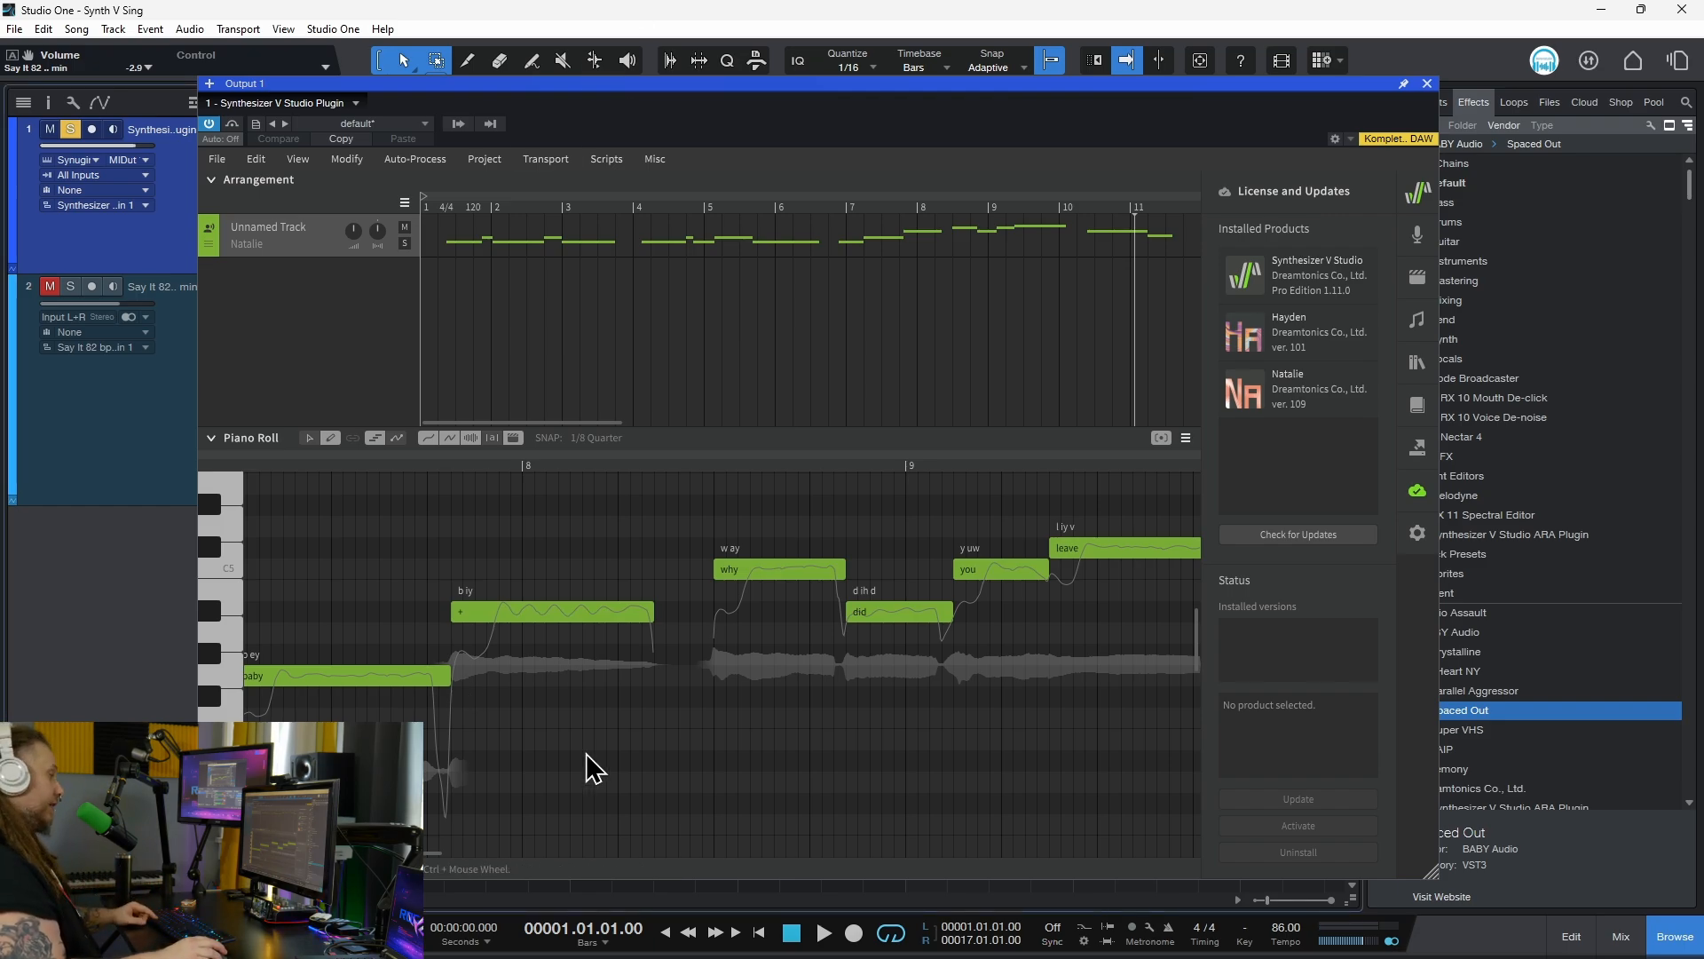
# Play the song from the start and solo the Say It 82 backing track alongside the vocal.
pyautogui.press('space')
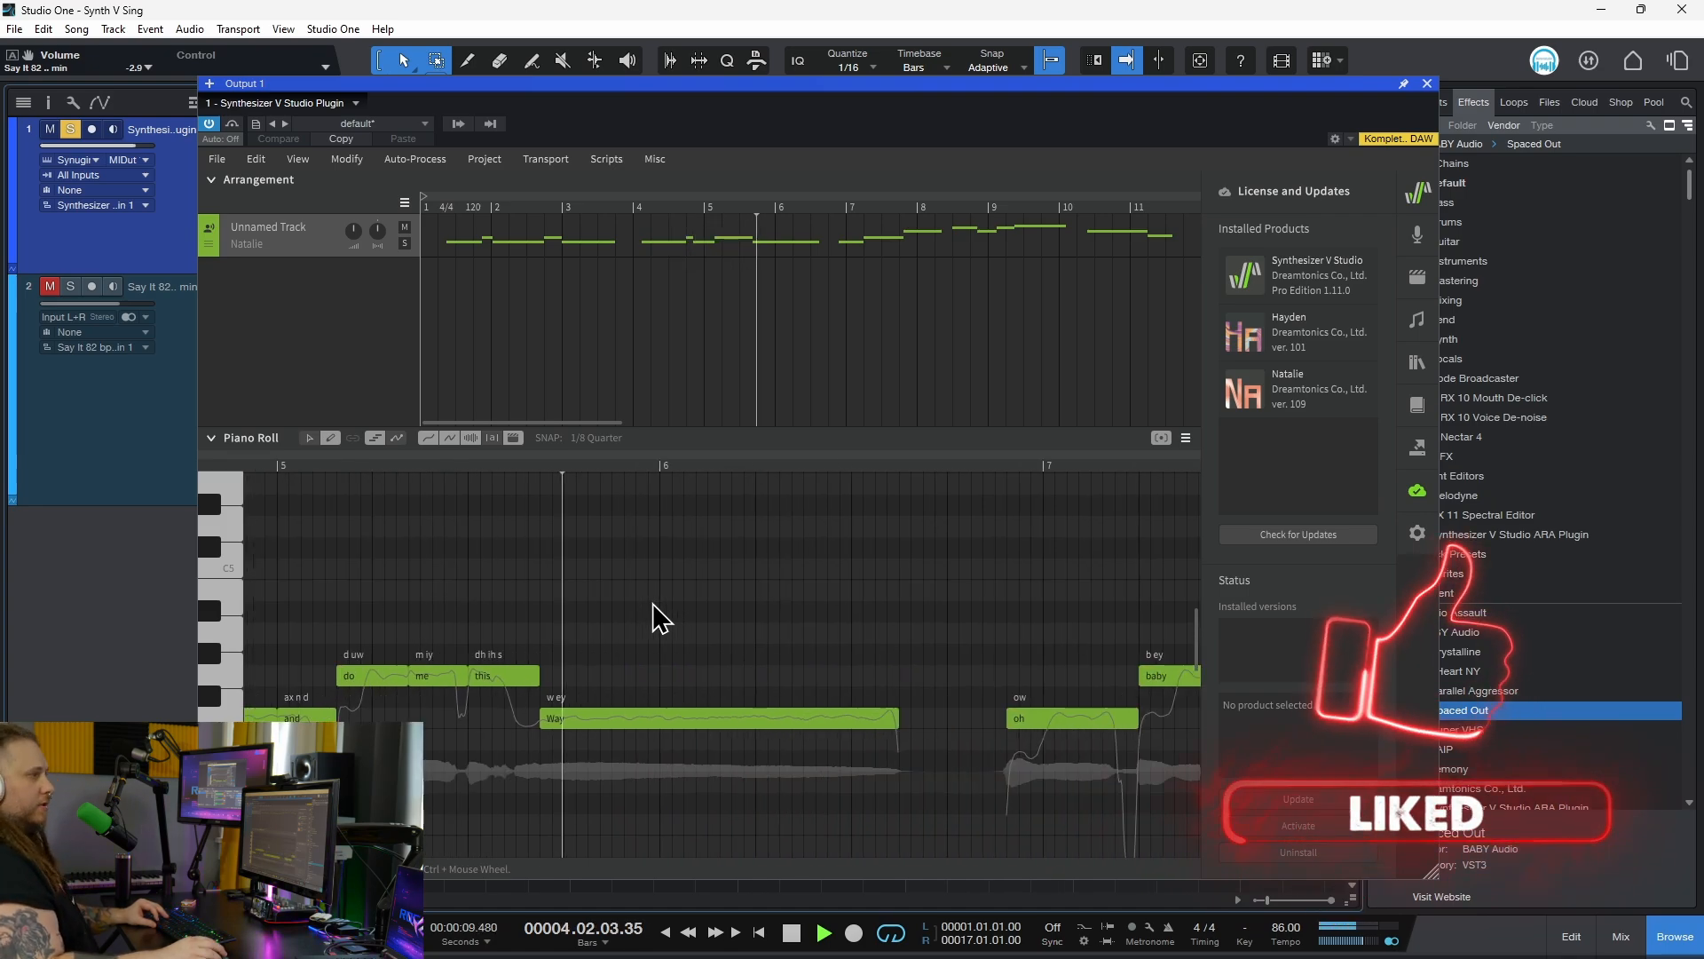
pyautogui.click(70, 287)
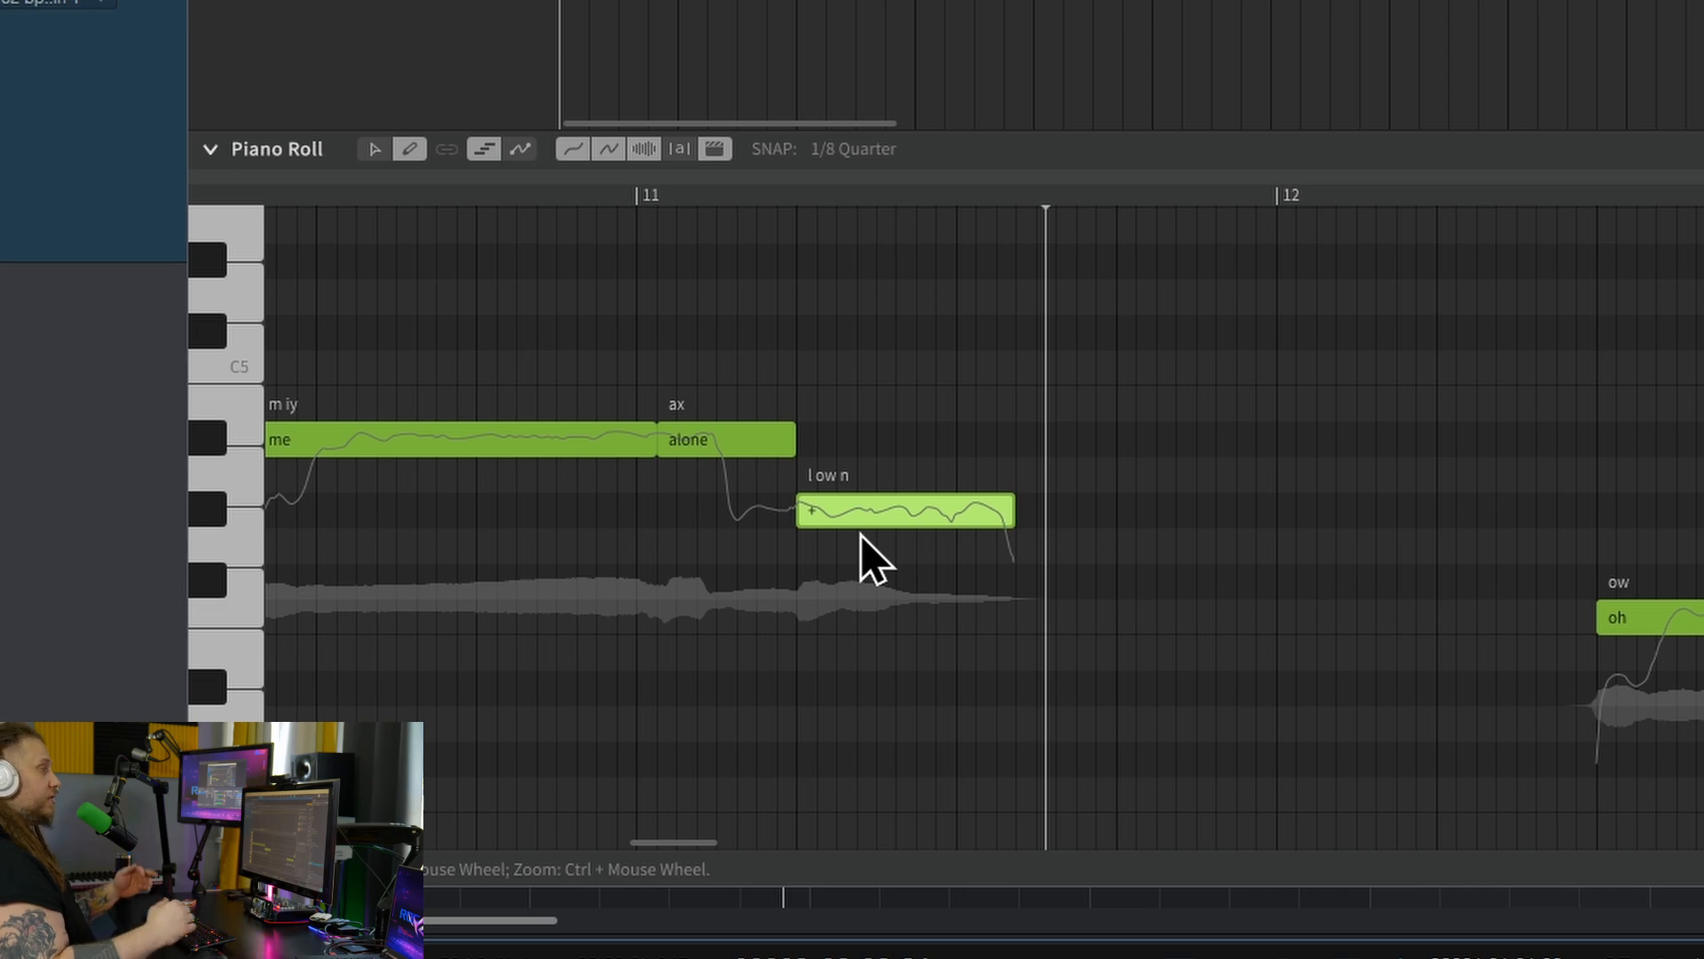
# Play the vocal from bar 12 and follow its notes through the final "Leave" phrase around bar 17.
pyautogui.hscroll(5, 871, 557)
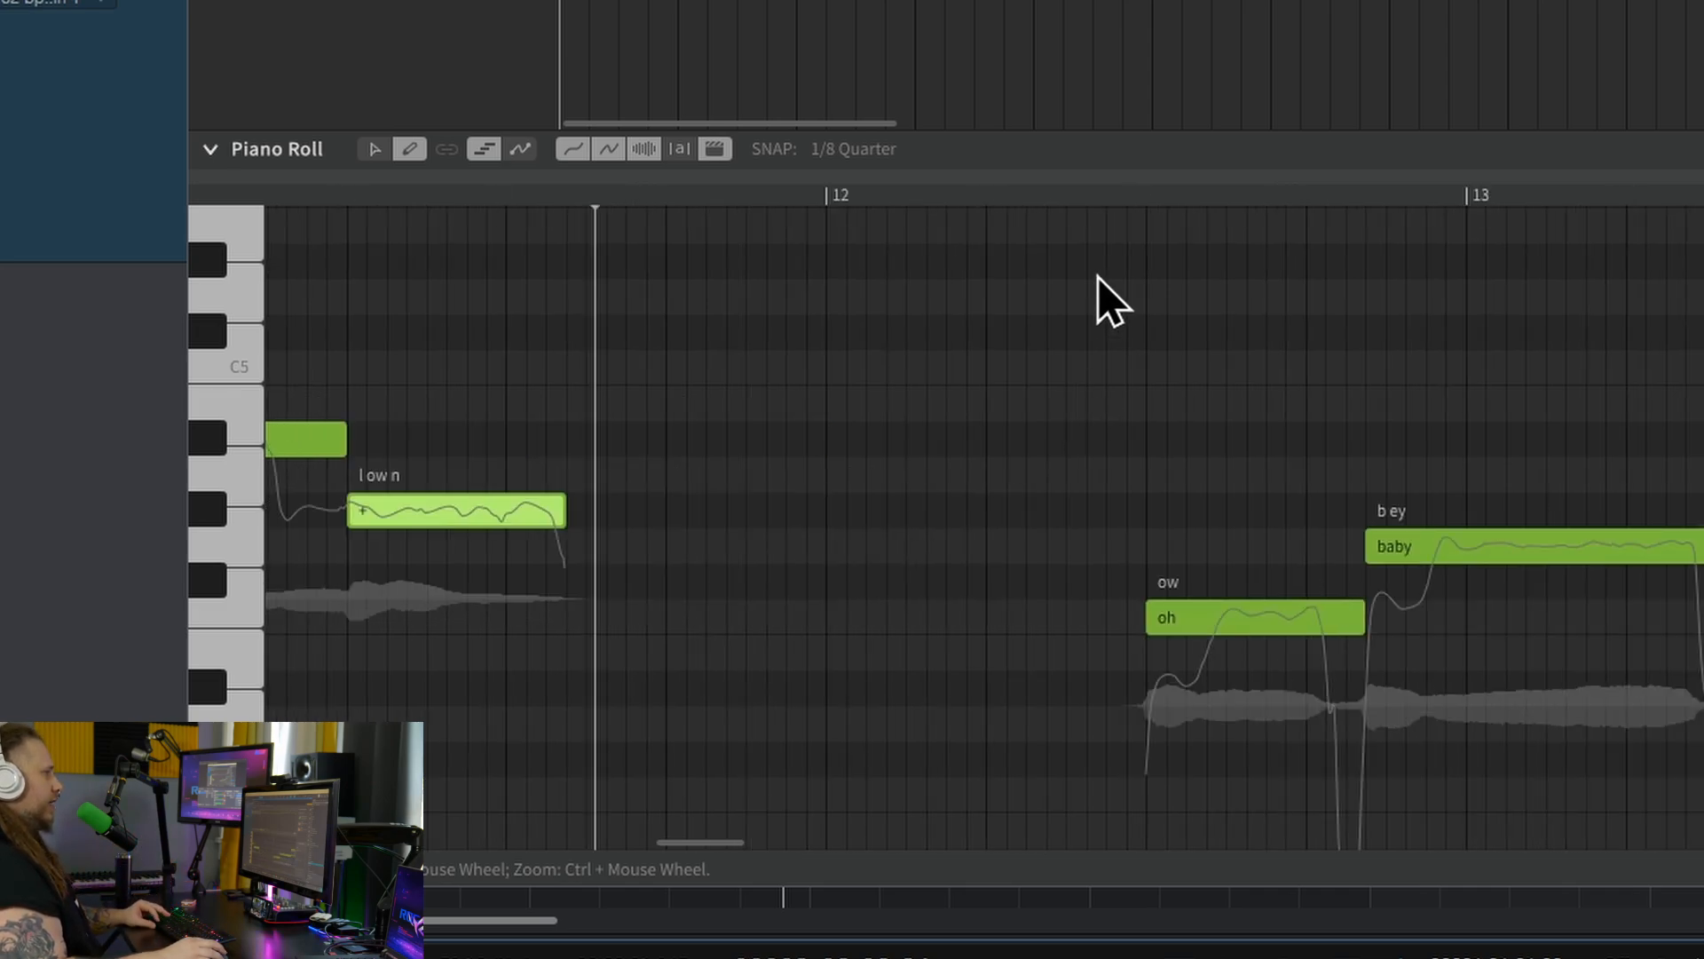
pyautogui.click(577, 196)
pyautogui.press('space')
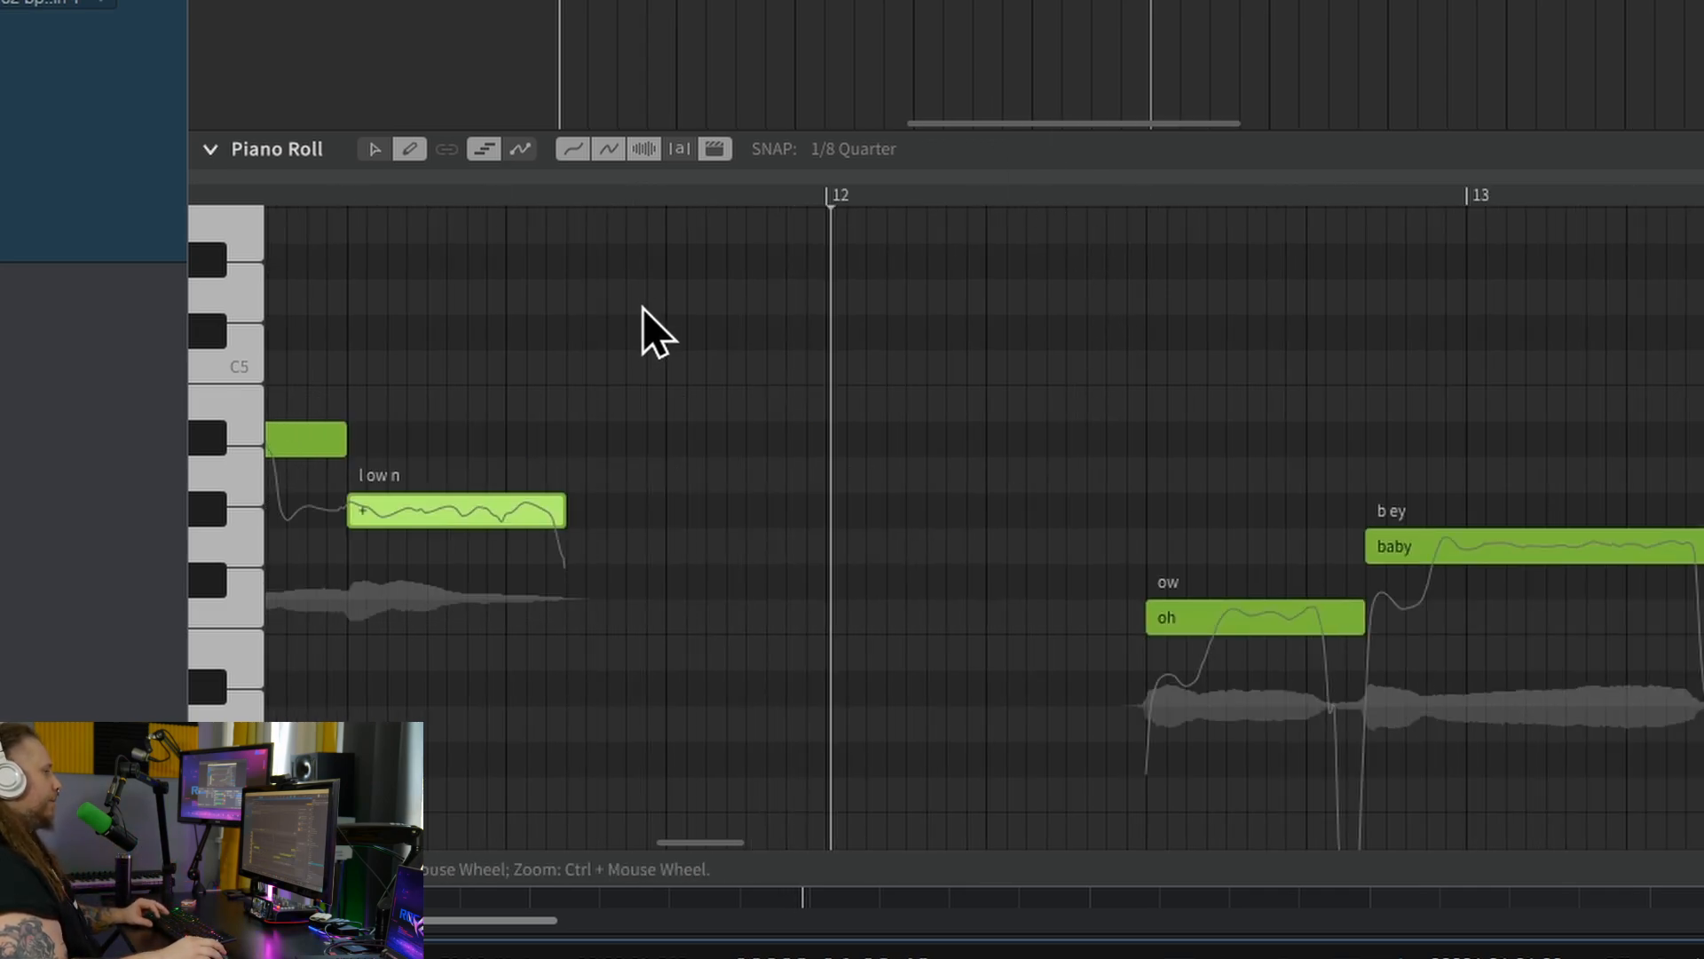
pyautogui.hscroll(2, 688, 475)
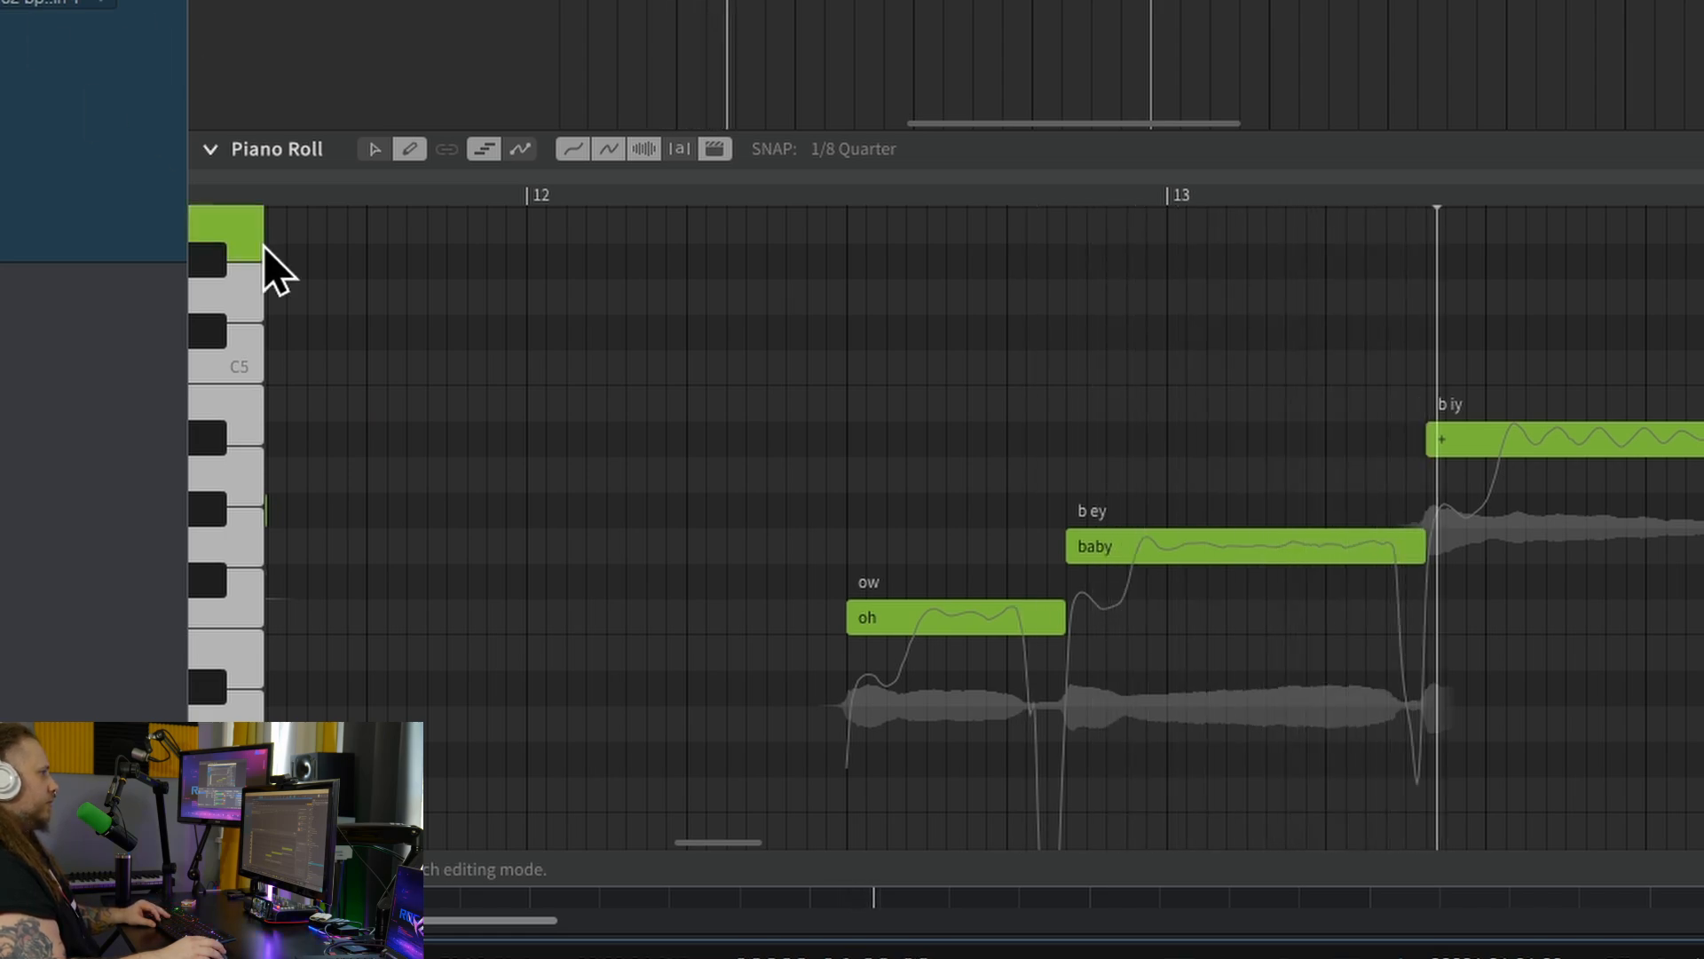
pyautogui.hscroll(8, 958, 532)
pyautogui.hscroll(2, 963, 532)
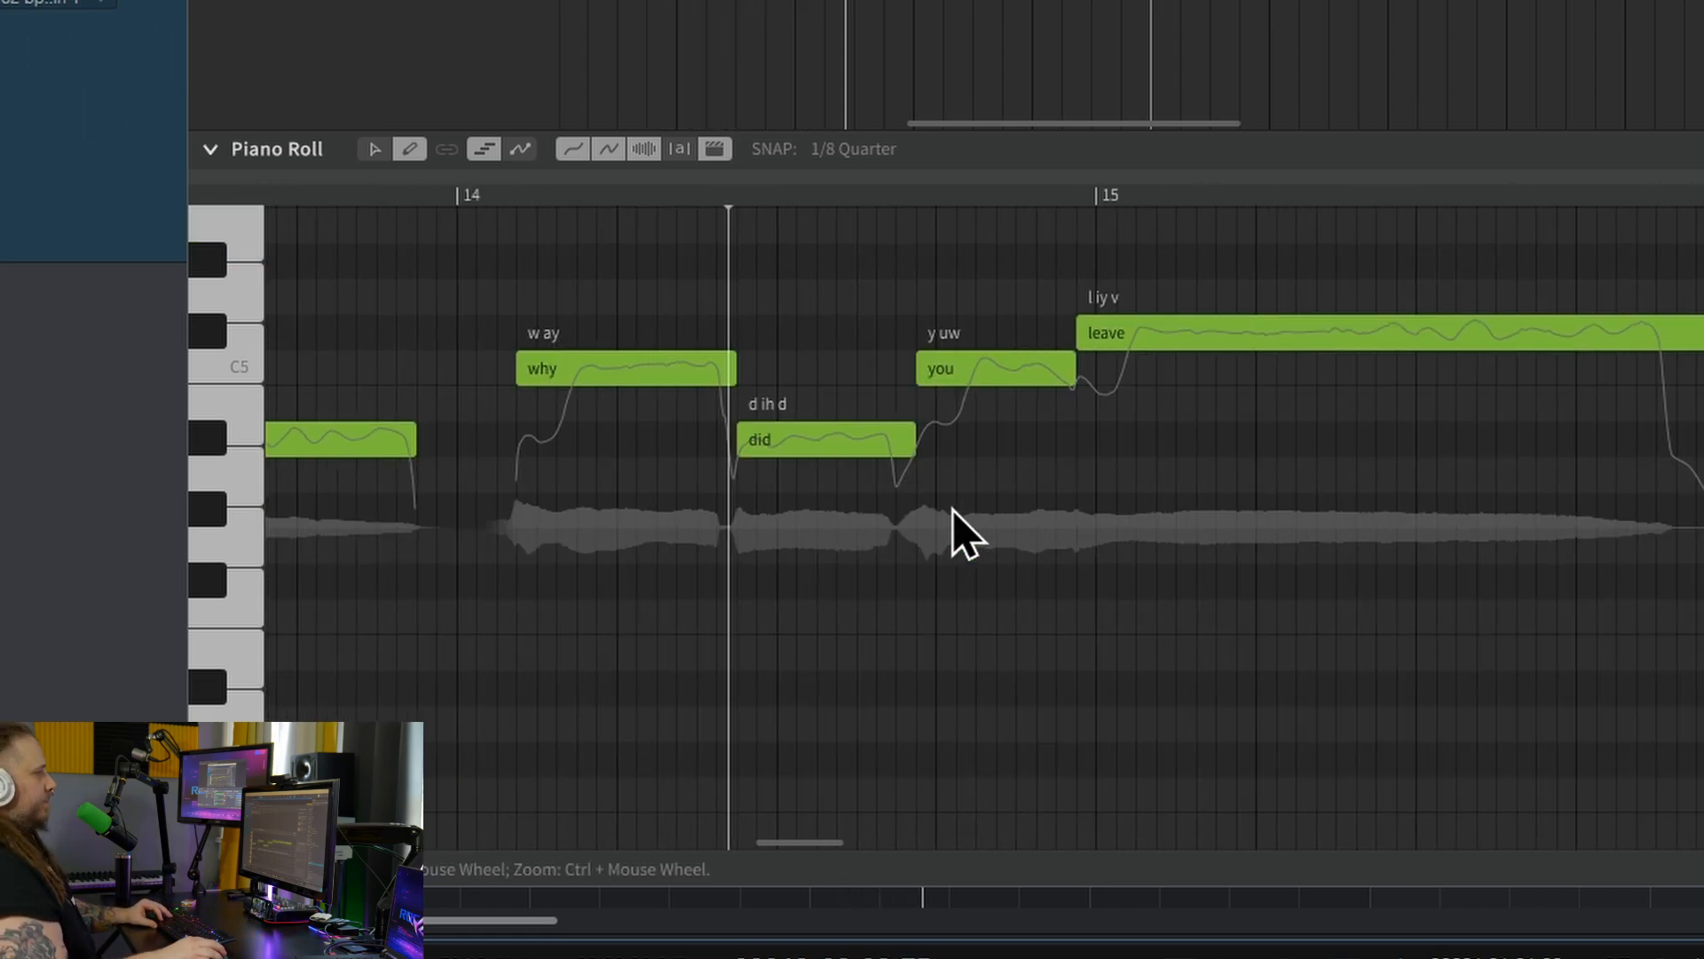
pyautogui.hscroll(6, 963, 533)
pyautogui.hscroll(6, 959, 533)
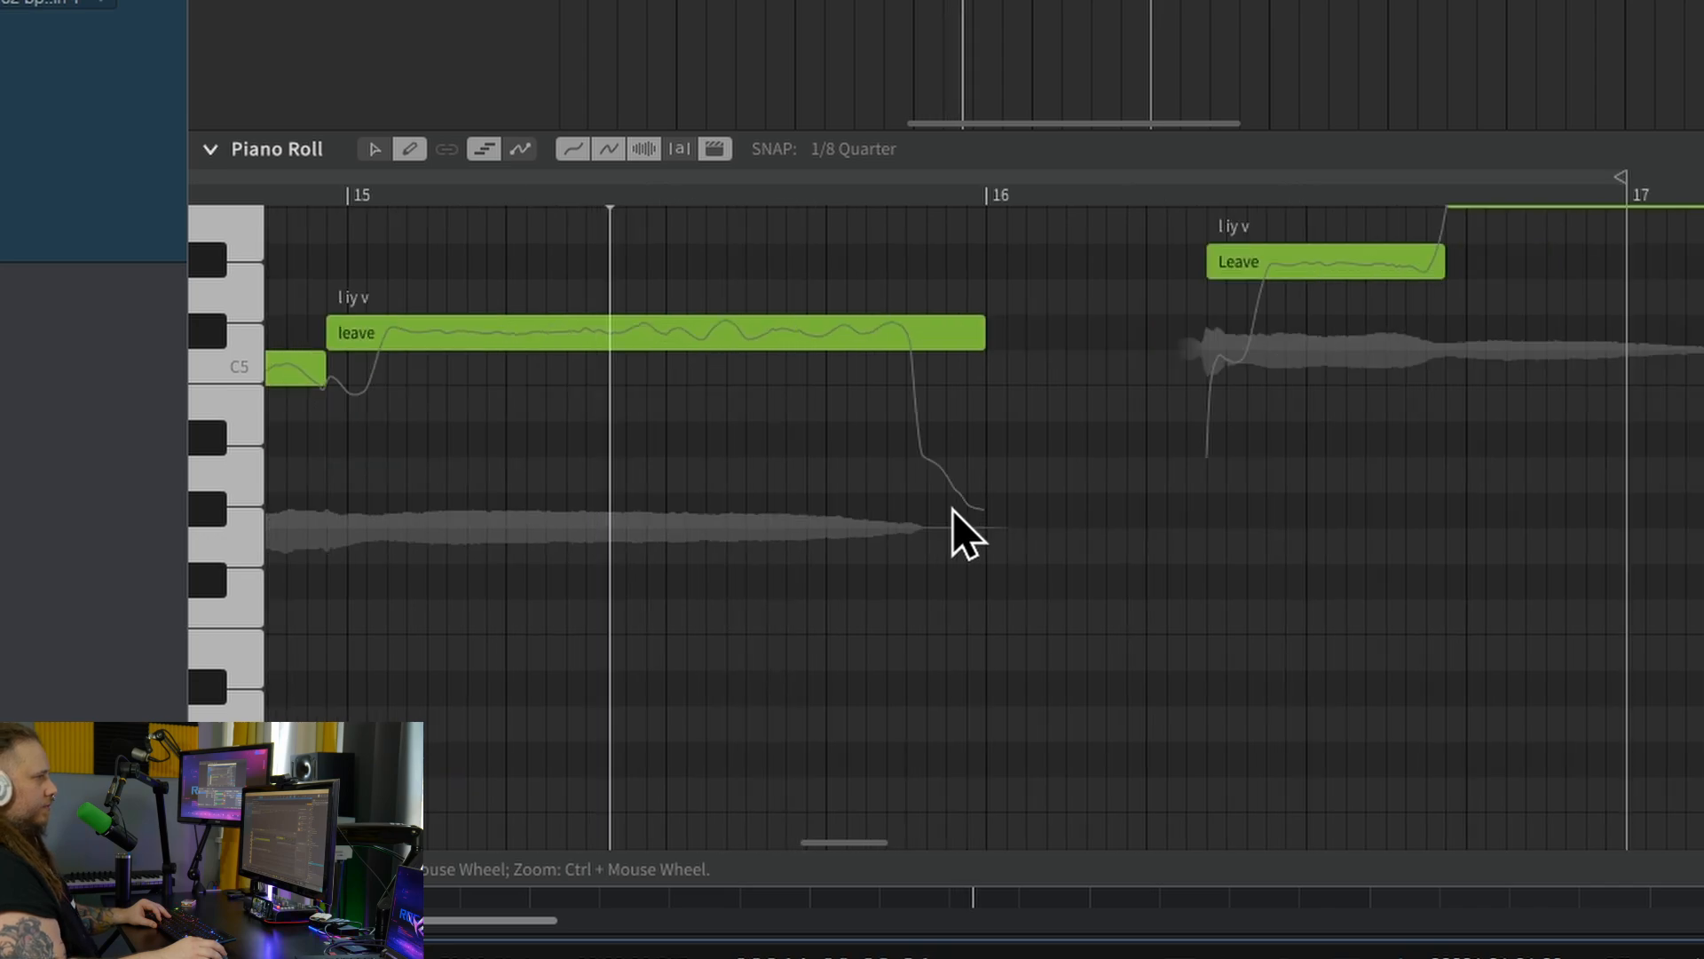
pyautogui.scroll(5, 1381, 578)
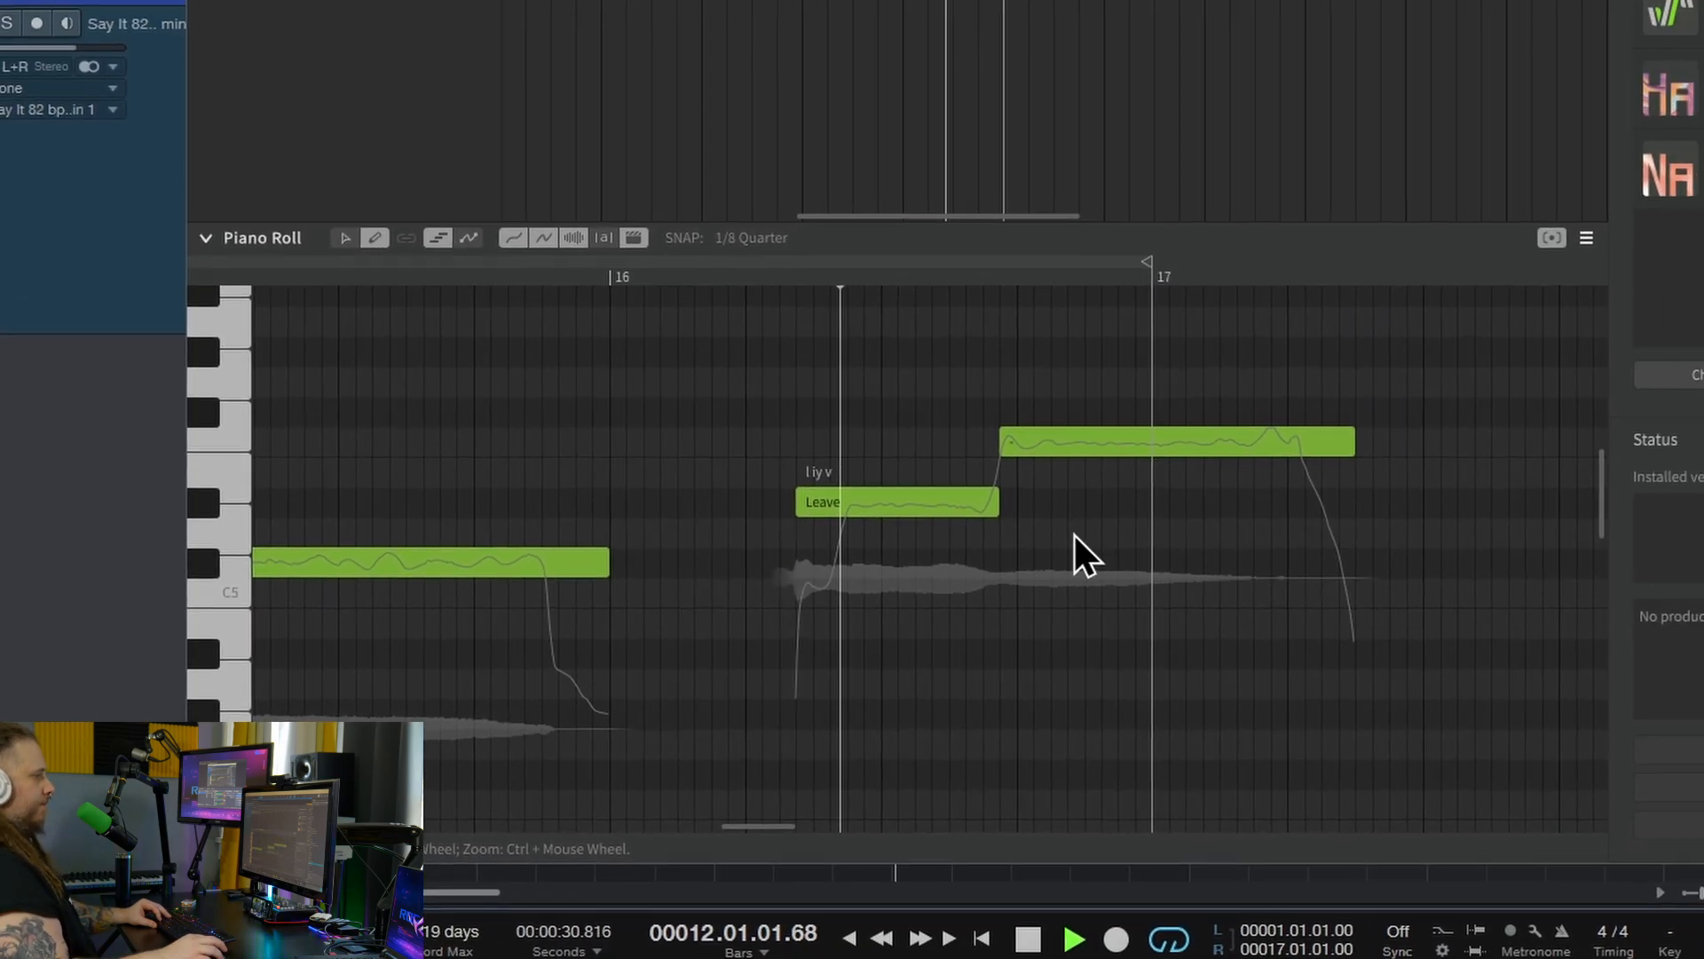
pyautogui.hscroll(3, 1203, 507)
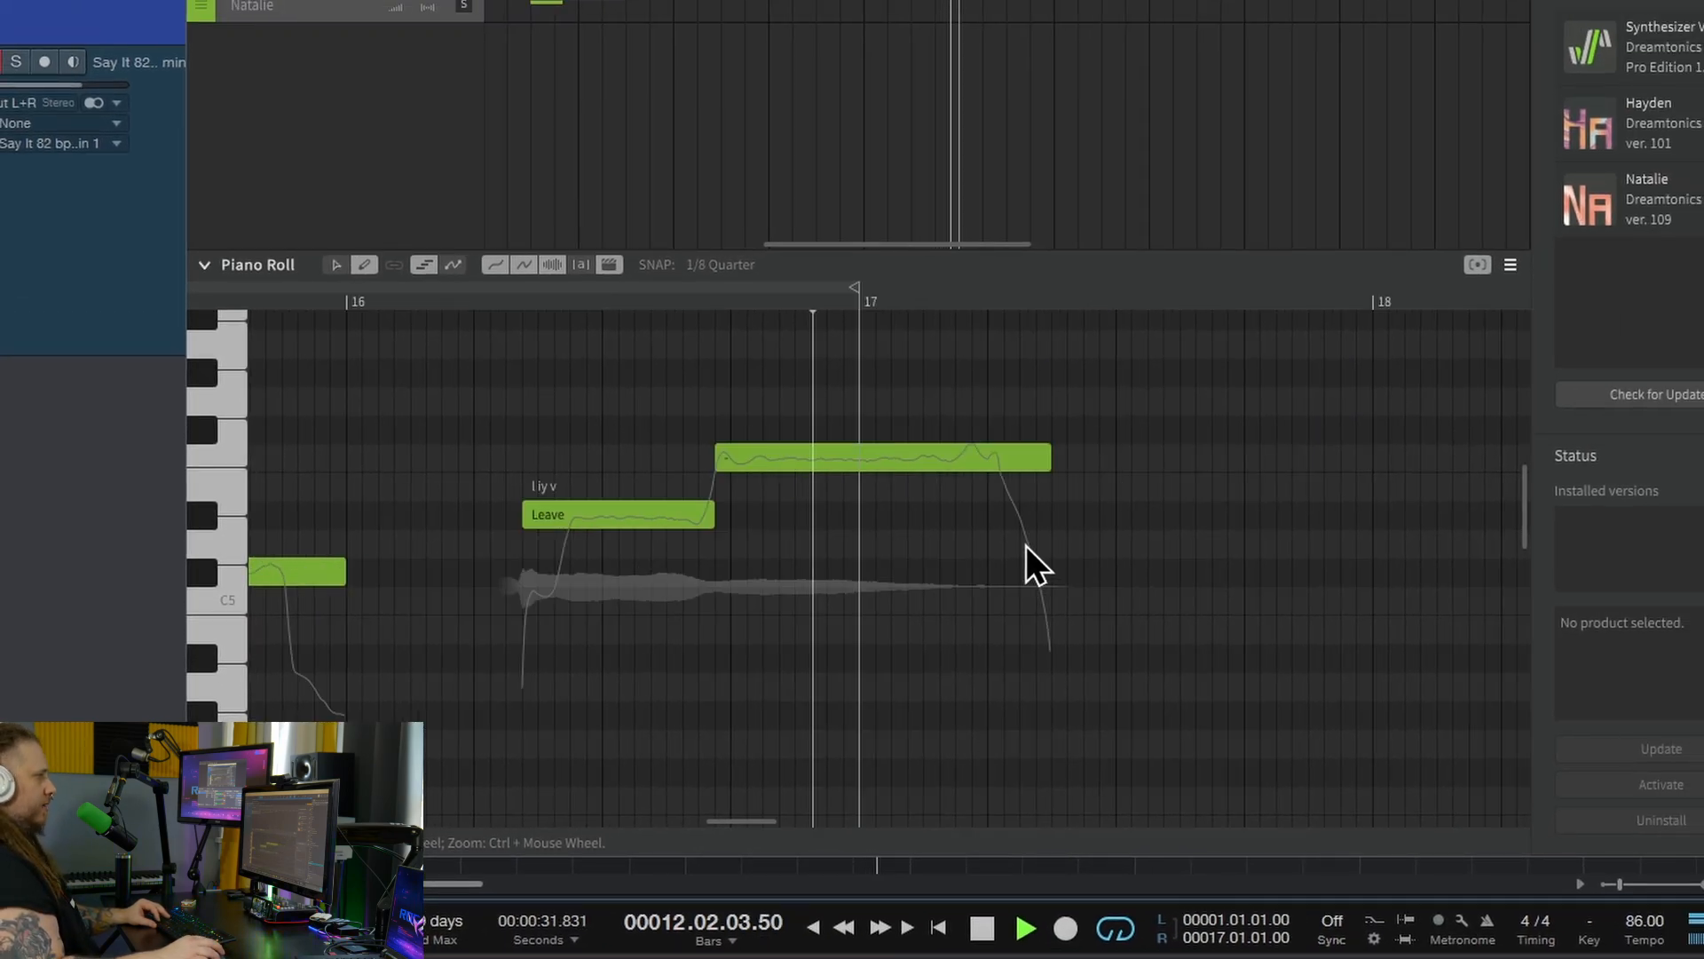
pyautogui.press('space')
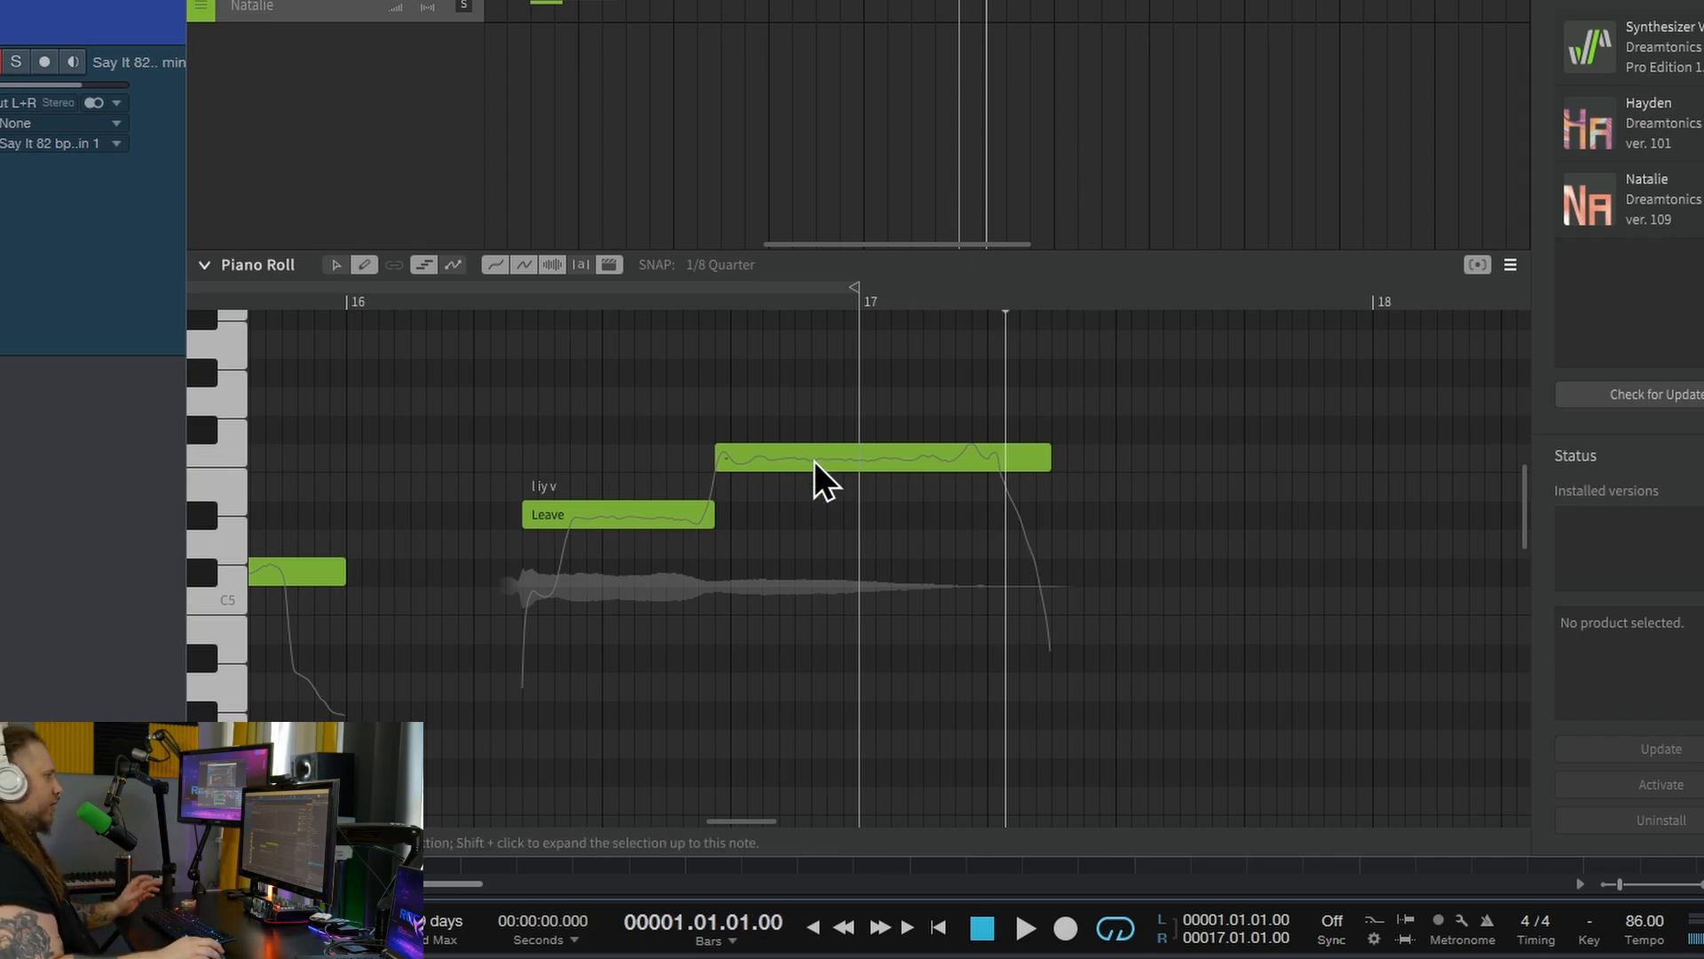
# Try raising the opening "All" note by four semitones and play the phrase from the start.
pyautogui.press('space')
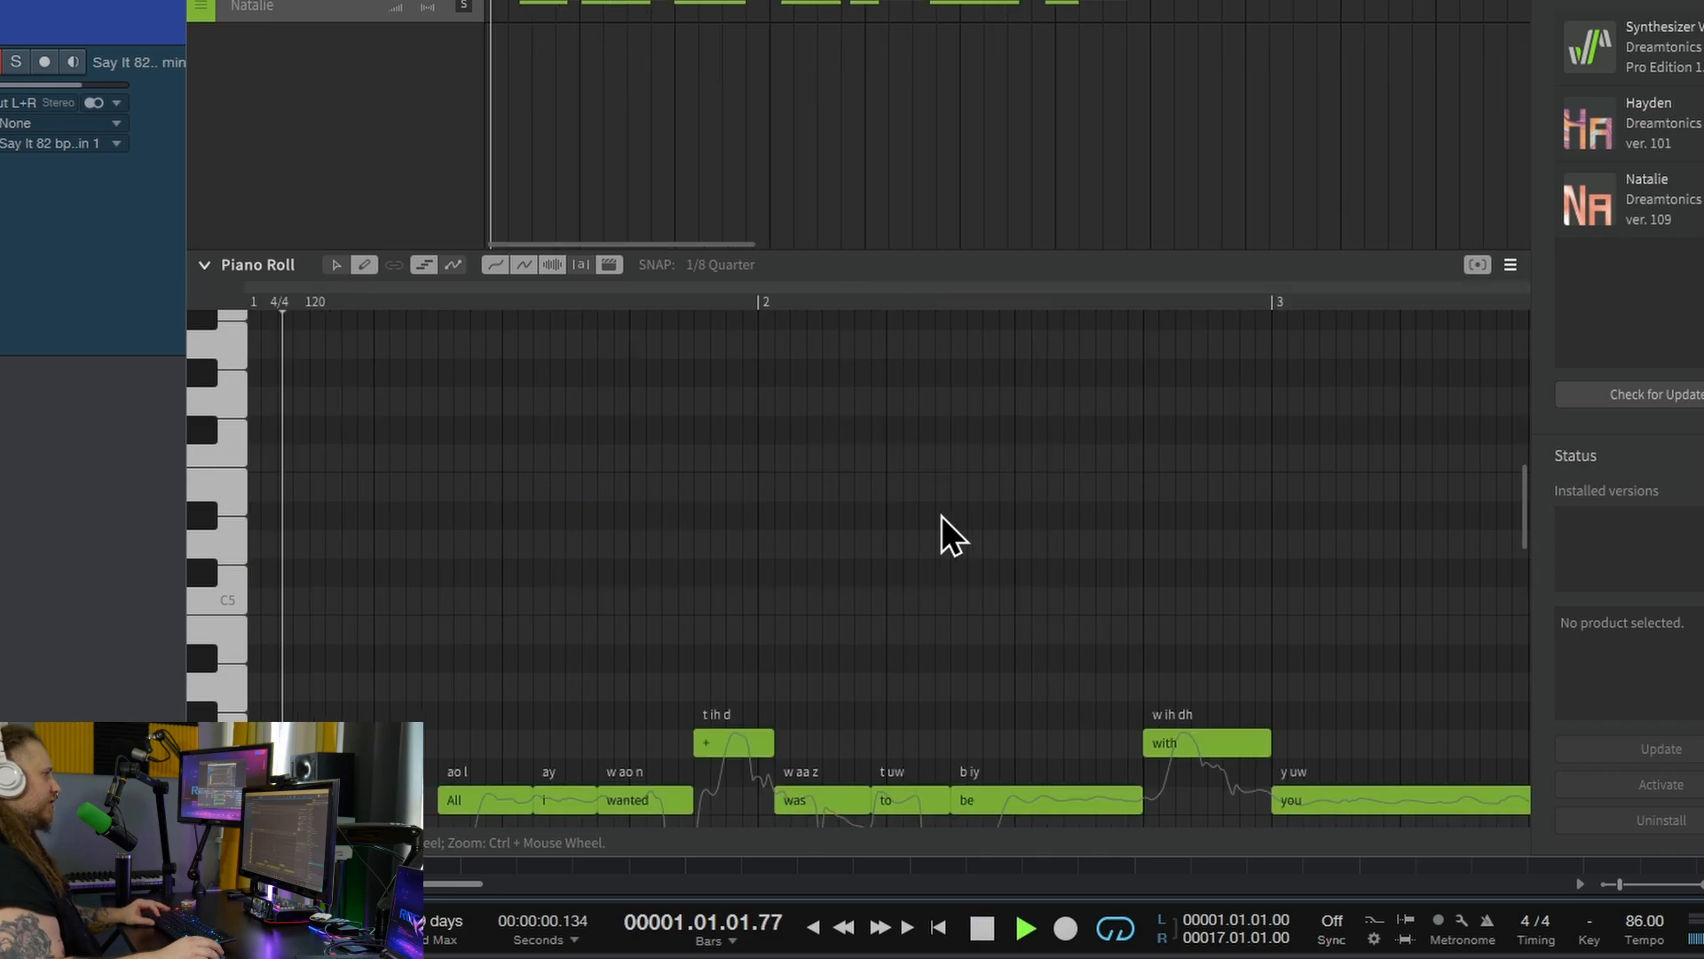
pyautogui.moveTo(467, 703); pyautogui.dragTo(474, 593)
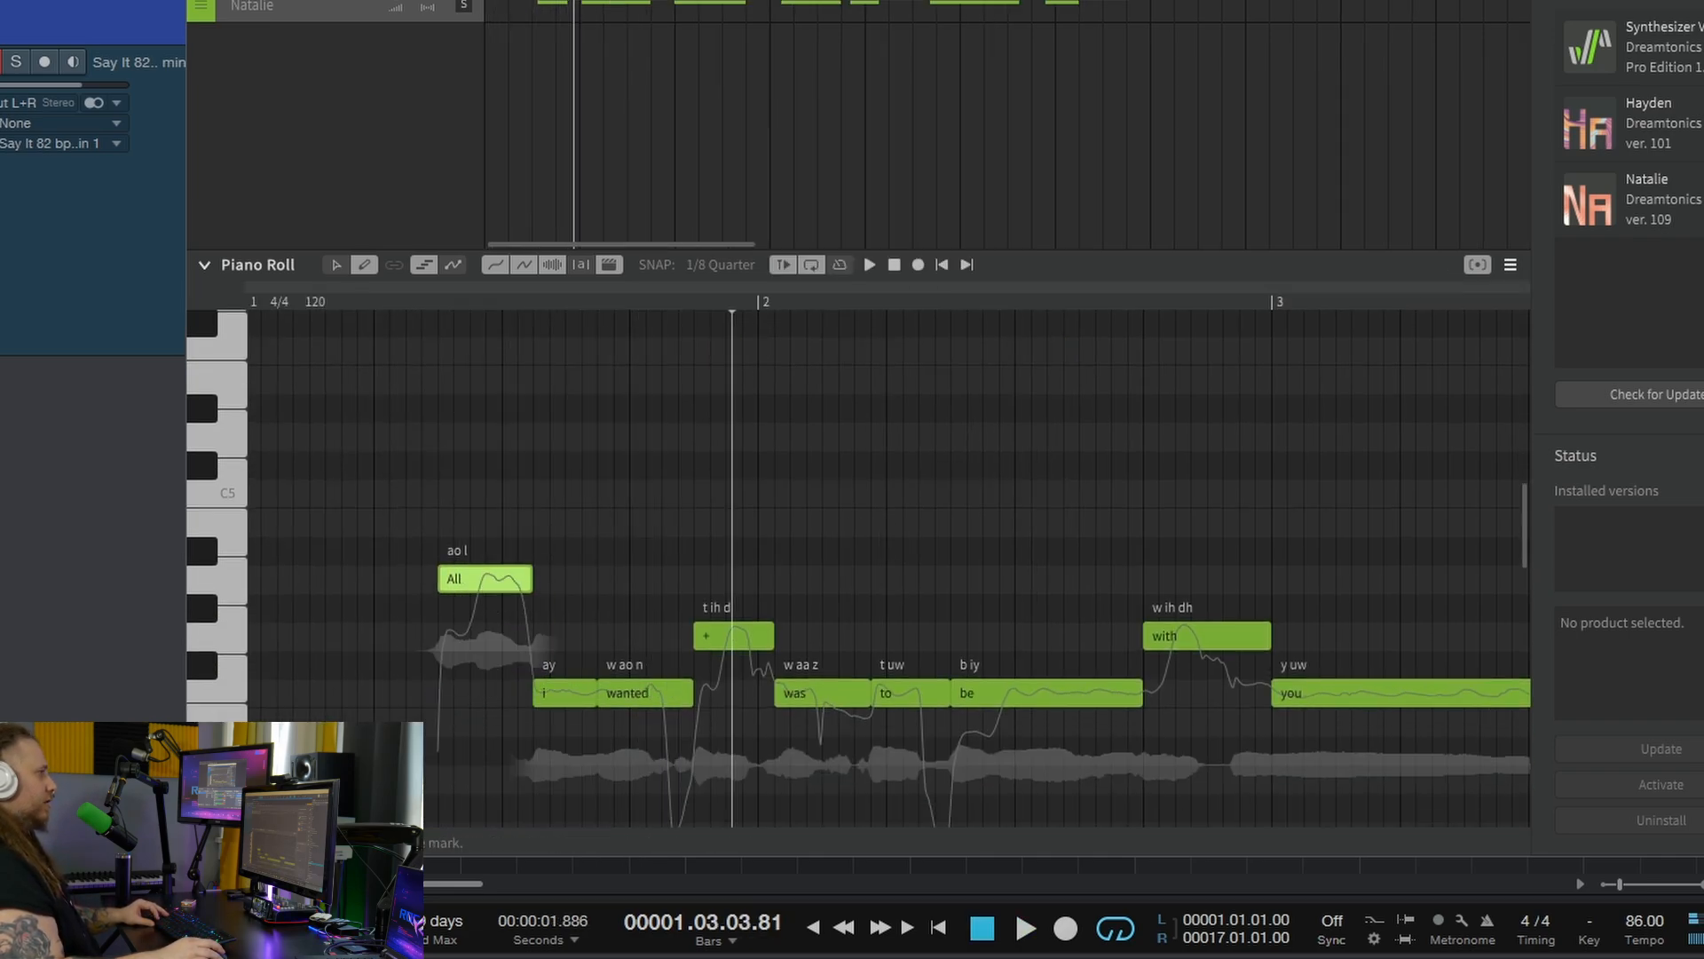
pyautogui.press('space')
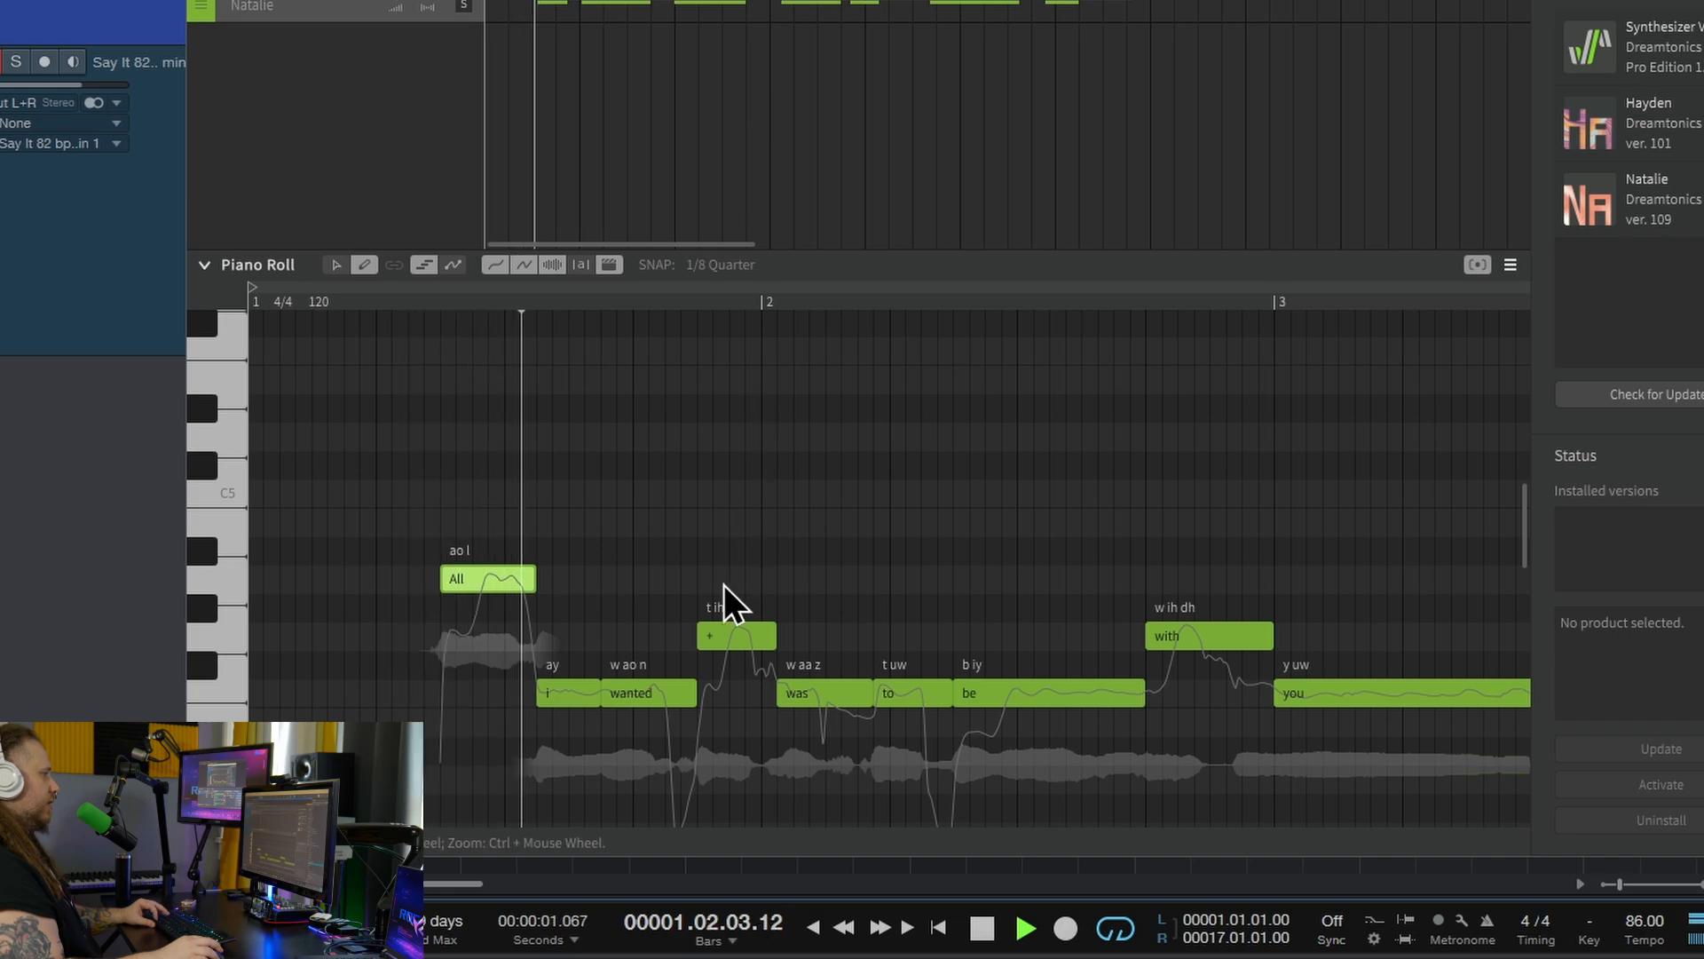
pyautogui.press('space')
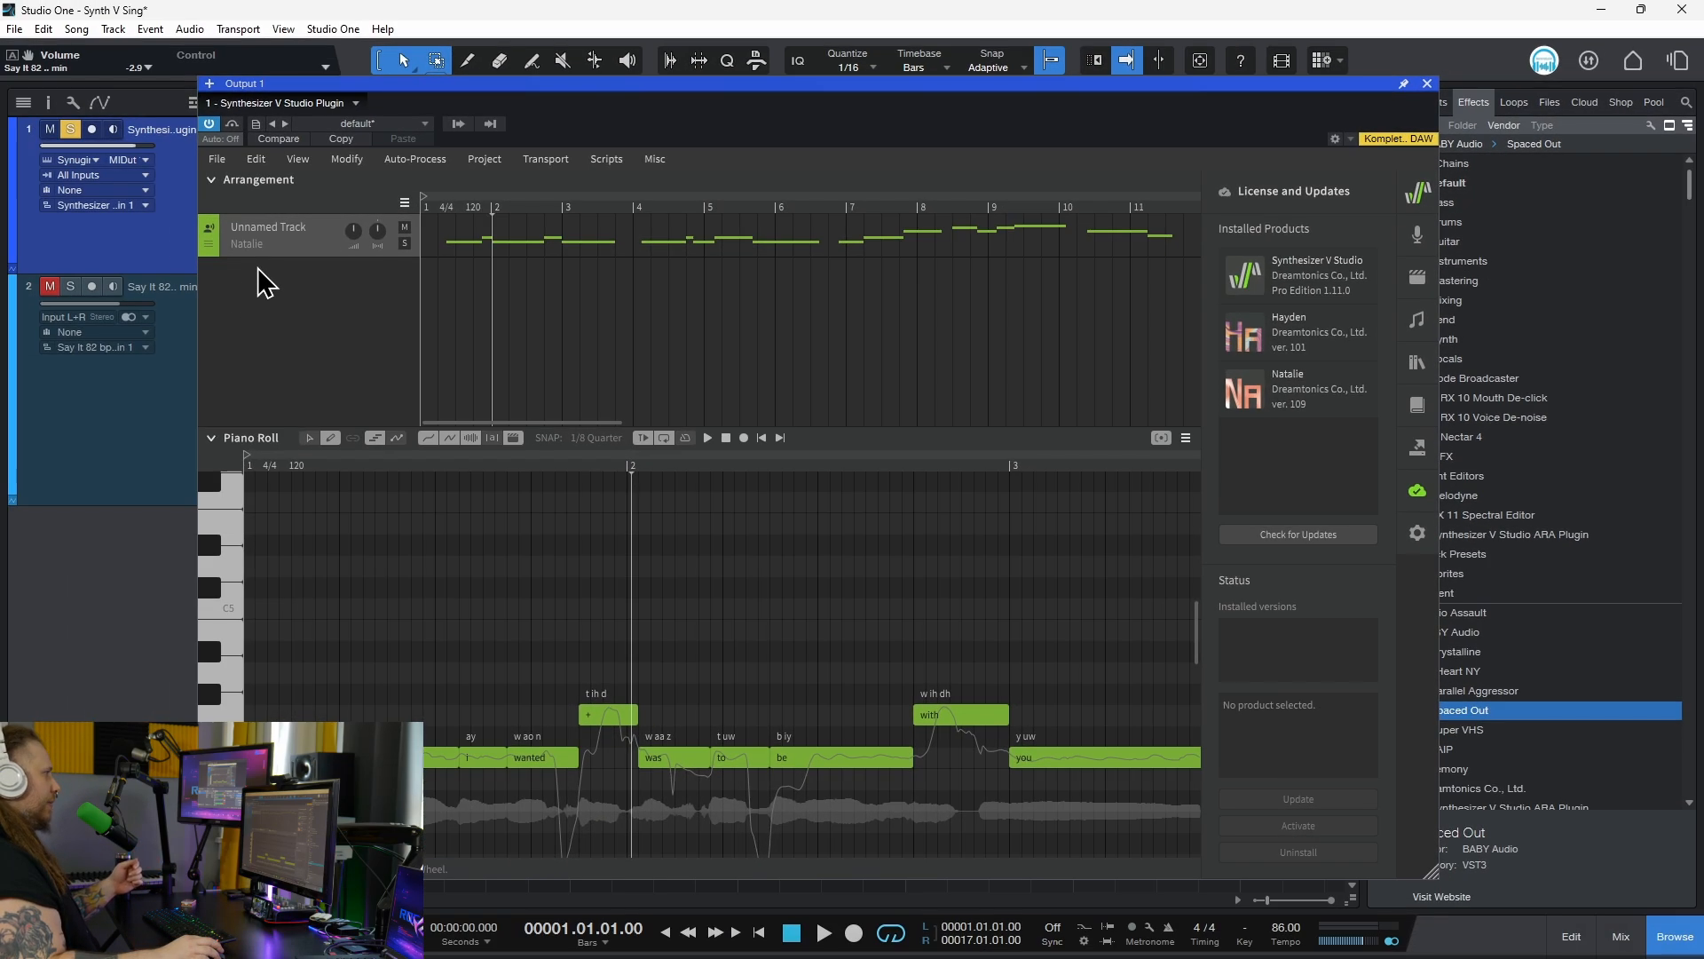
# Change the vocal track's singer to Hayden and play the opening phrase.
pyautogui.click(249, 244)
pyautogui.click(261, 266)
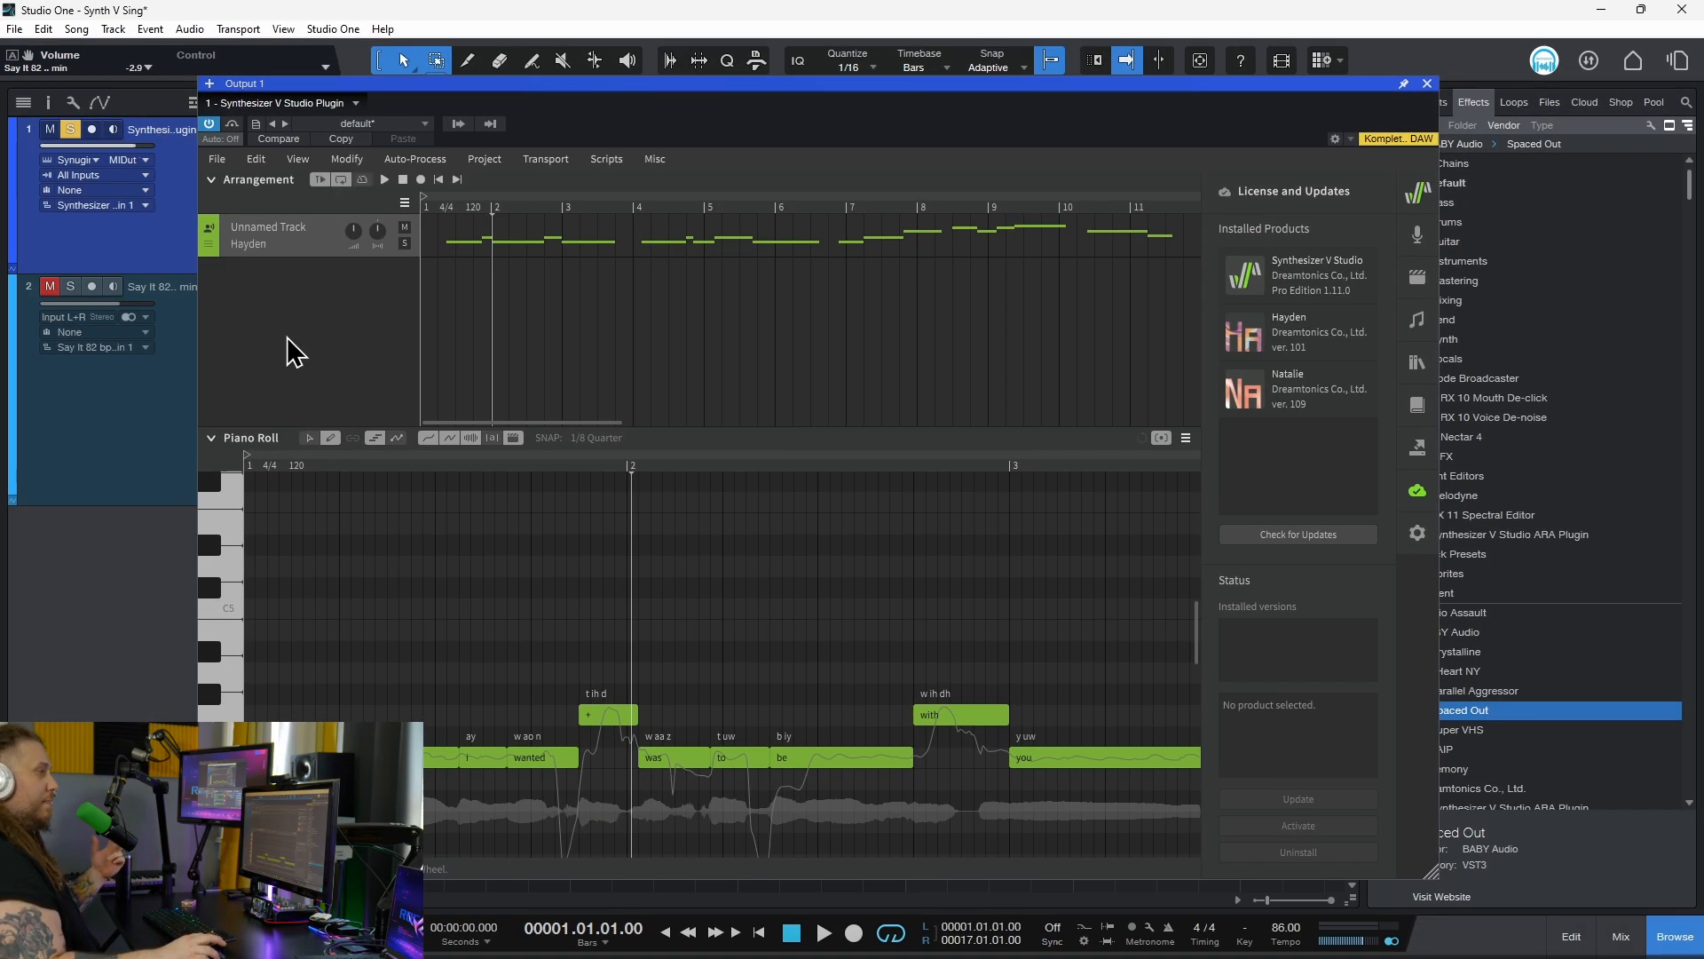
pyautogui.press('space')
pyautogui.press('space')
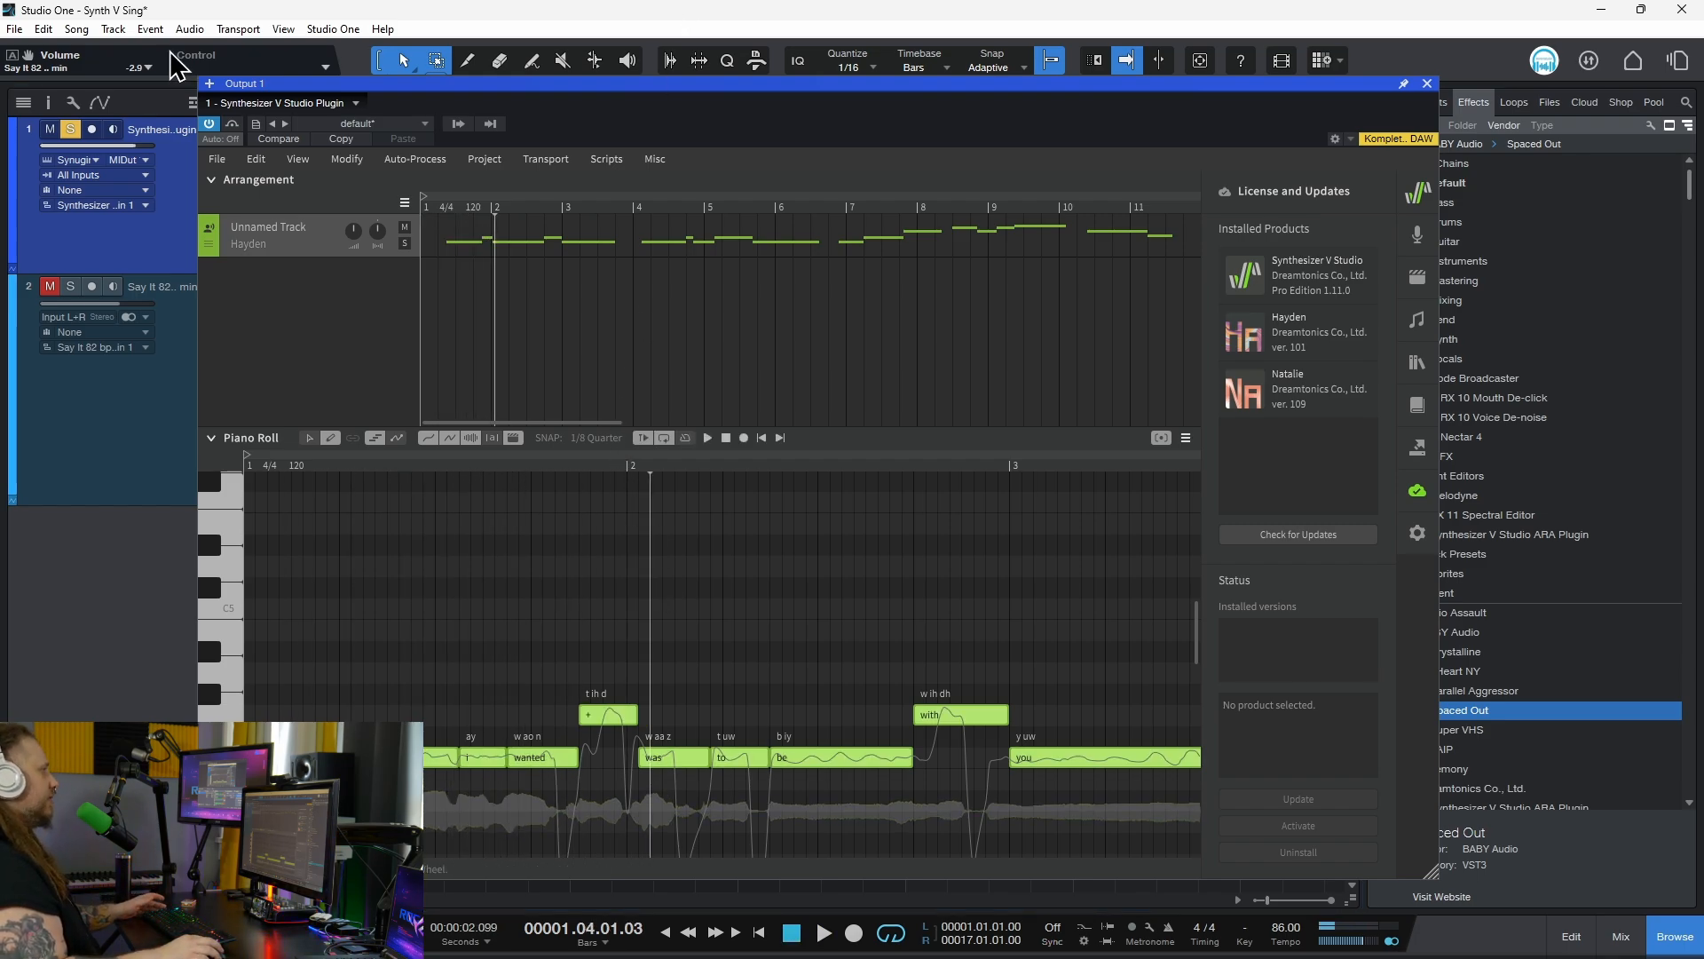
# Shift all the selected vocal notes down by an octave.
pyautogui.click(342, 158)
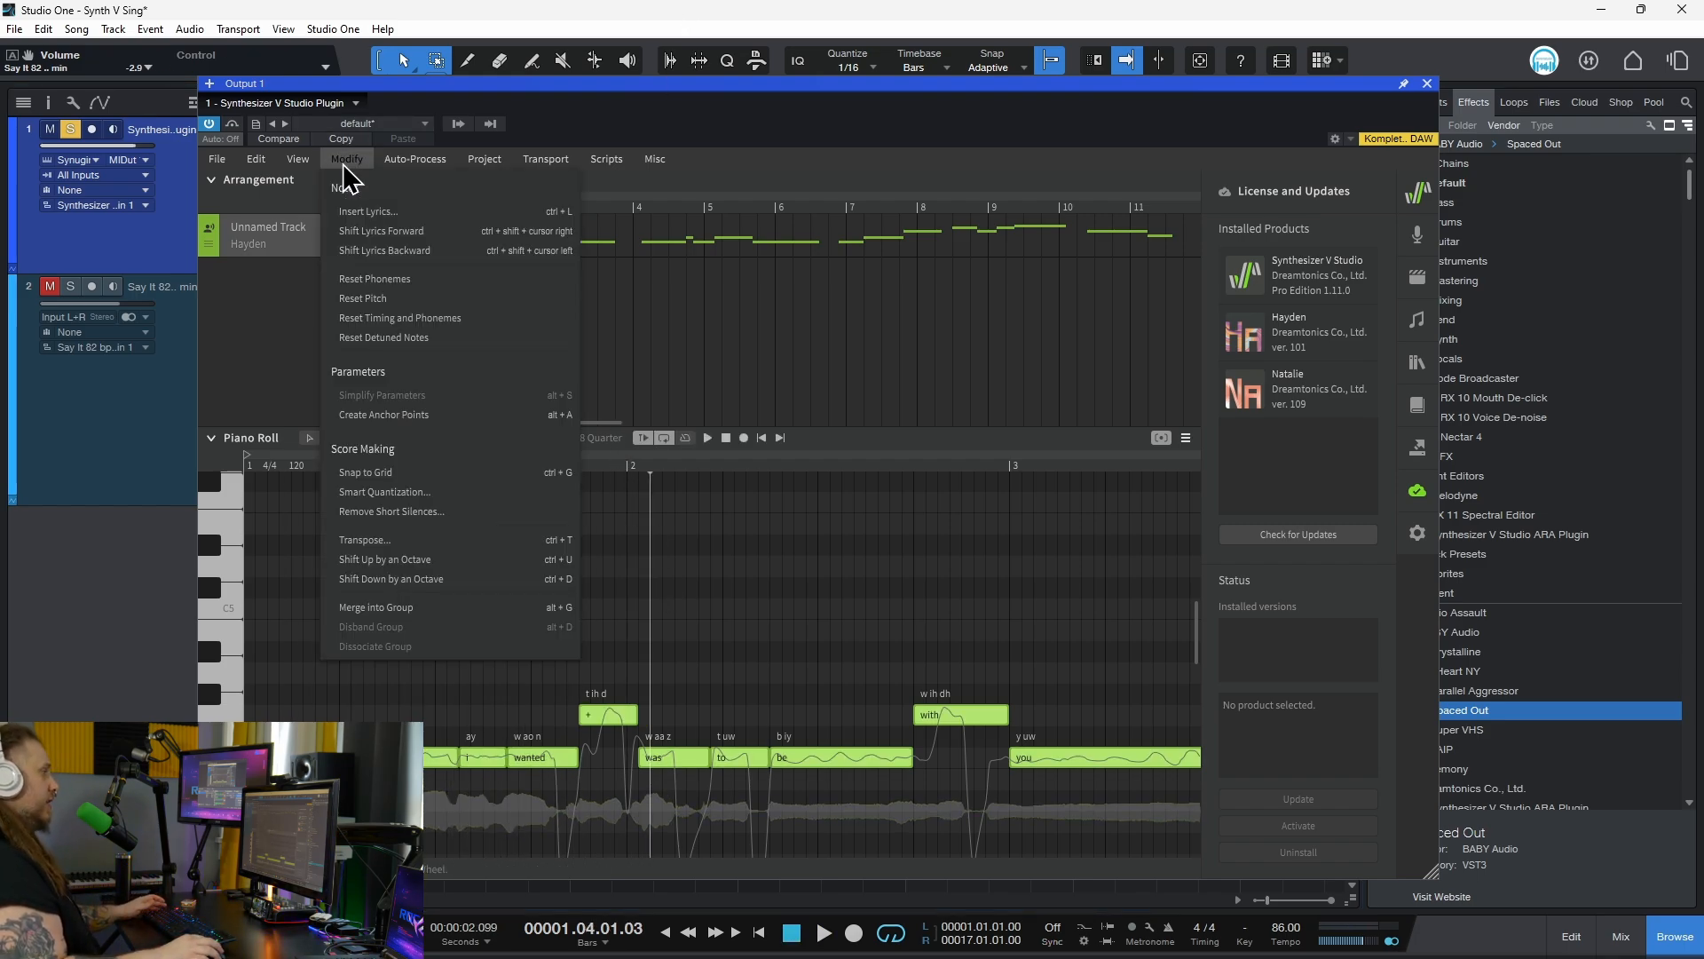
pyautogui.click(456, 598)
pyautogui.scroll(-1, 789, 626)
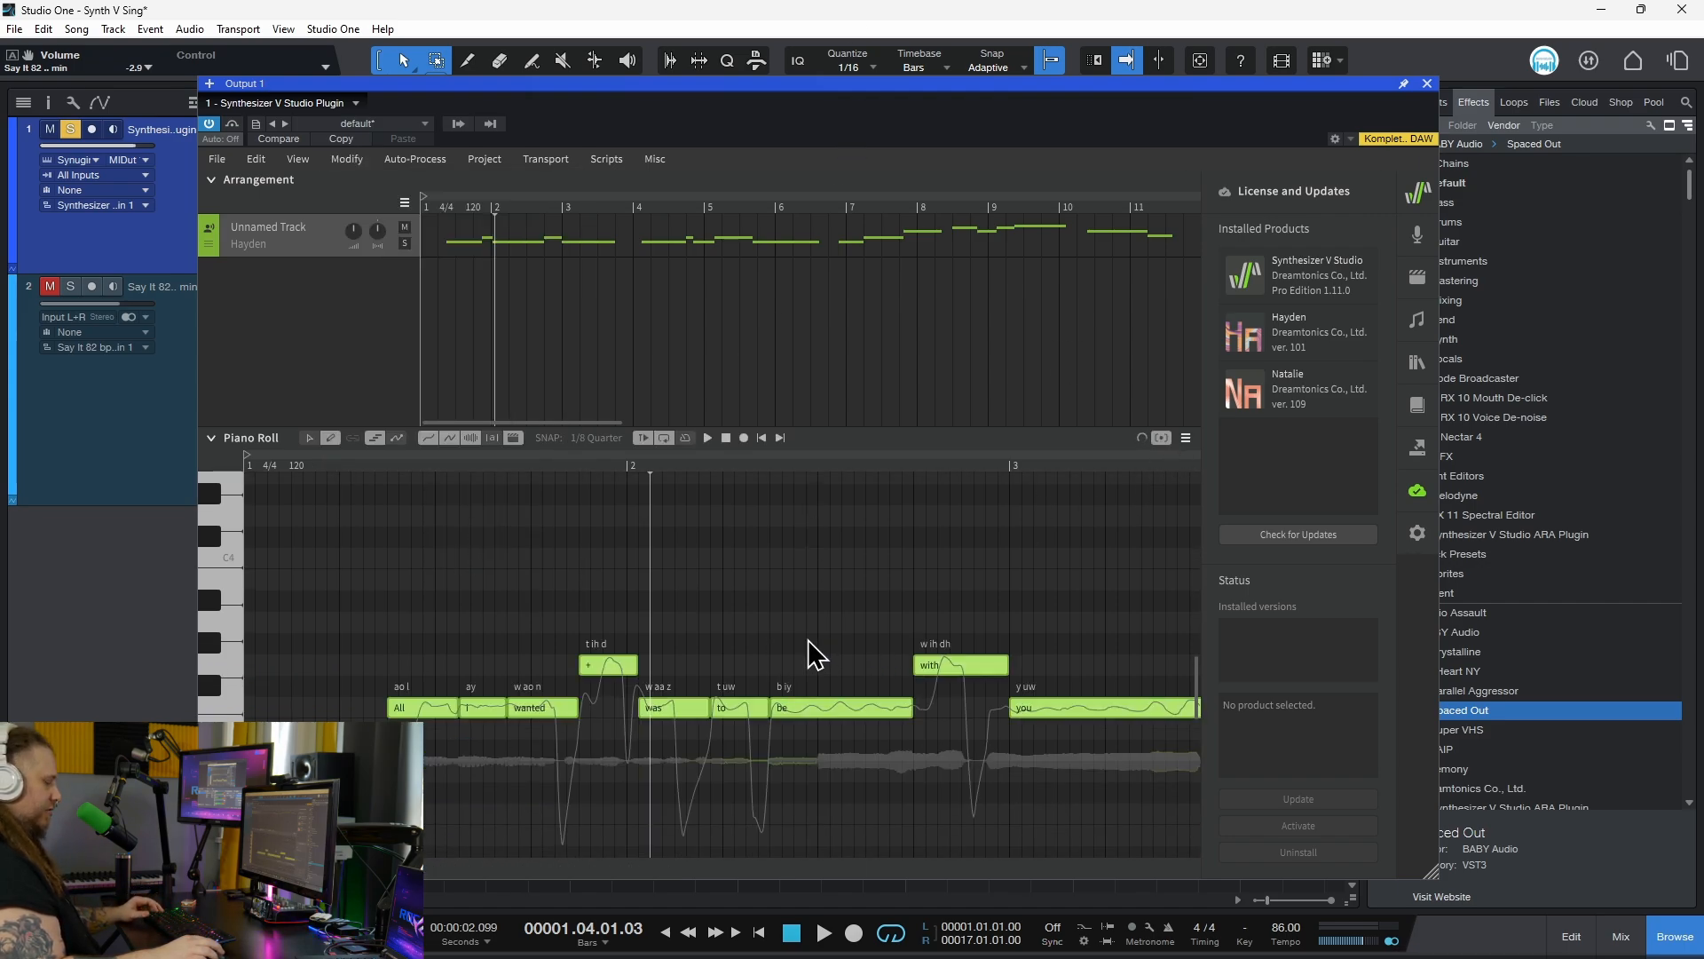
pyautogui.scroll(-1, 811, 639)
# Play back the Hayden vocal, toggling the backing track's solo to compare, and close the plugin window.
pyautogui.press('space')
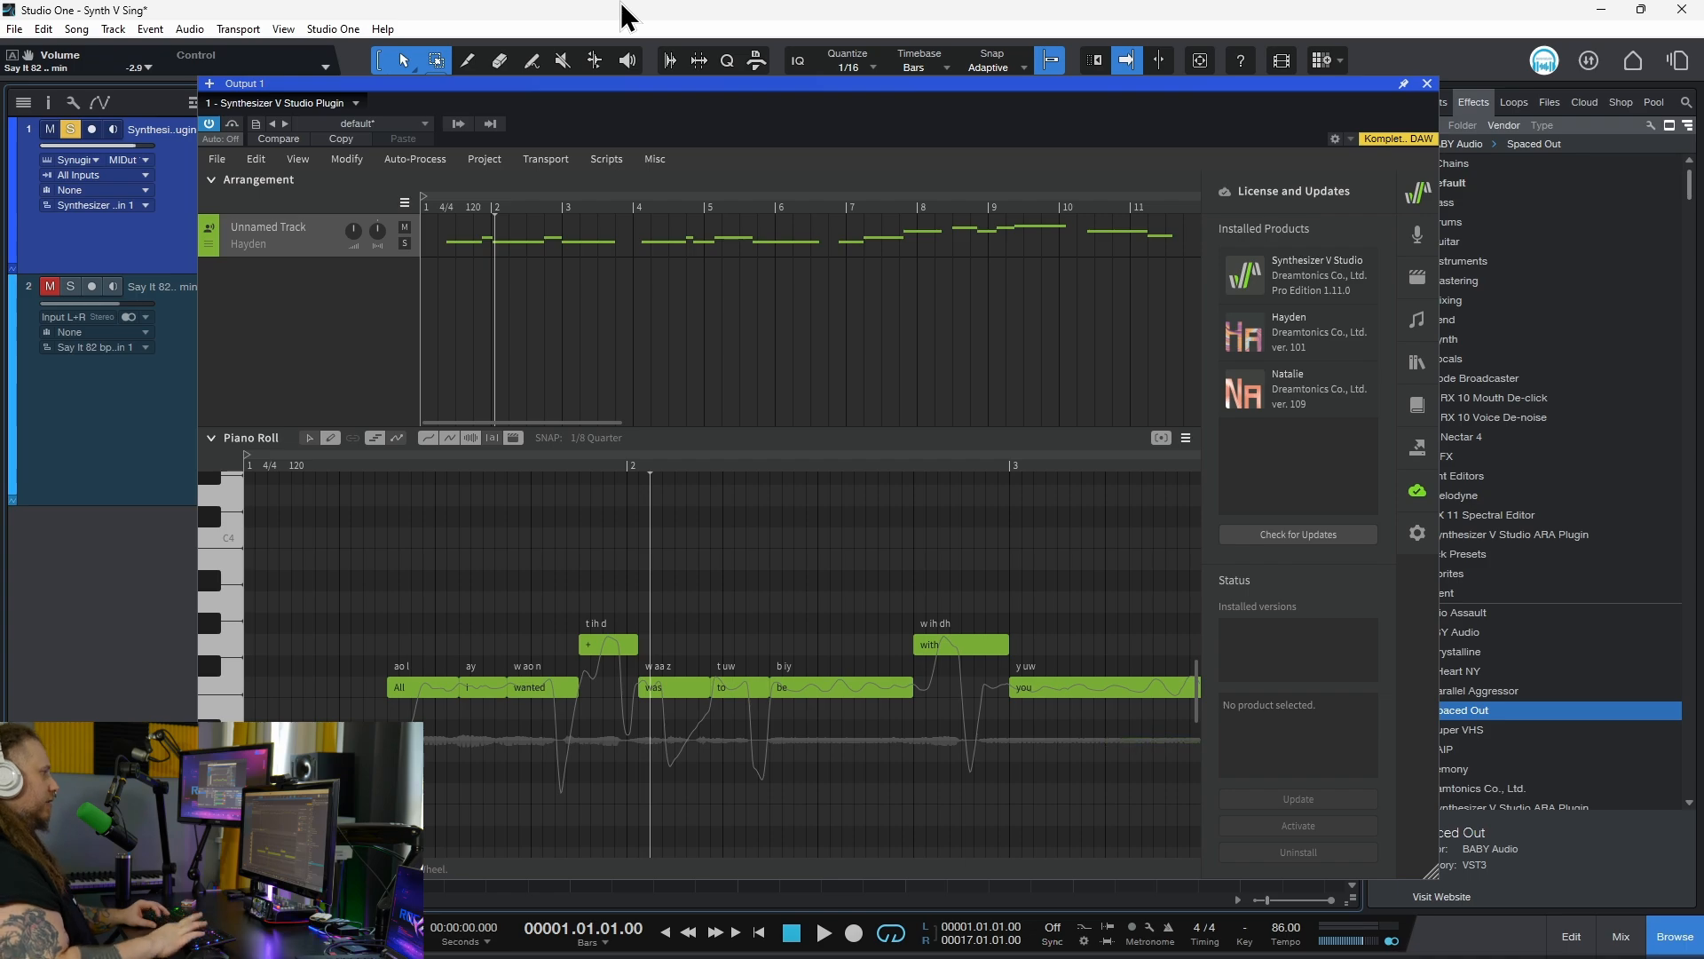
pyautogui.click(71, 288)
pyautogui.click(71, 288)
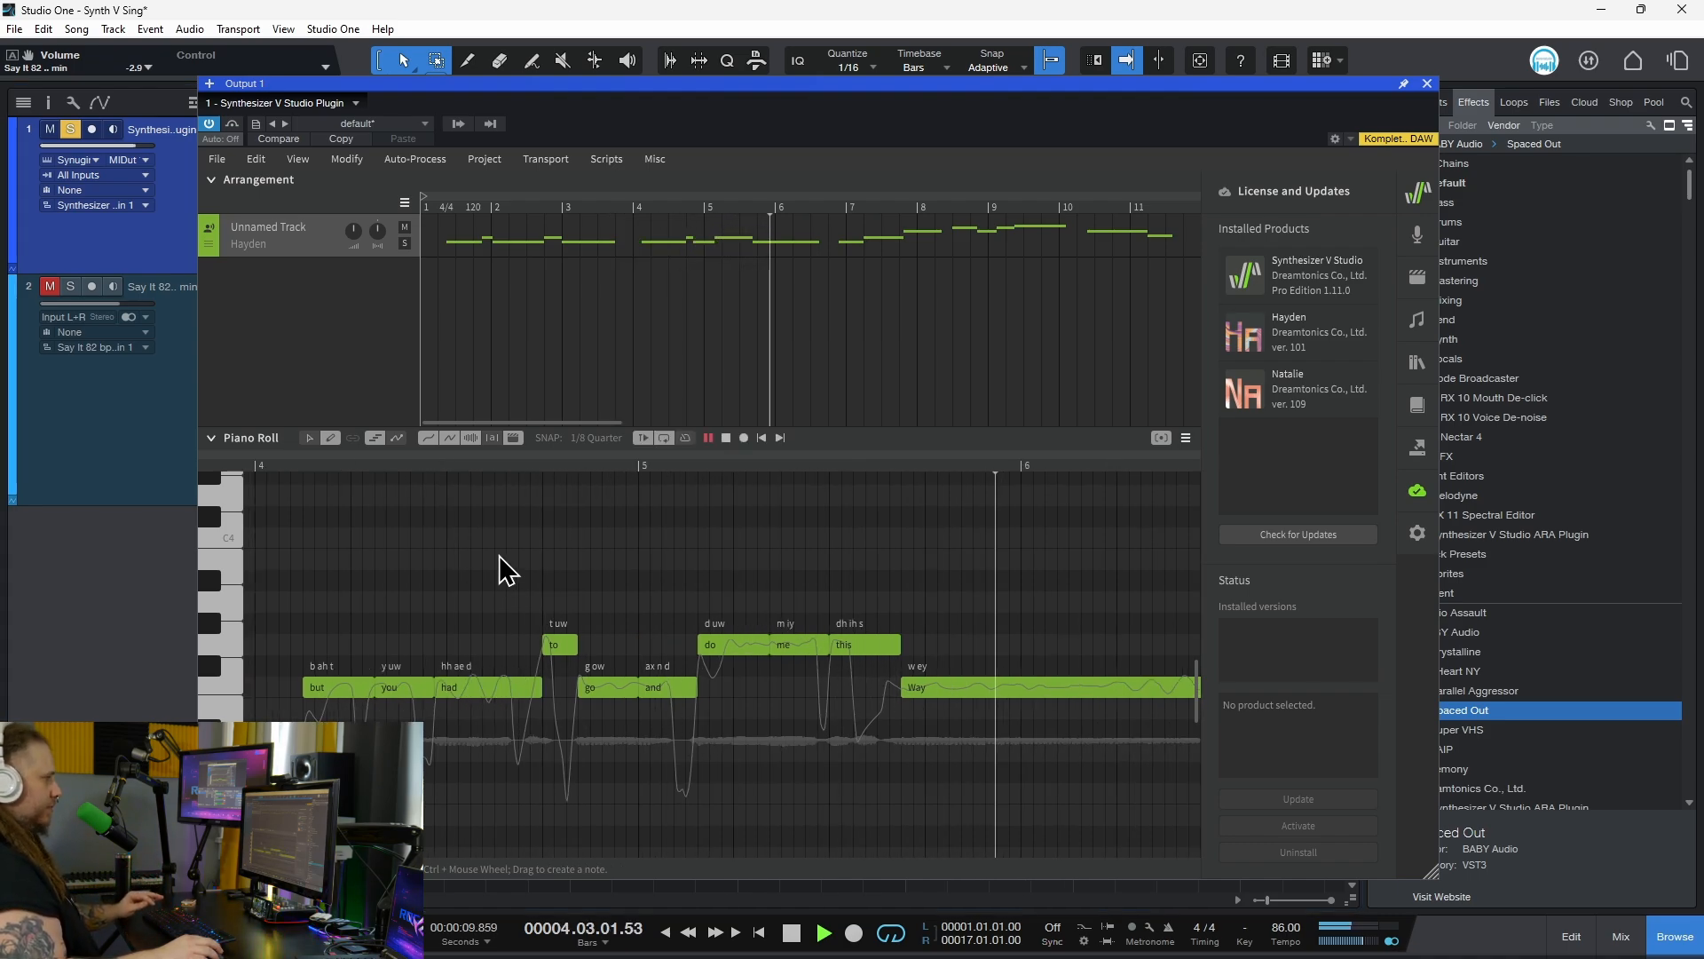
pyautogui.press('space')
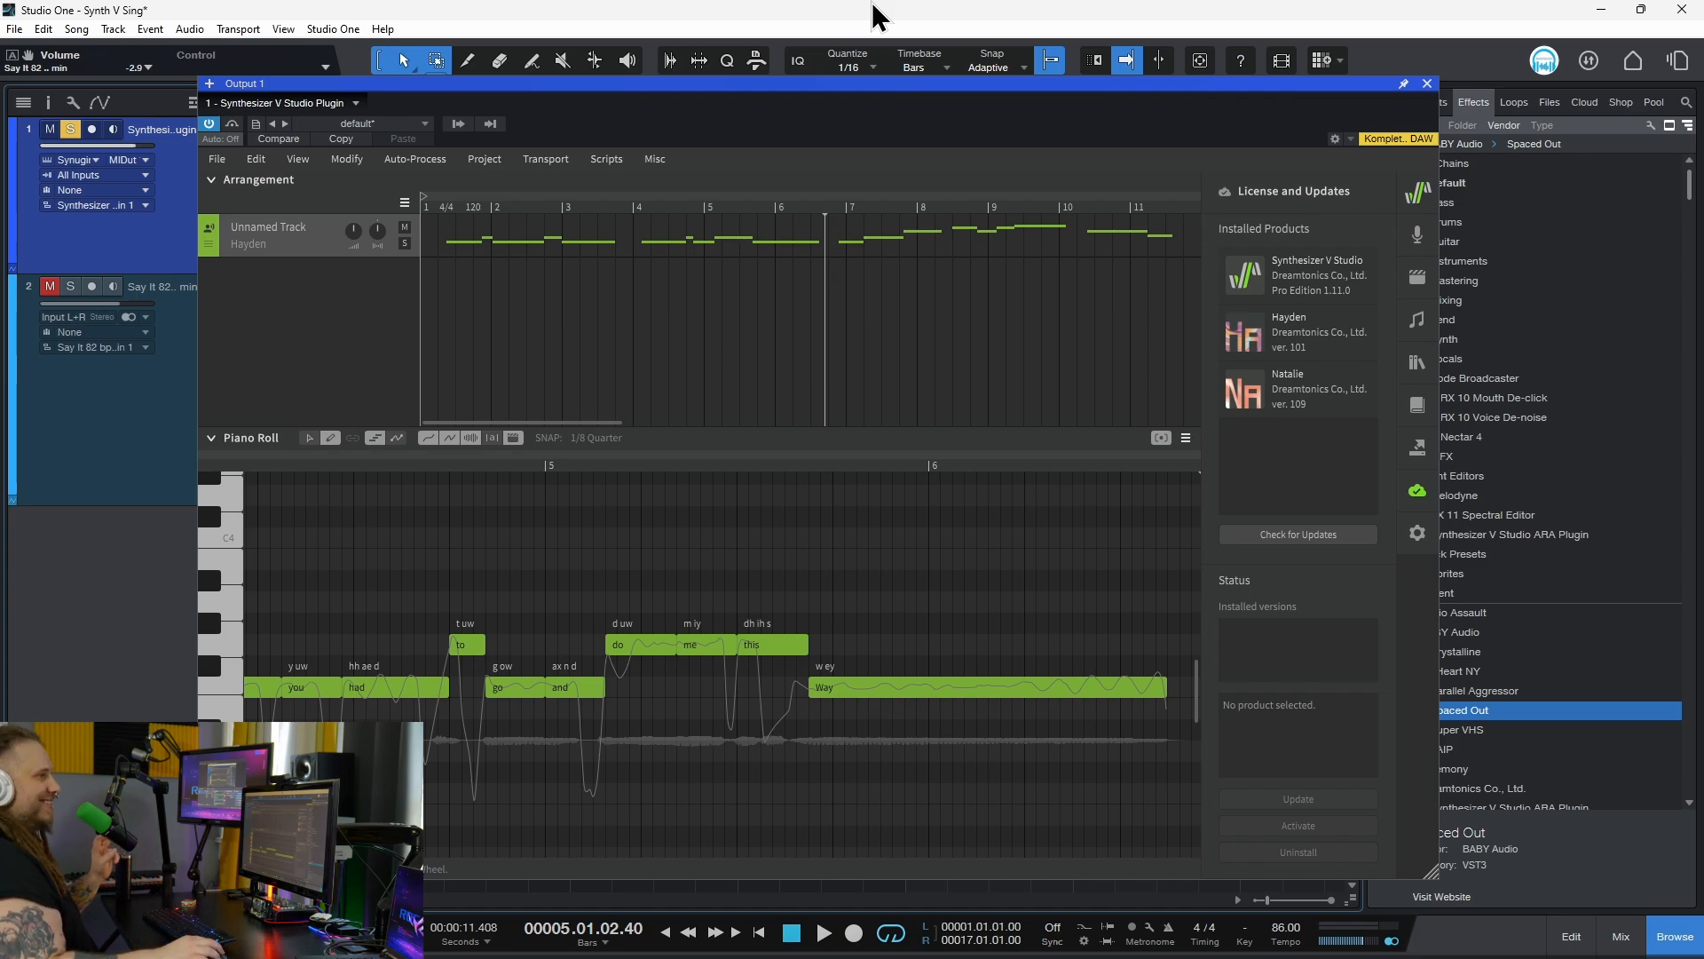
pyautogui.click(1428, 84)
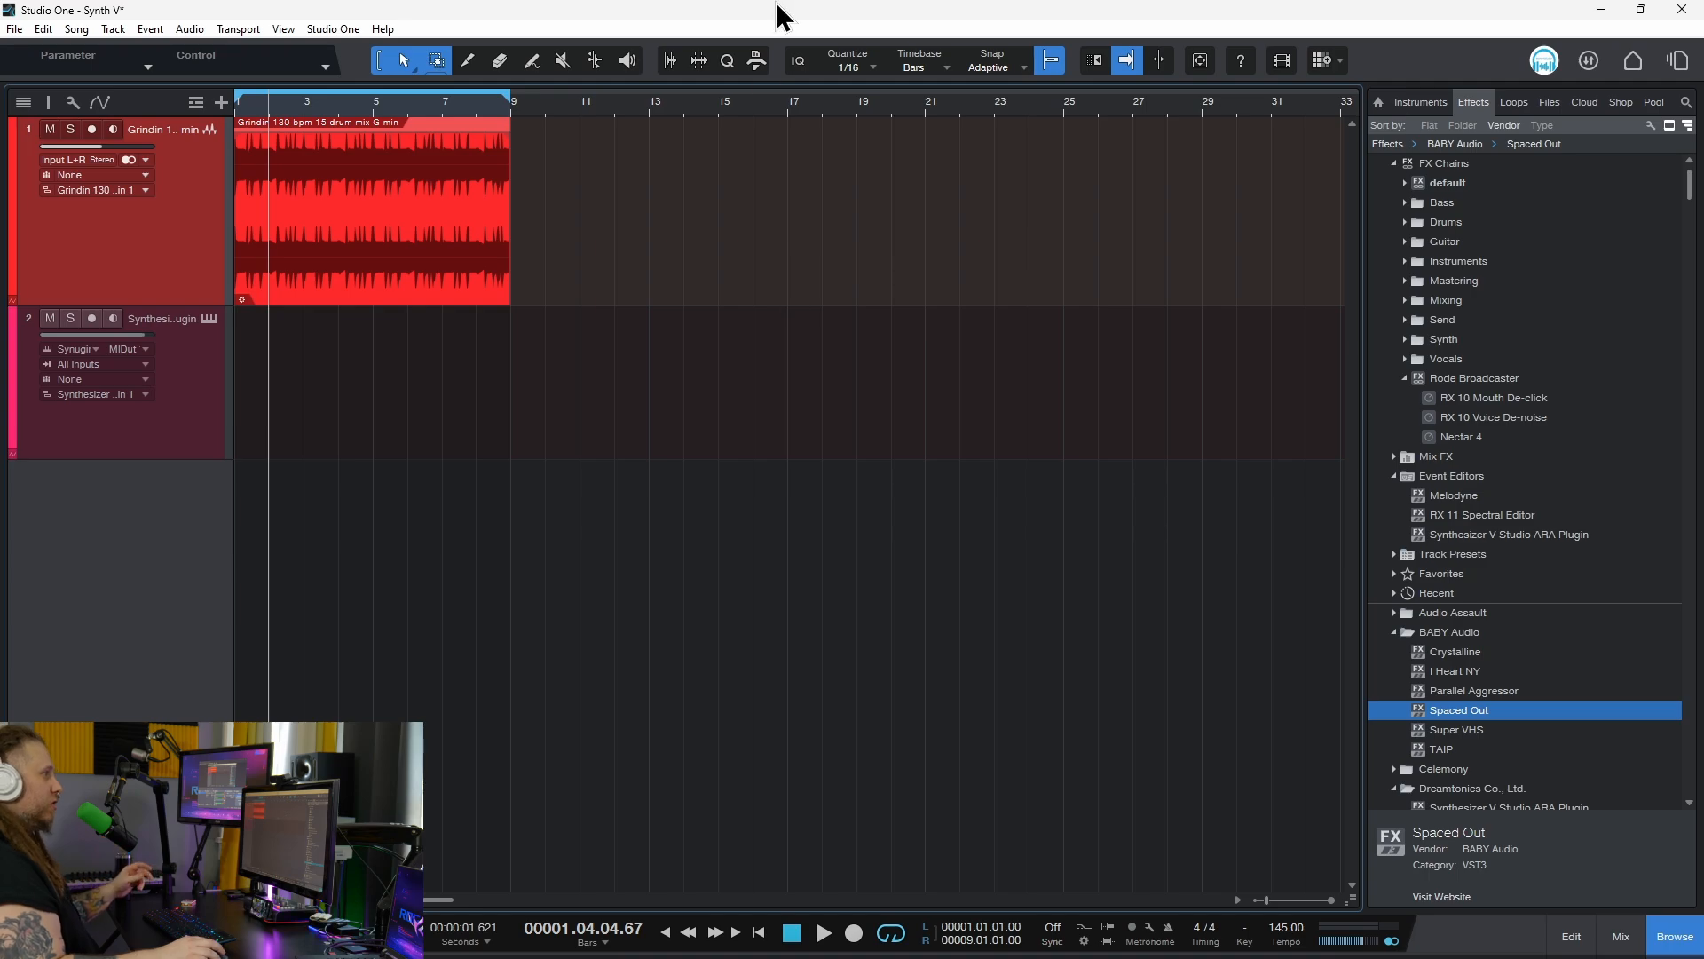
# Return the Grindin song to its start and open the Synthesizer V Studio plugin on track 2.
pyautogui.press(',')
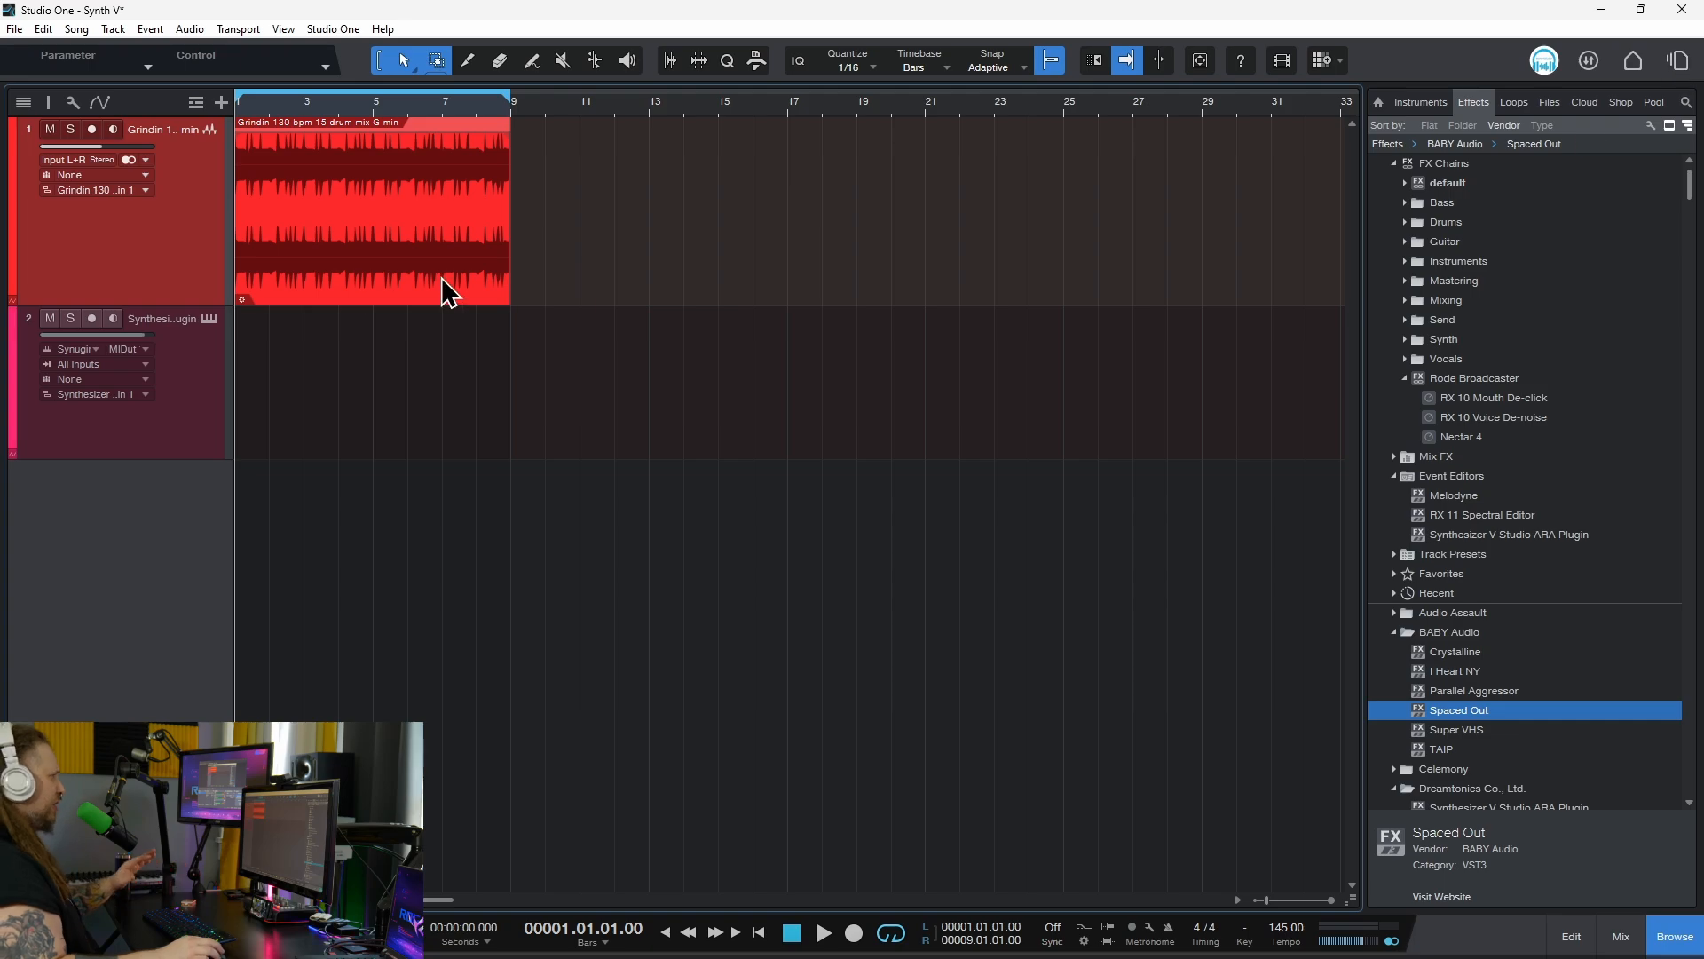
pyautogui.click(213, 319)
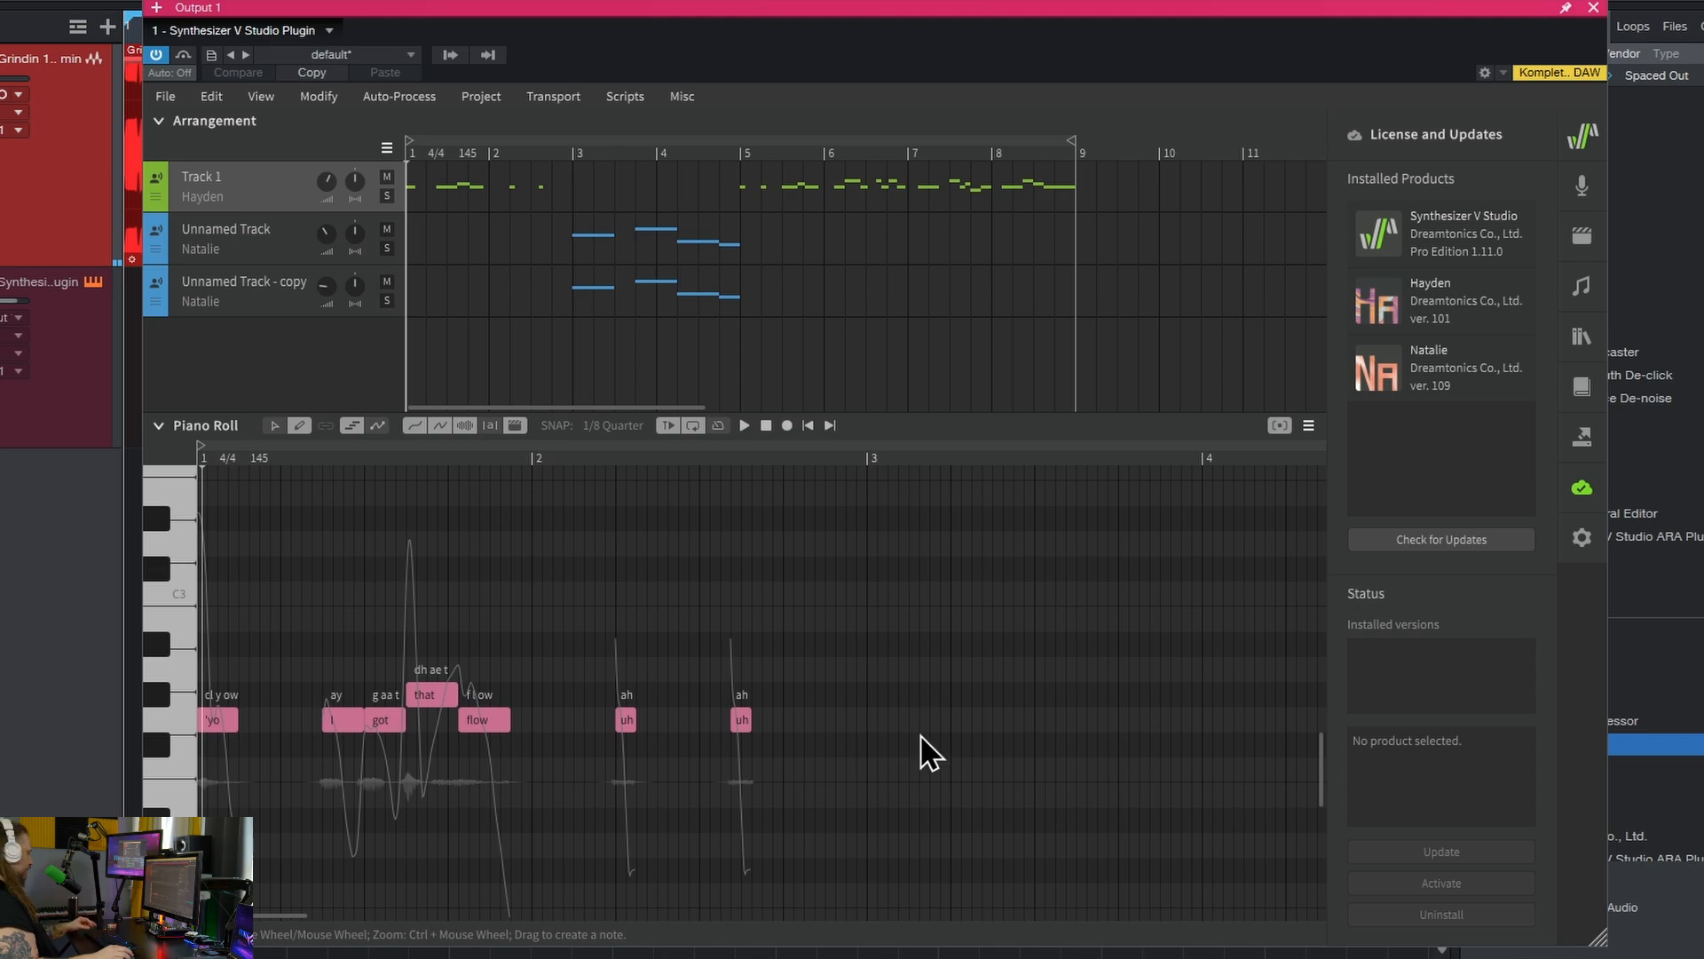
# Select all the rap notes on Track 1 and set the Hayden voice's Gender to 0.060.
pyautogui.hotkey('ctrl', 'a')
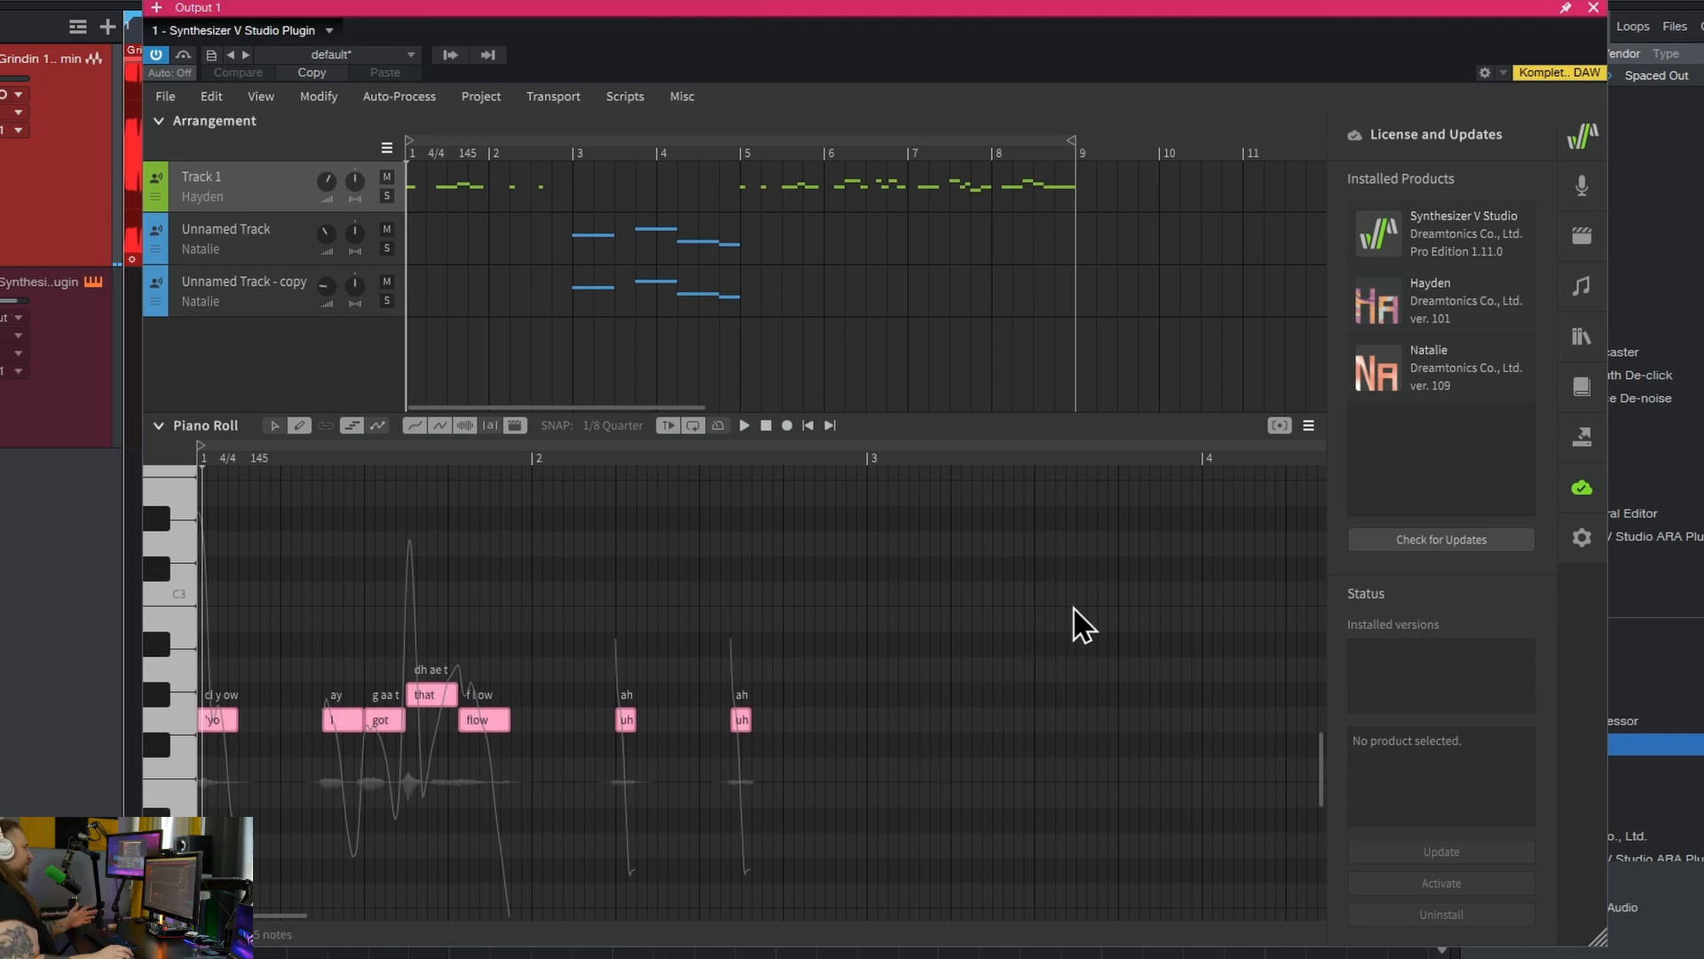
pyautogui.click(1580, 289)
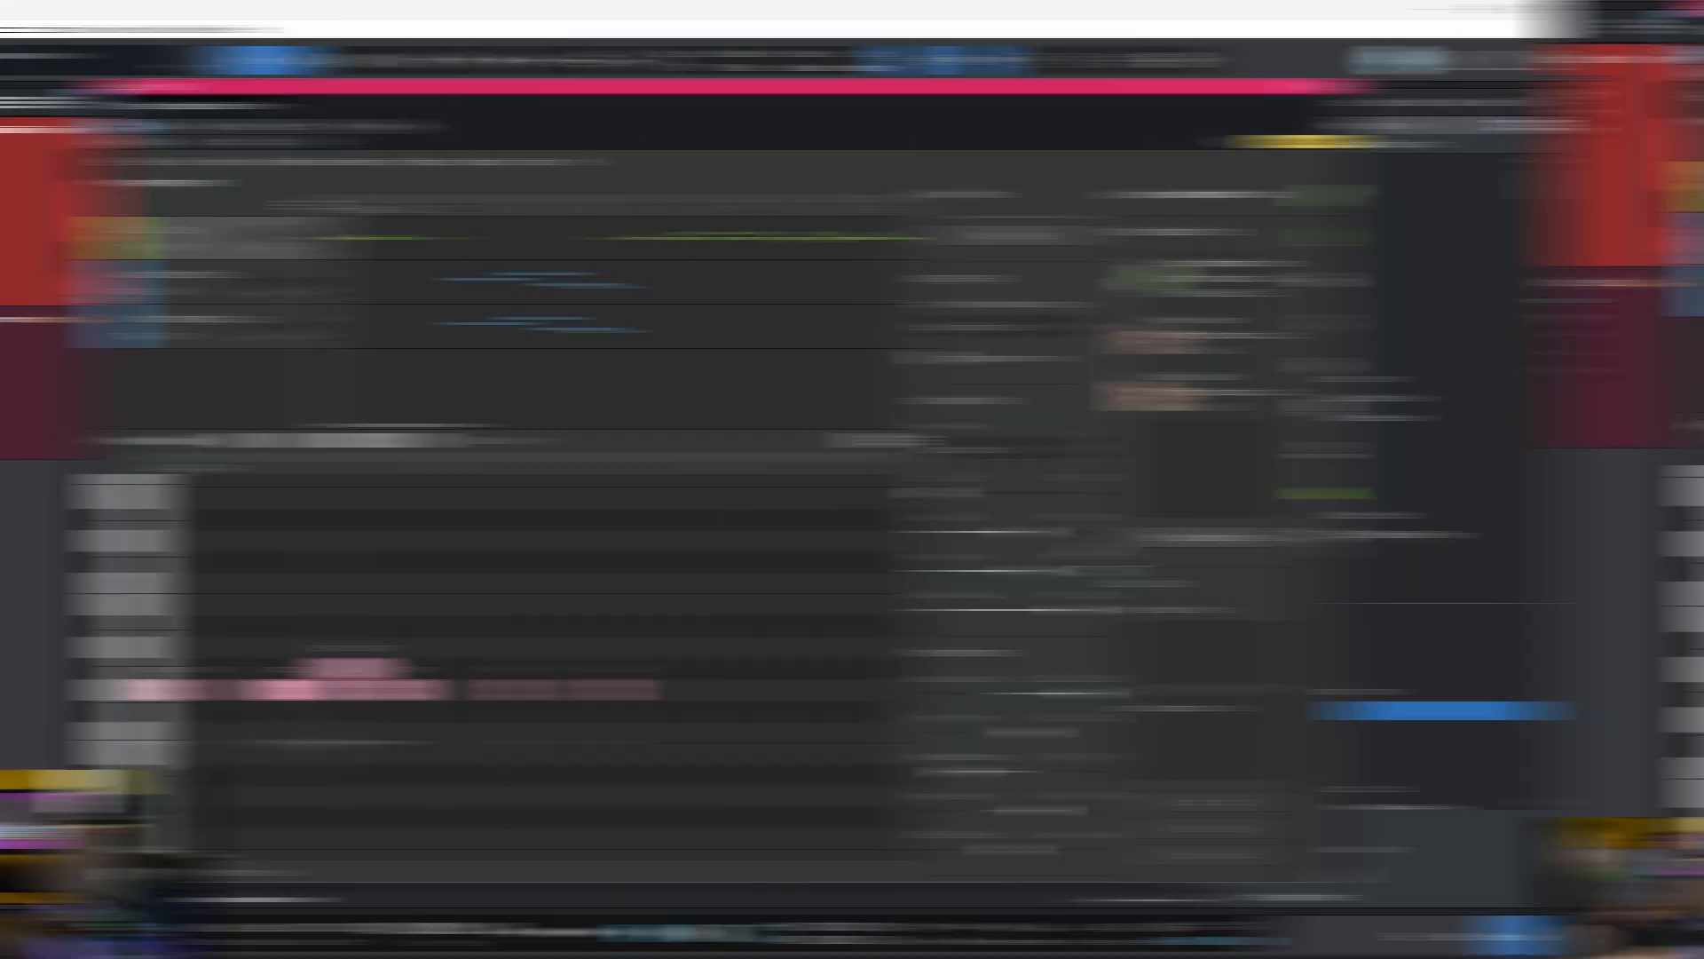
pyautogui.scroll(-3, 1239, 547)
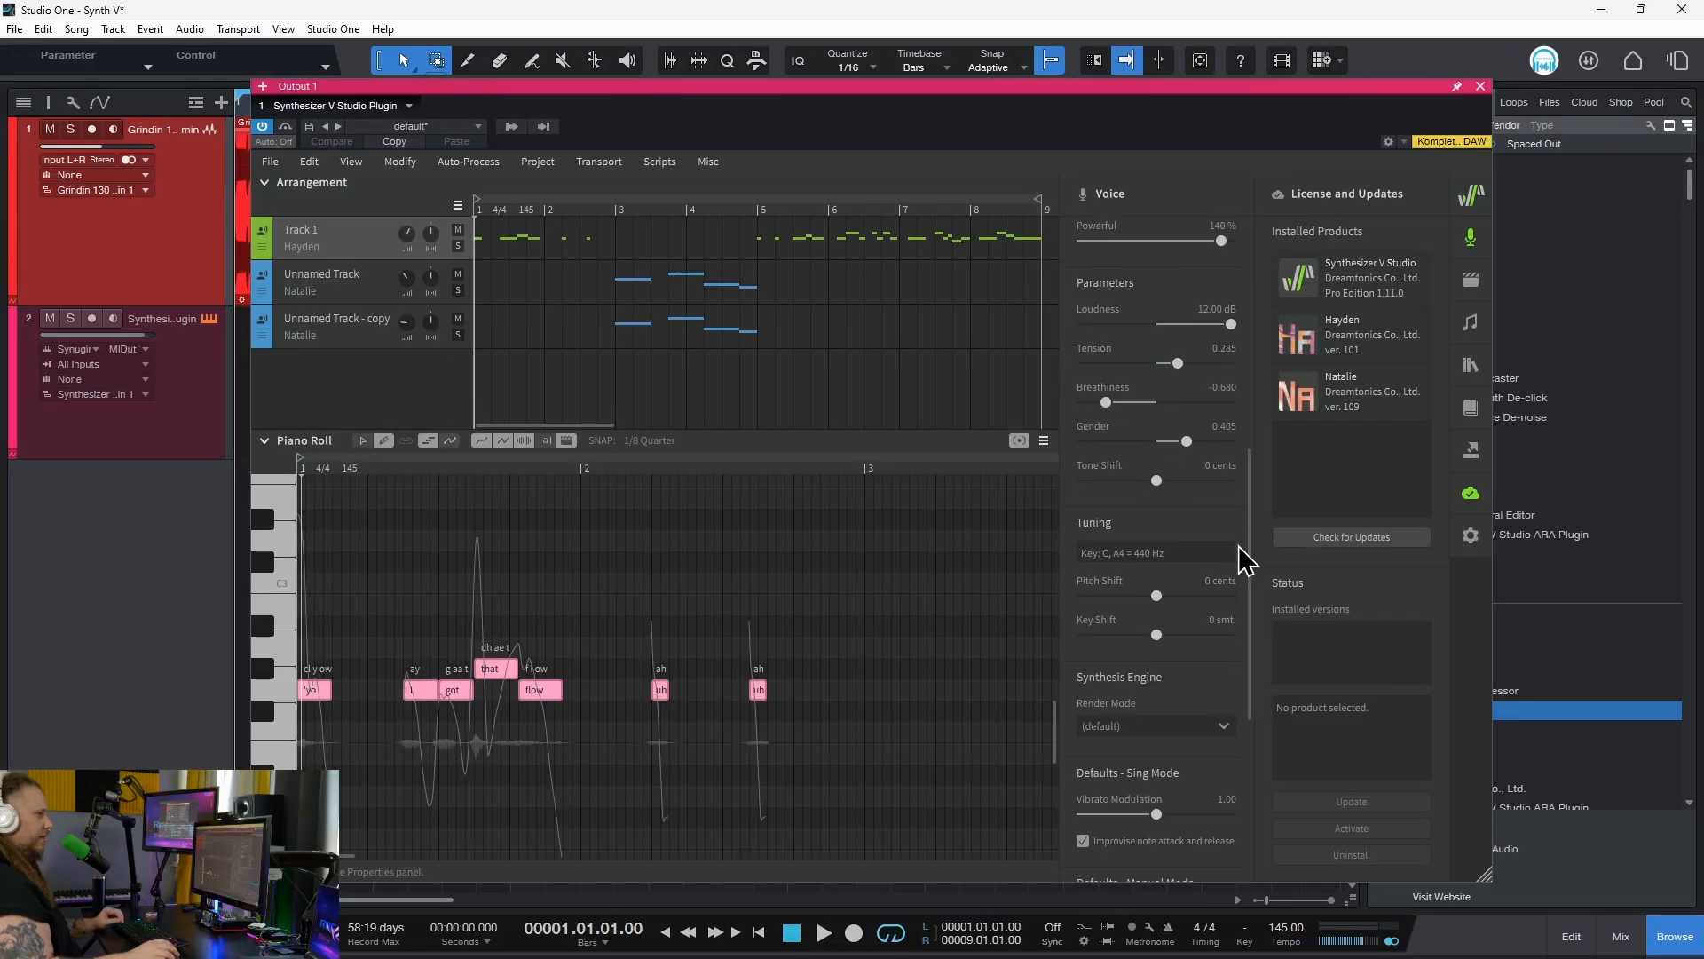
pyautogui.scroll(-3, 1173, 630)
pyautogui.scroll(3, 1178, 628)
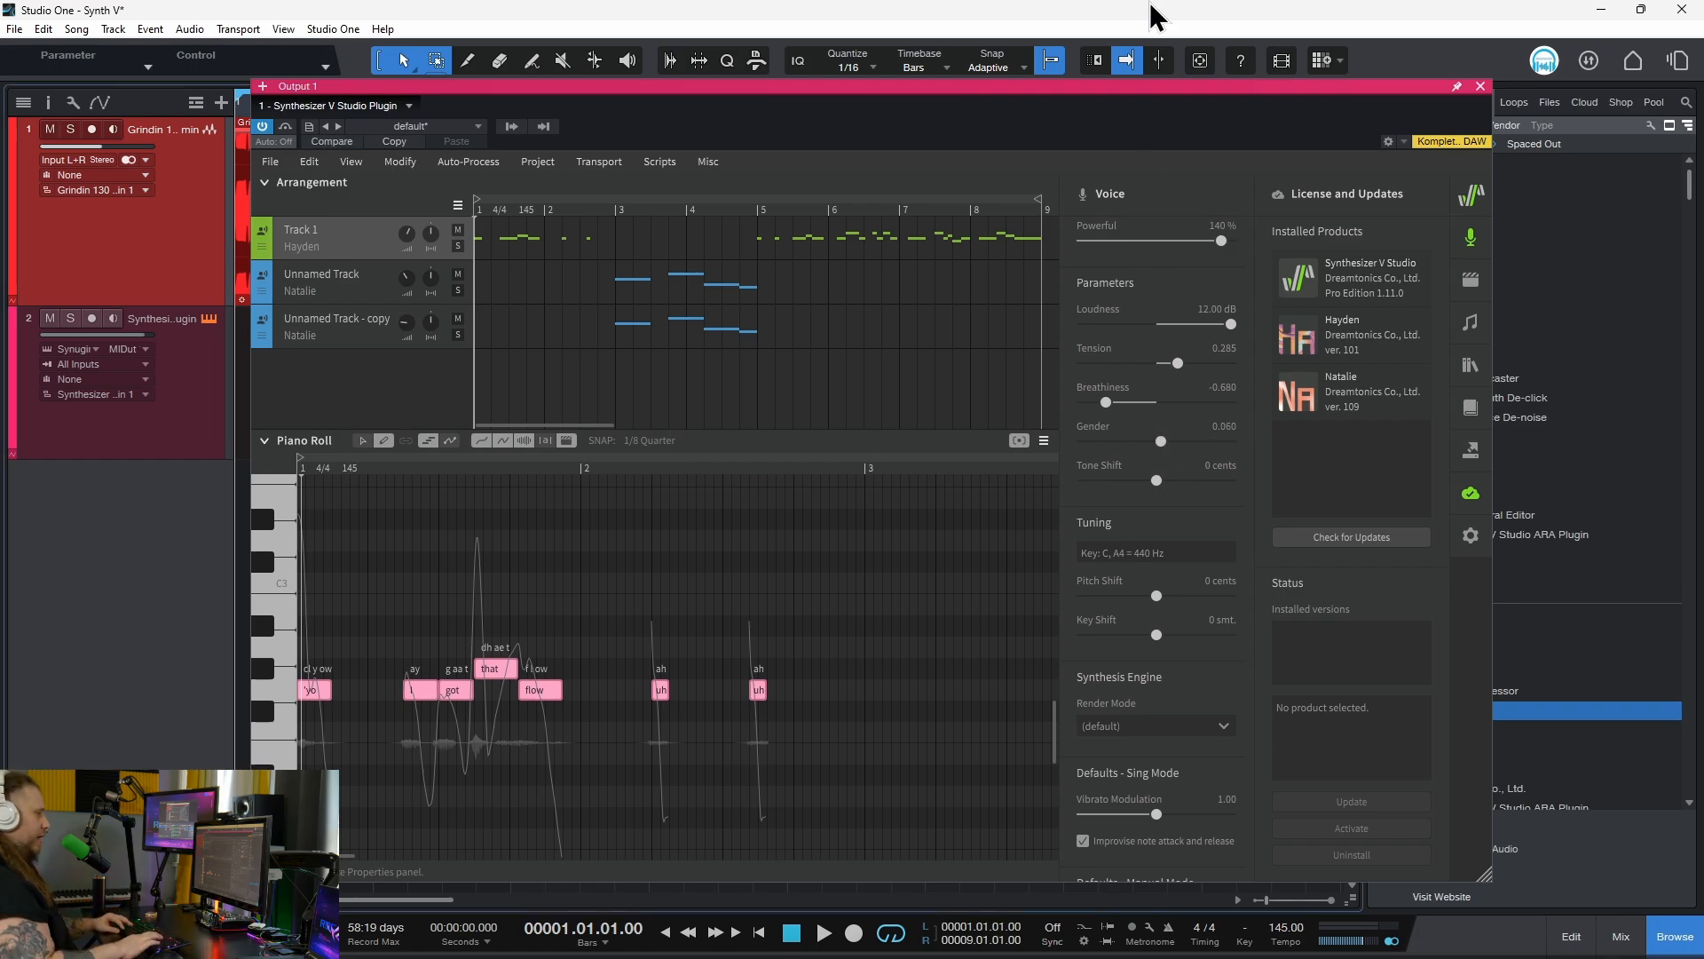
# Play the rap with the Synthesizer V track soloed, and add the Grindin drum track to the solo.
pyautogui.press('space')
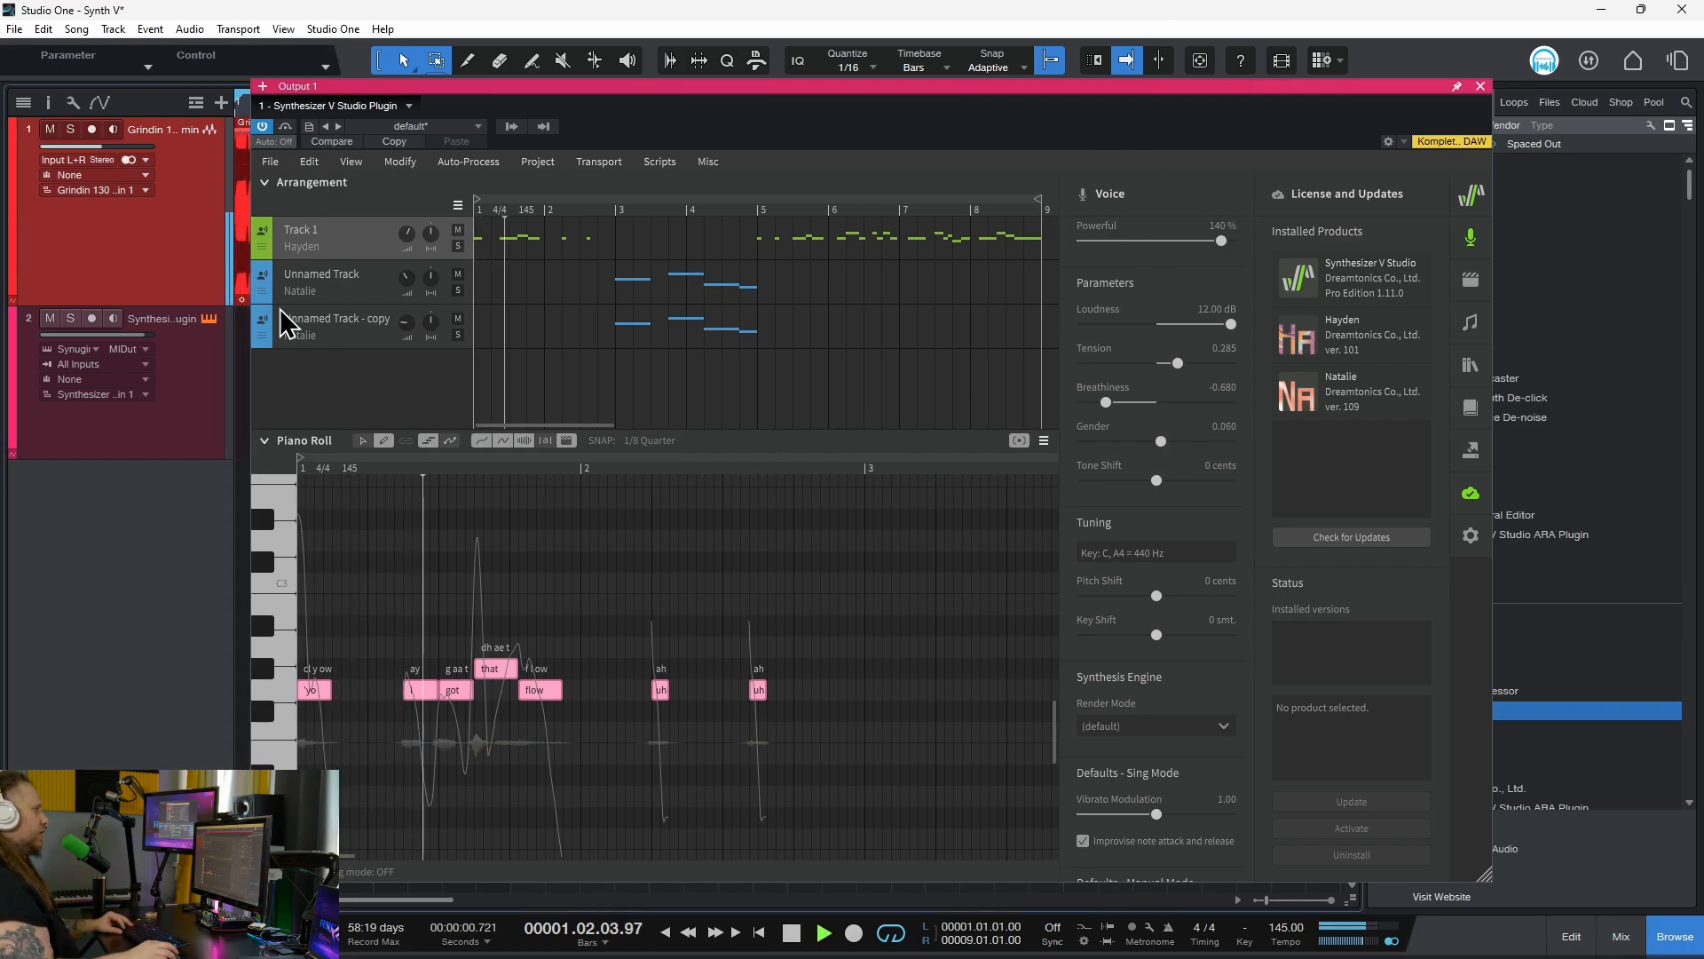
pyautogui.click(70, 129)
pyautogui.click(70, 129)
pyautogui.click(71, 318)
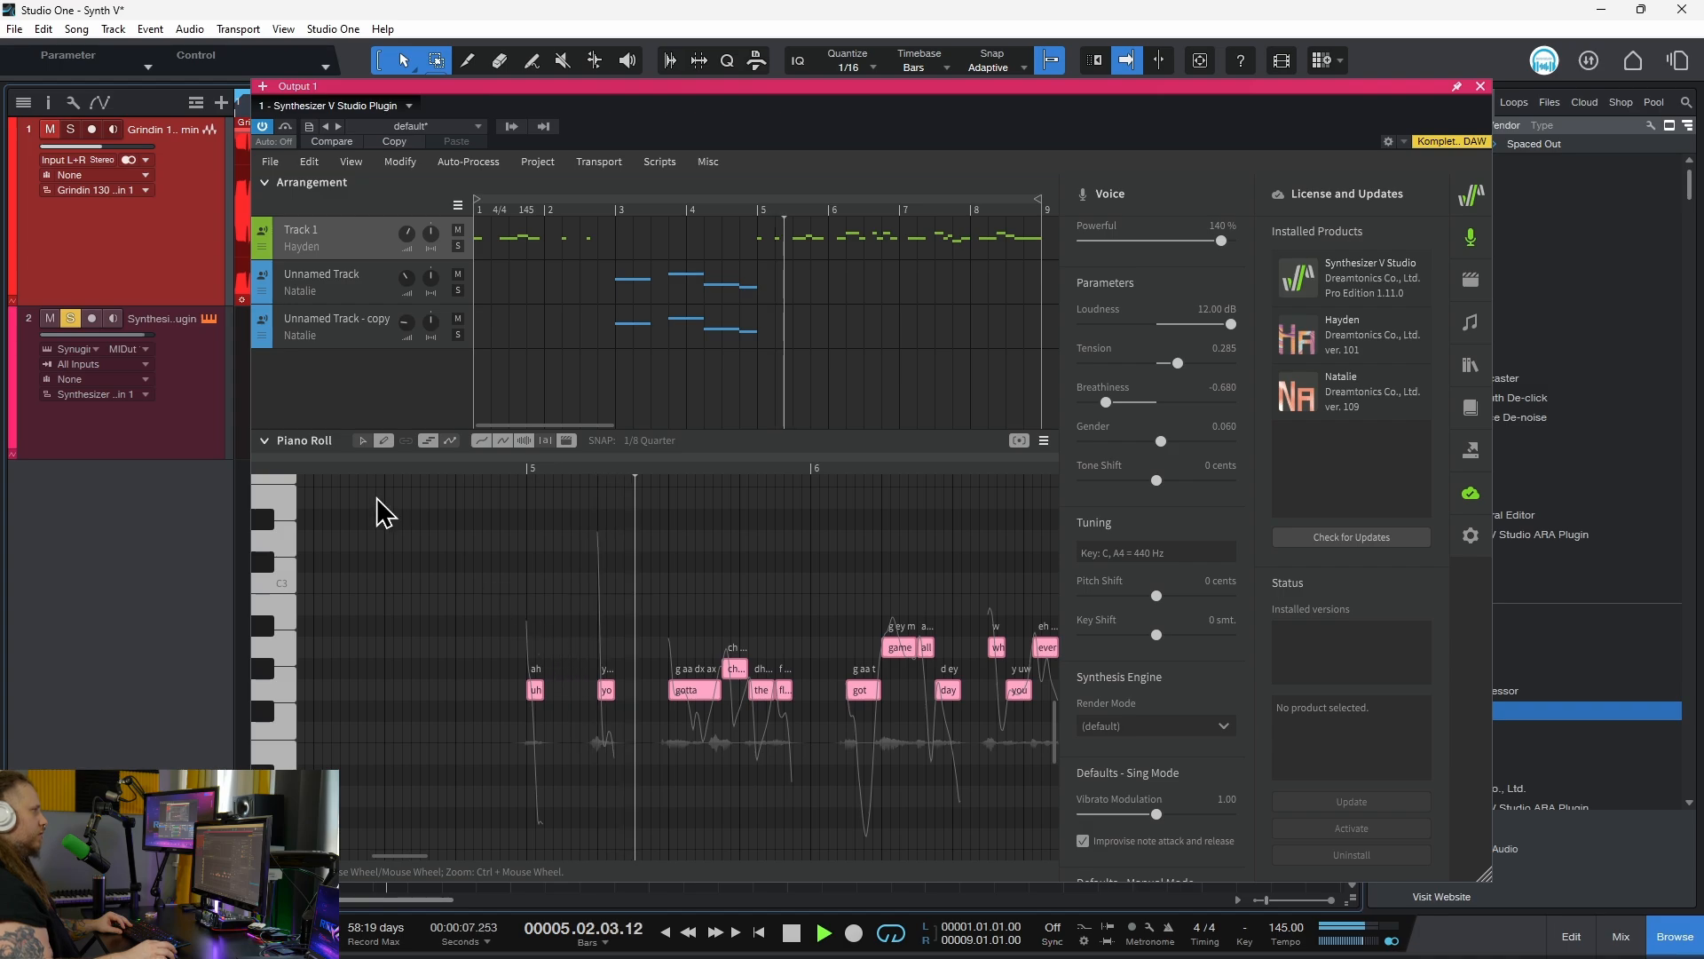
pyautogui.click(71, 133)
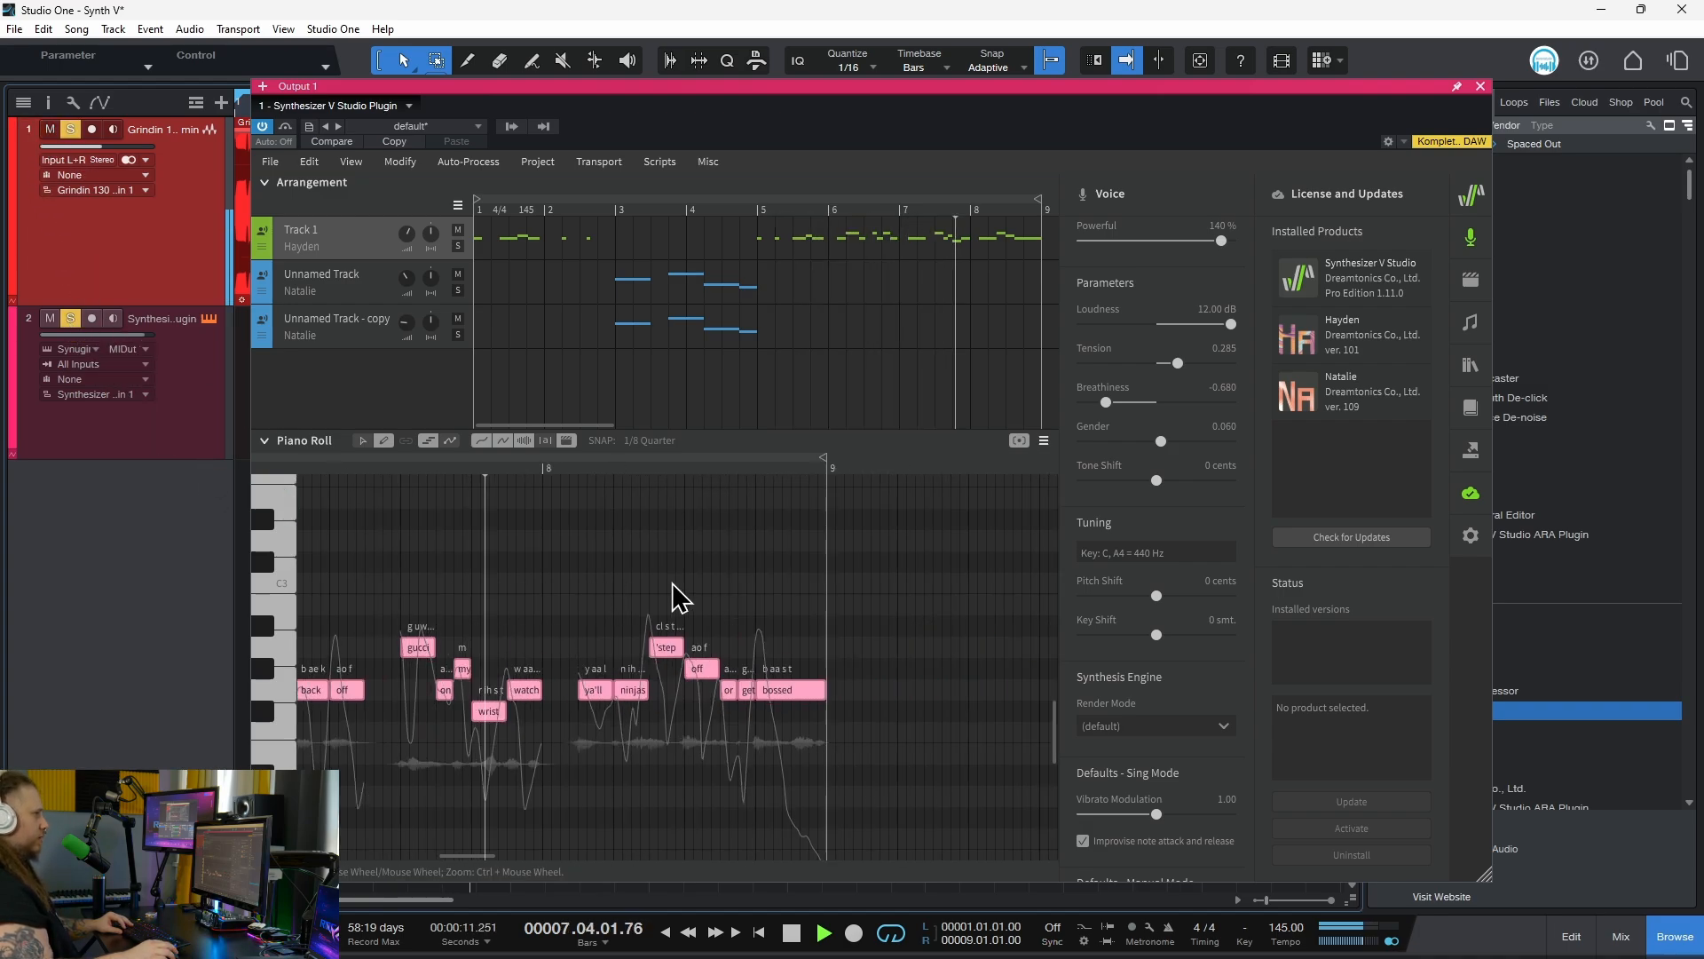
pyautogui.scroll(-2, 1217, 794)
pyautogui.scroll(3, 1216, 795)
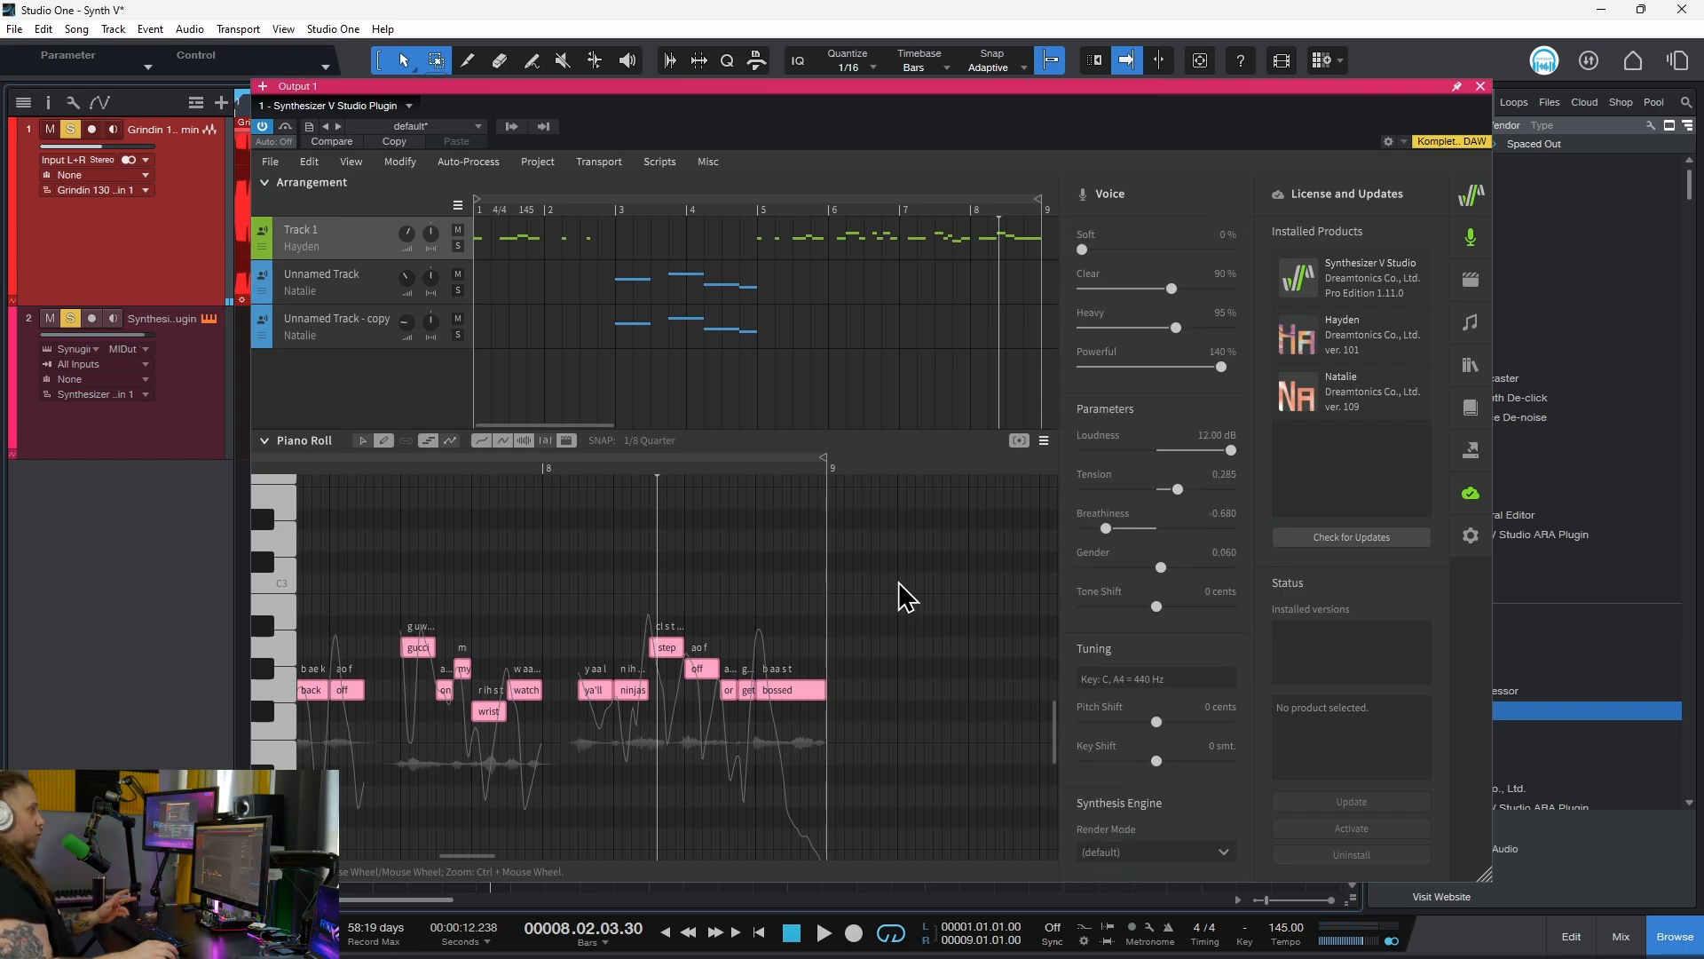
# Clear the desktop by closing the plugin and iD Mixer windows and minimising Studio One.
pyautogui.click(1481, 87)
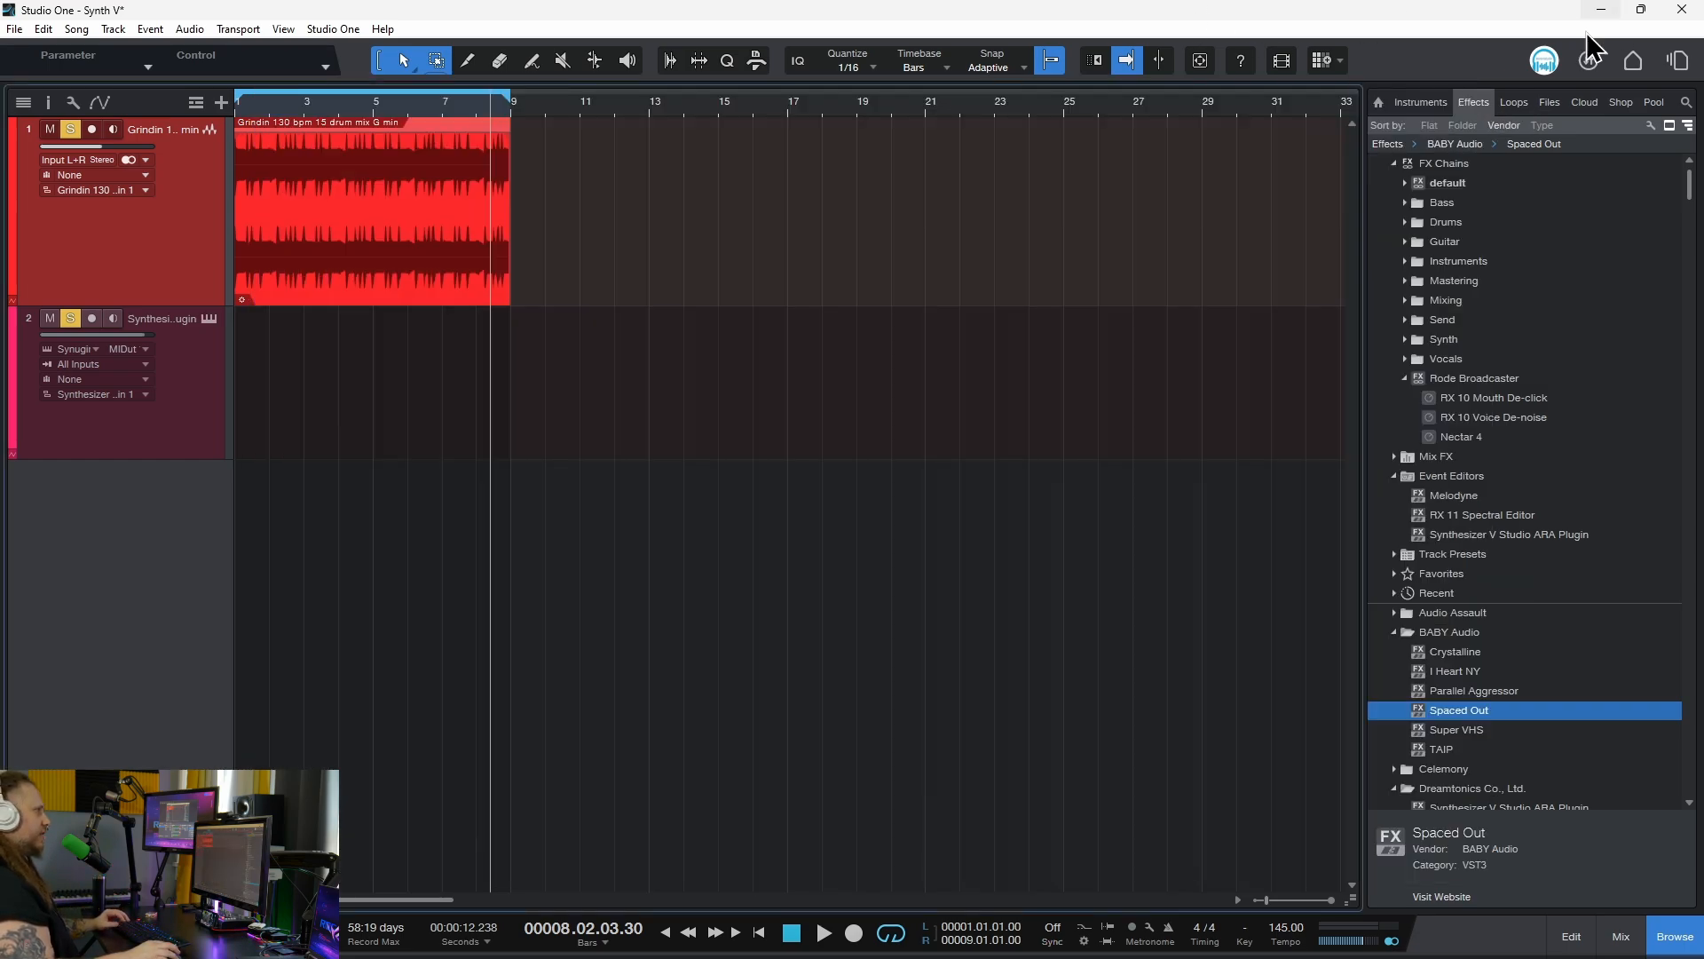
pyautogui.click(1603, 10)
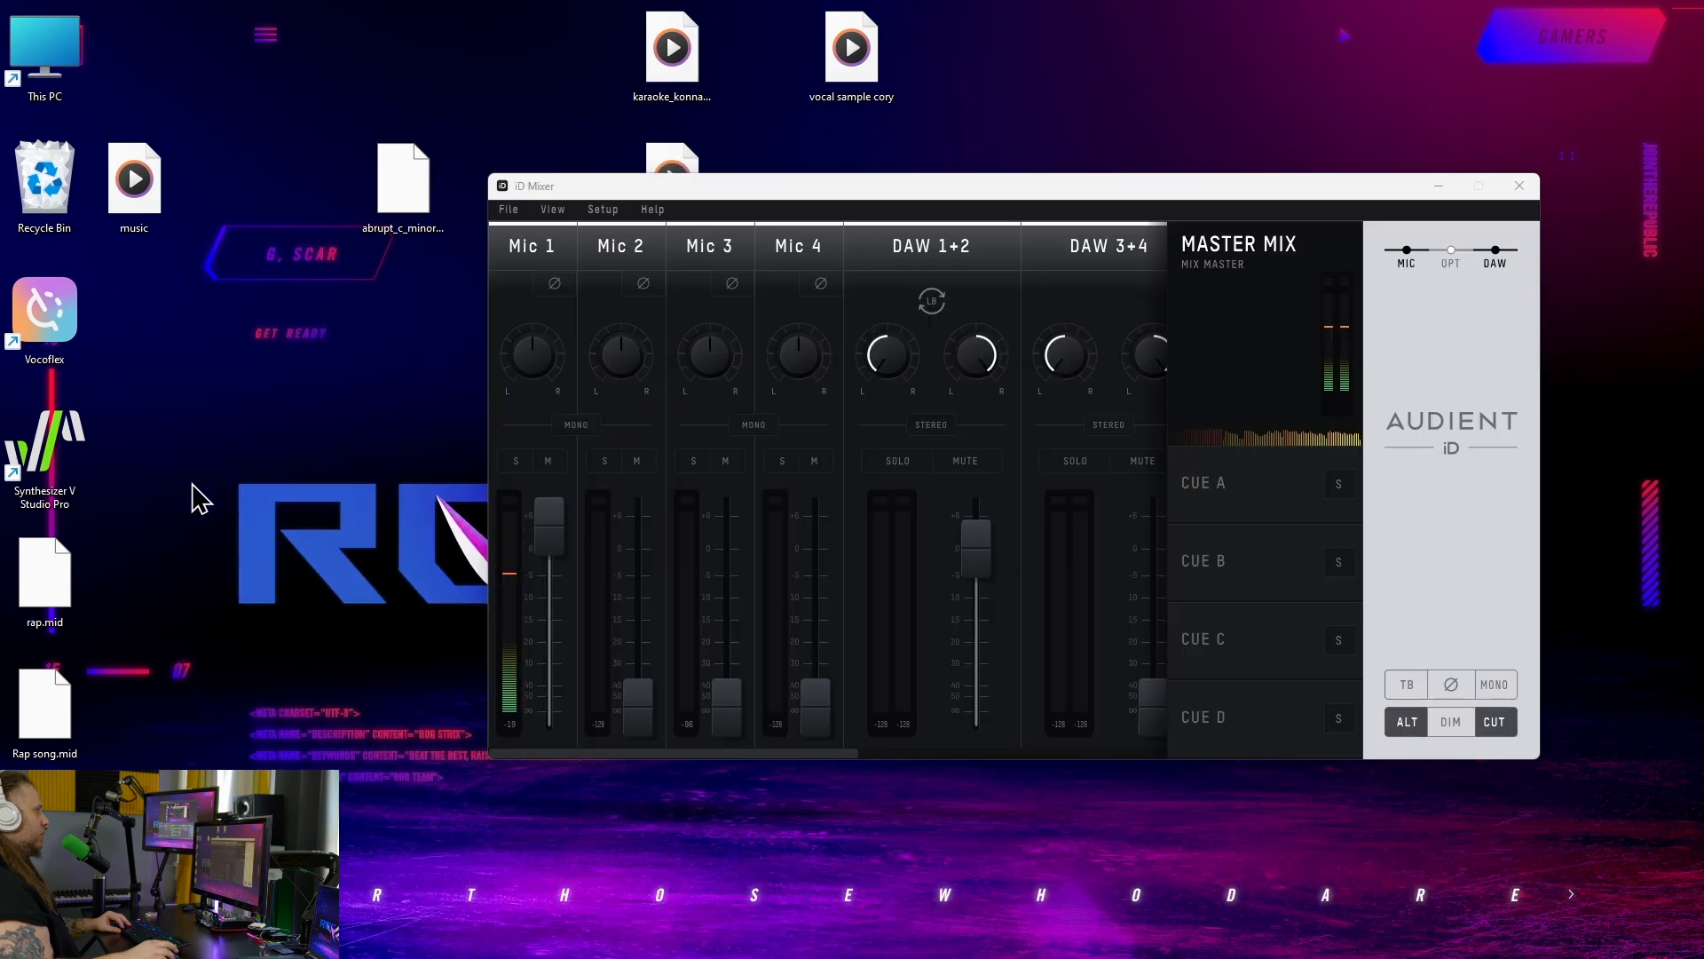
pyautogui.click(1519, 188)
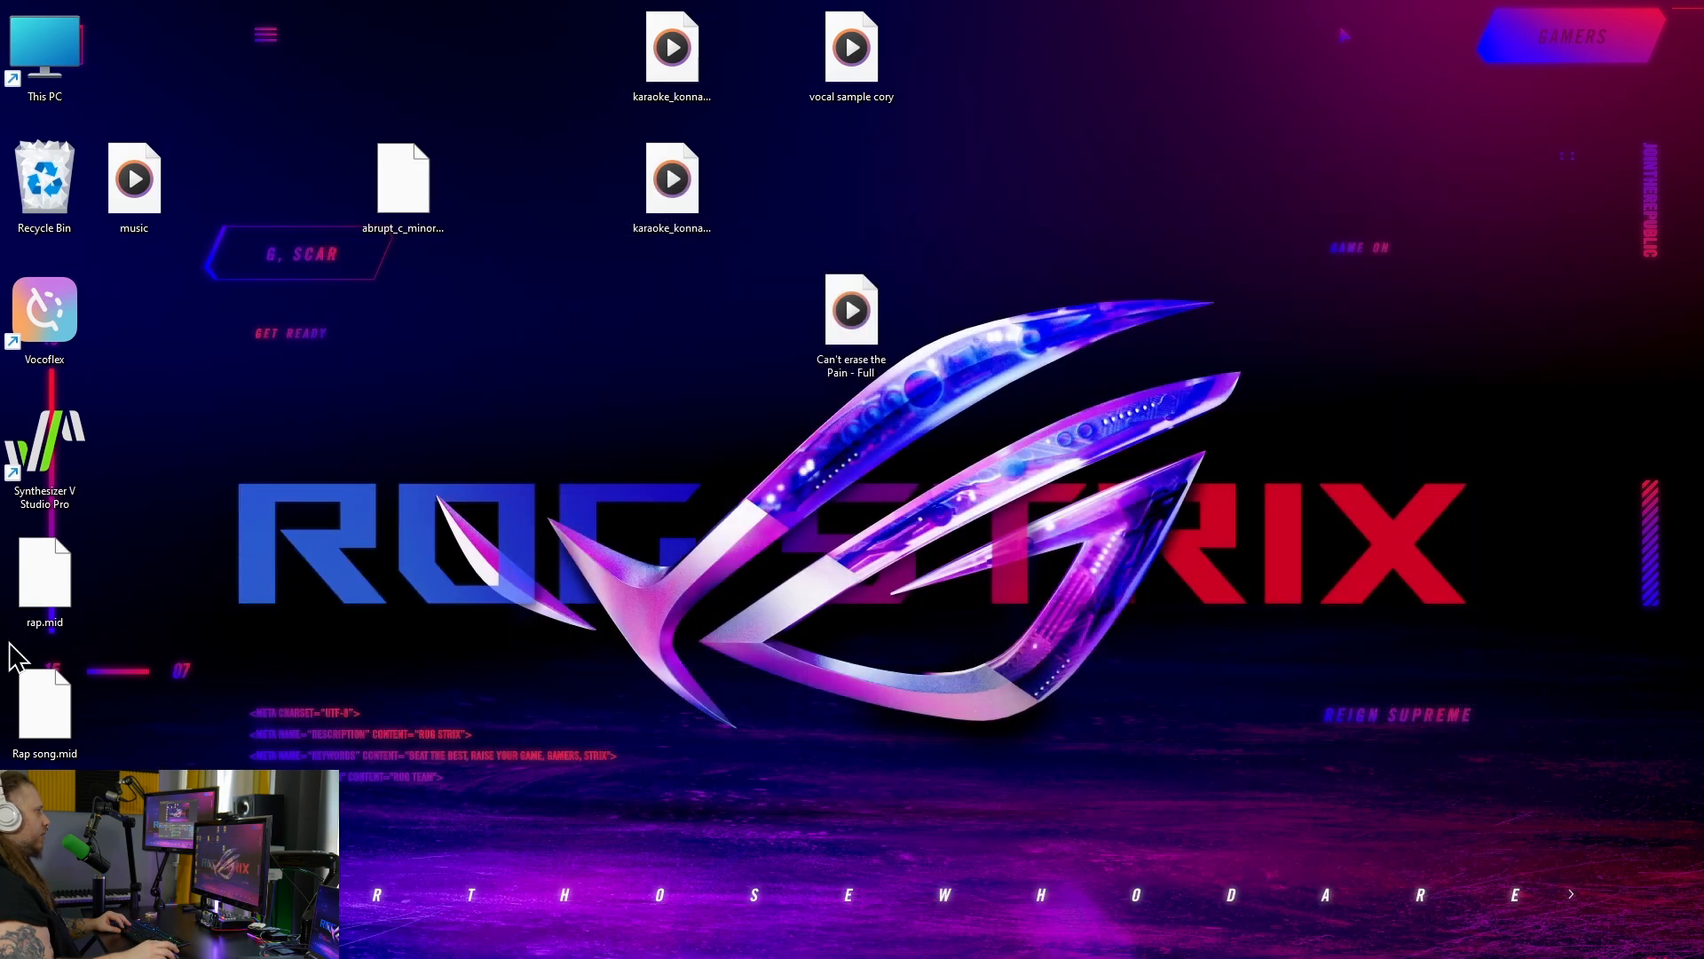
# Launch the standalone Synthesizer V Studio Pro, locate the Synthesizer V Studio ARA Plugin under Event Editors in Studio One, and minimise Studio One.
pyautogui.doubleClick(43, 449)
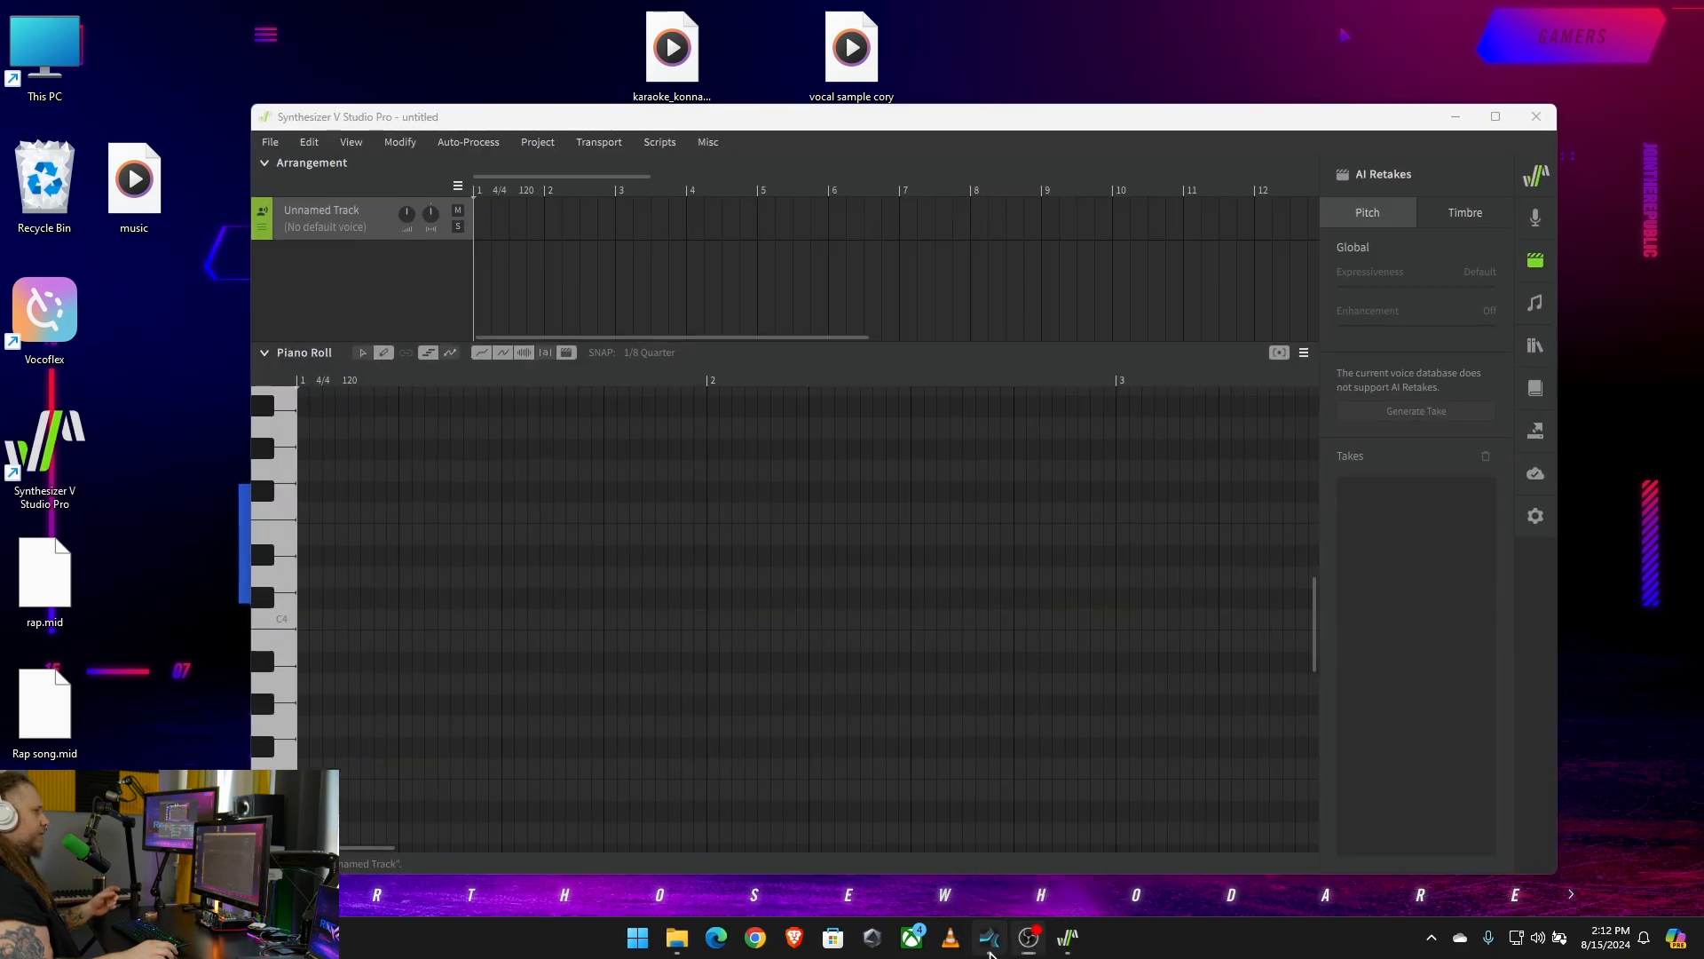
pyautogui.click(989, 941)
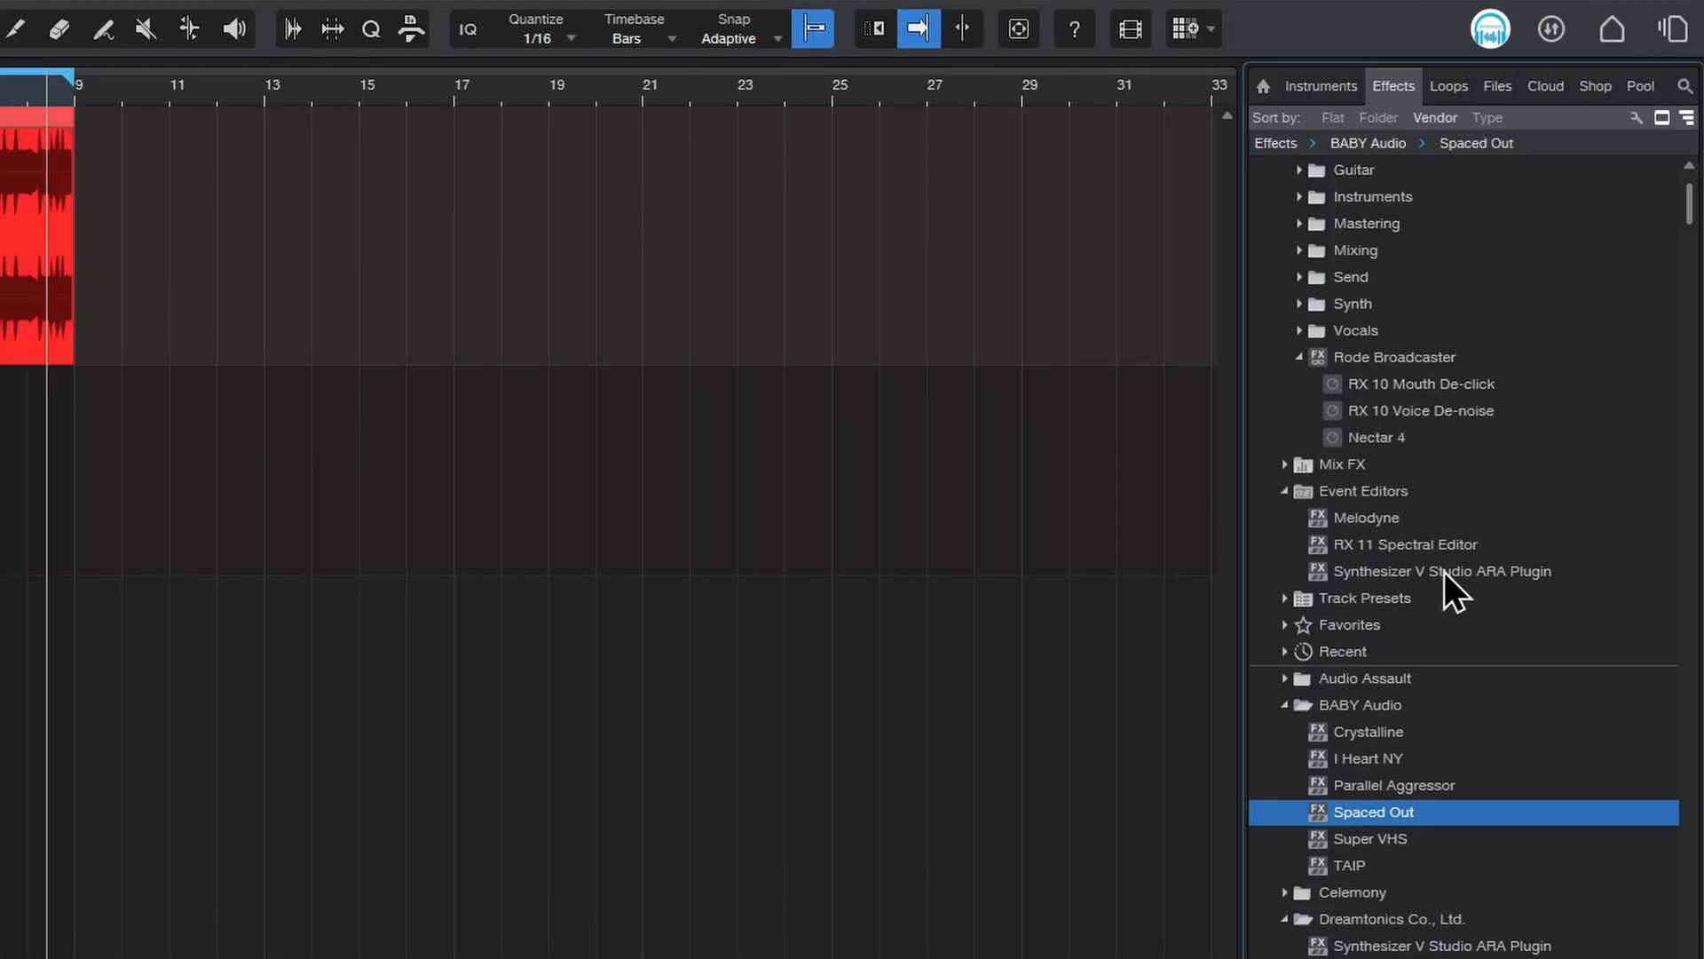
pyautogui.click(1443, 575)
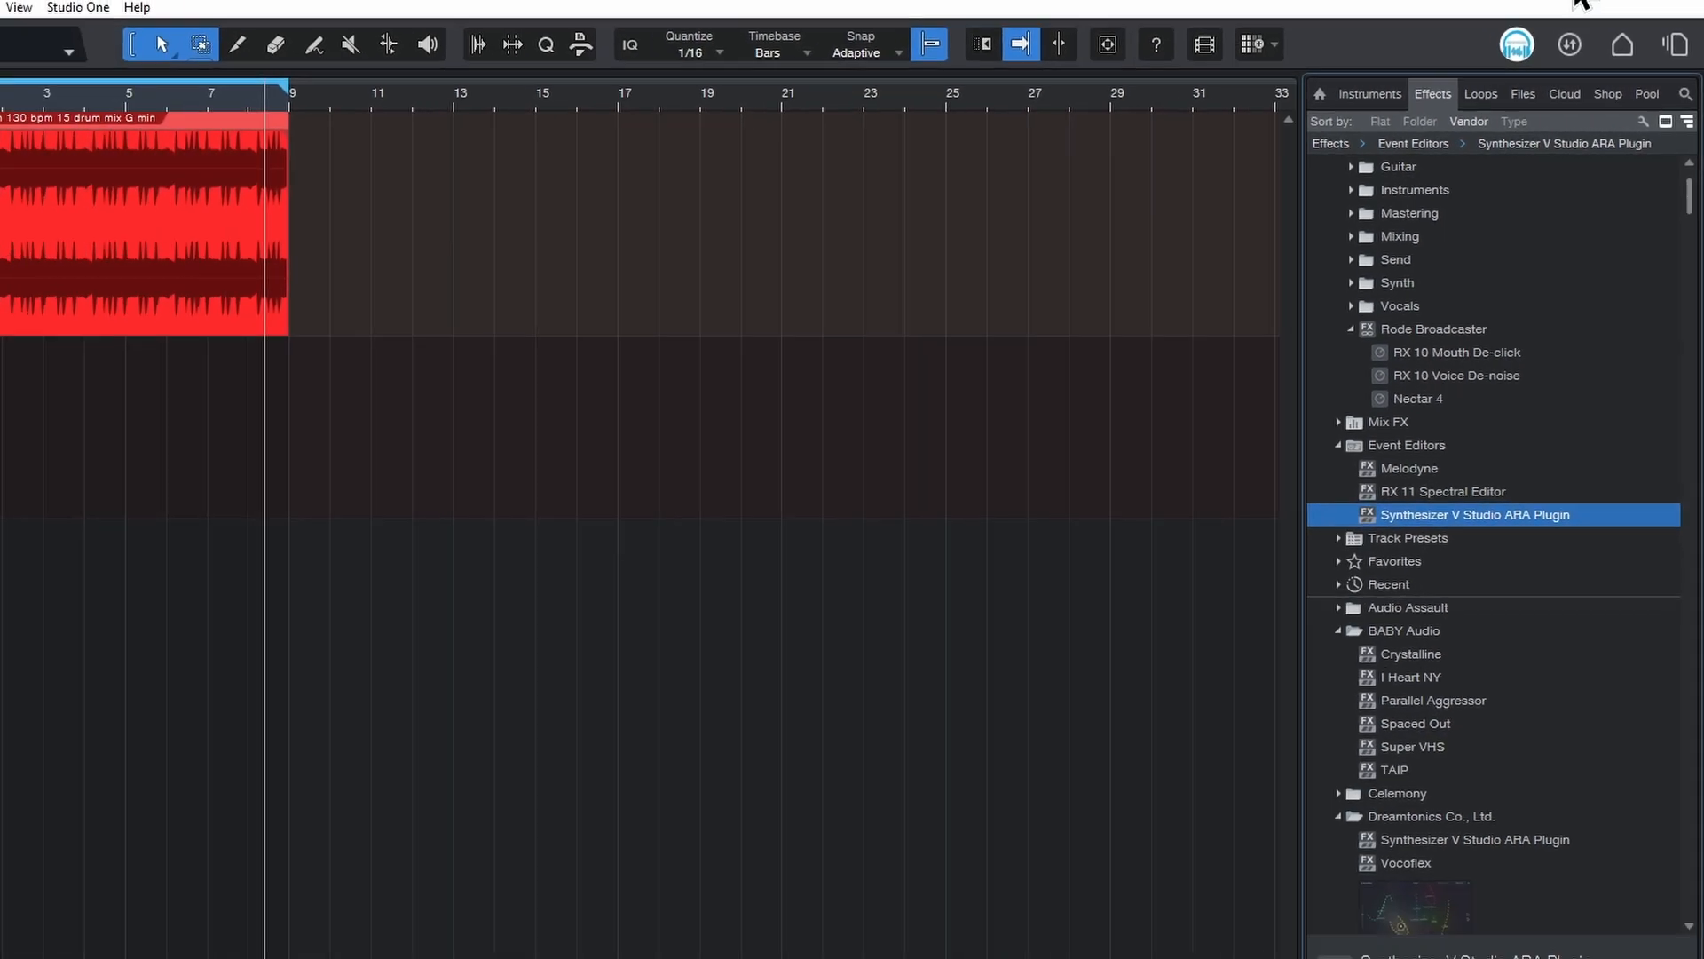
pyautogui.click(1589, 9)
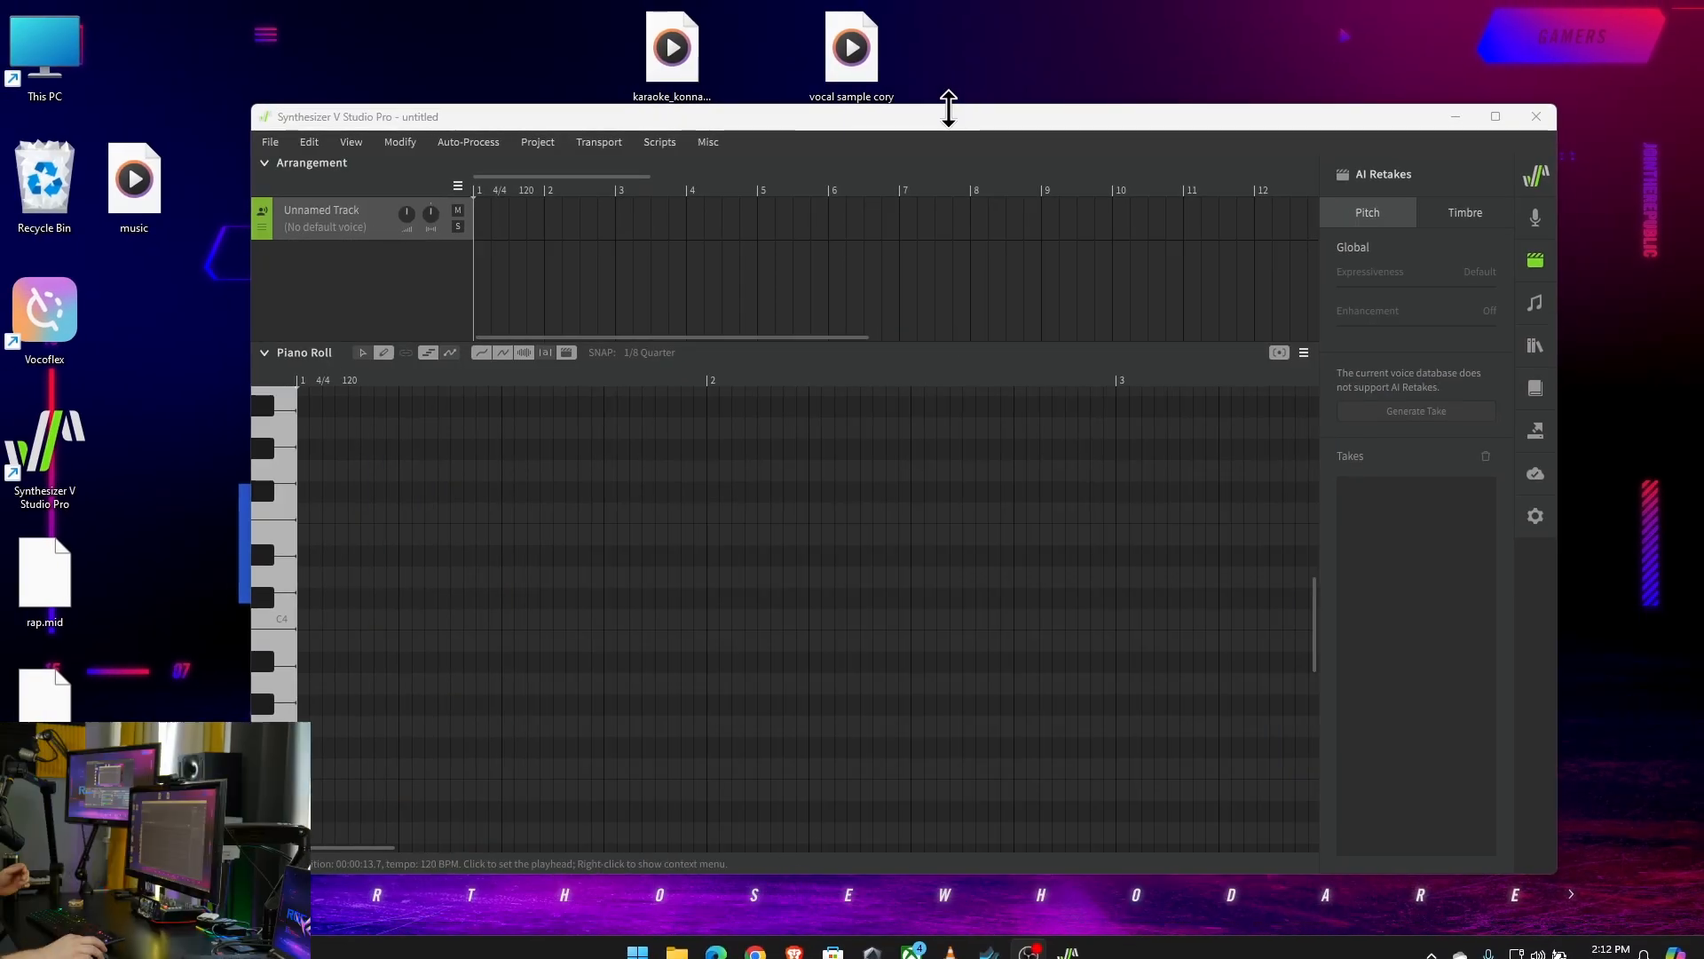
# Place three quarter notes rising chromatically from A3 to B3 in bar 1 of the Synthesizer V piano roll, aligning the second beside the first.
pyautogui.moveTo(948, 109)
pyautogui.mouseDown()
pyautogui.moveTo(913, 133)
pyautogui.moveTo(924, 118)
pyautogui.mouseUp()
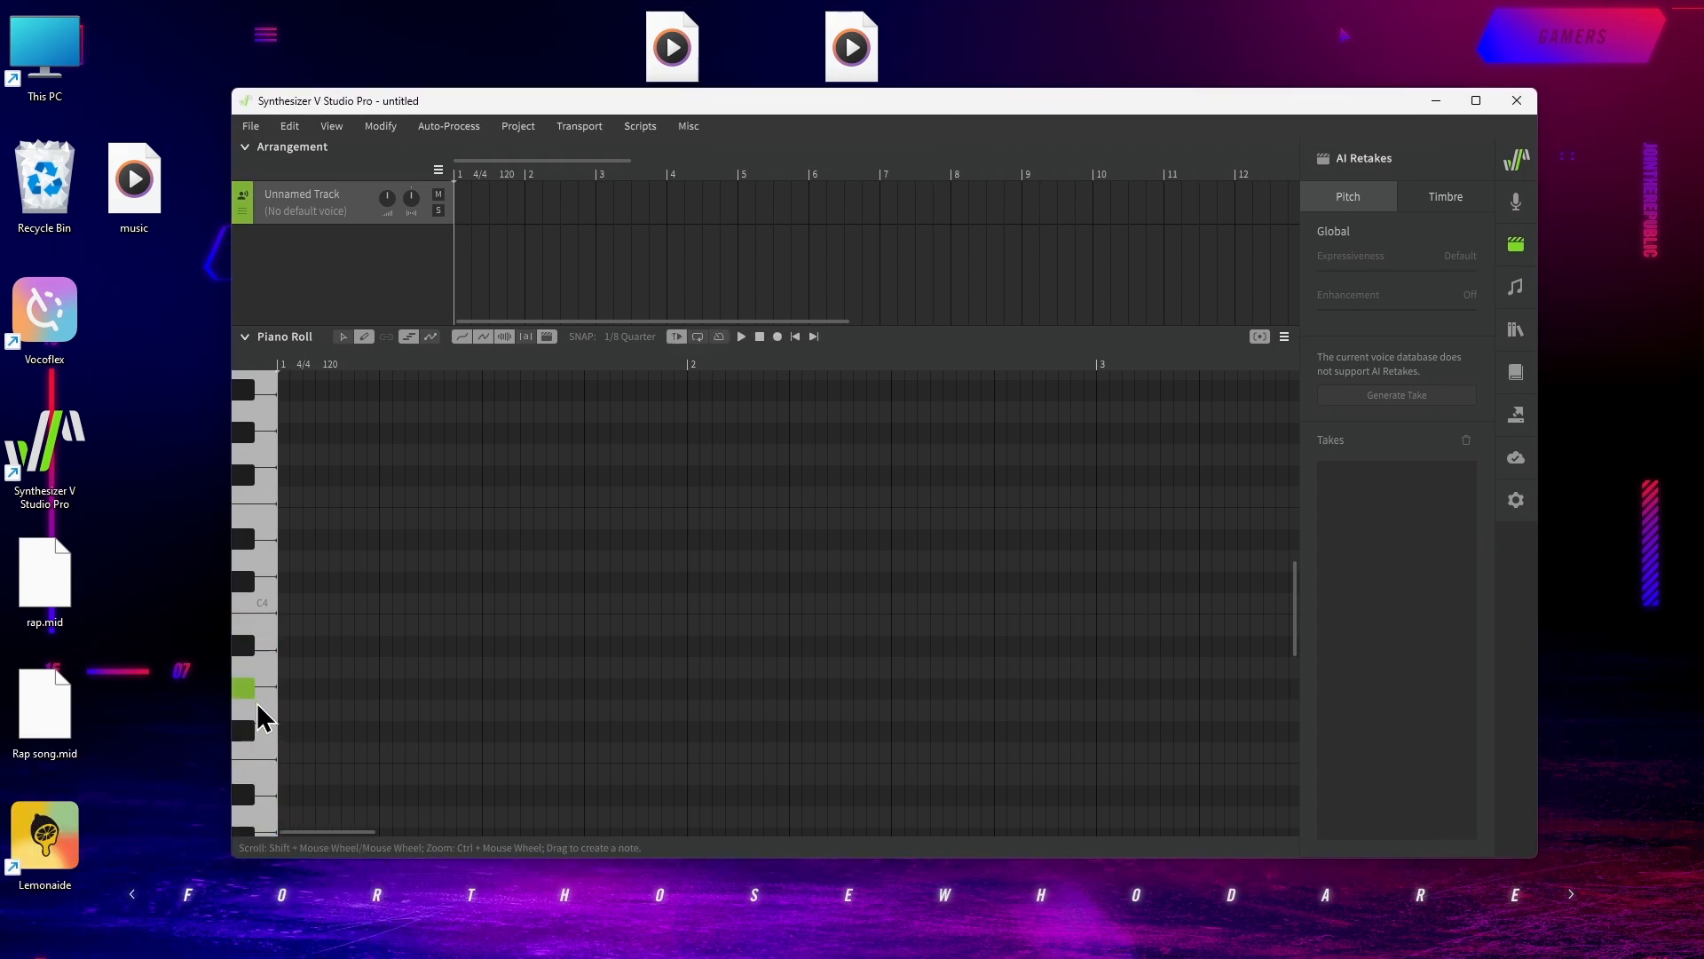
pyautogui.scroll(-1, 369, 668)
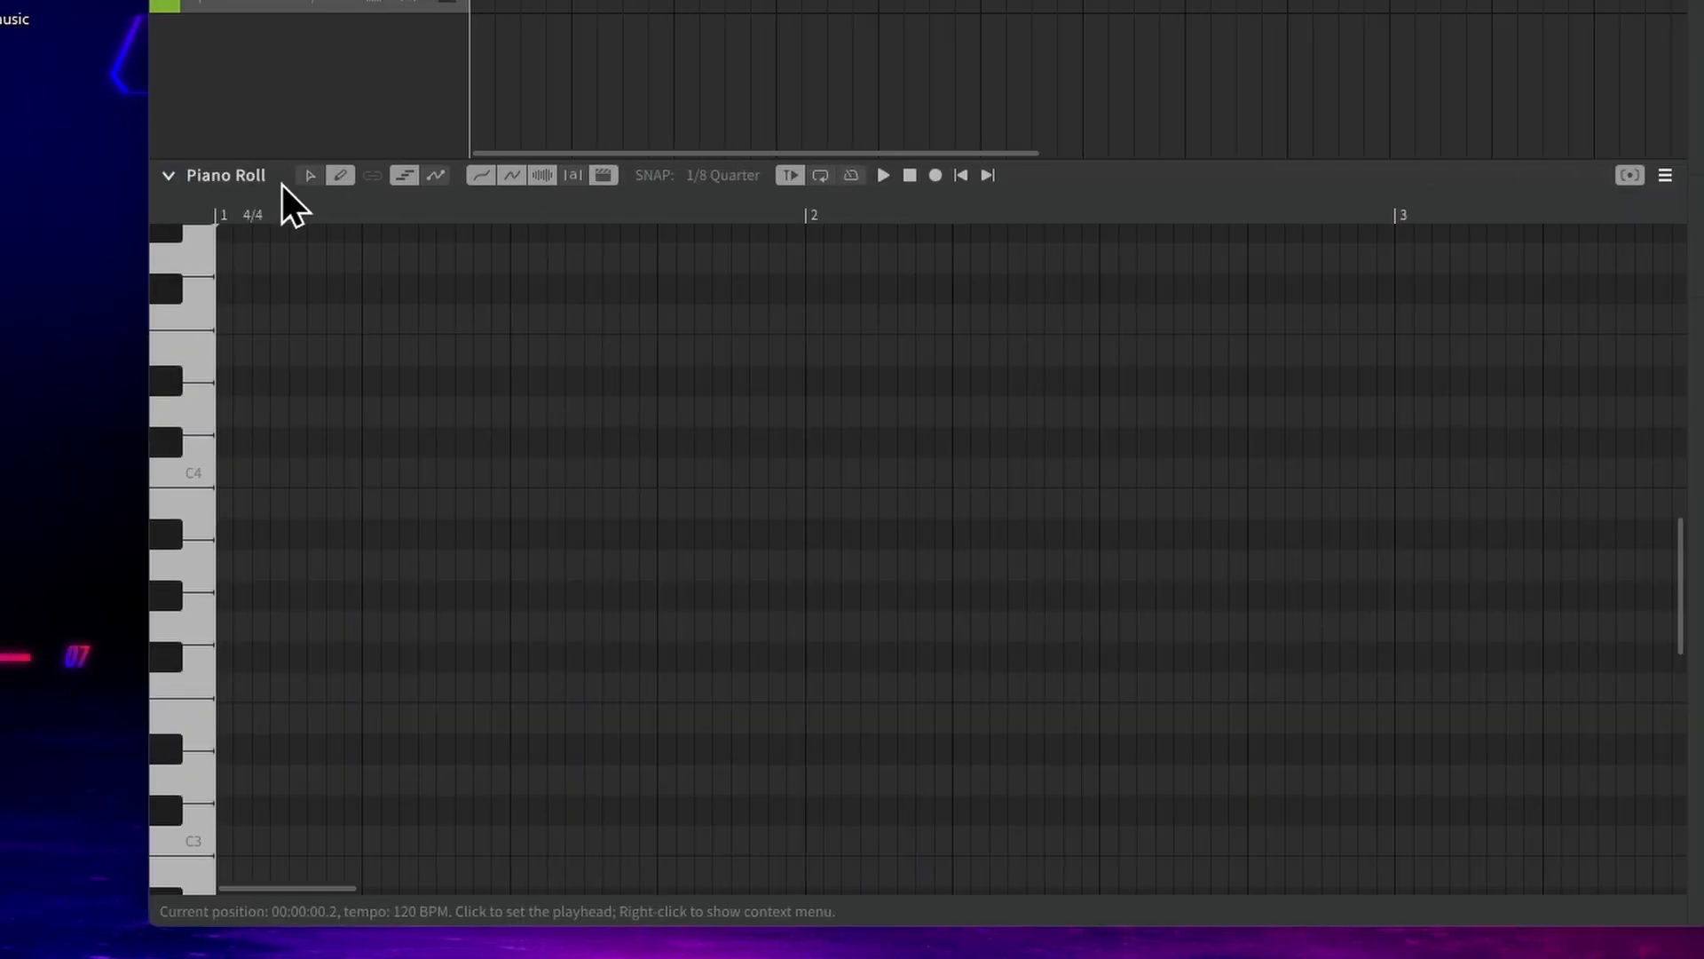
pyautogui.click(344, 336)
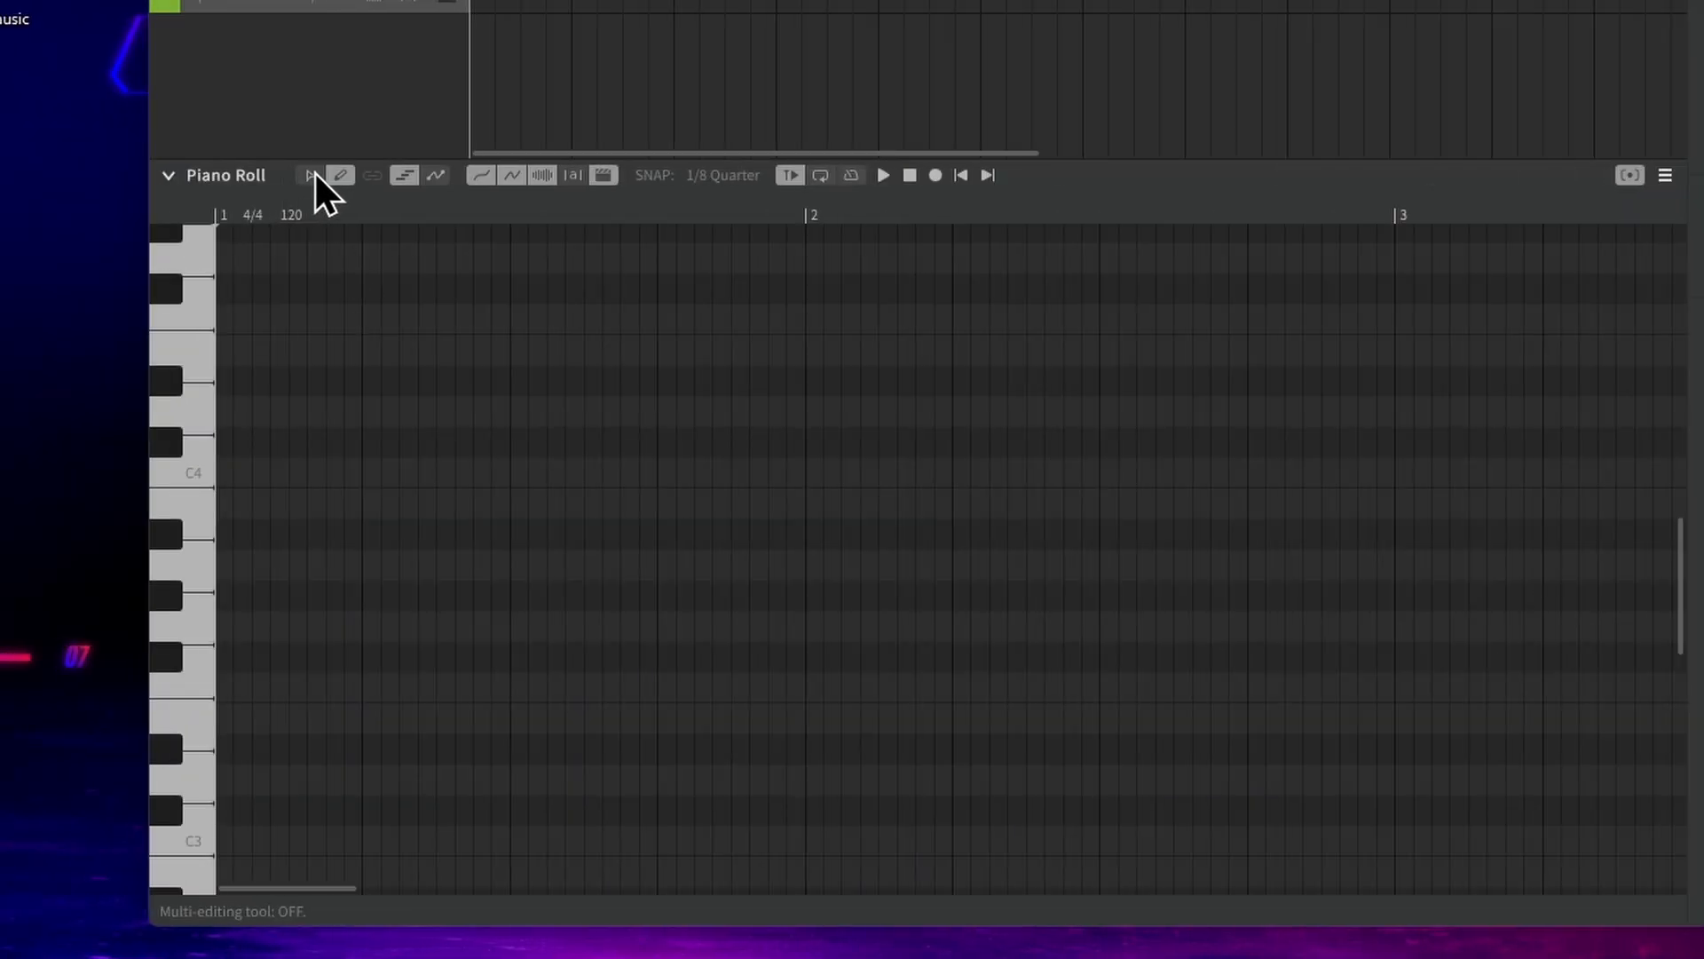
pyautogui.doubleClick(226, 571)
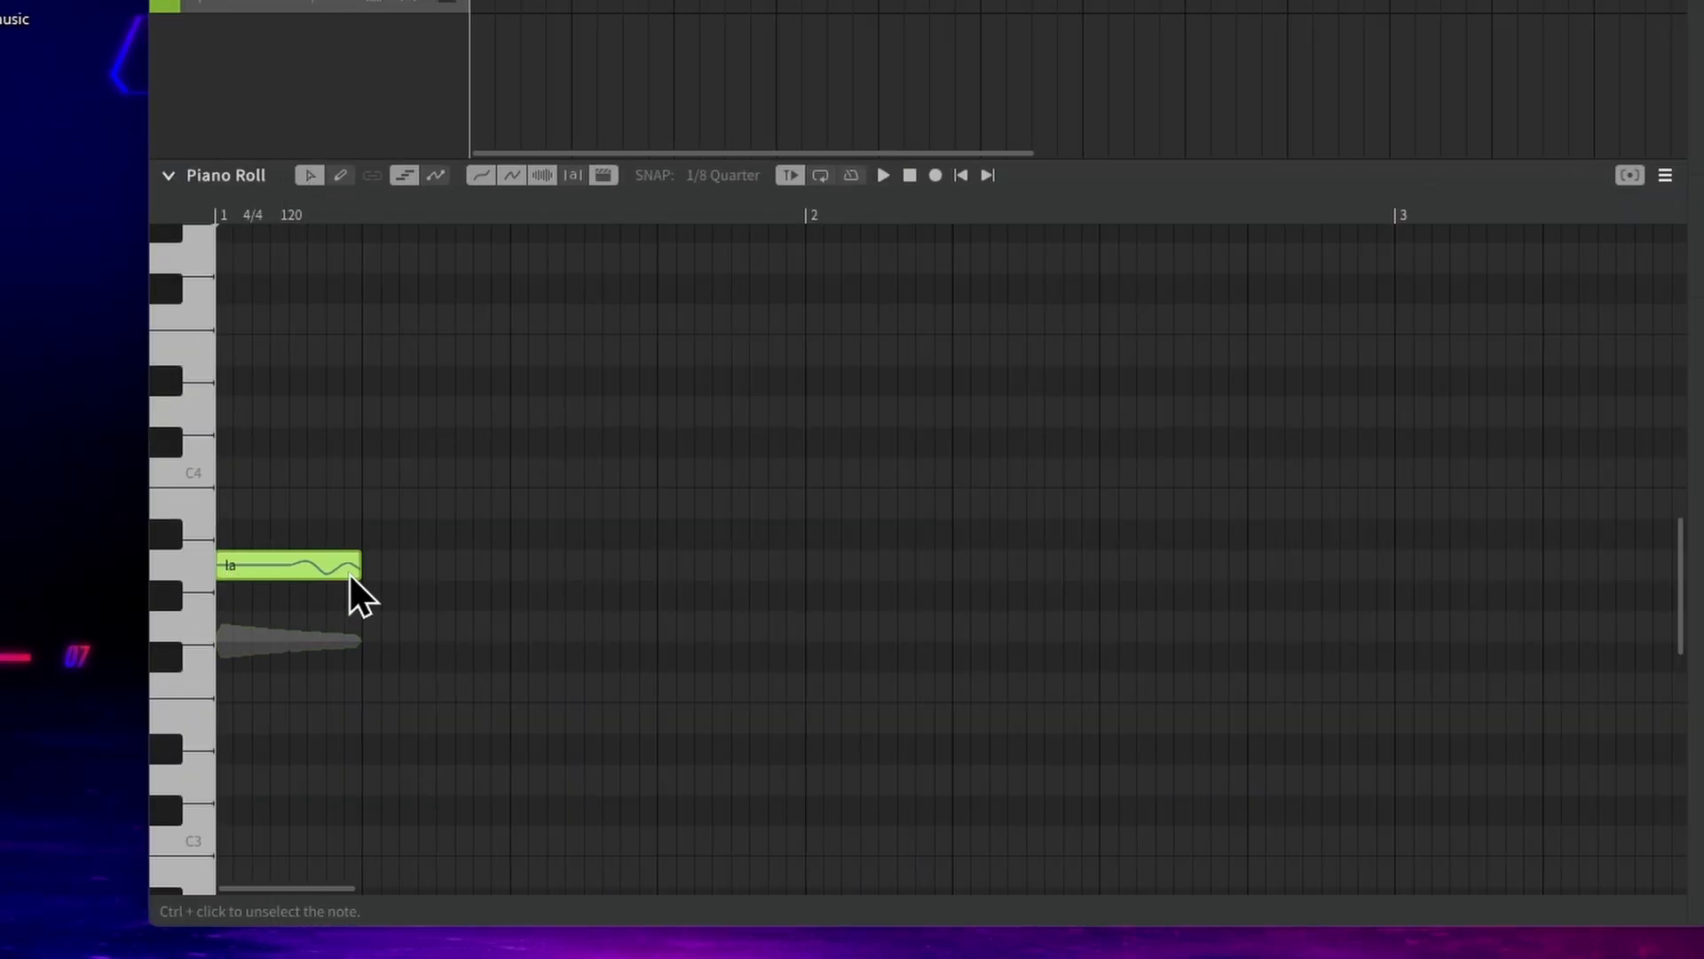
pyautogui.click(403, 493)
pyautogui.doubleClick(403, 493)
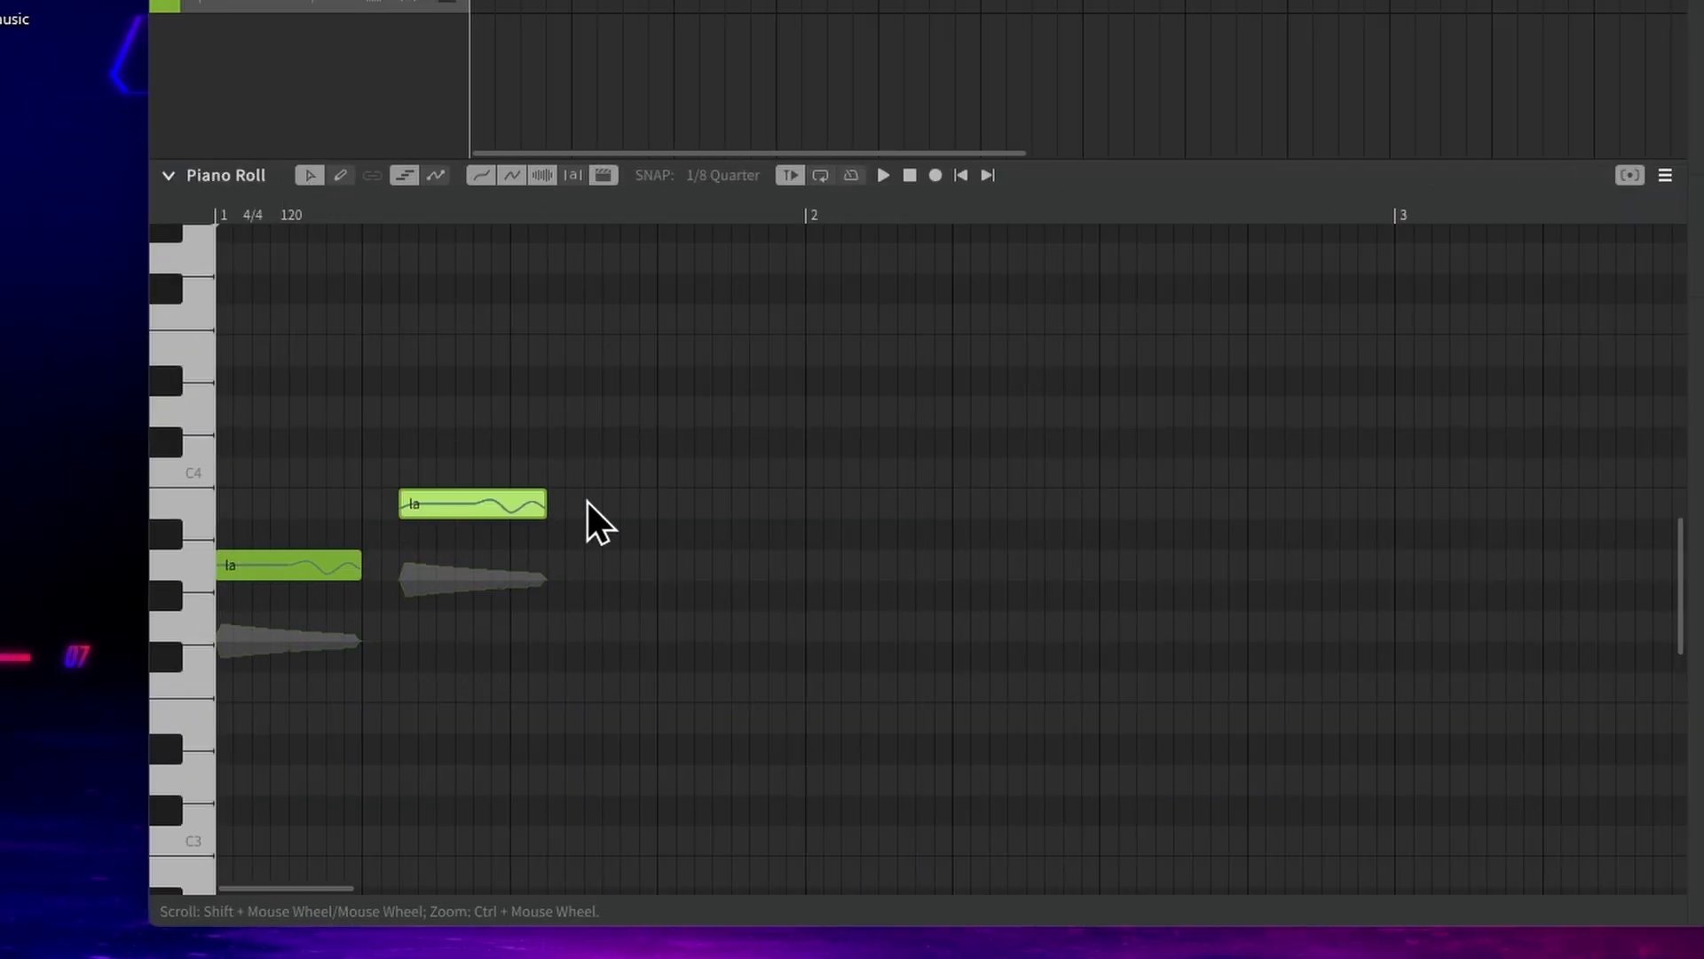
pyautogui.doubleClick(719, 471)
pyautogui.moveTo(451, 515); pyautogui.dragTo(455, 590)
pyautogui.moveTo(769, 525); pyautogui.dragTo(609, 586)
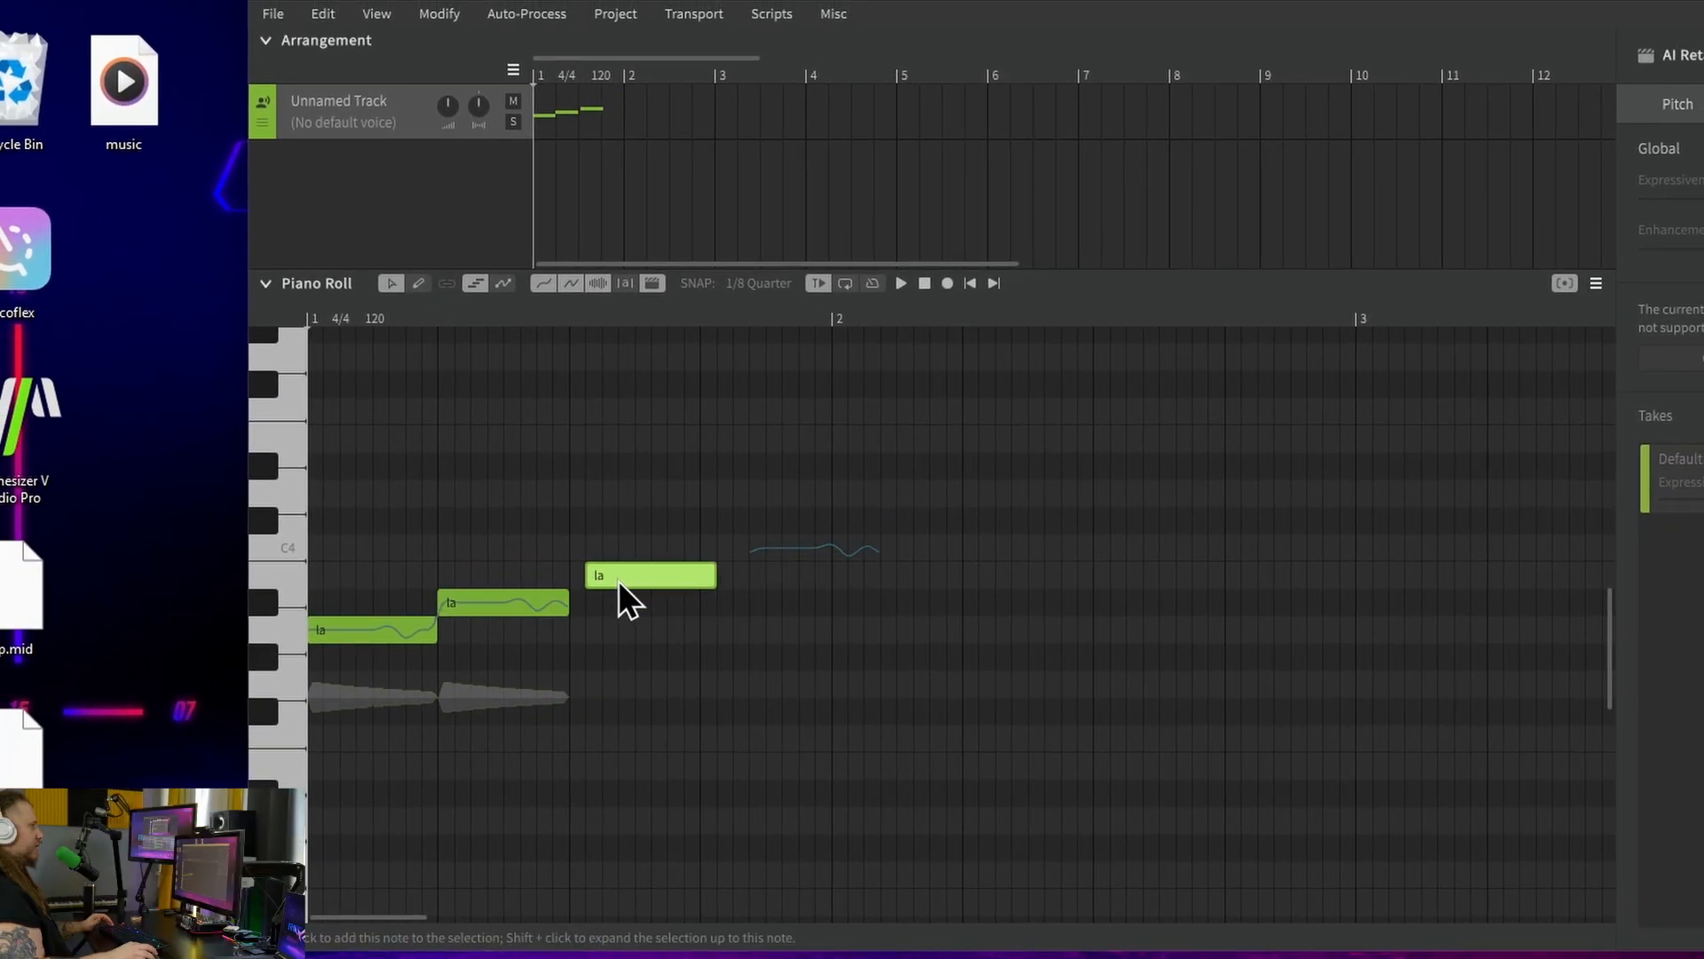
# Add a fourth quarter note at C4 to fill bar 1 and play the four-note phrase without a voice.
pyautogui.doubleClick(733, 557)
pyautogui.moveTo(733, 551); pyautogui.dragTo(703, 551)
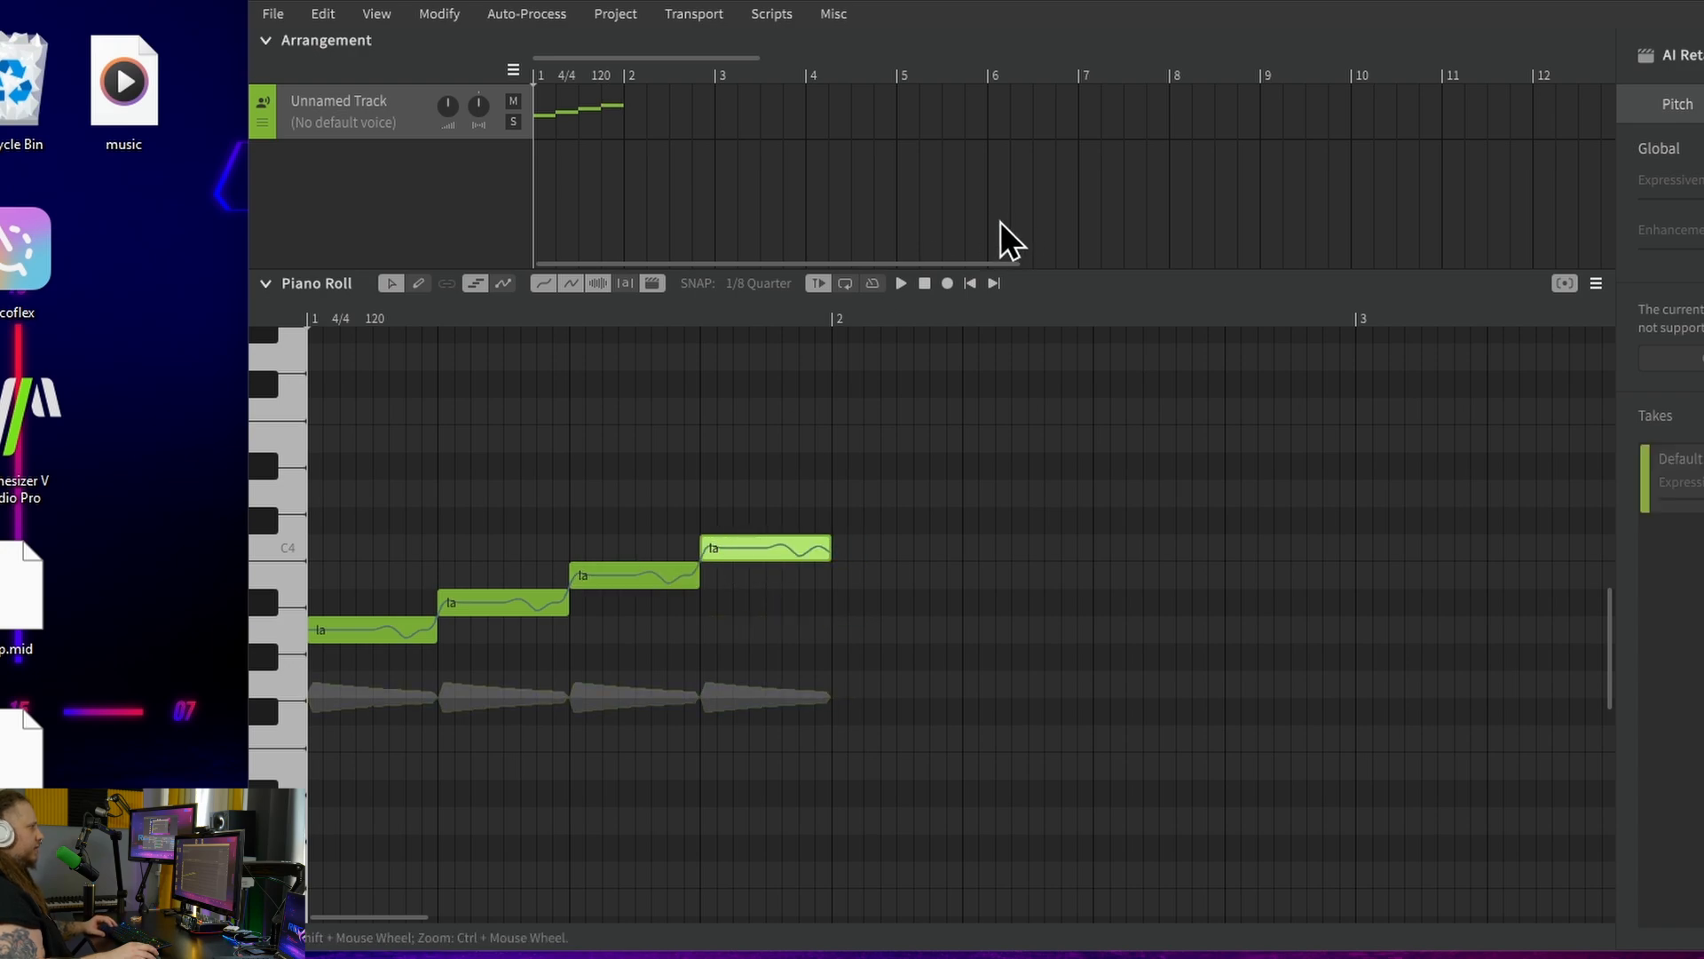
pyautogui.click(898, 282)
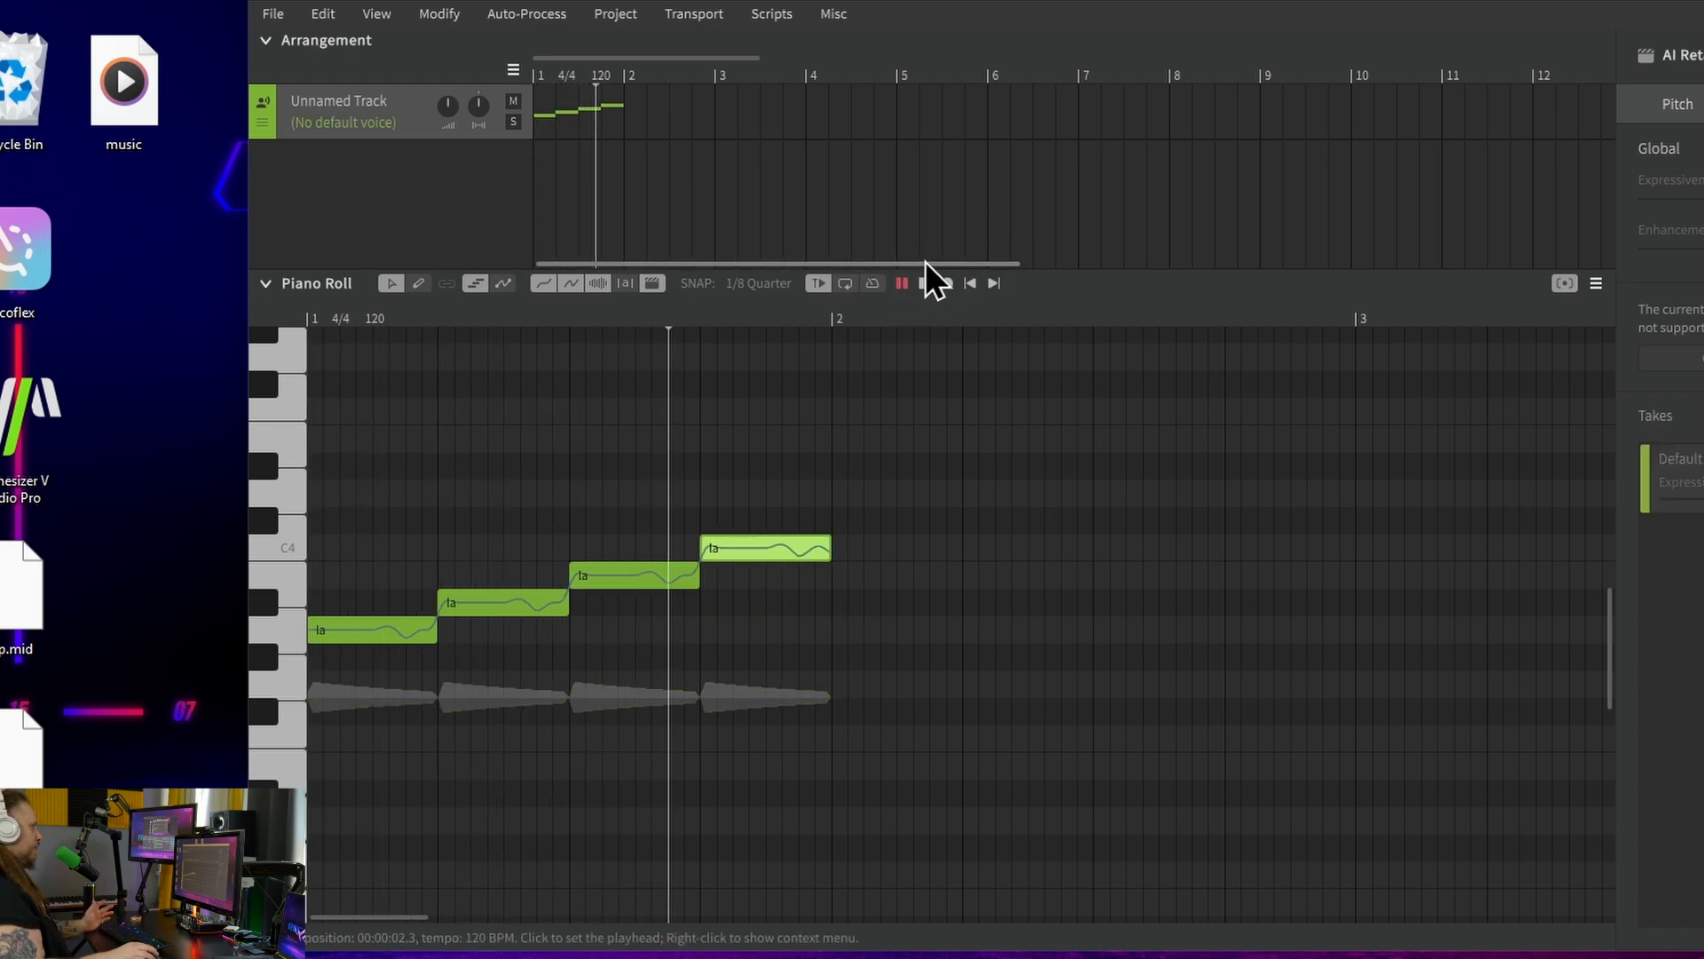
pyautogui.click(926, 286)
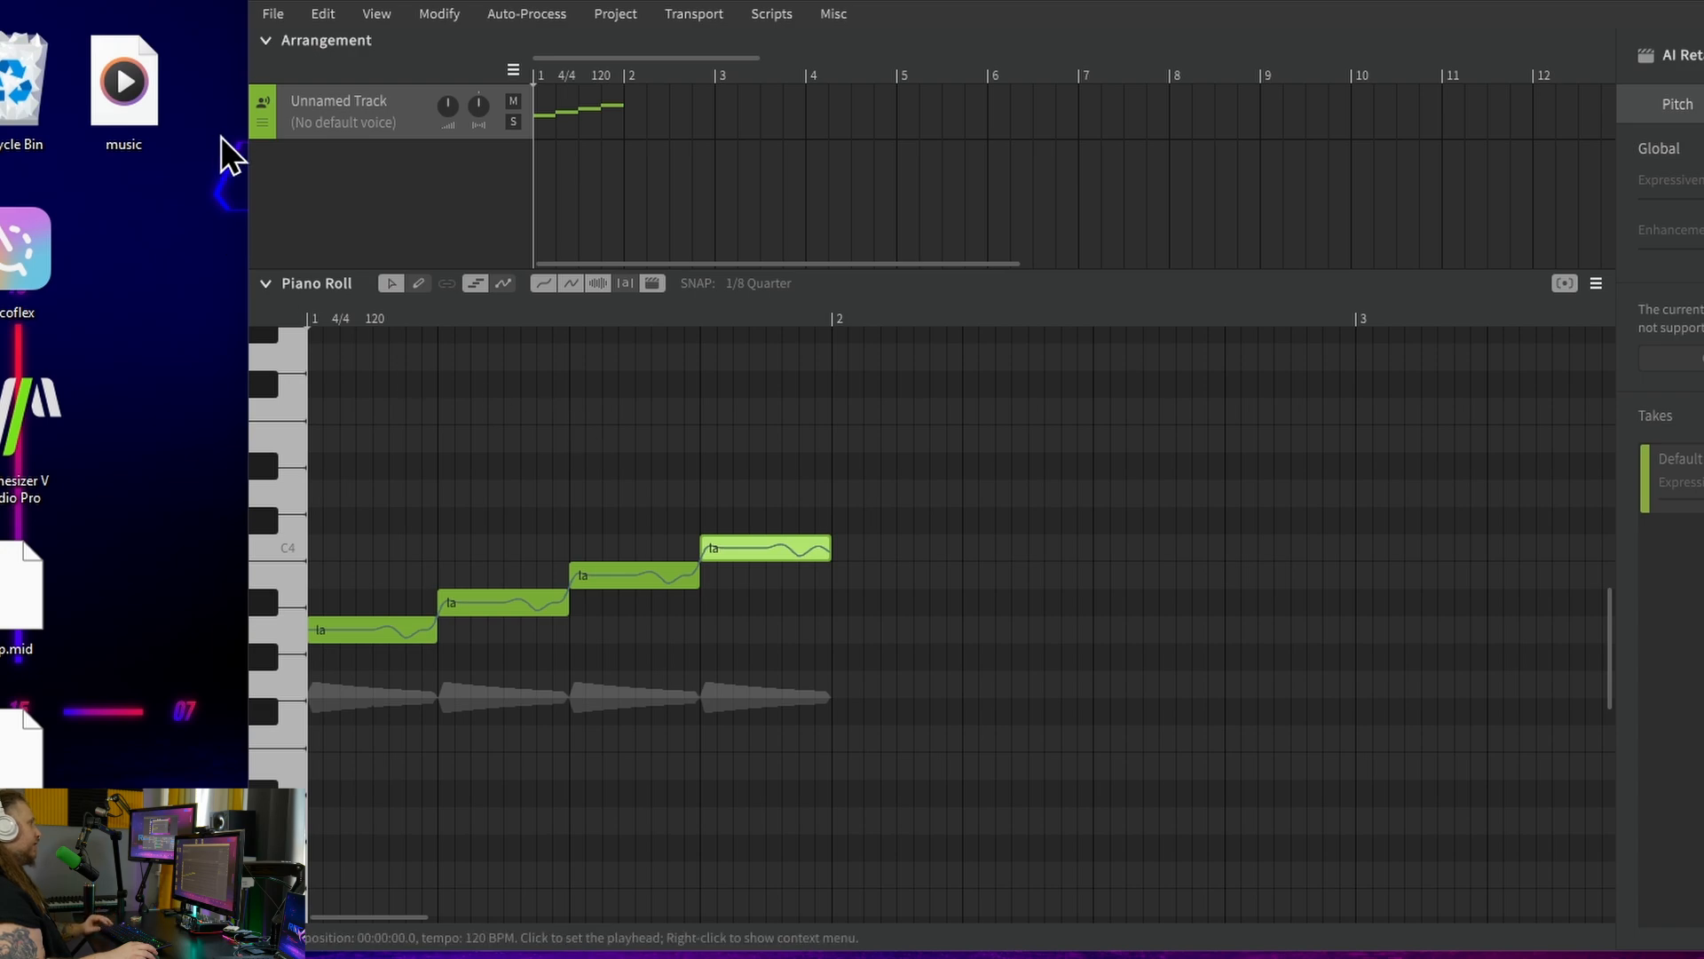
# Assign the Hayden voice to Unnamed Track and play the phrase.
pyautogui.click(364, 131)
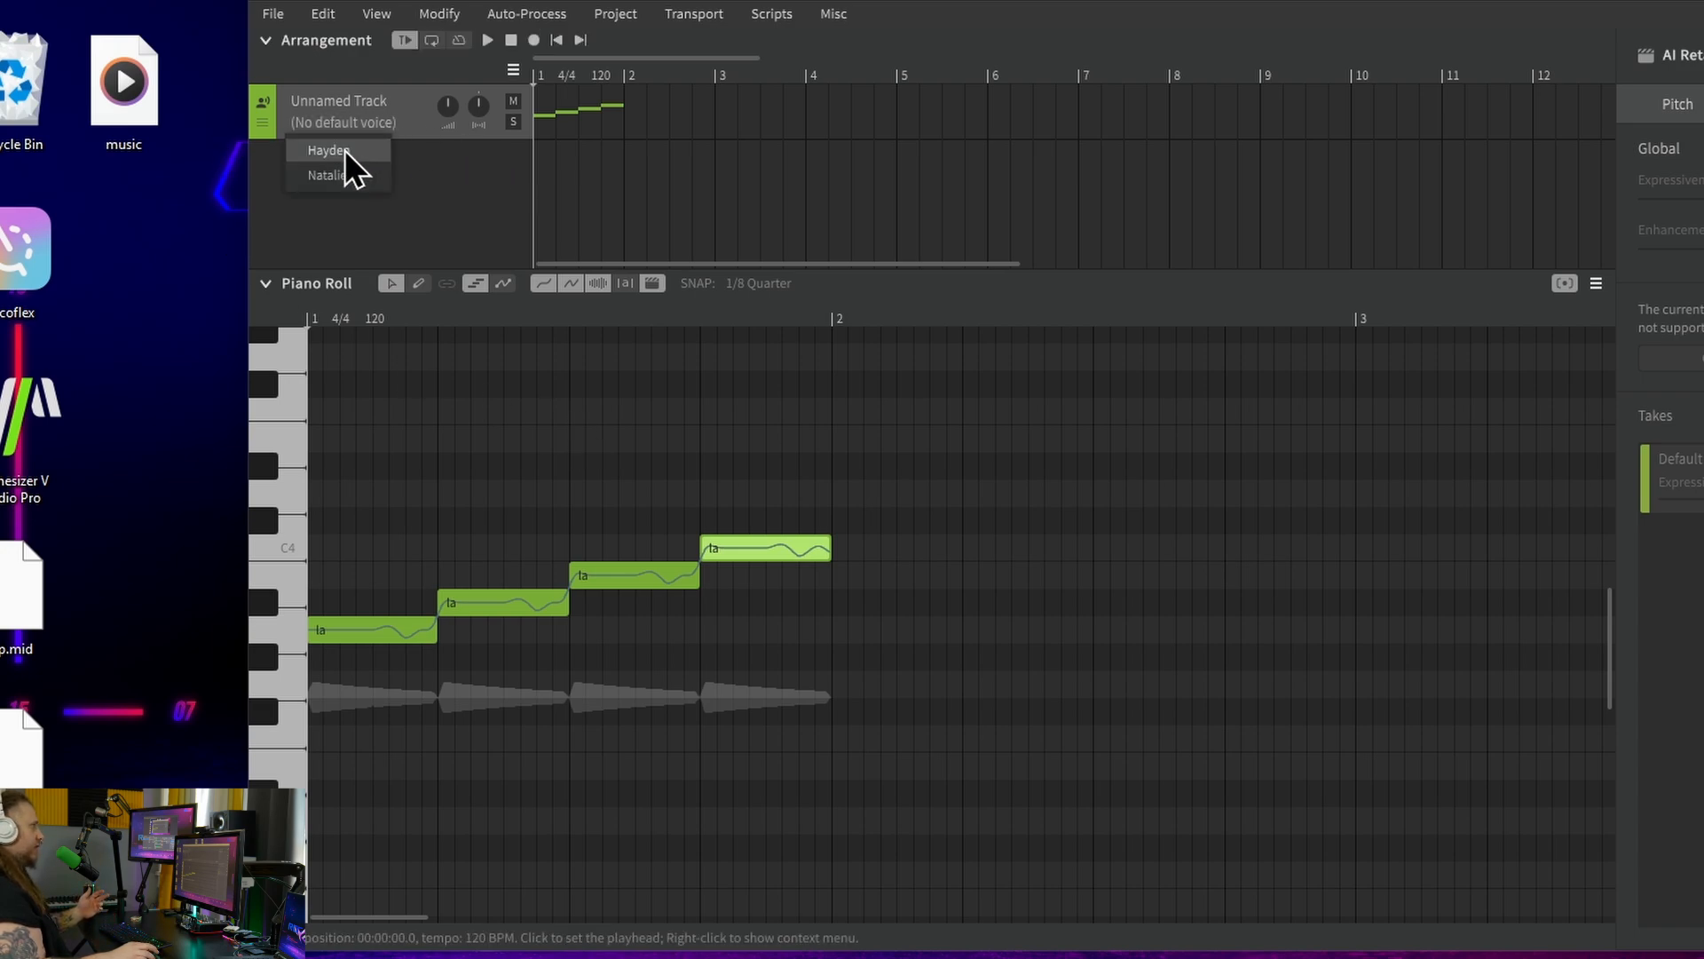
pyautogui.click(345, 155)
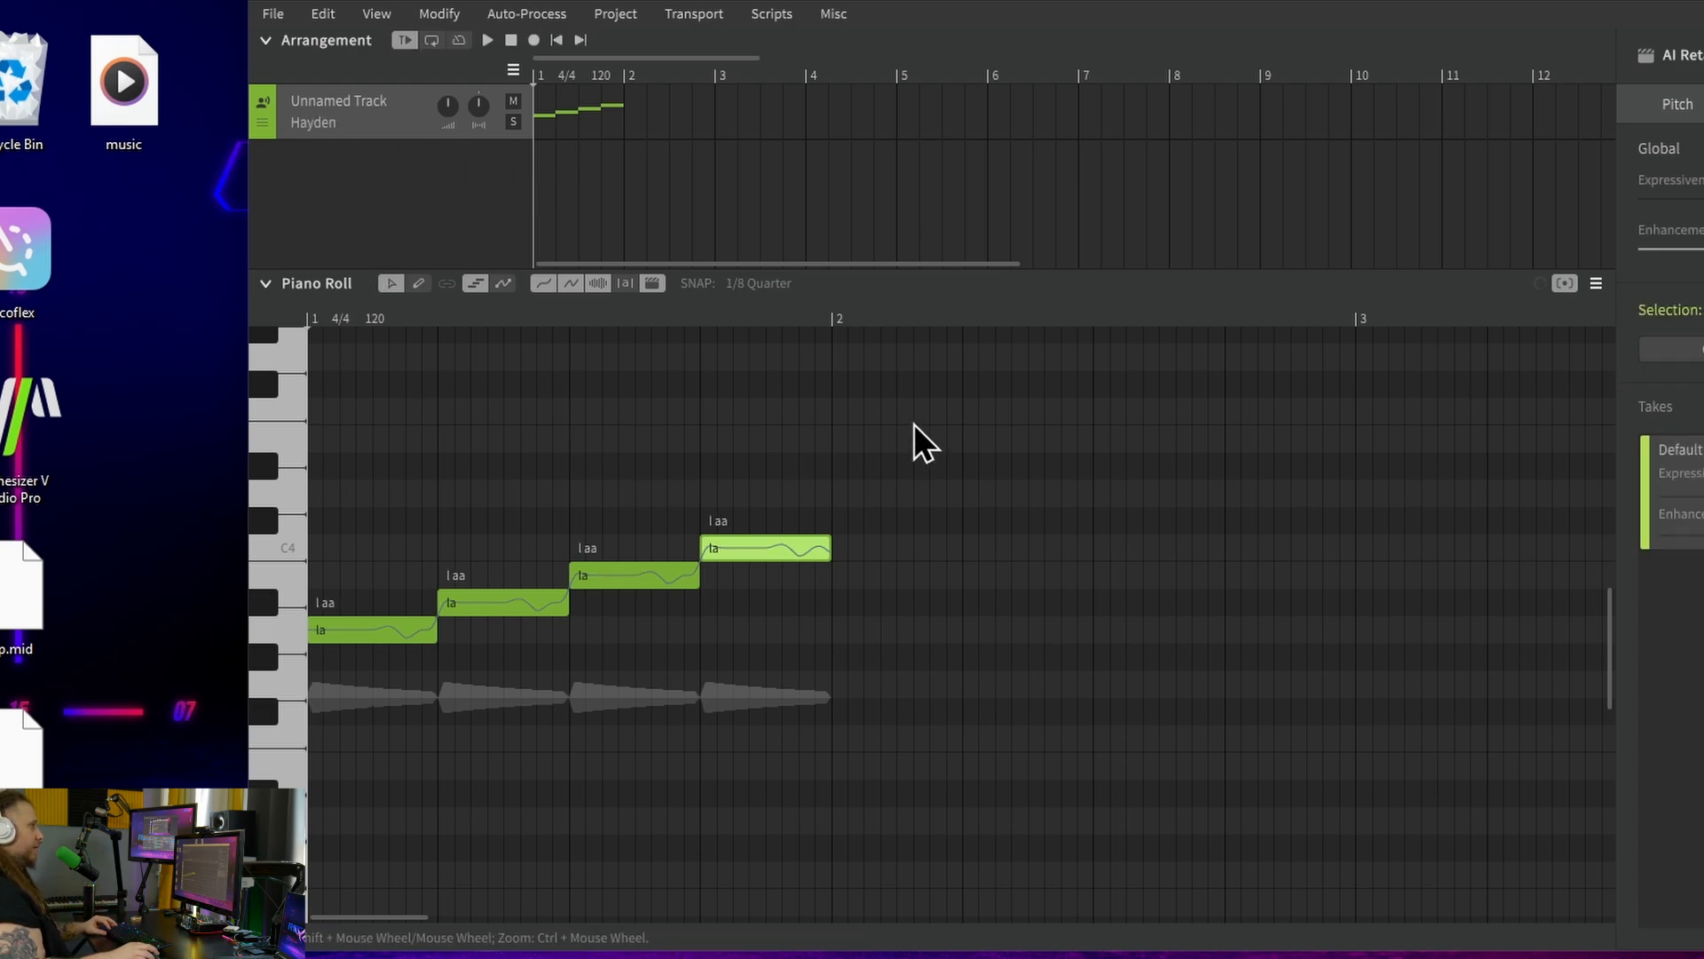
pyautogui.press('space')
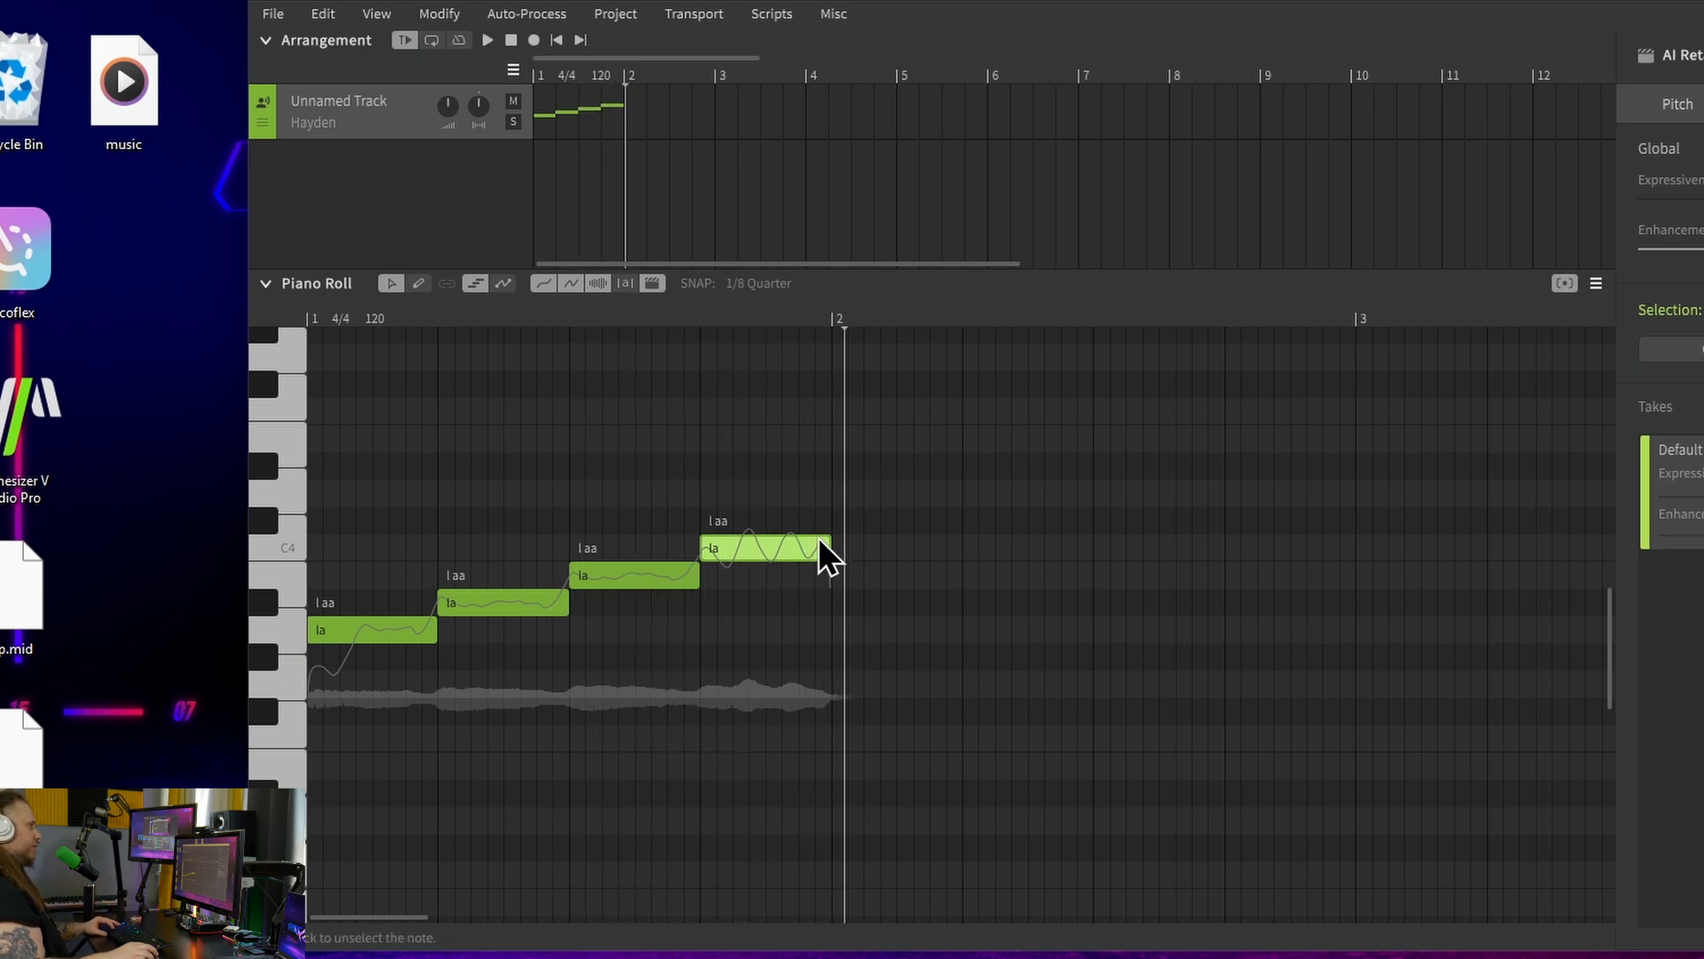
# Lengthen the last C4 note to the middle of bar 2 and play the held note.
pyautogui.click(833, 565)
pyautogui.moveTo(837, 559); pyautogui.dragTo(1080, 550)
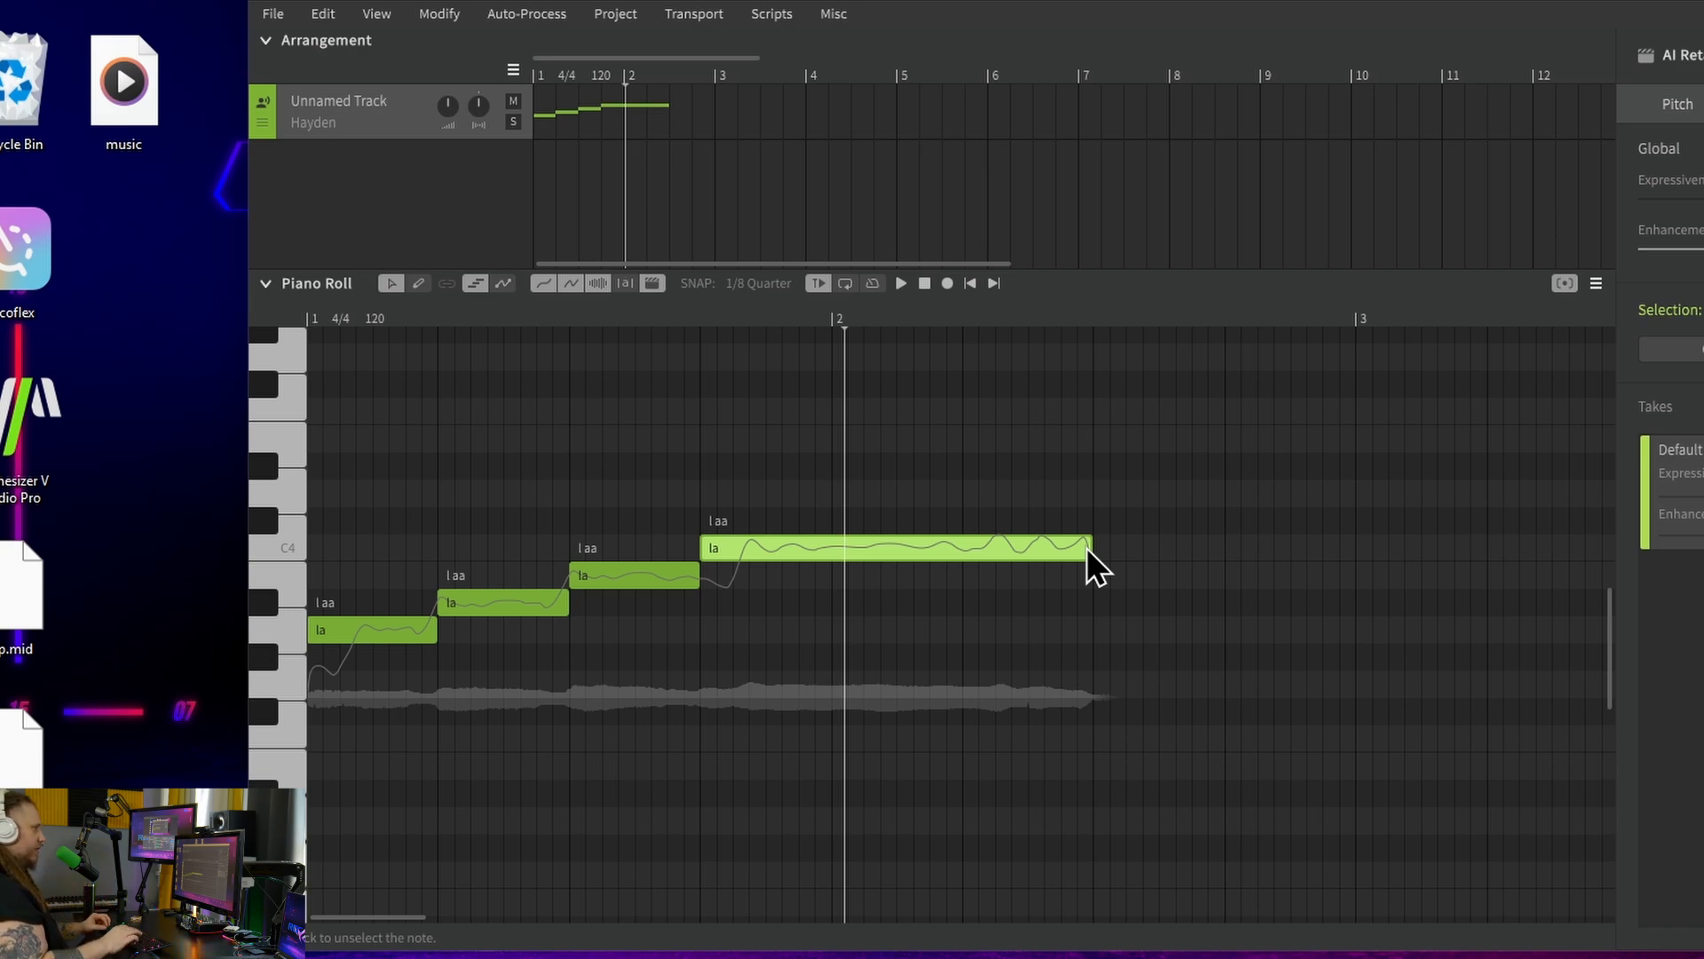
pyautogui.press('space')
pyautogui.press('space')
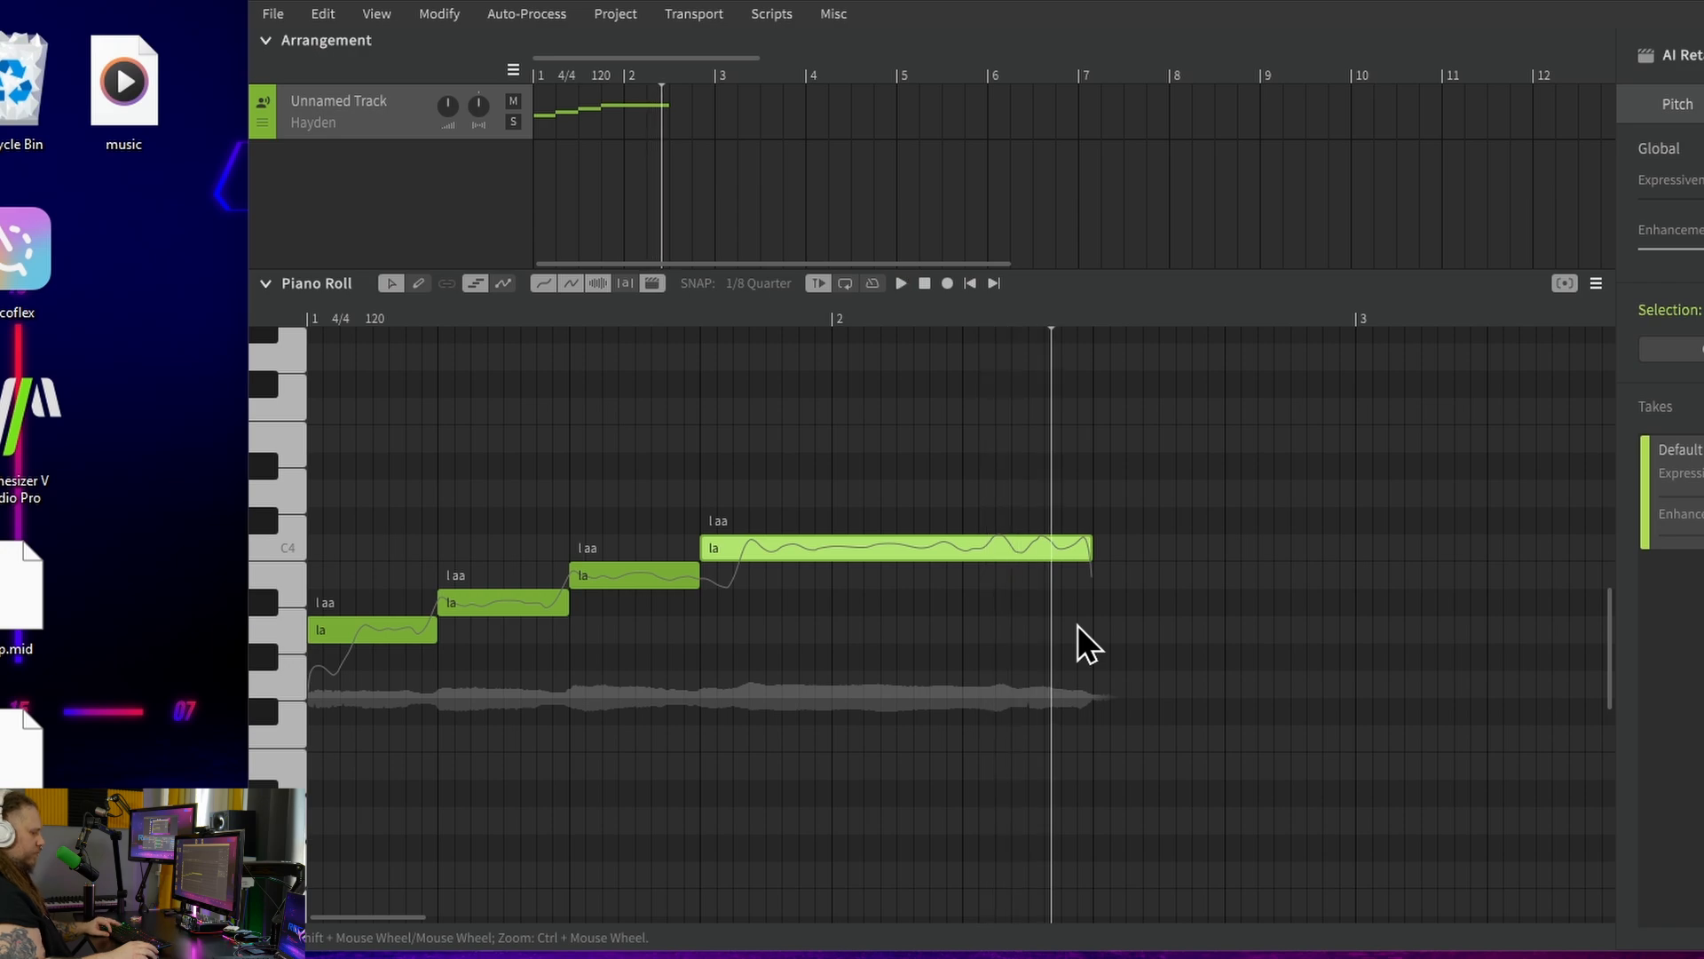
# Return the playhead to the start and set the first note's lyric to "I".
pyautogui.click(971, 283)
pyautogui.doubleClick(325, 631)
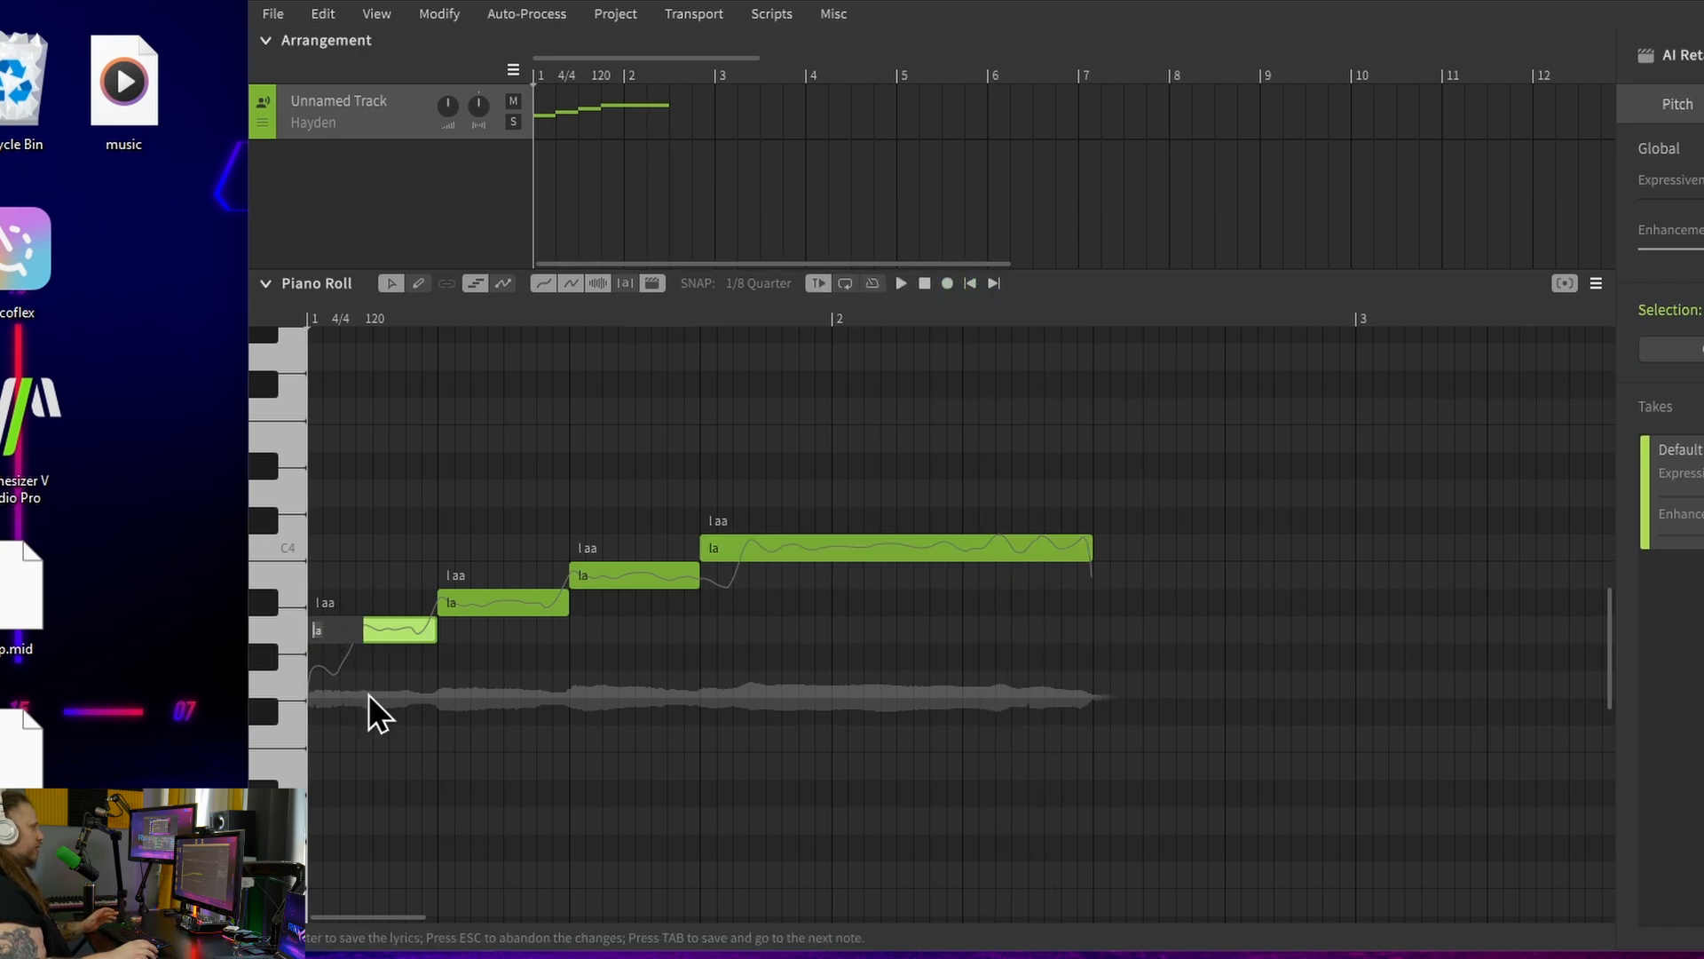
pyautogui.write('I')
pyautogui.press('Tab')
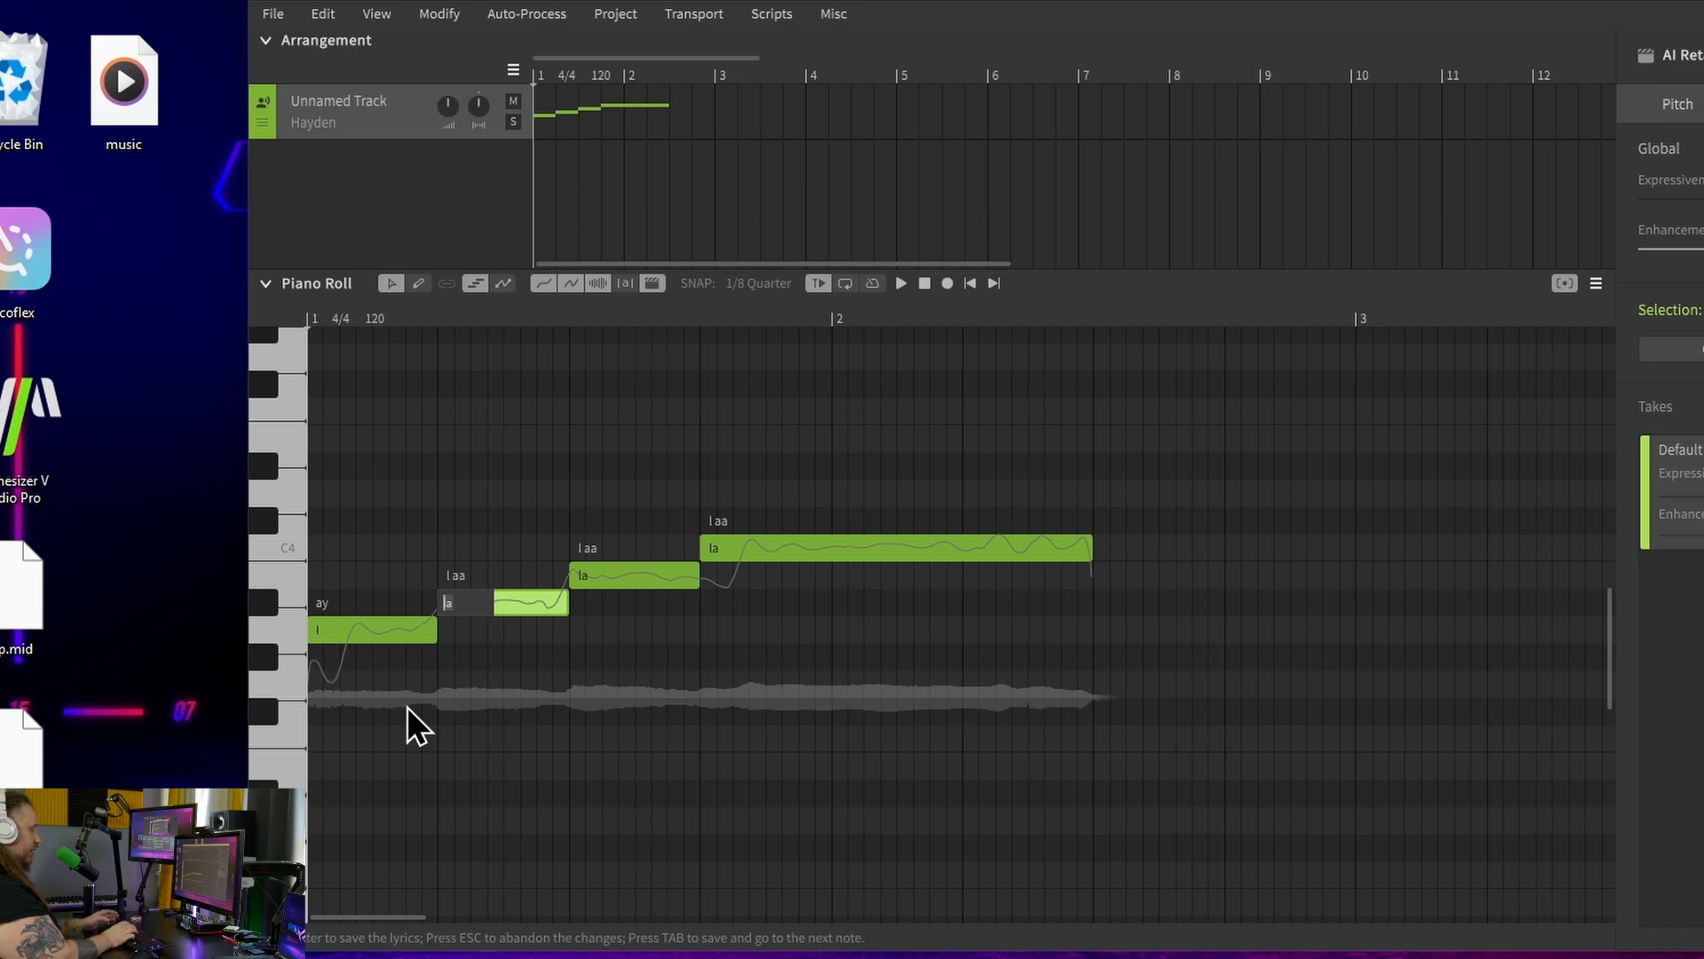
pyautogui.click(407, 707)
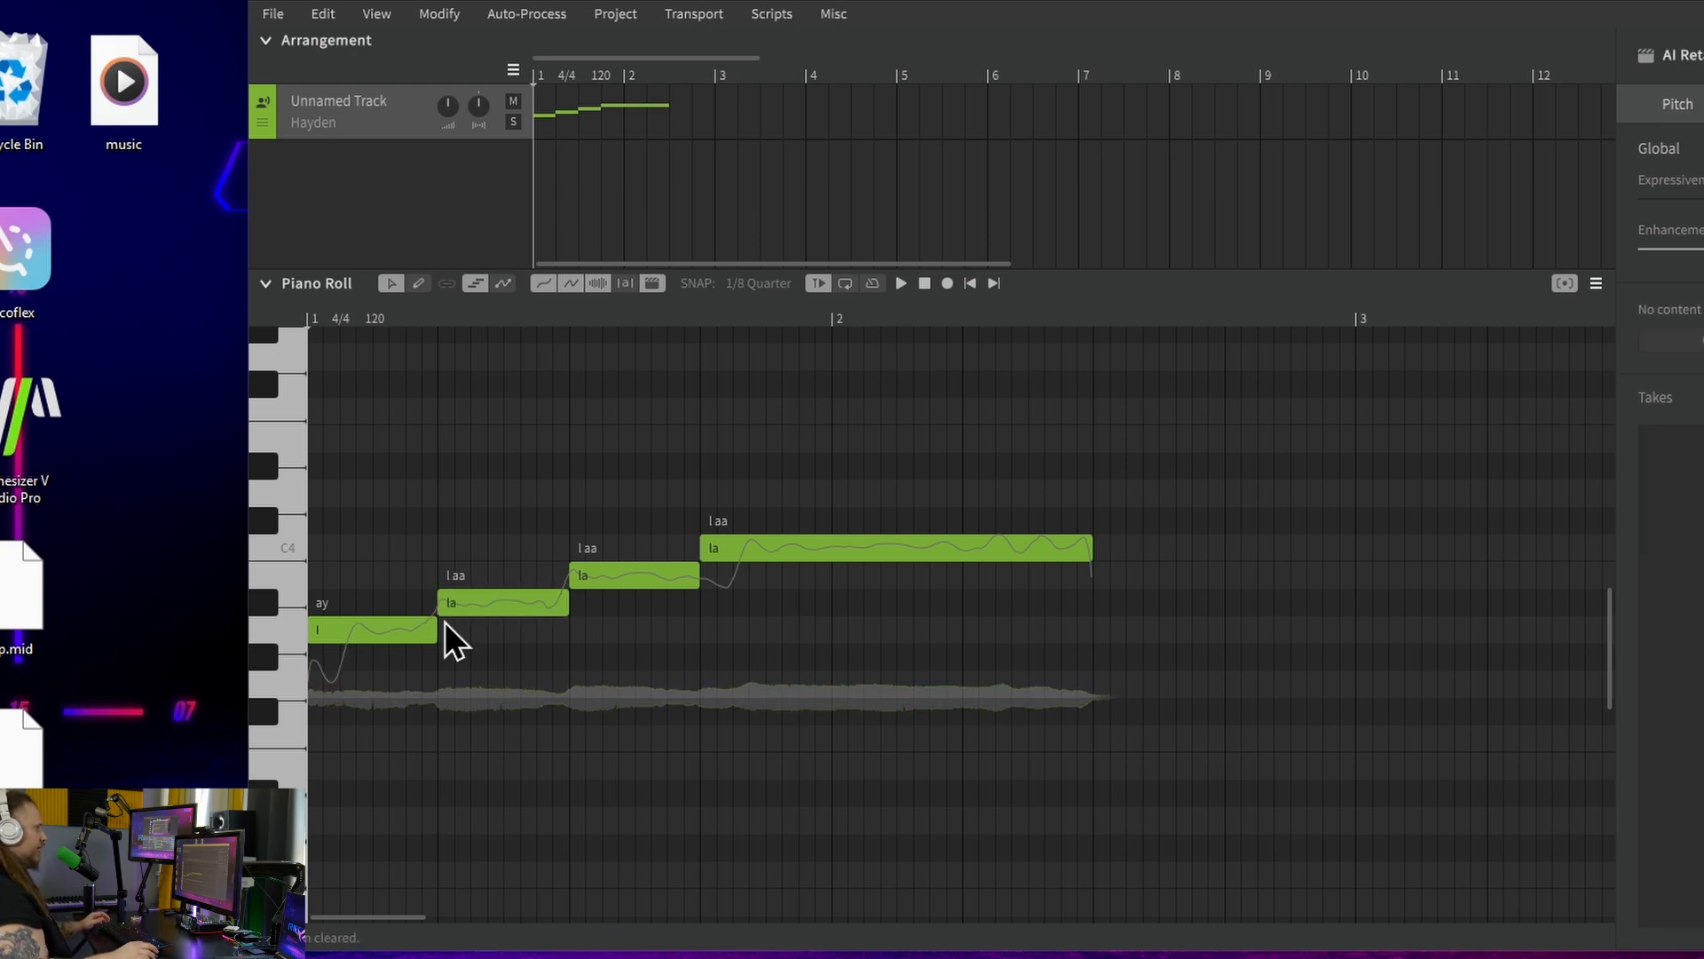
# Set the lyrics of the remaining three notes to "want", "to" and "poop", and play the sung phrase.
pyautogui.doubleClick(456, 602)
pyautogui.write('want')
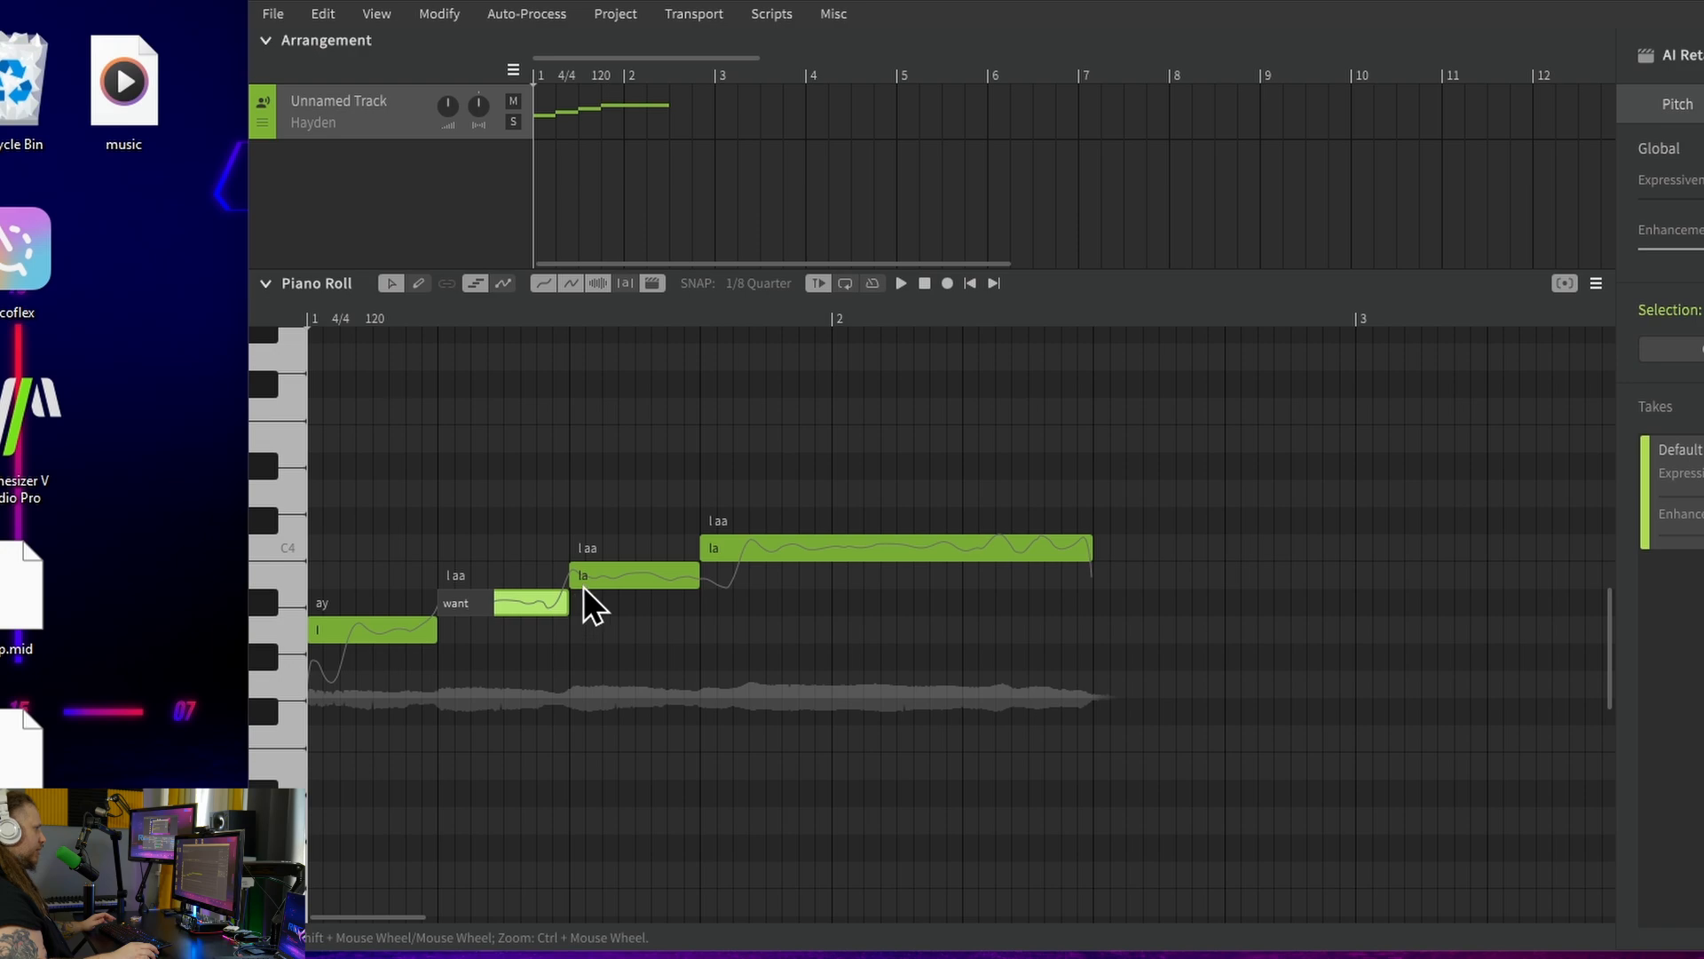
pyautogui.press('Tab')
pyautogui.write('to')
pyautogui.press('Tab')
pyautogui.write('poop')
pyautogui.click(791, 892)
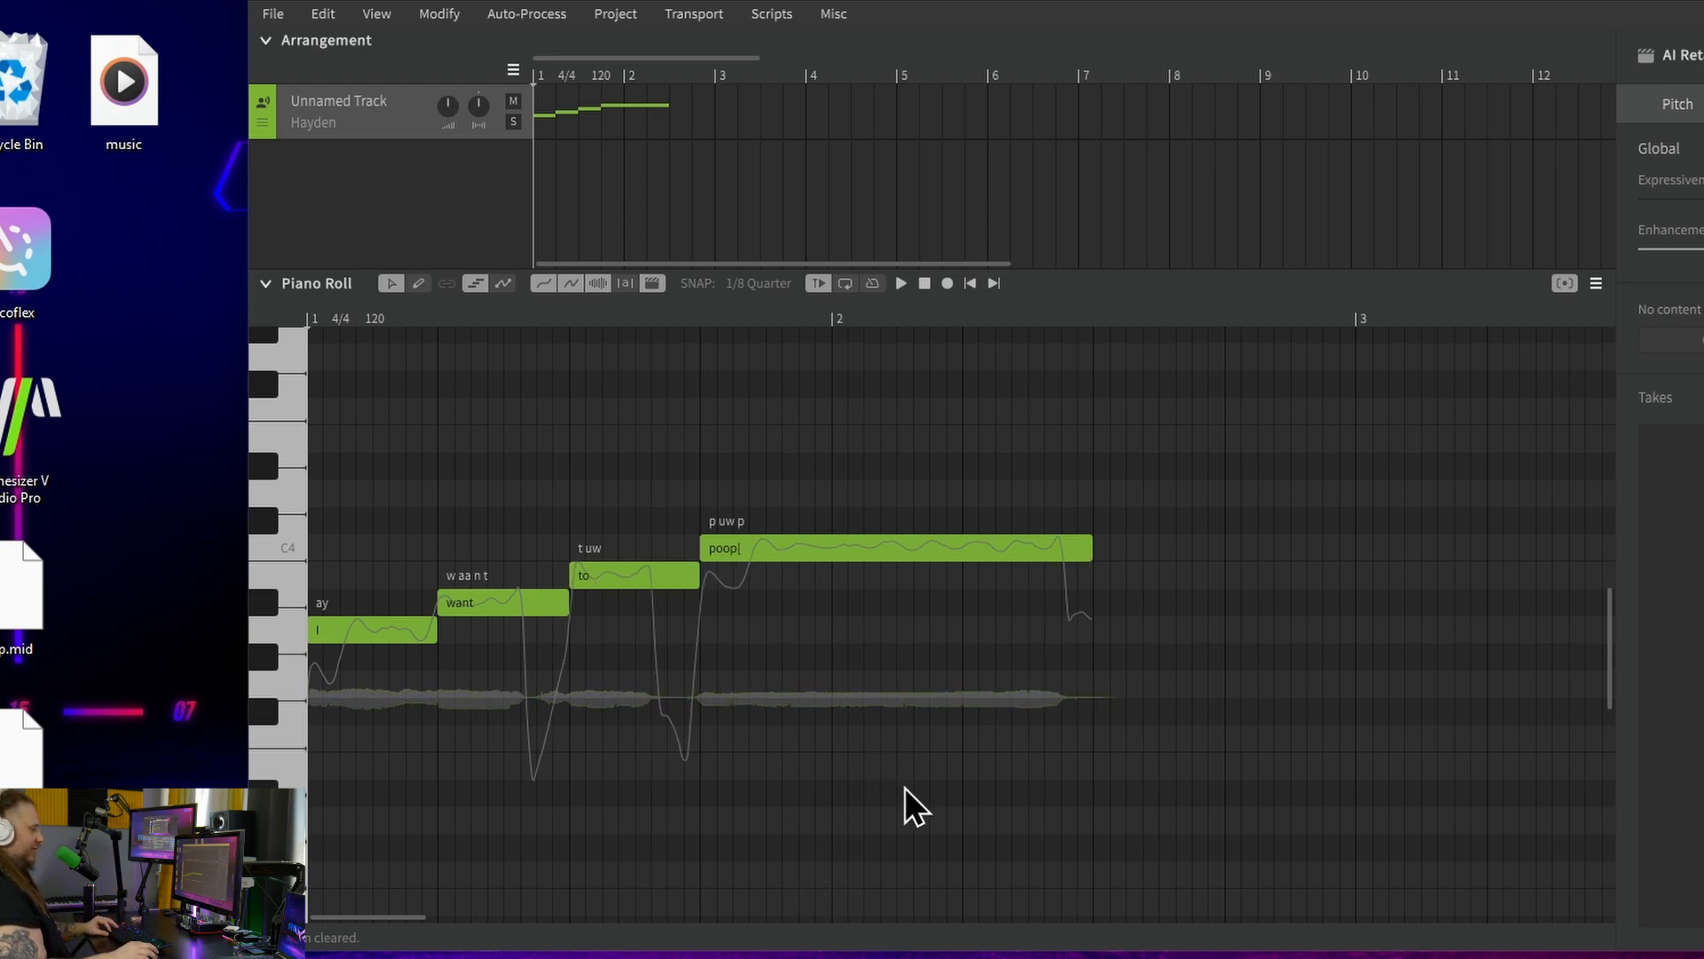
pyautogui.click(904, 290)
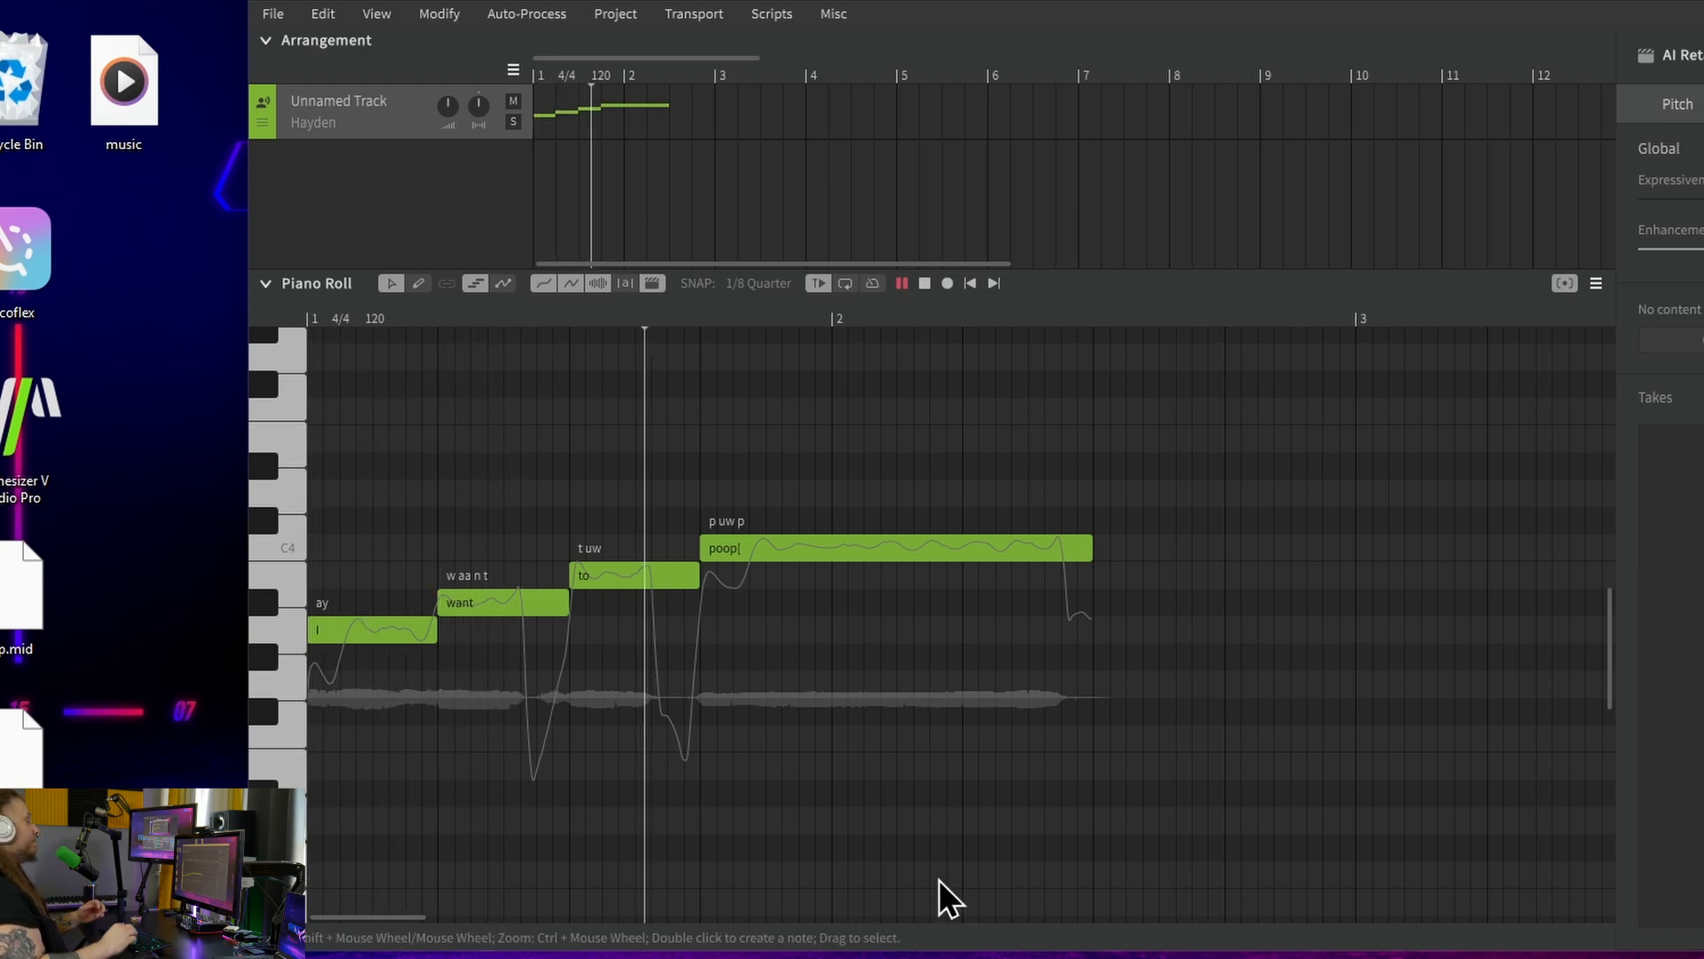
pyautogui.press('space')
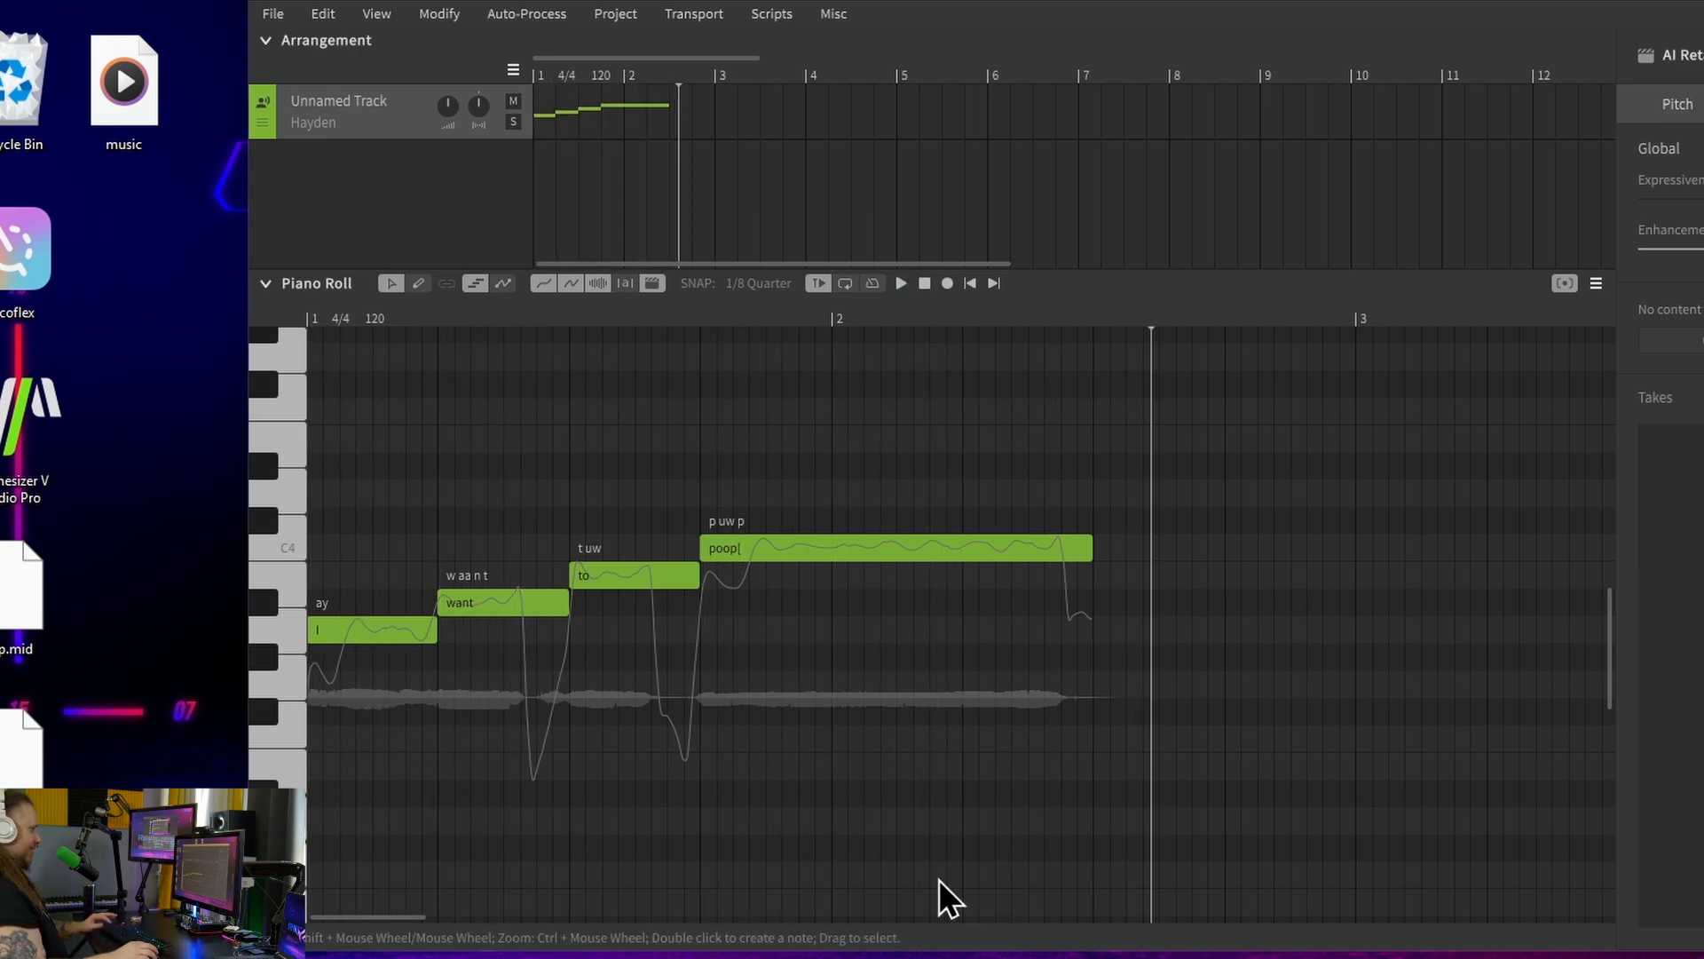
# Change the lyric of the last, long note to "go".
pyautogui.doubleClick(819, 556)
pyautogui.write('poop')
pyautogui.press('BackSpace')
pyautogui.press('BackSpace')
pyautogui.press('BackSpace')
pyautogui.press('BackSpace')
pyautogui.write('a')
pyautogui.click(982, 711)
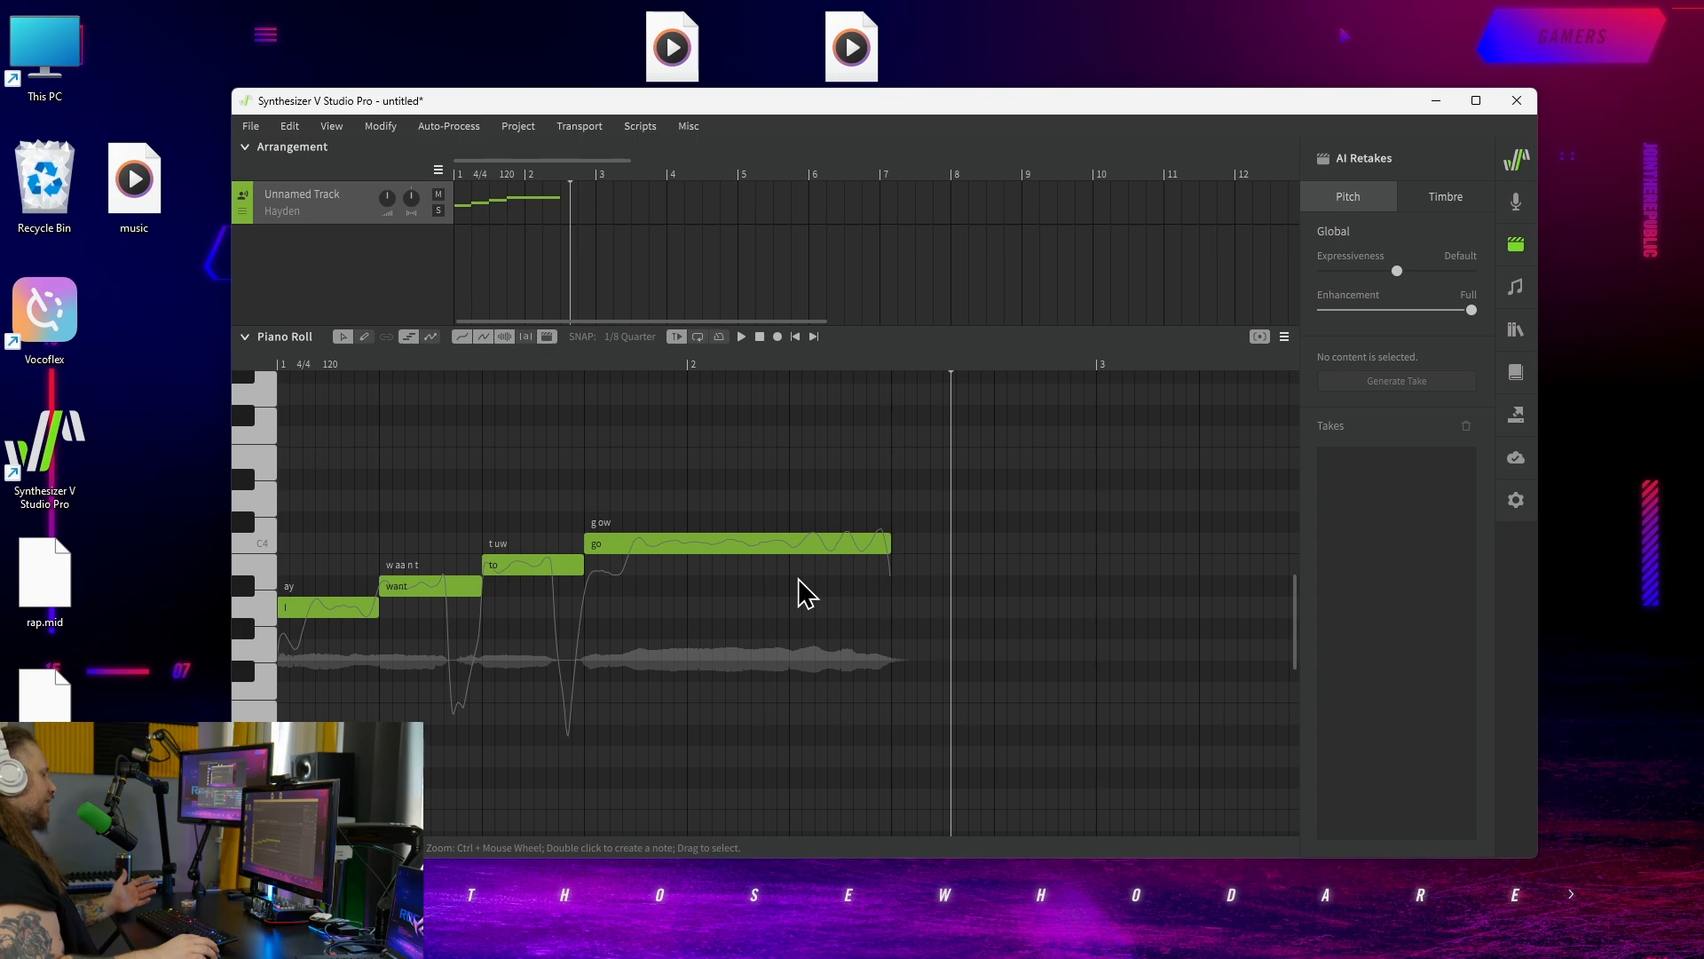
# Delete all the notes and import abrupt_c_minor_162bpm_seeds_billboard.mid from the desktop as new tracks.
pyautogui.moveTo(930, 456); pyautogui.dragTo(272, 717)
pyautogui.press('Delete')
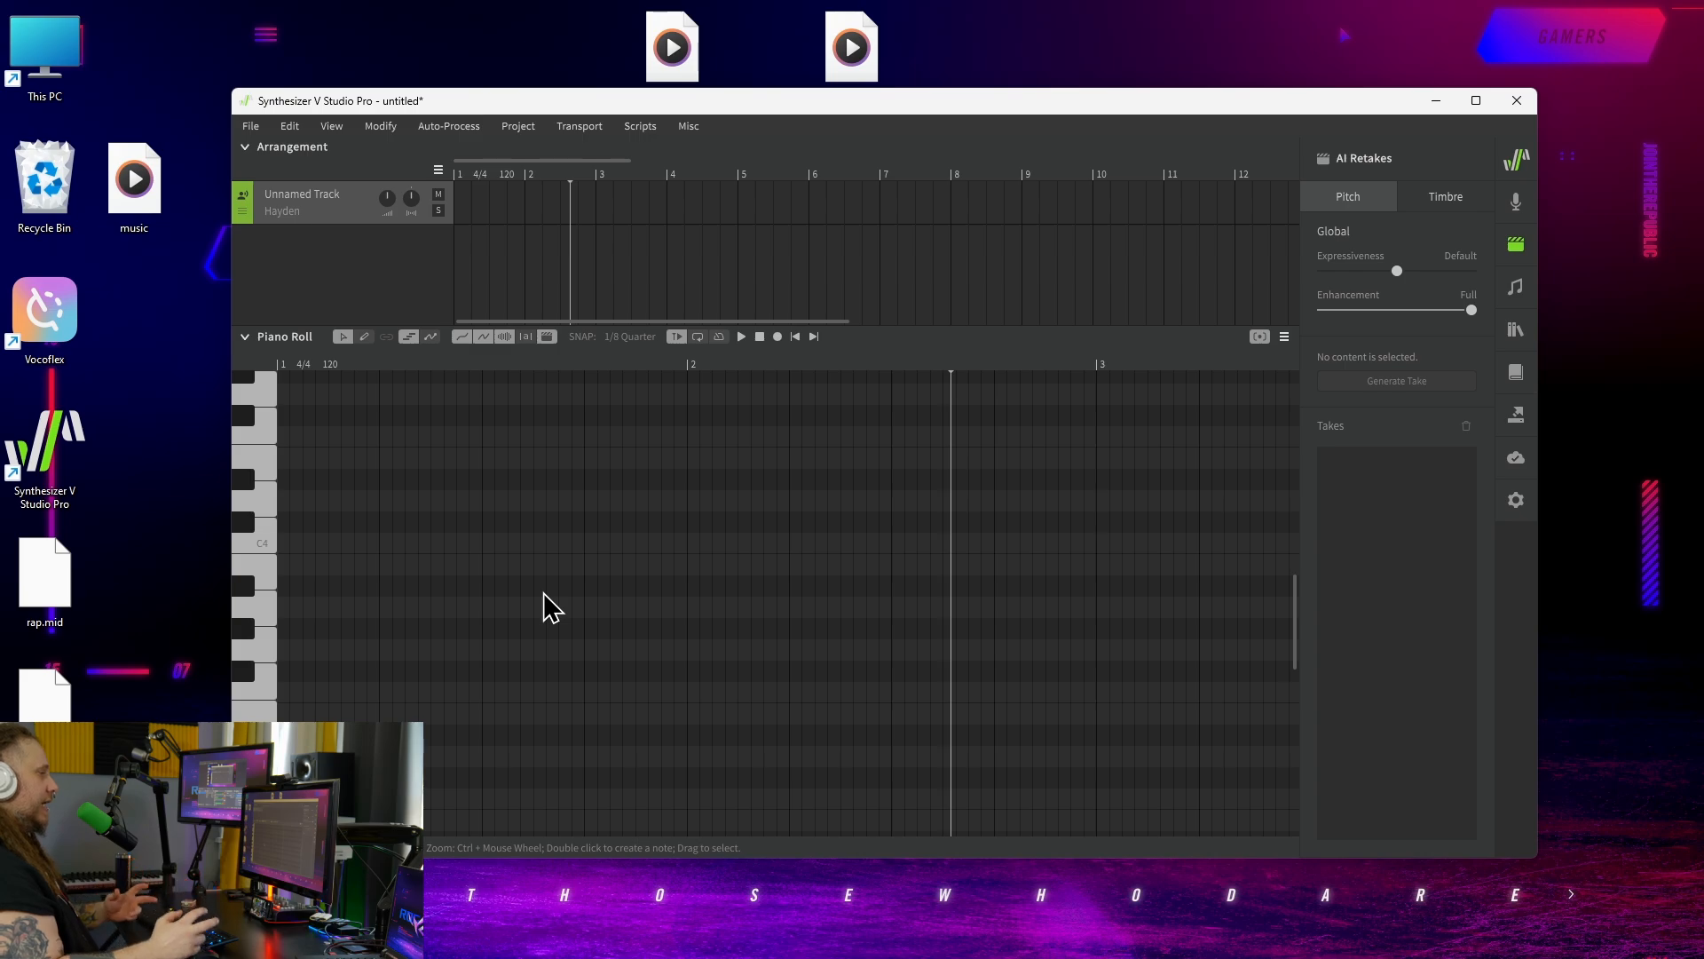
pyautogui.moveTo(520, 100); pyautogui.dragTo(983, 185)
pyautogui.click(408, 217)
pyautogui.moveTo(397, 177); pyautogui.dragTo(827, 585)
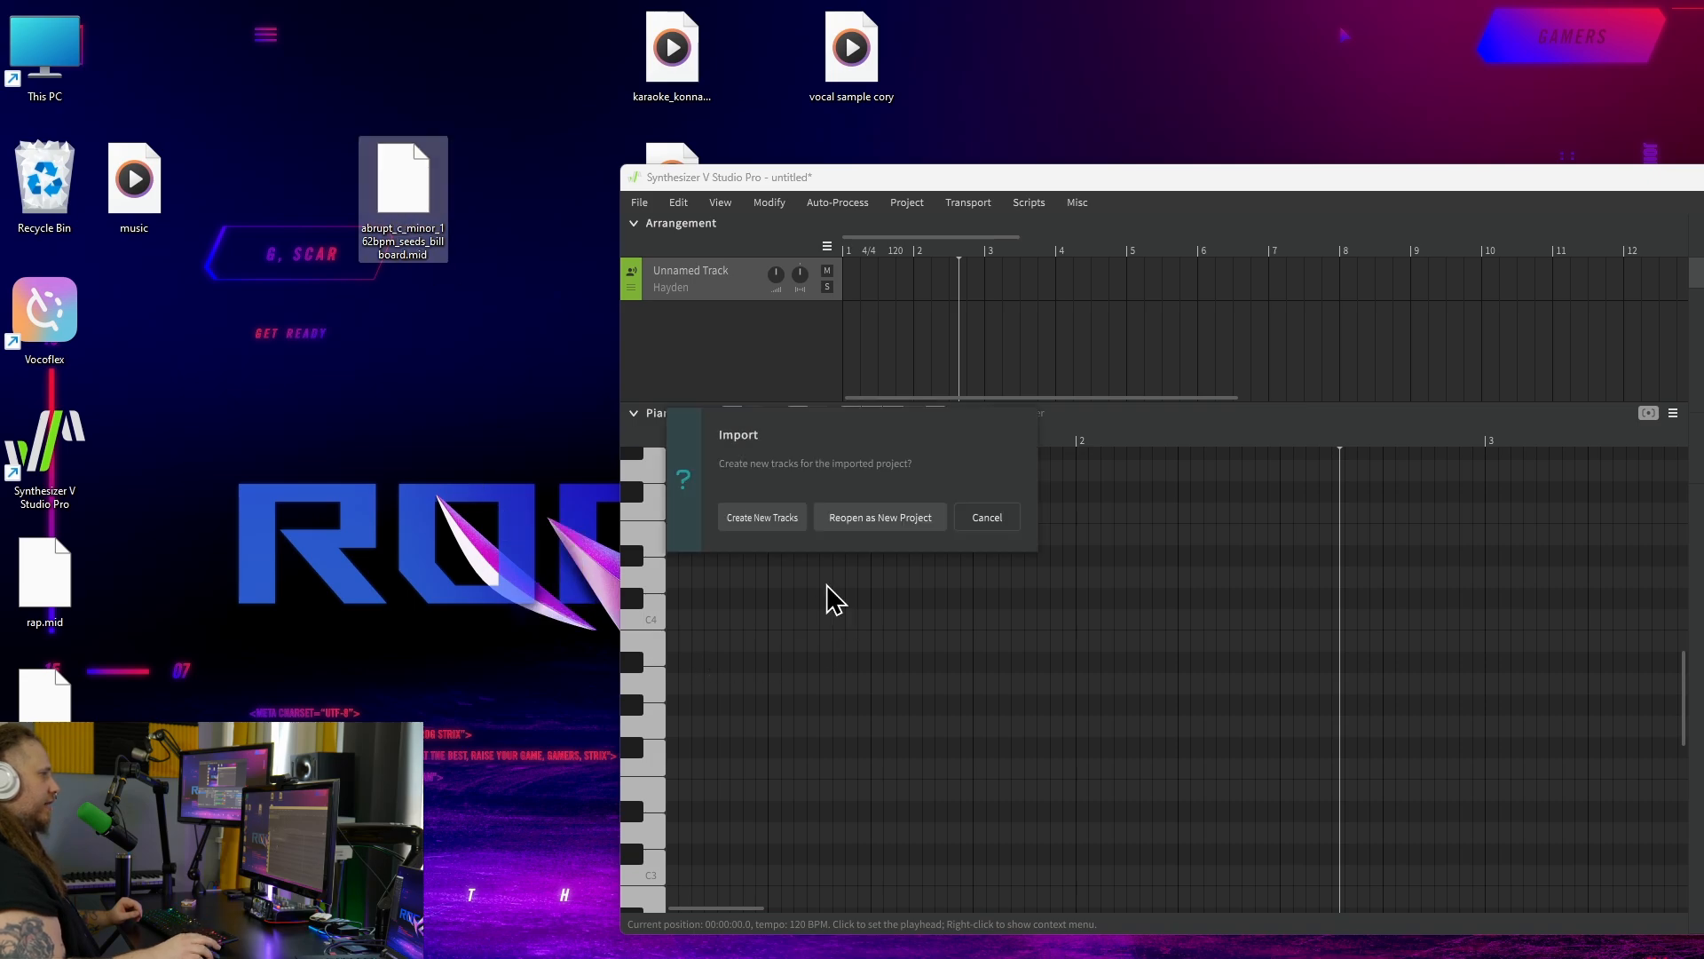
pyautogui.click(759, 522)
pyautogui.click(793, 538)
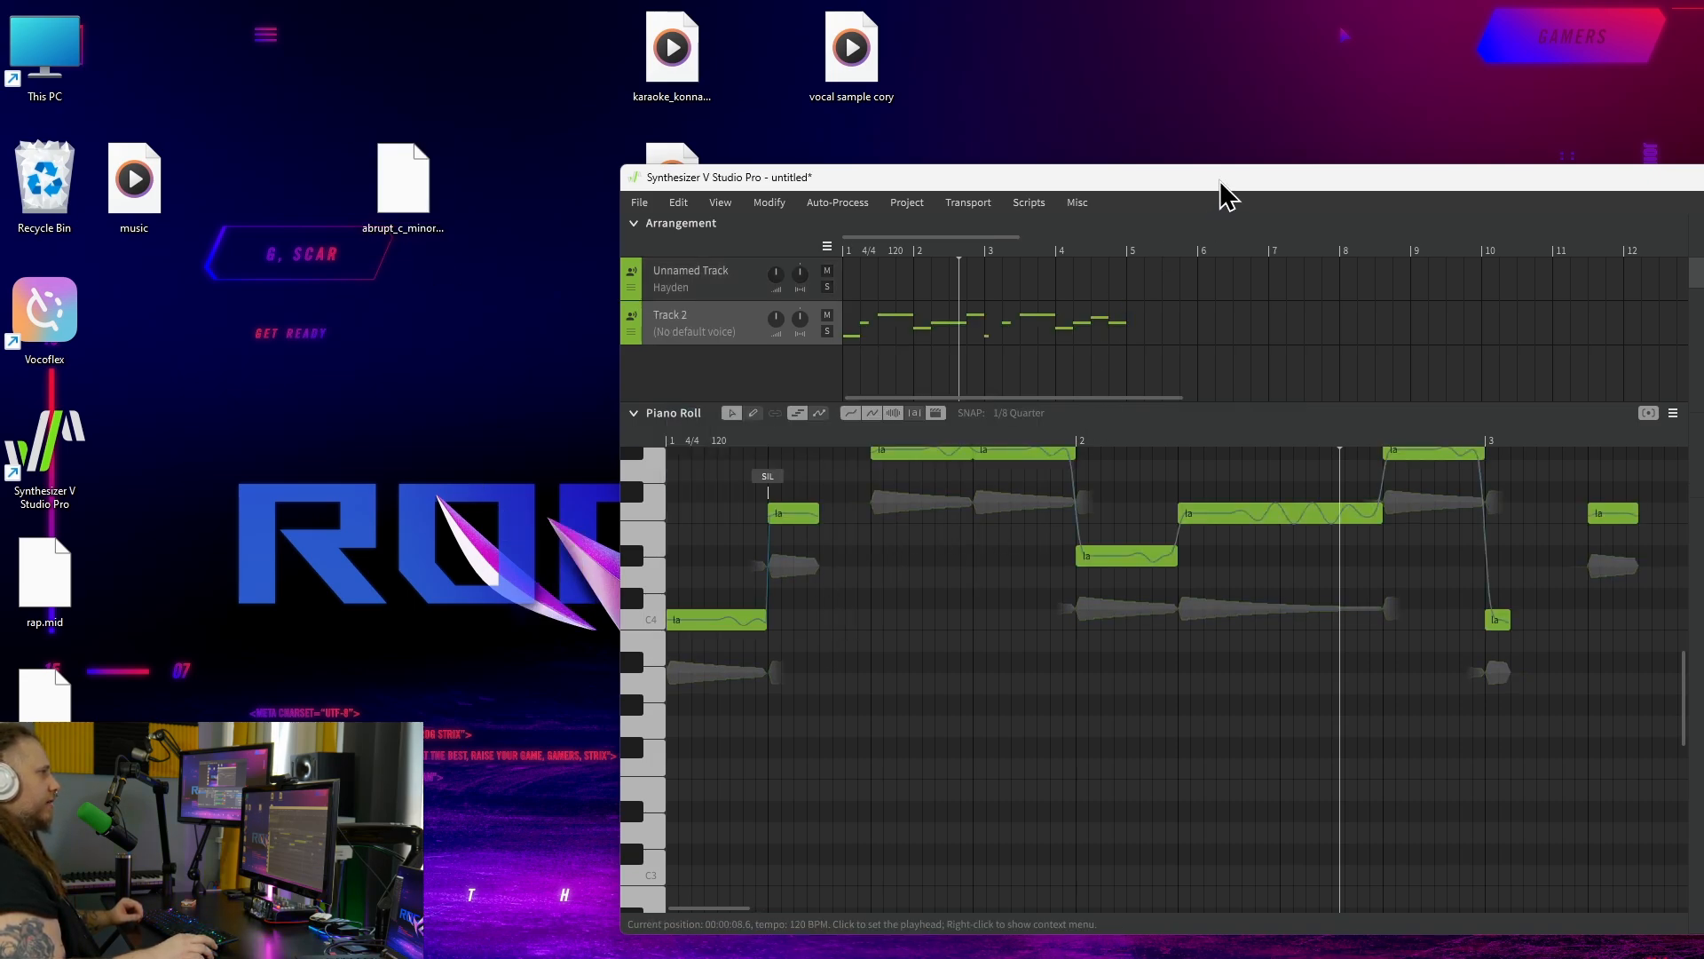
# Assign the Hayden voice to the imported Track 2 and play the melody from the start.
pyautogui.moveTo(1221, 190); pyautogui.dragTo(826, 142)
pyautogui.scroll(3, 611, 735)
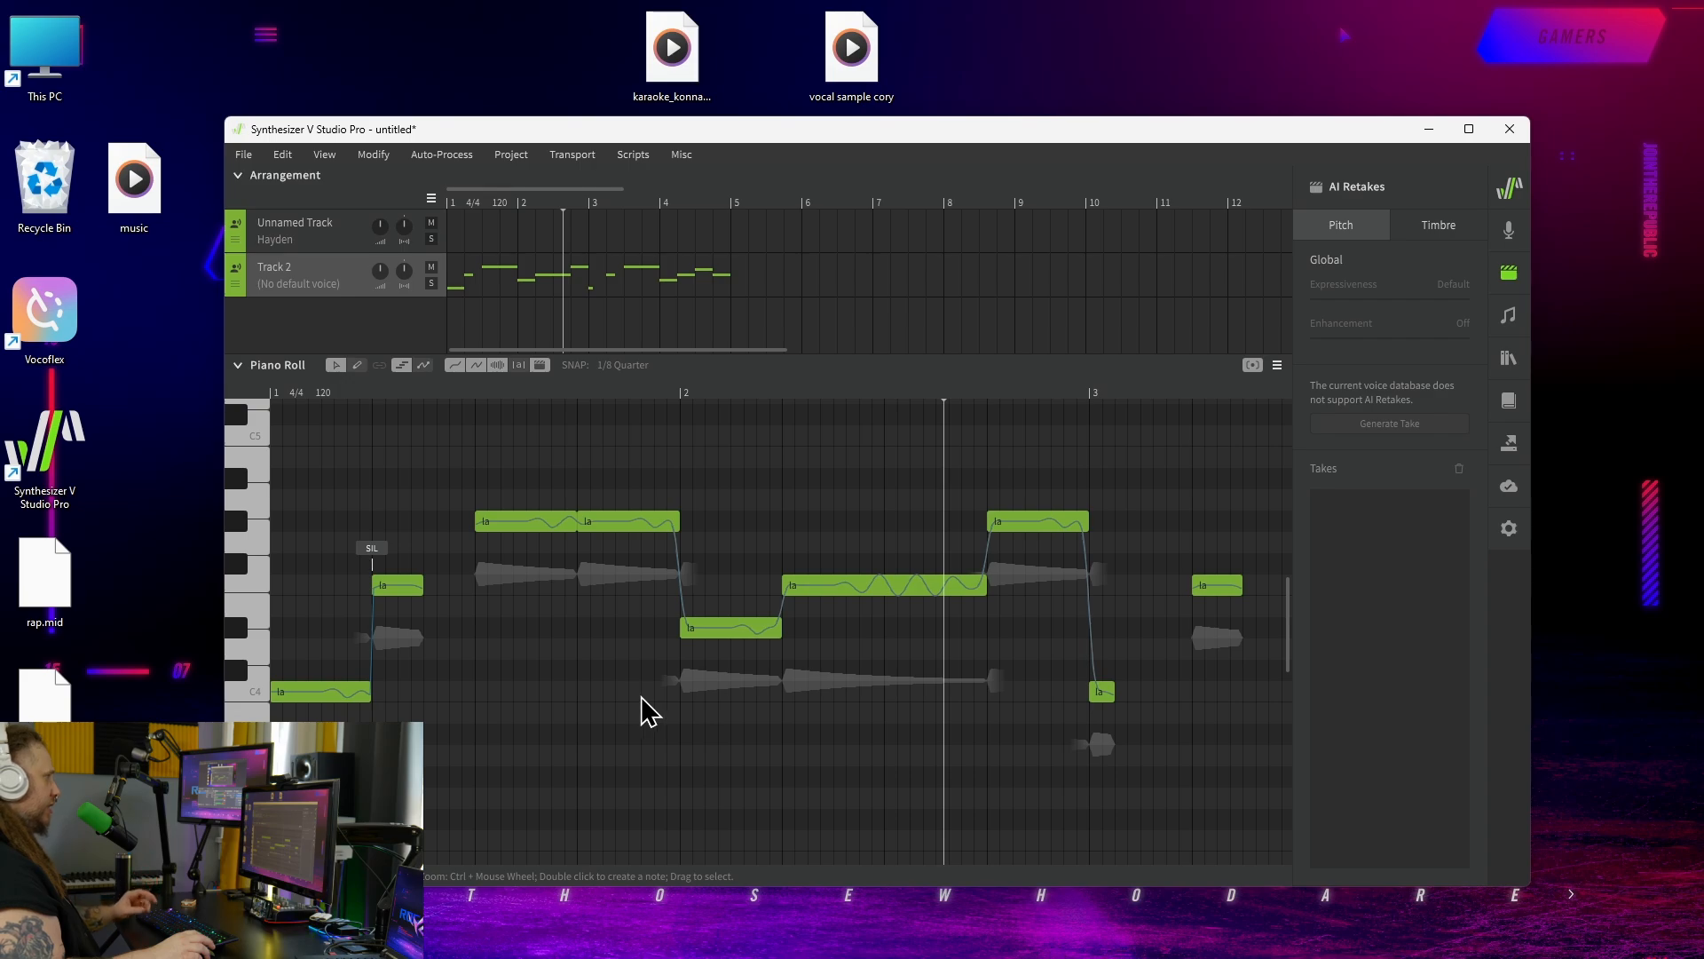
pyautogui.click(307, 284)
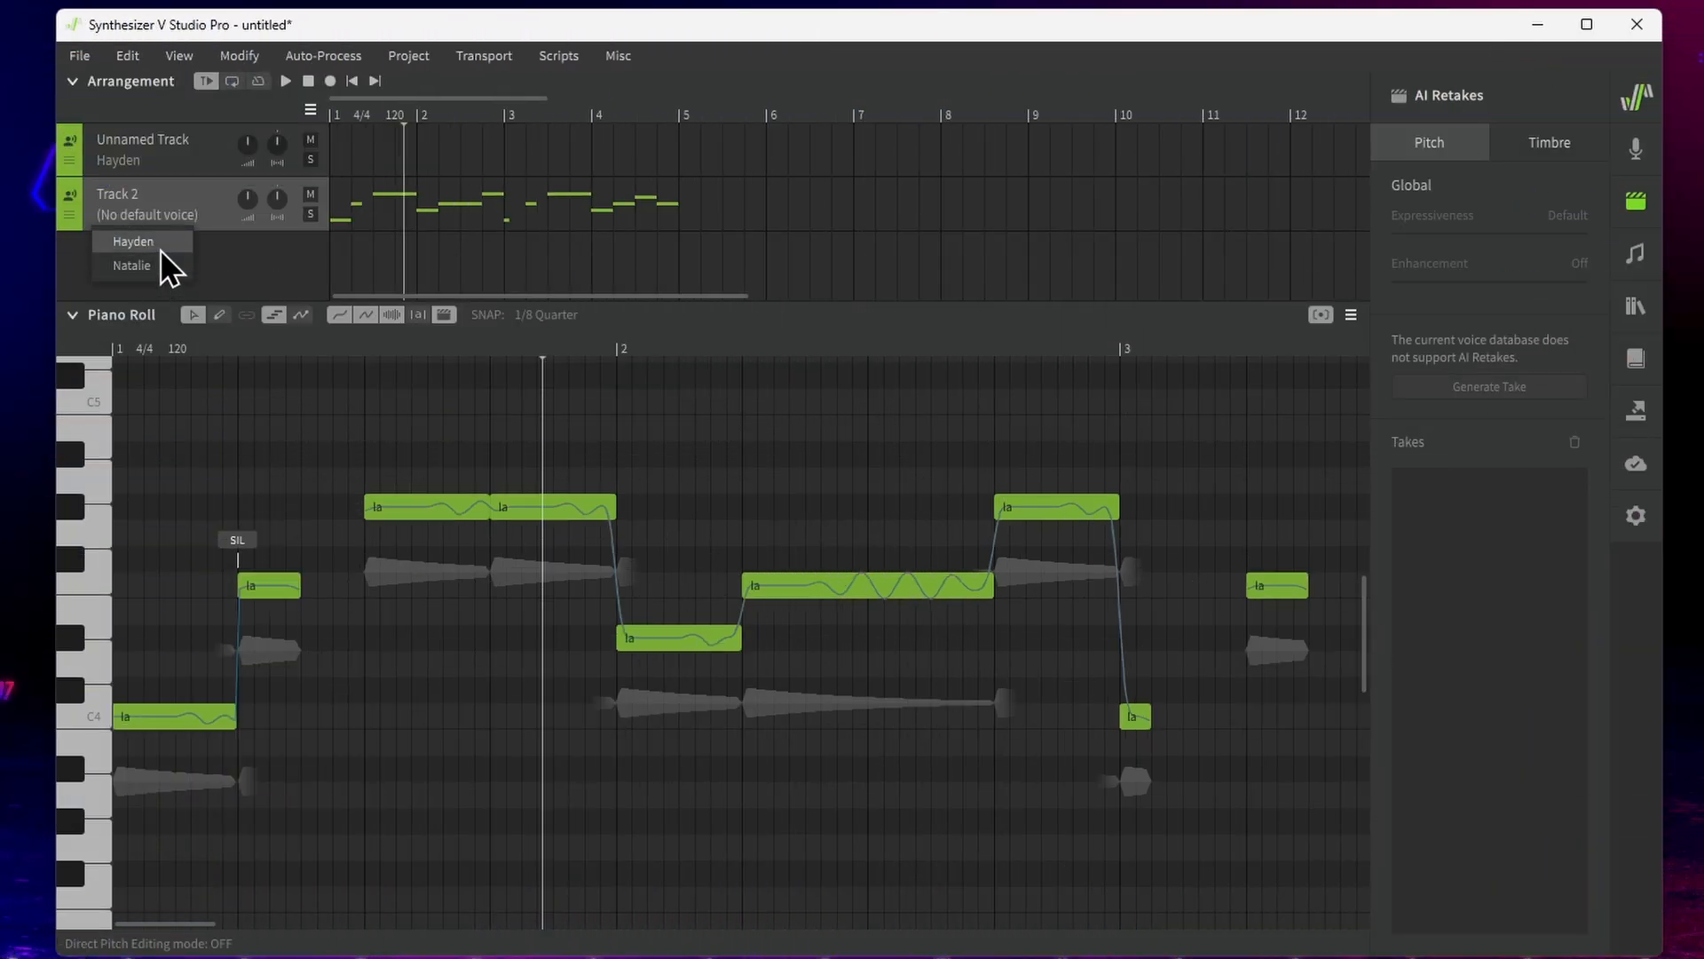
pyautogui.click(158, 245)
pyautogui.moveTo(522, 351); pyautogui.dragTo(115, 359)
pyautogui.press('space')
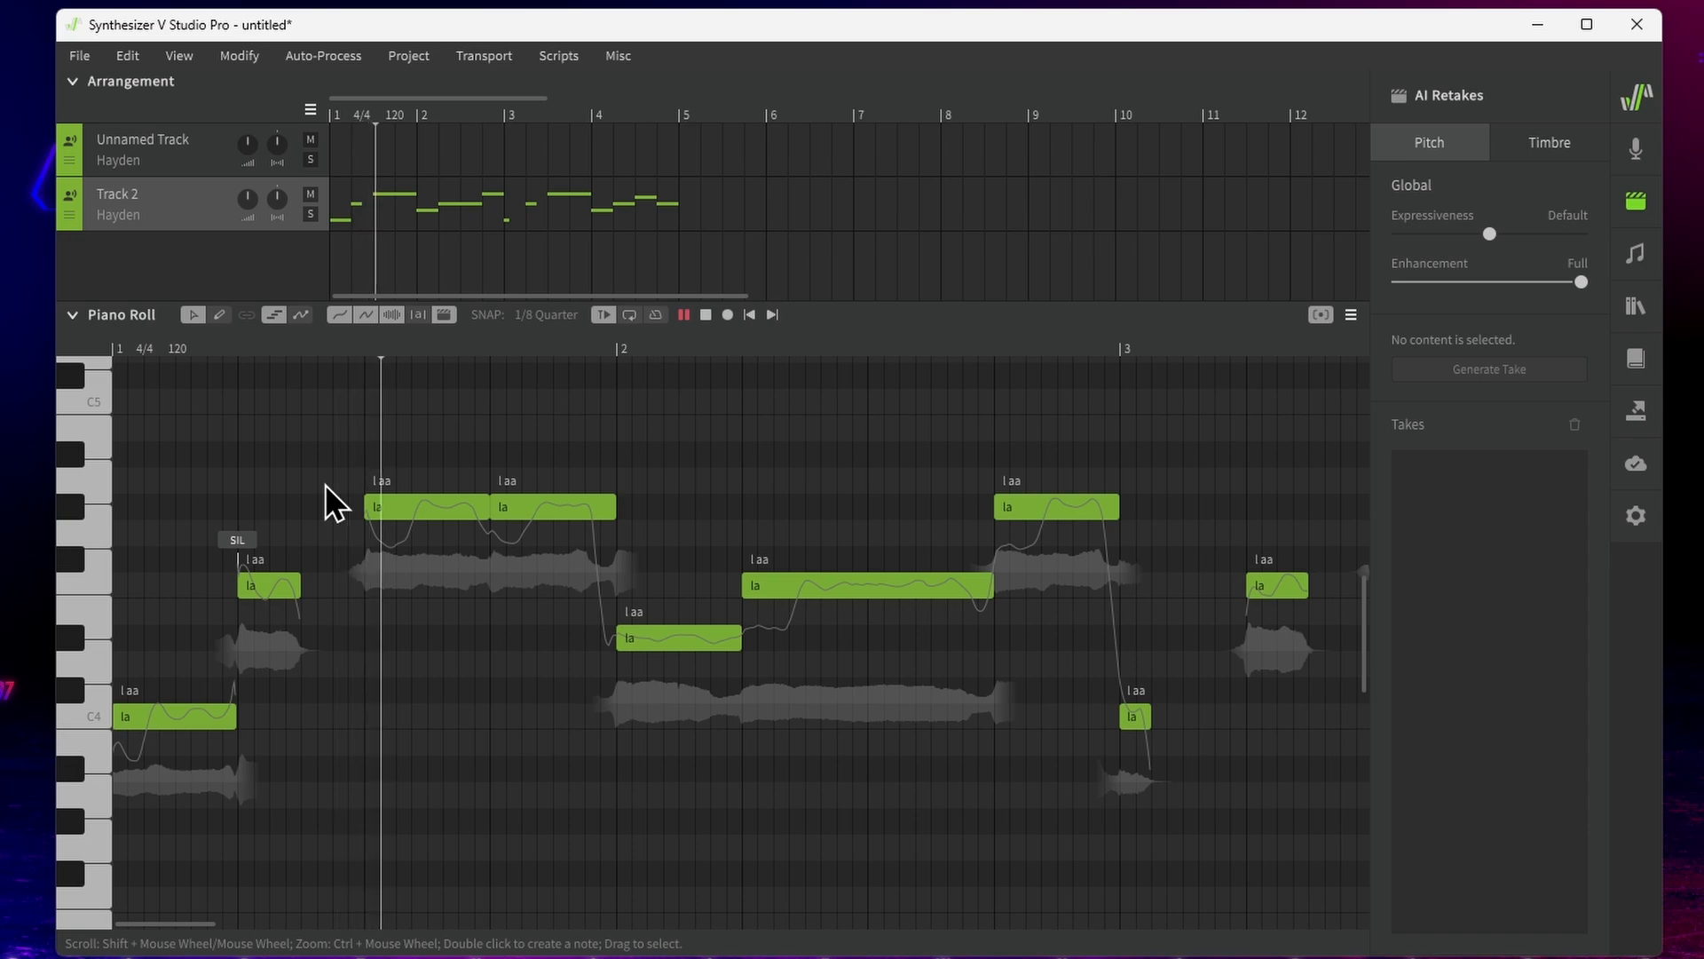
# Switch Track 2's voice to Natalie and play the melody again.
pyautogui.click(120, 213)
pyautogui.click(130, 264)
pyautogui.press('space')
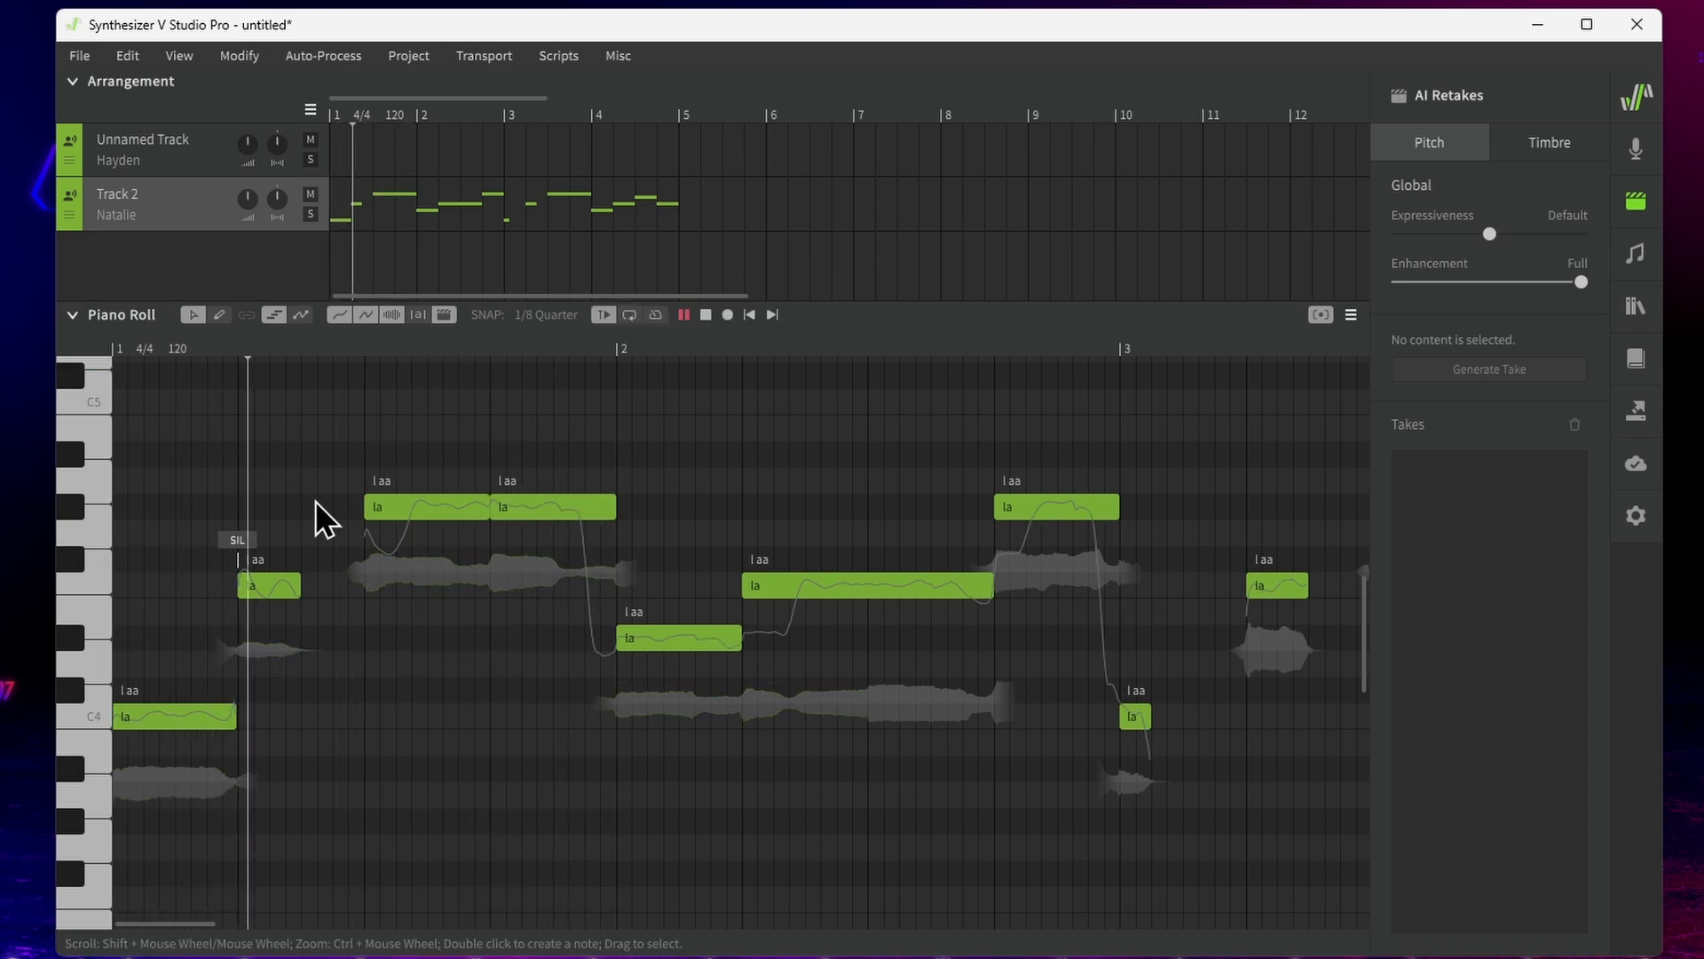
pyautogui.press('space')
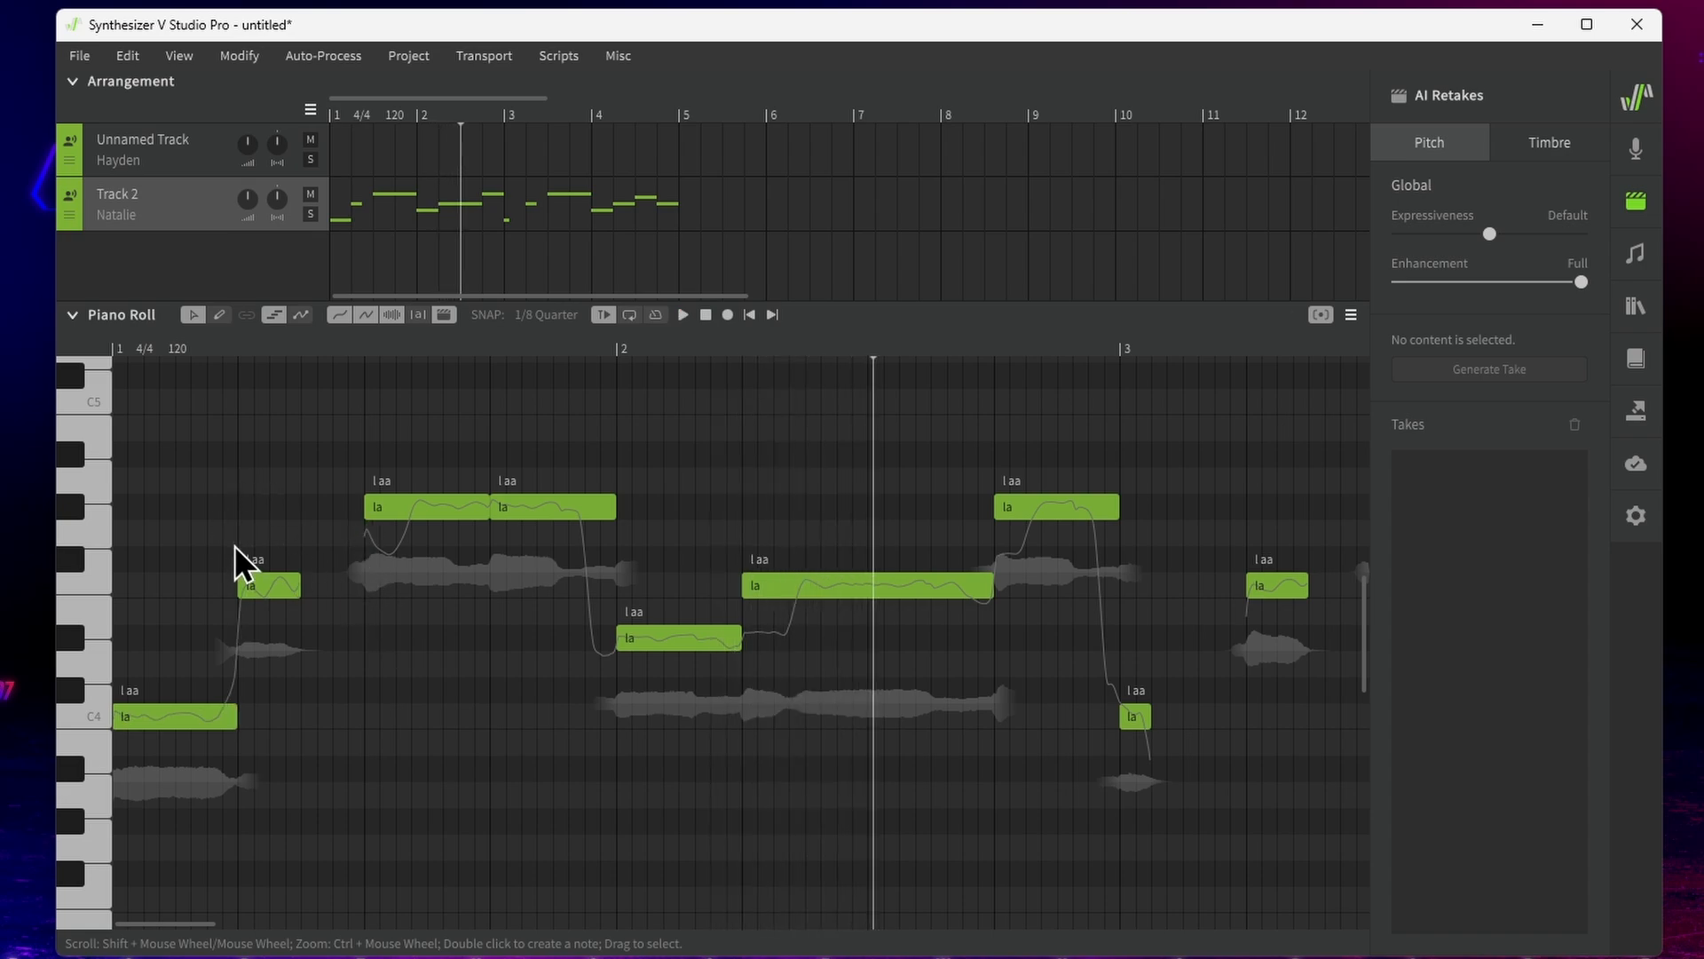
# Move the second note of Track 2 slightly later in bar 1 and play the melody from the start.
pyautogui.click(264, 588)
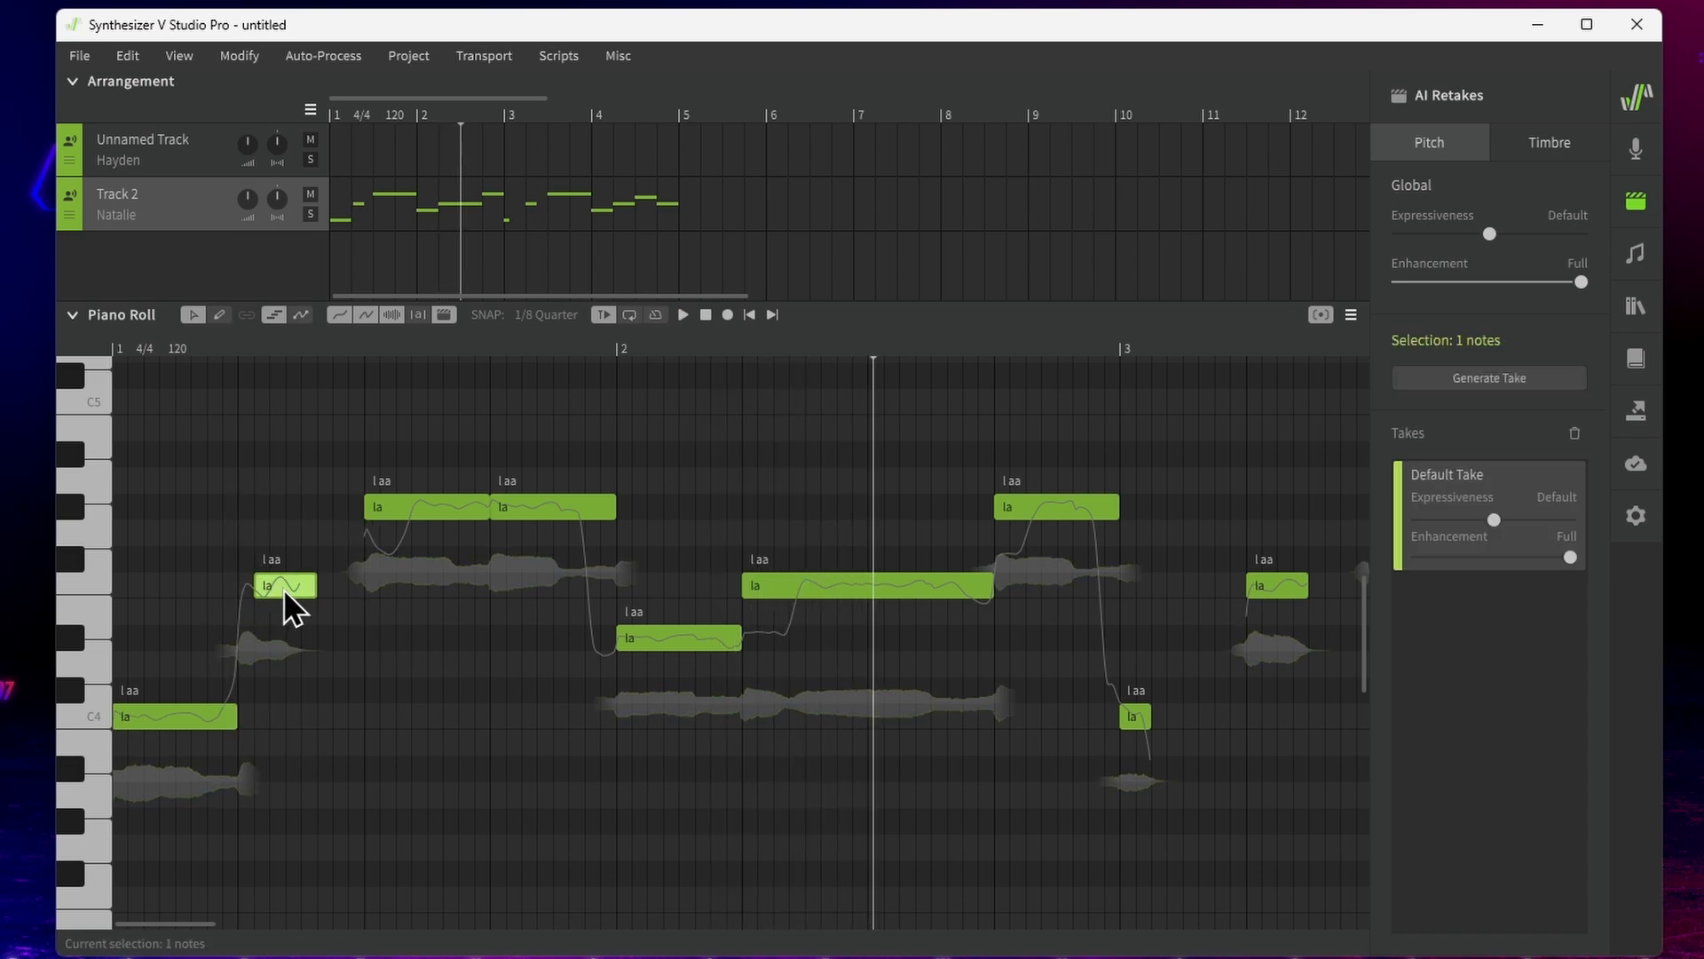
pyautogui.moveTo(268, 589); pyautogui.dragTo(284, 589)
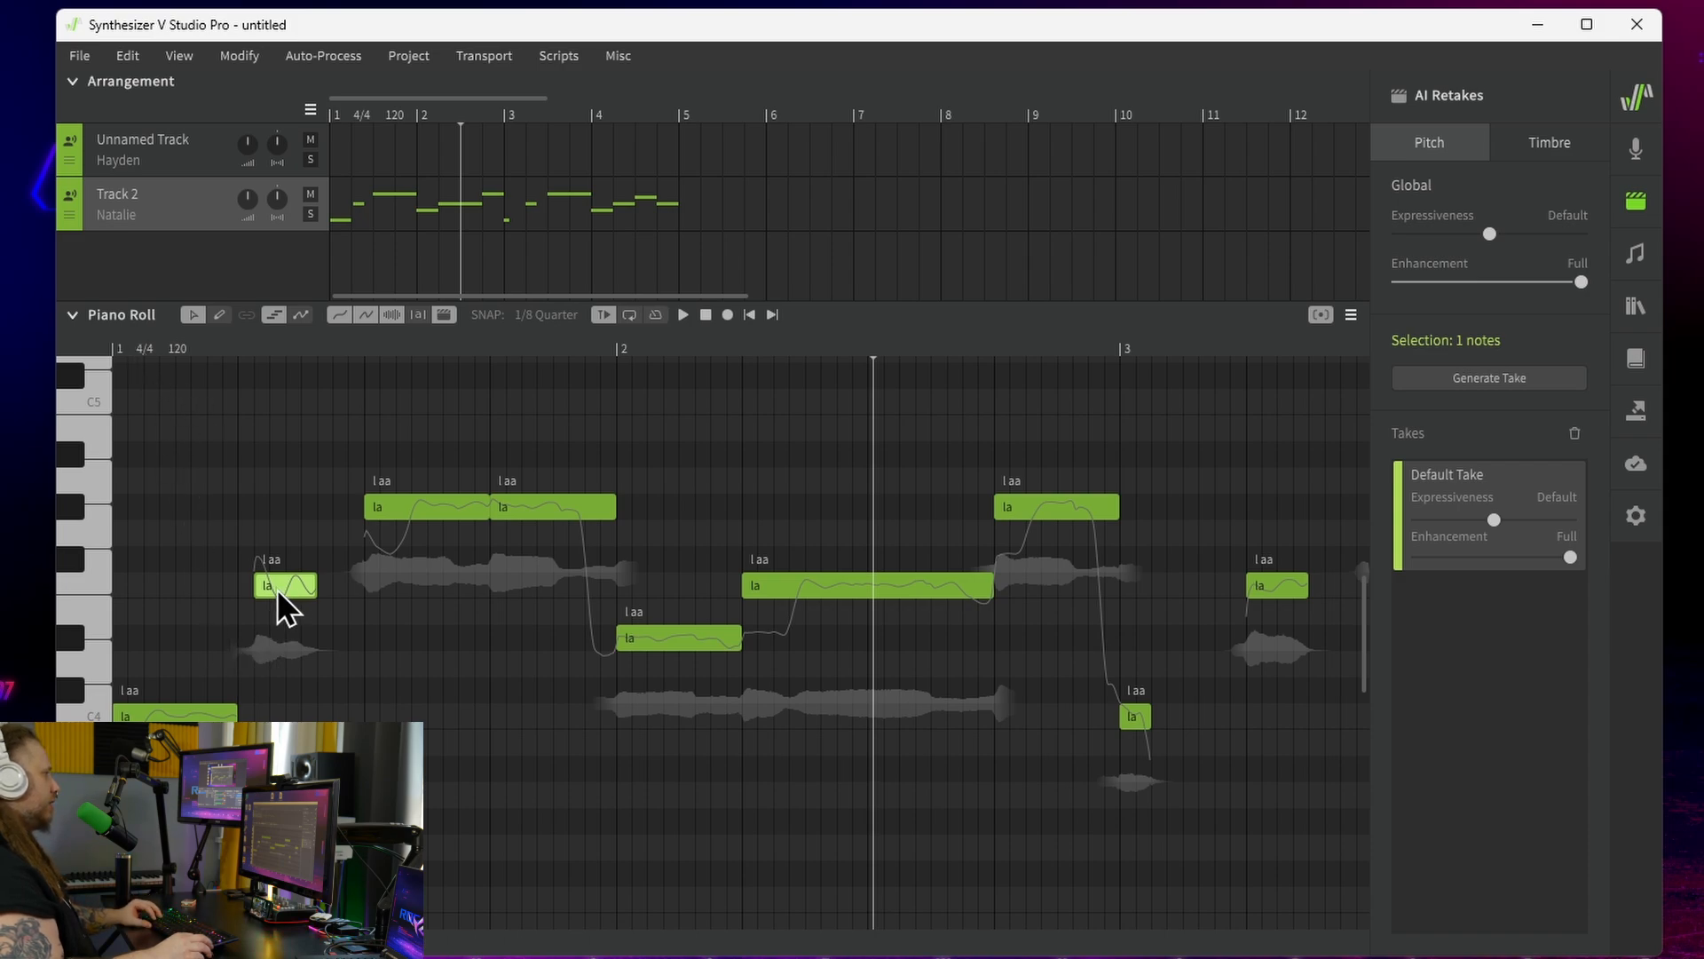
pyautogui.press('Left')
pyautogui.click(117, 349)
pyautogui.press('space')
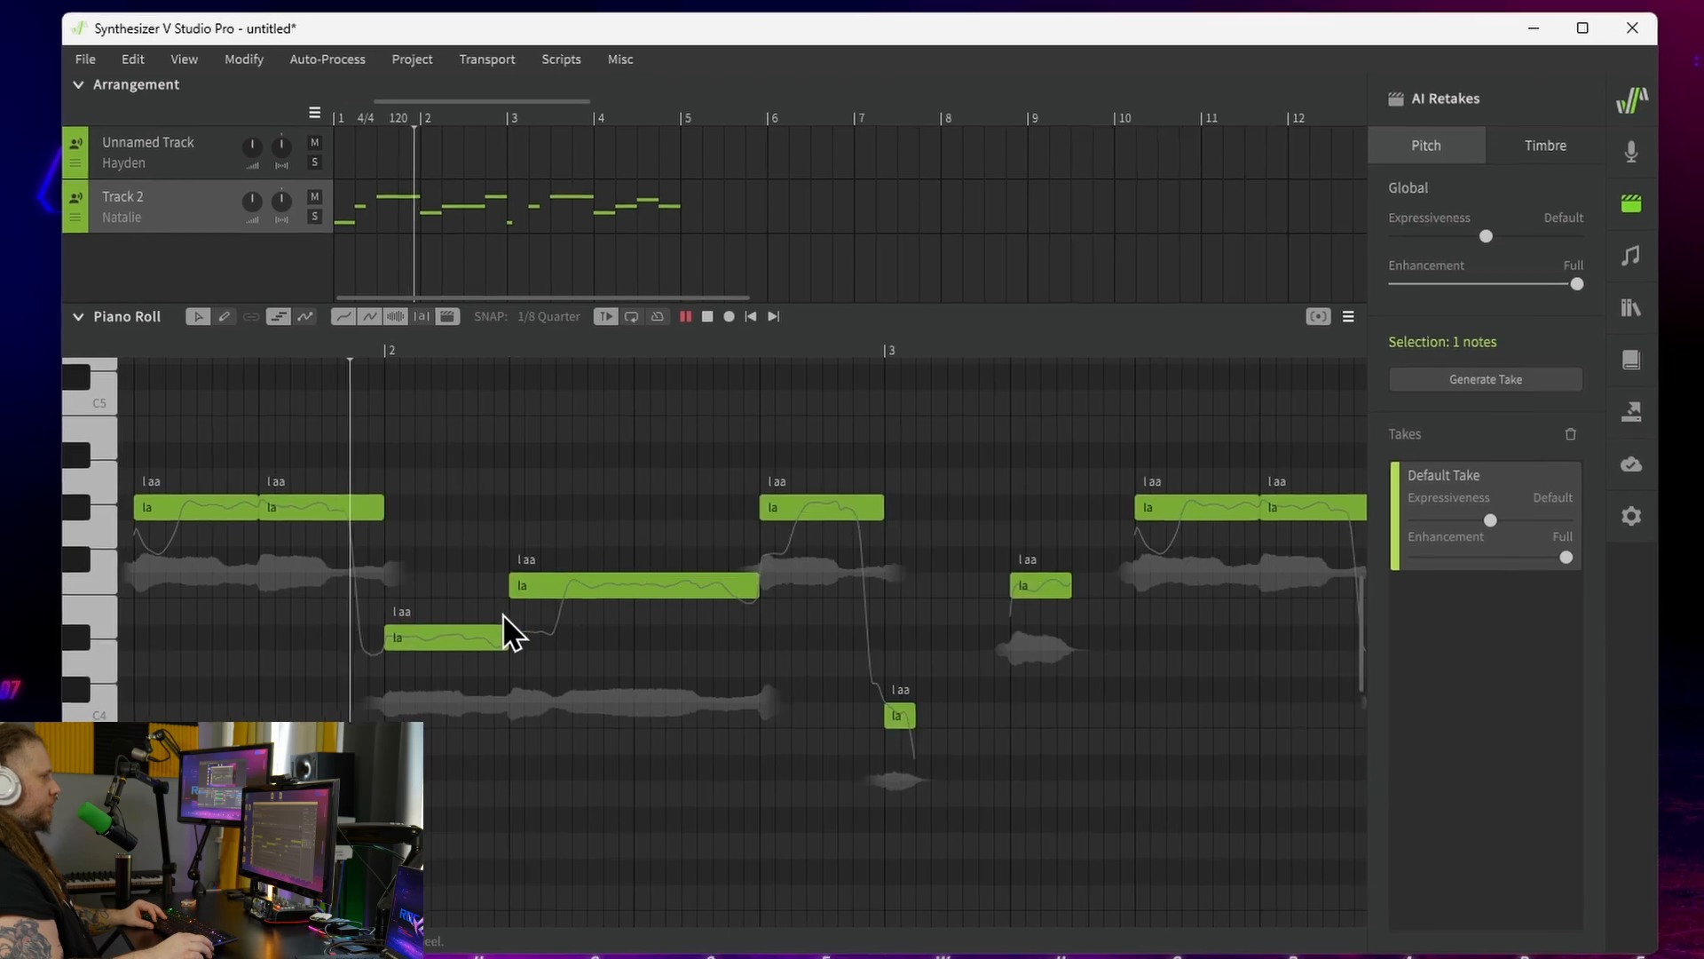
pyautogui.press('space')
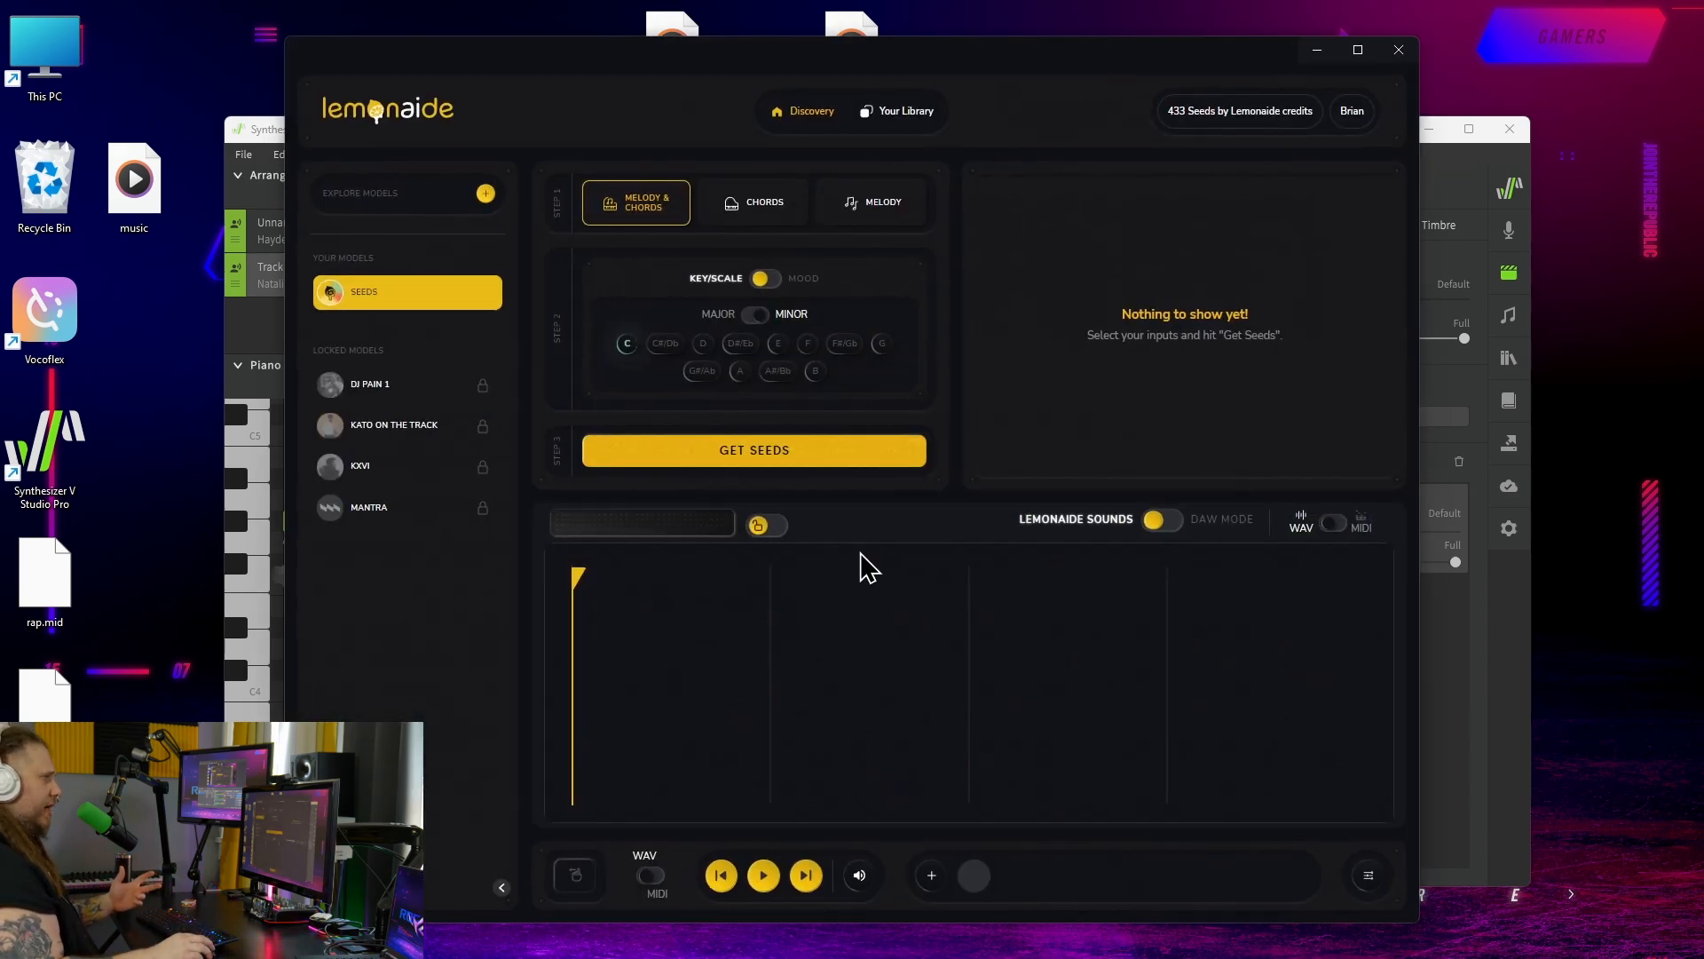
# Switch to Lemonaide, generate melody-only seeds in C minor and audition several, including brainy, festive and filthy.
pyautogui.click(873, 209)
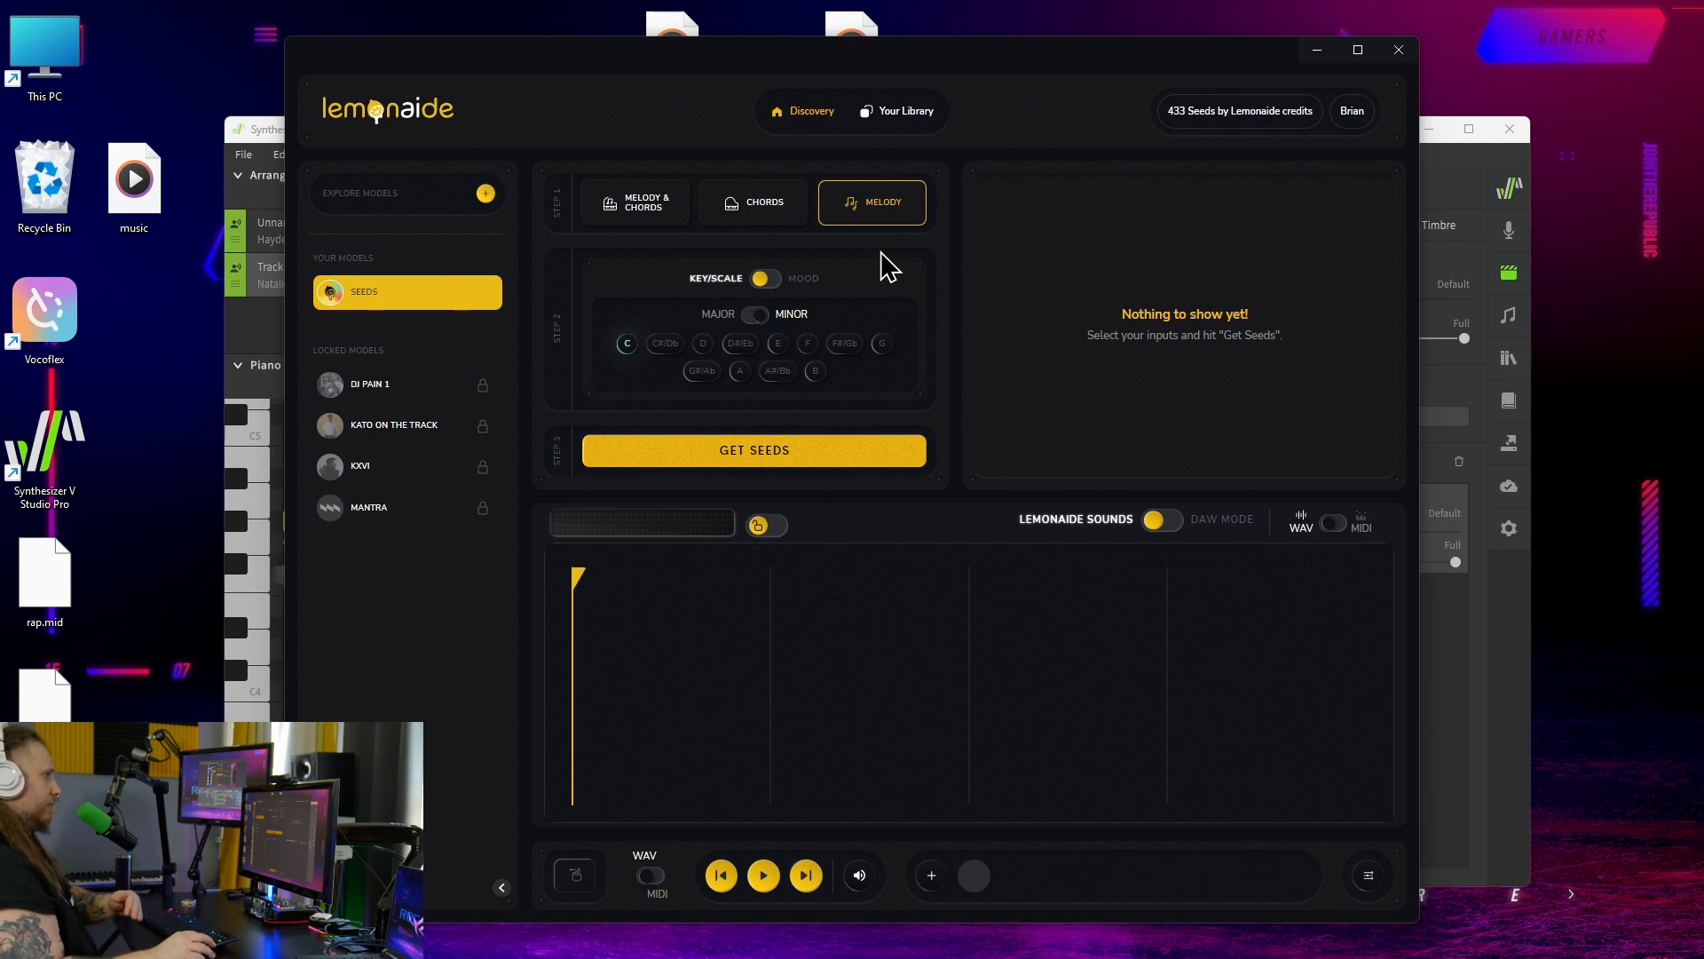
pyautogui.click(786, 451)
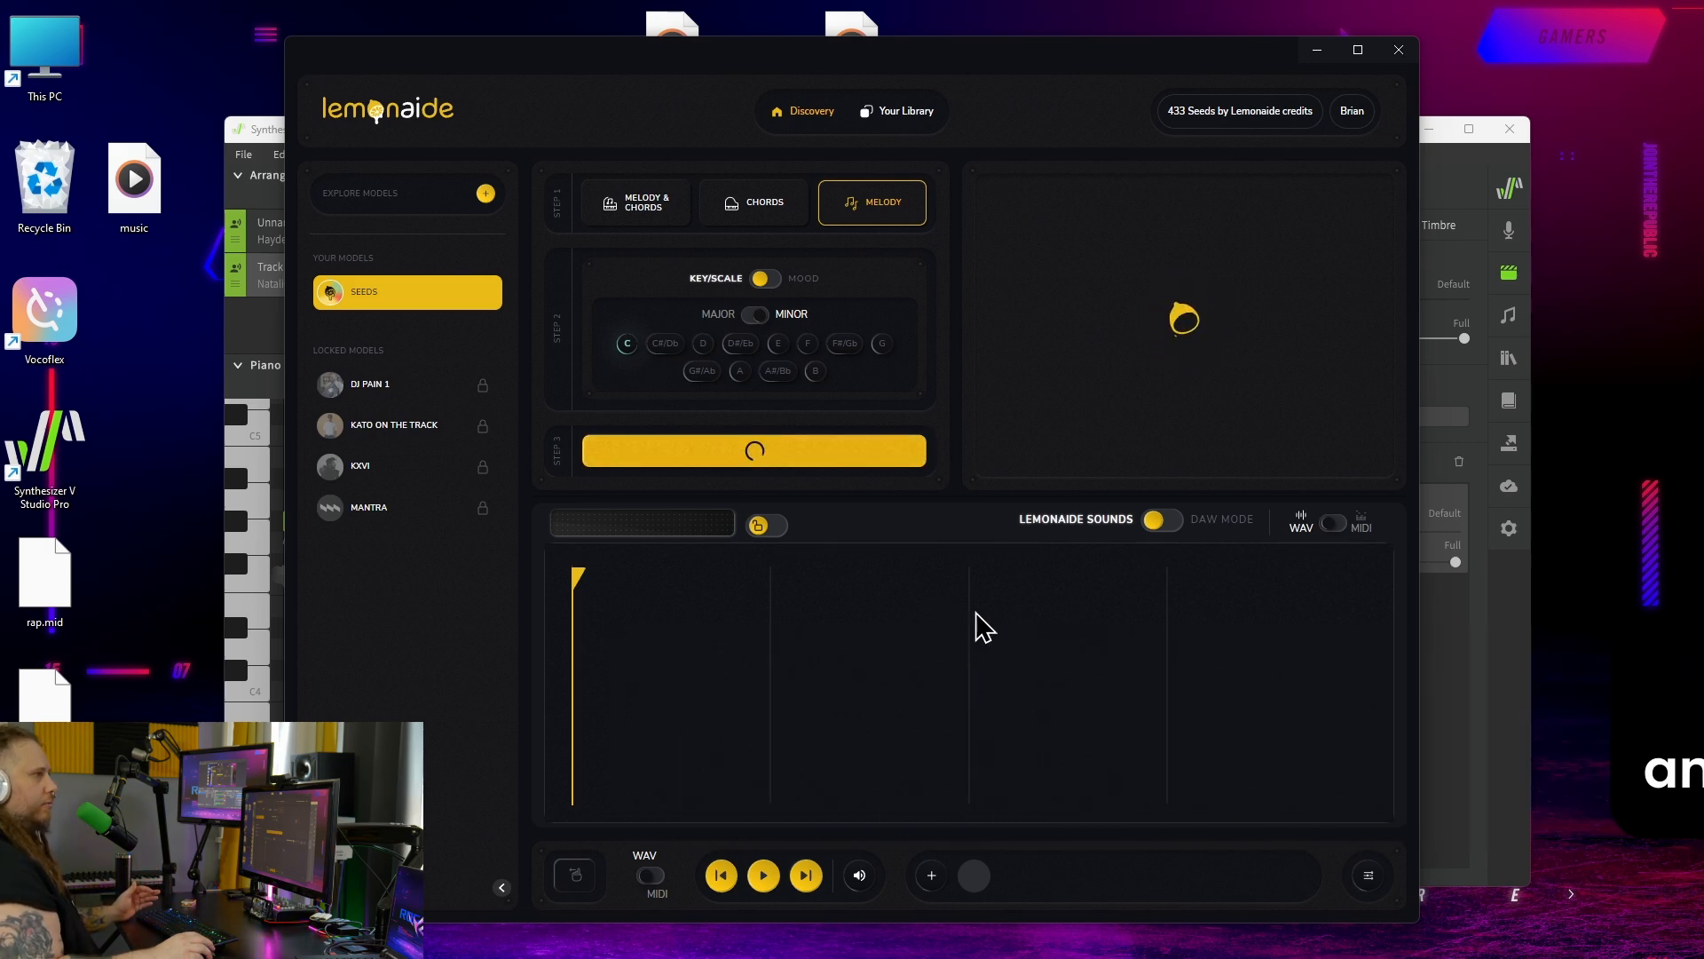
pyautogui.click(1013, 251)
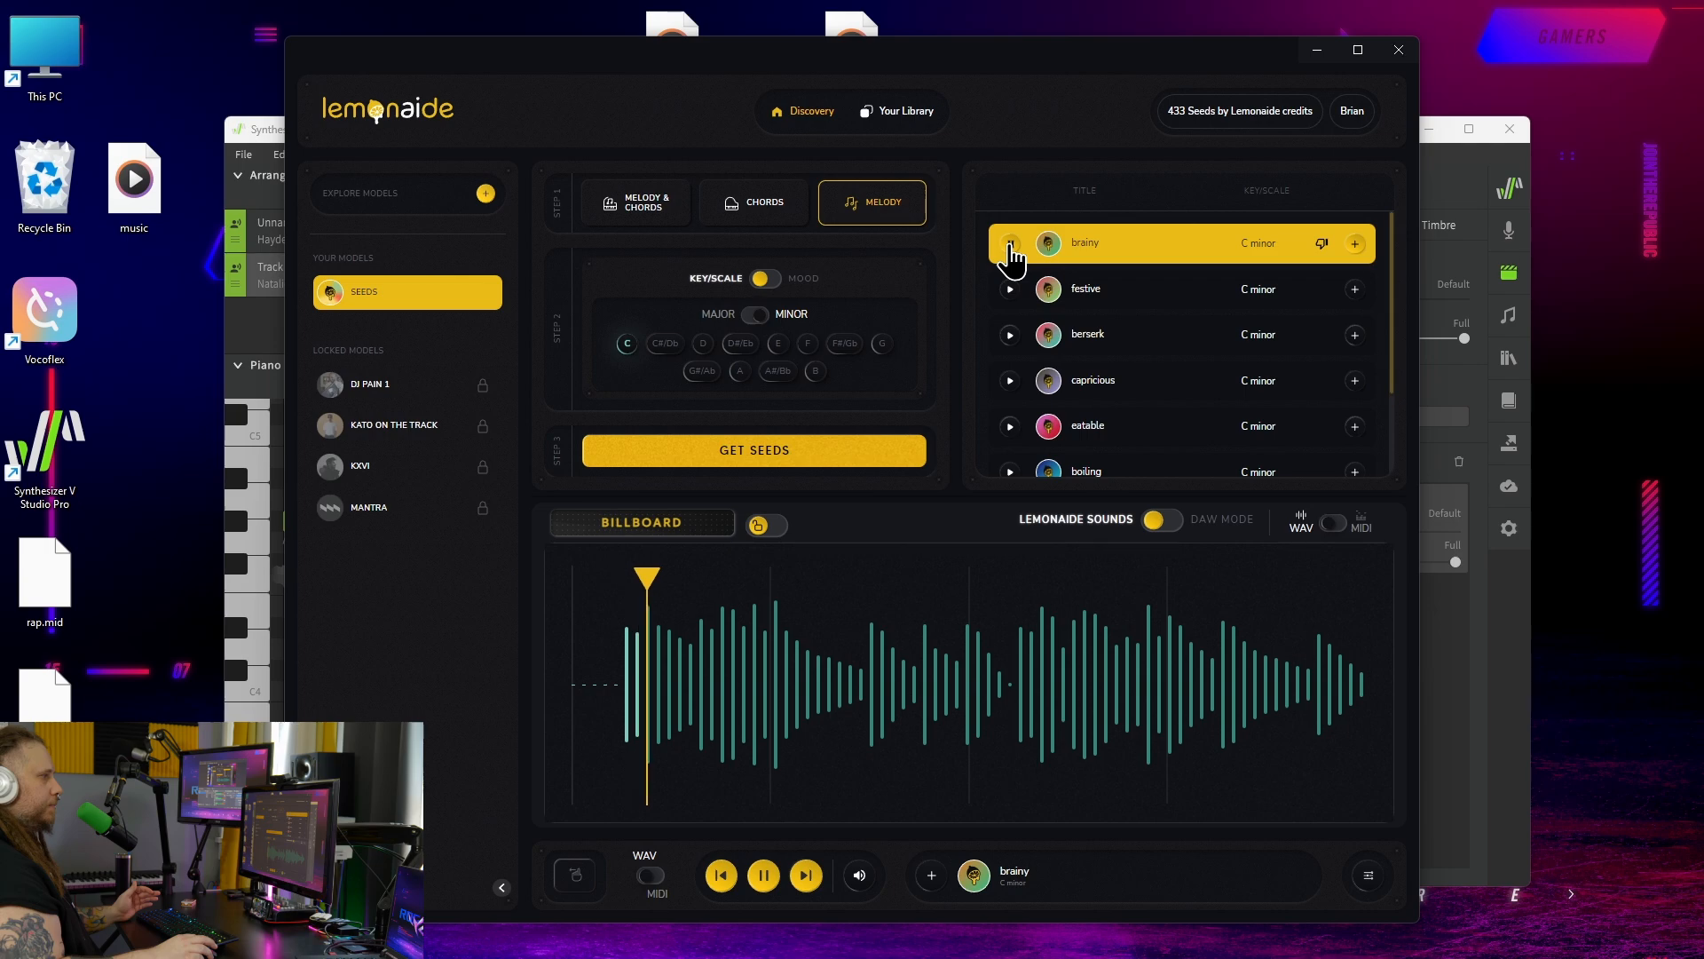
pyautogui.click(1011, 293)
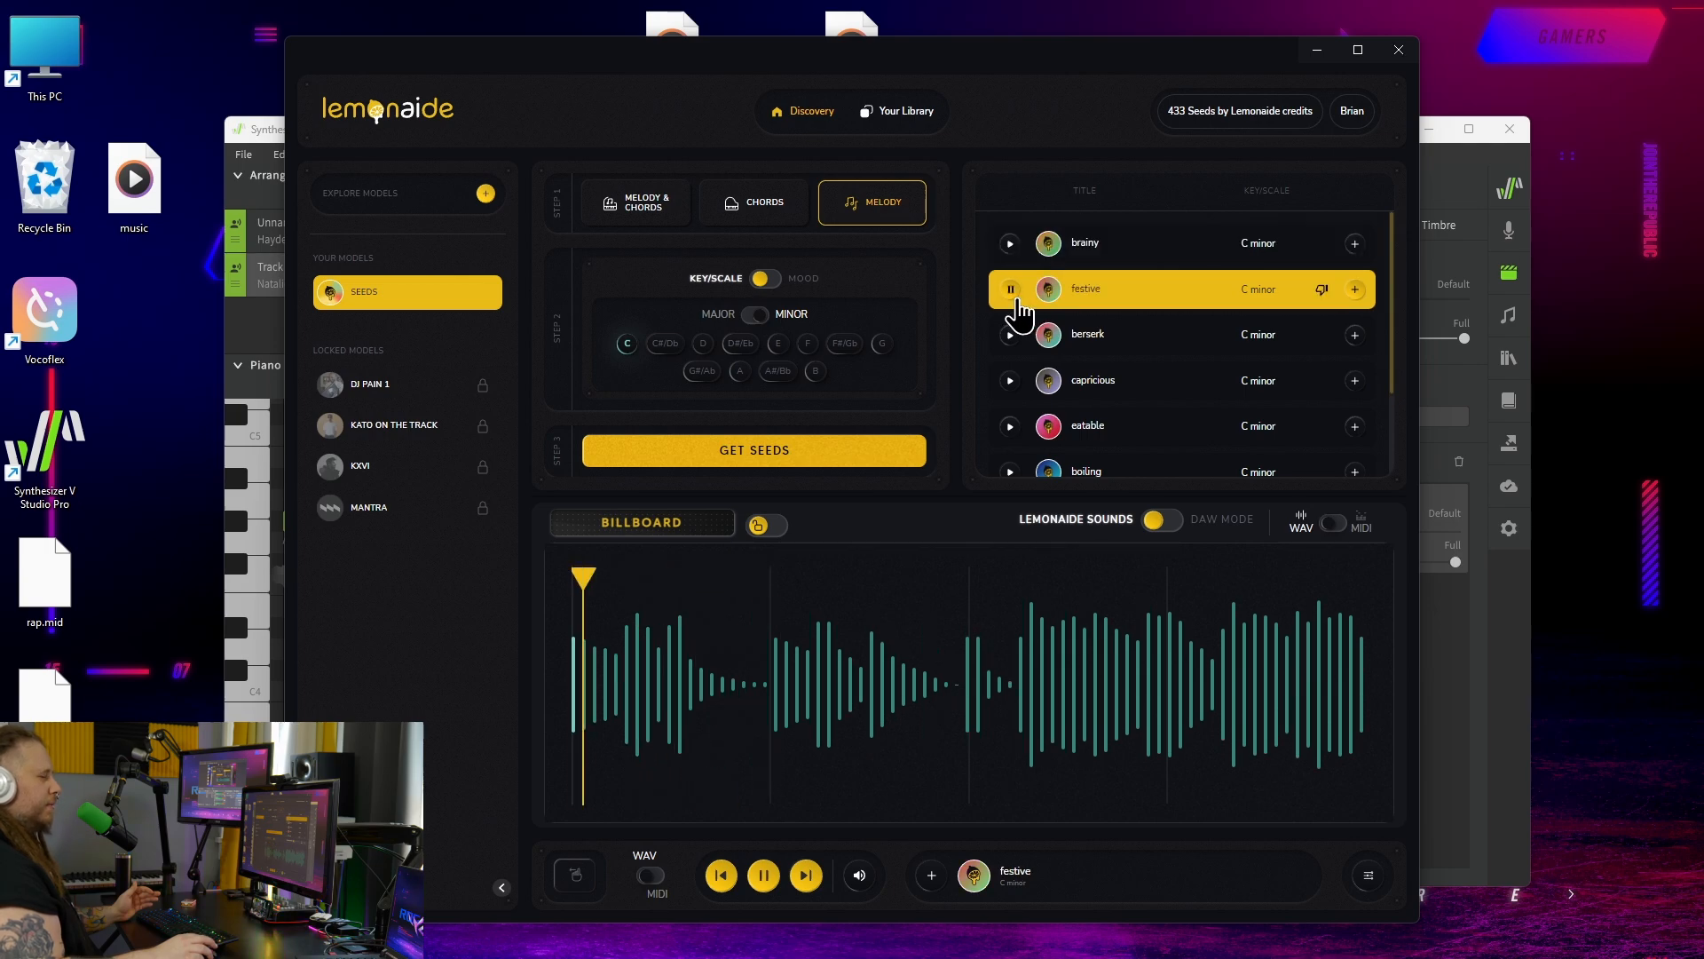
pyautogui.click(1009, 340)
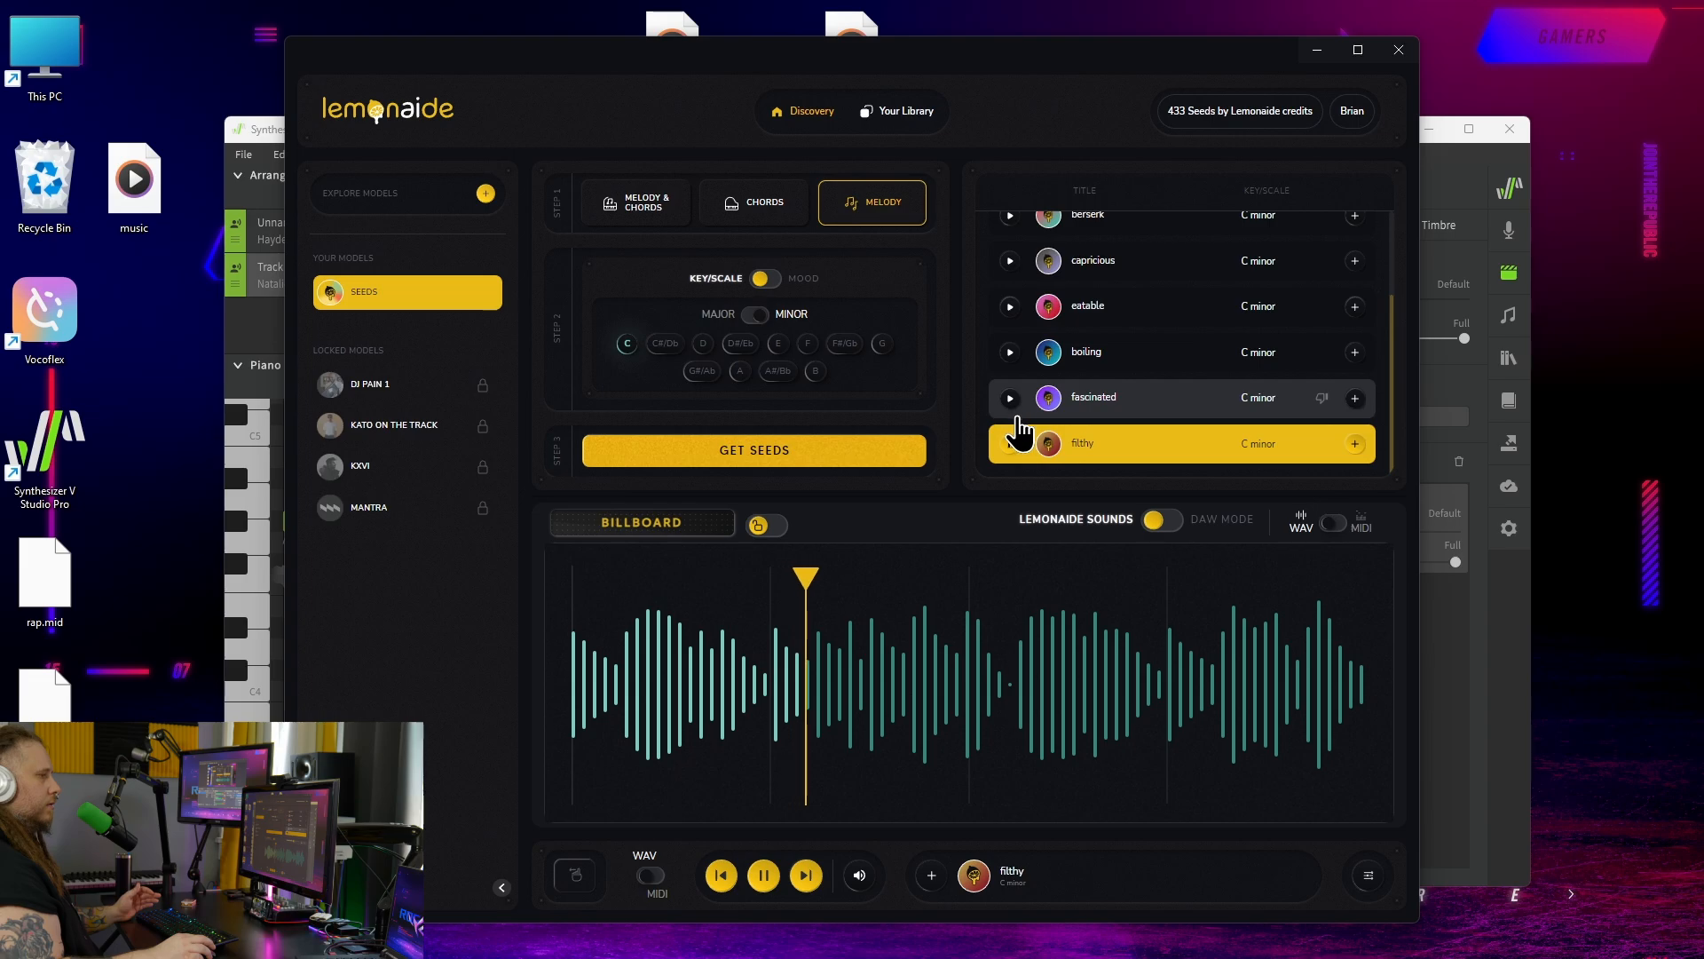
pyautogui.click(1012, 444)
# Add the filthy seed to the library and save its MIDI version to the desktop.
pyautogui.click(1355, 444)
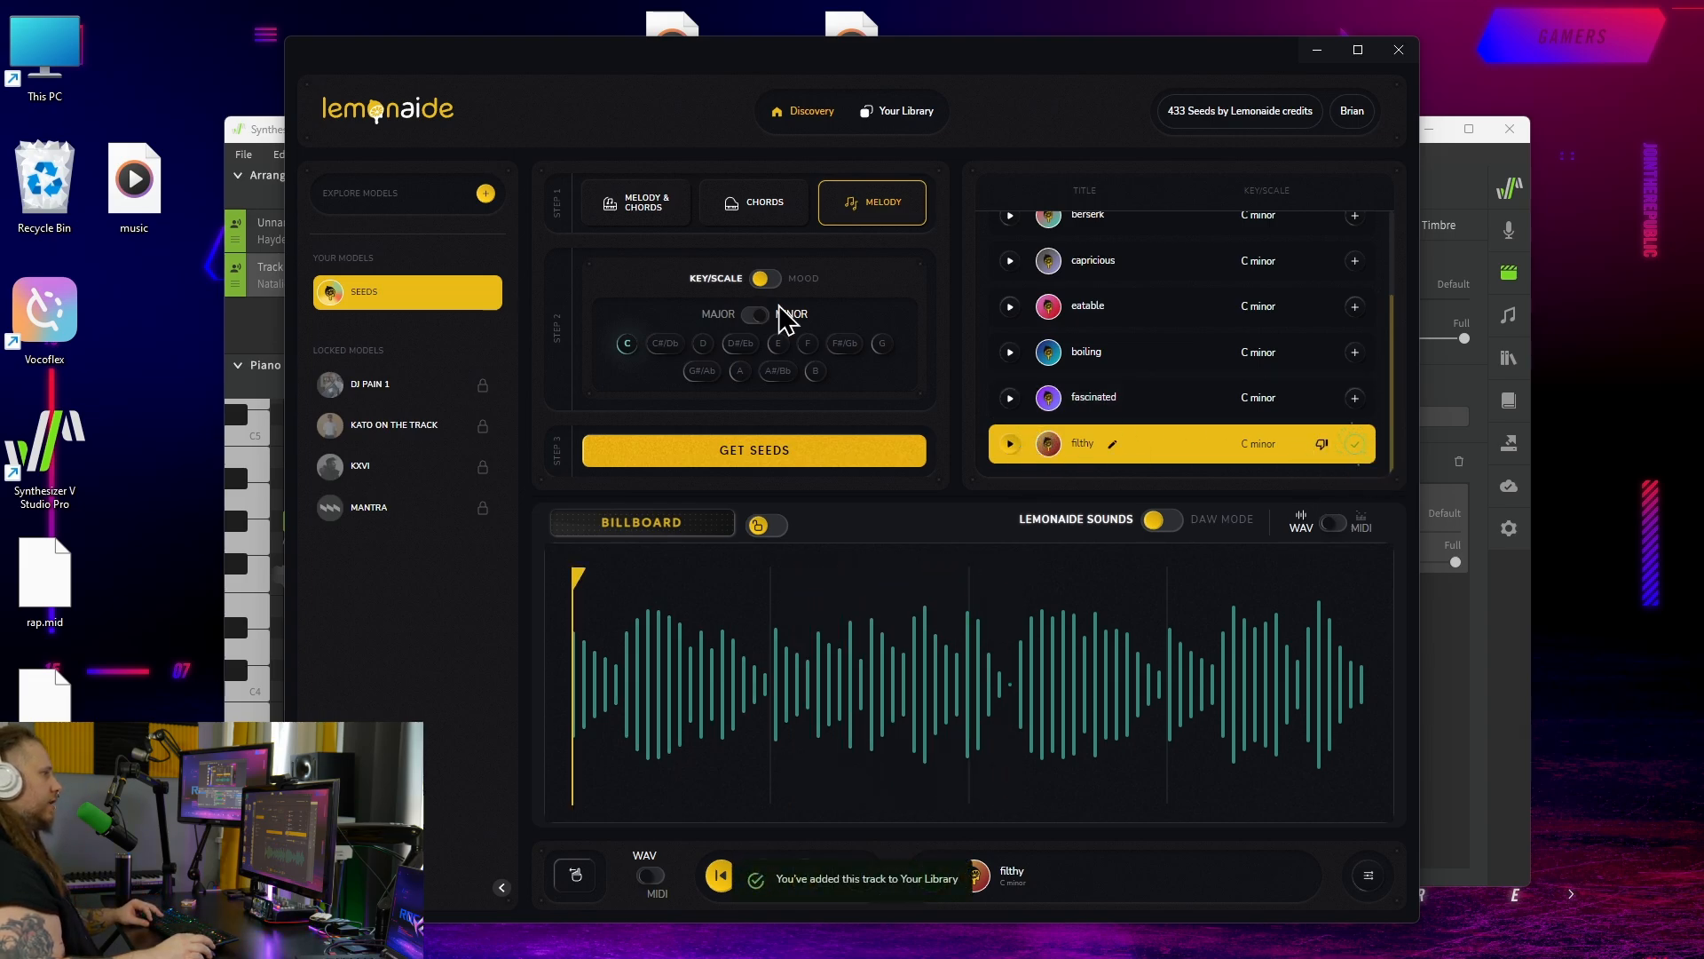
pyautogui.click(910, 121)
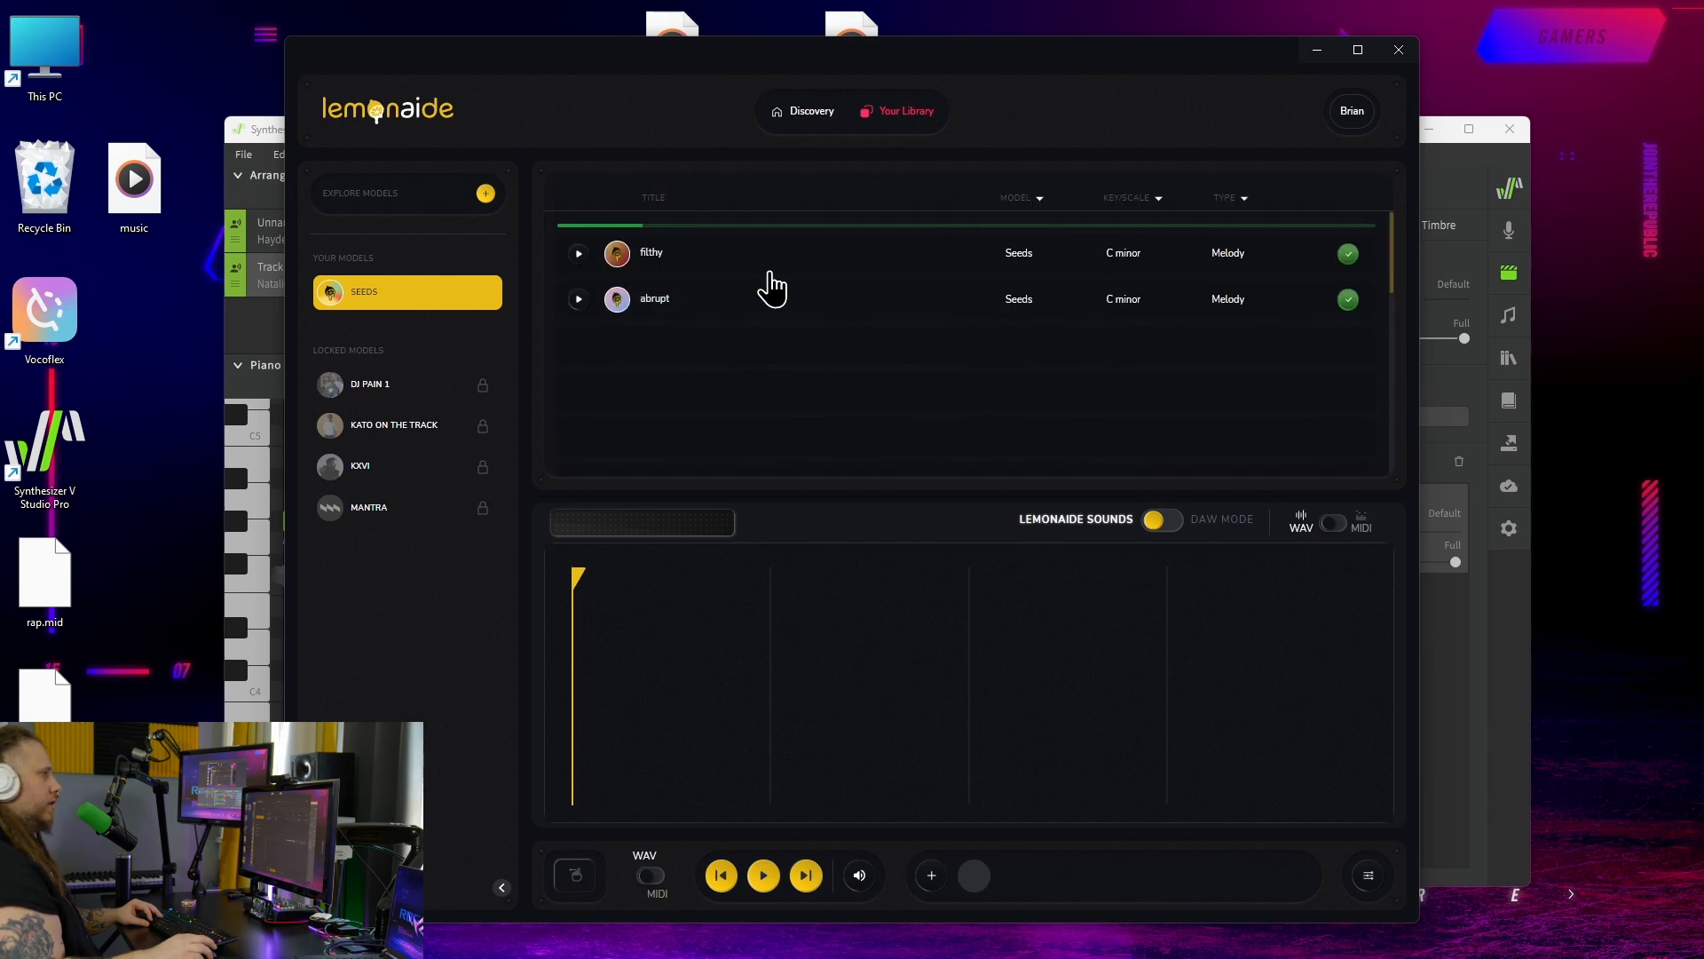
pyautogui.click(782, 277)
pyautogui.click(578, 255)
pyautogui.click(1358, 529)
pyautogui.moveTo(742, 53); pyautogui.dragTo(1073, 36)
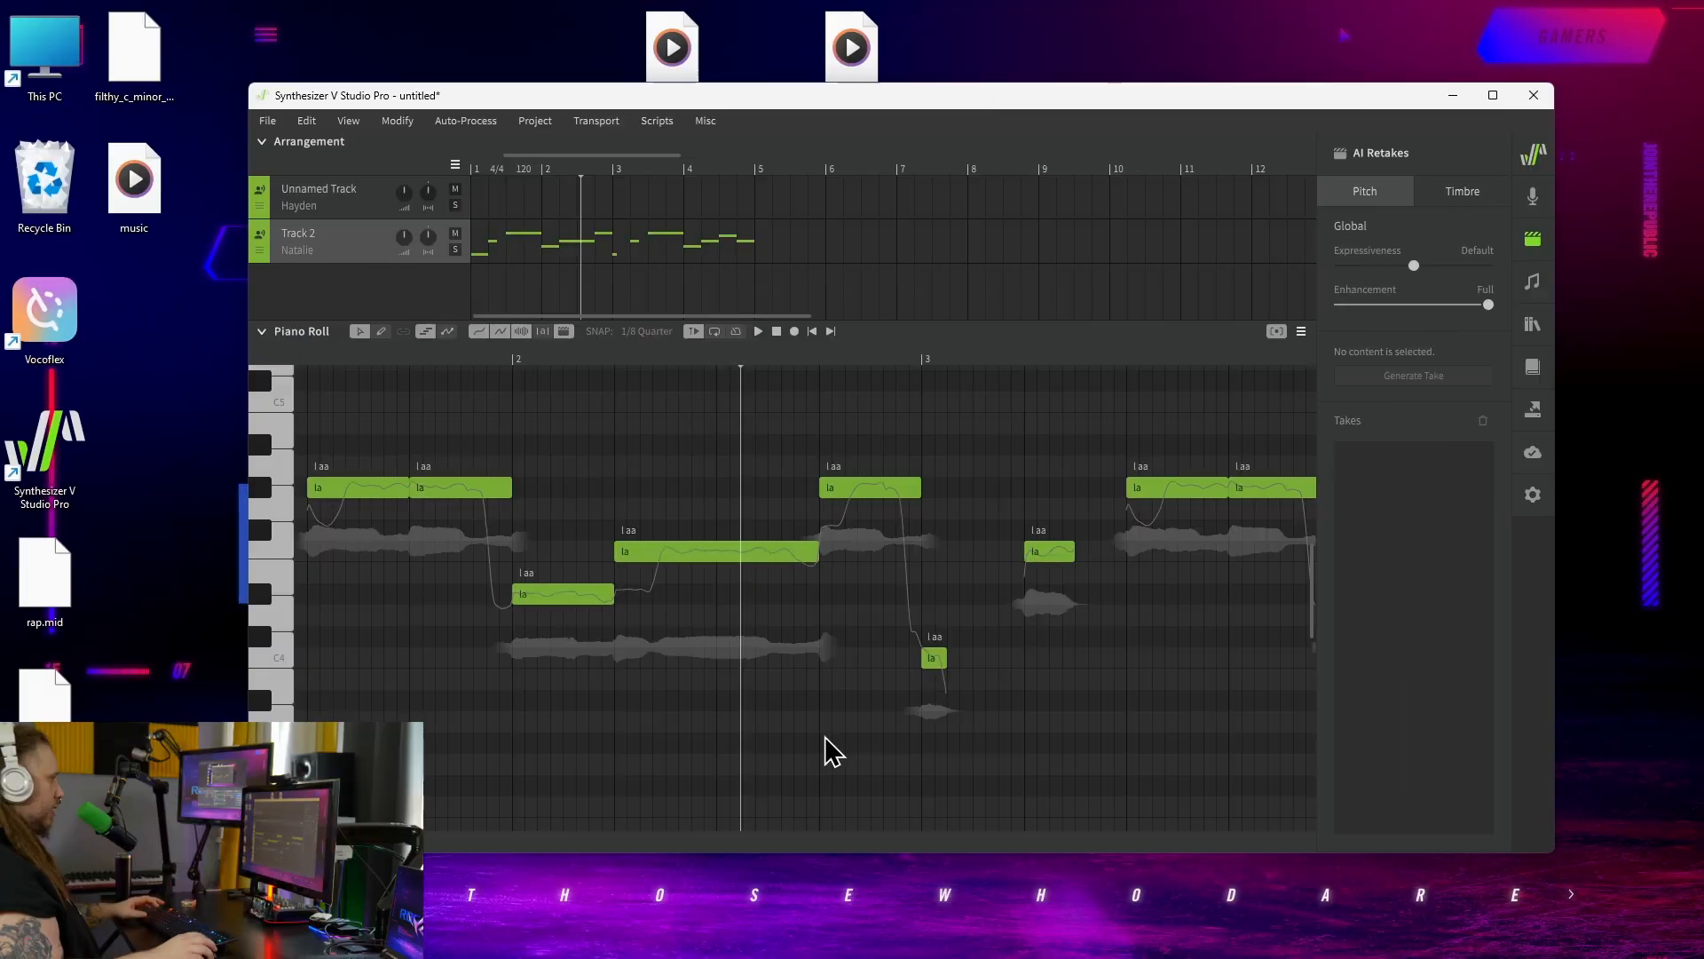
# In Synthesizer V Studio, delete all of Track 2's notes and import the filthy C minor MIDI file from the desktop as a new track.
pyautogui.hotkey('ctrl', 'a')
pyautogui.press('Delete')
pyautogui.moveTo(133, 67); pyautogui.dragTo(613, 546)
pyautogui.click(779, 531)
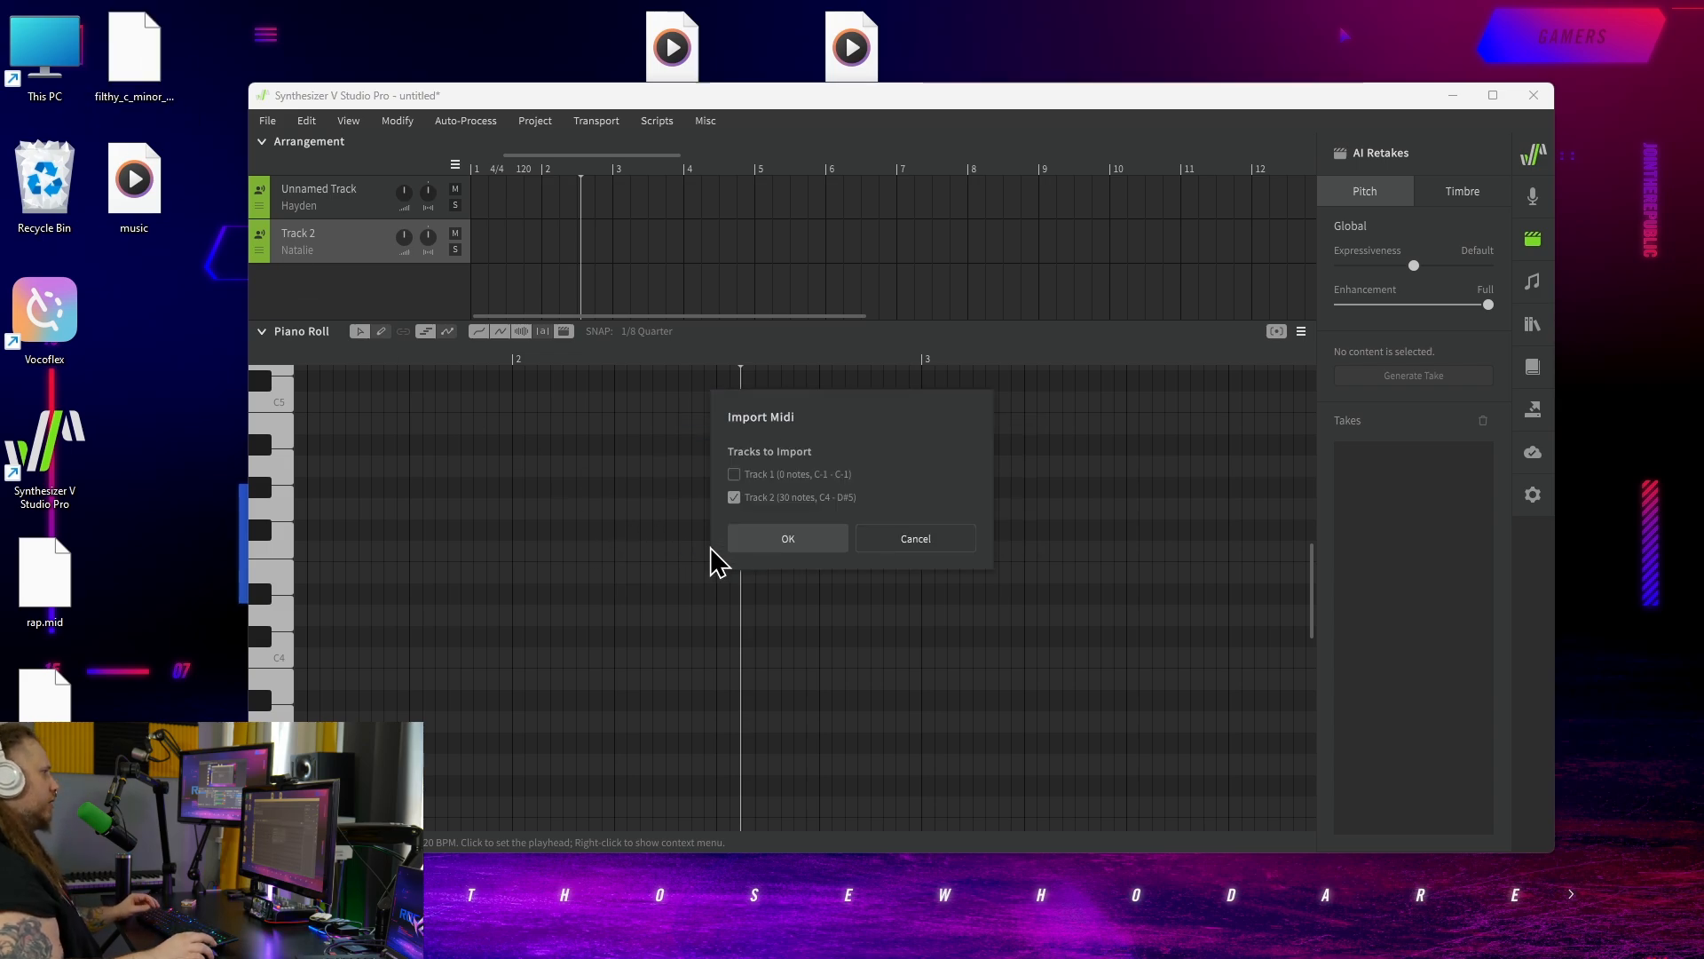
pyautogui.click(785, 541)
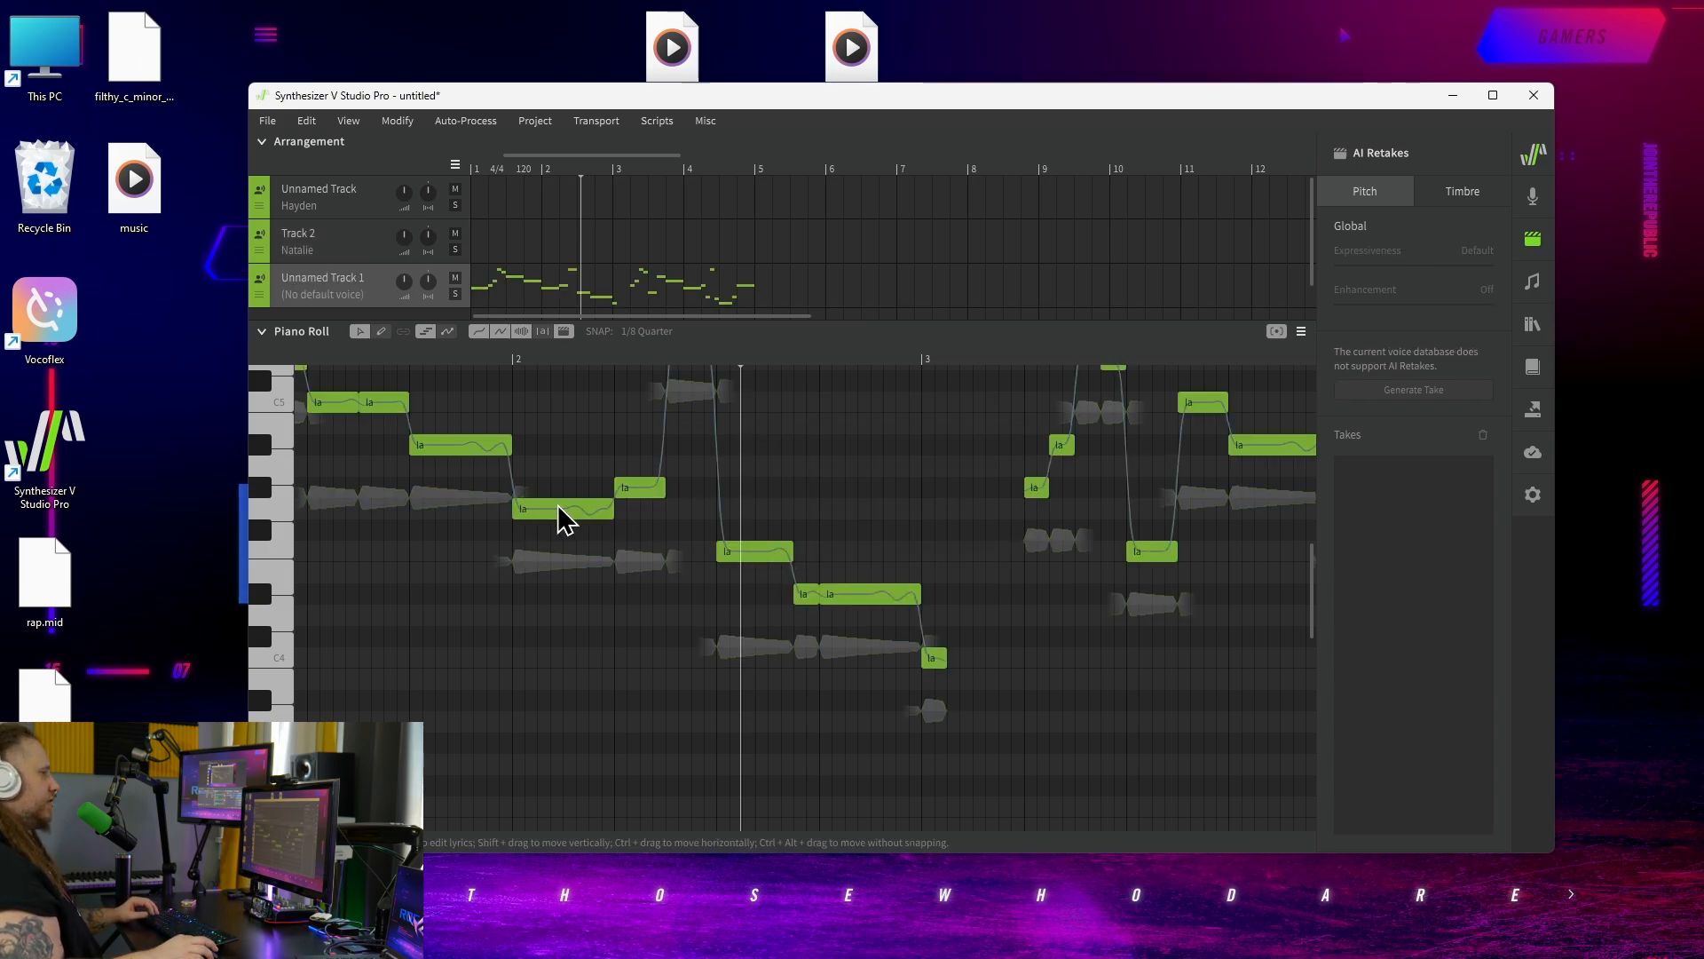
# Assign the Natalie voice to the newly imported track.
pyautogui.hscroll(-3, 557, 504)
pyautogui.scroll(4, 558, 508)
pyautogui.click(338, 298)
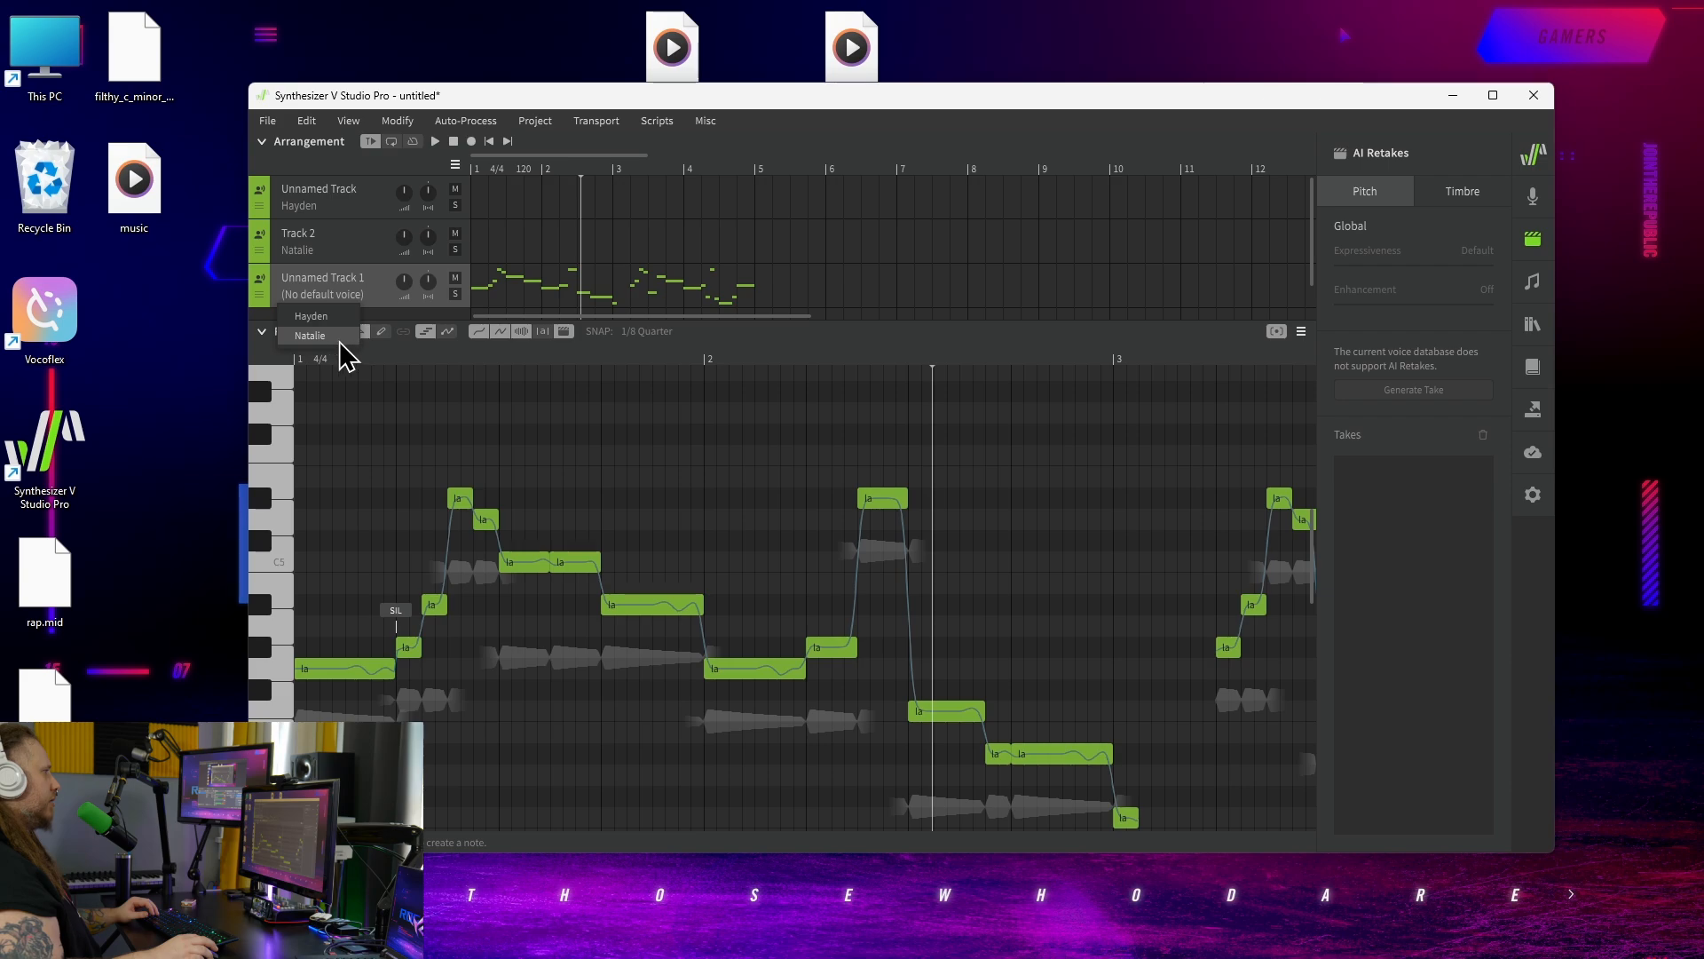
pyautogui.click(315, 336)
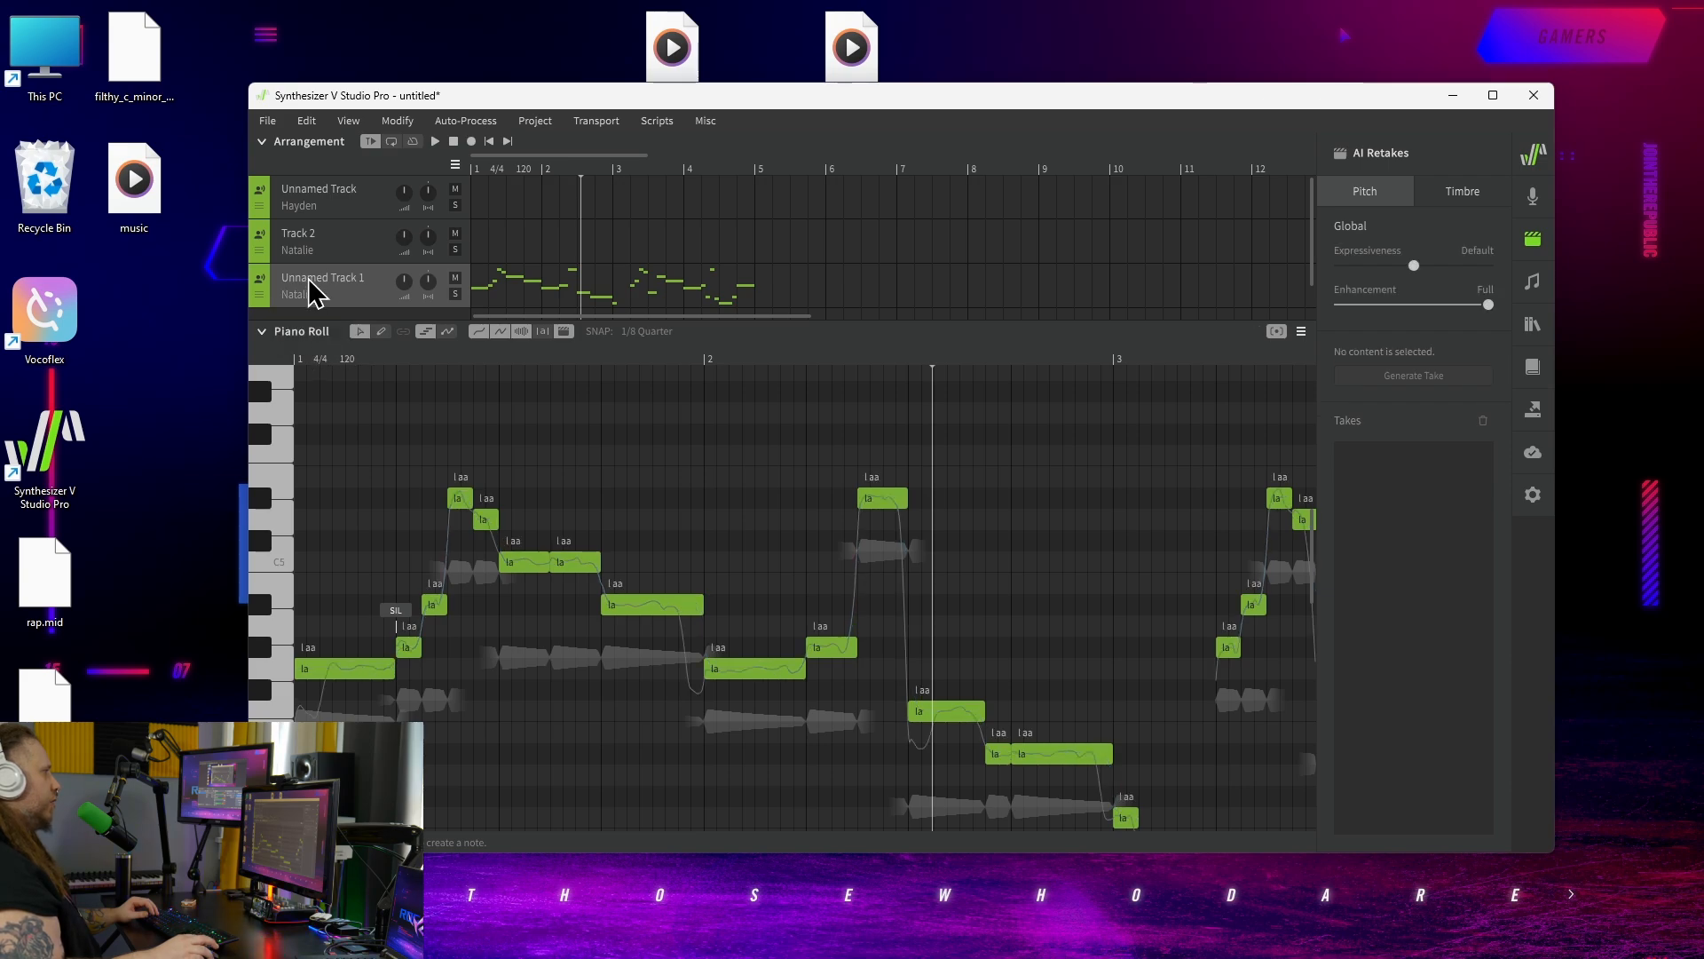
# Mute Track 2 and play the imported melody.
pyautogui.click(456, 233)
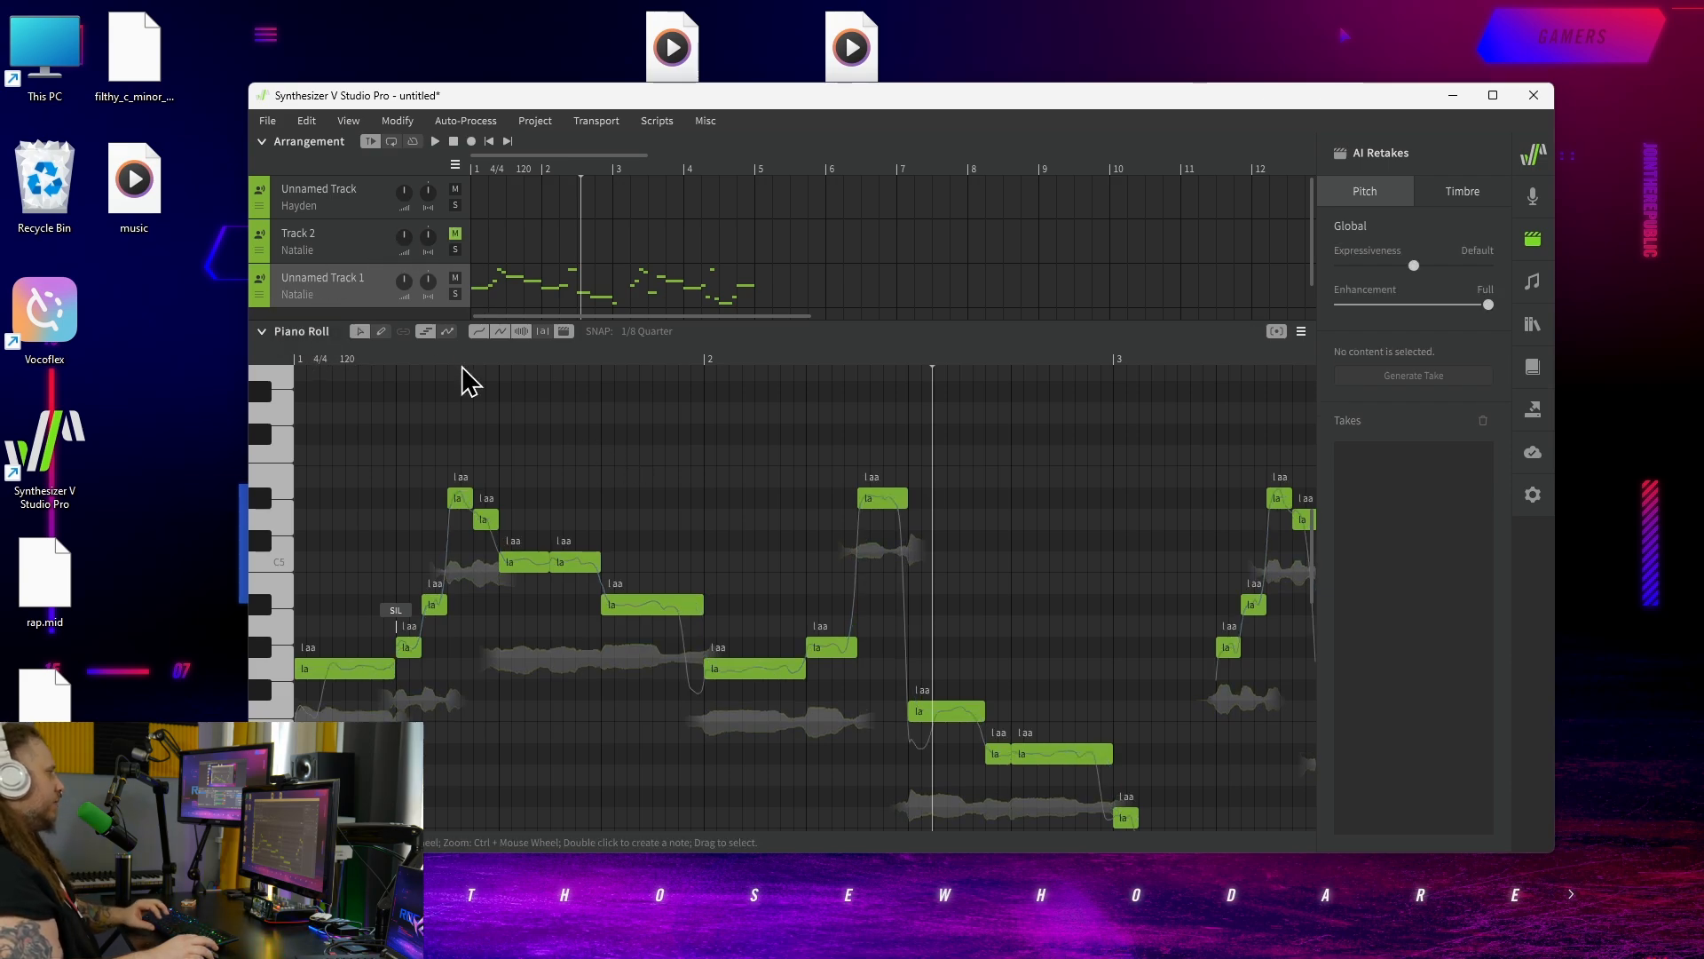
pyautogui.press('space')
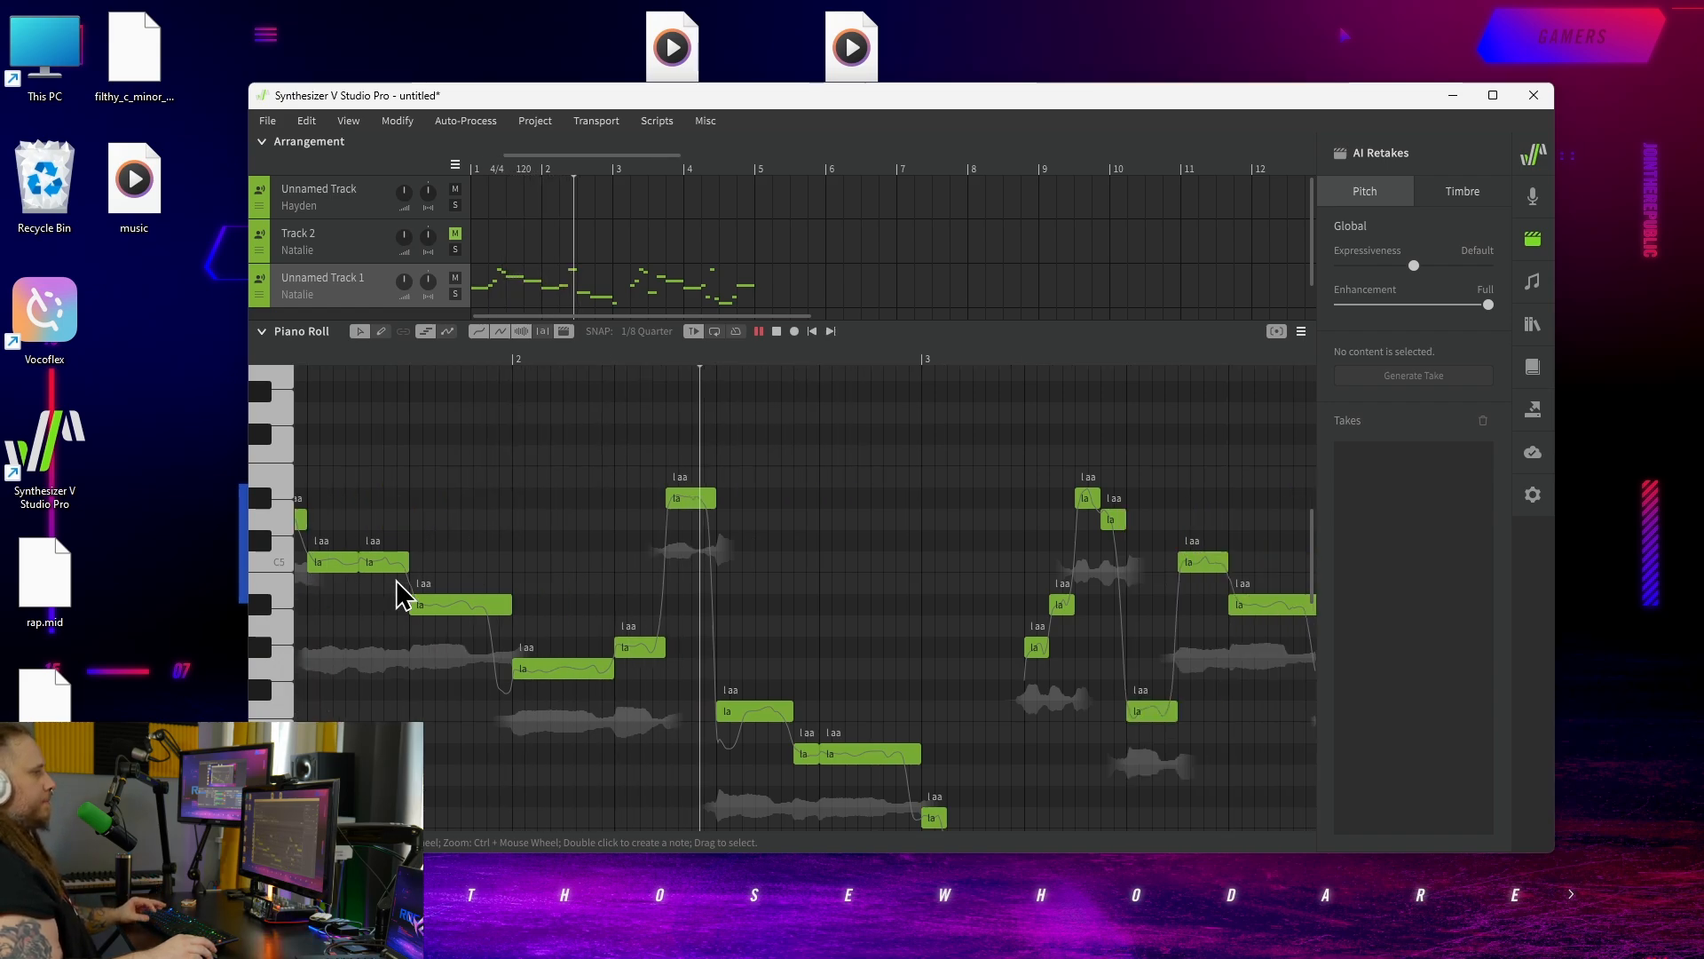
pyautogui.press('space')
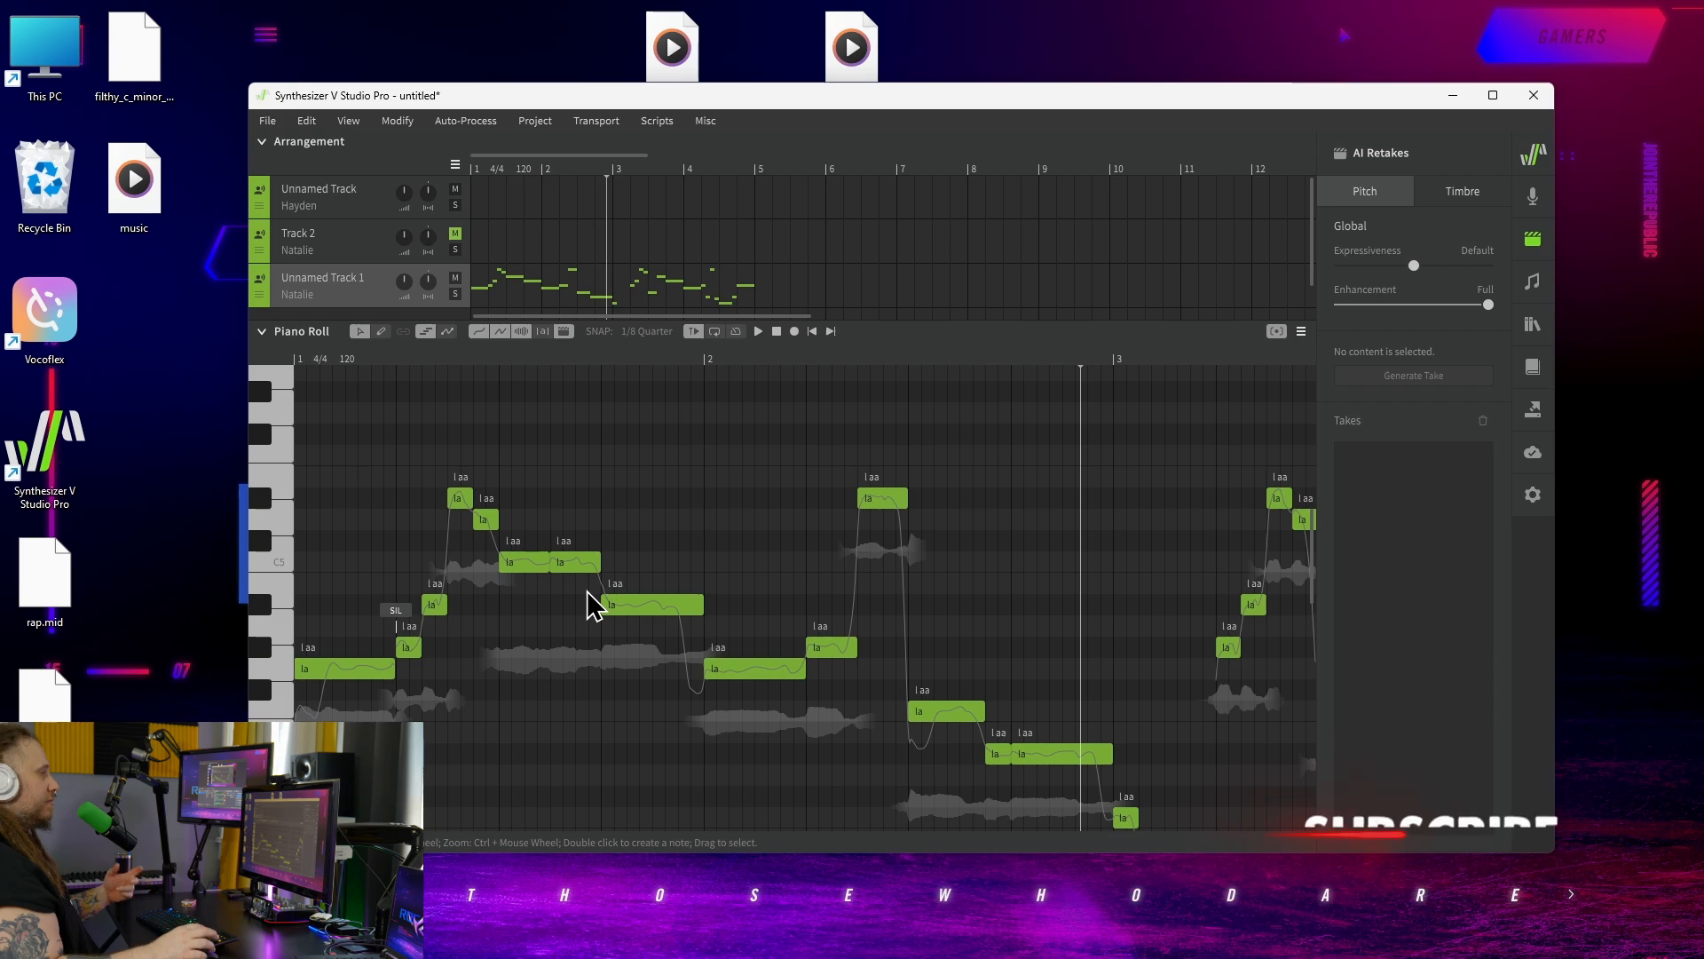
# Enter the lyrics "I love to be with you" on the first six notes and play them from the start.
pyautogui.click(327, 672)
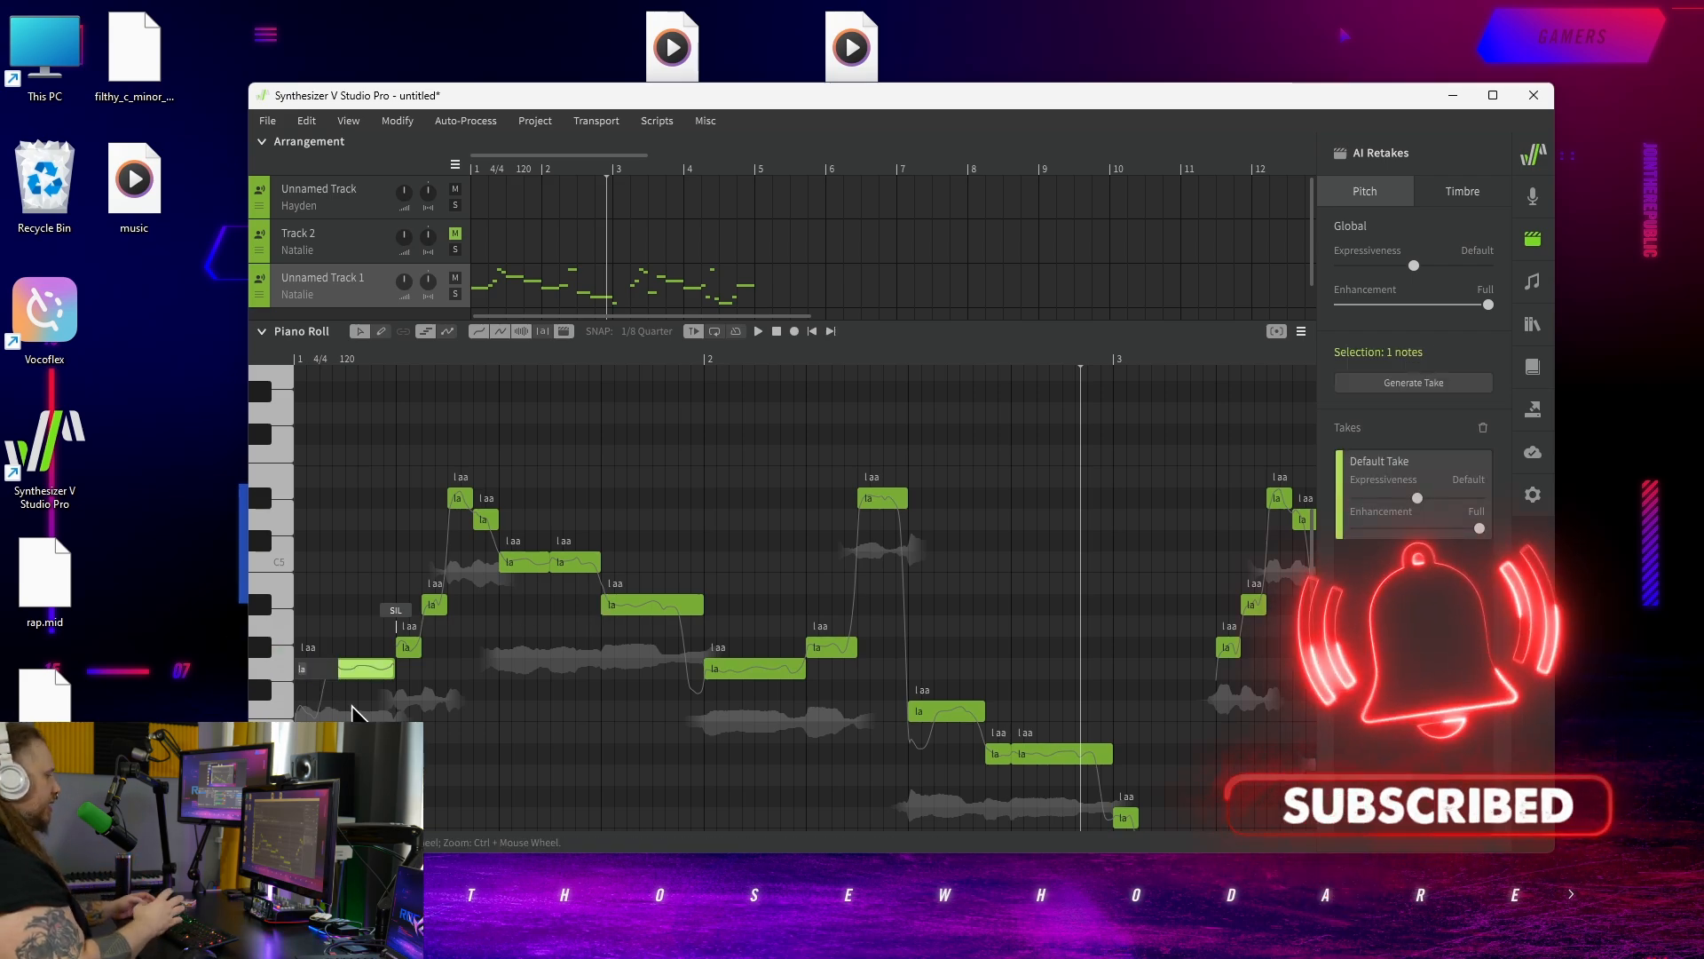
pyautogui.write('I')
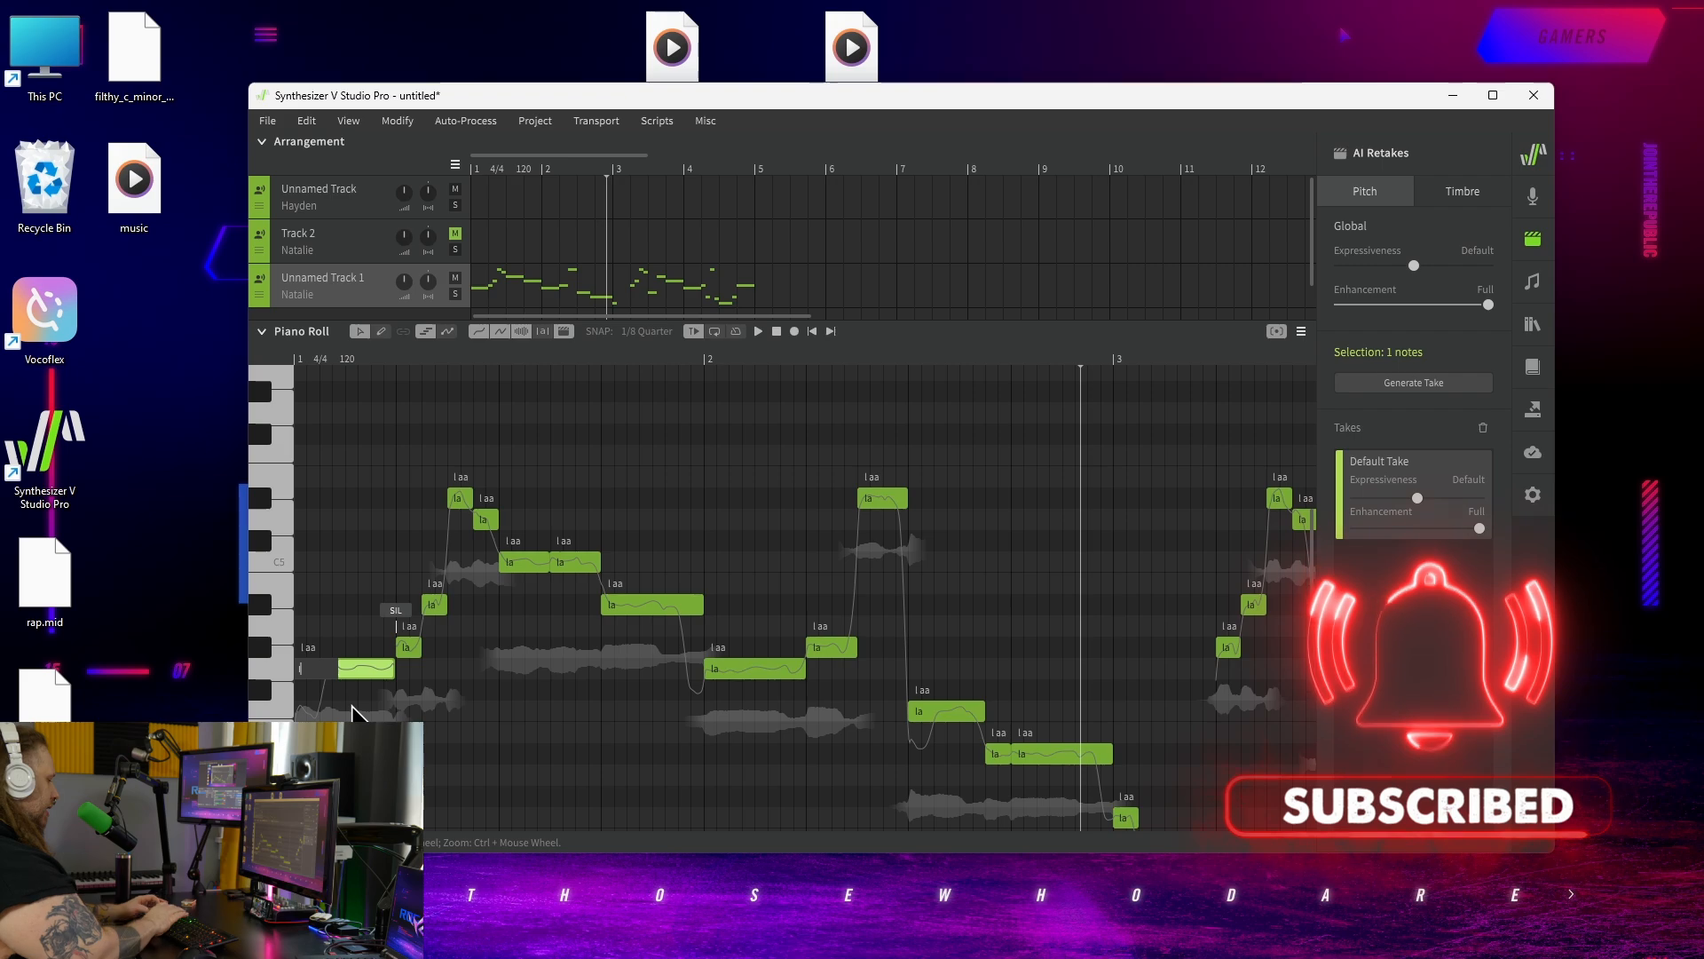
pyautogui.press('Tab')
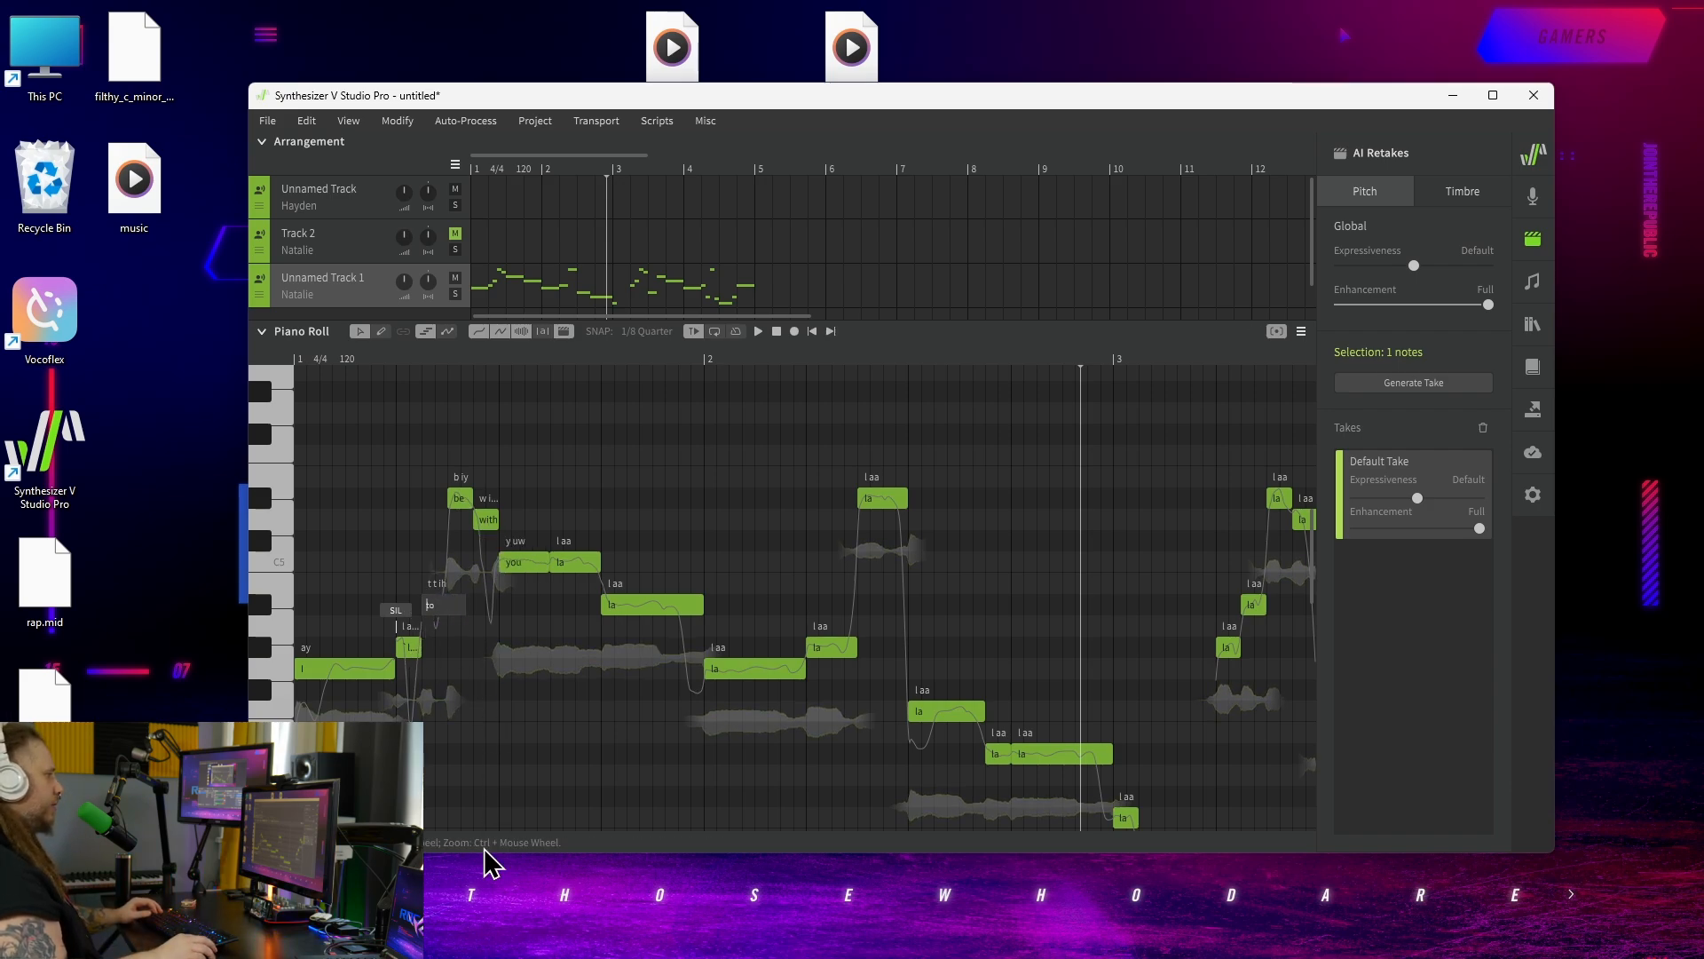
pyautogui.click(513, 806)
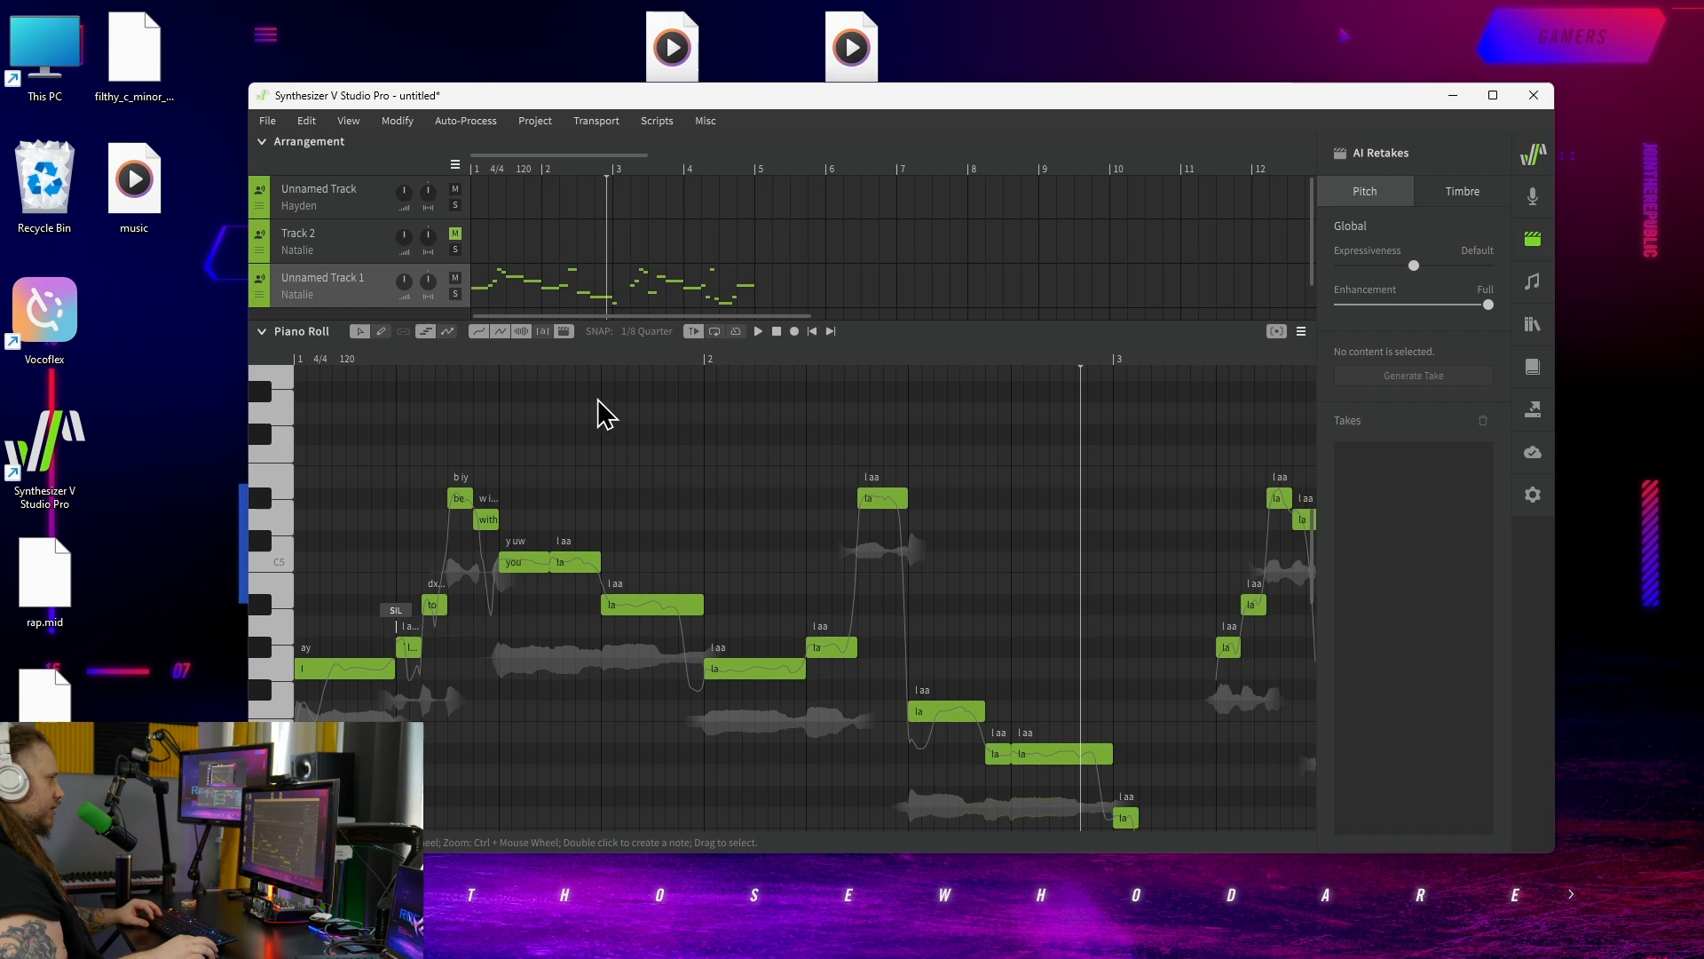
pyautogui.moveTo(372, 360); pyautogui.dragTo(287, 362)
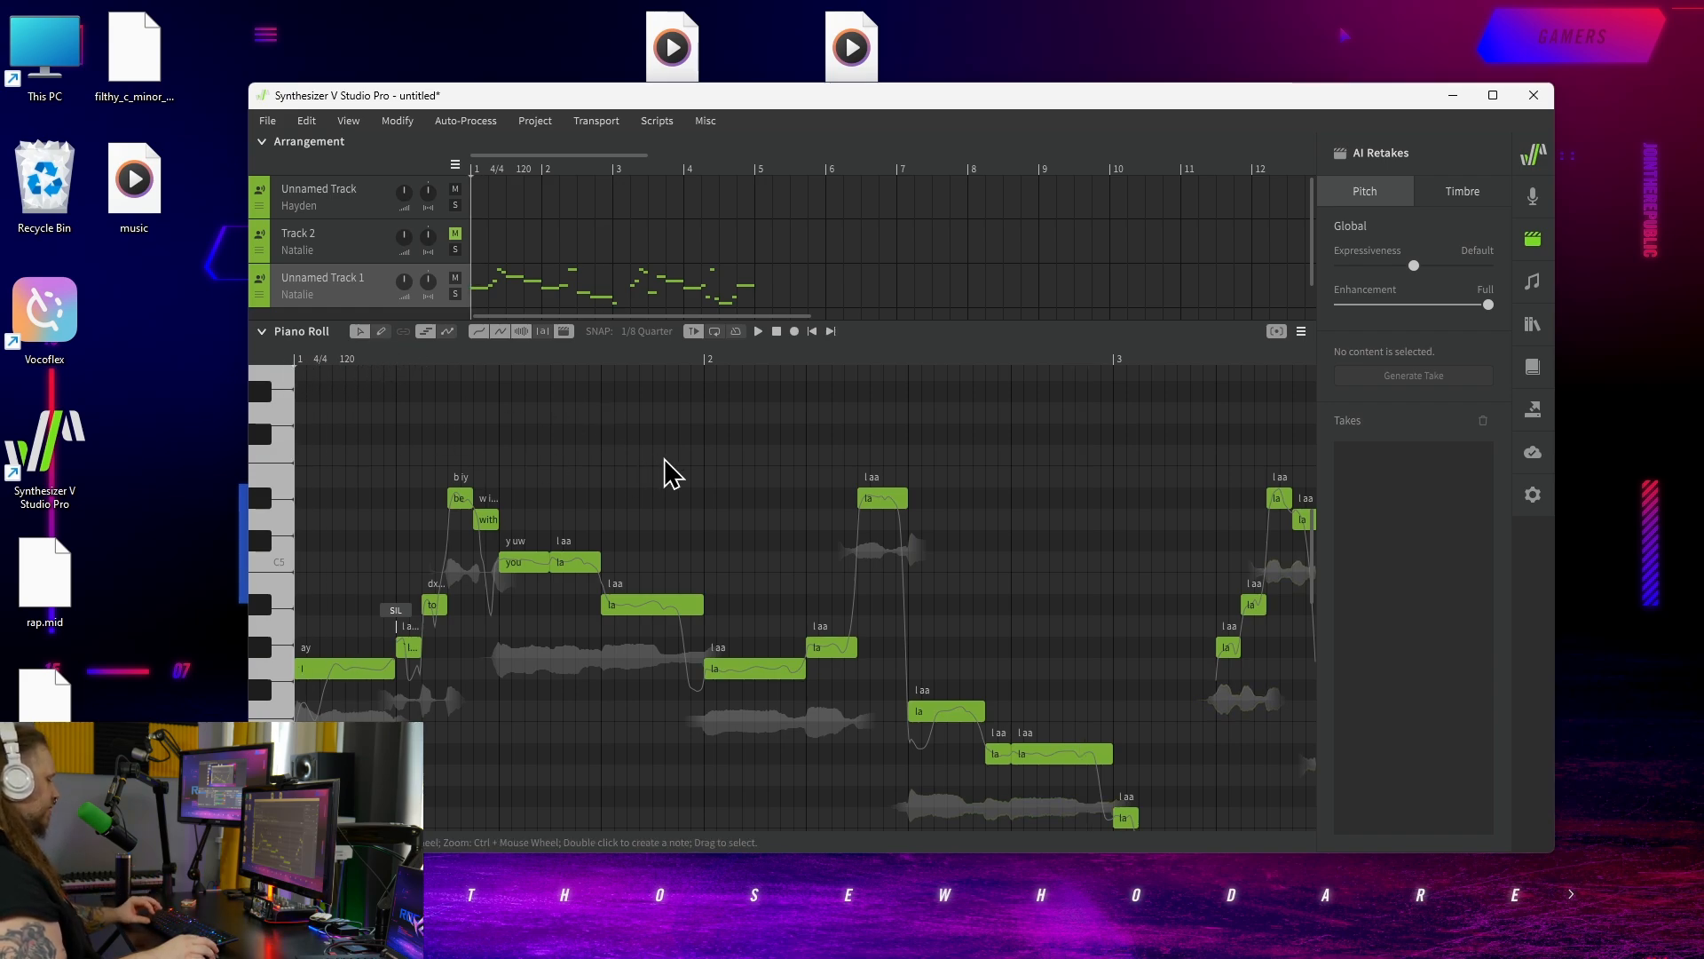
pyautogui.press('space')
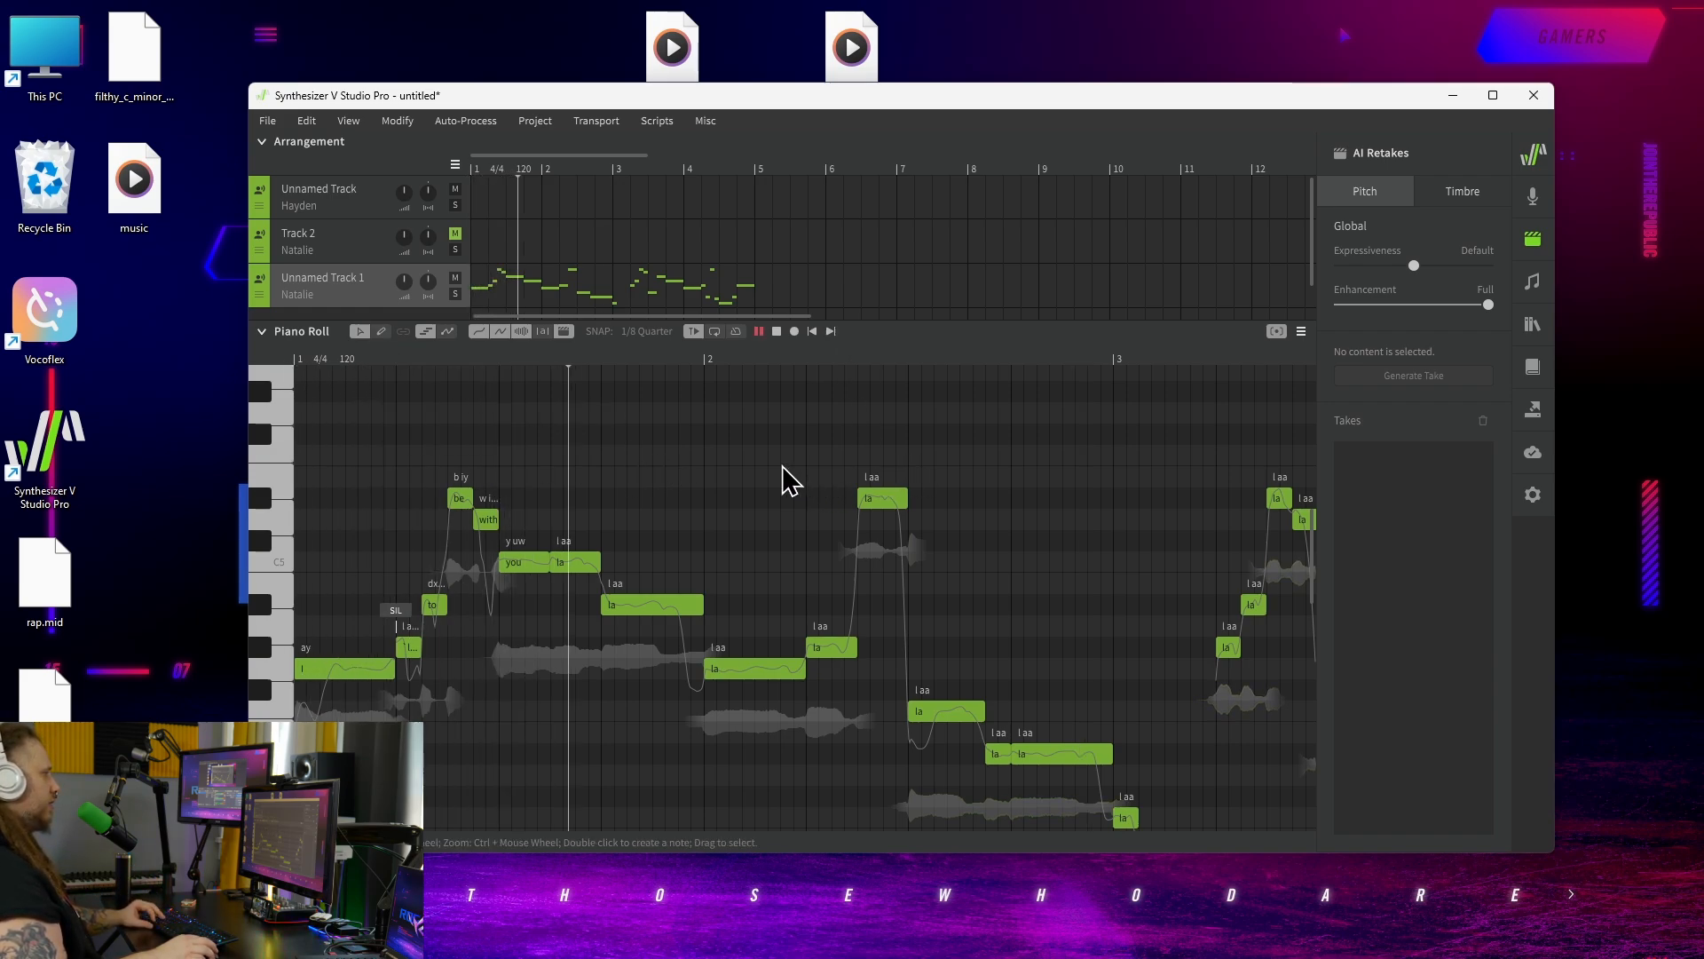
# Lengthen the "love", "to", "be" and "with" notes, shift the following notes later to fit, and play the phrase from the start.
pyautogui.click(416, 649)
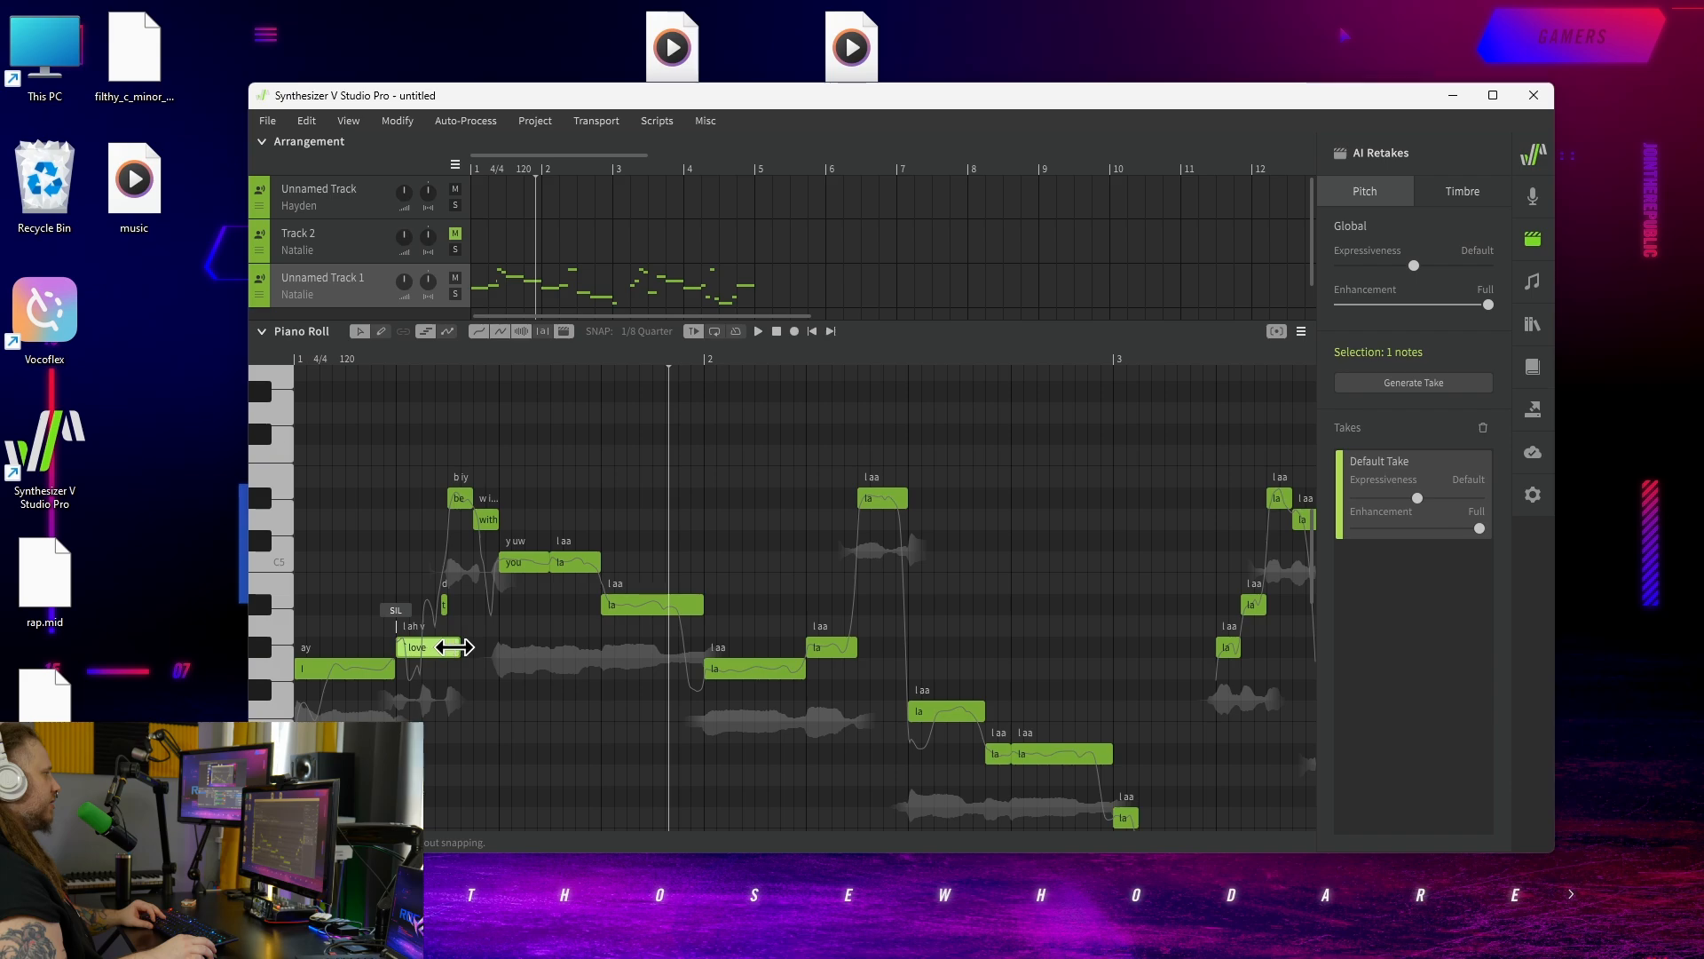
pyautogui.moveTo(448, 648); pyautogui.dragTo(460, 648)
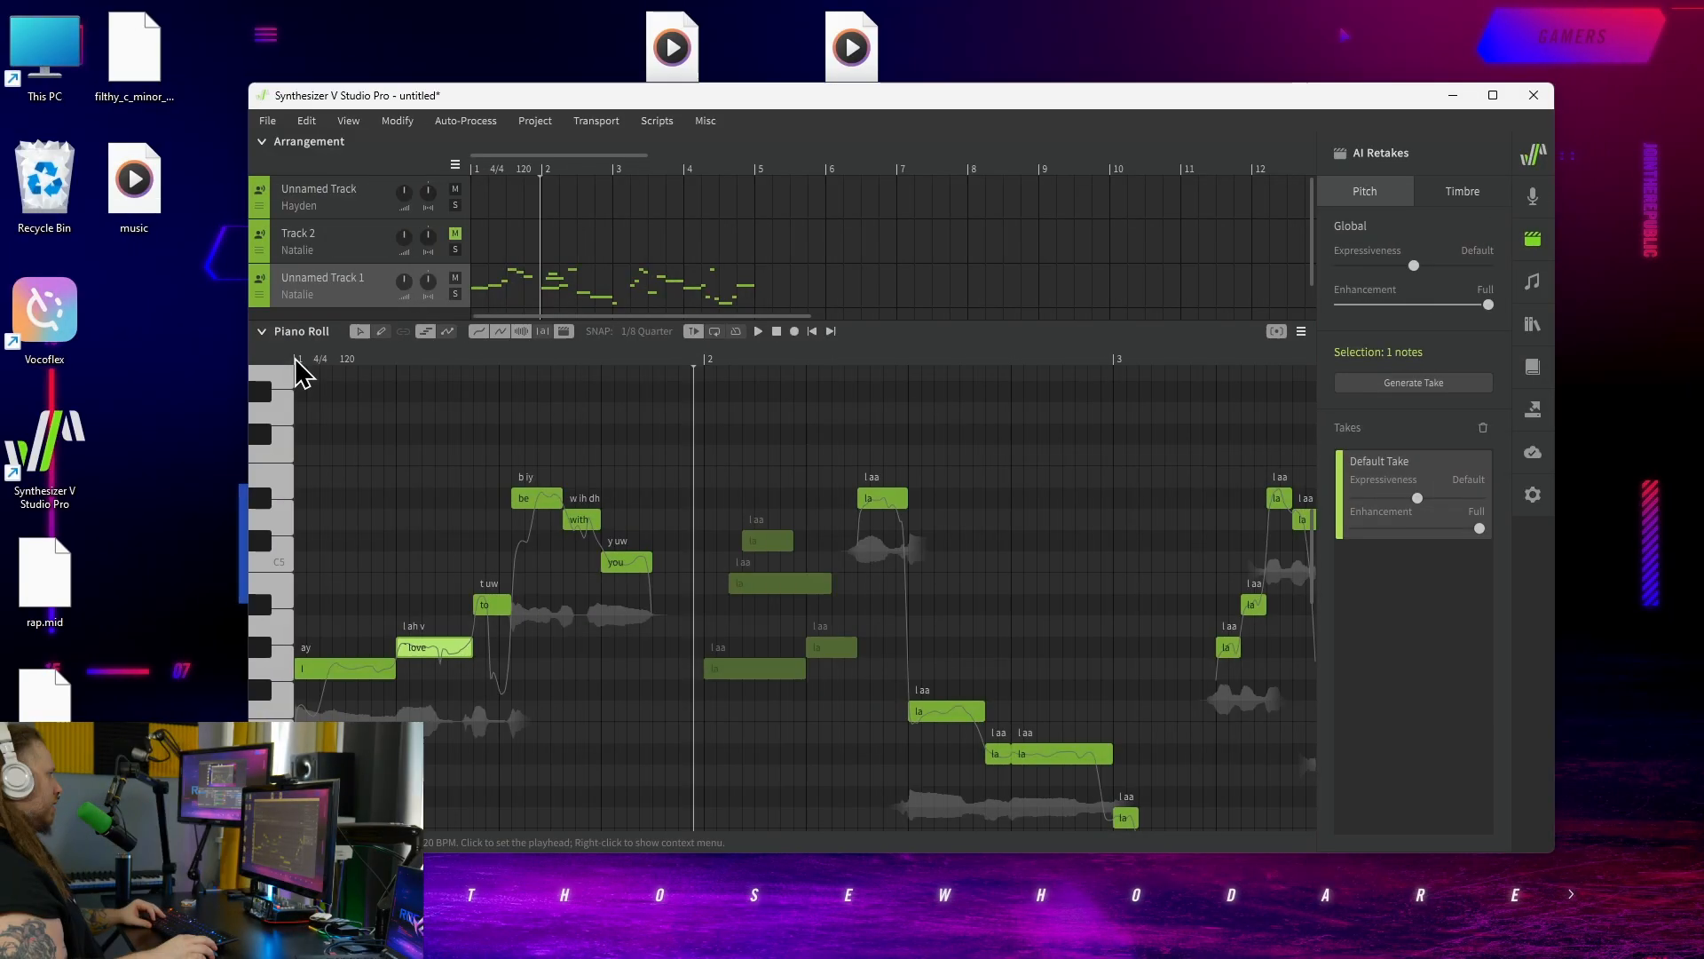
pyautogui.click(296, 359)
pyautogui.moveTo(307, 363); pyautogui.dragTo(273, 362)
pyautogui.press('space')
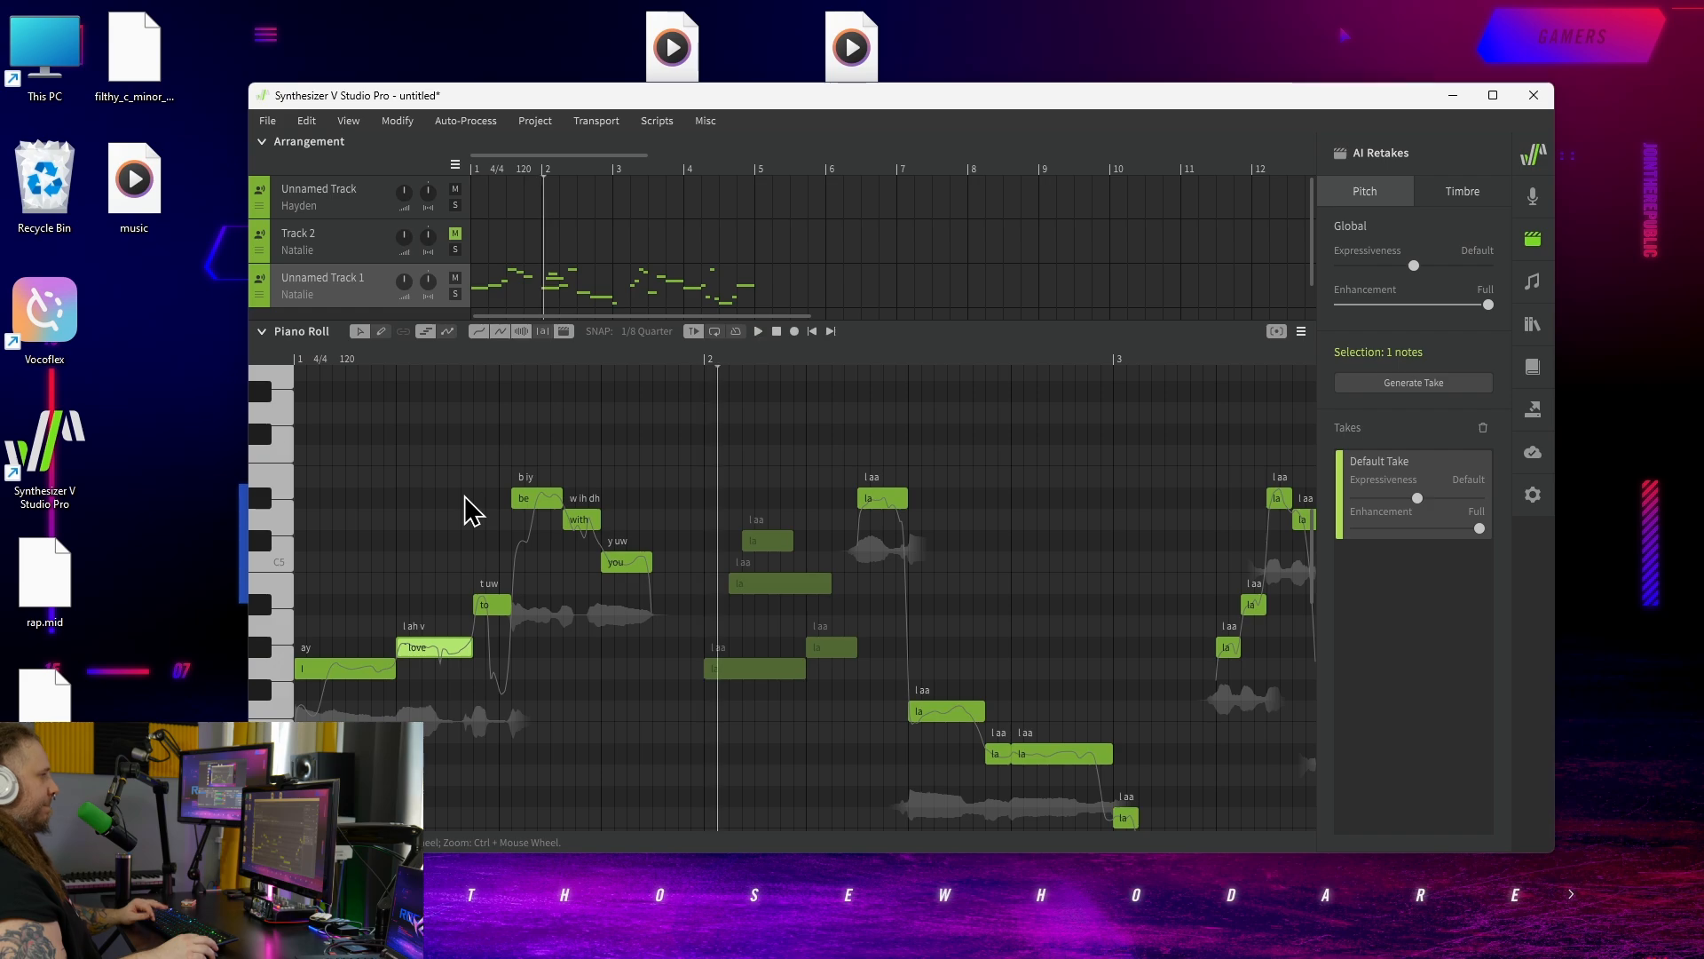
pyautogui.press('space')
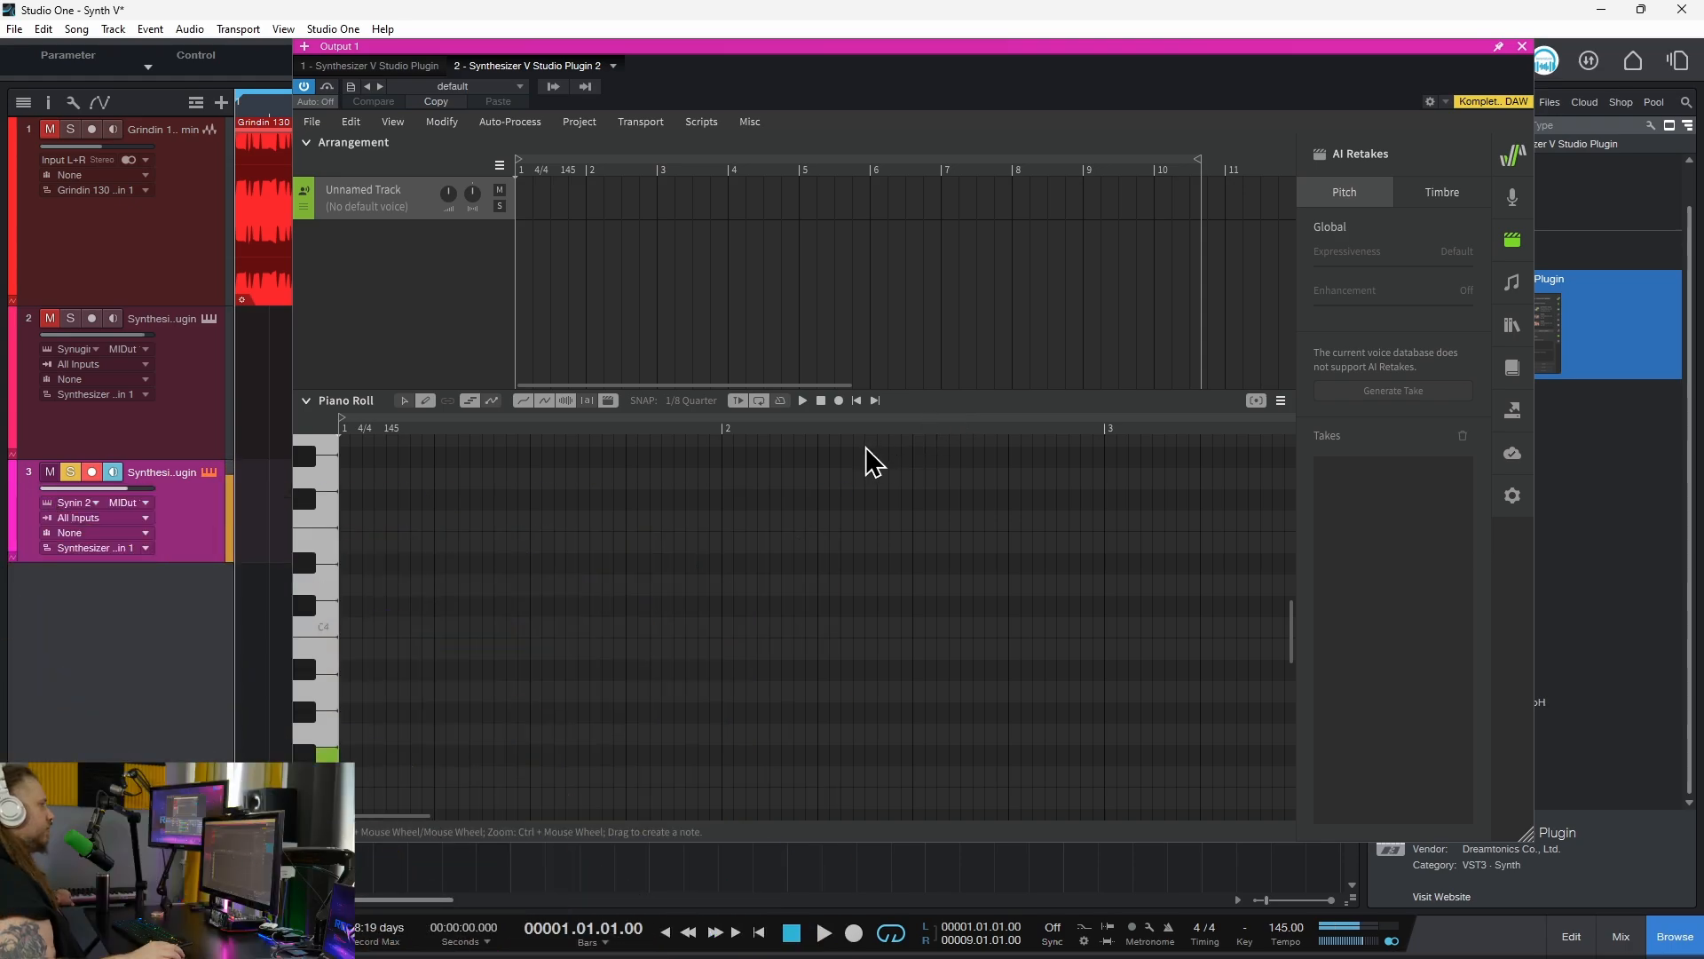
# Switch to Studio One, record a melody into the second Synthesizer V plugin's track and accept the quantize options for the recorded notes.
pyautogui.click(819, 400)
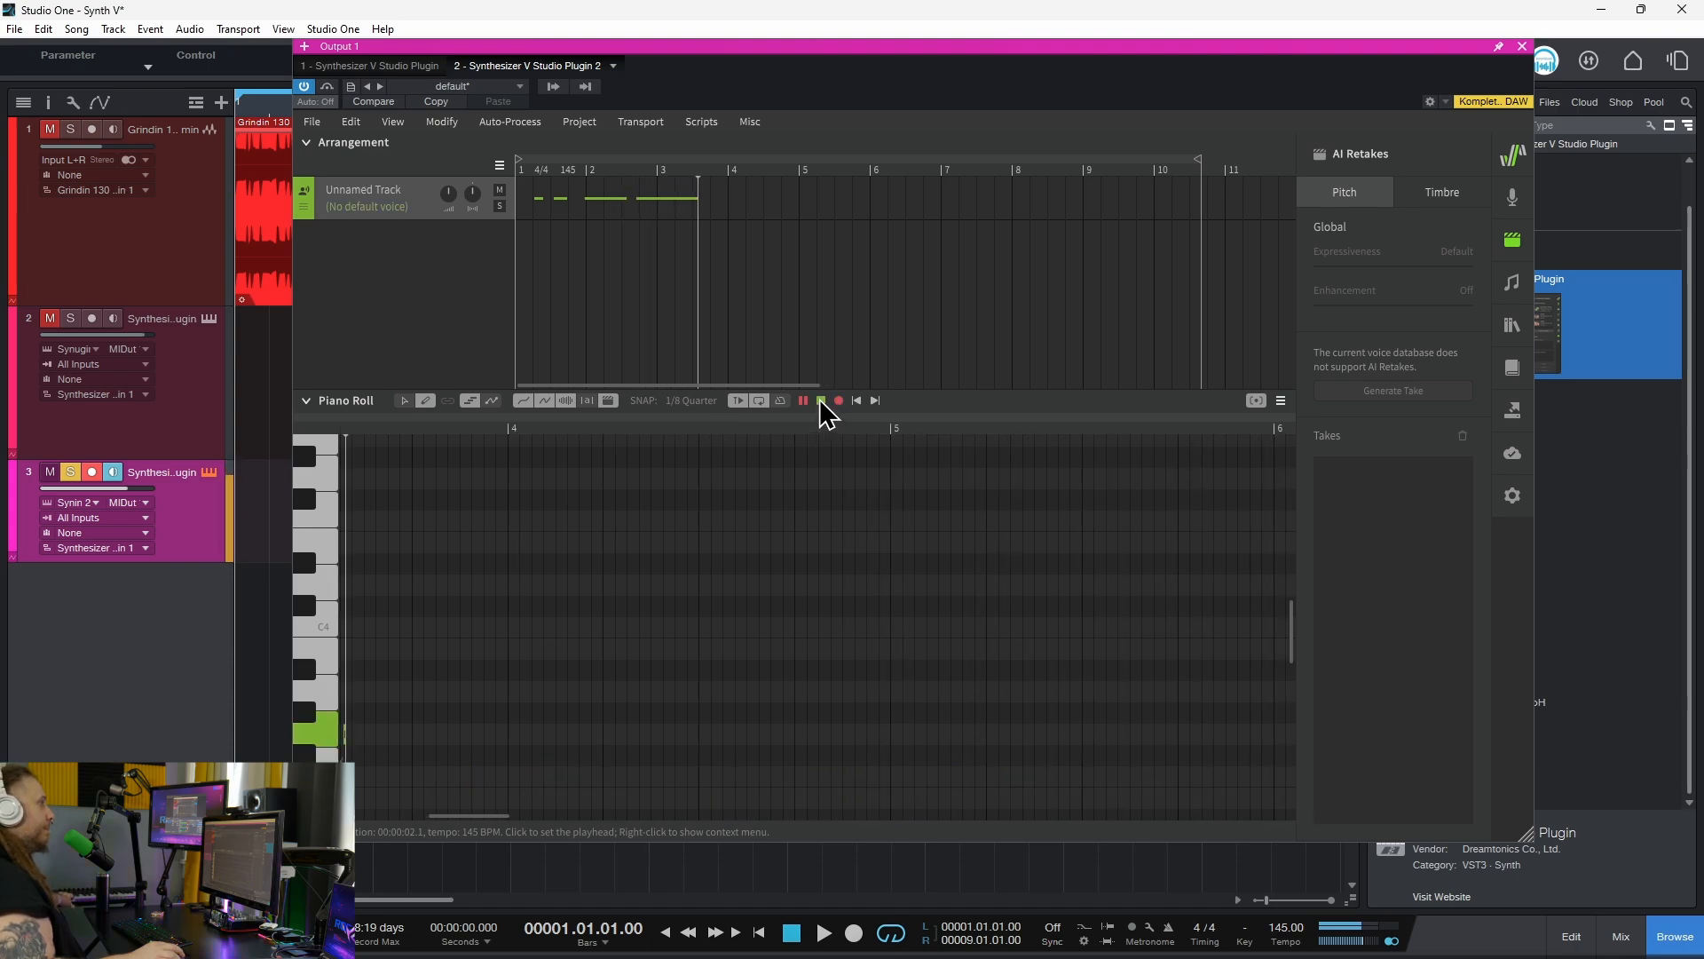
pyautogui.click(820, 399)
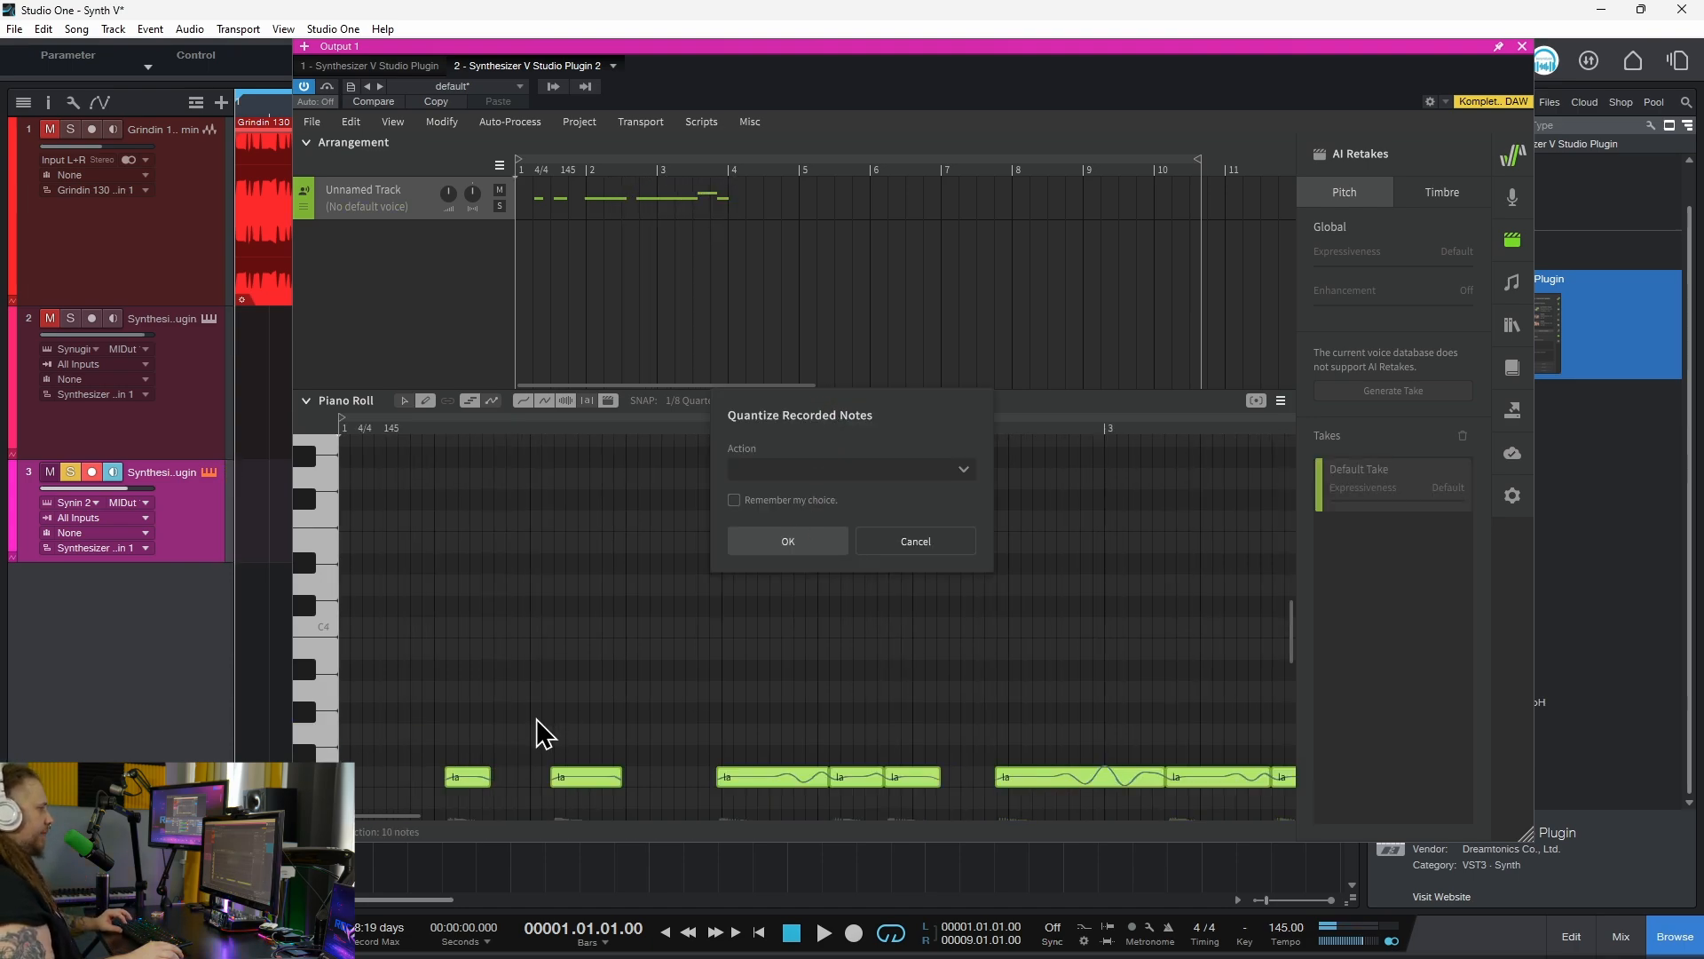
pyautogui.click(793, 545)
pyautogui.scroll(-3, 497, 679)
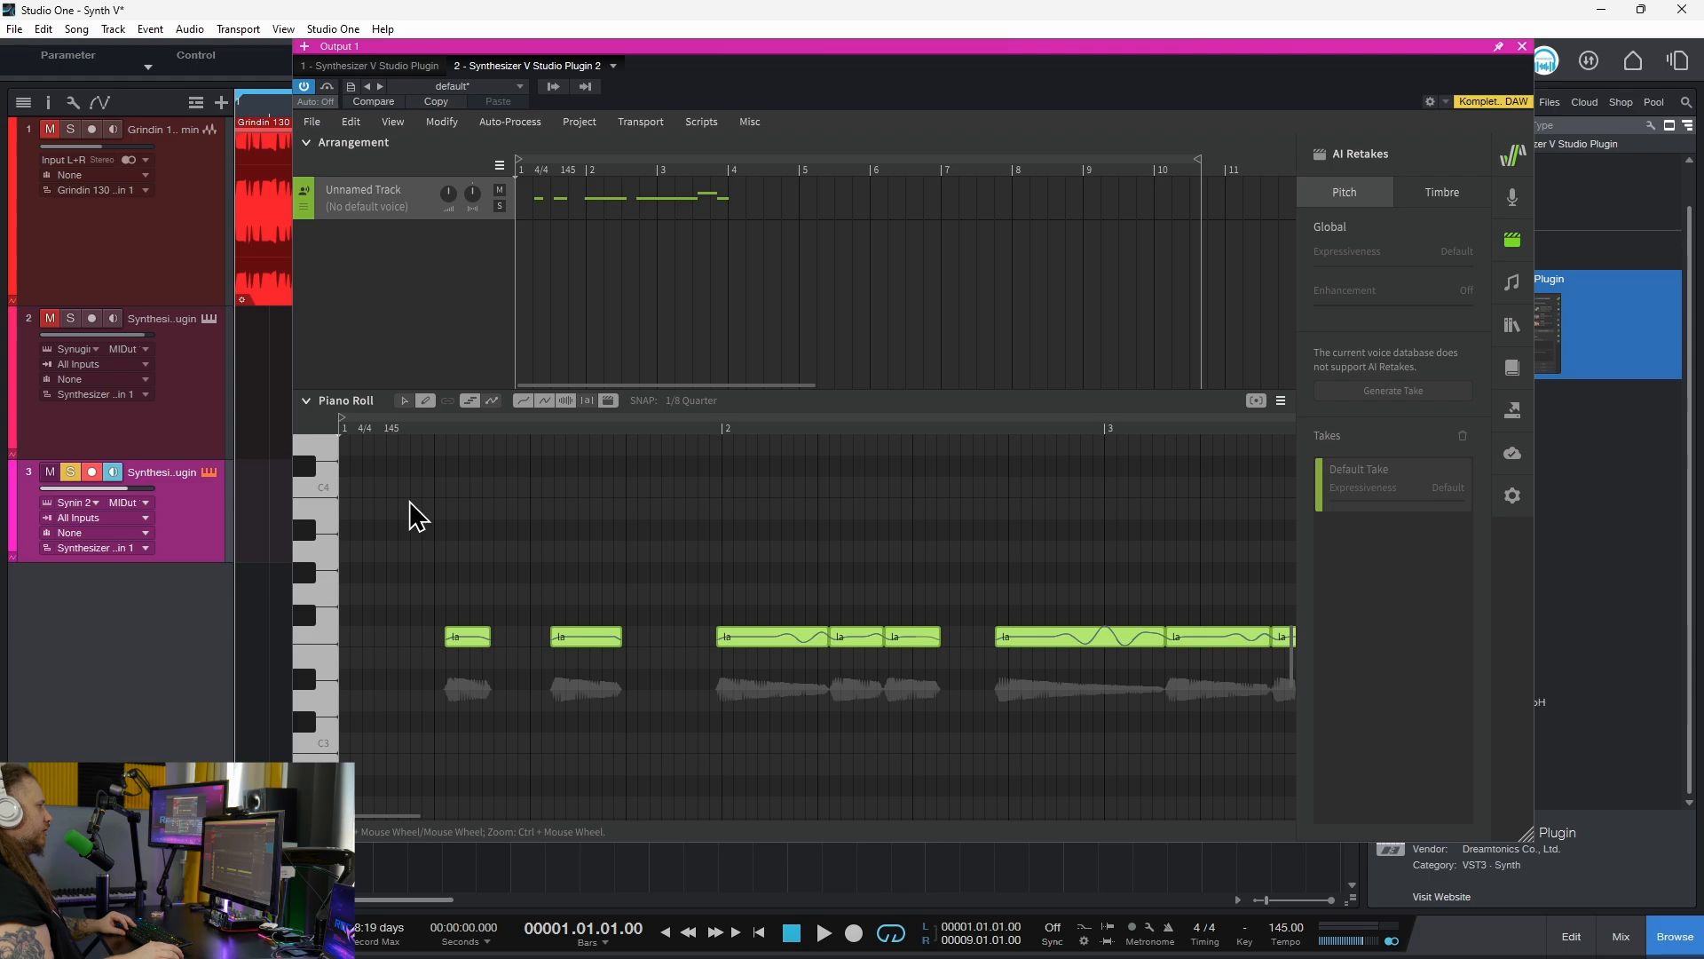
# Assign the Natalie voice to the recorded track and play the notes near the beginning.
pyautogui.click(424, 435)
pyautogui.click(364, 206)
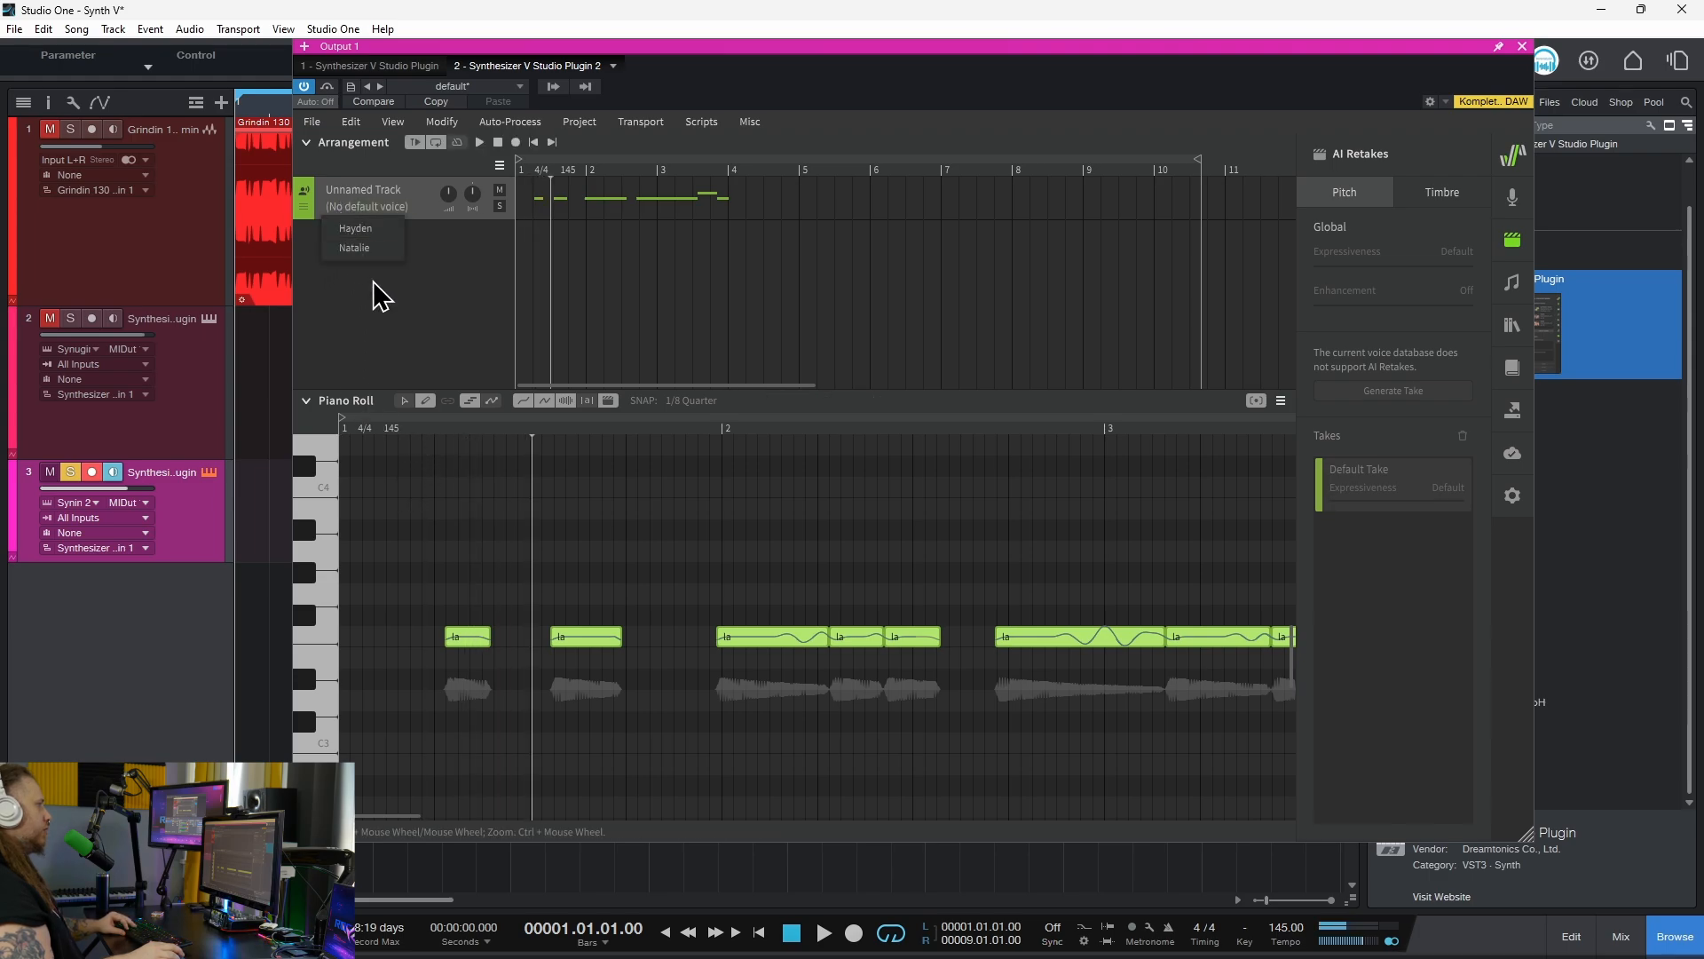
pyautogui.click(354, 248)
pyautogui.click(413, 431)
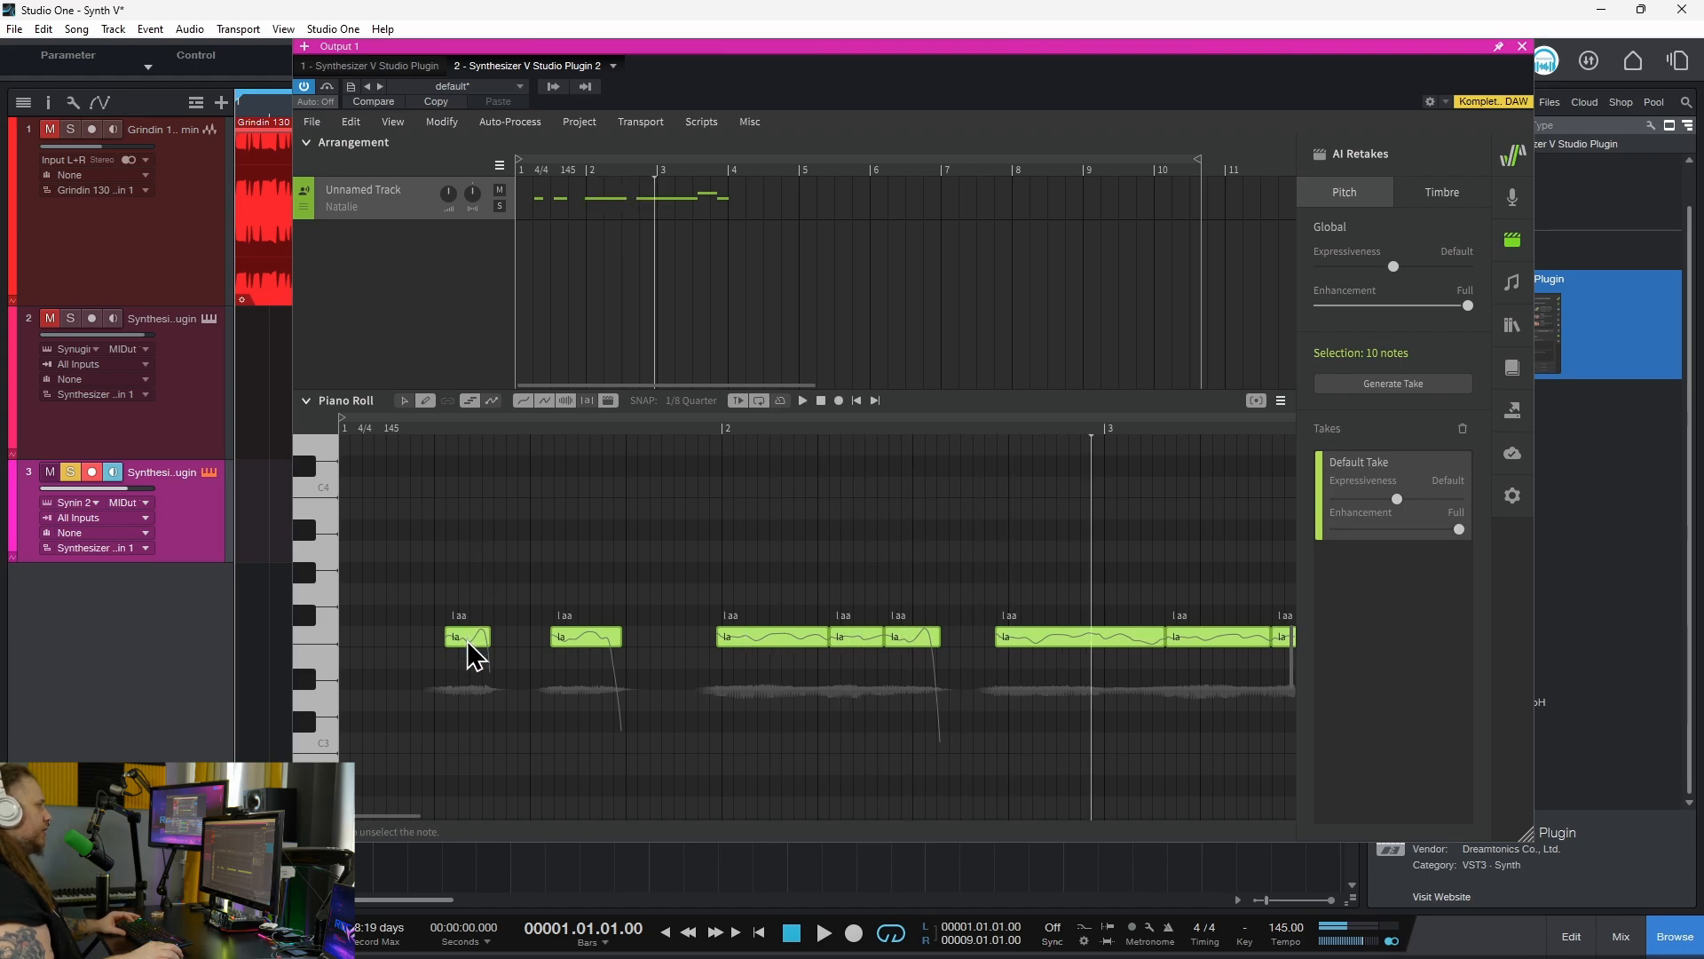
# Clear every note from the second Synthesizer V plugin's piano roll.
pyautogui.doubleClick(466, 637)
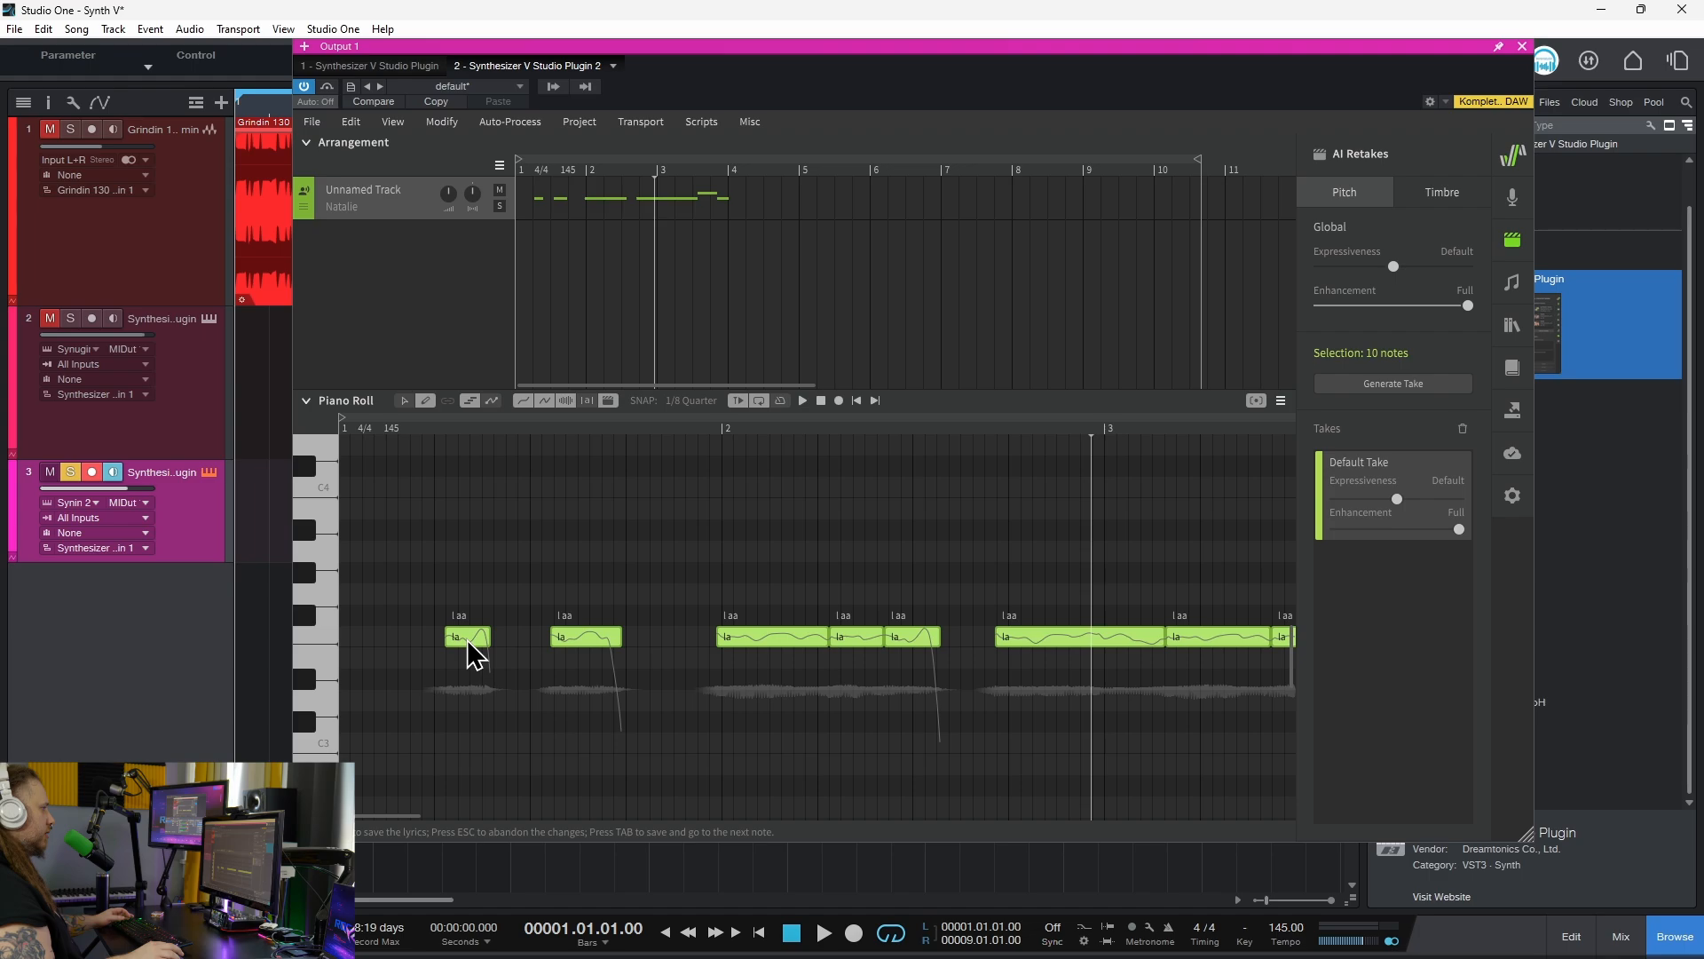
pyautogui.click(607, 549)
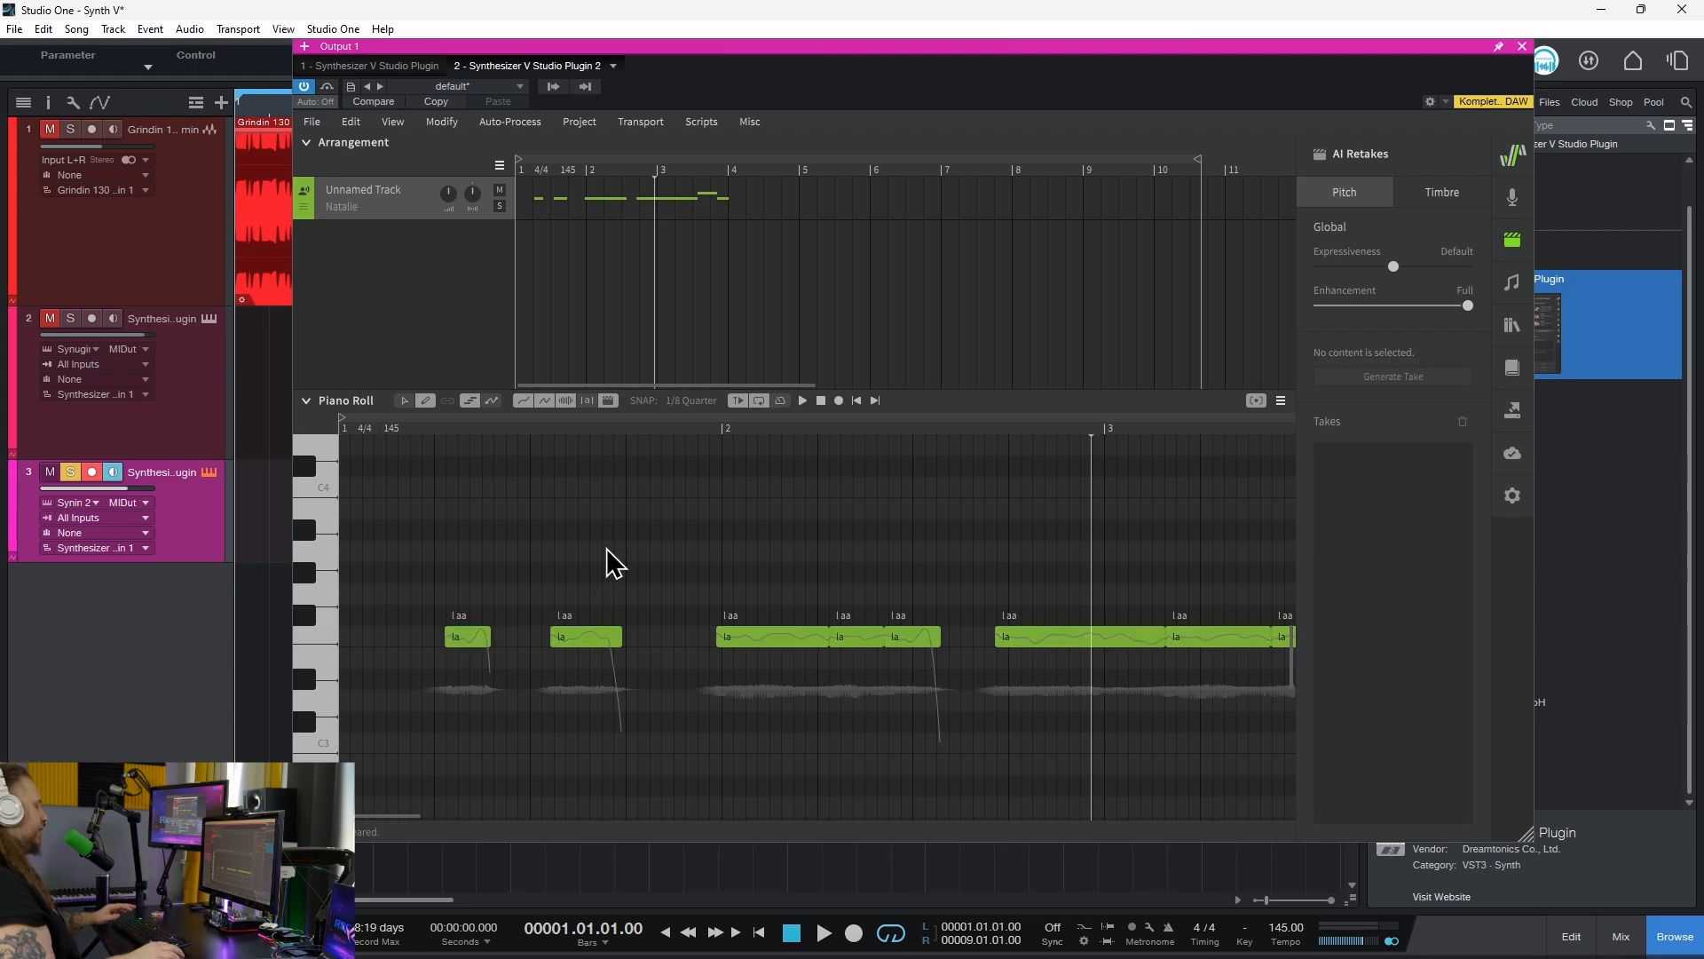
pyautogui.moveTo(440, 576)
pyautogui.mouseDown()
pyautogui.moveTo(468, 810)
pyautogui.moveTo(571, 753)
pyautogui.moveTo(595, 639)
pyautogui.mouseUp()
pyautogui.click(503, 606)
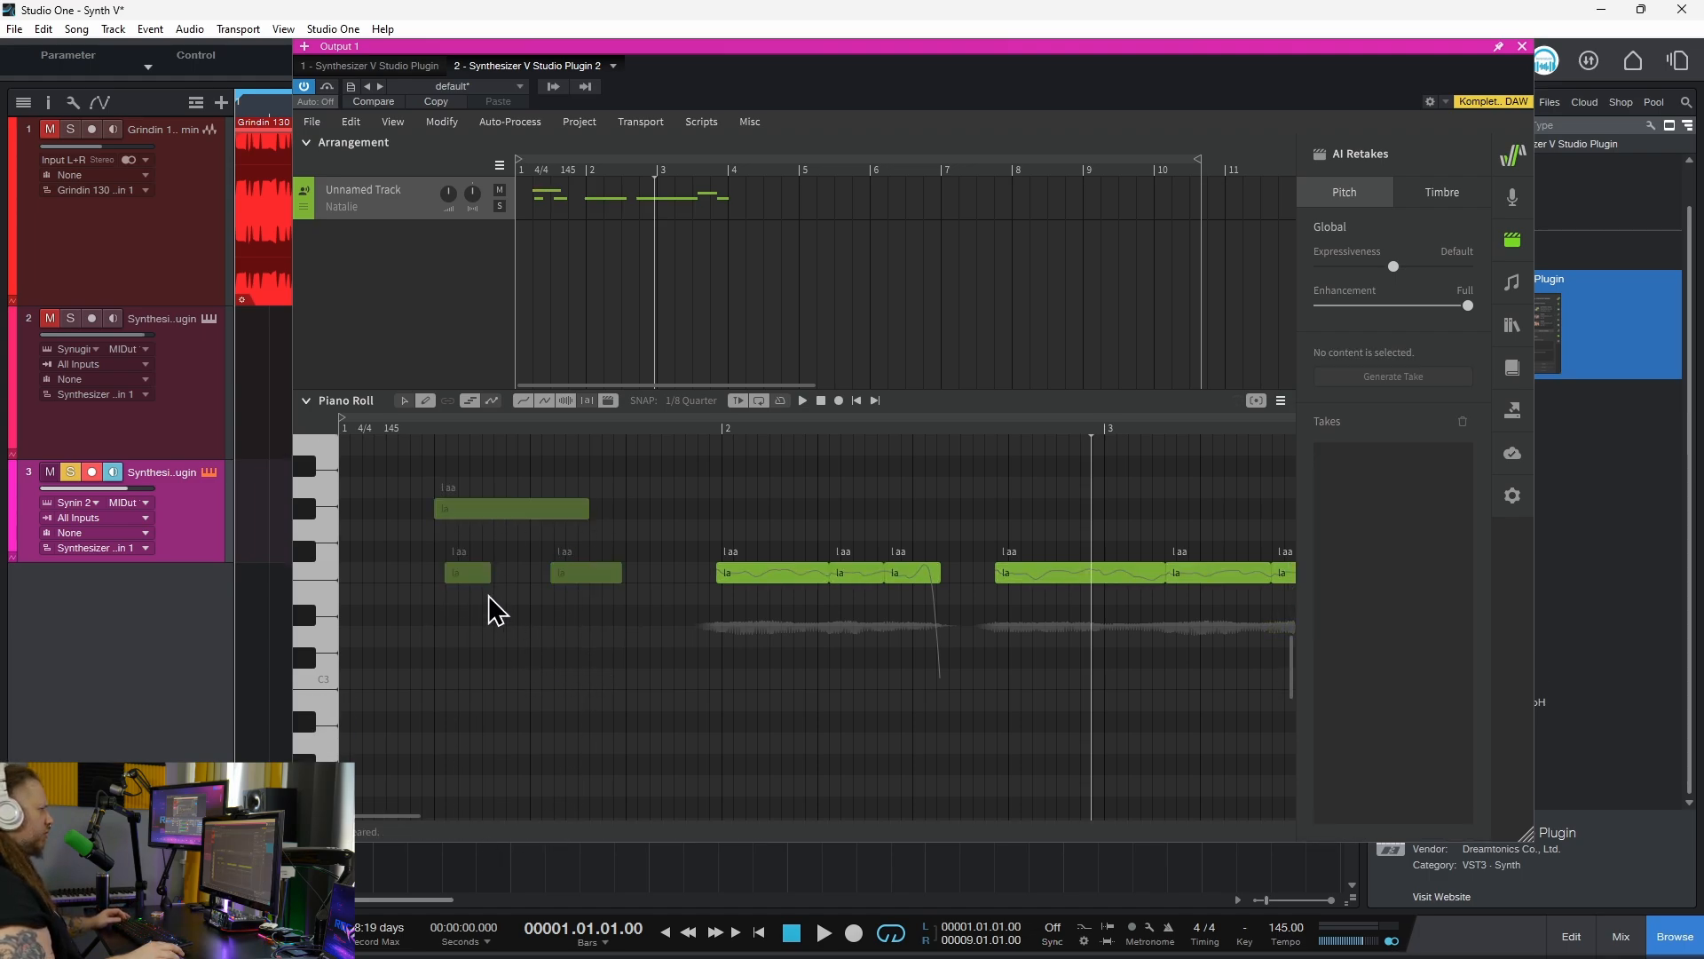
pyautogui.hotkey('ctrl', 'a')
pyautogui.press('Delete')
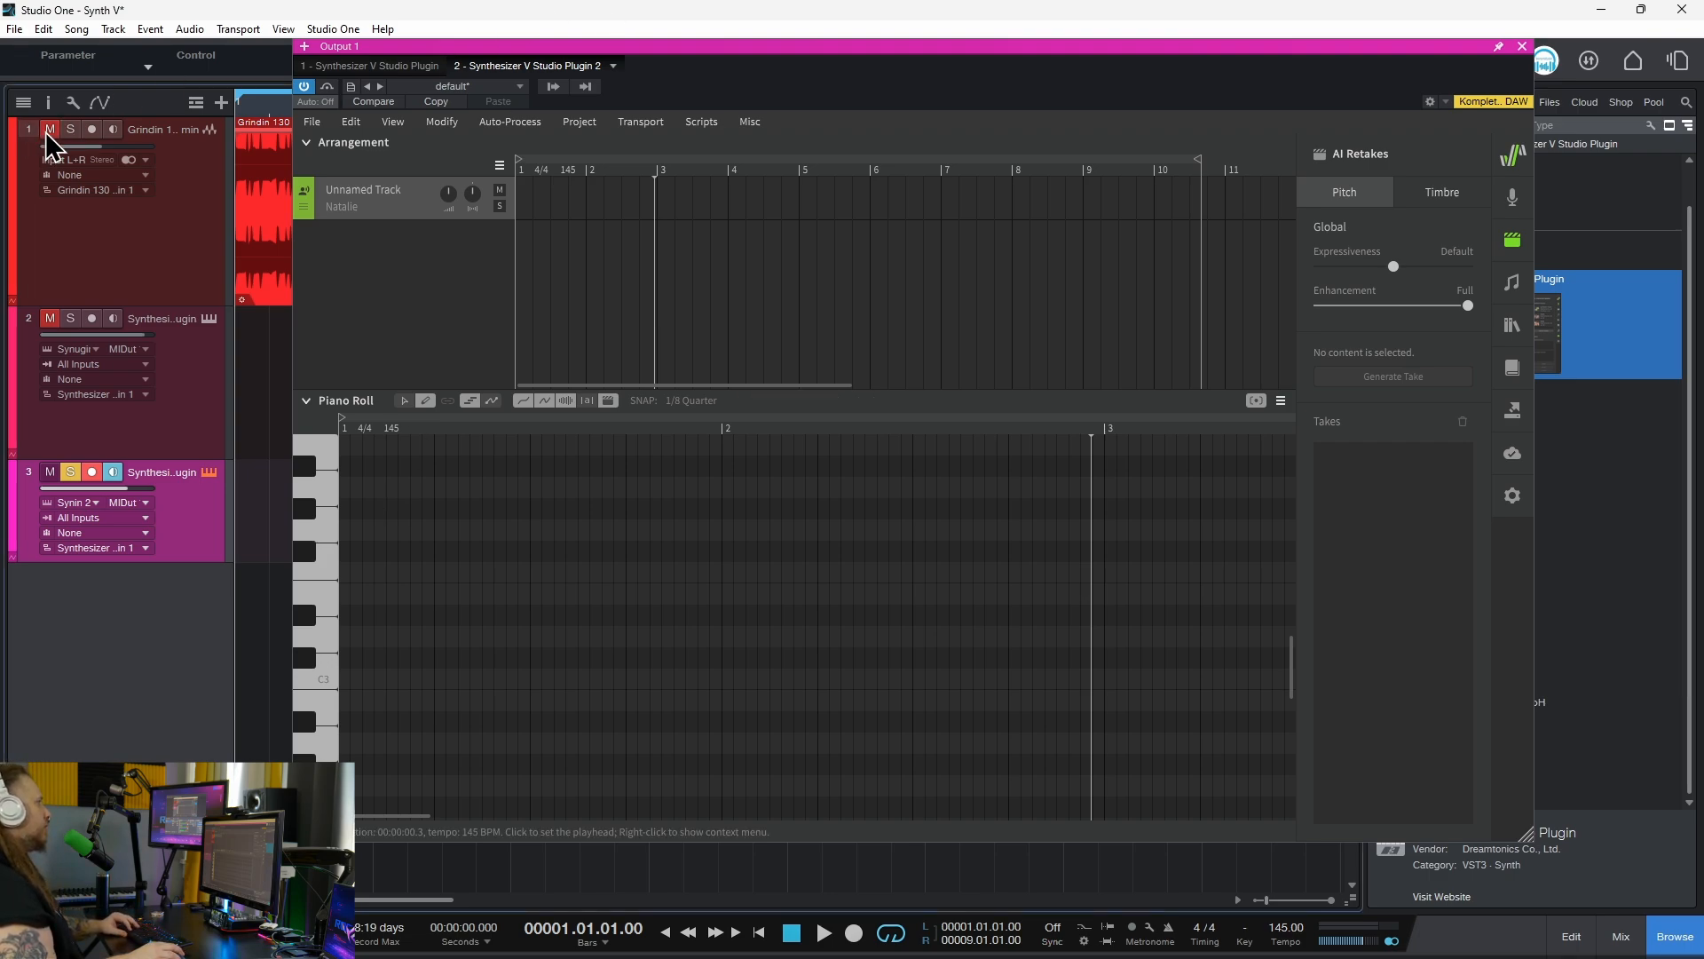
# Record a new melody into the second Synthesizer V plugin while the soloed Grindin audio track plays, and stop the playback.
pyautogui.press('space')
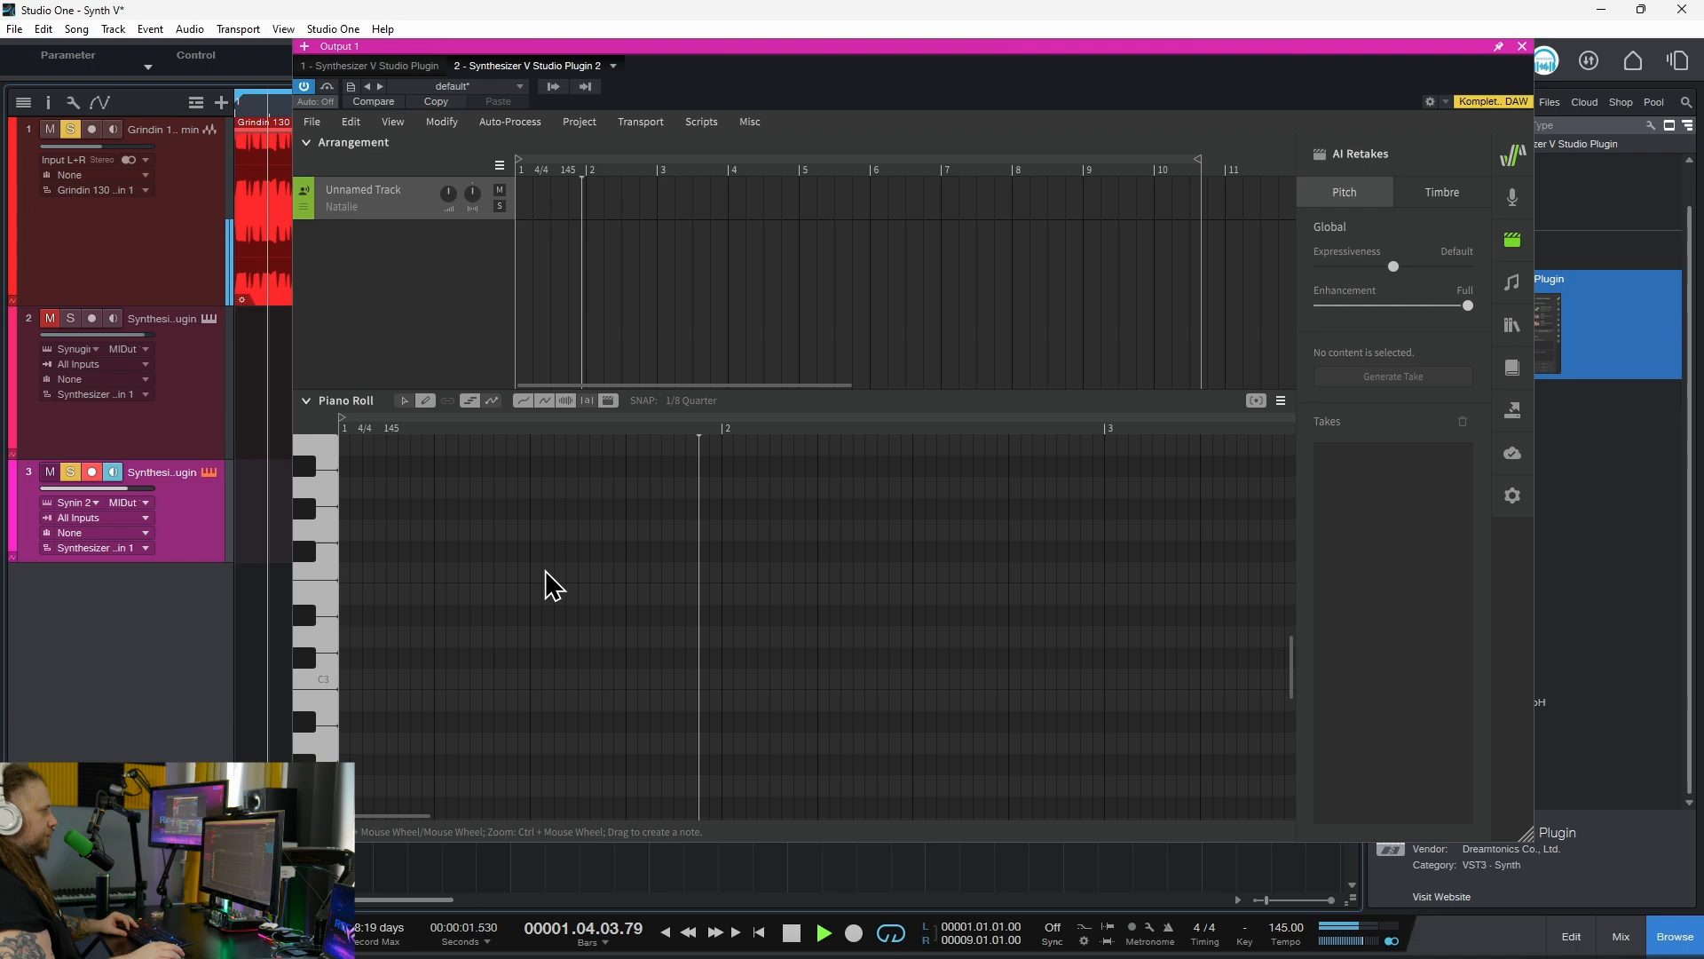
pyautogui.moveTo(656, 49)
pyautogui.mouseDown()
pyautogui.moveTo(666, 76)
pyautogui.moveTo(677, 59)
pyautogui.mouseUp()
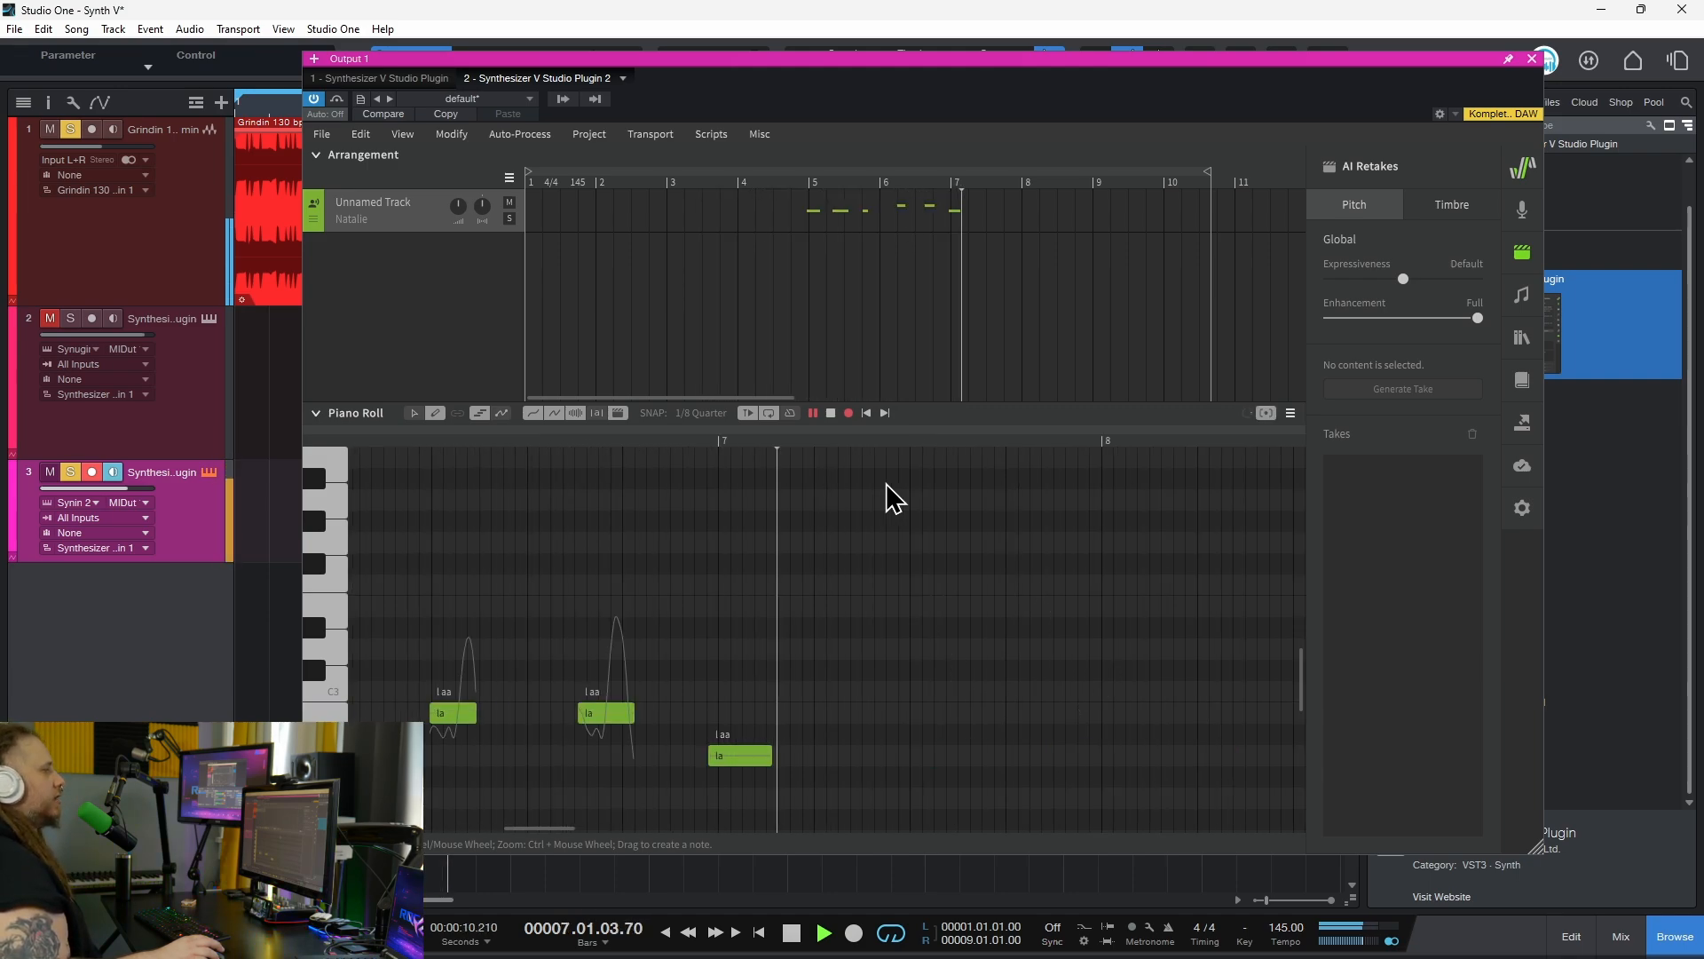
pyautogui.click(832, 412)
pyautogui.click(764, 539)
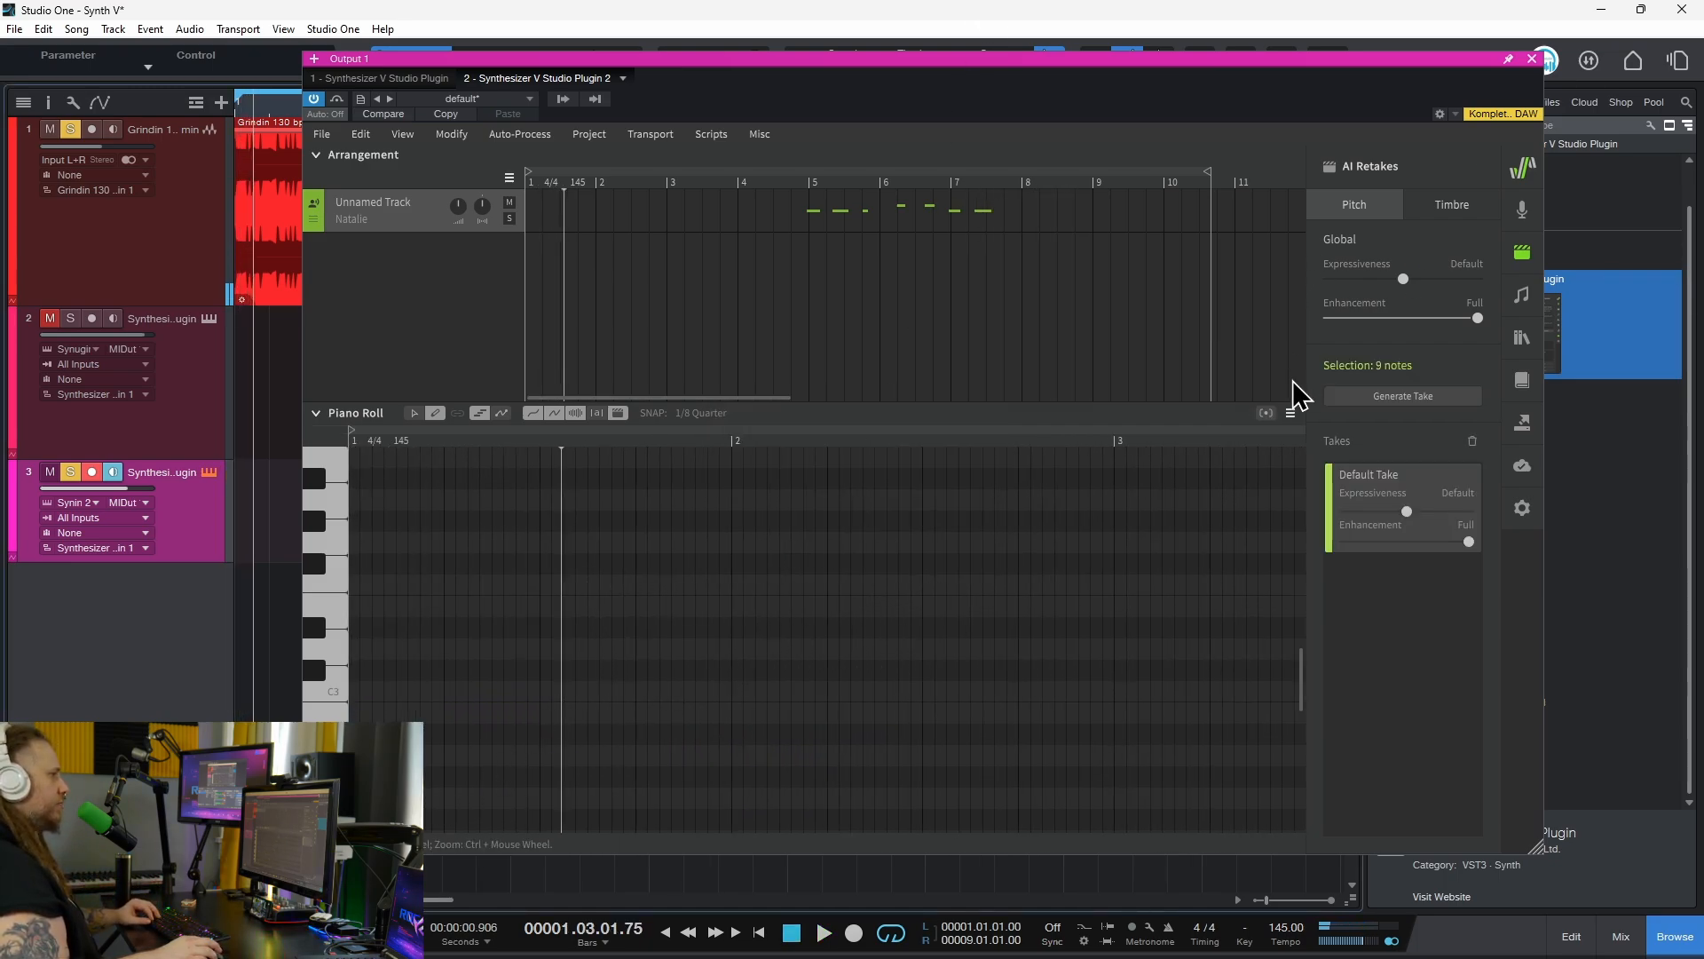
# Play the newly recorded notes from just before bar 5.
pyautogui.click(1270, 418)
pyautogui.hscroll(3, 602, 708)
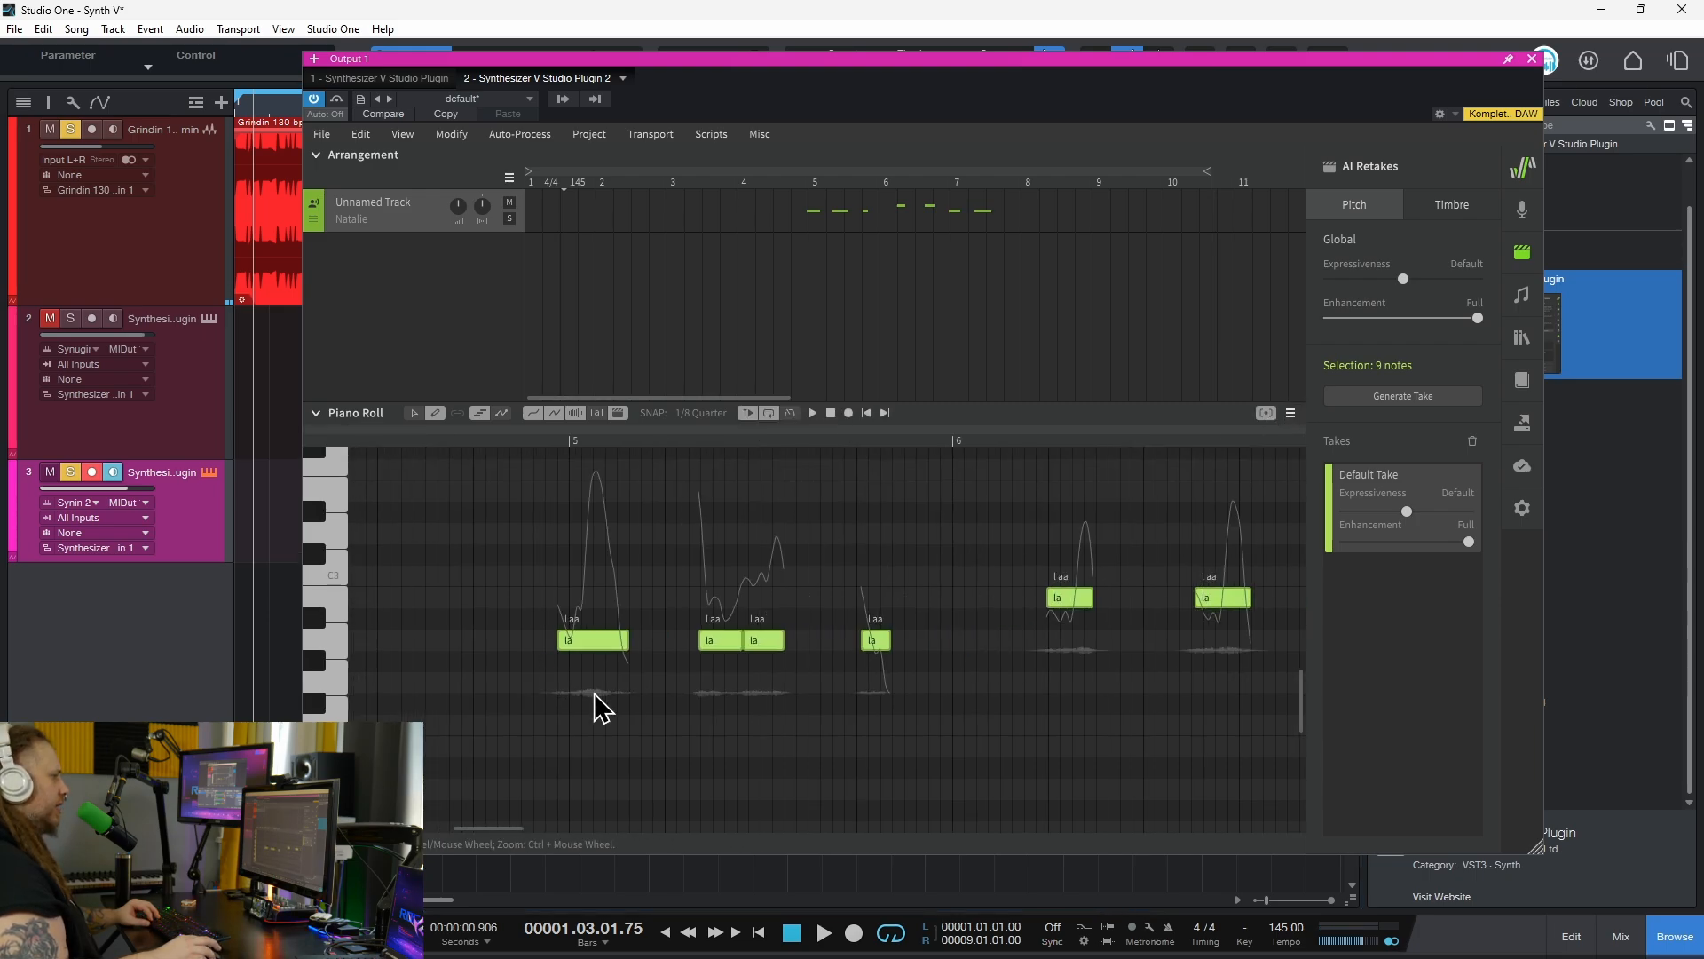
pyautogui.click(544, 442)
pyautogui.press('space')
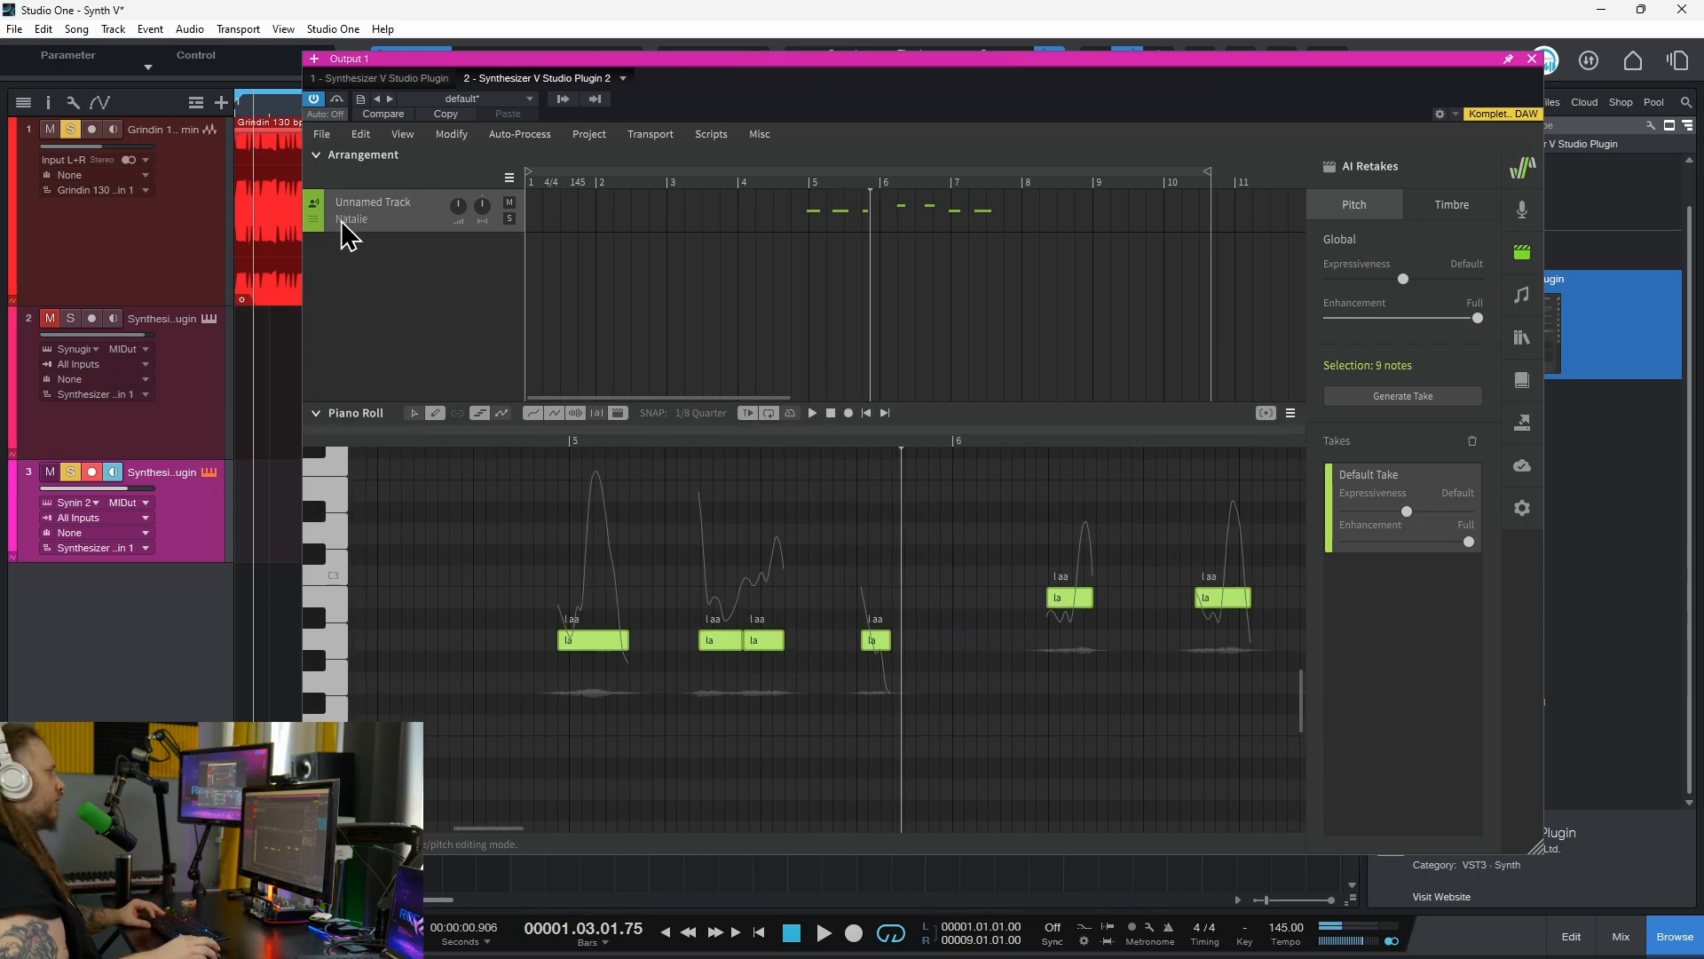
# Switch the recorded track's voice to Hayden and play the notes from just before bar 5.
pyautogui.click(349, 222)
pyautogui.click(368, 266)
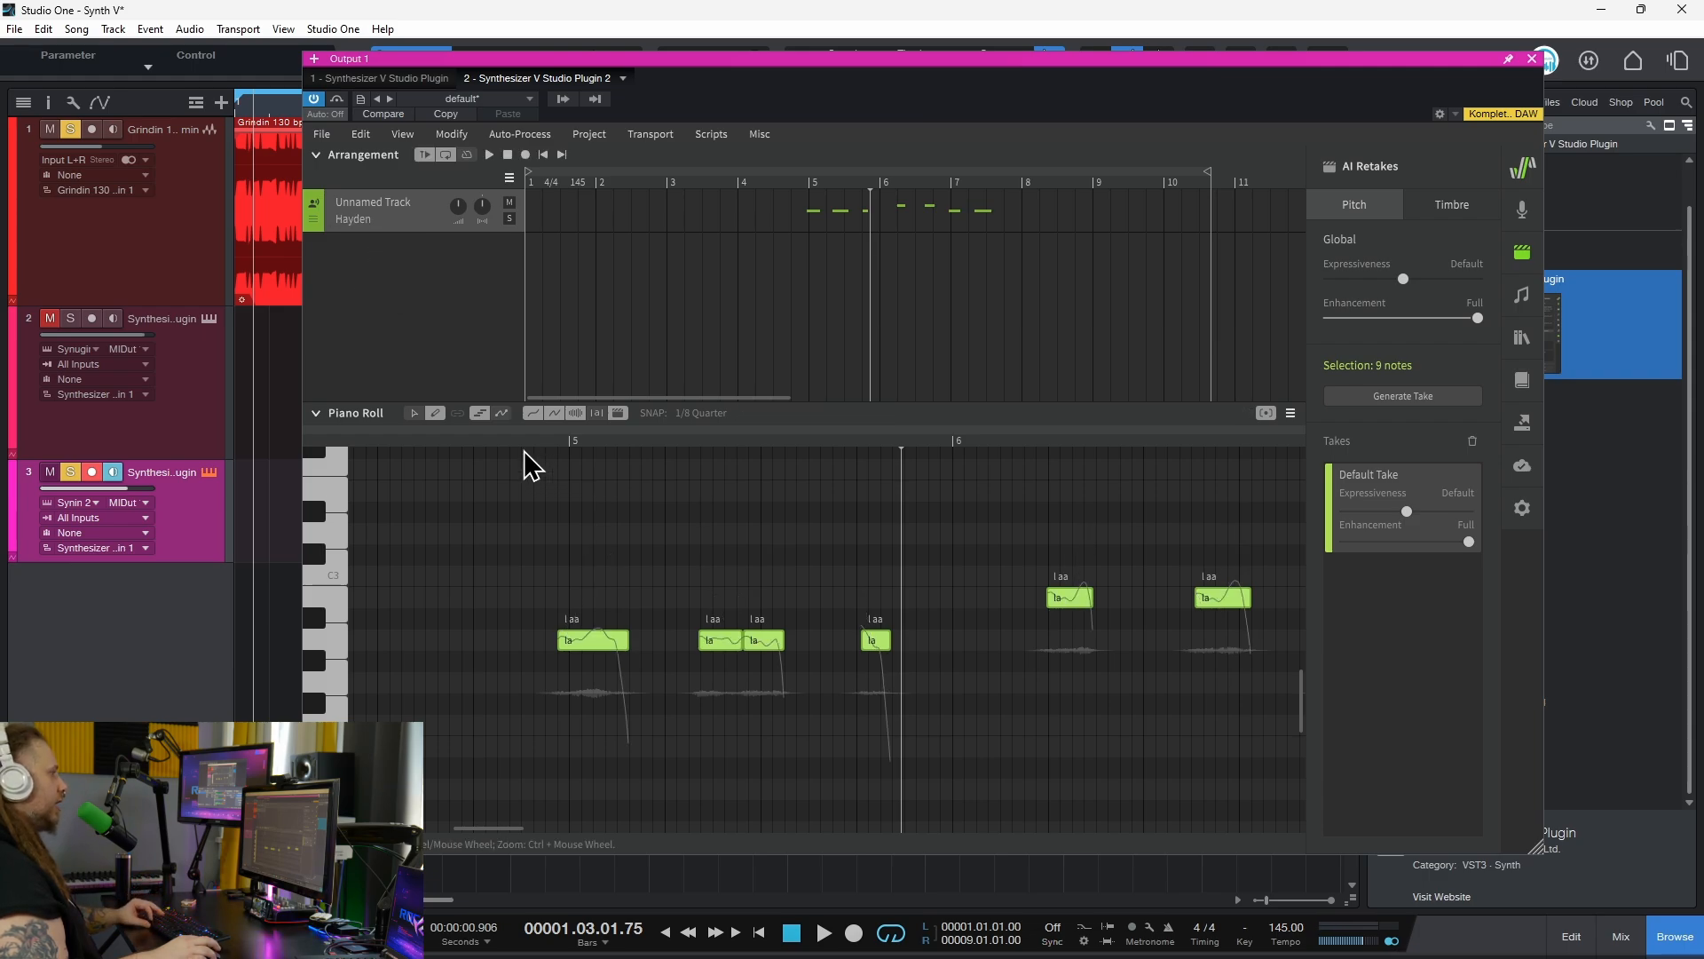
pyautogui.click(524, 453)
pyautogui.press('space')
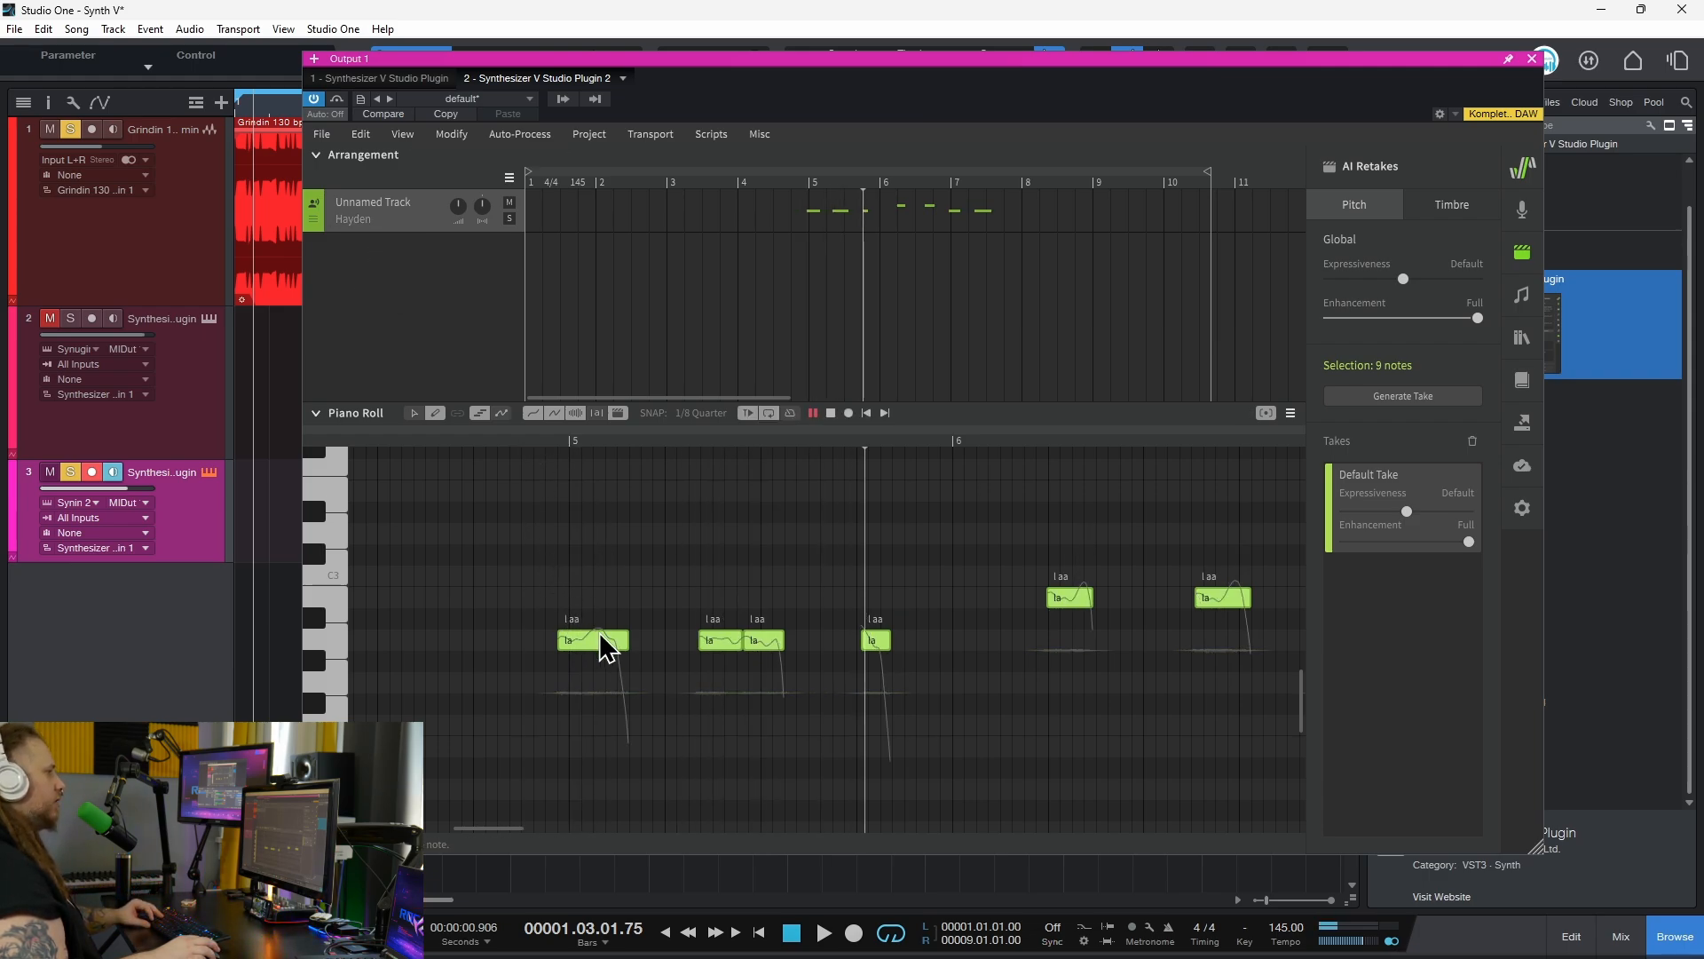
pyautogui.press('space')
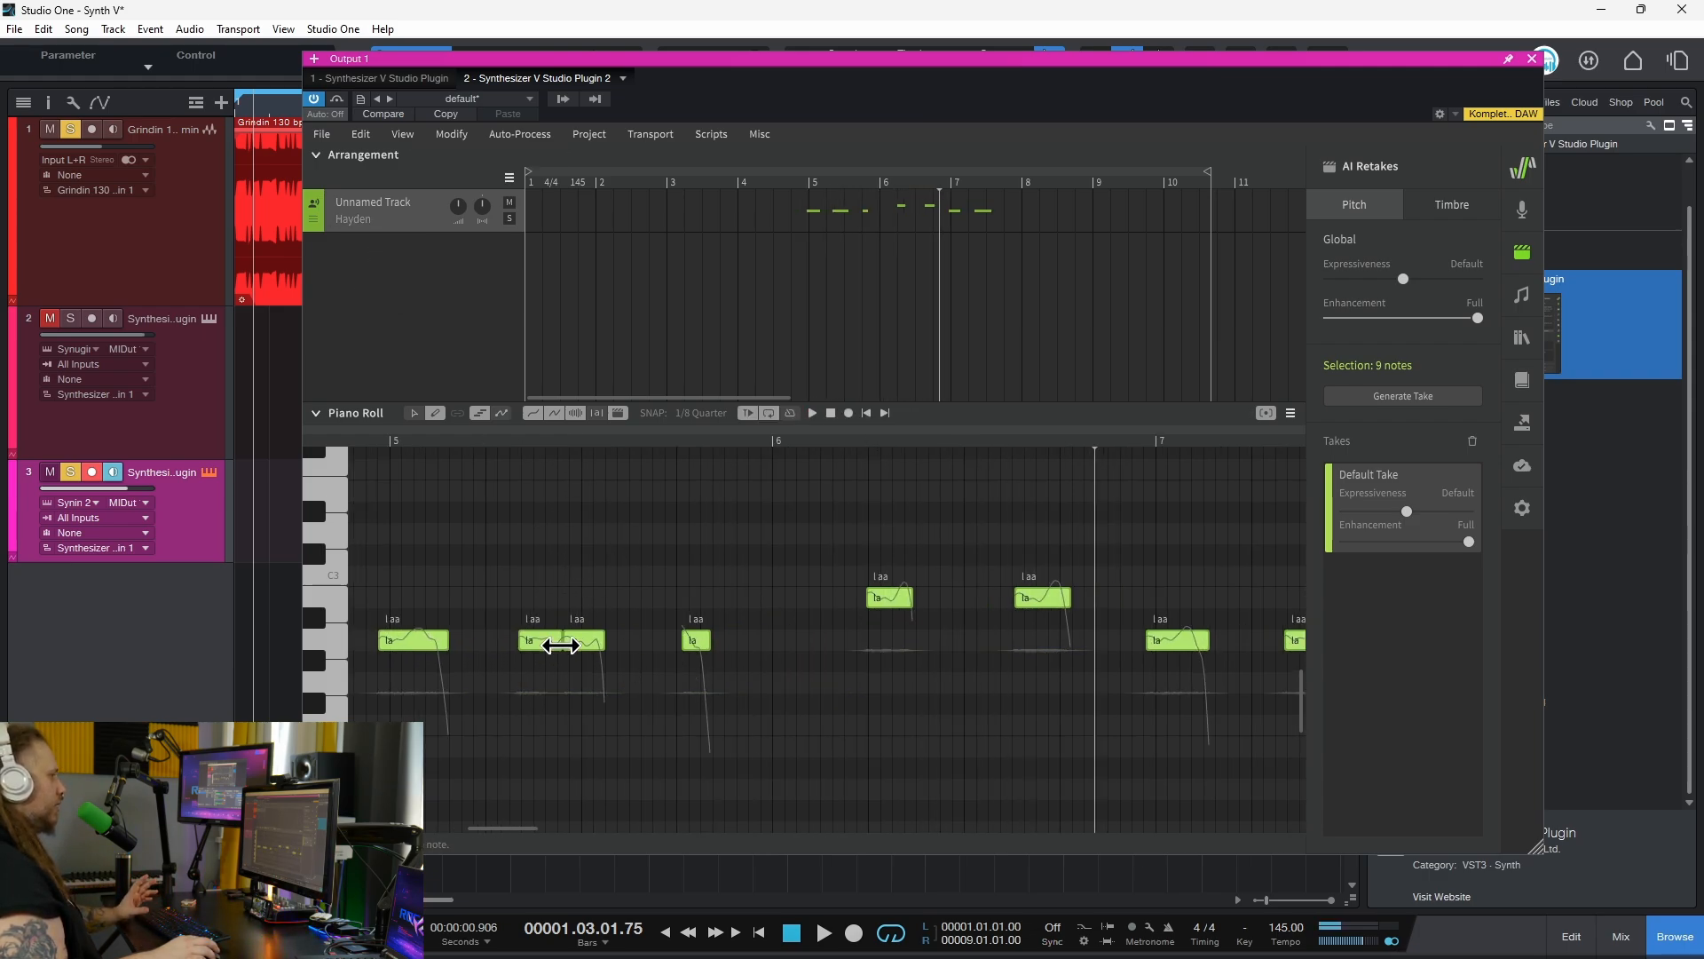
pyautogui.click(666, 578)
pyautogui.hscroll(-2, 679, 575)
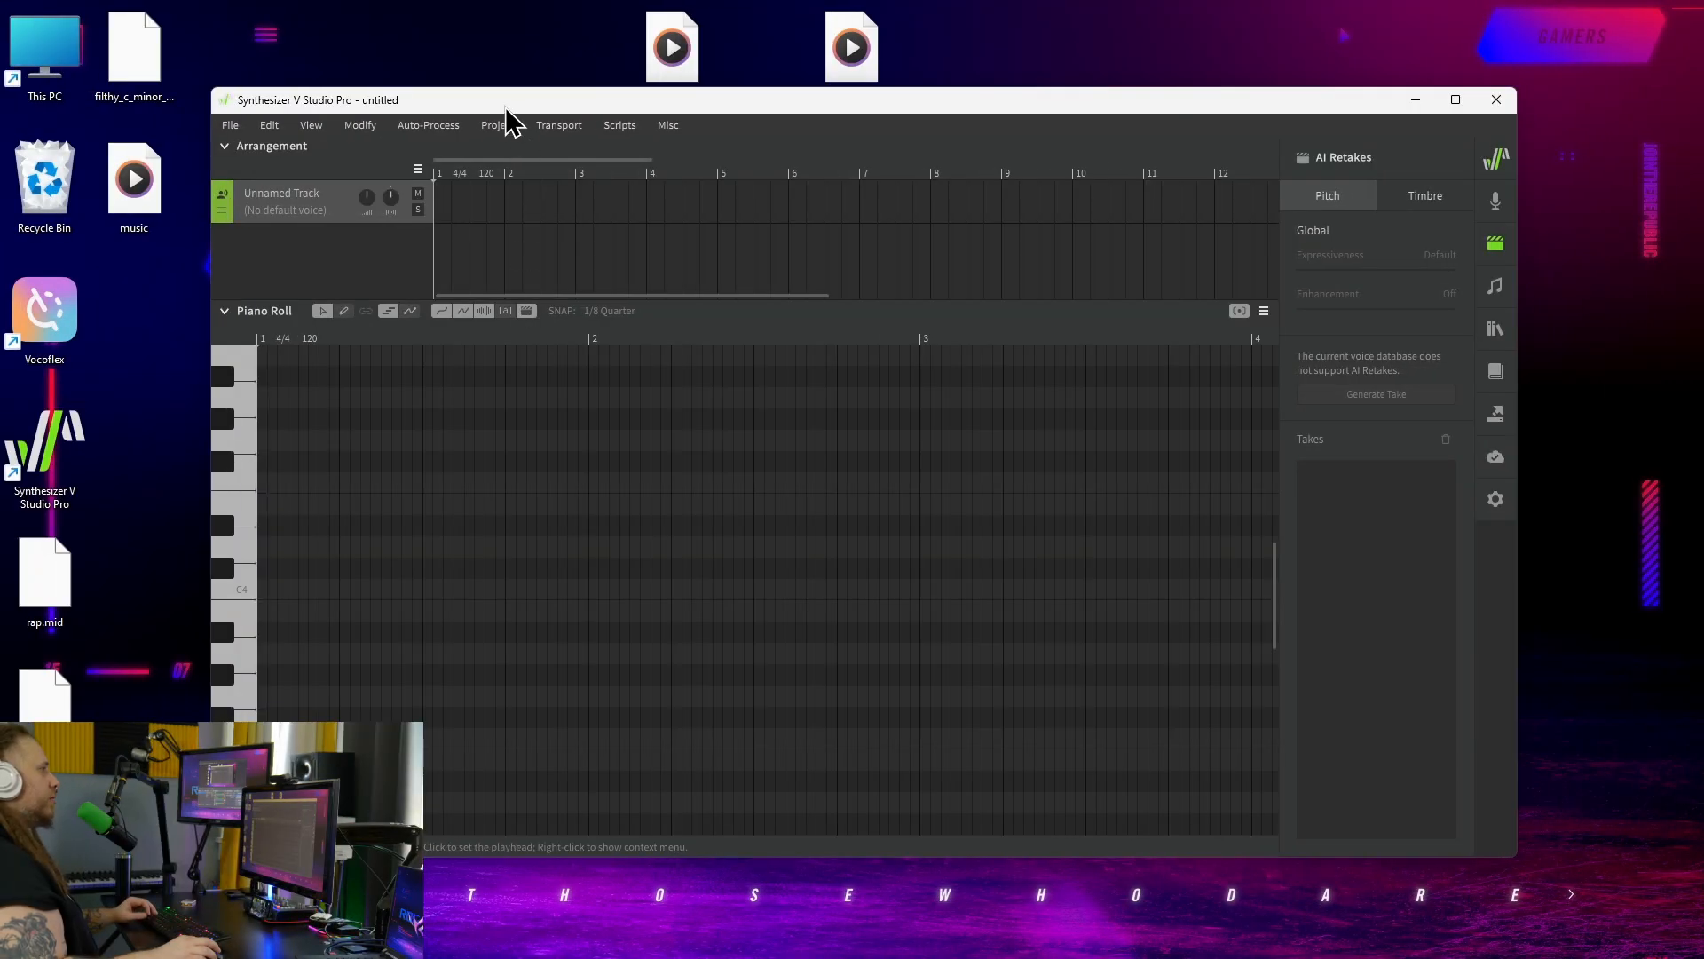
# Switch to the standalone Synthesizer V Studio Pro and import Track 2 of the abrupt_c_minor MIDI file from the desktop.
pyautogui.moveTo(506, 107); pyautogui.dragTo(817, 227)
pyautogui.moveTo(377, 193); pyautogui.dragTo(868, 599)
pyautogui.click(1098, 644)
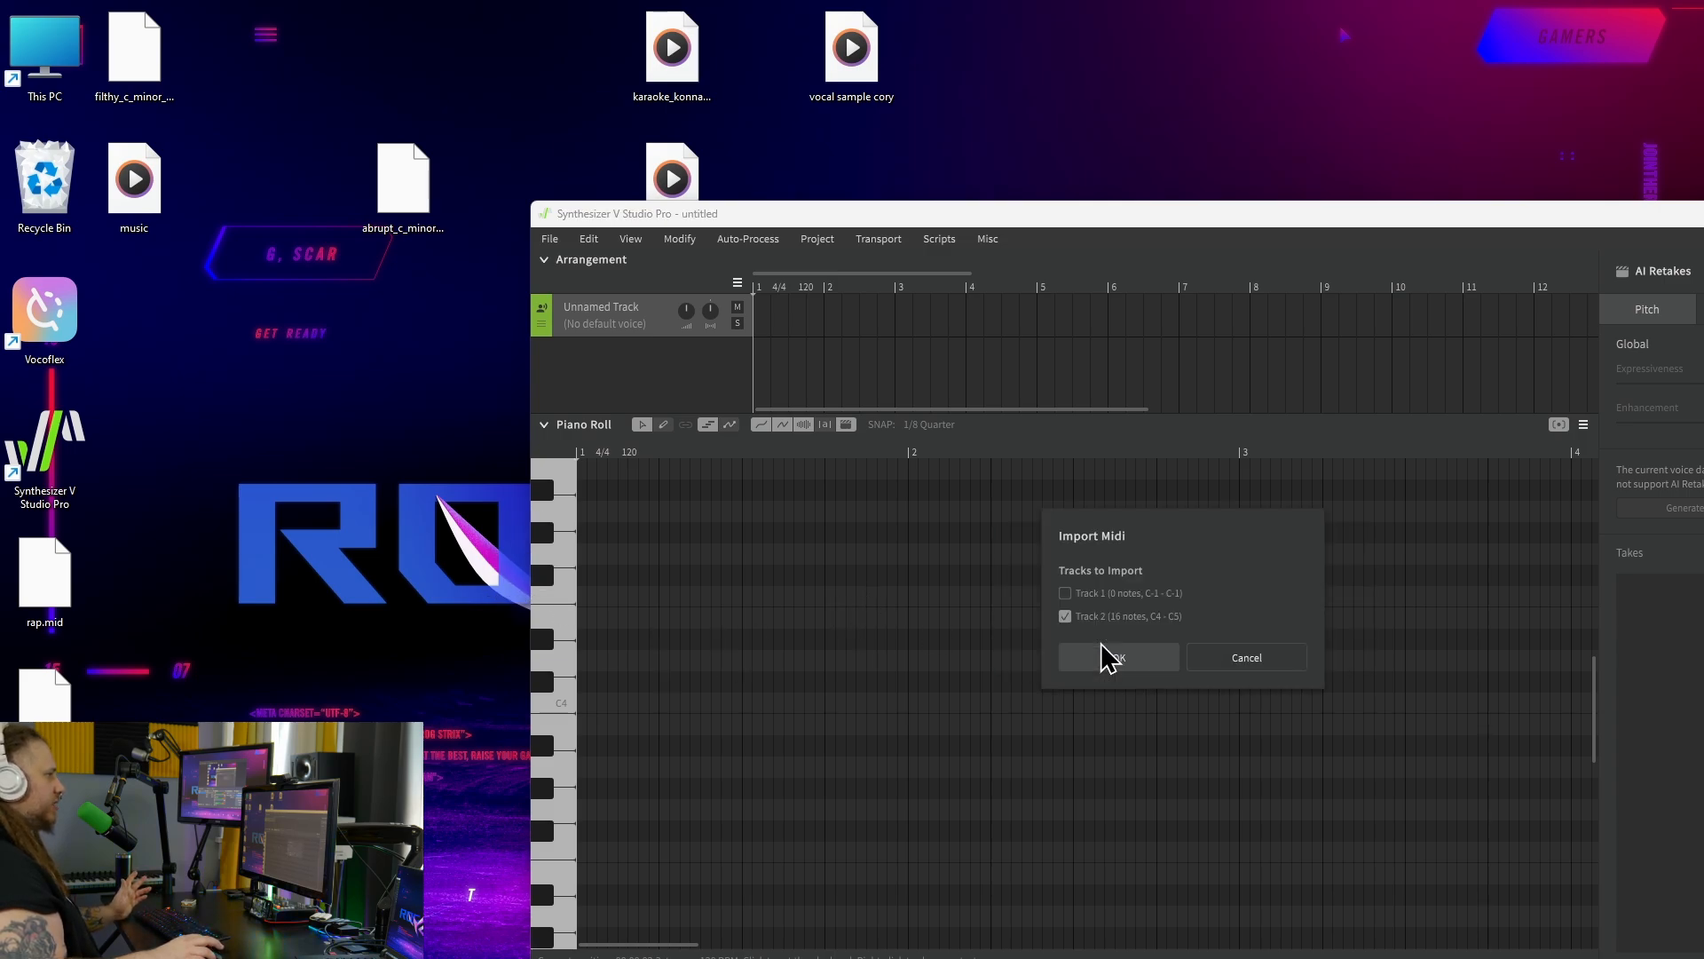
pyautogui.click(1120, 657)
pyautogui.moveTo(1248, 202); pyautogui.dragTo(1021, 126)
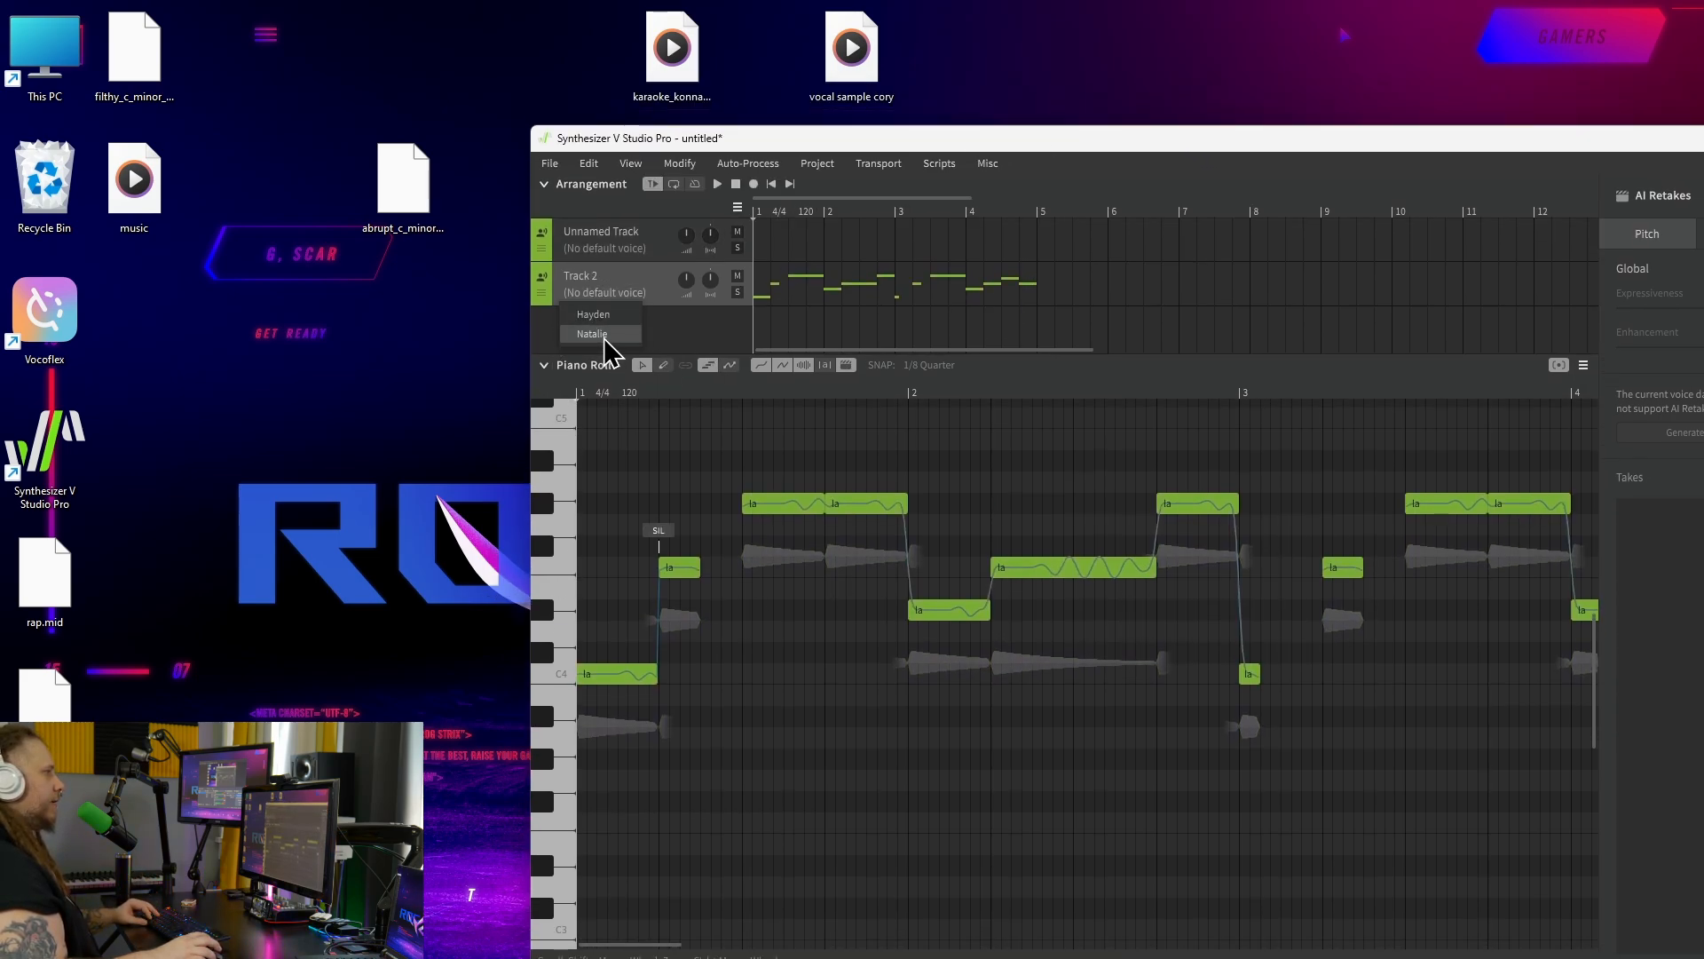
# Assign the Hayden voice to Track 2 and play the melody from the start.
pyautogui.click(611, 318)
pyautogui.moveTo(1056, 126); pyautogui.dragTo(707, 76)
pyautogui.click(305, 283)
pyautogui.press('space')
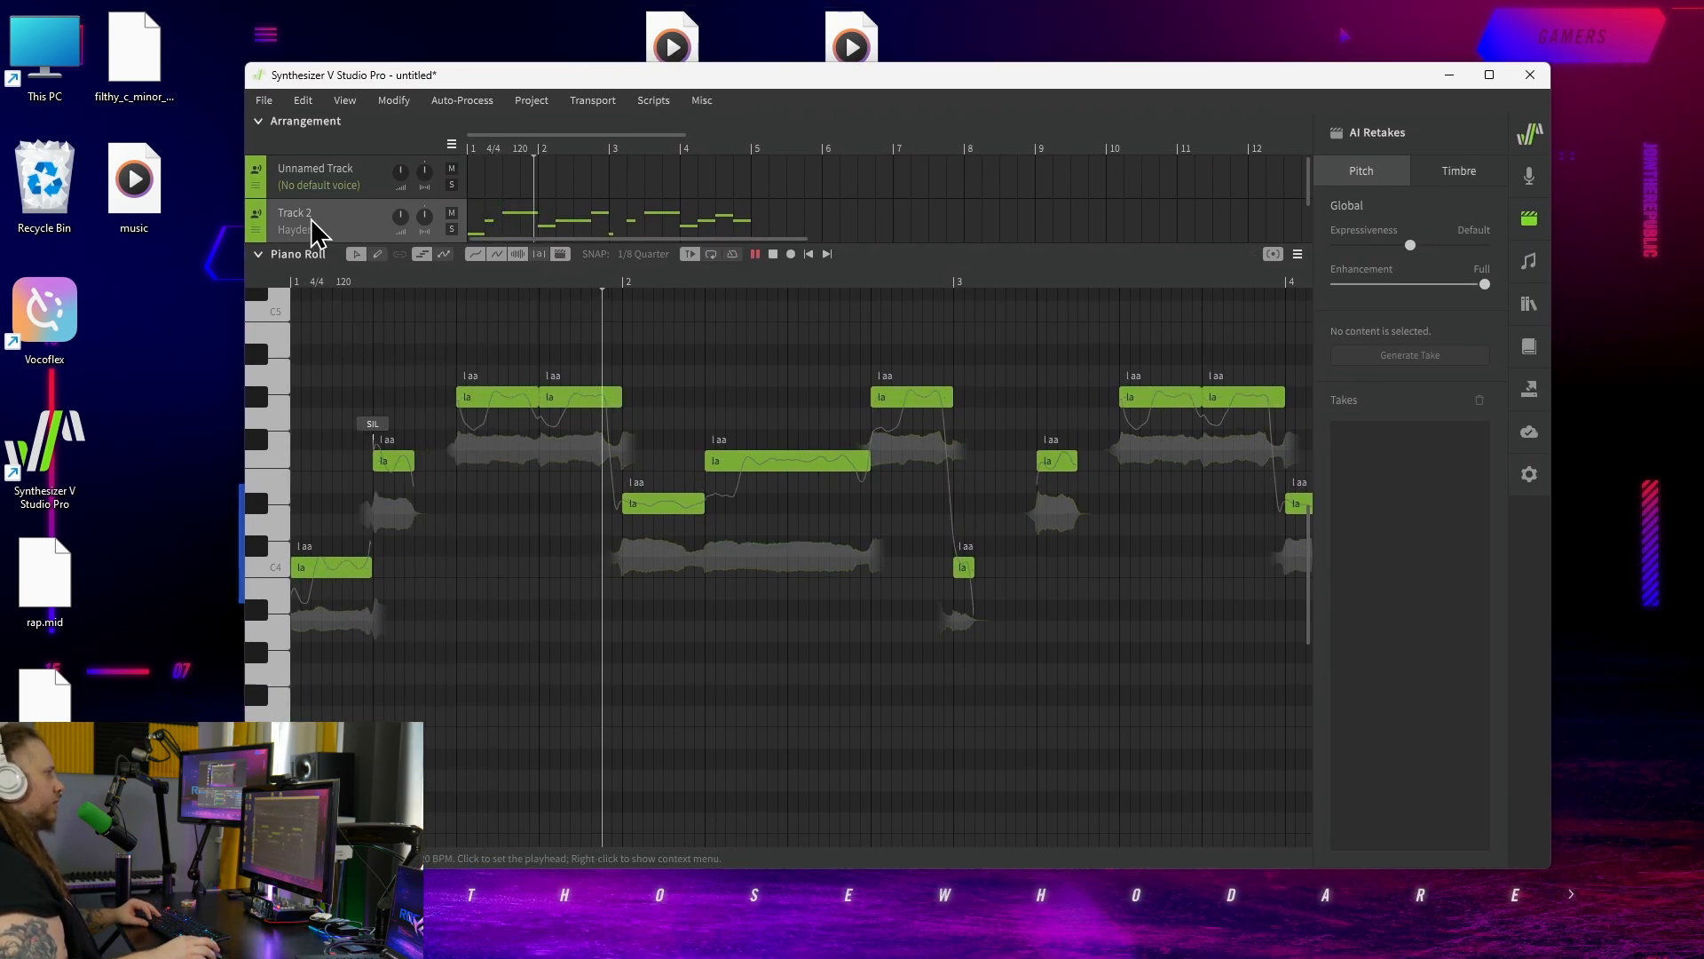
# Change Track 2's voice to Natalie during playback, listen to the melody and stop at about bar 3.
pyautogui.click(299, 230)
pyautogui.click(315, 266)
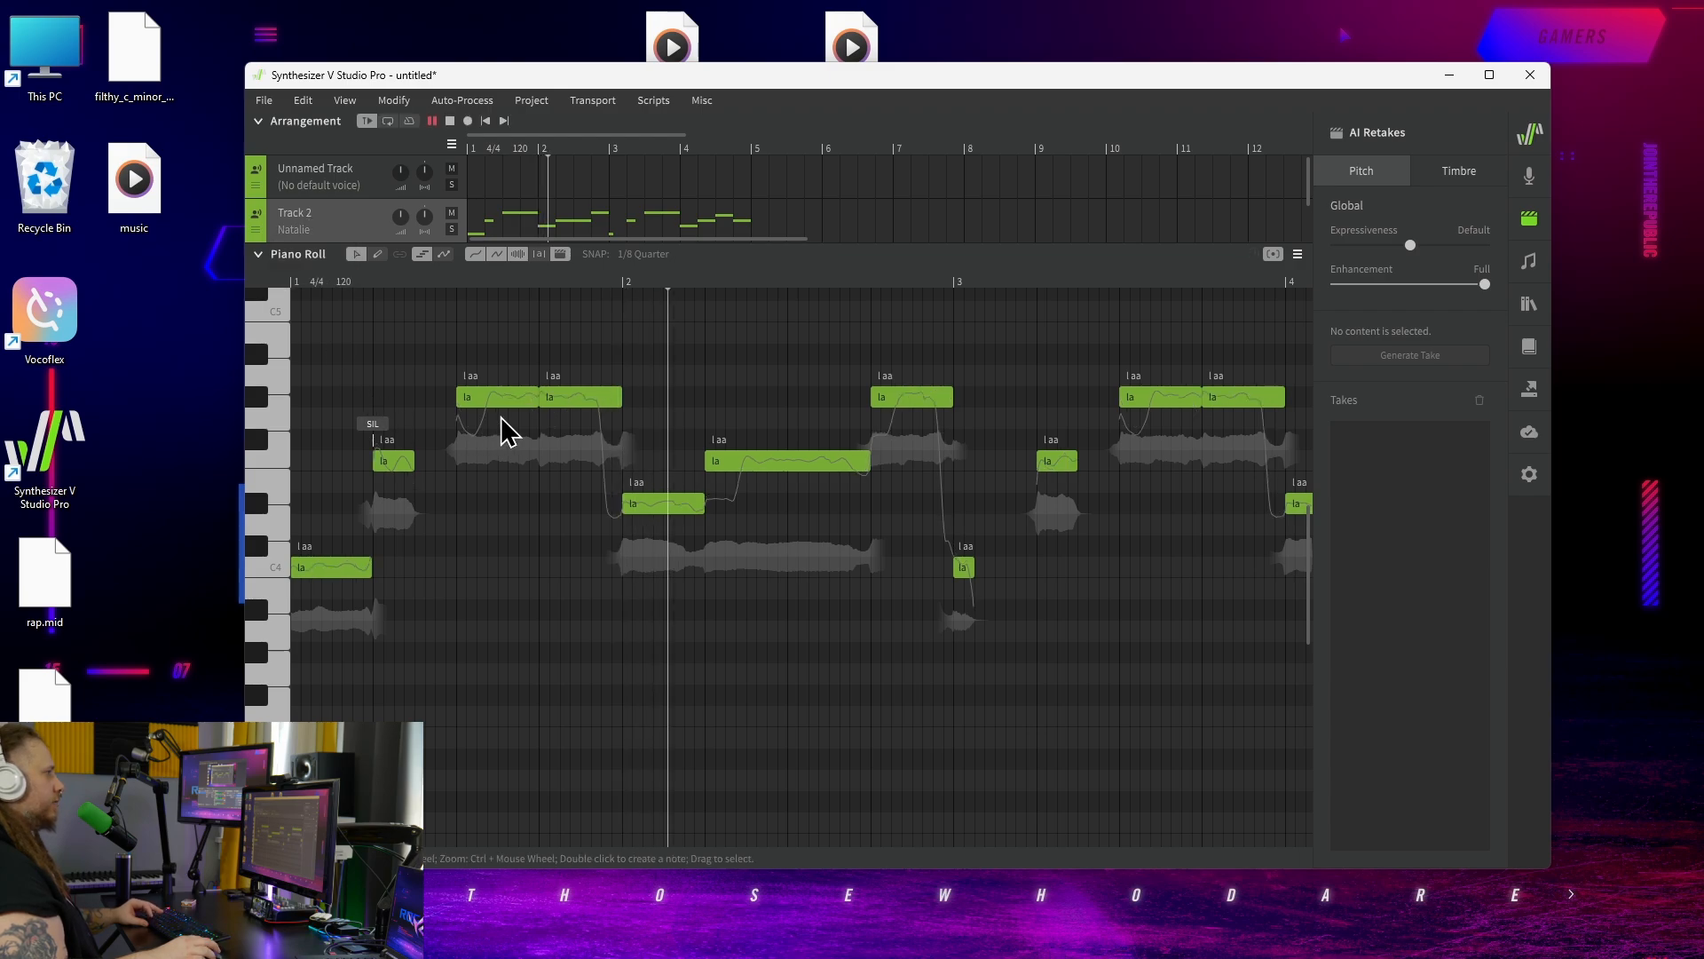
pyautogui.click(639, 285)
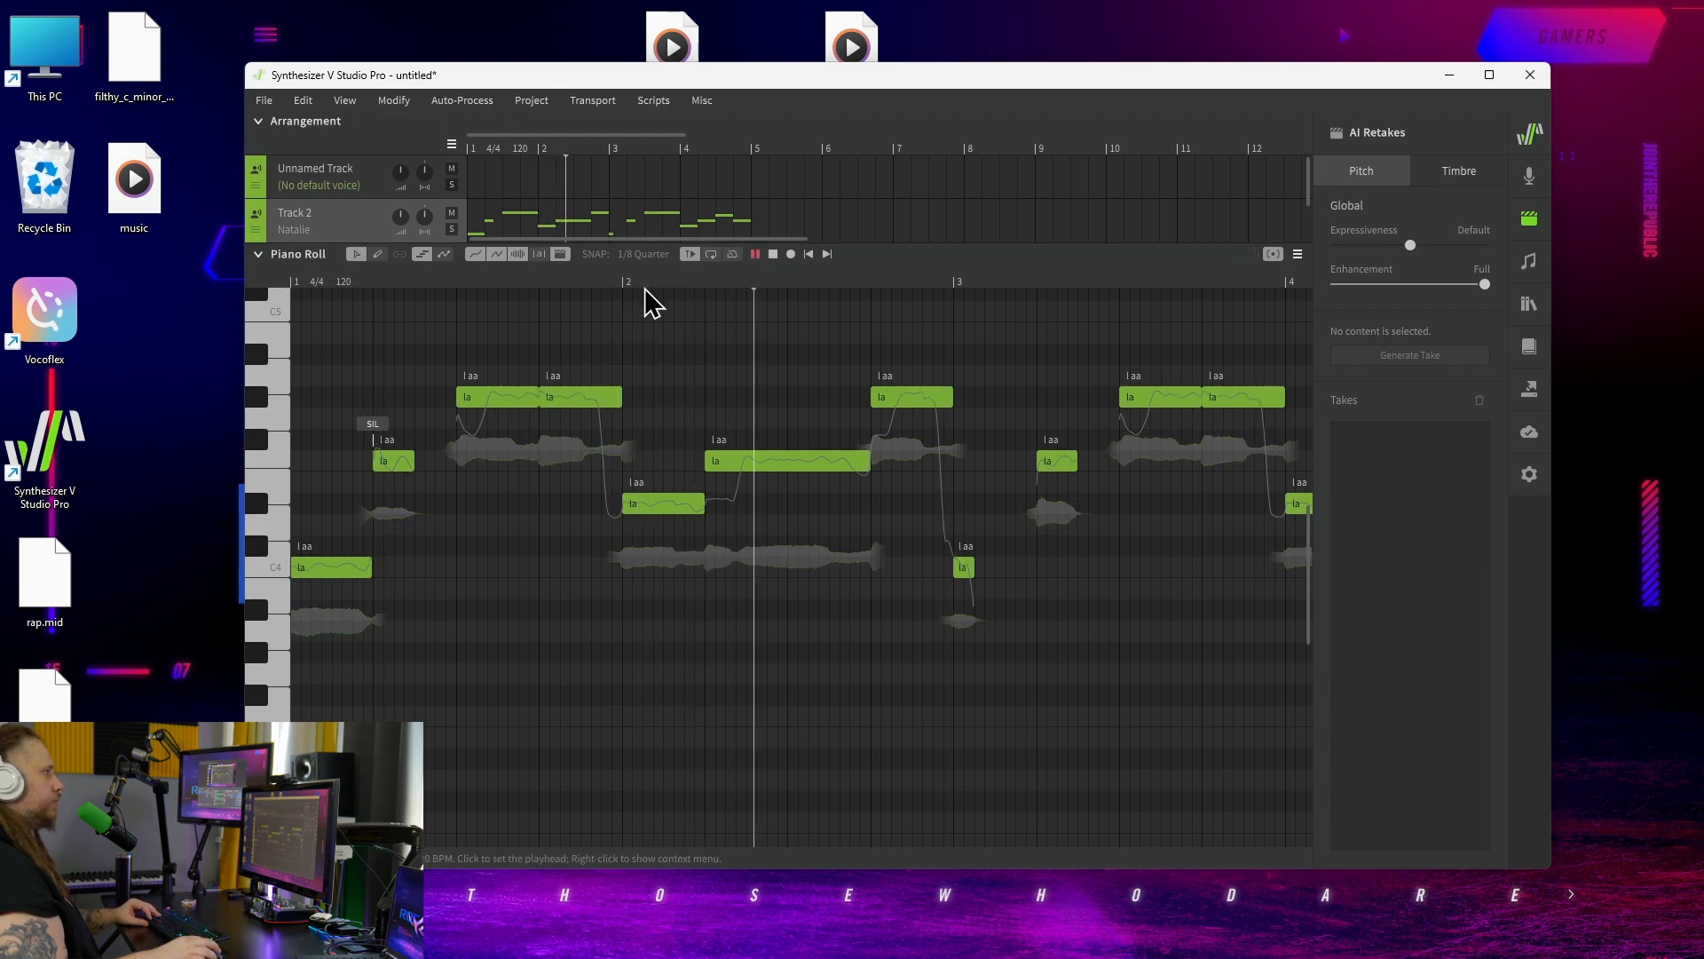
pyautogui.press('space')
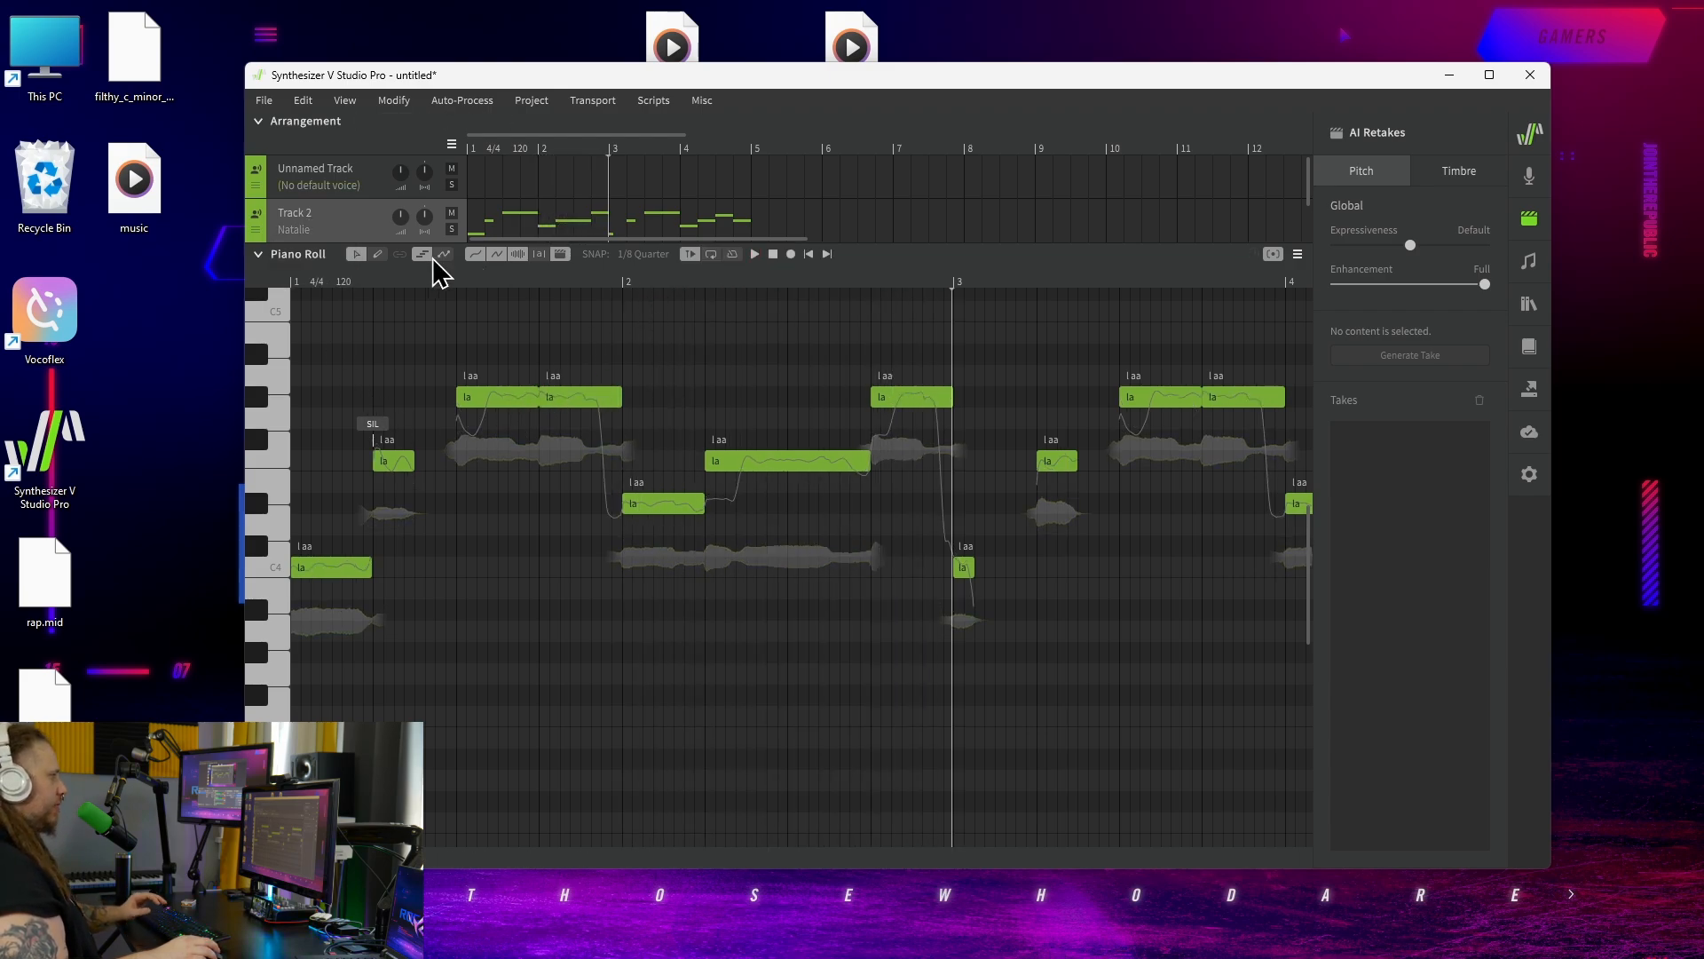
# Insert the lyrics "I want to go to the moon" from the first note of Track 2 and play the opening words.
pyautogui.click(302, 330)
pyautogui.doubleClick(303, 575)
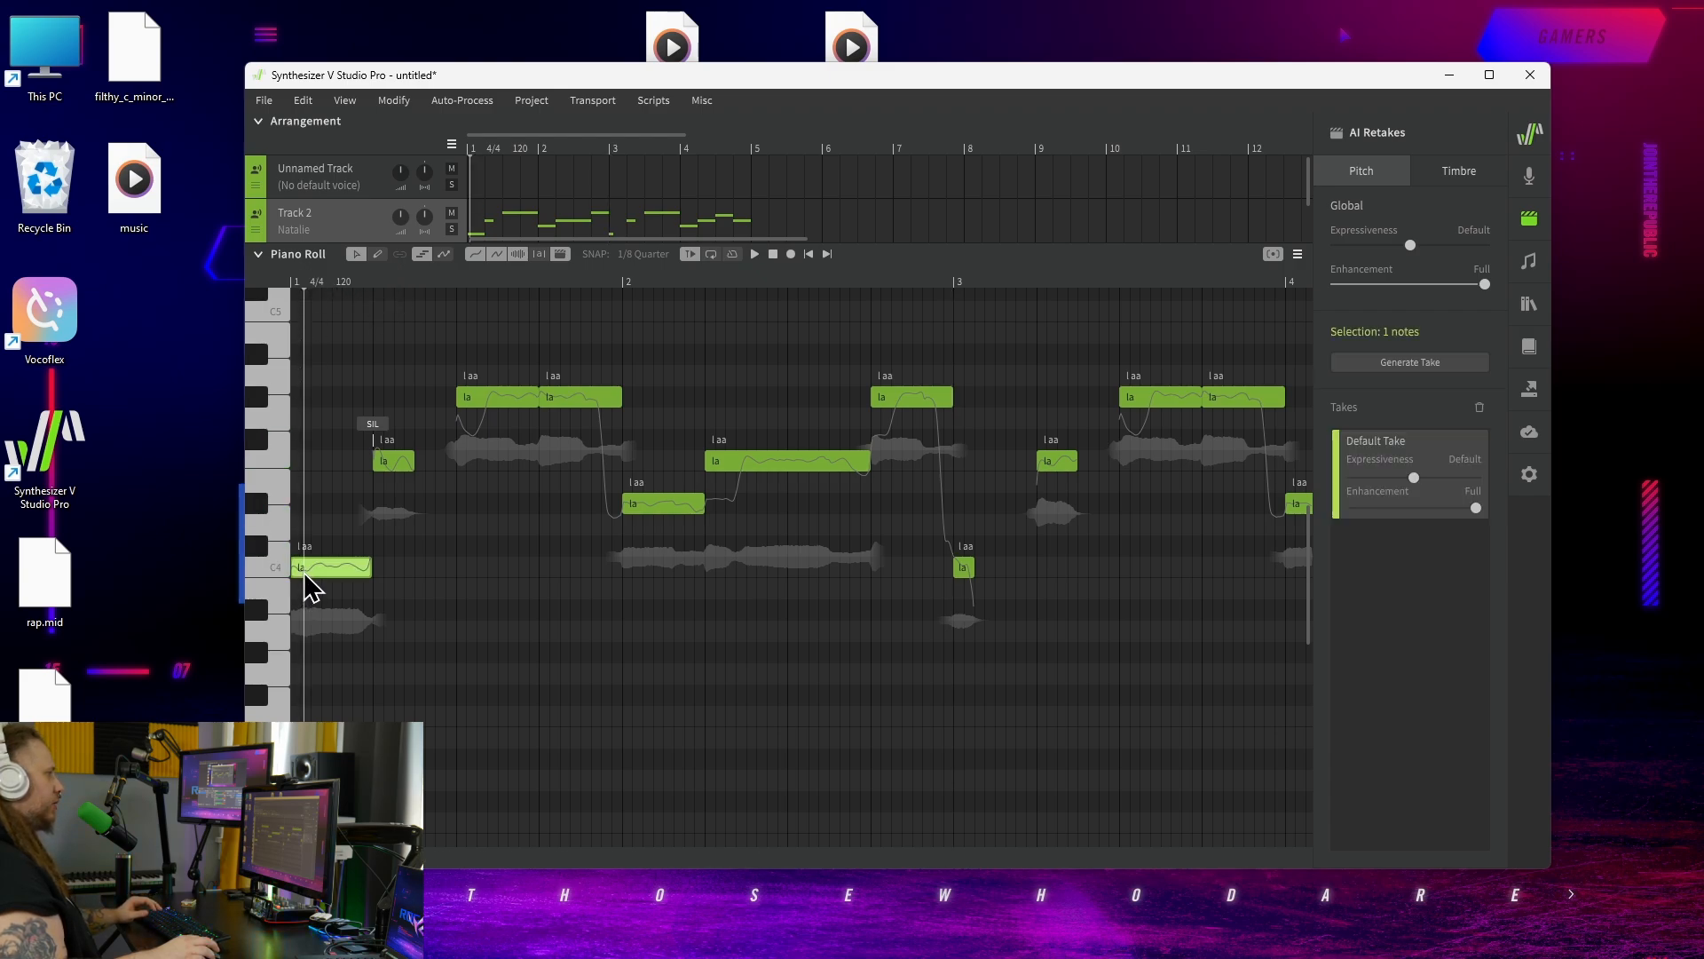
pyautogui.press('Escape')
pyautogui.click(614, 640)
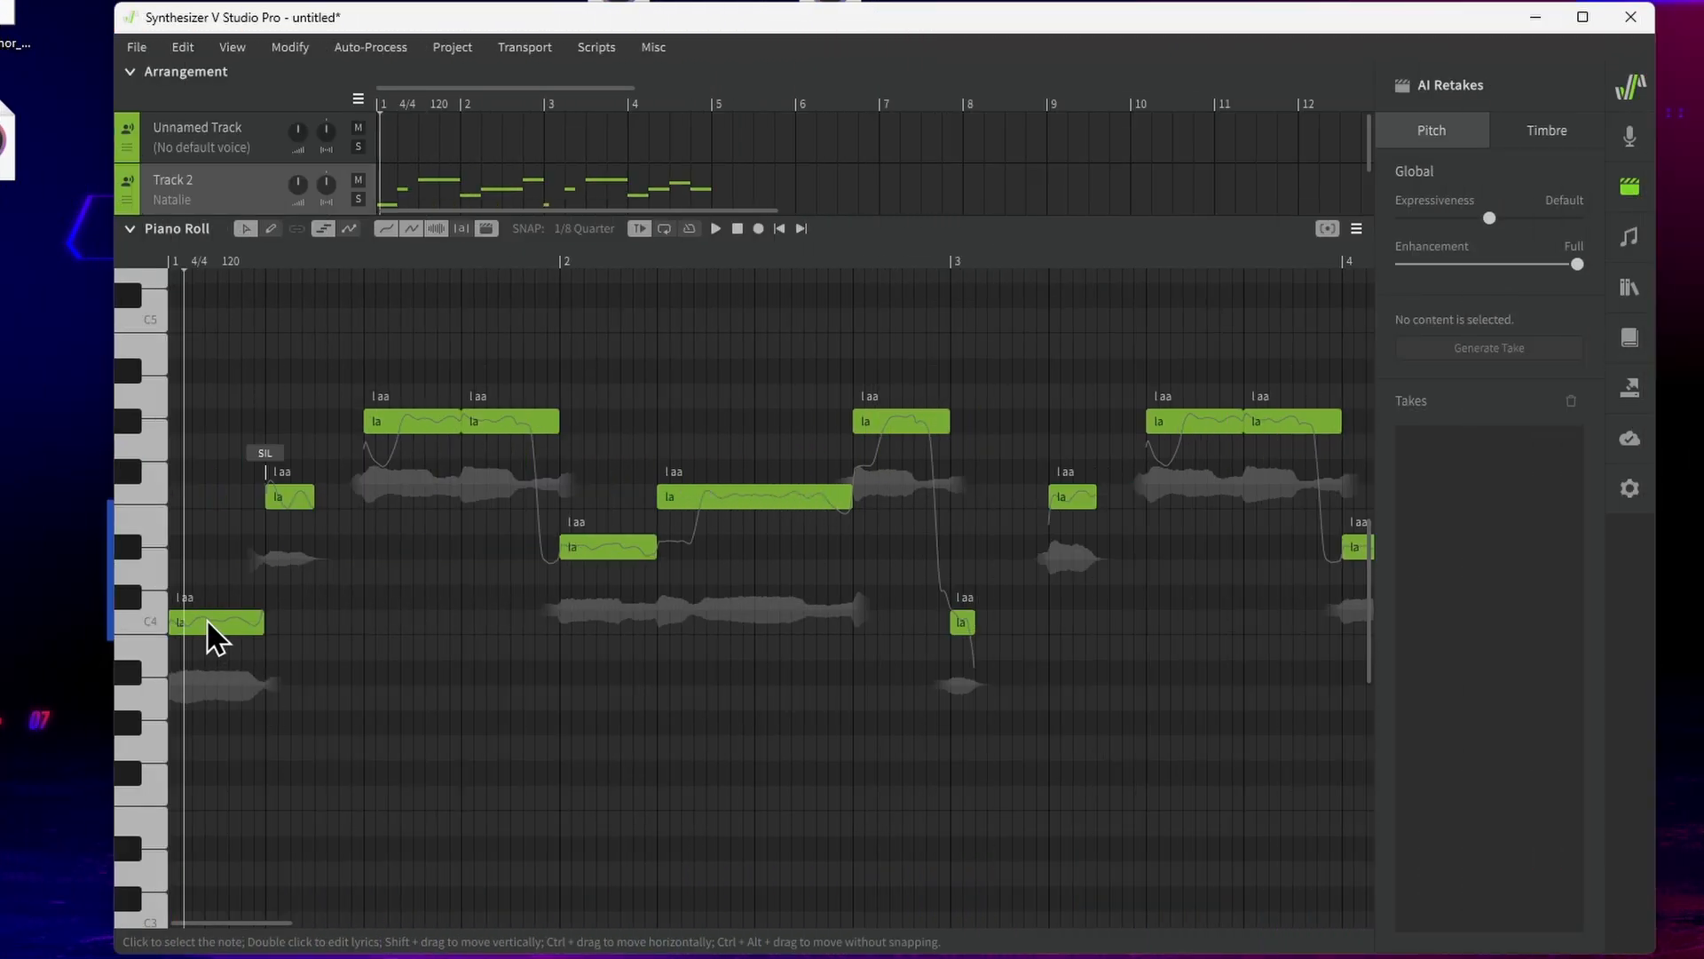
pyautogui.click(323, 565)
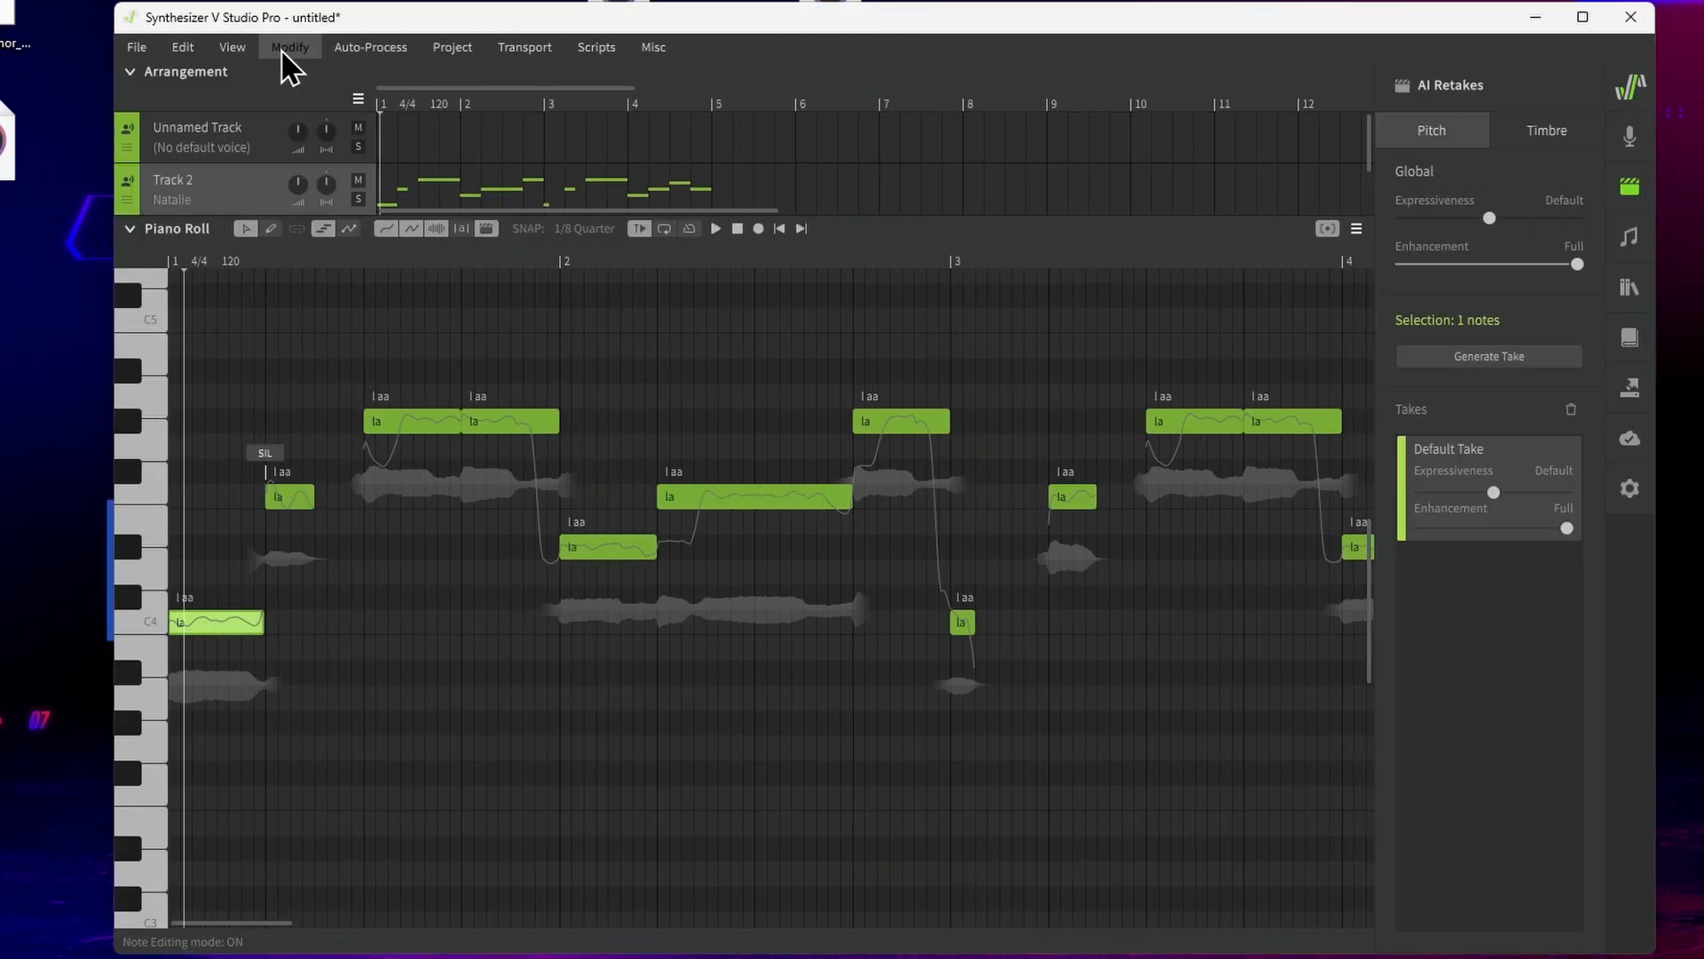
pyautogui.click(281, 47)
pyautogui.click(284, 112)
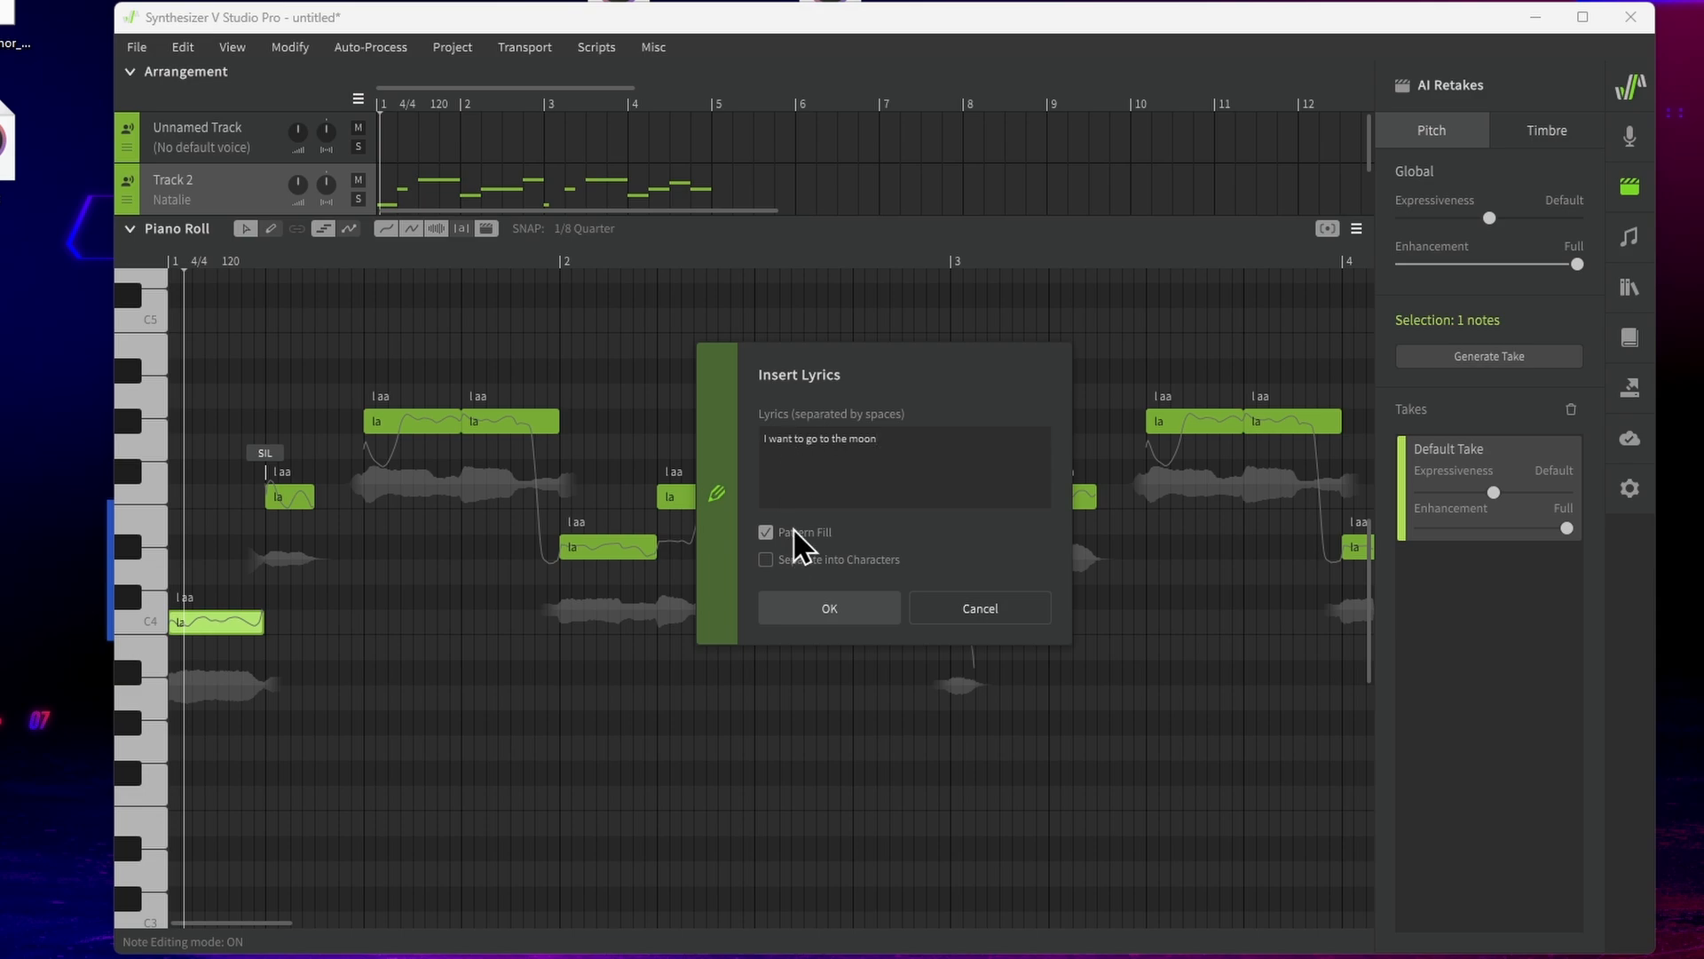
pyautogui.click(820, 613)
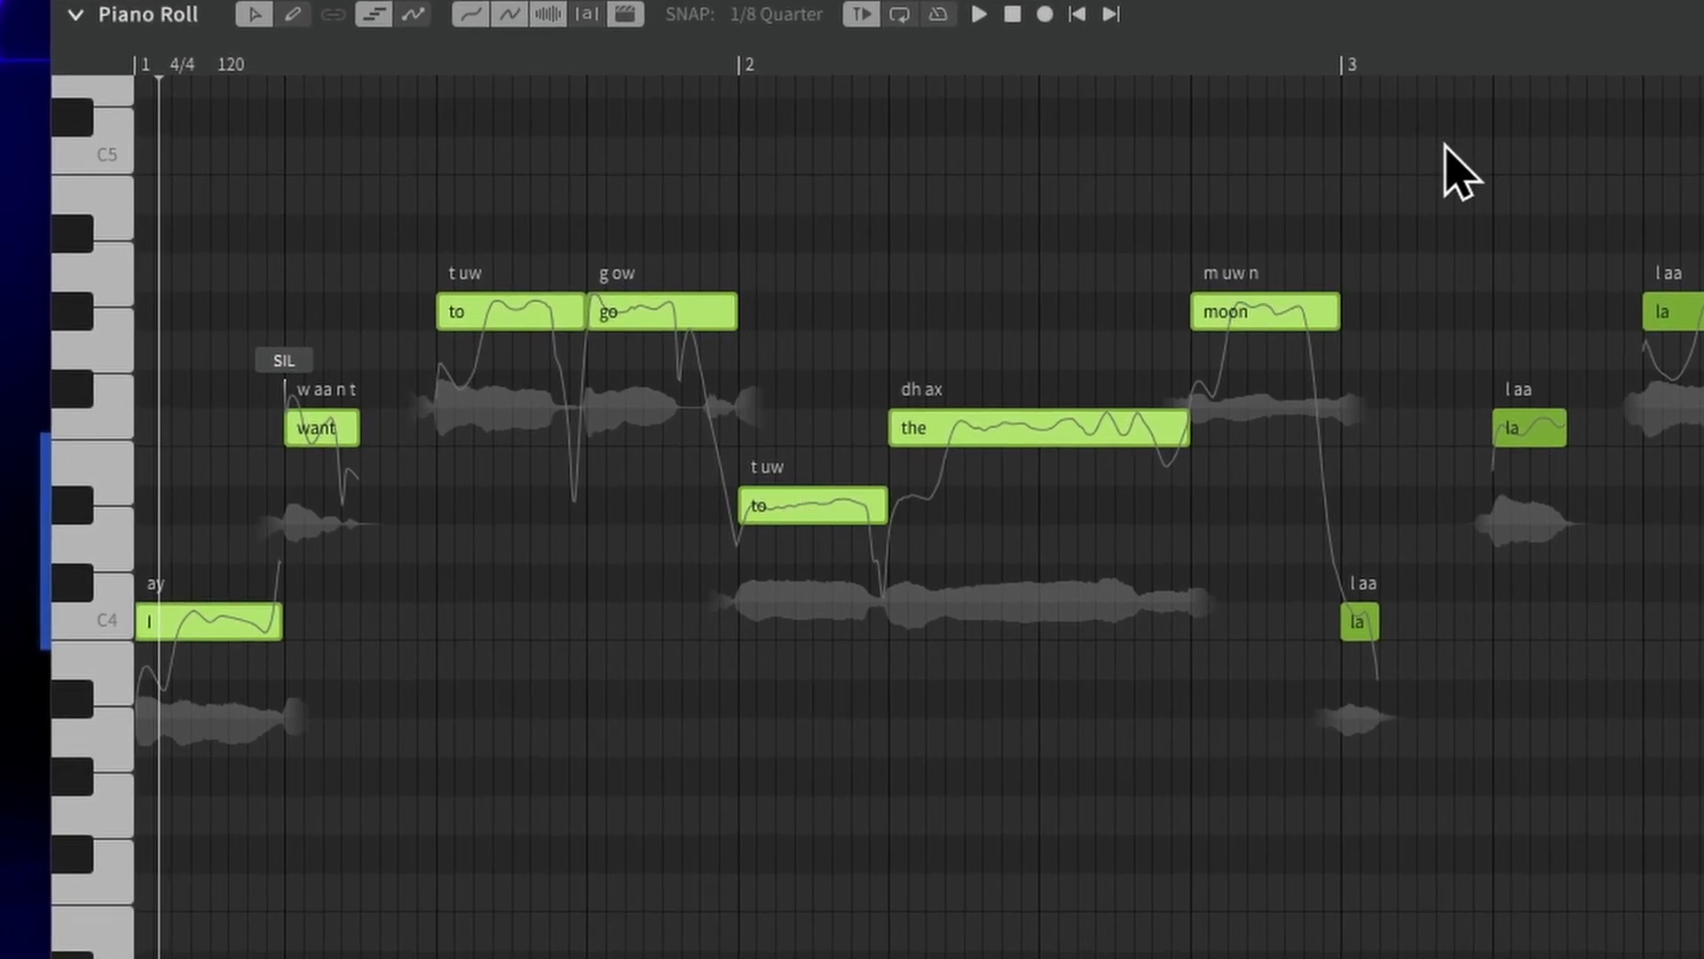
pyautogui.press('space')
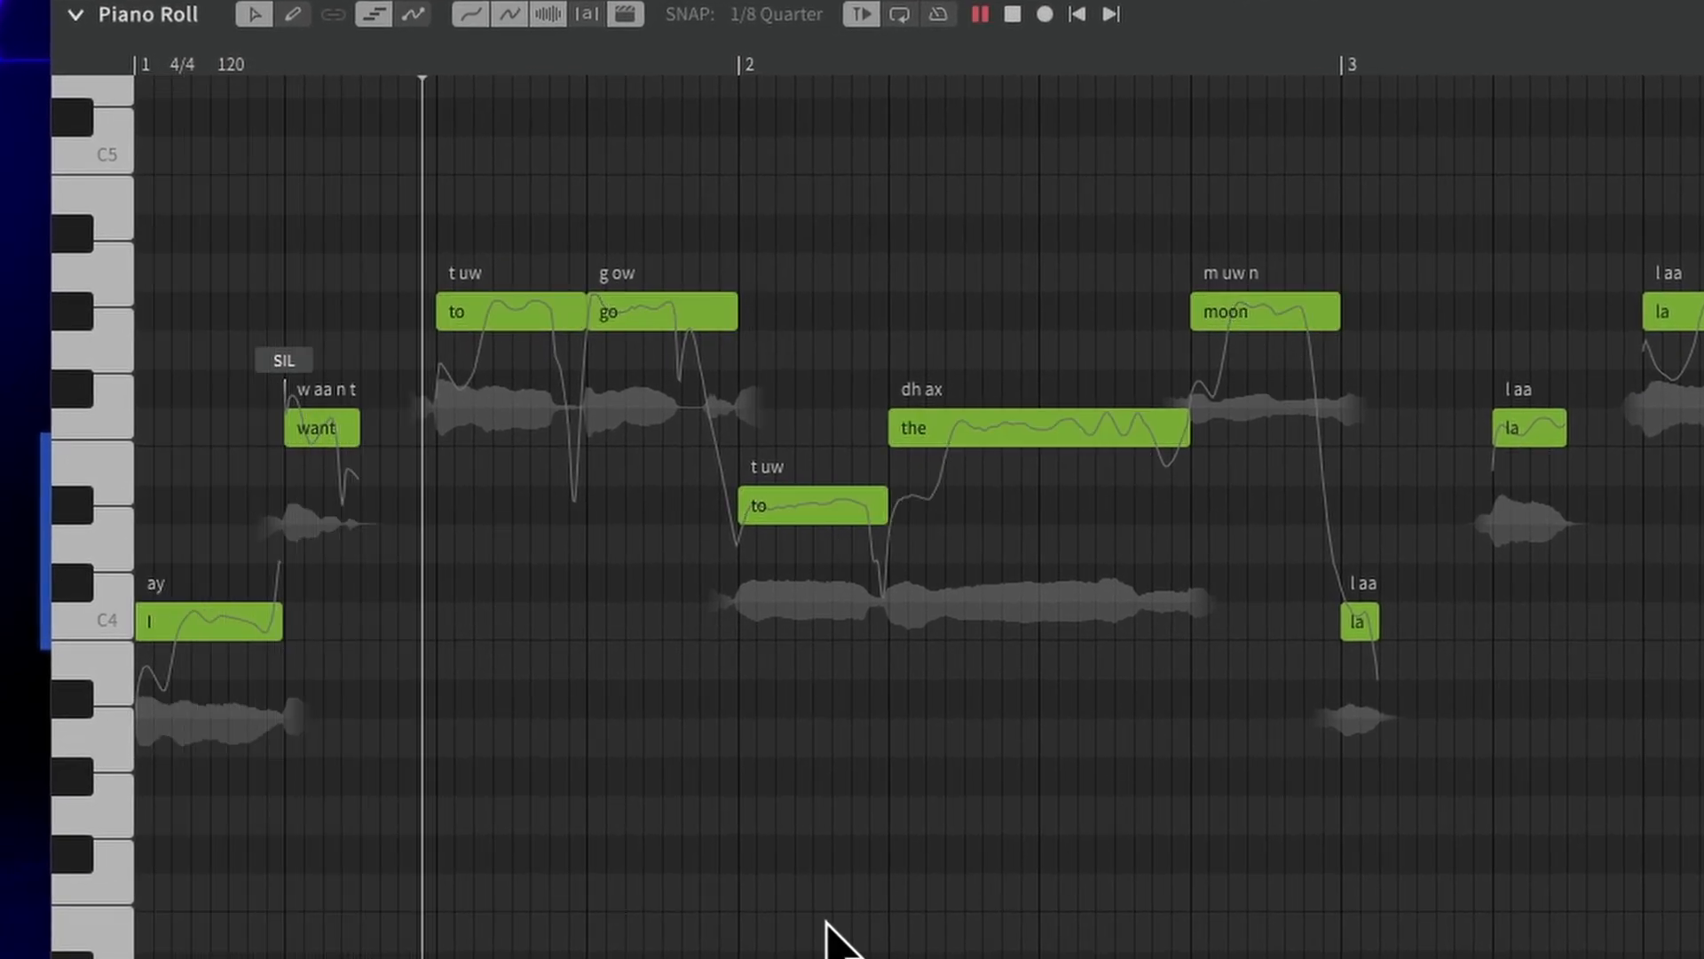
pyautogui.press('space')
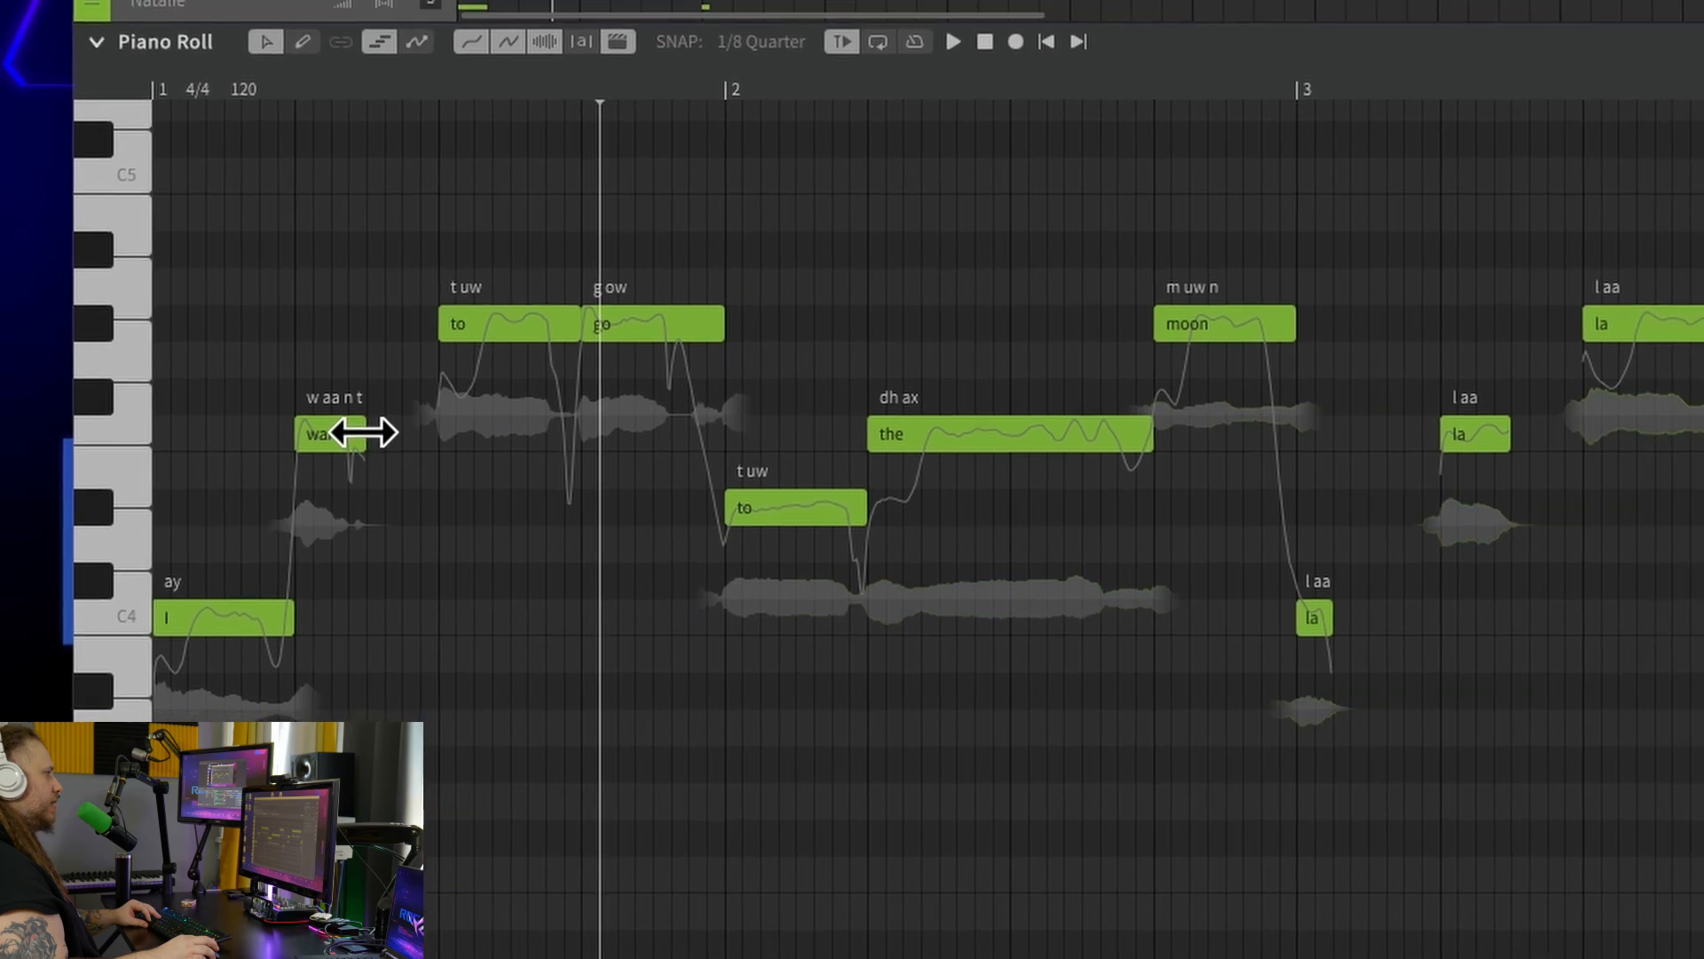
# Lengthen the "want" note to the start of the following "to" note and play the phrase past bar 3.
pyautogui.moveTo(364, 433); pyautogui.dragTo(438, 433)
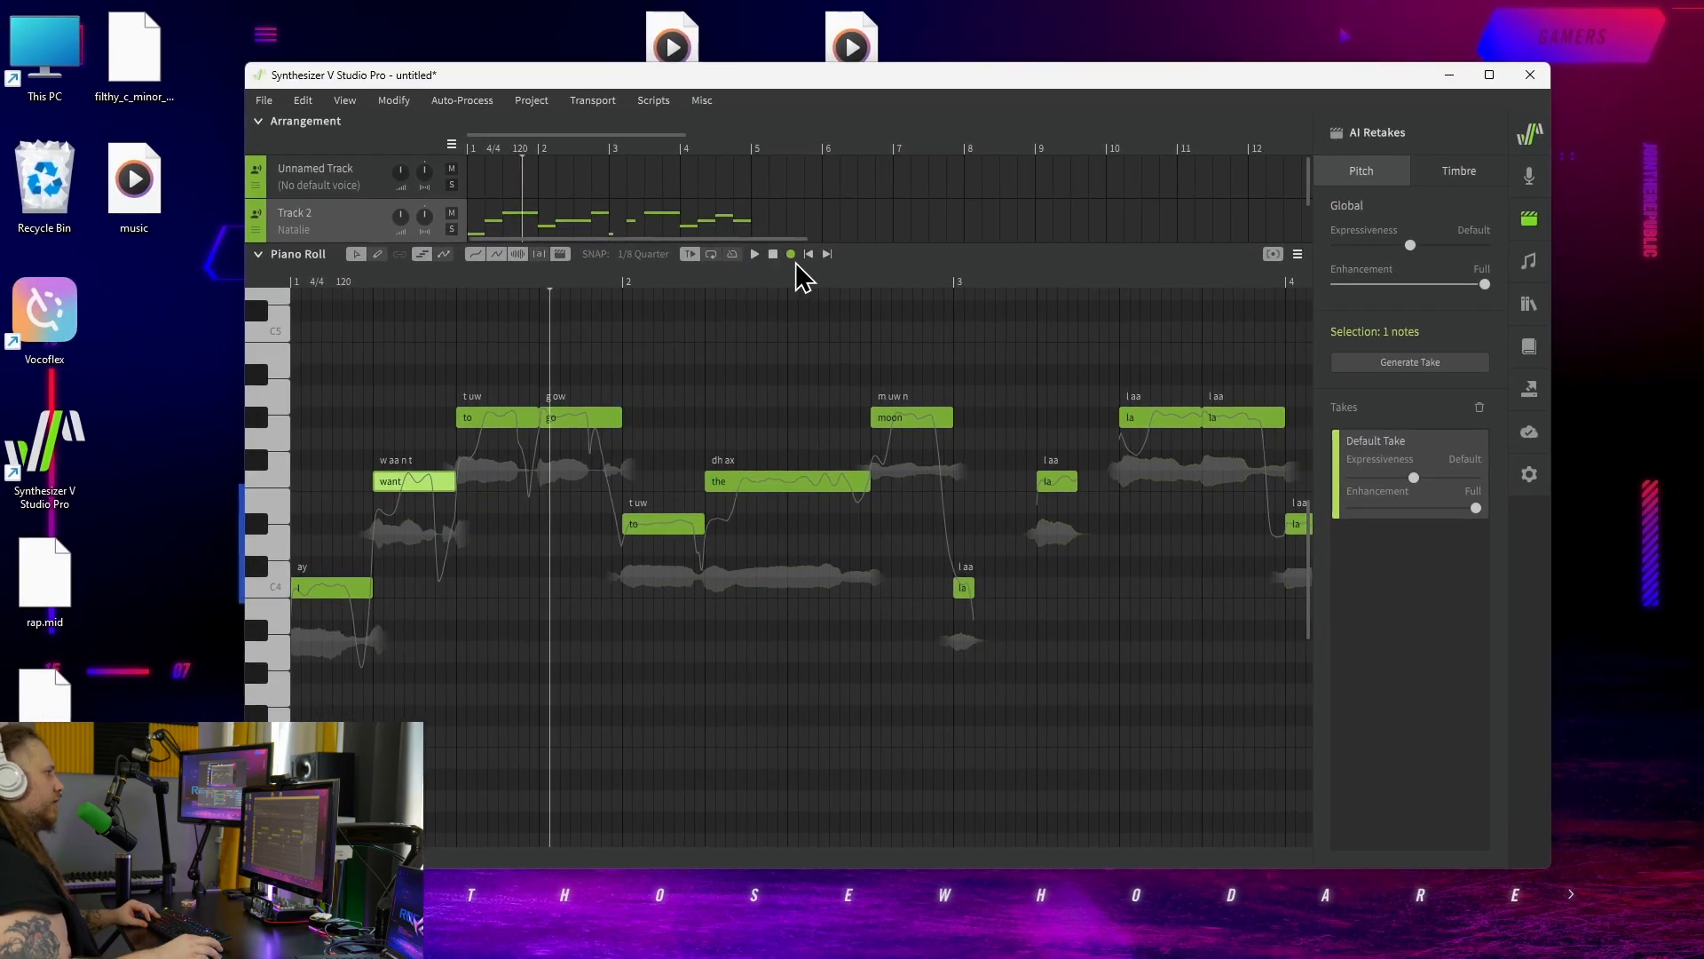
pyautogui.press('space')
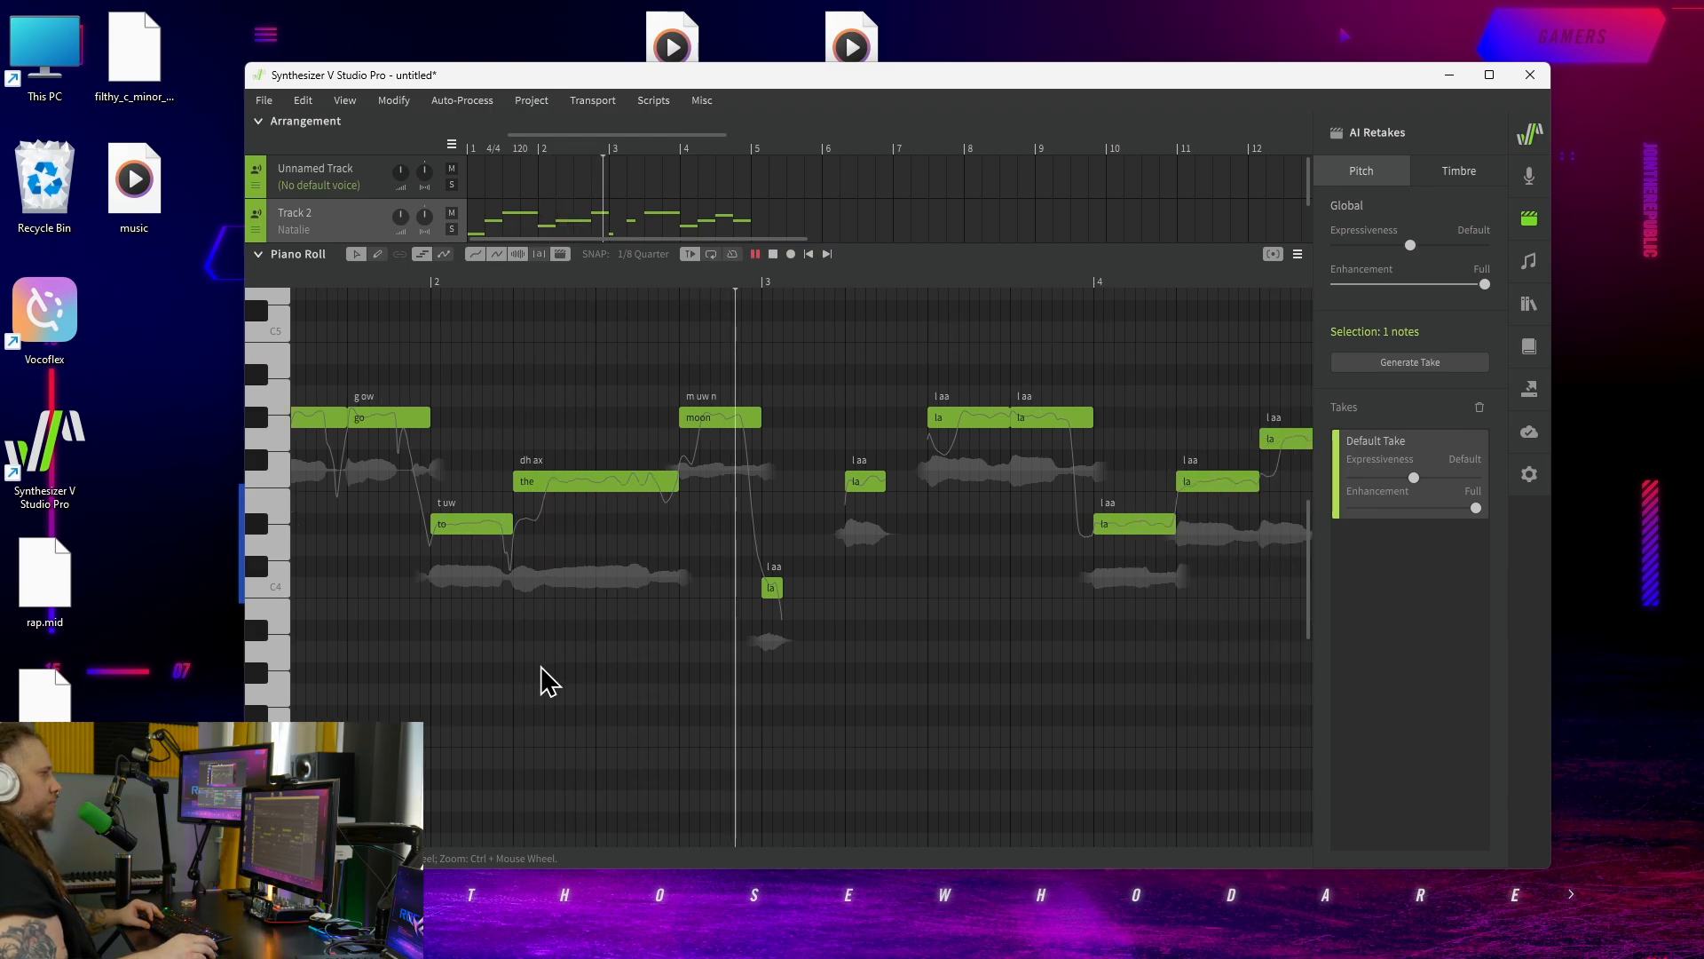
pyautogui.press('space')
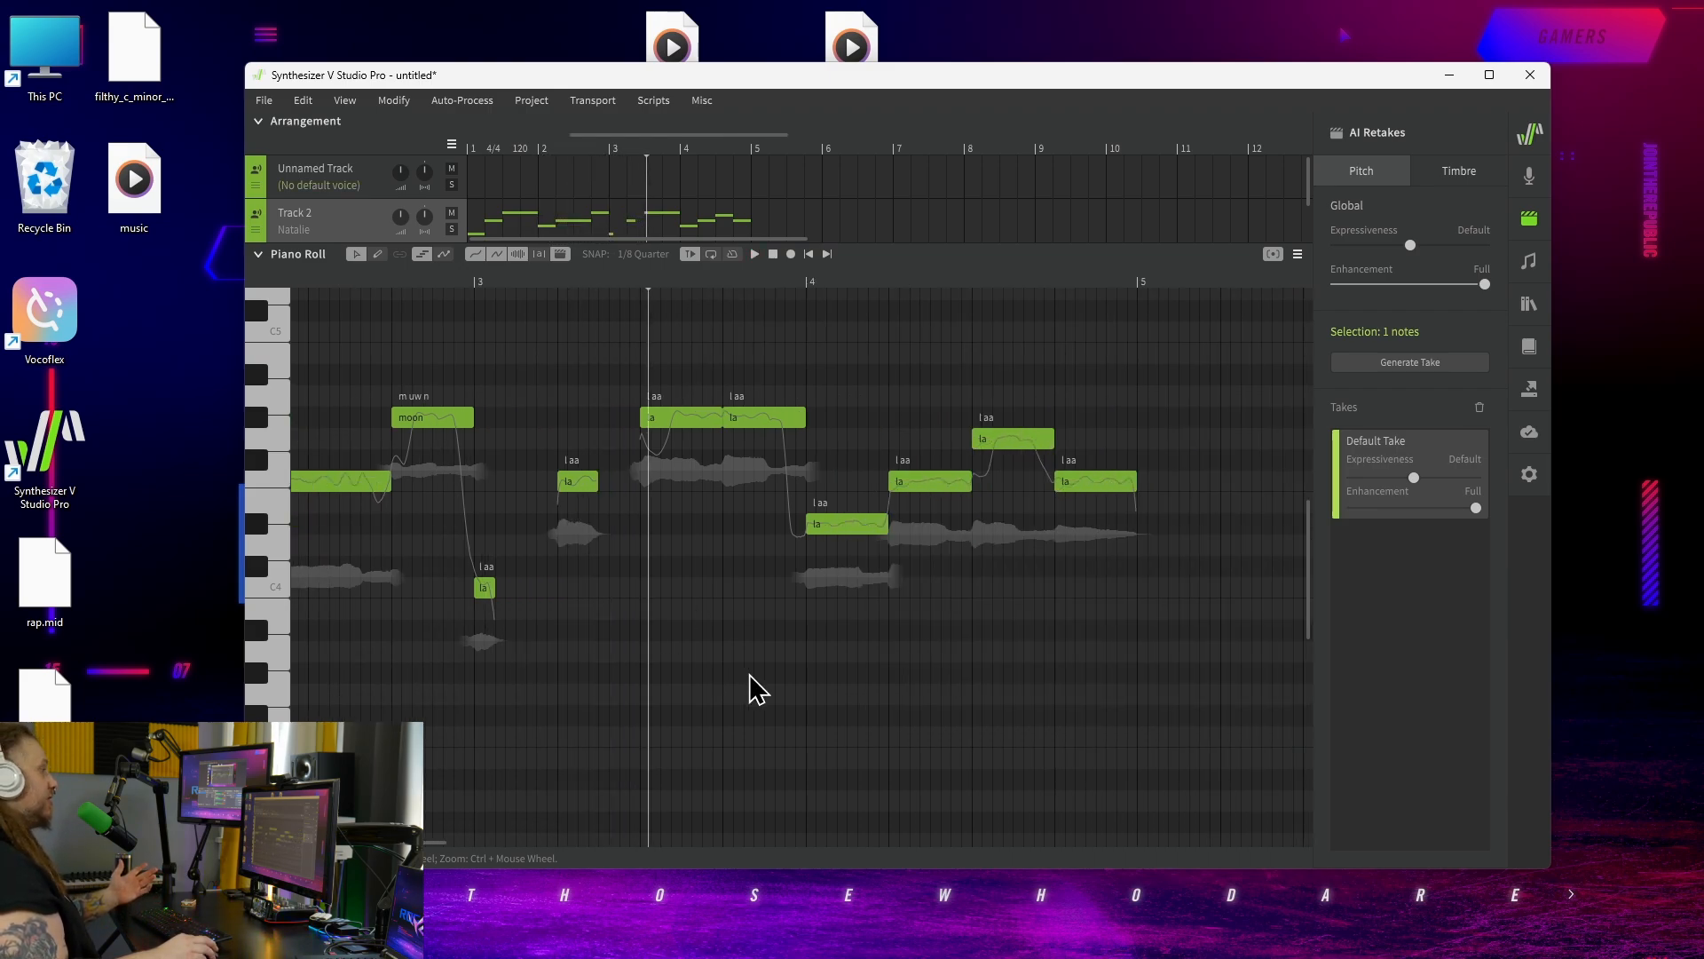
pyautogui.hscroll(-5, 760, 683)
pyautogui.click(744, 701)
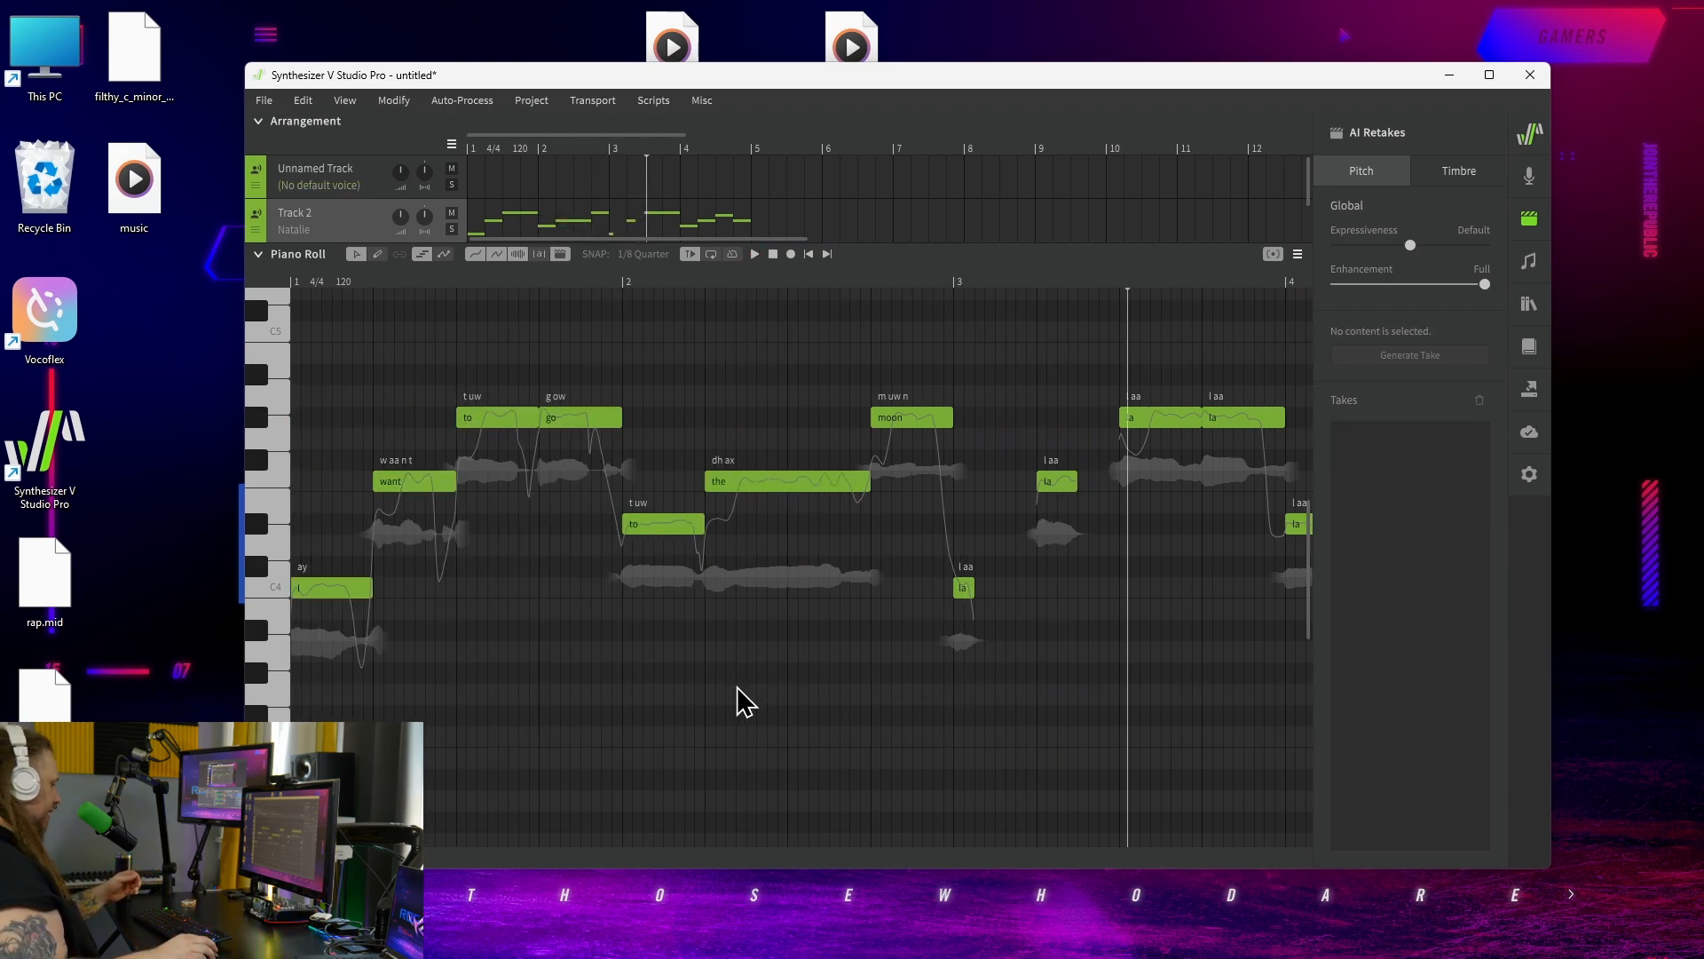
# Delete all the notes of Track 2.
pyautogui.hscroll(5, 744, 701)
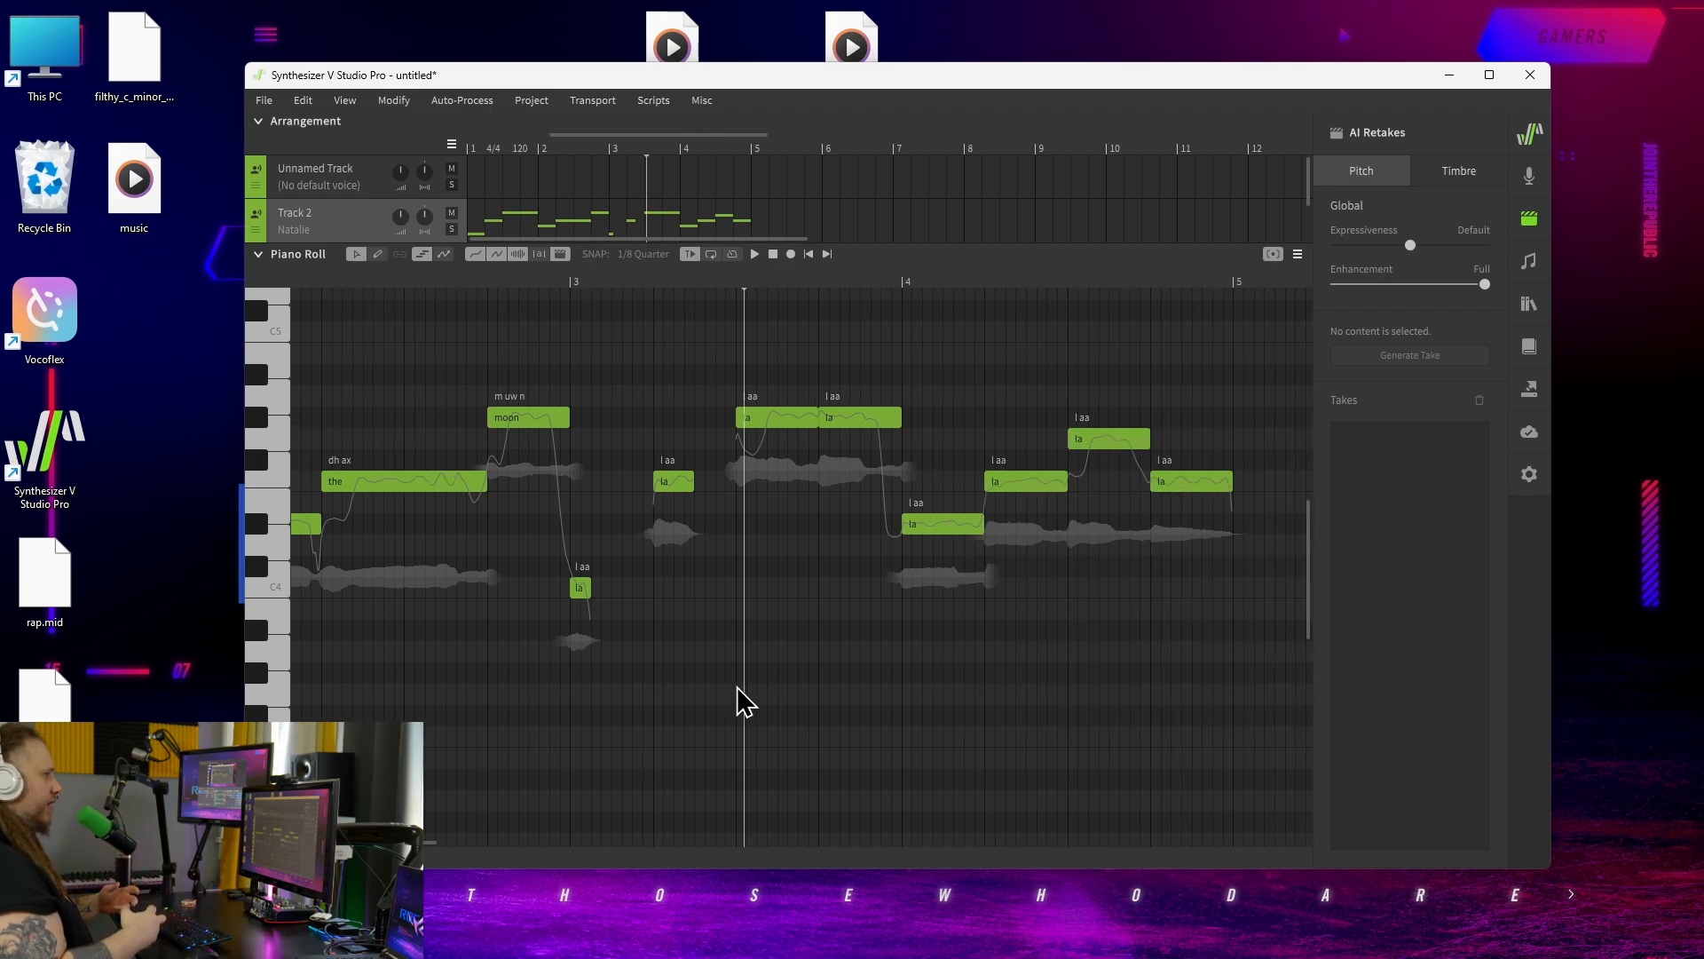
pyautogui.hotkey('ctrl', 'a')
pyautogui.click(738, 688)
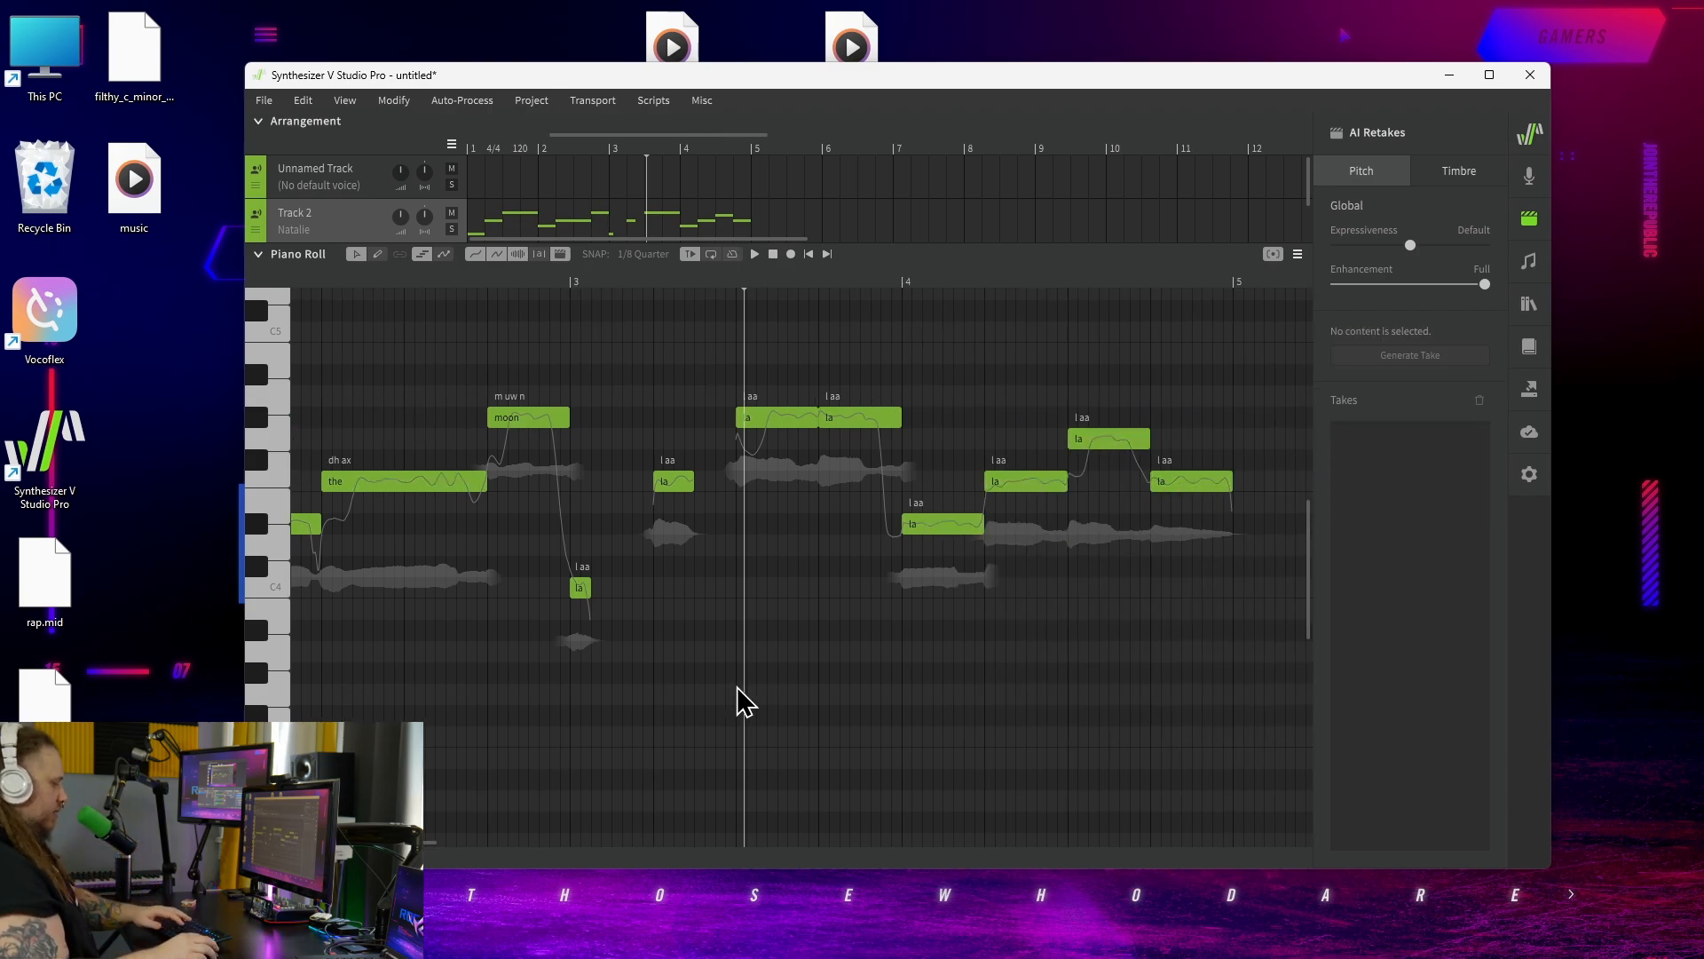
pyautogui.hotkey('ctrl', 'a')
pyautogui.press('Delete')
pyautogui.hscroll(-5, 734, 700)
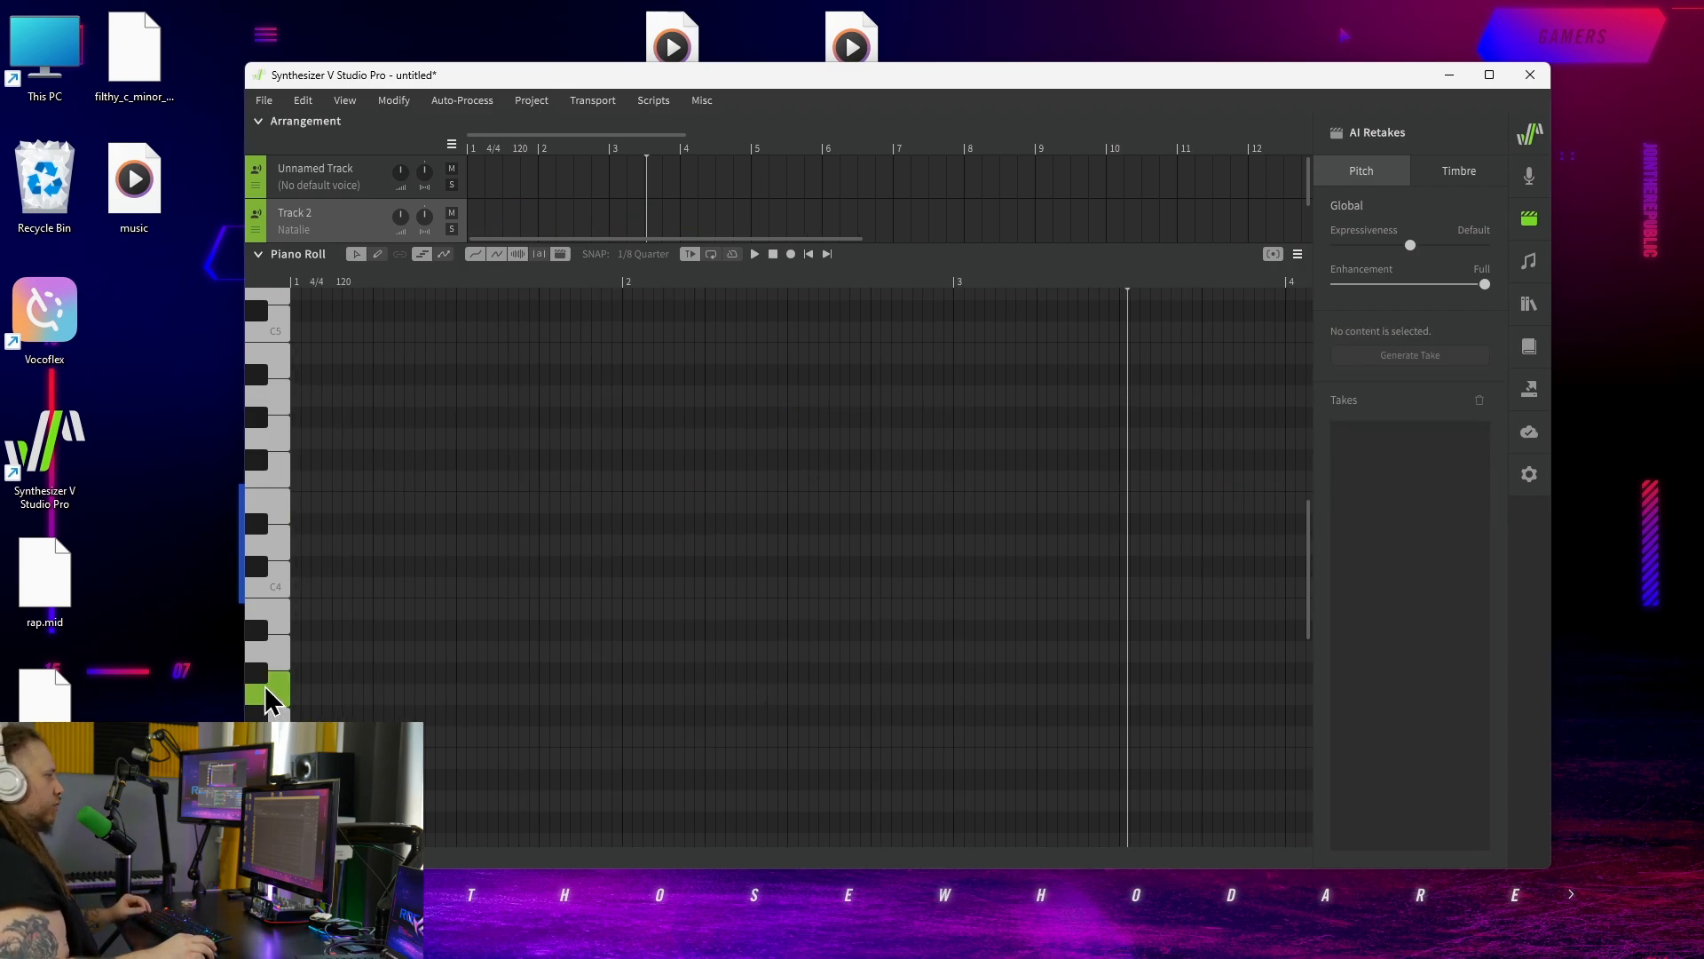
# Draw a low note three semitones below C3 on Track 2, about one bar long from the start of bar 1.
pyautogui.scroll(-3, 369, 578)
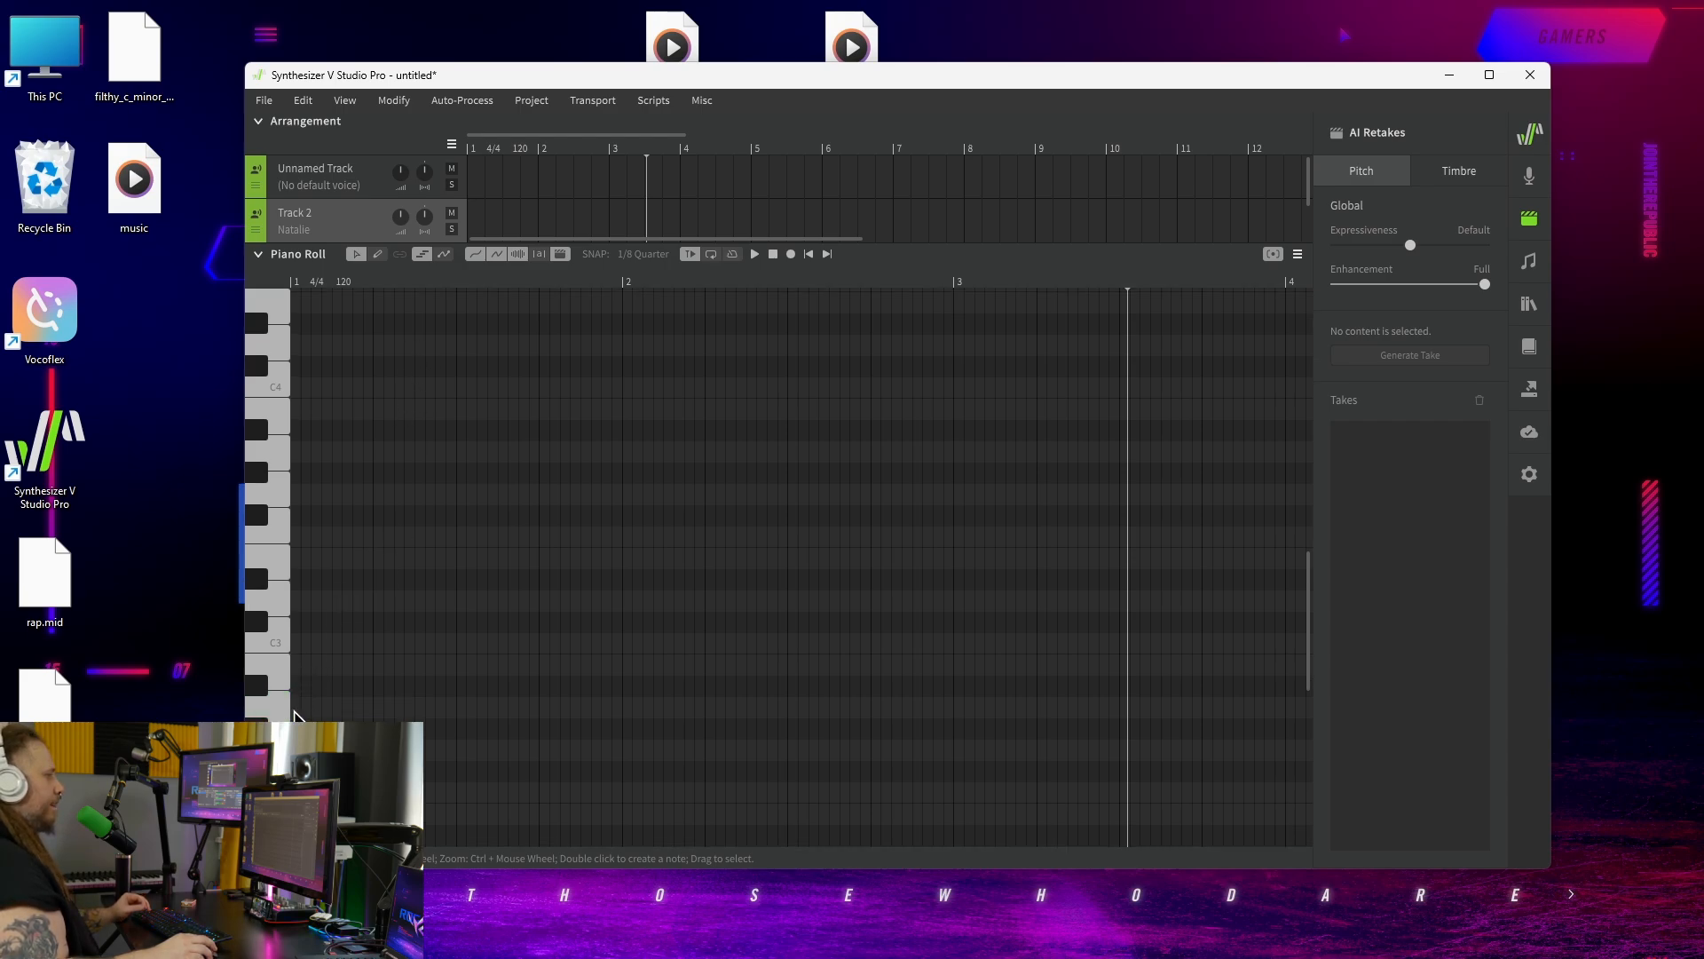
pyautogui.doubleClick(295, 707)
pyautogui.moveTo(299, 710); pyautogui.dragTo(631, 716)
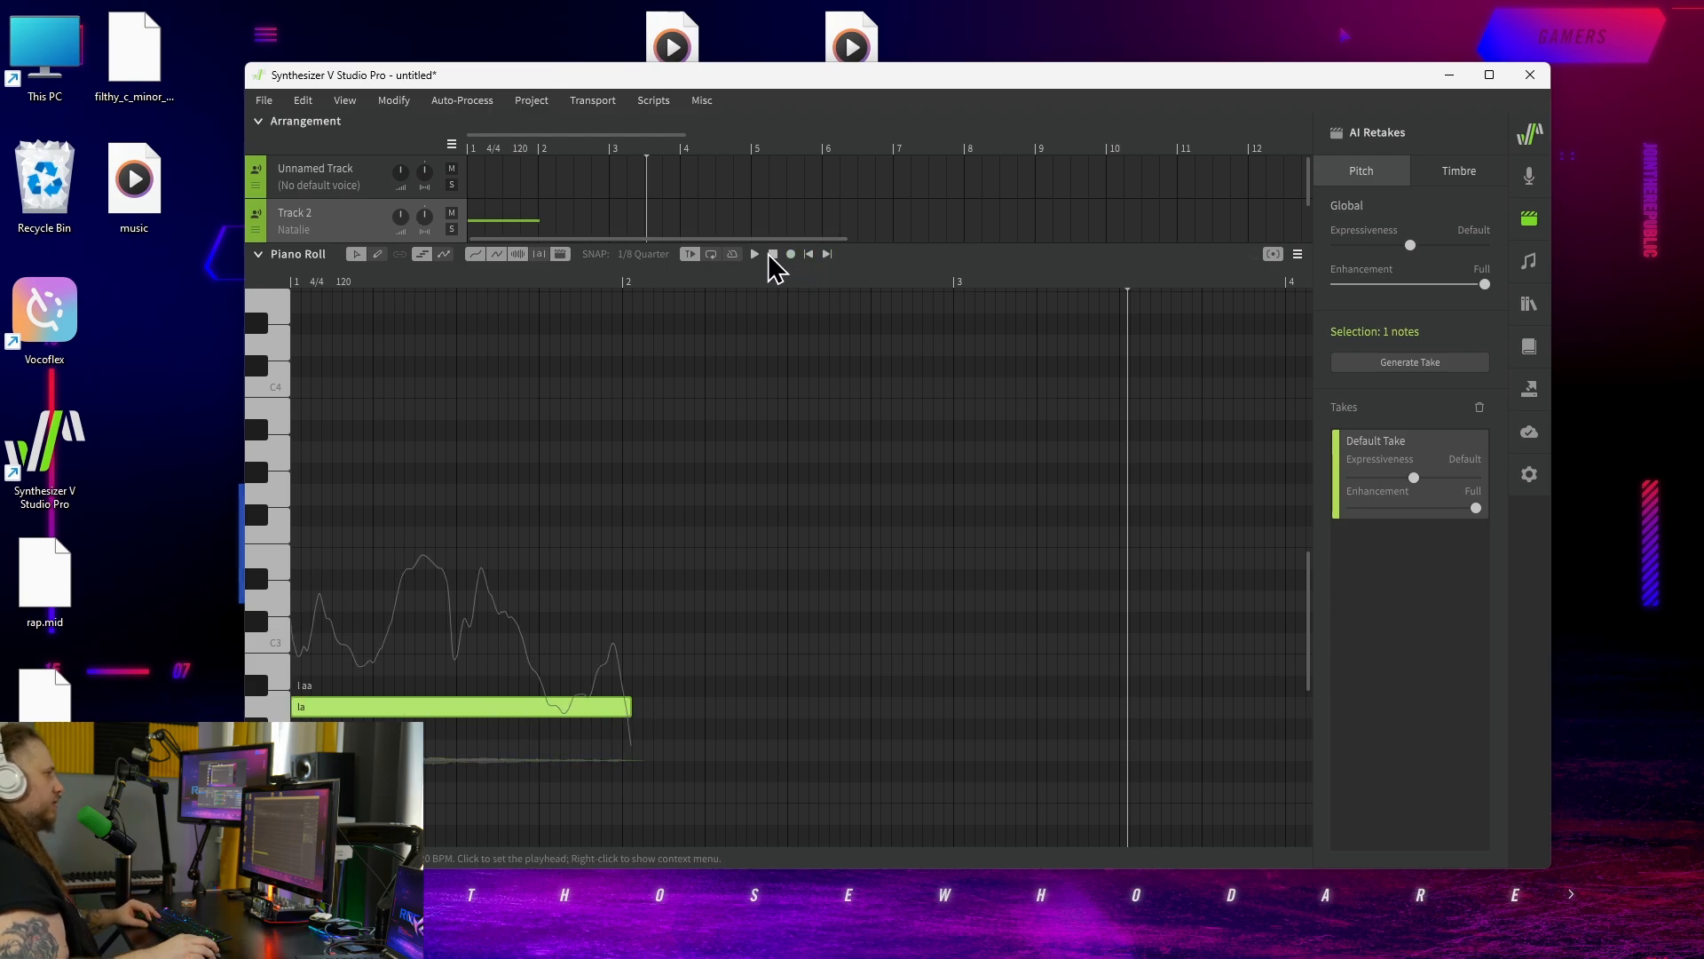
# Play the low "la" note on Track 2 from the start of bar 1.
pyautogui.click(806, 255)
pyautogui.press('space')
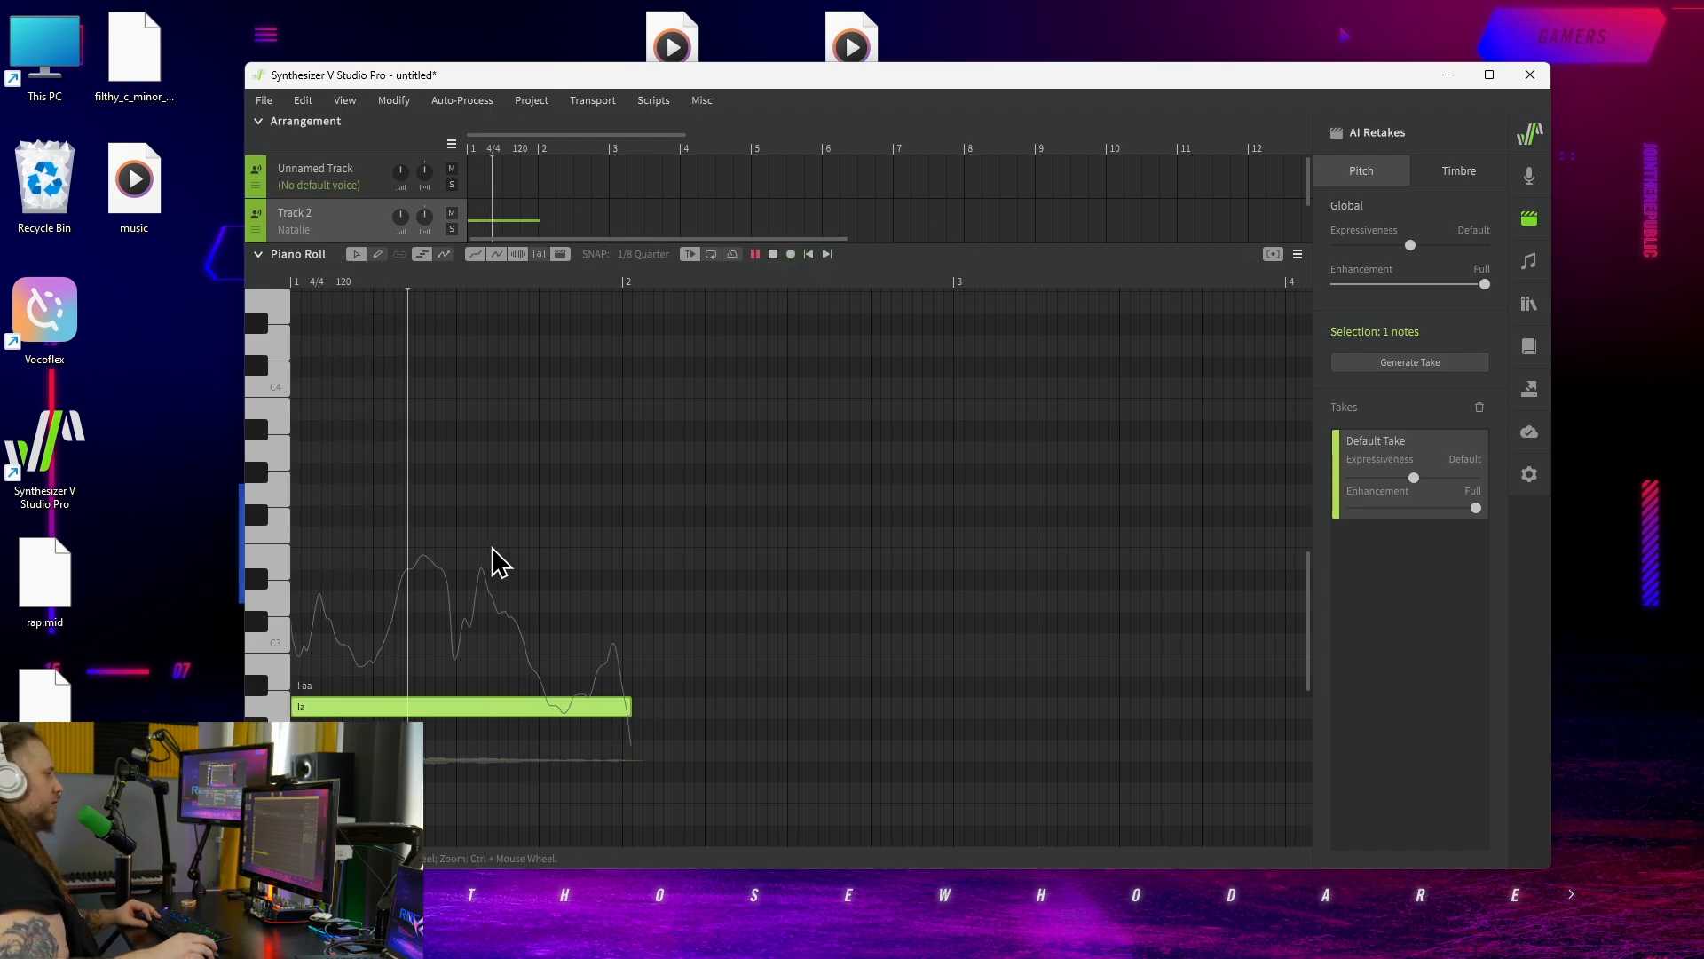
pyautogui.press('space')
# Set the low note's lyric to "revolution" and play it from the start of bar 1.
pyautogui.doubleClick(310, 710)
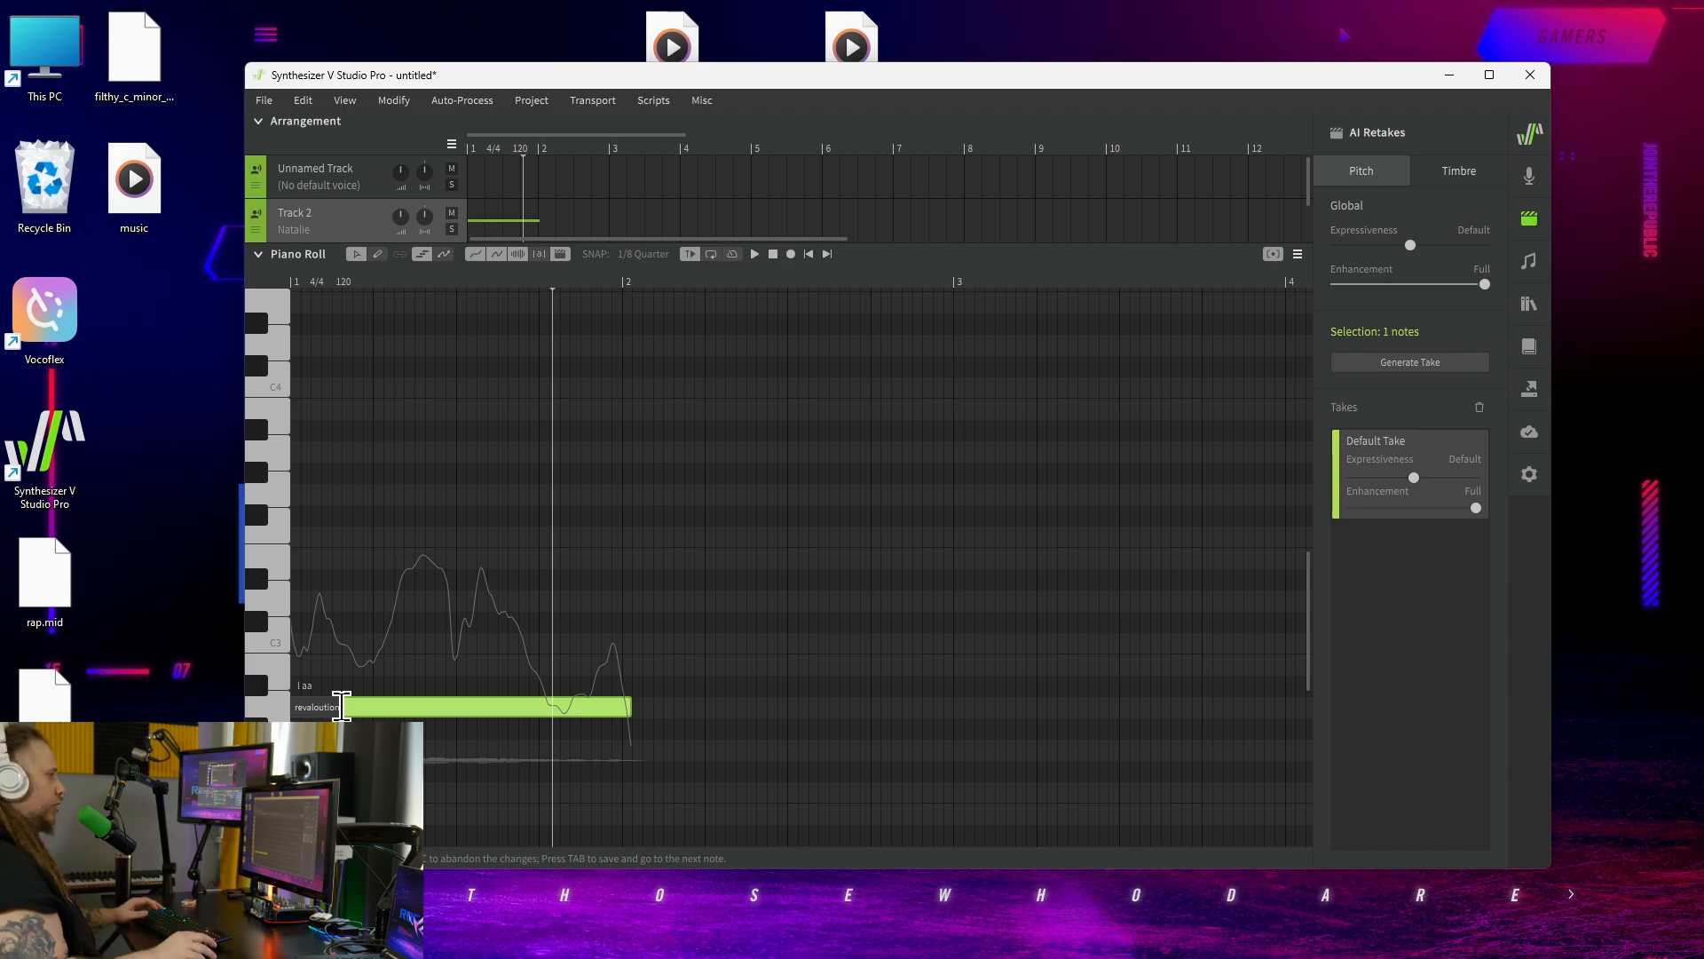
pyautogui.click(473, 803)
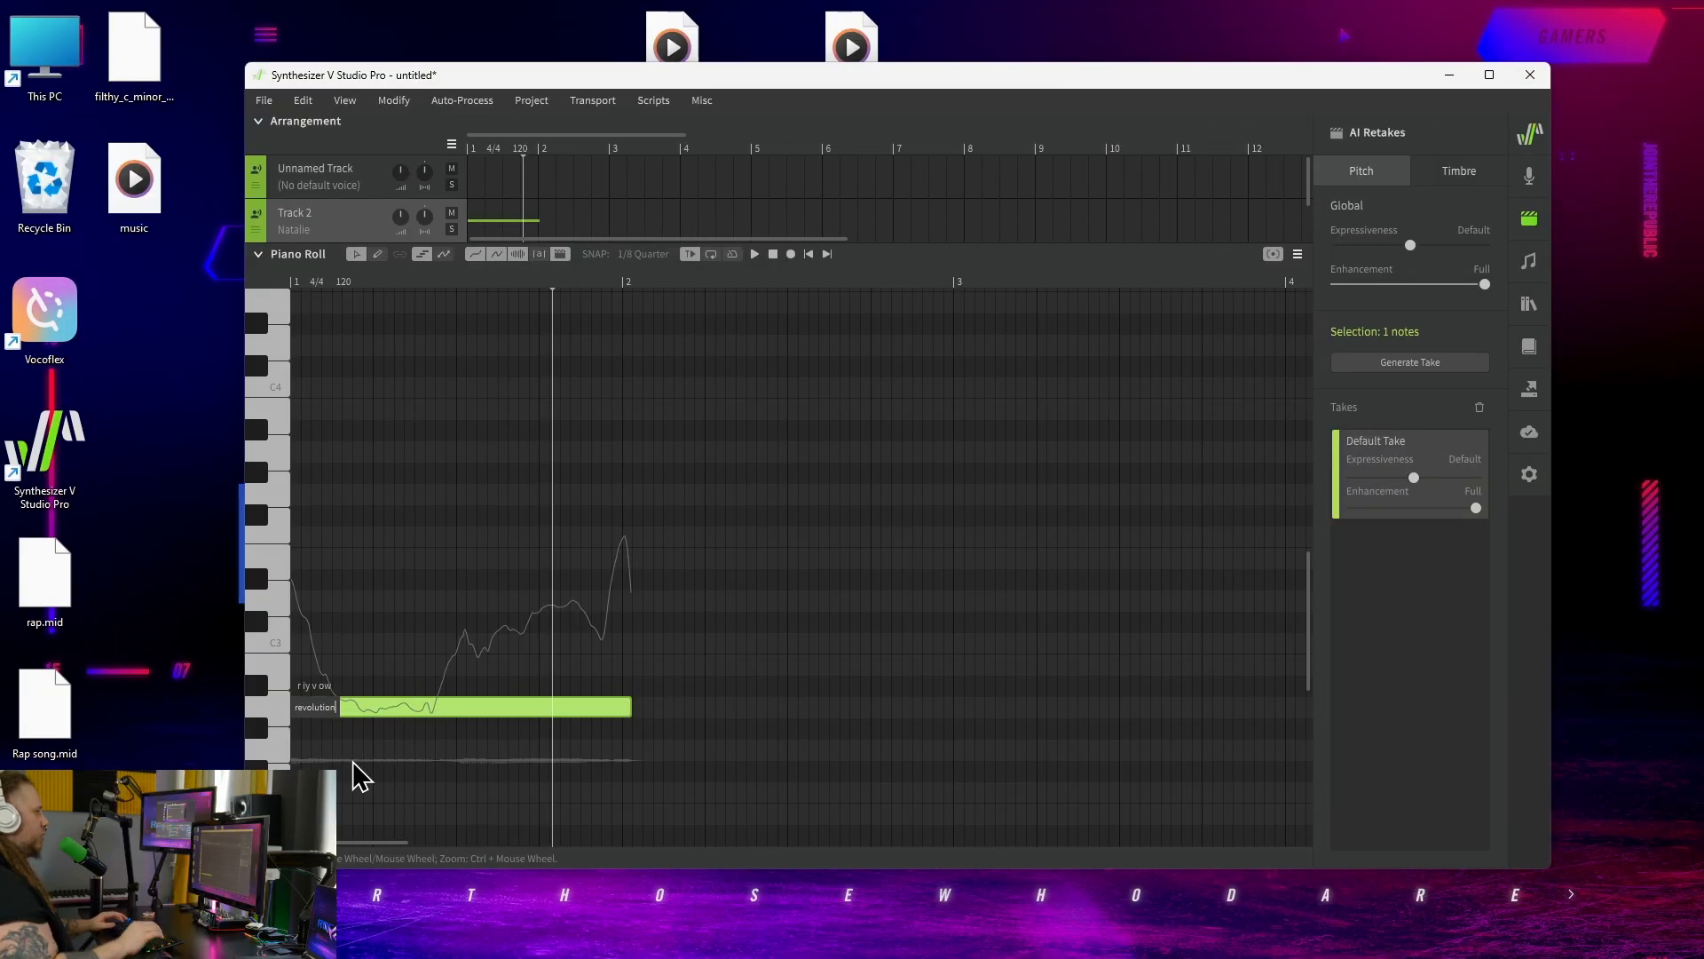
pyautogui.click(391, 781)
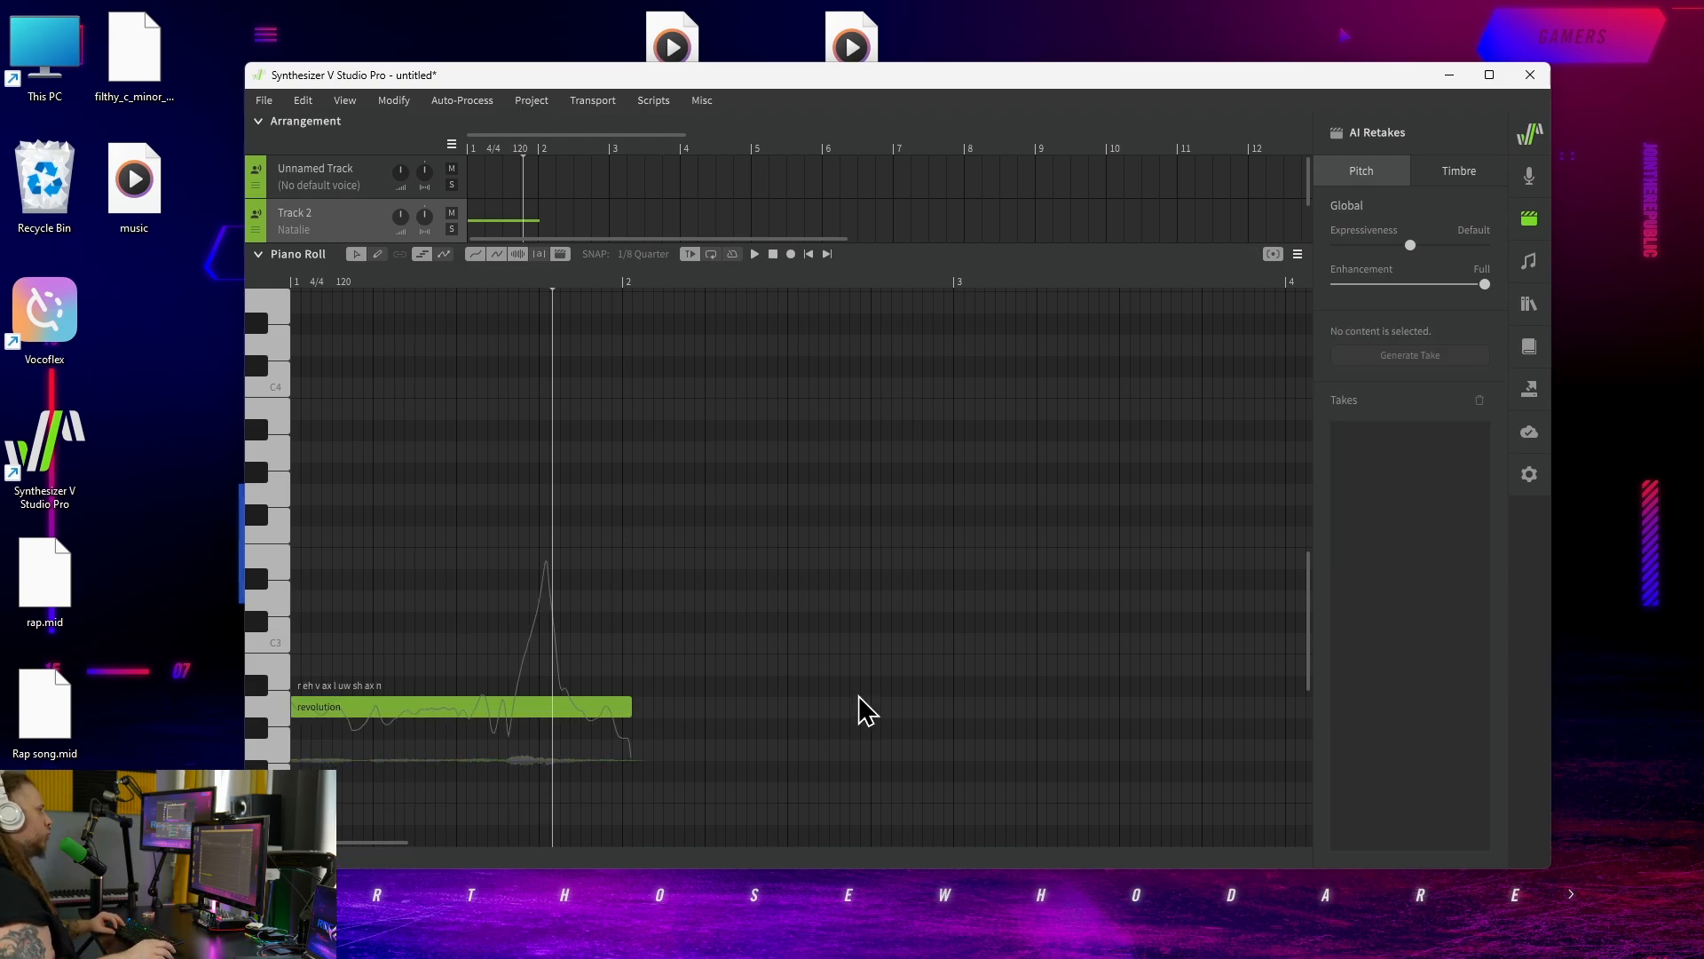
pyautogui.click(810, 256)
pyautogui.press('space')
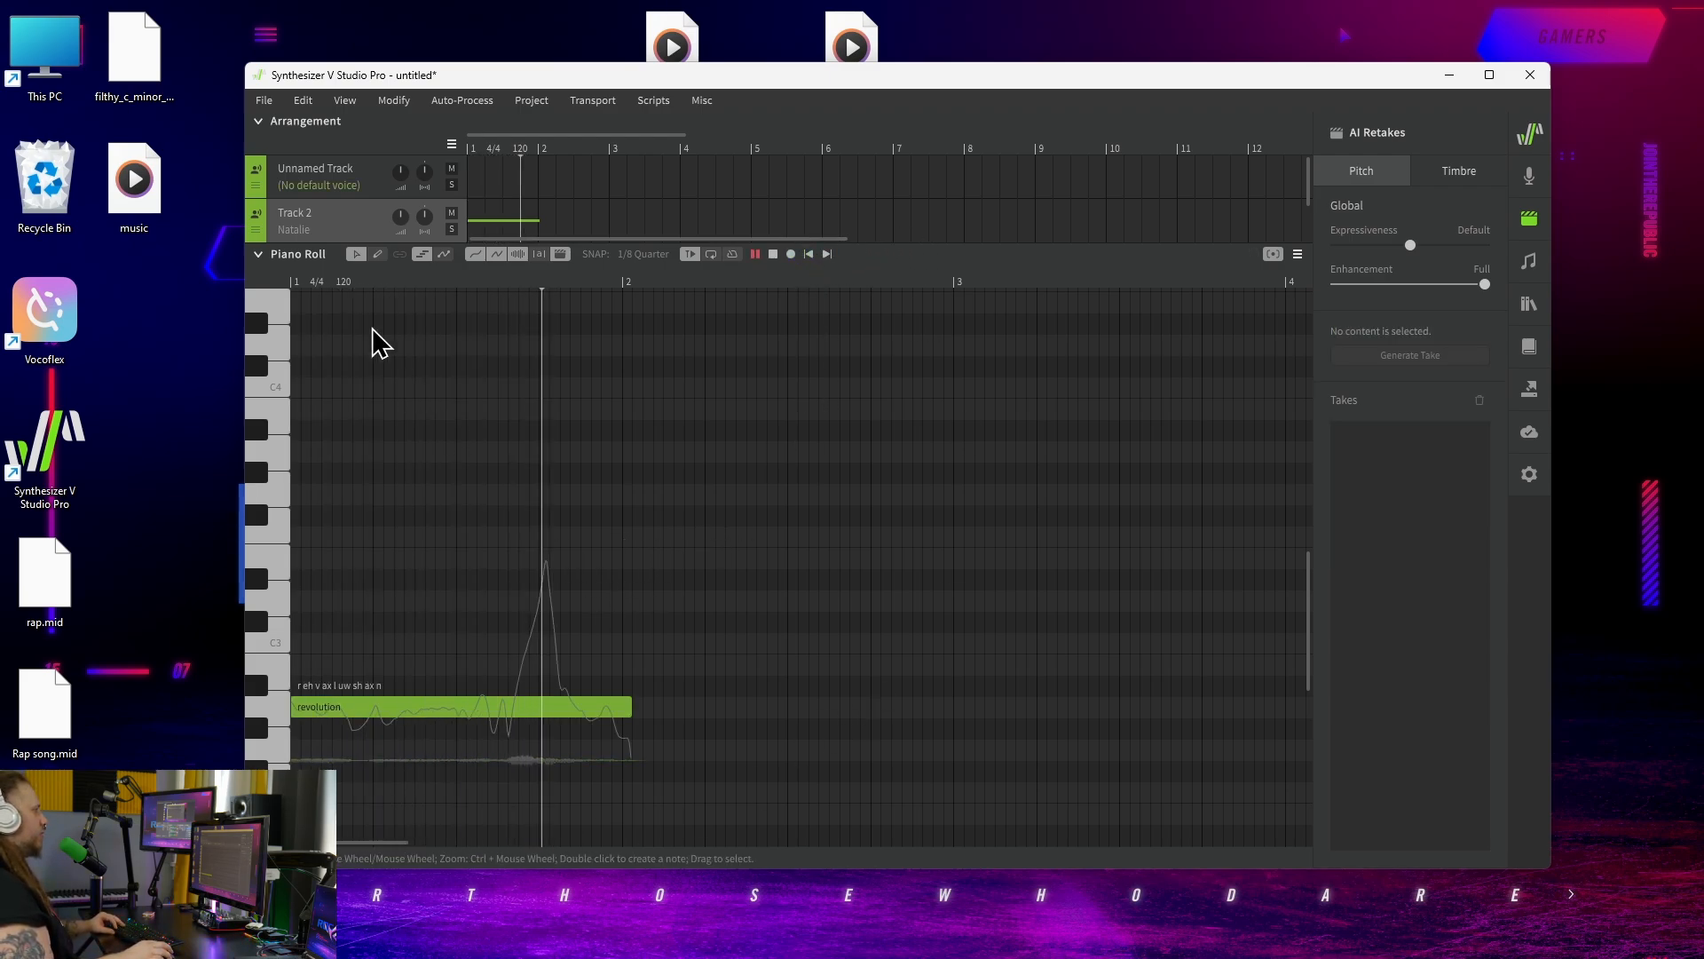
# Switch Track 2's singer to Hayden and play the "revolution" note from the start.
pyautogui.click(294, 230)
pyautogui.click(313, 252)
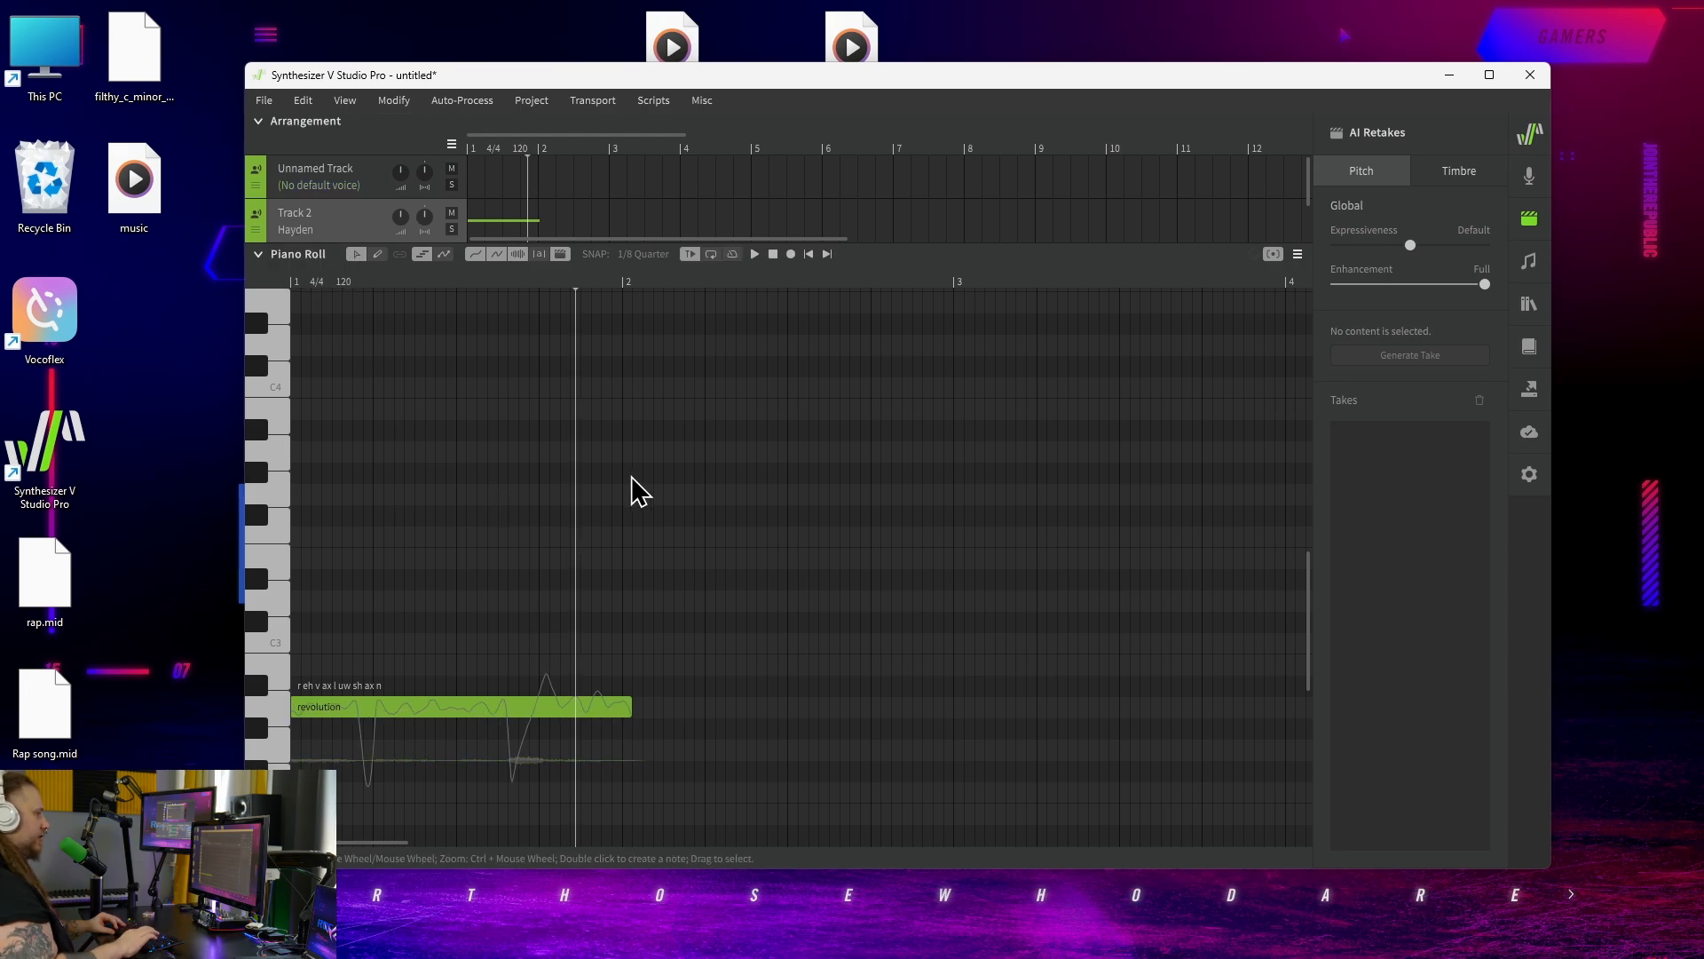
pyautogui.click(809, 255)
pyautogui.press('space')
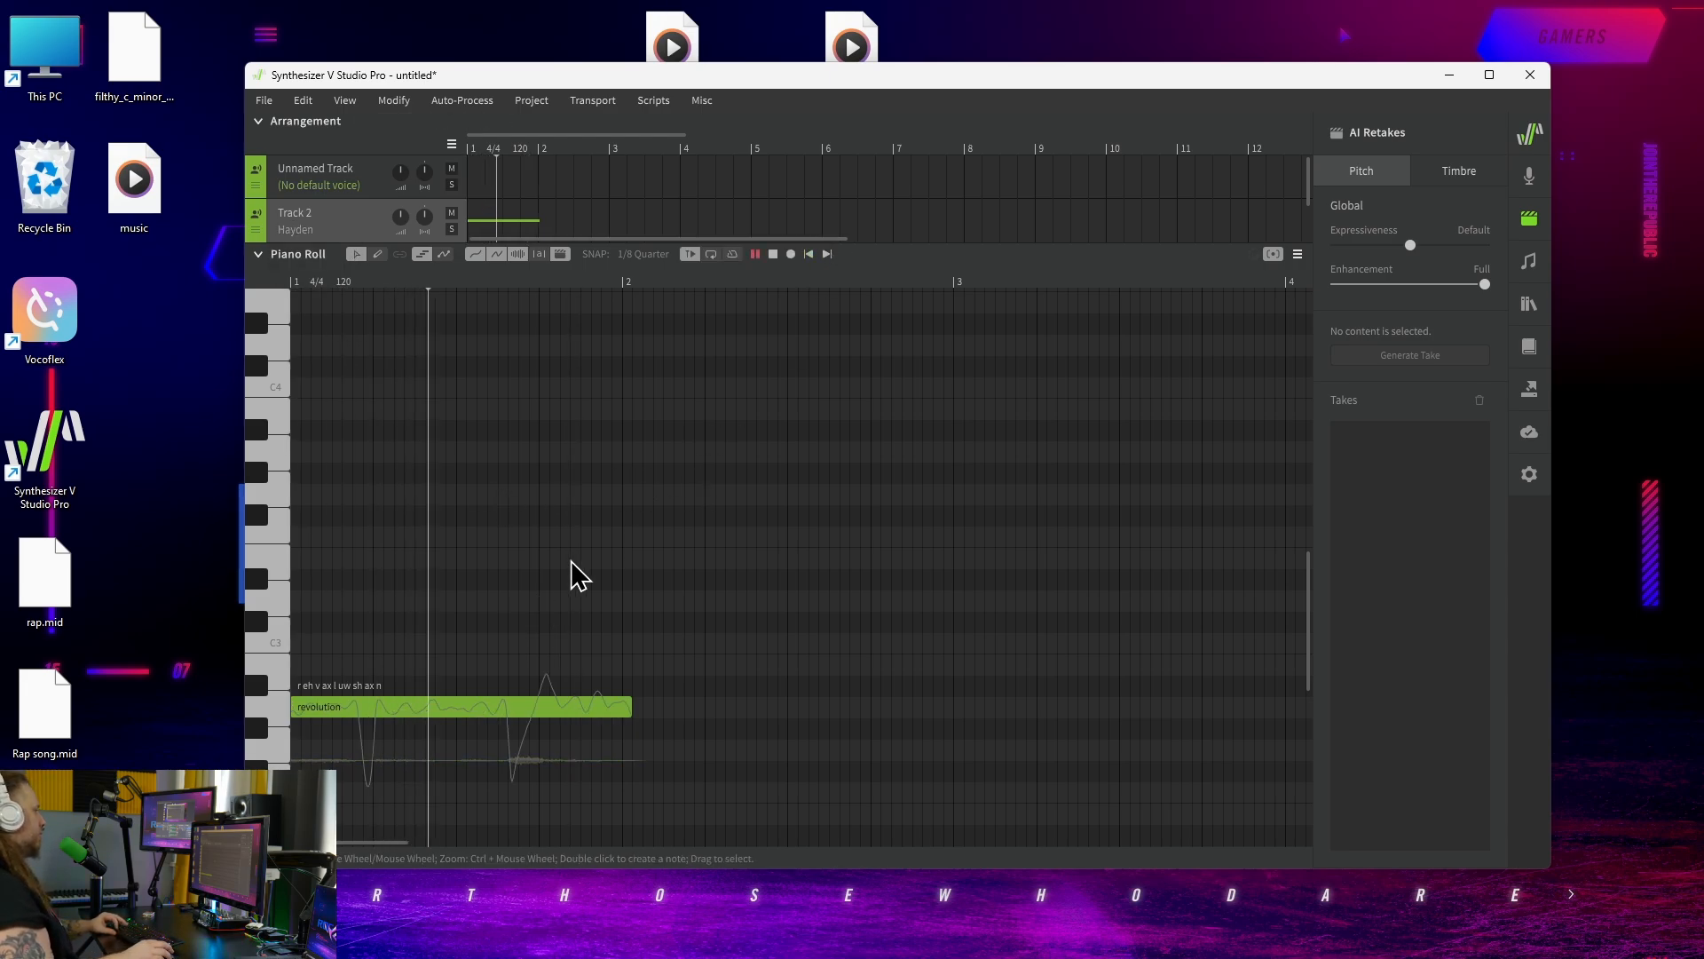
pyautogui.press('space')
# Raise the "revolution" note by five semitones and play it from the start.
pyautogui.moveTo(414, 707); pyautogui.dragTo(401, 605)
pyautogui.click(809, 254)
pyautogui.press('space')
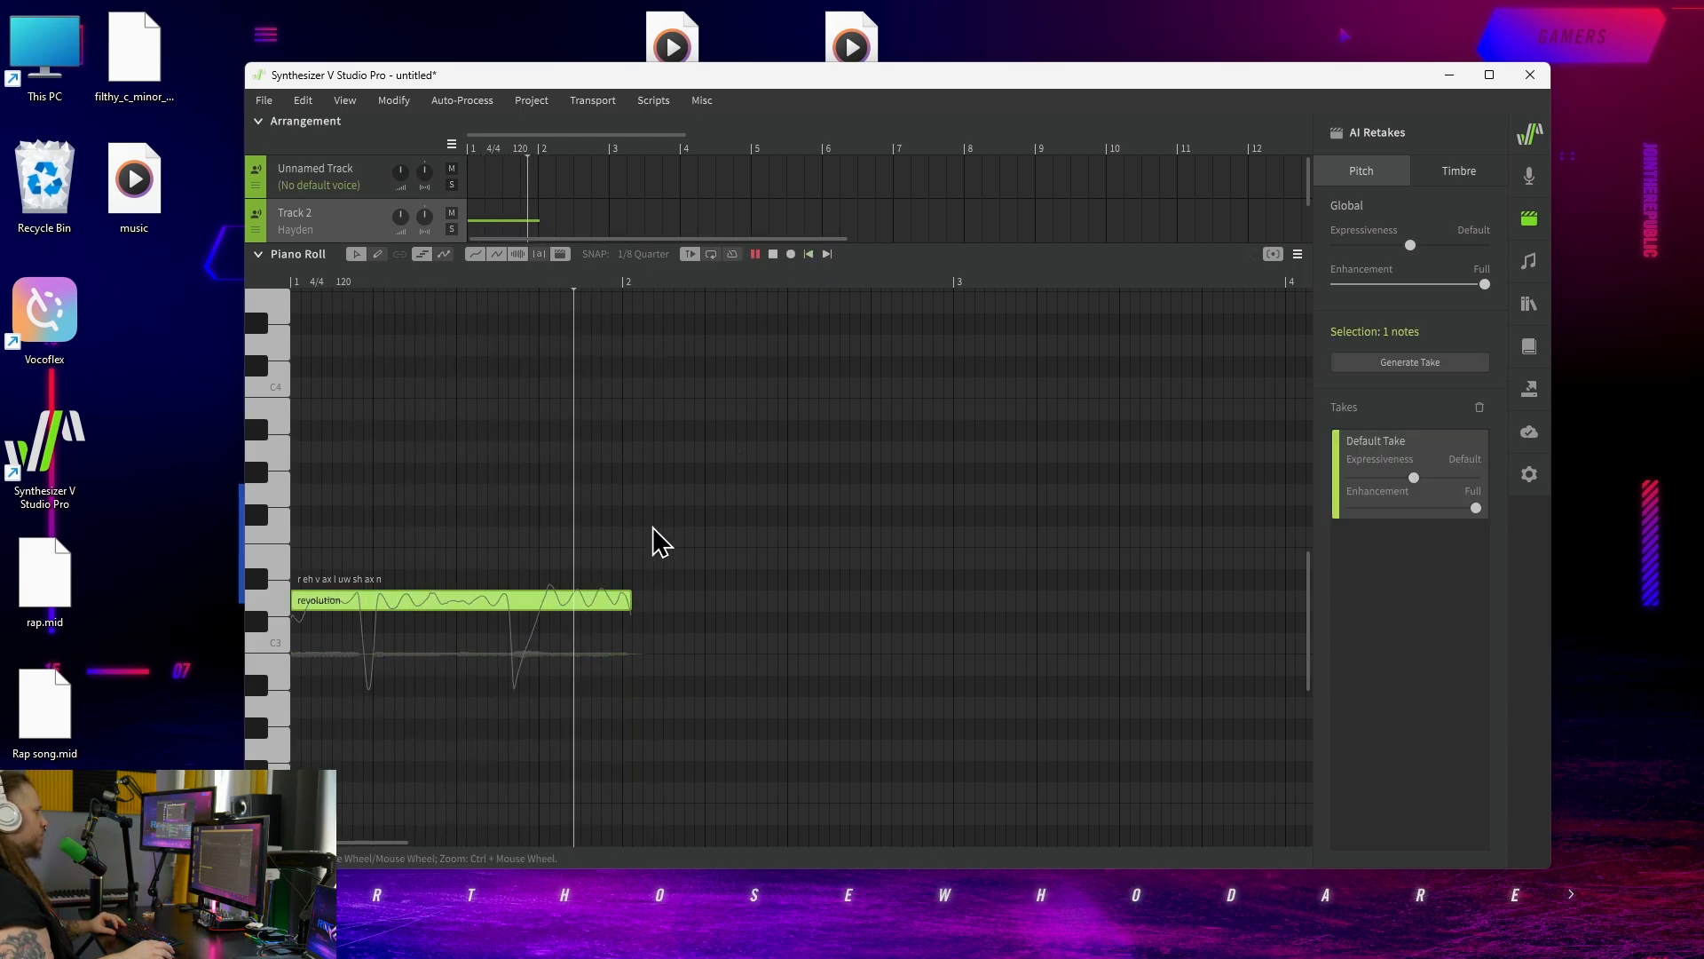
pyautogui.press('space')
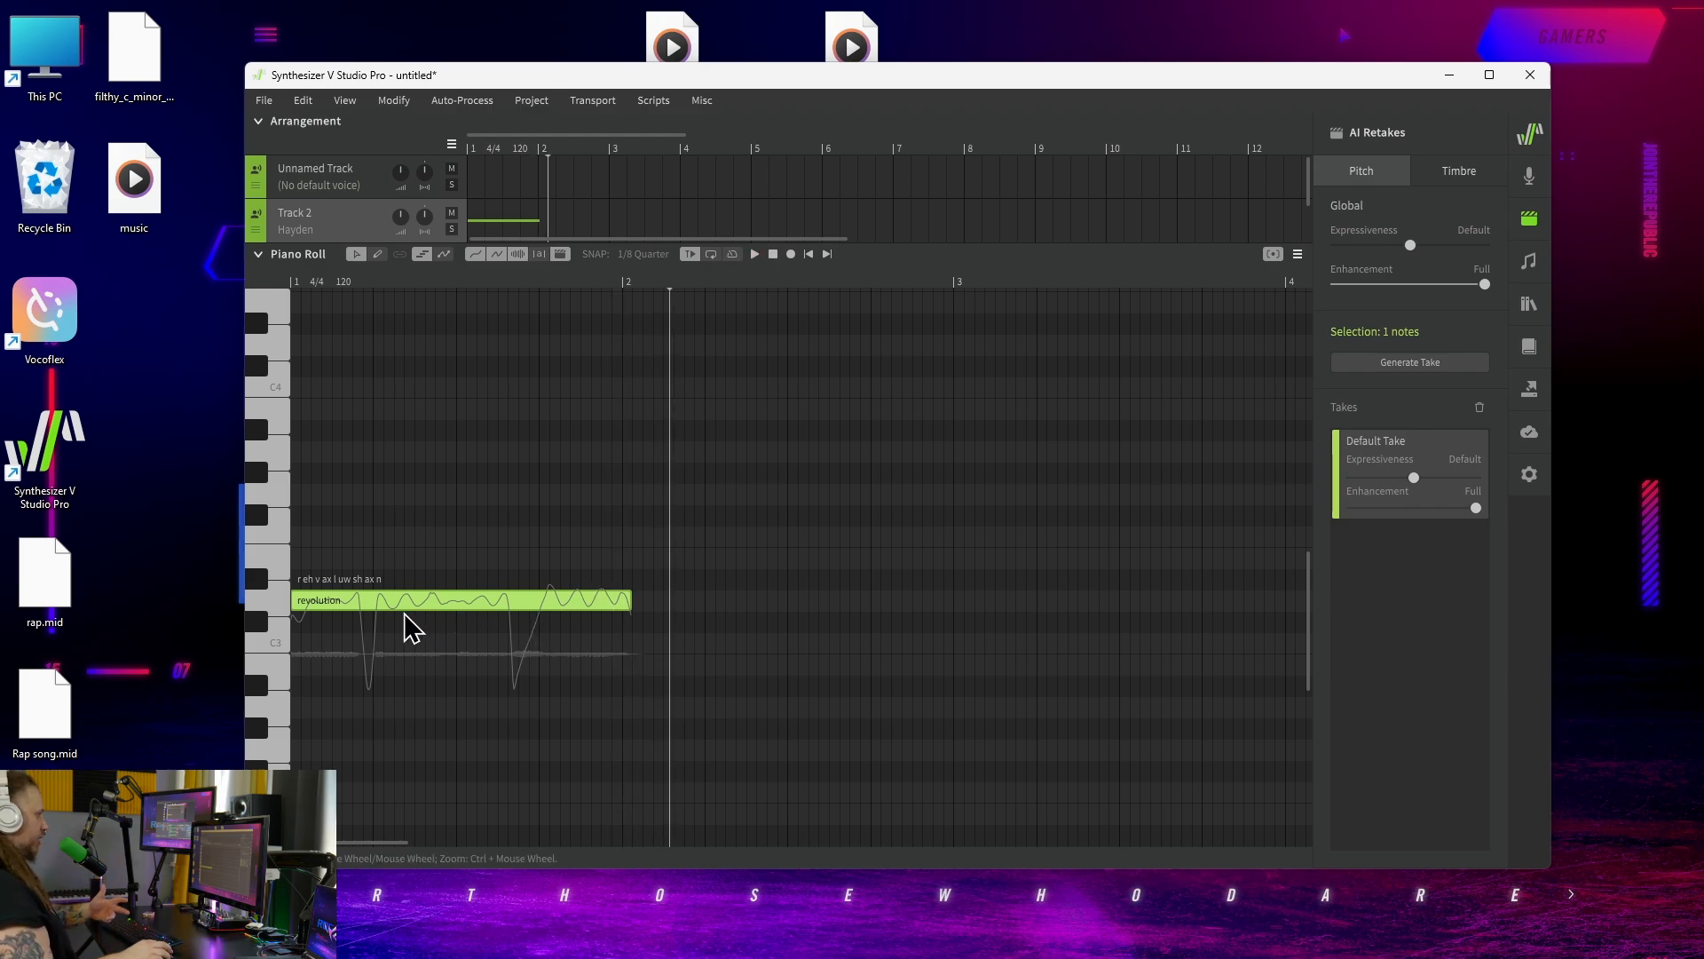
# Shorten the "revolution" note to about one and a half beats and draw three progressively higher notes after it.
pyautogui.moveTo(631, 602); pyautogui.dragTo(412, 609)
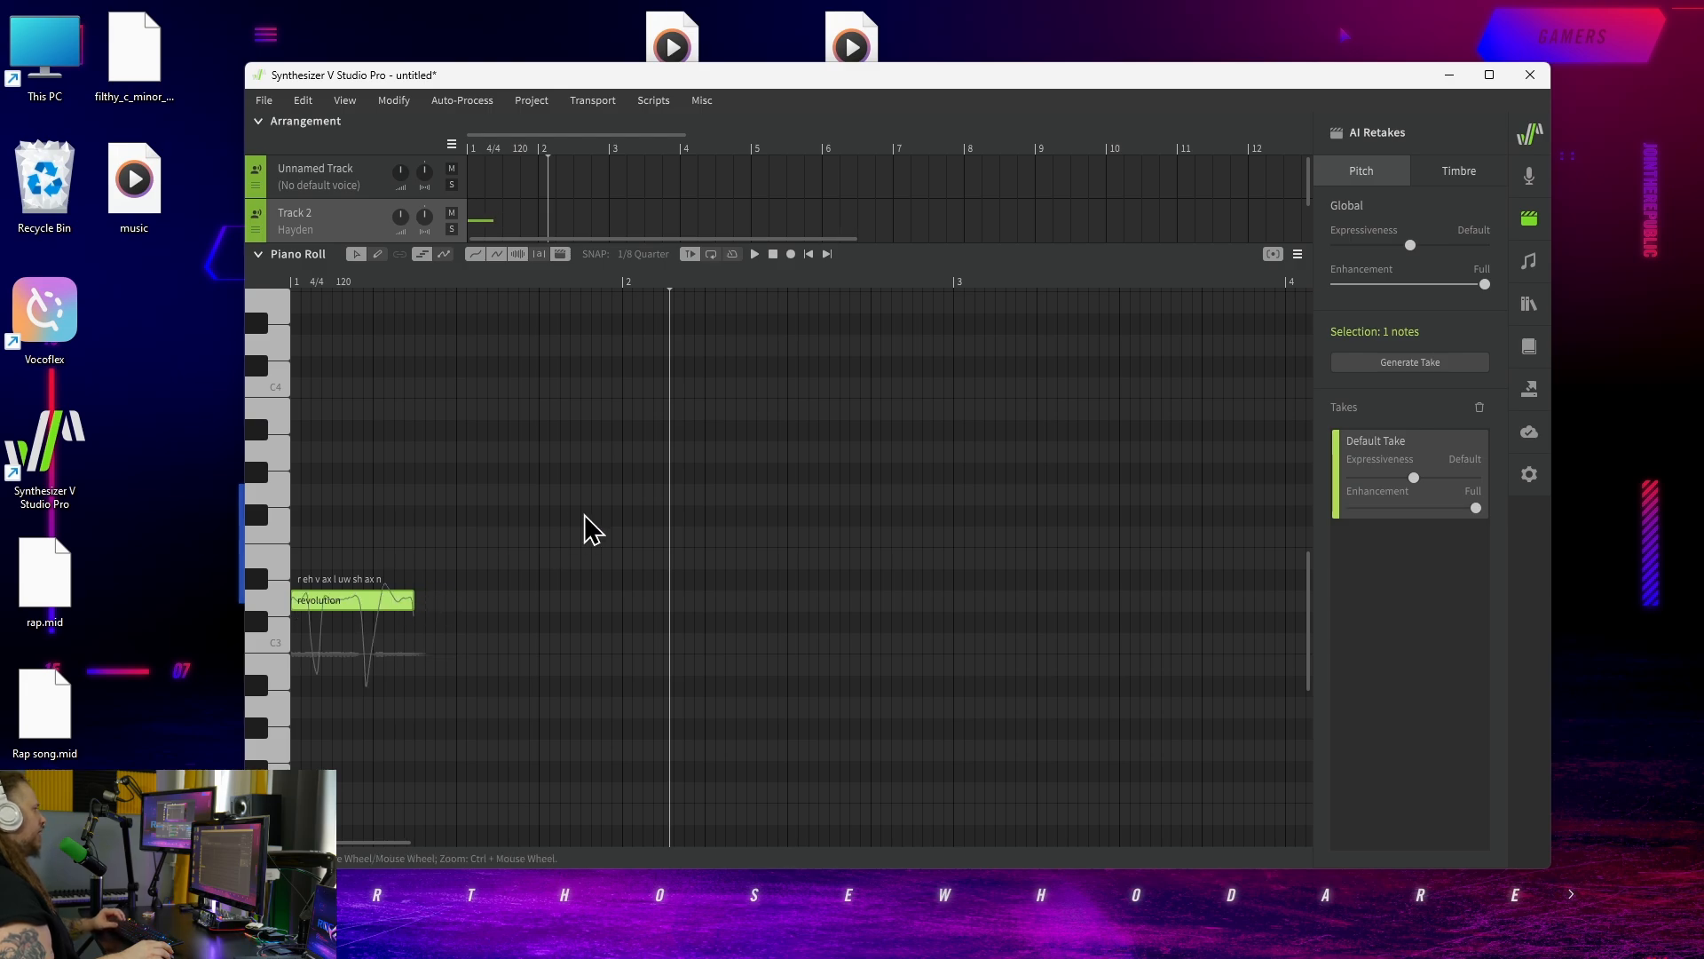
pyautogui.moveTo(417, 536); pyautogui.dragTo(513, 534)
pyautogui.click(545, 492)
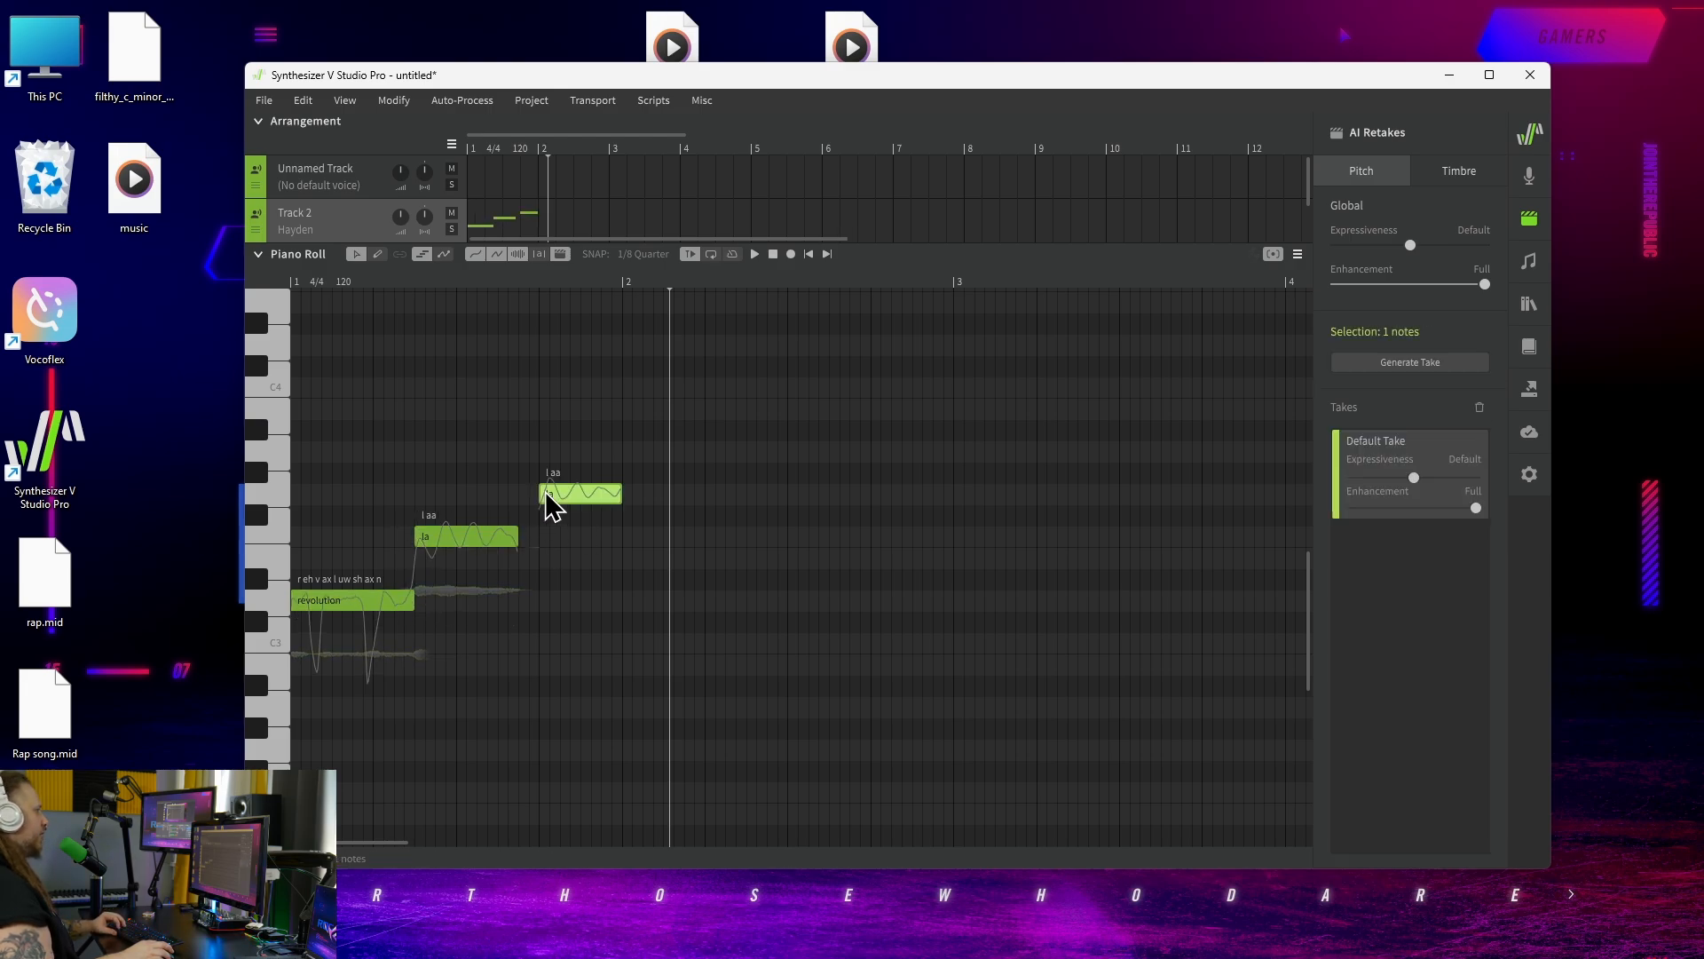
pyautogui.moveTo(621, 491); pyautogui.dragTo(641, 493)
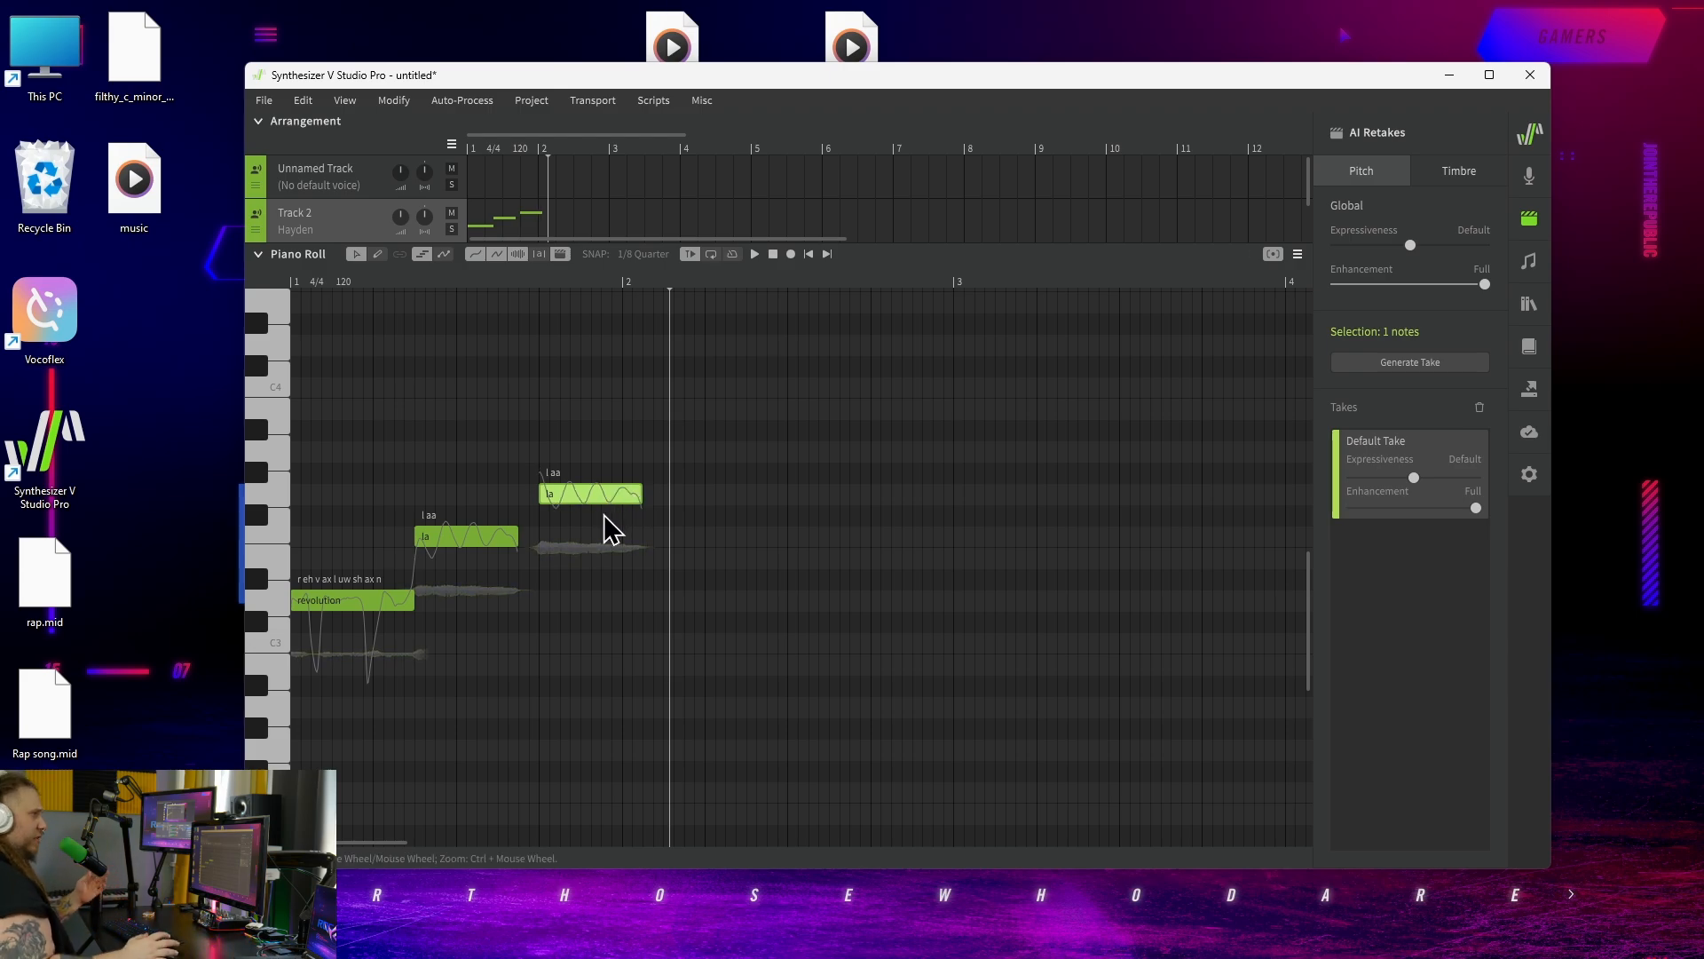
pyautogui.doubleClick(667, 456)
pyautogui.moveTo(743, 454); pyautogui.dragTo(705, 456)
# Move the third and fourth notes earlier so all four notes join end to end.
pyautogui.click(564, 495)
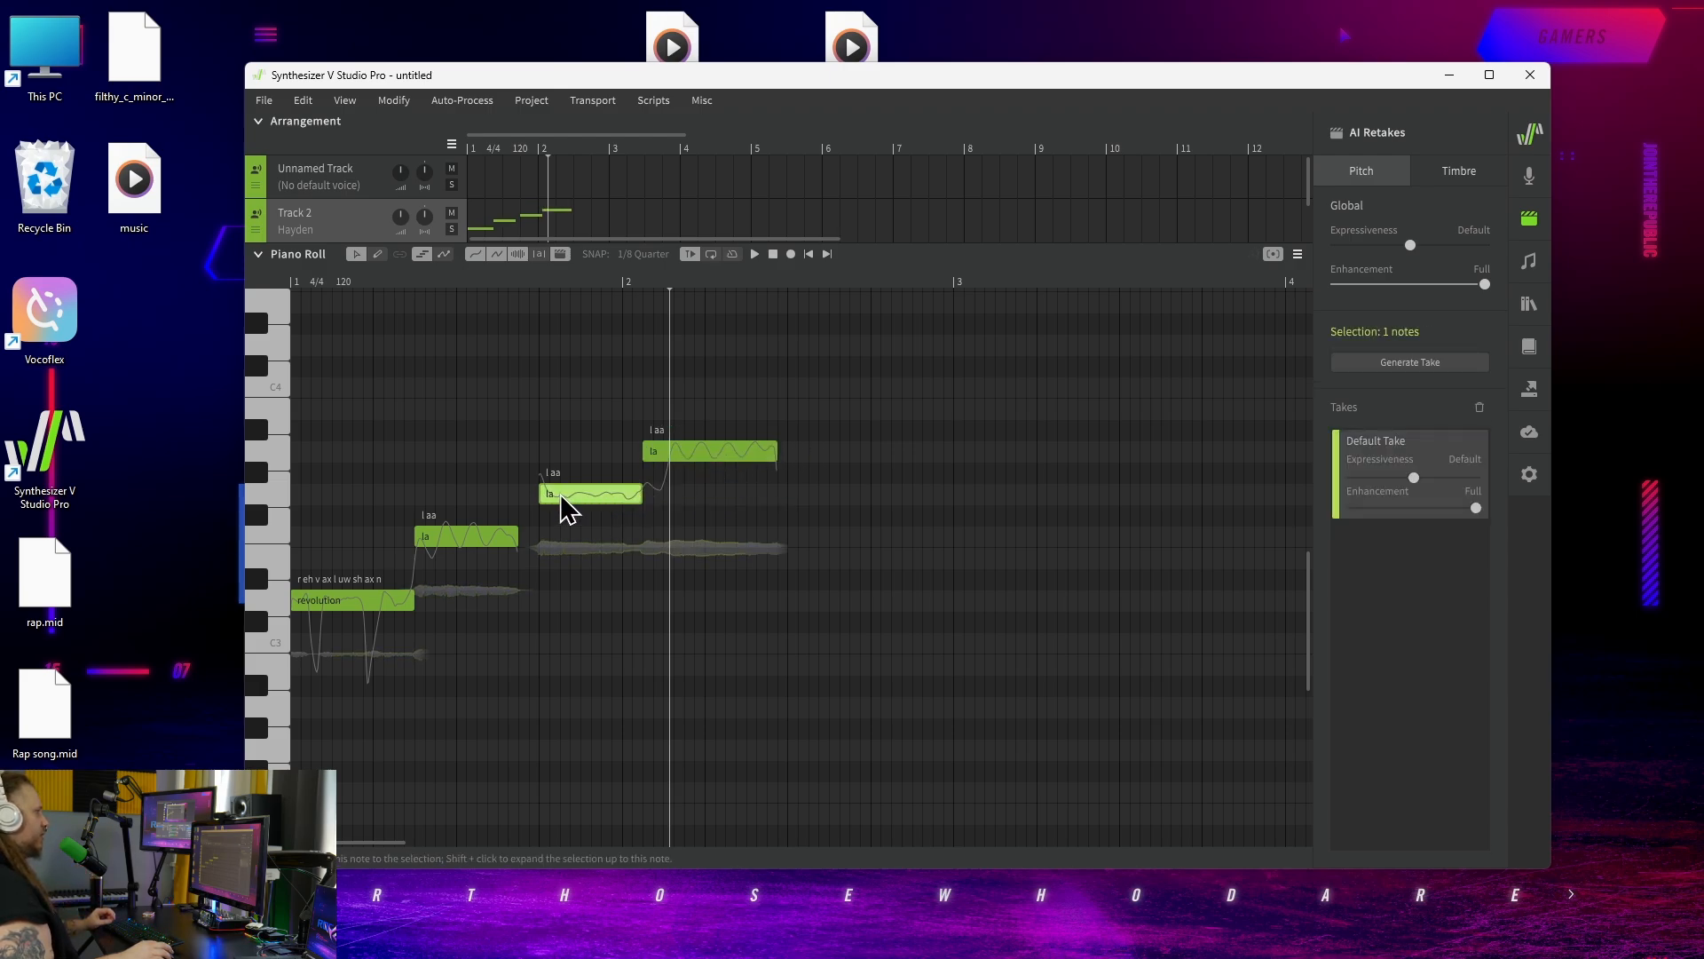
pyautogui.moveTo(561, 497); pyautogui.dragTo(542, 499)
pyautogui.moveTo(639, 451); pyautogui.dragTo(618, 452)
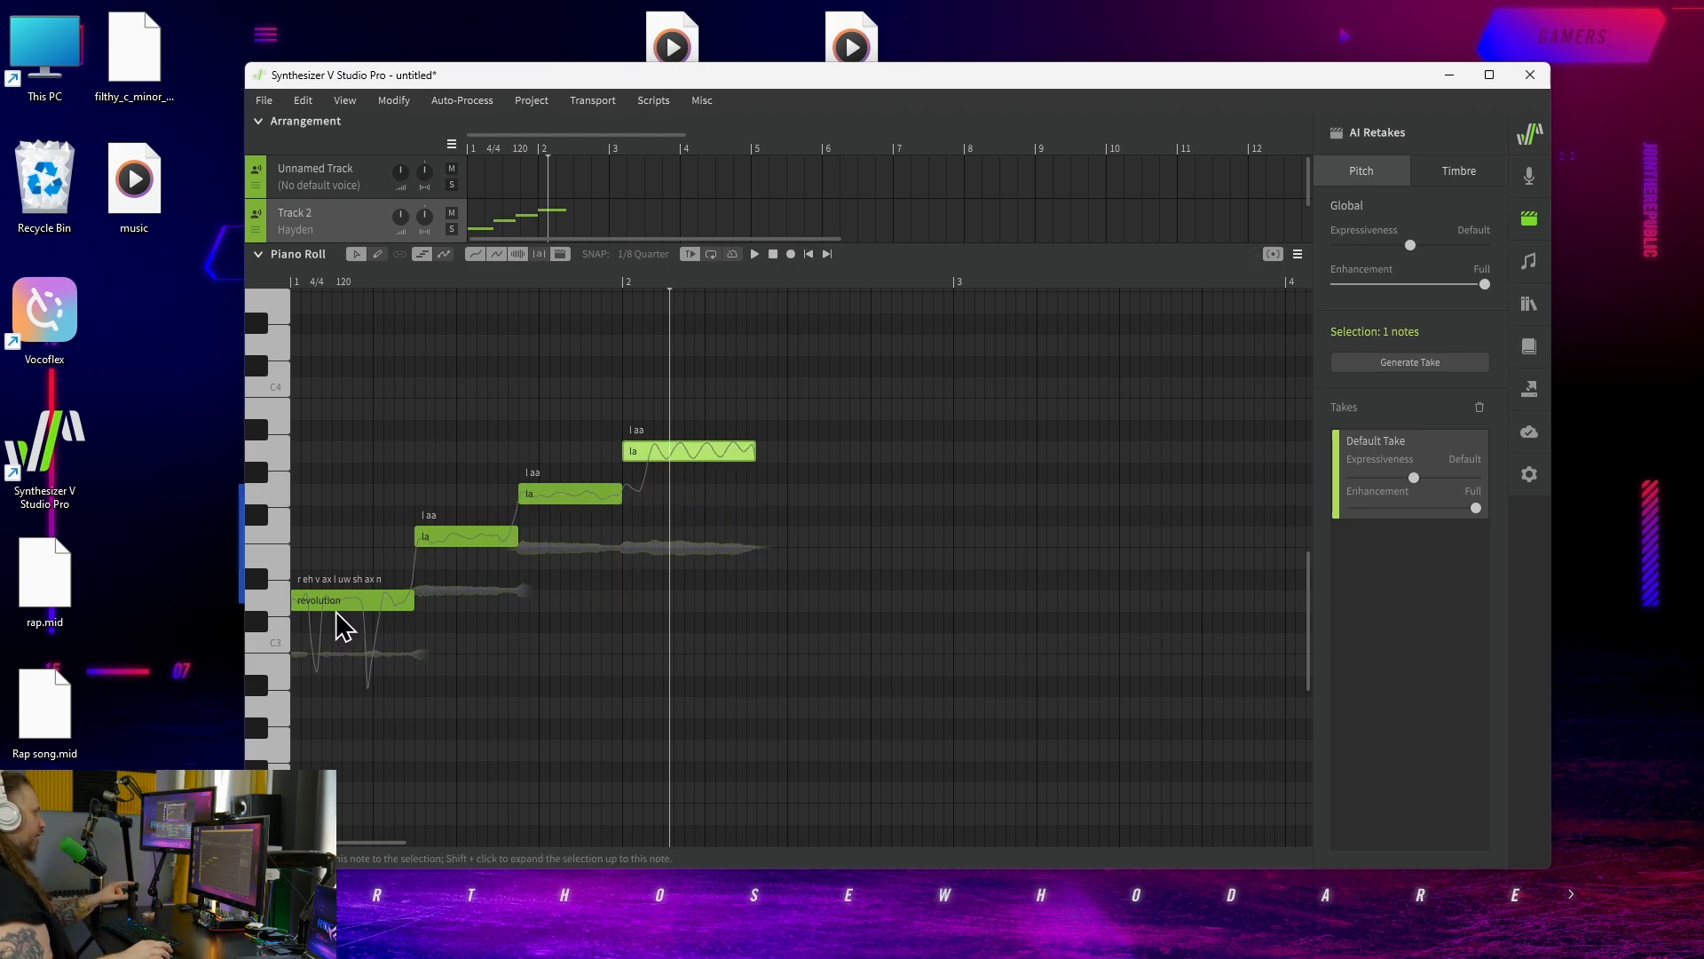
# Select the four notes one after another, play the phrase from the start, and return the playhead to bar 1.
pyautogui.click(444, 538)
pyautogui.click(606, 491)
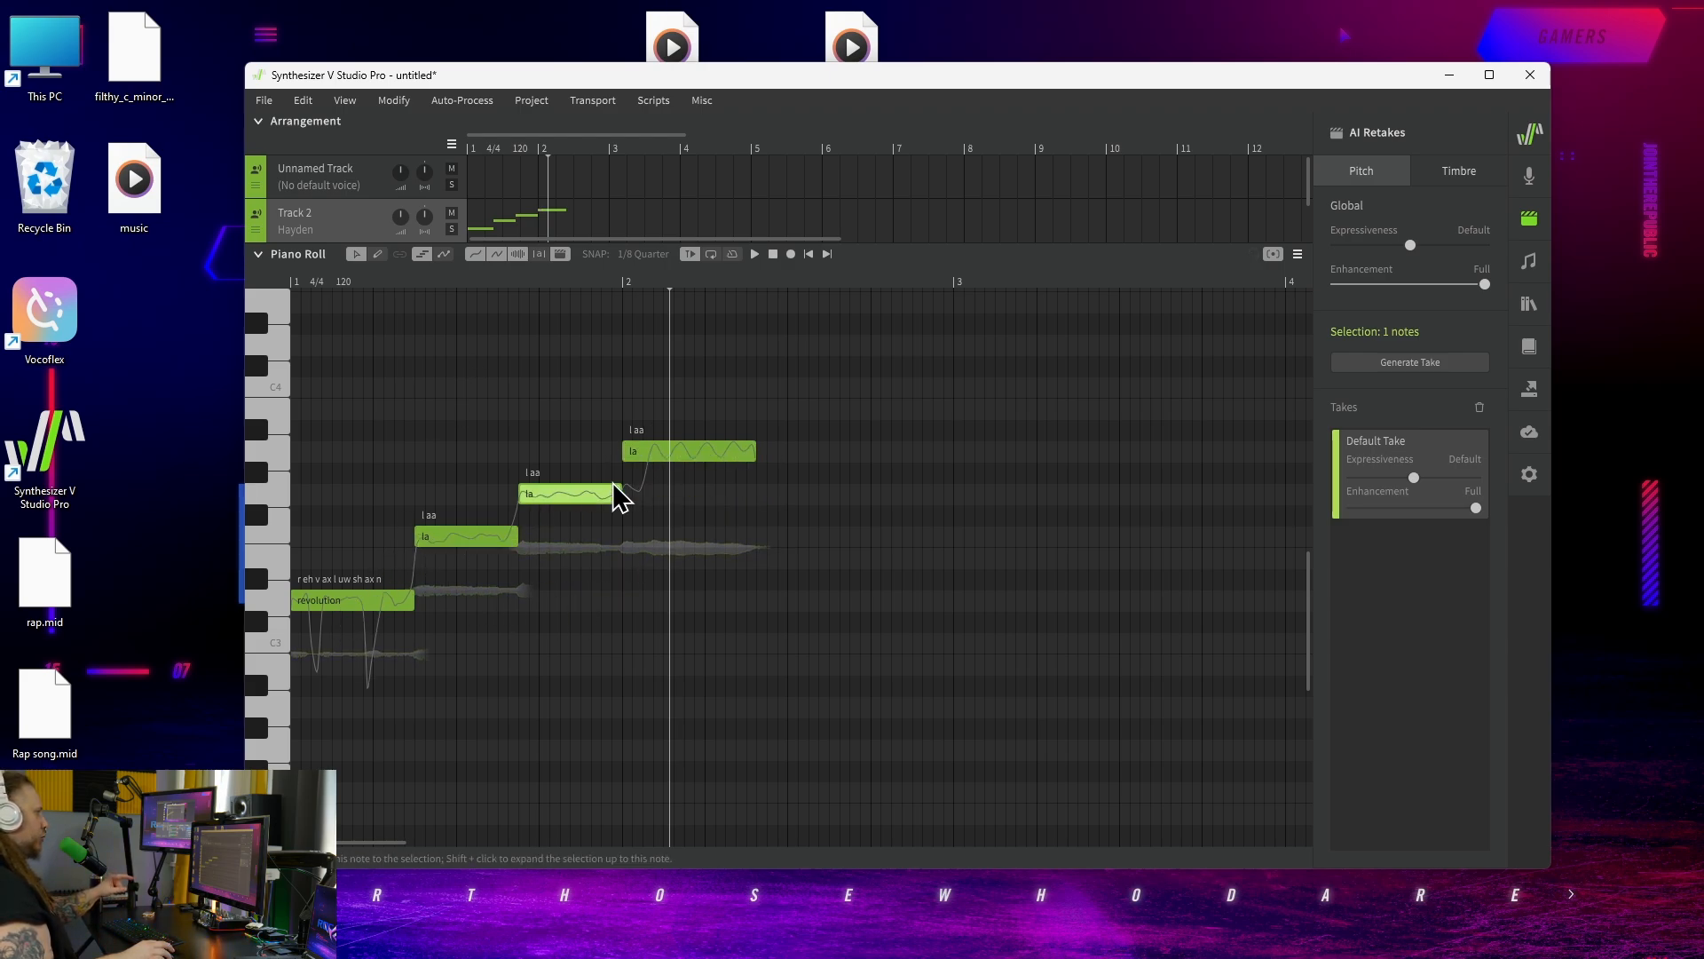
pyautogui.click(669, 454)
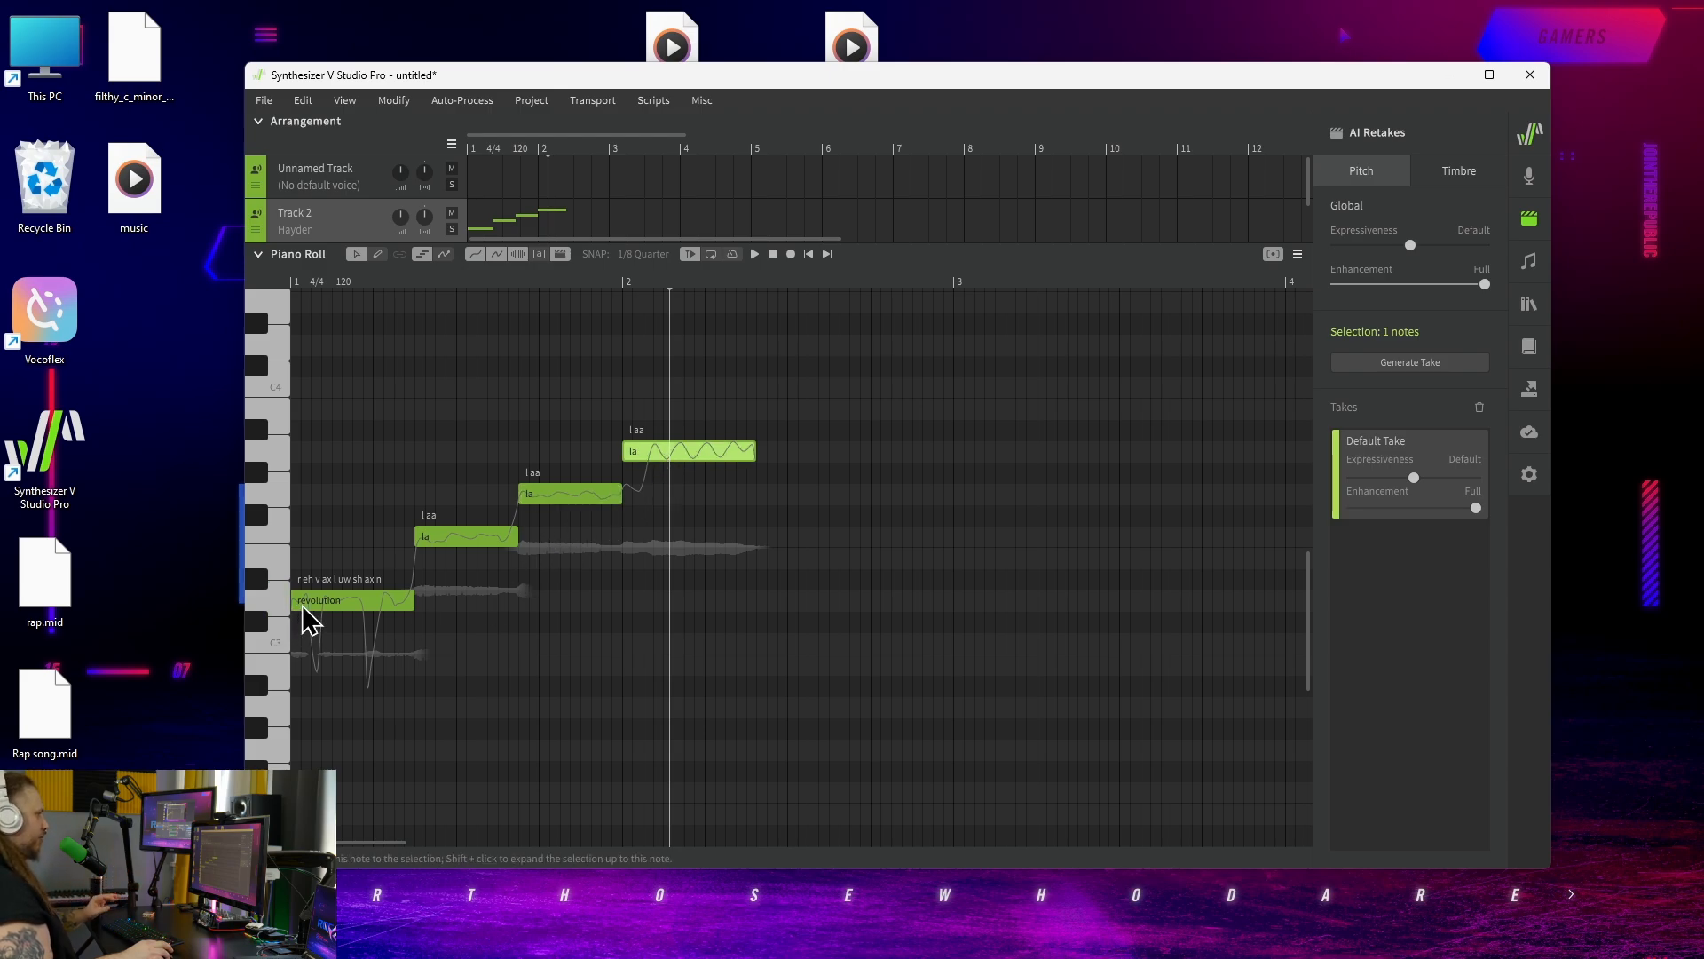
pyautogui.click(307, 605)
pyautogui.click(791, 255)
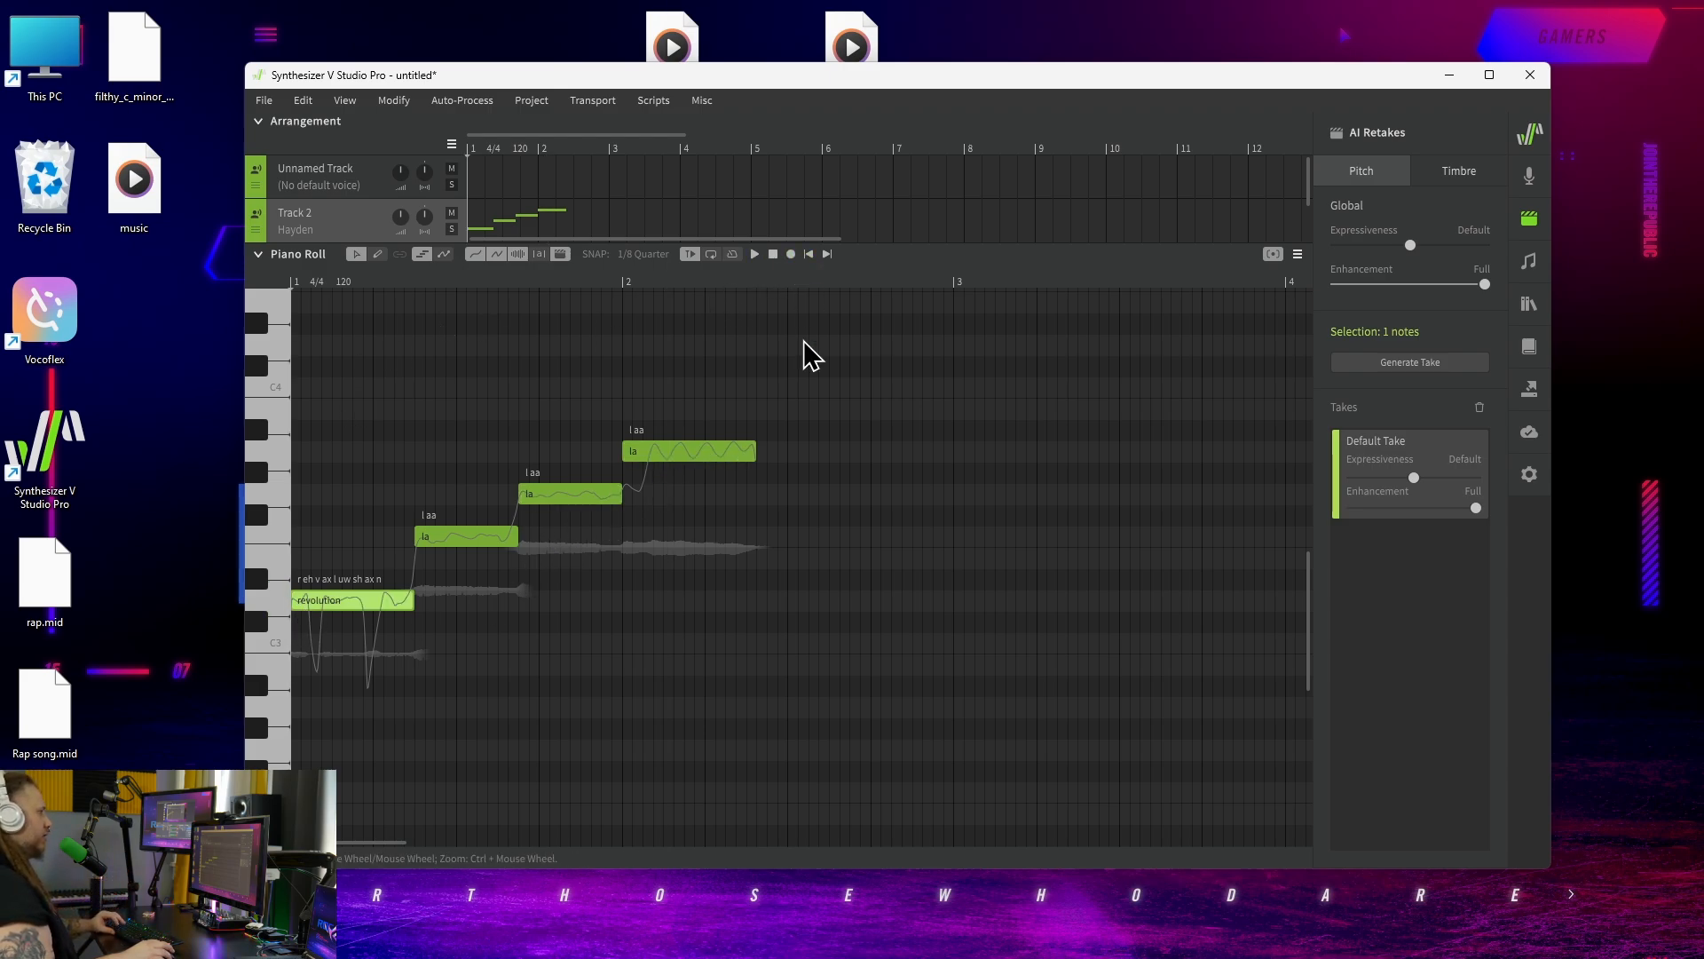
pyautogui.press('space')
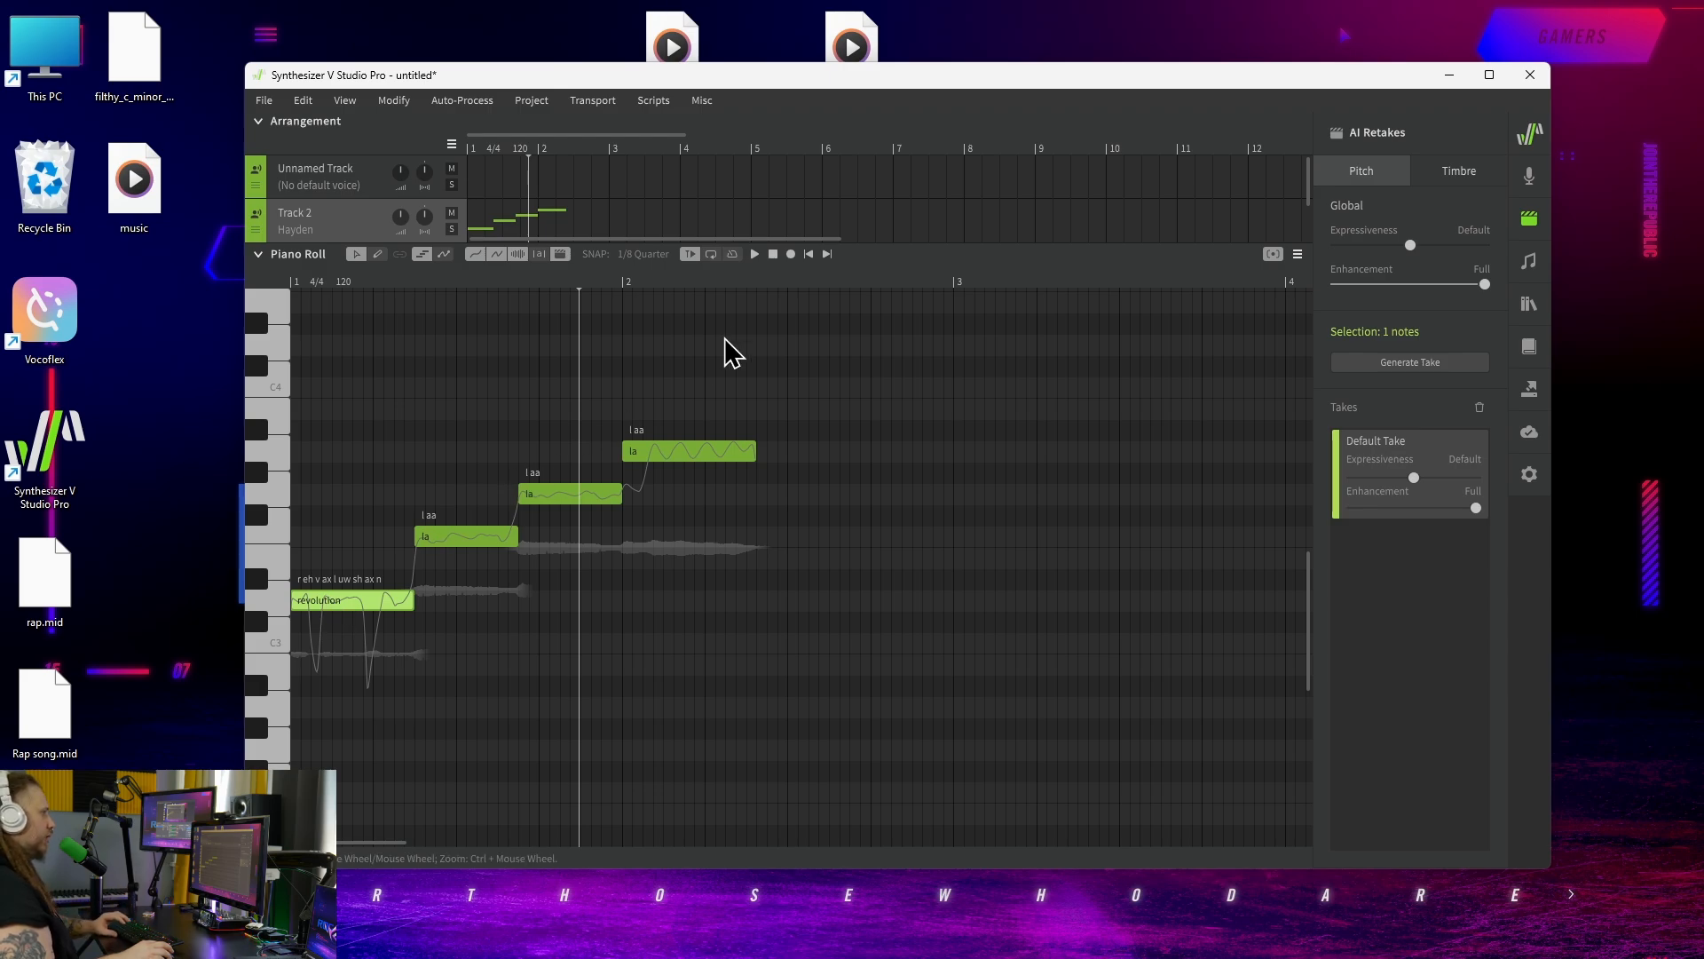
pyautogui.click(808, 254)
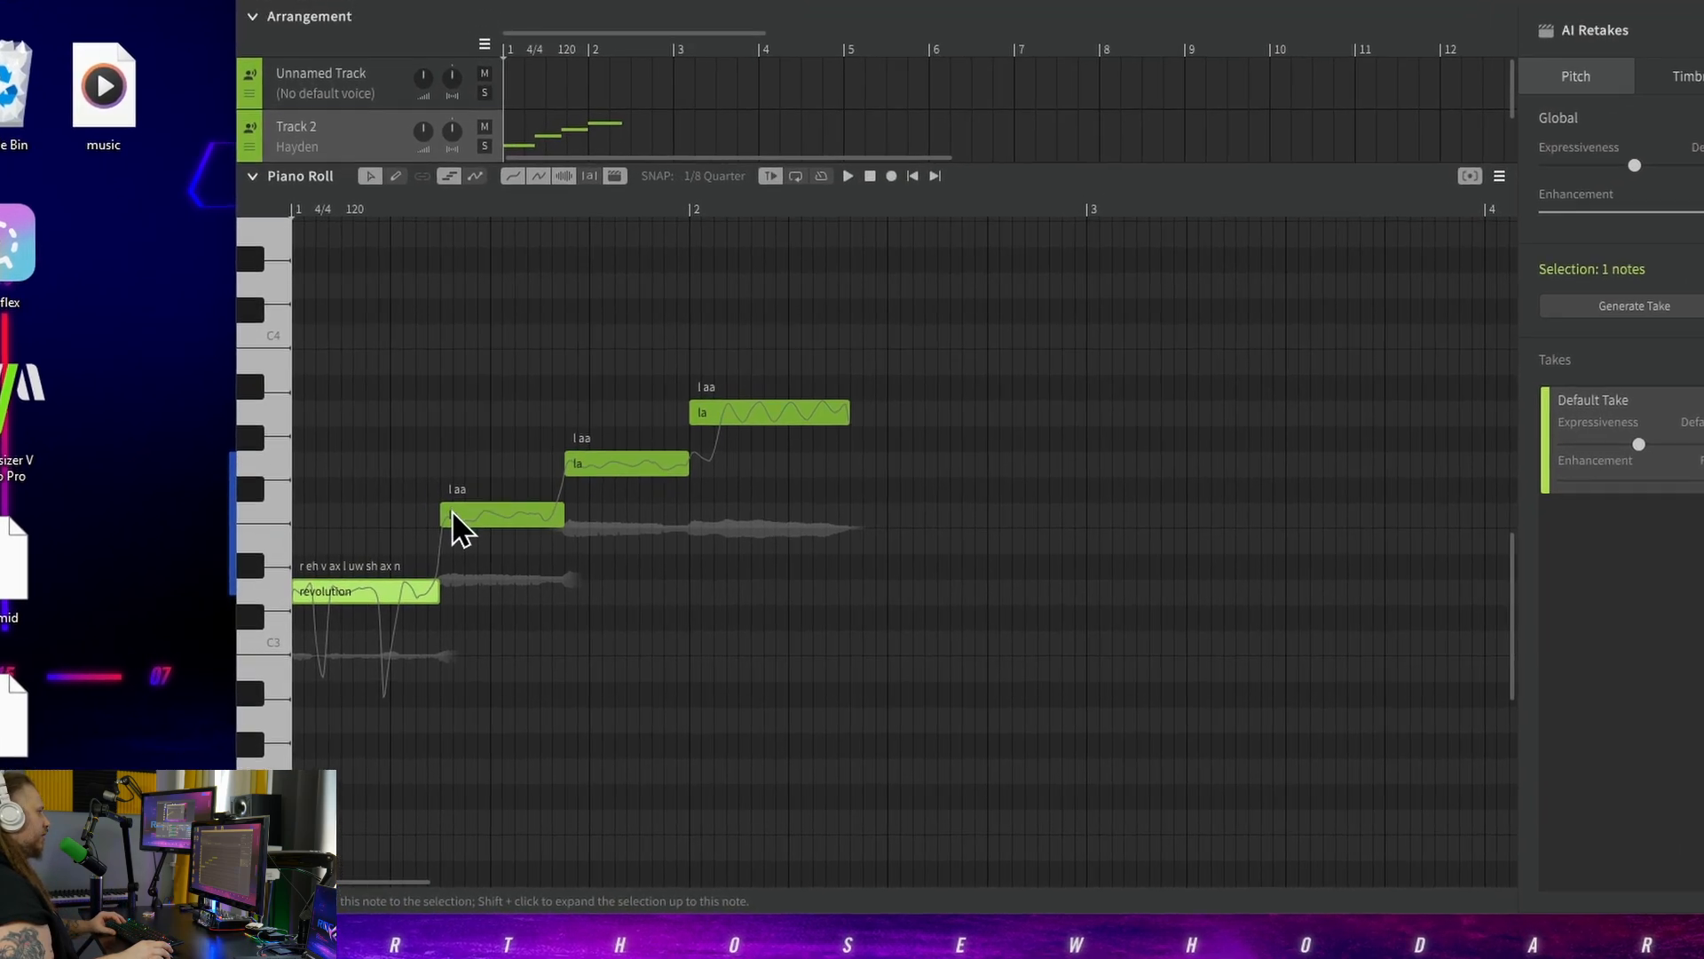
# Set the second note's lyric to "+" to carry on the syllables of "revolution", and play the result.
pyautogui.doubleClick(428, 537)
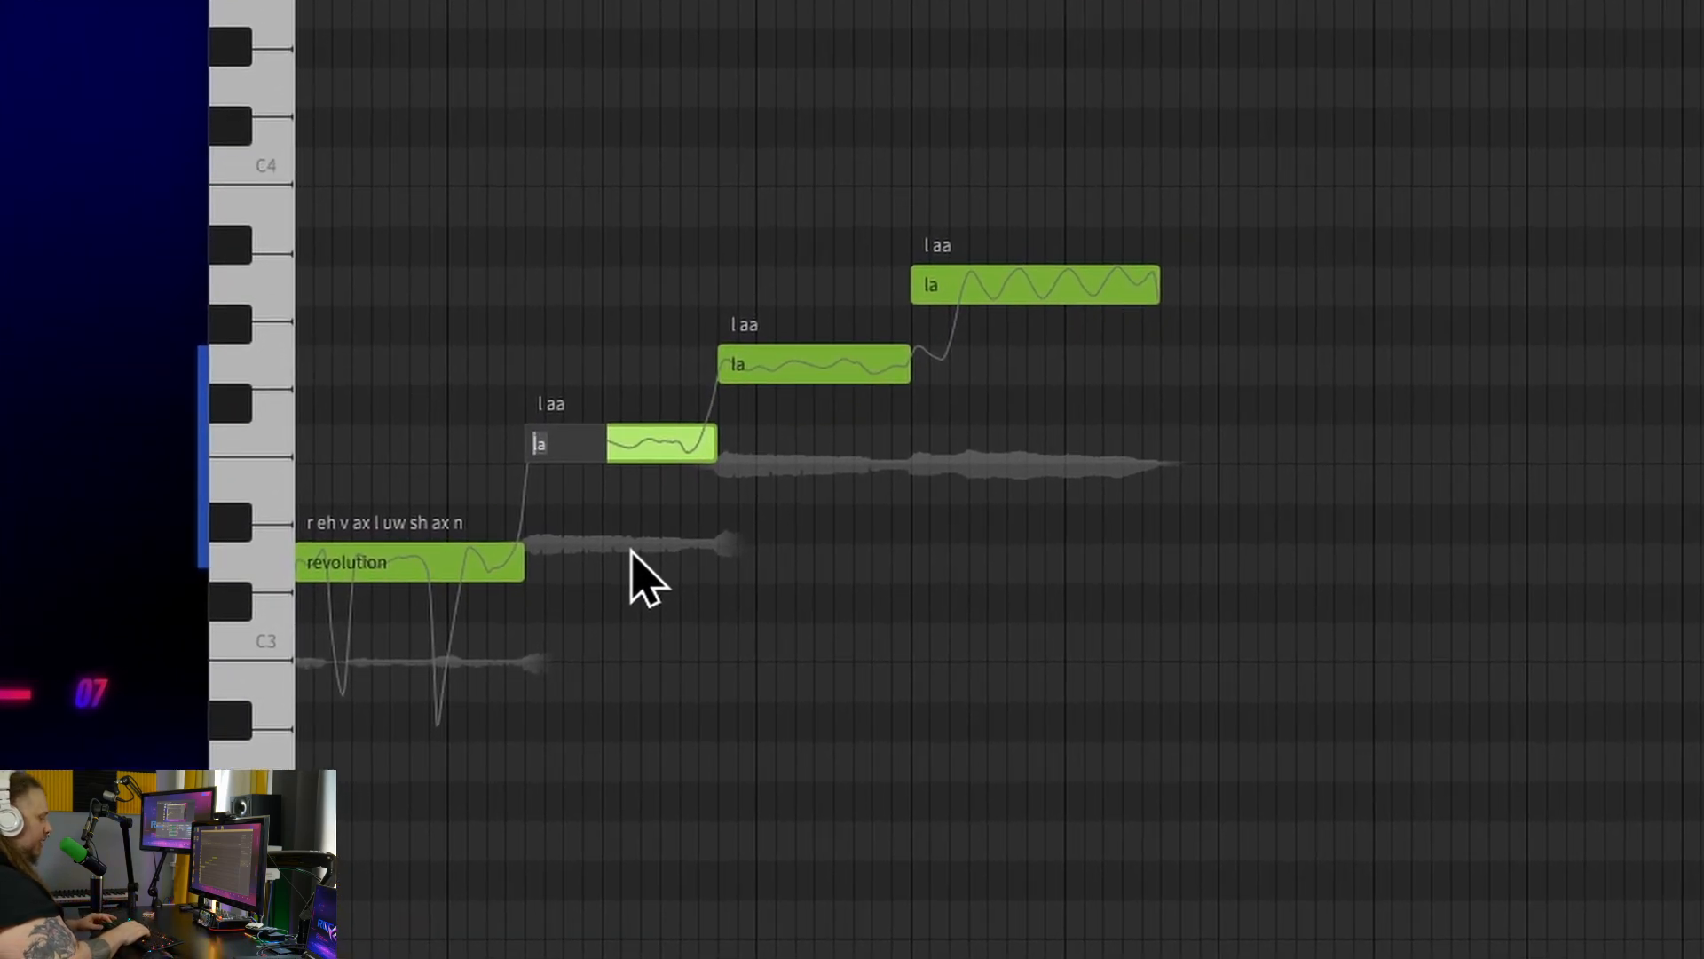
pyautogui.write('+')
pyautogui.press('Return')
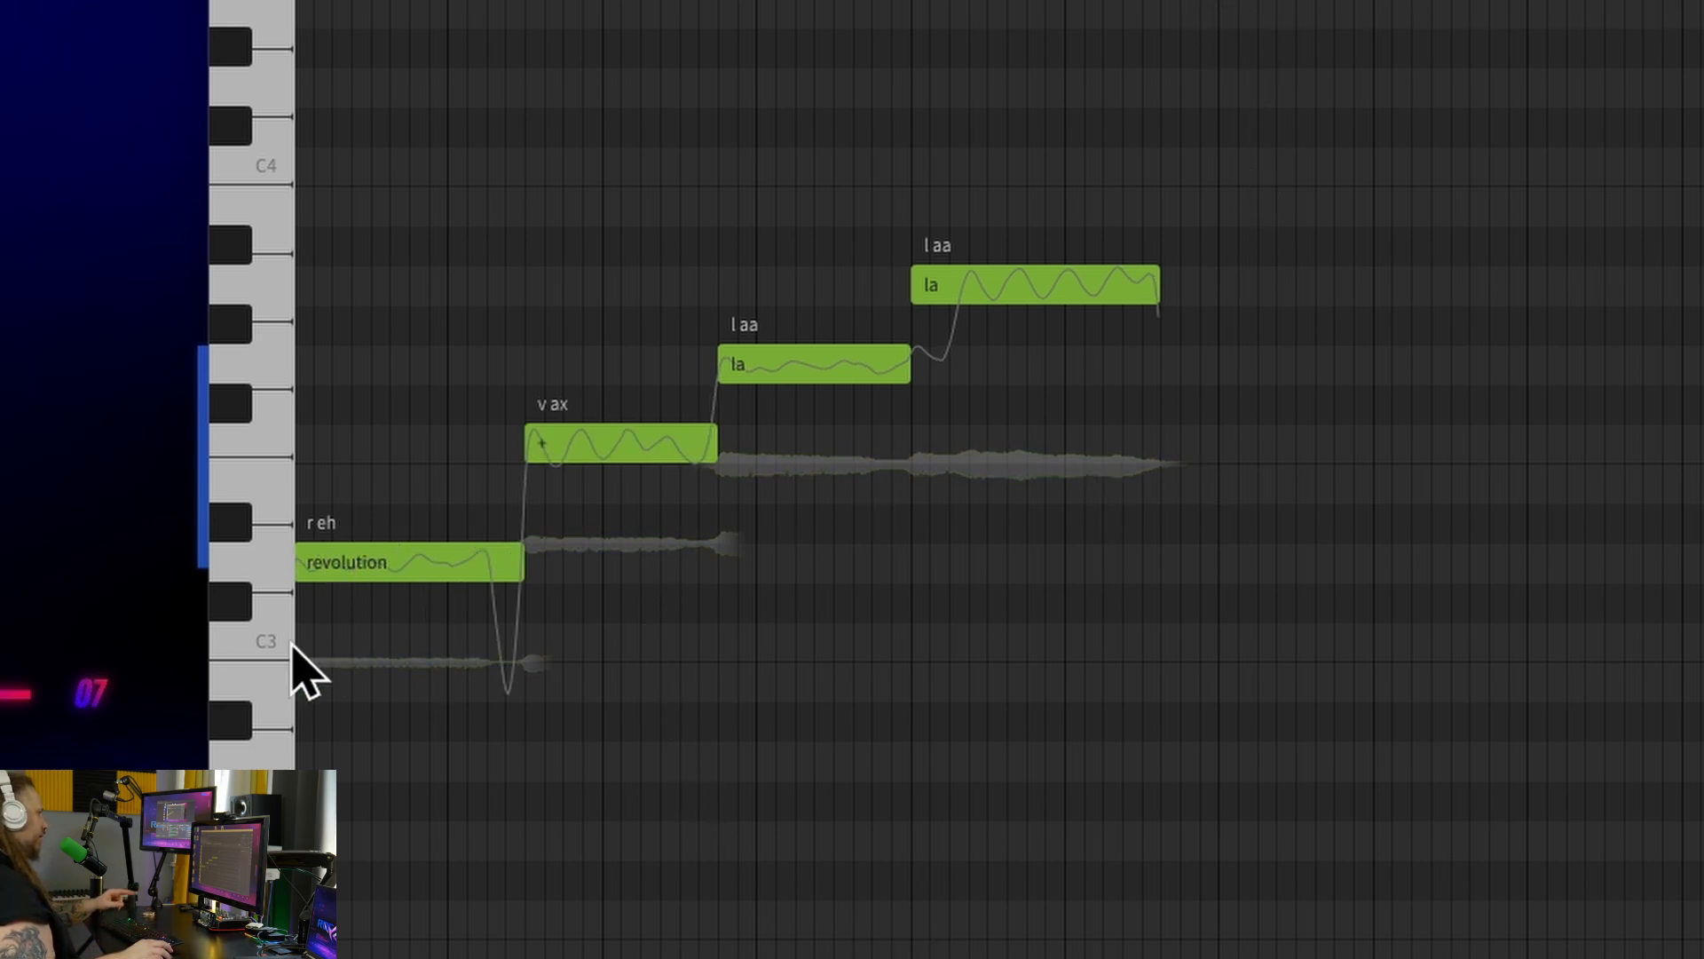
pyautogui.press('space')
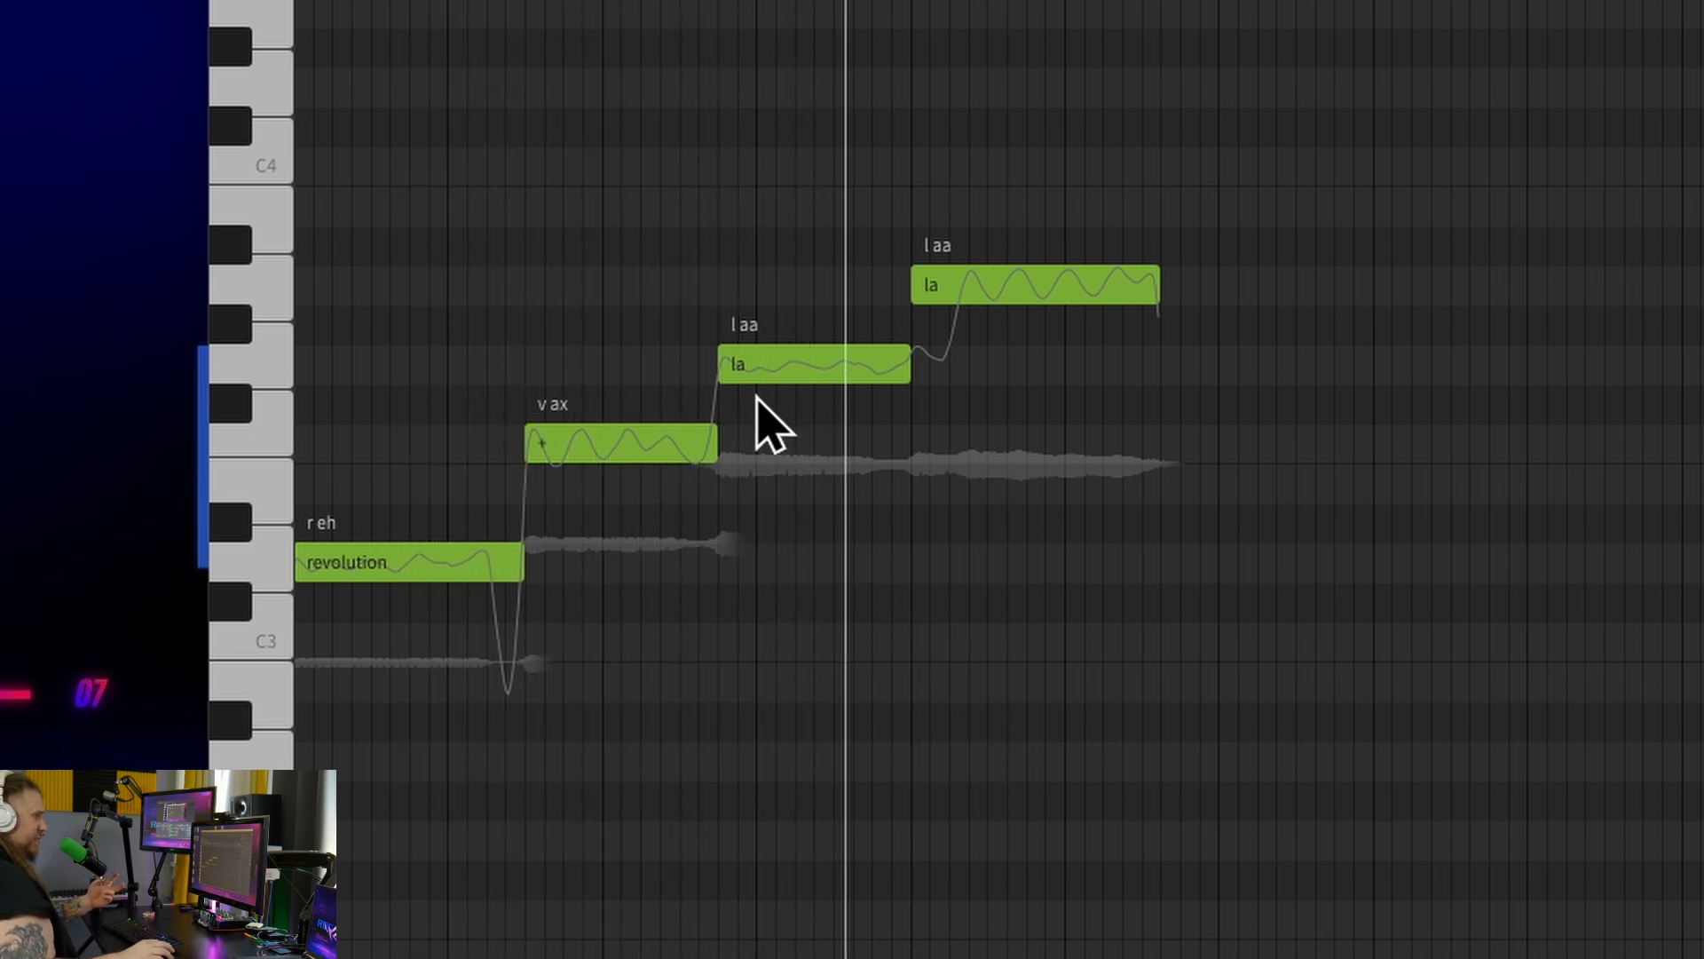
# Set the lyrics of the third and fourth notes to "+" and play the whole word.
pyautogui.doubleClick(771, 373)
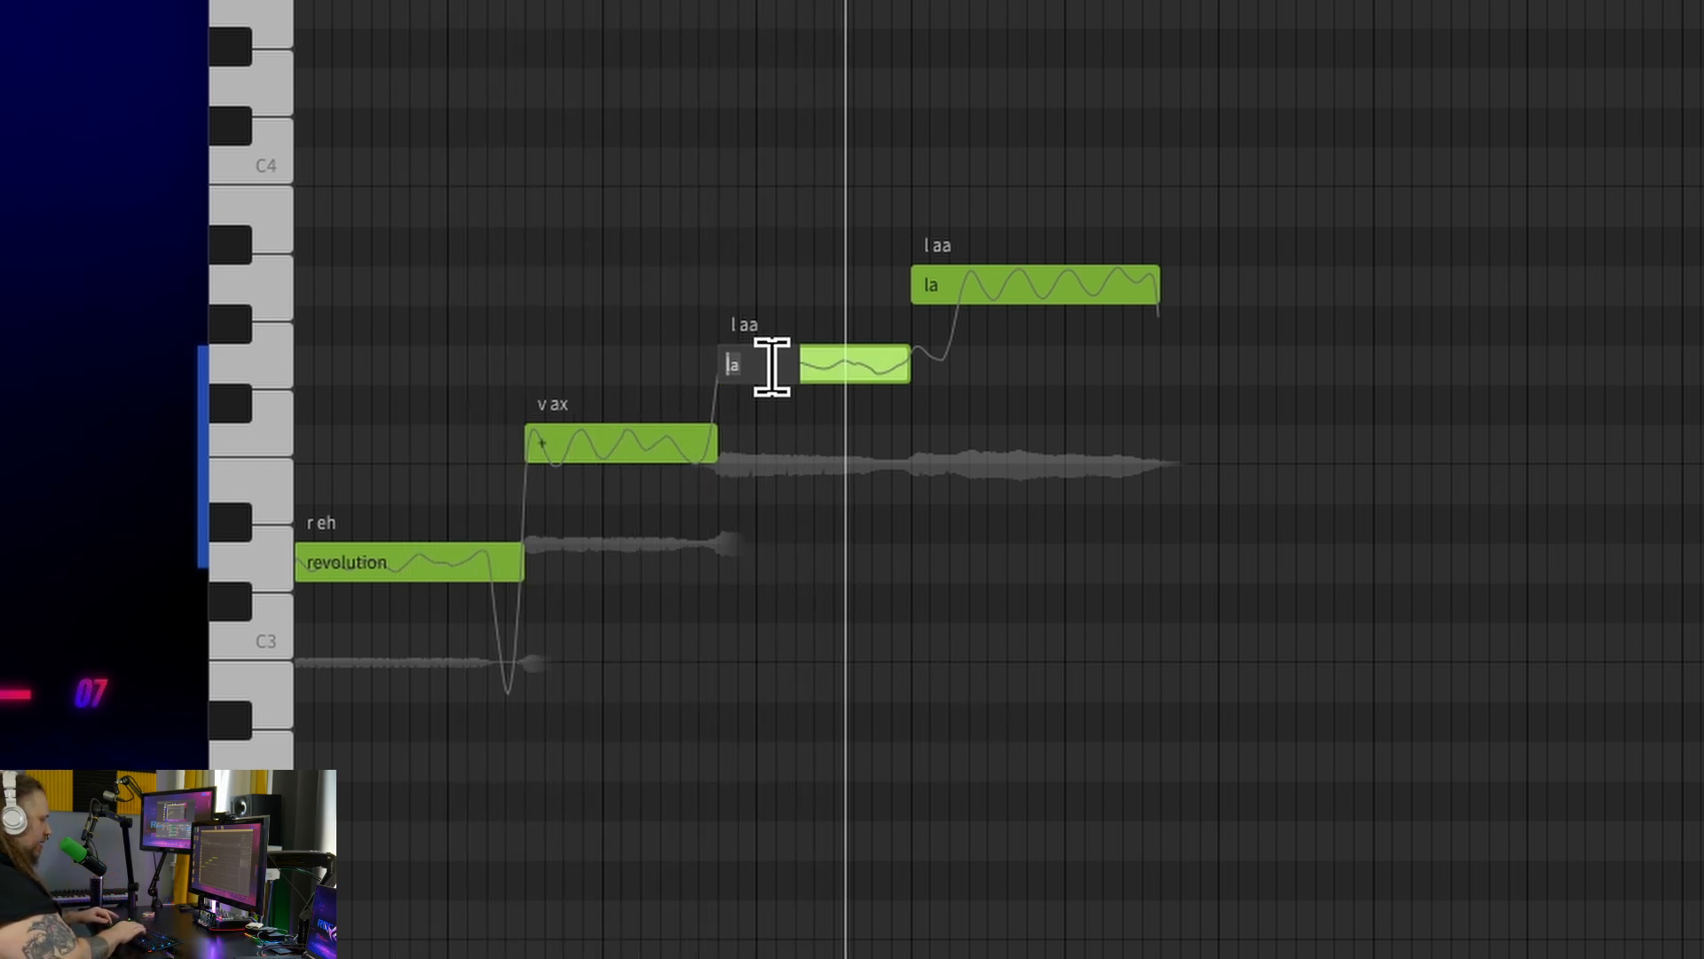
pyautogui.doubleClick(963, 291)
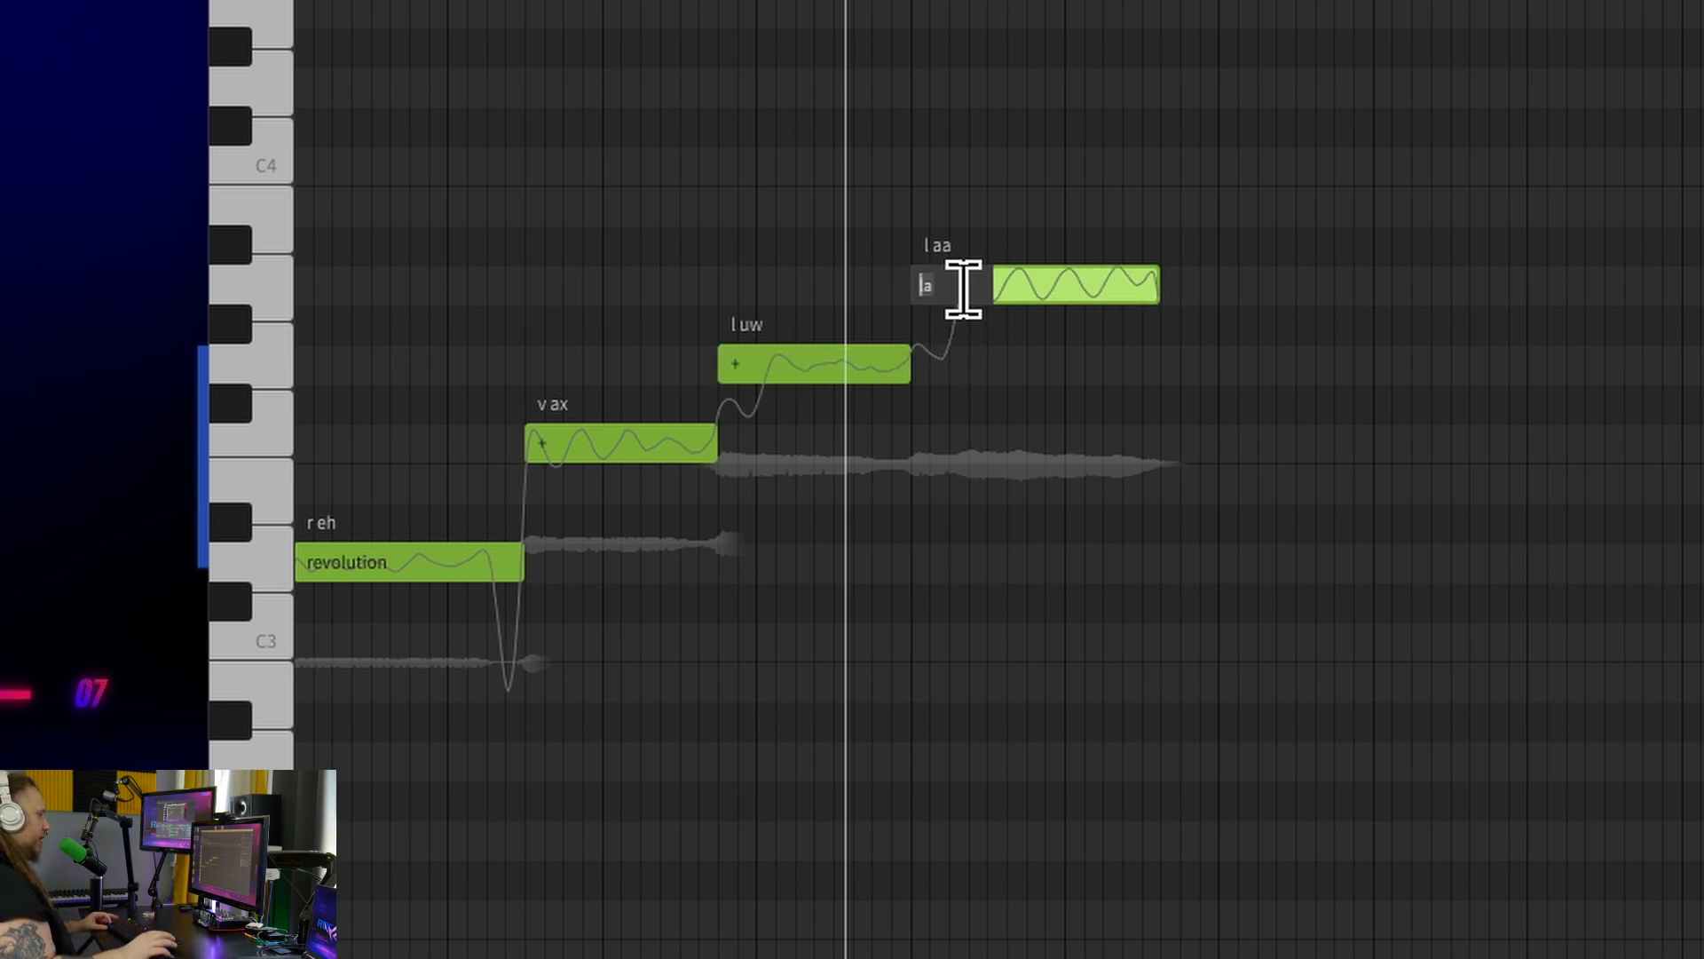
pyautogui.write('+')
pyautogui.click(1072, 742)
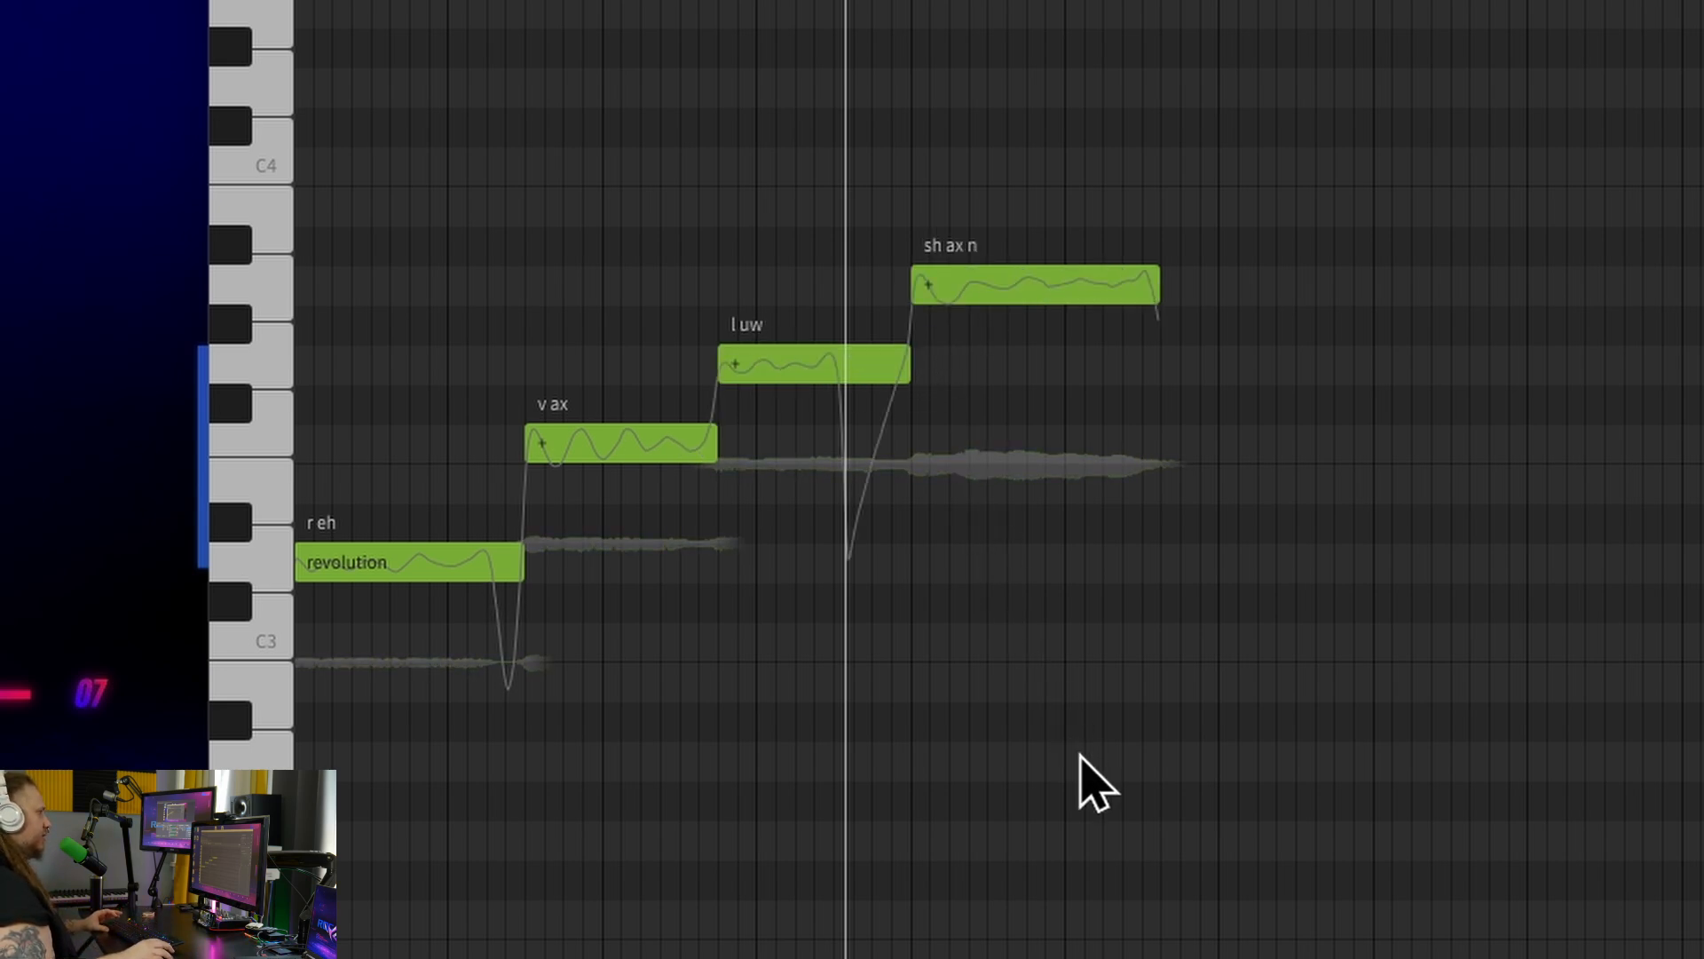
pyautogui.press('space')
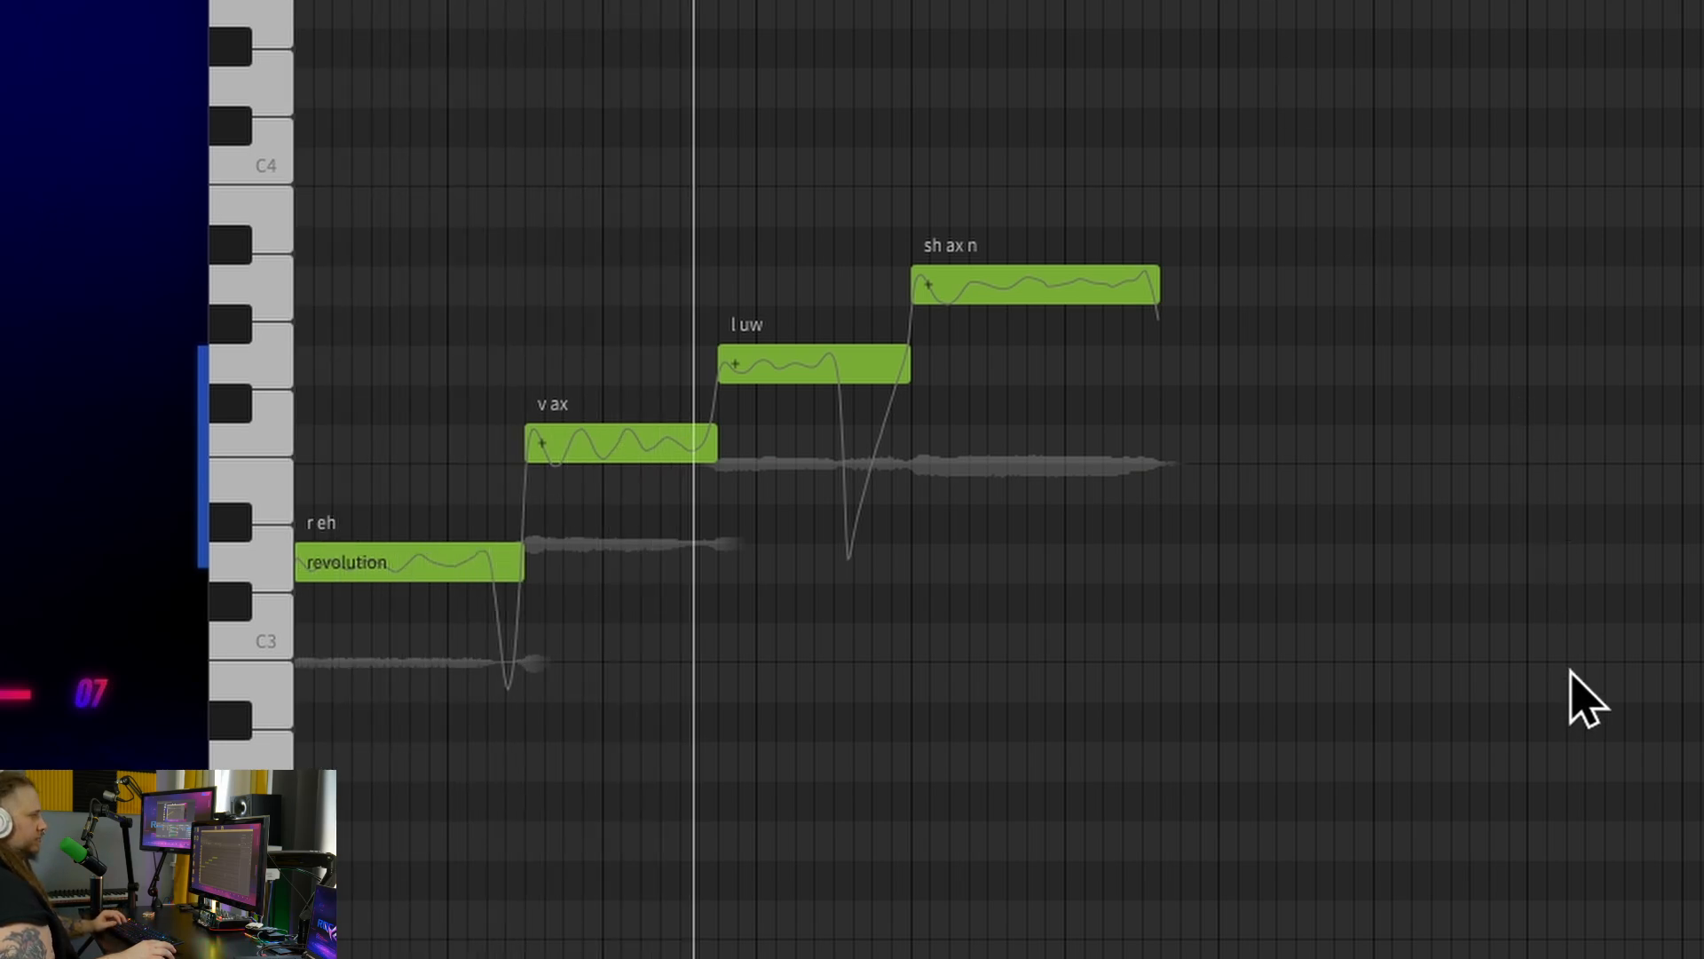
pyautogui.press('space')
# Lengthen the last note to about one beat past the start of bar 3 and play the phrase.
pyautogui.hscroll(4, 1243, 551)
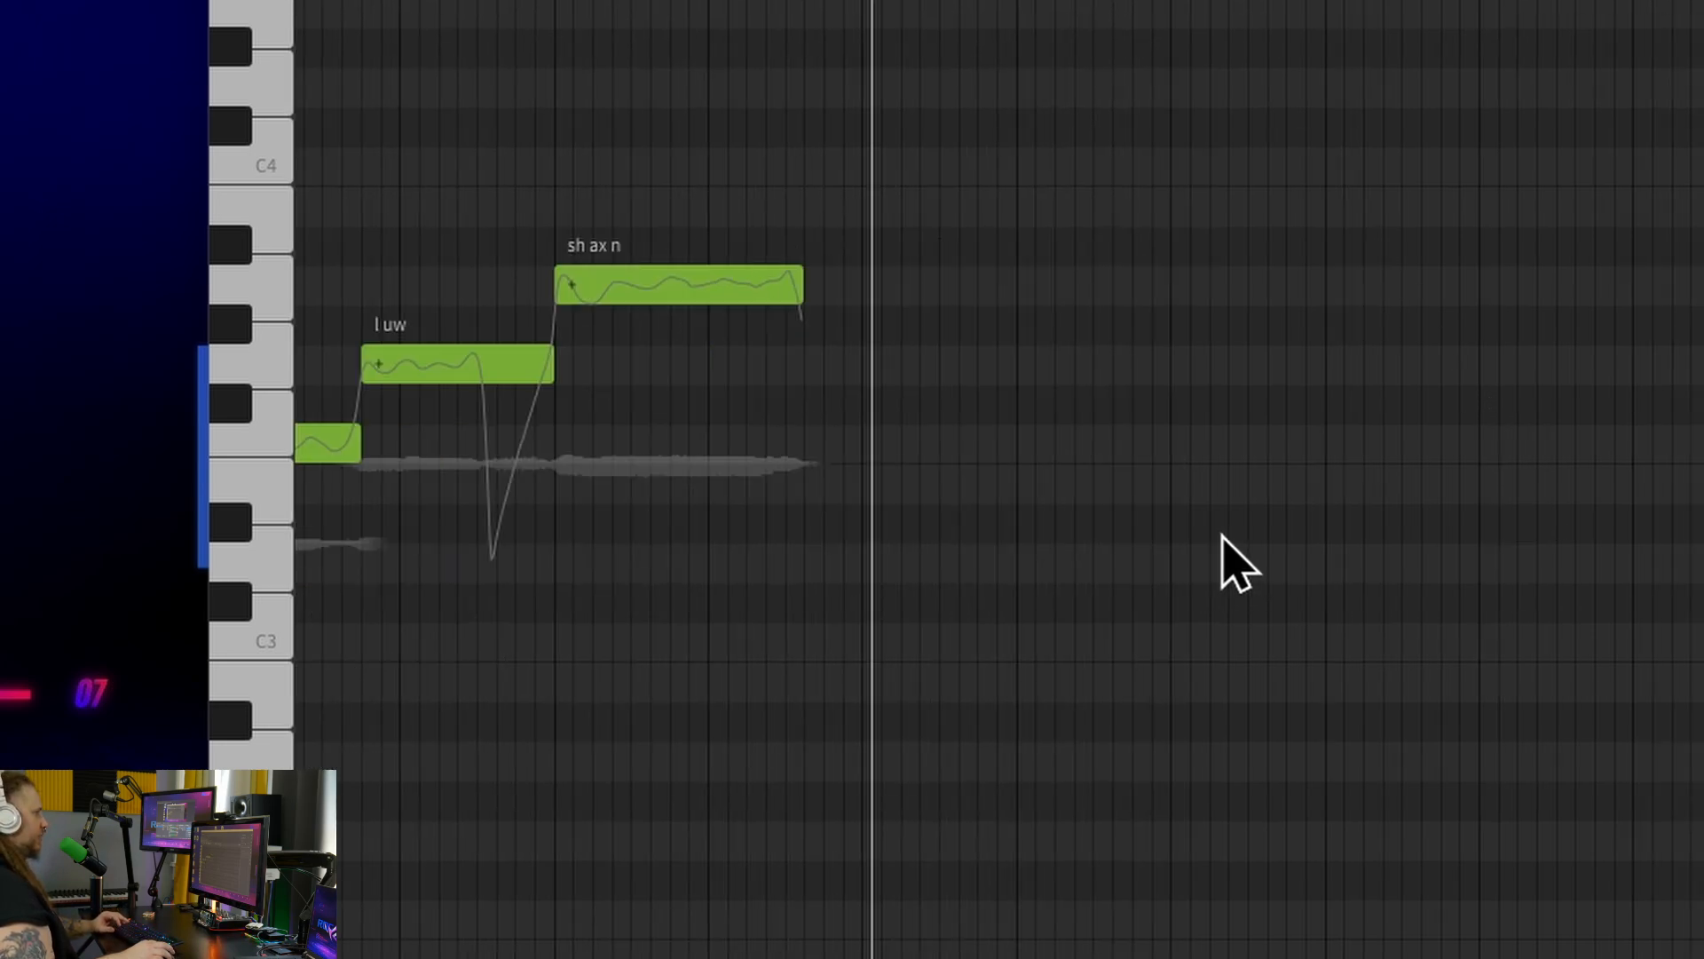
pyautogui.click(801, 302)
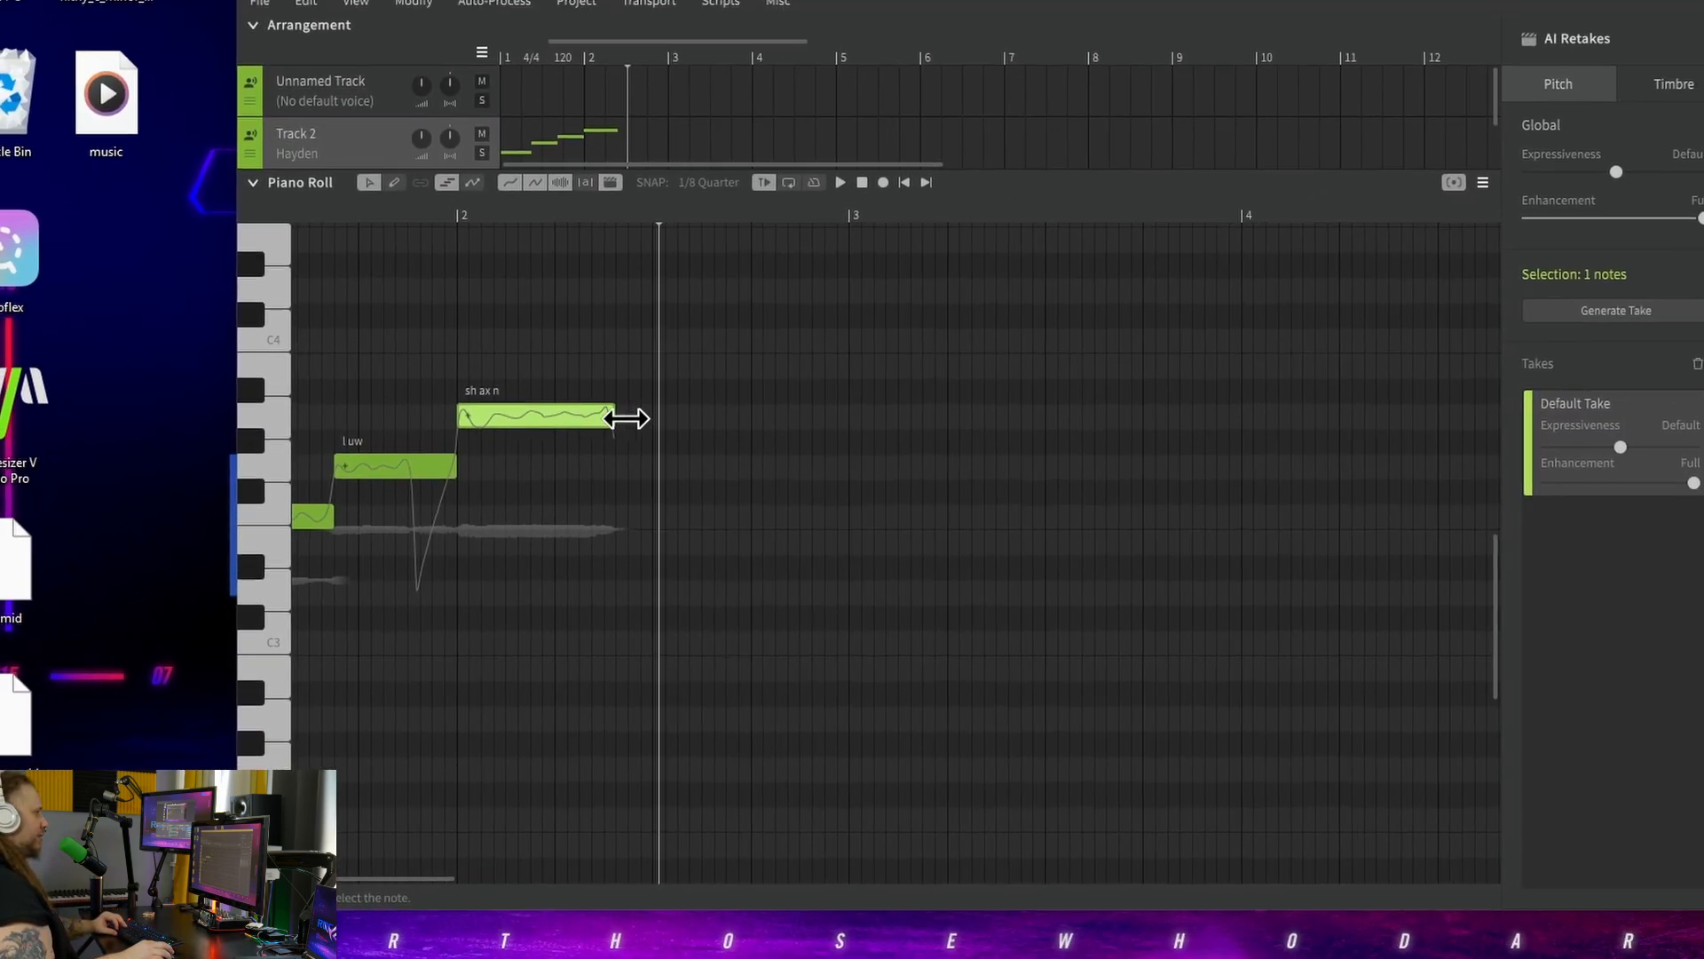
pyautogui.moveTo(678, 387); pyautogui.dragTo(1078, 387)
pyautogui.click(463, 140)
pyautogui.press('space')
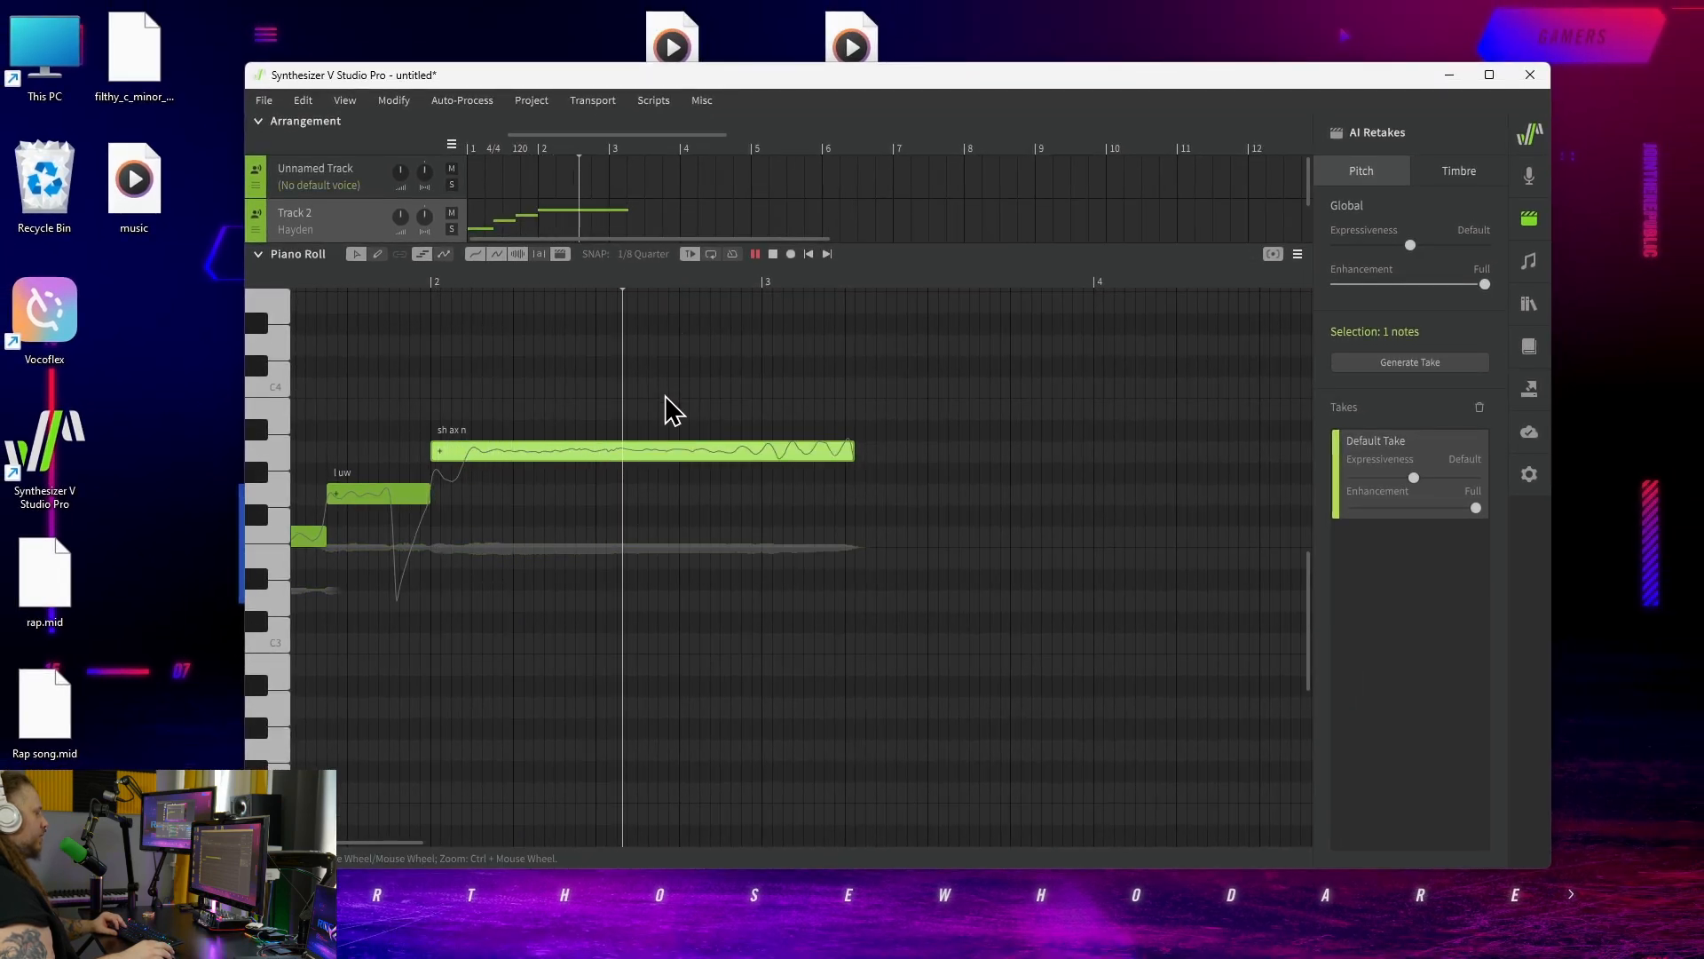
pyautogui.press('space')
# Place the playhead just before bar 2, open the last note's properties, and set its vibrato modulation to 0.29.
pyautogui.click(423, 281)
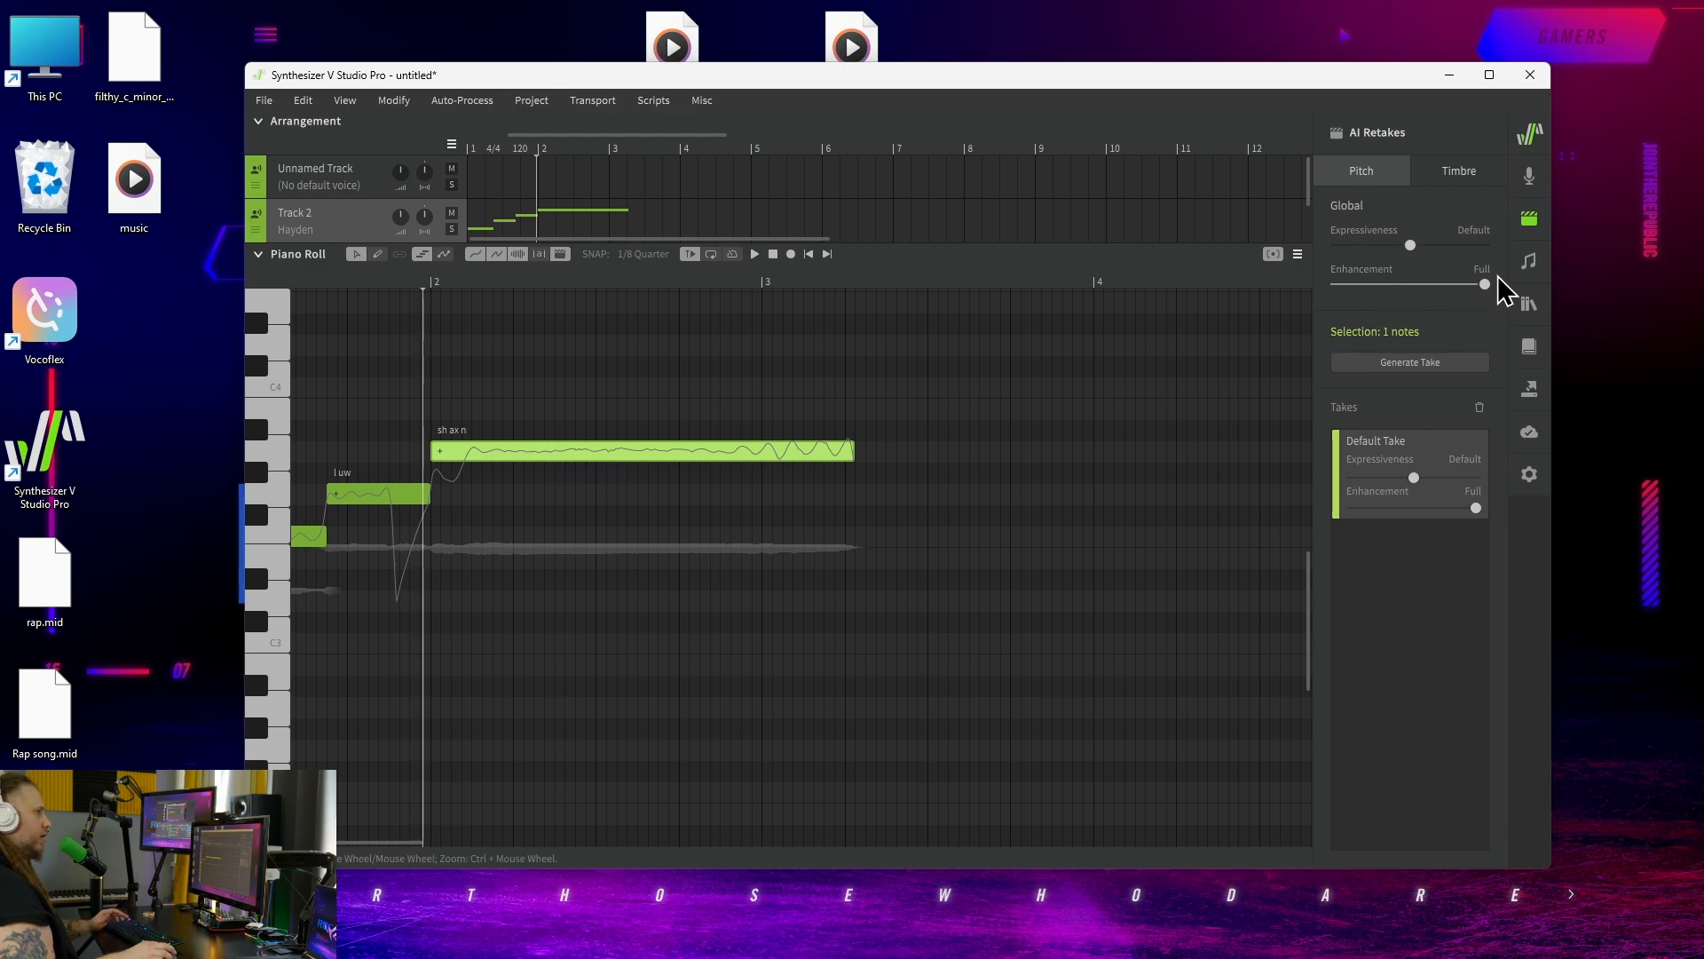
pyautogui.click(1529, 262)
pyautogui.scroll(-1, 1292, 502)
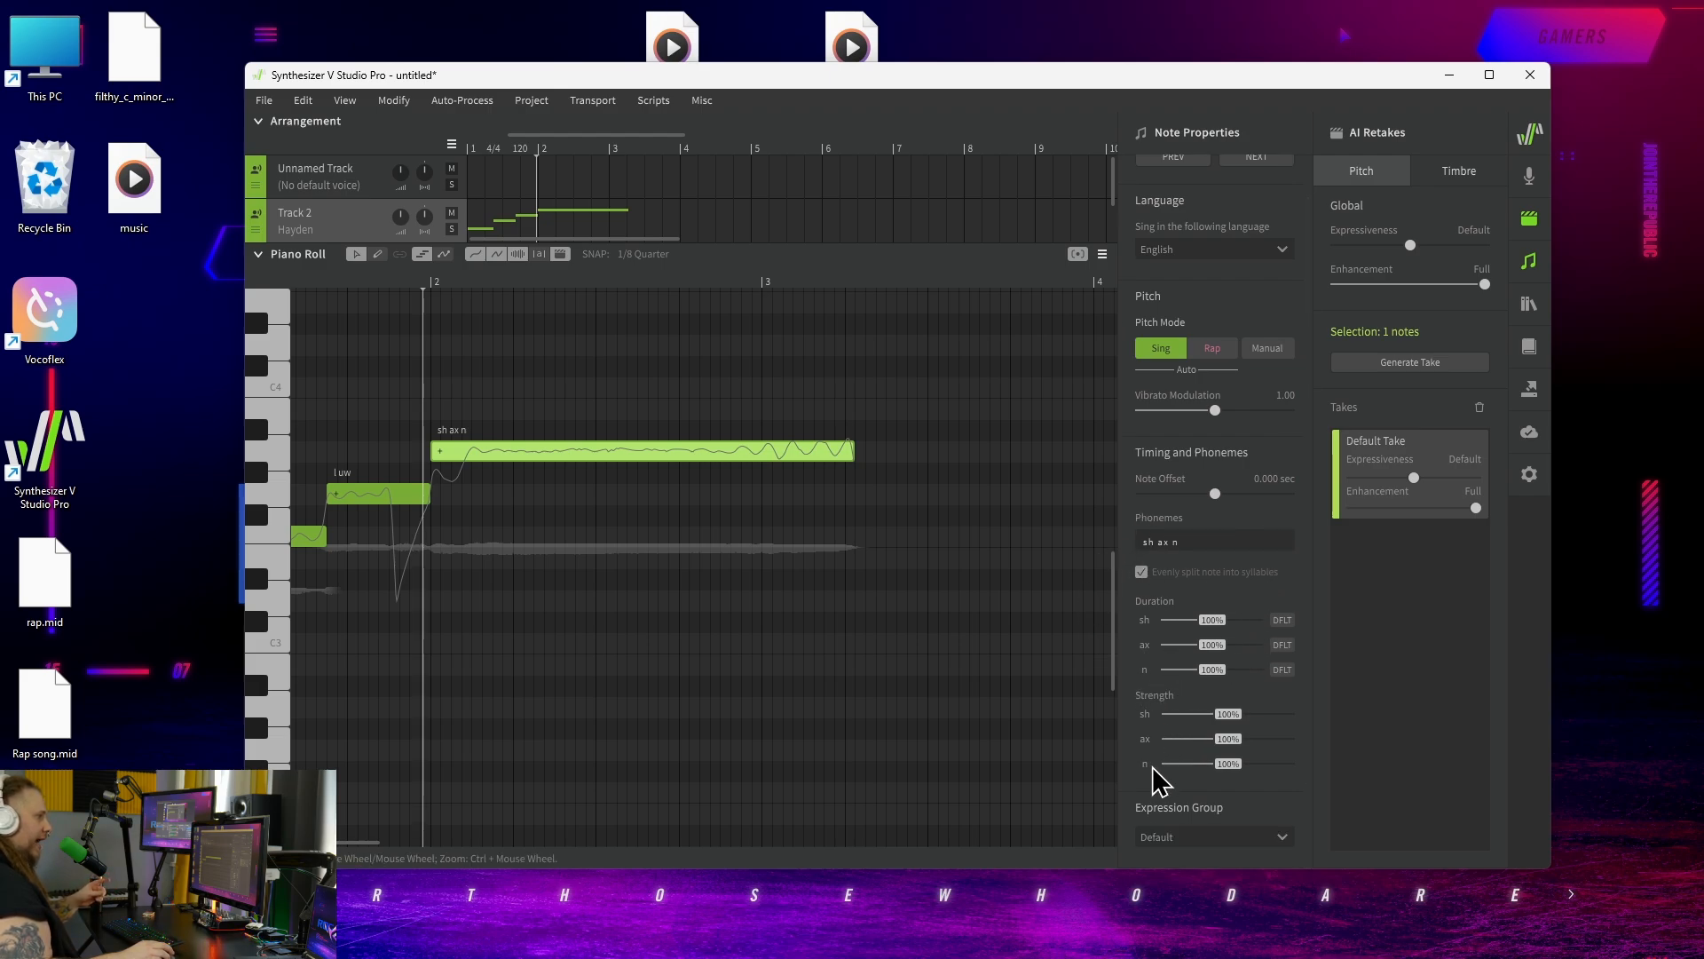
pyautogui.scroll(1, 1299, 721)
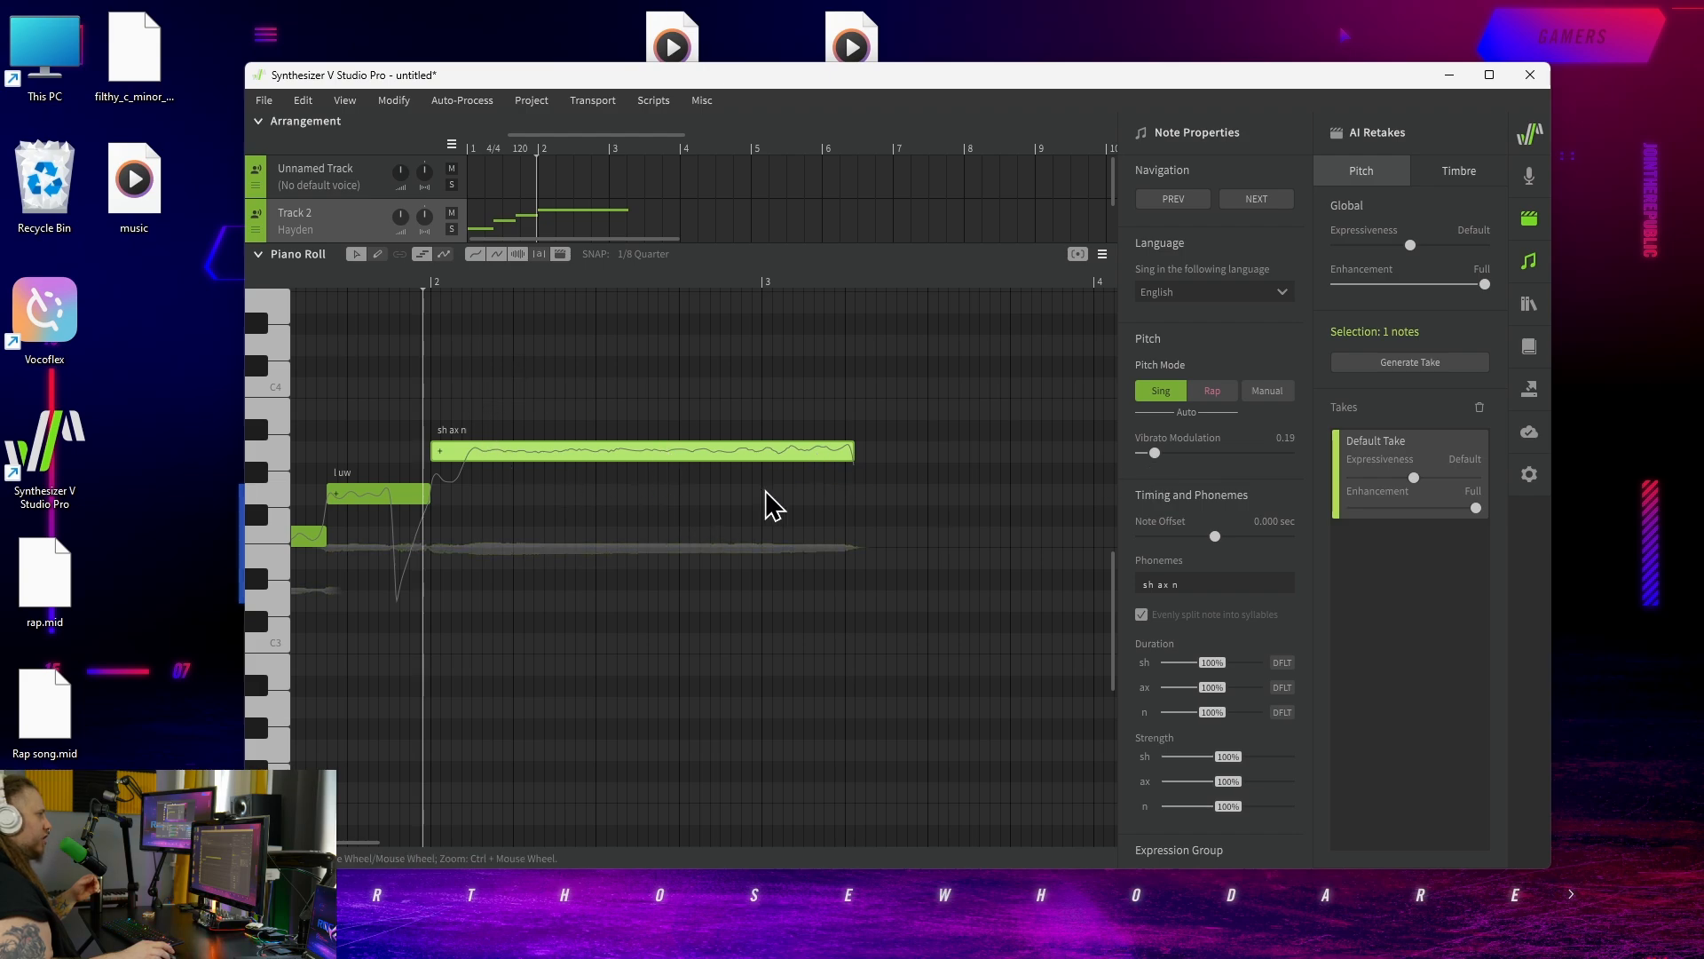
# Set the last note's vibrato modulation to 2.00 and play it from shortly before bar 2.
pyautogui.moveTo(1155, 457); pyautogui.dragTo(1285, 454)
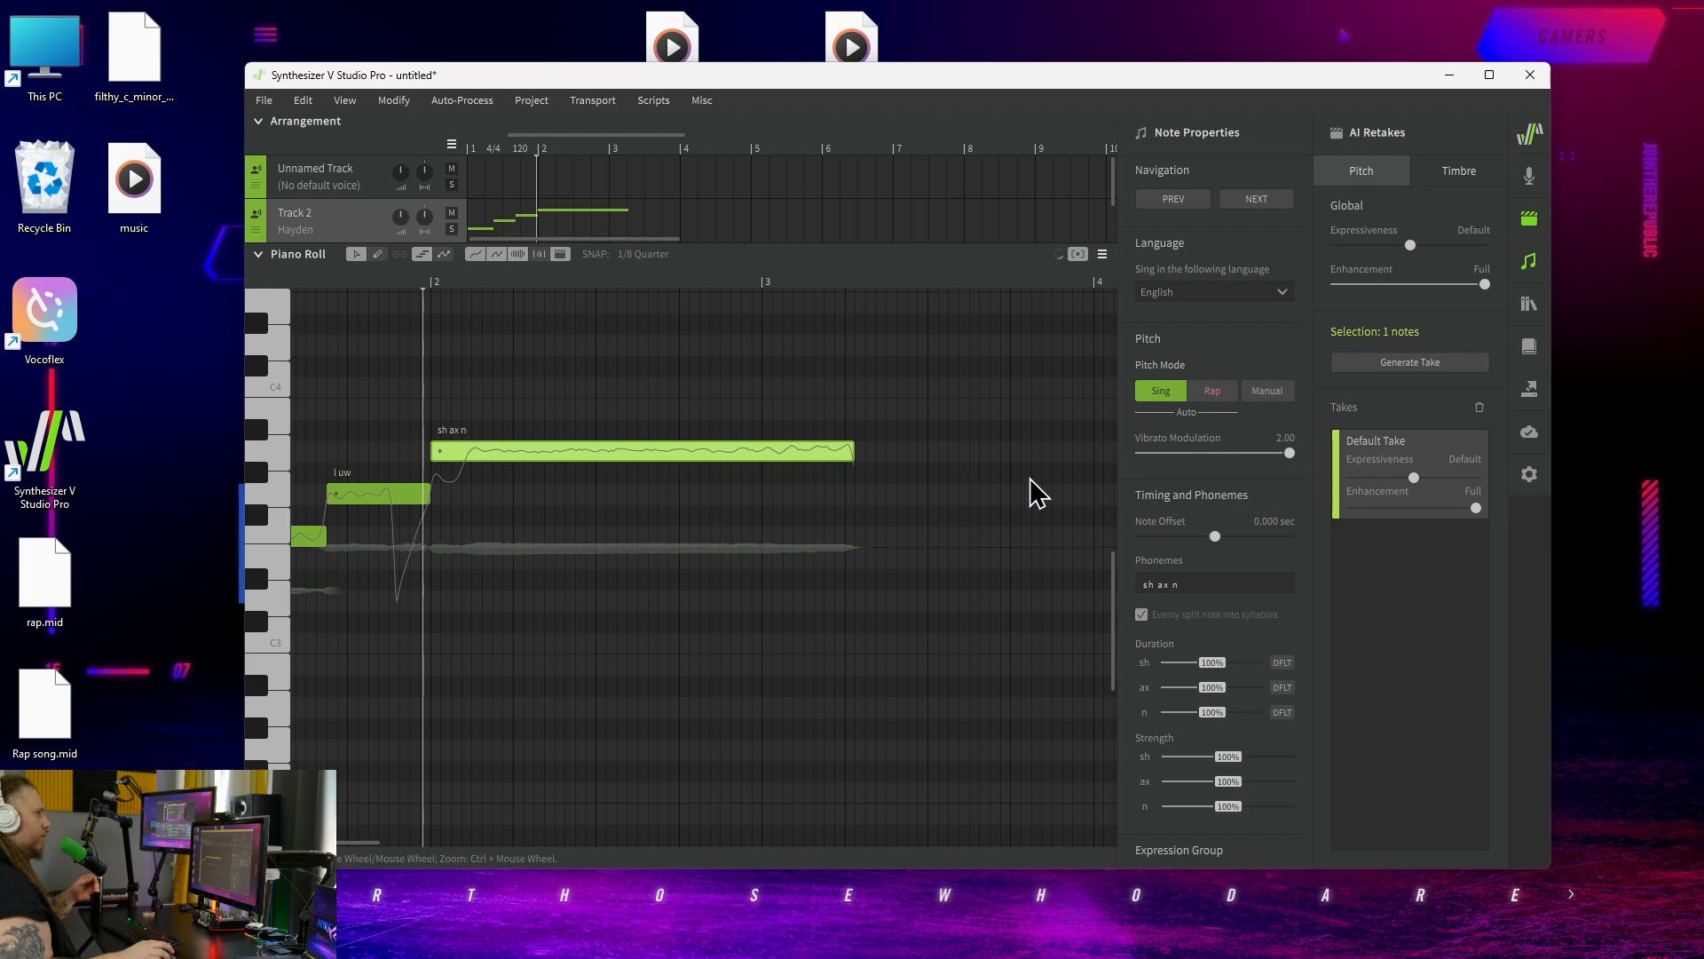
pyautogui.click(380, 284)
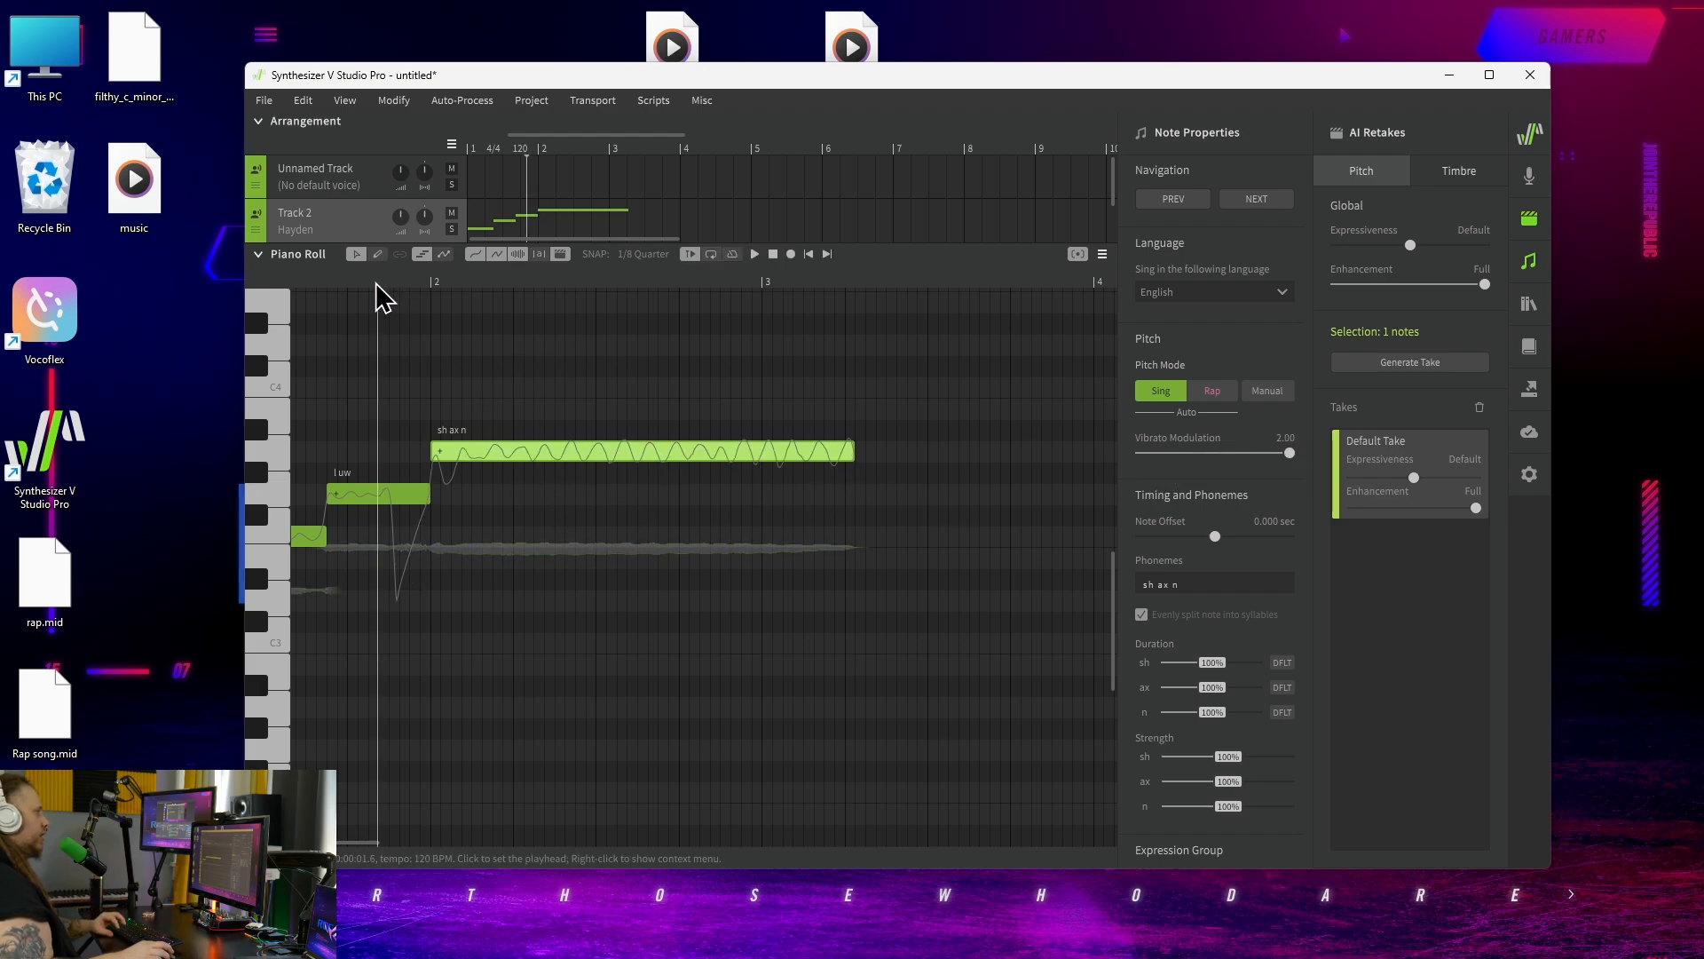
pyautogui.press('space')
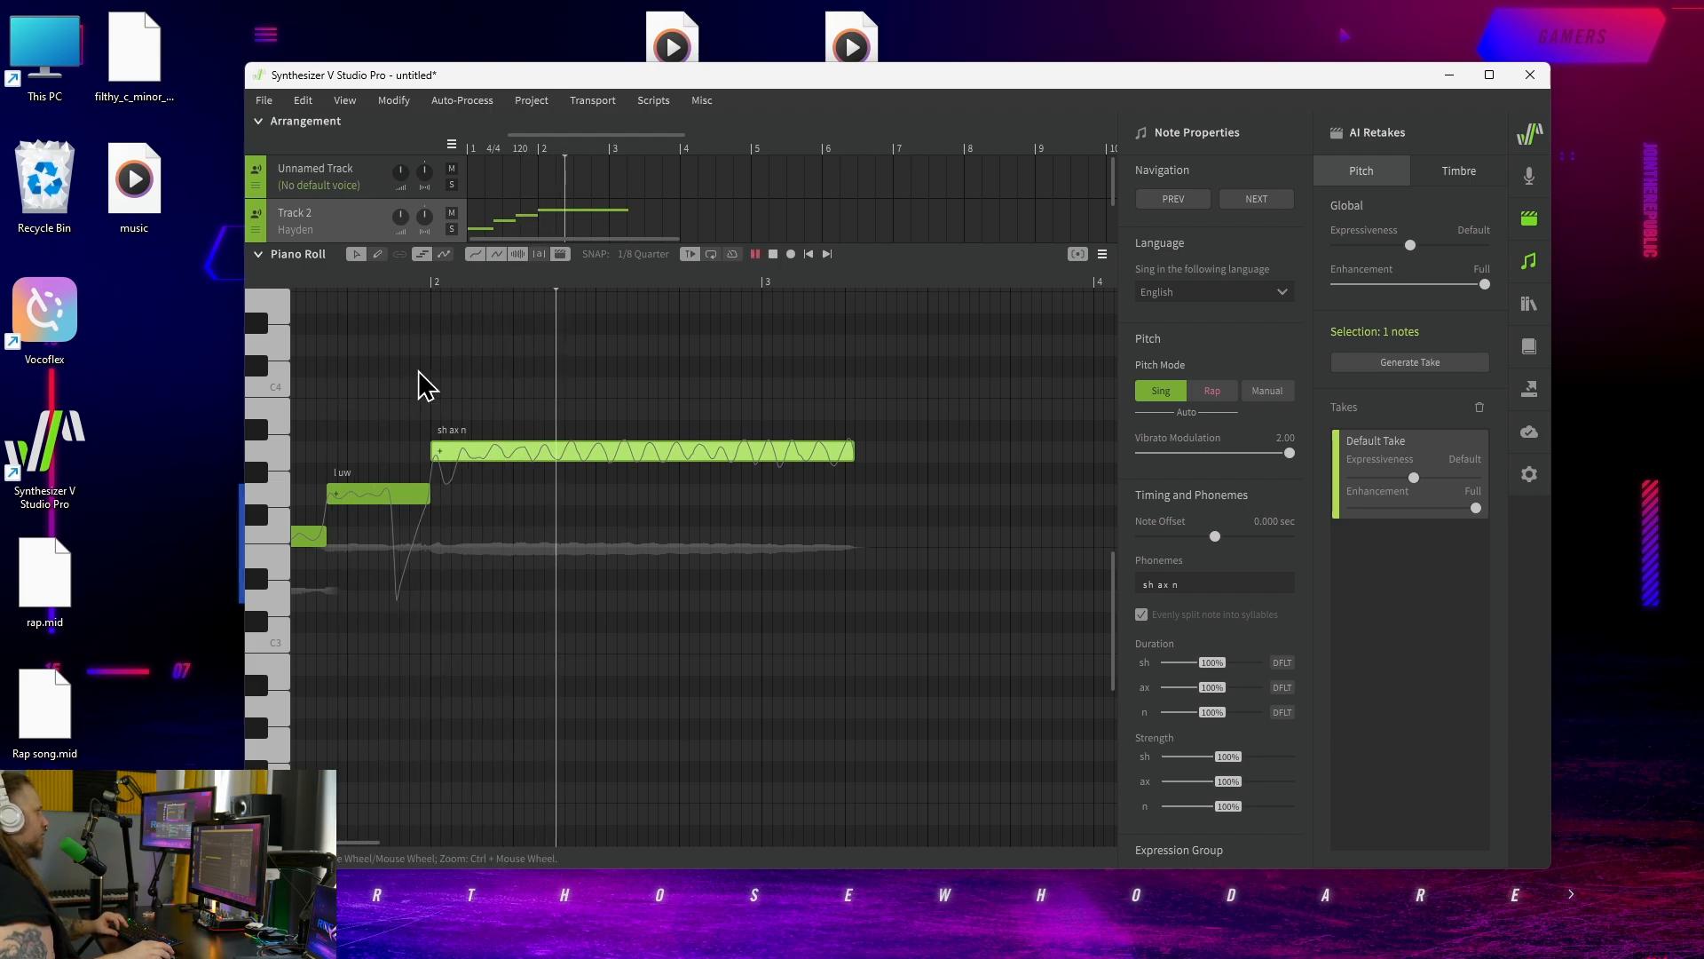
# Set the last note's vibrato modulation to 1.19, and try the Rap pitch mode on it before returning to Sing.
pyautogui.press('space')
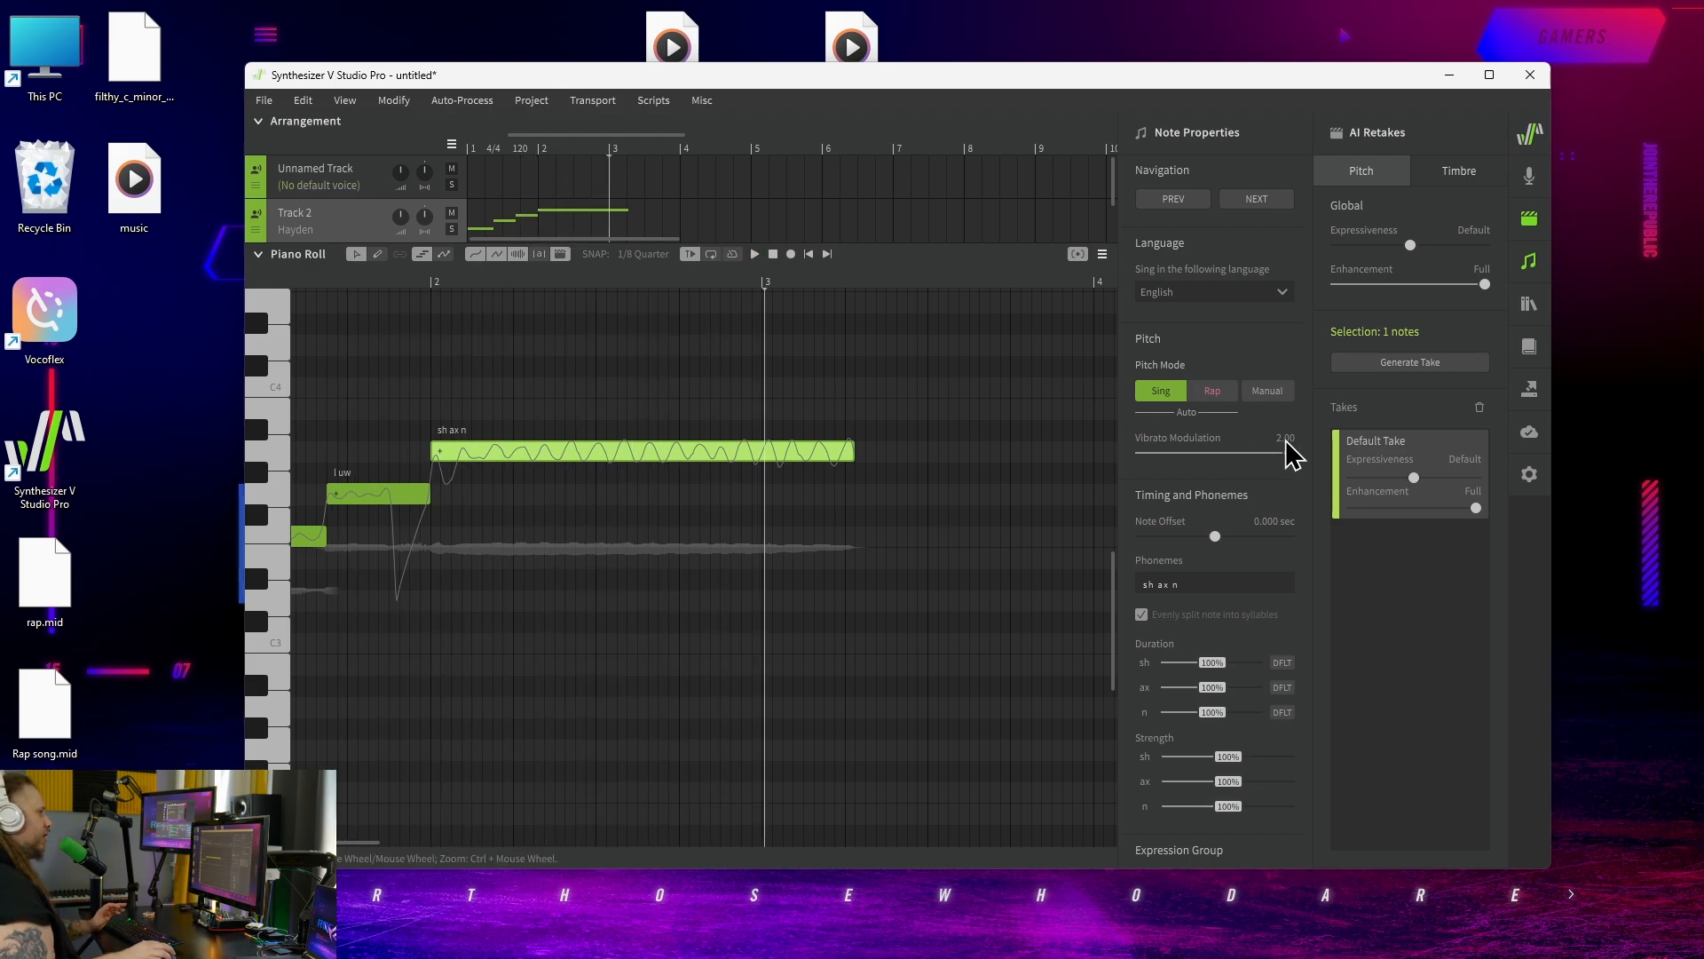
pyautogui.moveTo(1296, 471); pyautogui.dragTo(1219, 506)
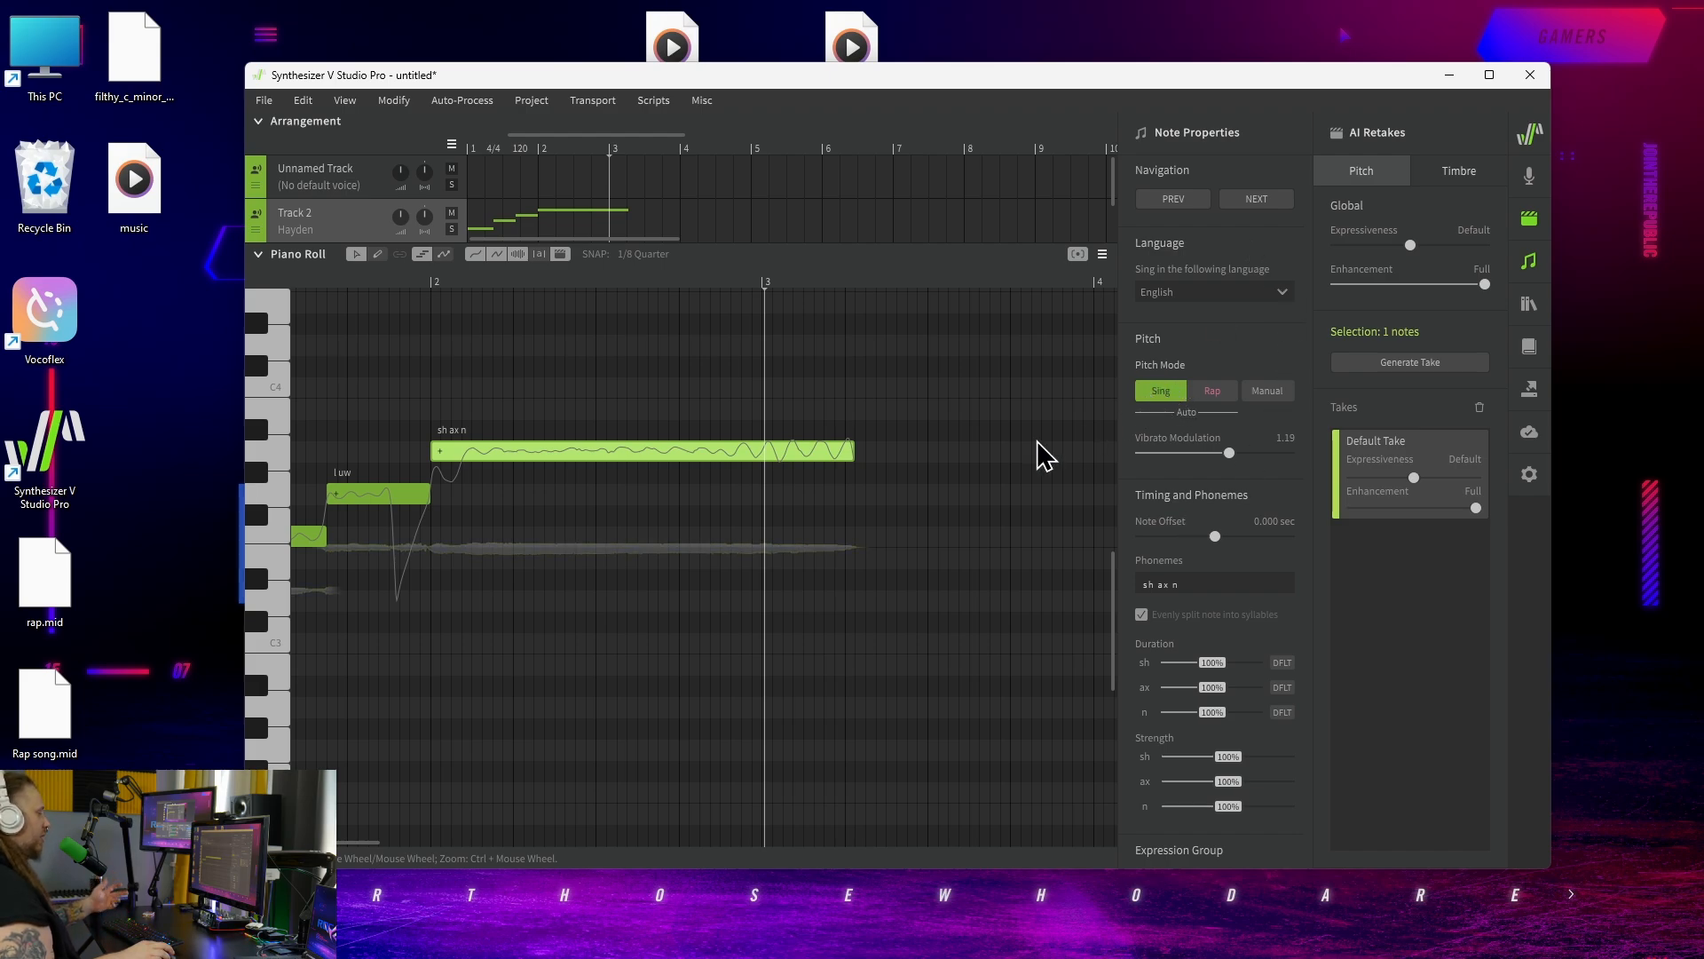
pyautogui.click(1214, 394)
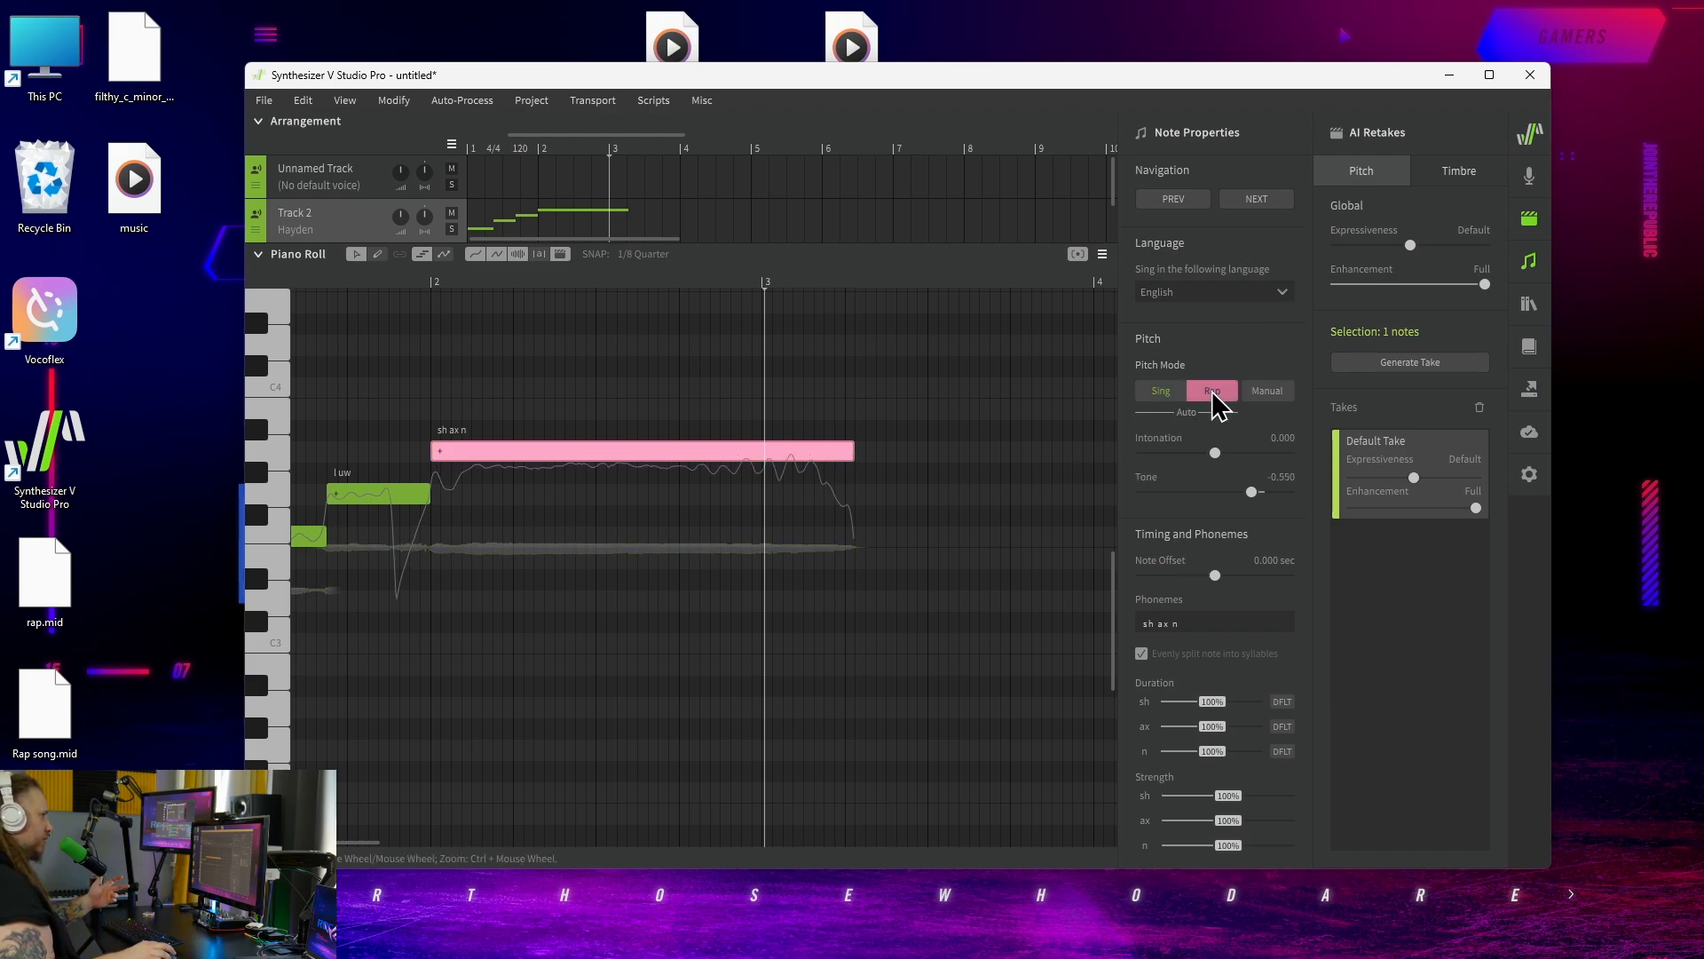
pyautogui.click(1162, 393)
# Play the last note from just before bar 2, and delete all notes on Track 2.
pyautogui.click(426, 283)
pyautogui.press('space')
pyautogui.press('space')
pyautogui.moveTo(919, 398); pyautogui.dragTo(275, 704)
pyautogui.press('Delete')
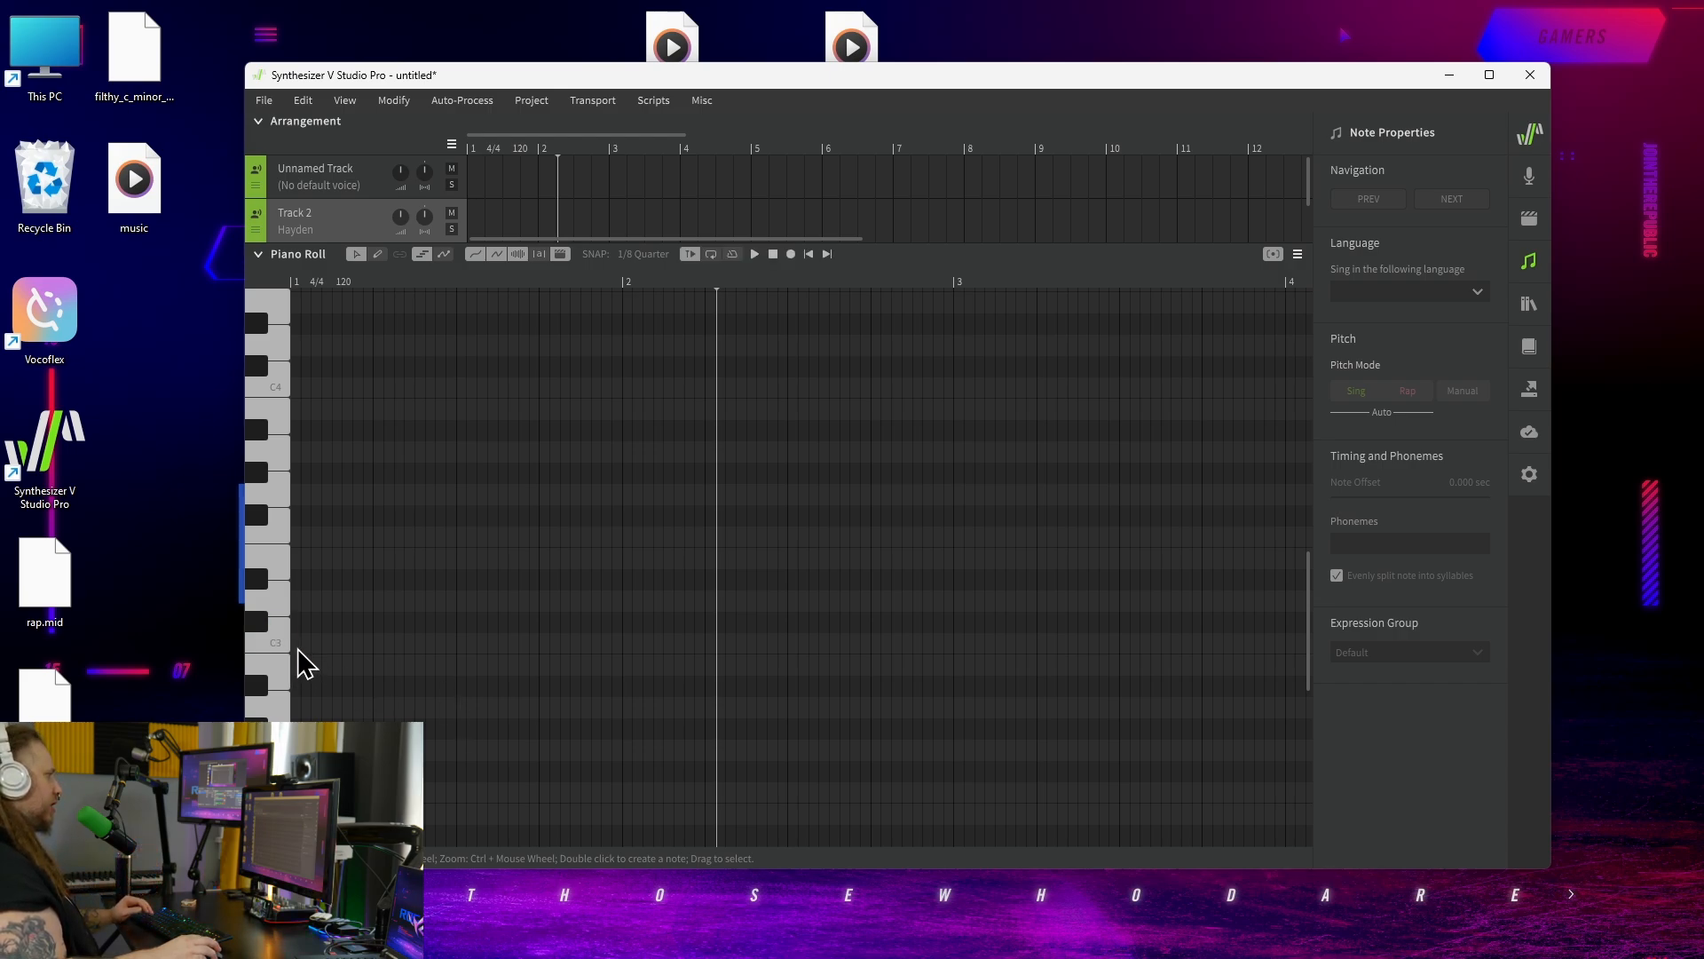
# Create the notes for the phrase "I Will always + love you", starting on C4 in bar 1 and ending on a long held note.
pyautogui.scroll(2, 346, 523)
pyautogui.click(279, 466)
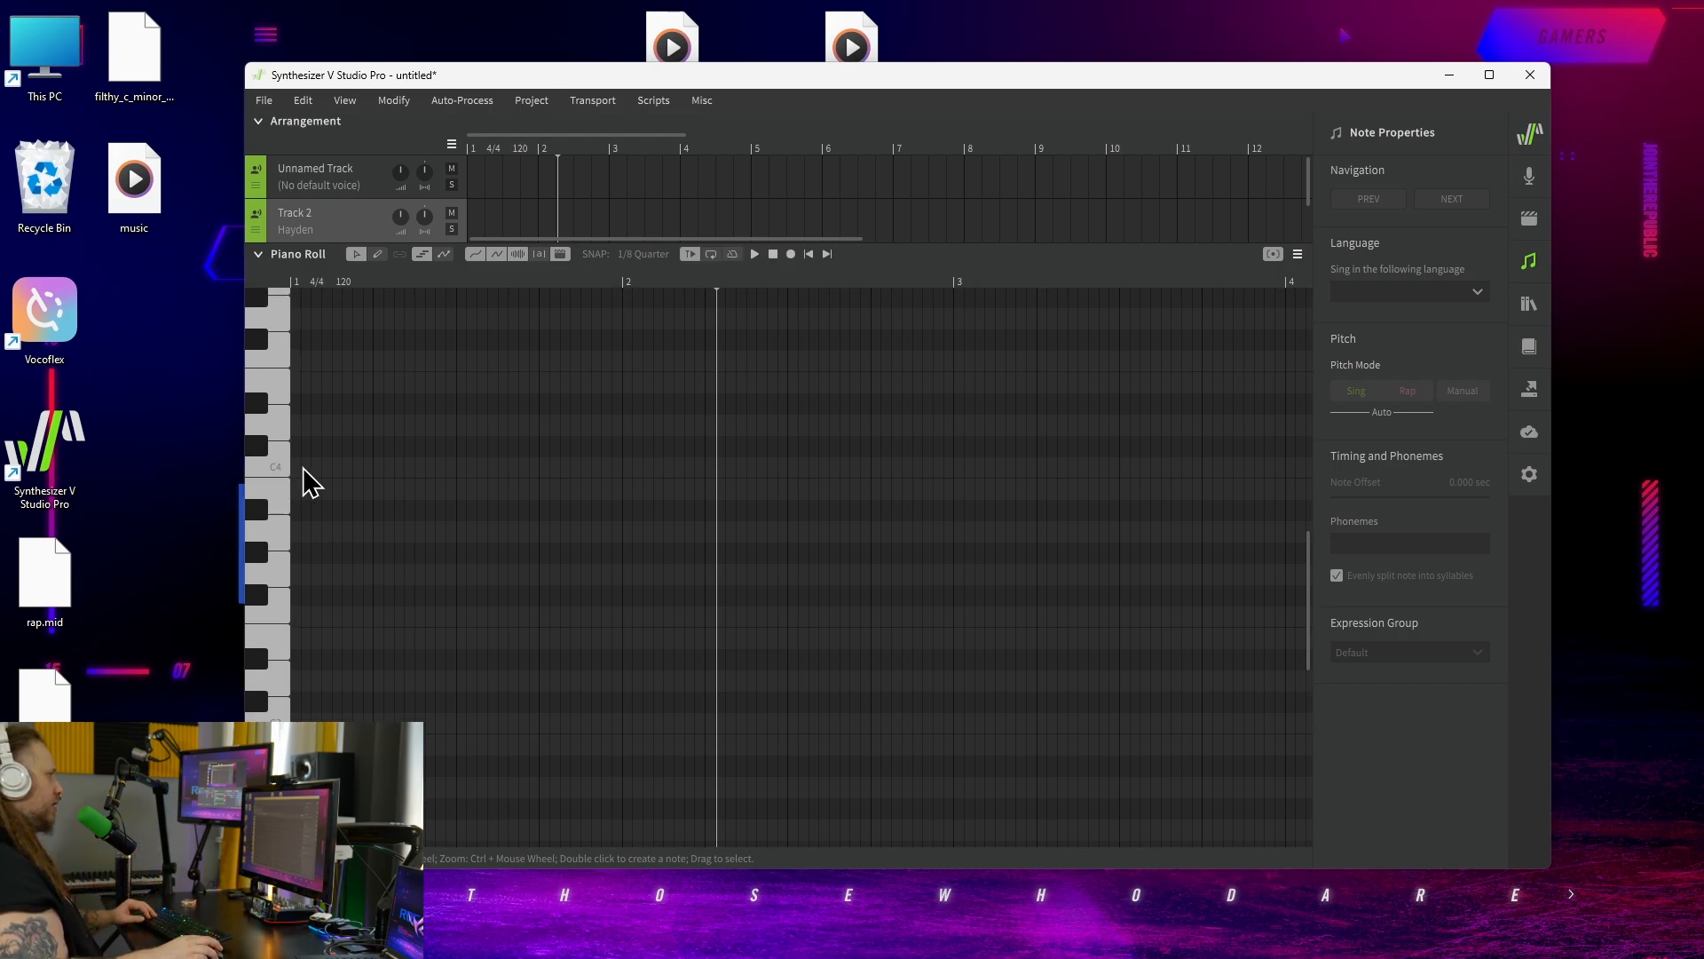
pyautogui.doubleClick(303, 469)
pyautogui.moveTo(388, 467); pyautogui.dragTo(684, 468)
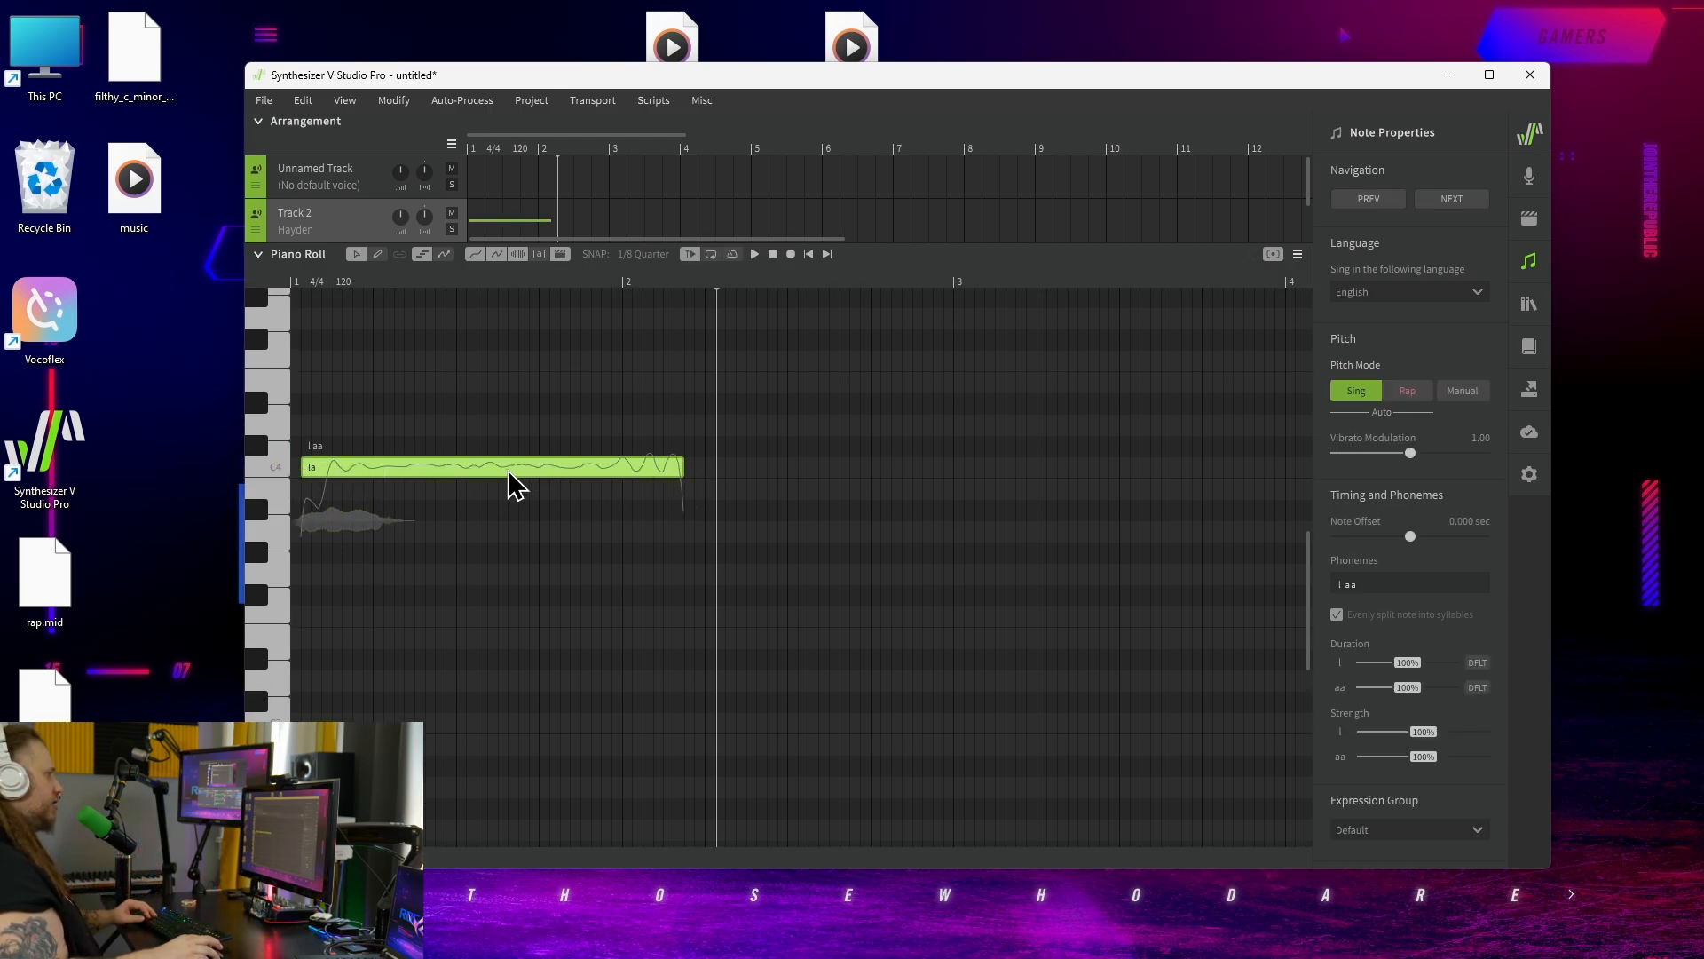
pyautogui.moveTo(484, 484); pyautogui.dragTo(674, 480)
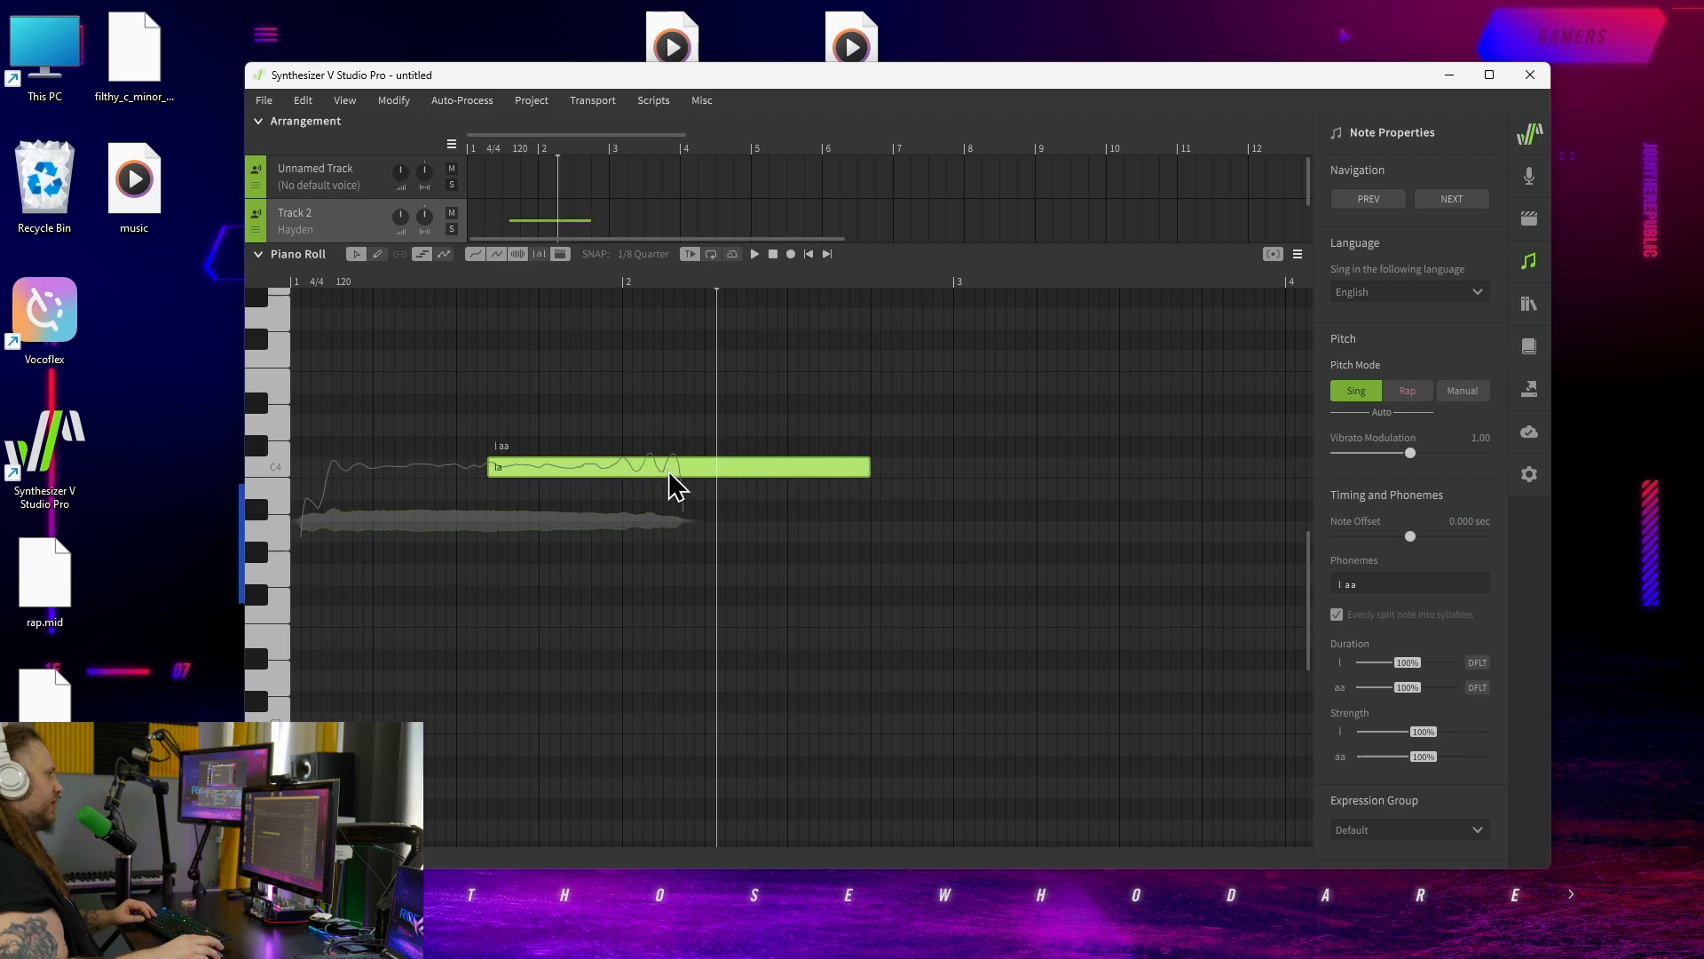
pyautogui.doubleClick(305, 467)
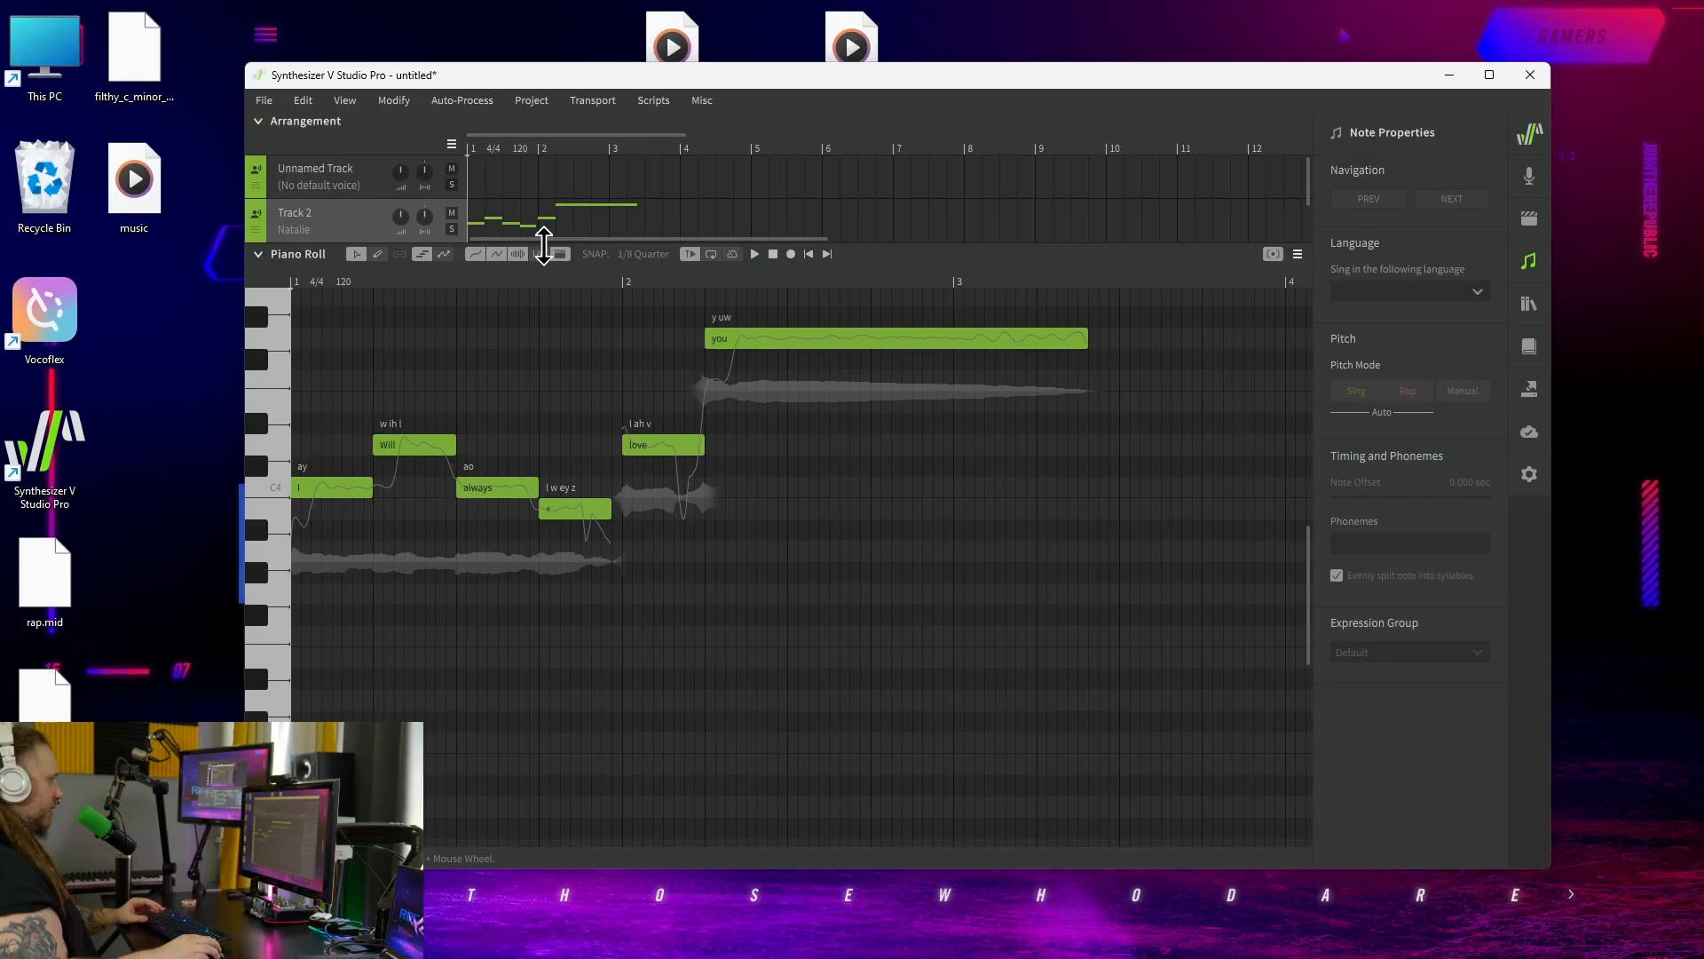
# Play the whole phrase, and replay its ending from the start of bar 2.
pyautogui.press('space')
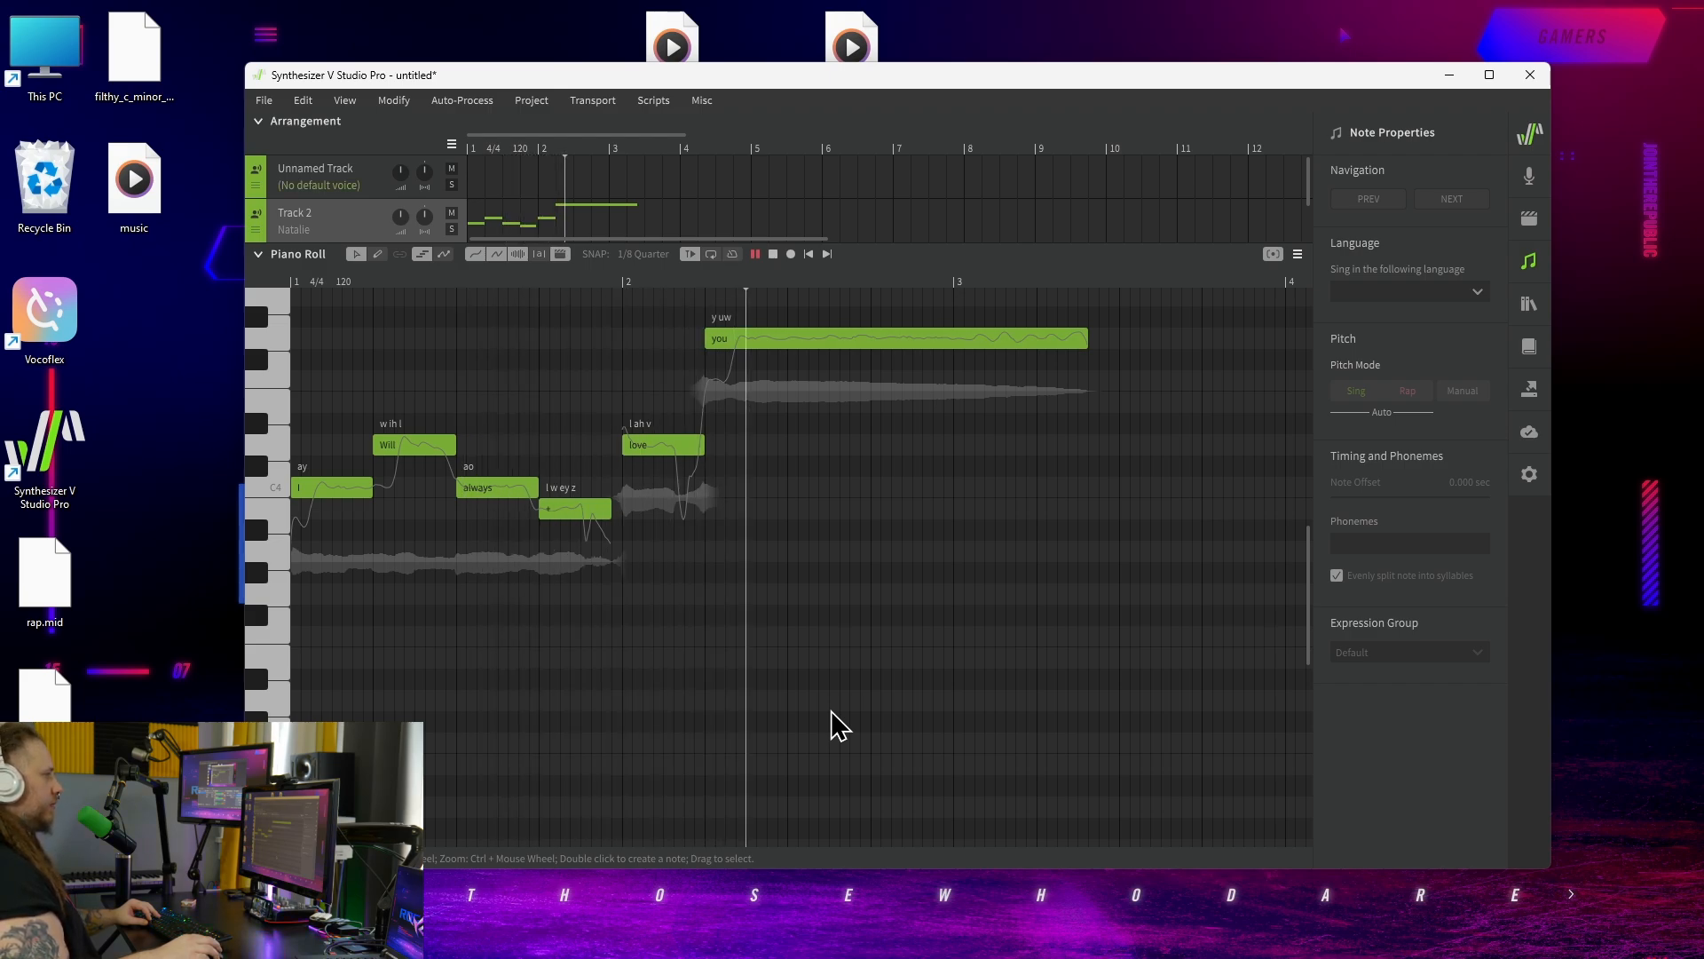
pyautogui.press('space')
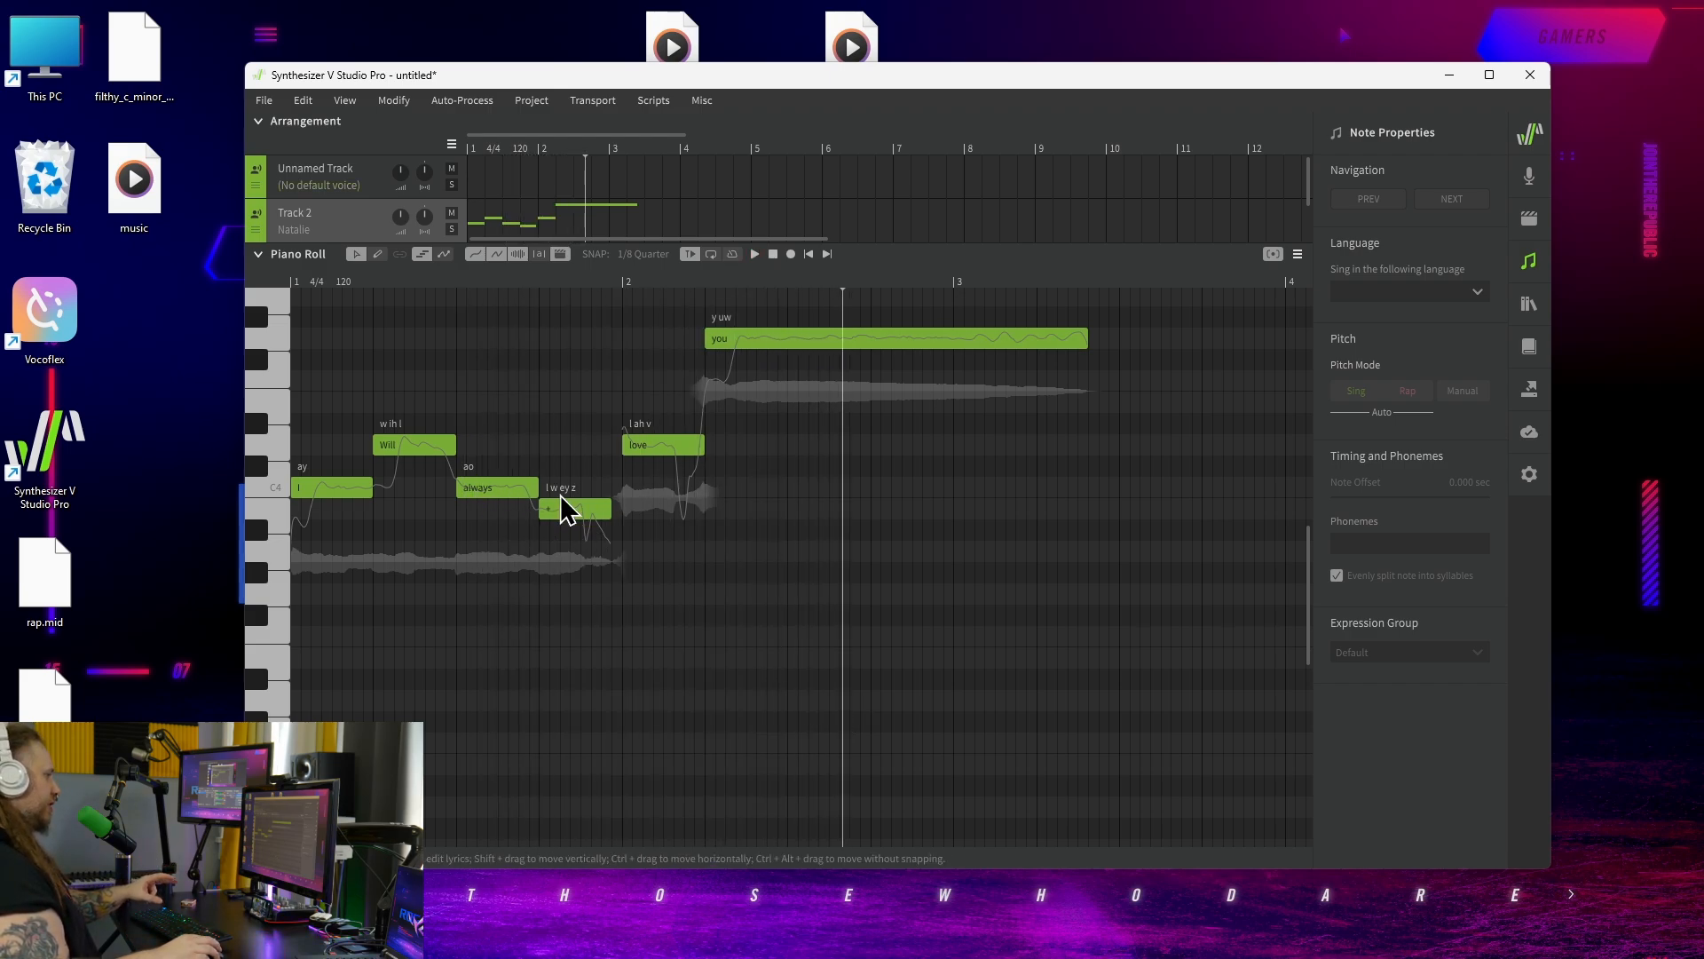
pyautogui.hscroll(3, 635, 460)
pyautogui.click(439, 286)
pyautogui.press('space')
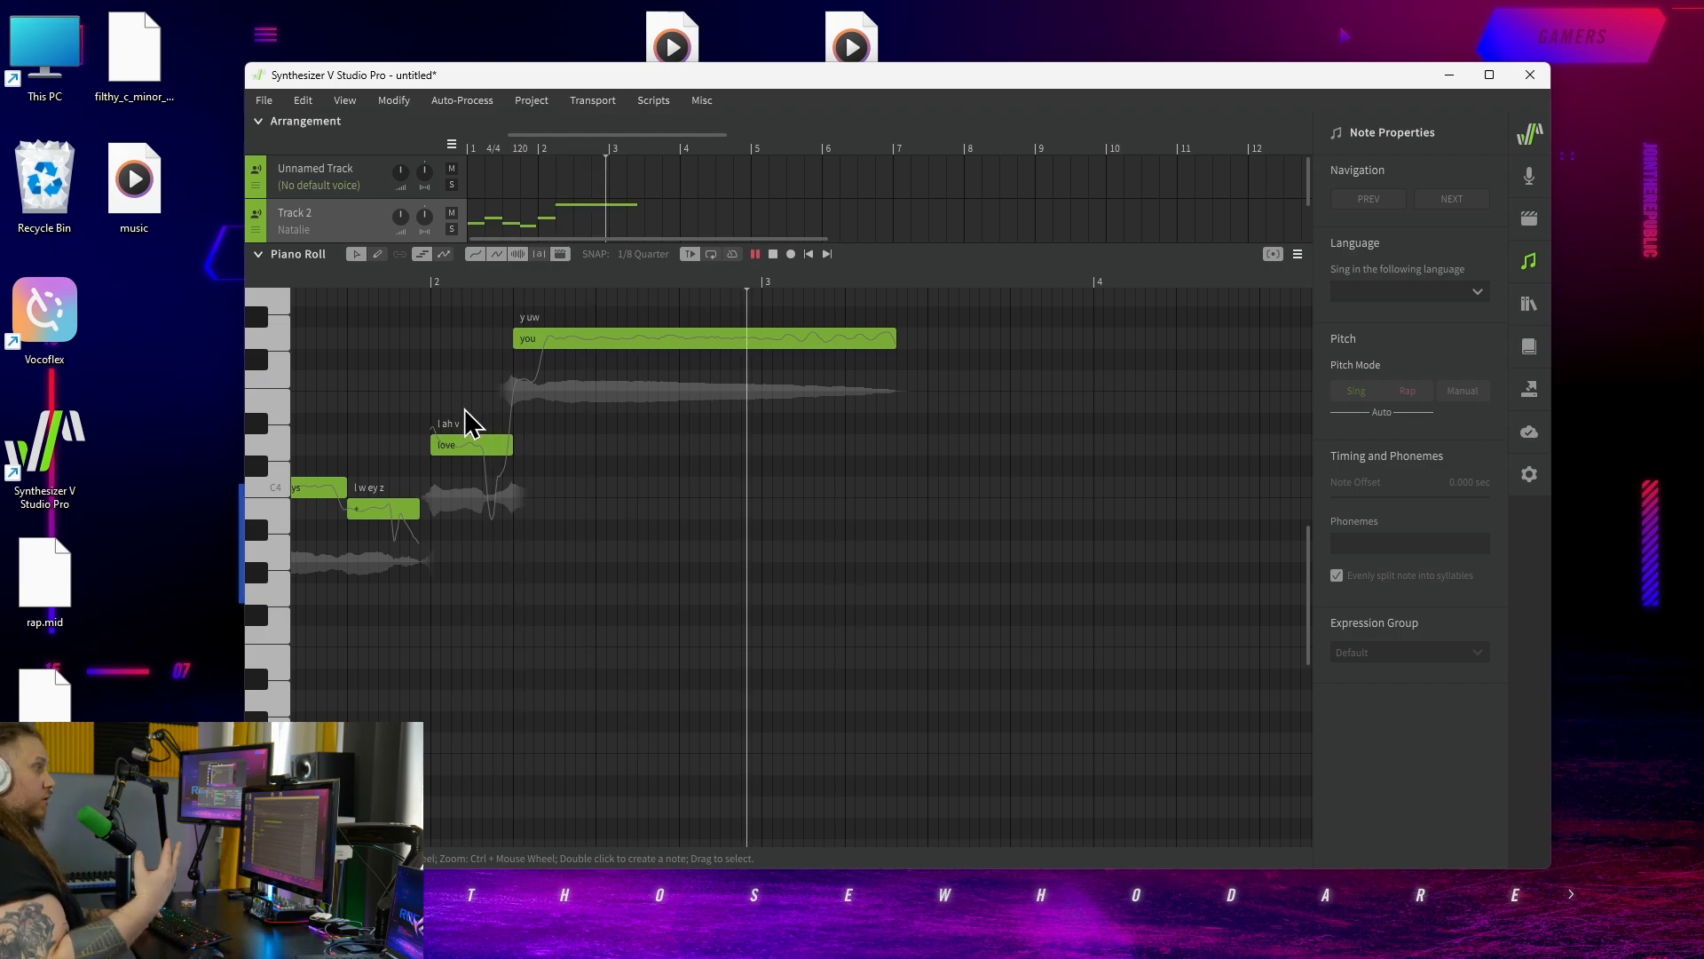
pyautogui.press('space')
# Shorten the "you" note to two beats and add a two-beat B4 note directly after it.
pyautogui.scroll(2, 621, 479)
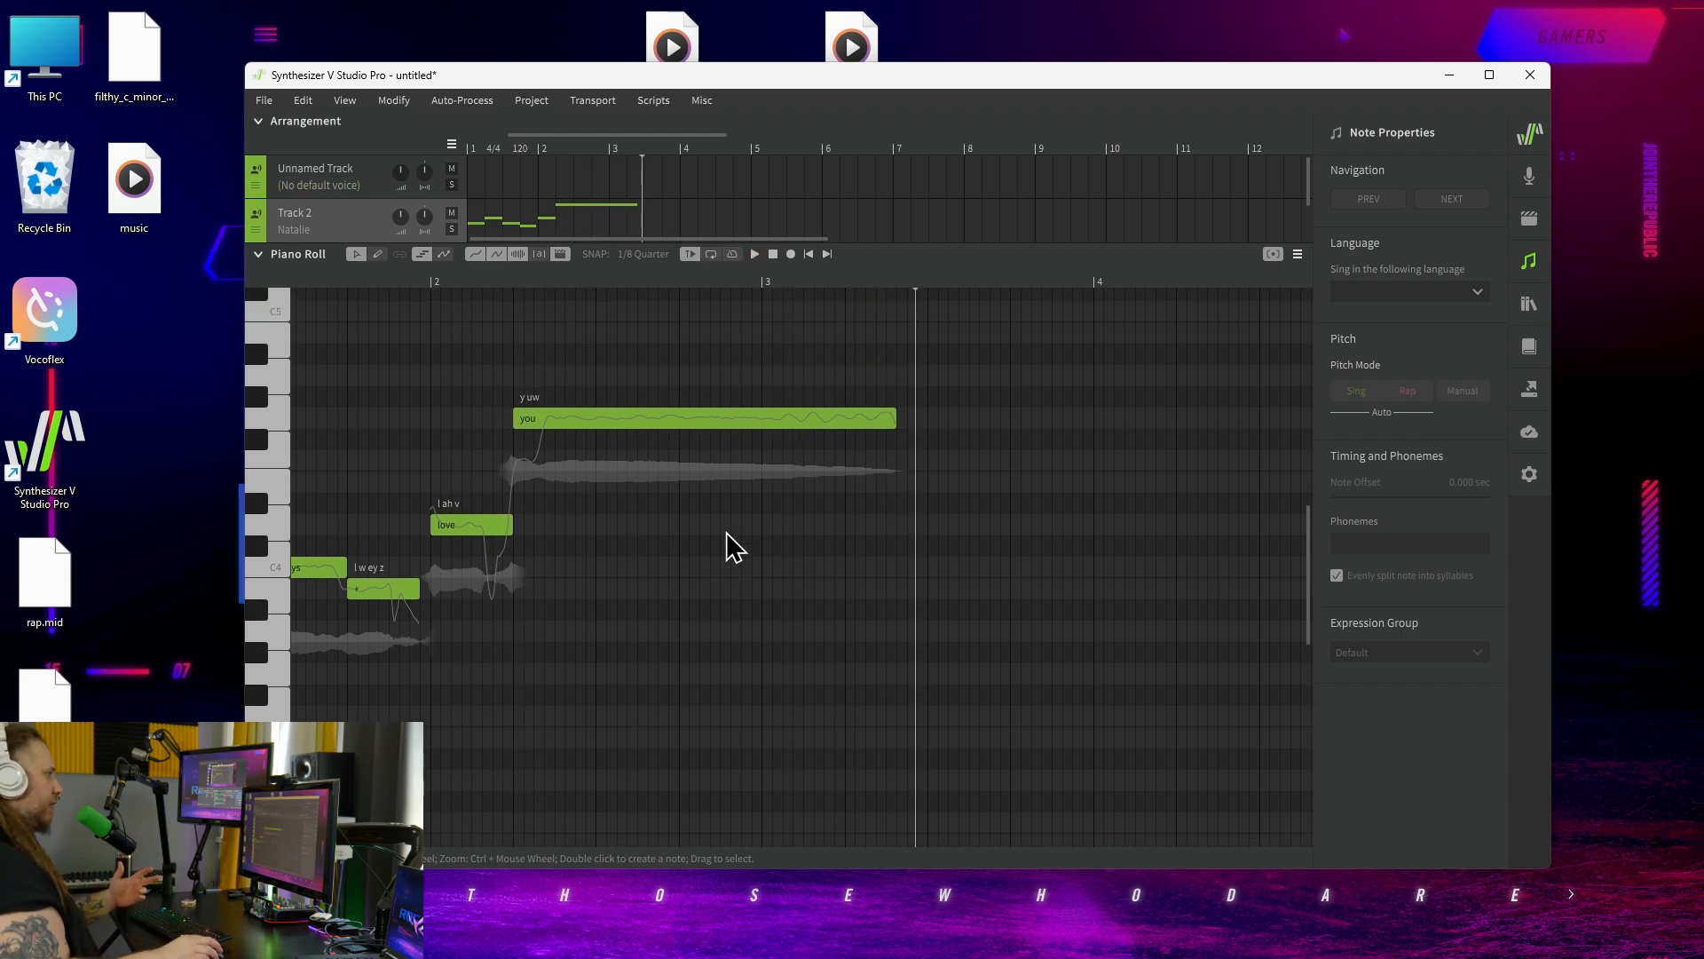
pyautogui.moveTo(895, 419); pyautogui.dragTo(682, 422)
pyautogui.scroll(2, 687, 521)
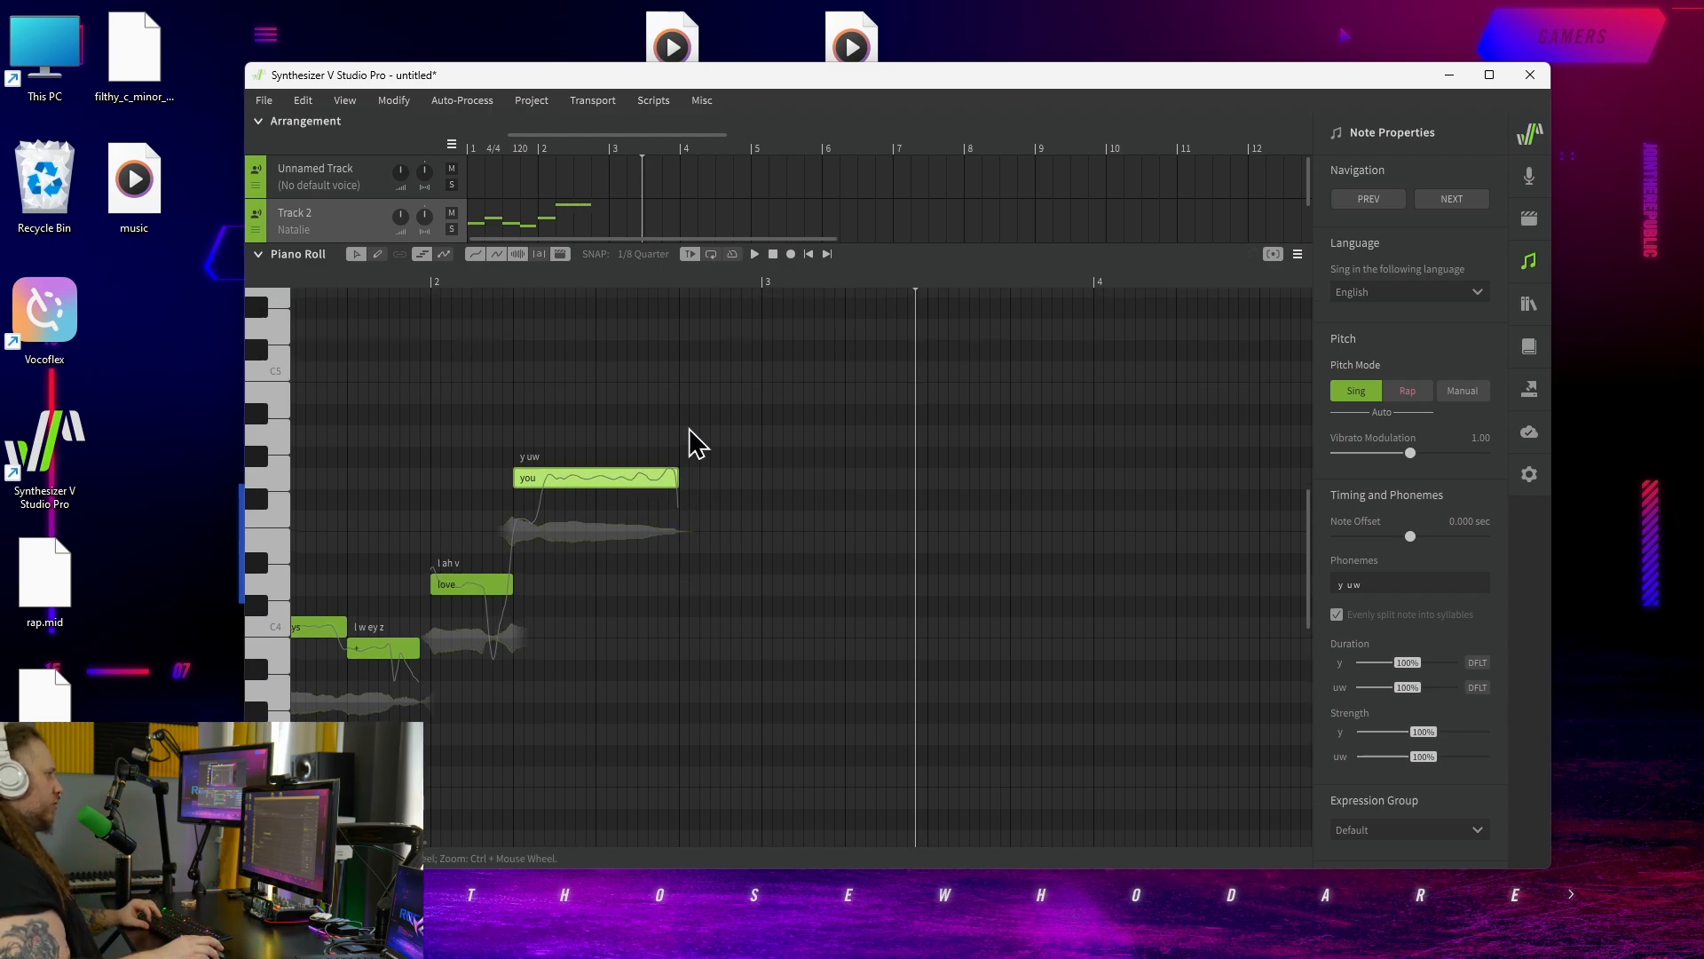
pyautogui.click(279, 397)
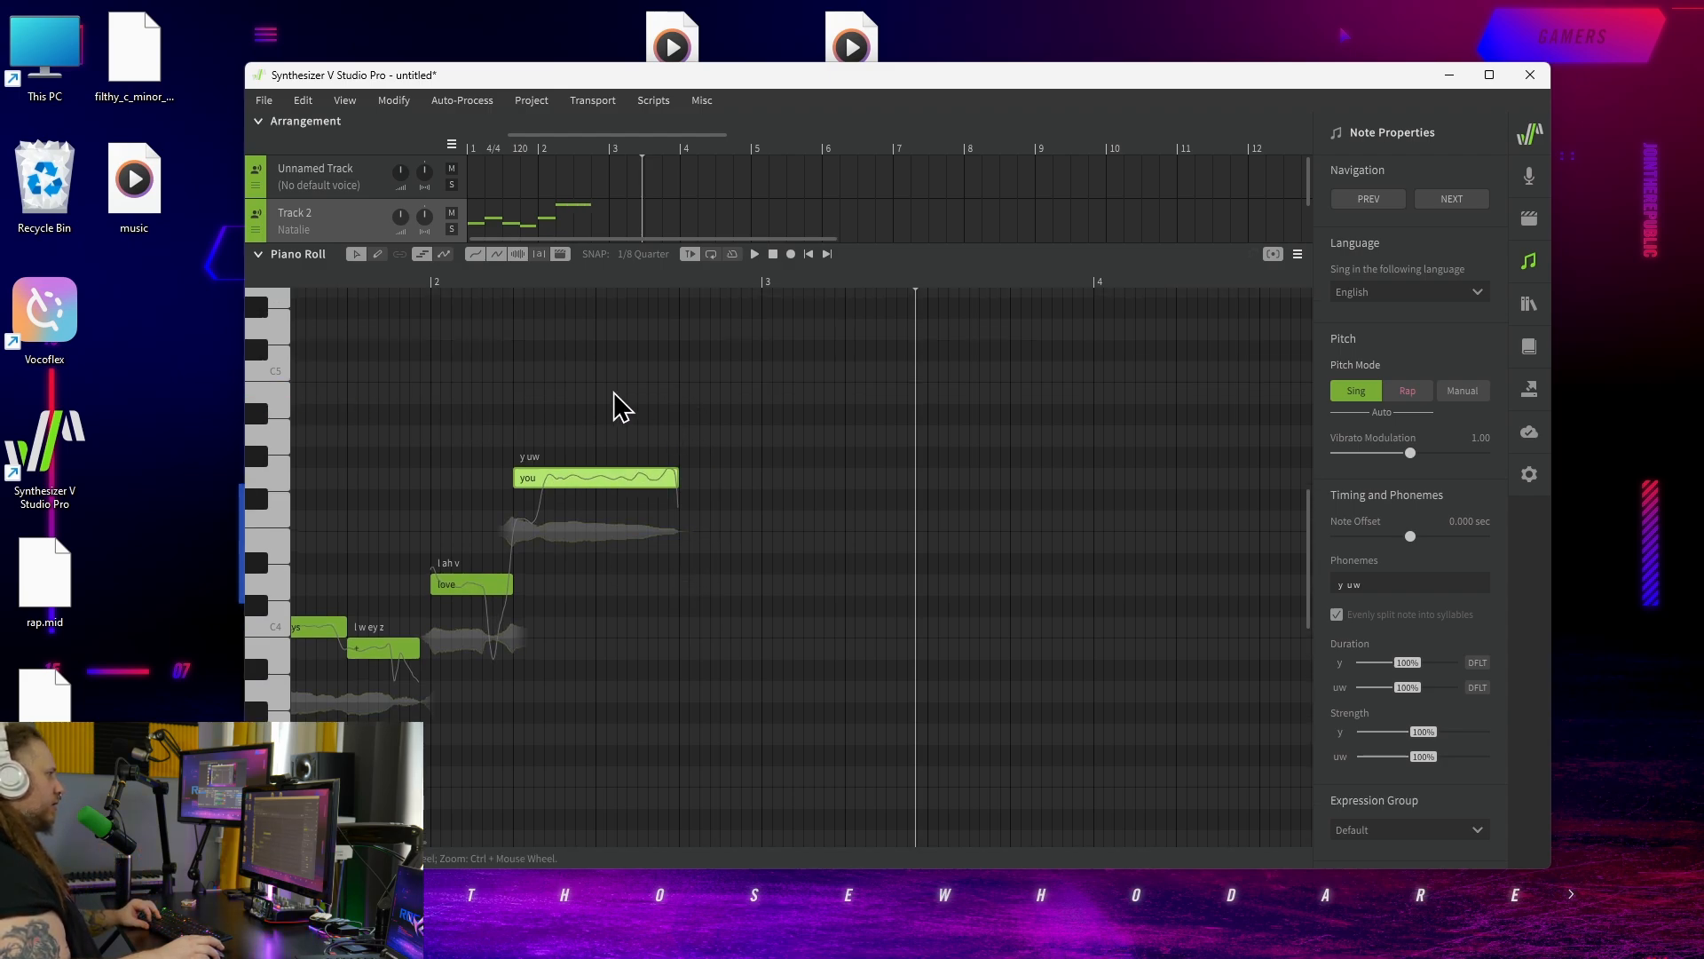
pyautogui.click(688, 392)
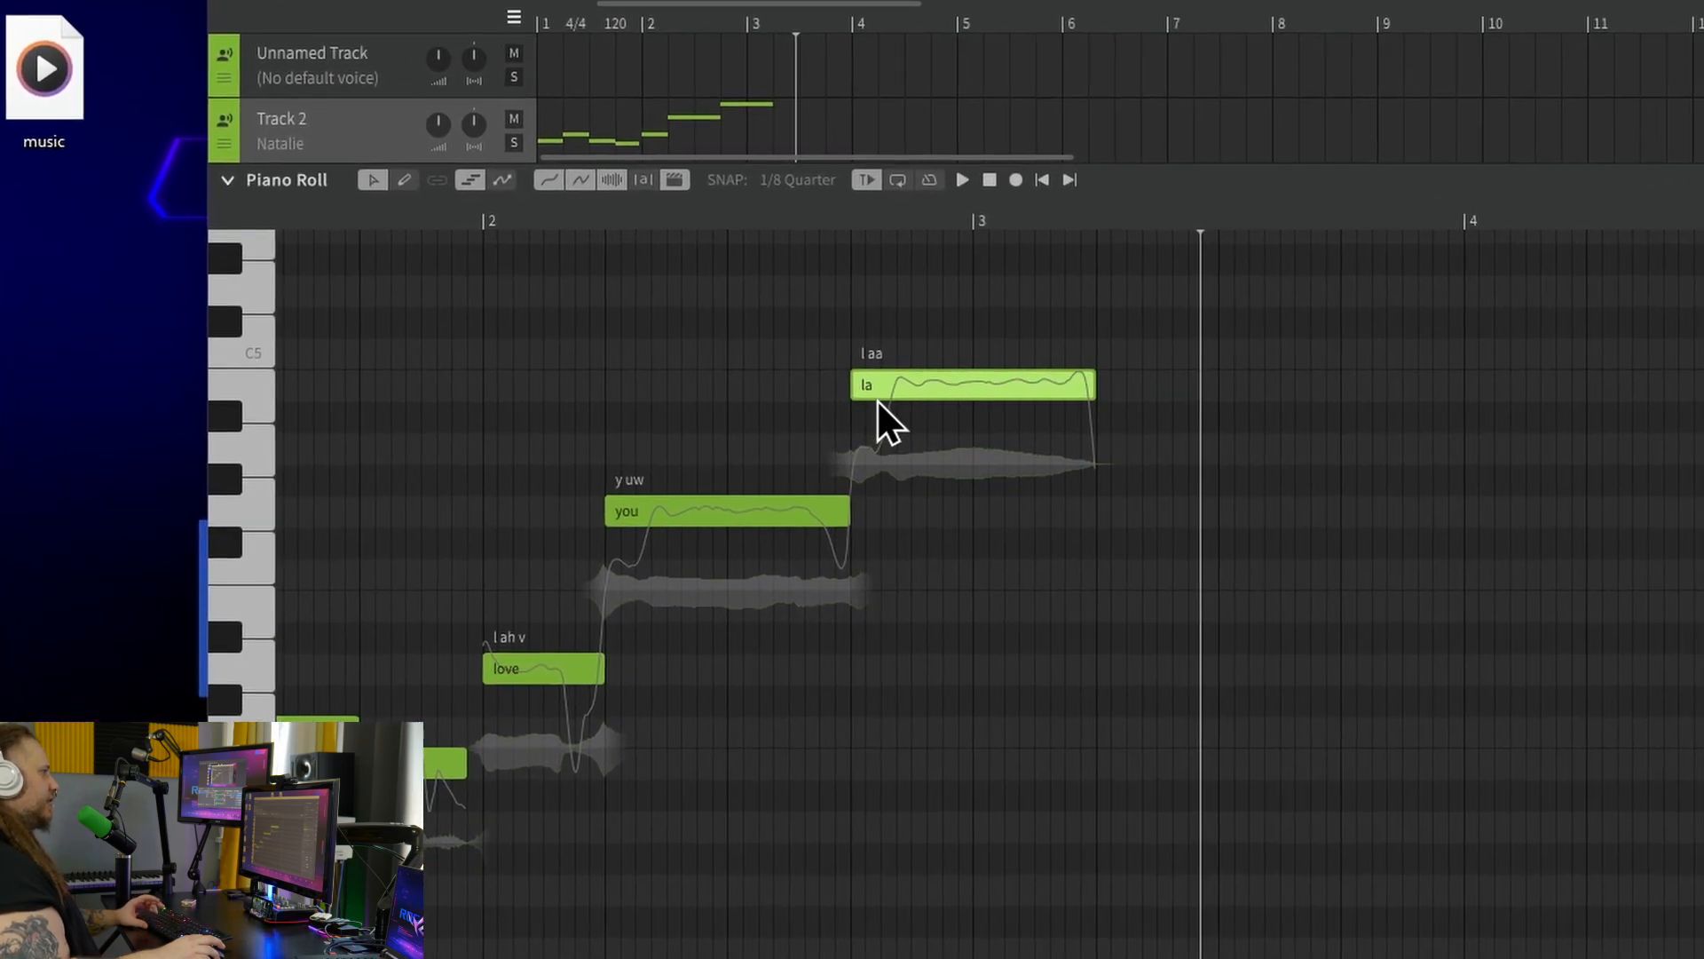
# Set the B4 note's lyric to "-" and play the passage from just before bar 2.
pyautogui.doubleClick(943, 383)
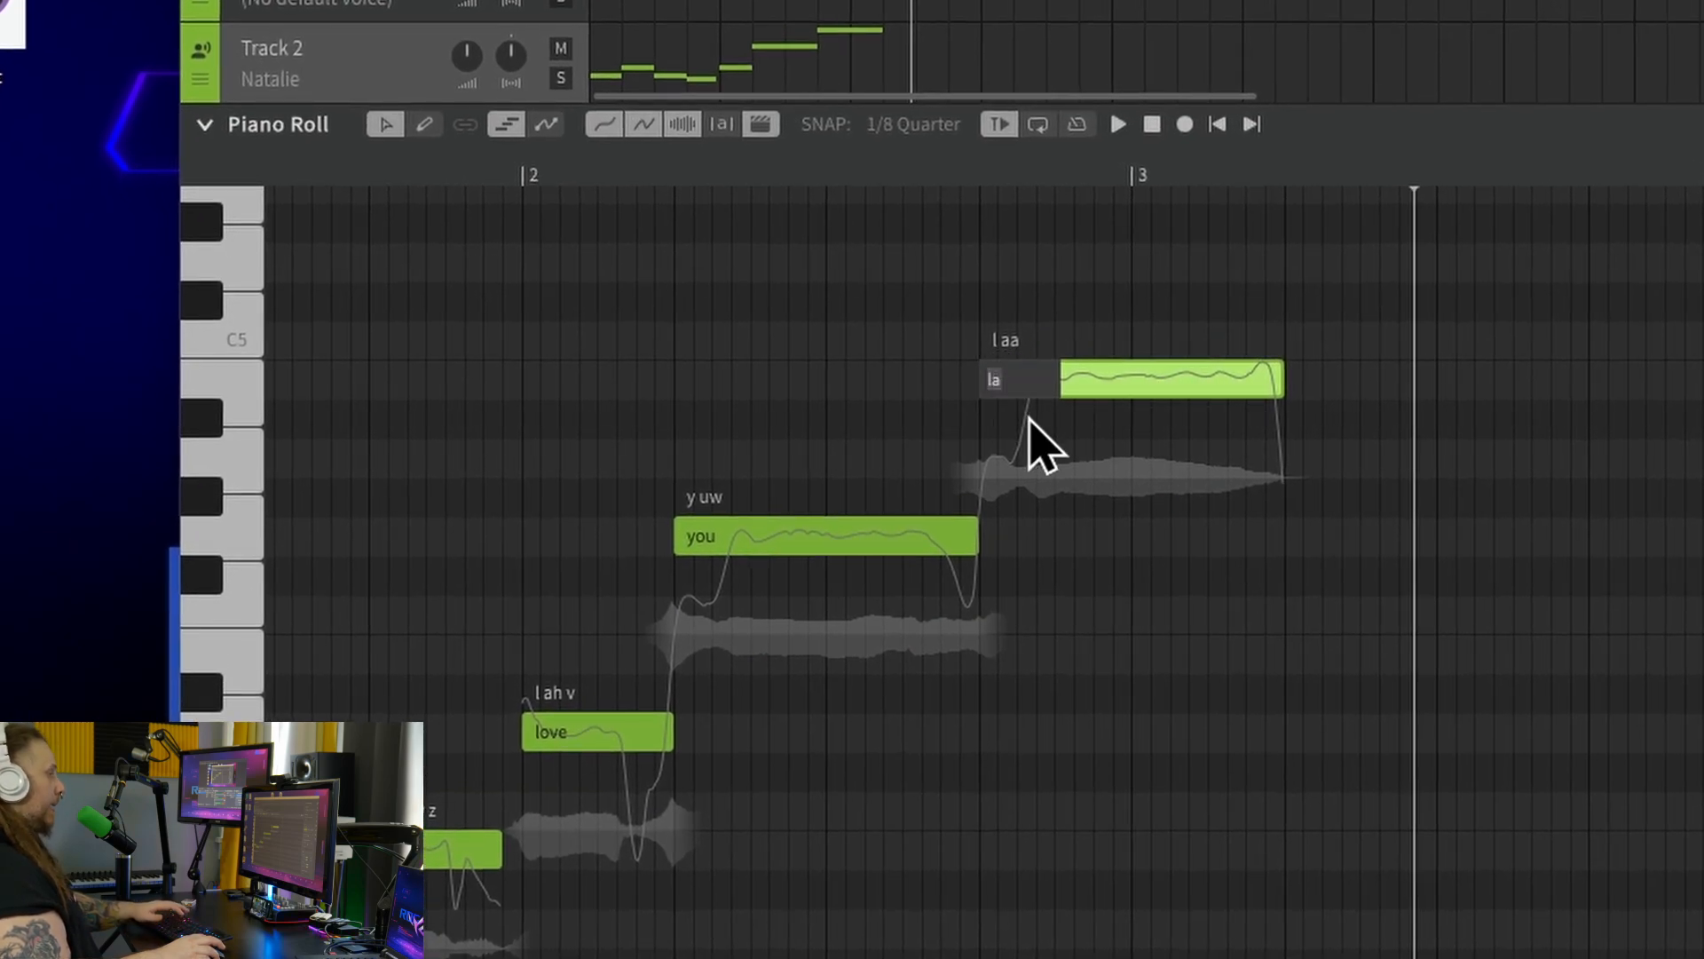
pyautogui.write('-')
pyautogui.press('Return')
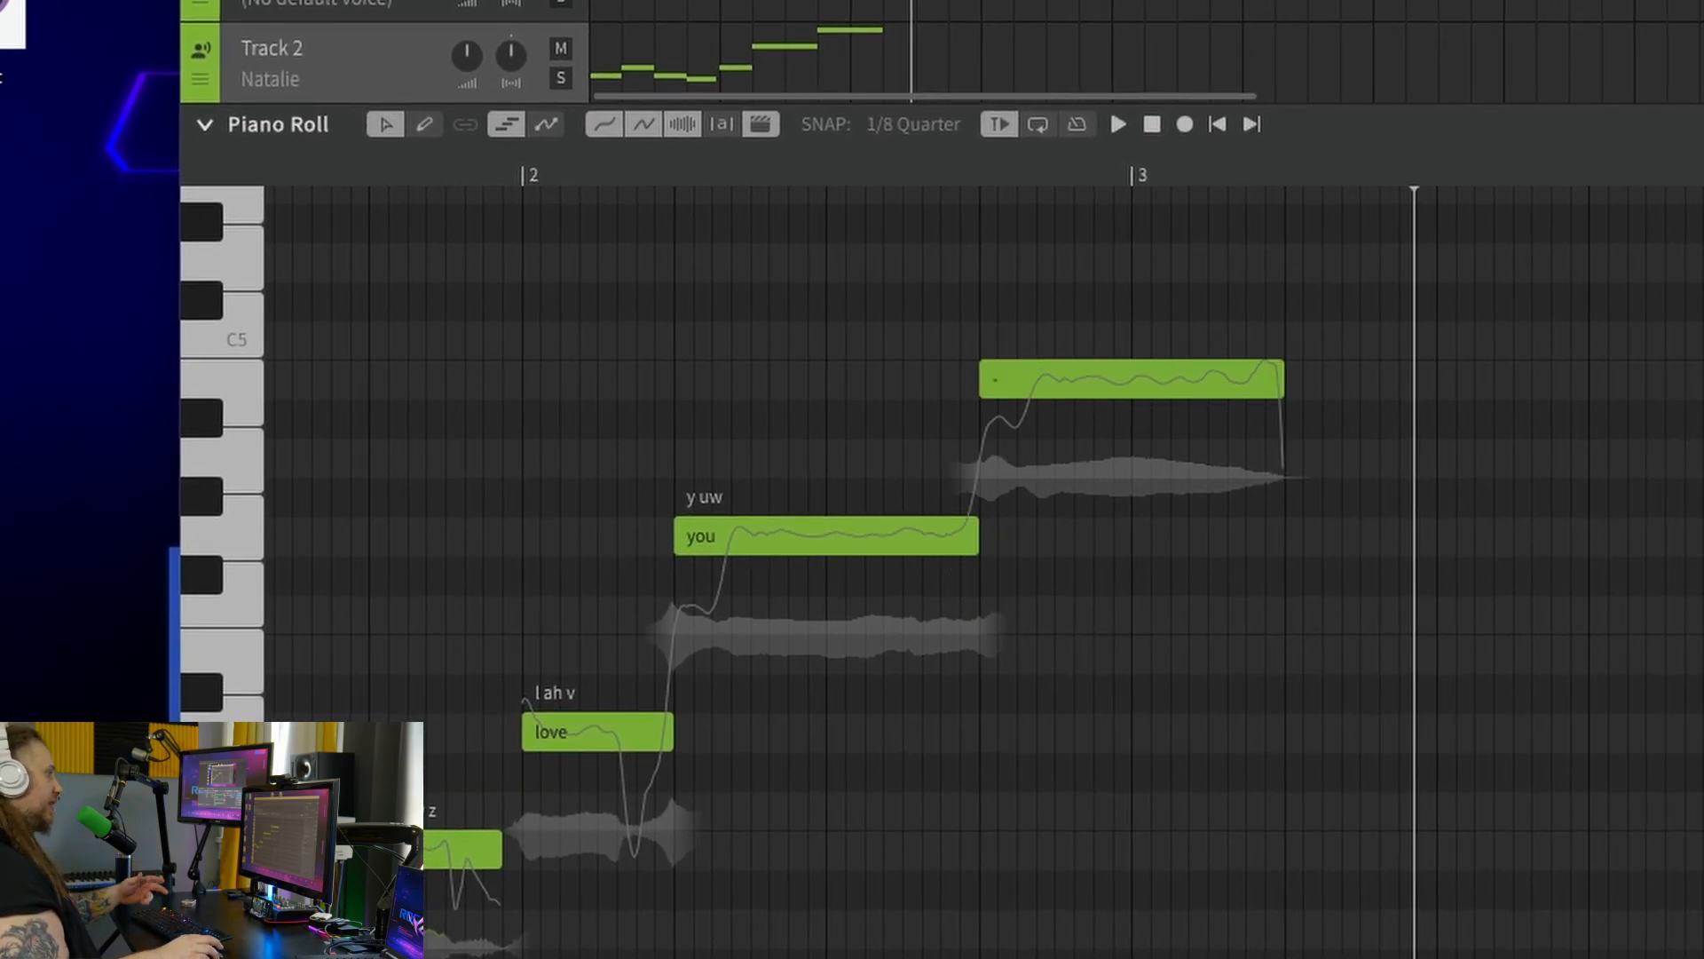
pyautogui.click(477, 182)
pyautogui.press('space')
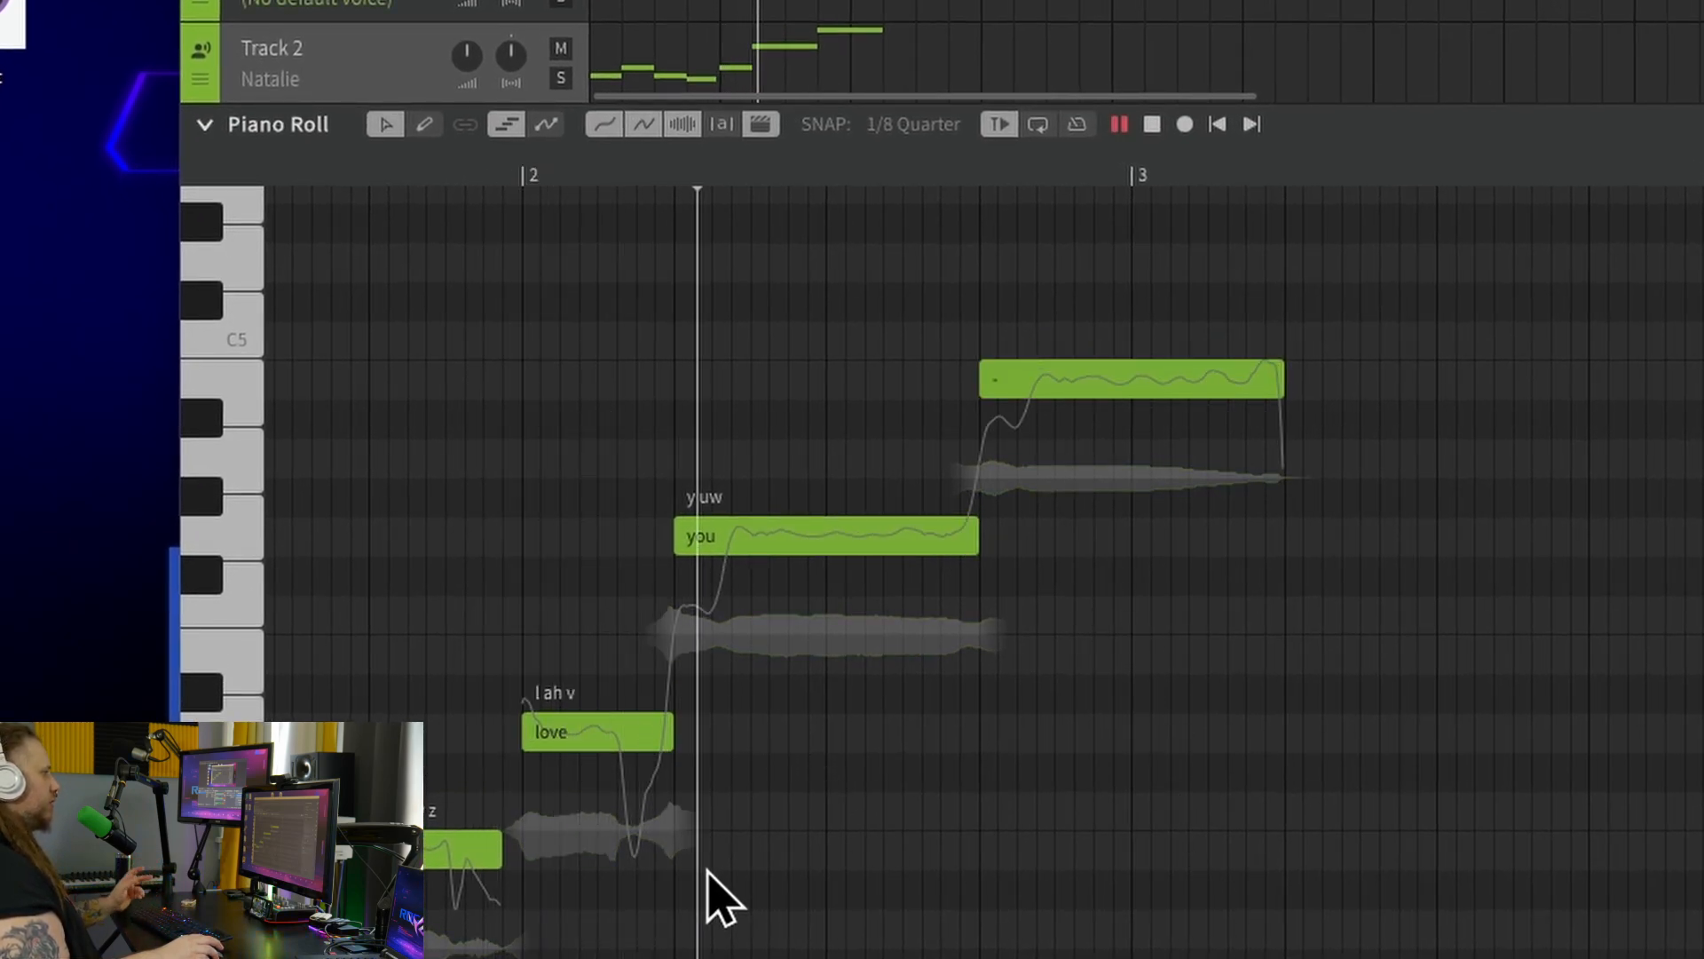
pyautogui.press('space')
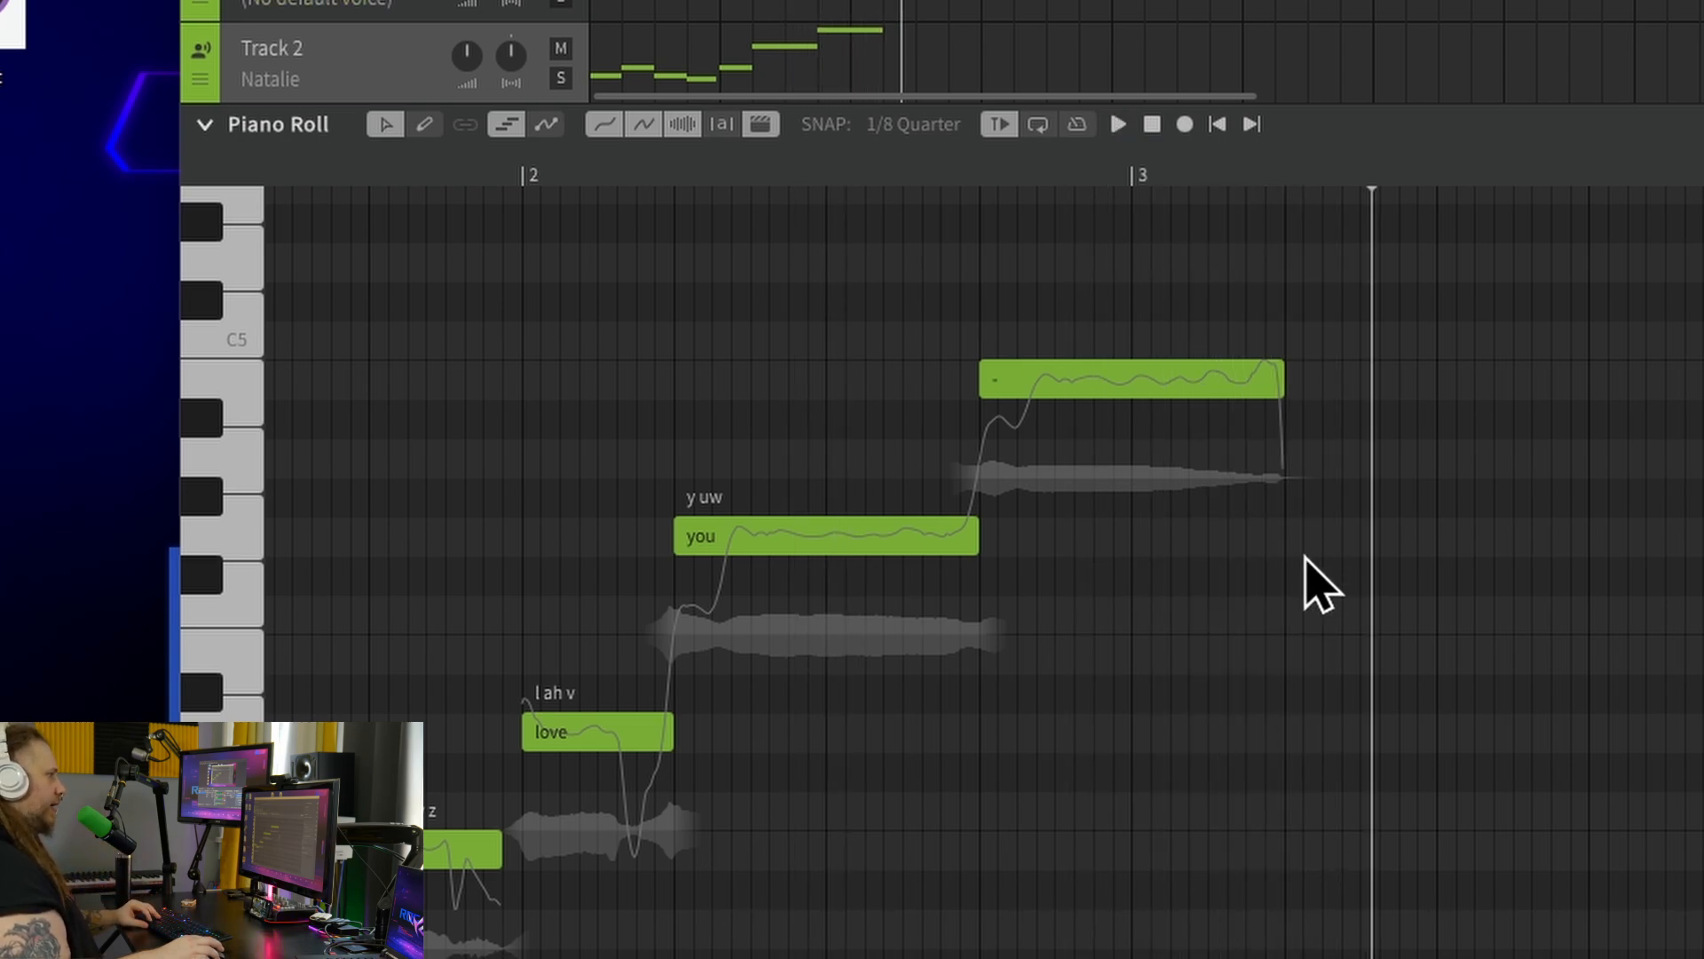
# Add an E4 note about two and a half beats long after the B4 note with the lyric "-", and play from shortly before bar 2.
pyautogui.doubleClick(1312, 656)
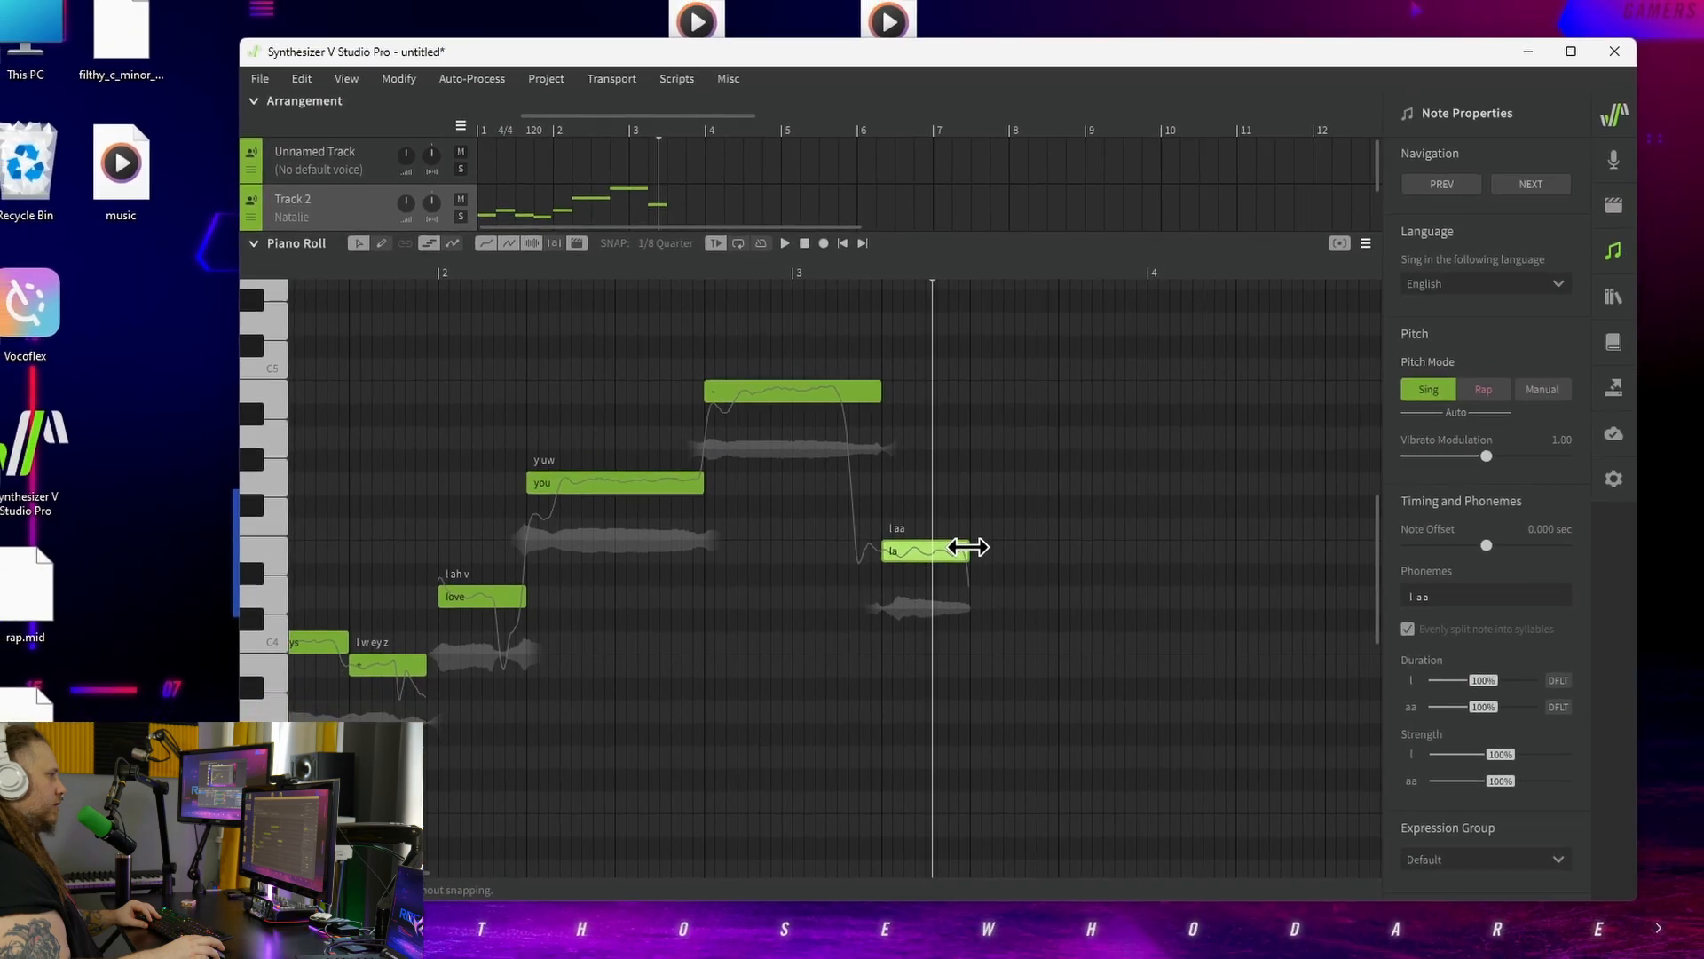
pyautogui.moveTo(1287, 621); pyautogui.dragTo(1485, 621)
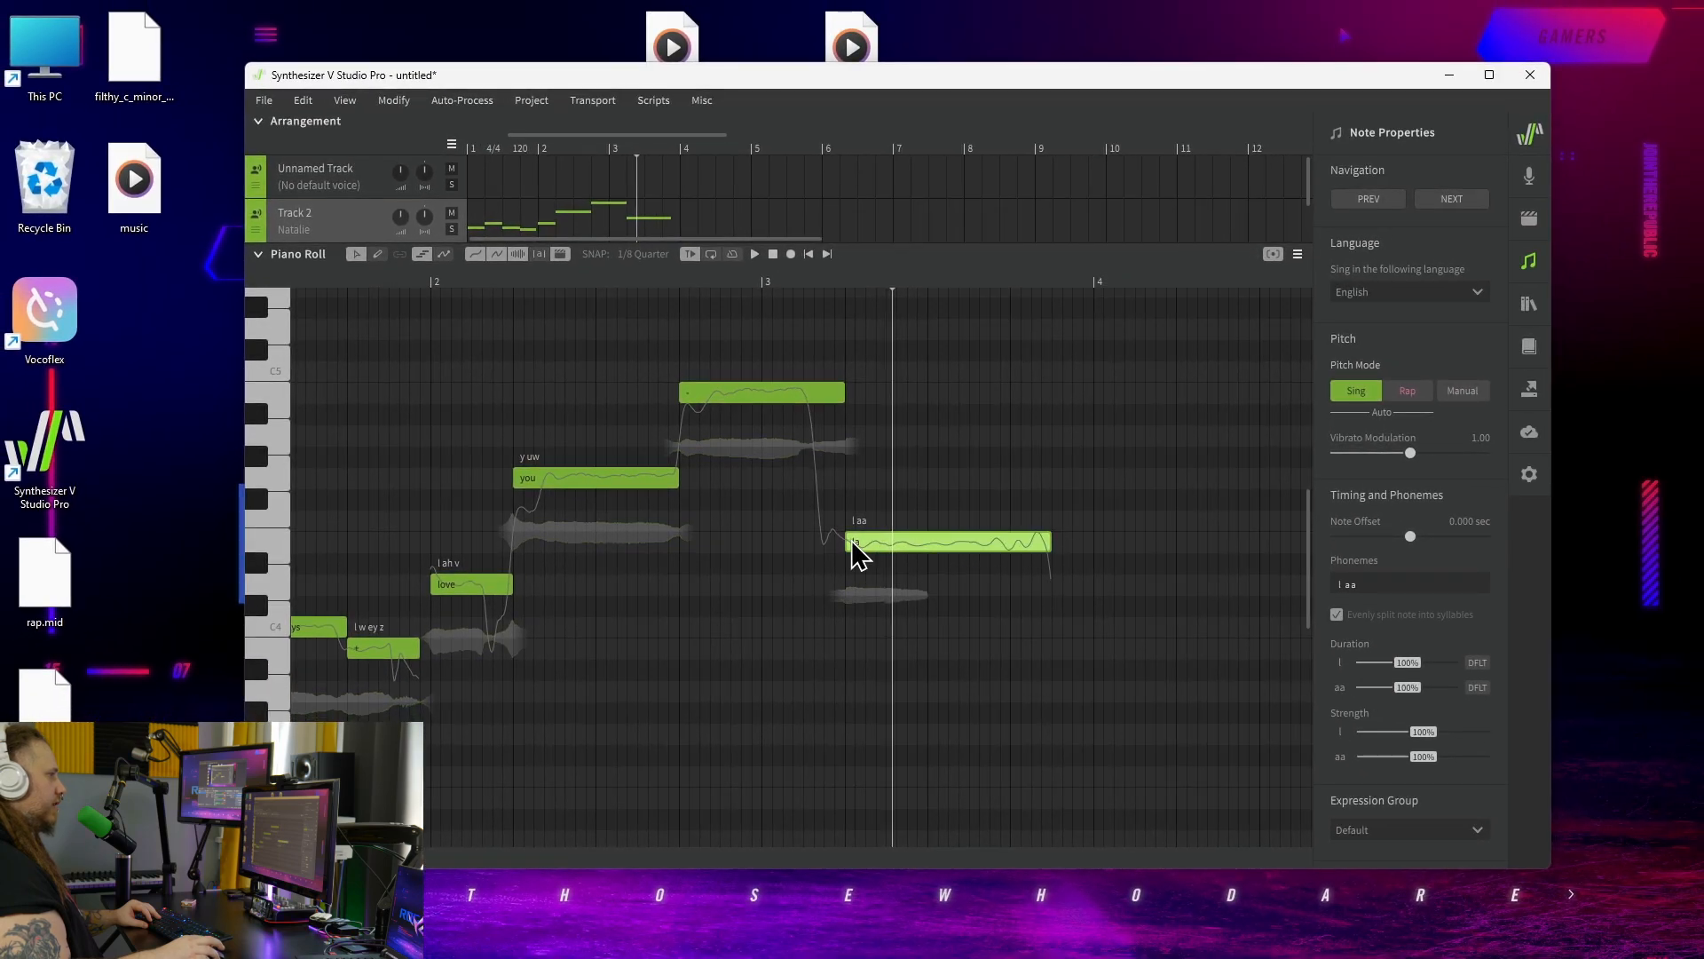
pyautogui.click(925, 753)
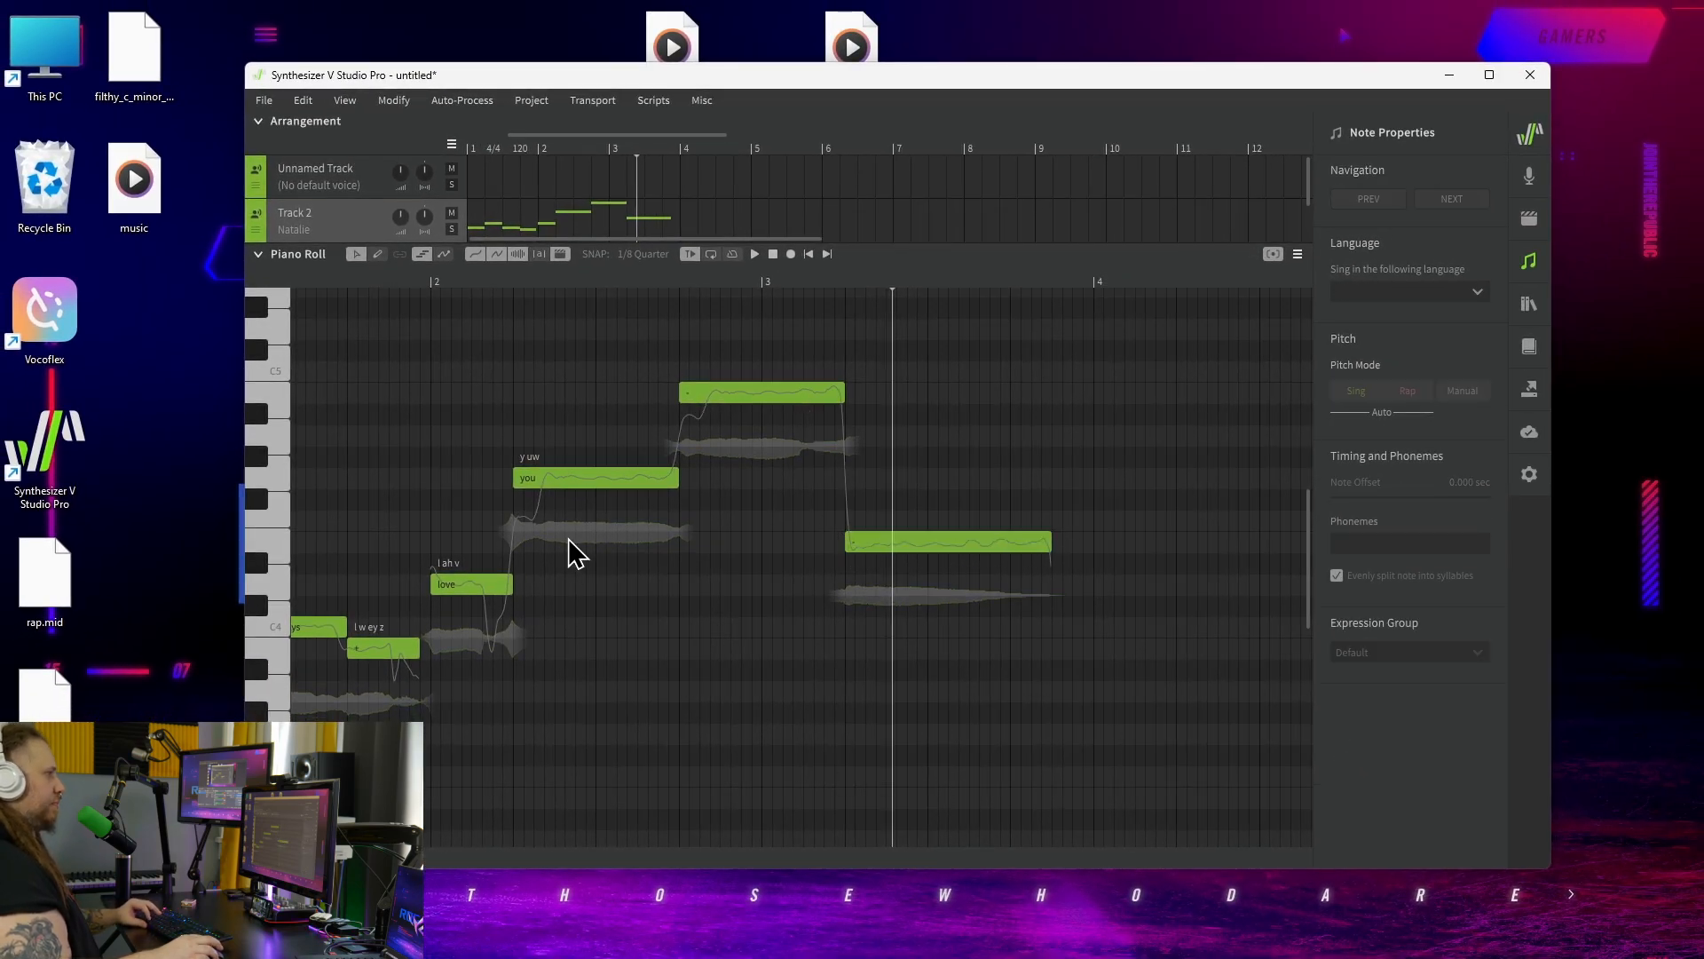
pyautogui.click(363, 284)
pyautogui.press('space')
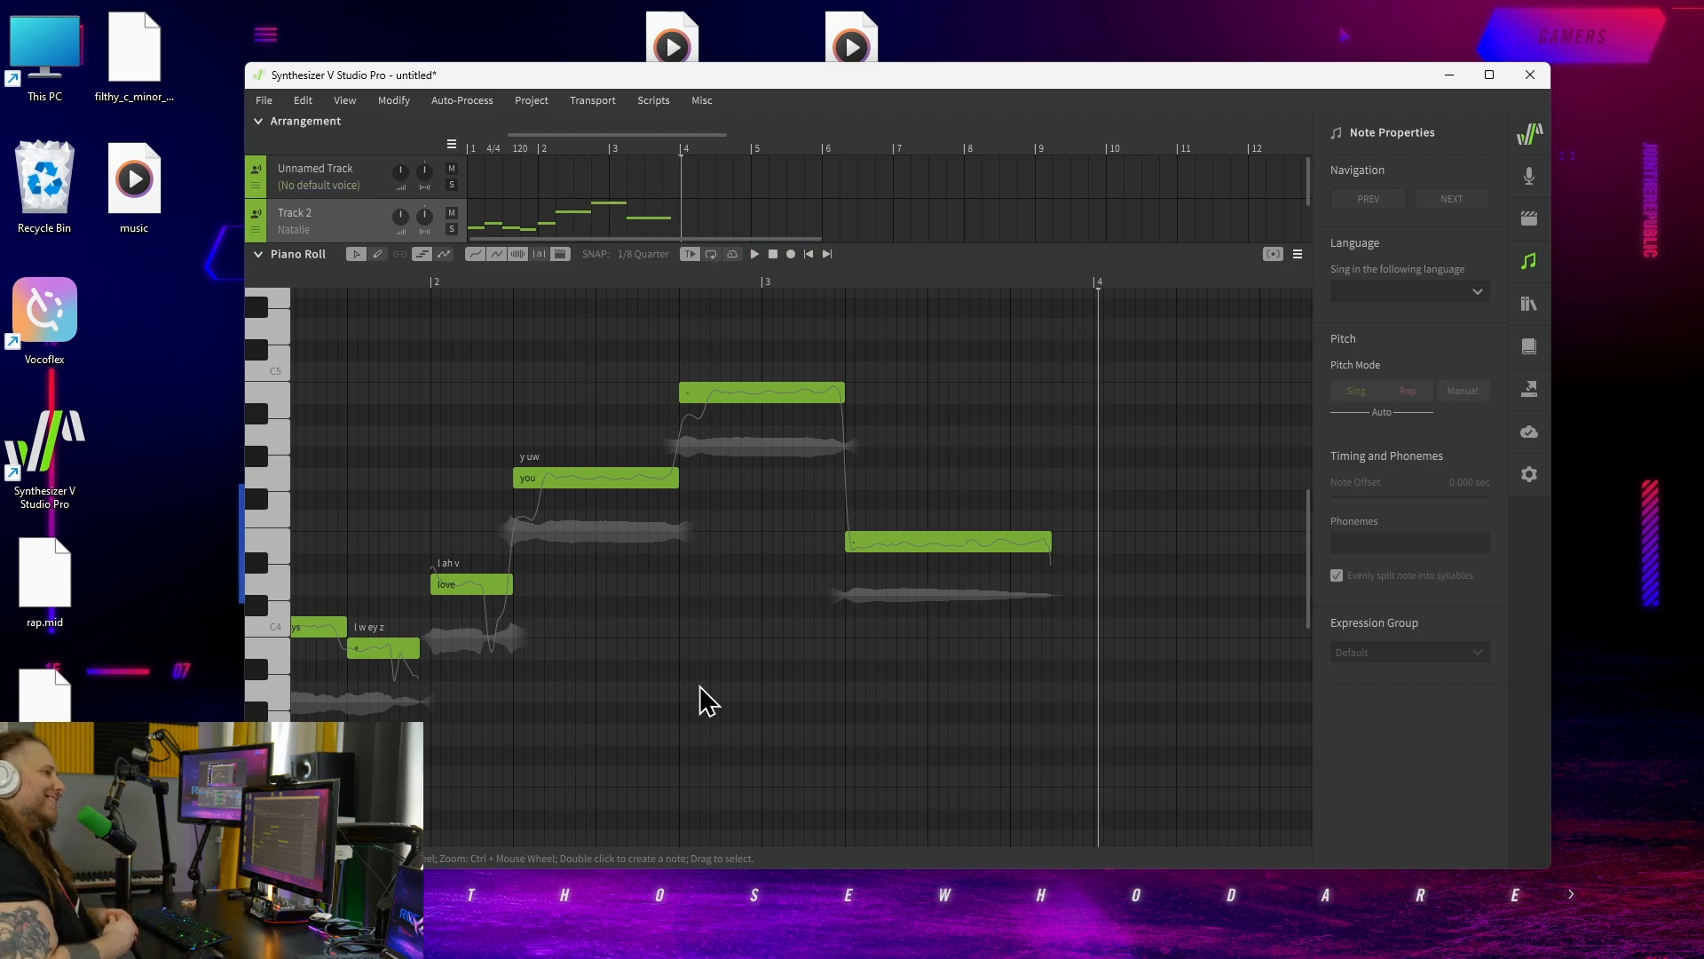
# Set the "you" note's phoneme durations to 95% for "y" and 180% for "uw".
pyautogui.click(903, 544)
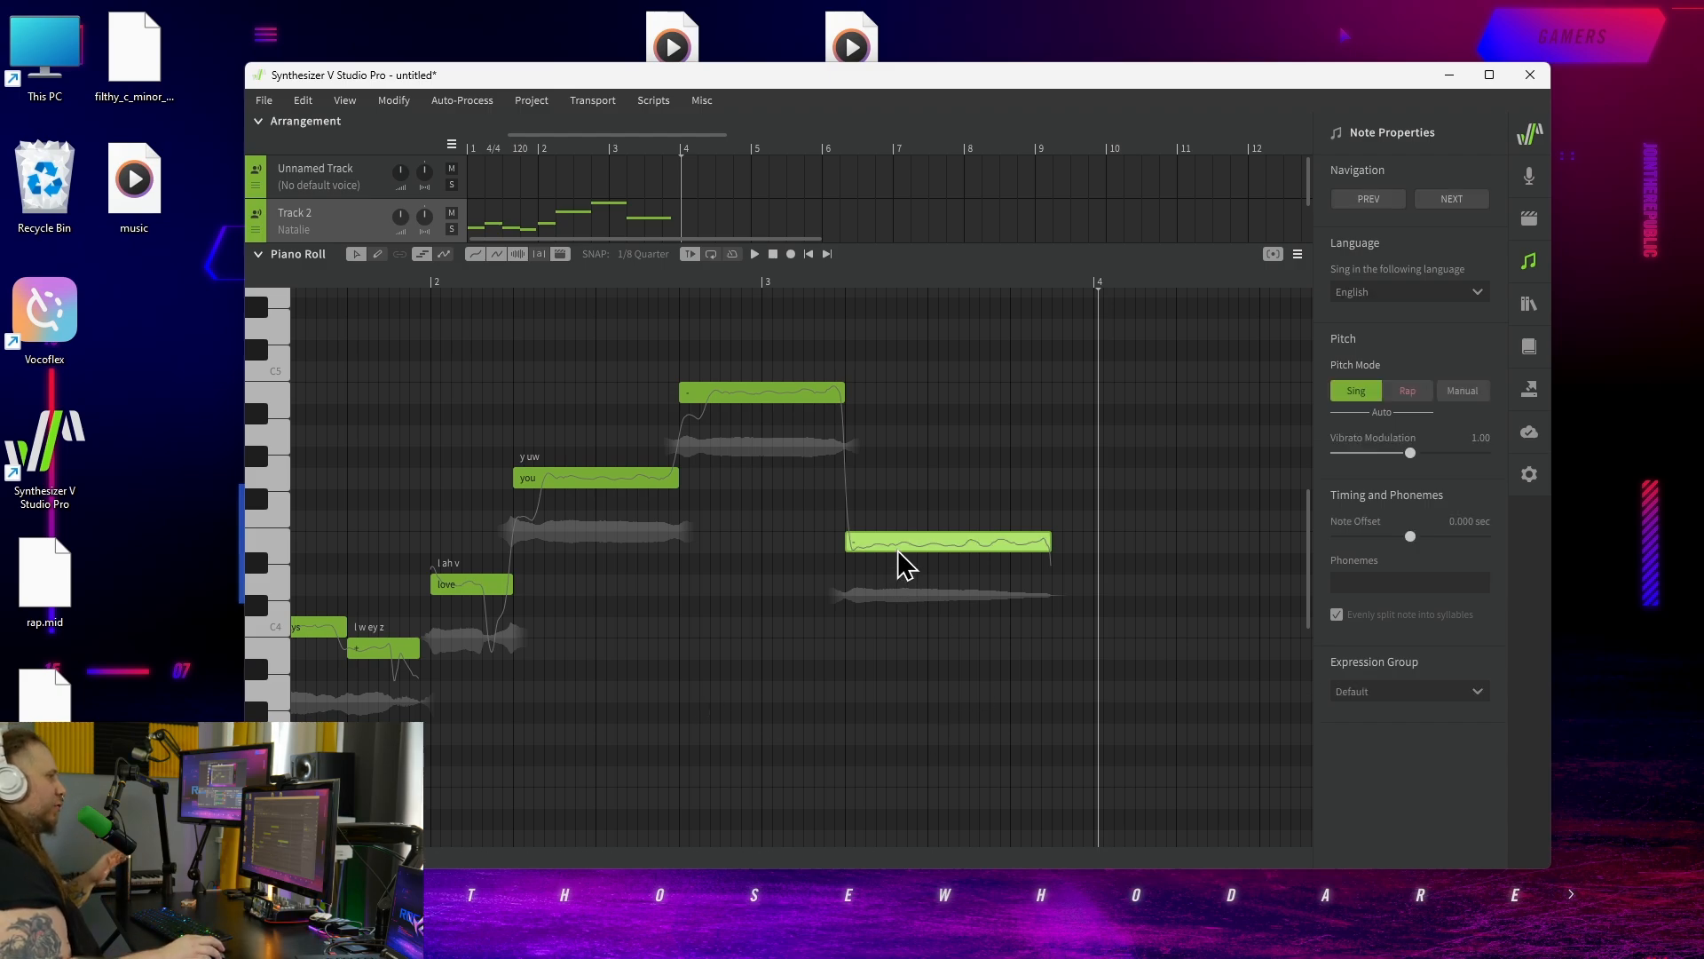
pyautogui.hscroll(-3, 903, 564)
pyautogui.click(747, 480)
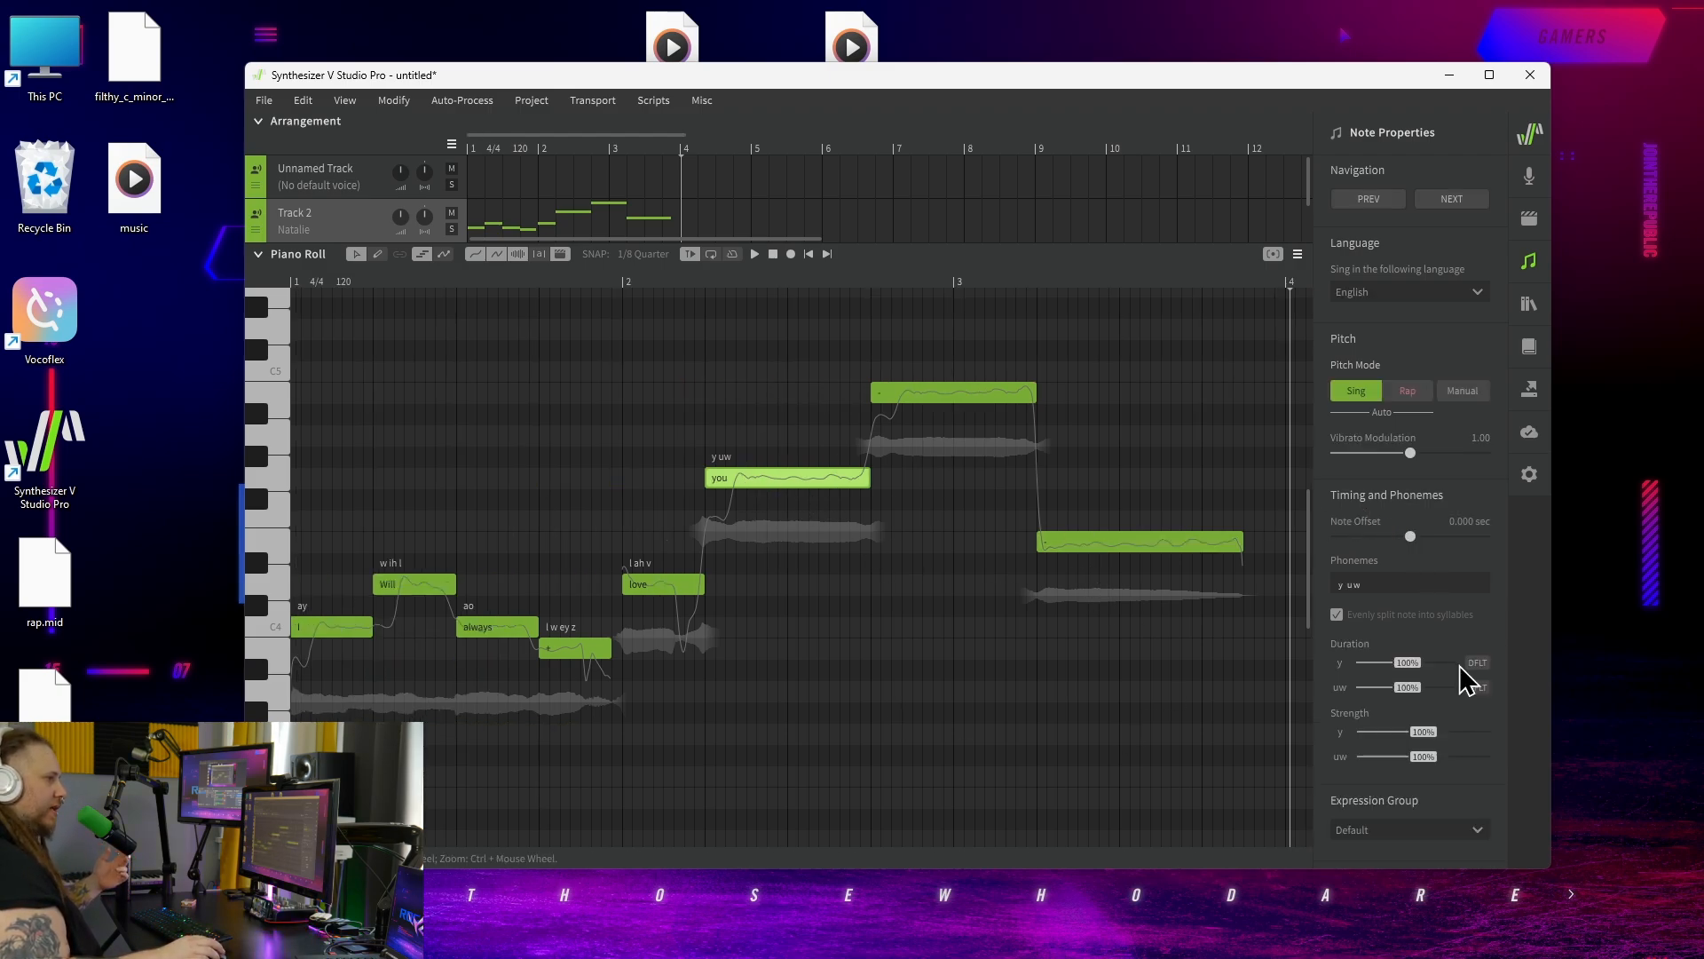
pyautogui.moveTo(1404, 668); pyautogui.dragTo(1440, 704)
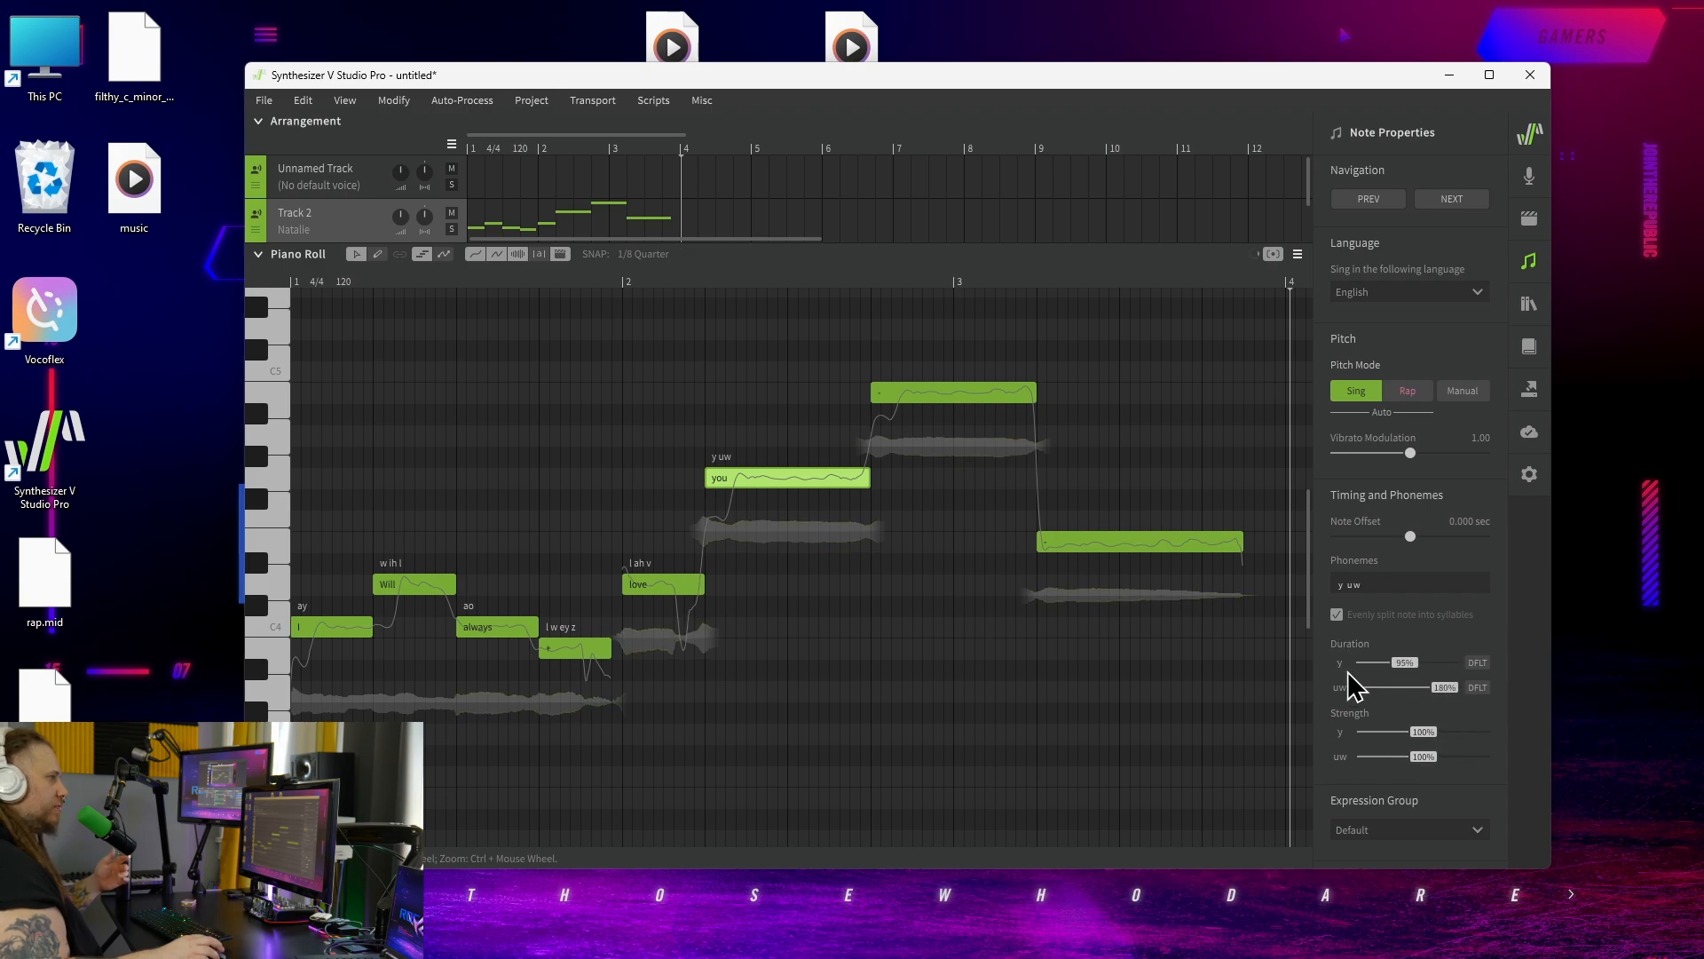
# Open the voice settings, view the vocal mode presets, and set the Soulful vocal mode to 80%.
pyautogui.click(1529, 177)
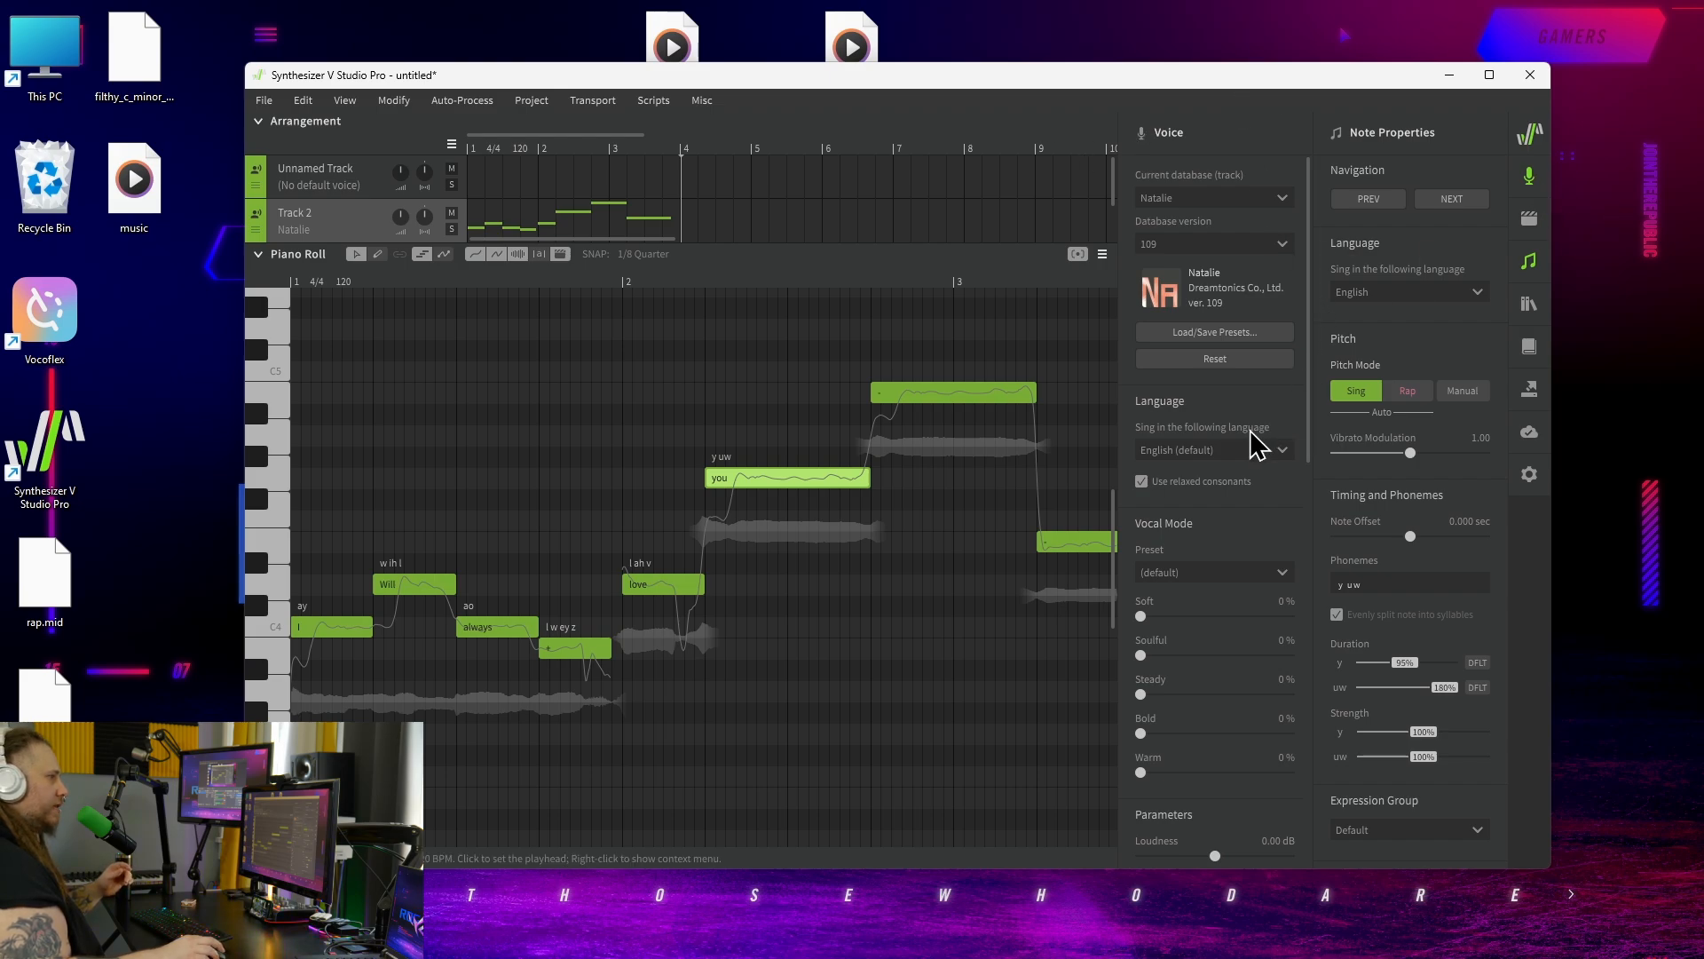
pyautogui.scroll(-3, 1257, 435)
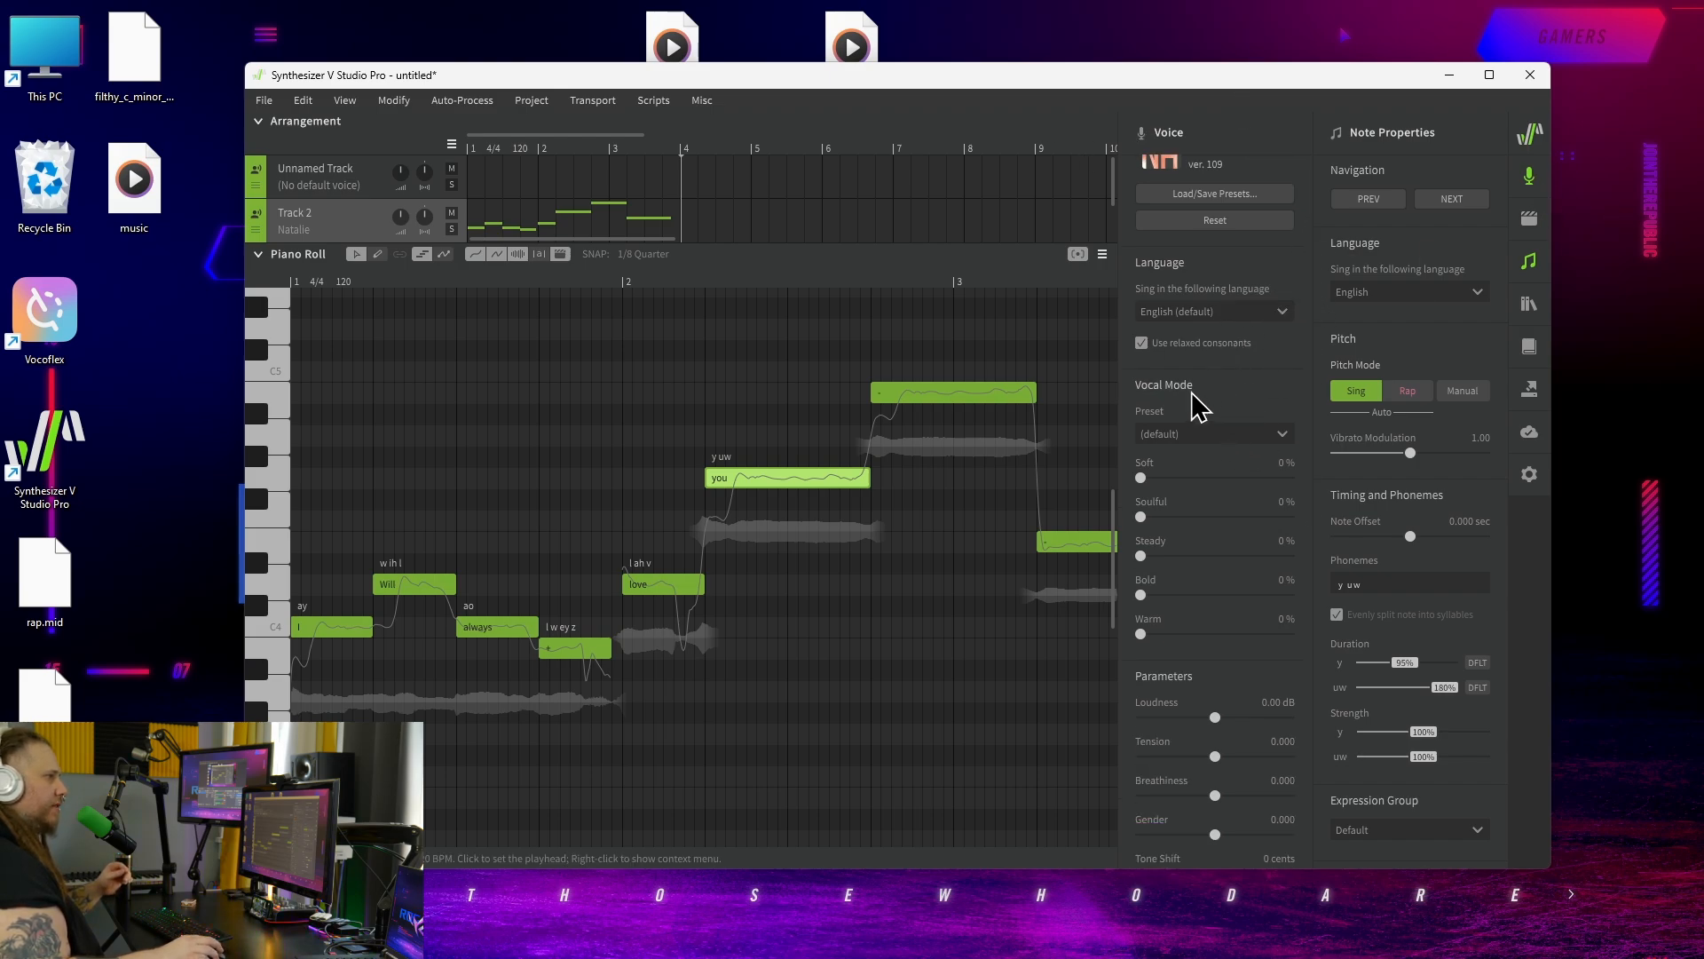
pyautogui.click(1208, 436)
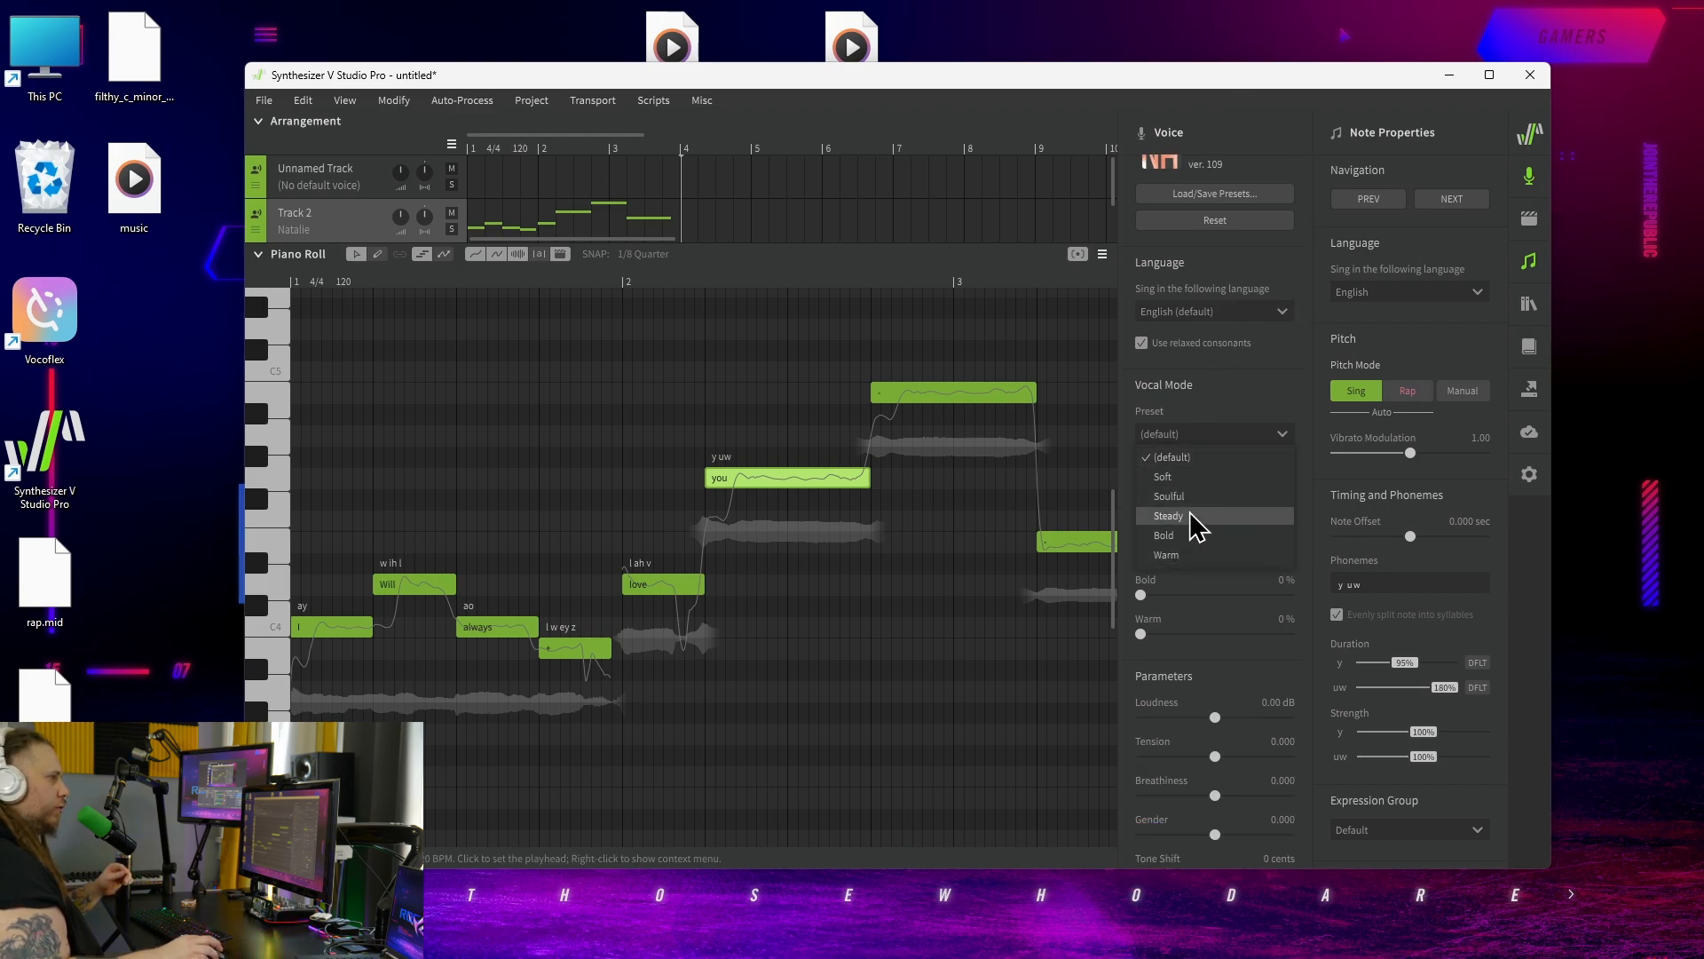
pyautogui.click(1237, 408)
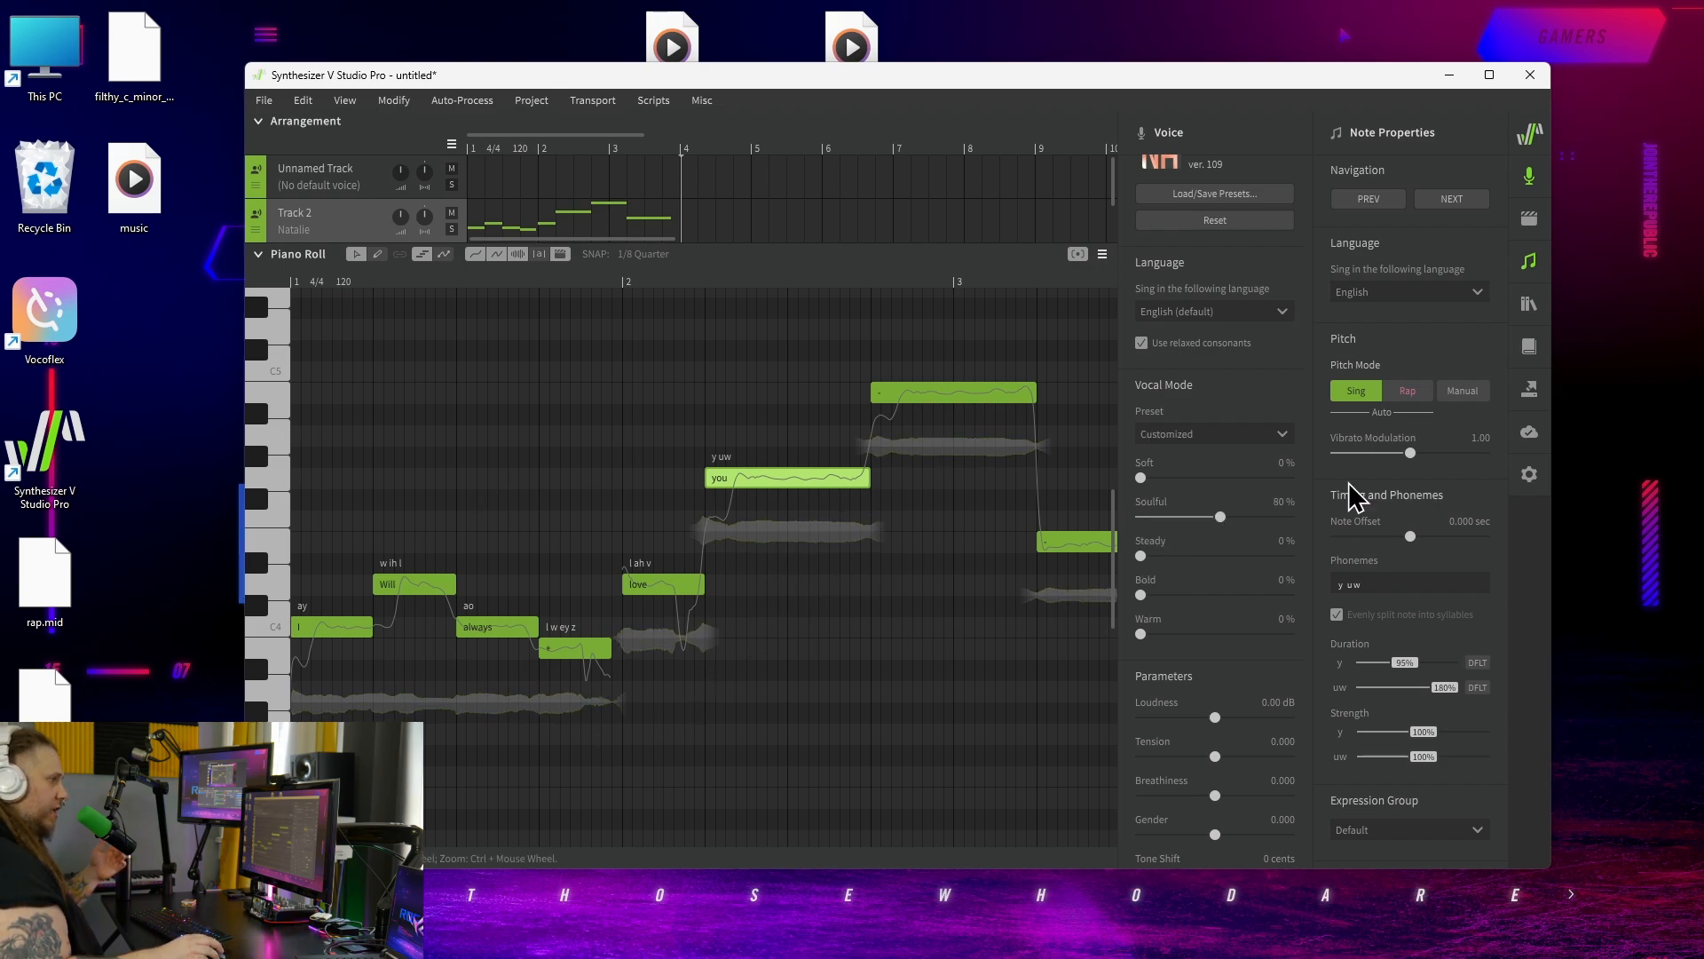
# Set the voice's Breathiness to 0.490 and Gender to -0.300, and play the phrase from the middle of bar 1.
pyautogui.scroll(-3, 1236, 460)
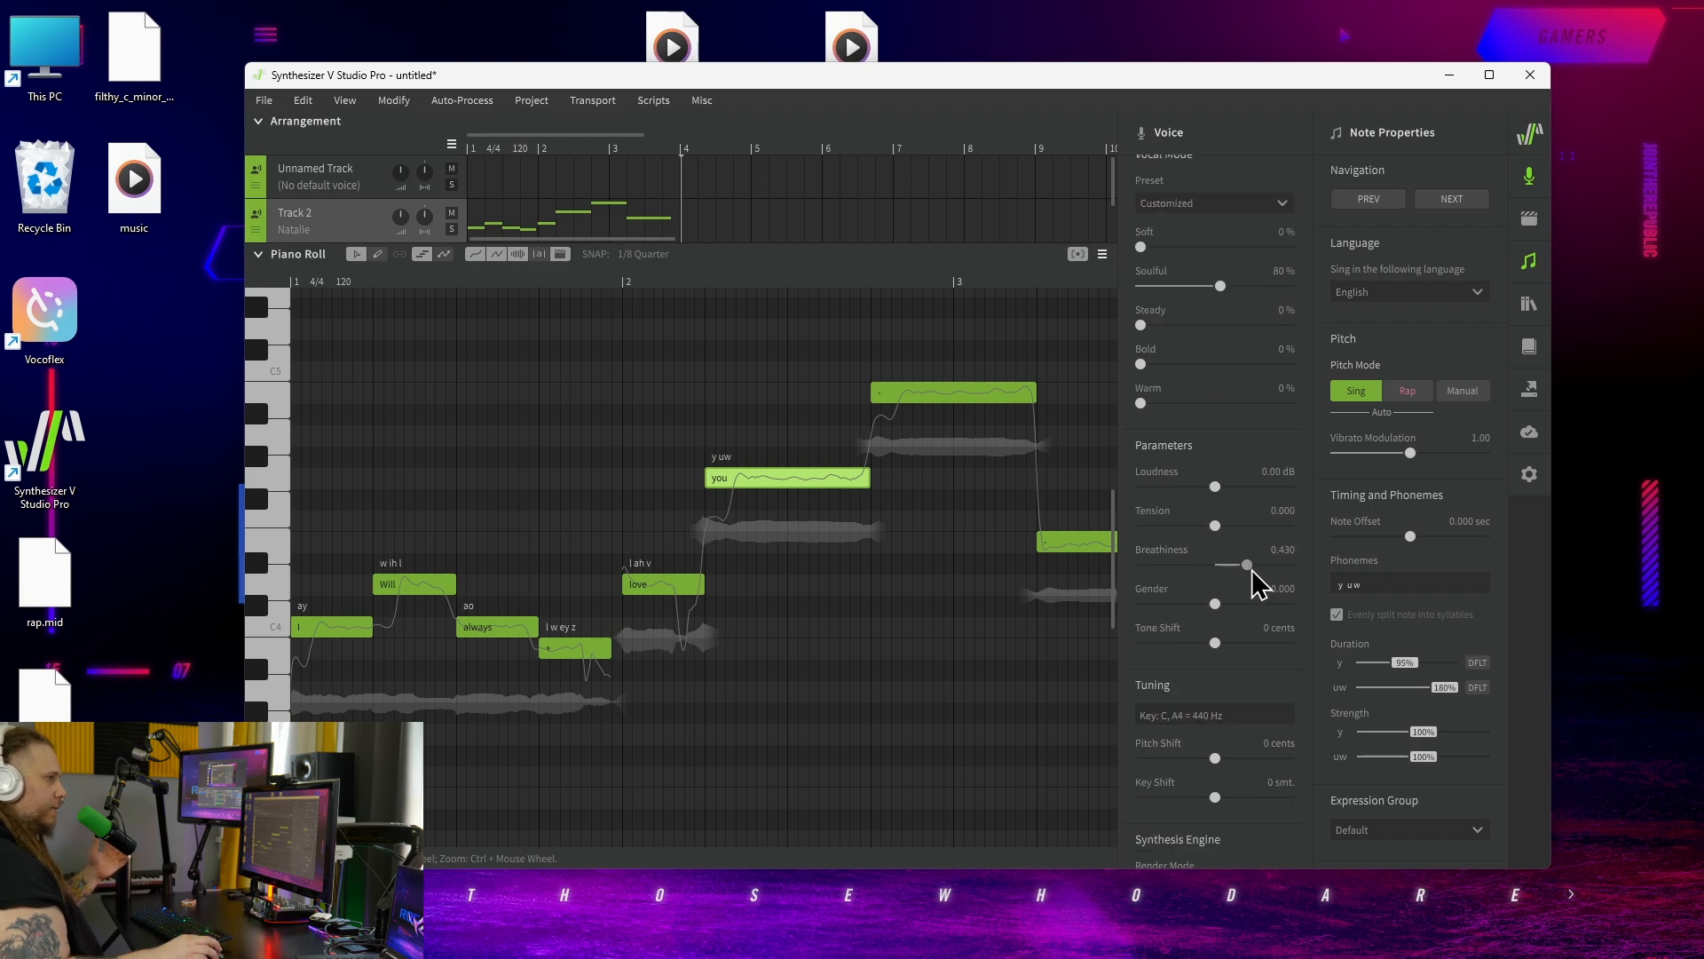
pyautogui.moveTo(1216, 604); pyautogui.dragTo(1195, 604)
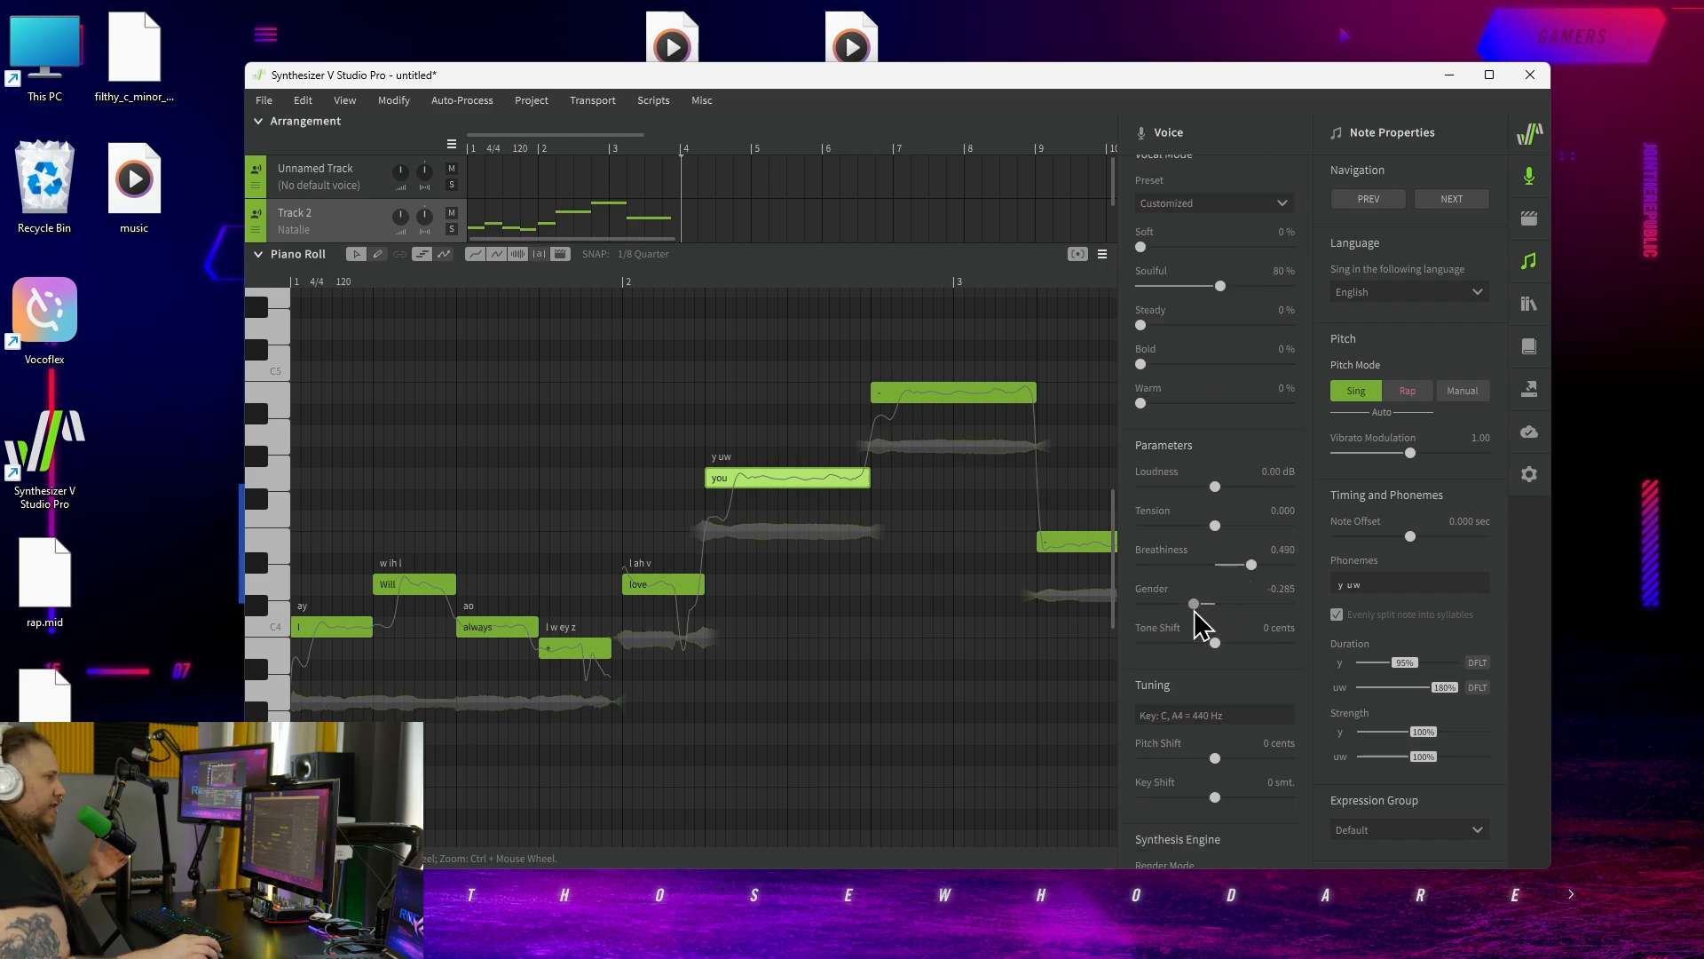
pyautogui.click(426, 284)
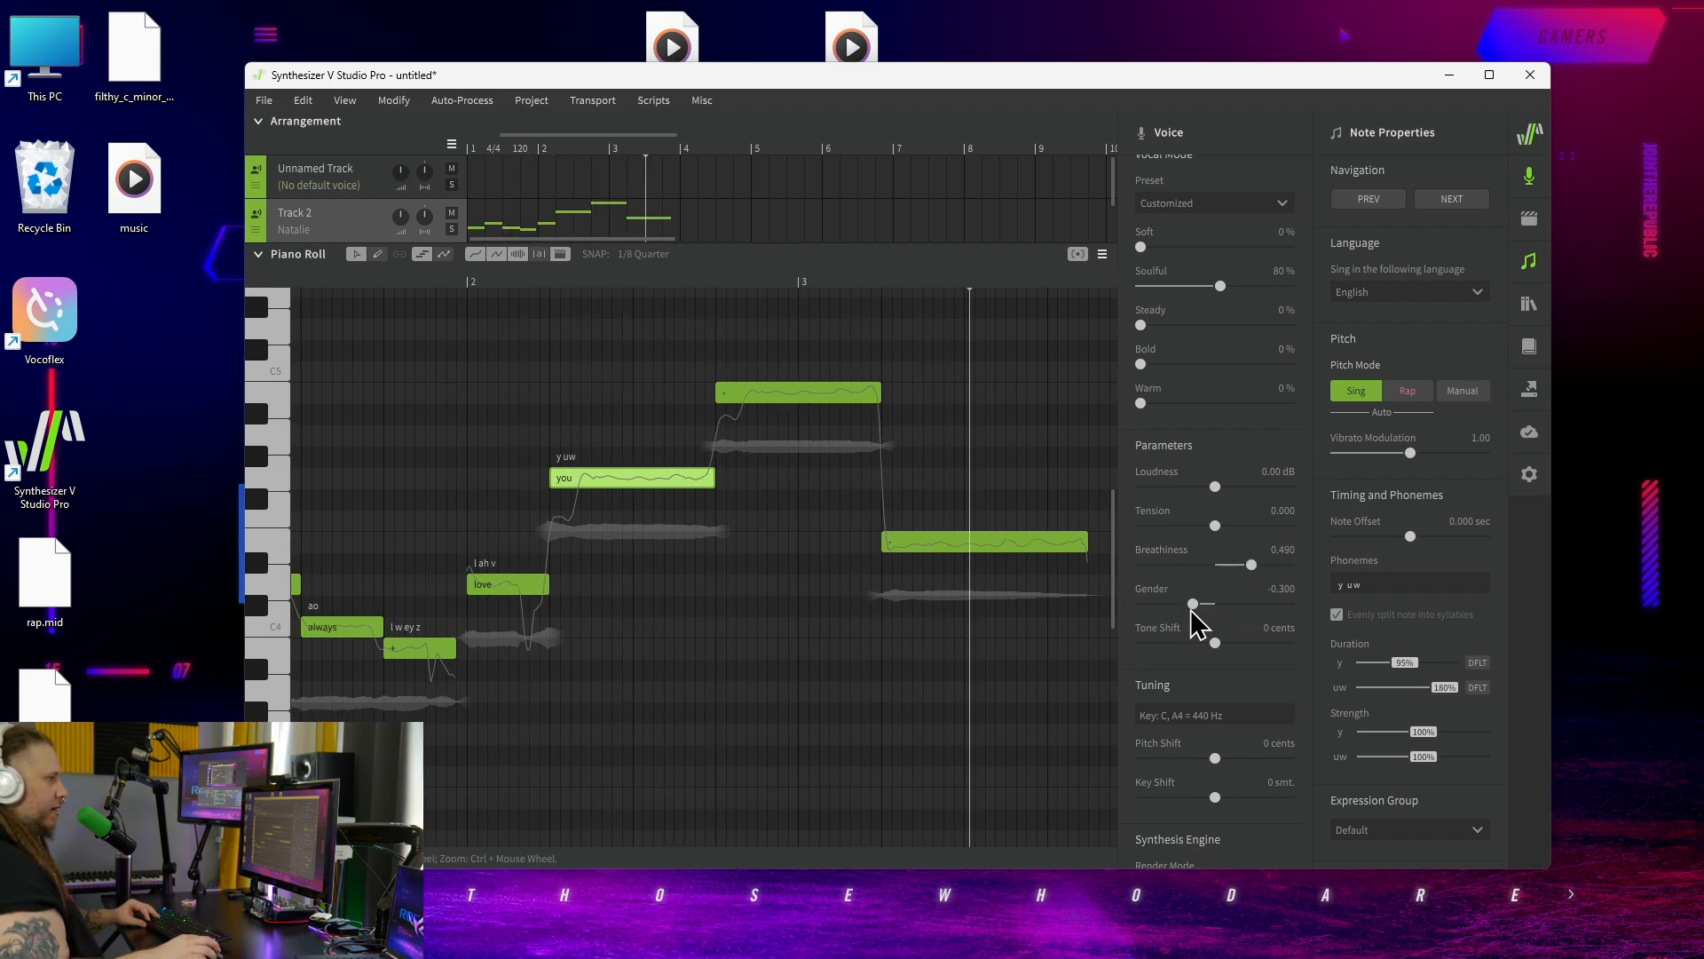
# Set the voice's Gender to -0.085 and view its default pitch transition and vibrato settings.
pyautogui.scroll(-5, 1239, 619)
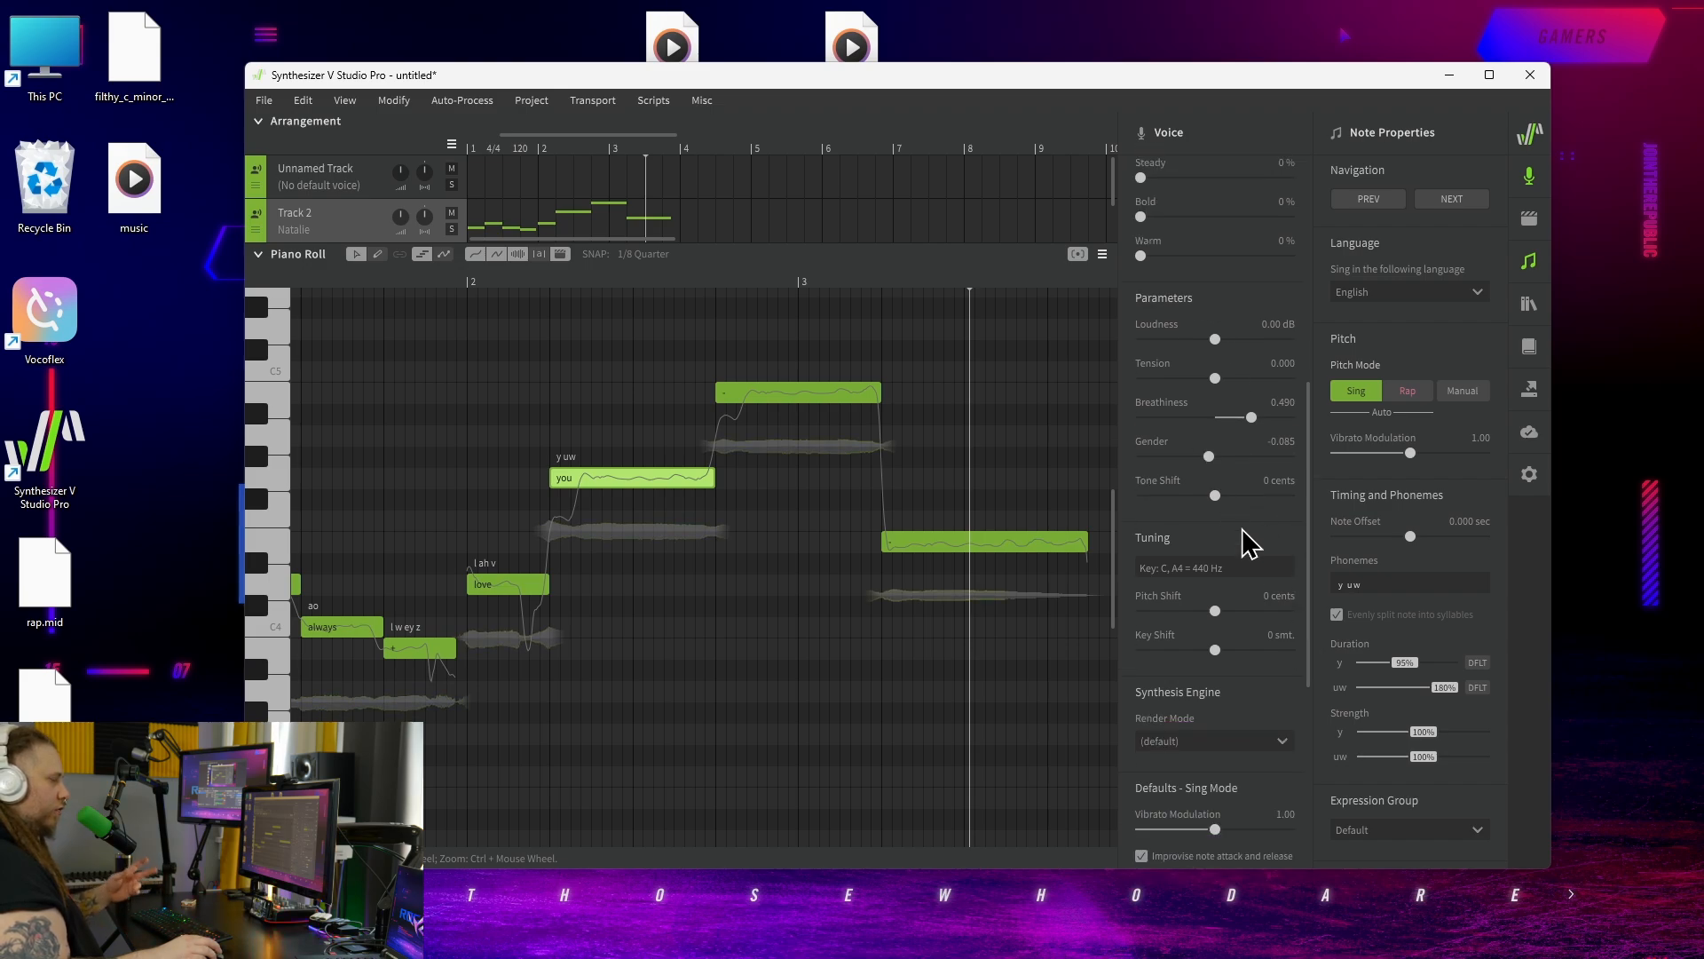
pyautogui.scroll(-6, 1250, 586)
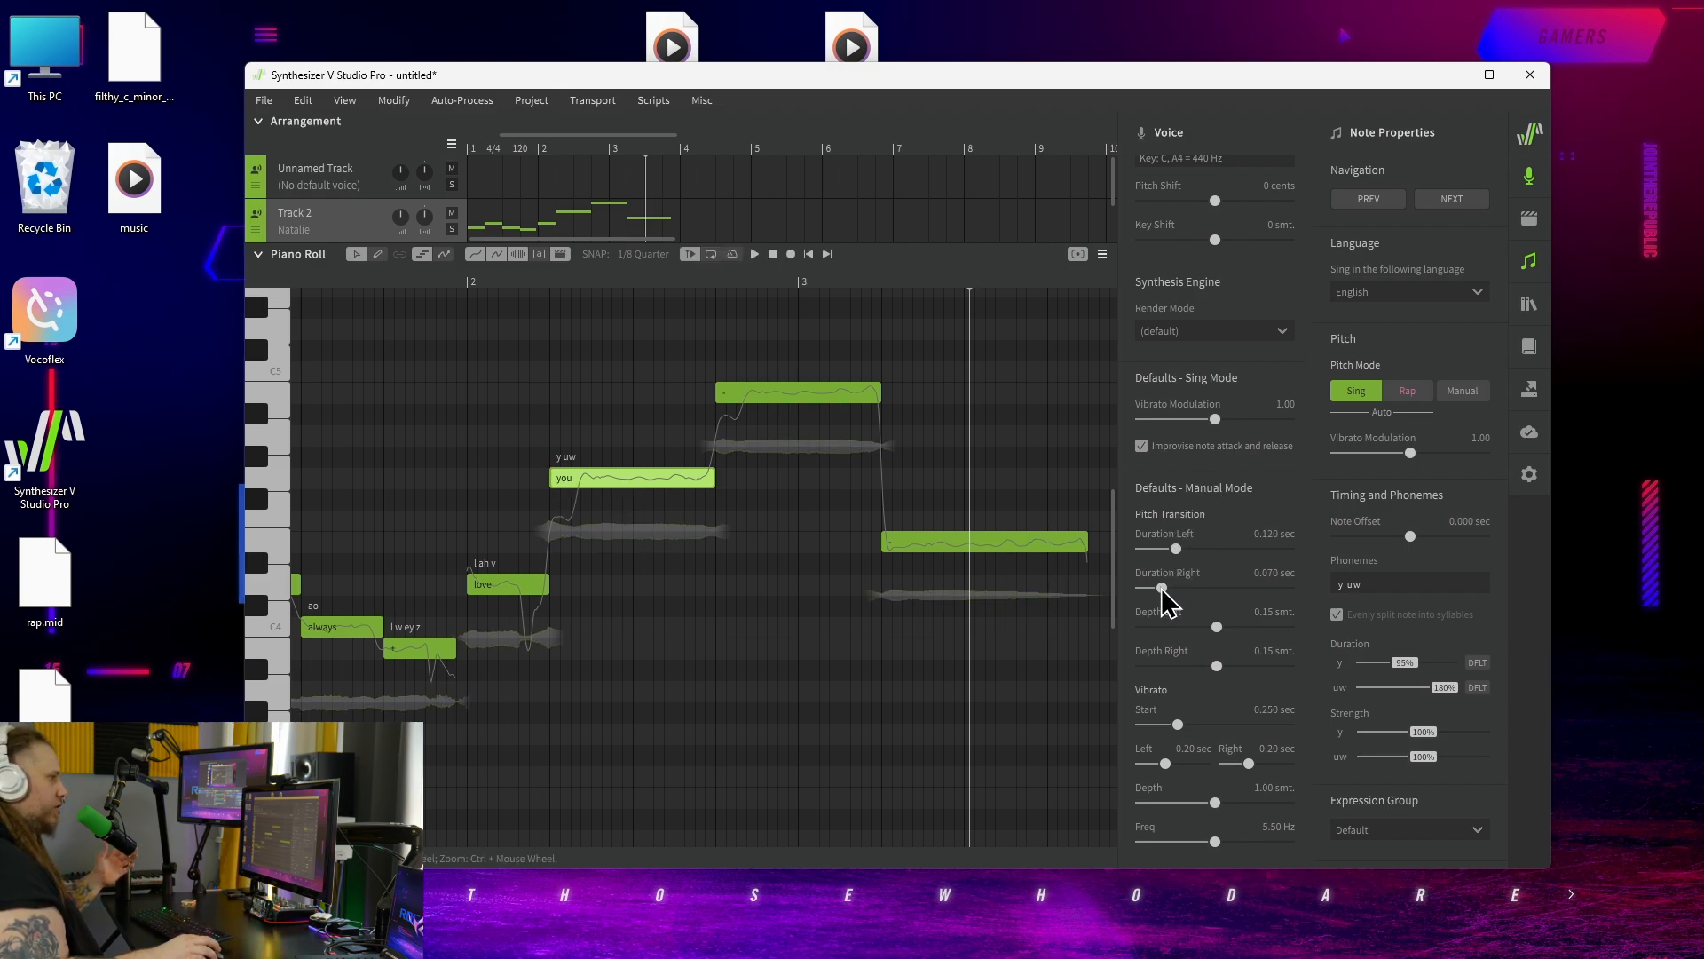
# Set the voice's default pitch transition Duration Right to 0.315 sec and play the phrase from bar 2.
pyautogui.moveTo(1162, 587); pyautogui.dragTo(1184, 582)
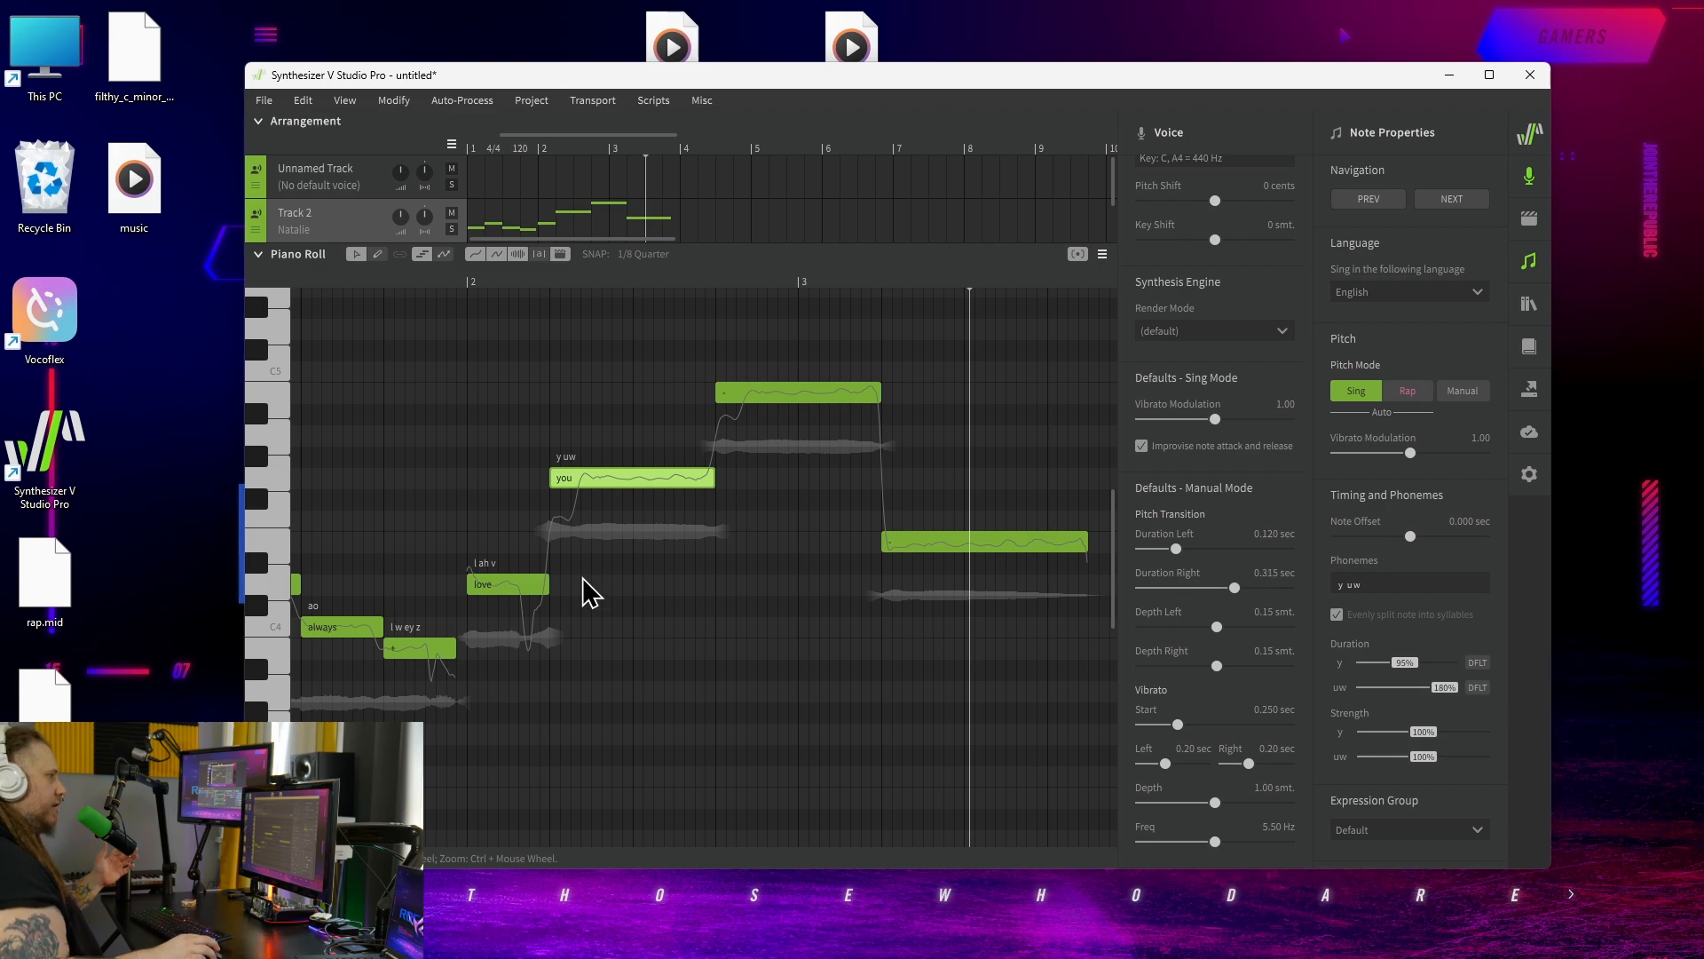
pyautogui.click(471, 284)
pyautogui.press('space')
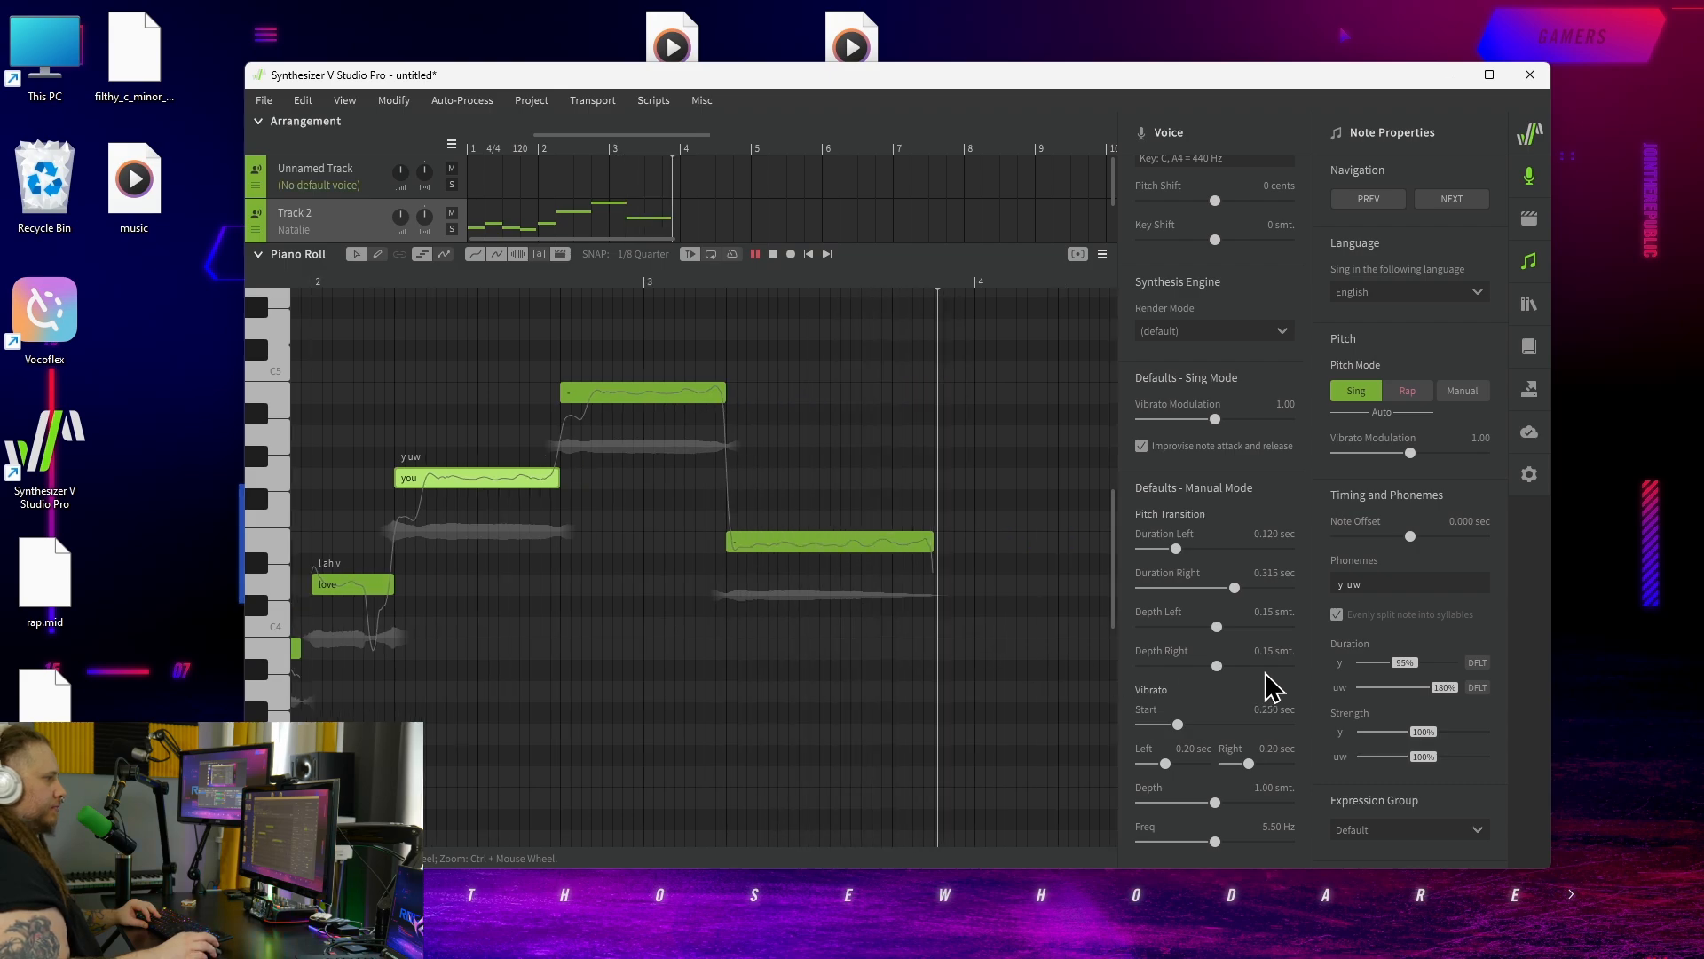
# Close the voice settings and clear the note selection.
pyautogui.scroll(10, 1275, 682)
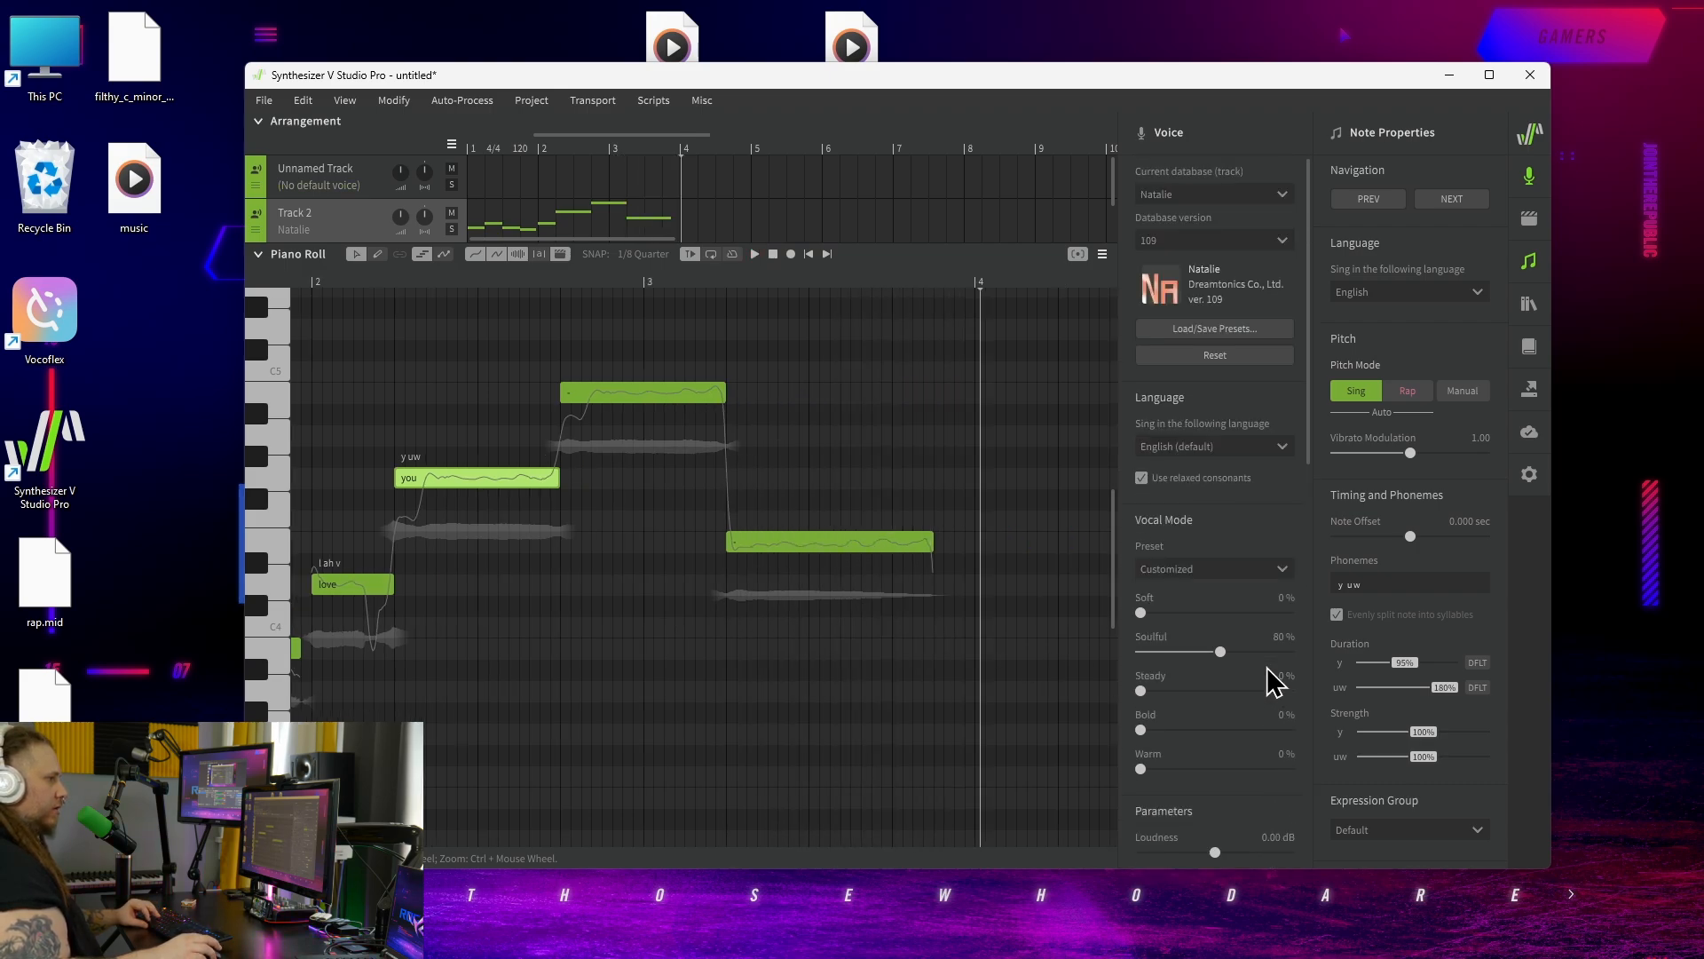
pyautogui.doubleClick(1351, 584)
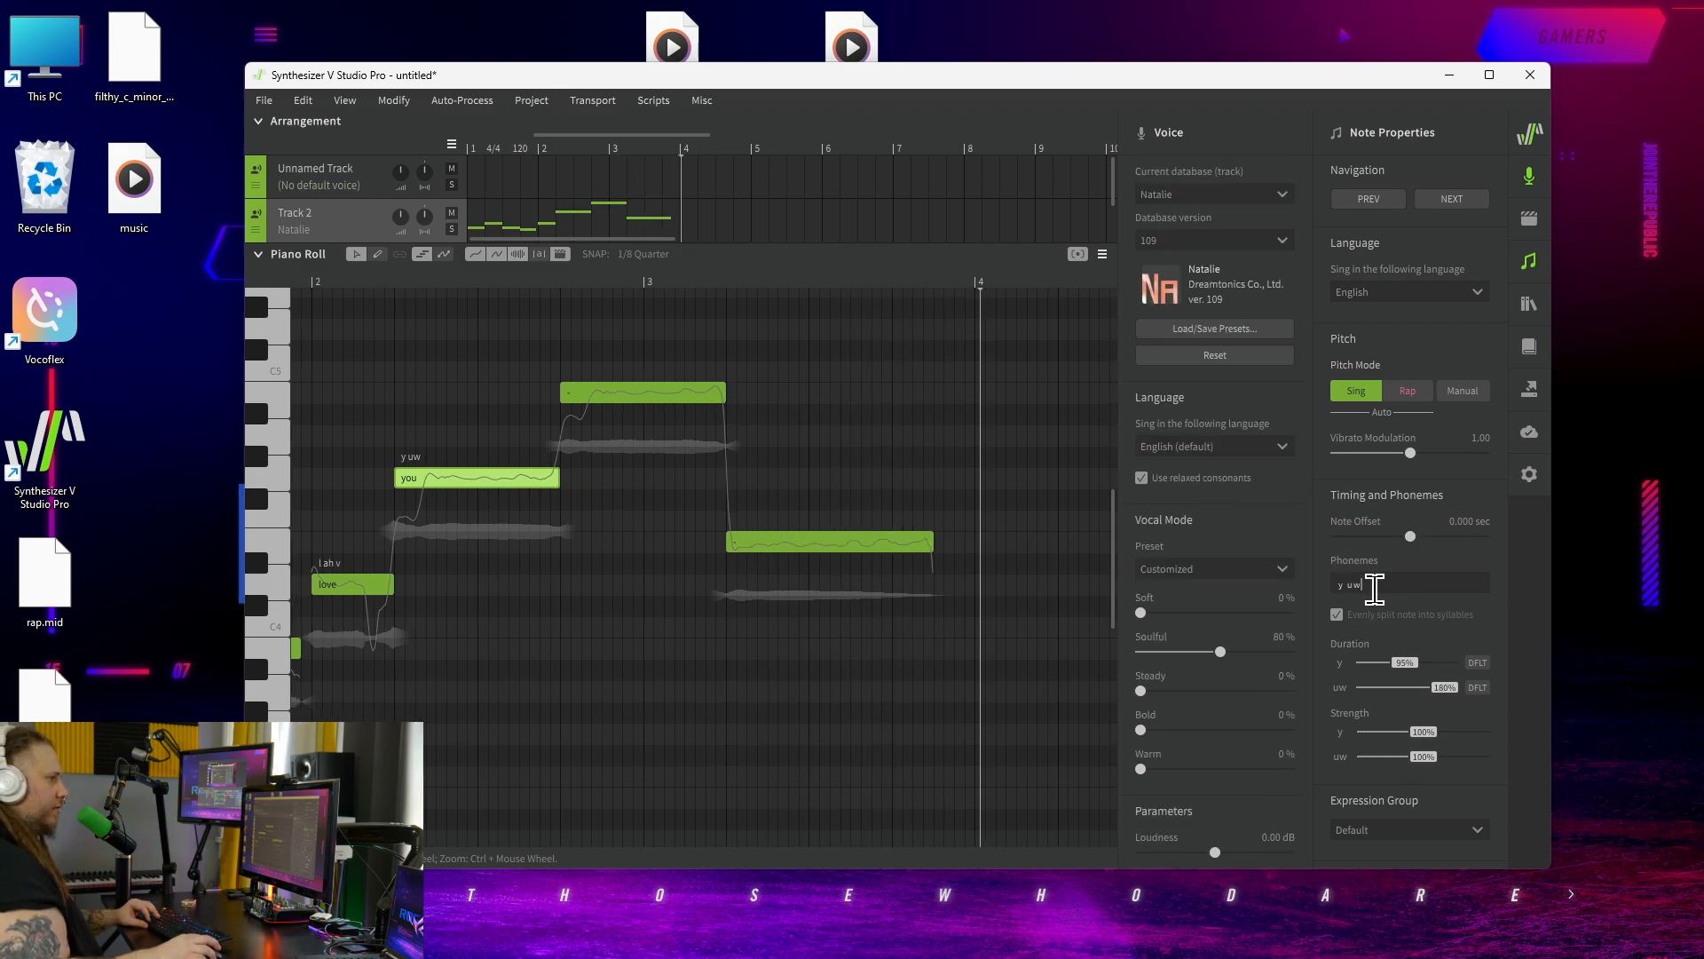
pyautogui.click(1530, 220)
pyautogui.click(711, 740)
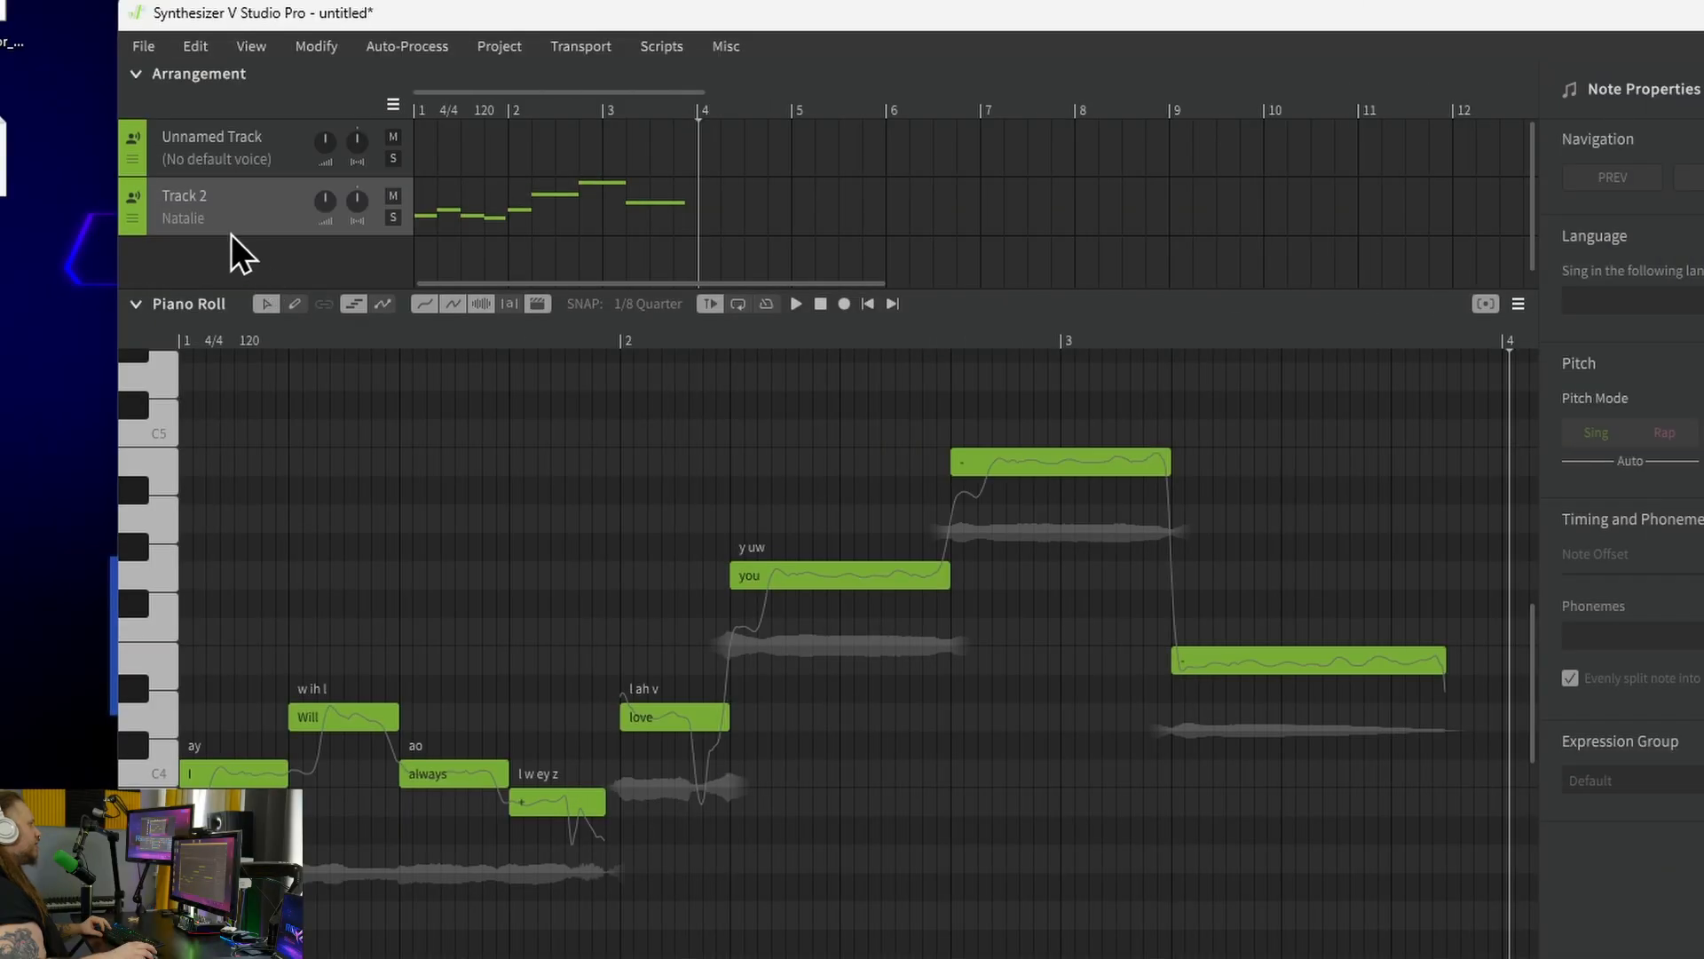
# Duplicate Track 2 and assign the Hayden voice to the copy.
pyautogui.rightClick(319, 232)
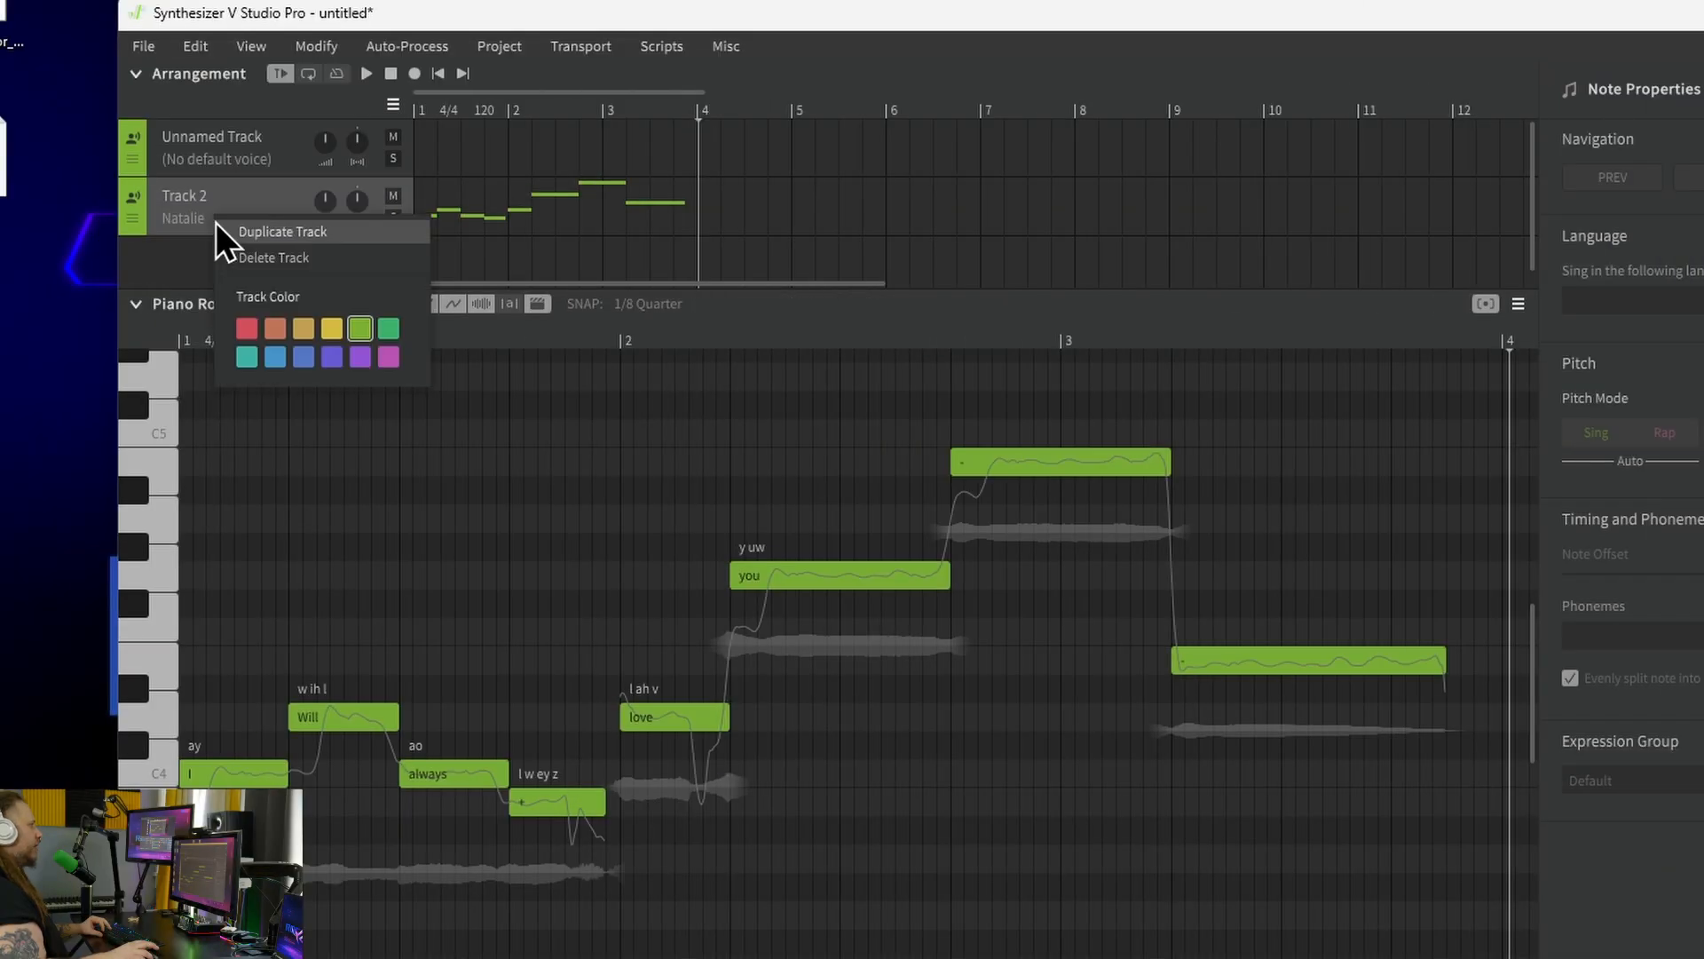
pyautogui.click(249, 231)
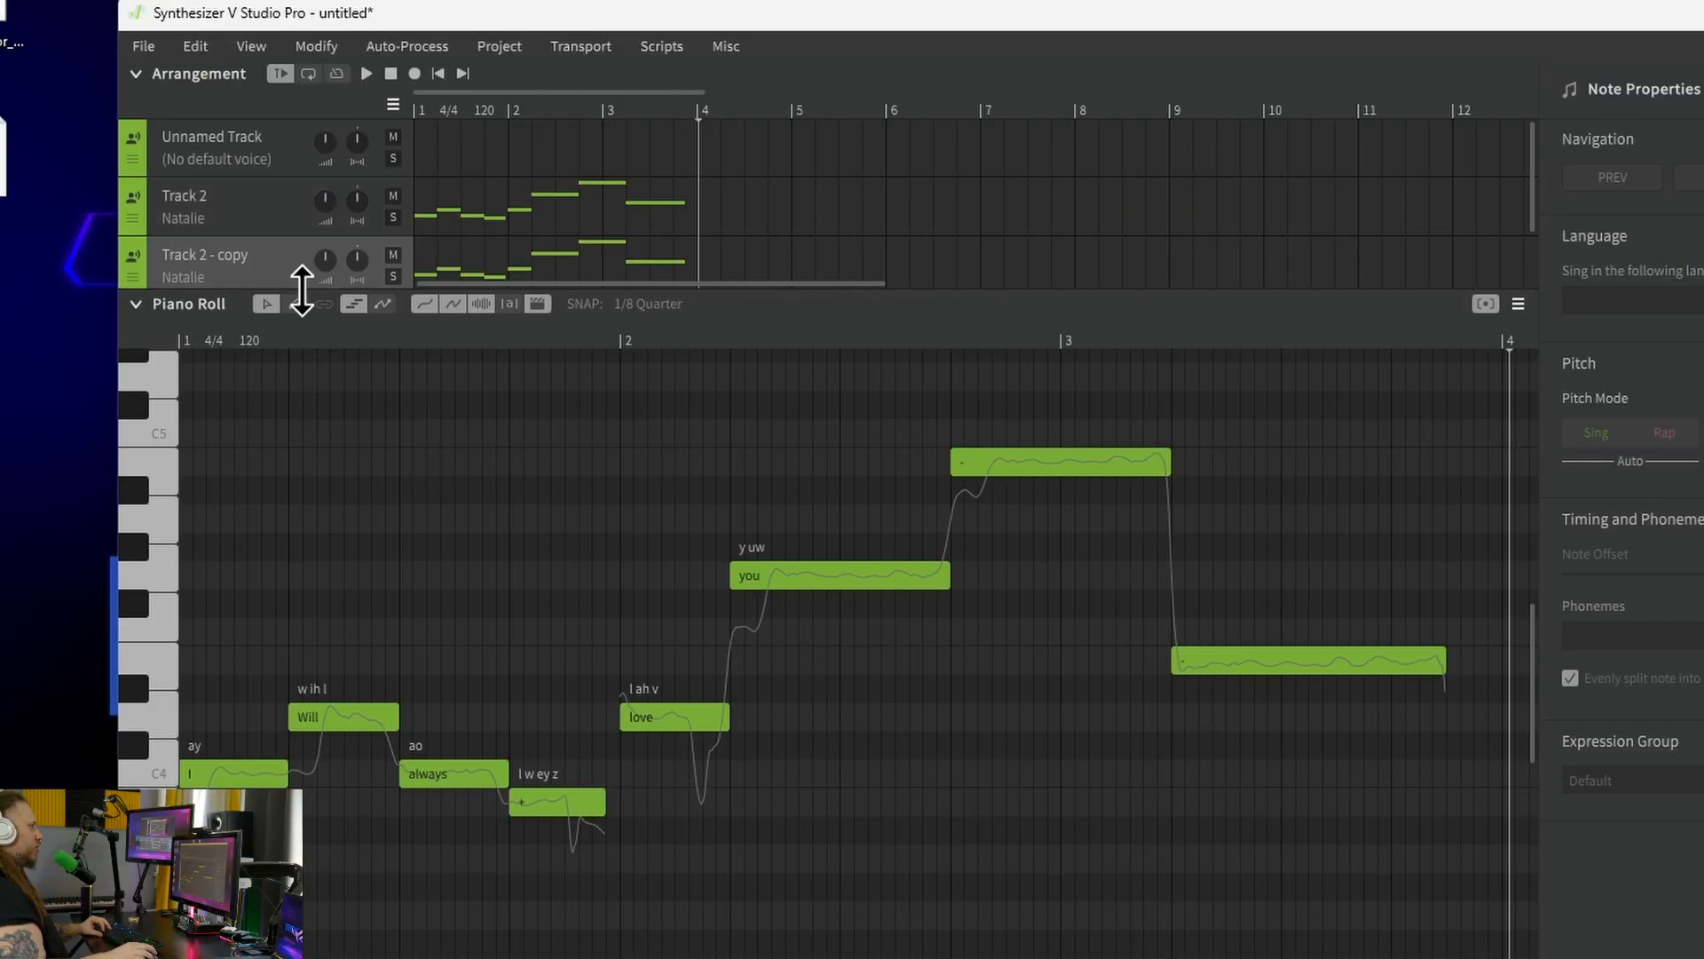
pyautogui.scroll(-1, 240, 249)
pyautogui.click(190, 243)
pyautogui.click(194, 272)
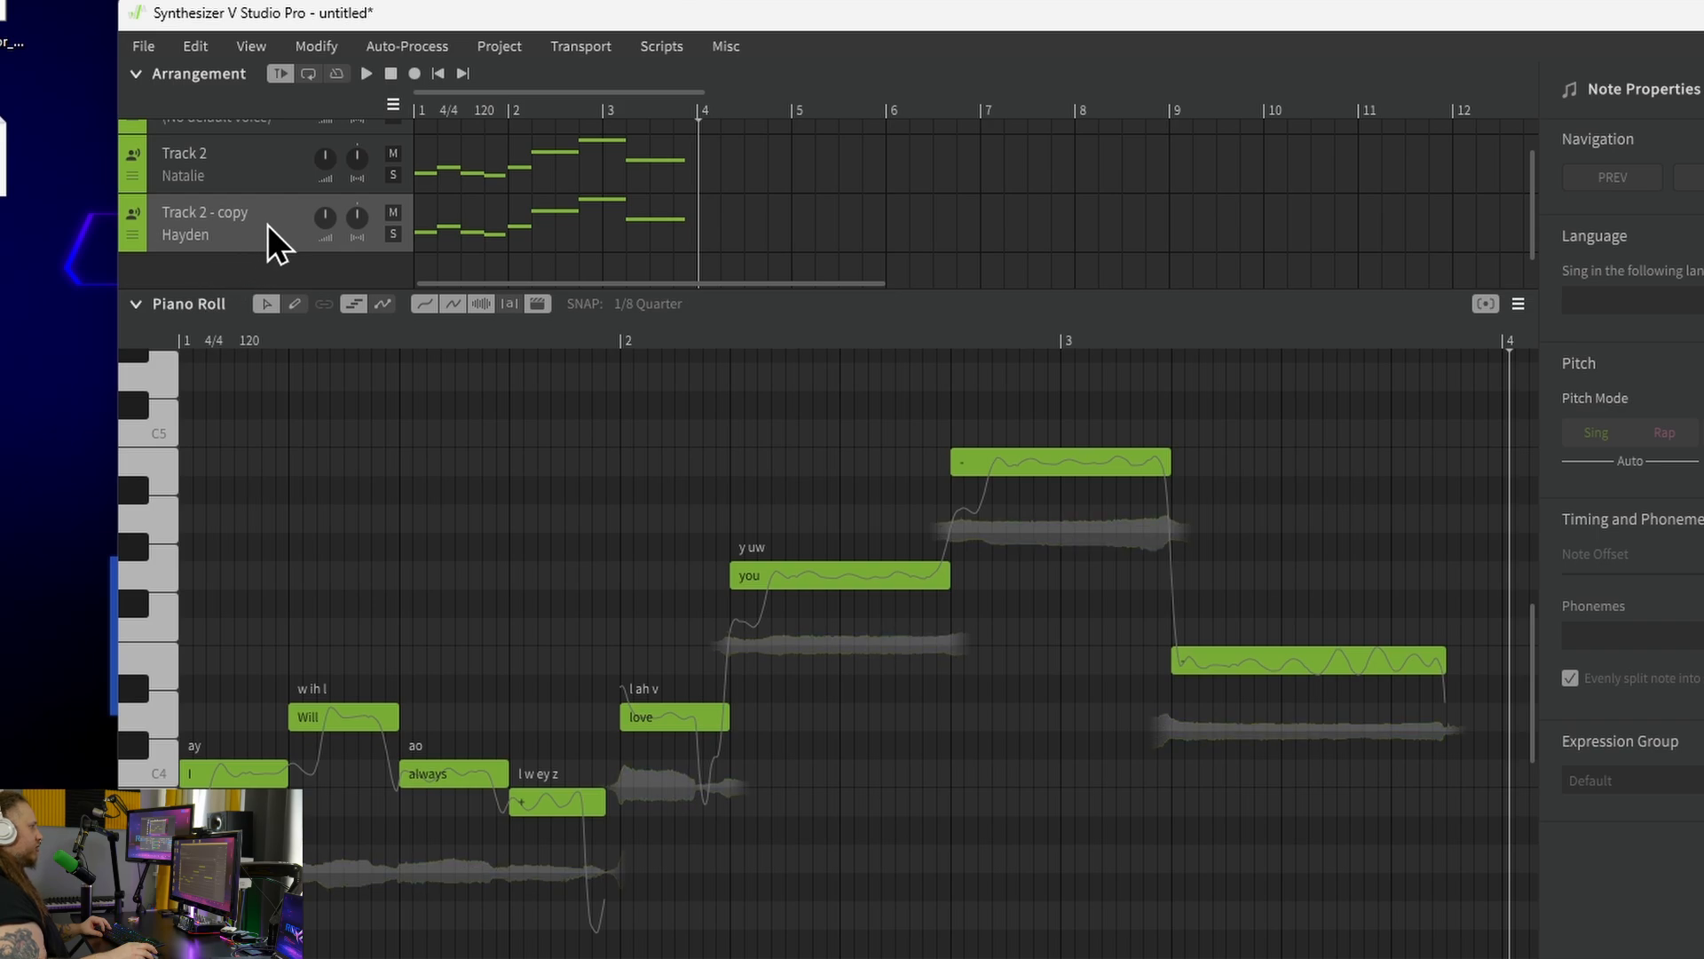
# Shift all notes of the Hayden track down by an octave and play both voices from the start of bar 1.
pyautogui.click(318, 48)
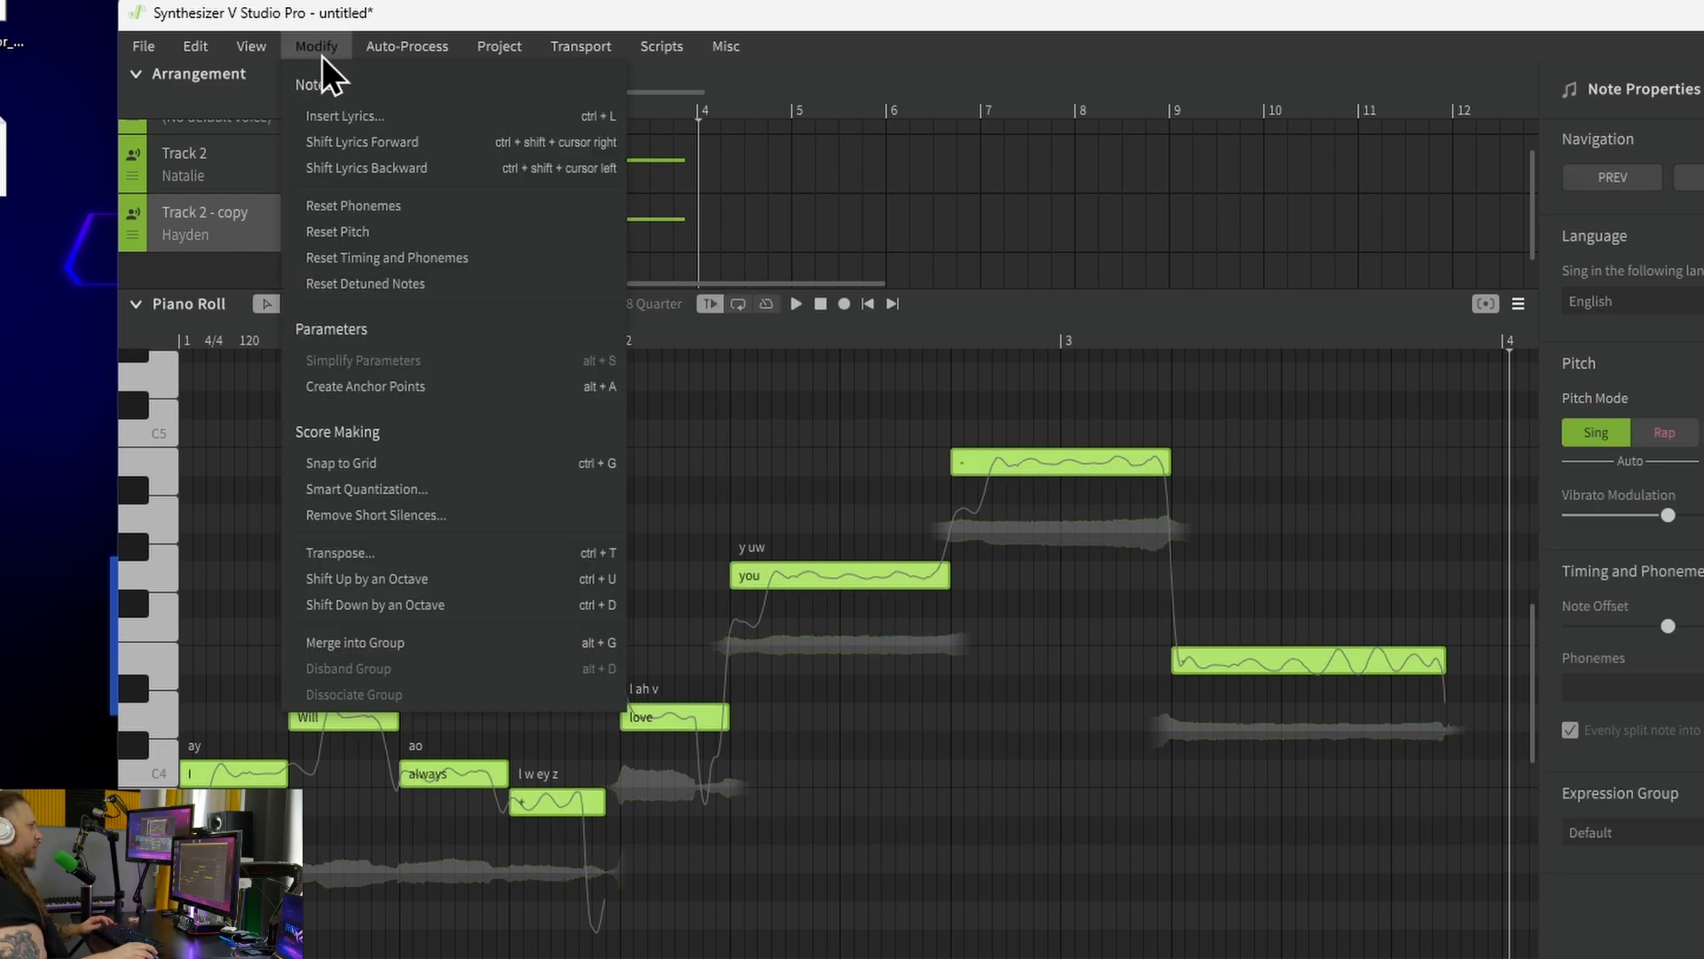
pyautogui.click(445, 607)
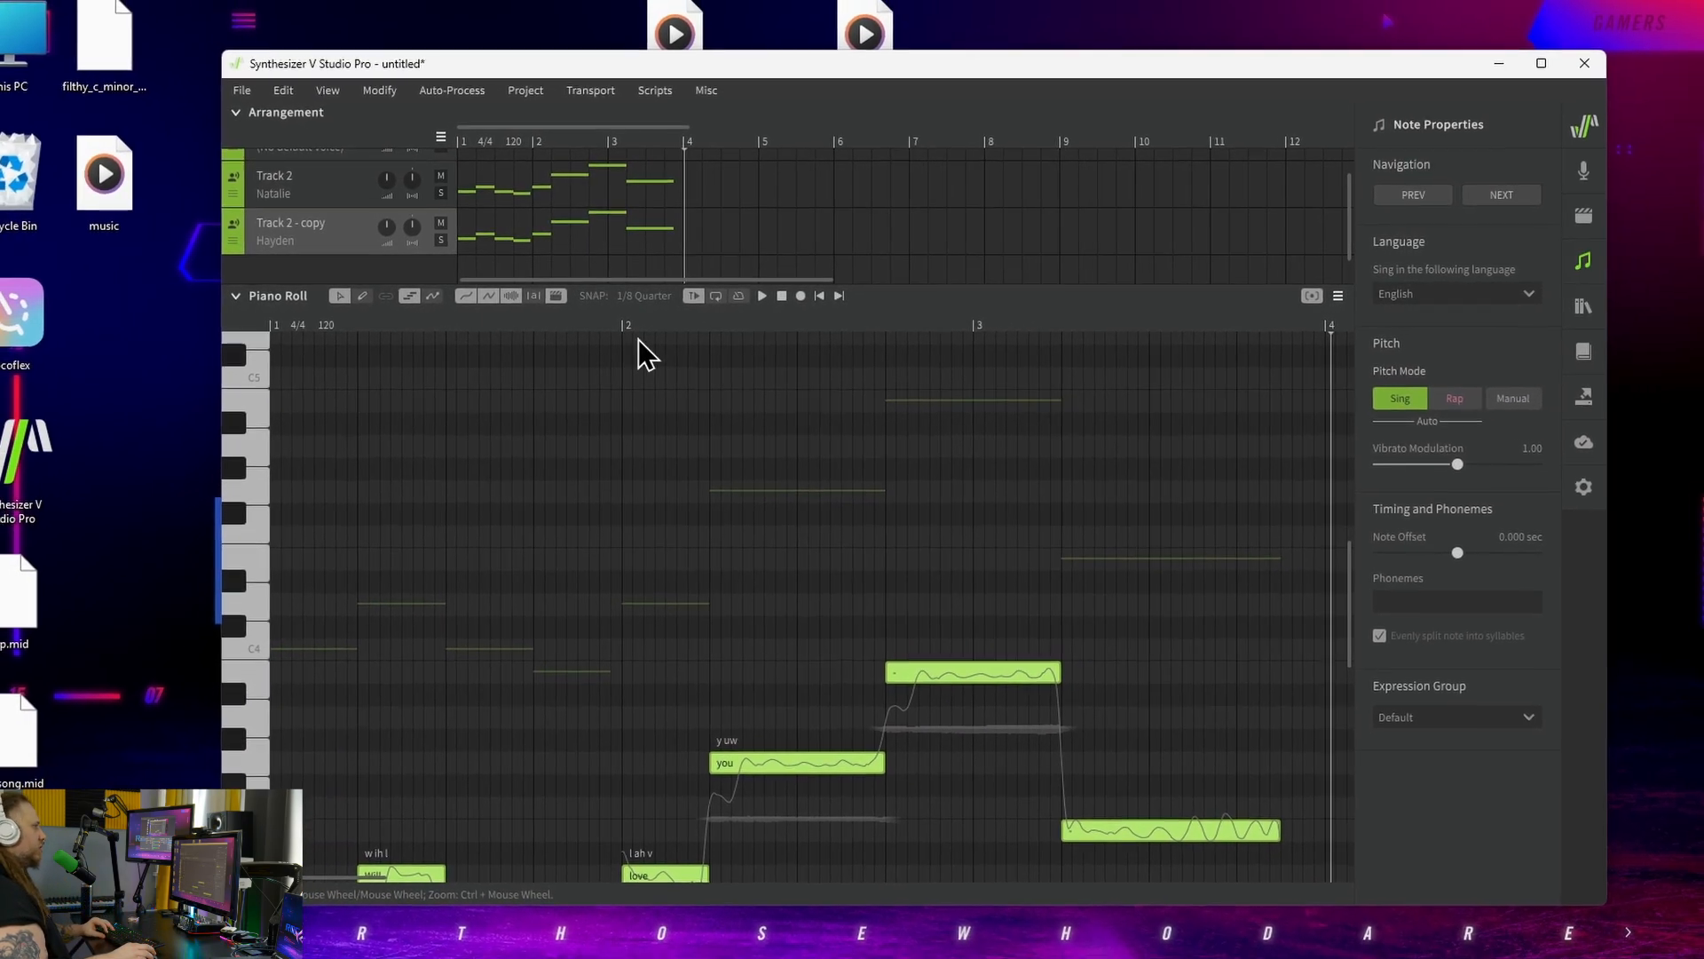
pyautogui.click(291, 322)
pyautogui.press('space')
pyautogui.scroll(-5, 551, 625)
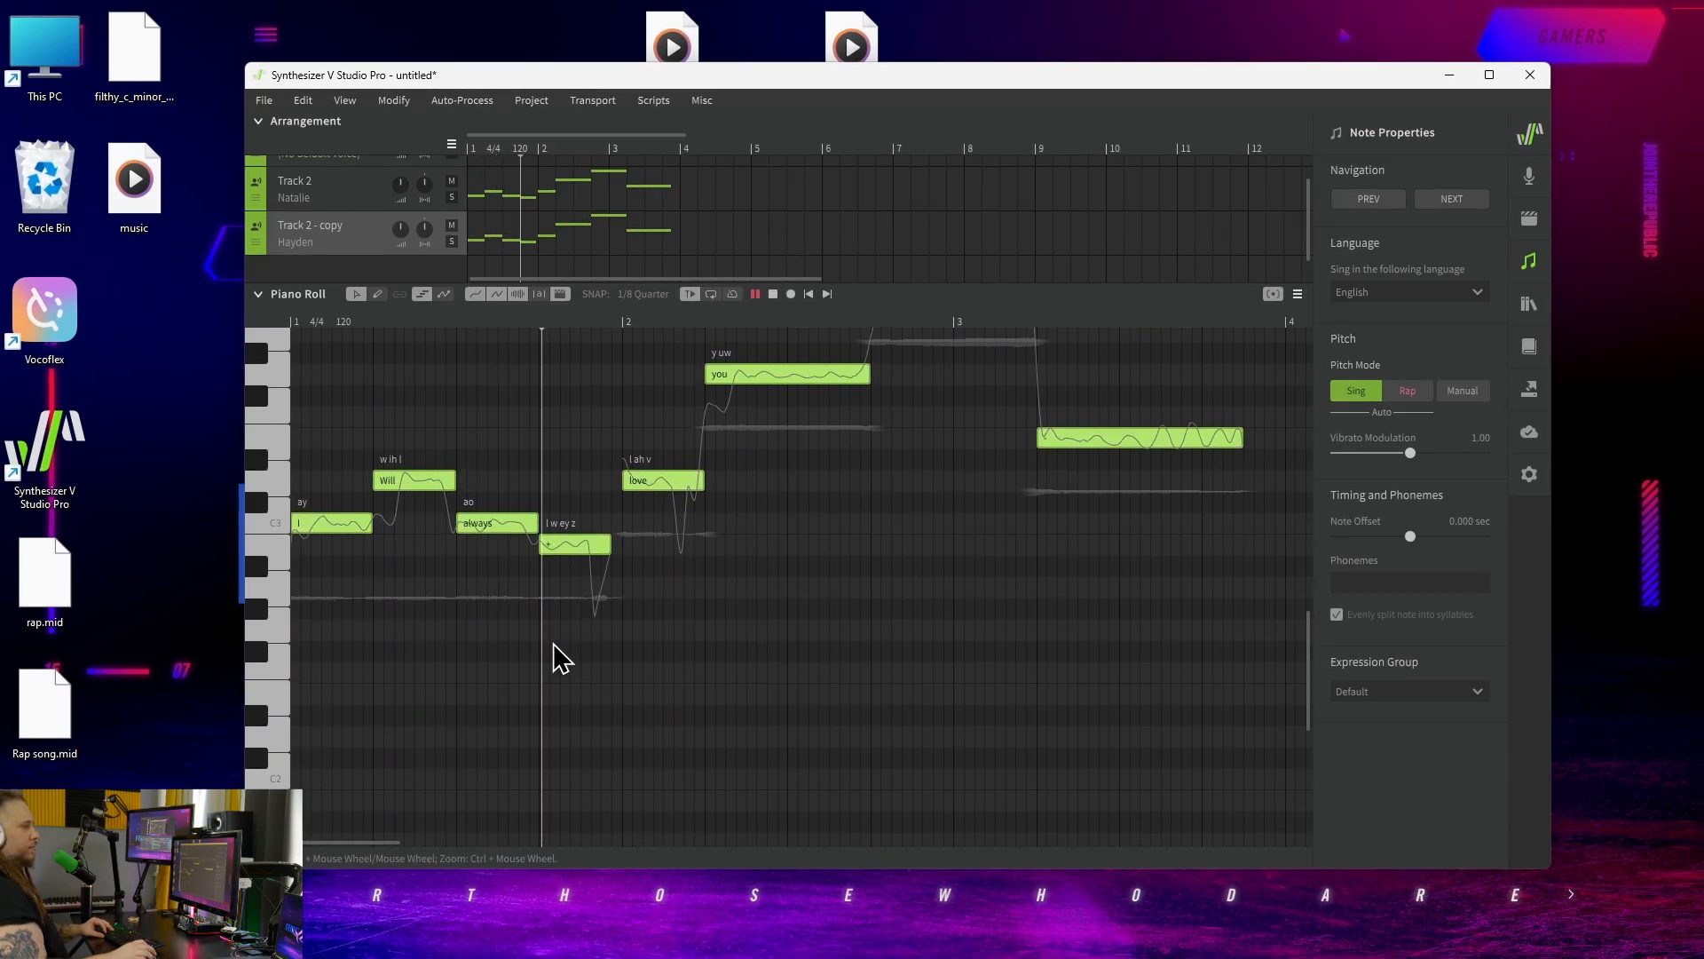
pyautogui.scroll(3, 552, 657)
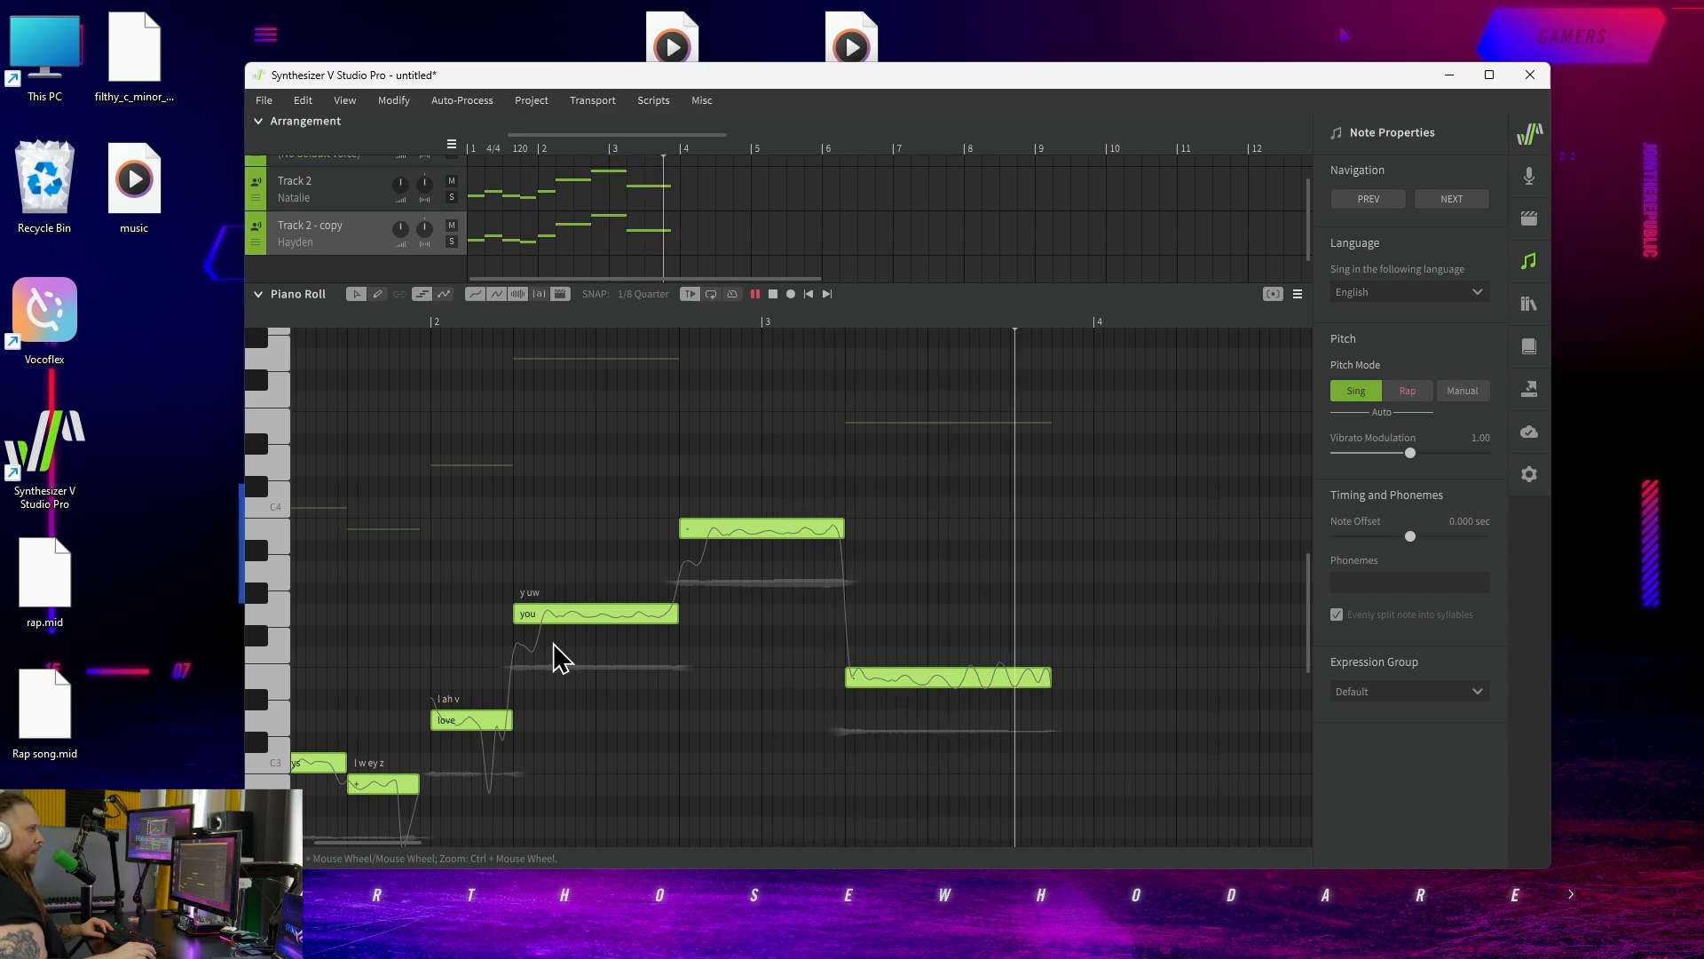
pyautogui.scroll(3, 548, 506)
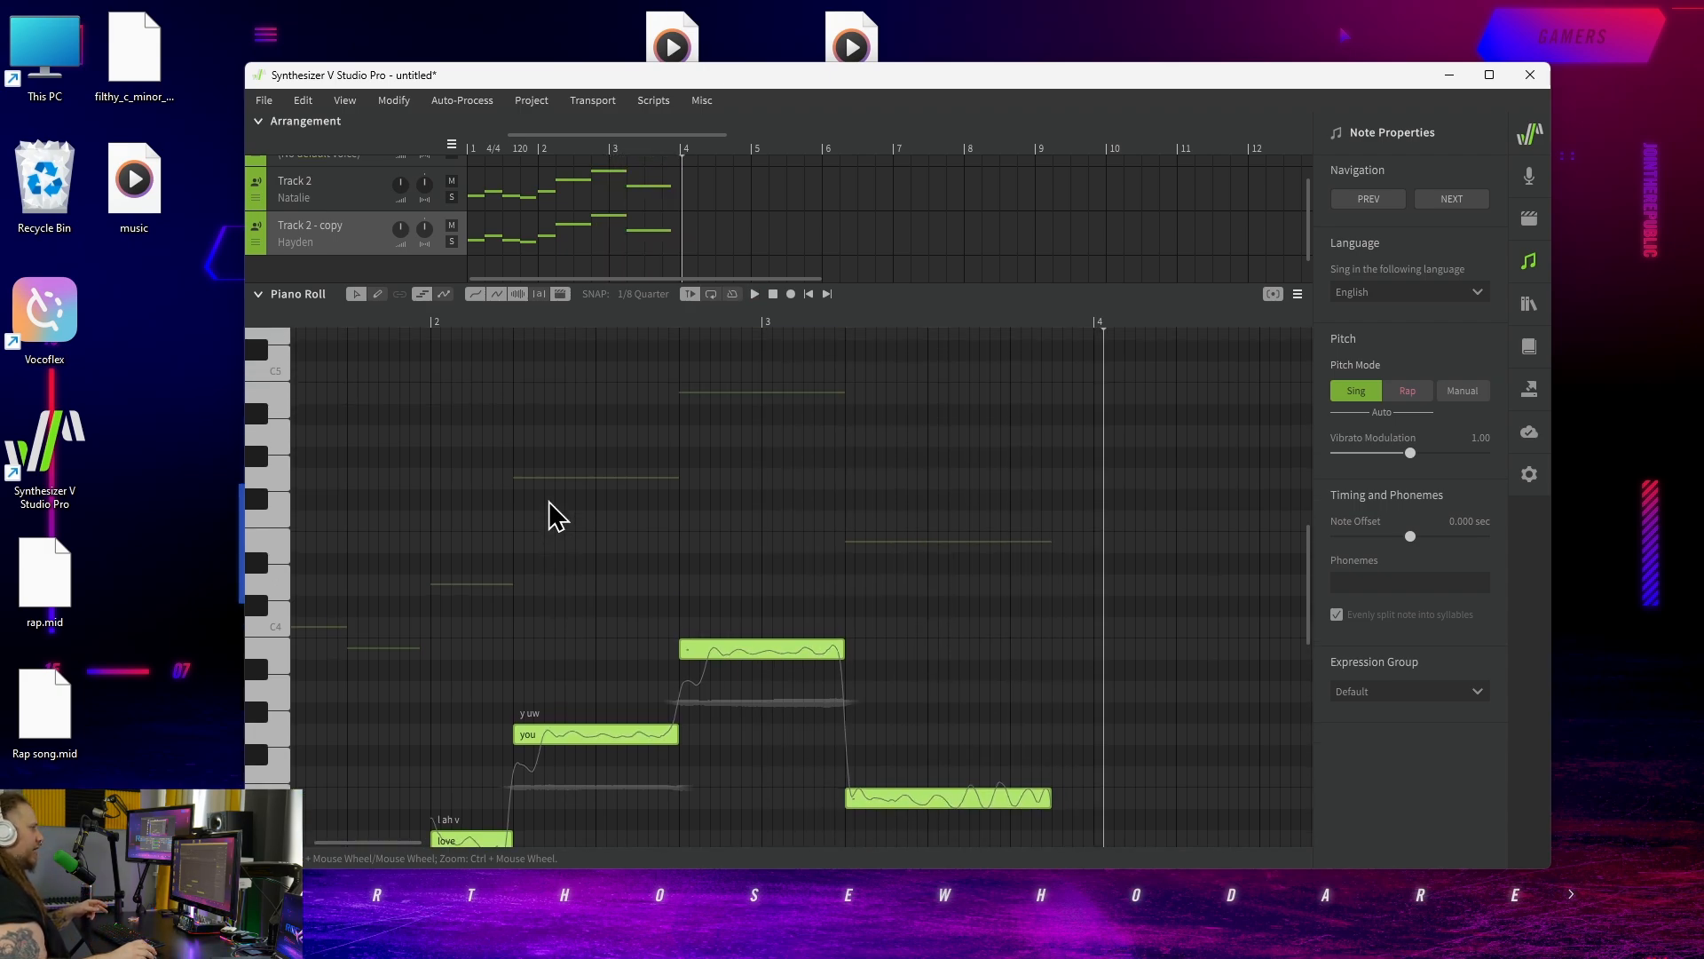
pyautogui.scroll(-2, 549, 503)
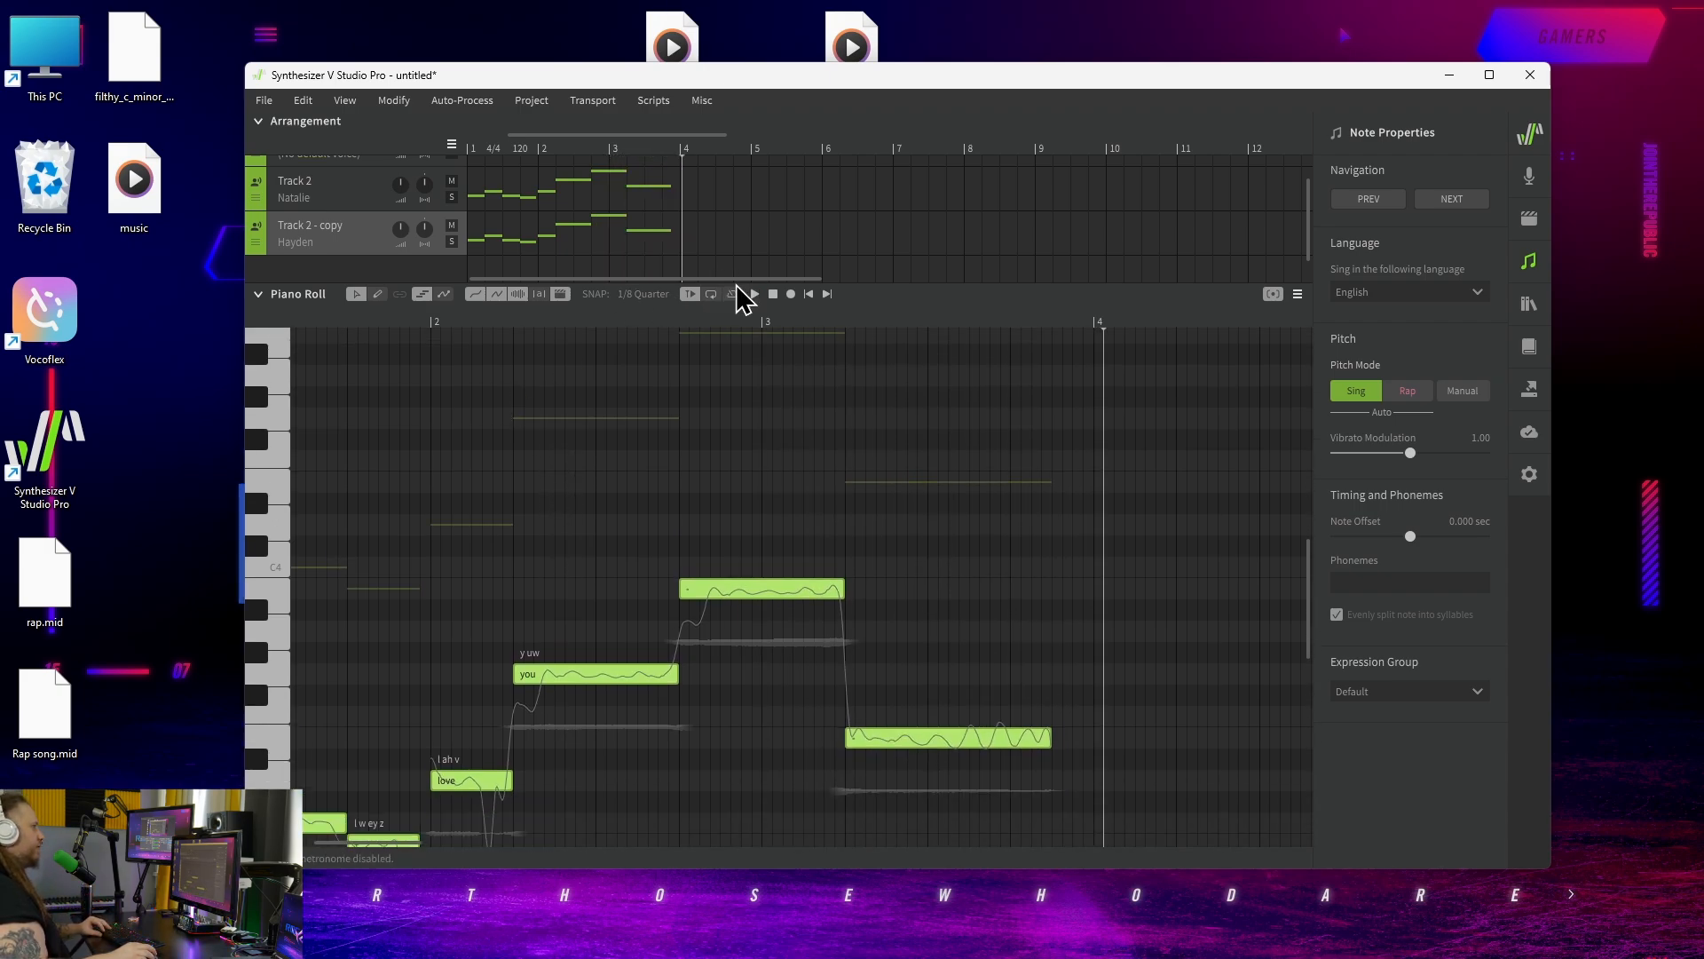
# Return the playhead to the start of the project and duplicate the original Natalie track.
pyautogui.click(808, 294)
pyautogui.click(313, 188)
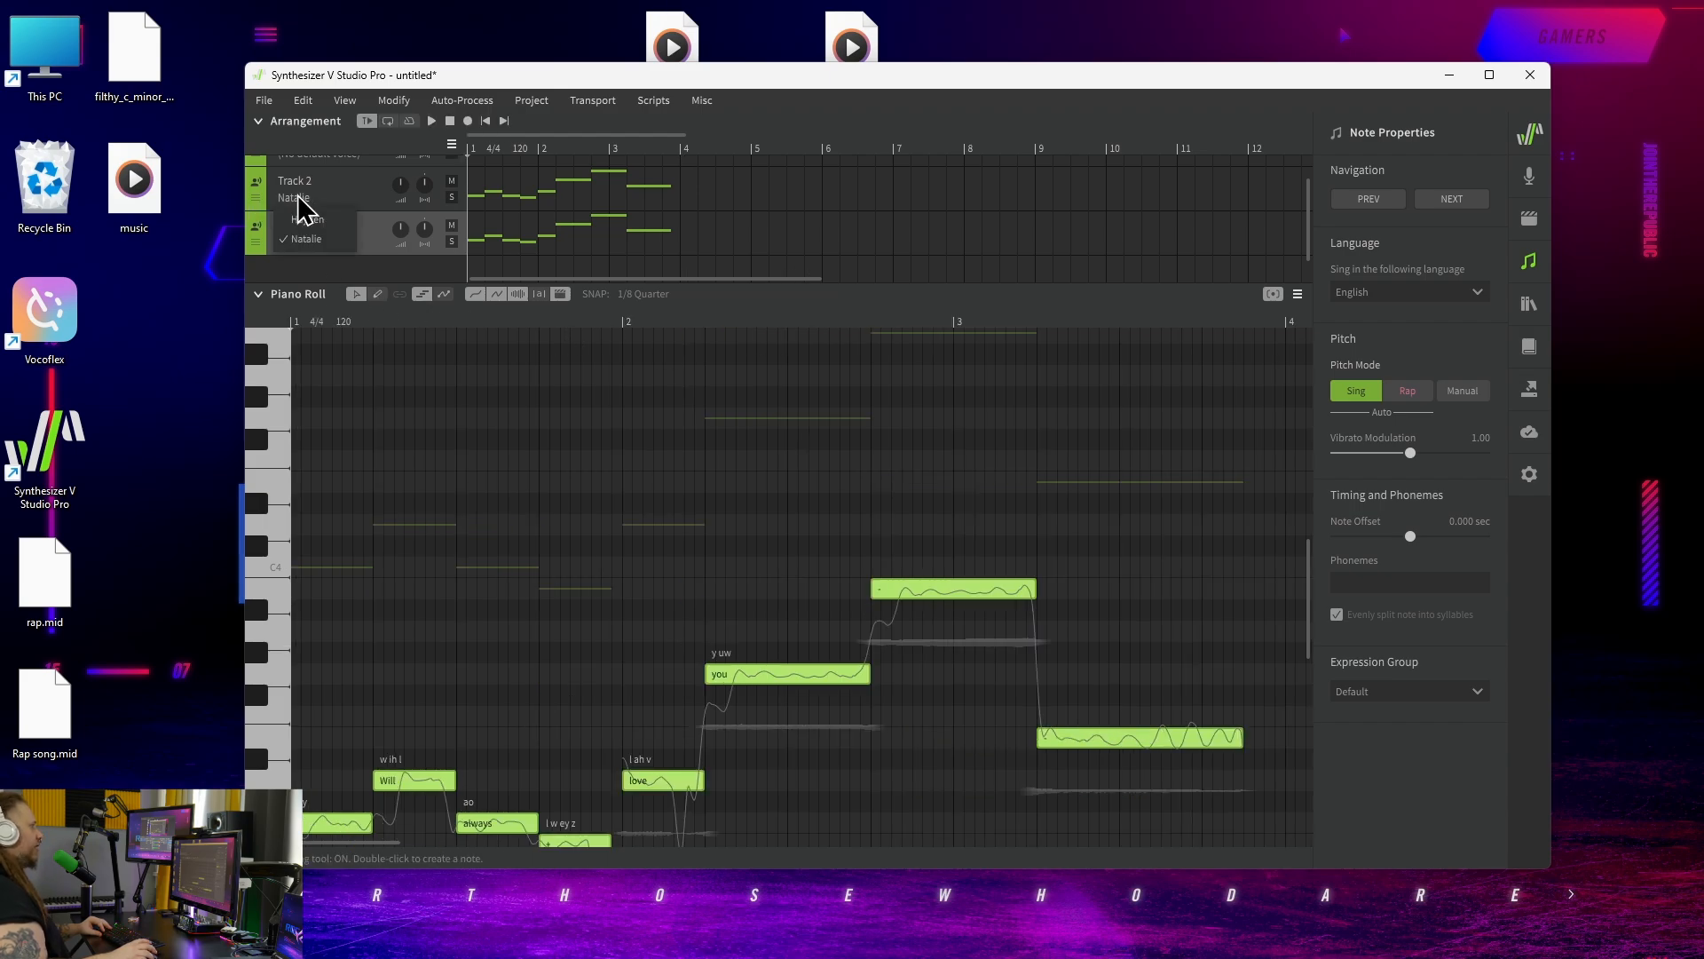
pyautogui.rightClick(341, 182)
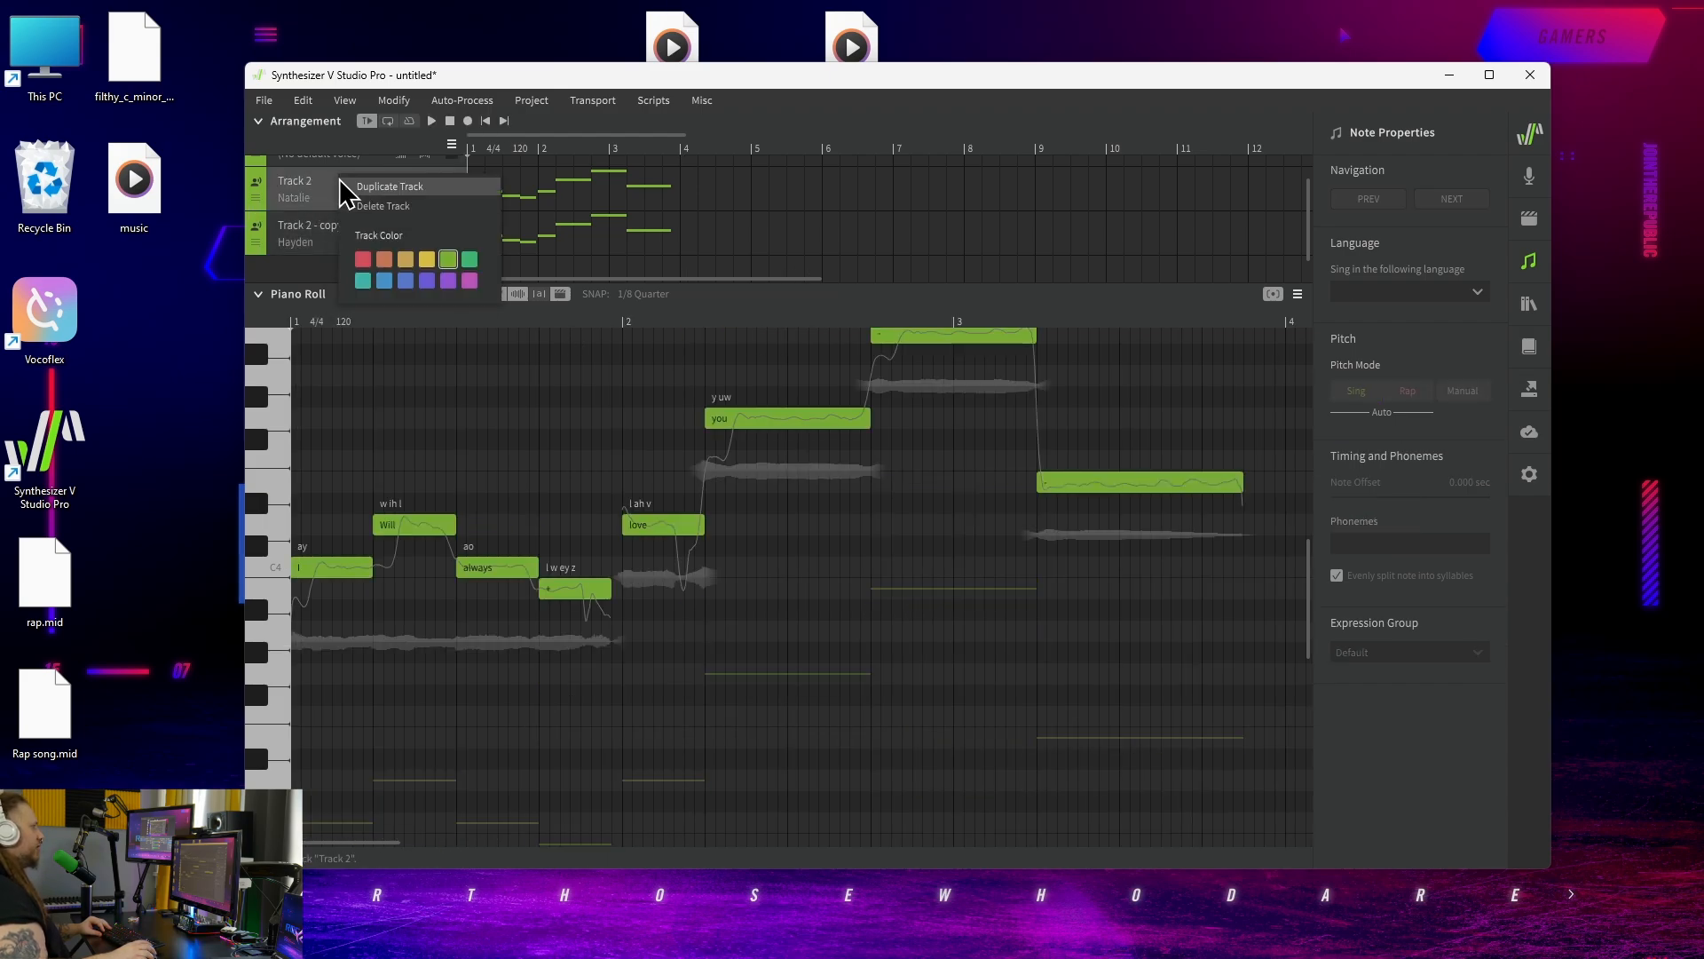
pyautogui.click(366, 189)
# Solo both Natalie tracks and play the beginning of the phrase.
pyautogui.scroll(-1, 355, 272)
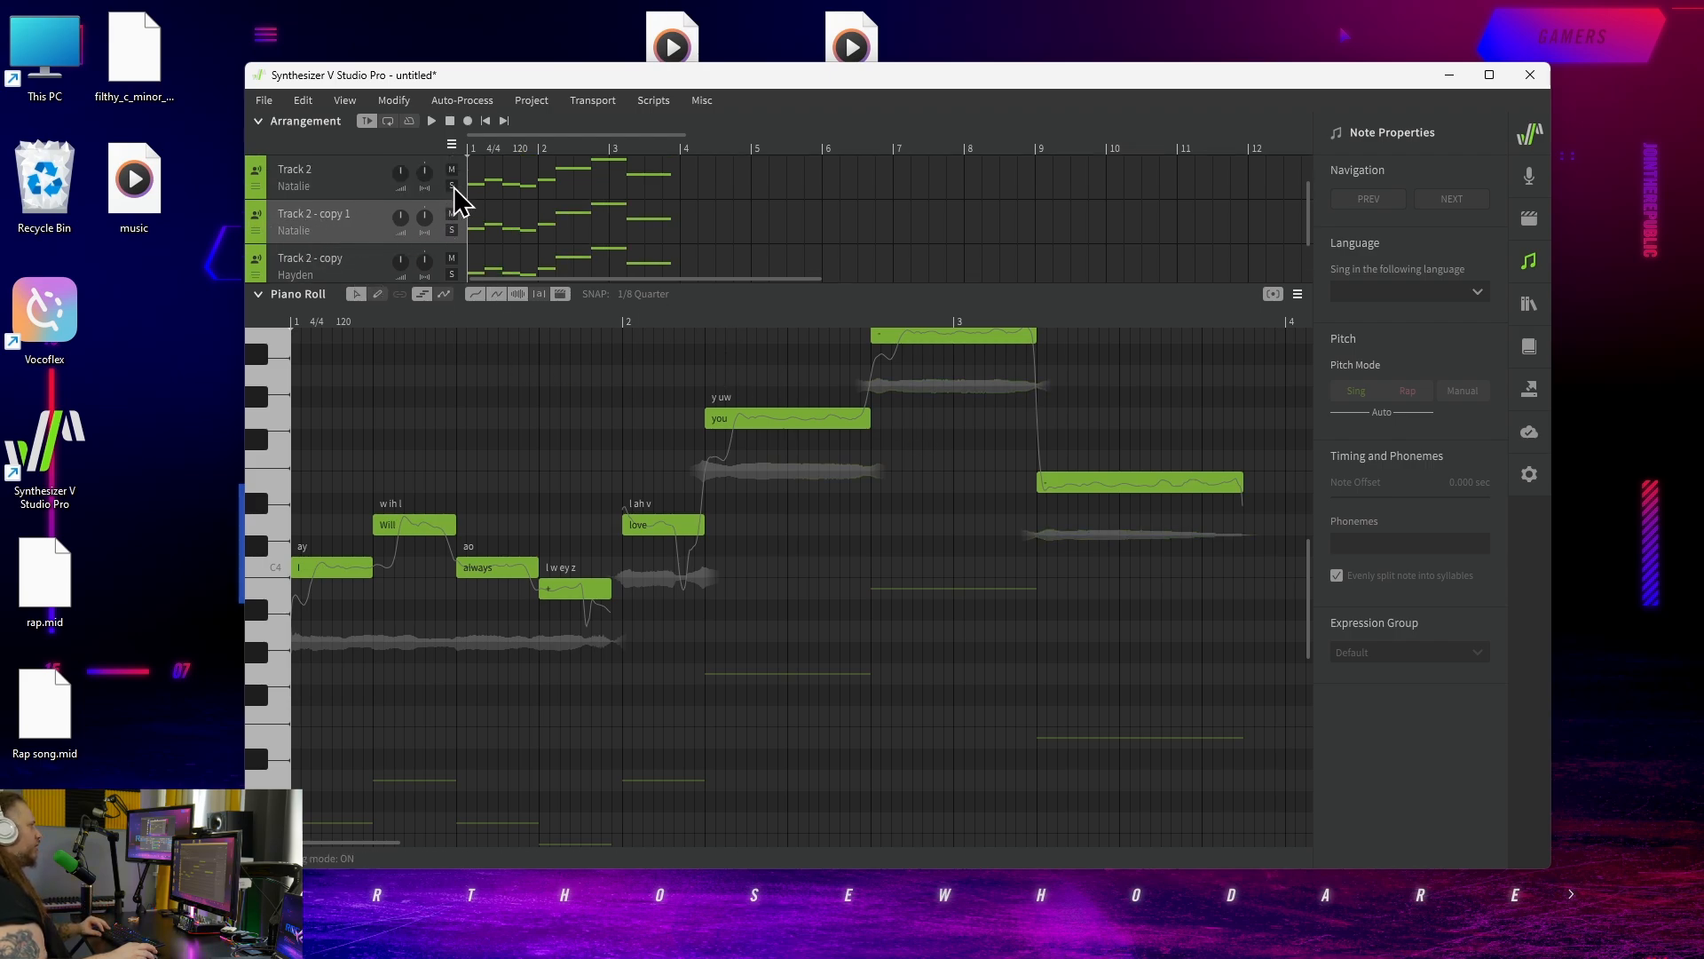
pyautogui.press('space')
pyautogui.press('space')
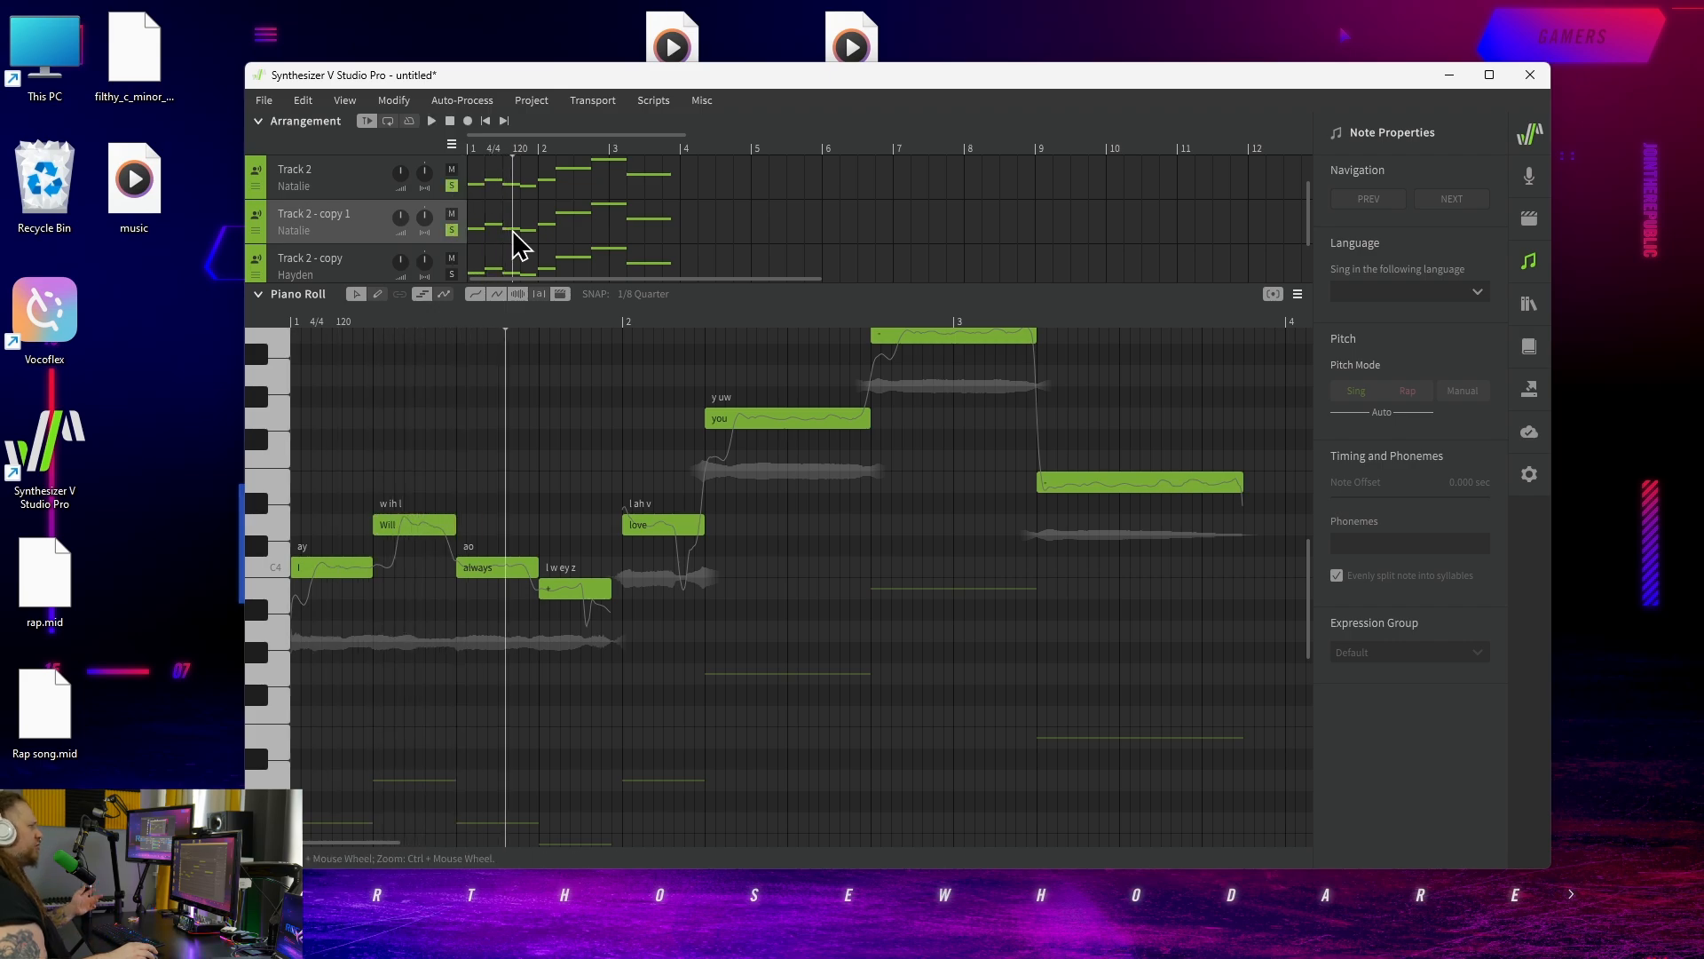
# Open the AI Retakes for the duplicated Natalie track and set the global pitch Expressiveness to +33.
pyautogui.click(336, 197)
pyautogui.click(345, 229)
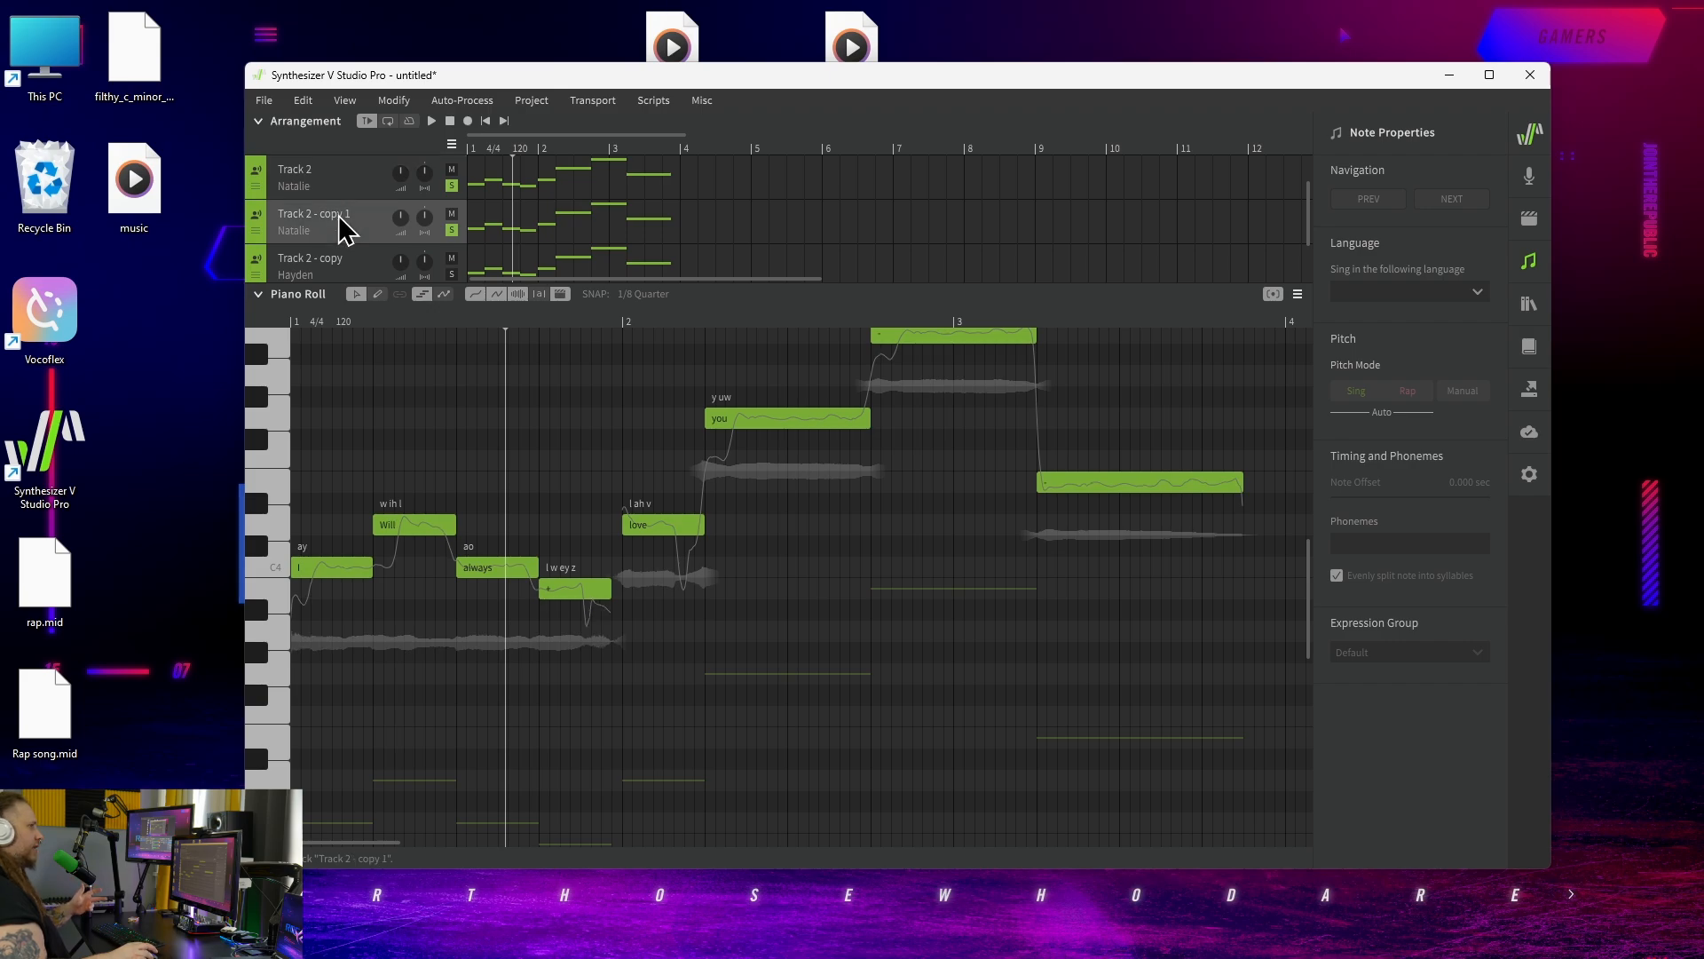
pyautogui.click(1529, 220)
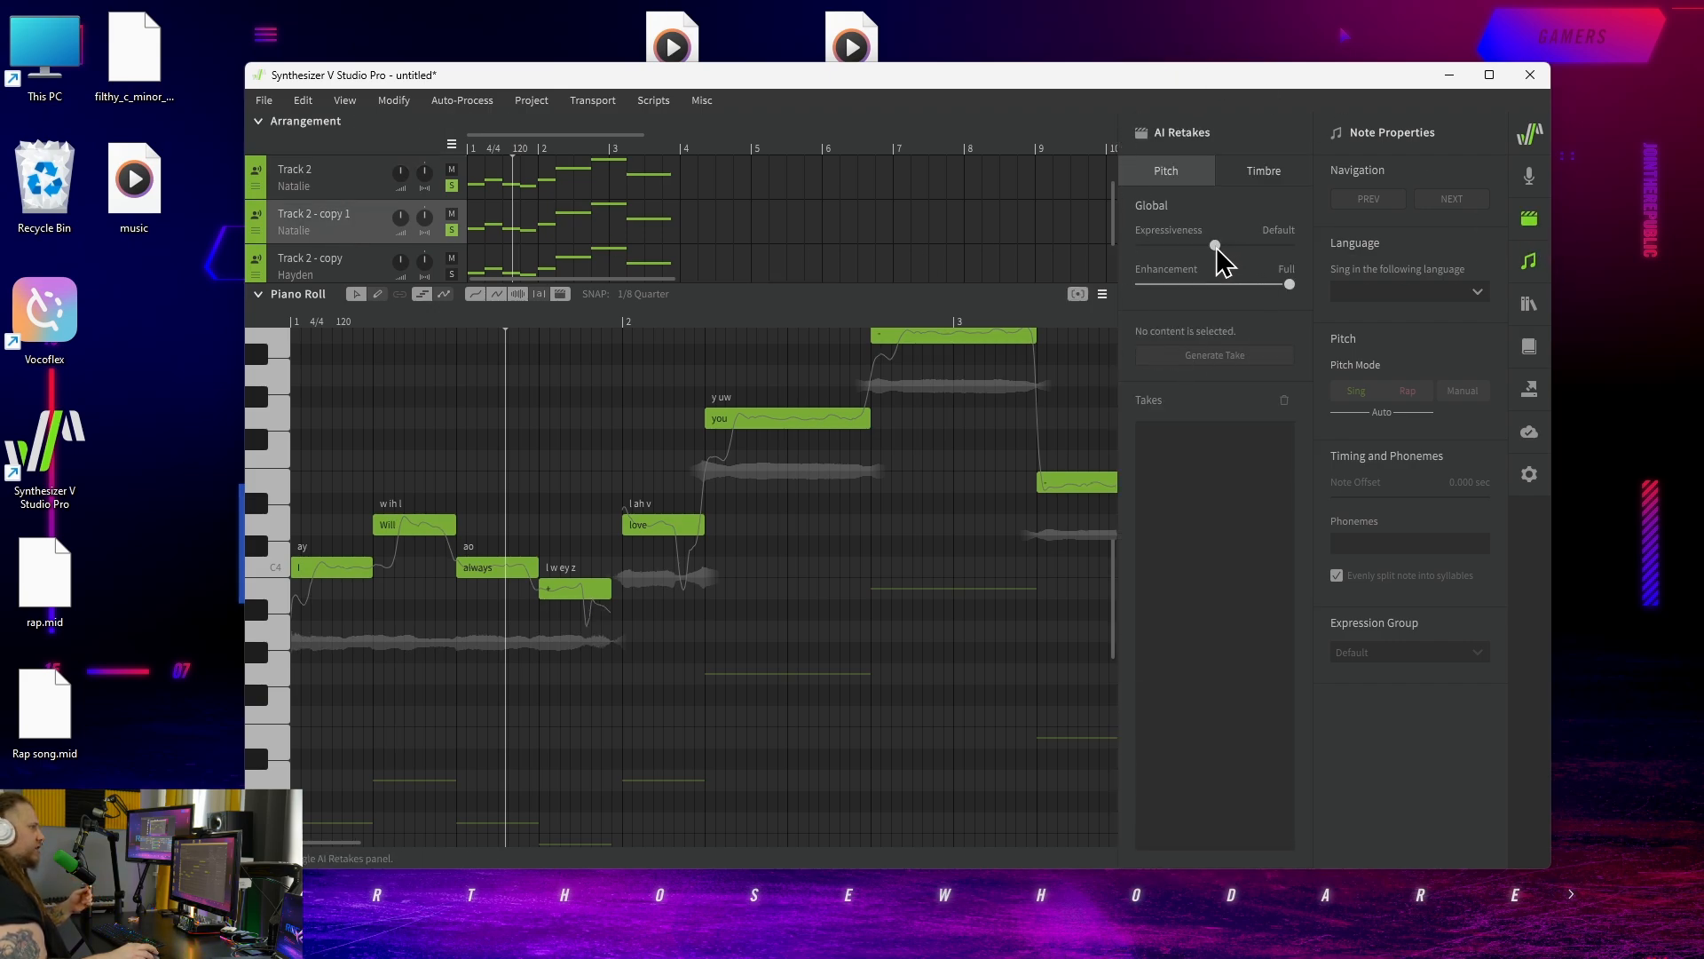
pyautogui.moveTo(1235, 246); pyautogui.dragTo(1240, 248)
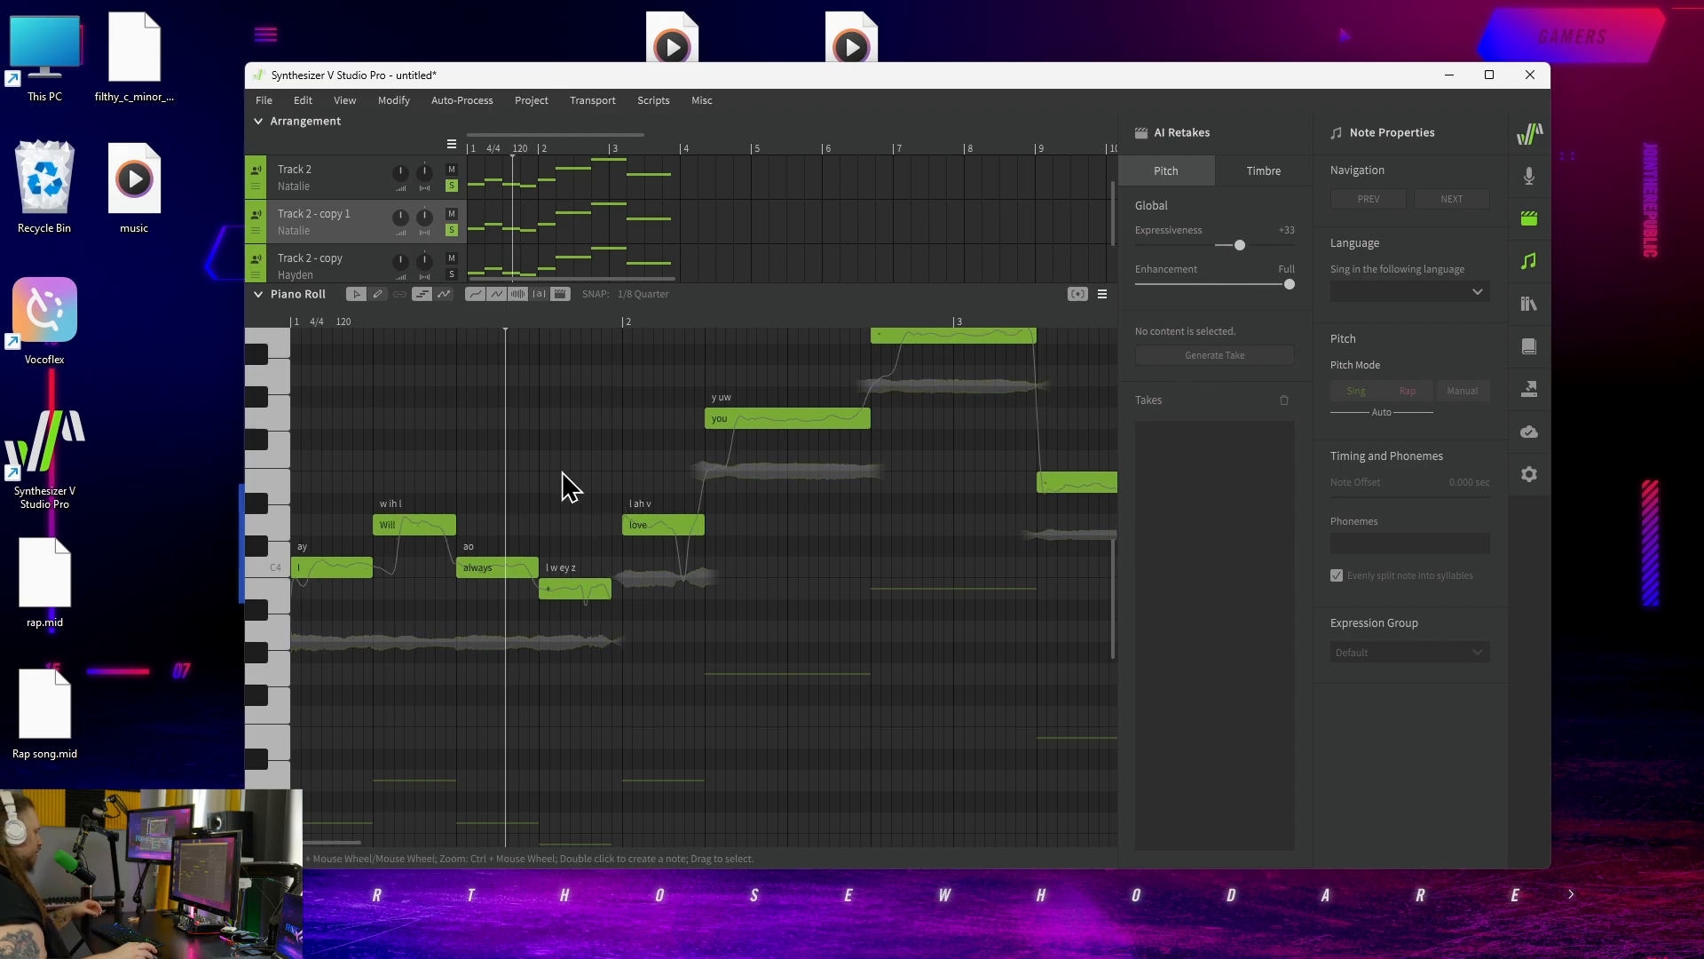
# Select all notes of the duplicated Natalie track and generate two new pitch takes.
pyautogui.hotkey('ctrl', 'a')
pyautogui.scroll(2, 730, 634)
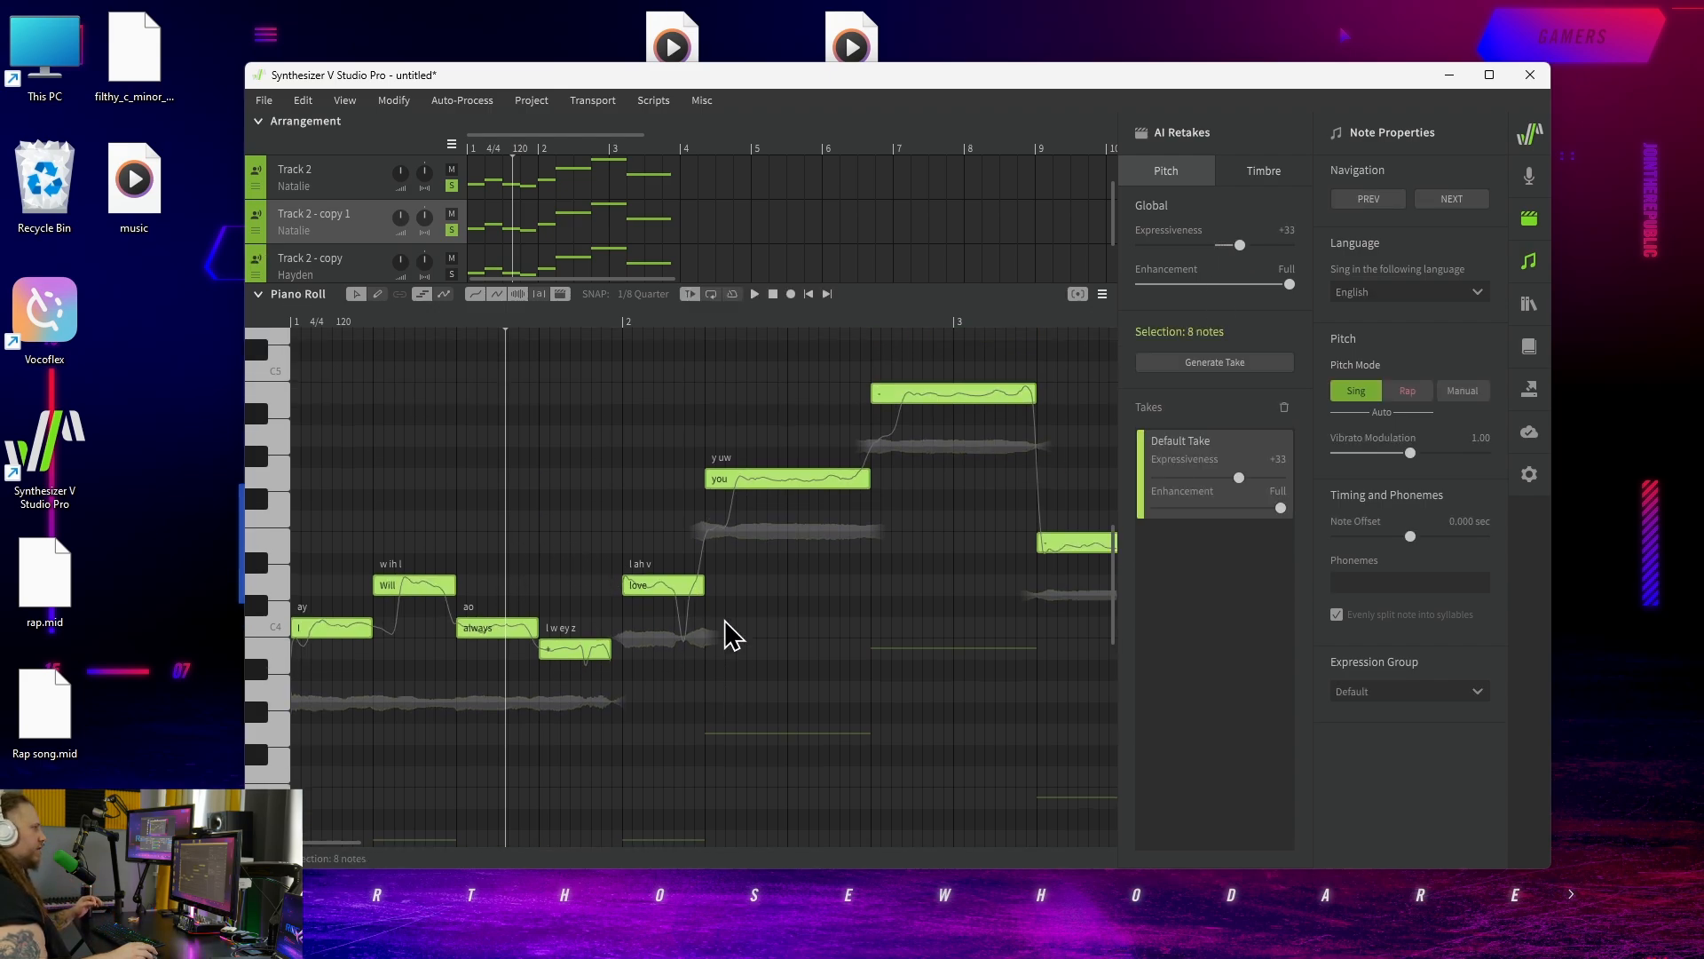
pyautogui.click(1240, 363)
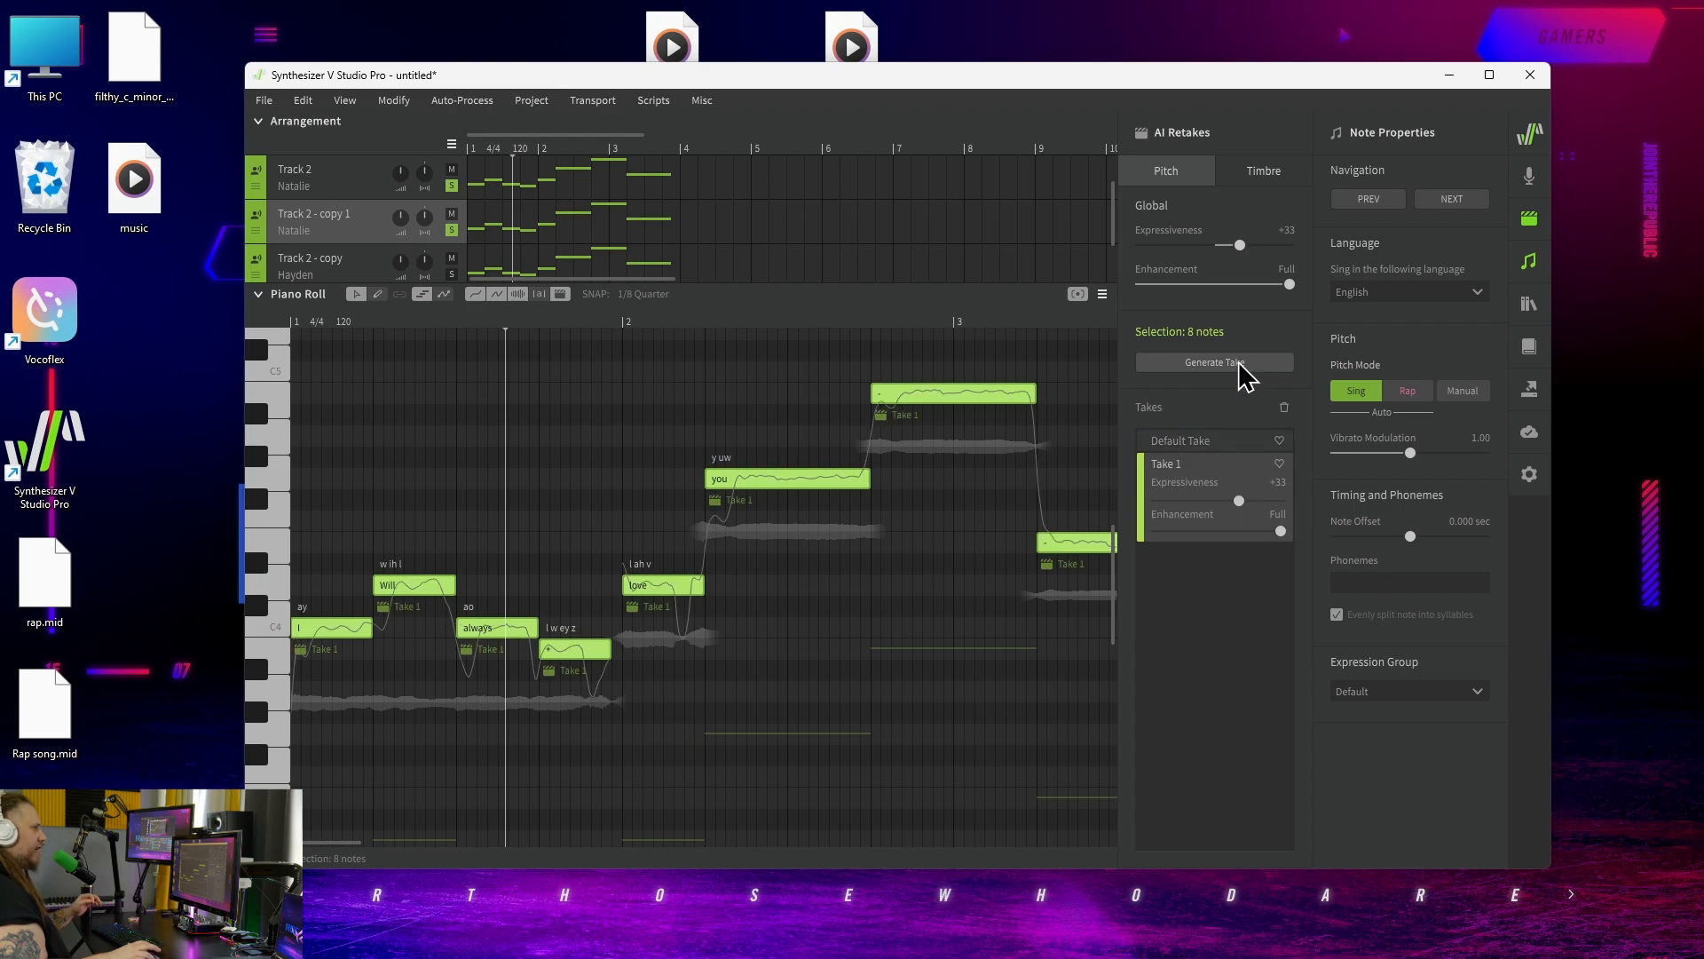
pyautogui.click(1240, 363)
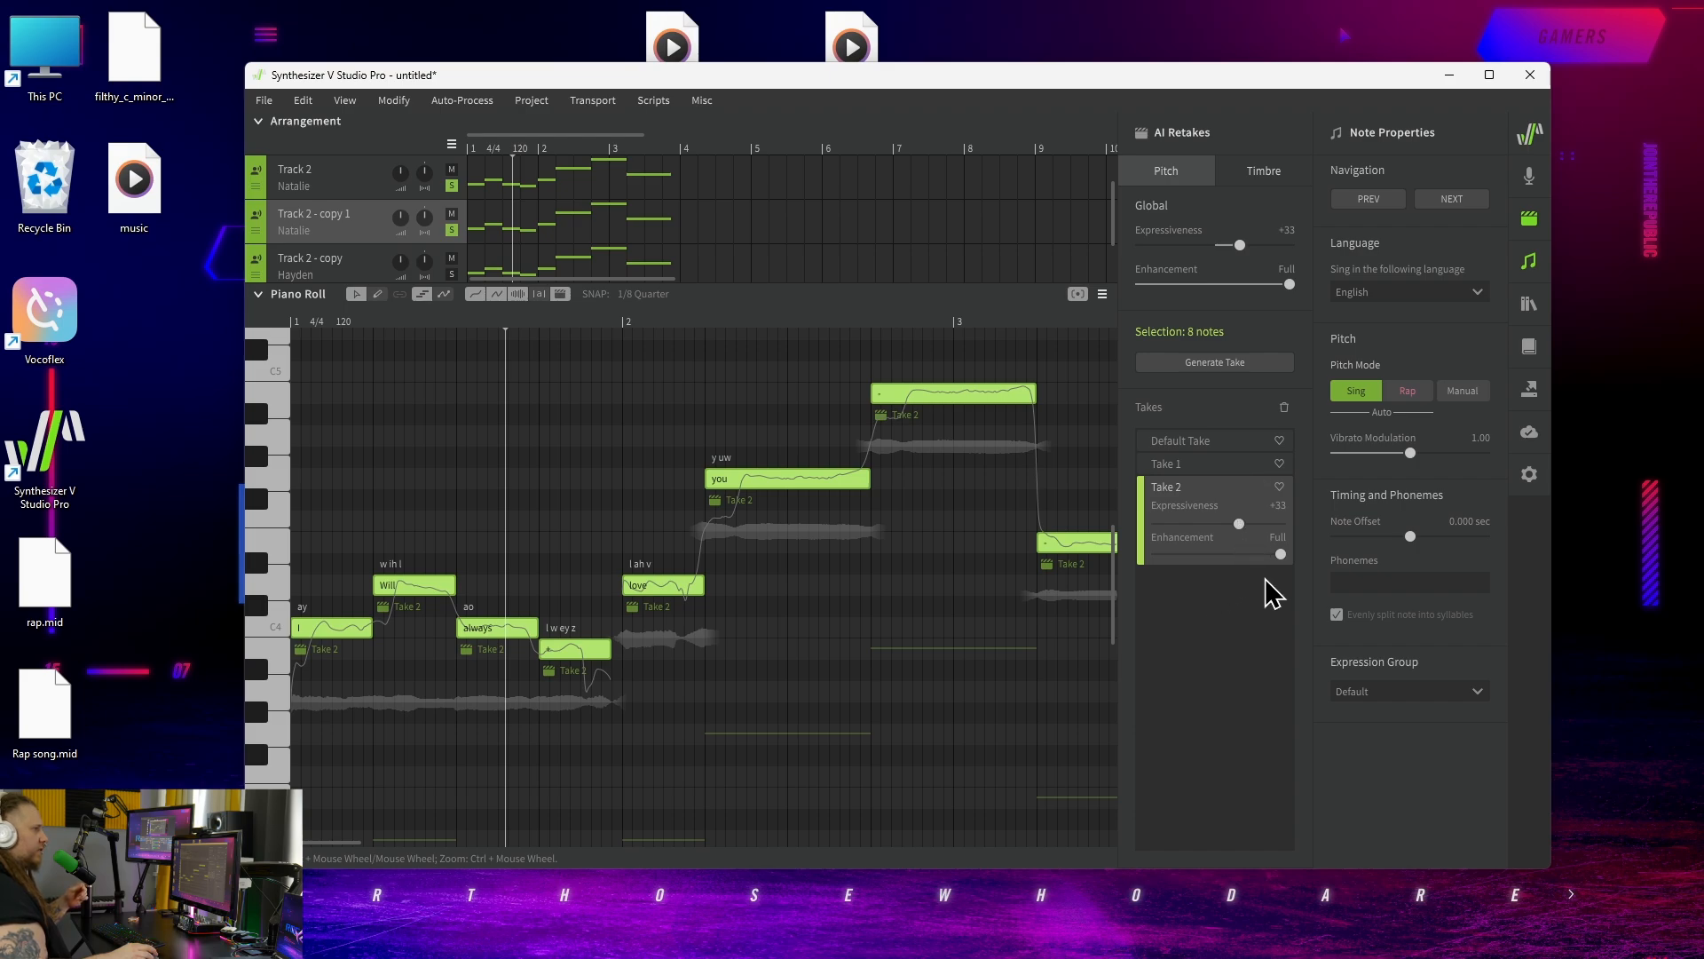
# Switch the selected notes back to the Default Take and play the duplicated Natalie track alone from the start.
pyautogui.click(1211, 463)
pyautogui.click(1207, 441)
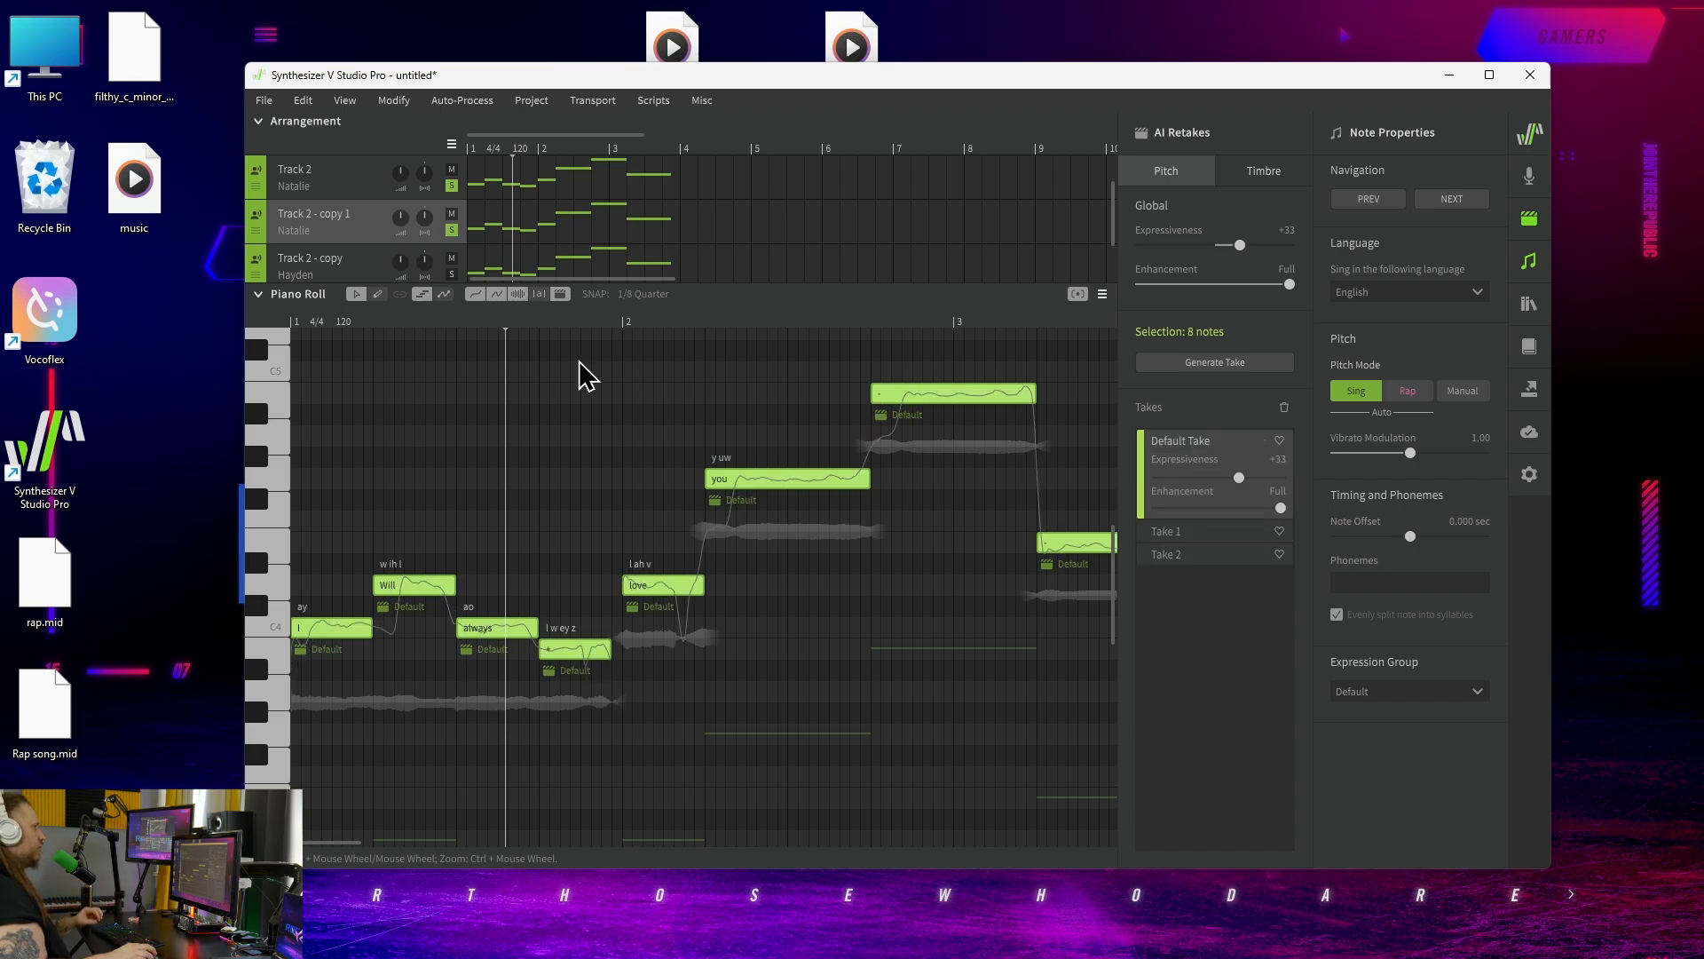
pyautogui.click(474, 162)
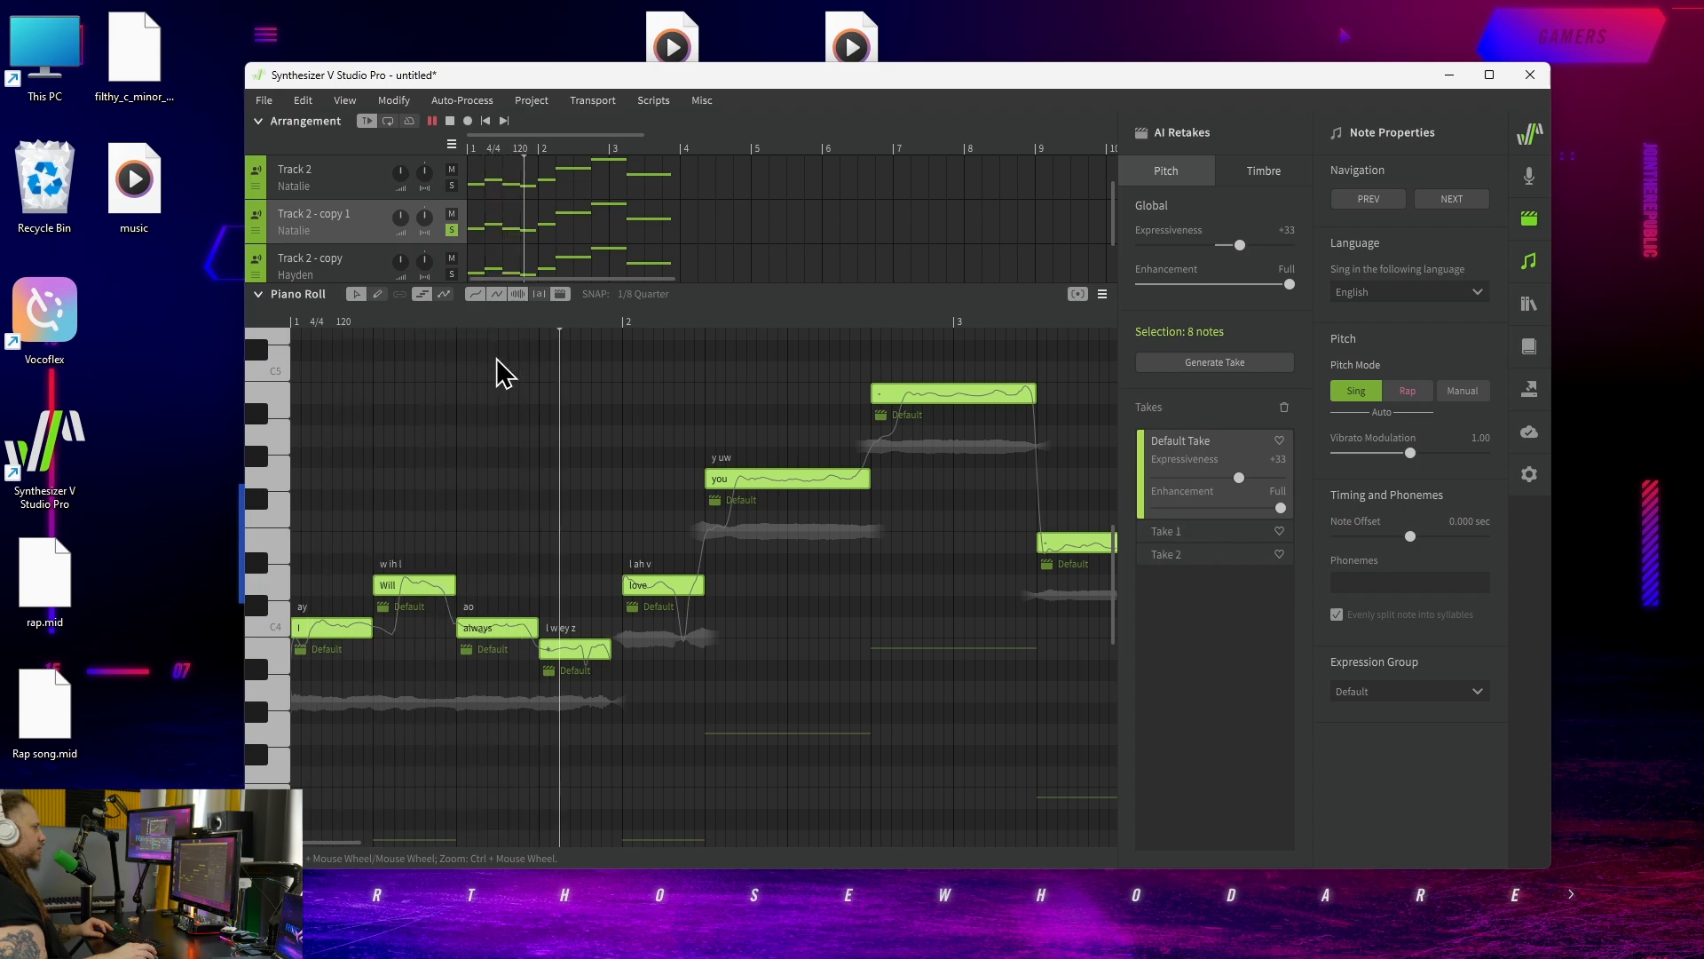
# Apply Take 1 to the selected notes of Track 2 - copy 1 and play back the phrase.
pyautogui.click(1163, 530)
pyautogui.press('space')
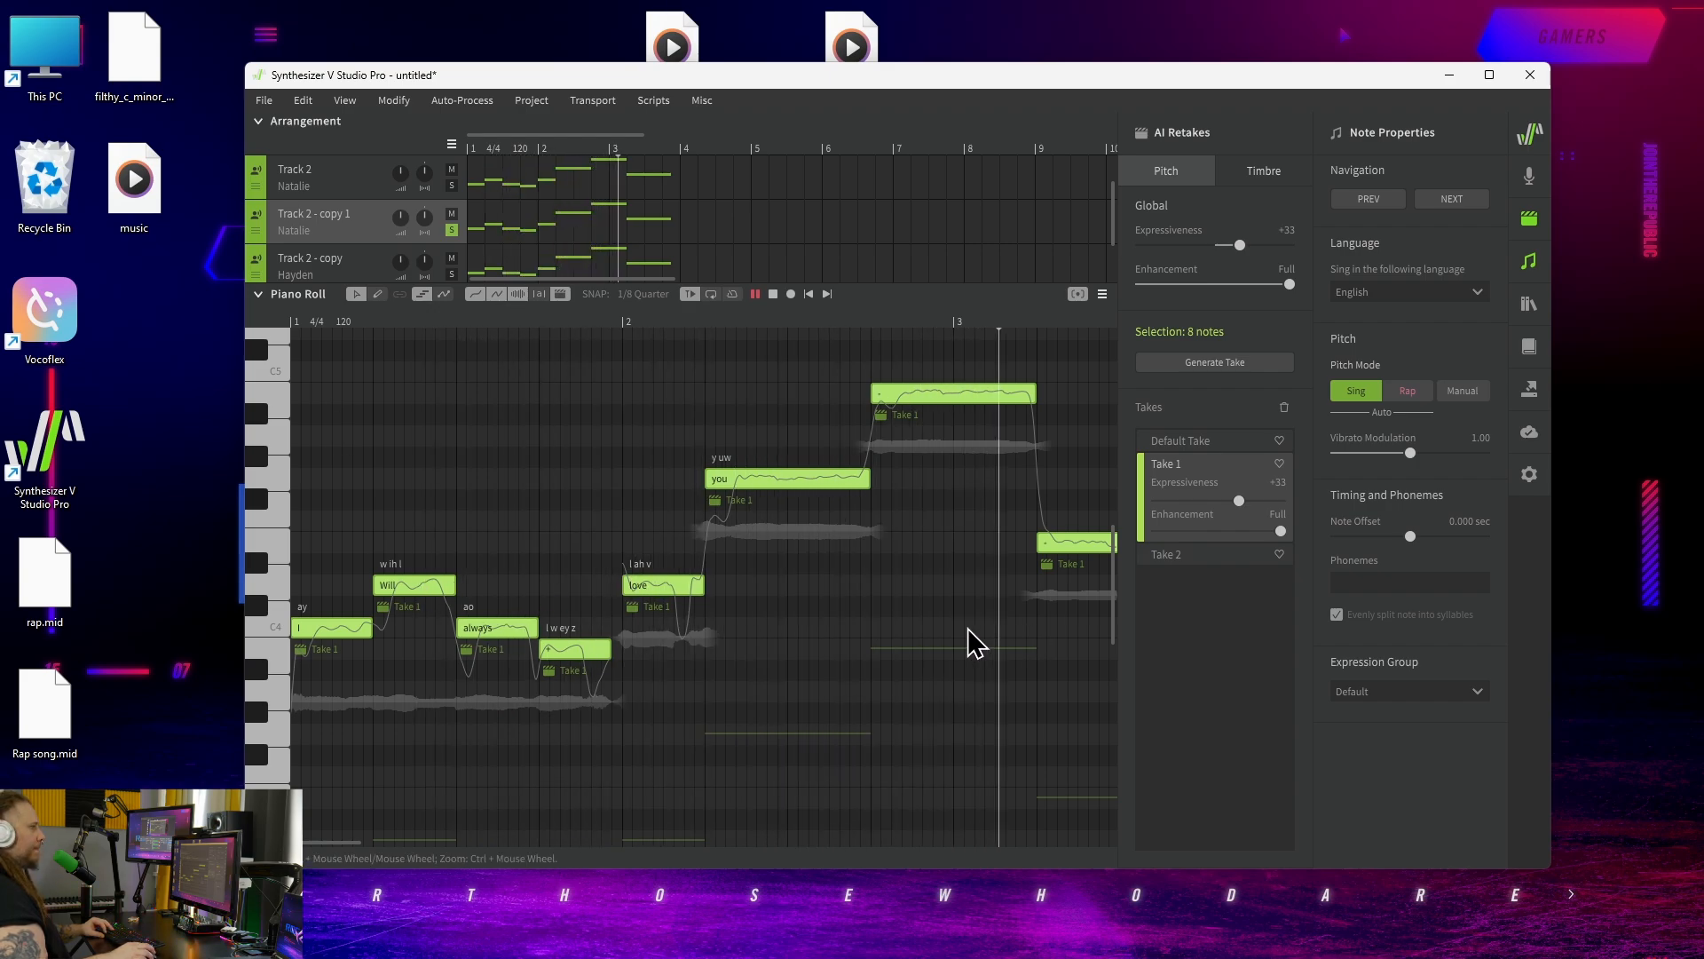
pyautogui.press('space')
# Set the note offset to 0.008 sec for "Will", -0.008 sec for "love" and 0.012 sec for "you".
pyautogui.click(410, 586)
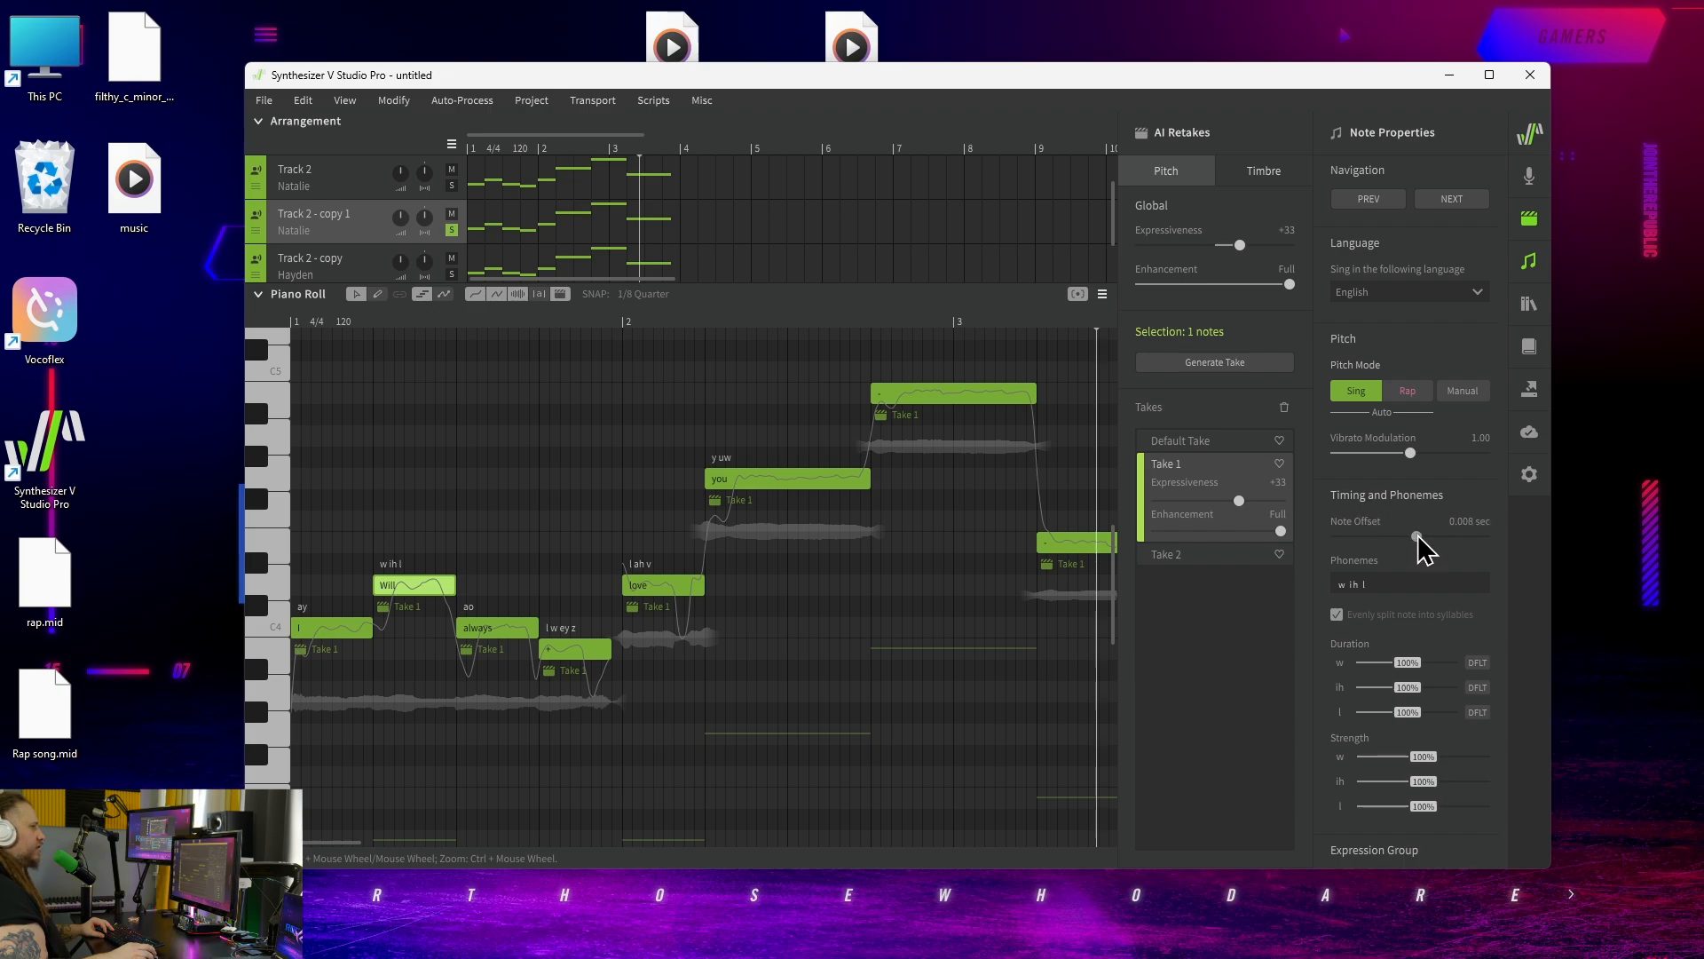
pyautogui.click(624, 581)
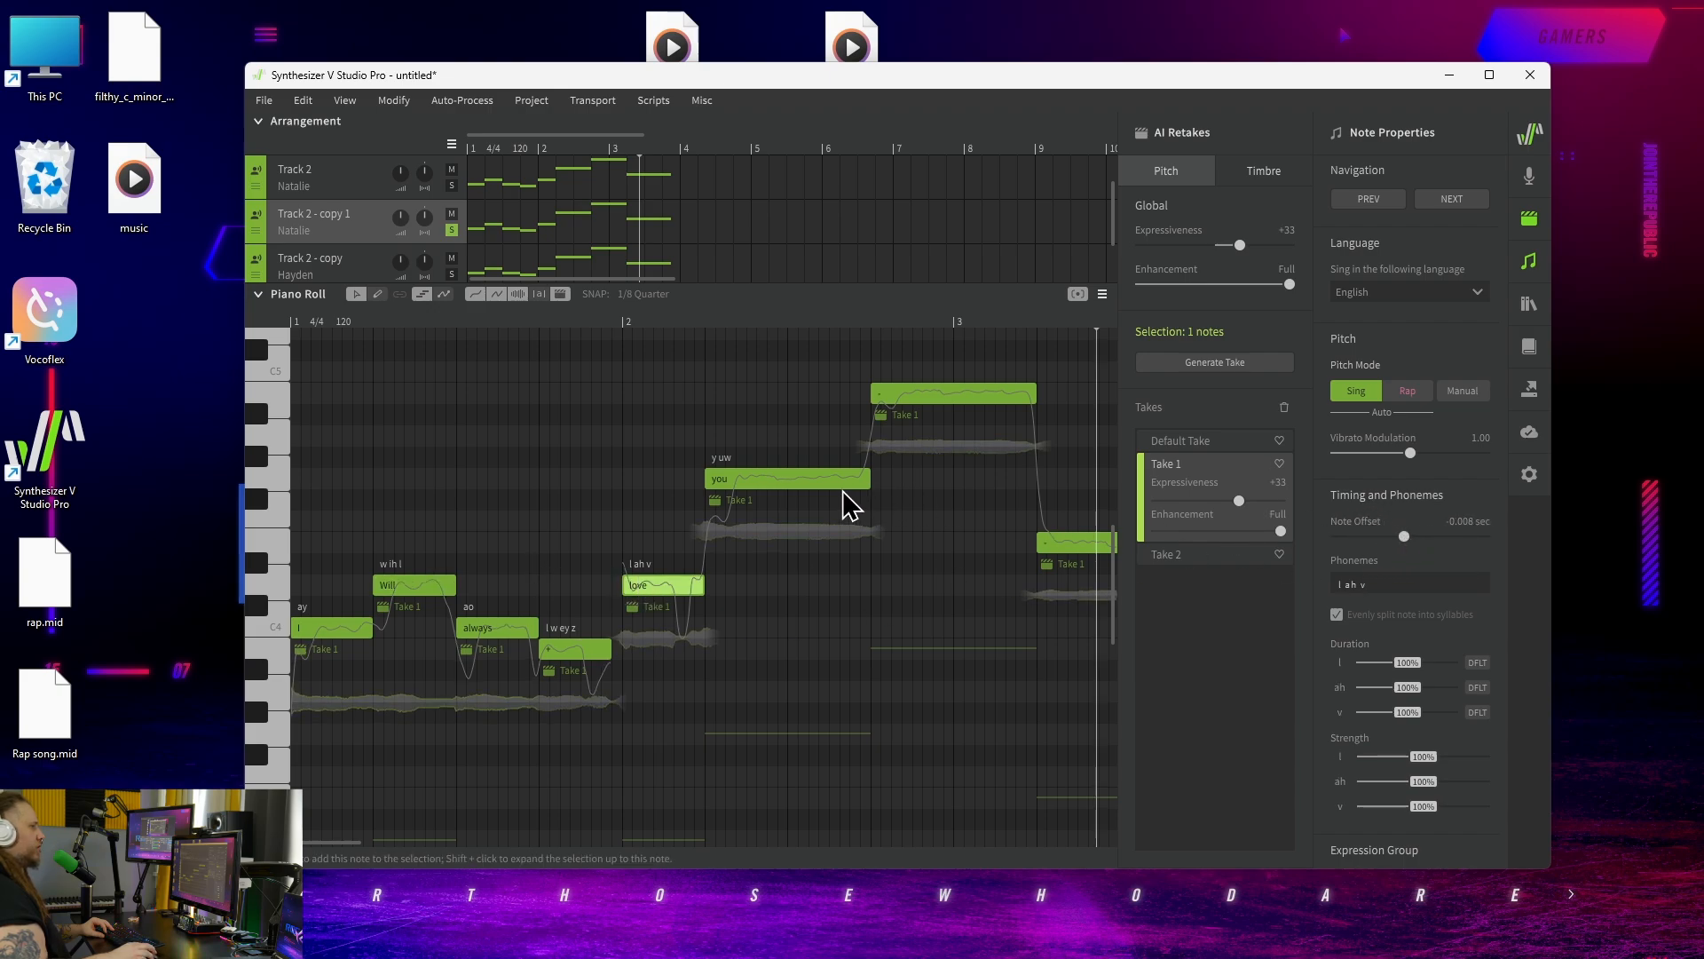
pyautogui.click(844, 483)
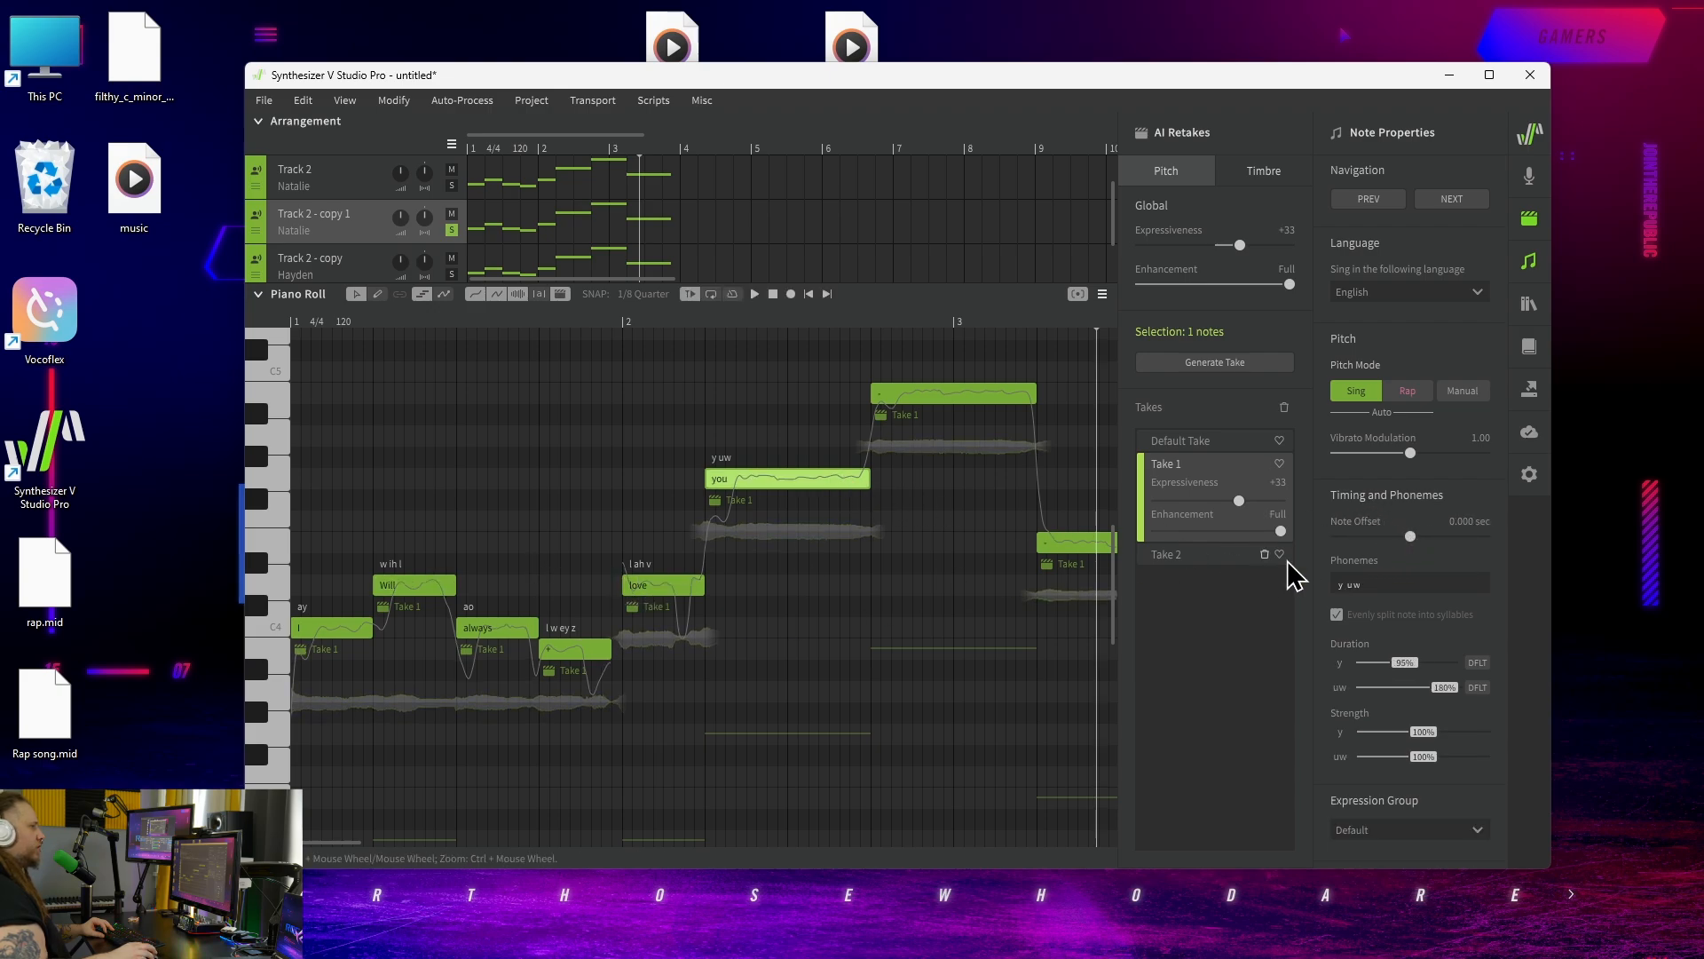
pyautogui.click(1421, 536)
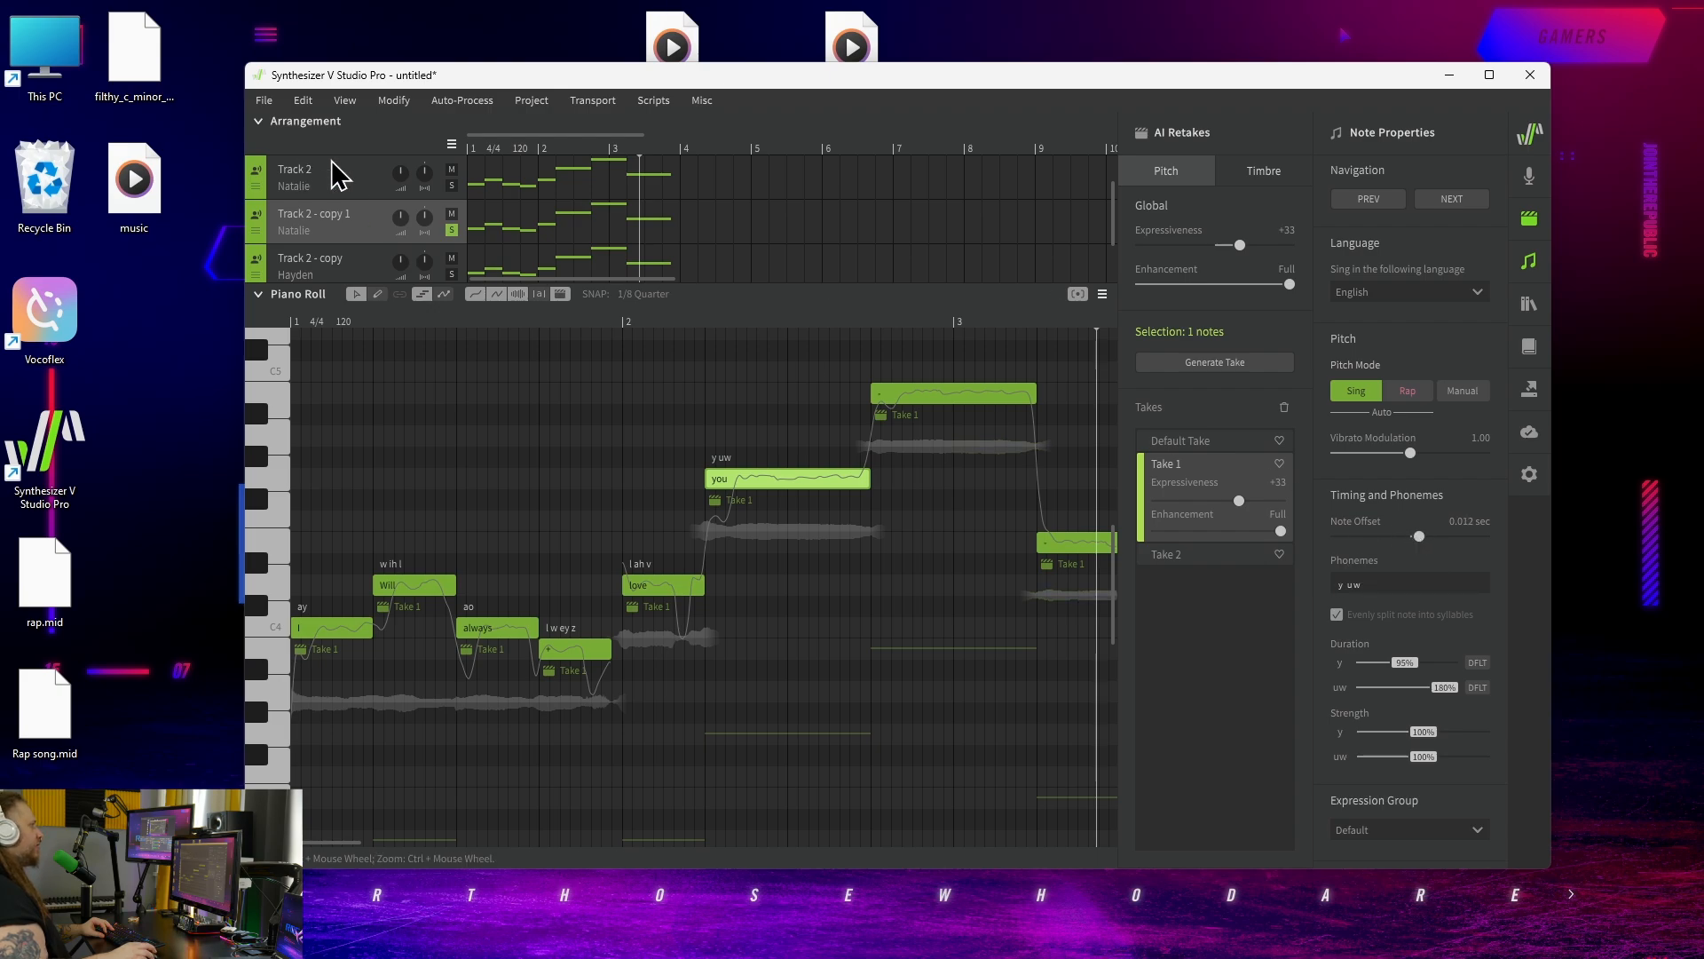
# Solo Track 2 together with Track 2 - copy 1 and play the doubled vocals.
pyautogui.press('space')
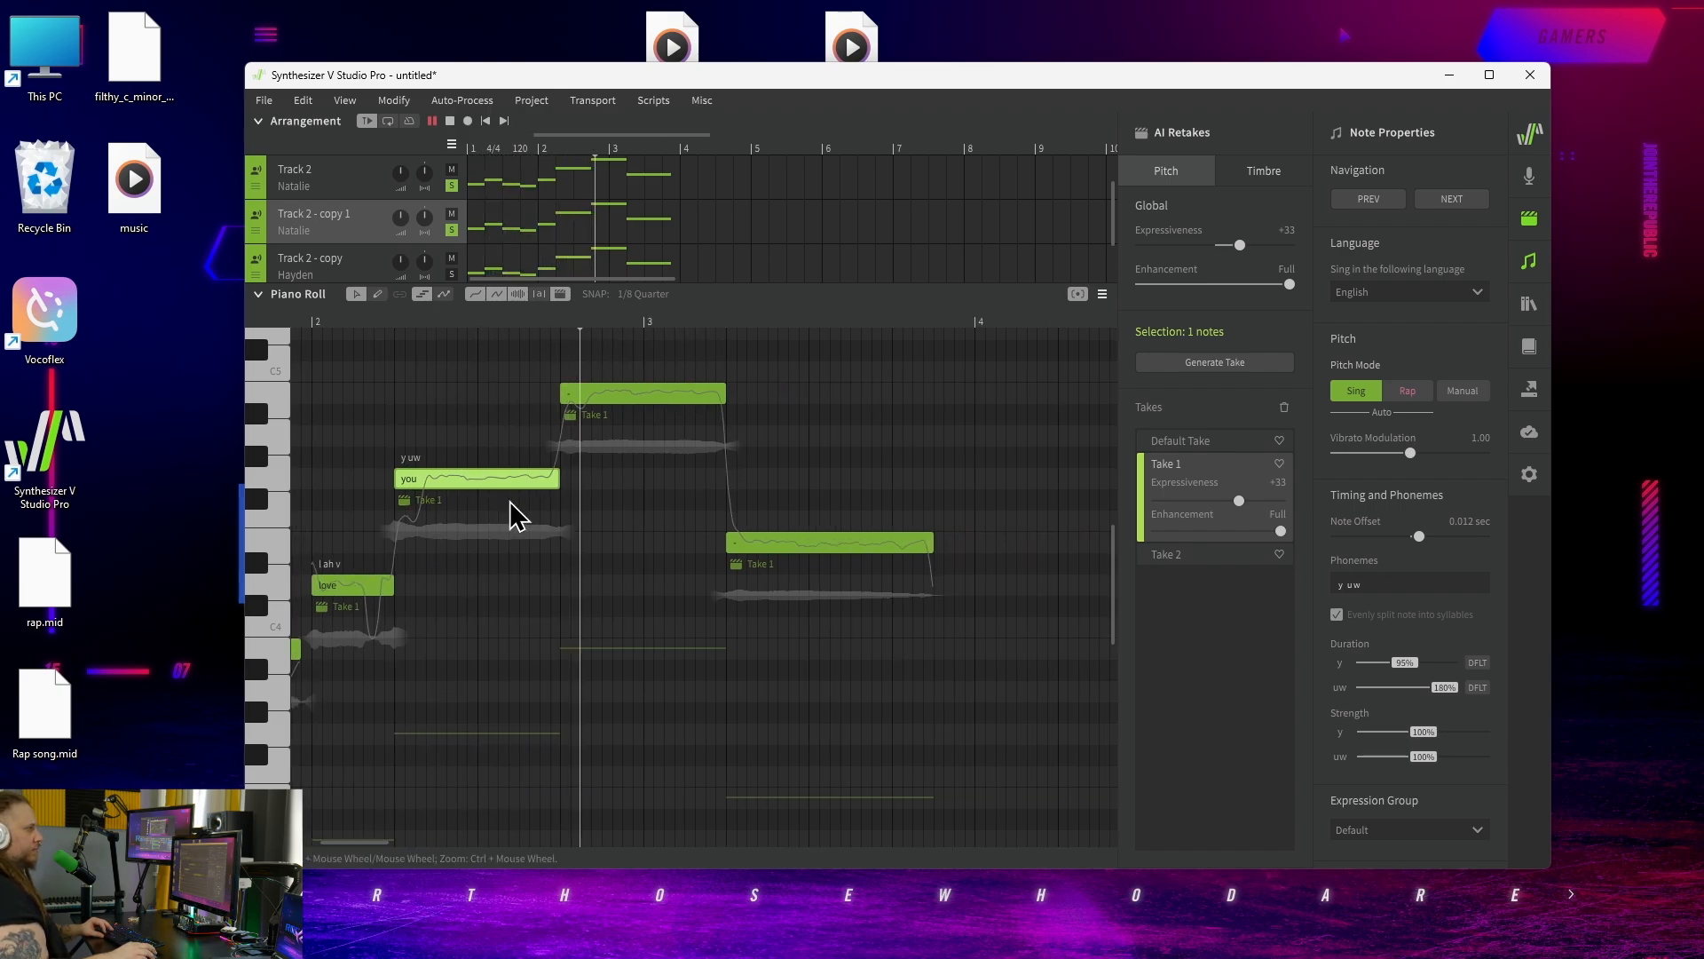
pyautogui.press('space')
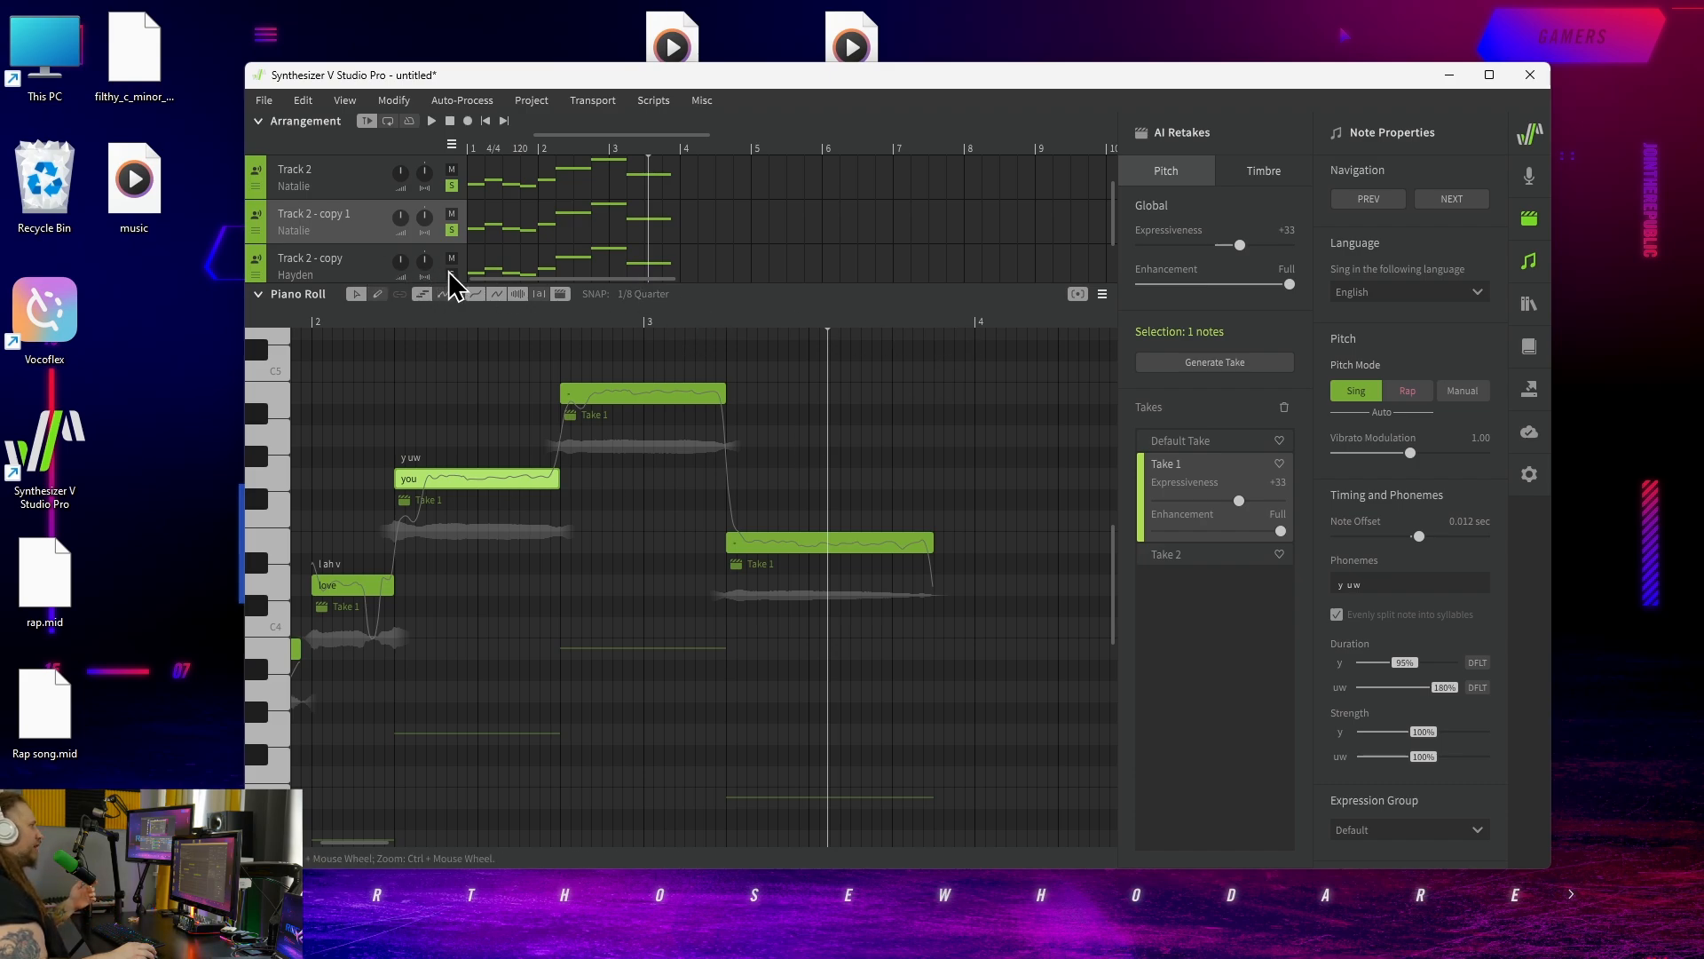
pyautogui.scroll(-3, 755, 355)
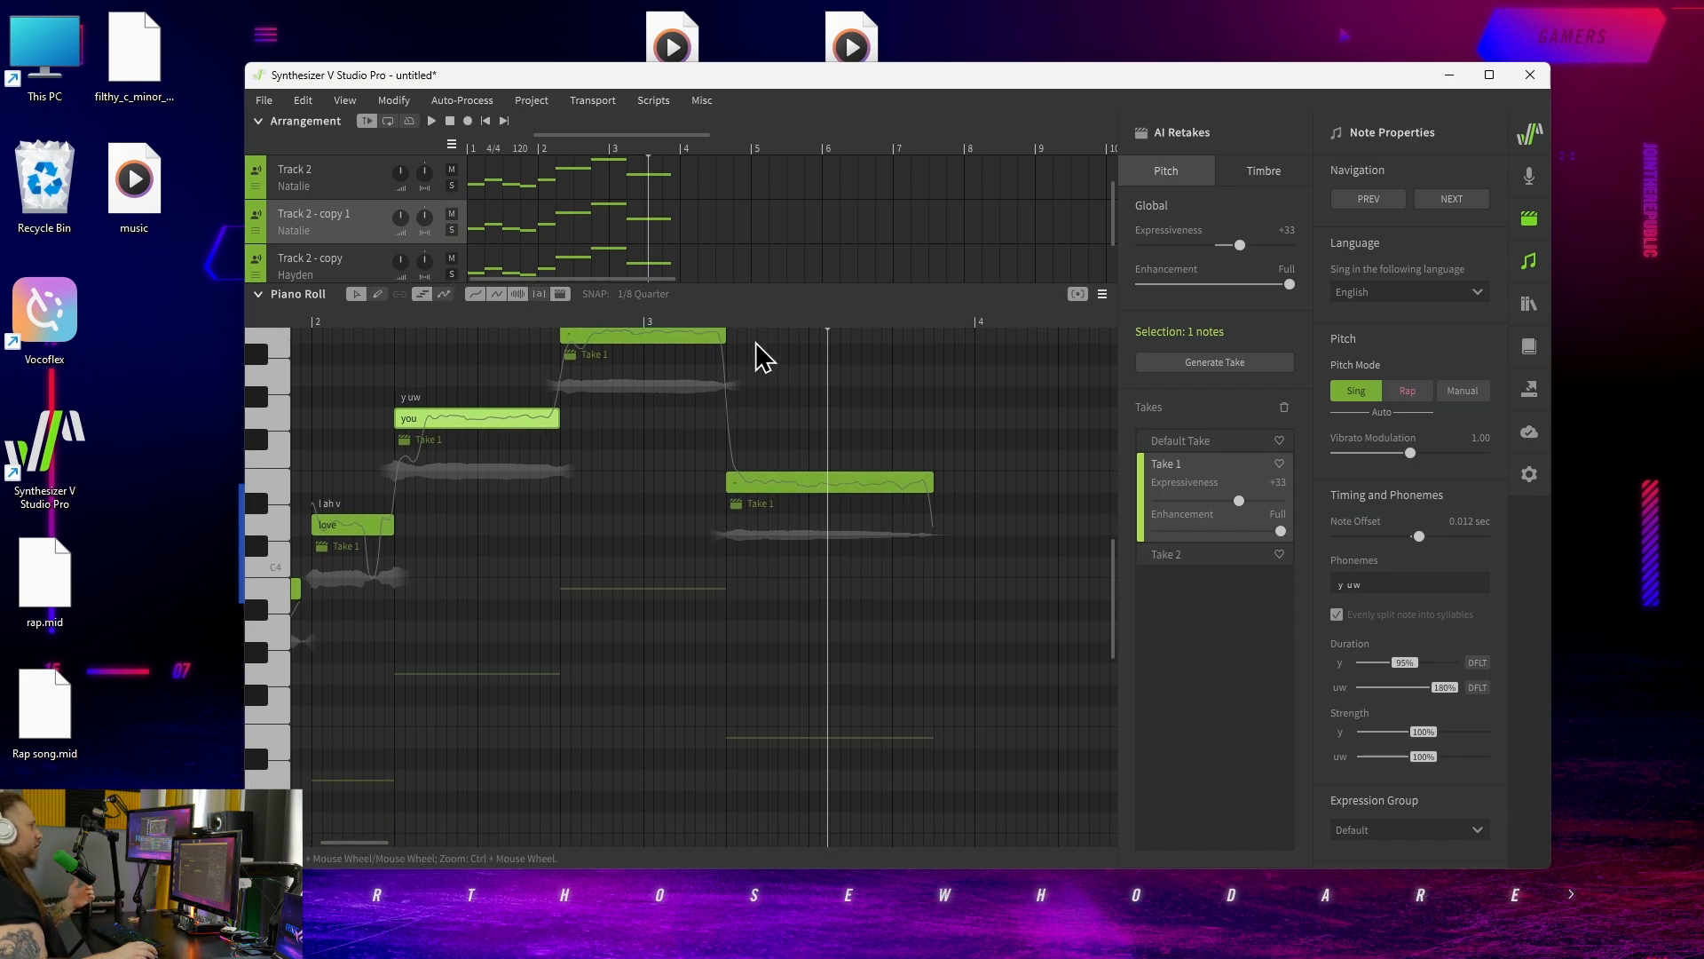
pyautogui.scroll(5, 799, 364)
# Remove the solos and play all the vocal tracks together from the start.
pyautogui.click(809, 295)
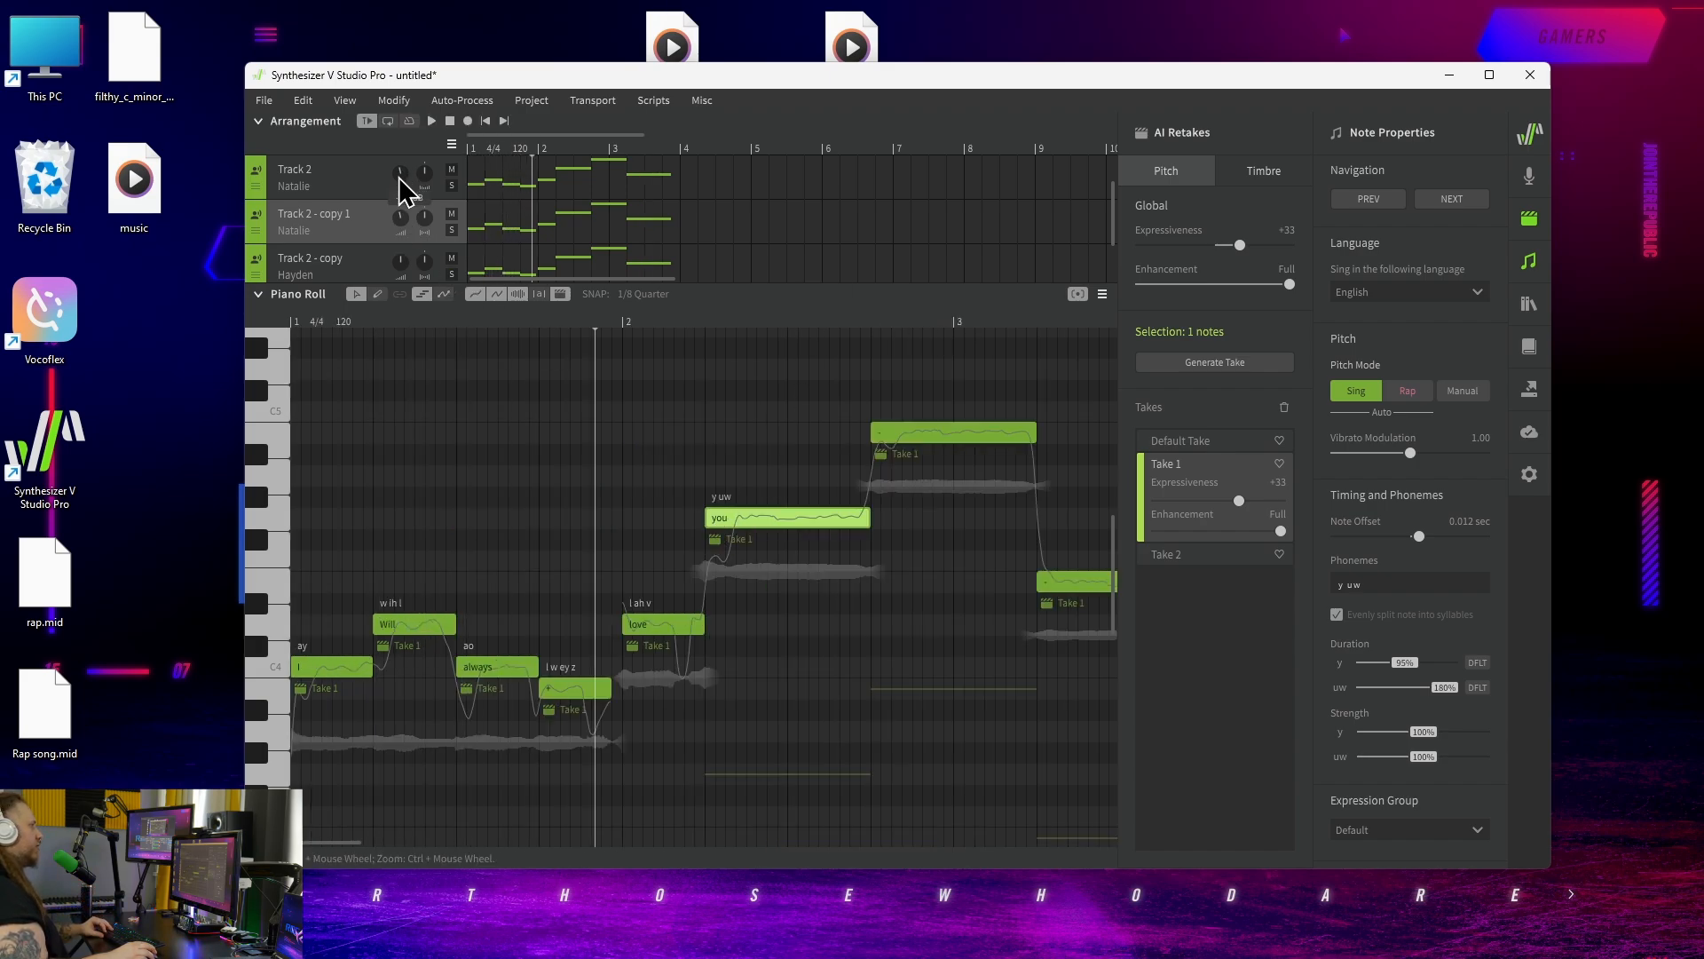
pyautogui.scroll(-1, 398, 260)
pyautogui.click(479, 353)
pyautogui.press('space')
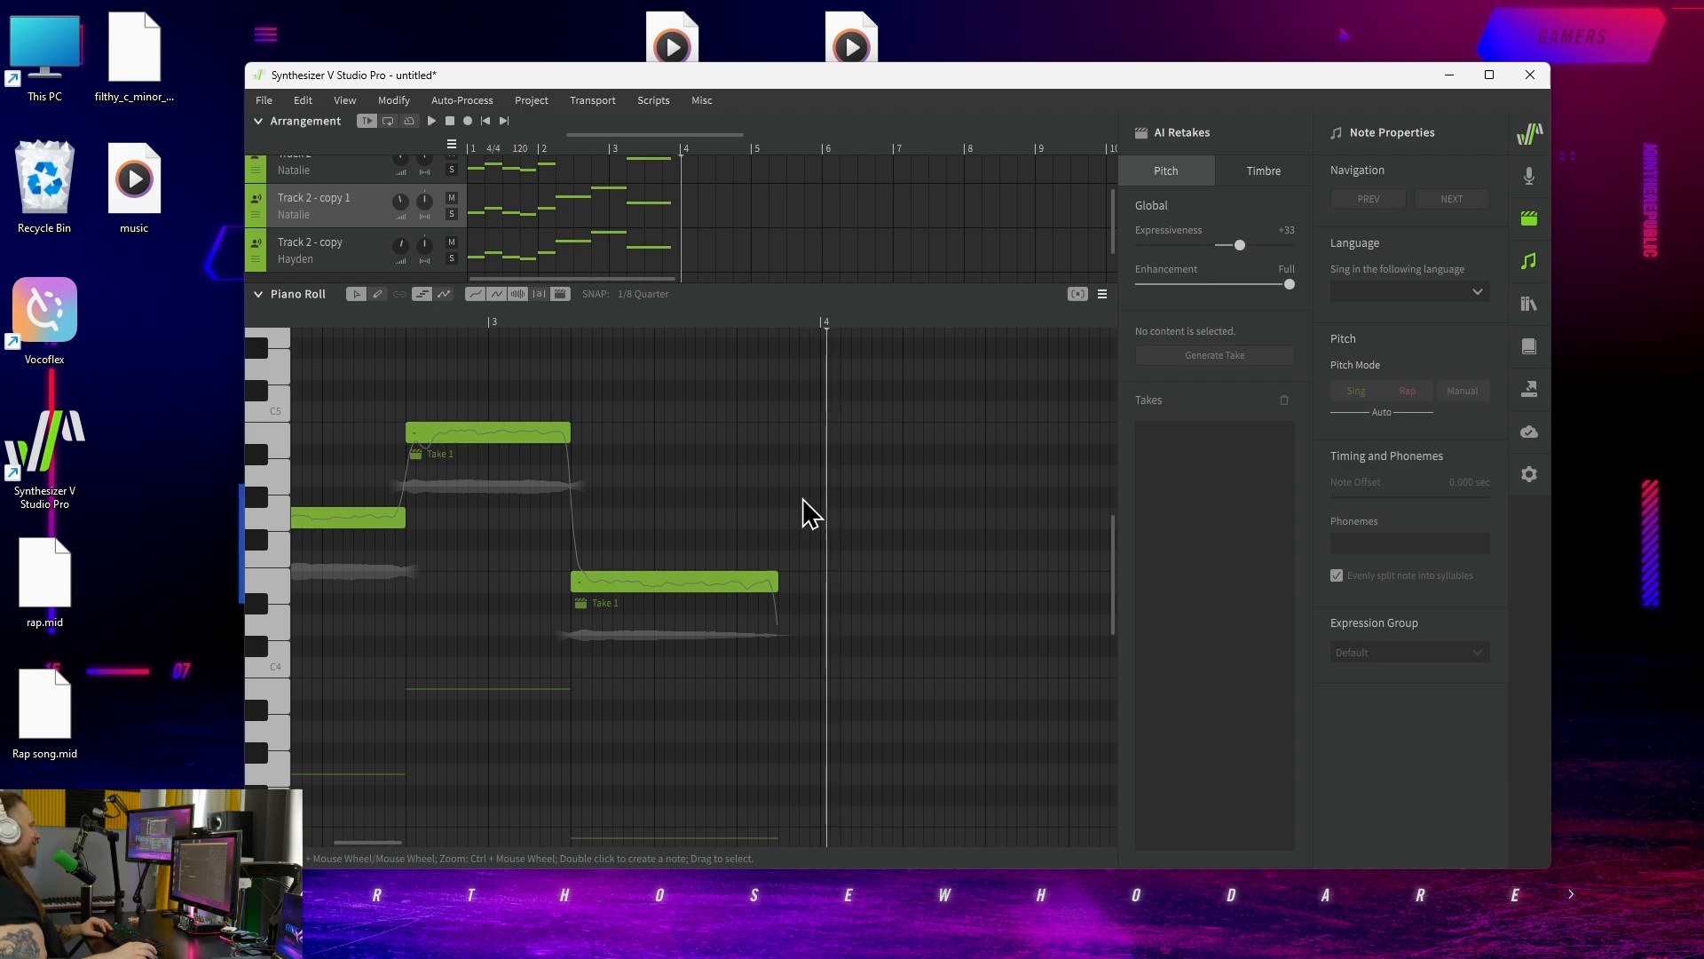
pyautogui.hscroll(-5, 854, 551)
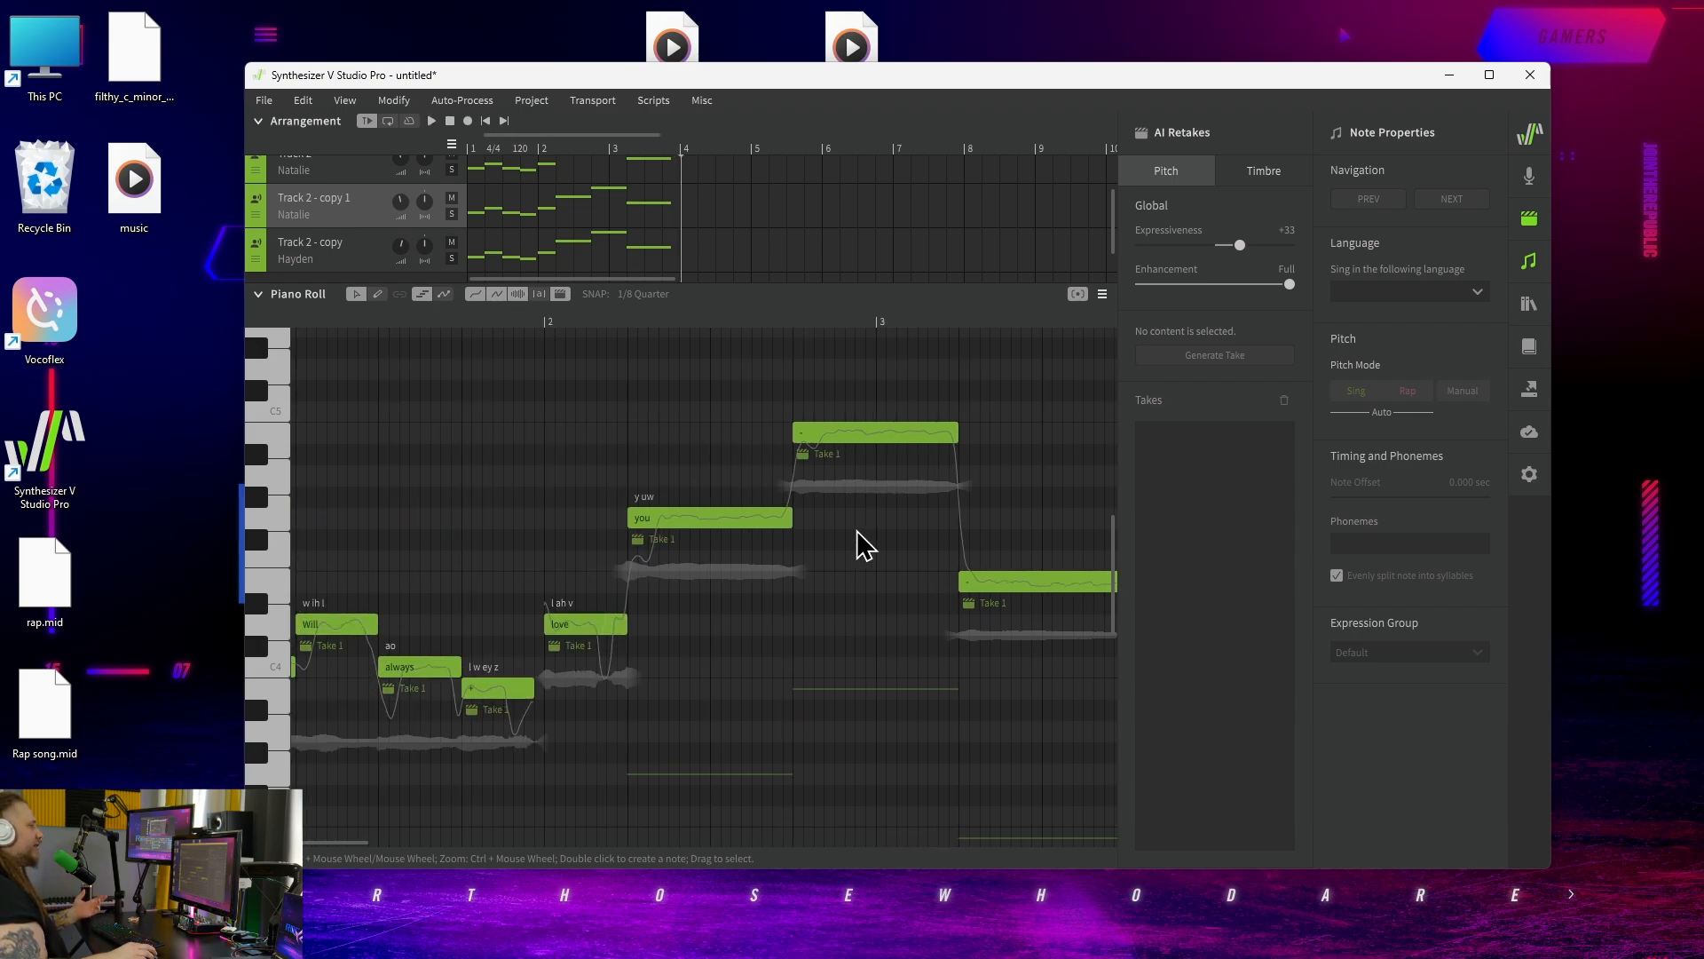
# Select all notes of Track 2 - copy 1 and set the track's singing language to Japanese in the voice settings.
pyautogui.click(649, 417)
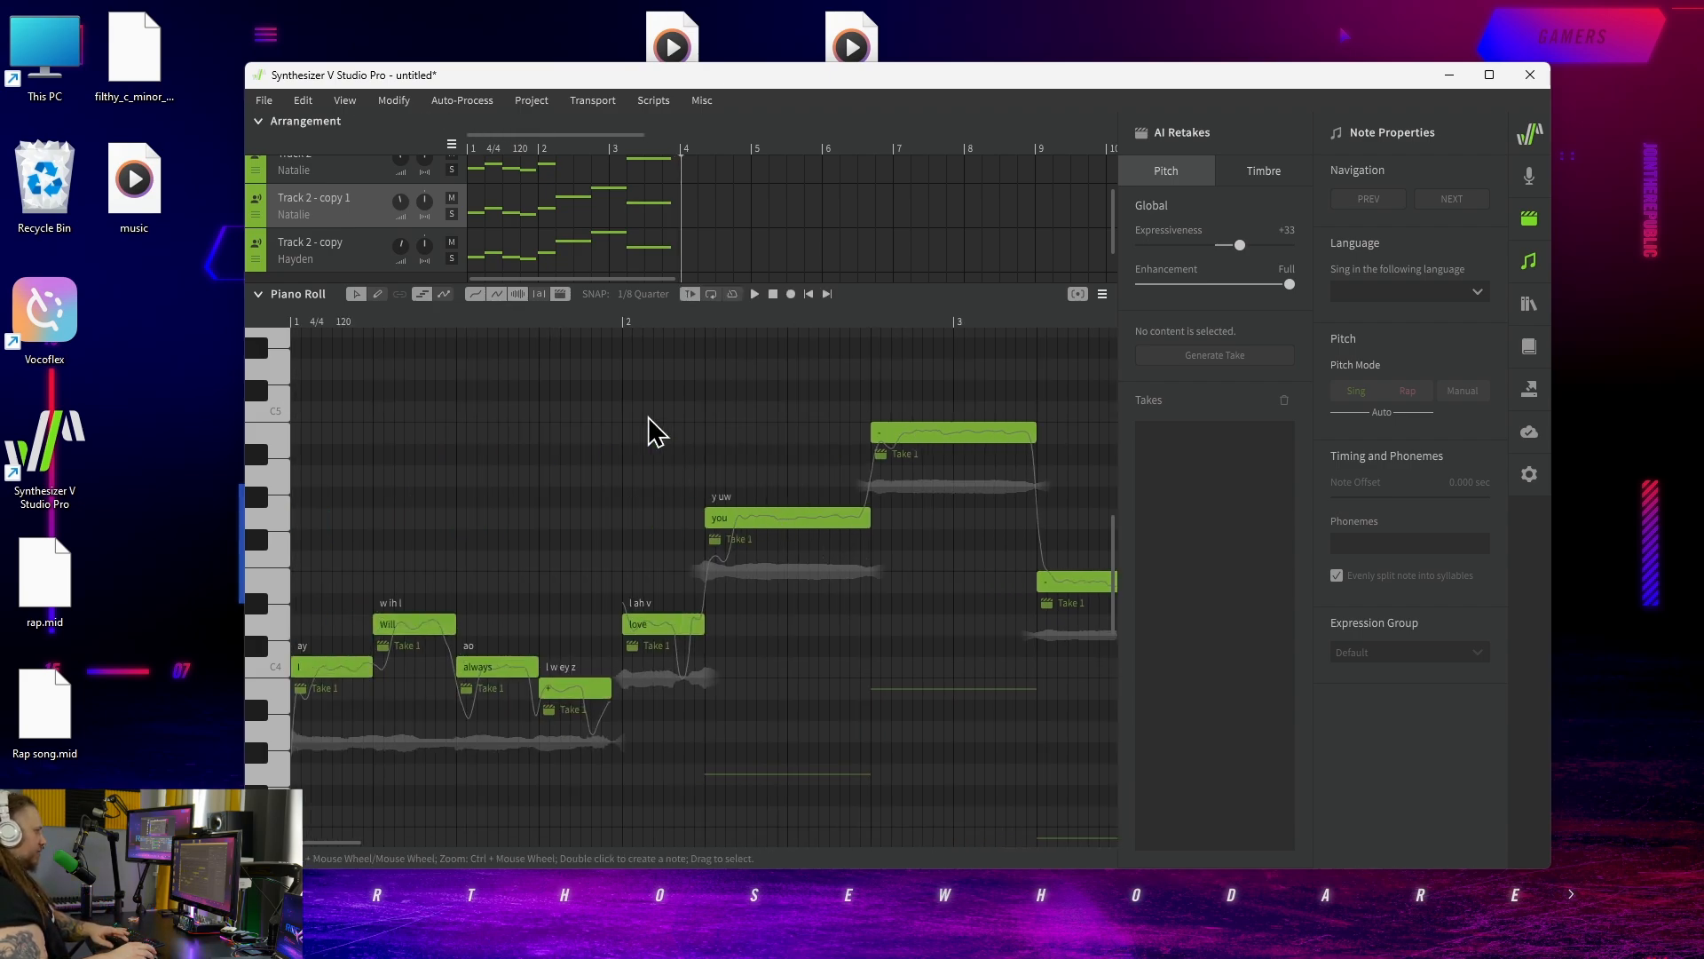
pyautogui.hotkey('ctrl', 'a')
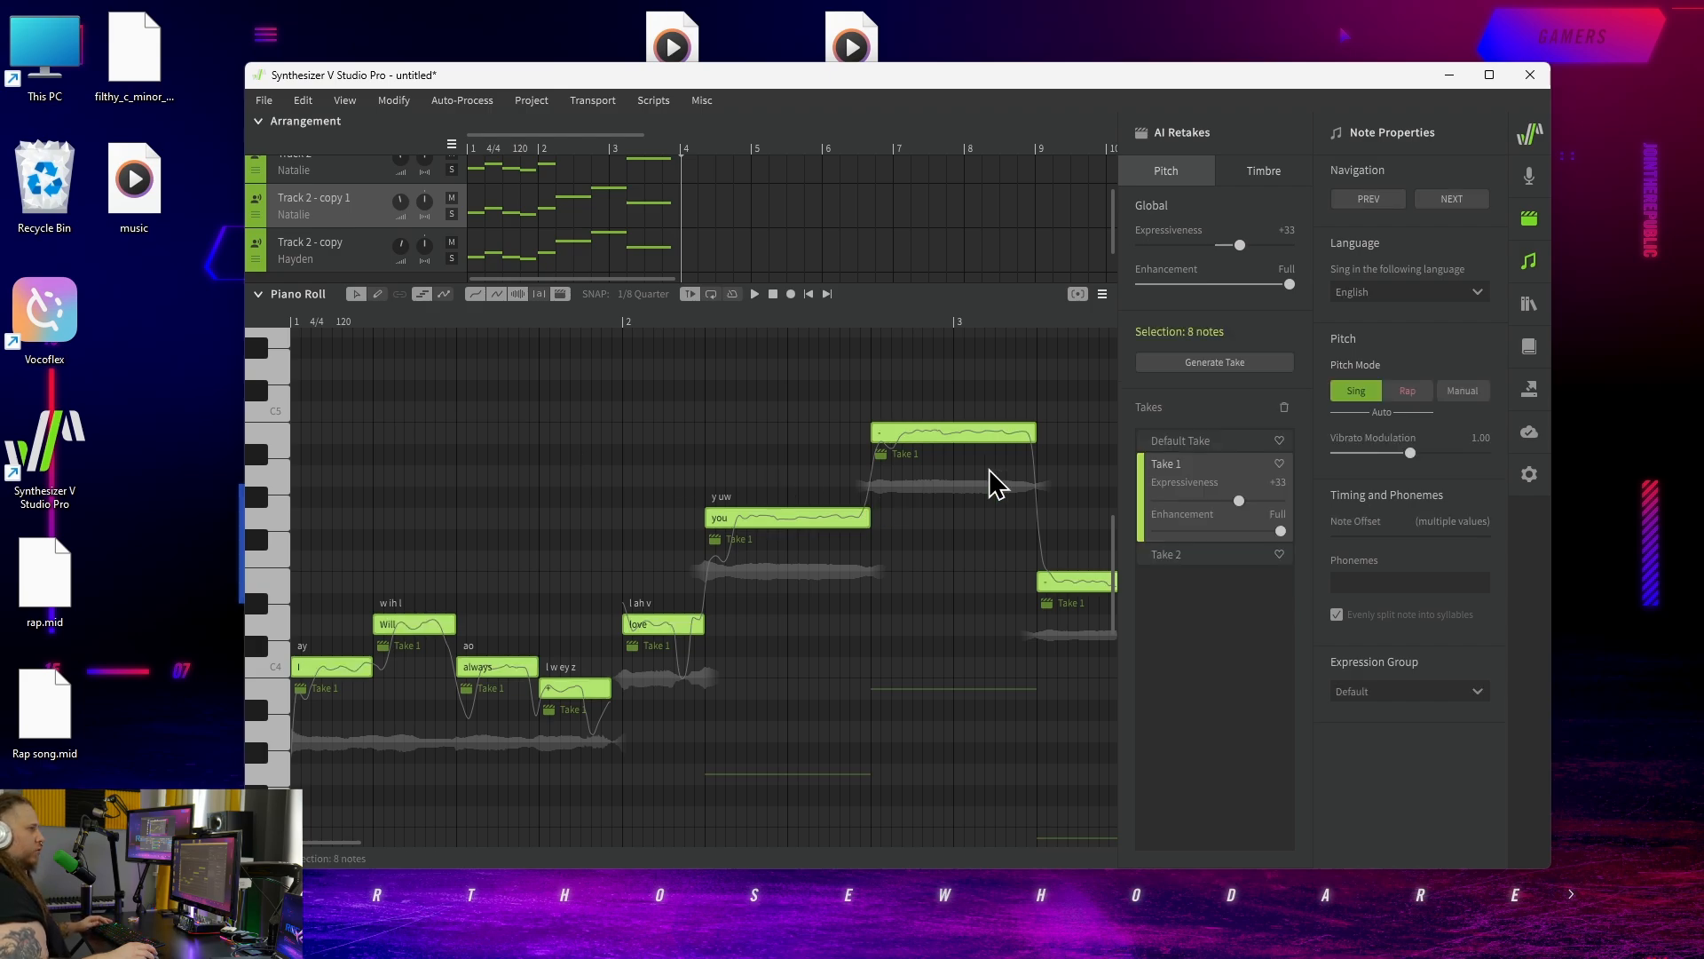
pyautogui.click(1529, 178)
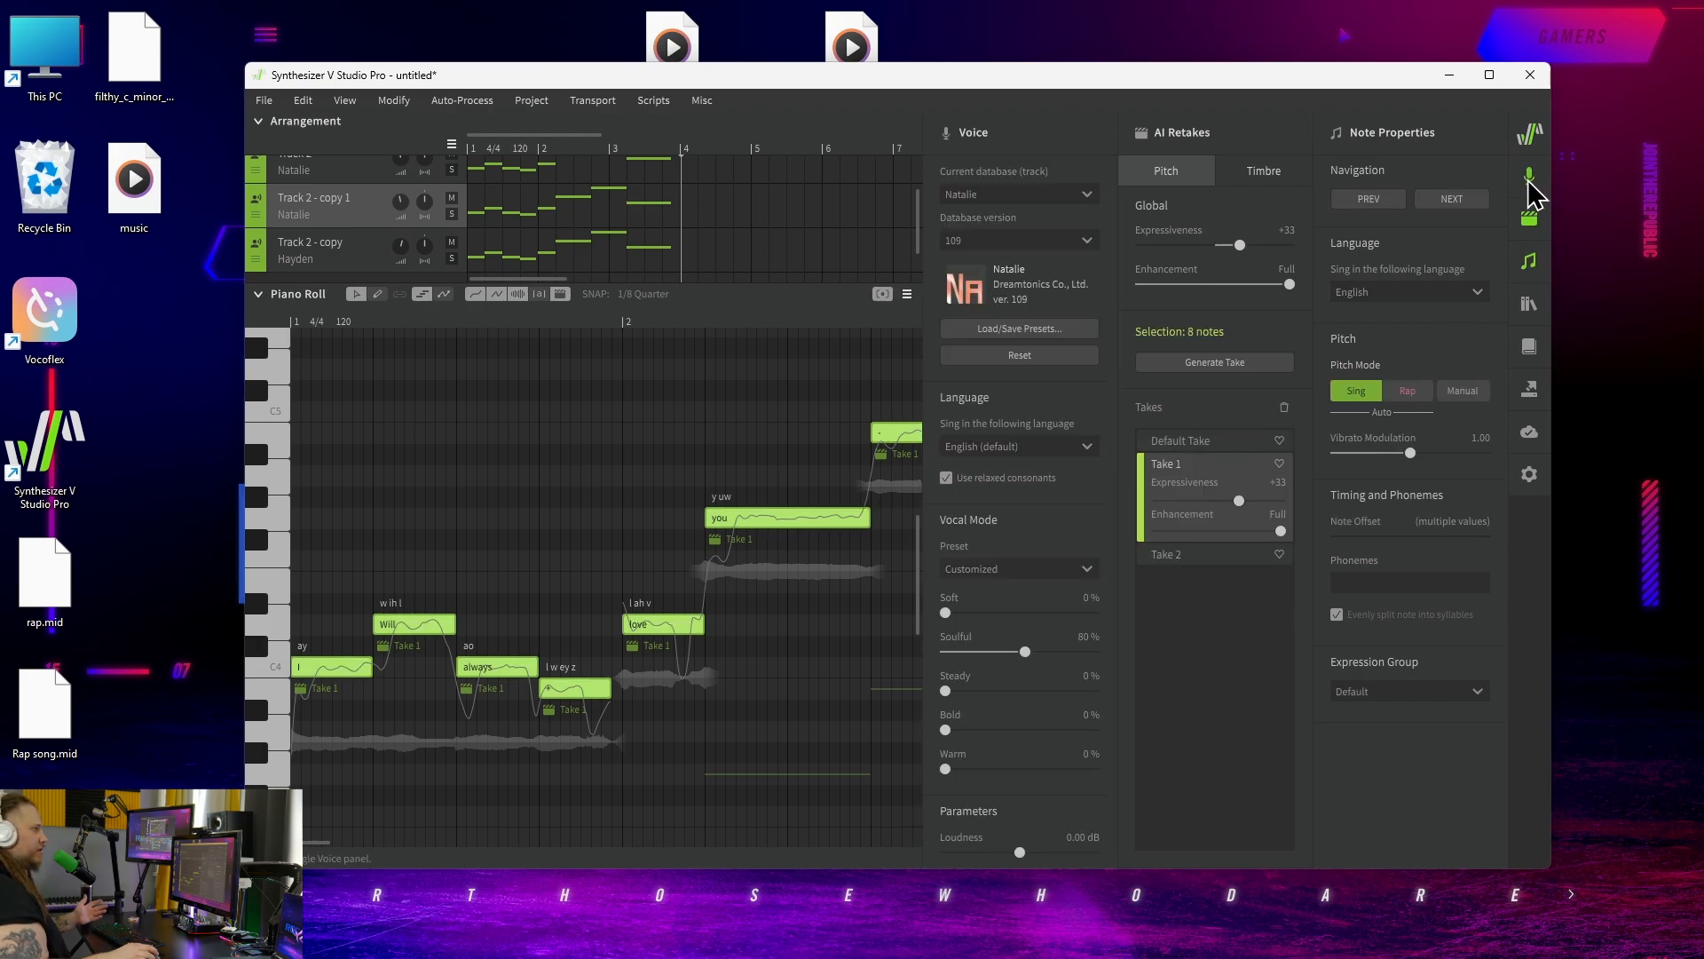
pyautogui.click(1080, 450)
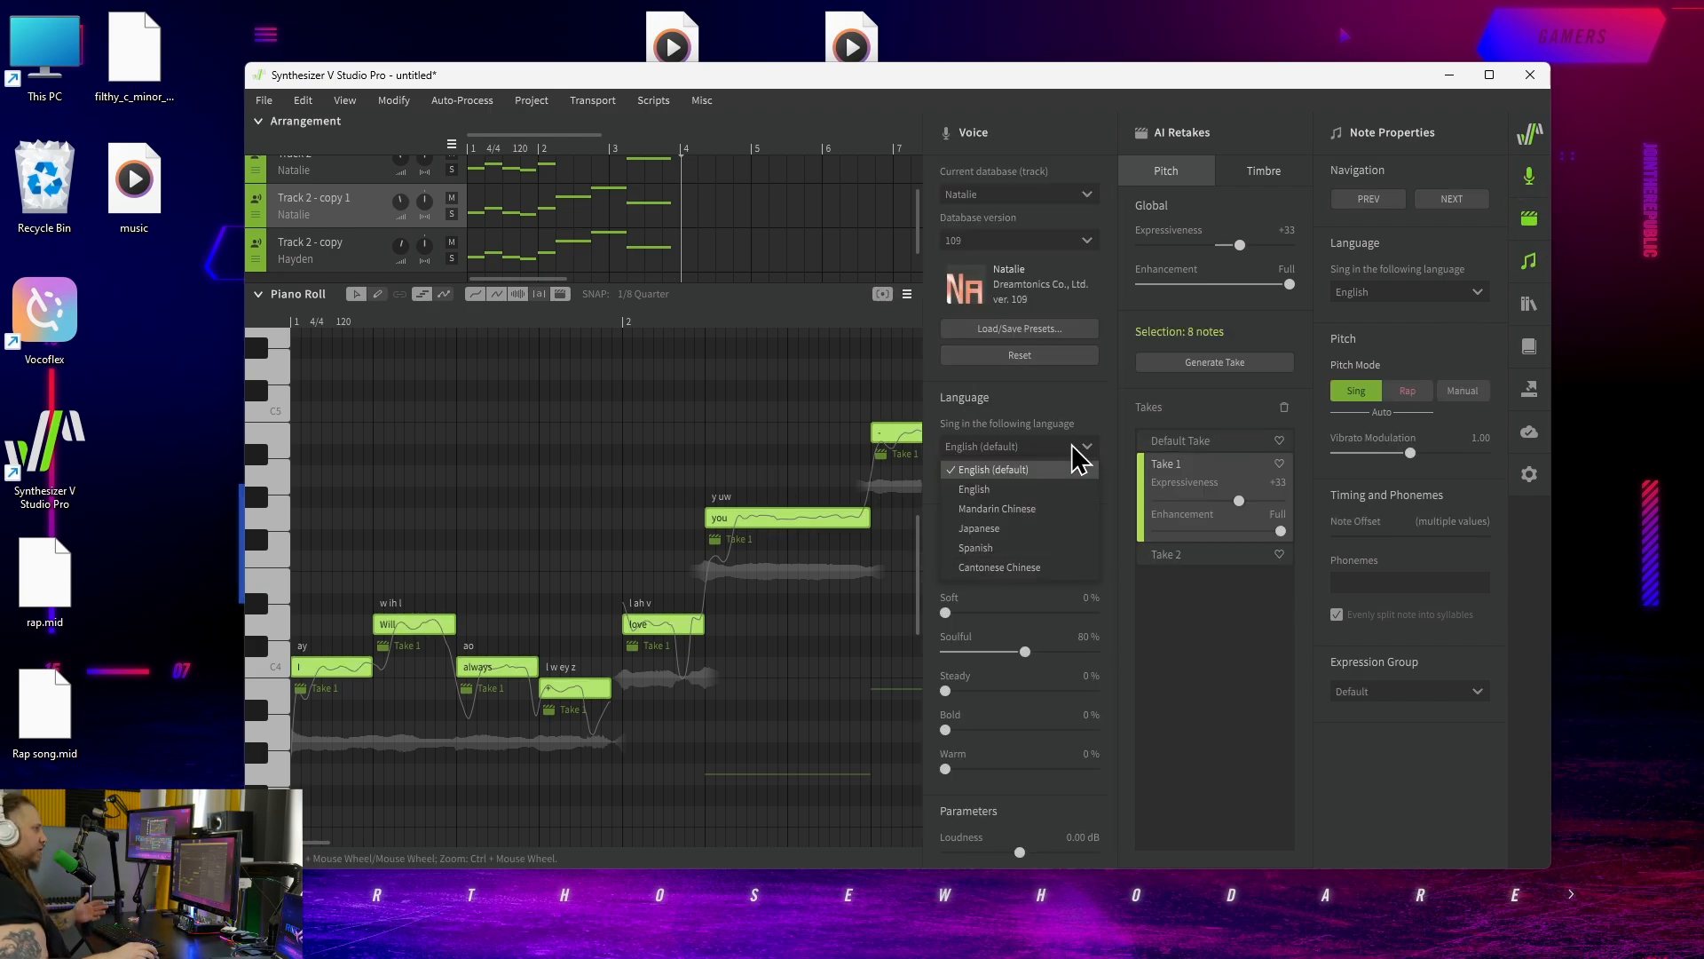
pyautogui.click(1014, 533)
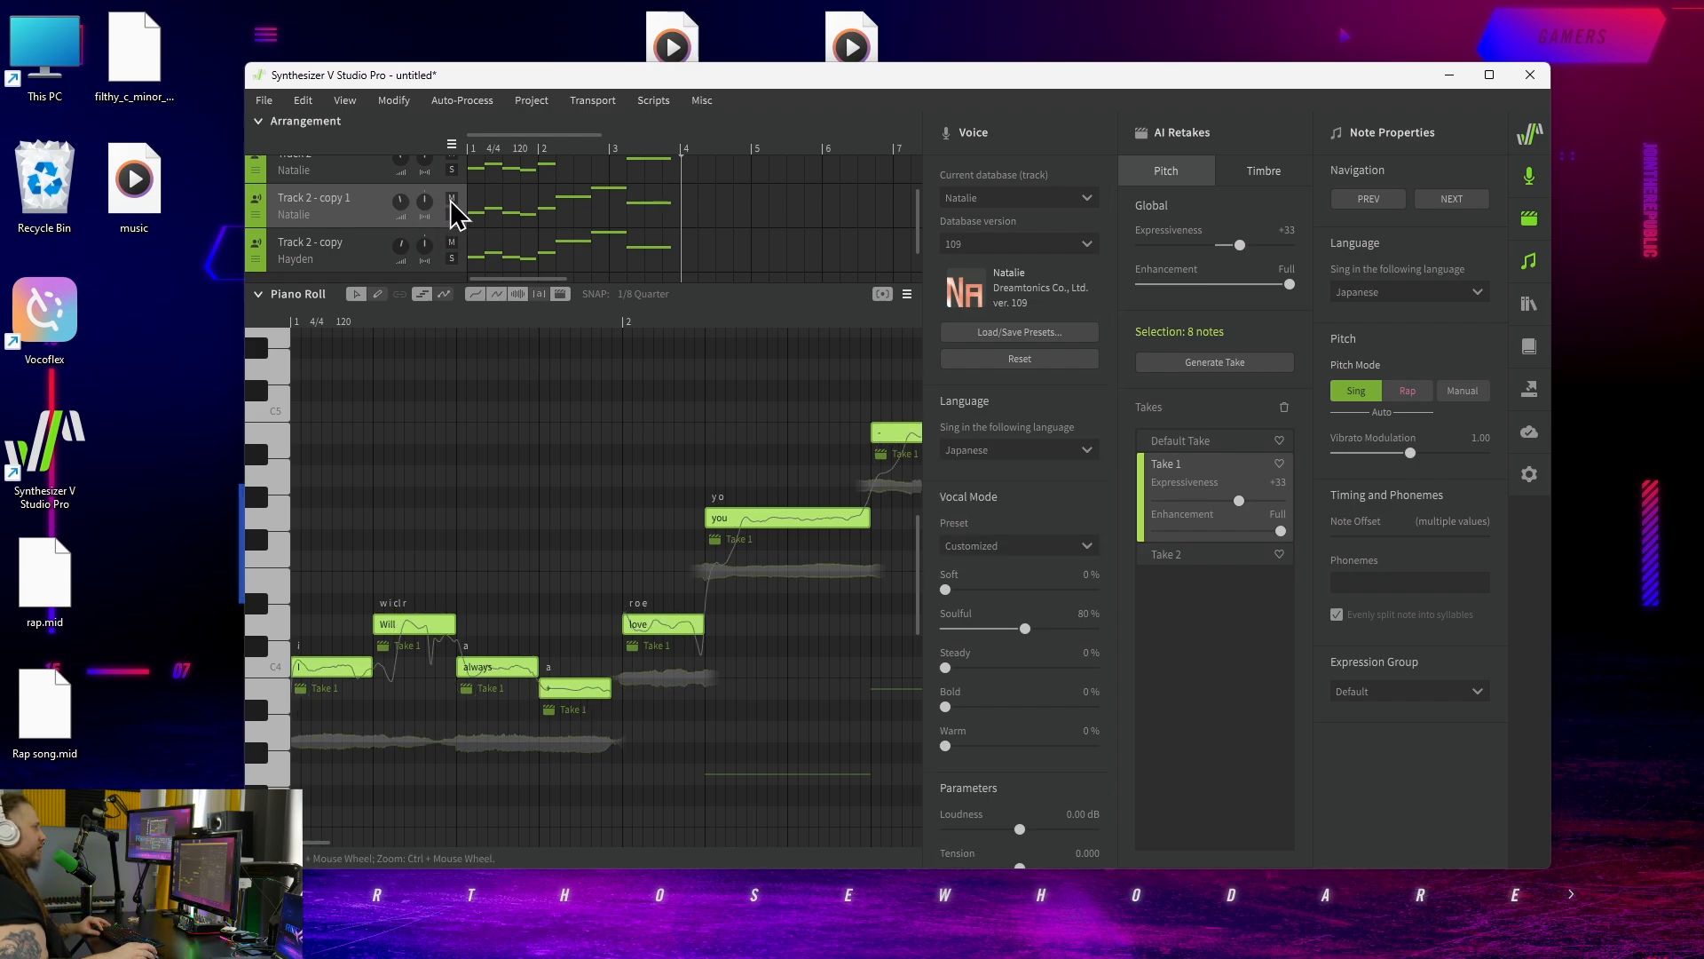
# Solo Track 2 - copy 1 and play its Japanese-language vocal from the start.
pyautogui.click(561, 494)
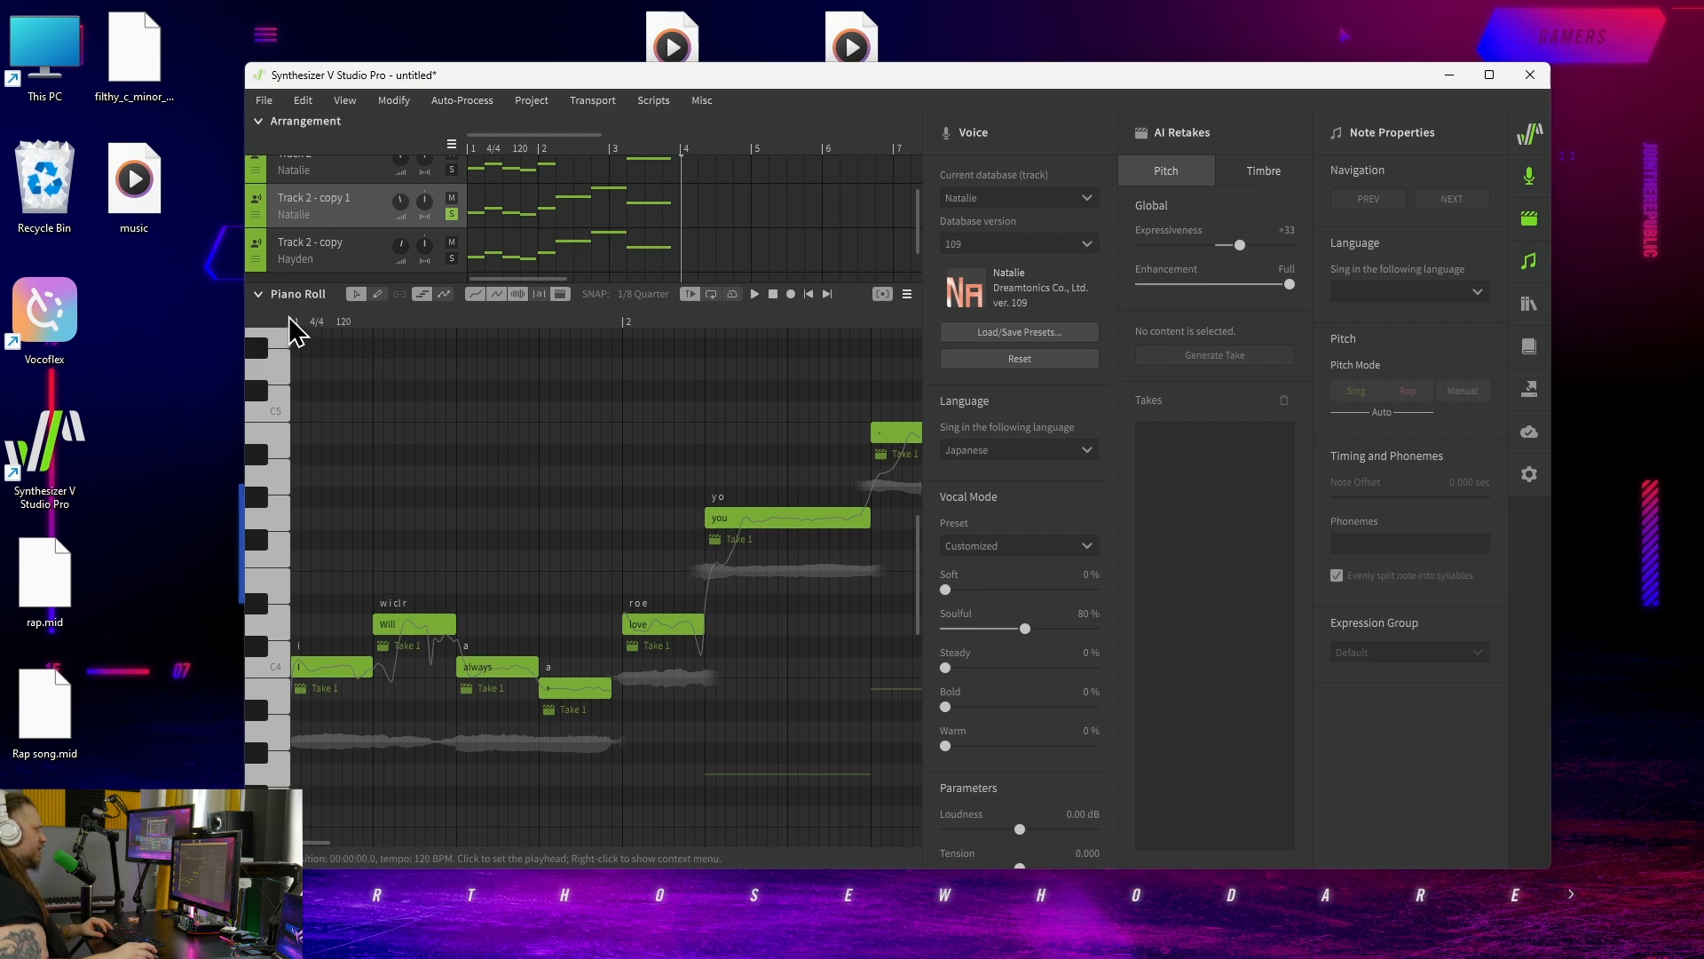
pyautogui.press('space')
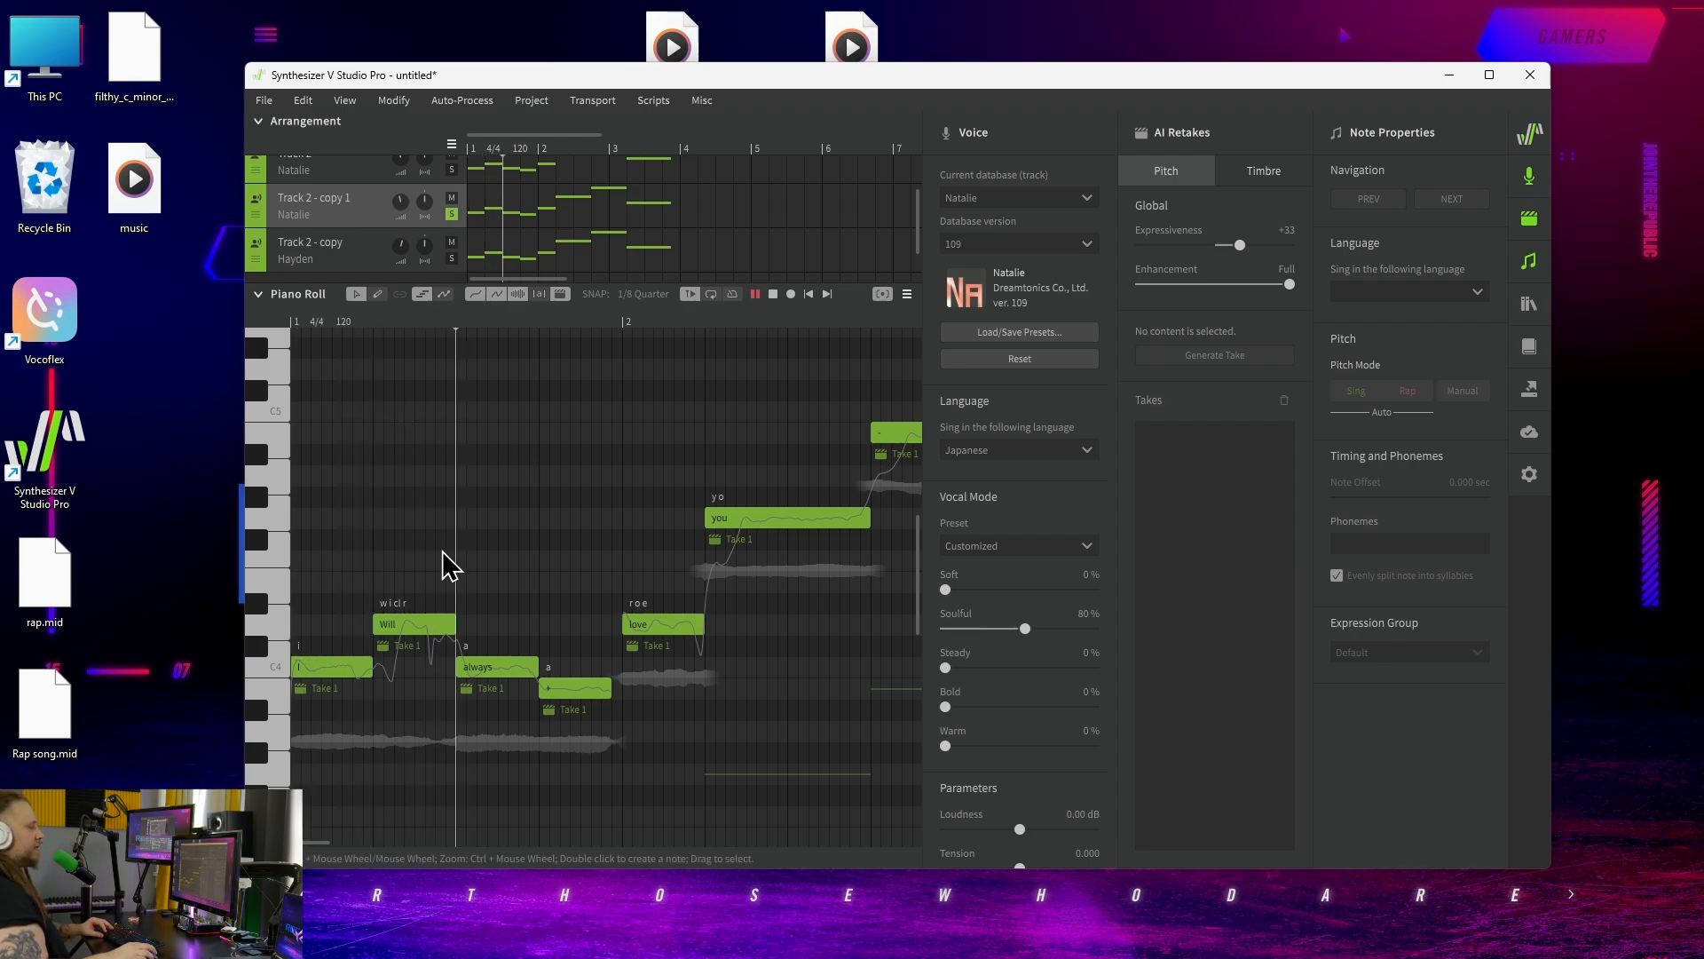
pyautogui.press('space')
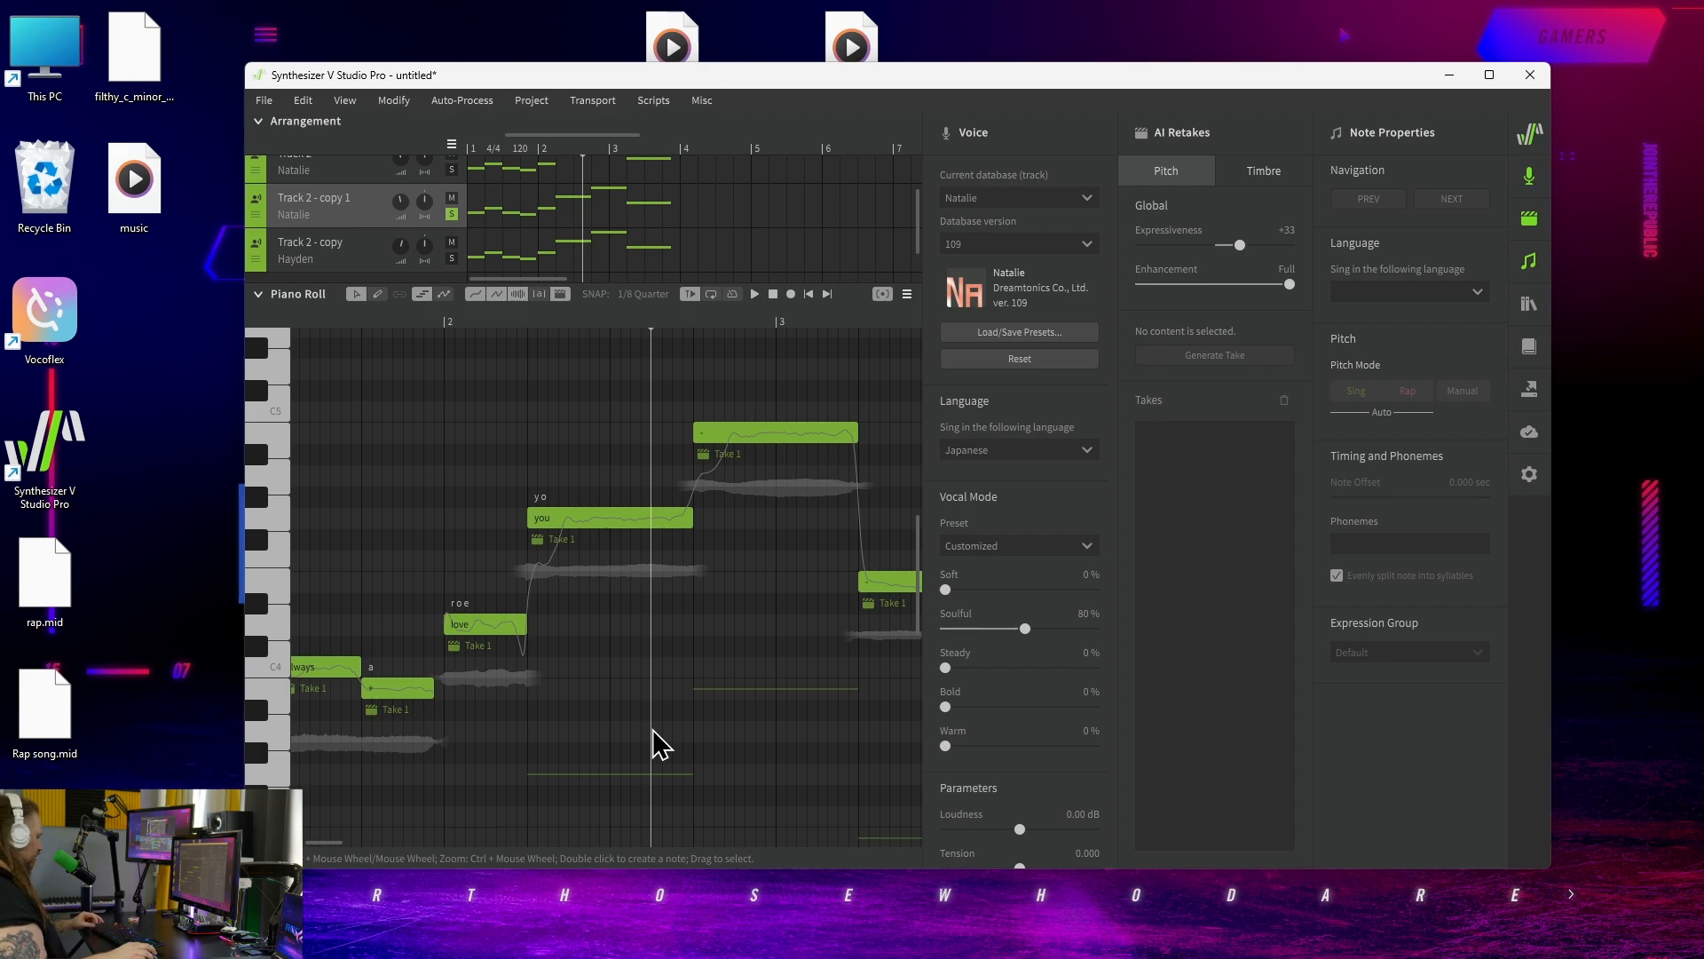
# Clear the existing vocal tracks so that only an empty unnamed track is left.
pyautogui.hotkey('ctrl', 'a')
pyautogui.press('Delete')
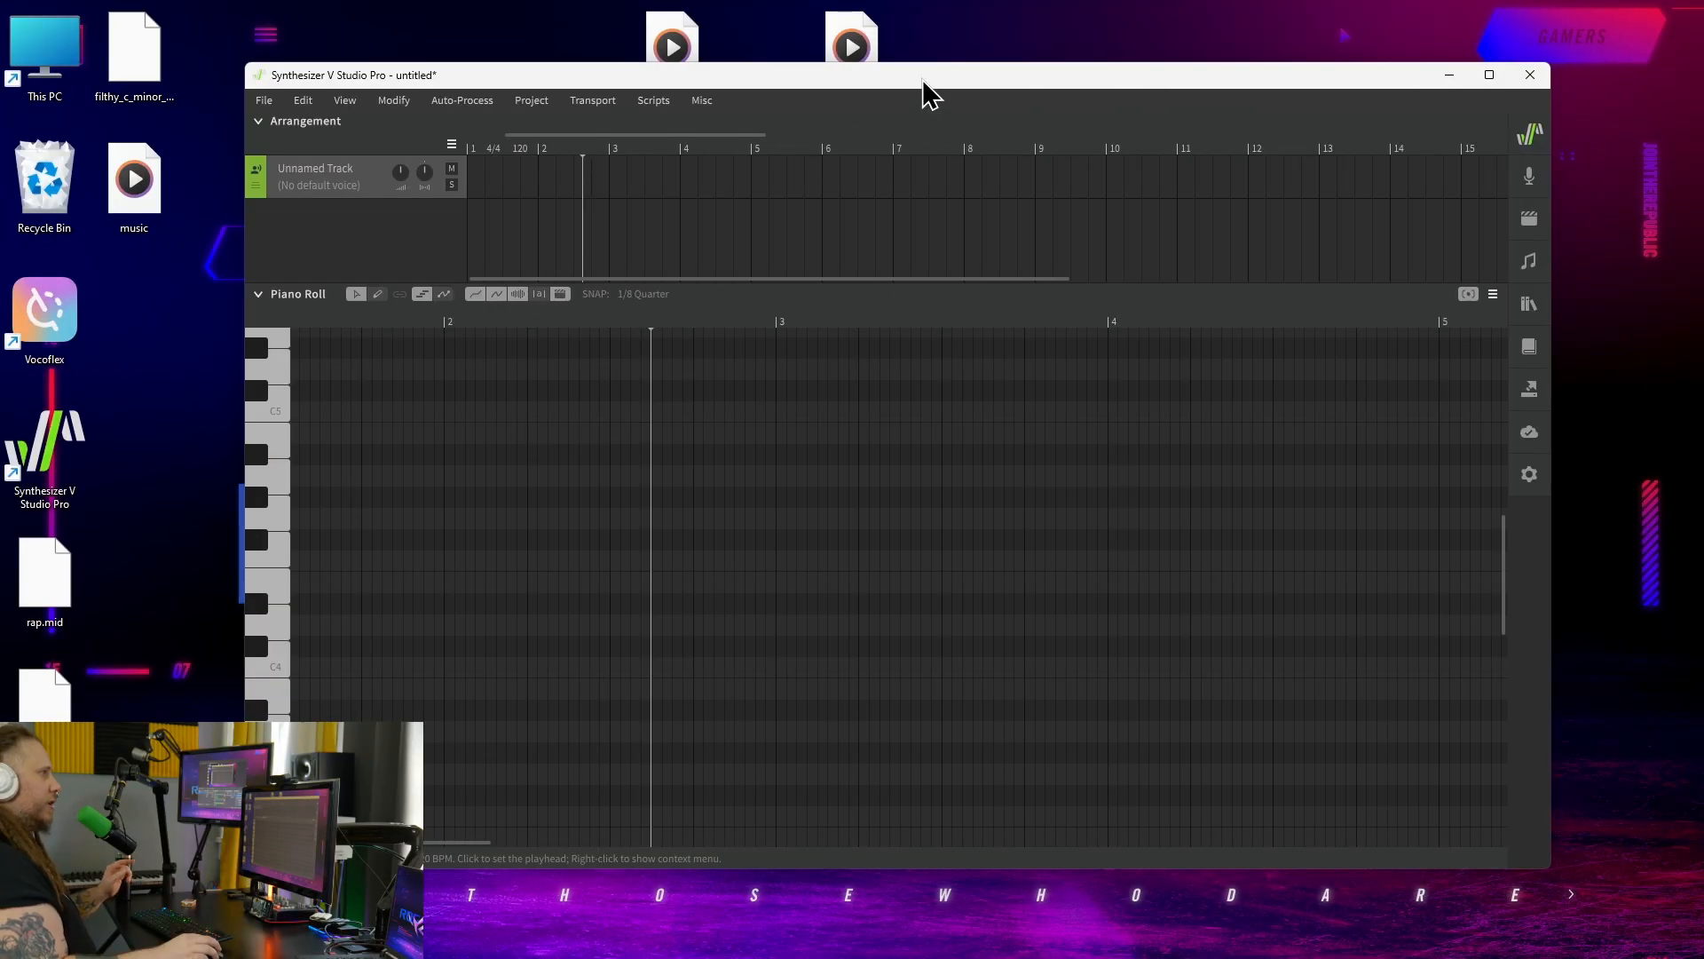
# Uncover the desktop files and preview the recording "Can't erase the Pain - Full" in Media Player.
pyautogui.moveTo(924, 83); pyautogui.dragTo(1014, 442)
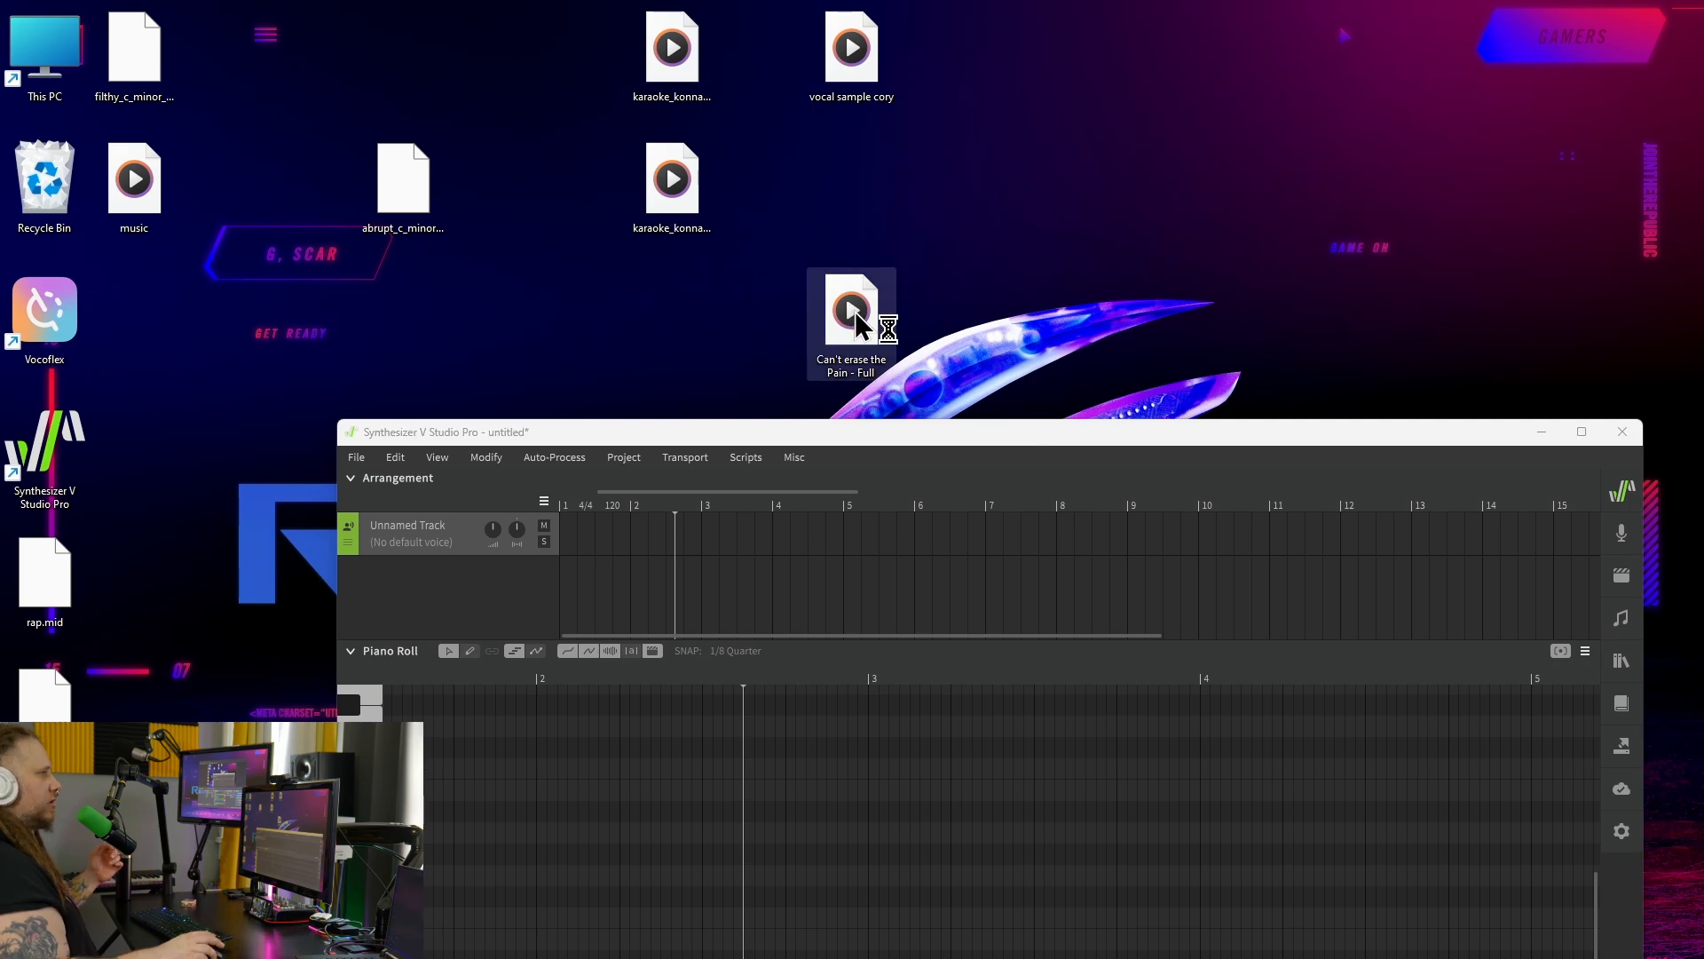
pyautogui.moveTo(134, 46); pyautogui.dragTo(313, 54)
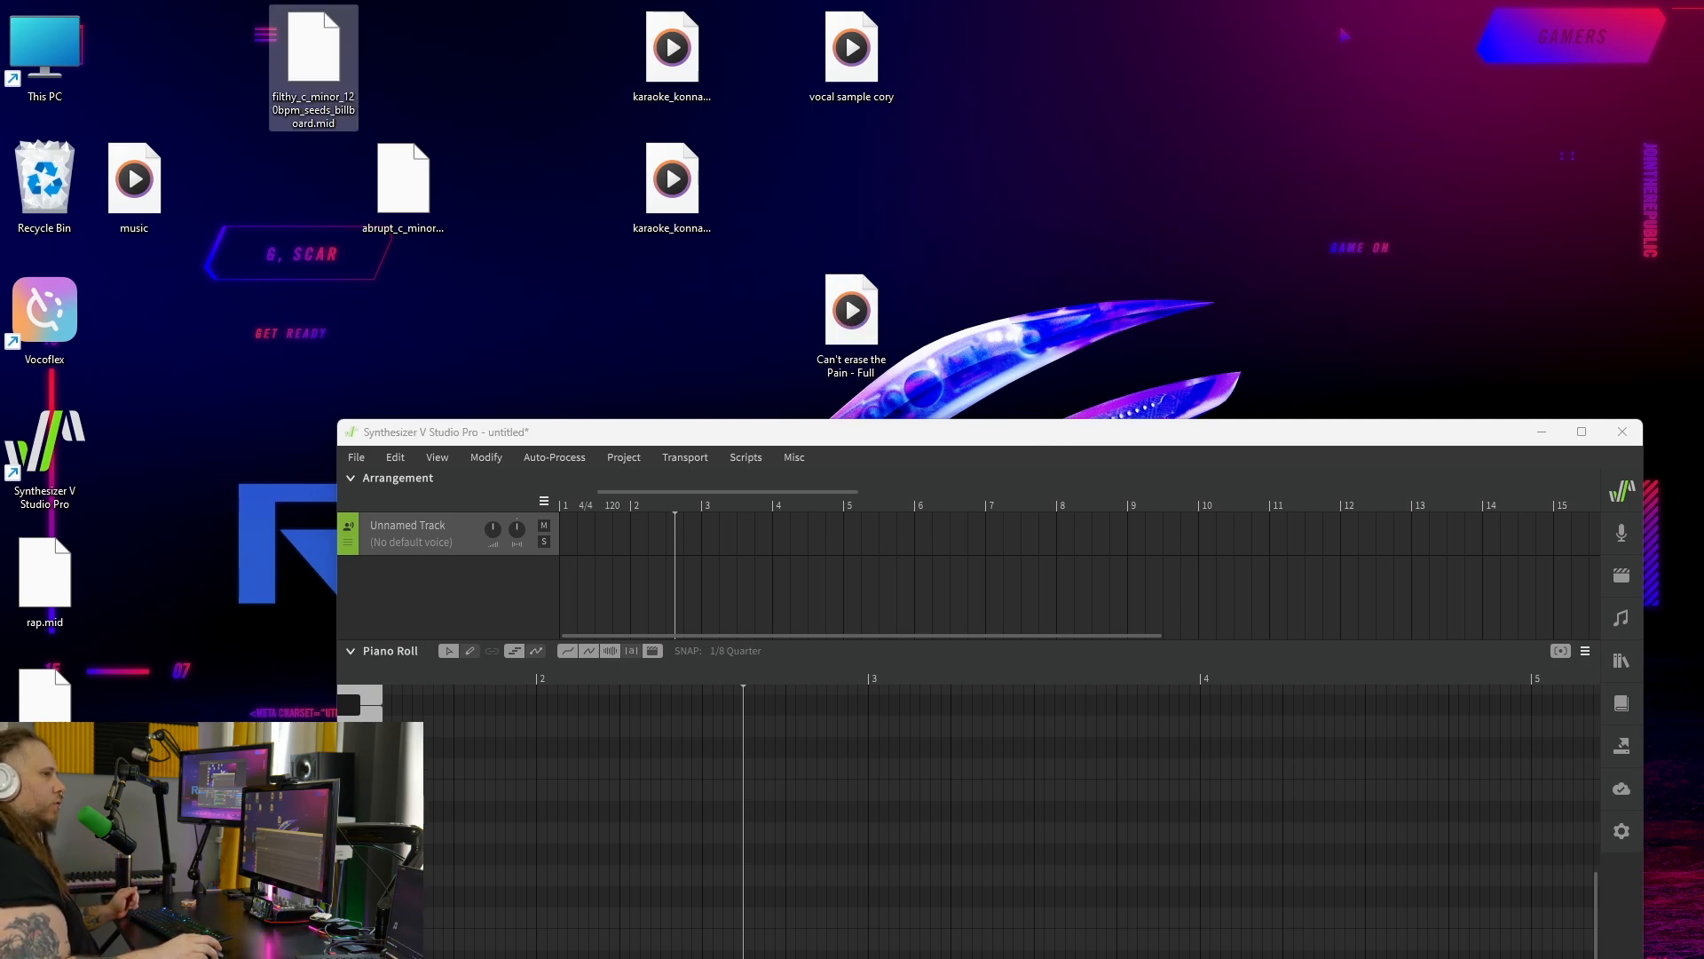
pyautogui.moveTo(1381, 324); pyautogui.dragTo(845, 136)
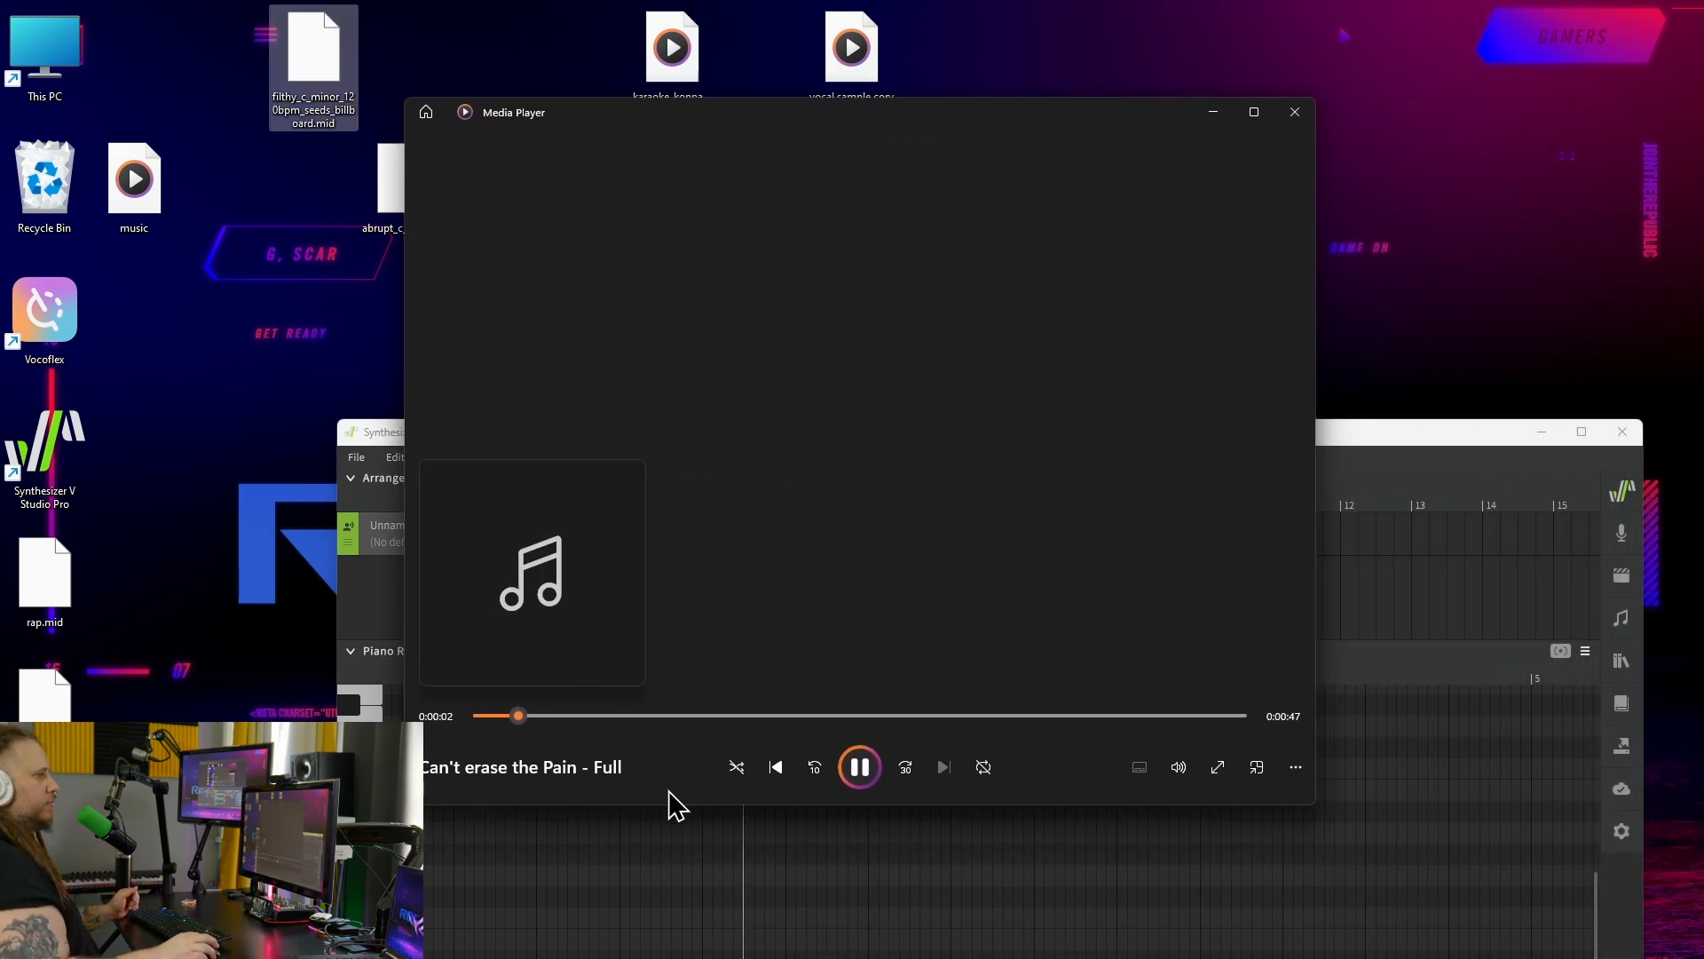
pyautogui.click(1294, 113)
# Import "Can't erase the Pain - Full" from the desktop into the Synthesizer V arrangement as an audio track and play it.
pyautogui.moveTo(810, 342)
pyautogui.mouseDown()
pyautogui.moveTo(815, 310)
pyautogui.moveTo(789, 429)
pyautogui.mouseUp()
pyautogui.moveTo(1050, 419); pyautogui.dragTo(940, 96)
pyautogui.click(499, 167)
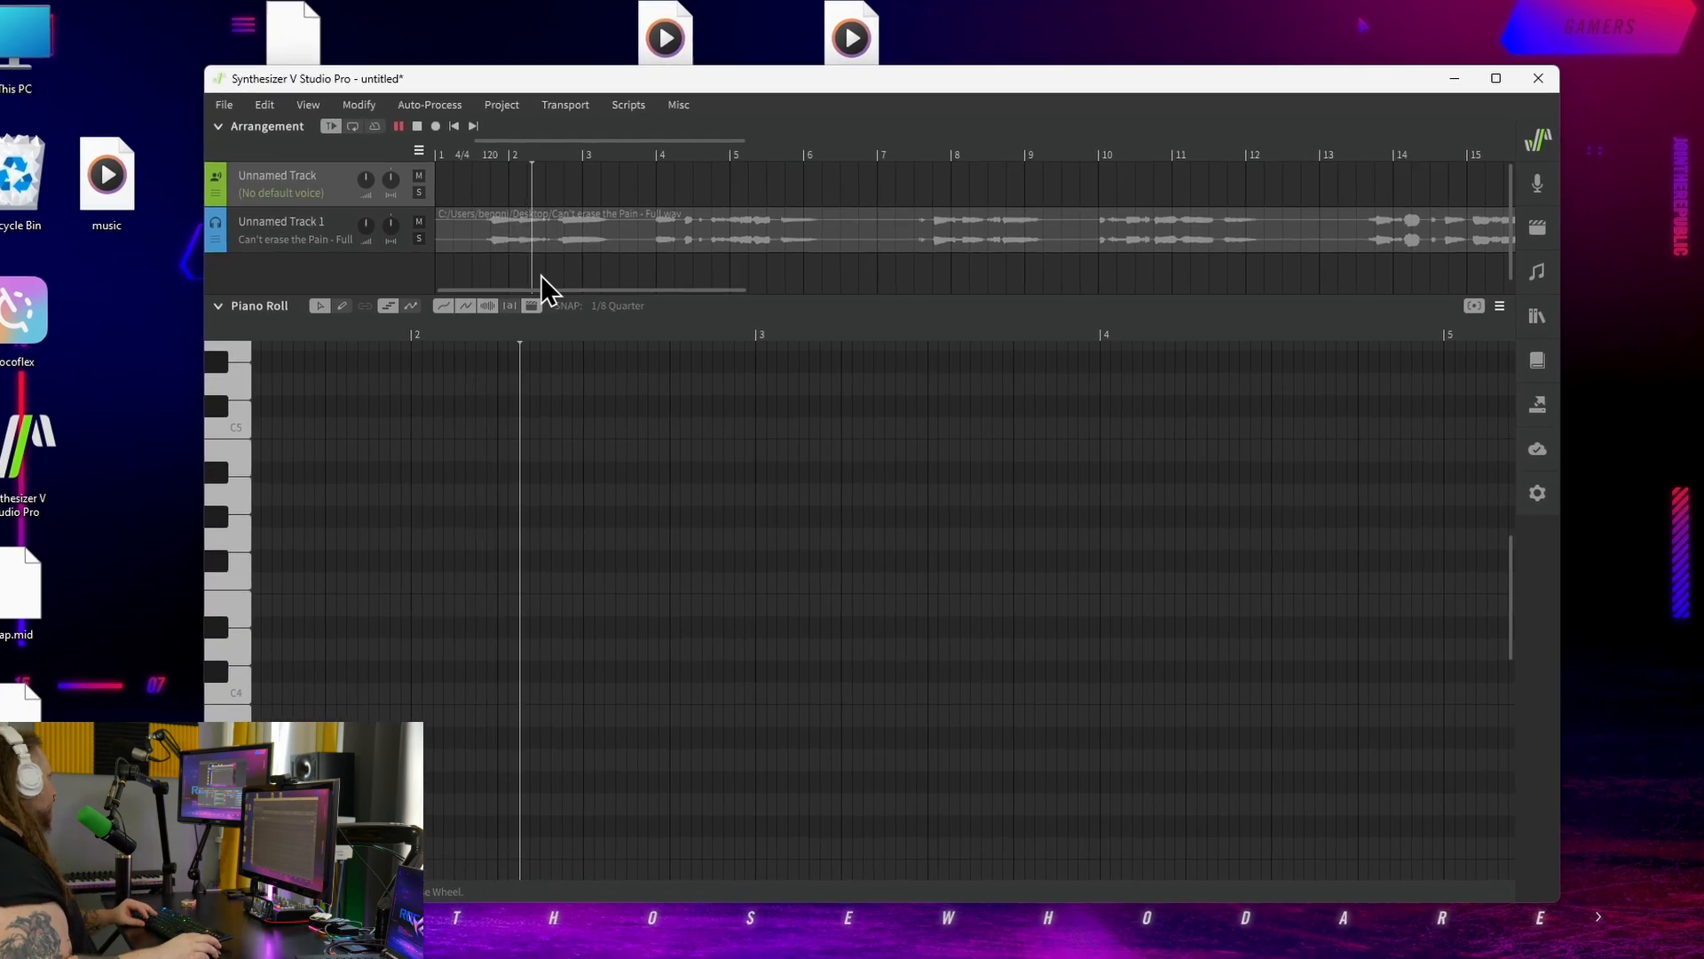
pyautogui.press('space')
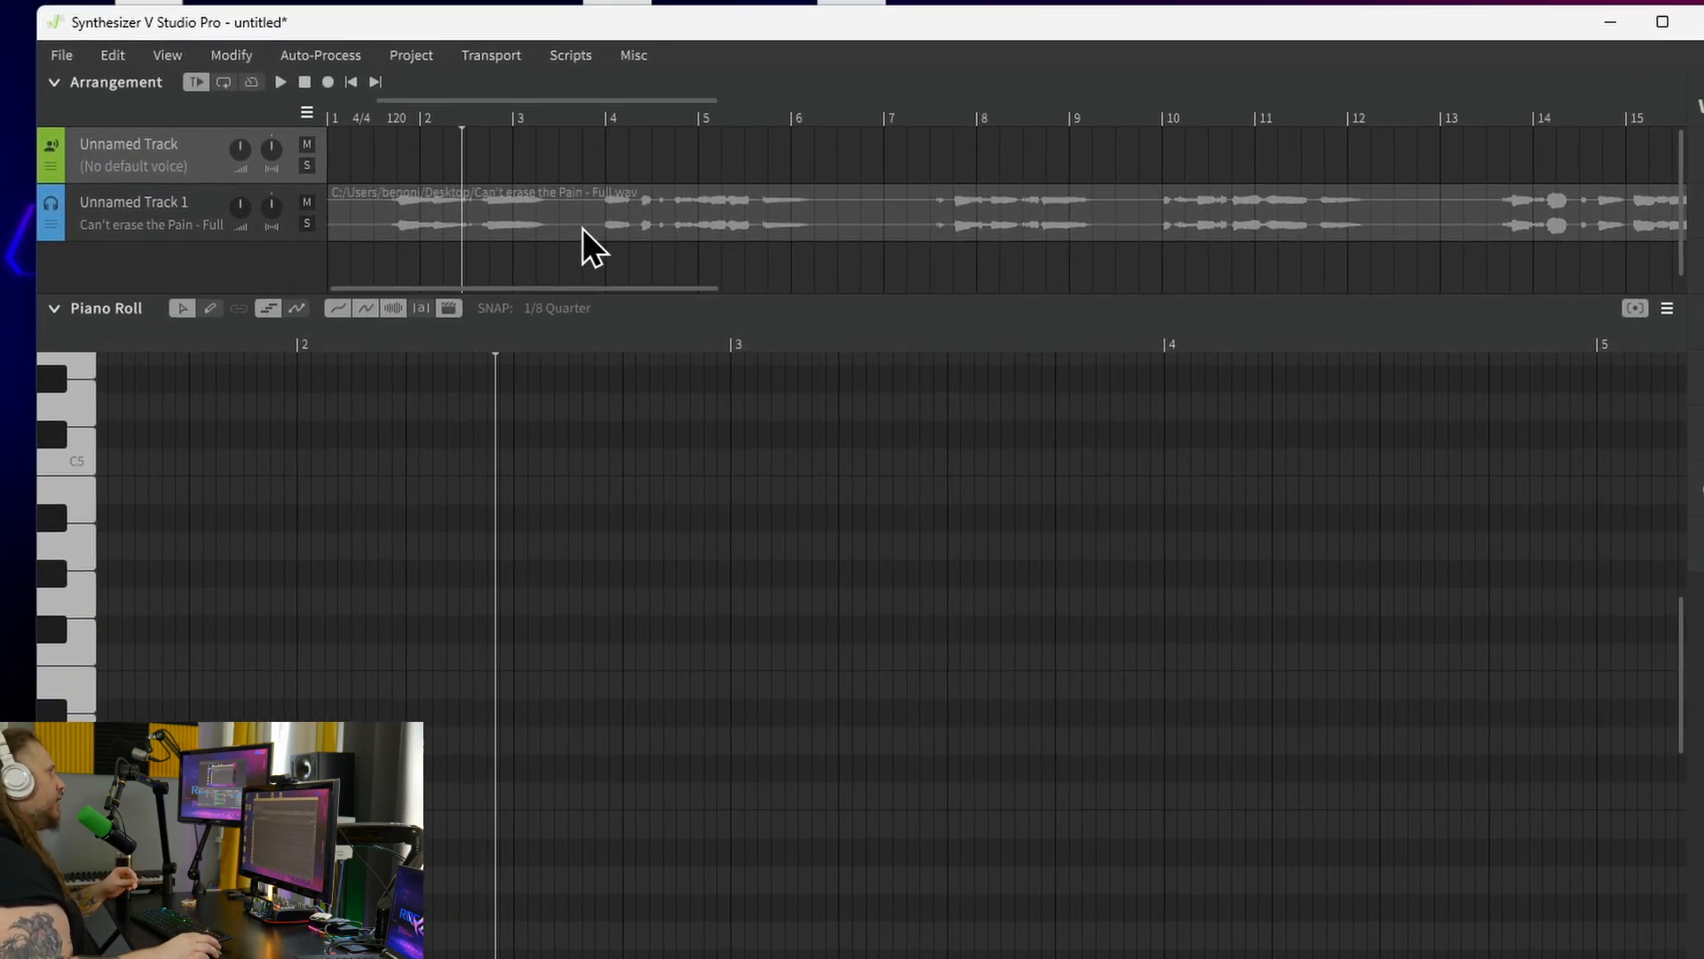
# Extract notes from the audio clip in English with 89% detection sensitivity, semitone rounding, phonetic lyrics transcription, pitch transfer and multi-threaded analysis.
pyautogui.click(531, 222)
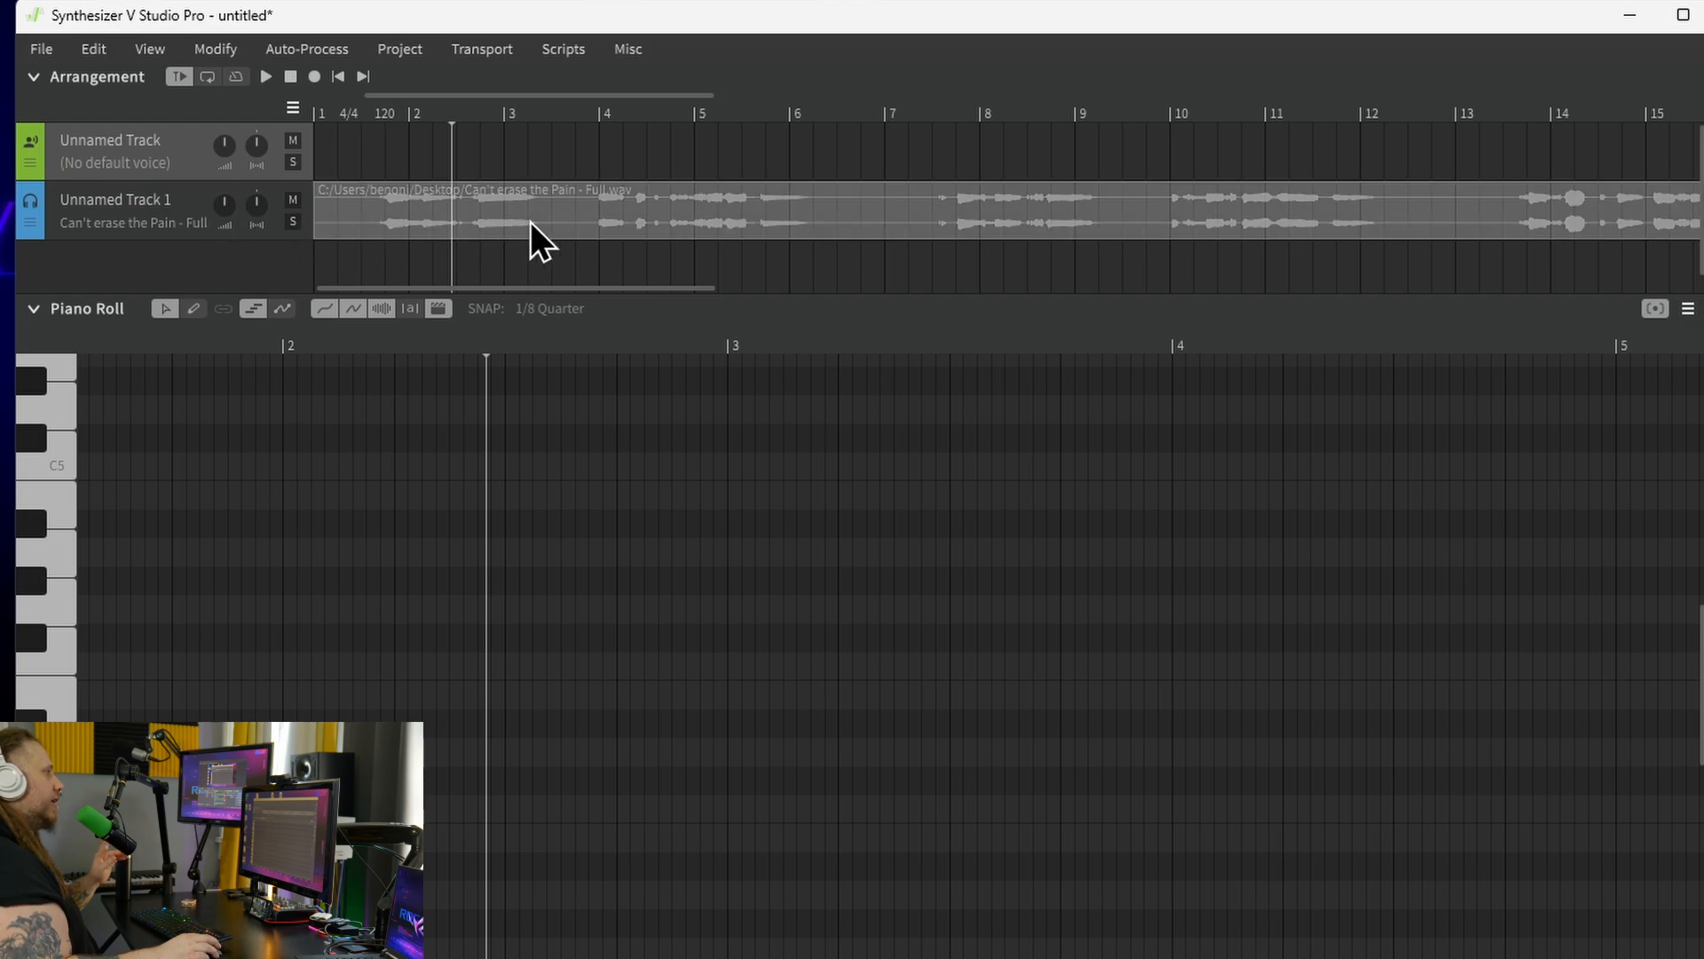
pyautogui.rightClick(530, 222)
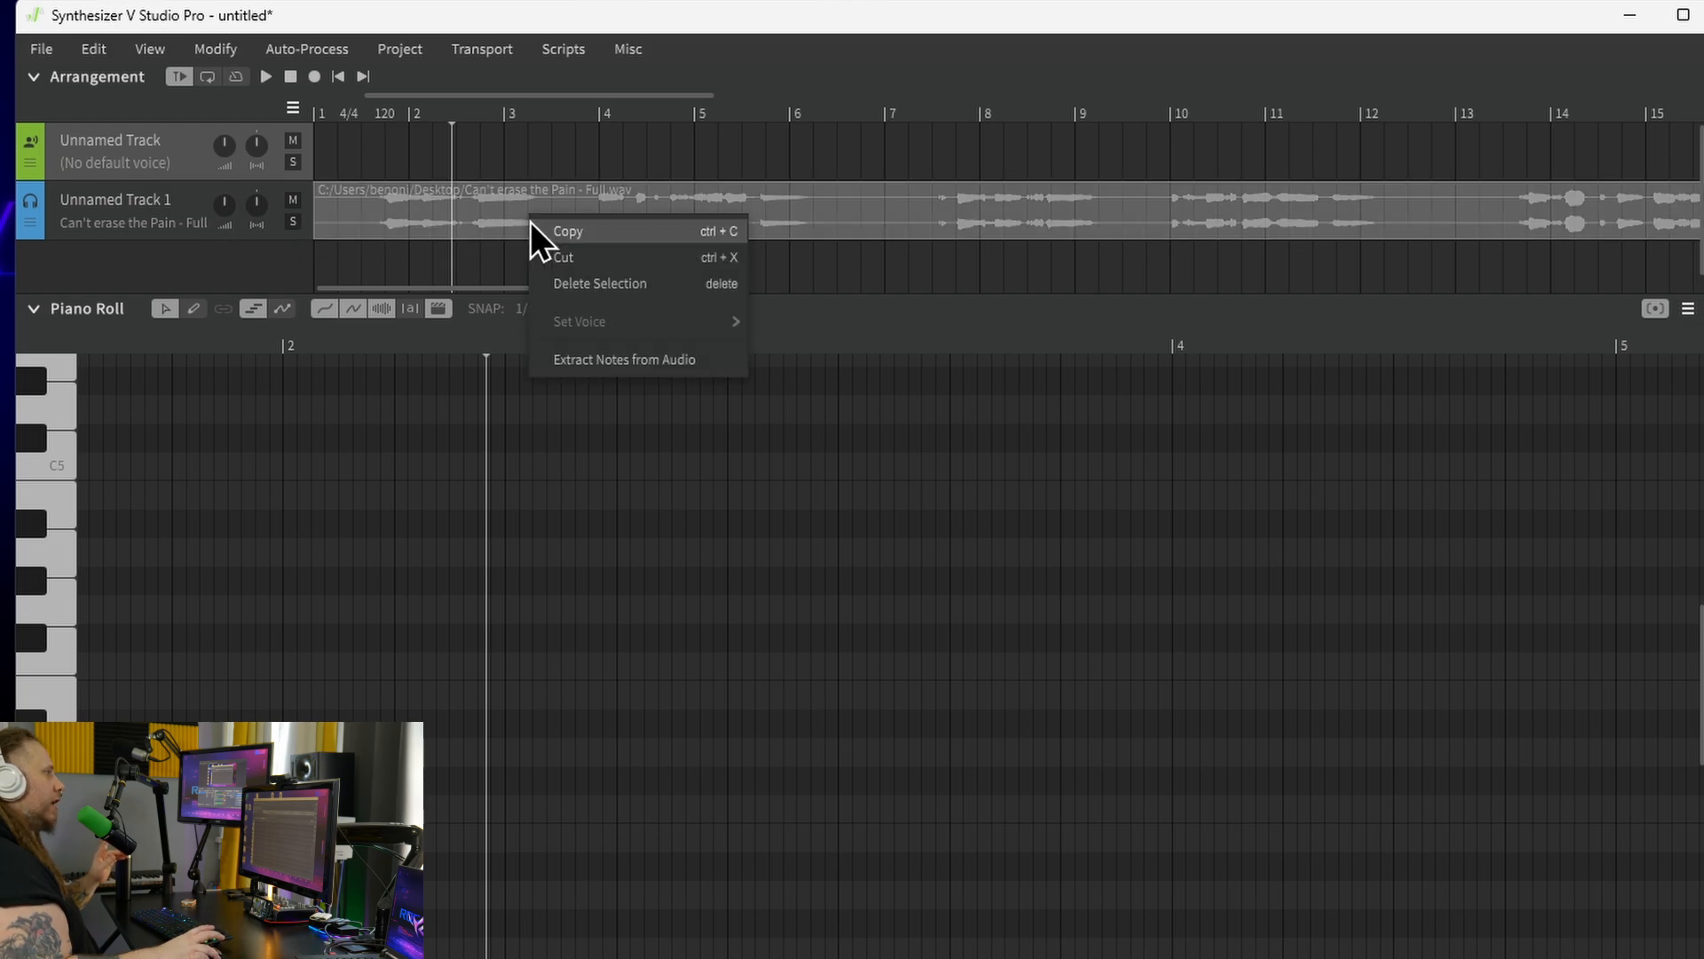
pyautogui.click(585, 366)
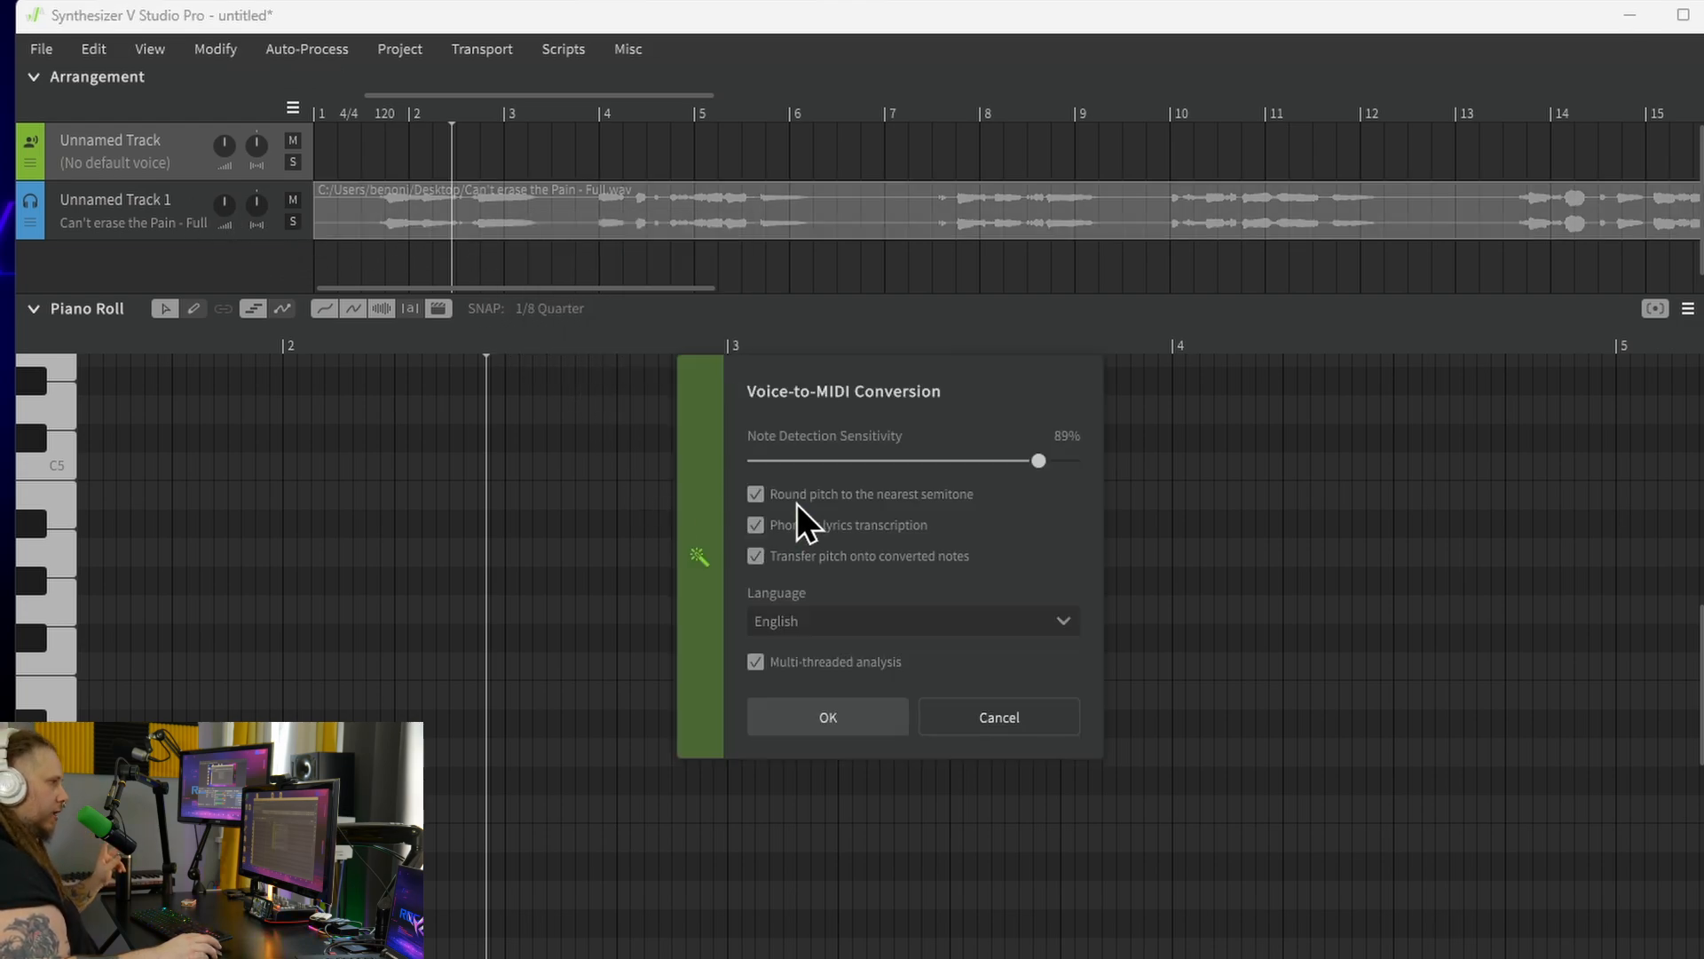
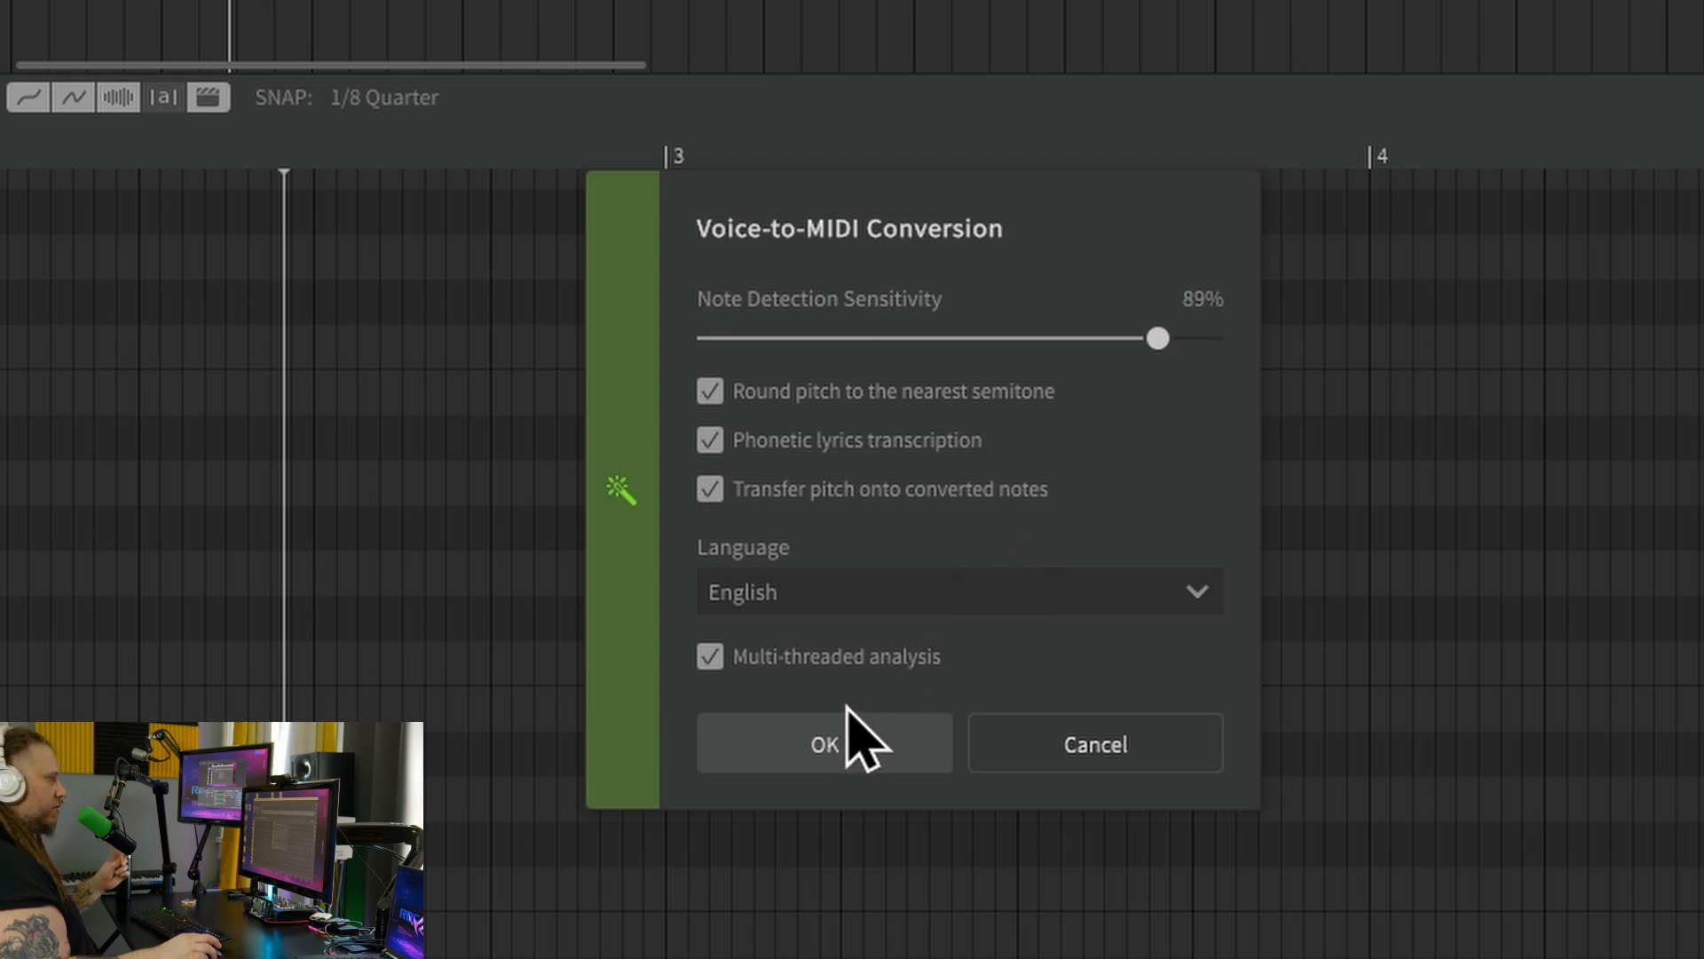
pyautogui.click(814, 765)
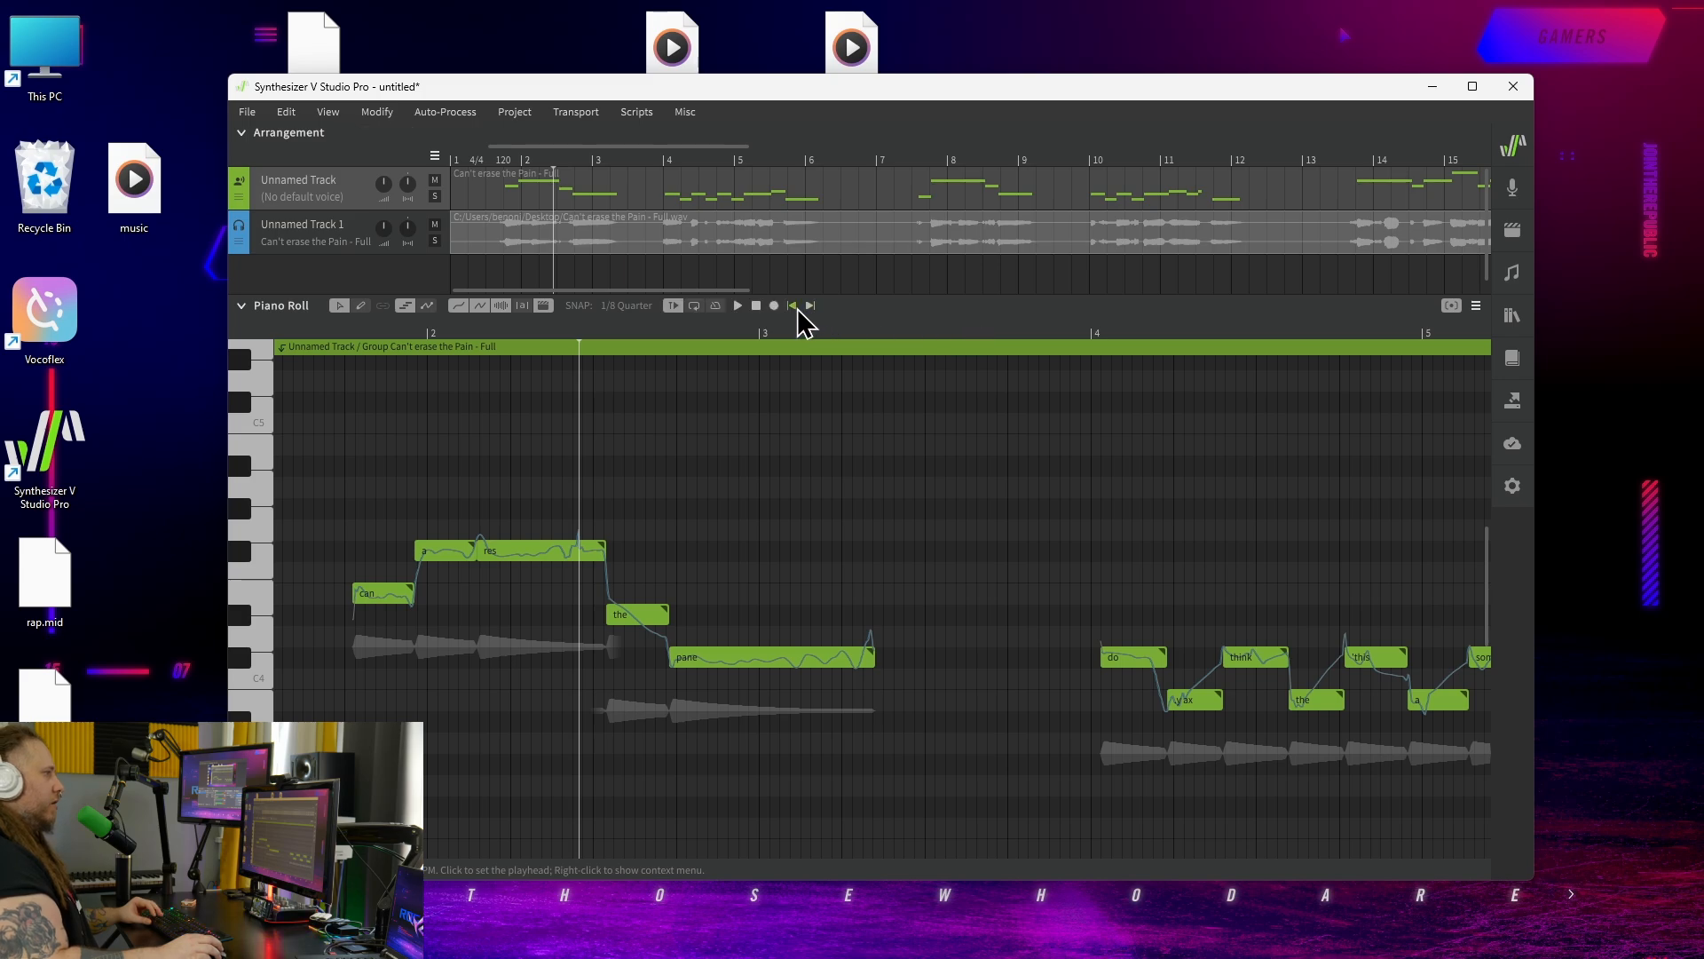
# Mute the imported audio track and play the extracted notes from the start.
pyautogui.click(793, 306)
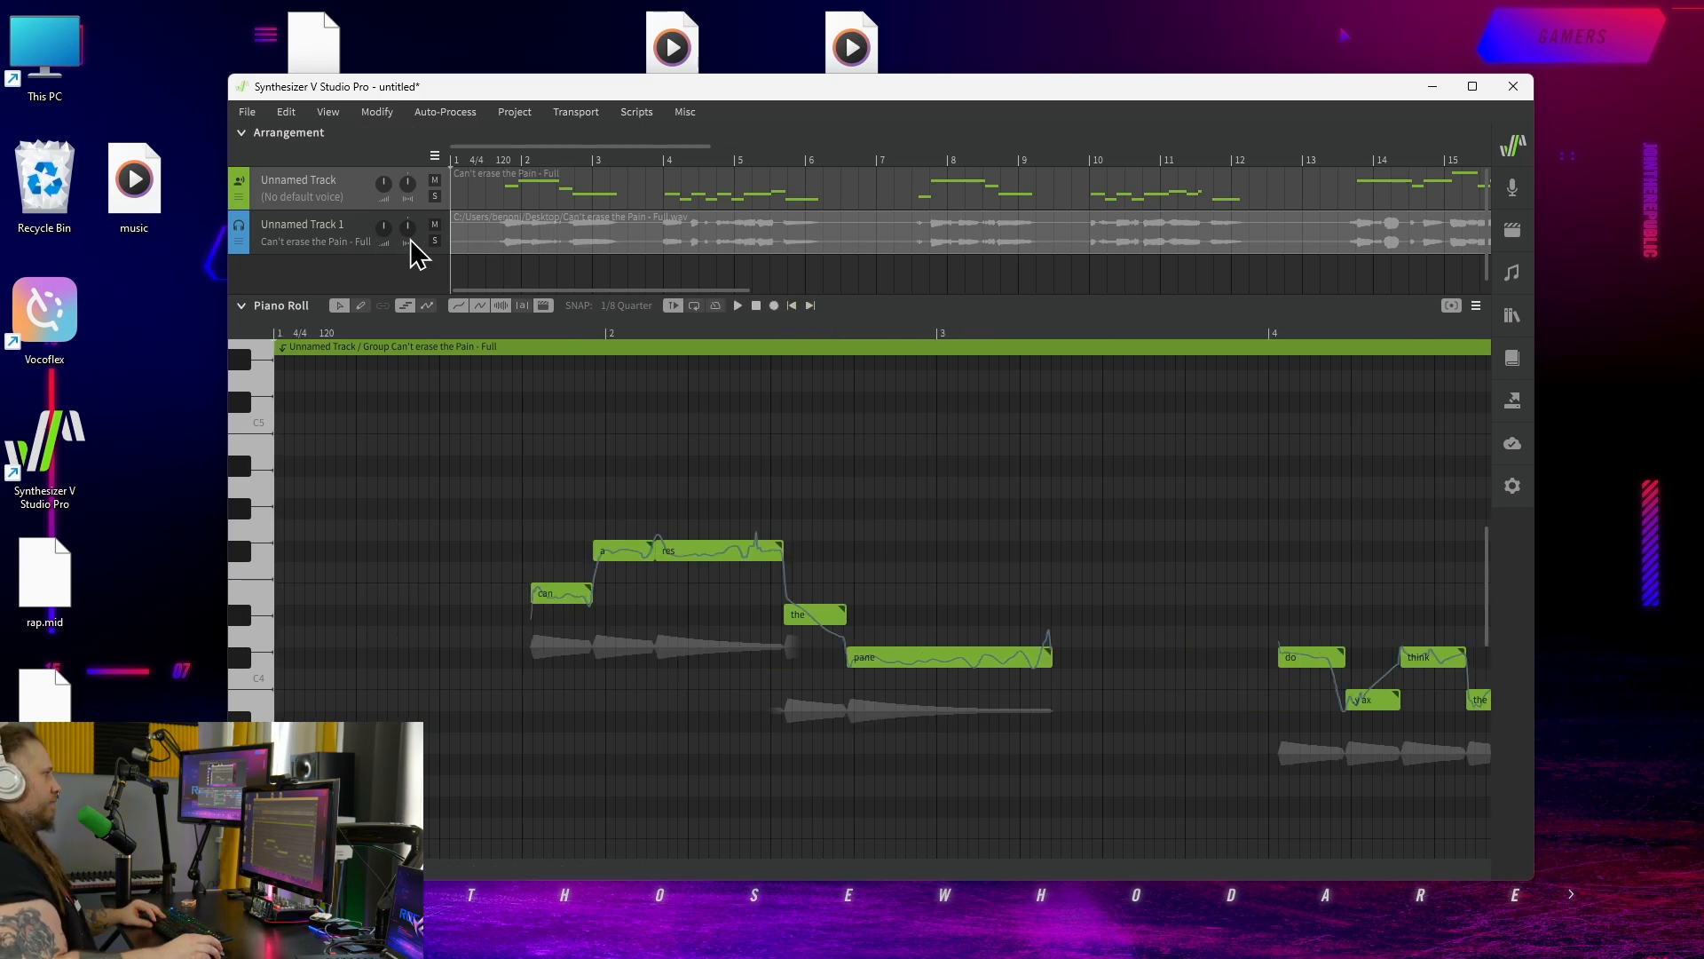
pyautogui.click(435, 224)
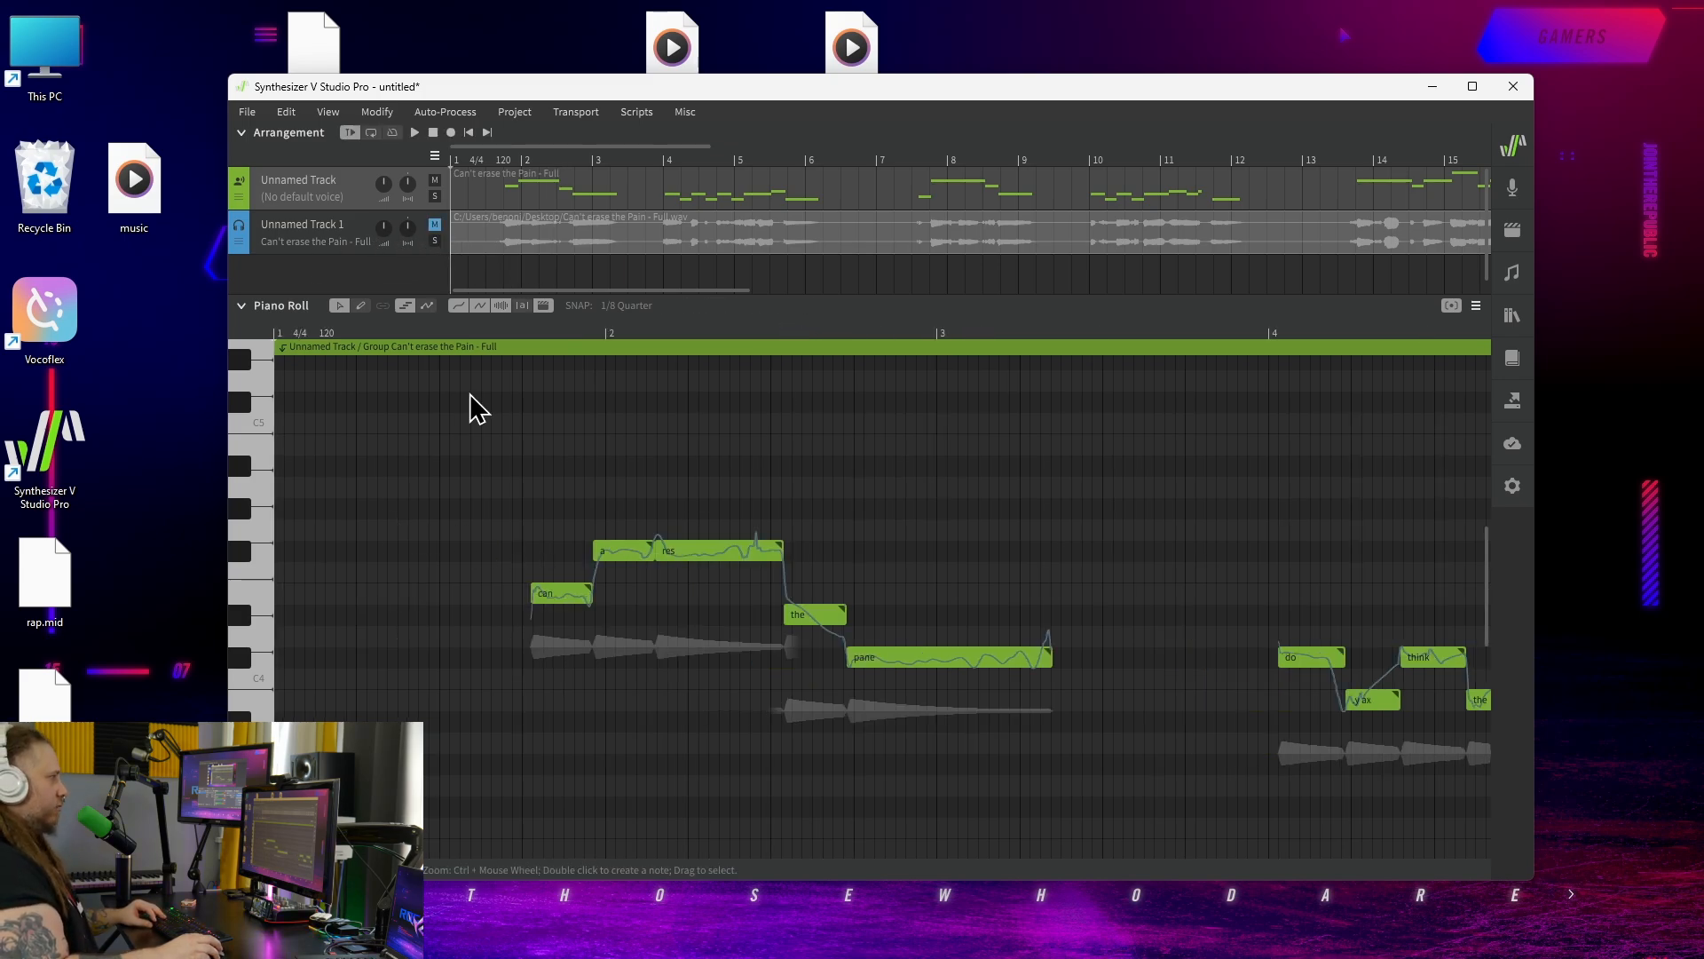
pyautogui.click(502, 348)
pyautogui.press('space')
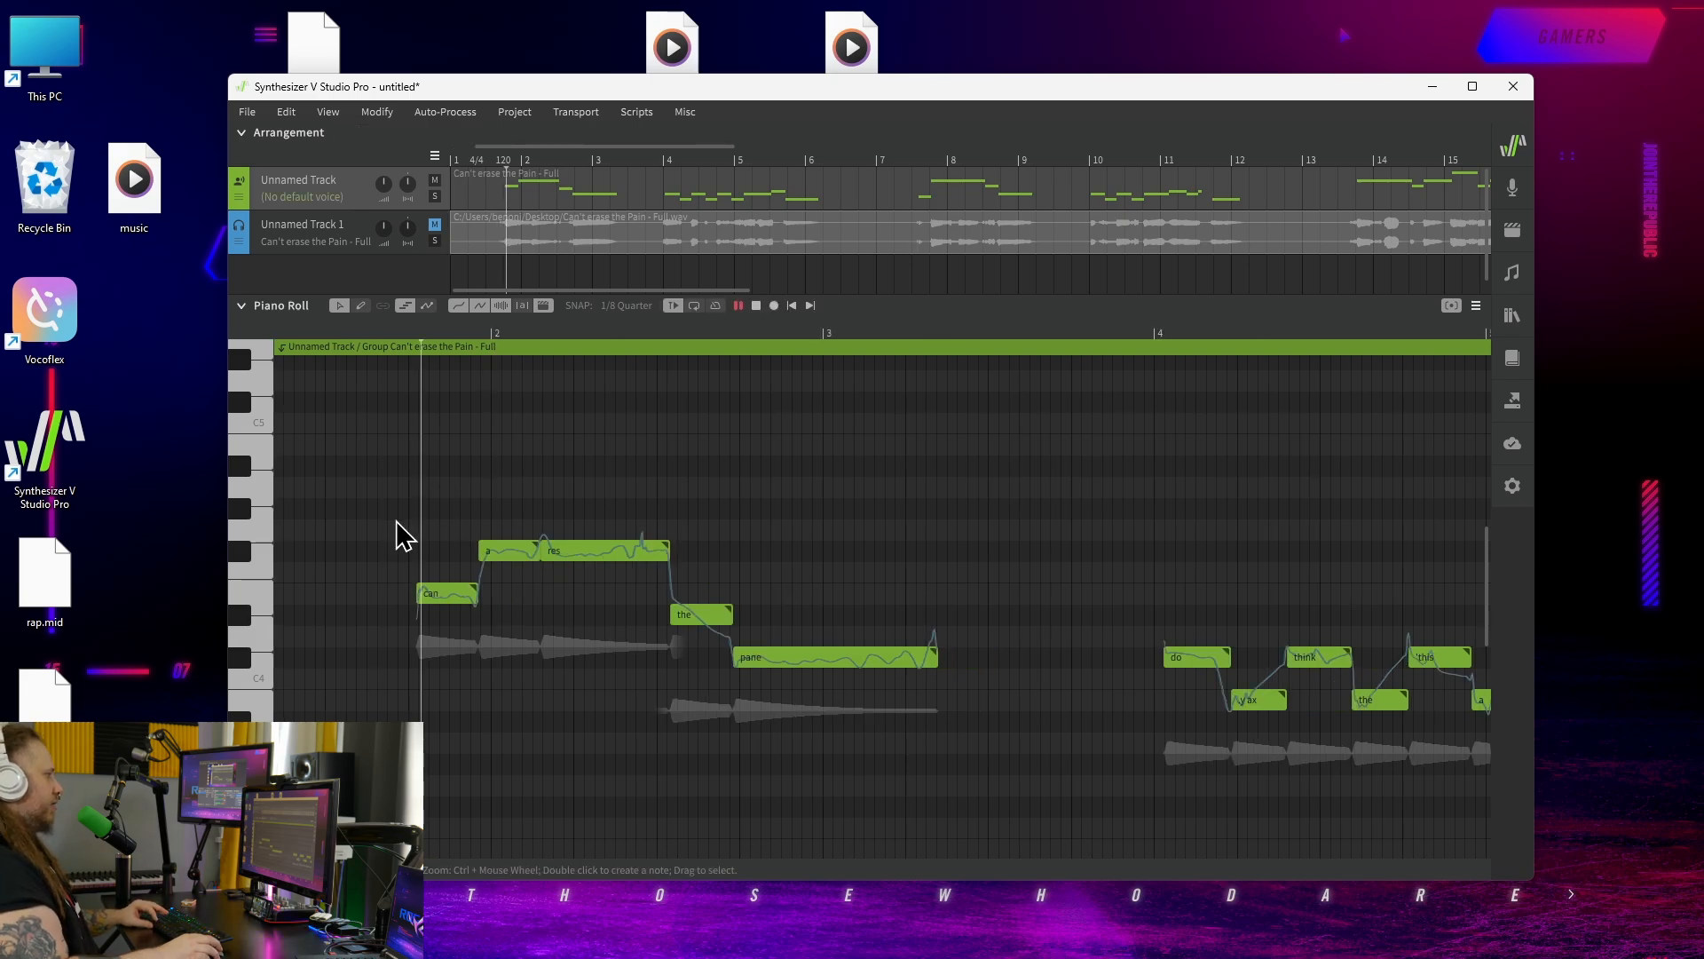
pyautogui.click(300, 239)
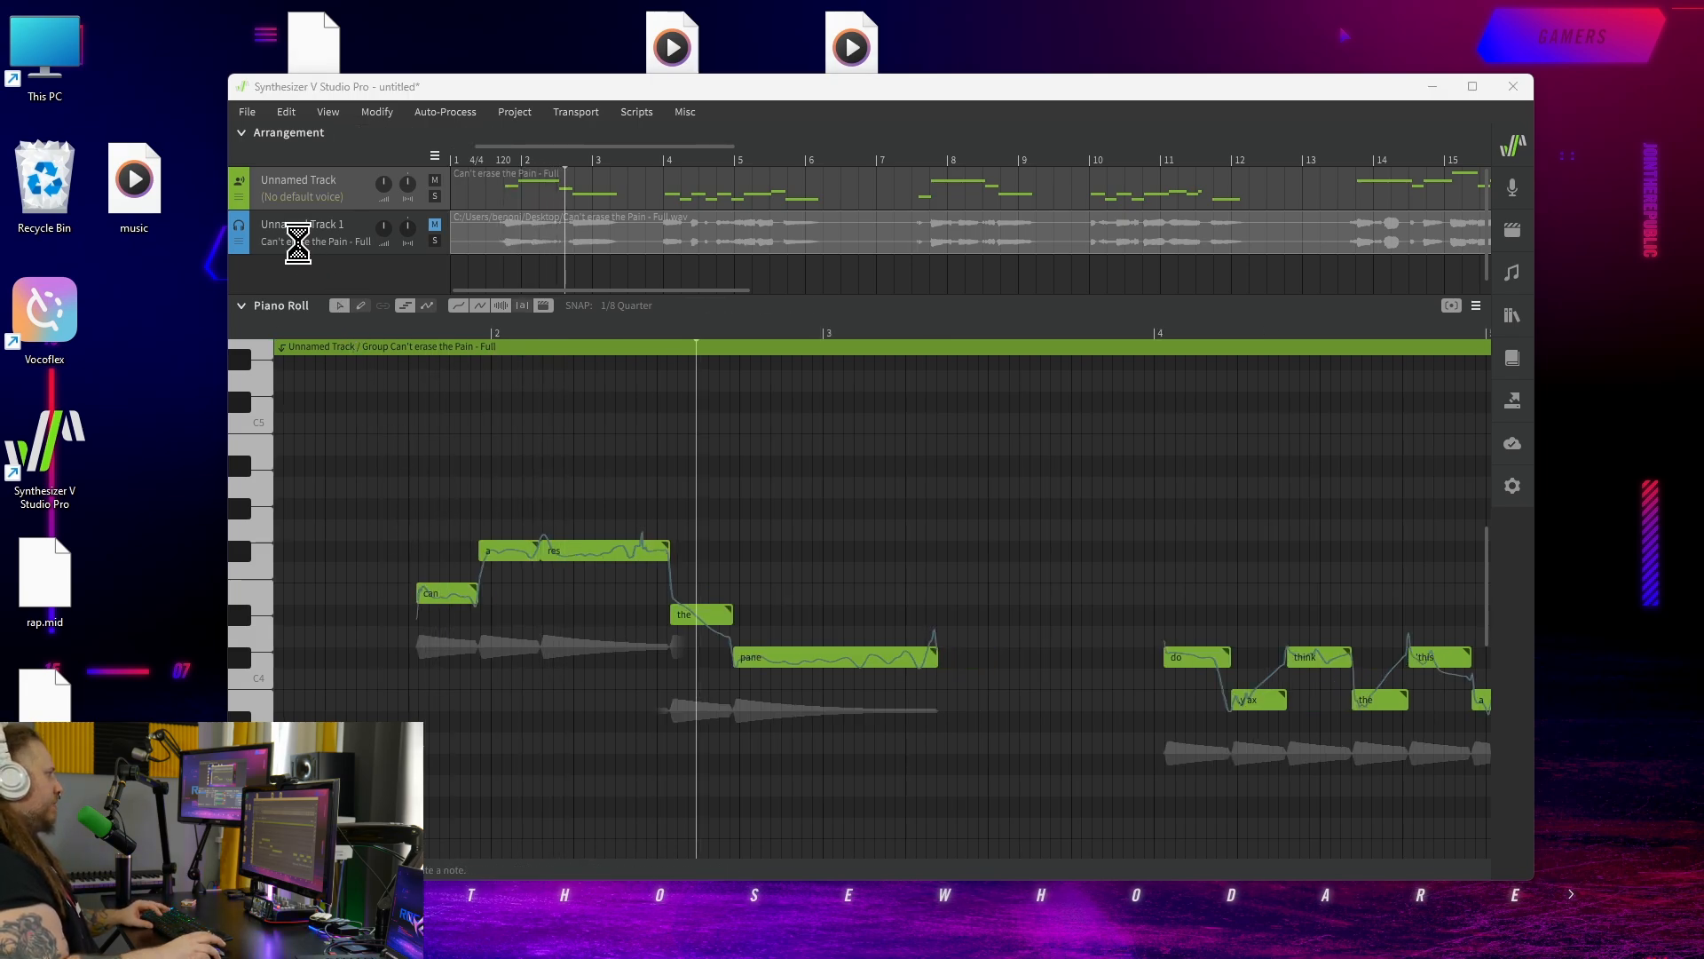
pyautogui.click(779, 453)
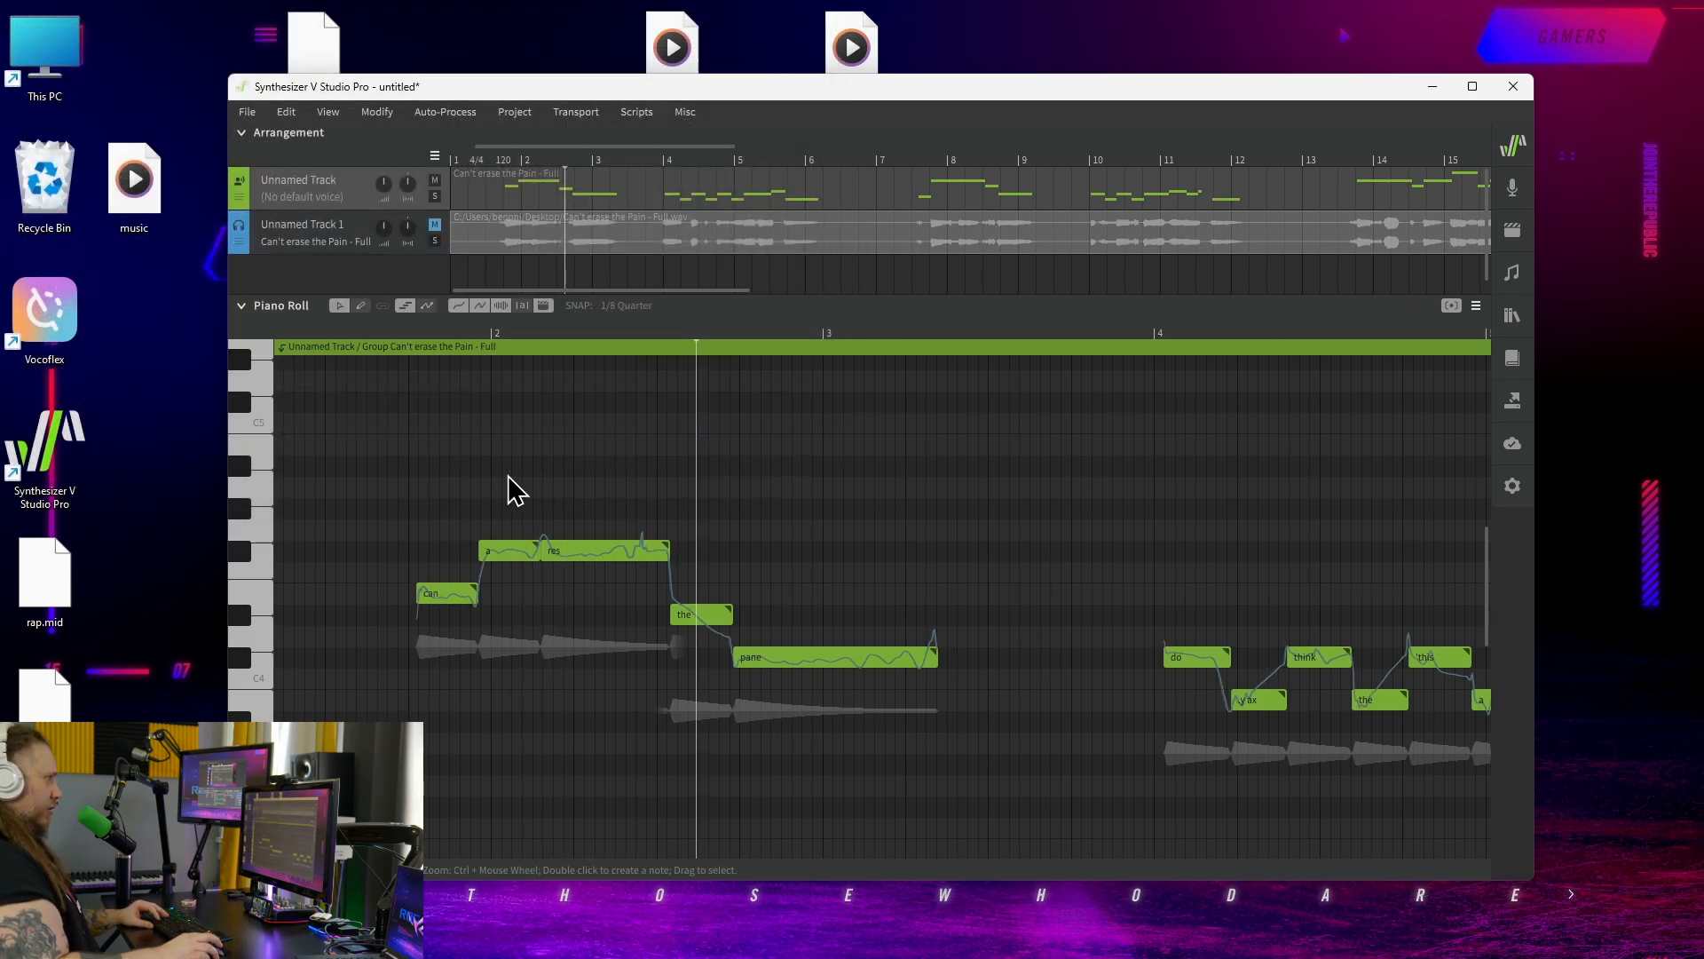
# Assign the Natalie voice to the extracted notes track and play it from before the first note.
pyautogui.click(305, 199)
pyautogui.click(300, 240)
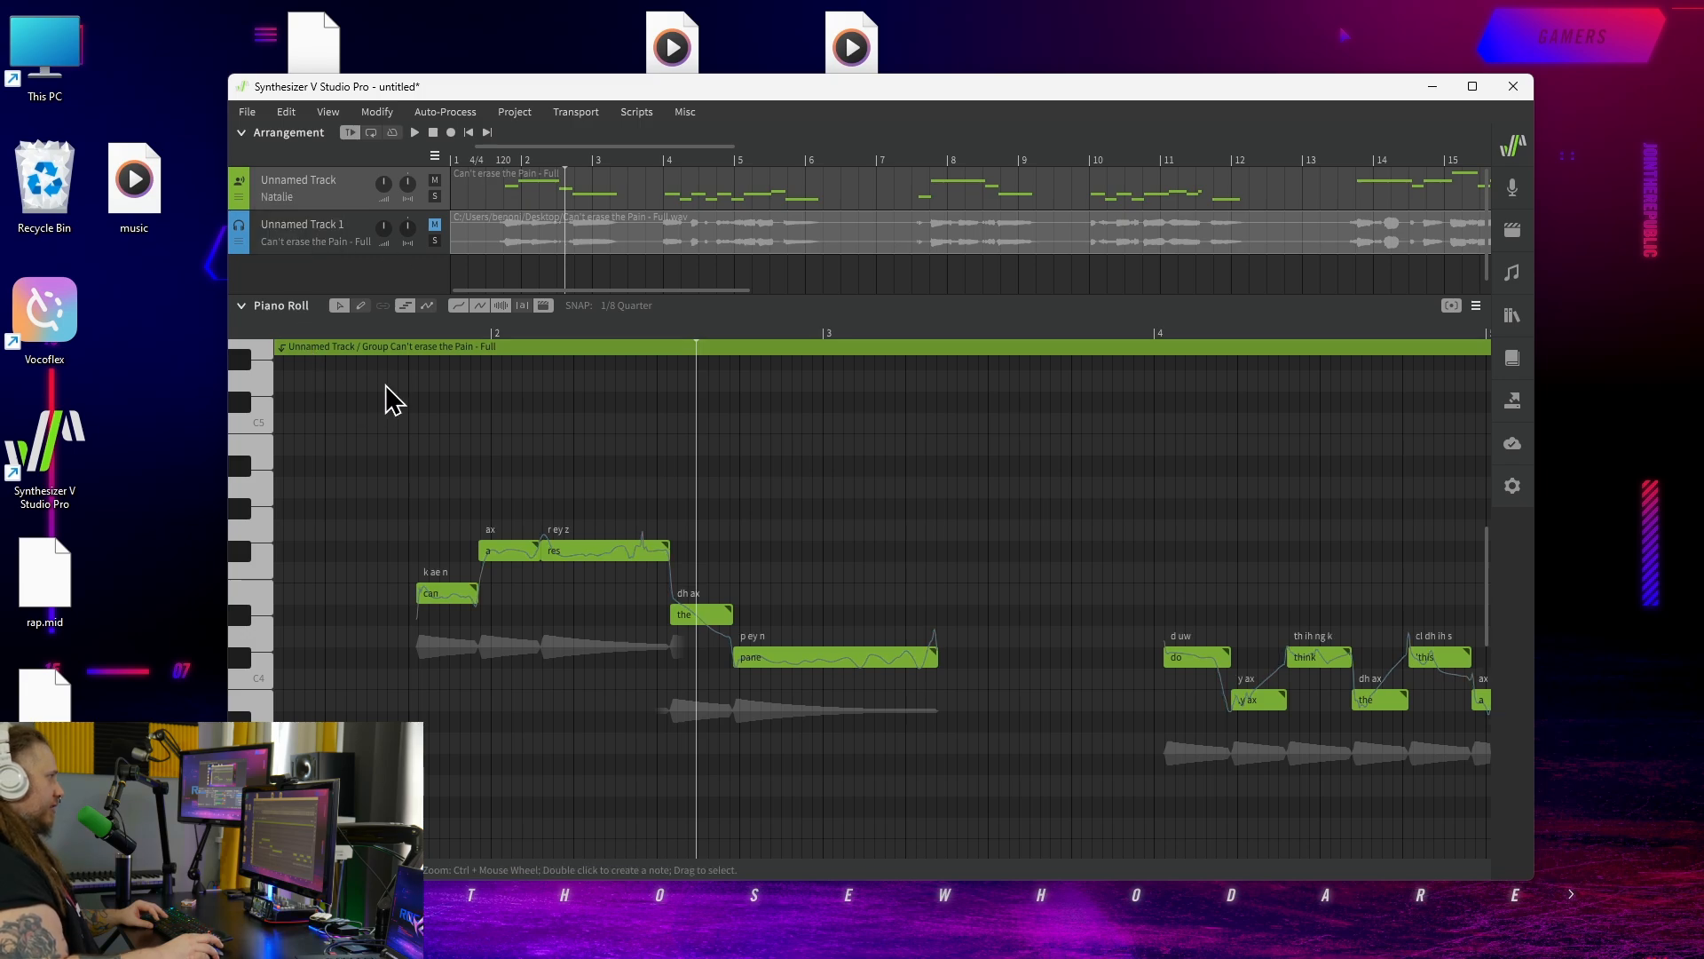
pyautogui.click(373, 335)
pyautogui.press('space')
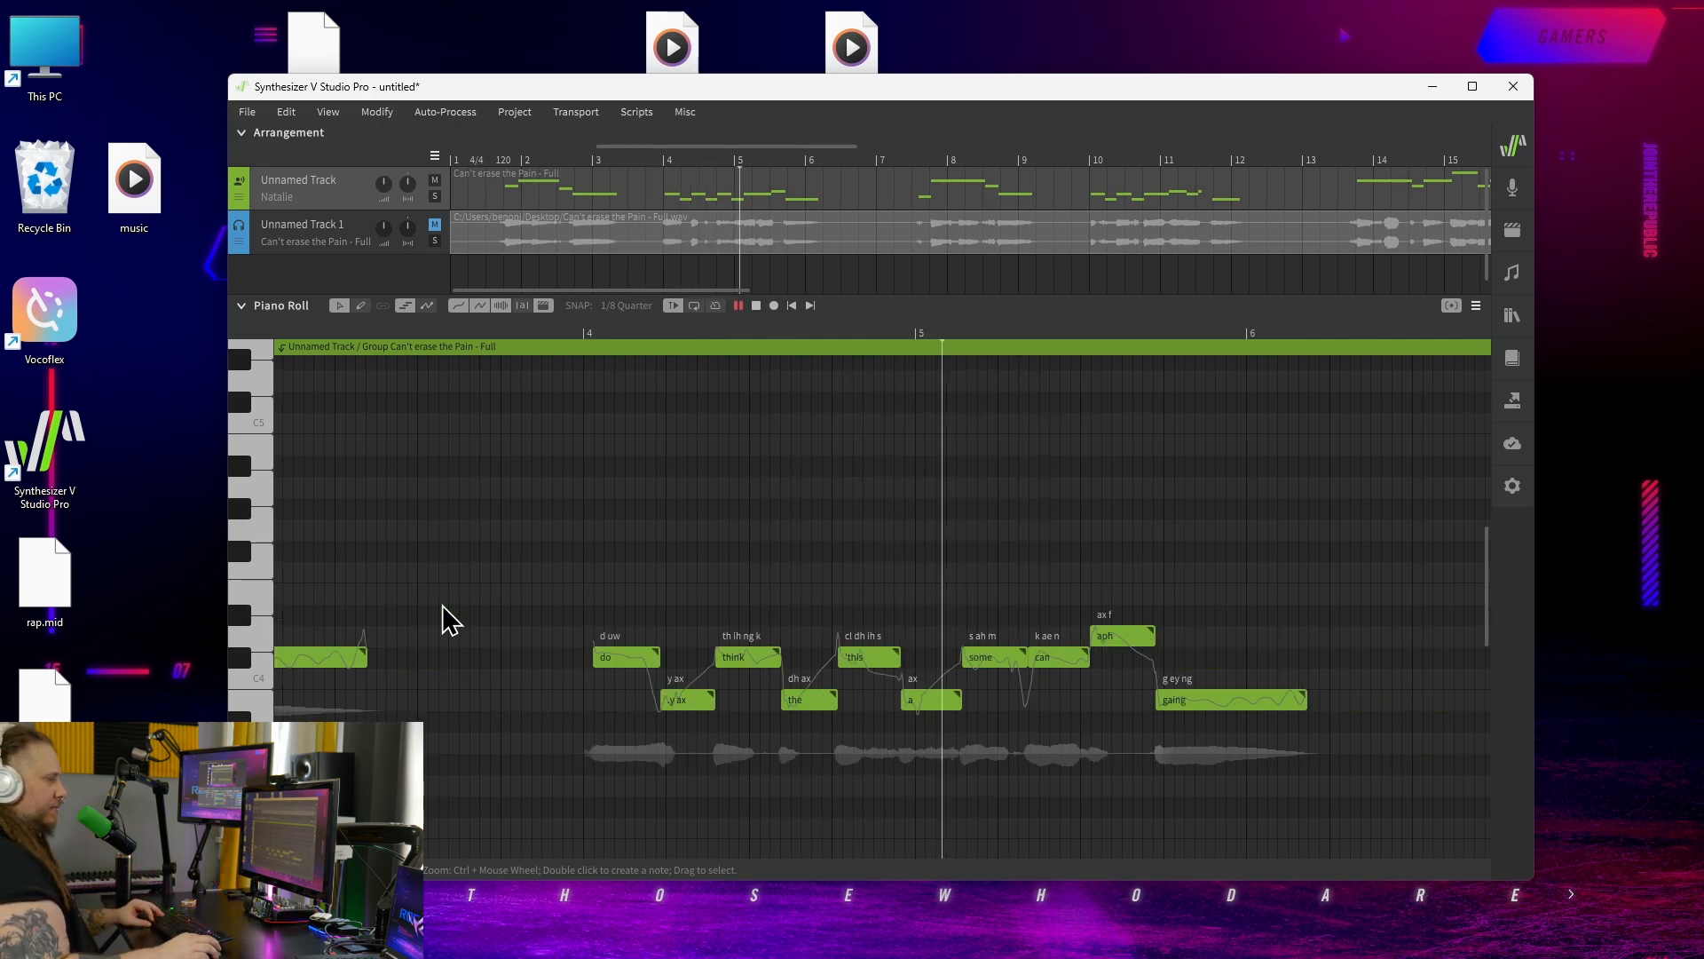
pyautogui.press('space')
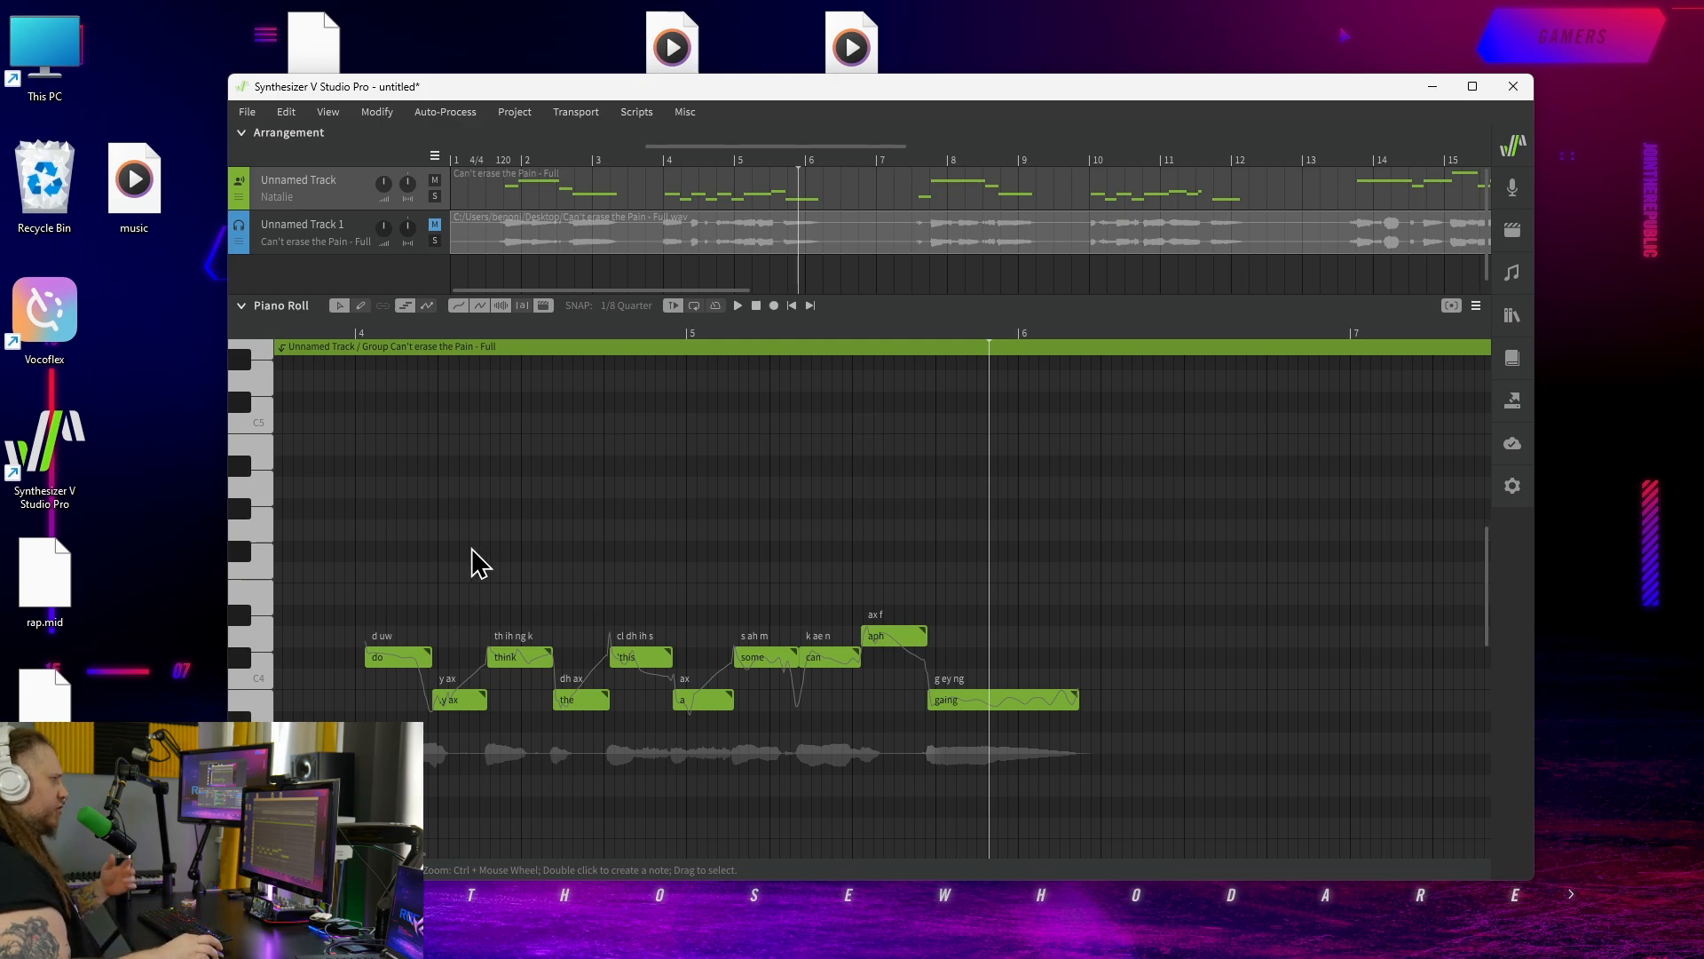
# Go back to the opening phrase of the extracted notes and replay it.
pyautogui.hscroll(-3, 475, 568)
pyautogui.doubleClick(721, 659)
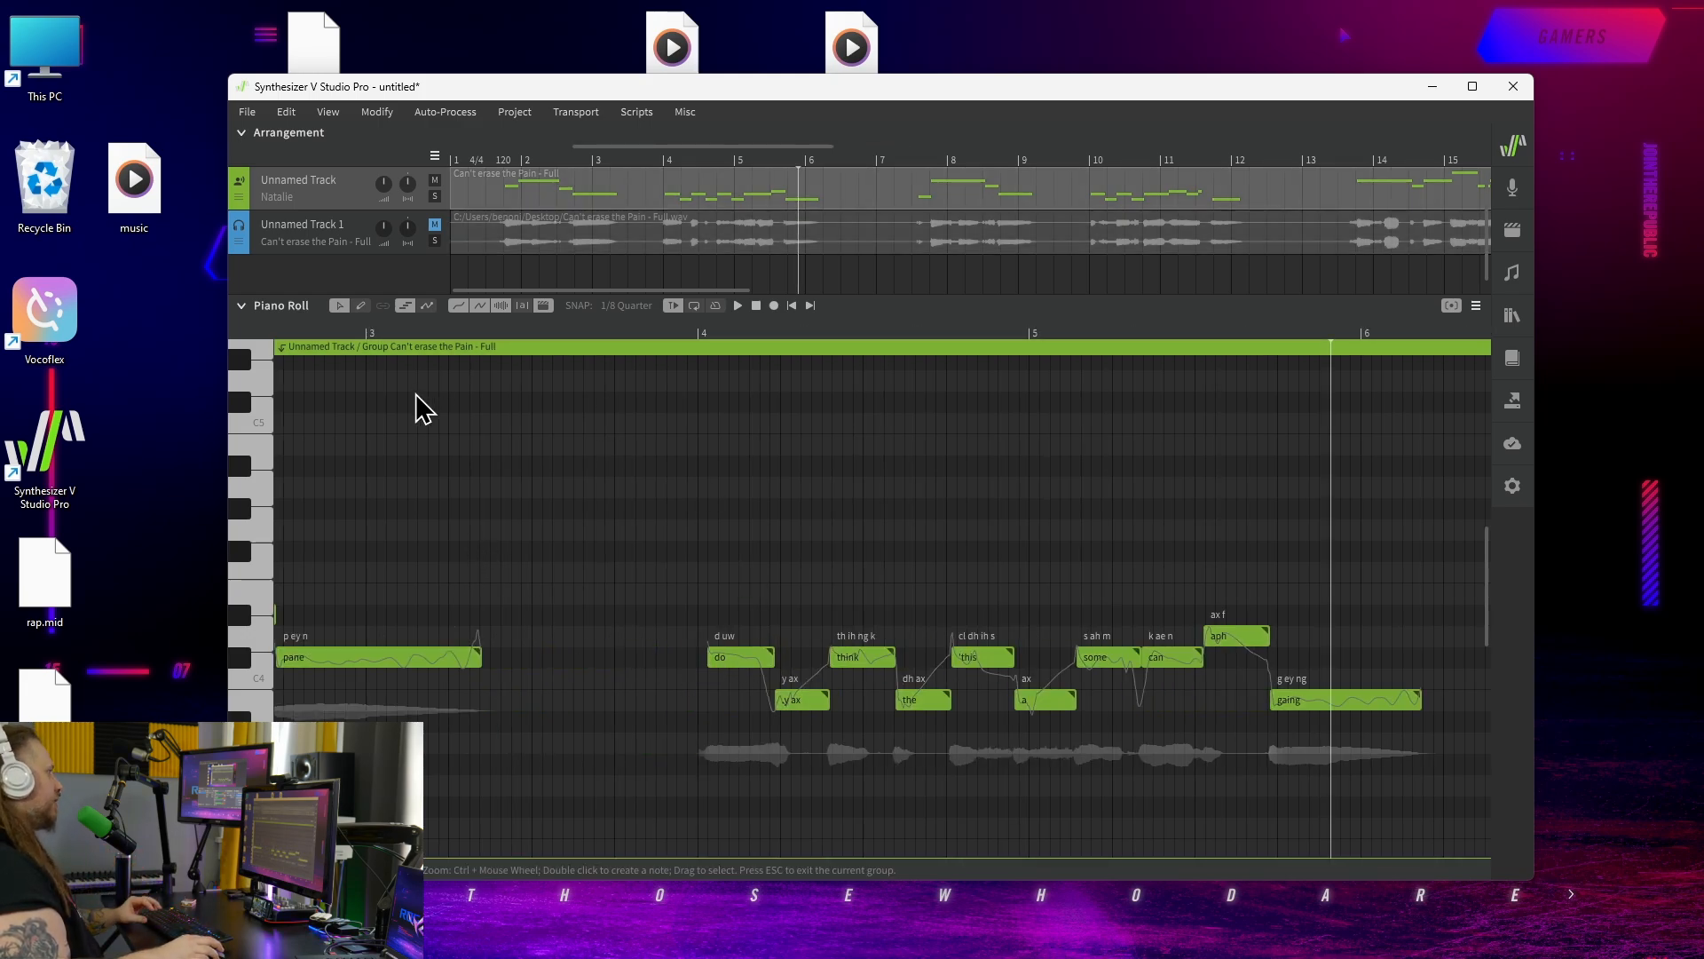
pyautogui.hscroll(-6, 424, 408)
pyautogui.click(491, 333)
pyautogui.press('space')
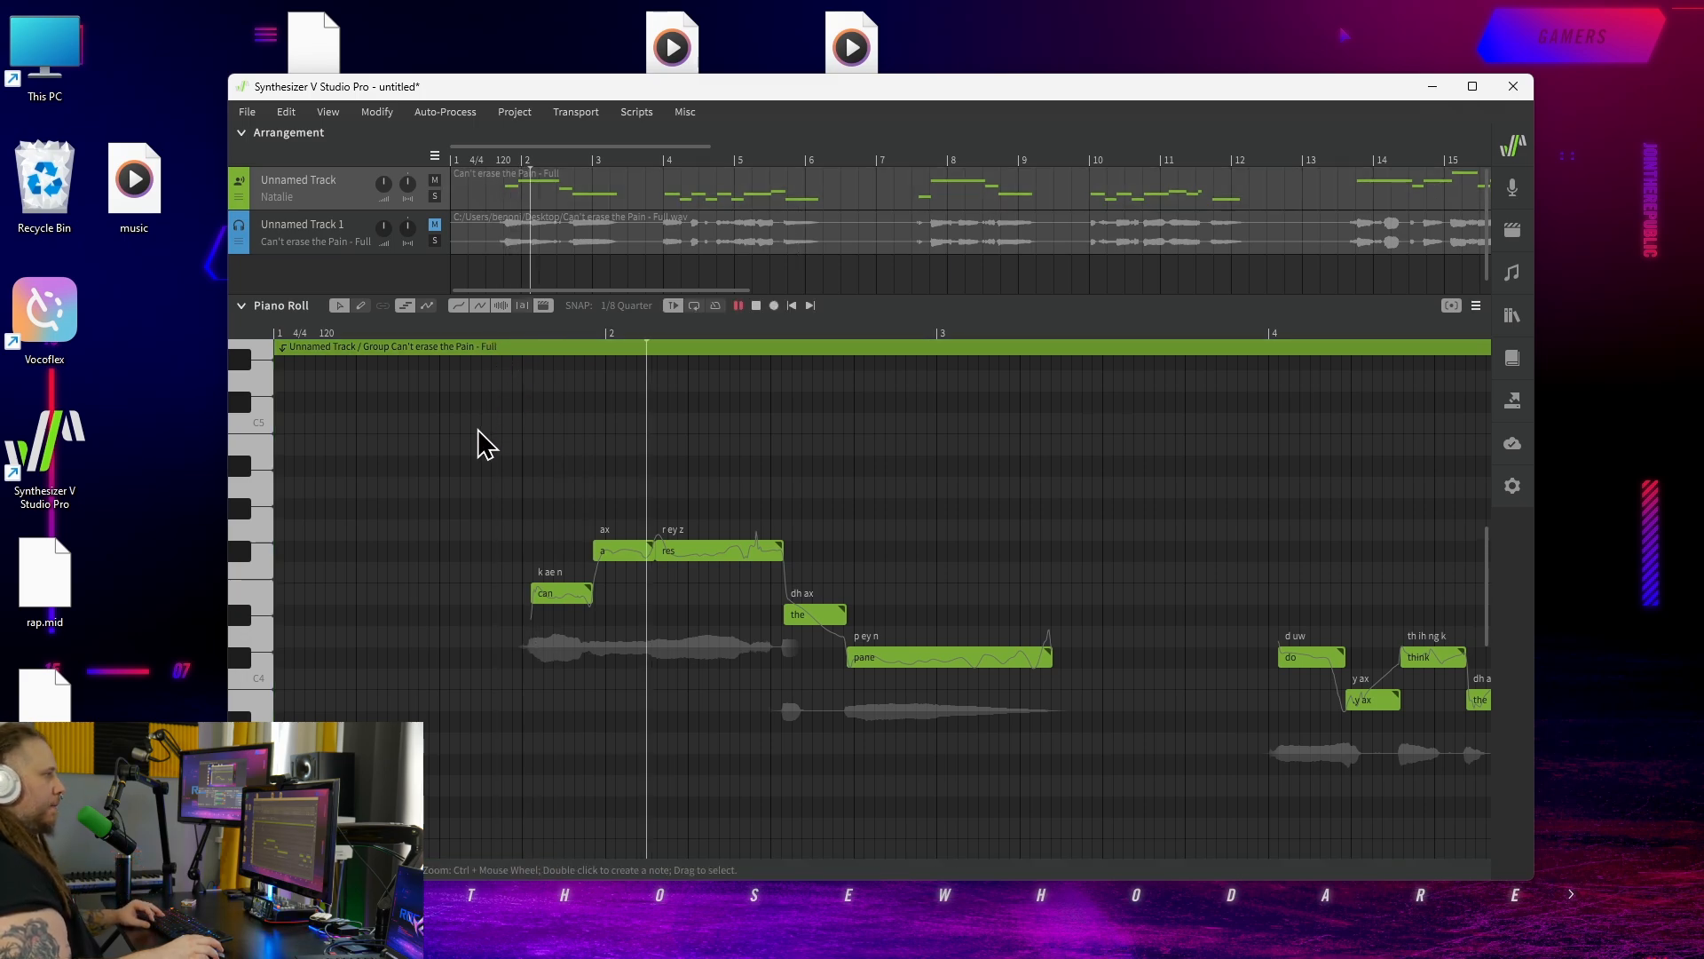
pyautogui.press('space')
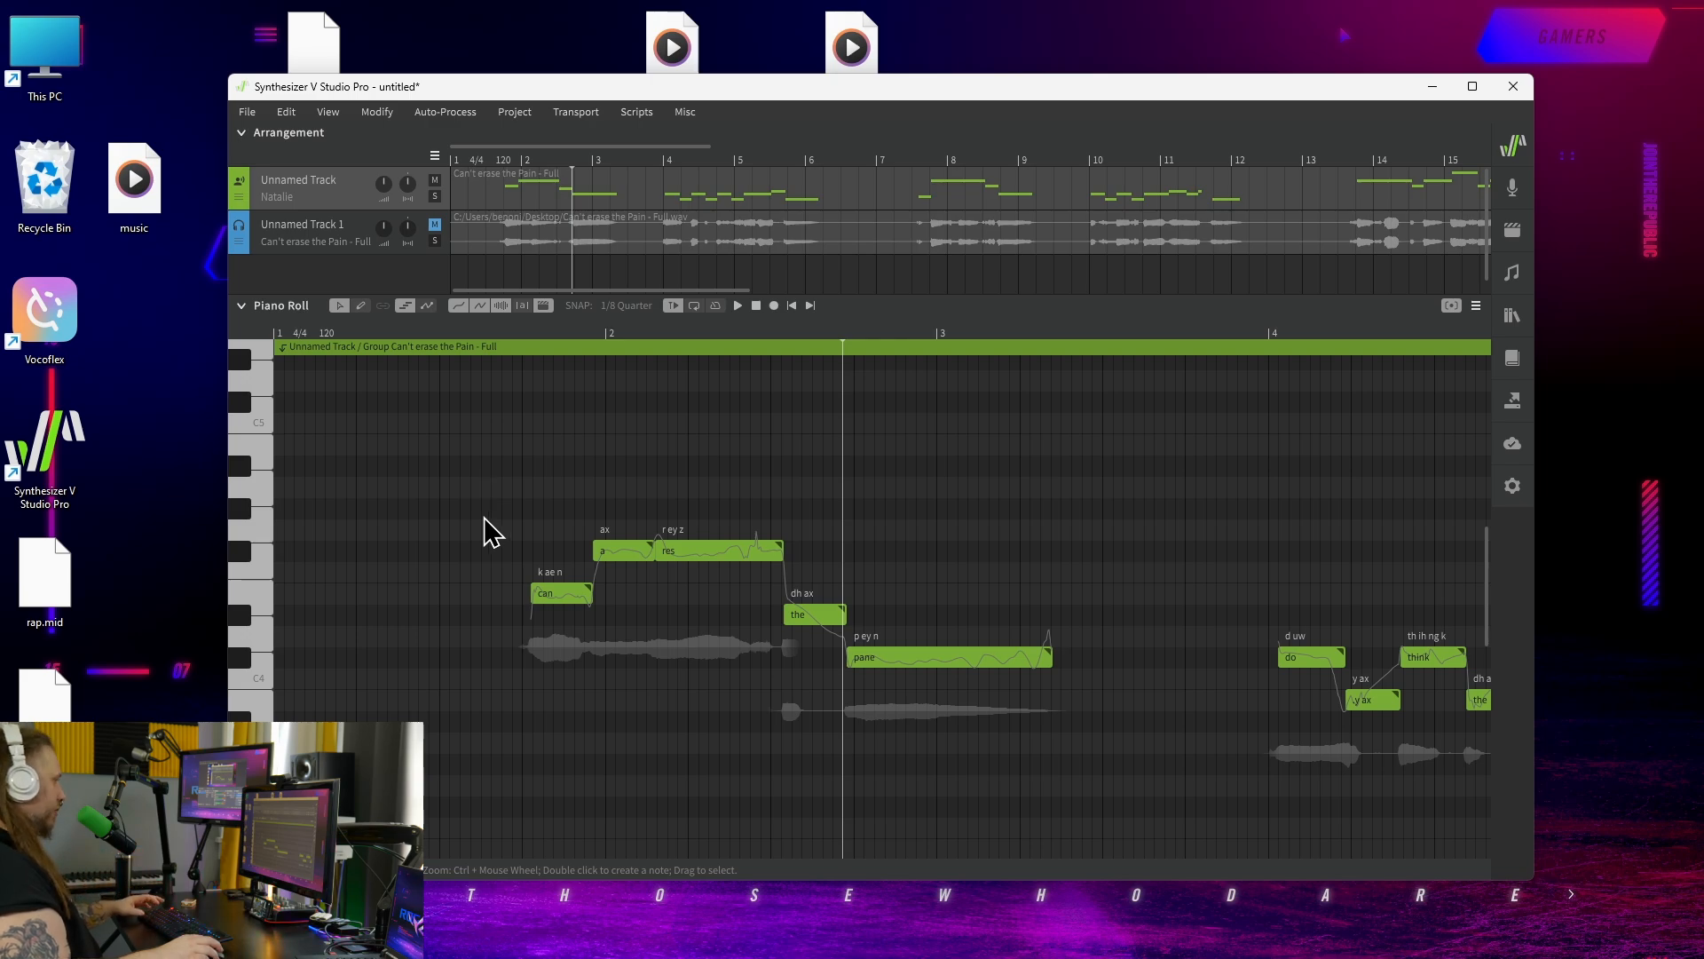
# Select all extracted notes and shift them down by an octave.
pyautogui.click(377, 114)
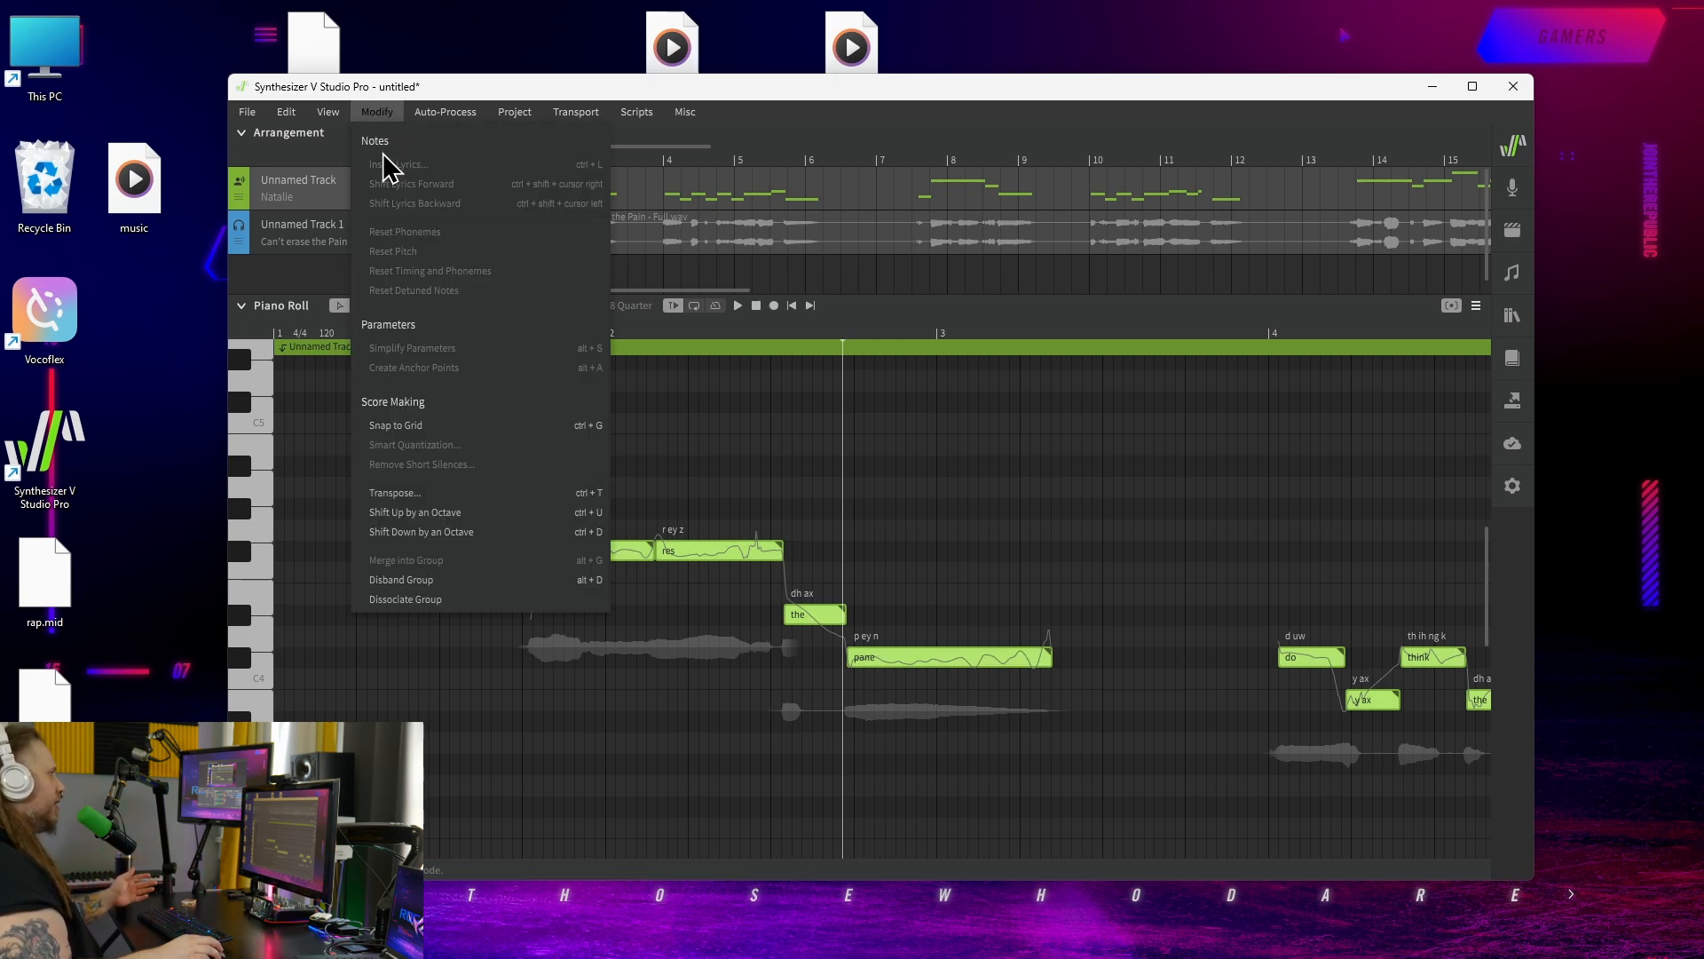
pyautogui.click(448, 636)
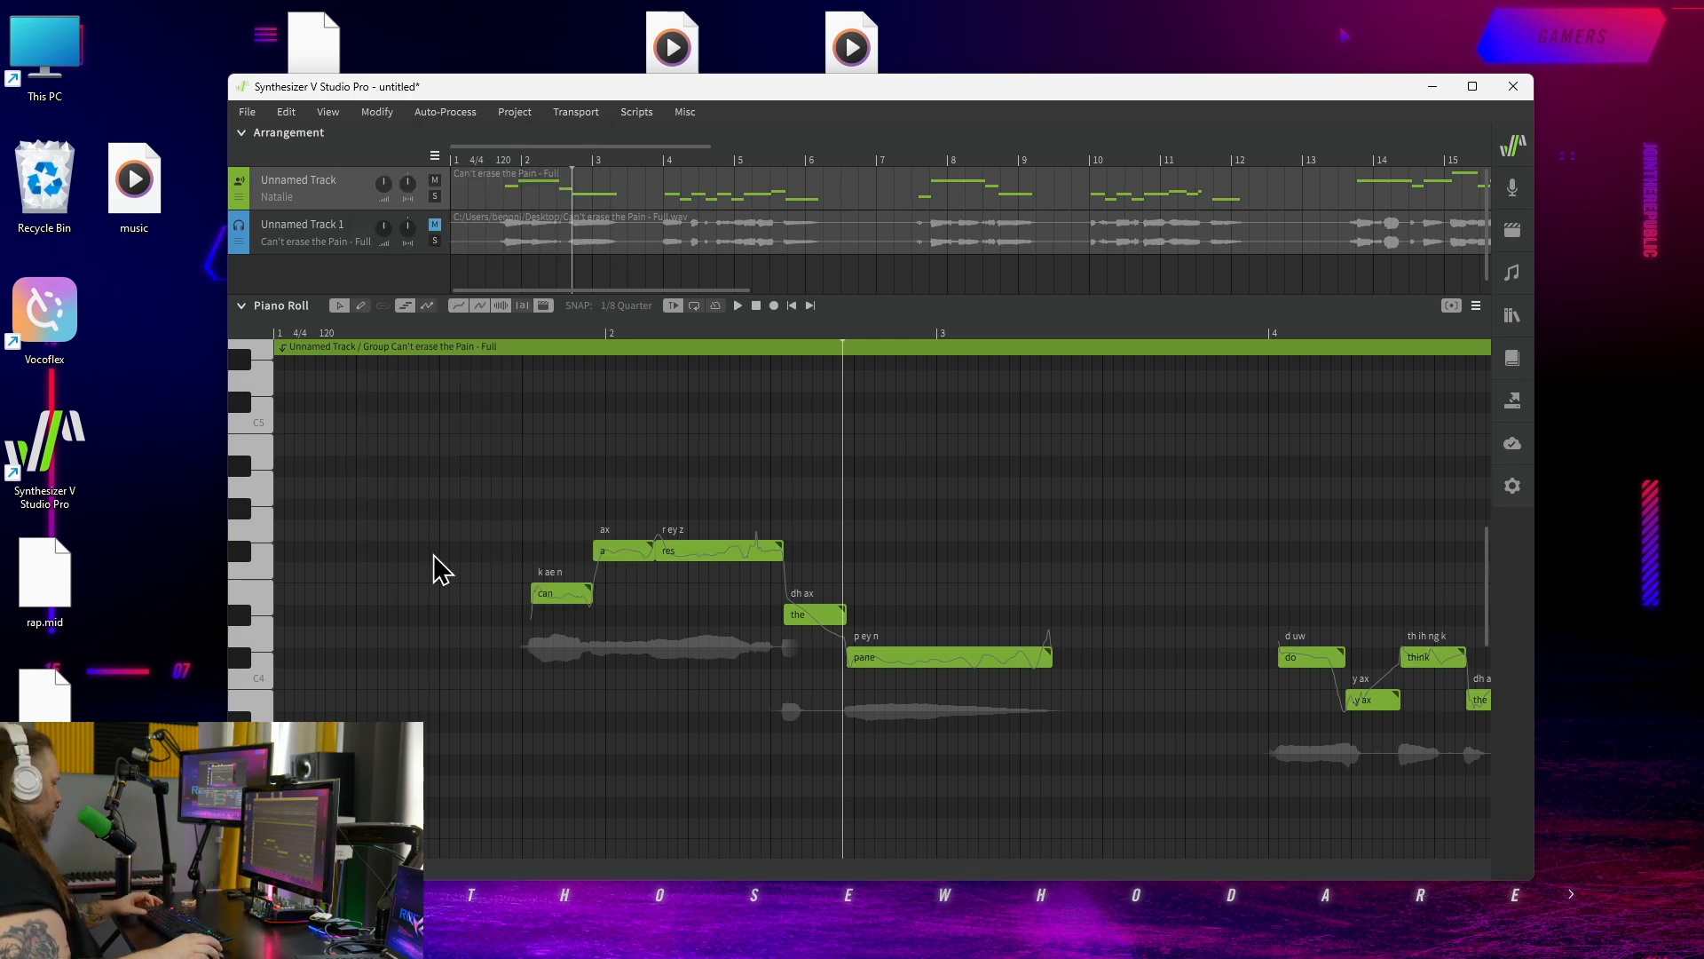
pyautogui.click(376, 113)
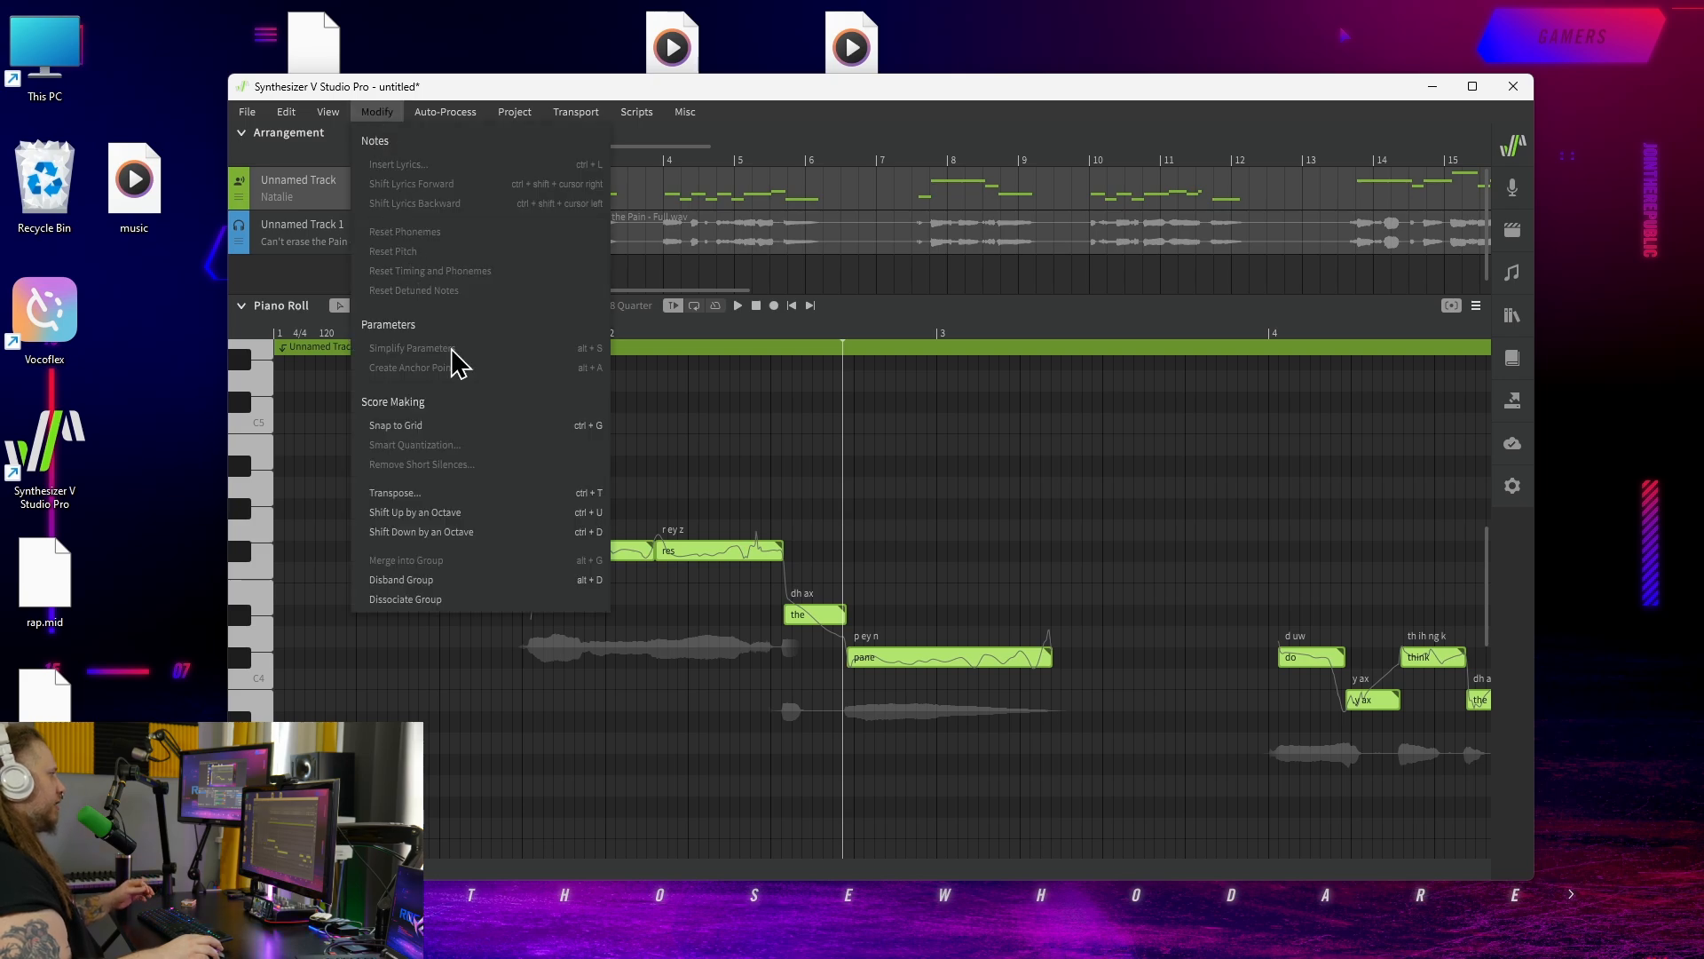
pyautogui.click(426, 533)
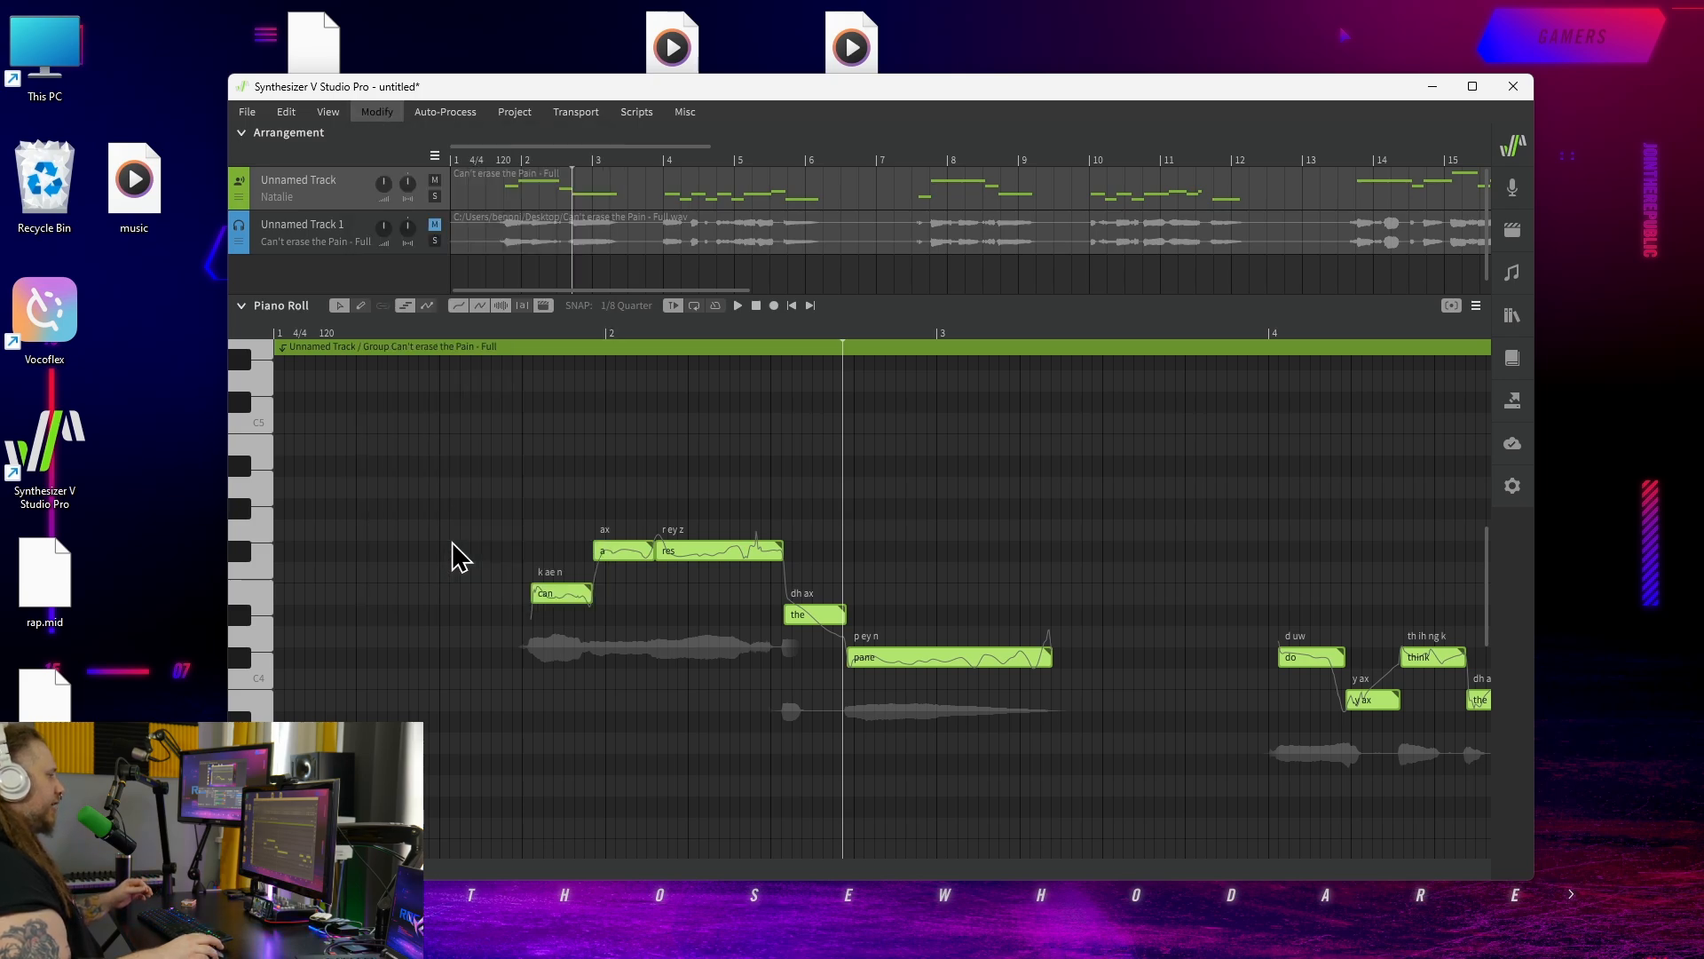
# Change the notes track's voice to Hayden and play the lowered notes from just before bar 2.
pyautogui.click(284, 197)
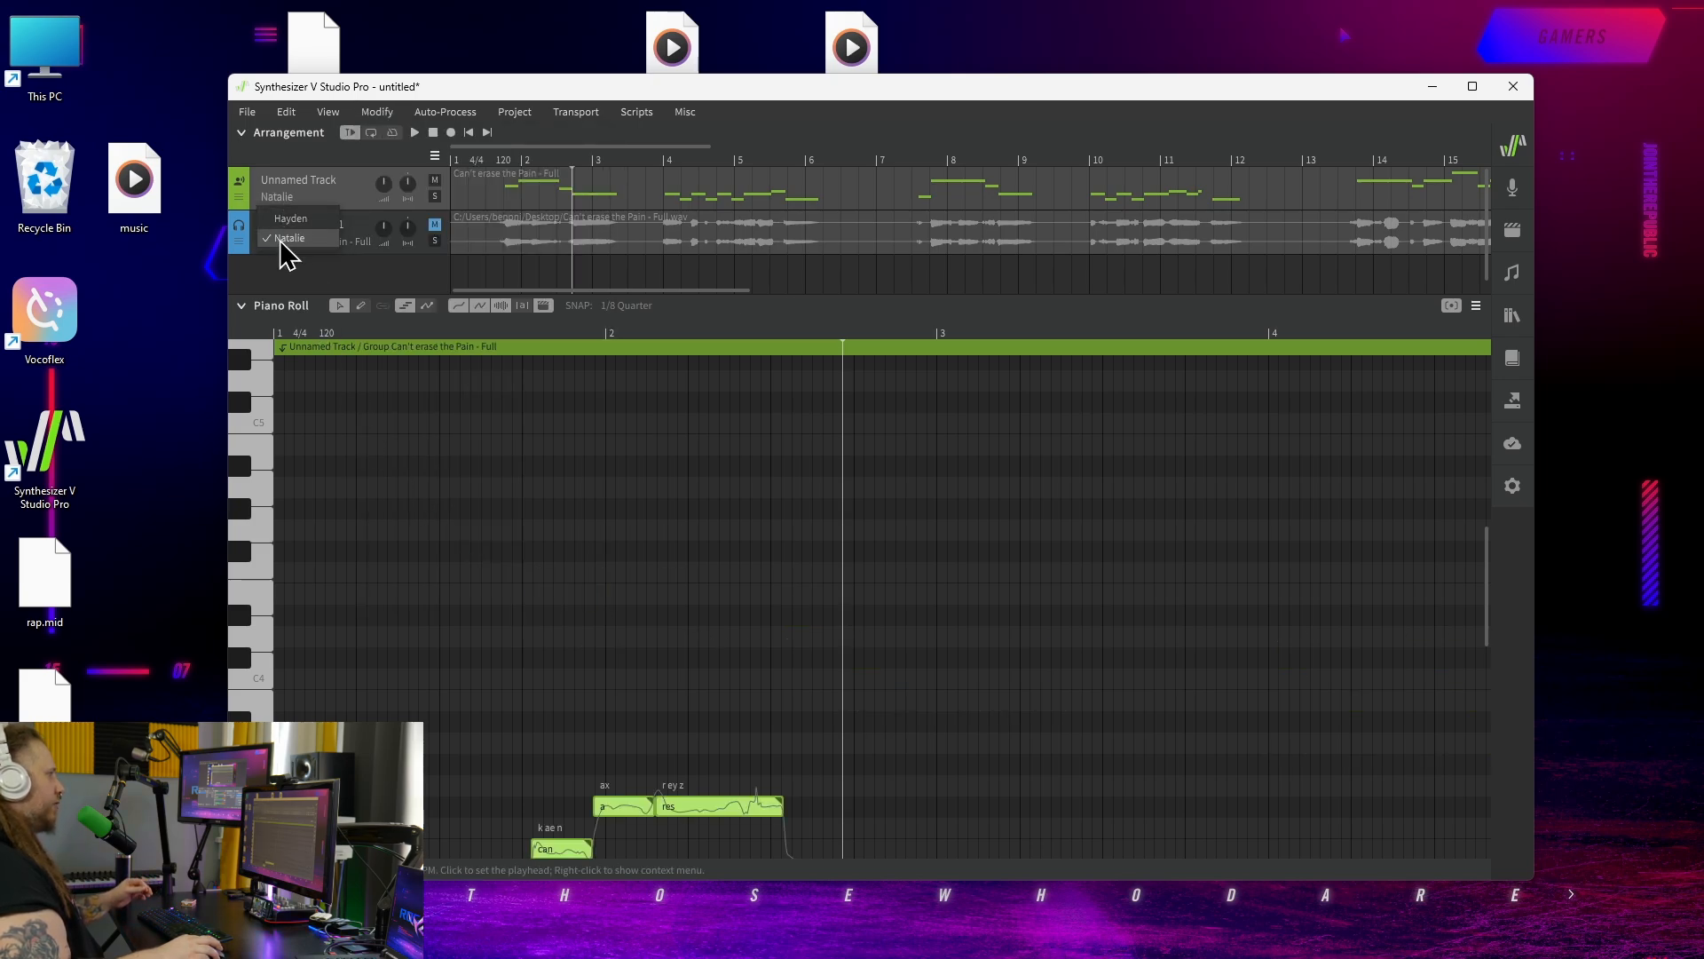
pyautogui.click(571, 346)
pyautogui.press('space')
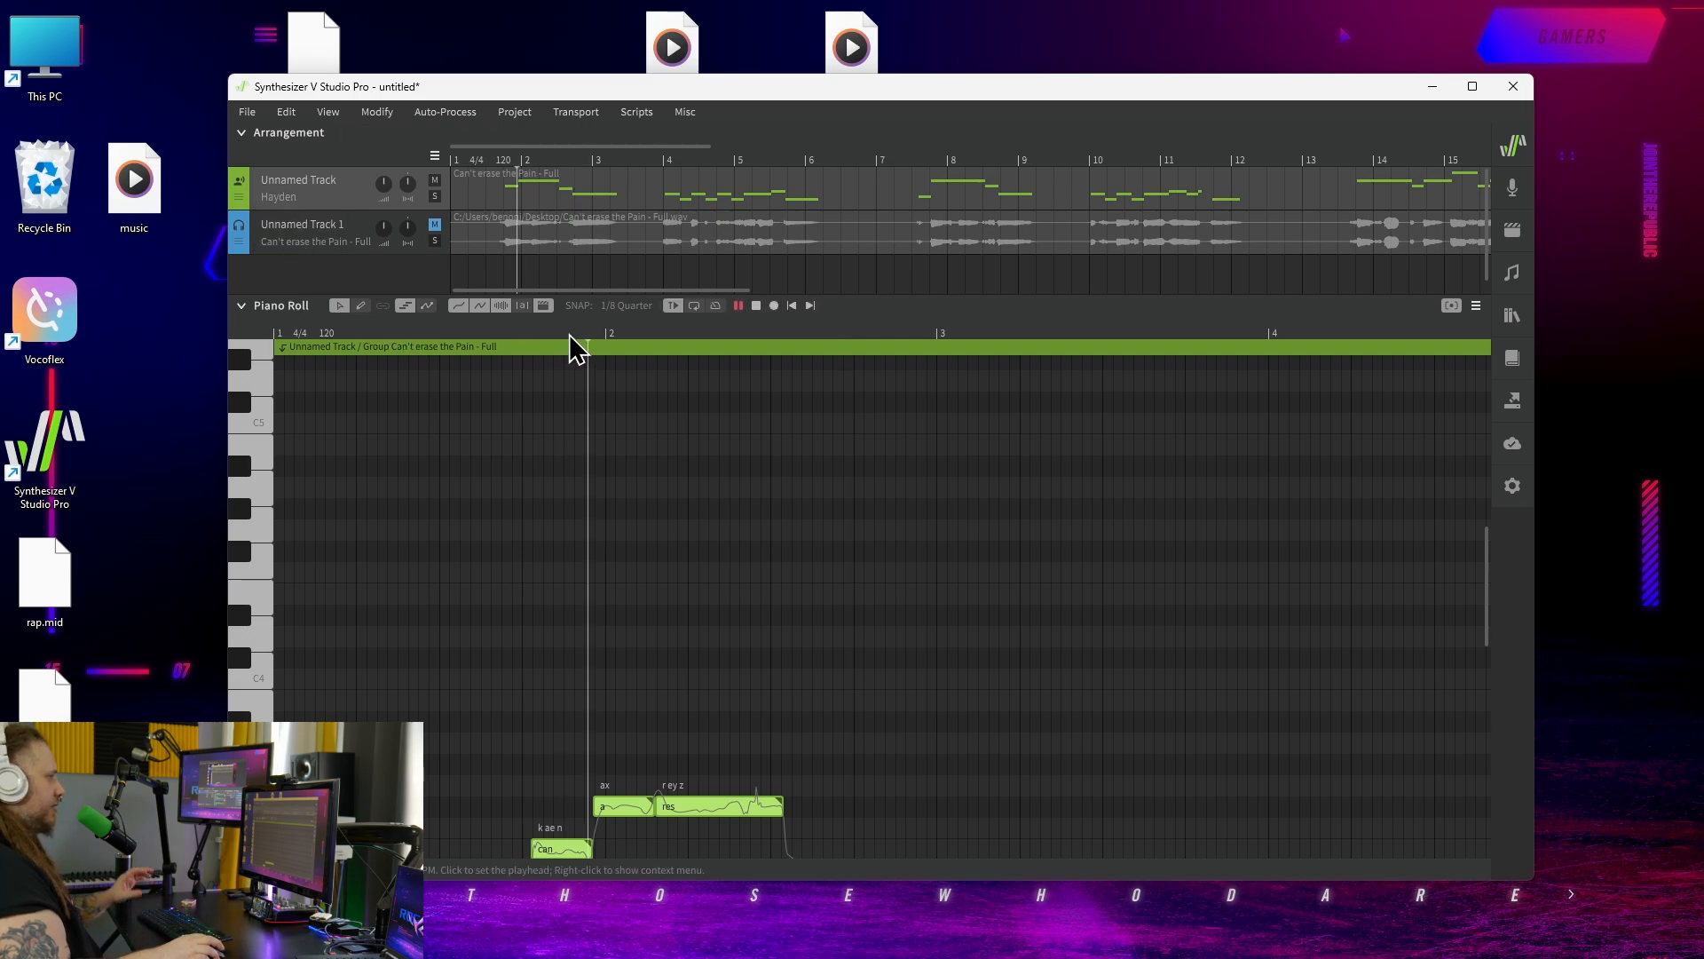
pyautogui.scroll(-3, 710, 591)
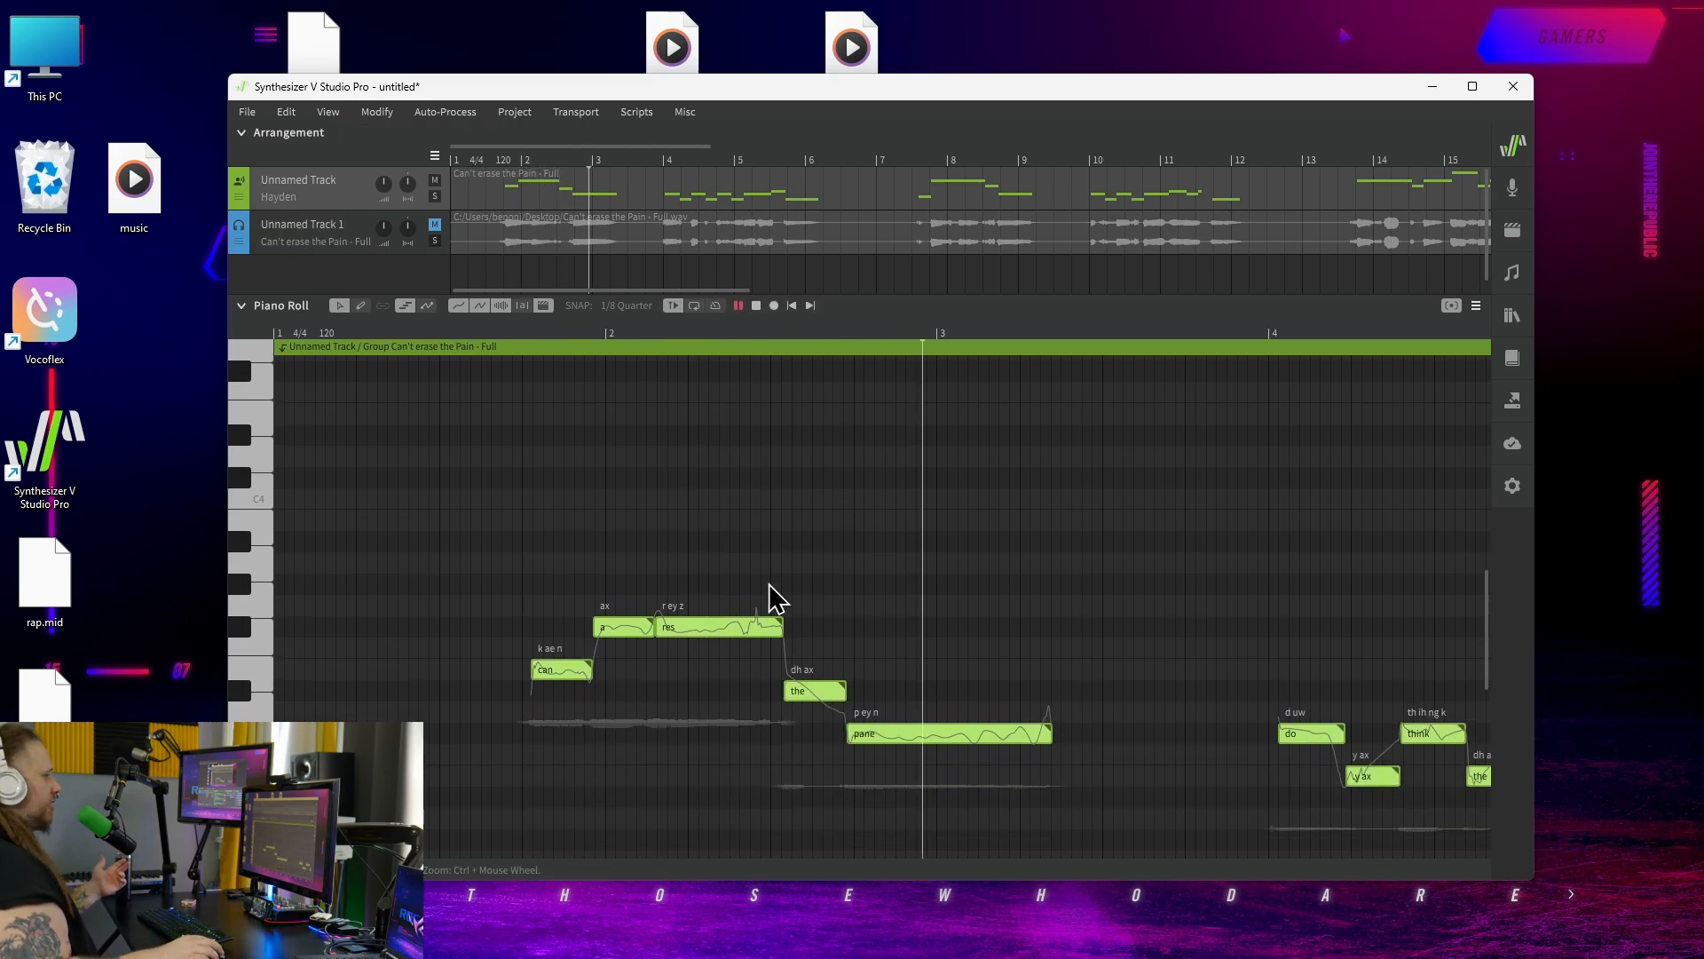
pyautogui.scroll(-2, 770, 598)
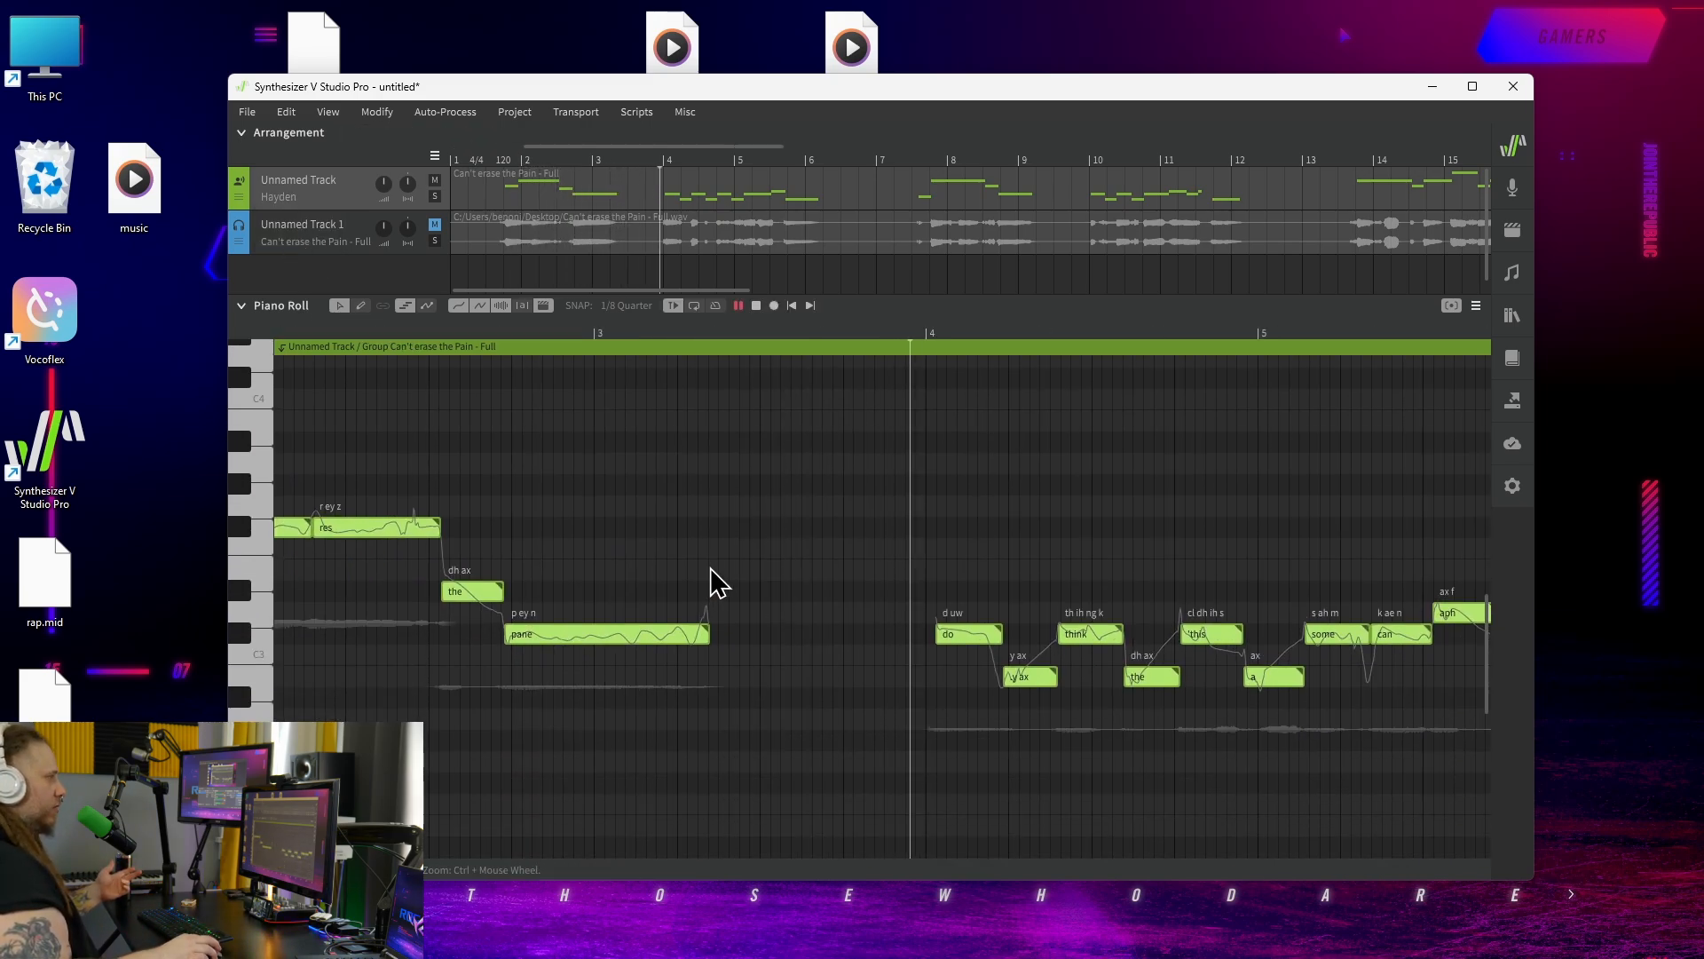
# Unmute the imported audio track and play it together with the Hayden notes from about bar 7.
pyautogui.click(435, 224)
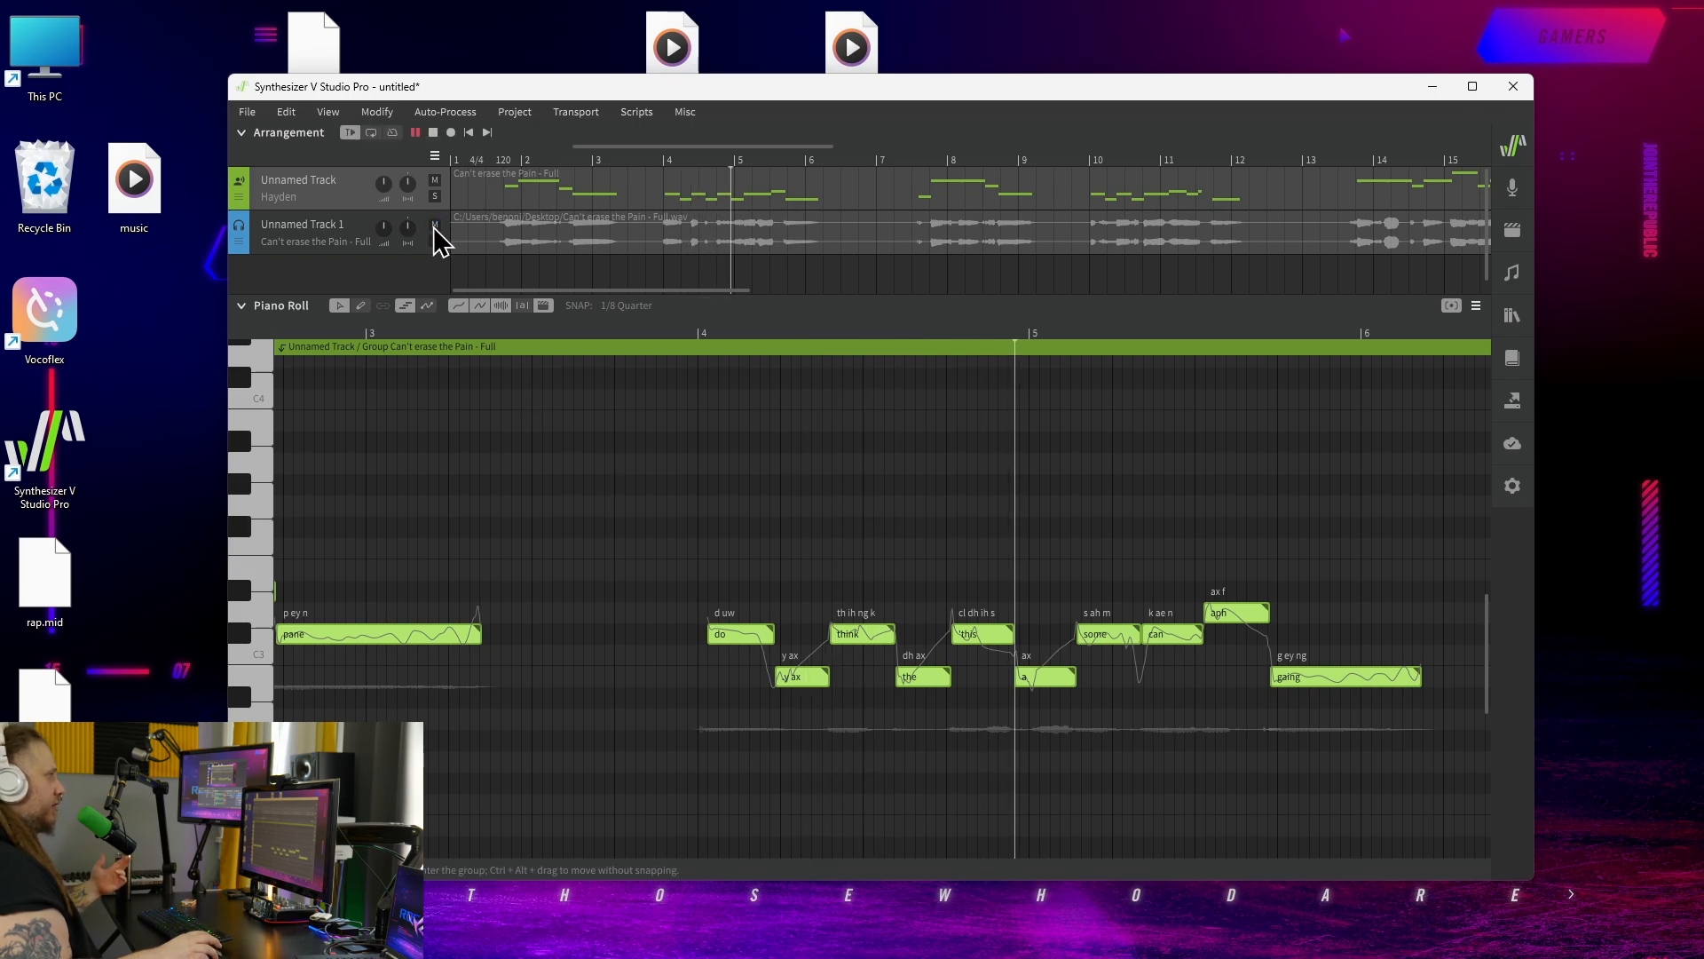
pyautogui.click(885, 168)
pyautogui.press('space')
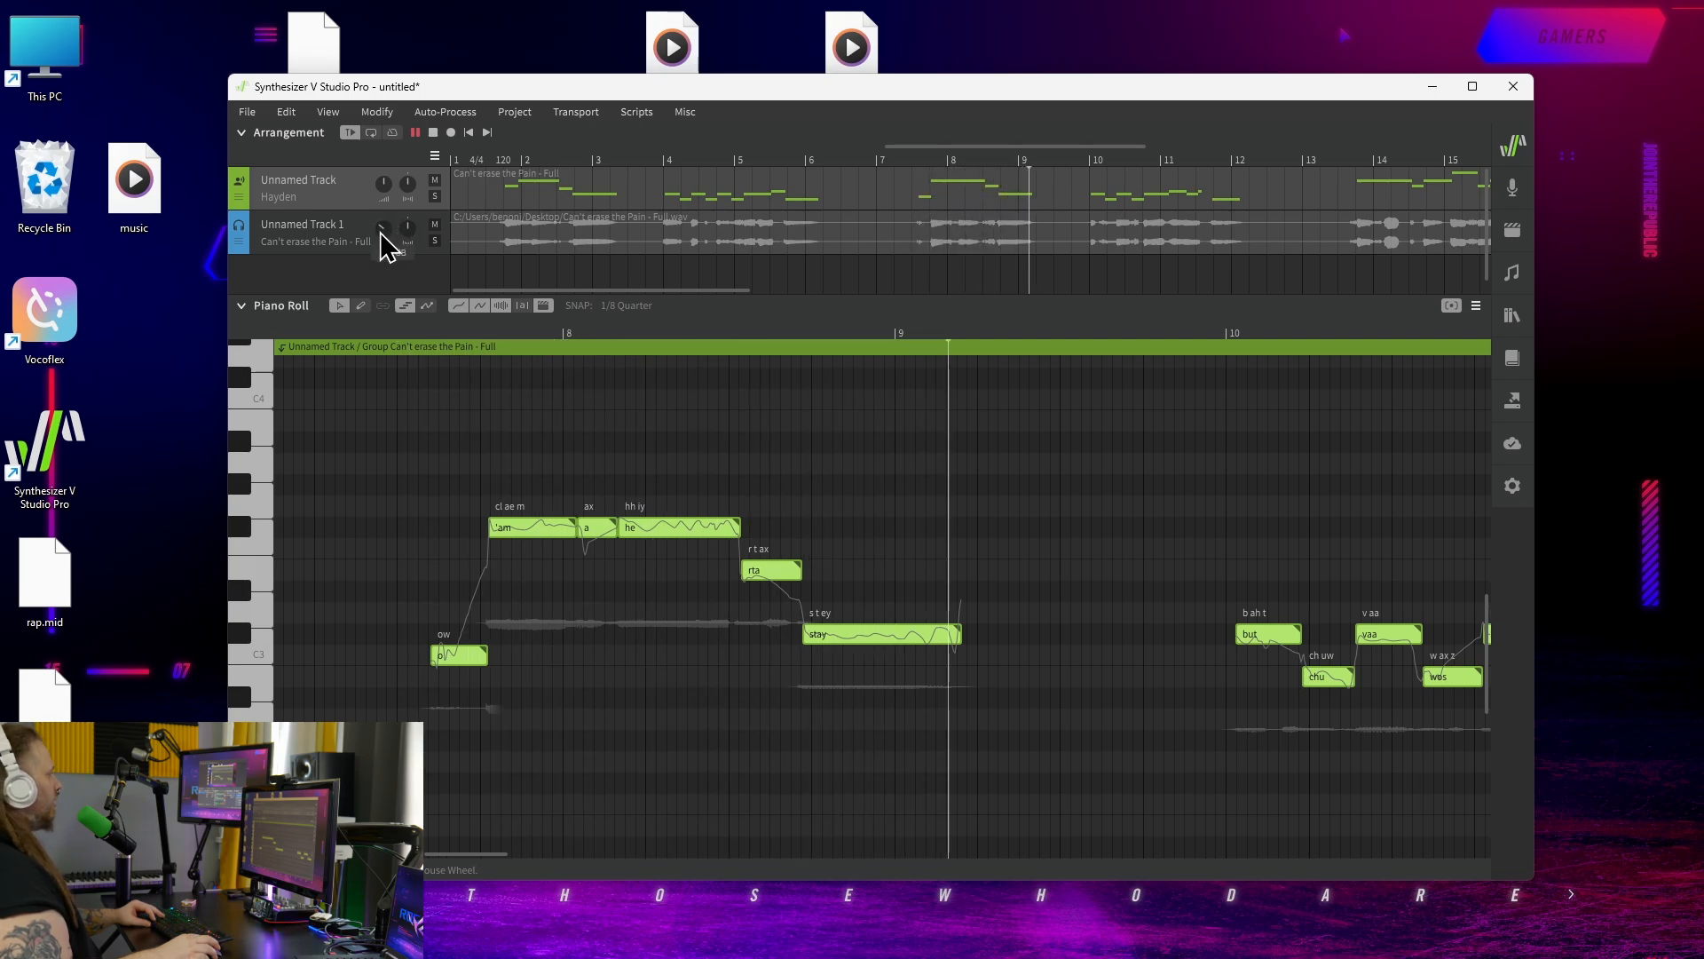
pyautogui.press('space')
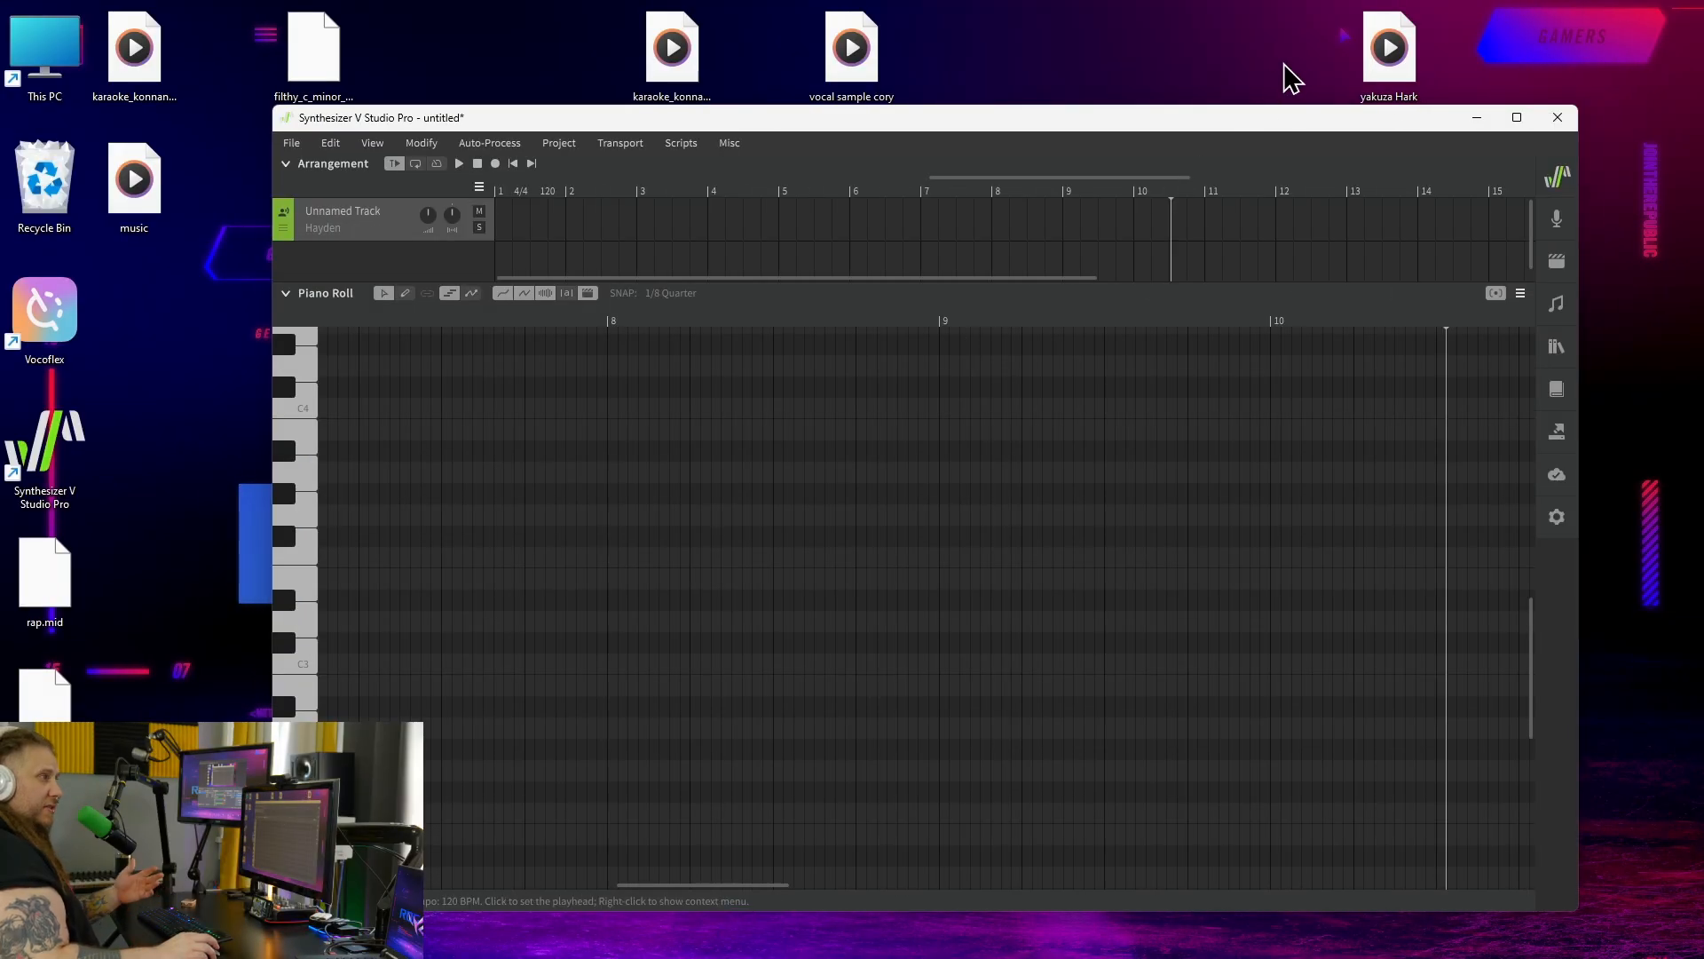
# Import "yakuza Hark" from the desktop into the arrangement as an audio track and play it from about bar 8.
pyautogui.moveTo(1283, 133); pyautogui.dragTo(1271, 217)
pyautogui.moveTo(1389, 76); pyautogui.dragTo(866, 305)
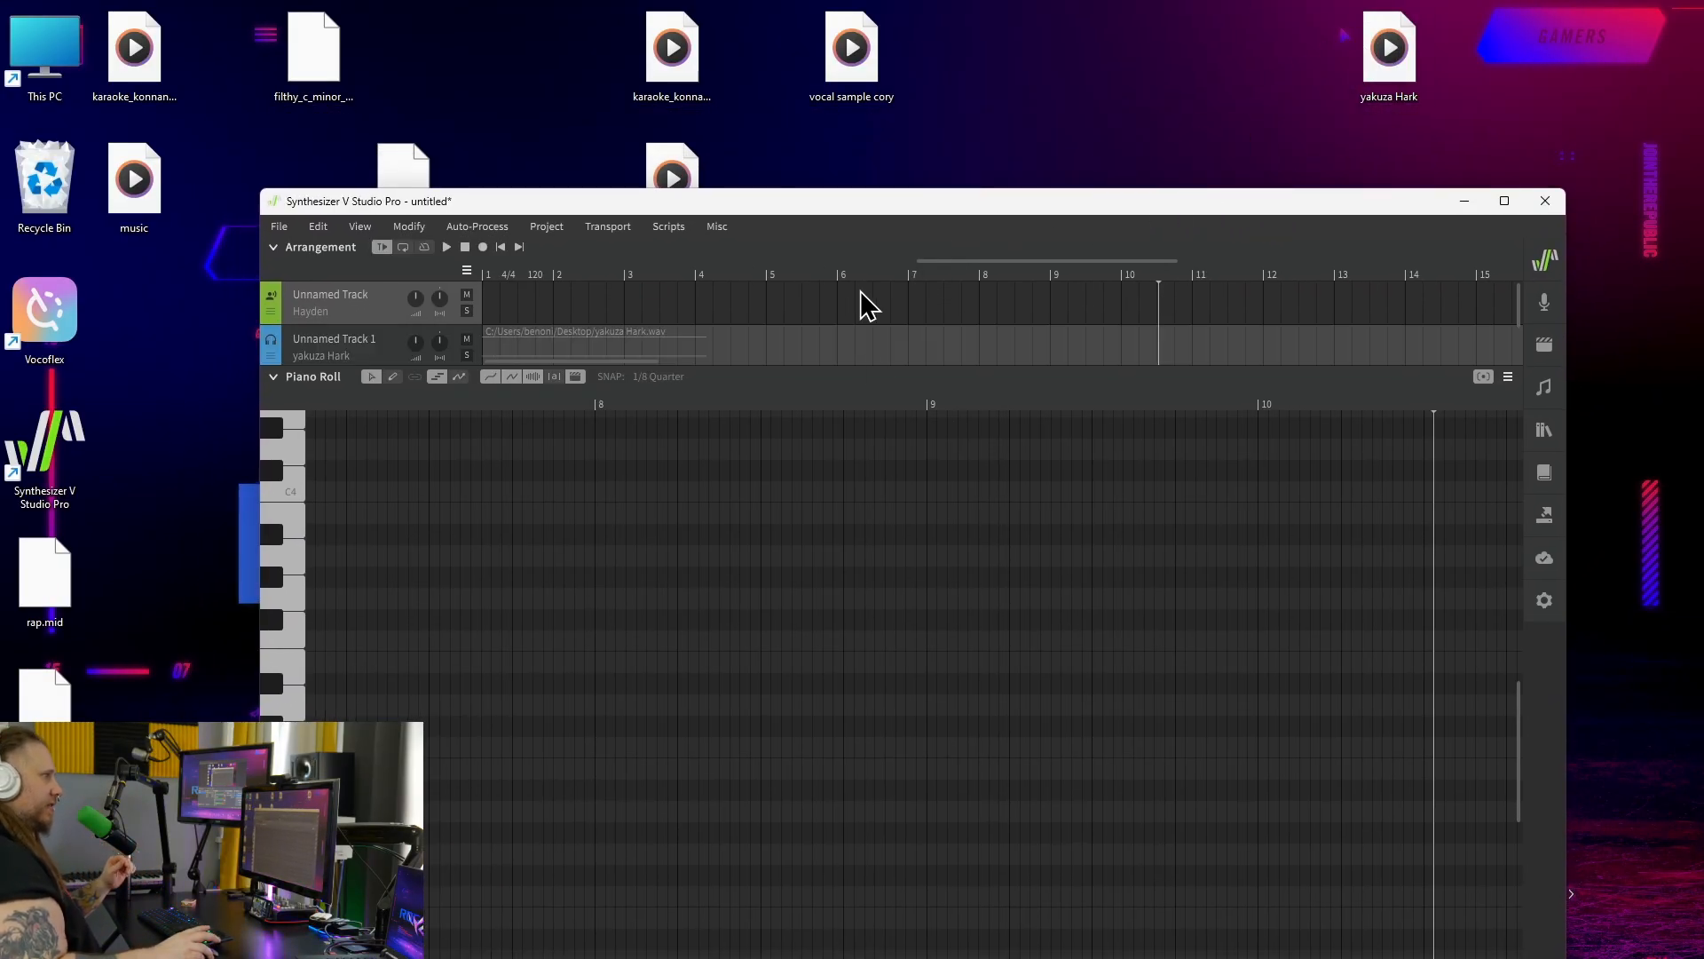
pyautogui.click(1007, 277)
pyautogui.press('space')
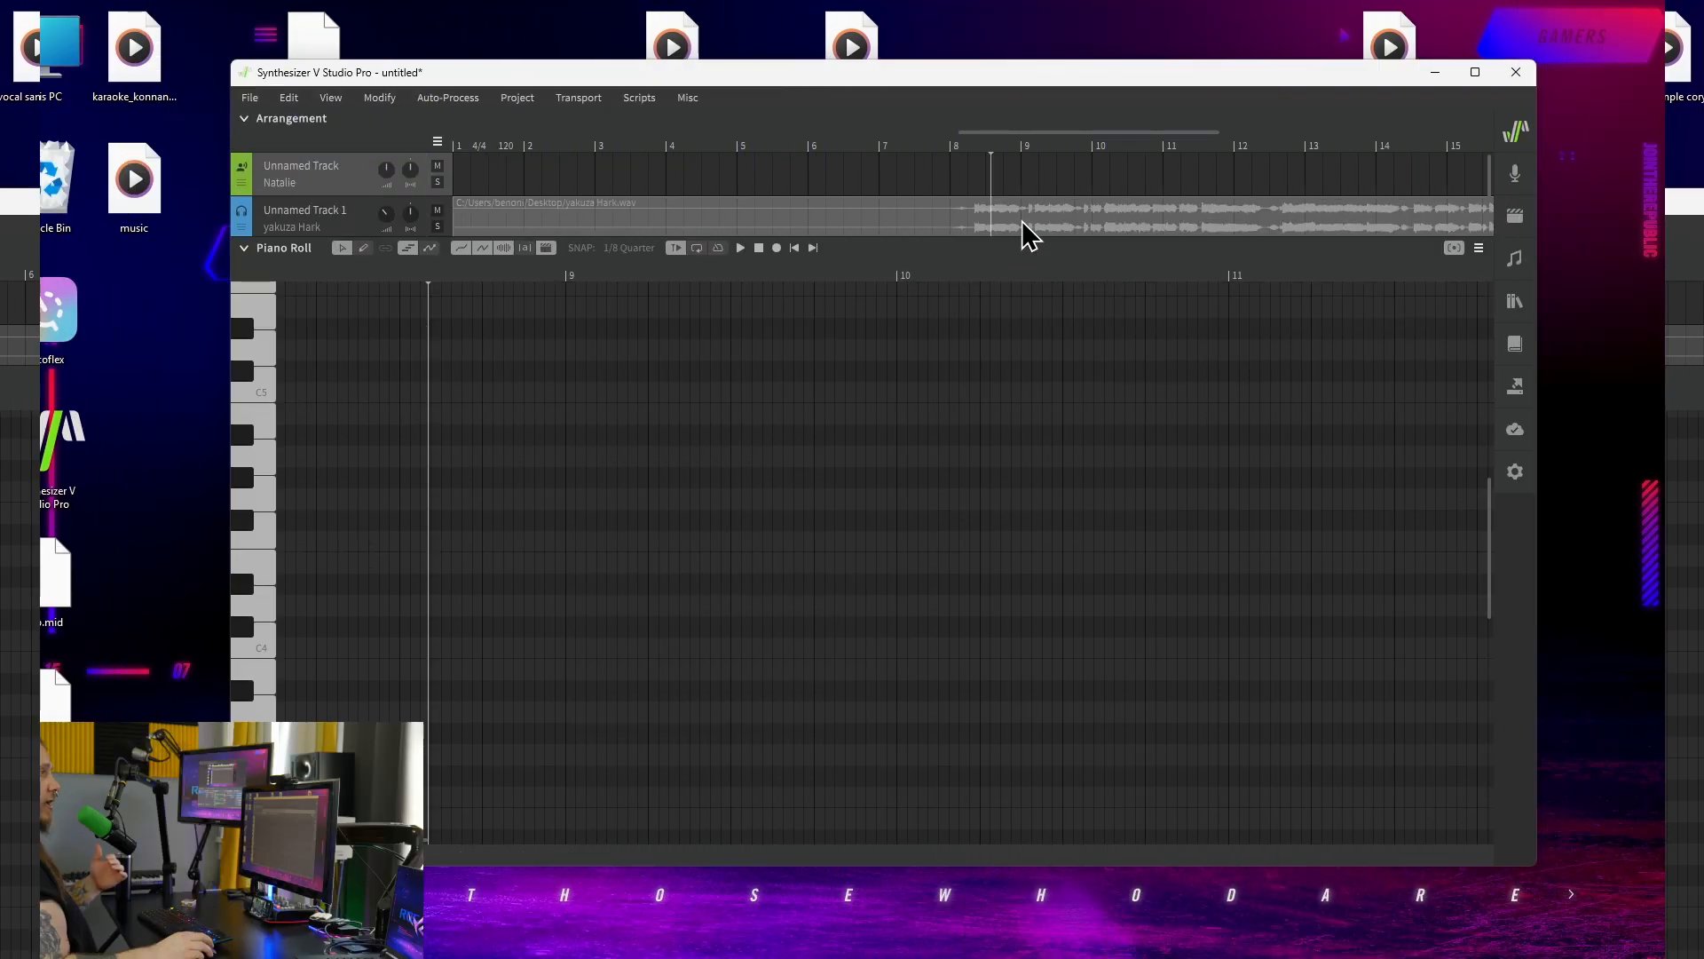
# Extract notes from the yakuza Hark clip using Auto language, 89% sensitivity, semitone rounding, phonetic lyrics, pitch transfer and multi-threaded analysis, and play them.
pyautogui.rightClick(1030, 228)
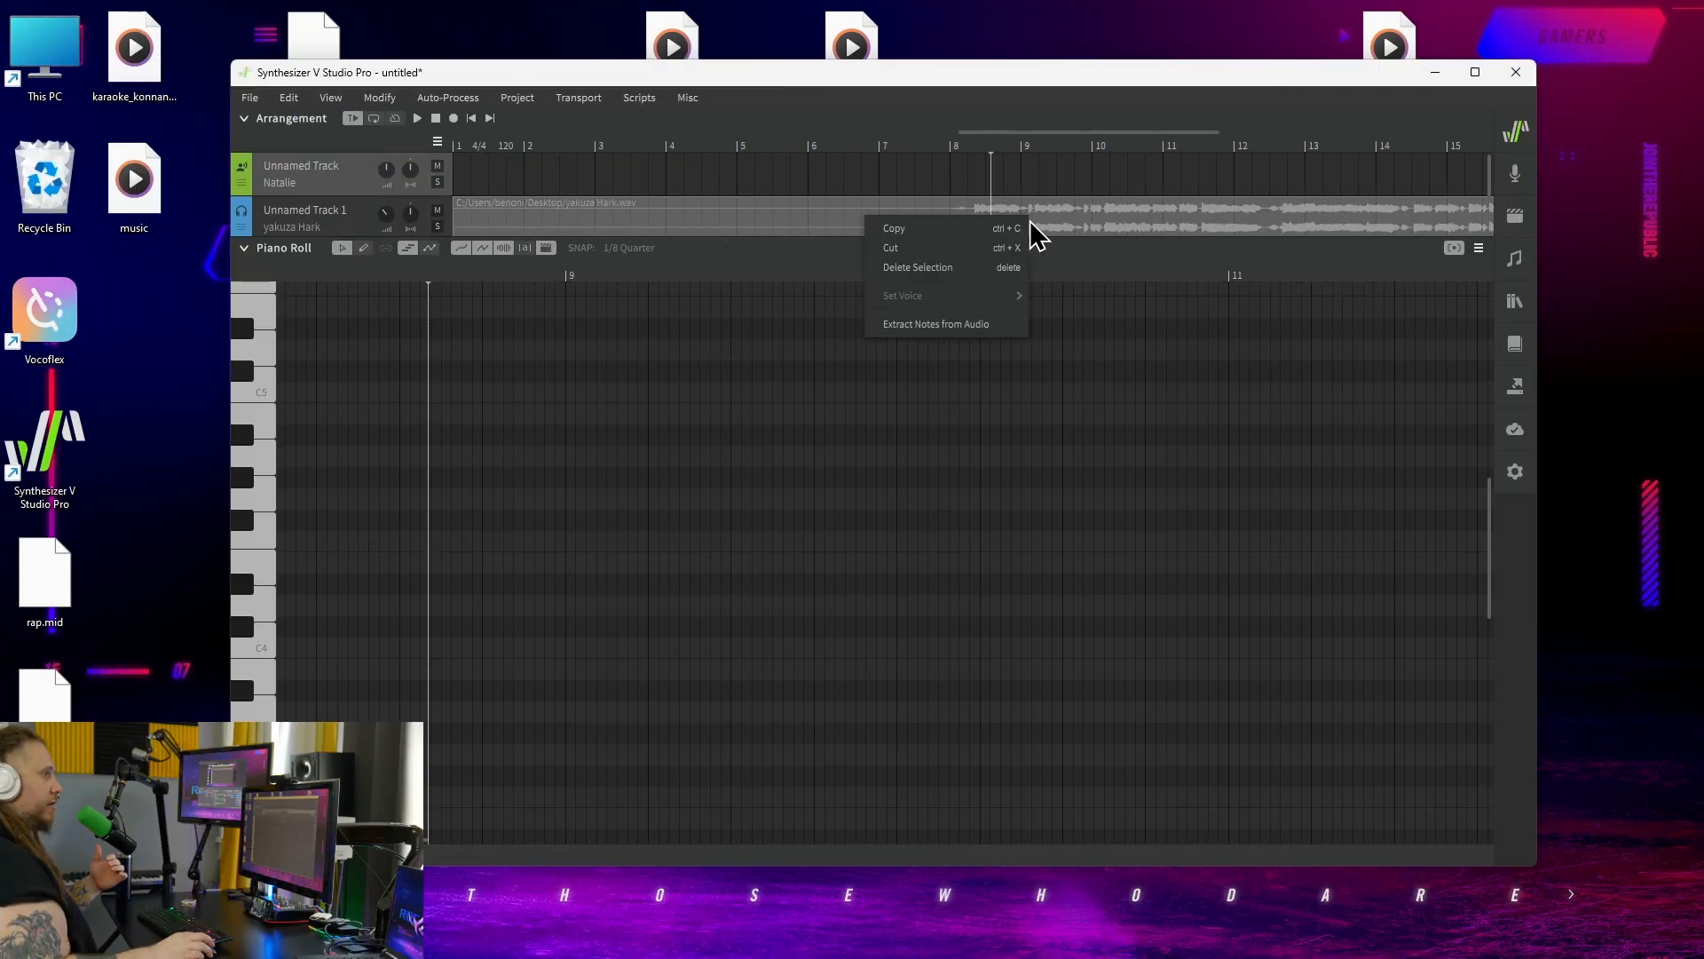
pyautogui.click(937, 325)
pyautogui.click(852, 525)
pyautogui.click(857, 551)
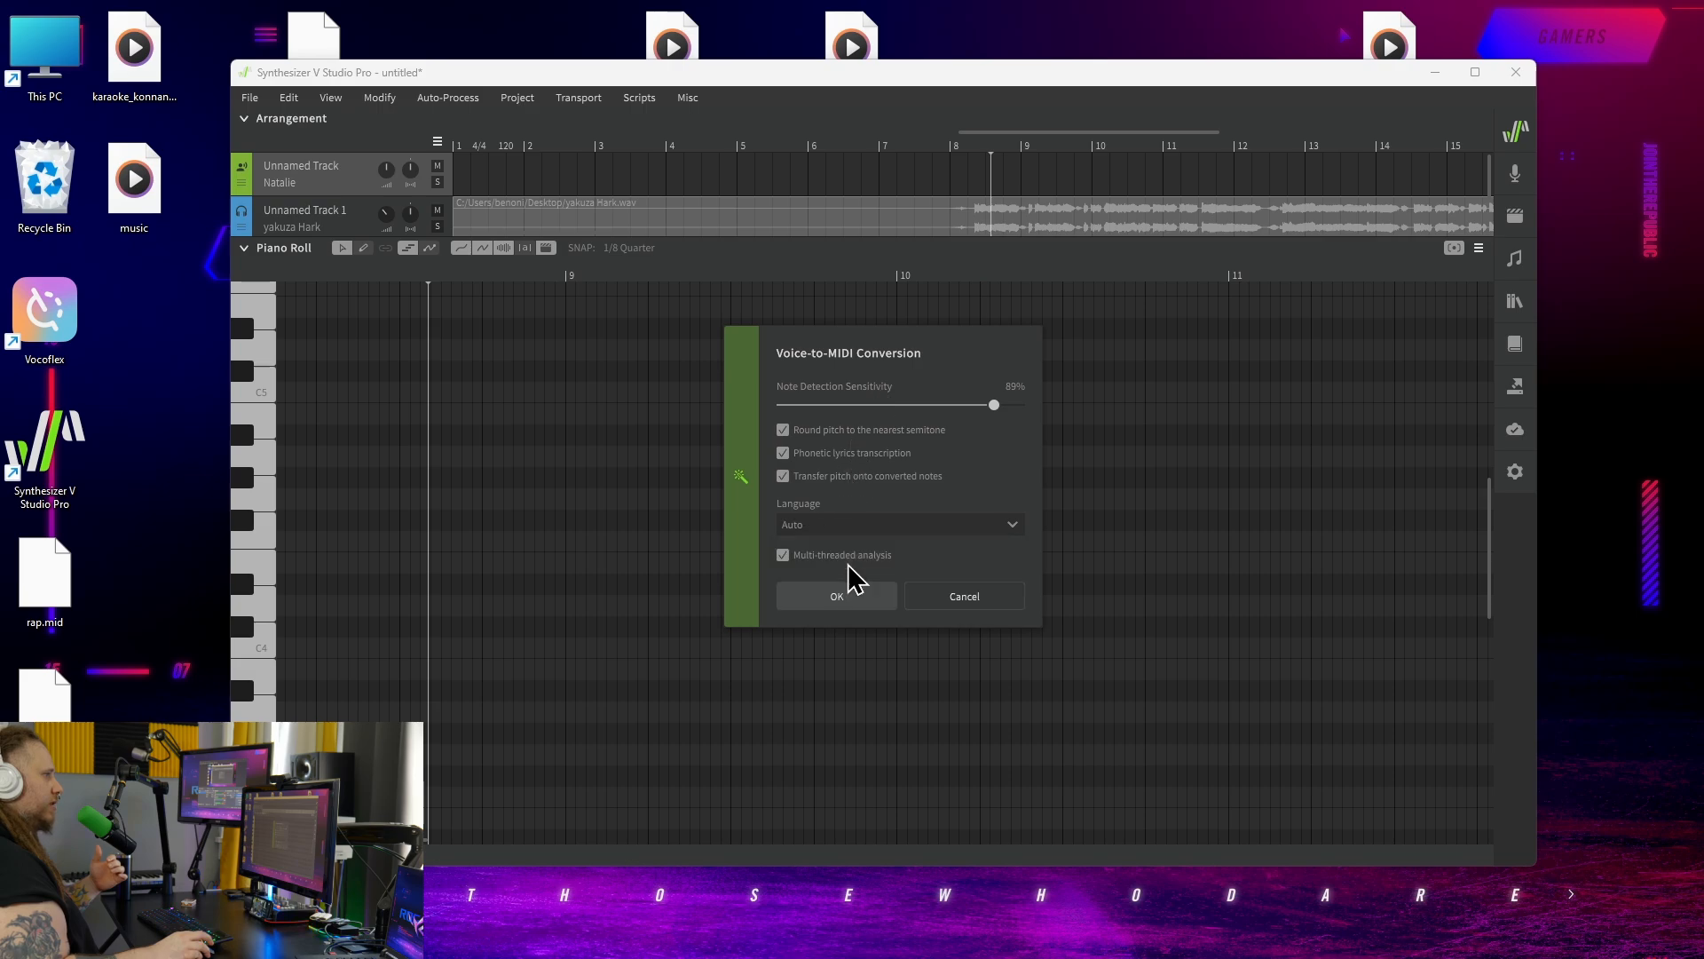
pyautogui.click(832, 599)
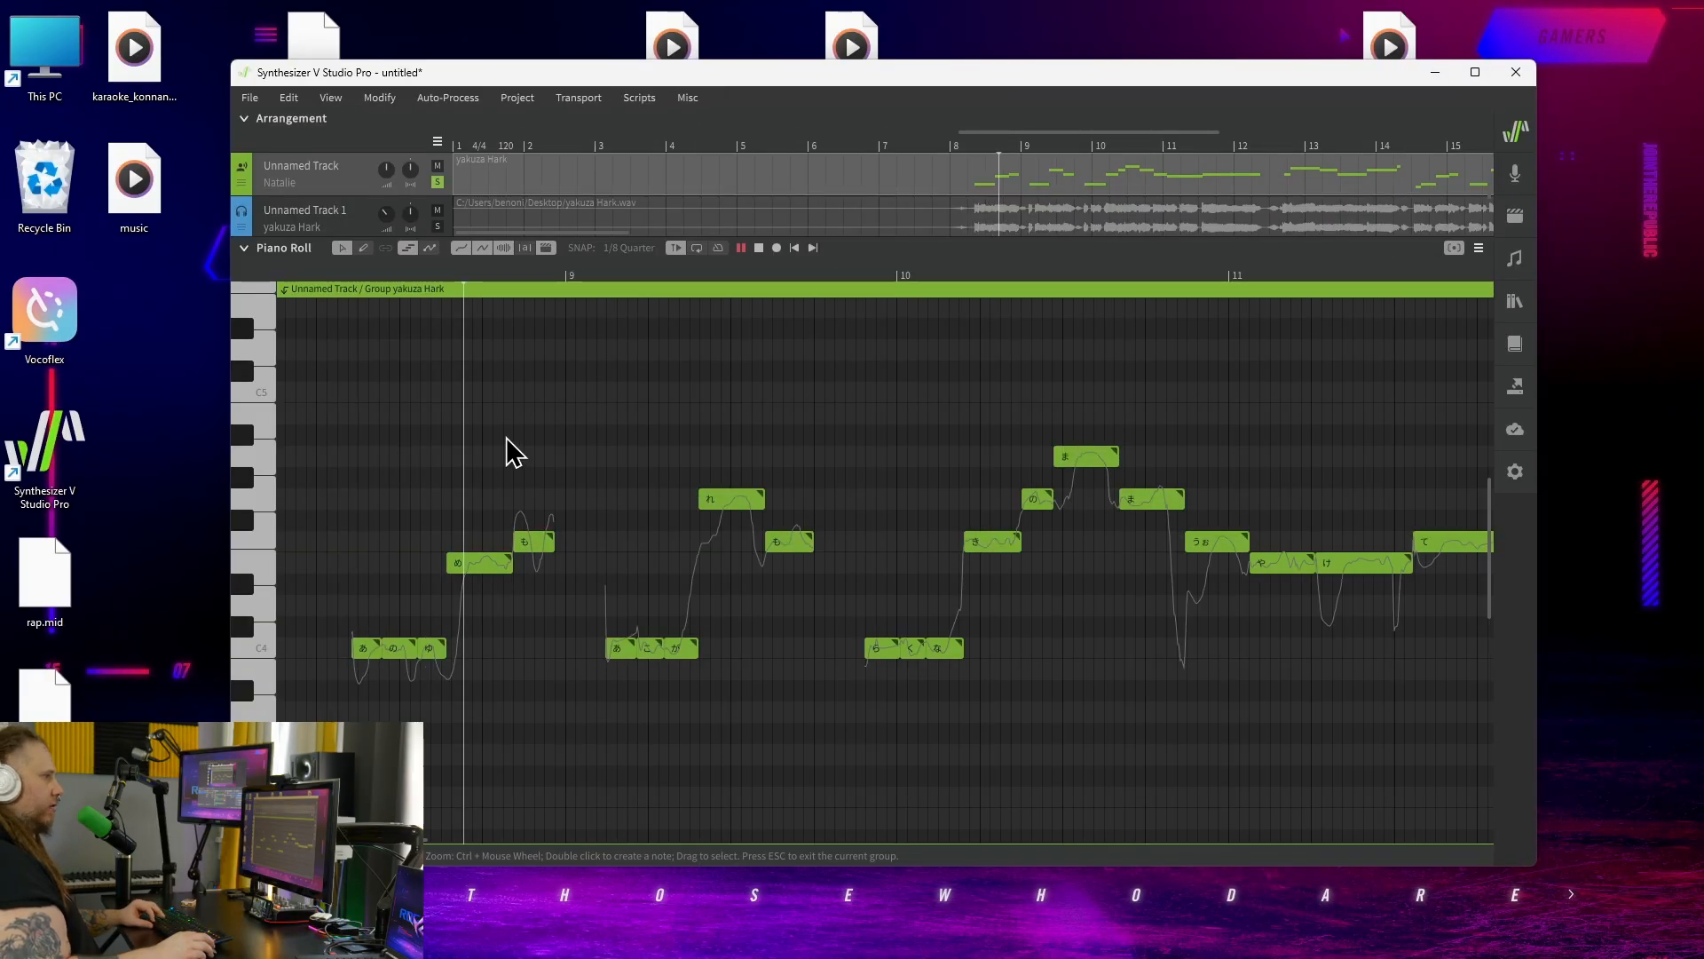
pyautogui.press('space')
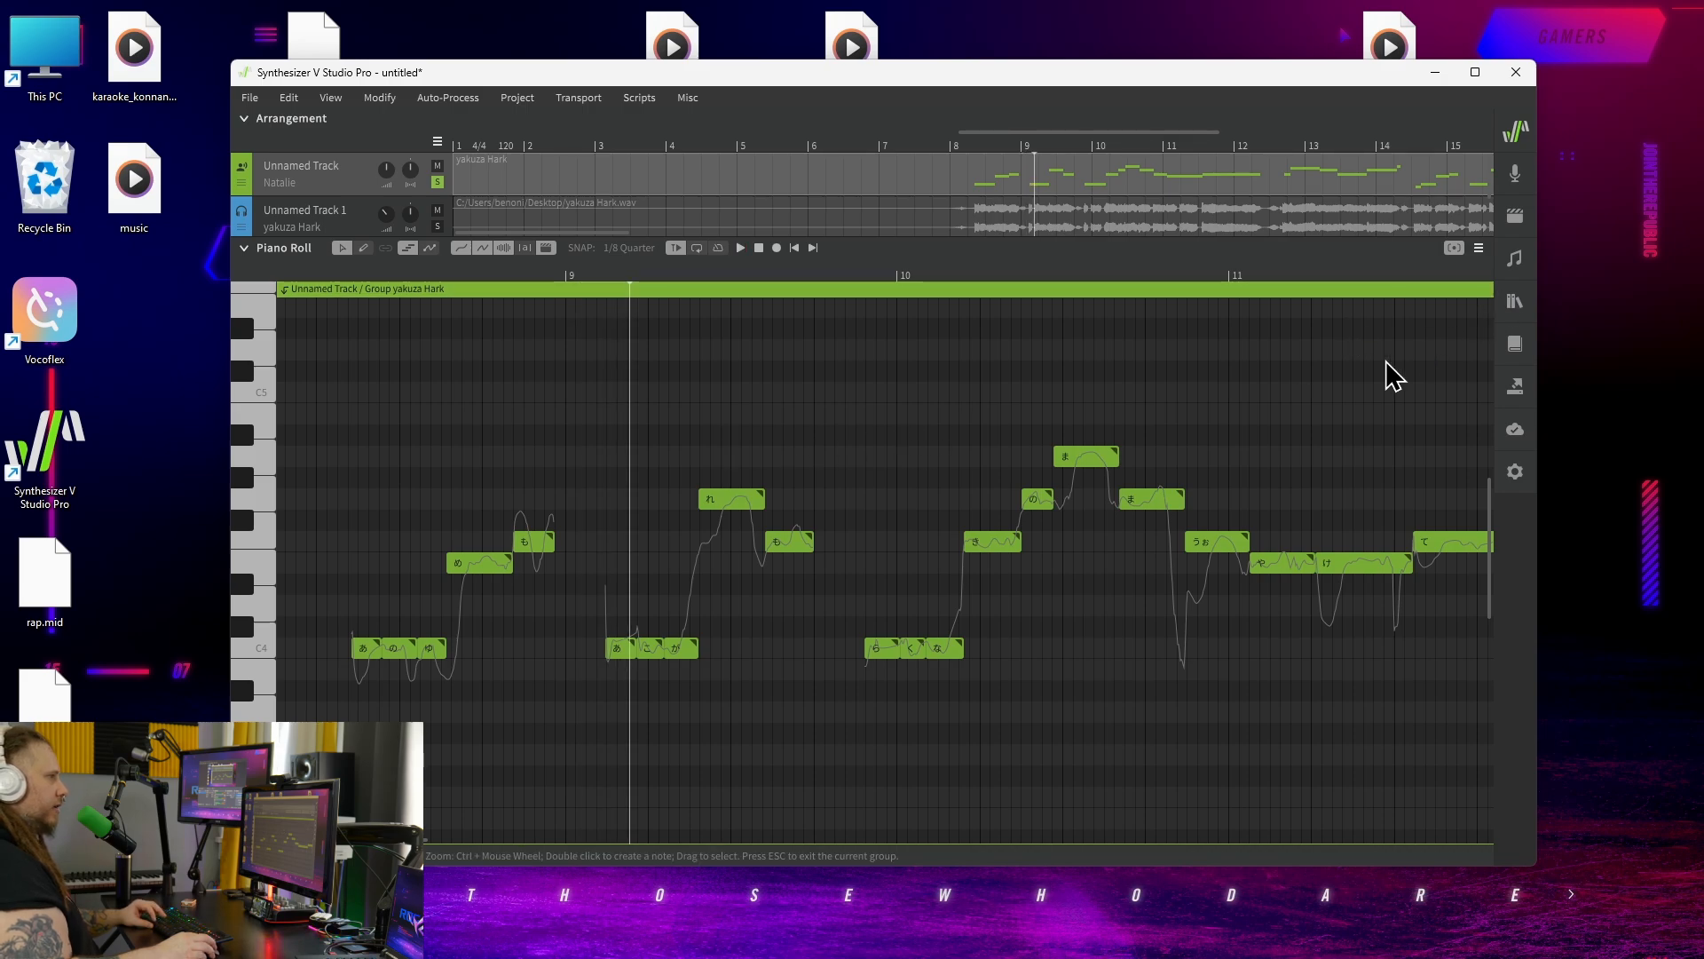
# Set the group's singing language to Japanese and play the converted notes from their beginning.
pyautogui.click(1514, 173)
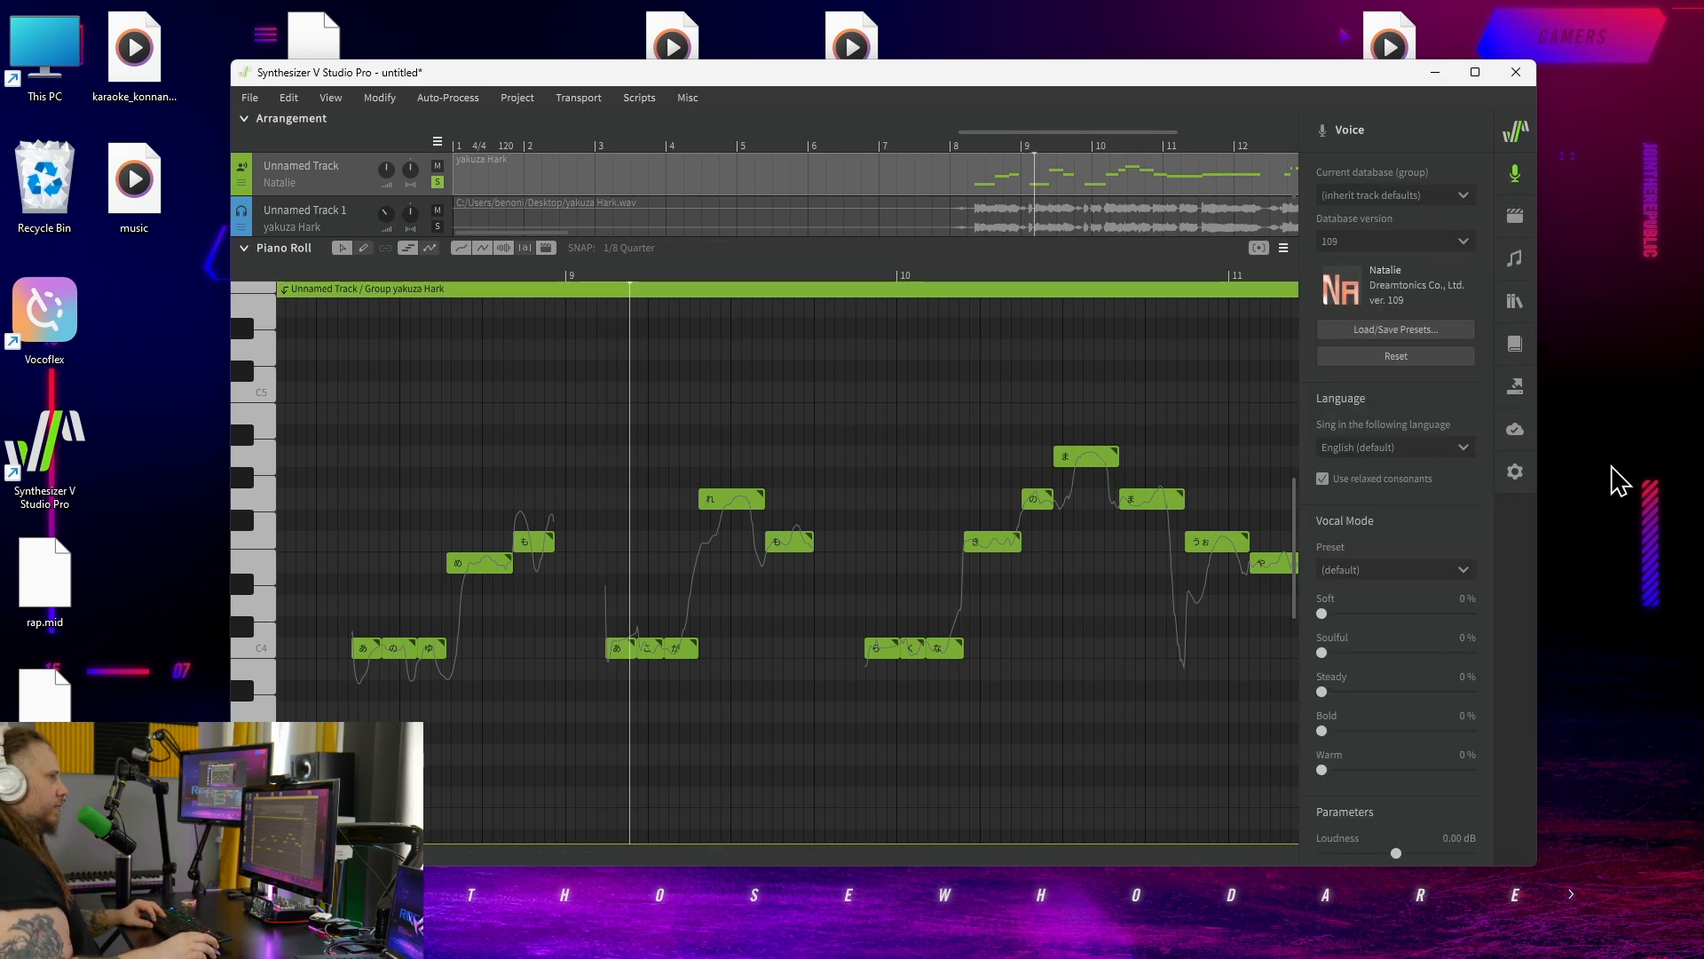
pyautogui.click(1467, 444)
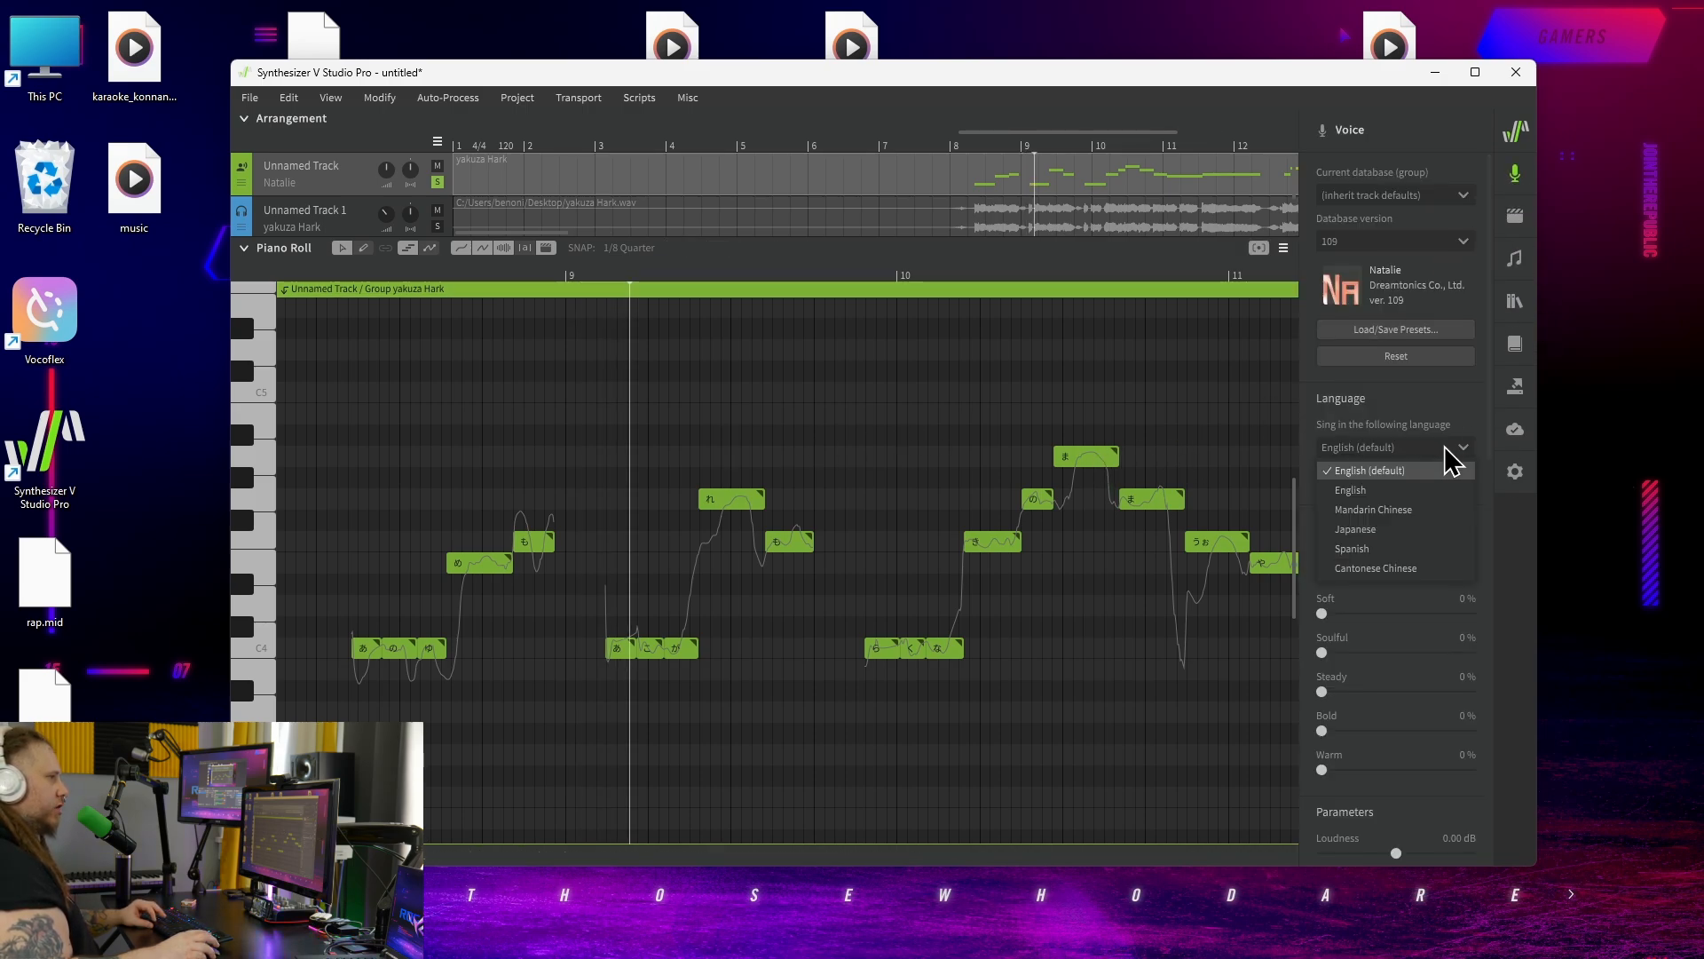
pyautogui.click(1383, 531)
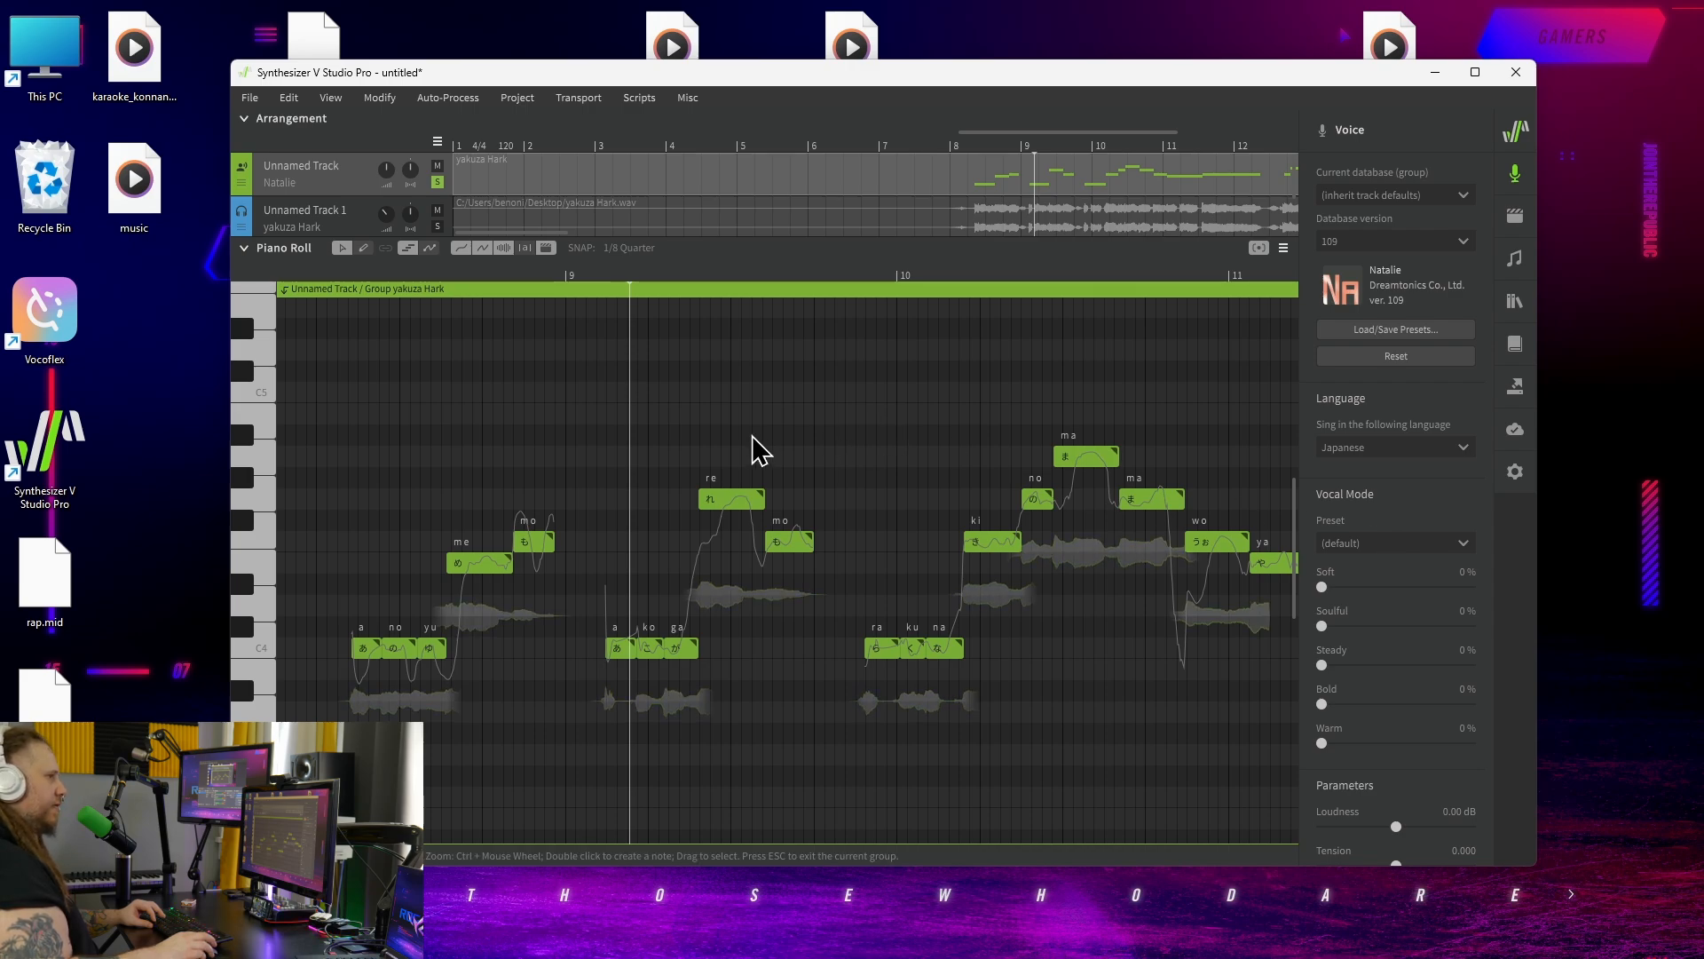
pyautogui.click(1520, 177)
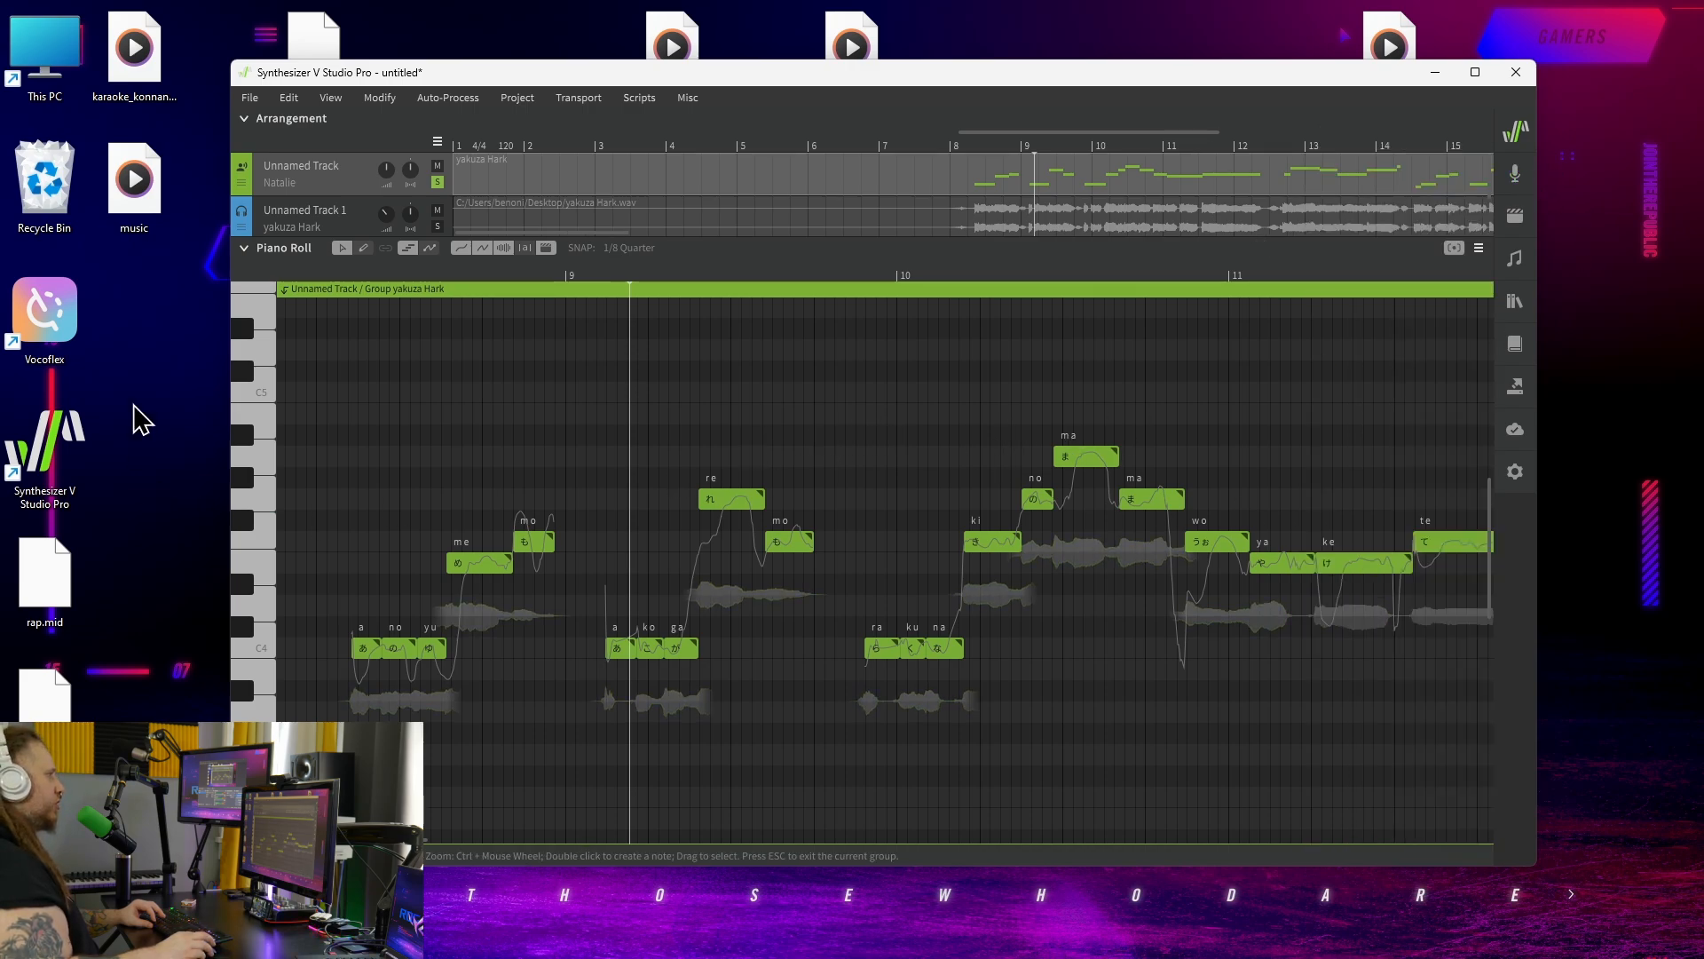
pyautogui.click(351, 292)
pyautogui.press('space')
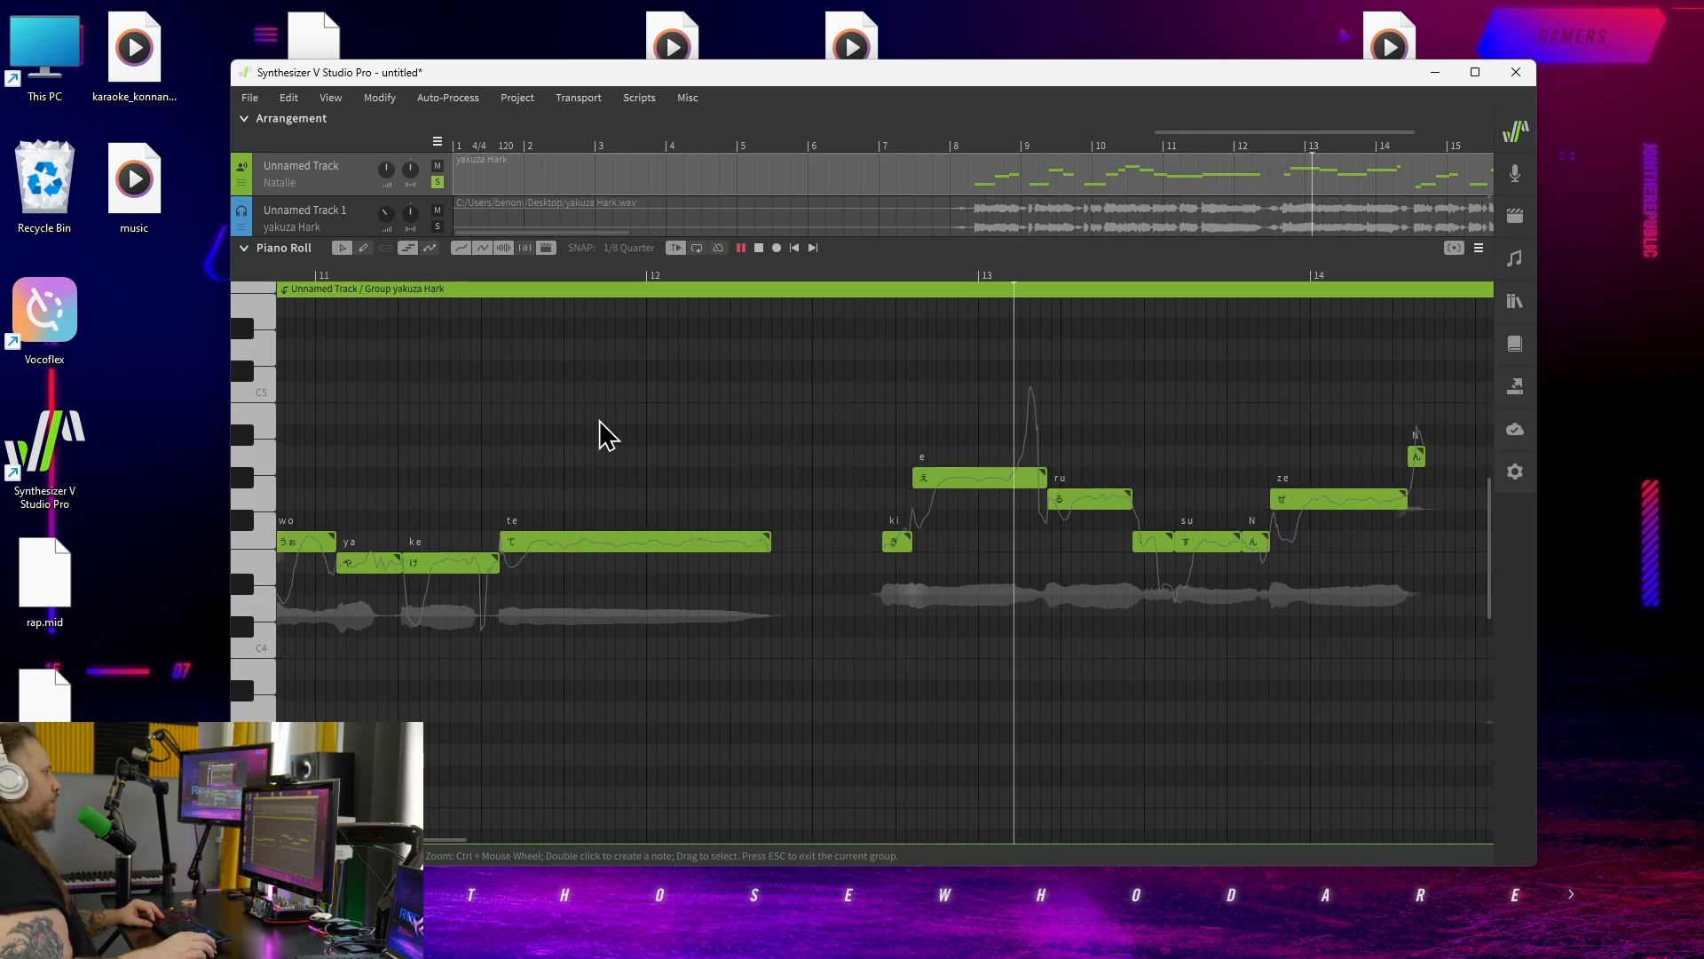
pyautogui.press('space')
# Uncover the desktop files and import the "karaoke_konnan_janai" backing track into the arrangement as a third track.
pyautogui.moveTo(577, 86); pyautogui.dragTo(648, 185)
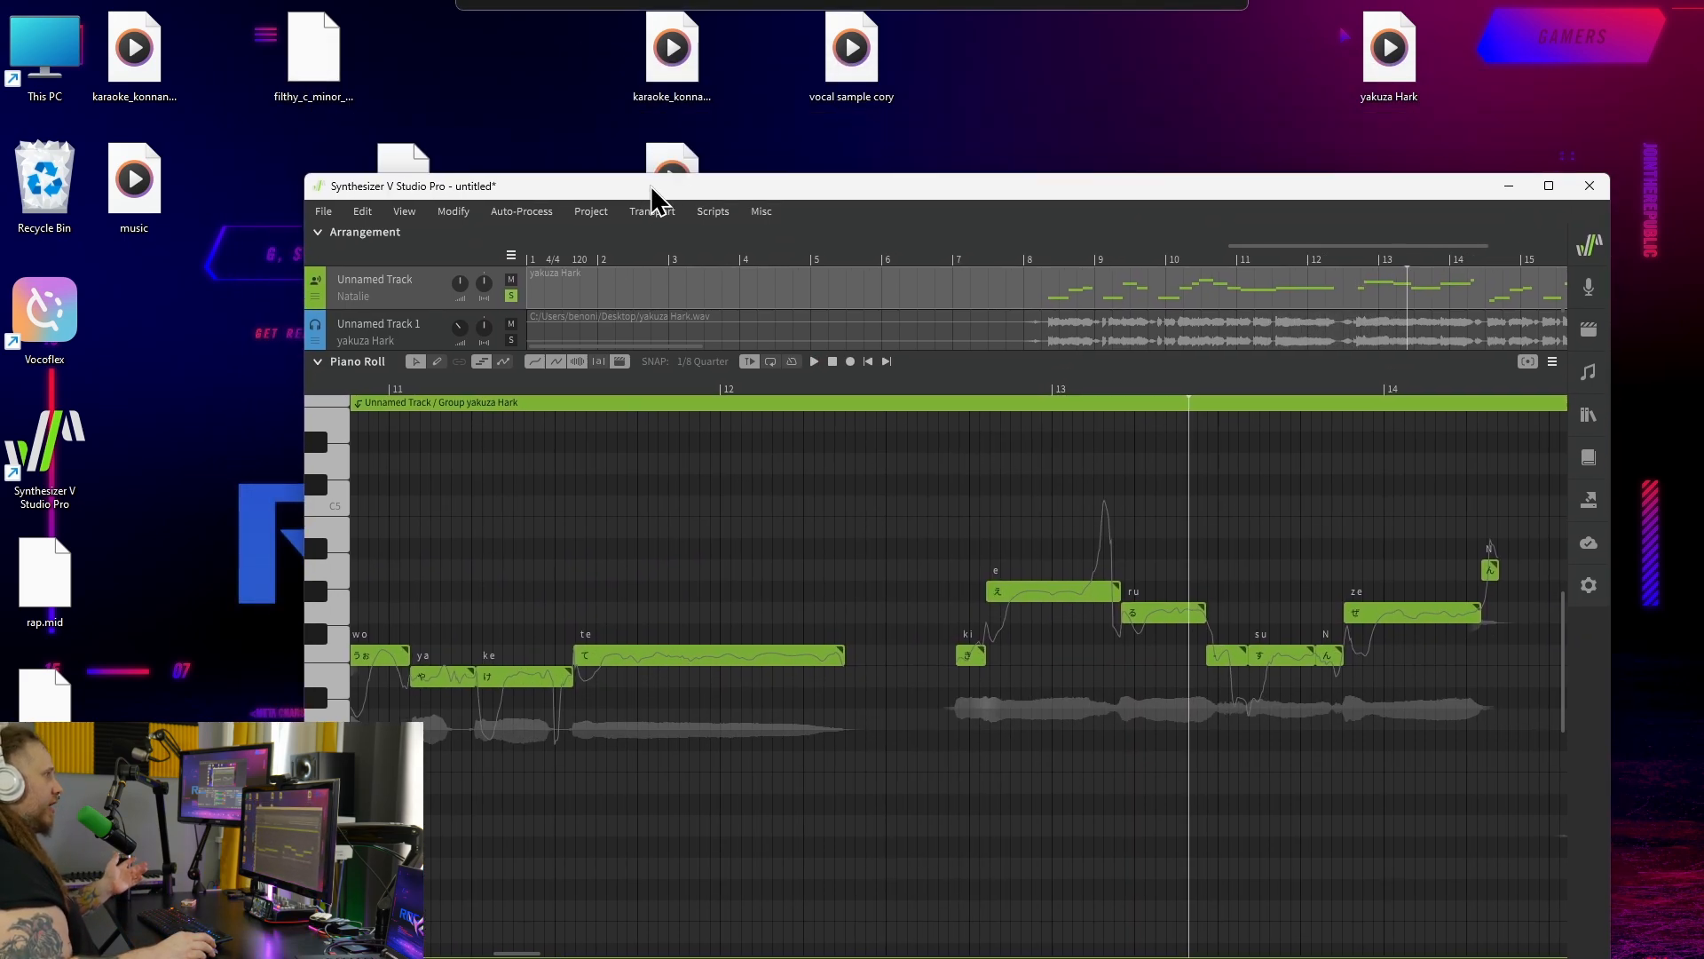
pyautogui.moveTo(665, 89); pyautogui.dragTo(609, 158)
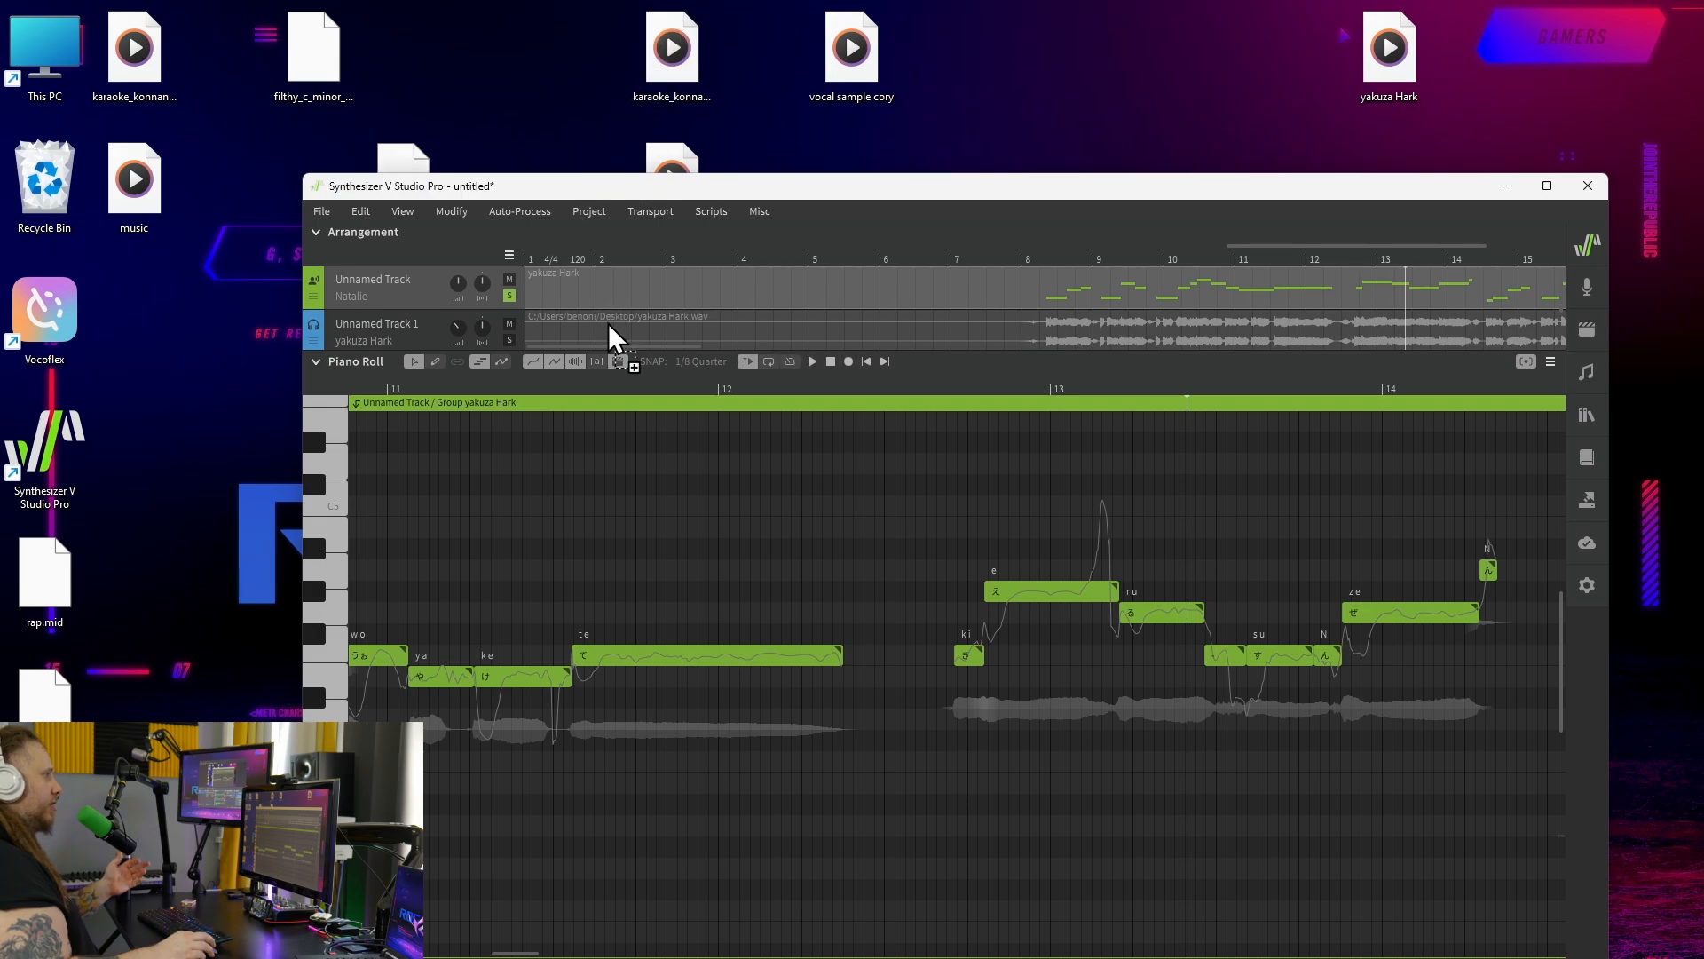
pyautogui.moveTo(675, 354); pyautogui.dragTo(712, 343)
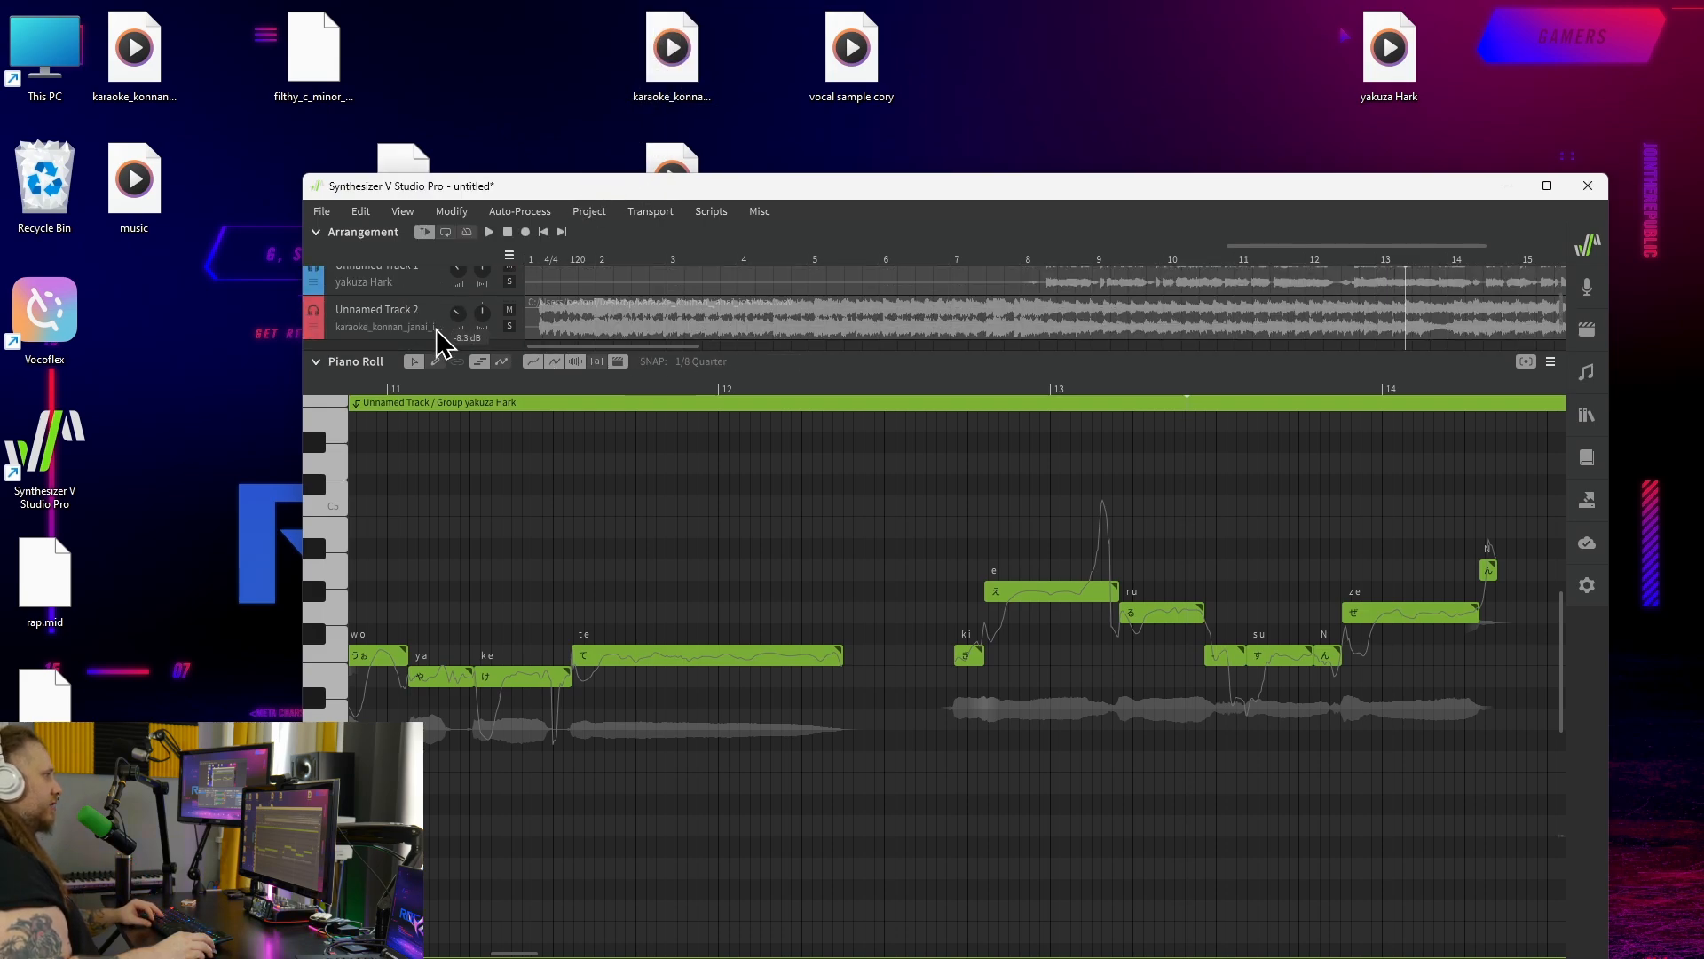
# Play the Natalie notes over the karaoke backing with the yakuza Hark audio muted, and lower the backing track's volume.
pyautogui.click(689, 386)
pyautogui.press('space')
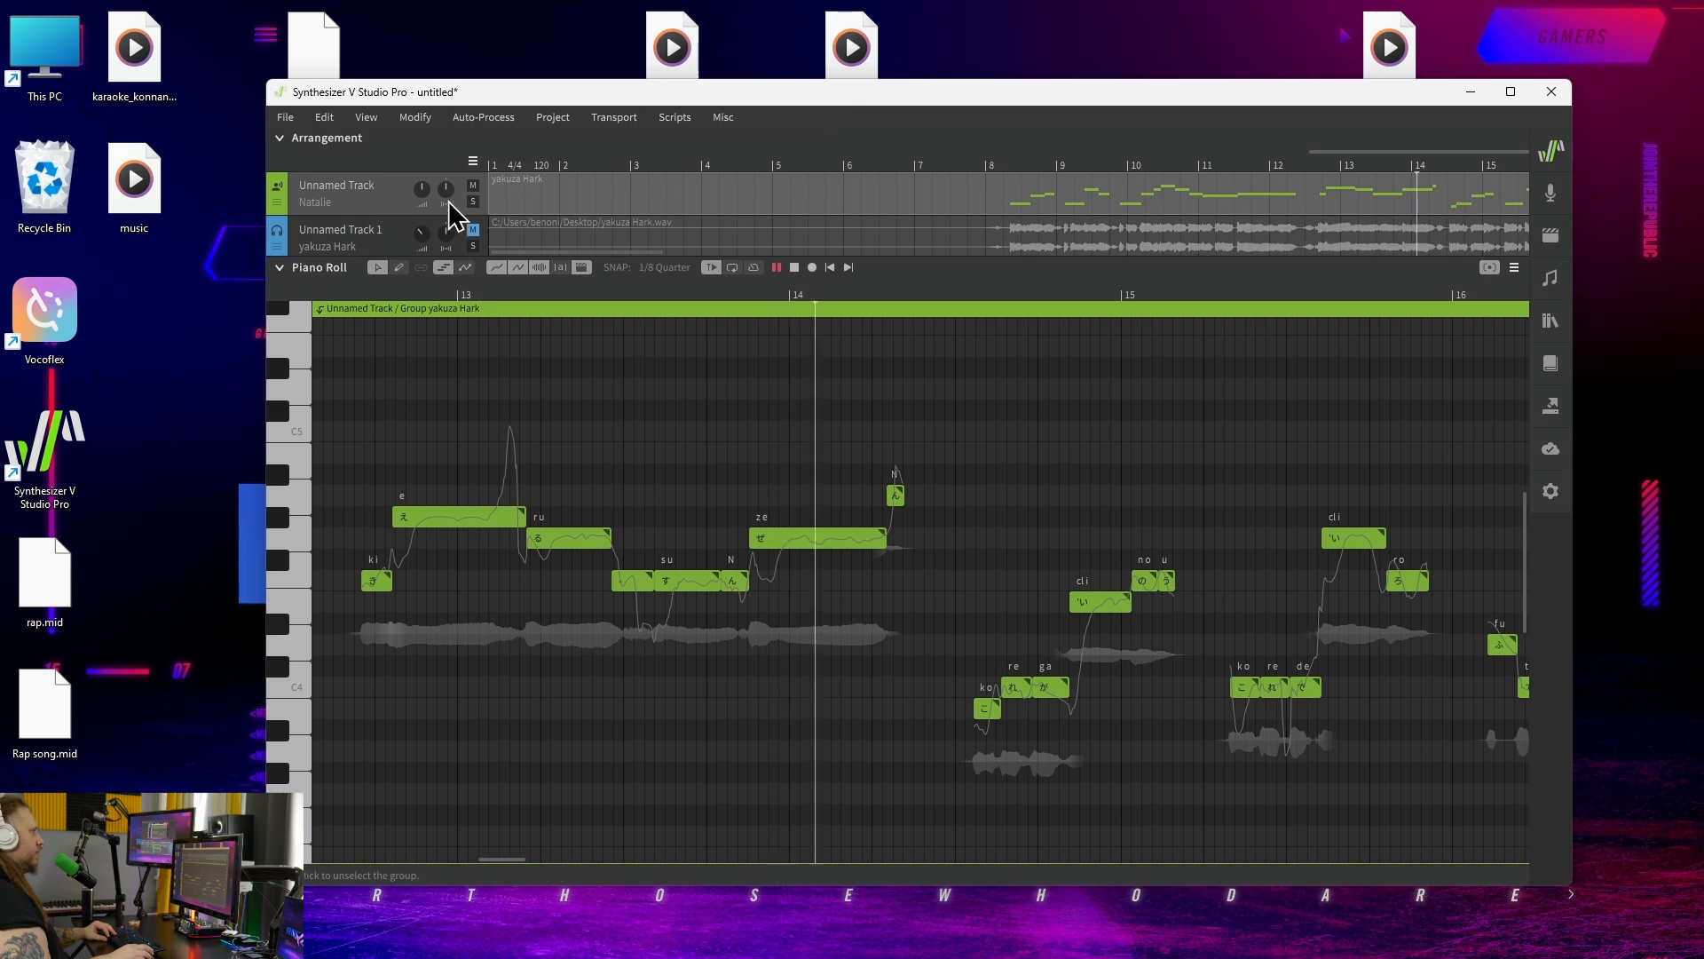
pyautogui.scroll(-2, 444, 222)
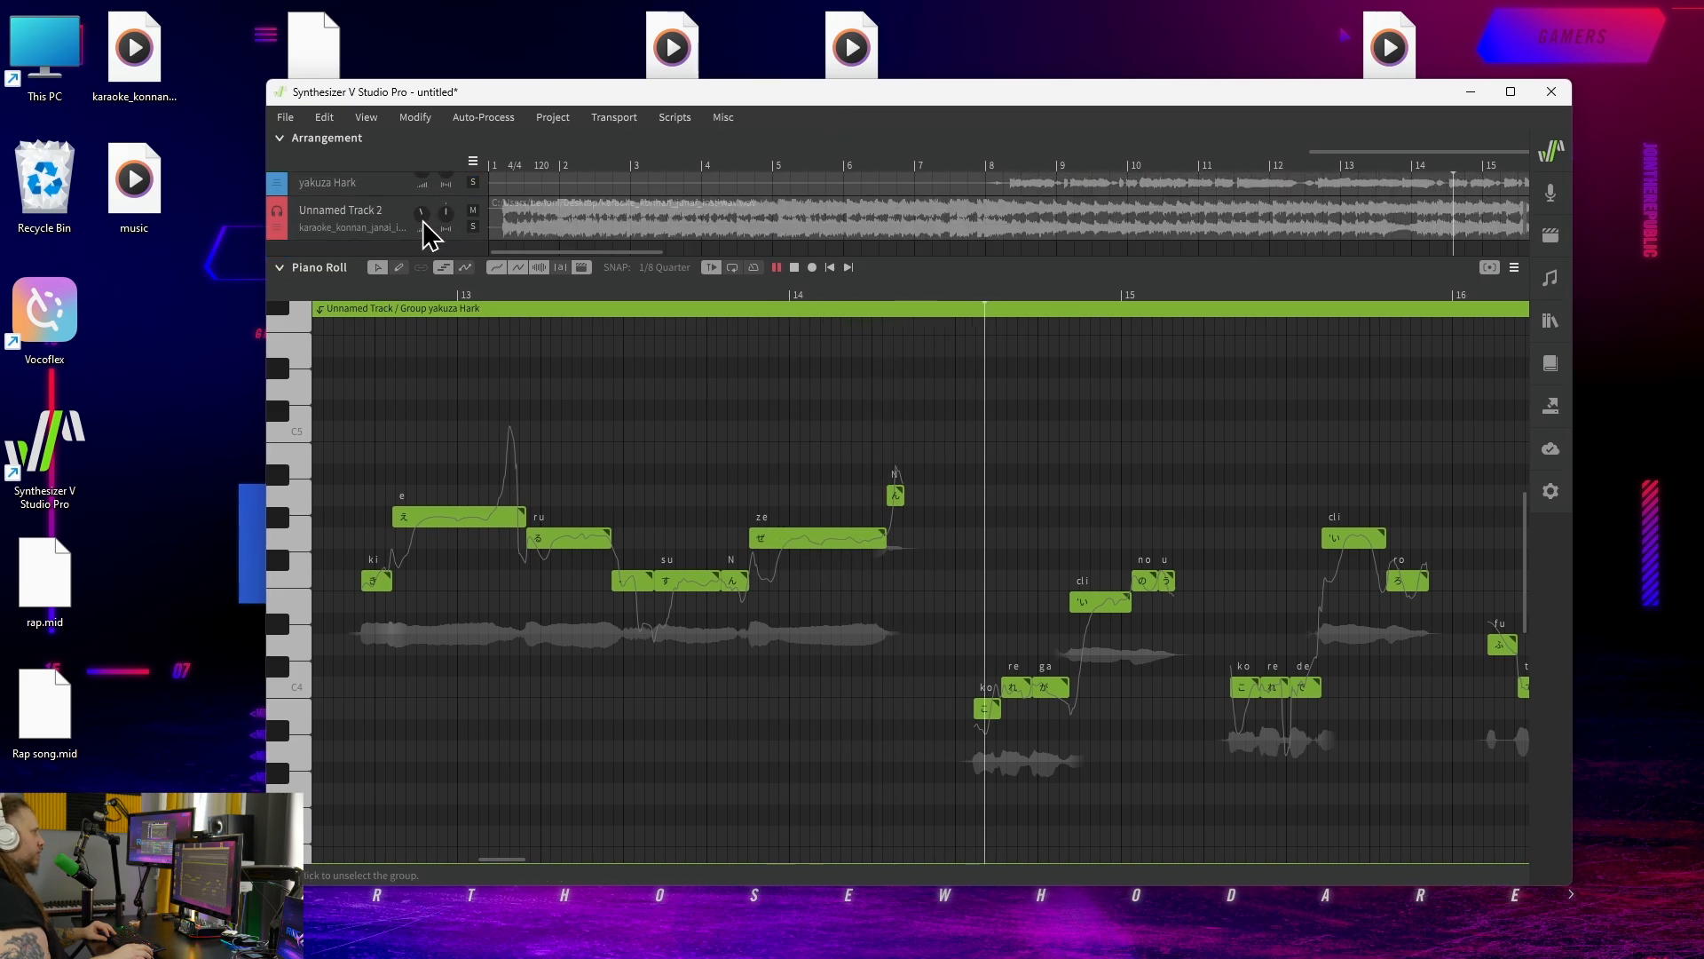
pyautogui.moveTo(421, 217); pyautogui.dragTo(414, 228)
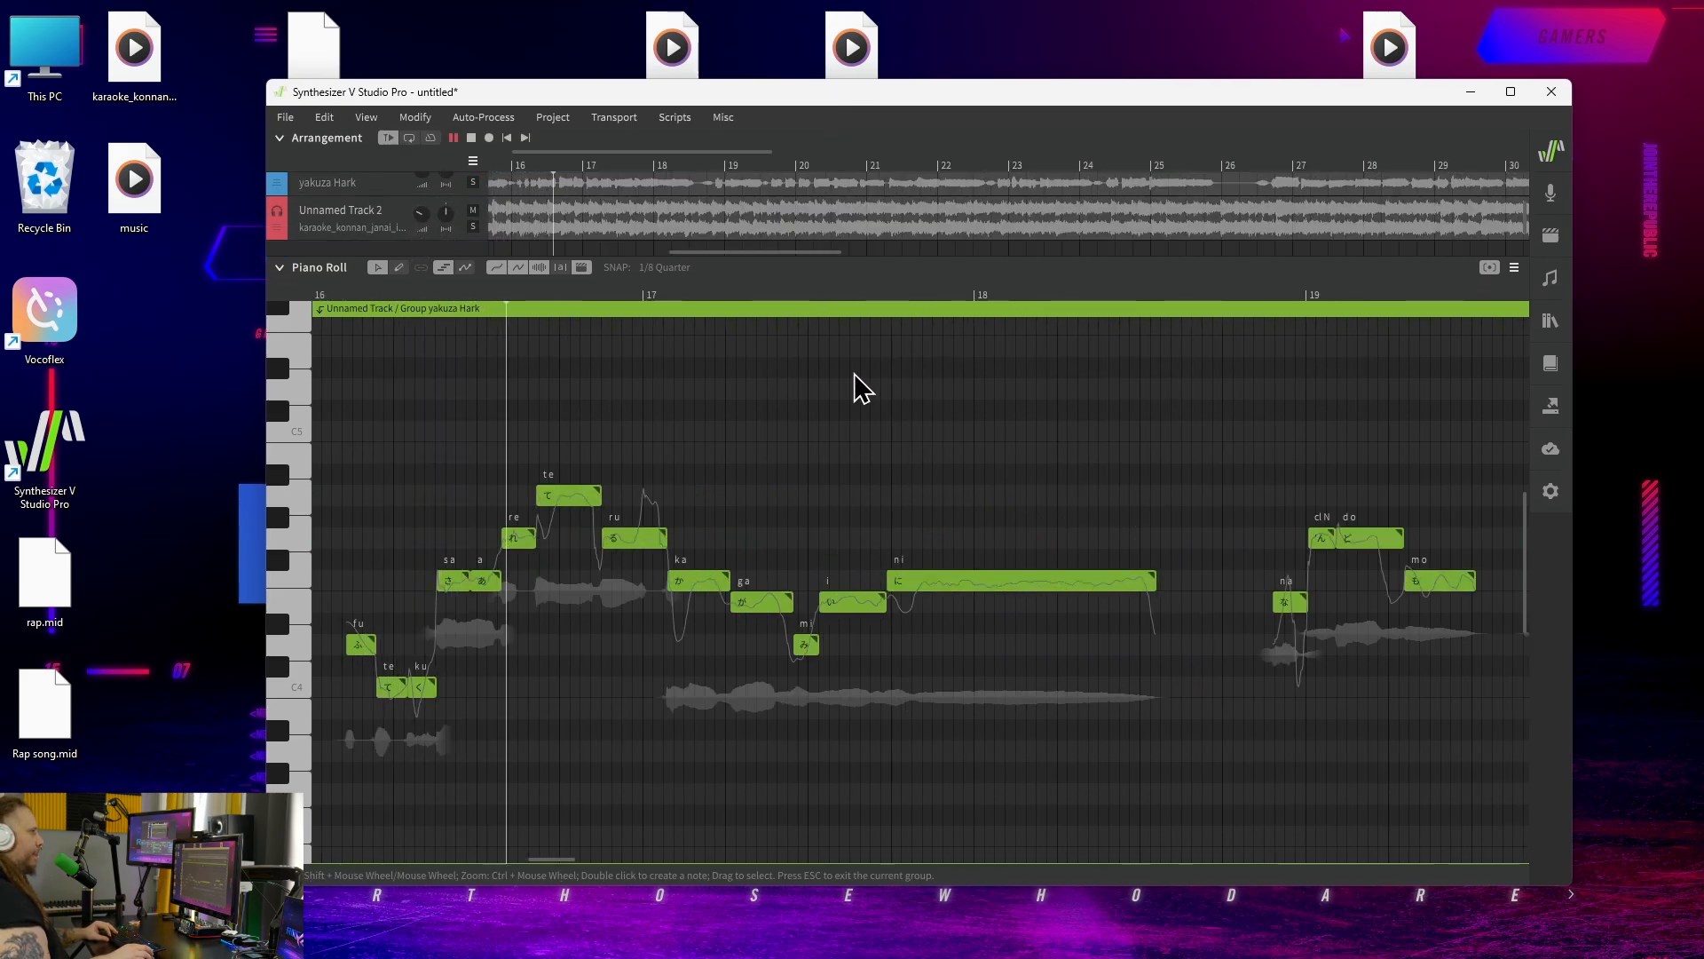
# Set the group's voice to Bold 60%, Loudness 4.70 dB, Tension 0.300, Gender -0.240 and Tone Shift 86 cents.
pyautogui.click(1552, 196)
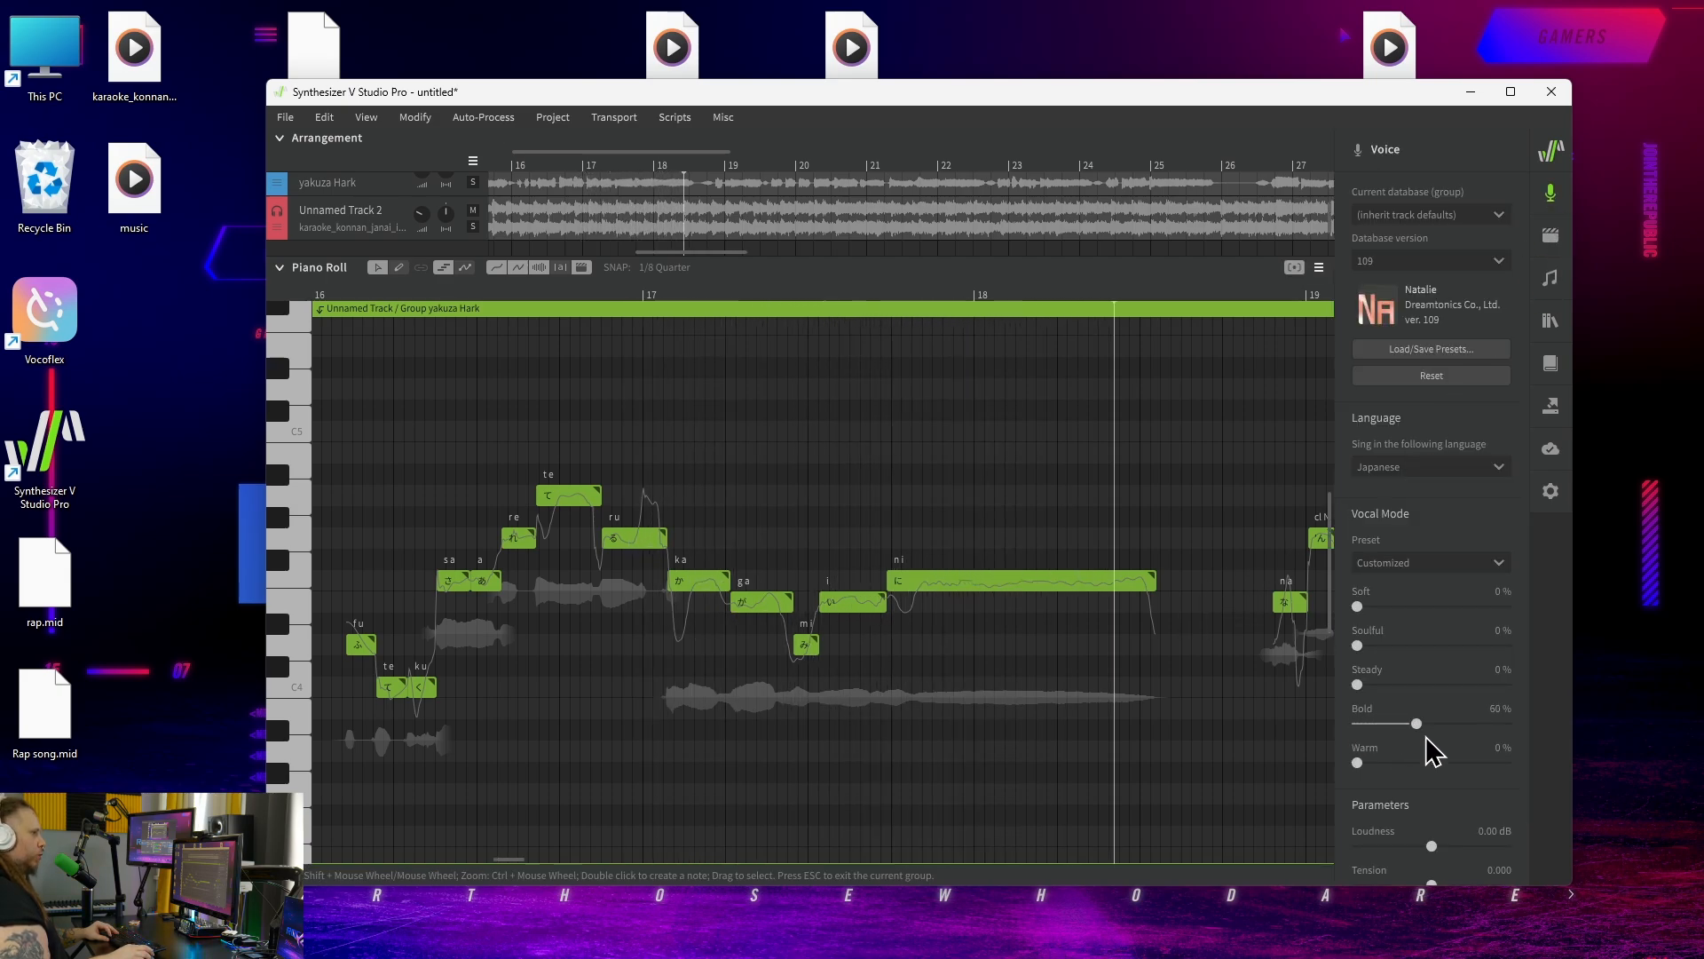
pyautogui.scroll(-3, 1427, 739)
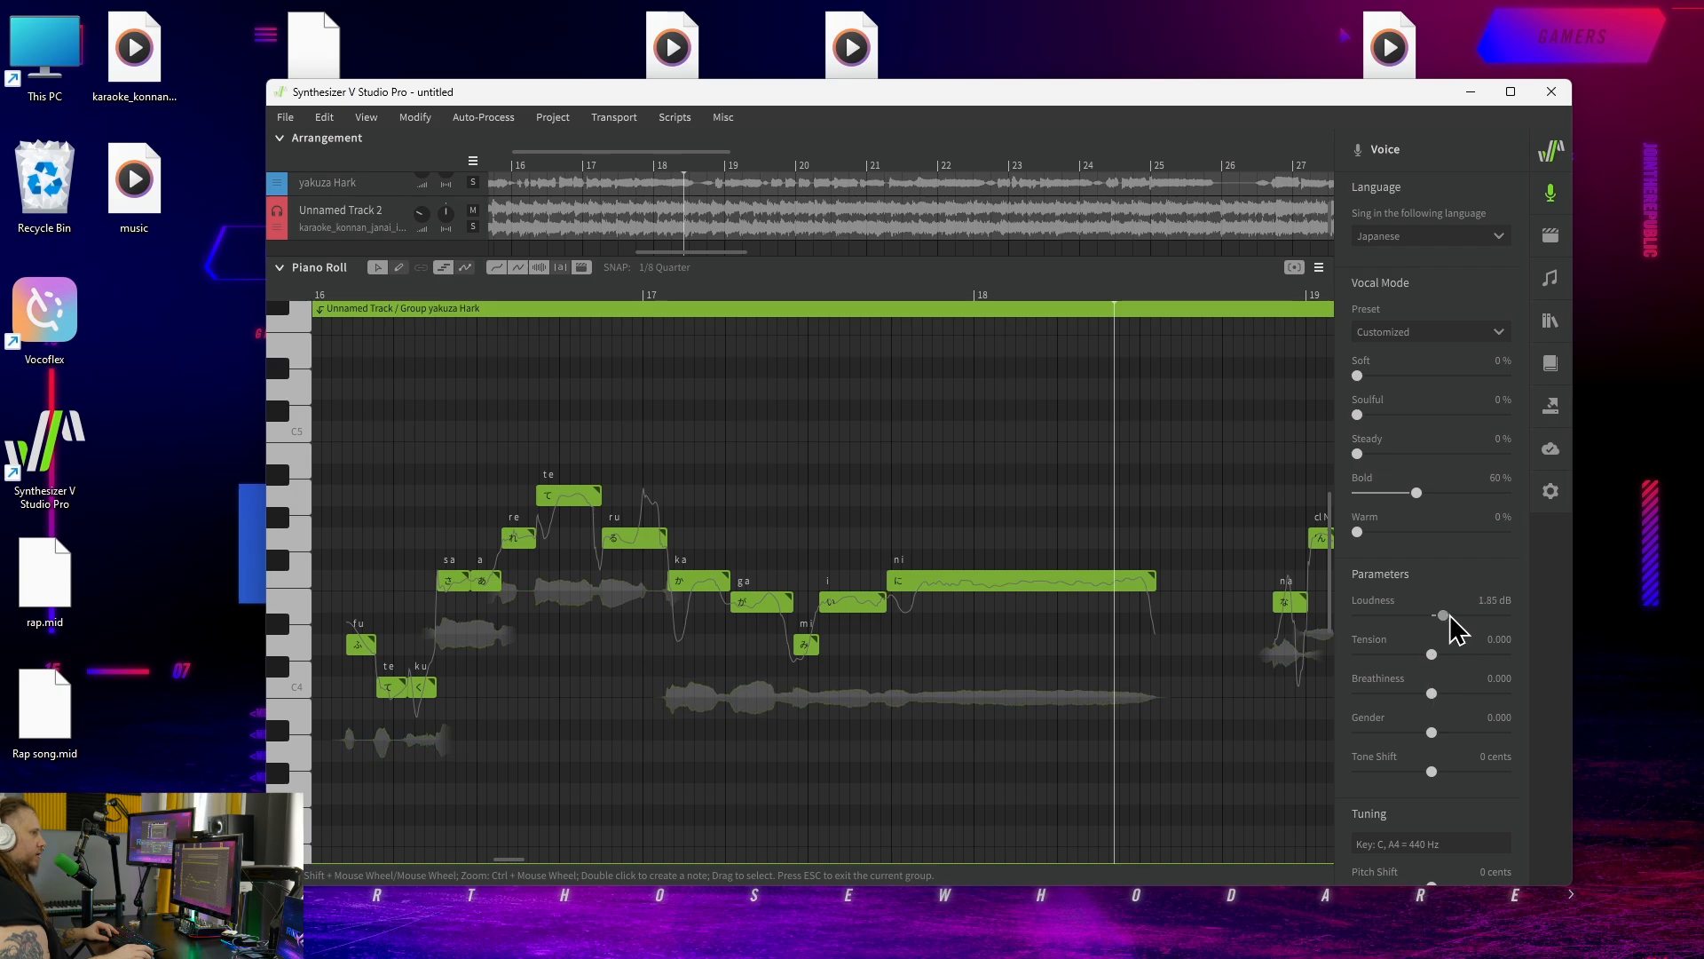
pyautogui.scroll(-2, 1425, 750)
pyautogui.moveTo(1447, 661); pyautogui.dragTo(1418, 655)
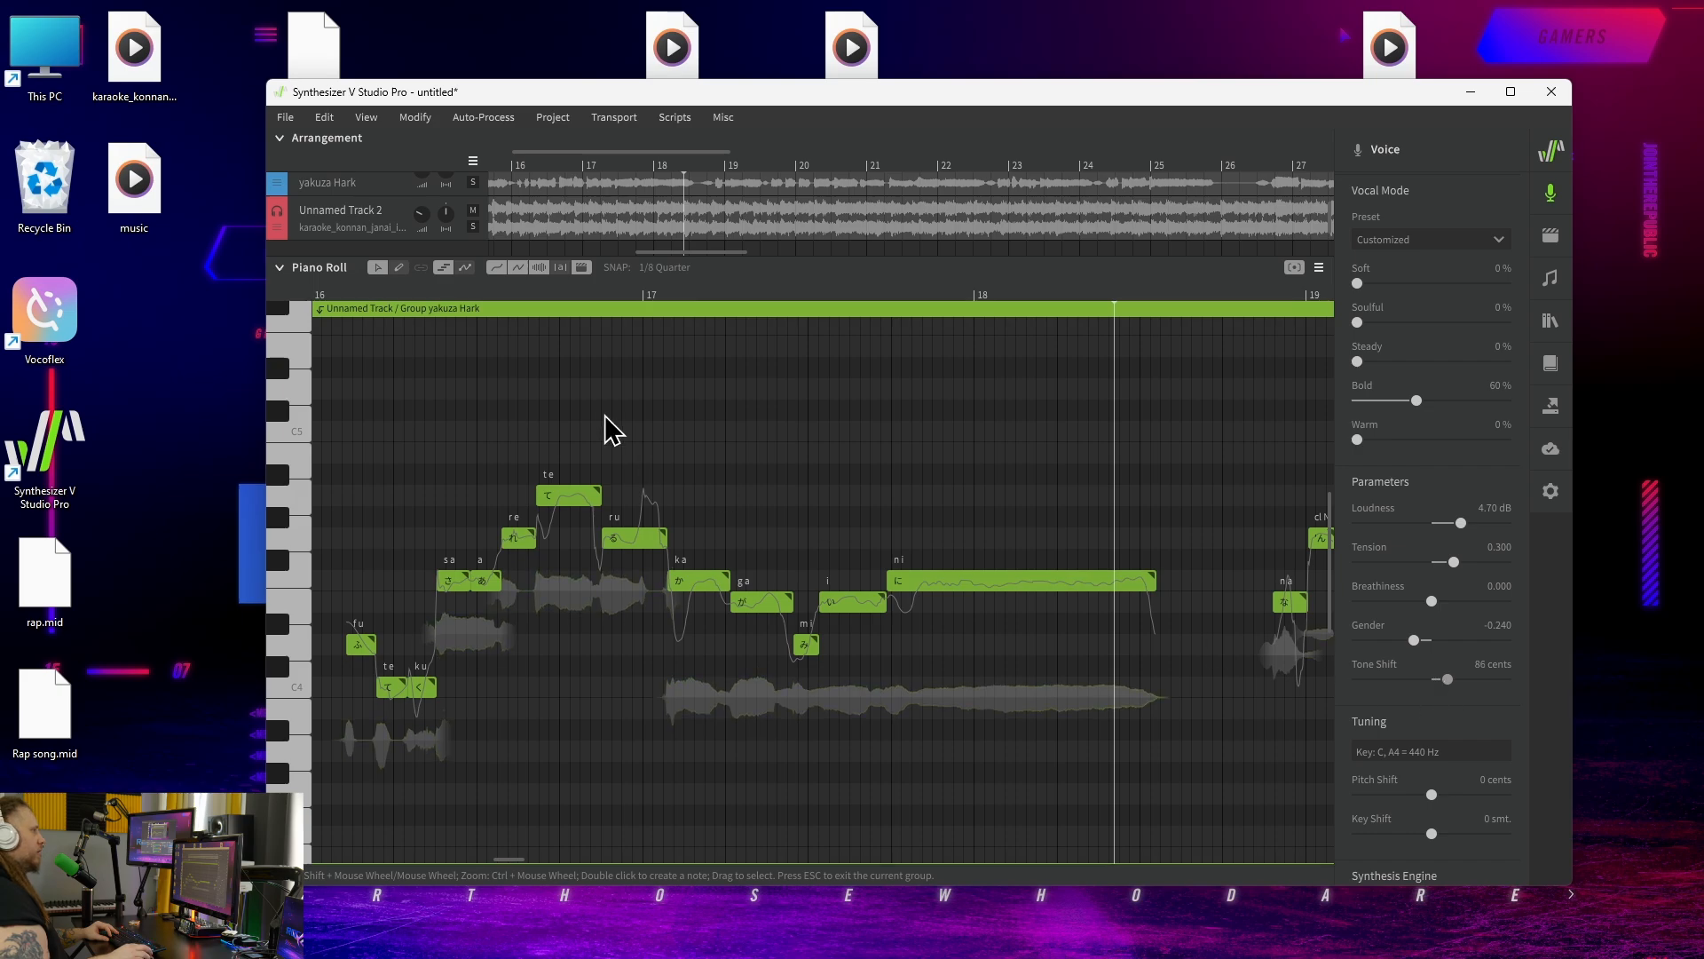
# Play the adjusted notes from measure 17 while examining the tuning, synthesis engine, pitch transition and vibrato settings.
pyautogui.click(654, 302)
pyautogui.press('space')
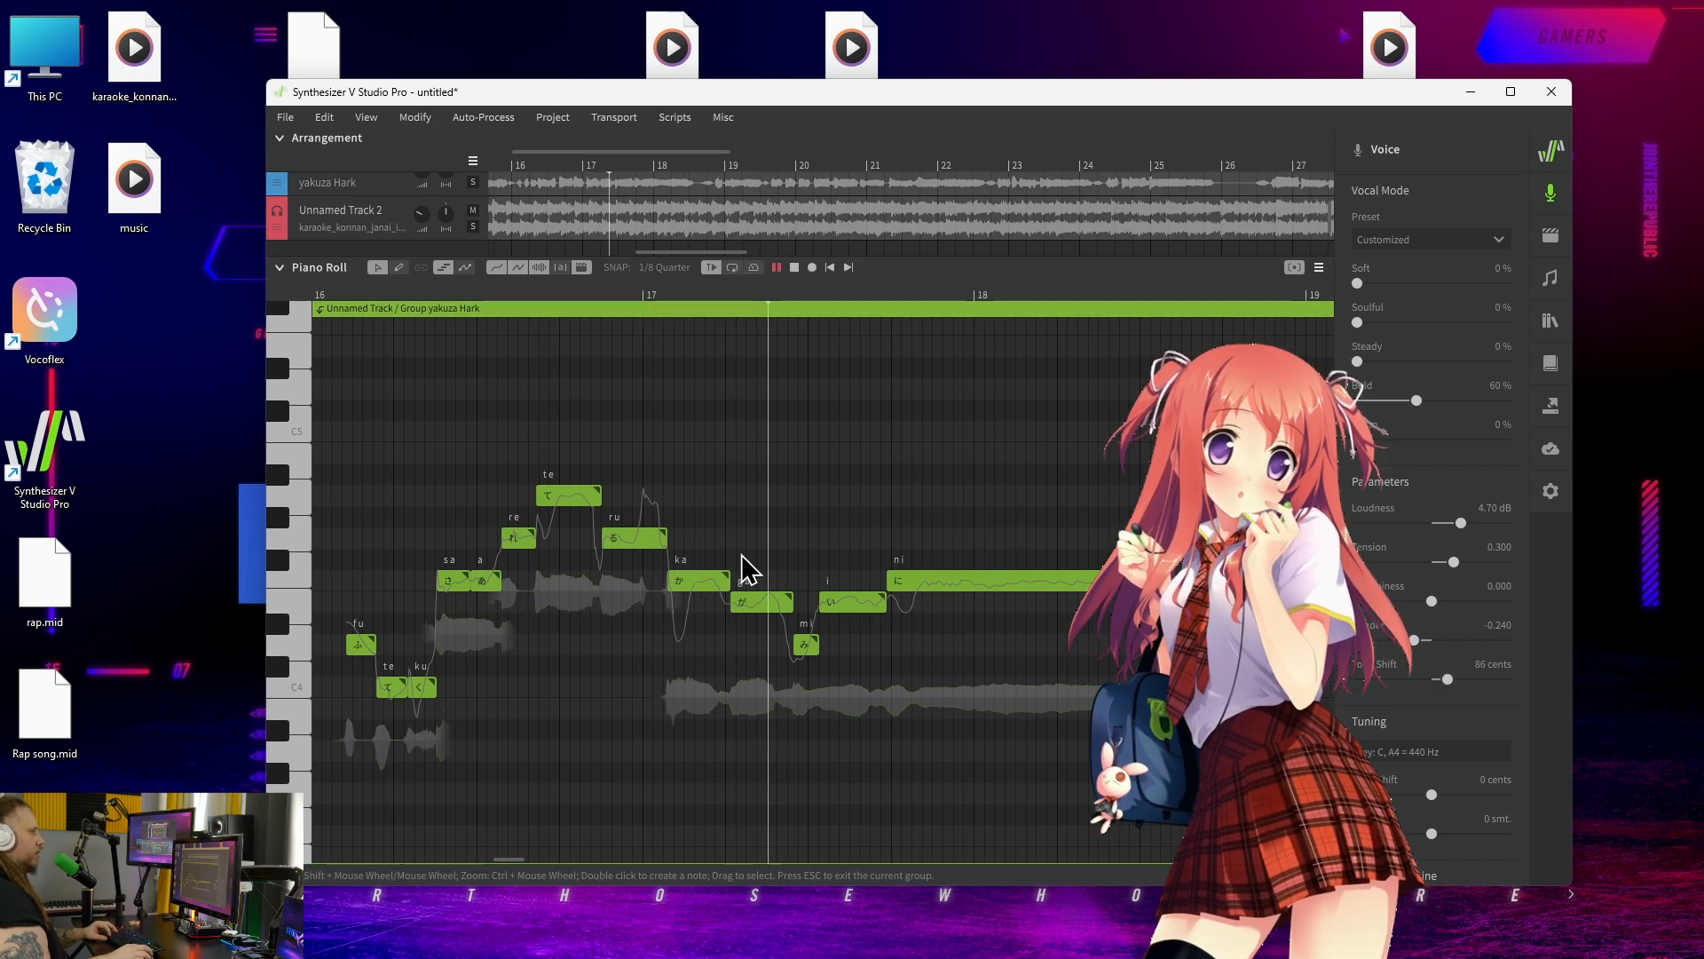
pyautogui.scroll(-5, 1522, 722)
pyautogui.scroll(-6, 1522, 721)
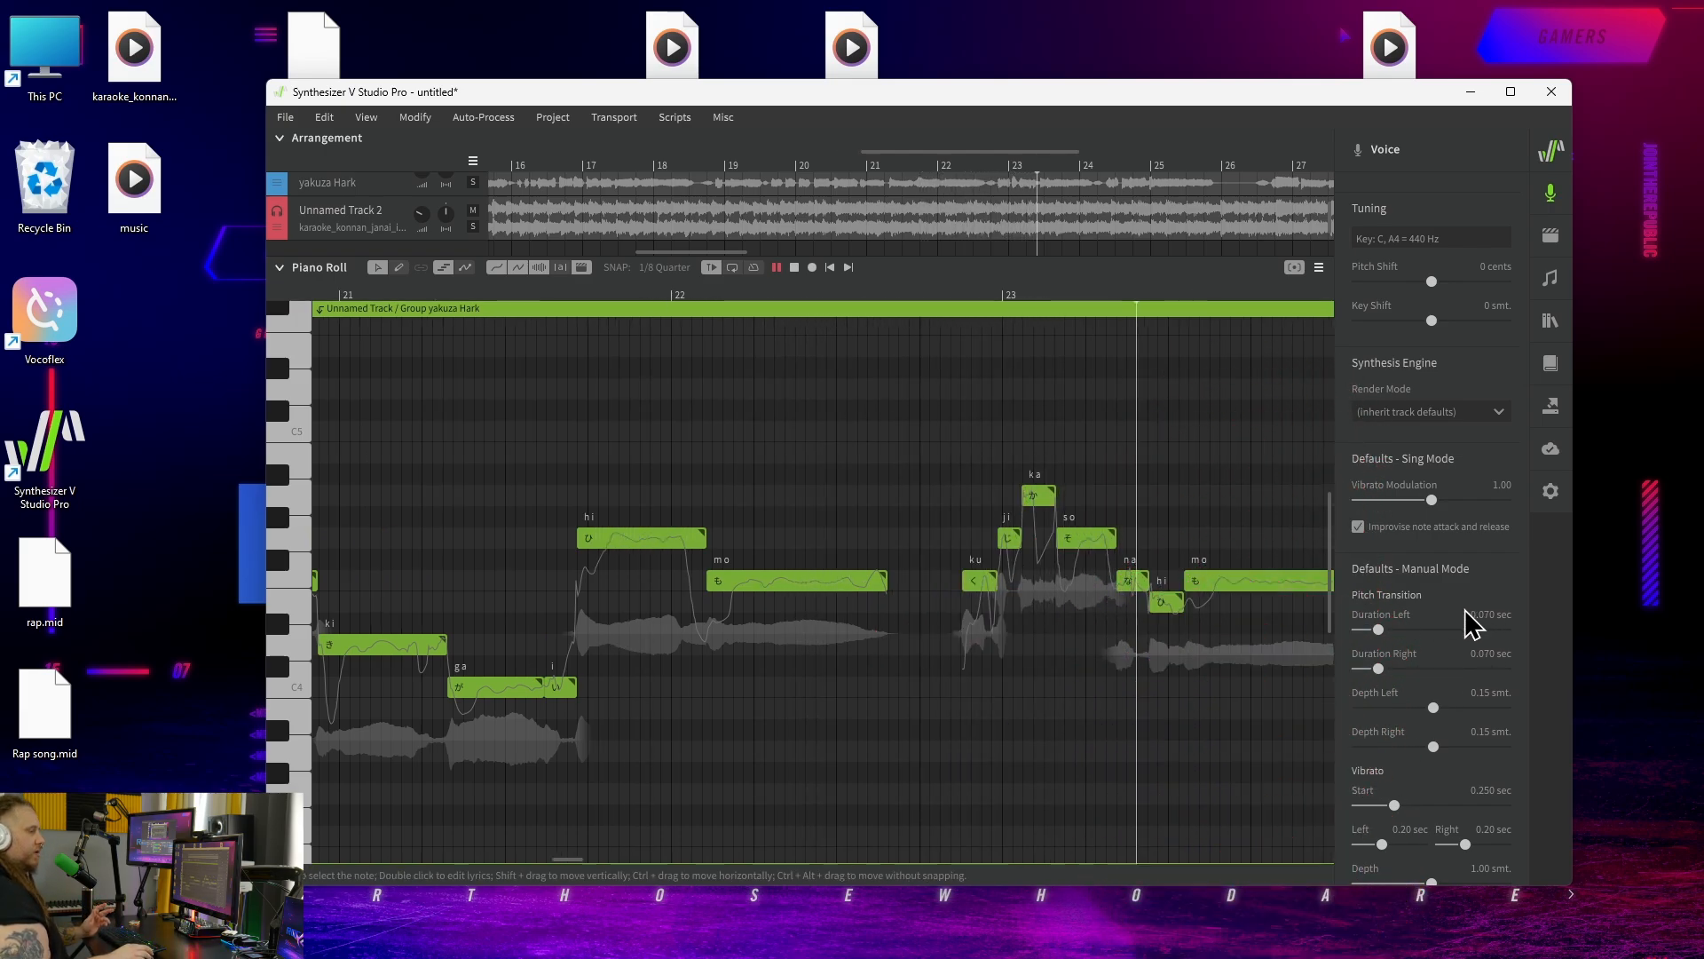
pyautogui.scroll(-1, 1473, 625)
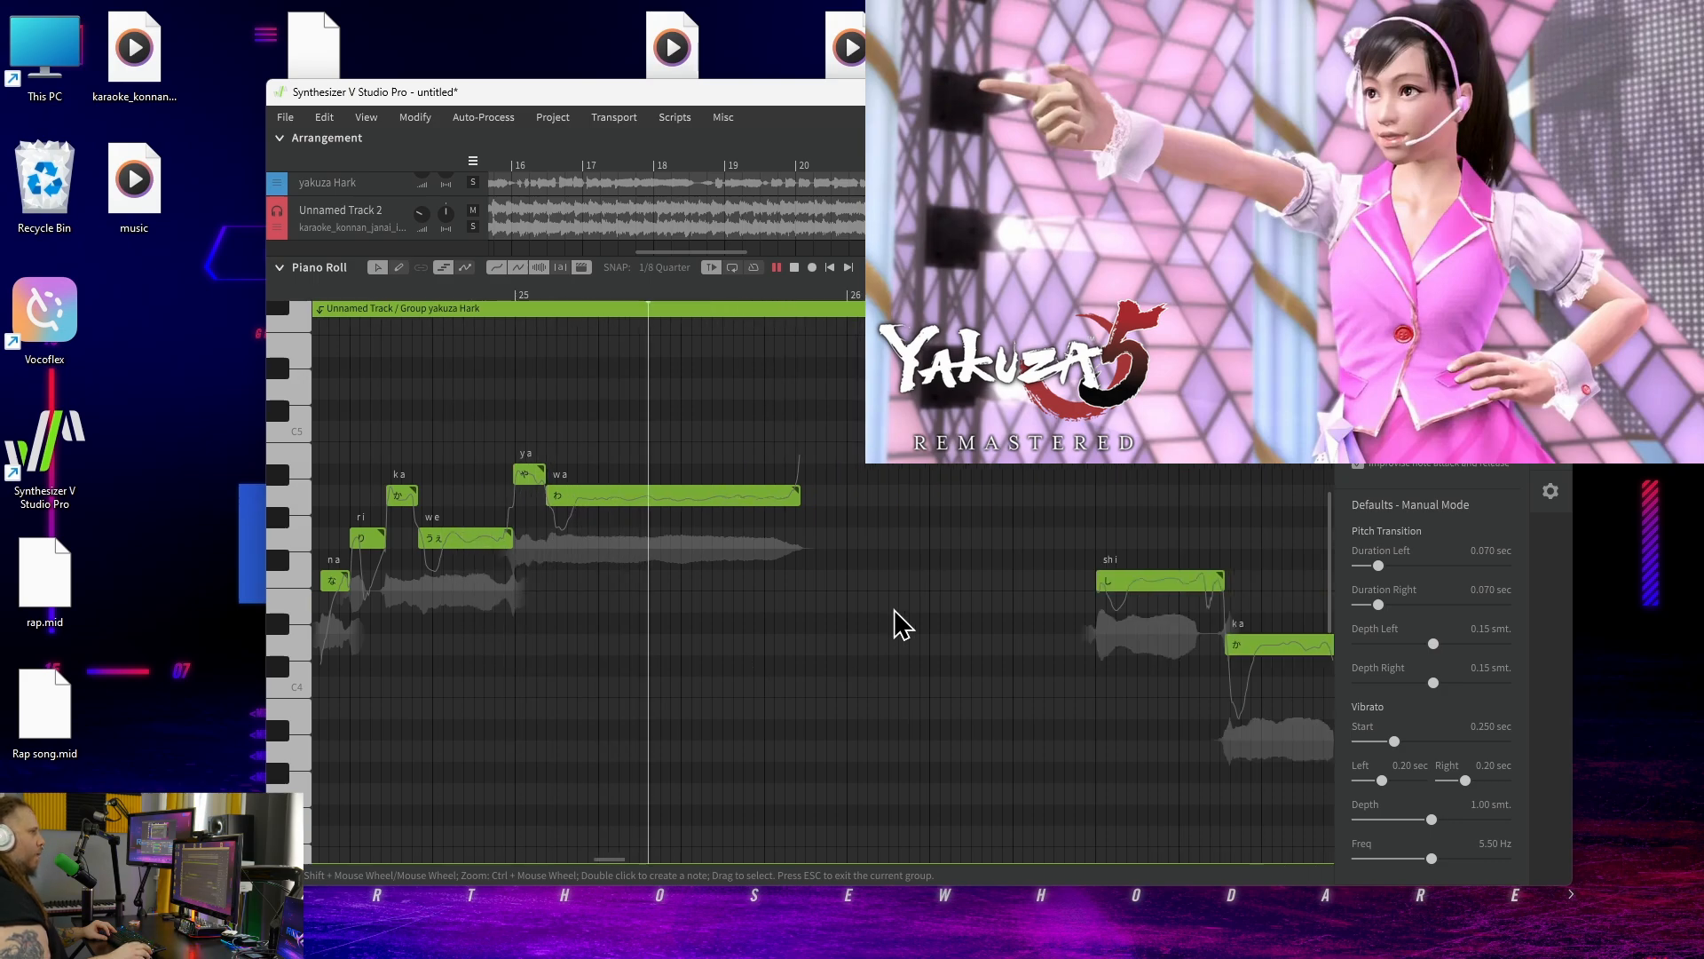
pyautogui.scroll(1, 895, 613)
pyautogui.hscroll(4, 896, 613)
pyautogui.scroll(3, 1495, 499)
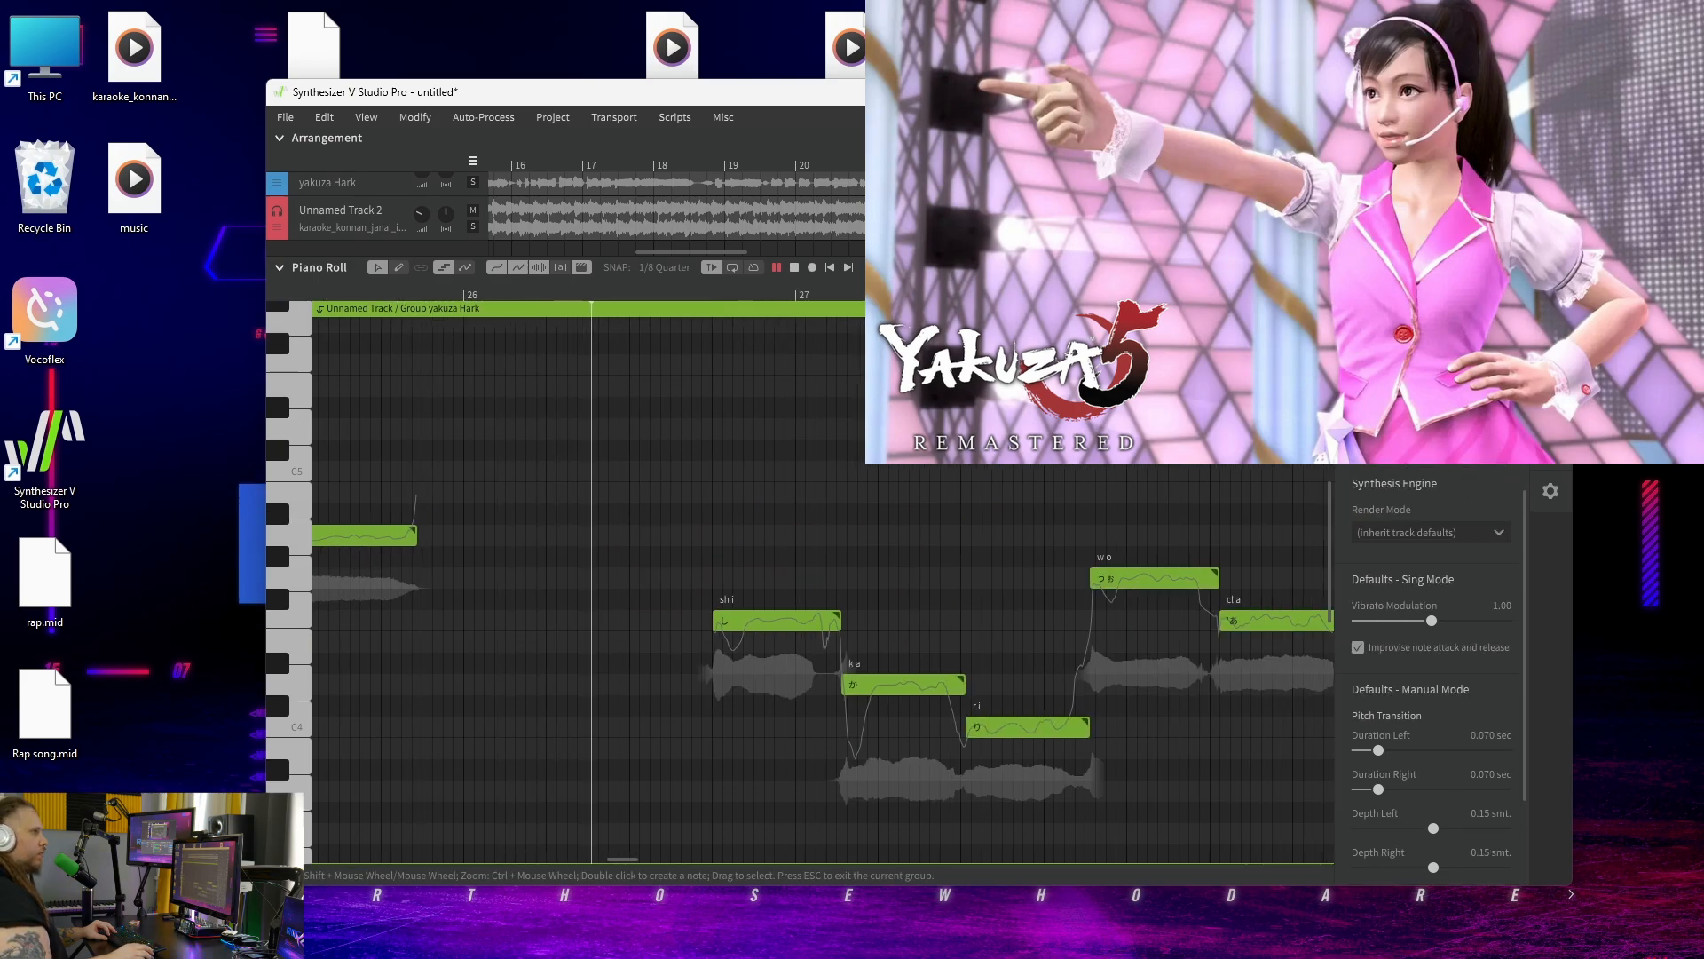
# Show the note properties and the neighbouring properties view during playback, and close both again.
pyautogui.click(1551, 235)
pyautogui.click(1551, 277)
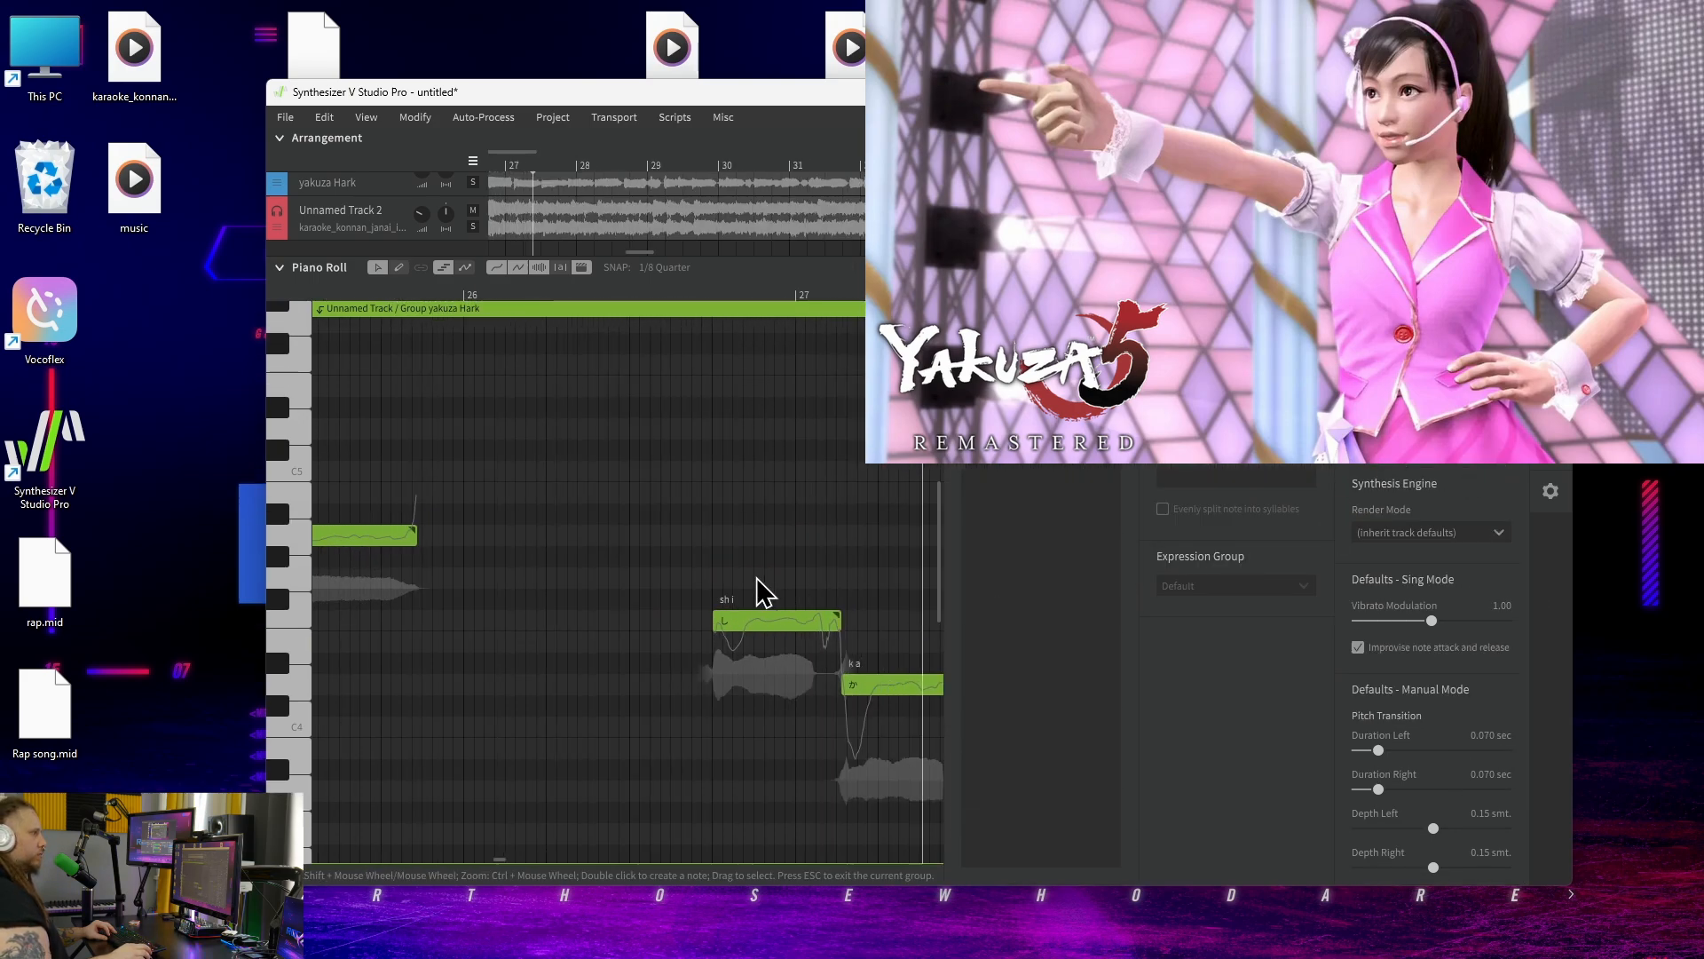
pyautogui.click(1552, 238)
pyautogui.click(1551, 278)
# Follow the sung notes along the piano roll up to measure 37, recheck the voice parameters, and stop playback.
pyautogui.hscroll(1, 733, 543)
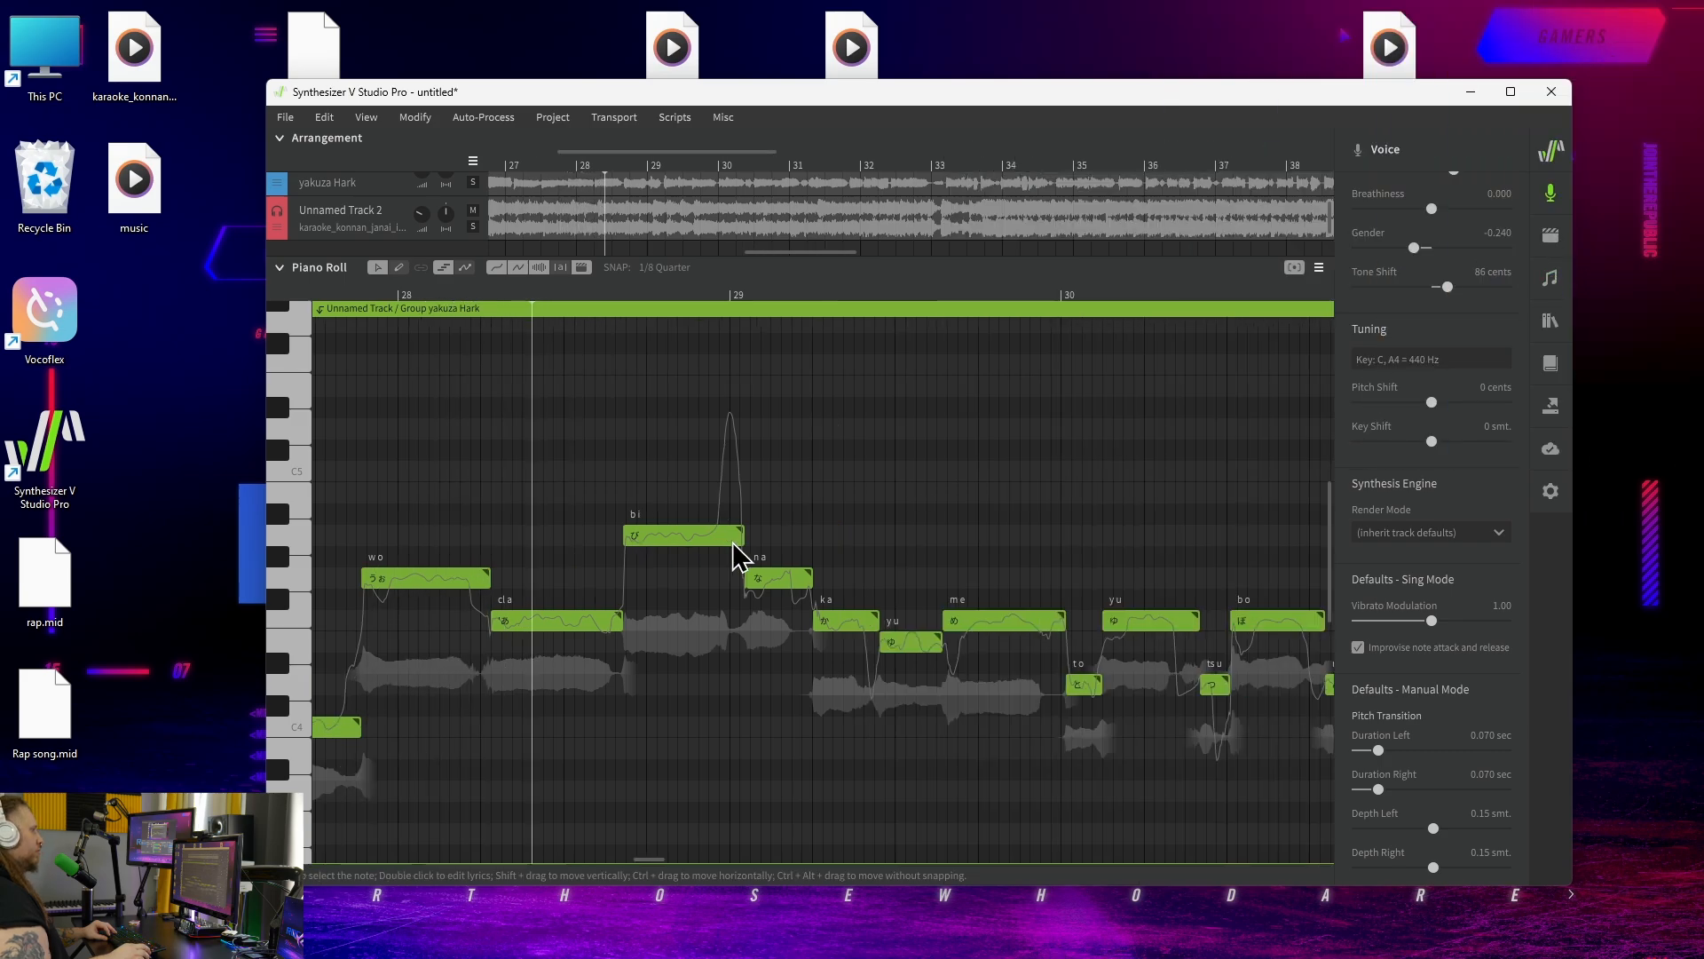
pyautogui.hscroll(1, 733, 543)
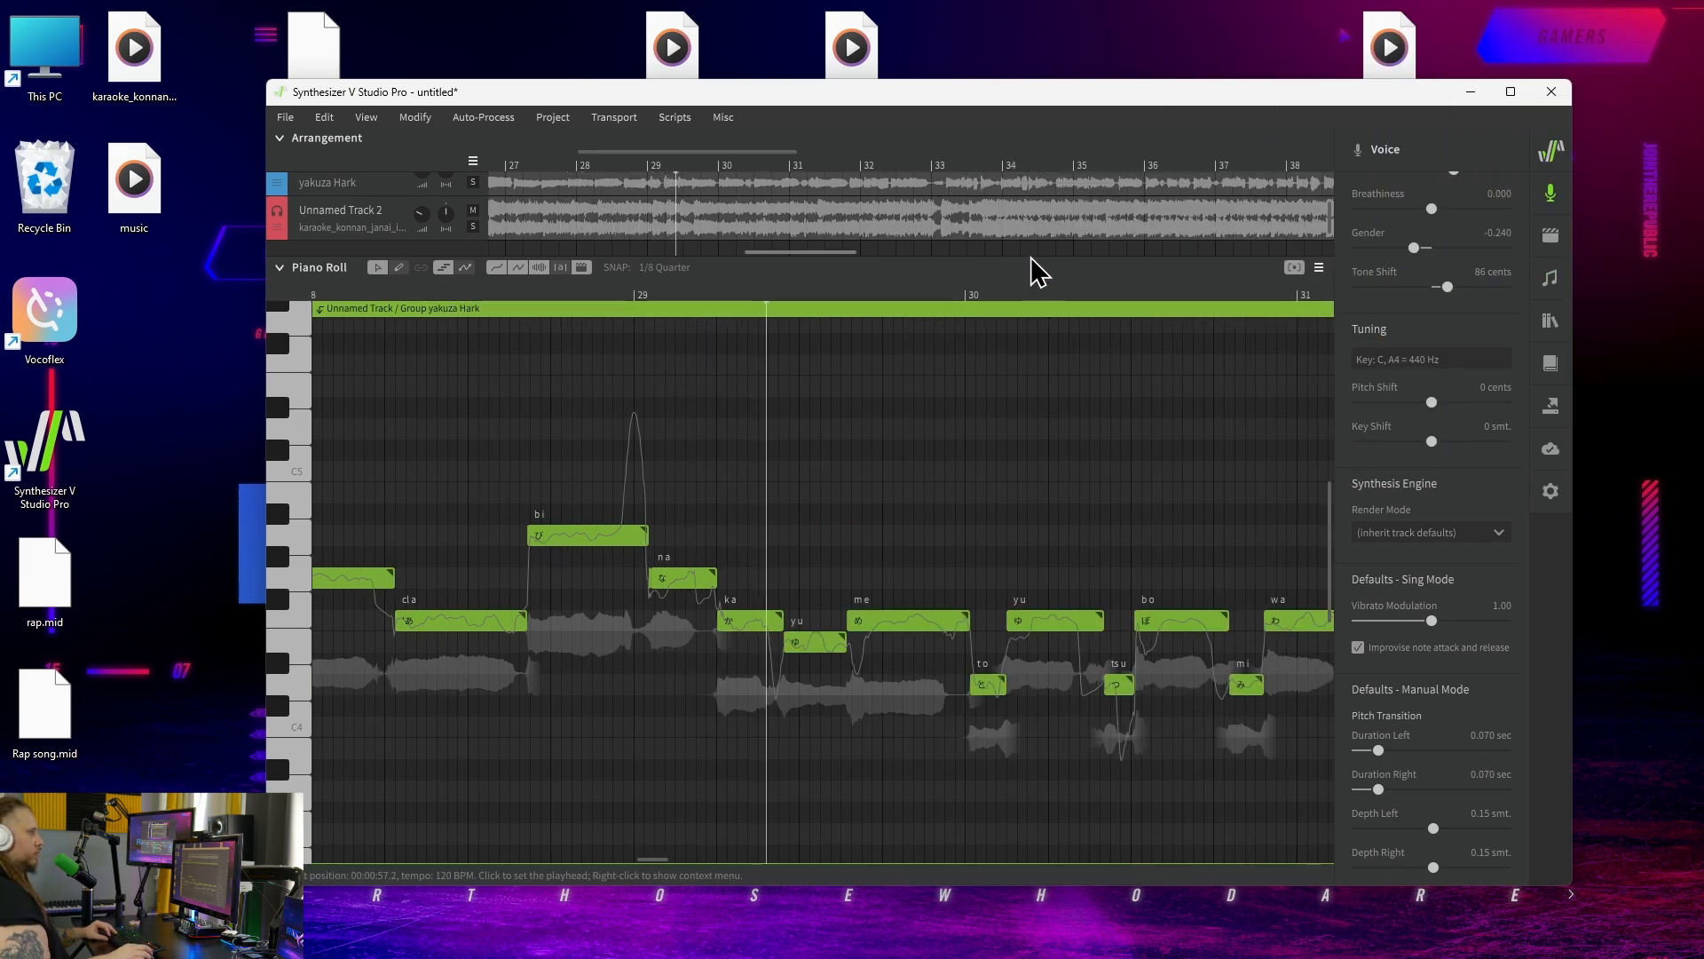
pyautogui.hscroll(5, 821, 480)
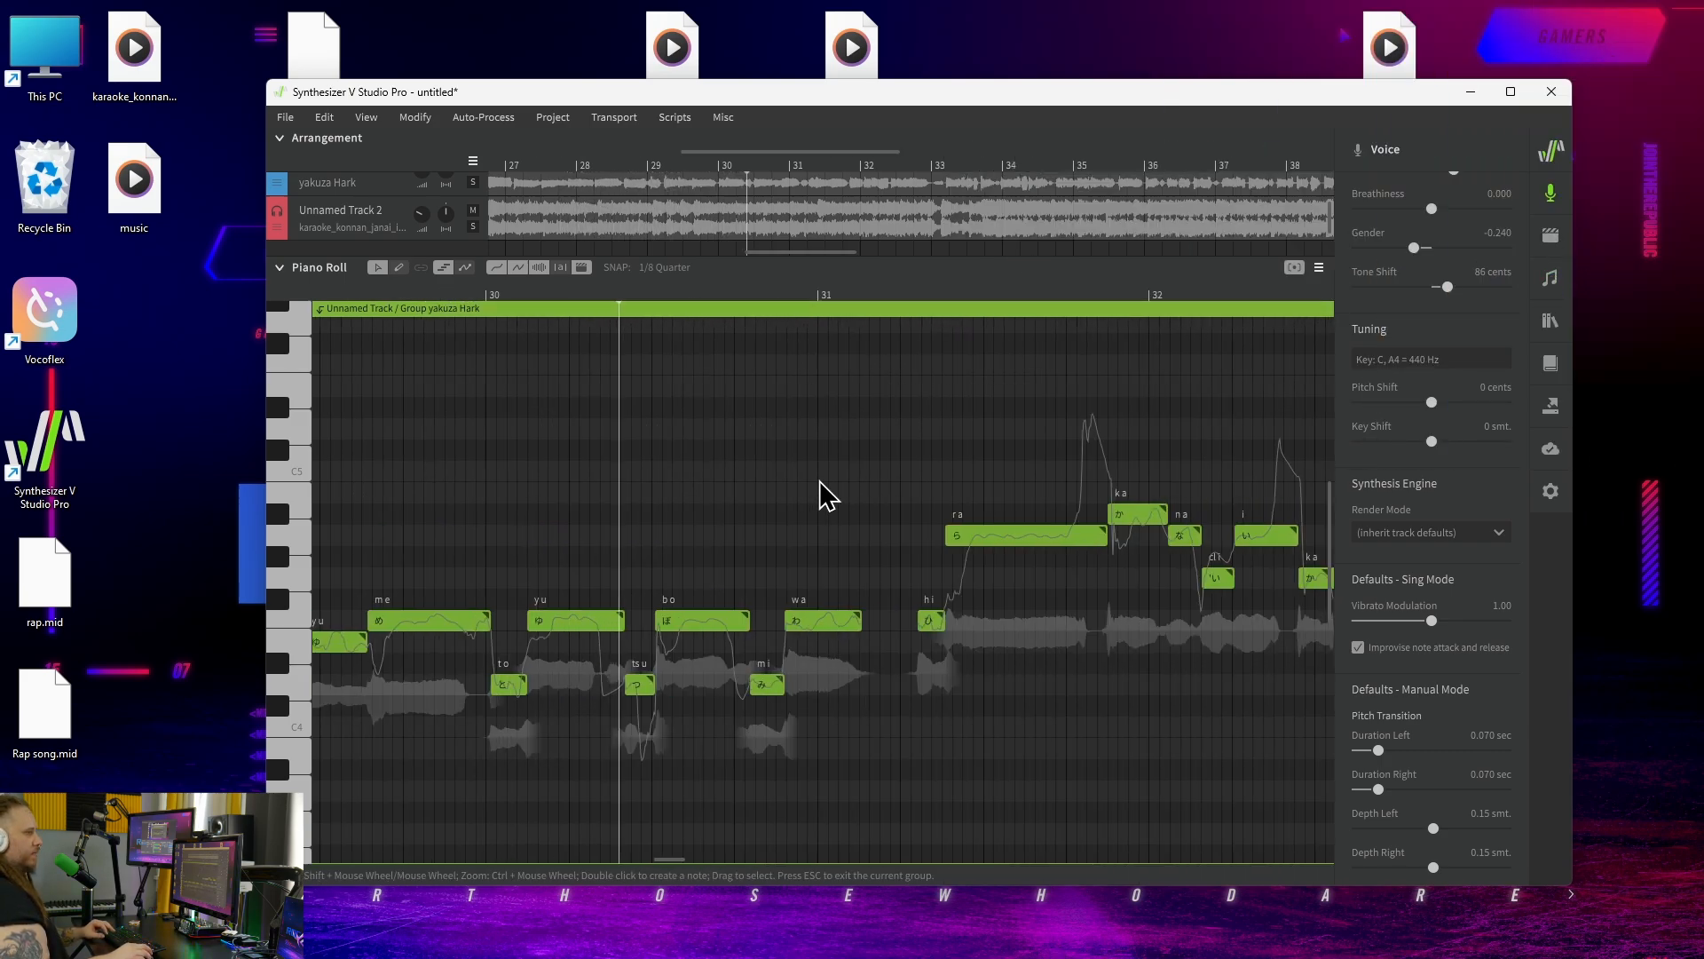
pyautogui.hscroll(3, 818, 481)
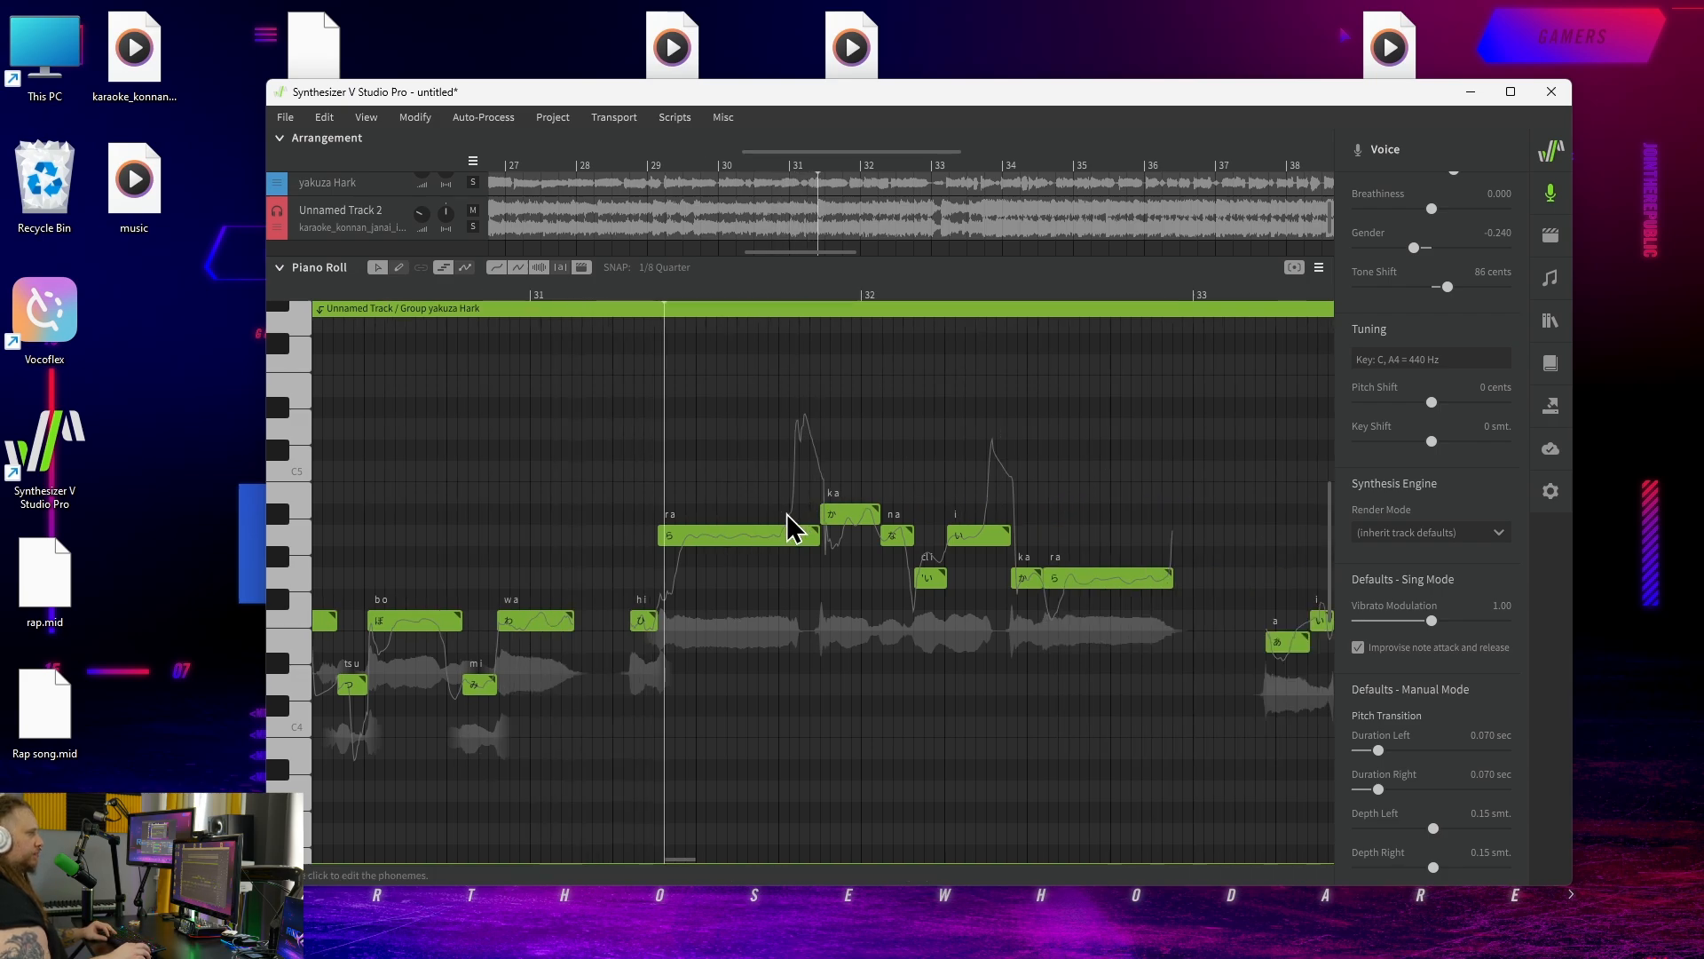
pyautogui.hscroll(1, 757, 544)
pyautogui.hscroll(2, 941, 595)
pyautogui.hscroll(2, 932, 517)
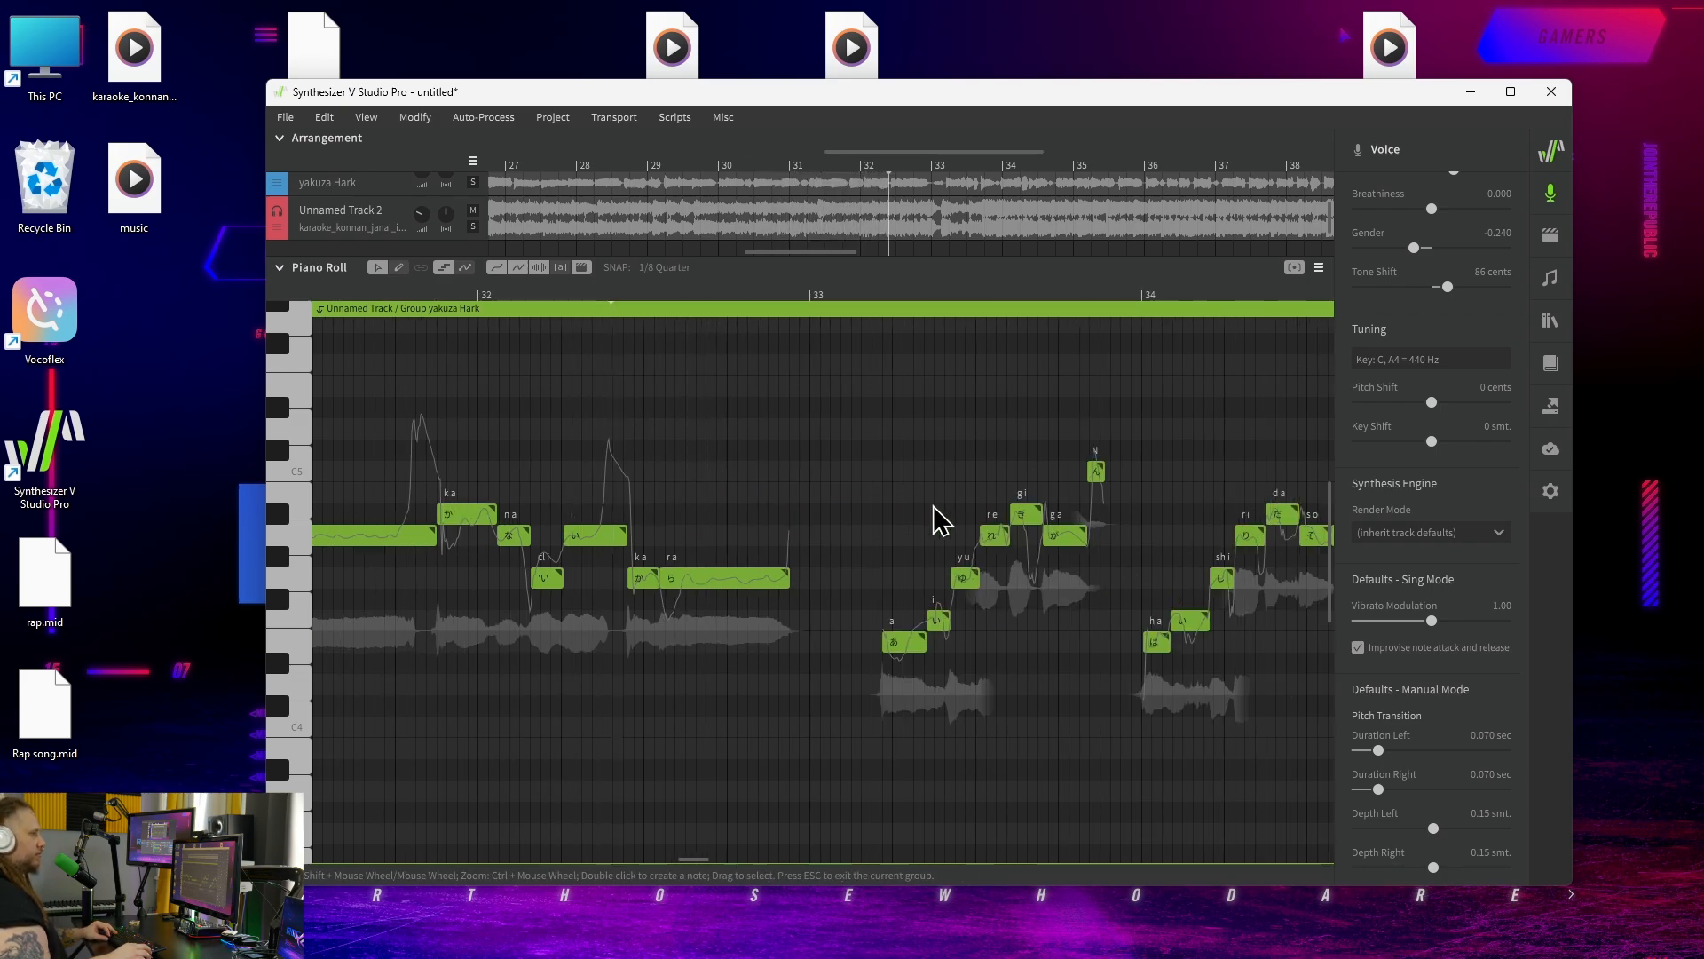
pyautogui.hscroll(1, 936, 520)
pyautogui.hscroll(3, 939, 521)
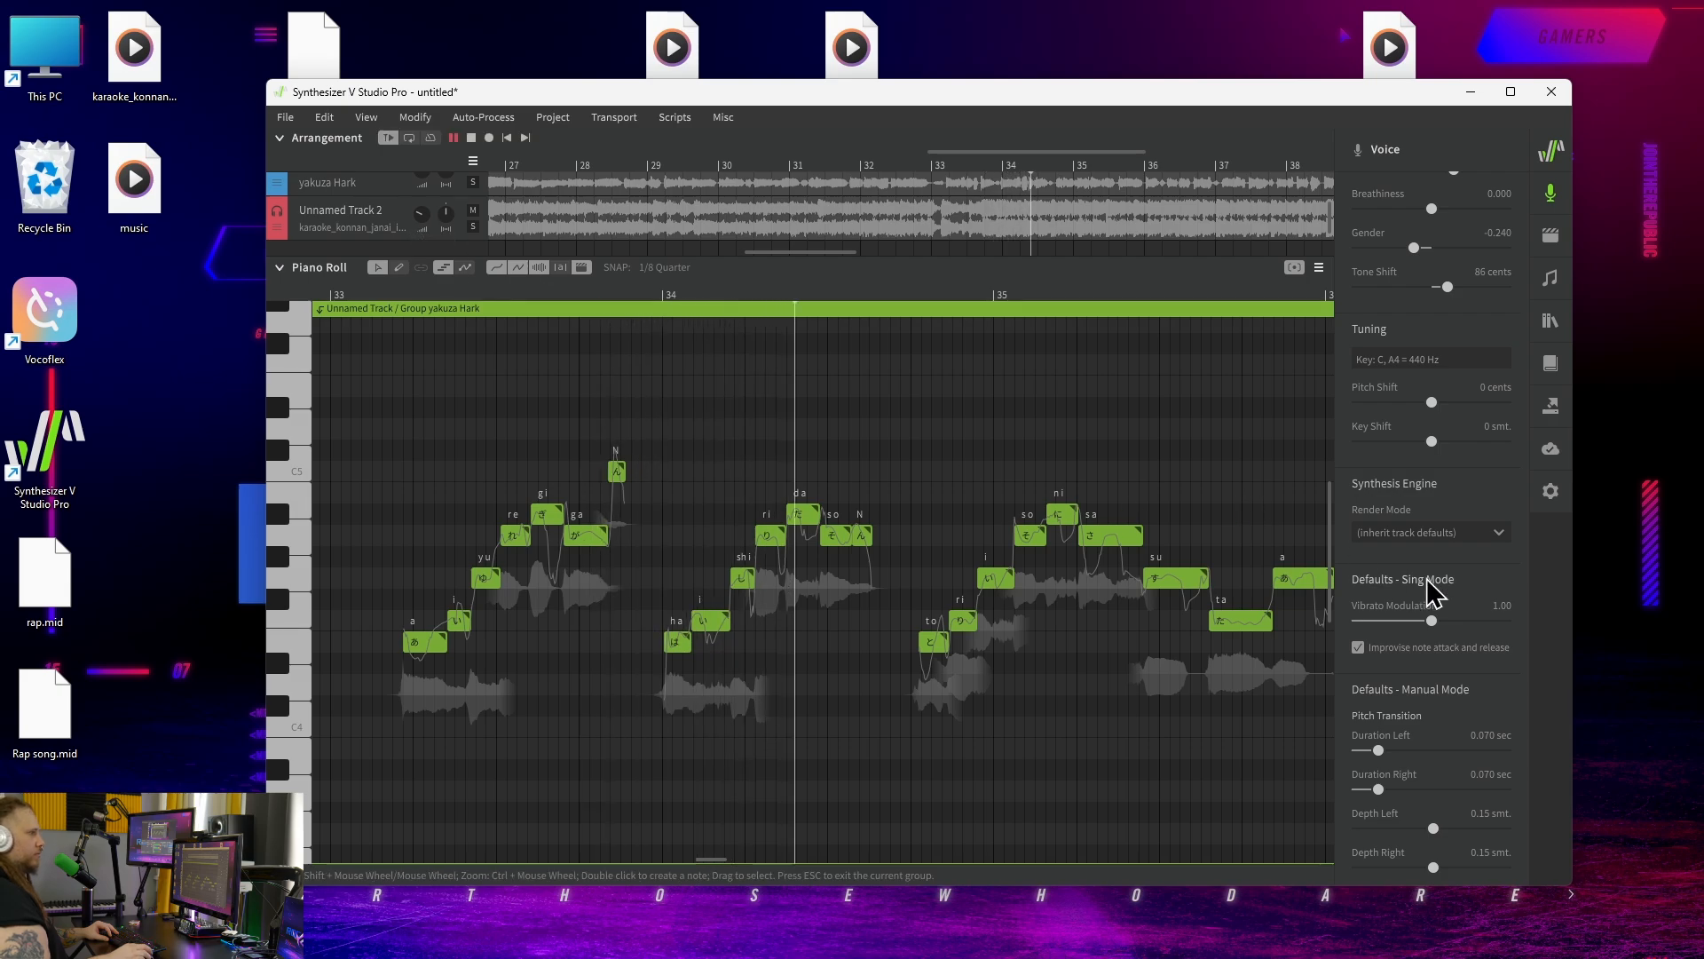
pyautogui.scroll(-2, 1447, 586)
pyautogui.scroll(5, 1461, 584)
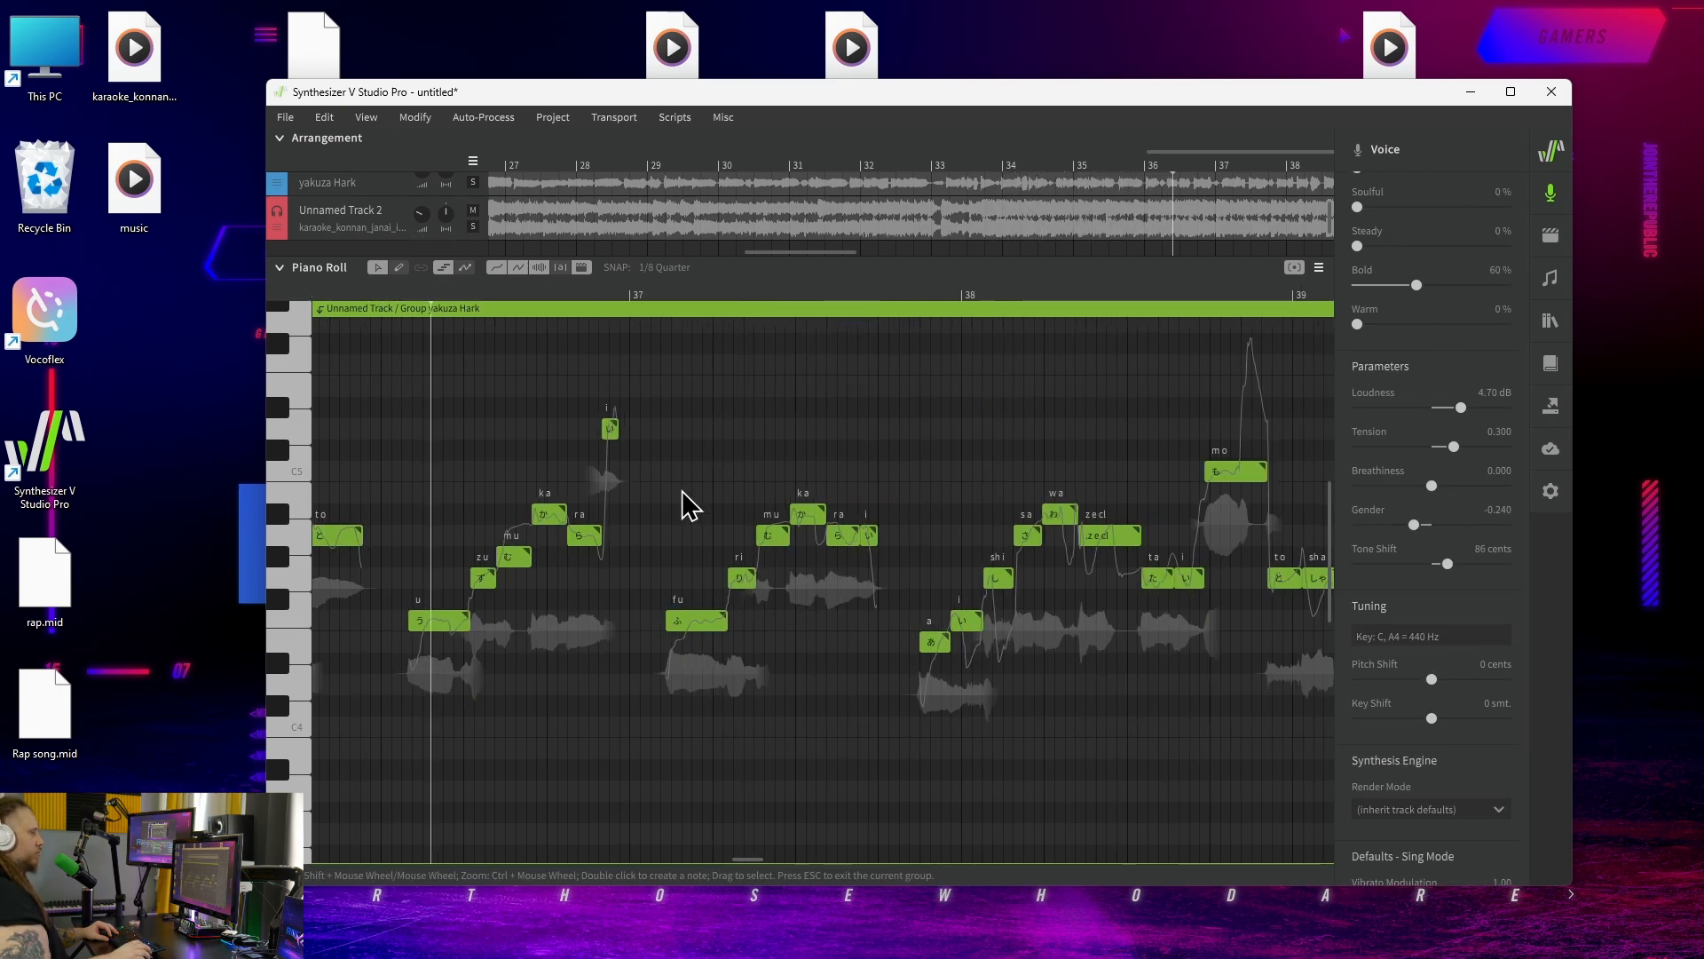
pyautogui.press('space')
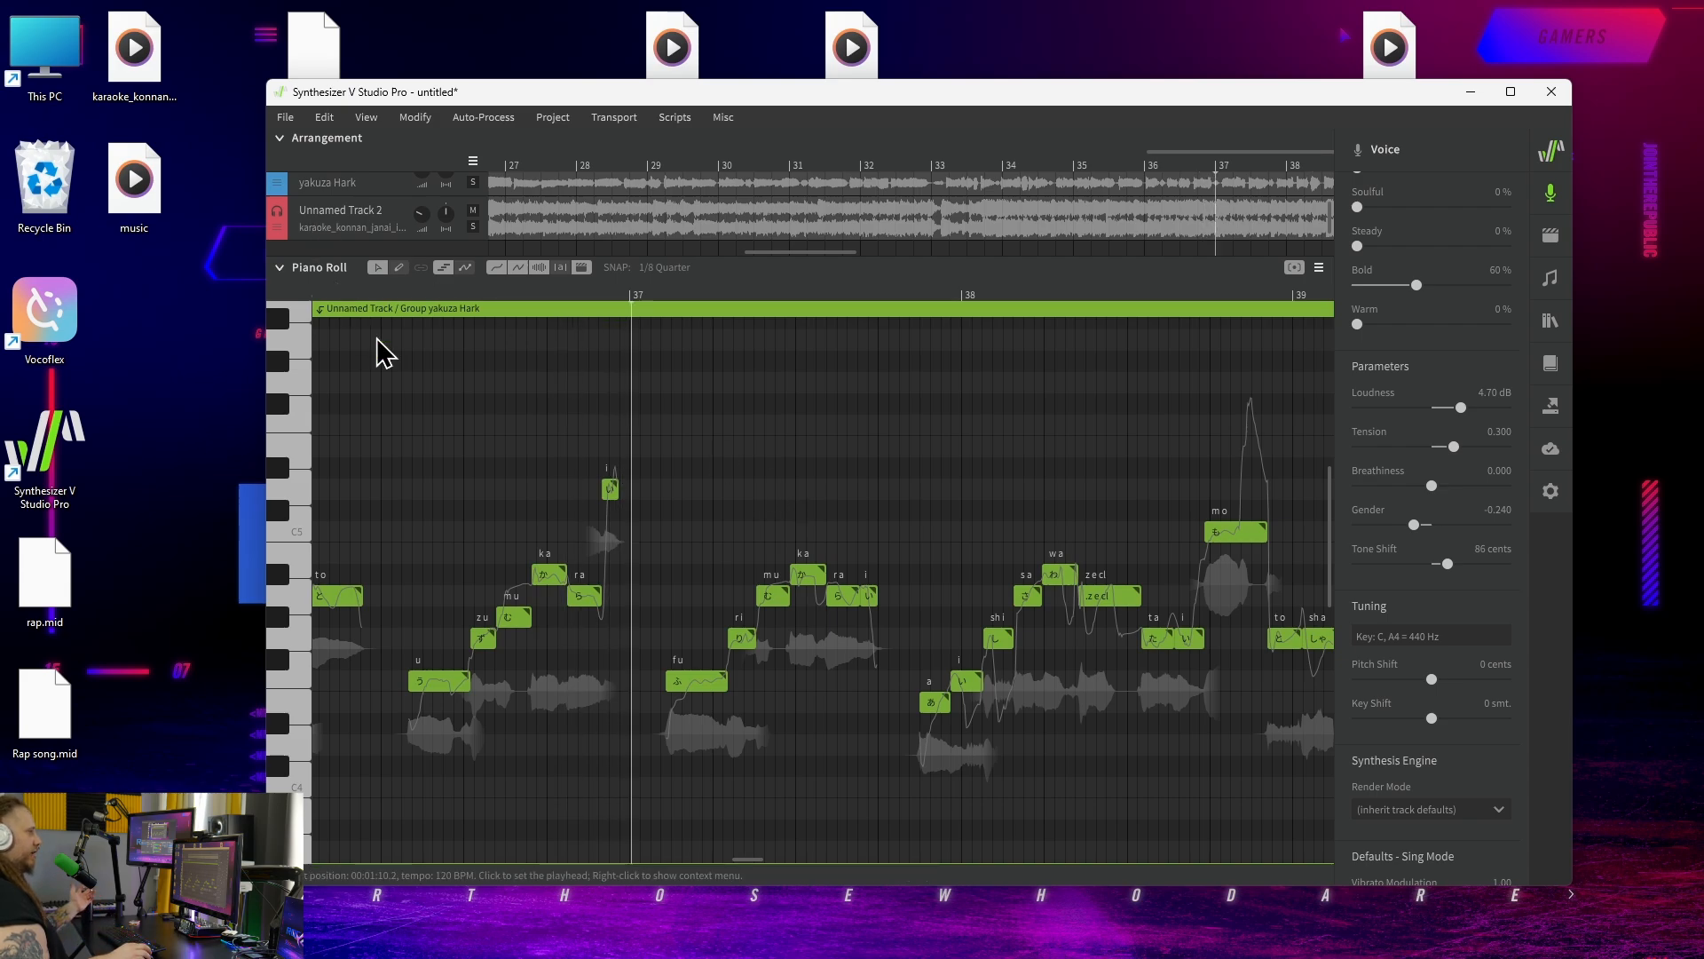
# Shift all notes of the yakuza Hark group down by an octave.
pyautogui.click(702, 432)
pyautogui.hotkey('ctrl', 'a')
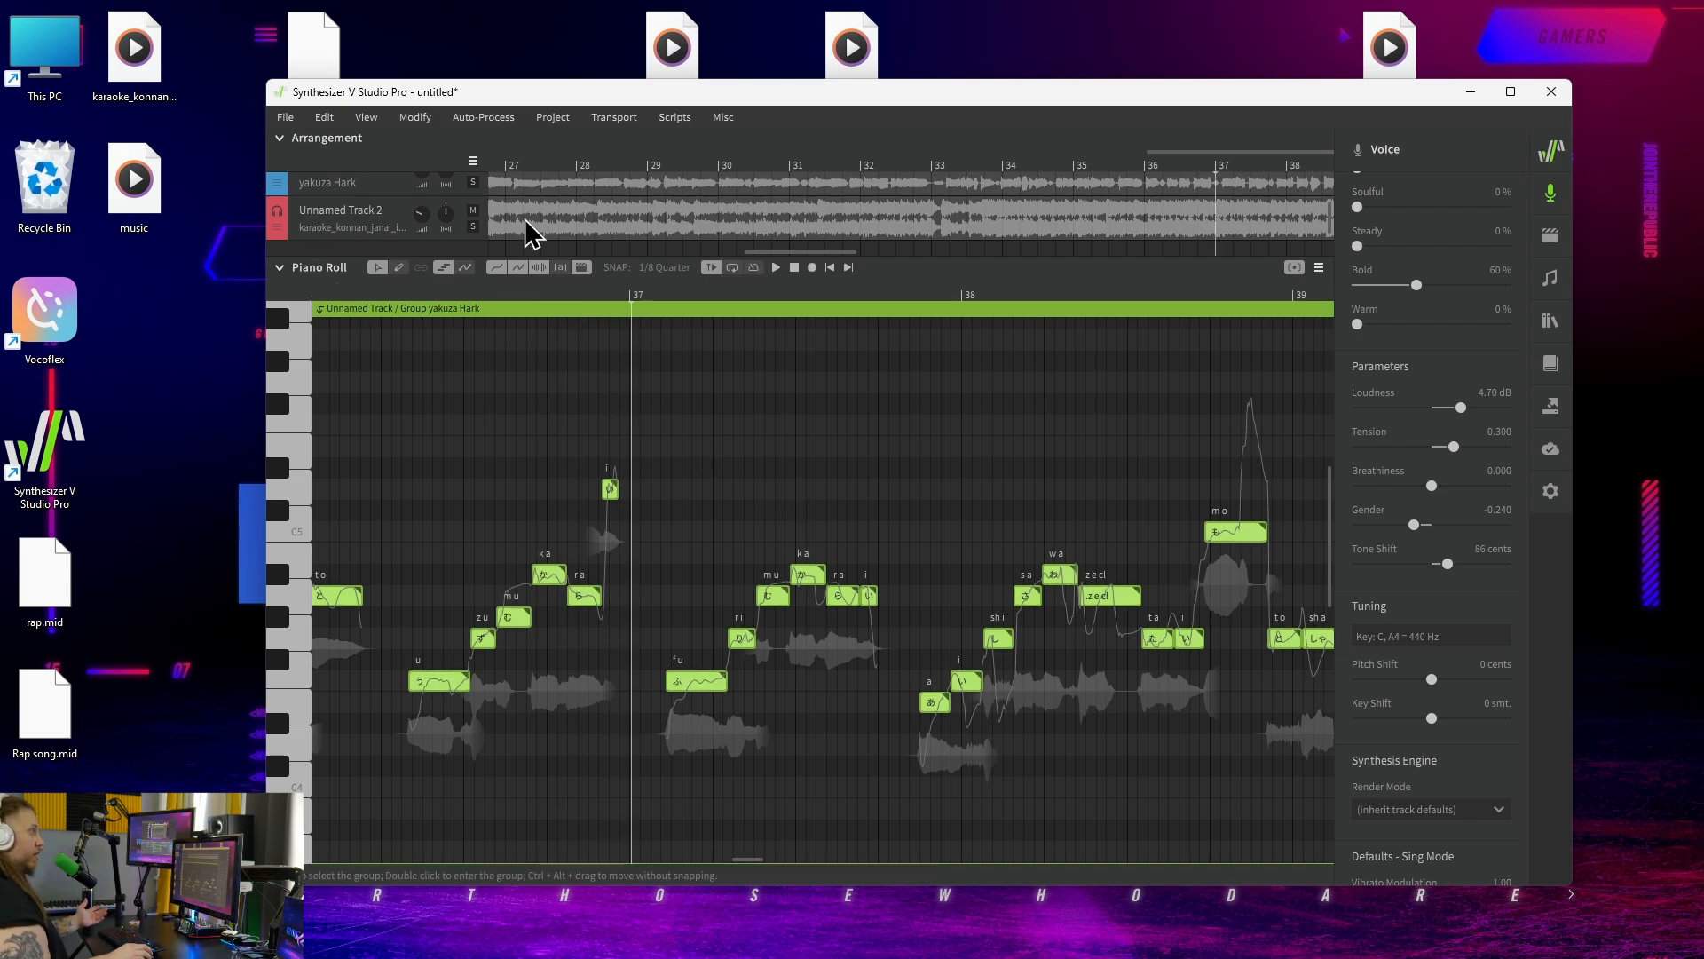
pyautogui.click(424, 127)
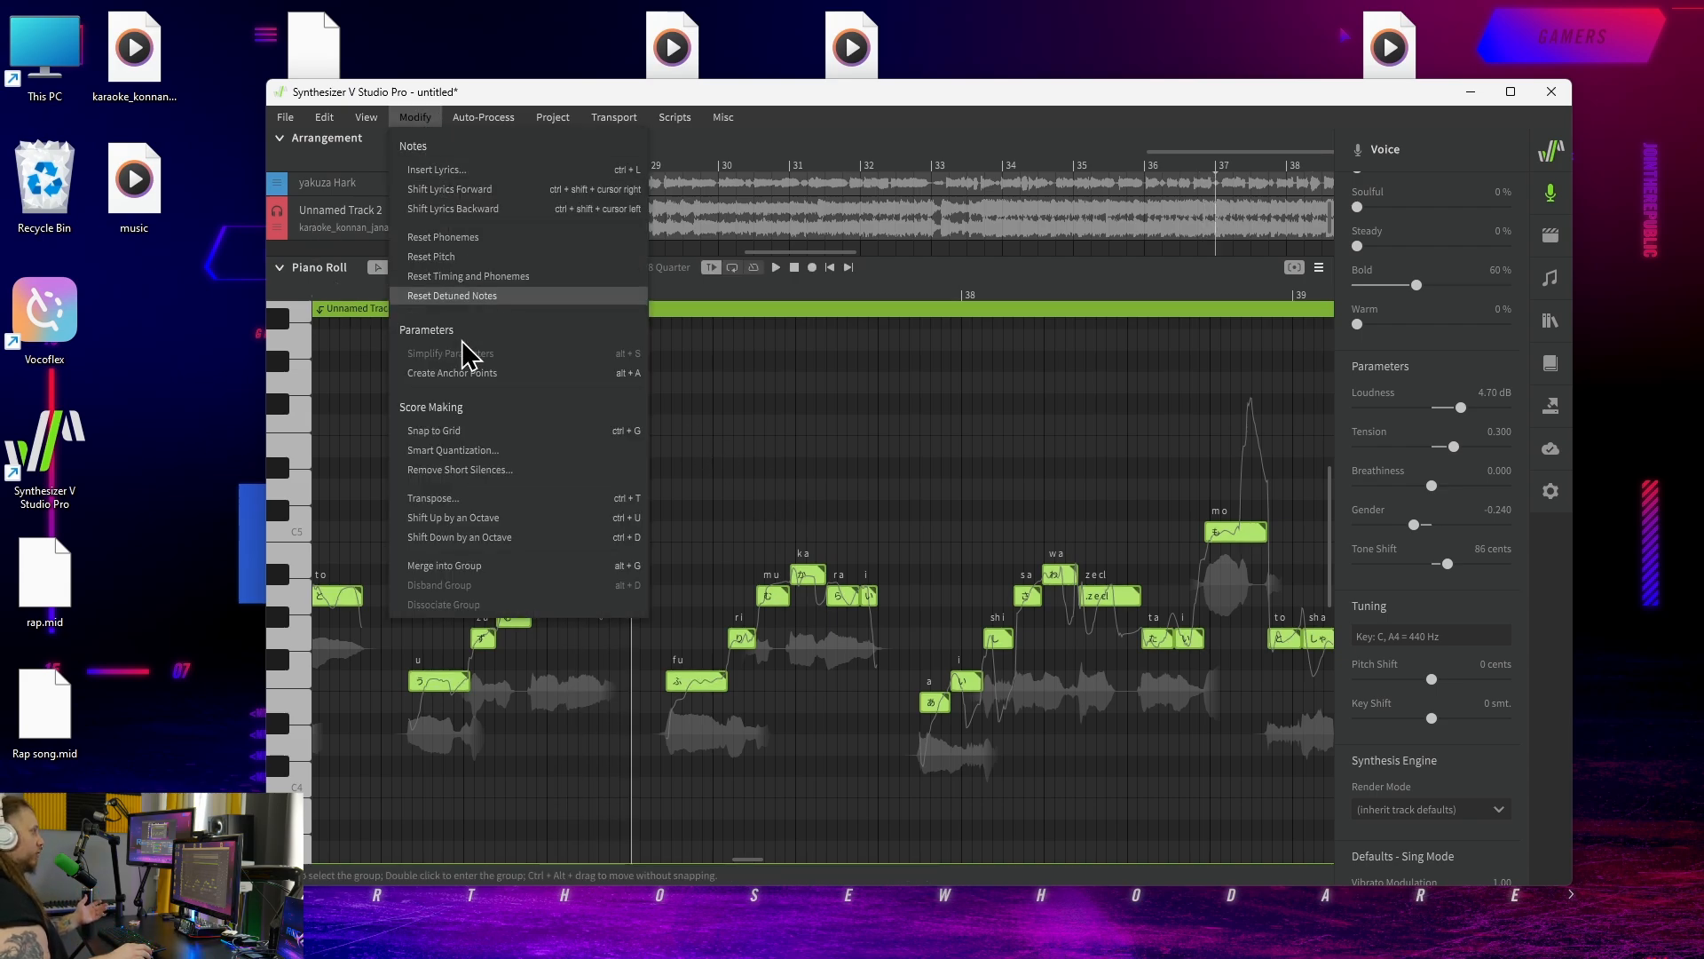
pyautogui.click(518, 559)
pyautogui.scroll(2, 350, 236)
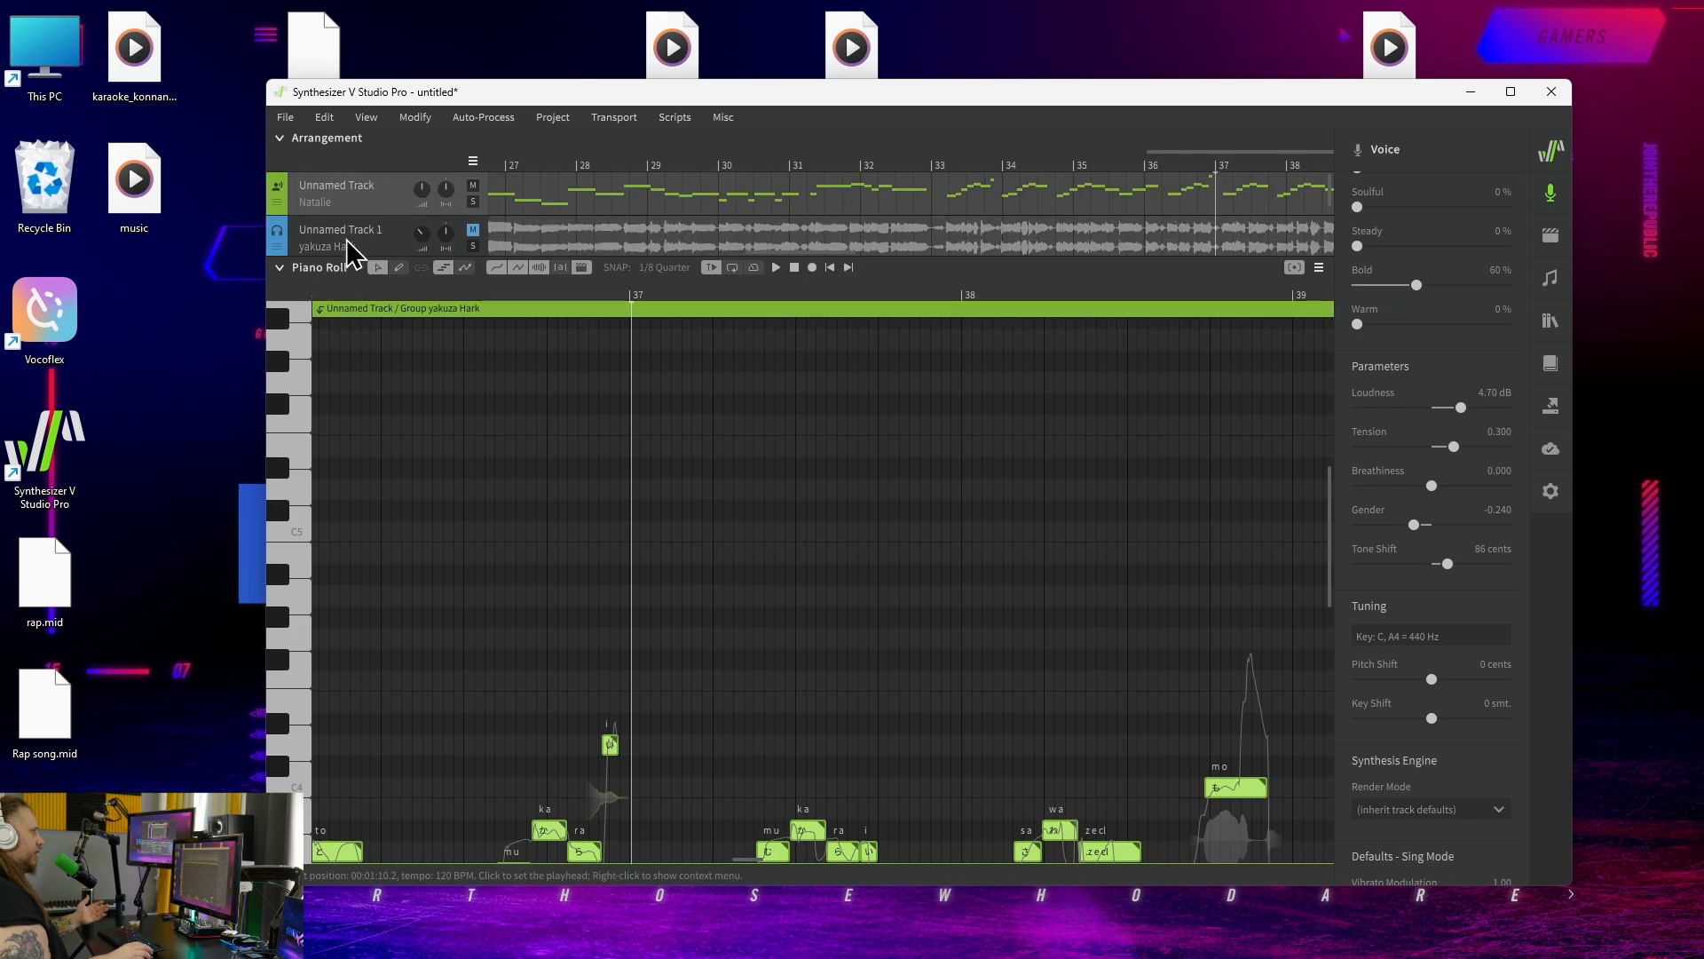
# Change the vocal track's voice to Hayden and play the lowered notes from measure 37.
pyautogui.click(322, 204)
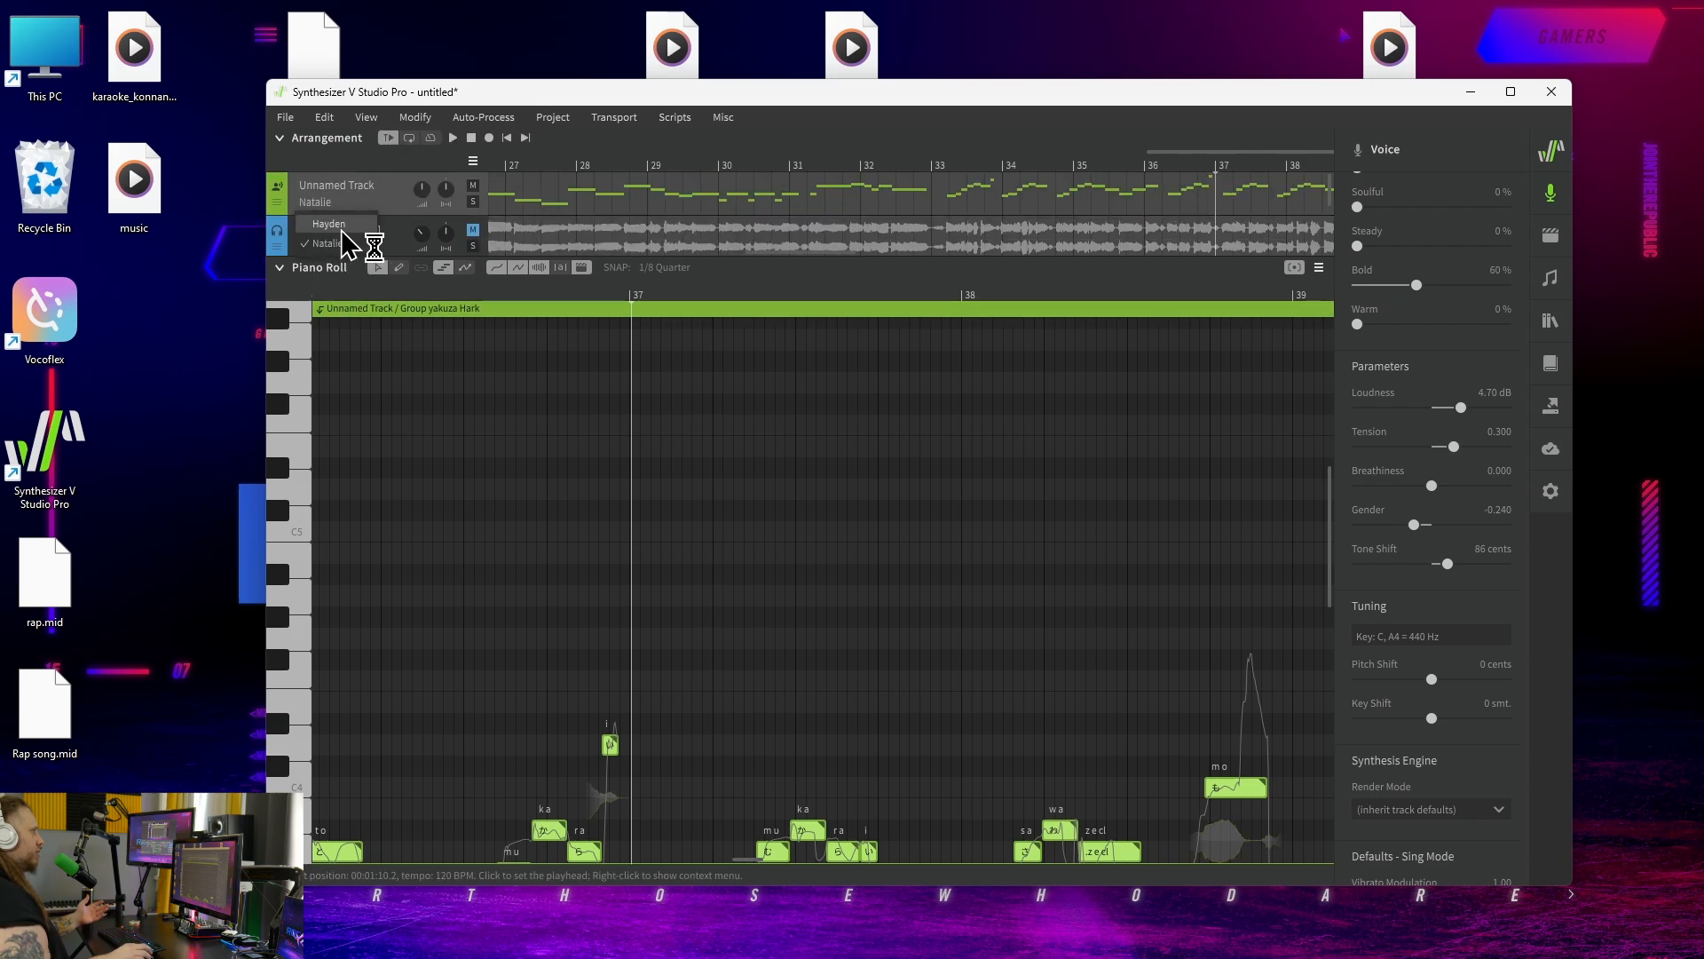
pyautogui.click(628, 302)
pyautogui.press('space')
pyautogui.scroll(-3, 883, 541)
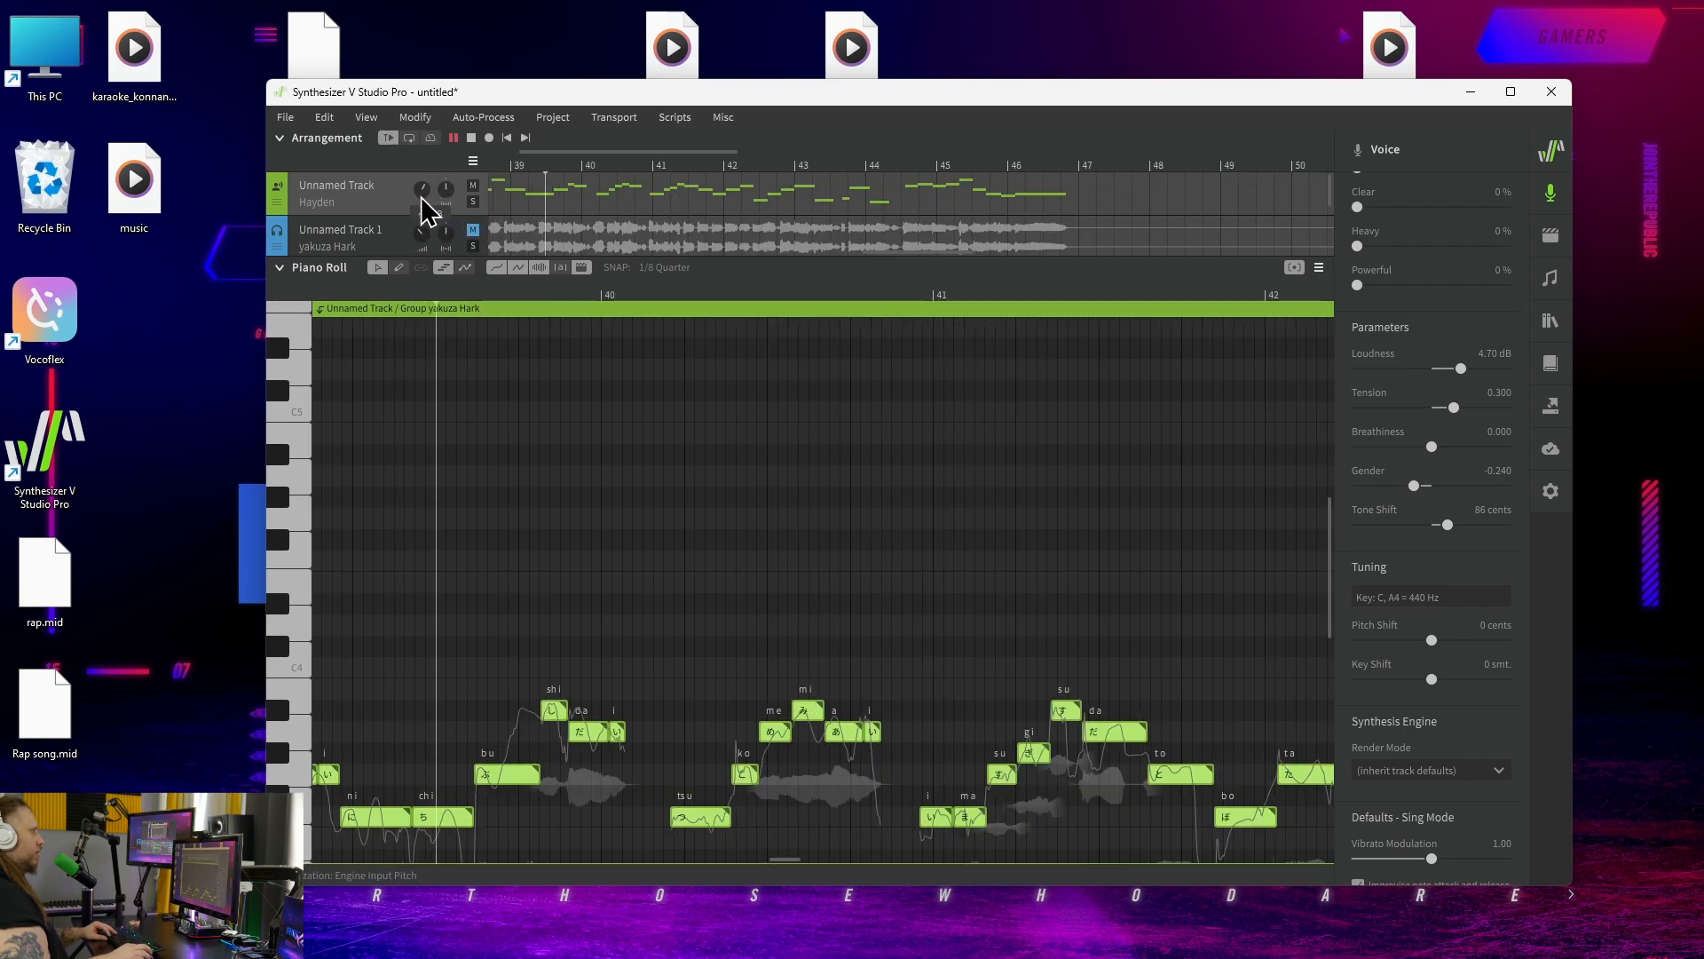
pyautogui.hscroll(-3, 609, 540)
pyautogui.press('space')
# Shift all the selected notes up by an octave.
pyautogui.click(429, 121)
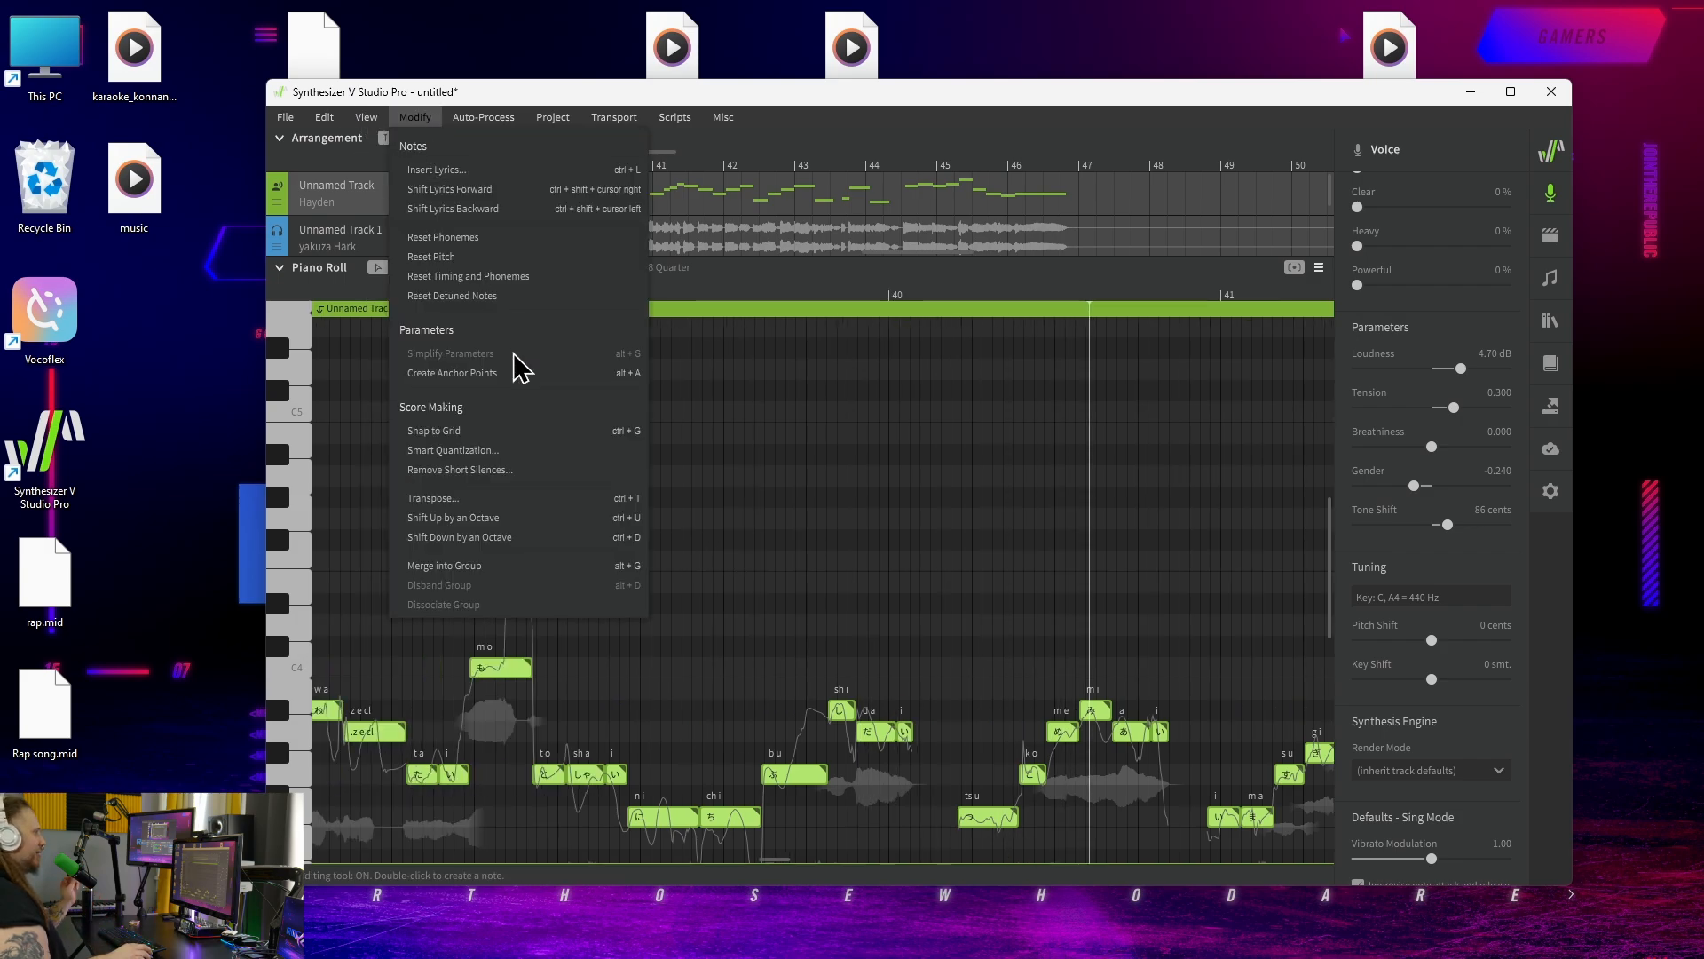
pyautogui.click(520, 531)
pyautogui.hscroll(-2, 696, 515)
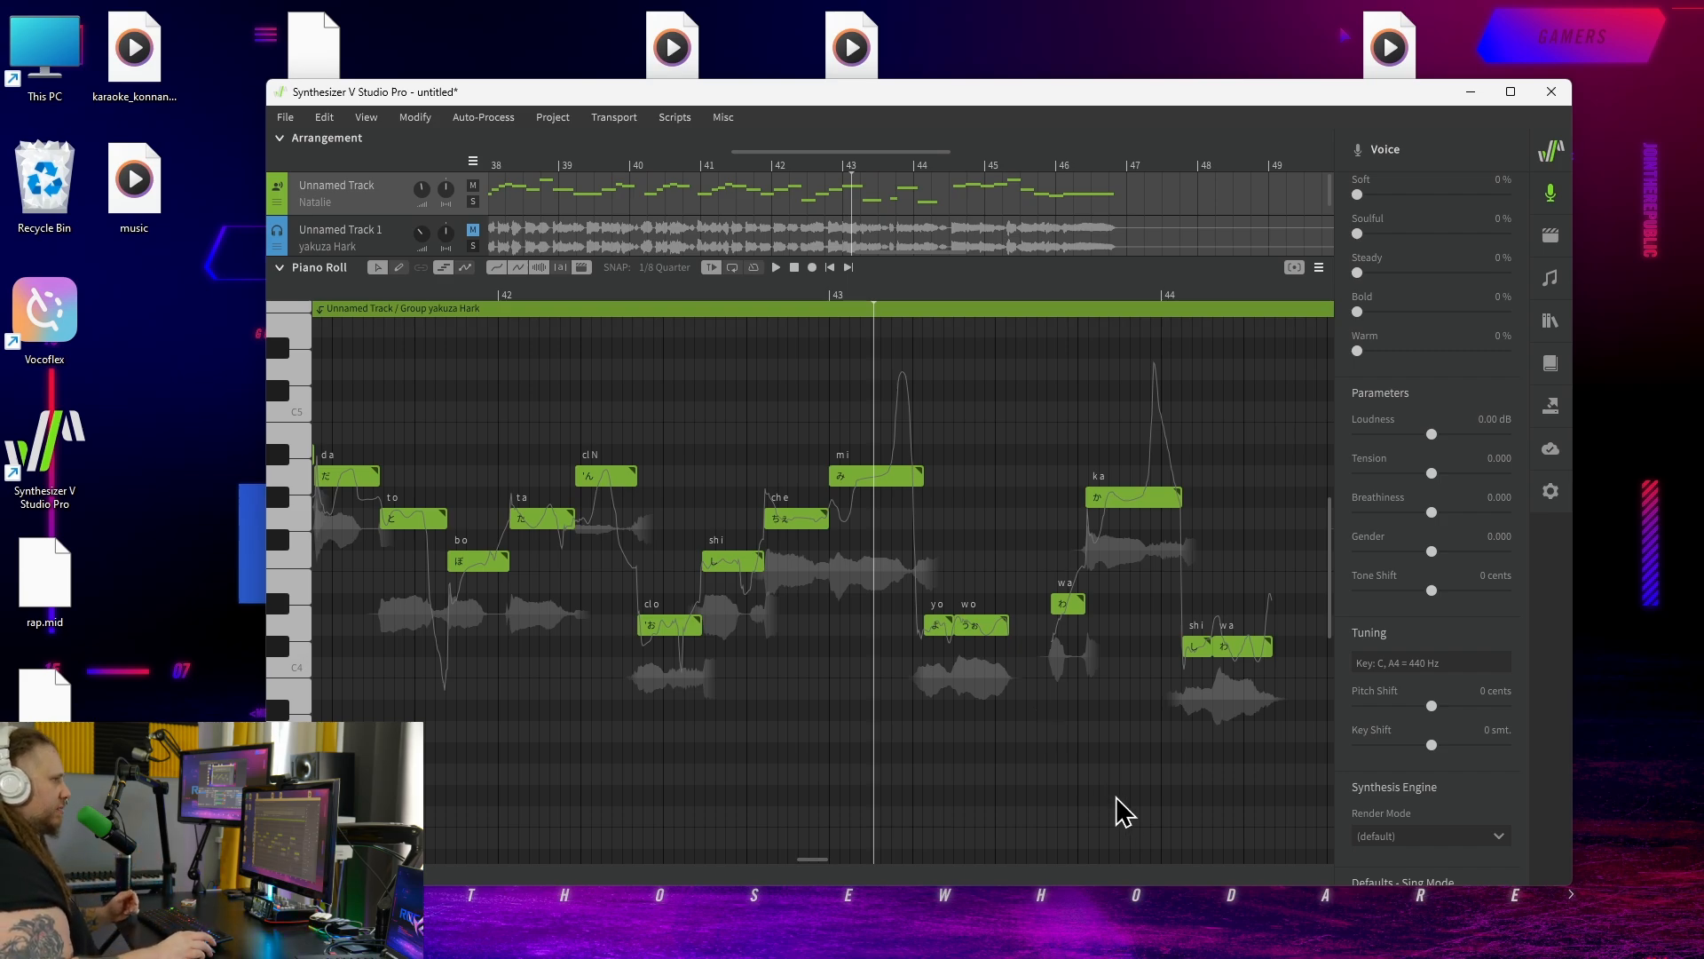
# Cancel saving the project and clear all the converted notes.
pyautogui.hotkey('ctrl', 's')
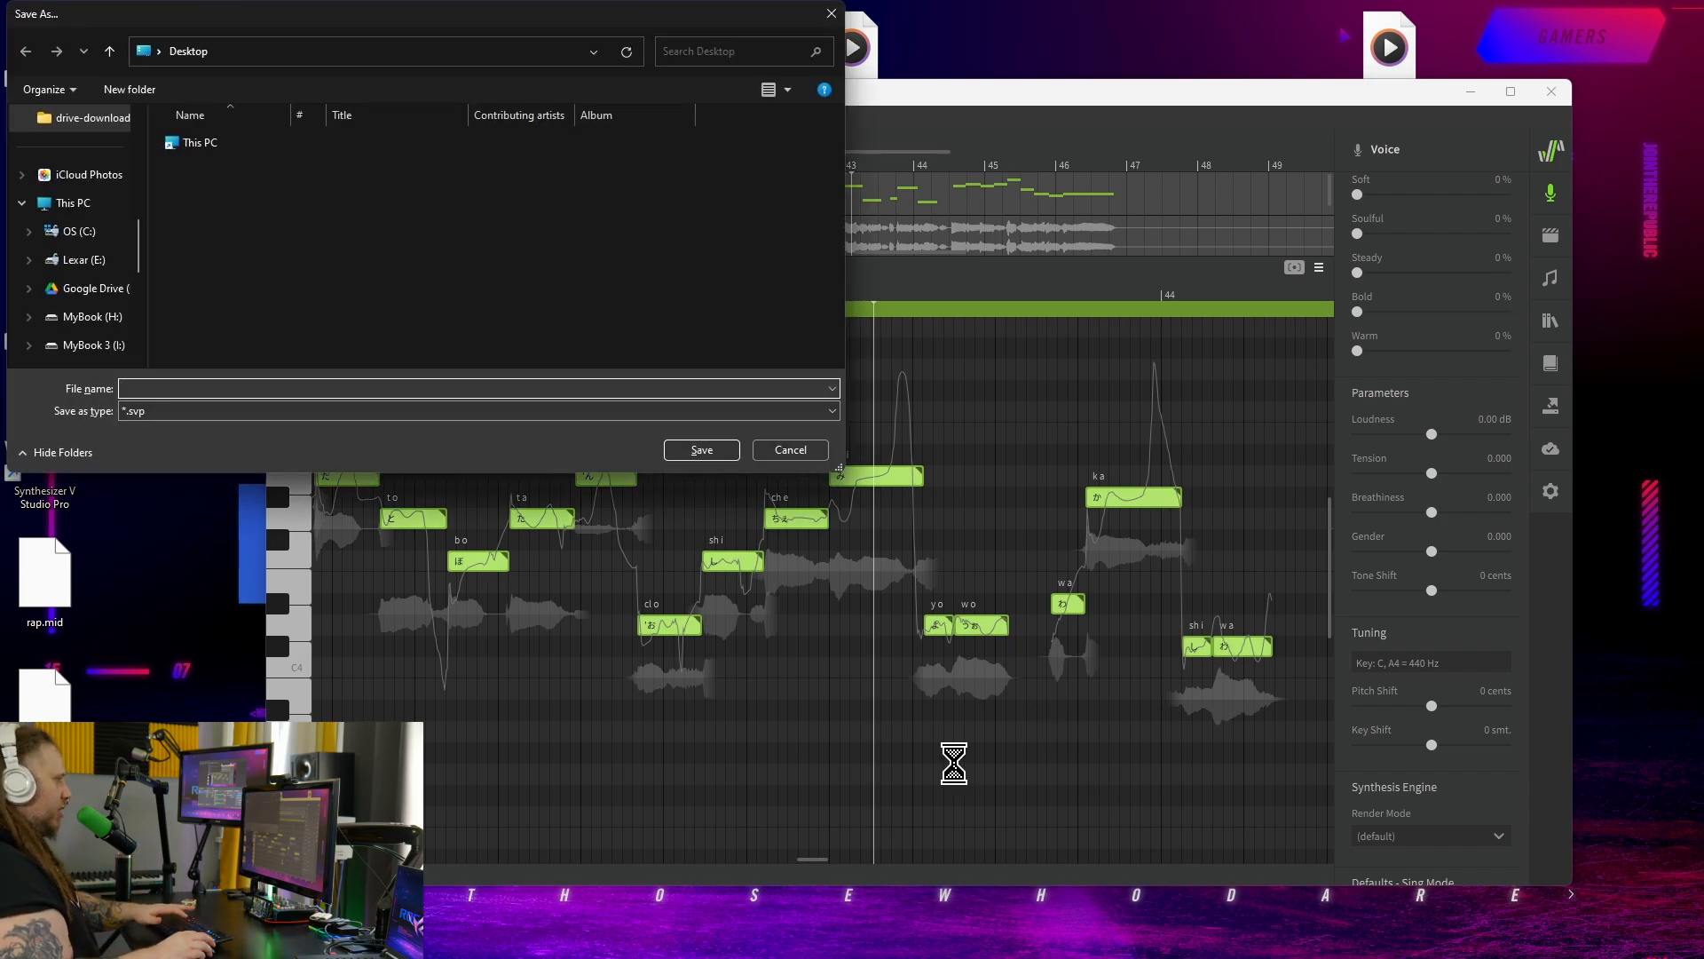
pyautogui.click(815, 455)
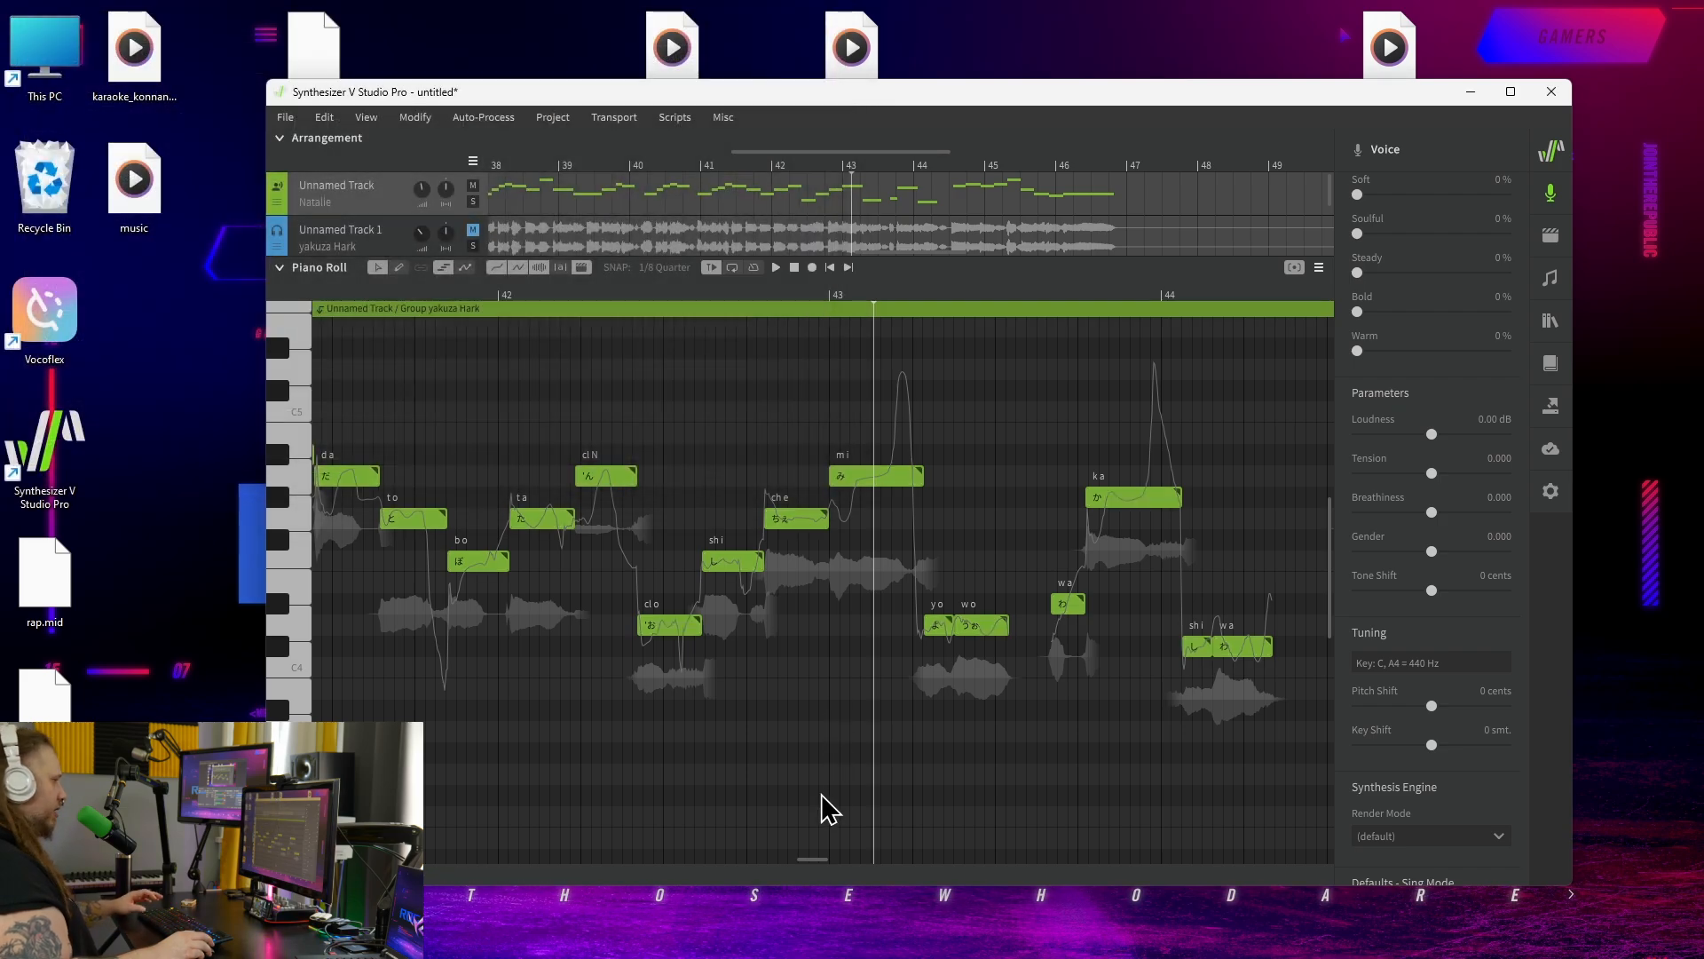
pyautogui.hotkey('ctrl', 'a')
pyautogui.press('Delete')
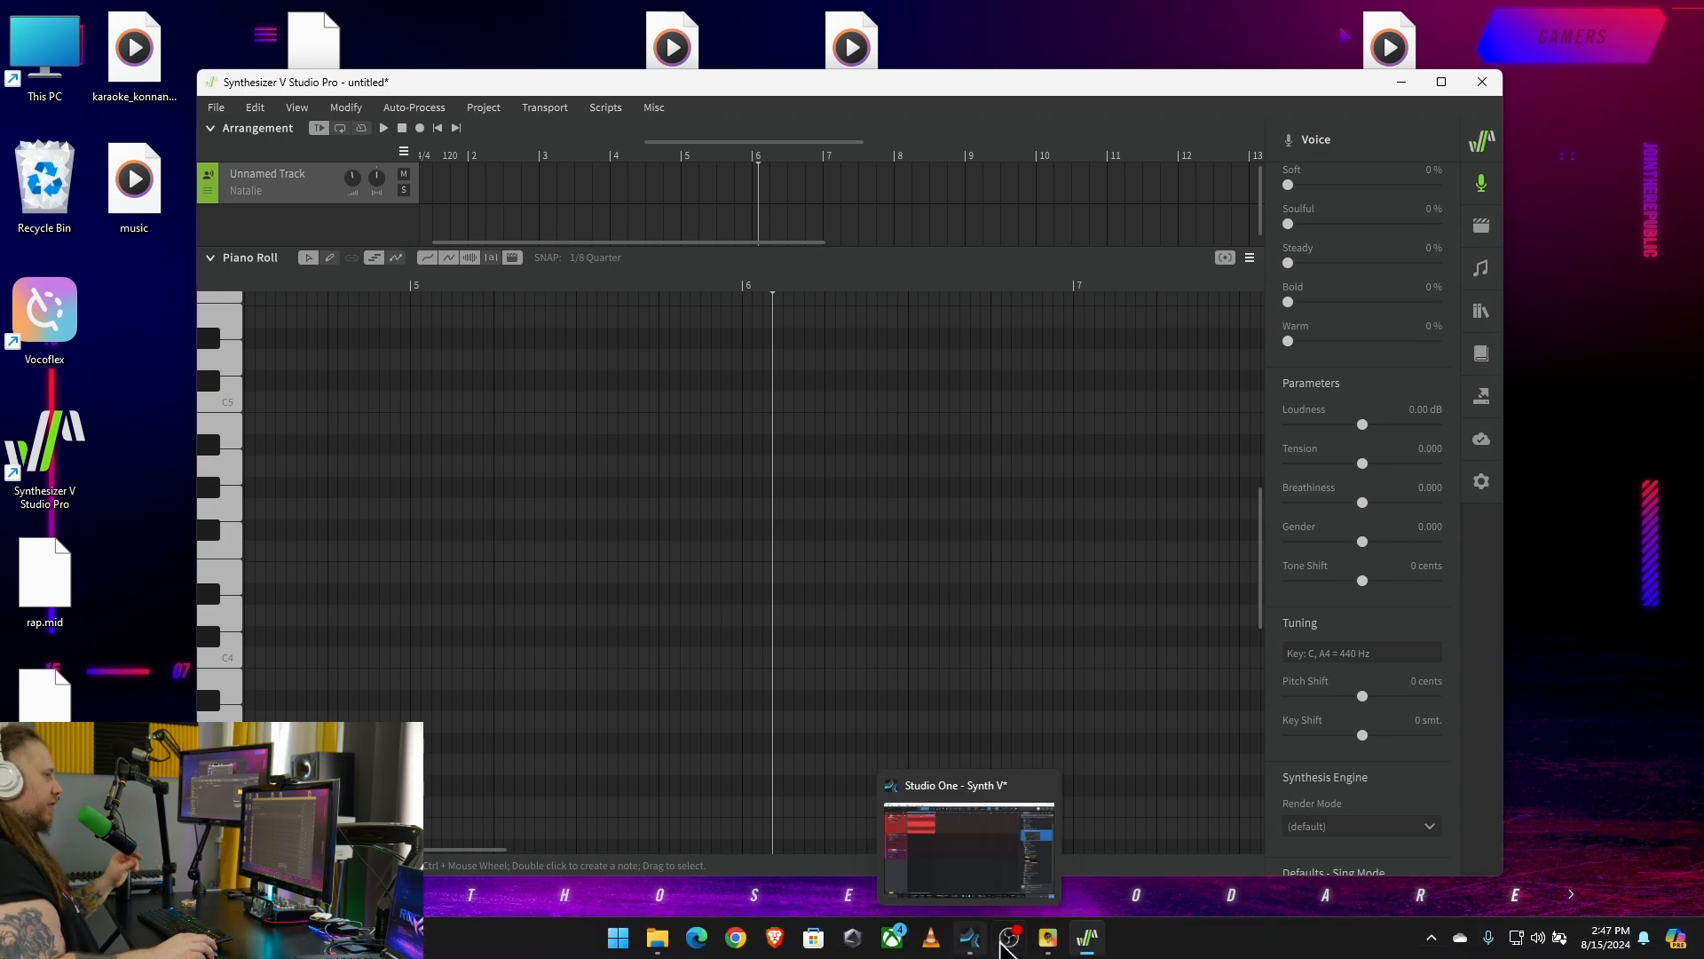
# Switch to Studio One and play a short part of the Grindin 130 bpm drum loop.
pyautogui.moveTo(1010, 952)
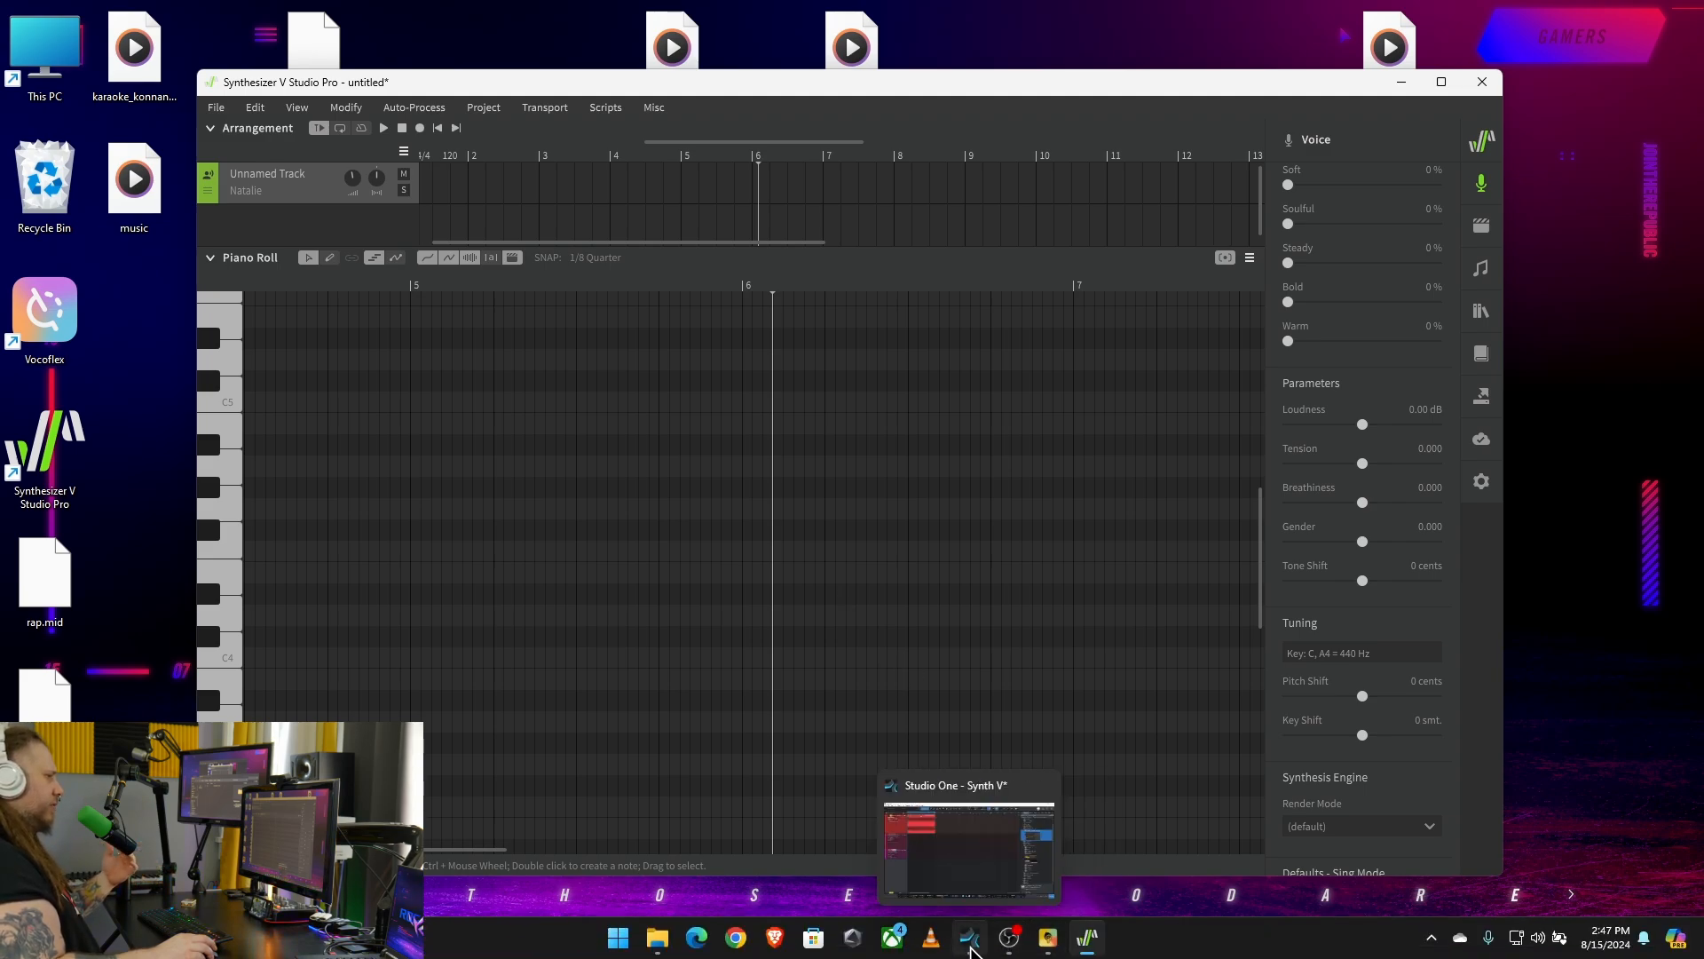
pyautogui.click(970, 939)
pyautogui.press('space')
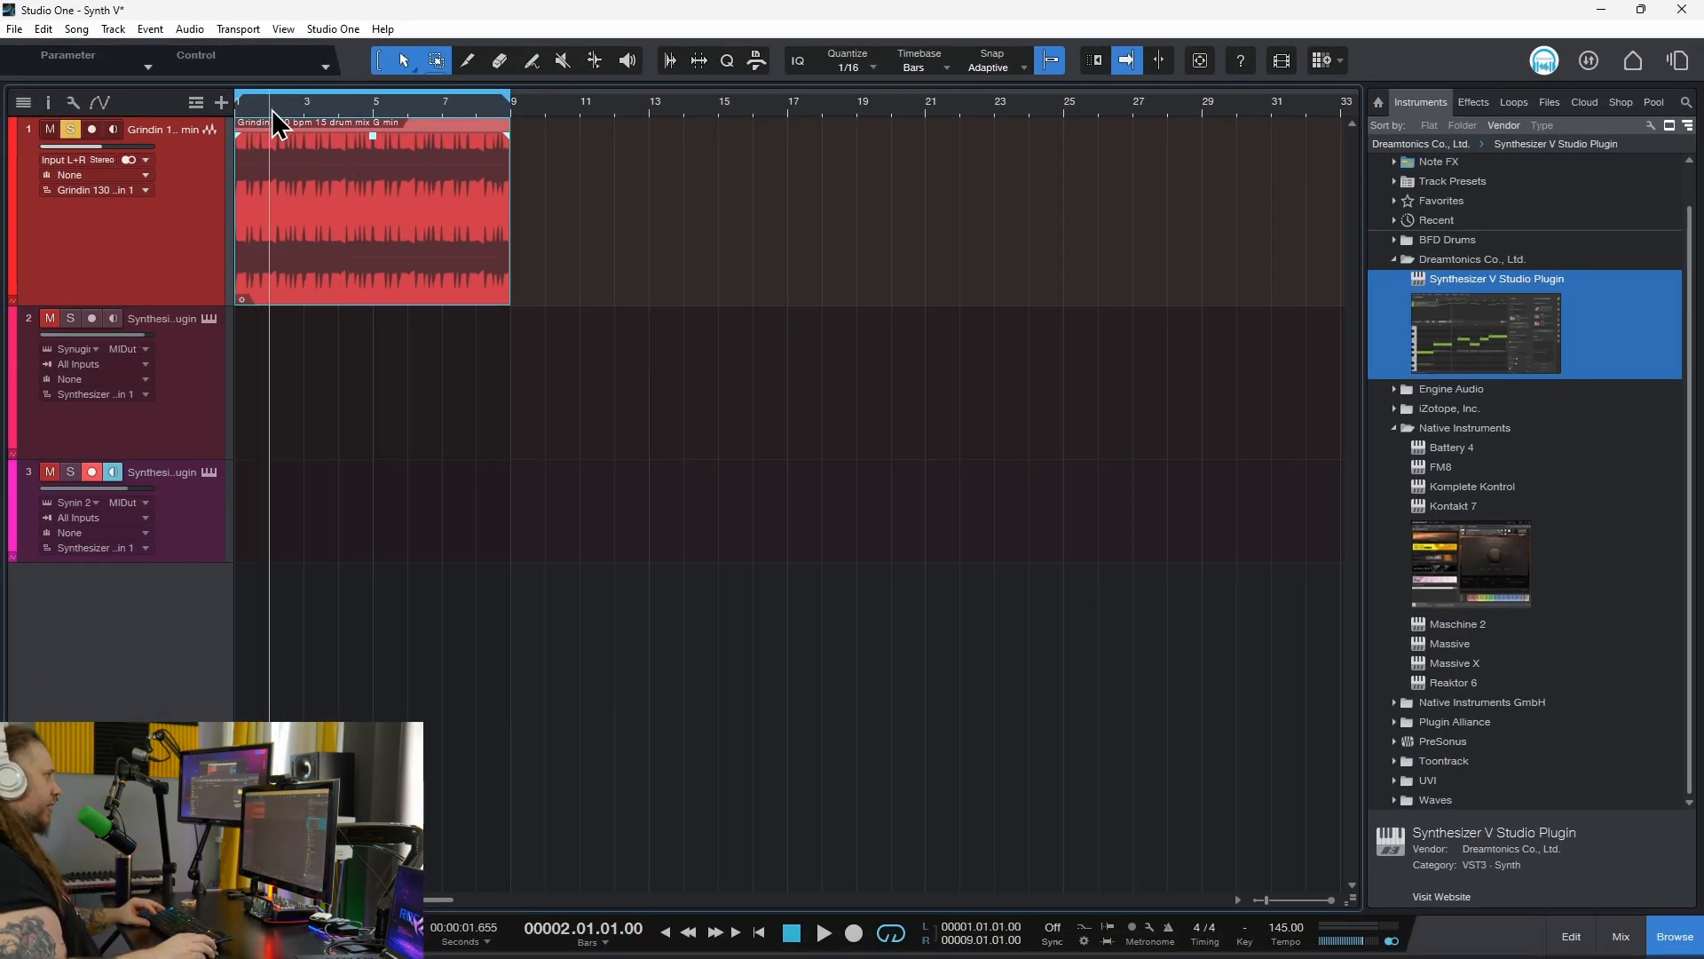
pyautogui.press('space')
# Return to Synthesizer V Studio Pro and import the "Mixdown" WAV file from the Synth V folder as a second track.
pyautogui.moveTo(1096, 929)
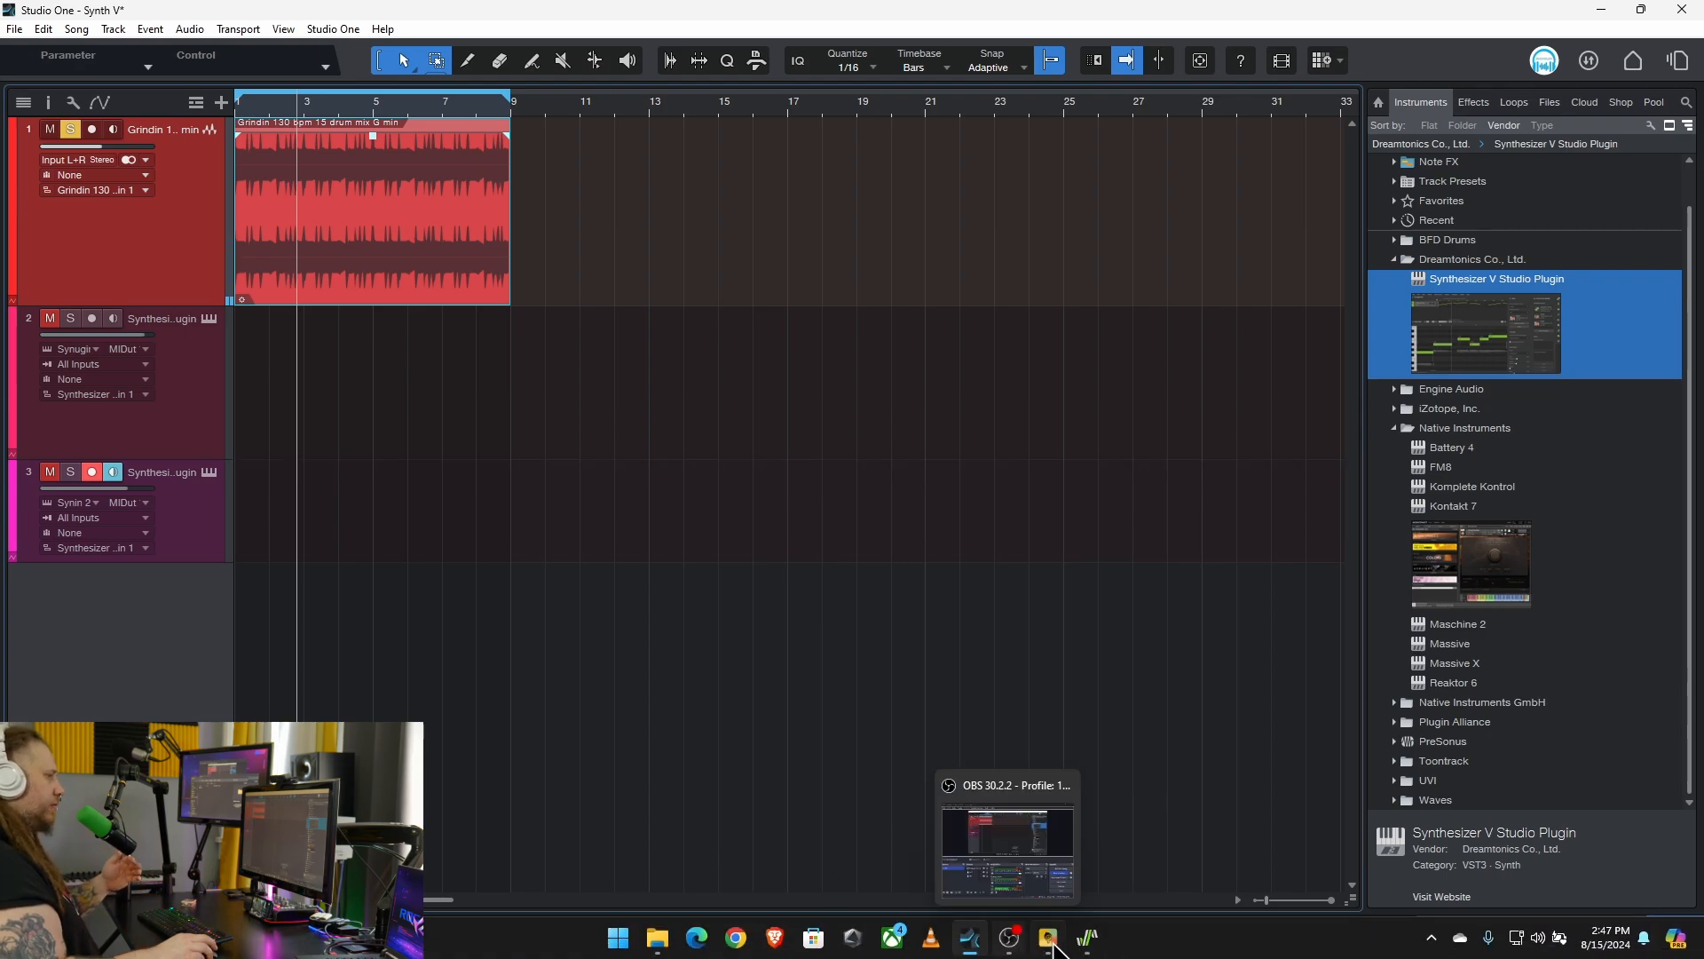
pyautogui.click(1089, 938)
pyautogui.click(1605, 11)
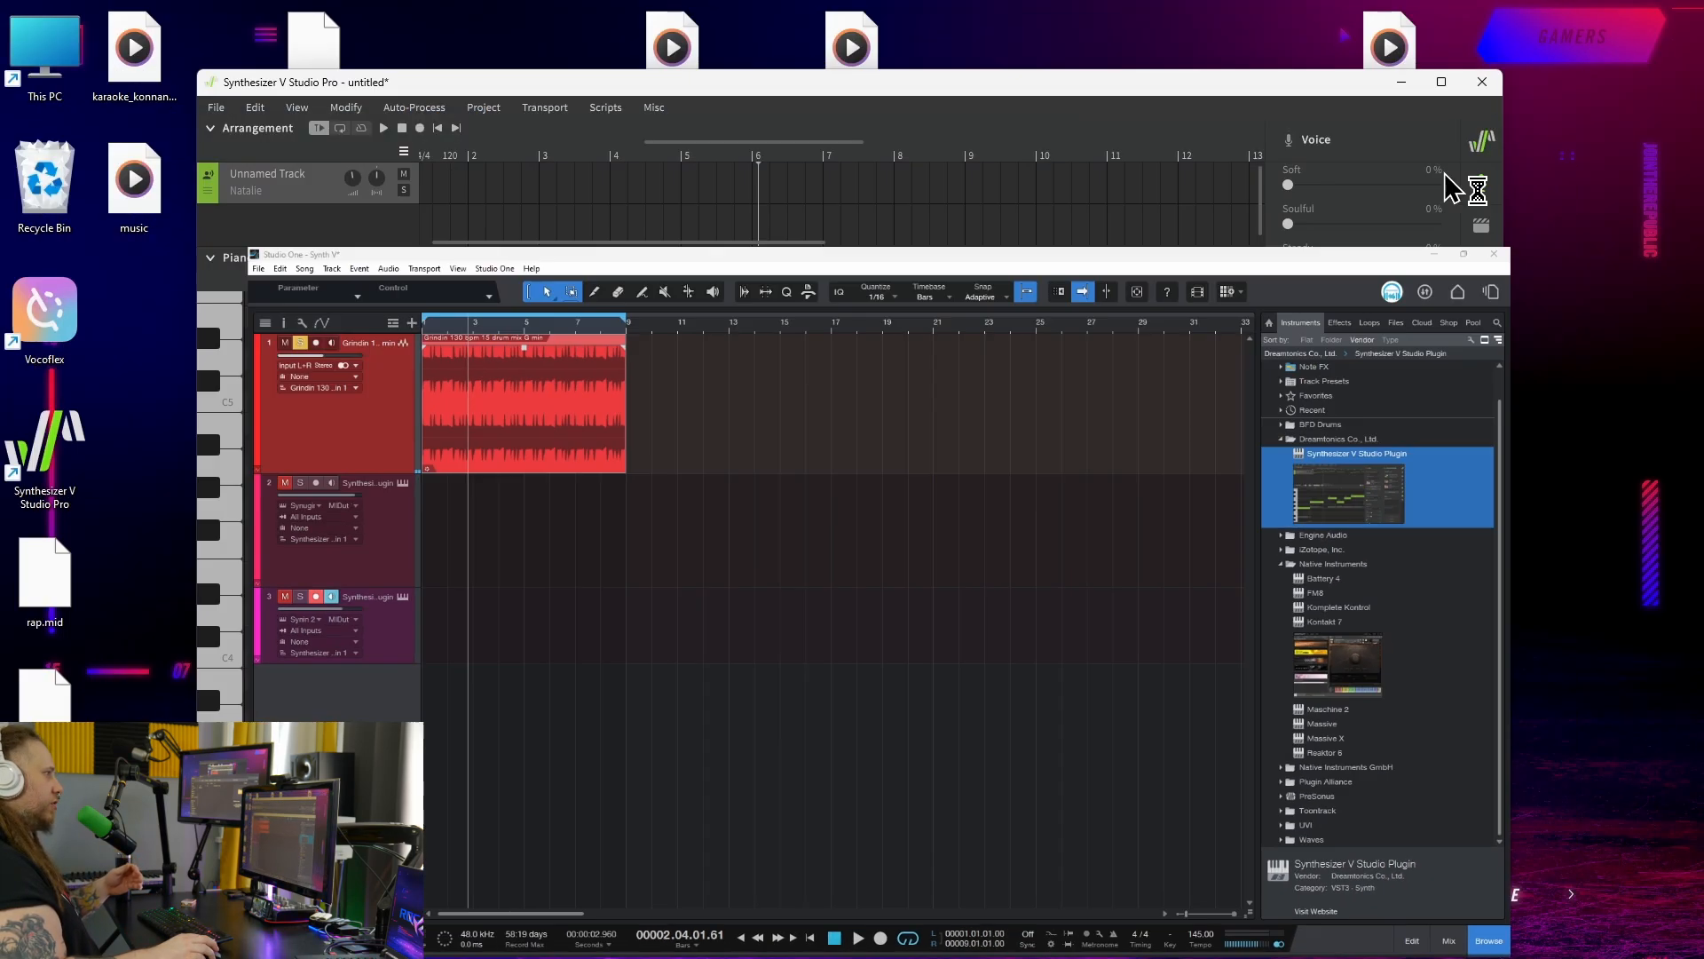
pyautogui.moveTo(0, 387); pyautogui.dragTo(1584, 183)
pyautogui.moveTo(1090, 325); pyautogui.dragTo(509, 222)
pyautogui.moveTo(1412, 195); pyautogui.dragTo(861, 197)
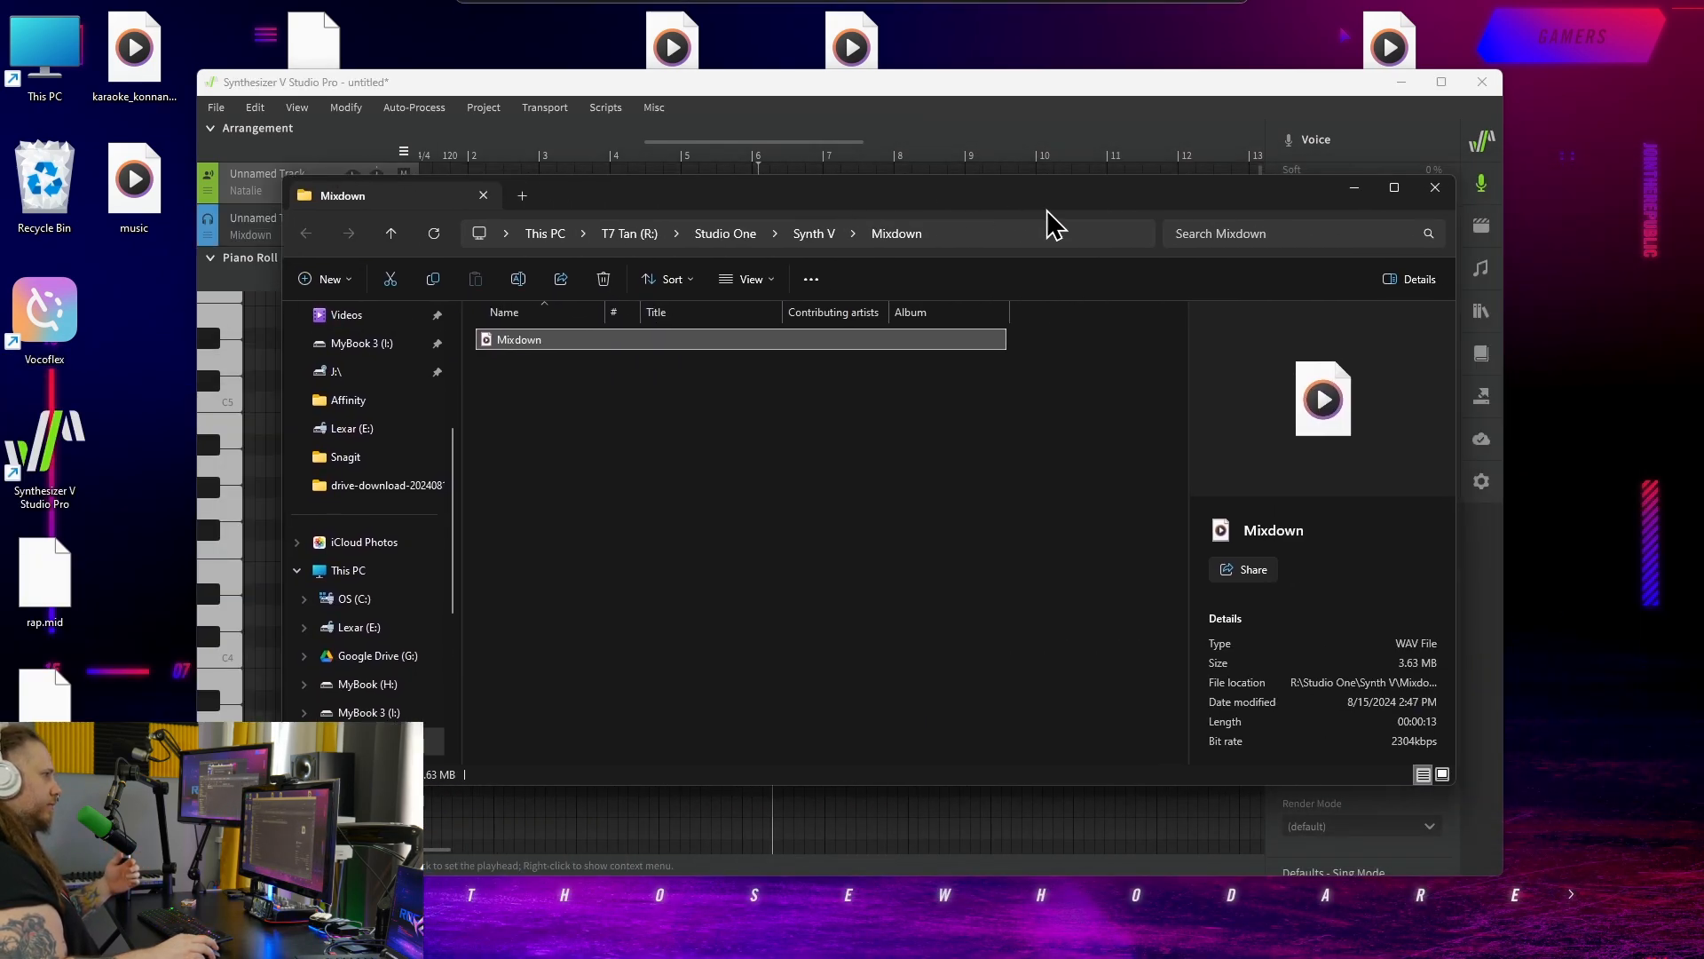
pyautogui.click(1351, 188)
# Play the Mixdown drum track from the start of the arrangement.
pyautogui.moveTo(466, 160); pyautogui.dragTo(414, 164)
pyautogui.press('space')
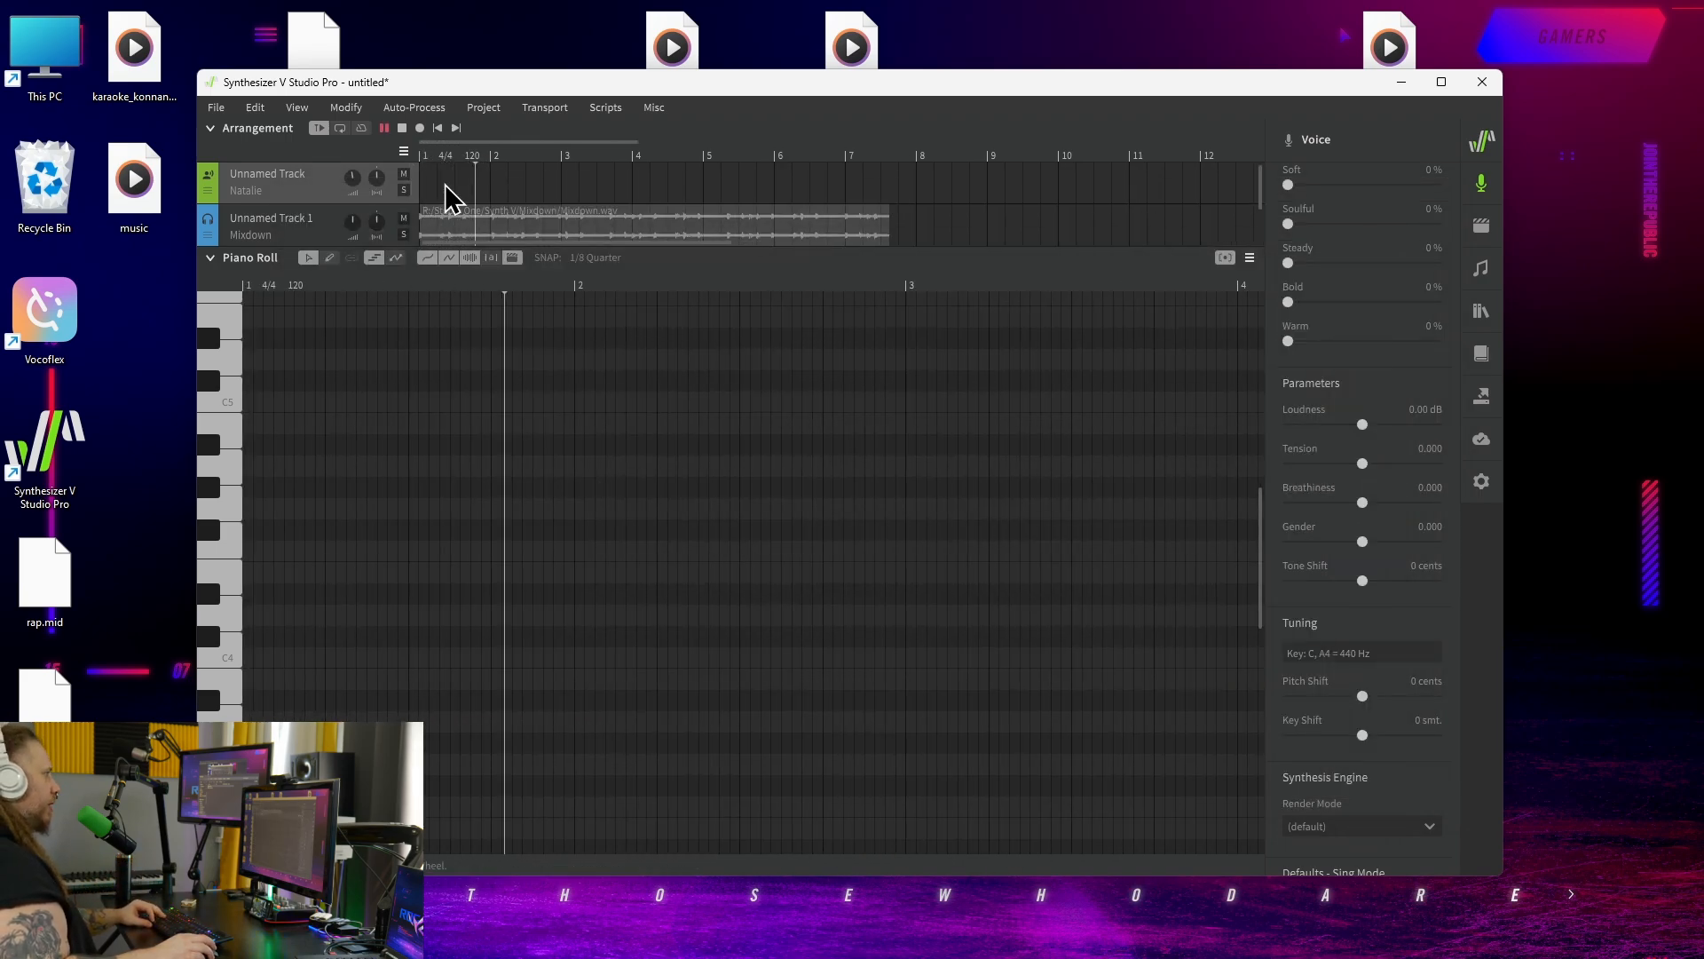
pyautogui.press('space')
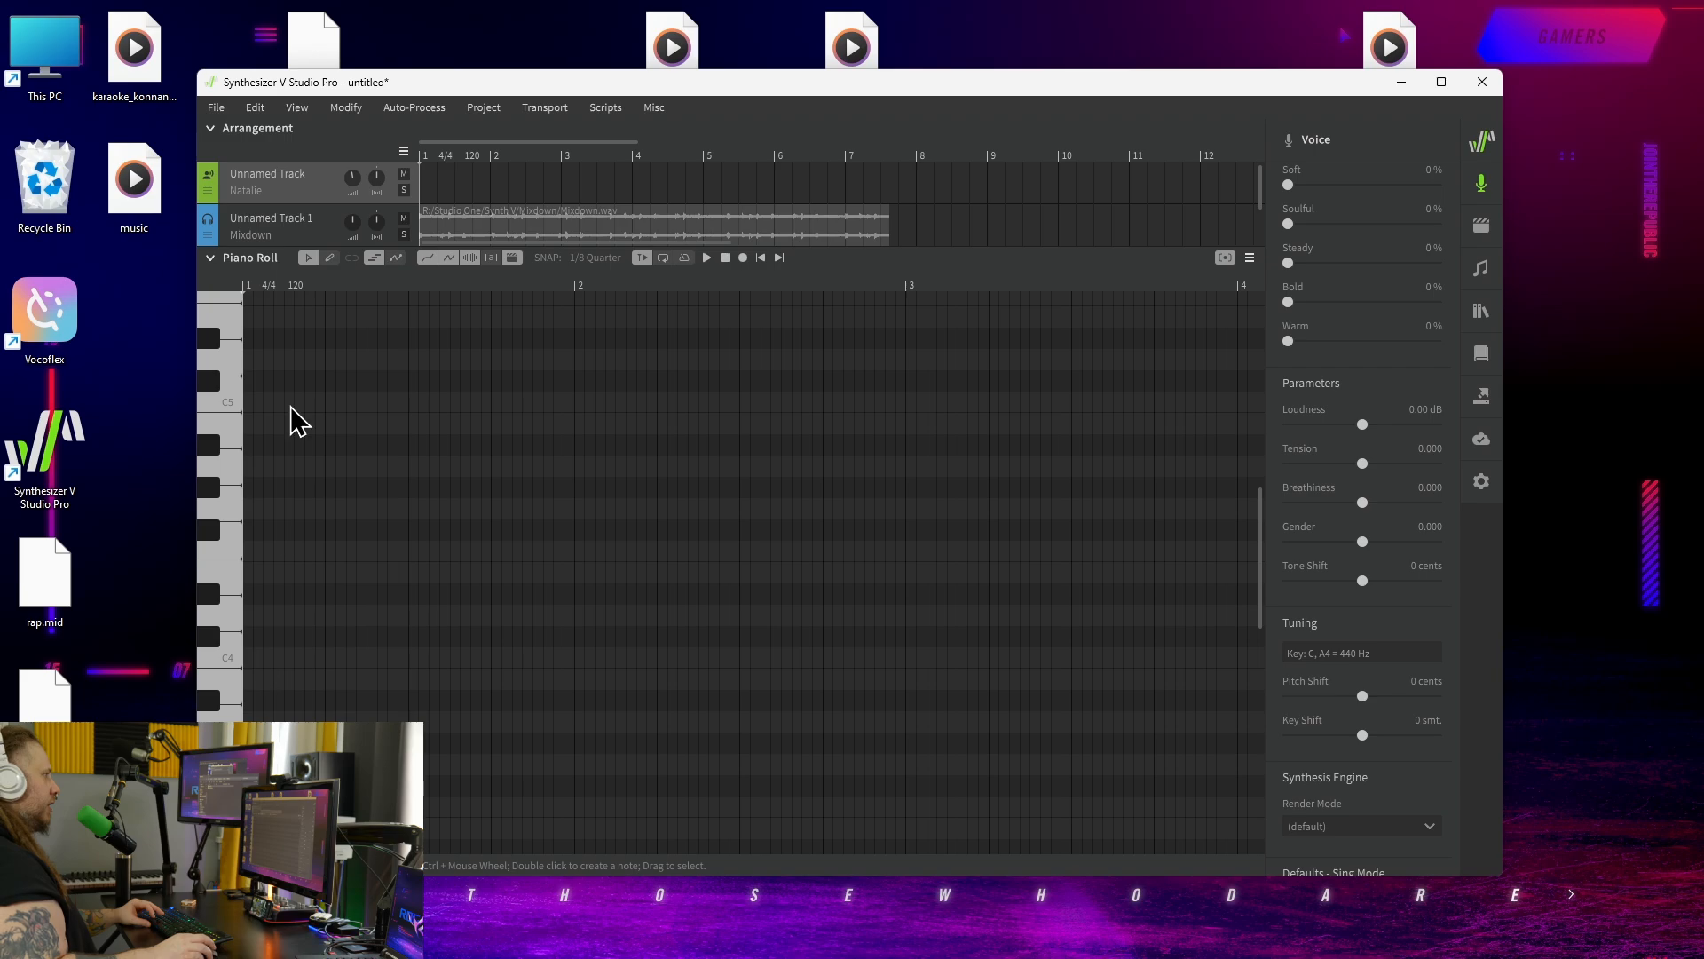
# Add a C4 note at the start of the vocal track, switch the track's singer to Hayden and play it.
pyautogui.doubleClick(281, 662)
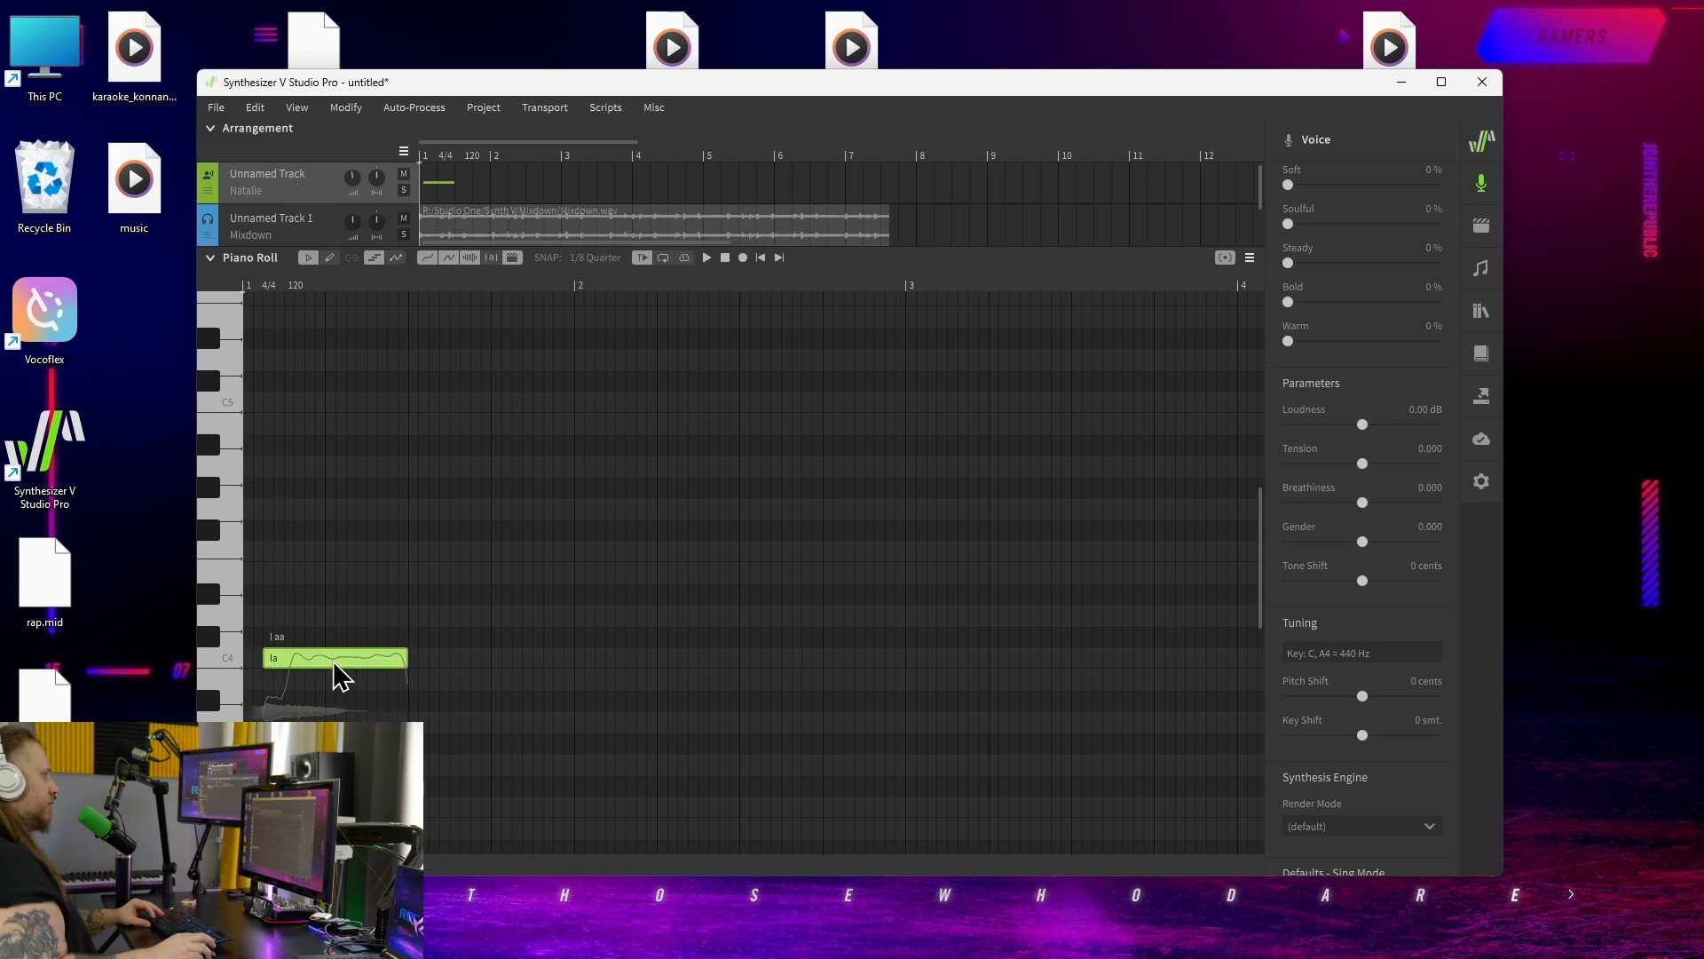
pyautogui.click(249, 195)
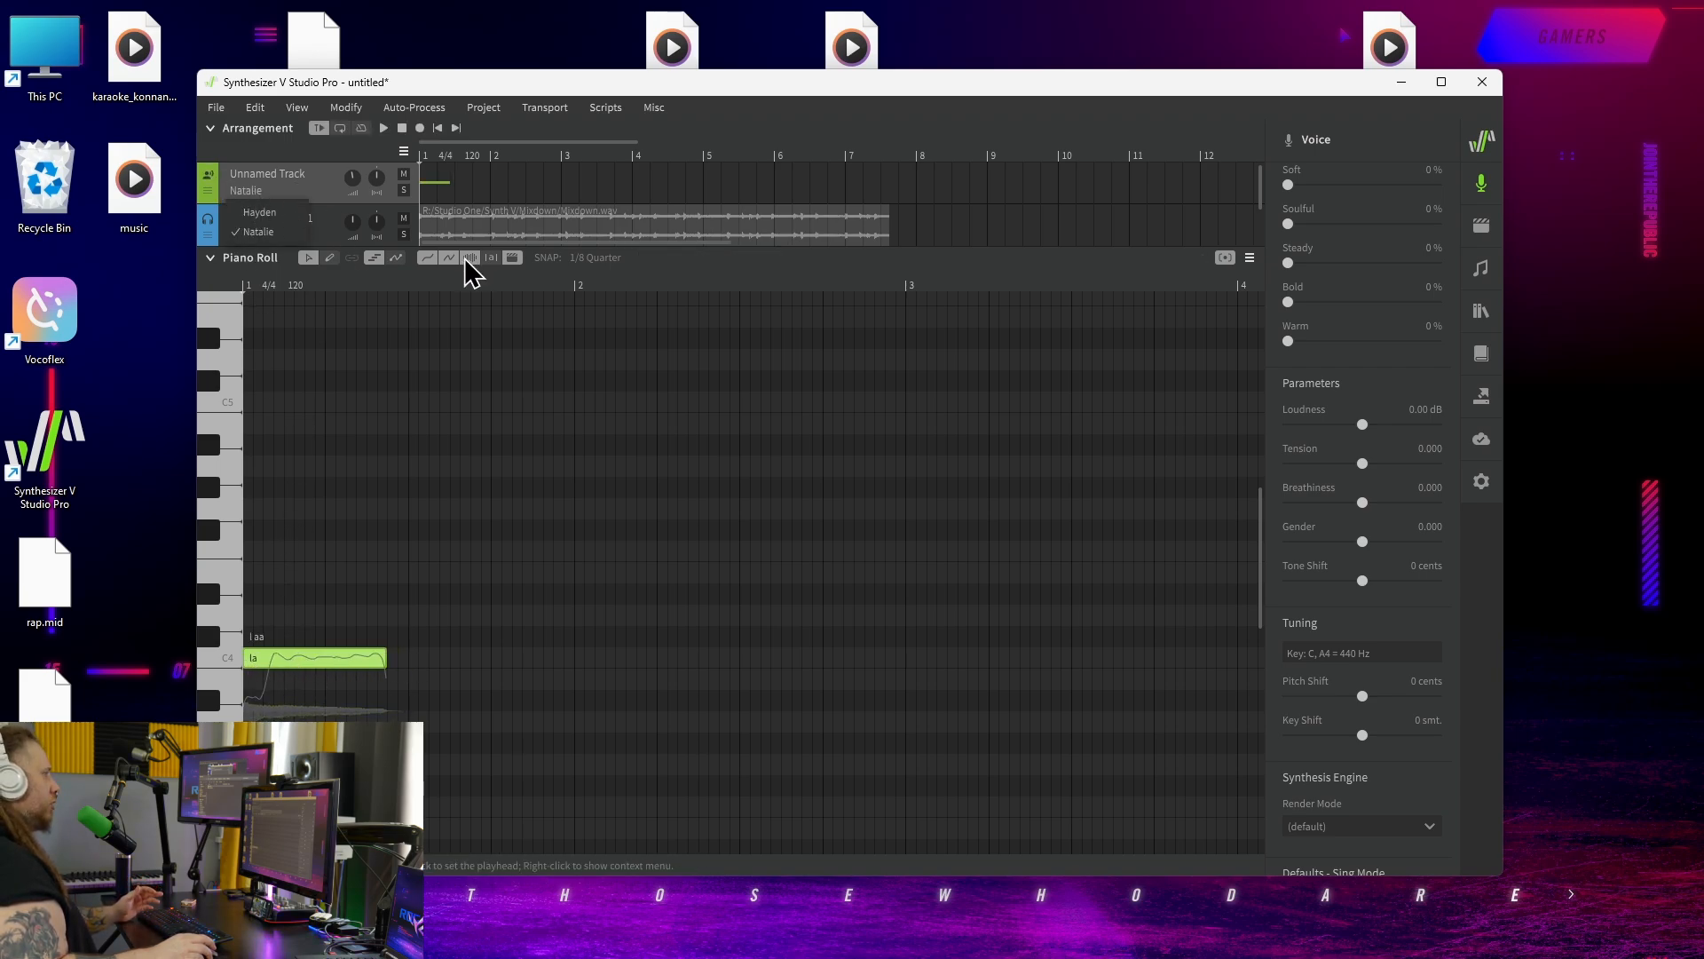
pyautogui.click(265, 213)
pyautogui.press('space')
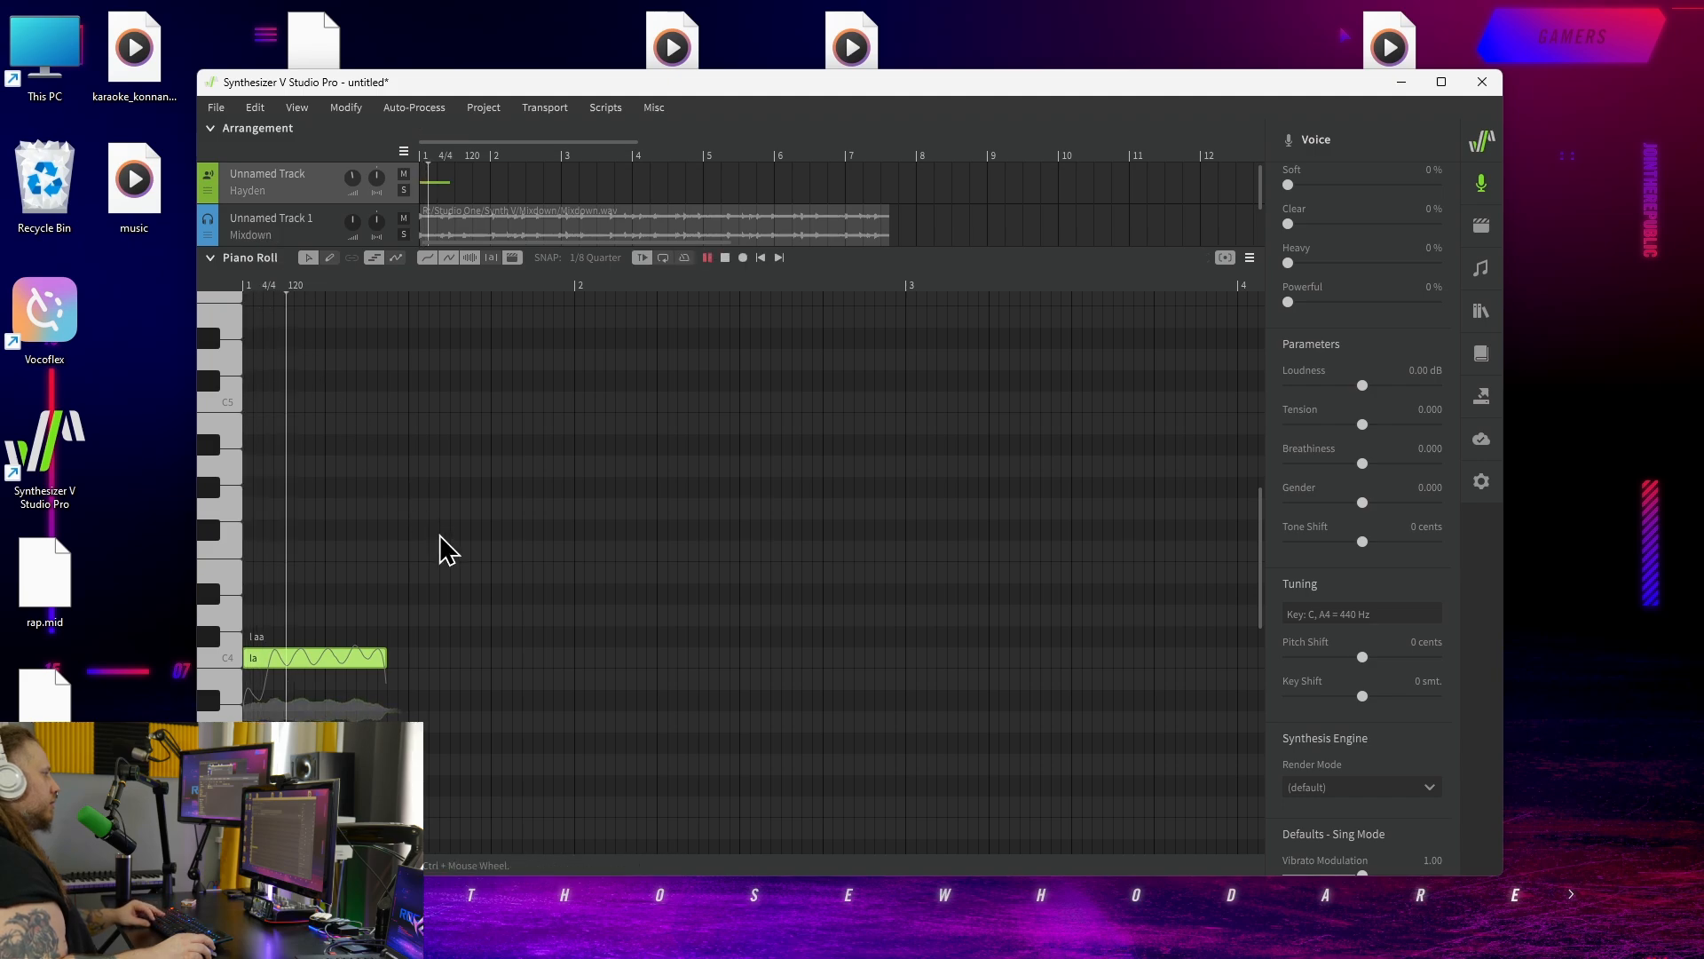
pyautogui.press('space')
# Add a second, higher note directly after the first, extending it almost to bar 2, and play both.
pyautogui.doubleClick(415, 616)
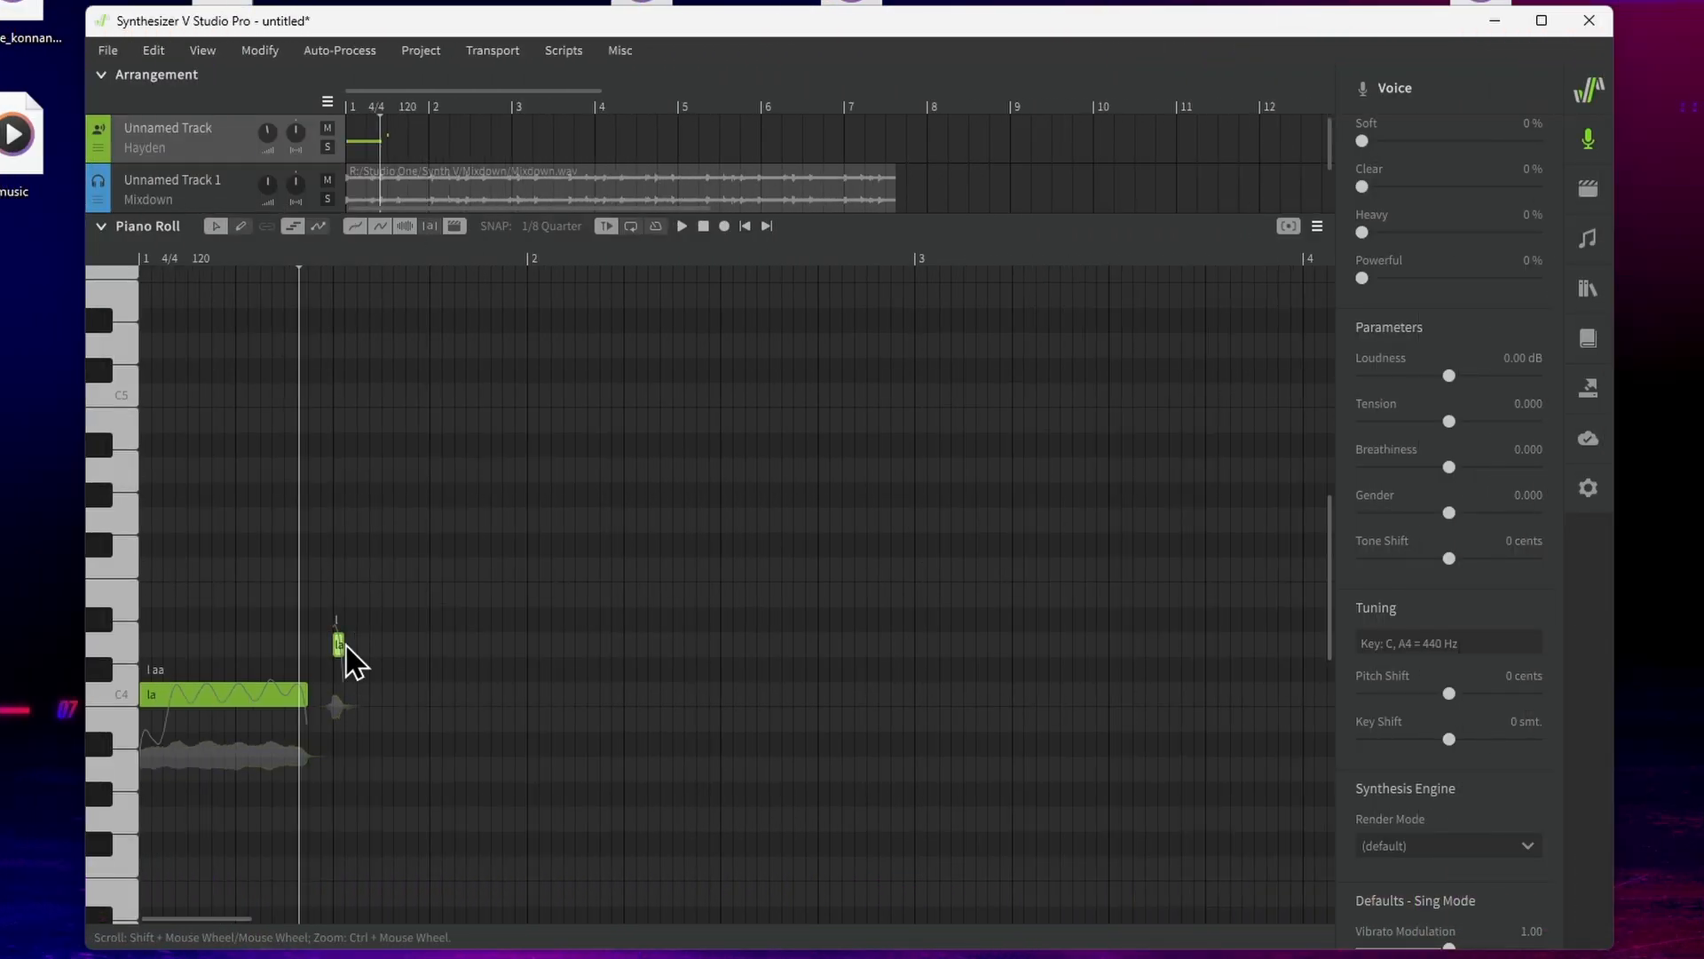
pyautogui.moveTo(343, 644); pyautogui.dragTo(384, 646)
pyautogui.press('space')
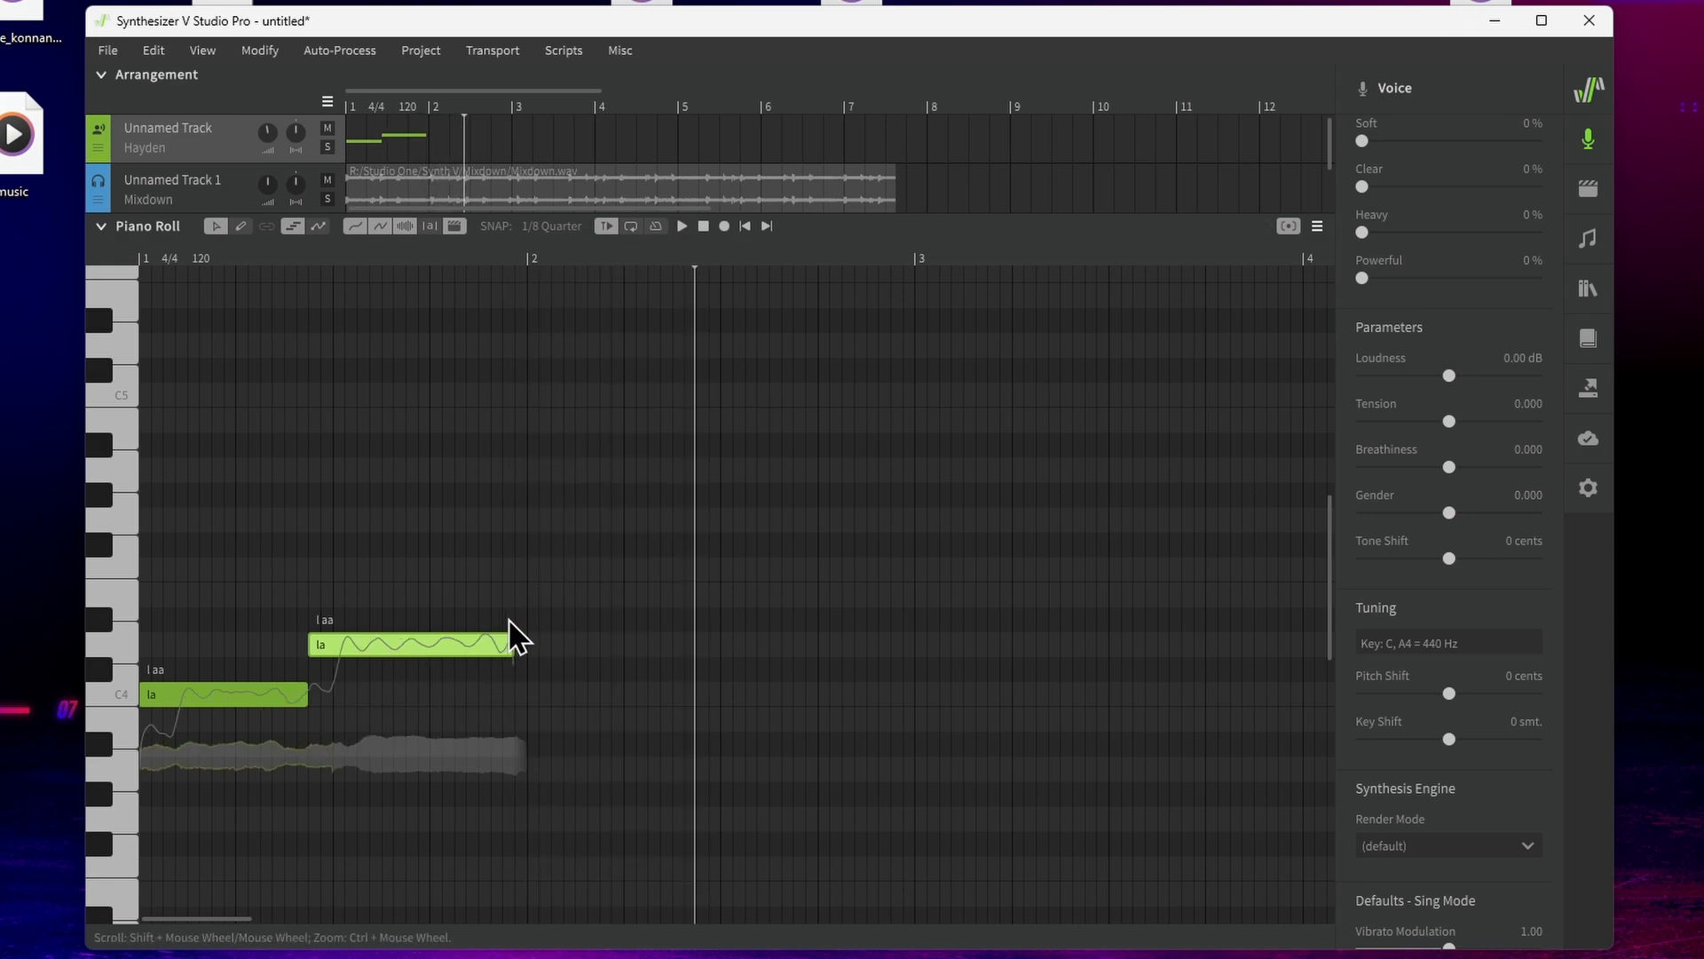
# Delete both notes from the vocal track and return the playhead to the start.
pyautogui.press('Delete')
pyautogui.click(287, 696)
pyautogui.press('Delete')
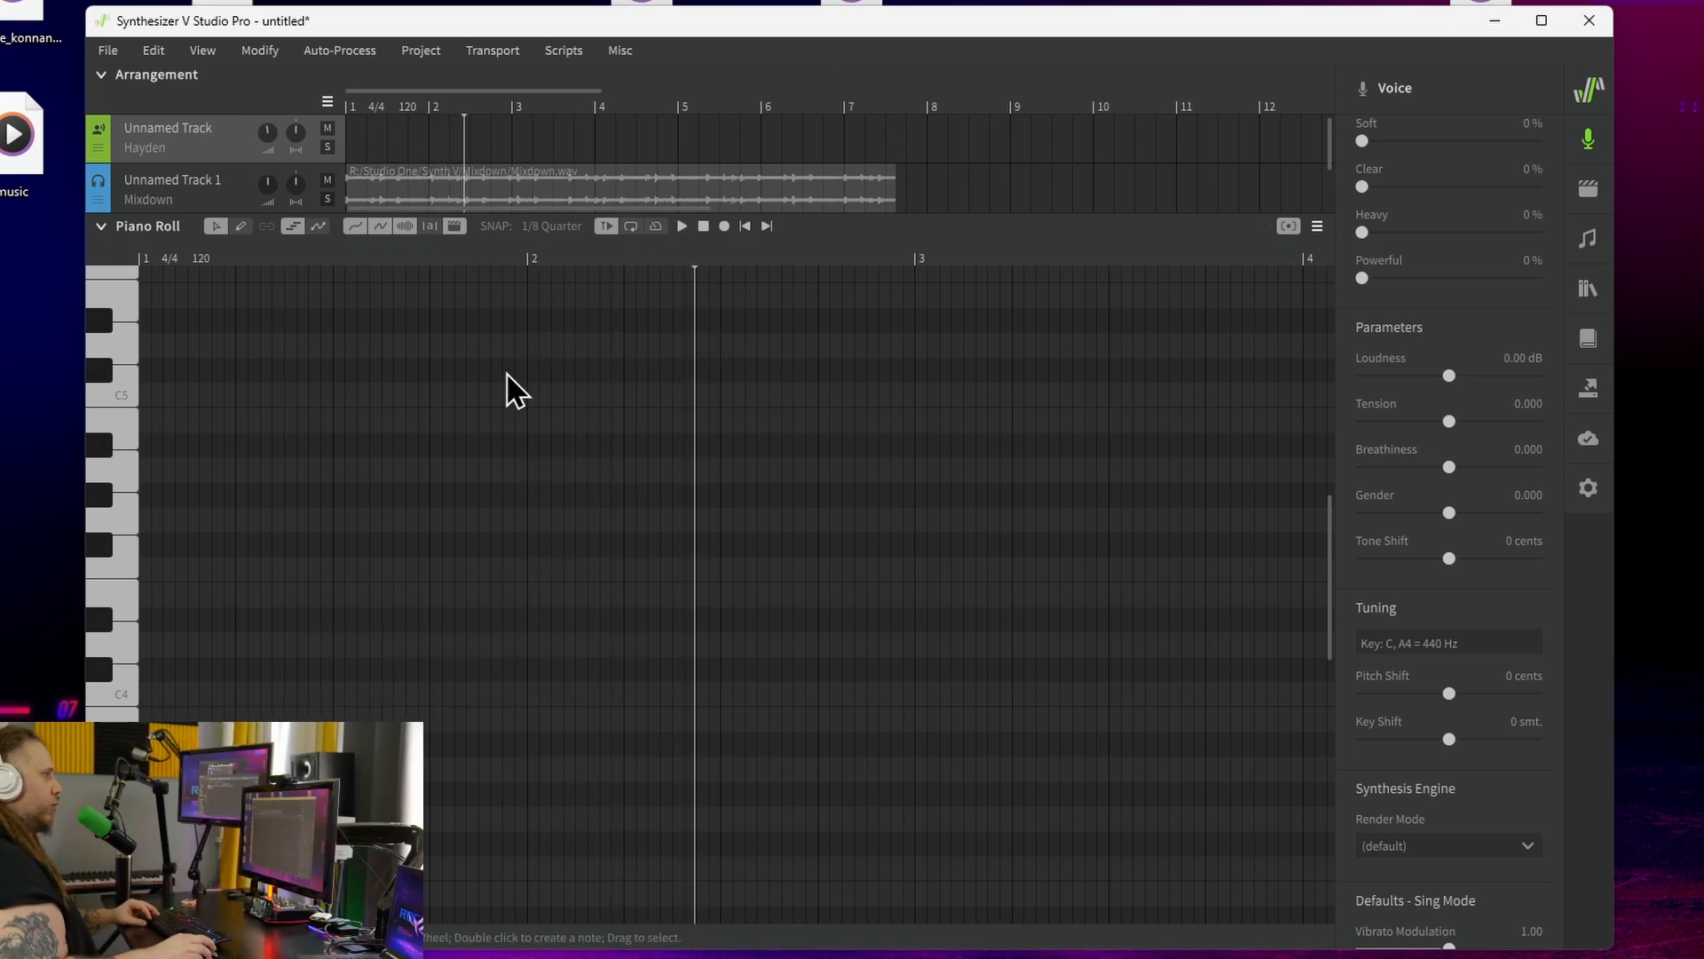
pyautogui.click(146, 264)
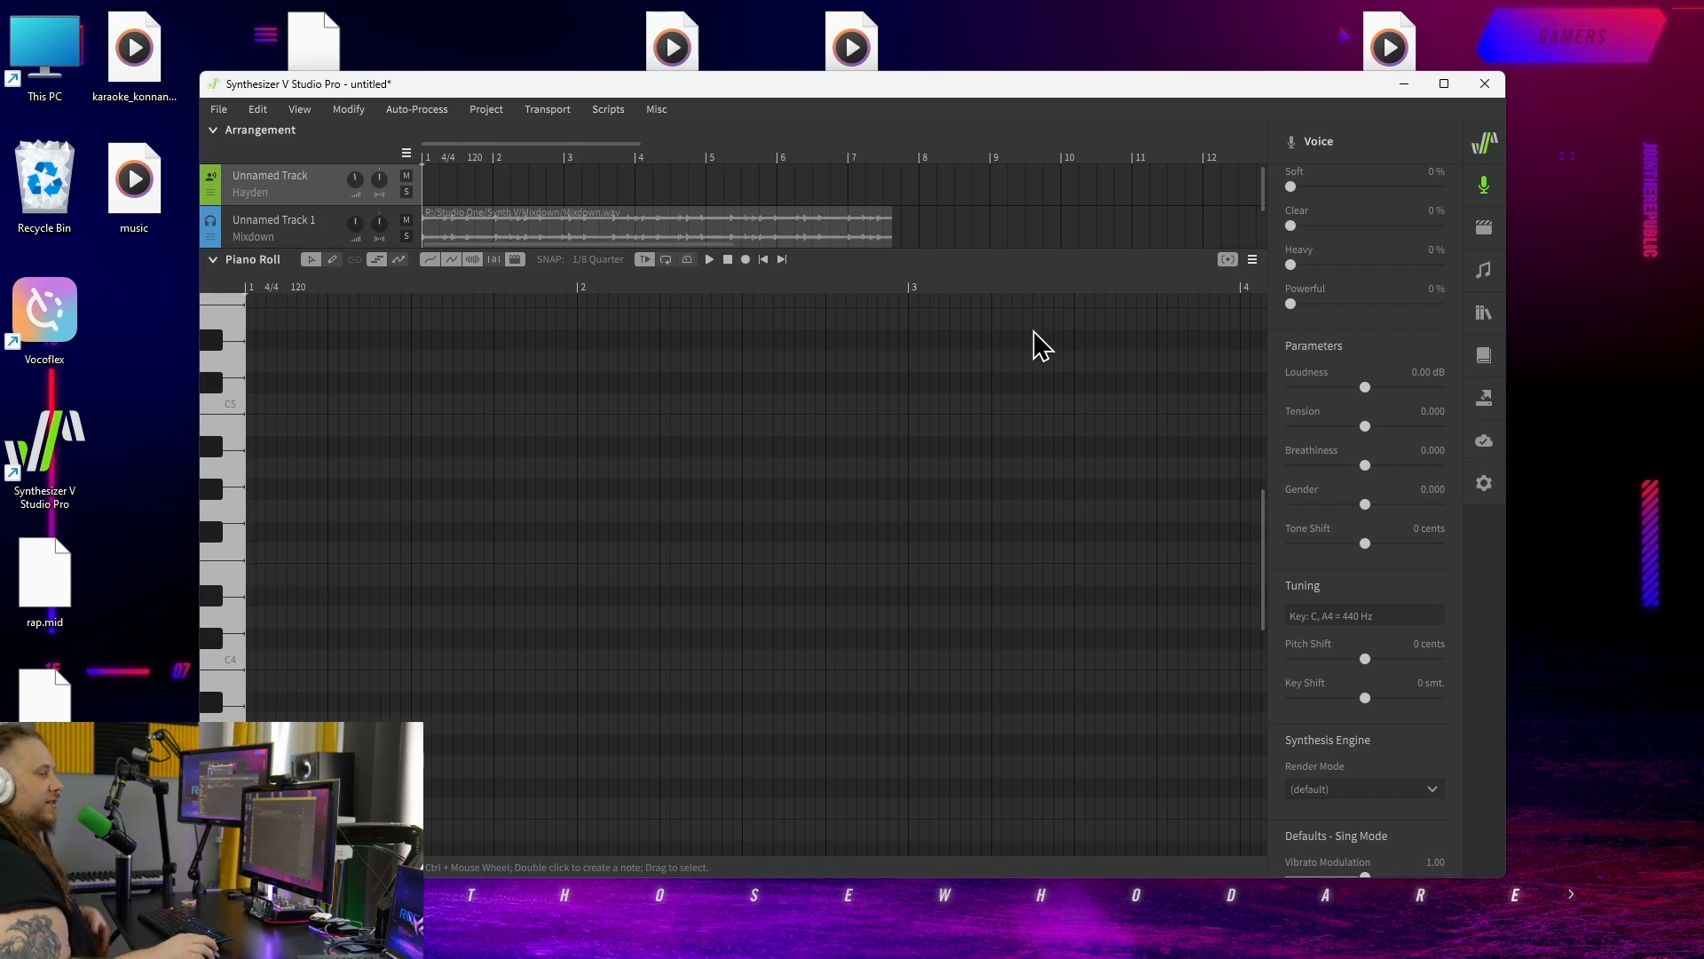
# Switch to Studio One and close it, saving the changes in Synth V.
pyautogui.click(970, 937)
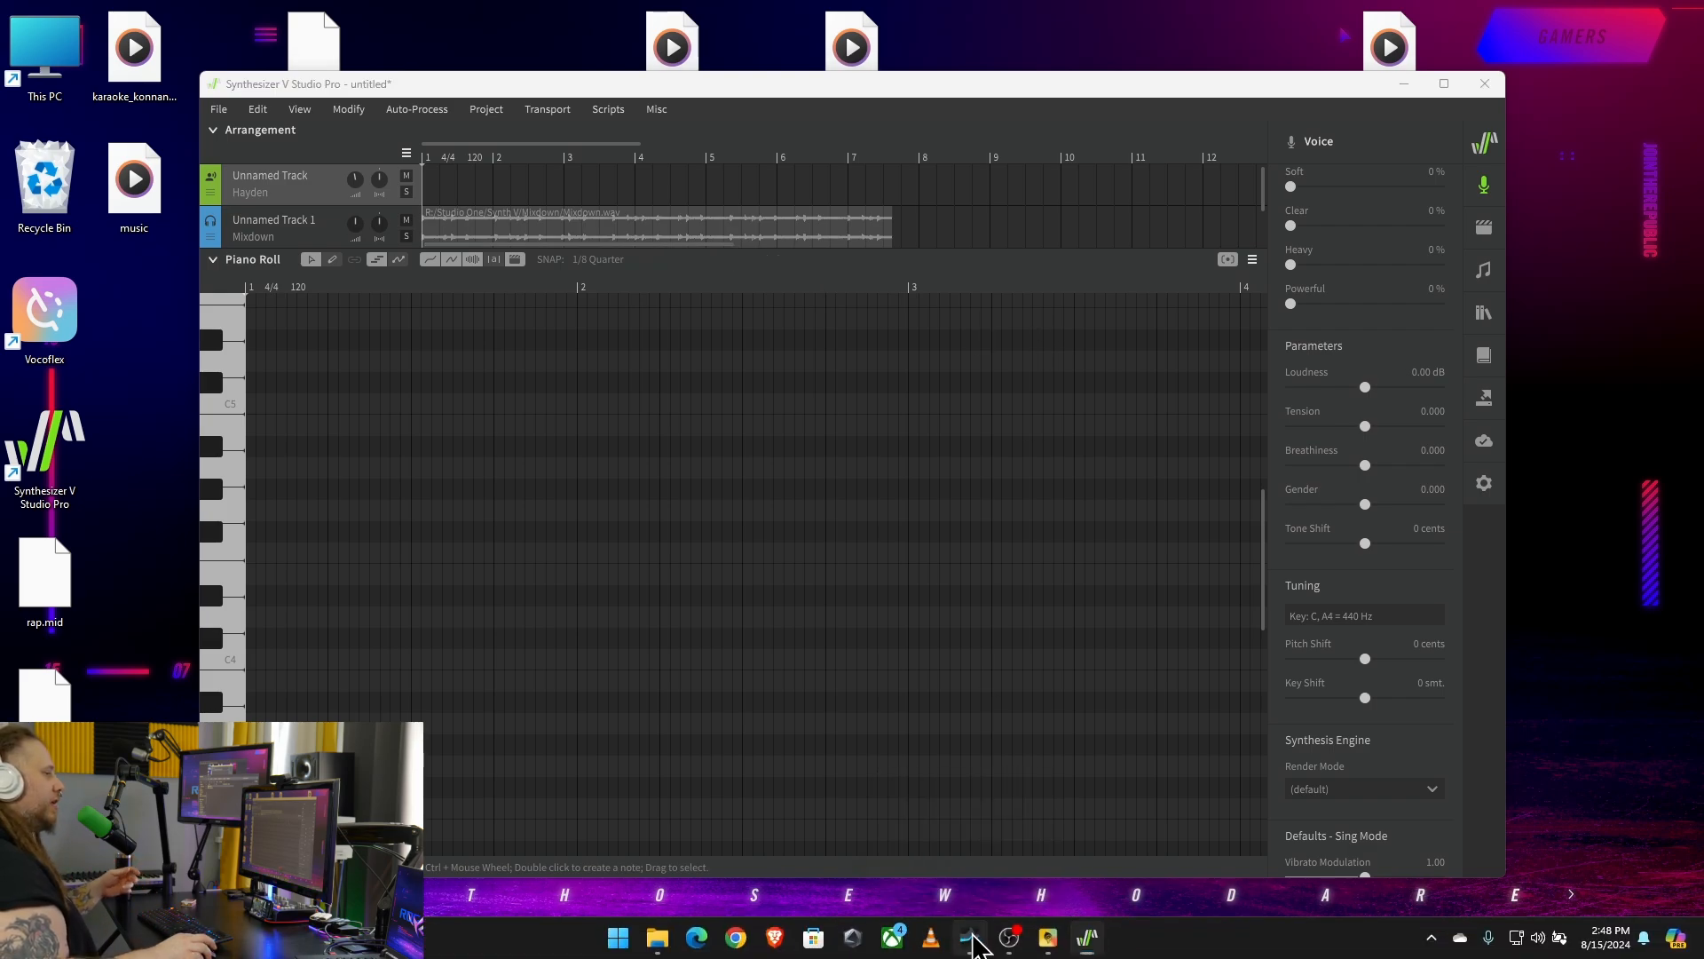
pyautogui.click(1682, 9)
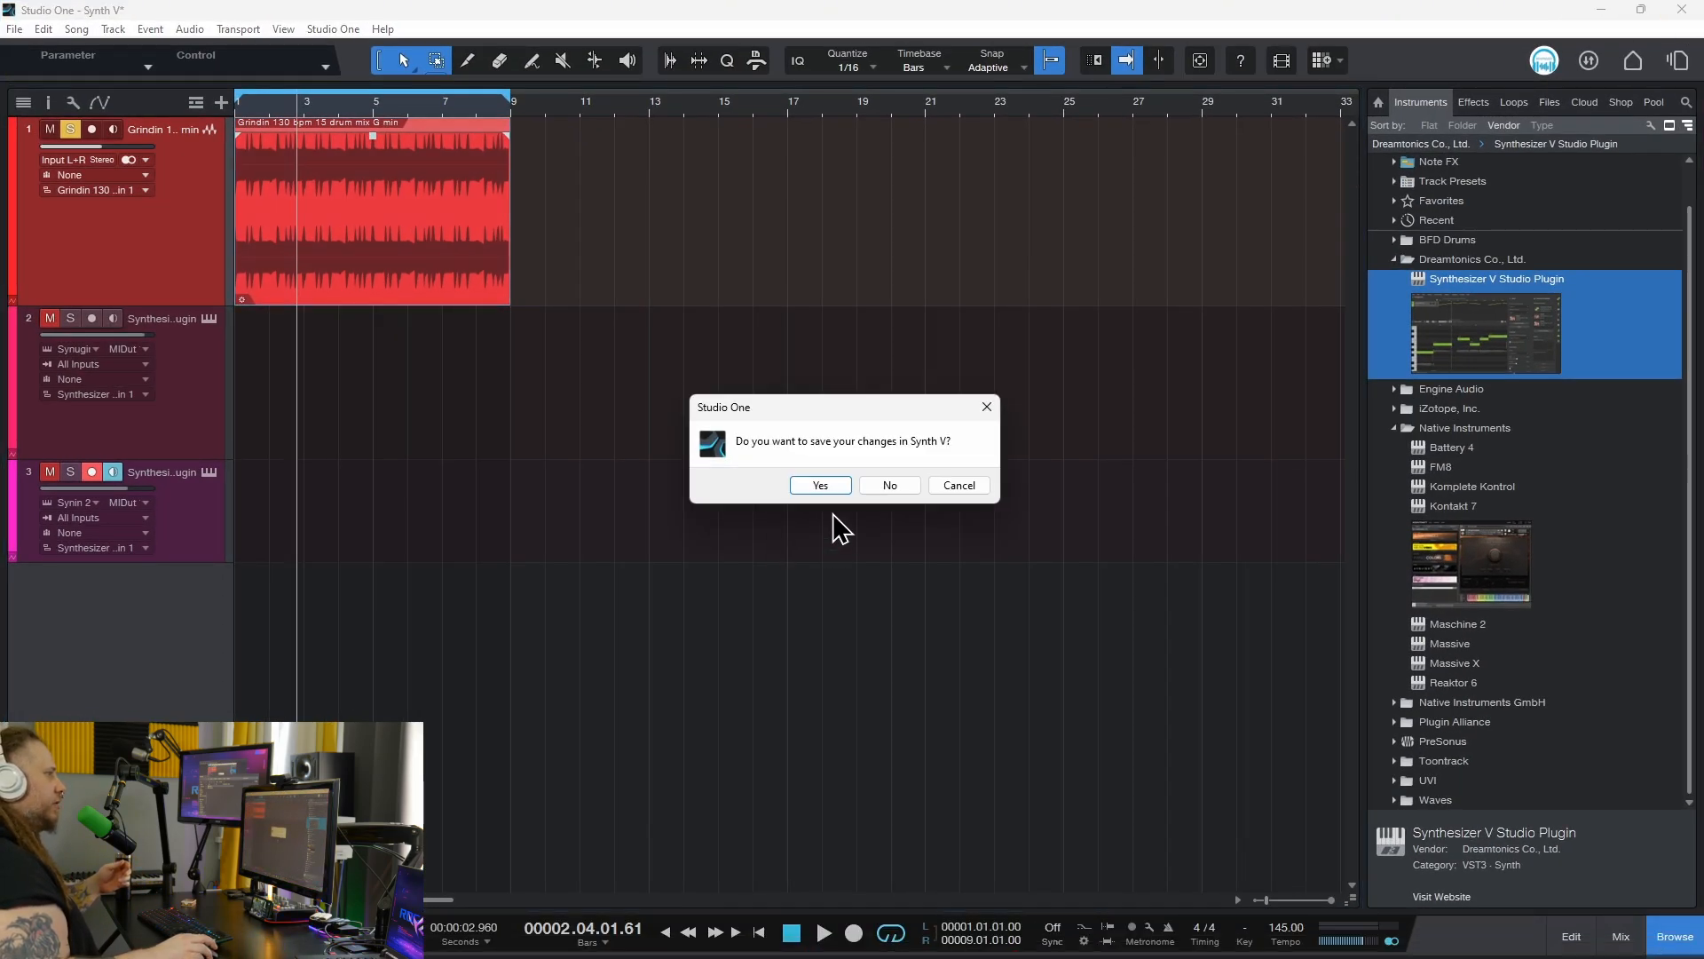
pyautogui.click(820, 485)
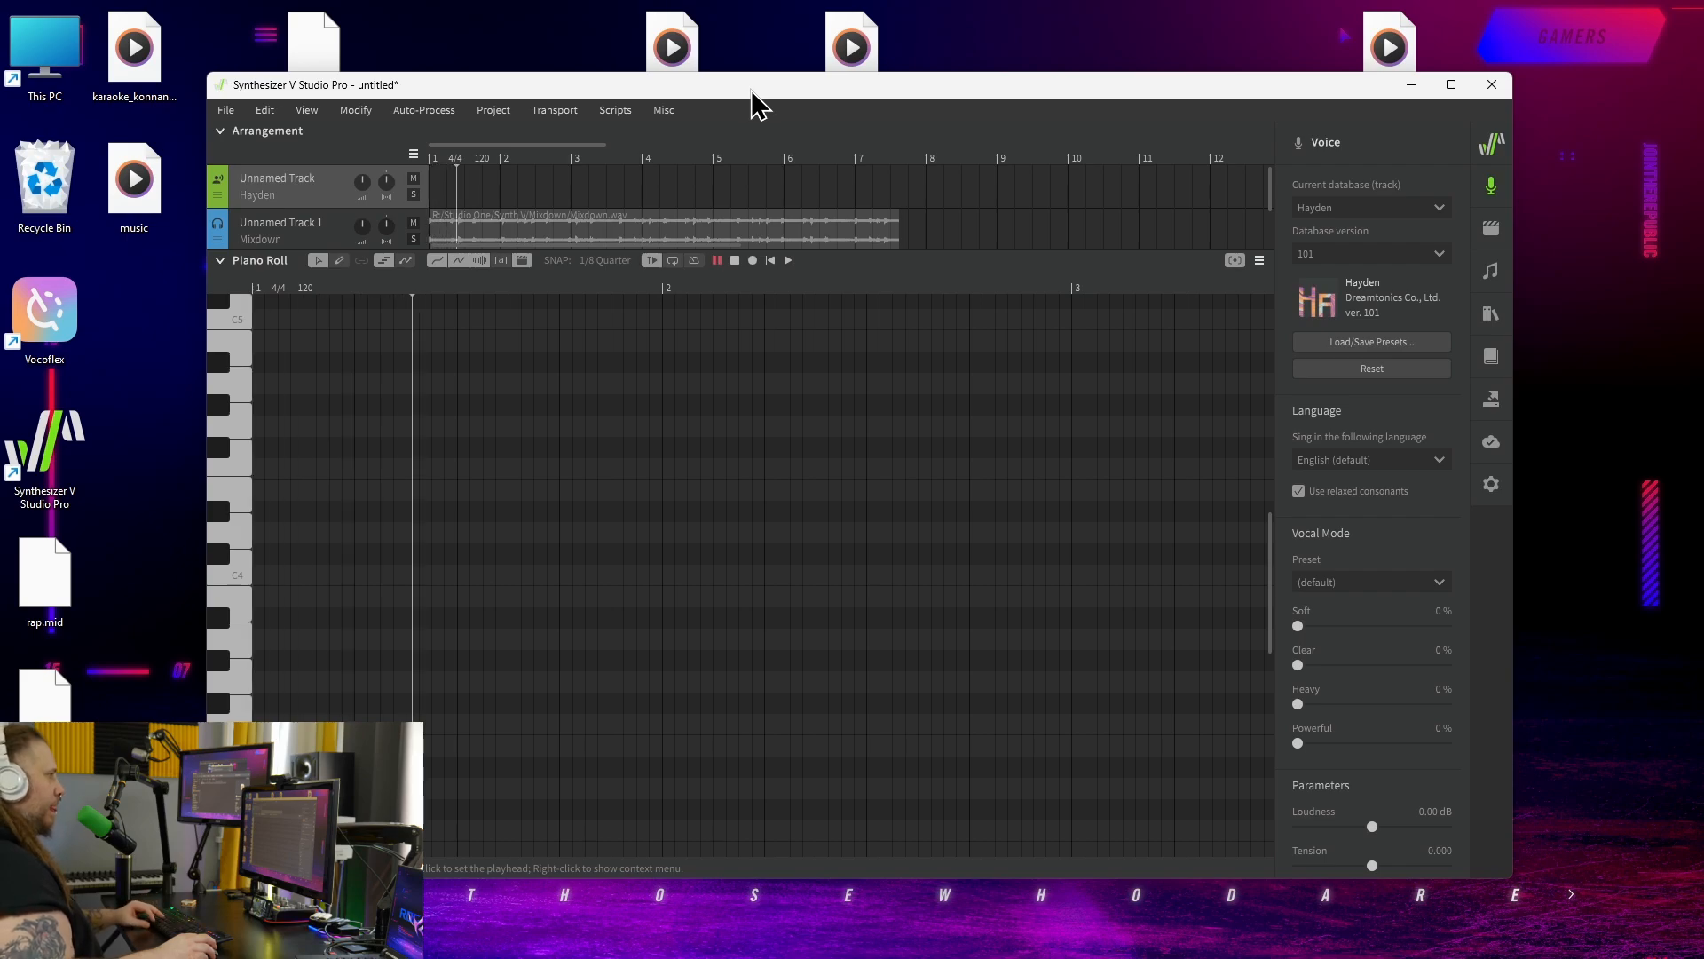
# Back in Synthesizer V Studio Pro, record a rhythmic line of B2 notes across bars 4 and 5 over the drum mixdown.
pyautogui.press('space')
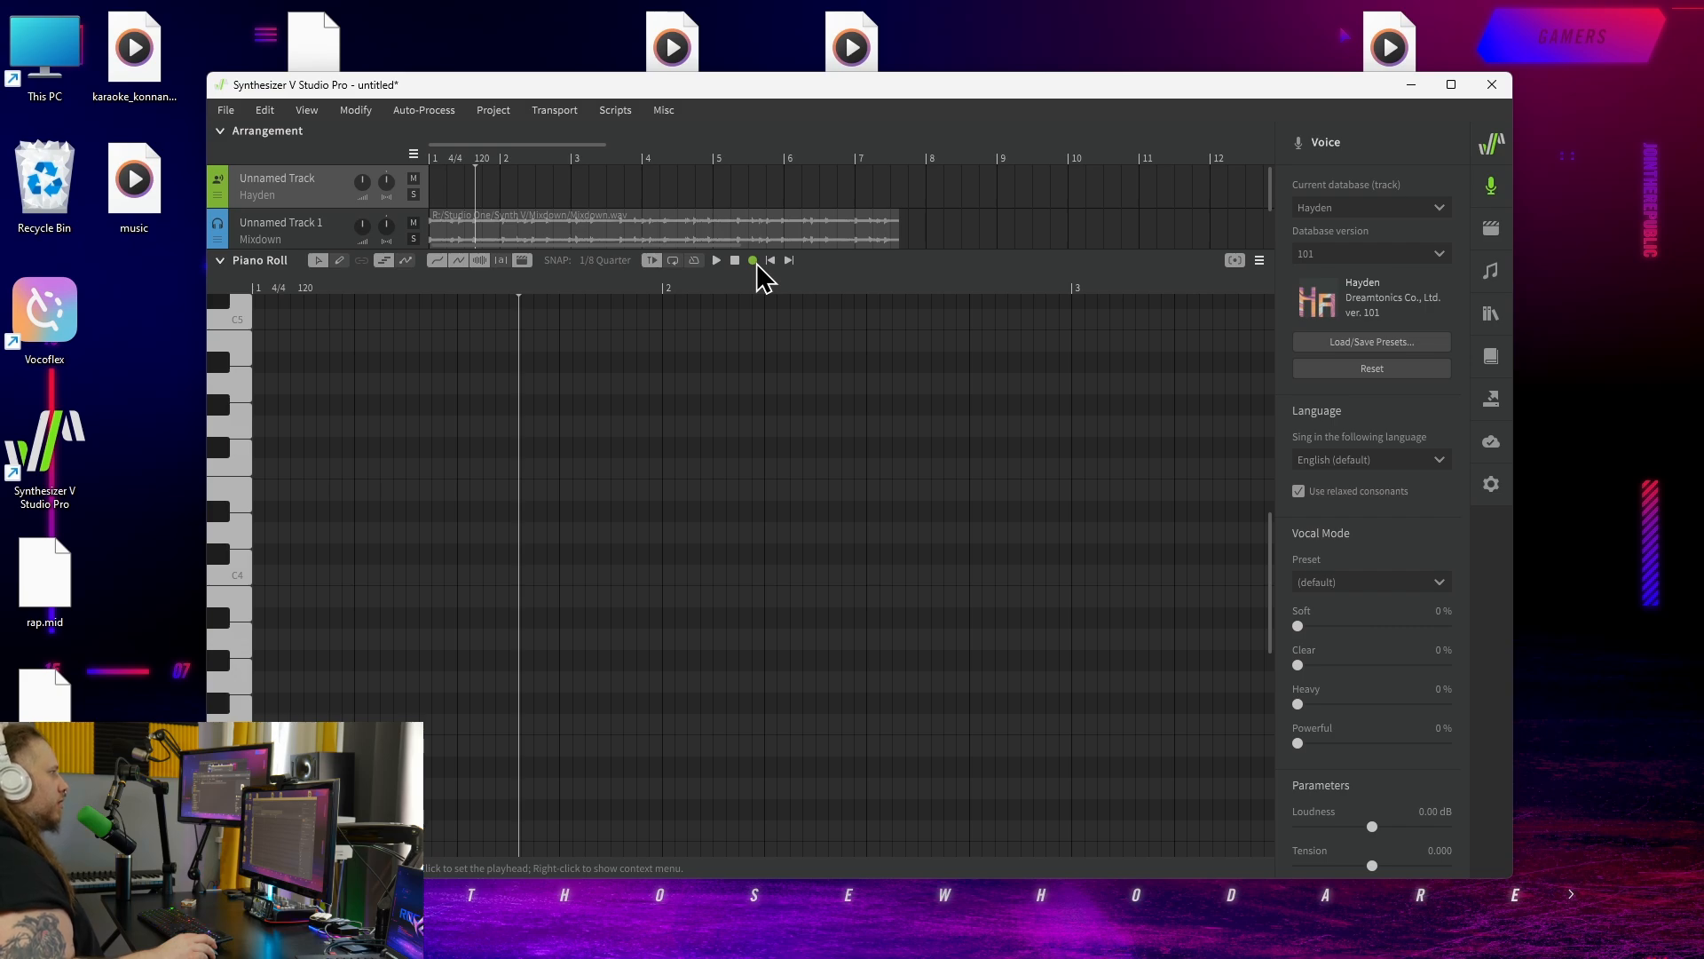
pyautogui.press('space')
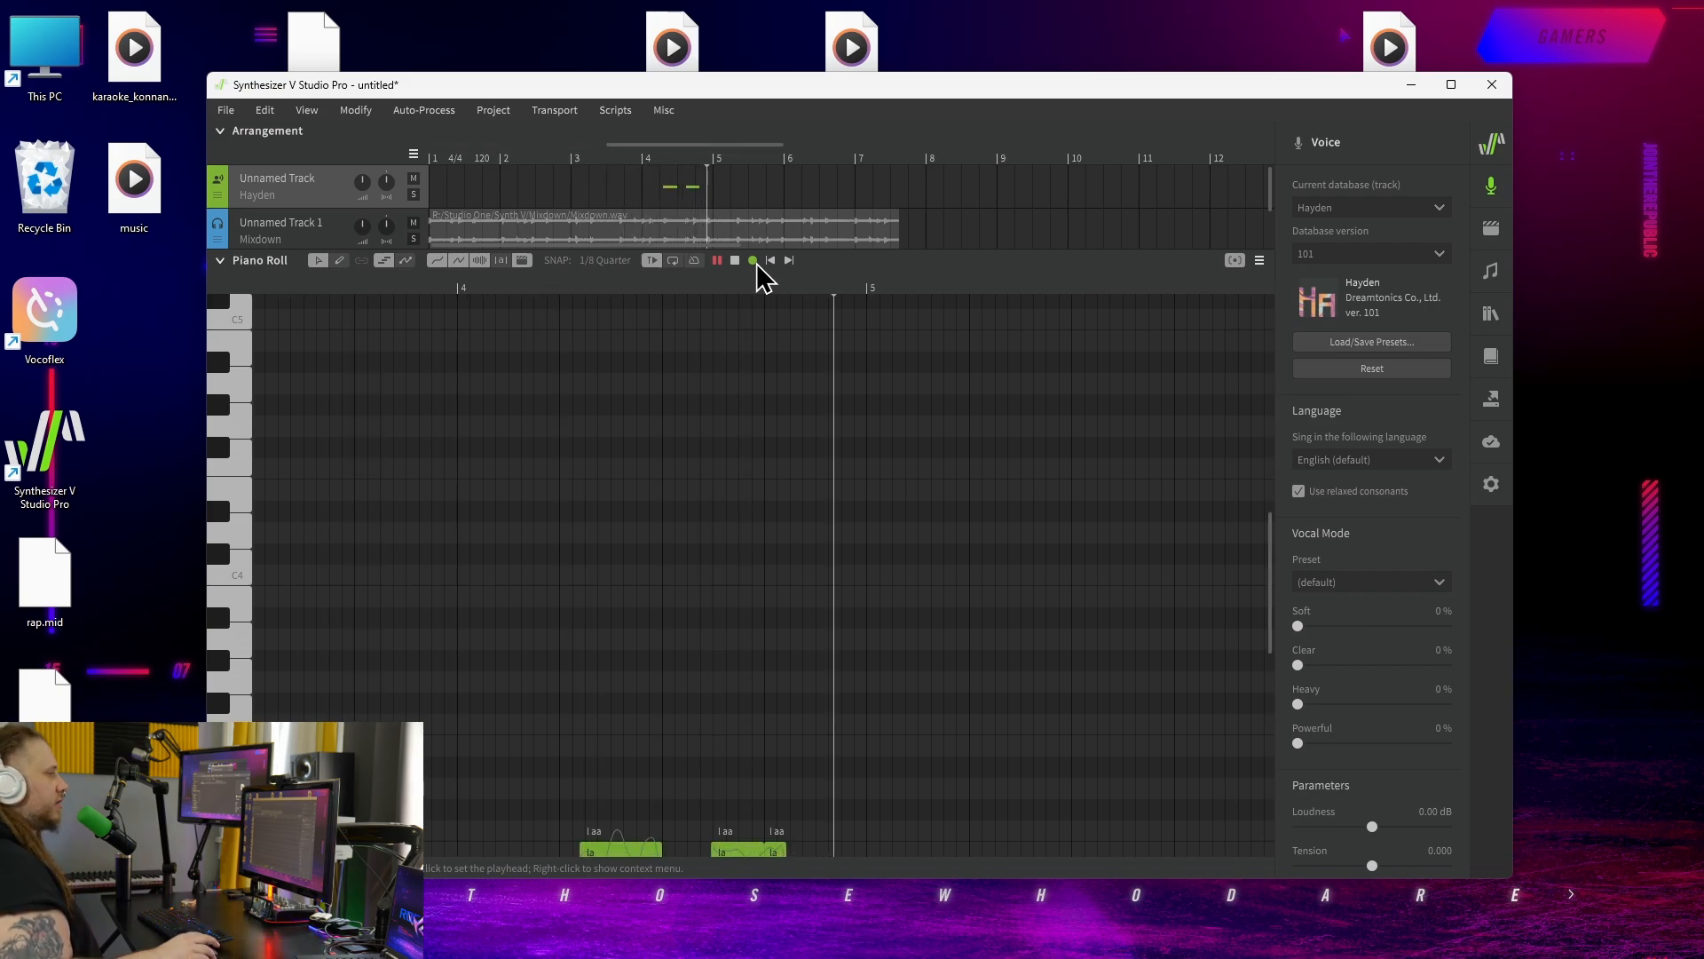
pyautogui.scroll(-1, 923, 539)
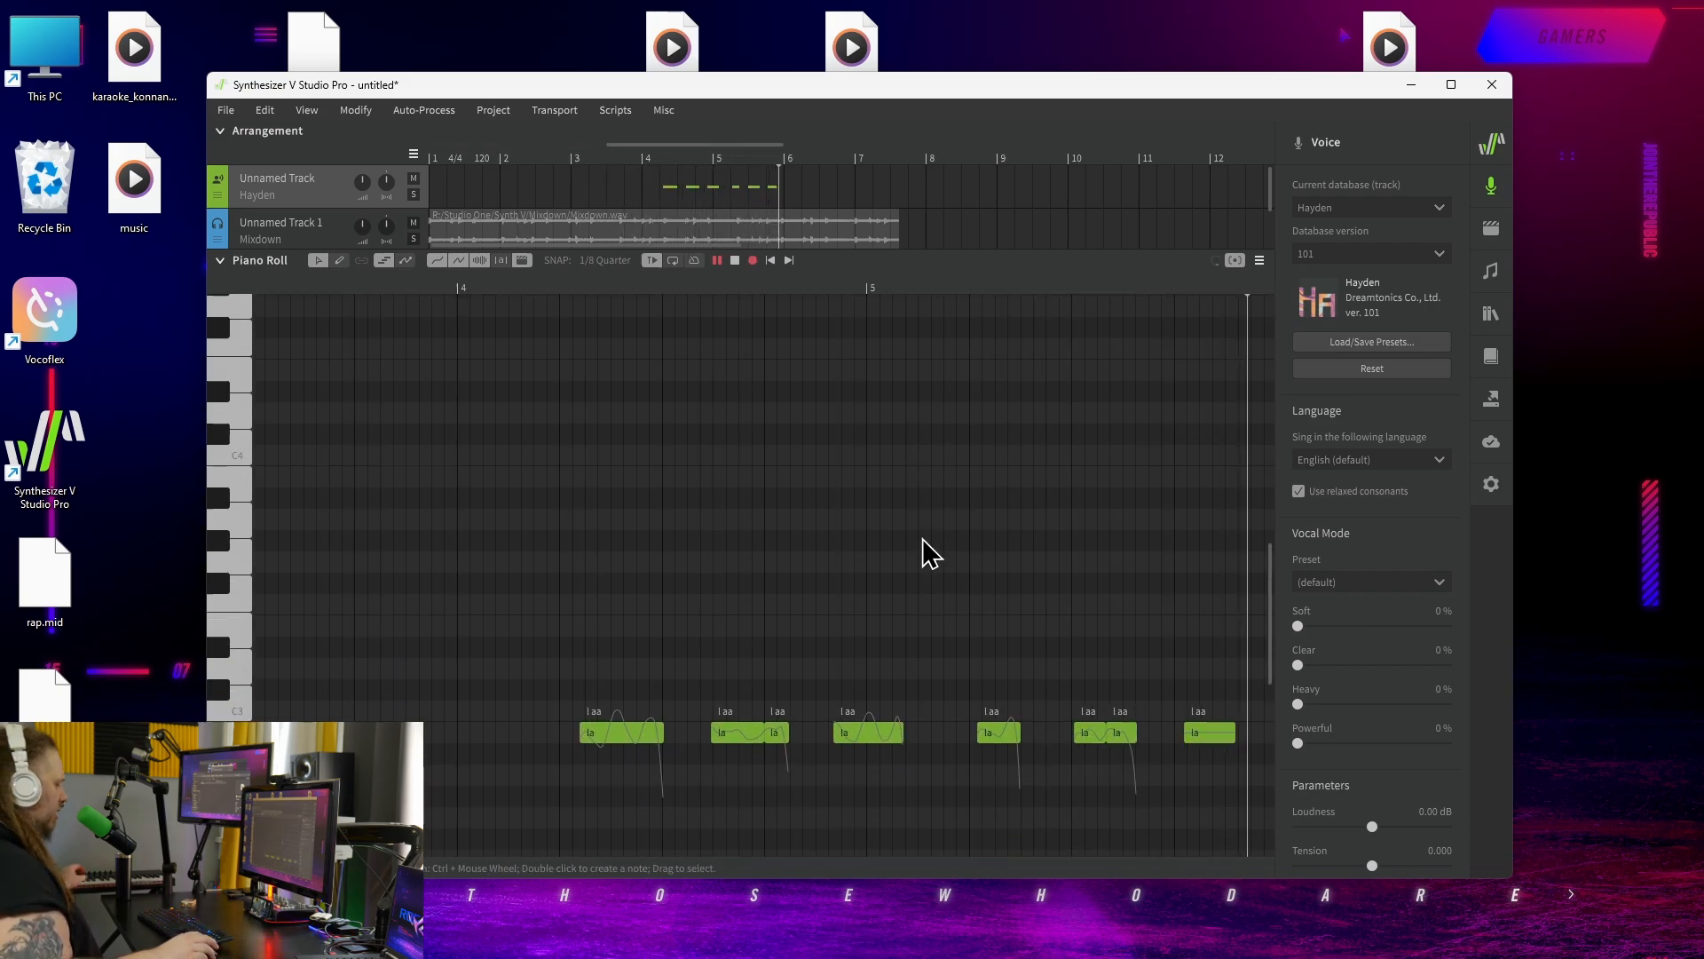
pyautogui.press('space')
# Enter the lyrics "yo", "i", "got", "that" and "flow" on the first five recorded notes.
pyautogui.click(870, 550)
pyautogui.hscroll(-3, 734, 598)
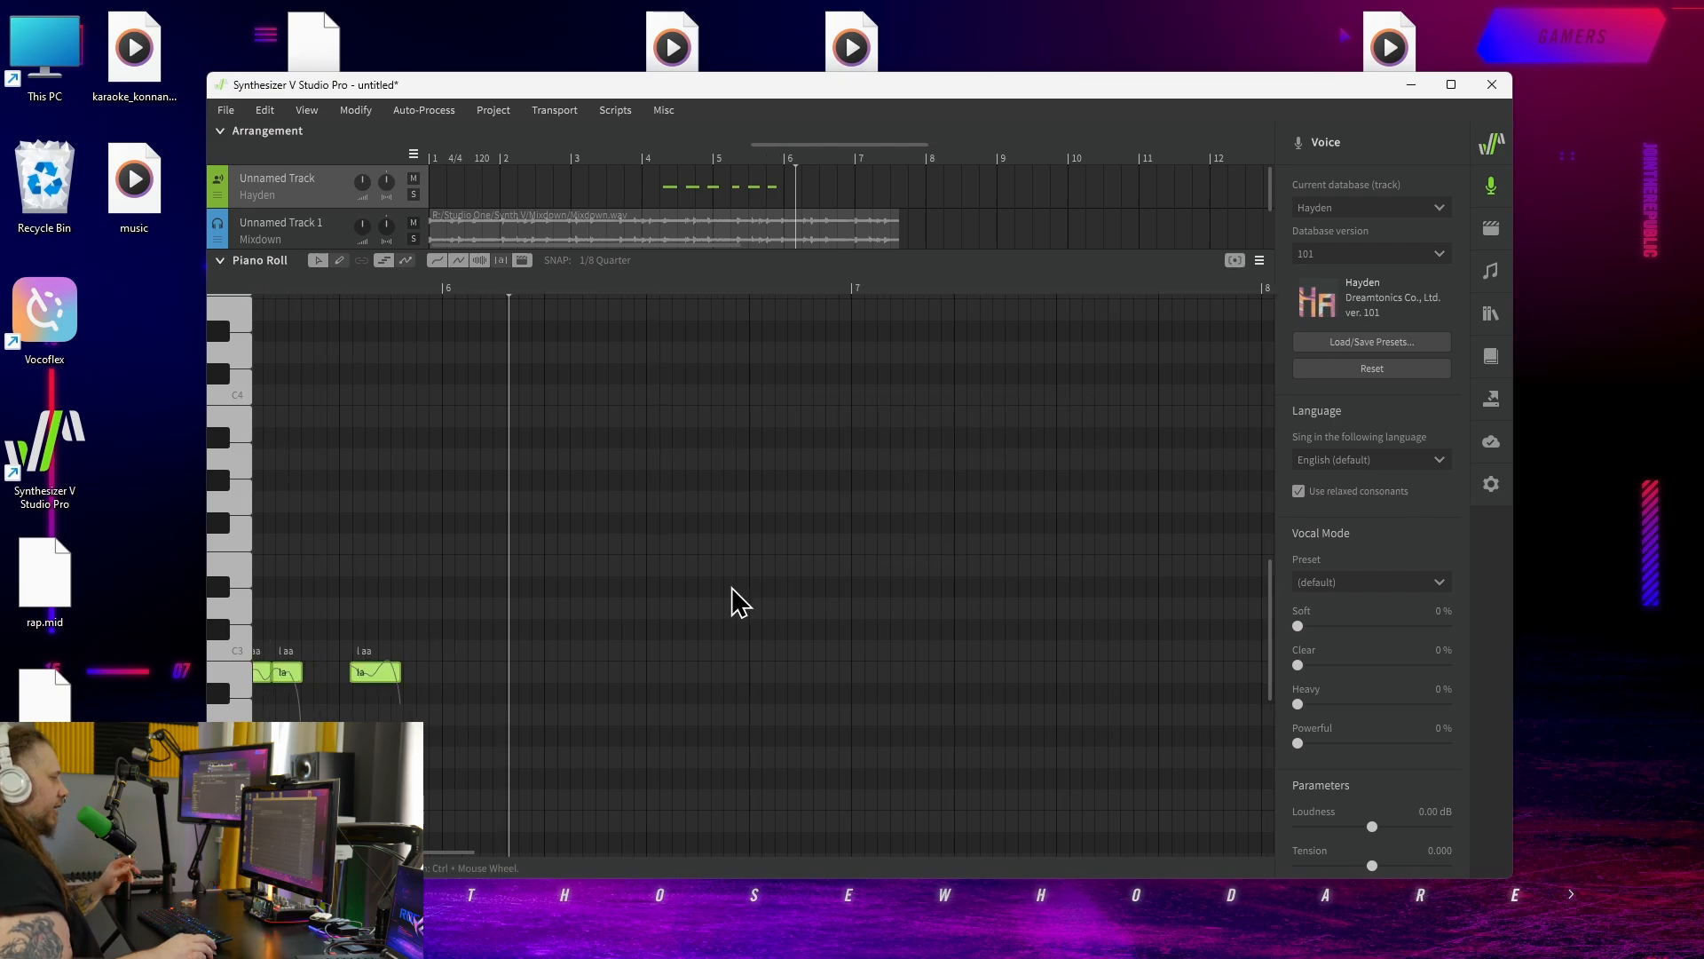
pyautogui.scroll(-2, 640, 609)
pyautogui.hscroll(-3, 621, 635)
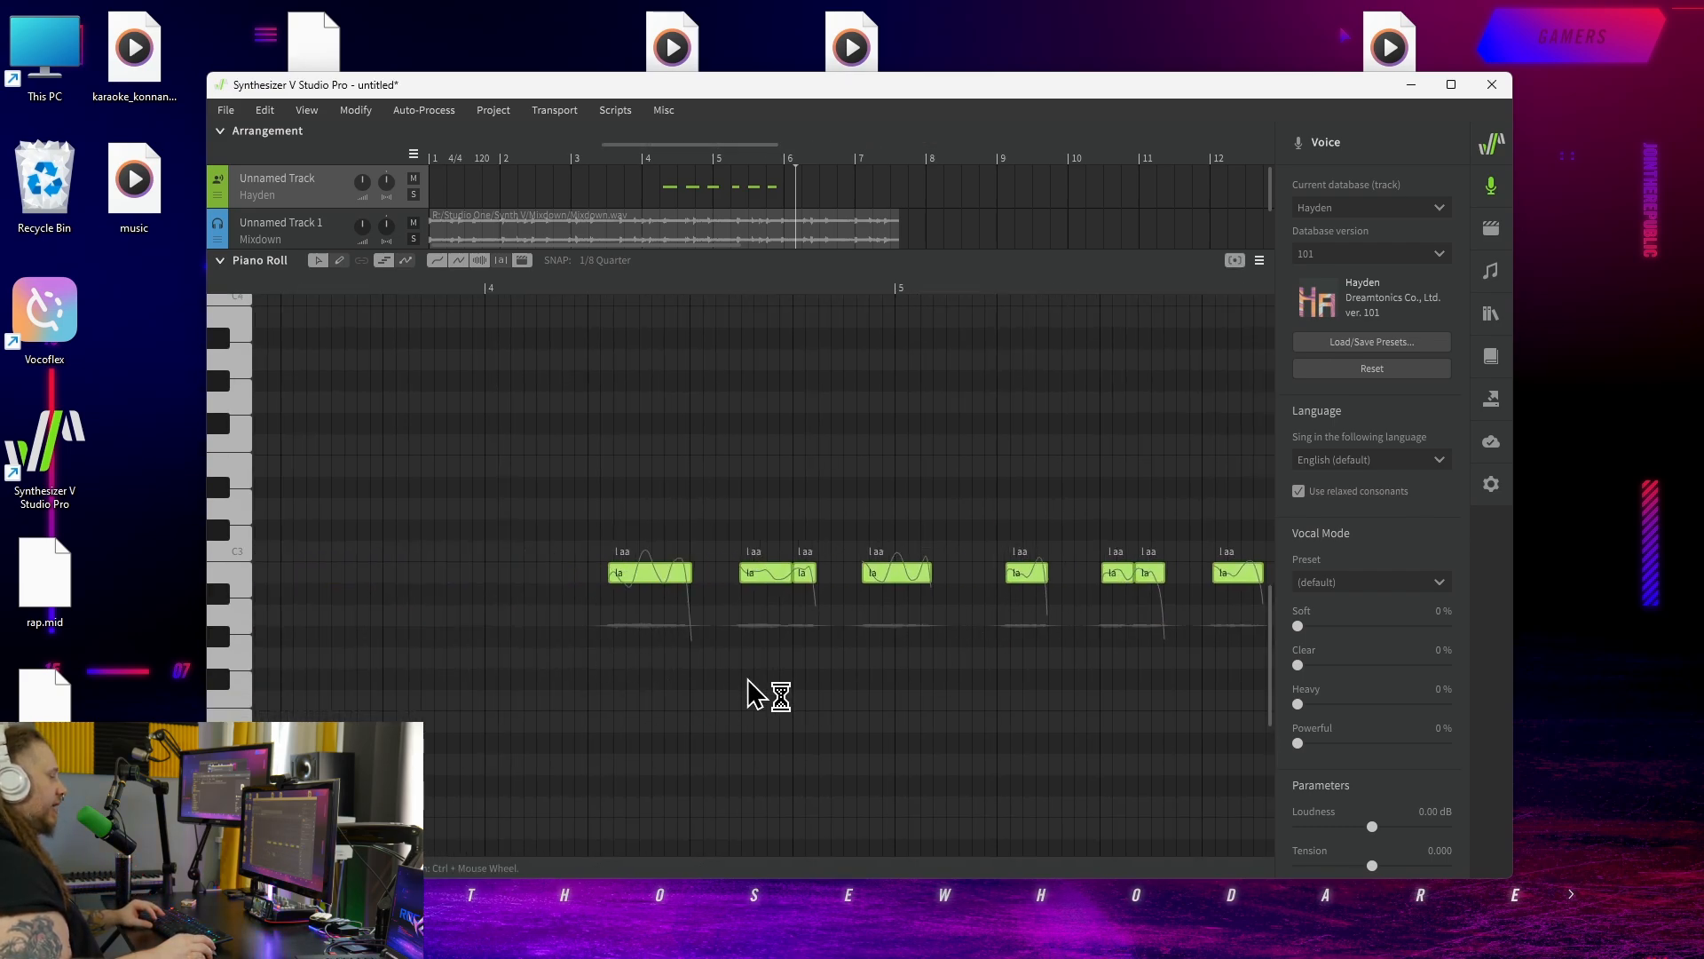
pyautogui.hscroll(3, 701, 706)
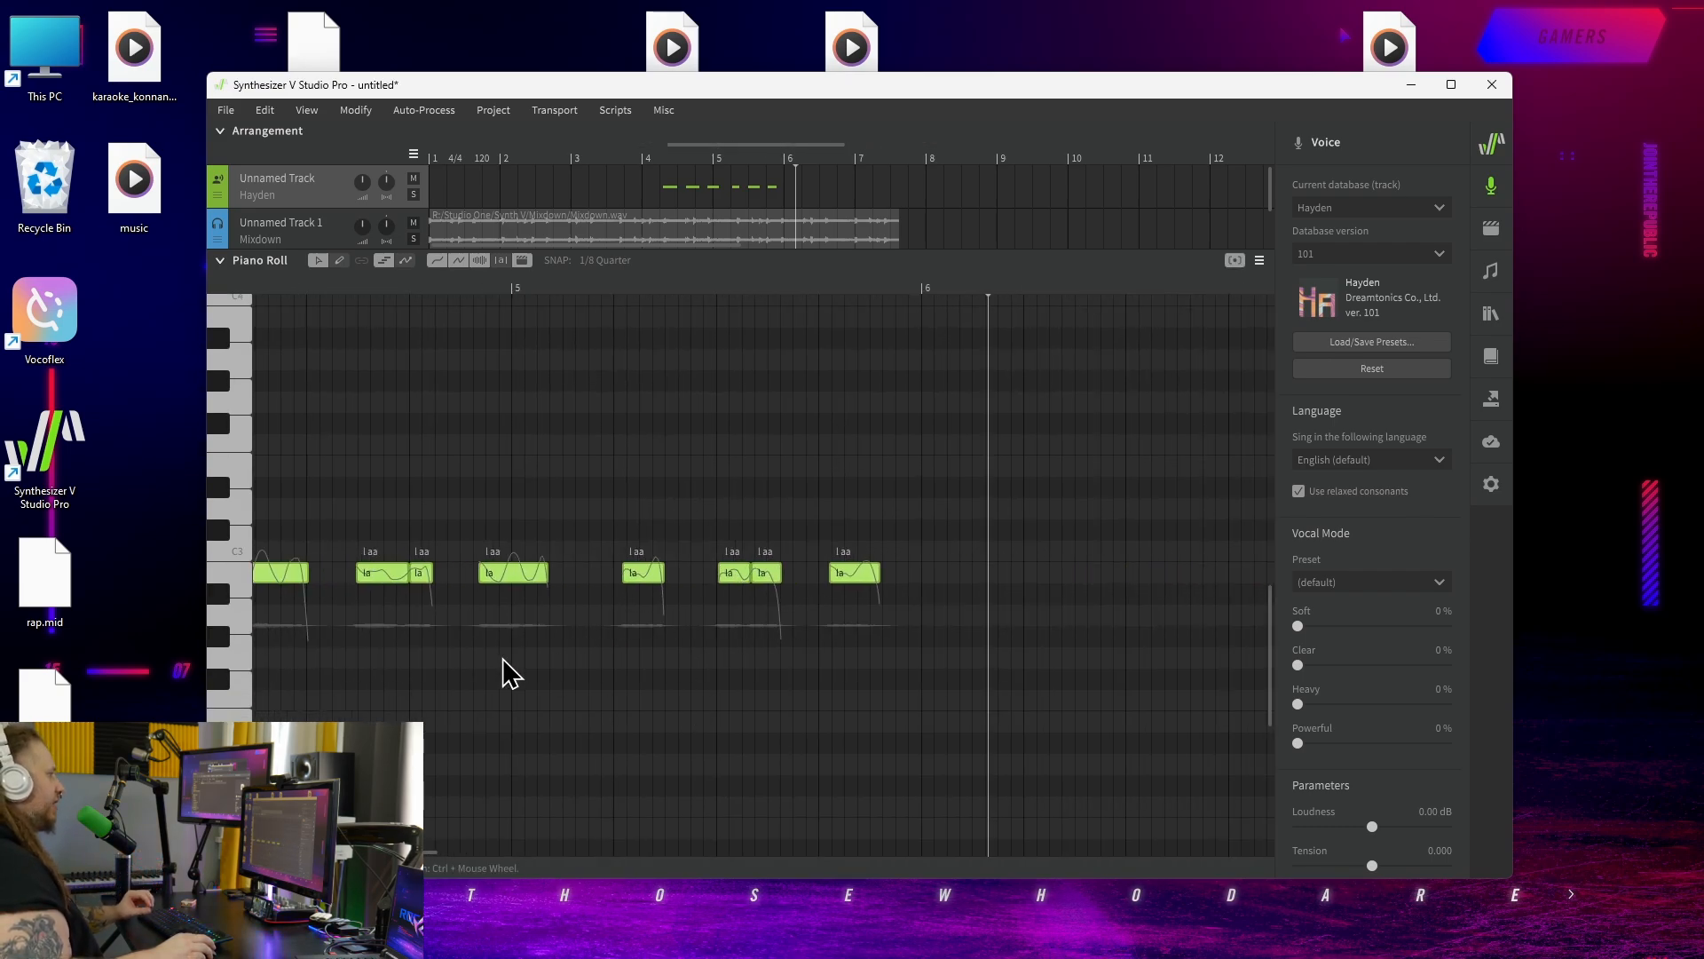
pyautogui.hscroll(-3, 538, 661)
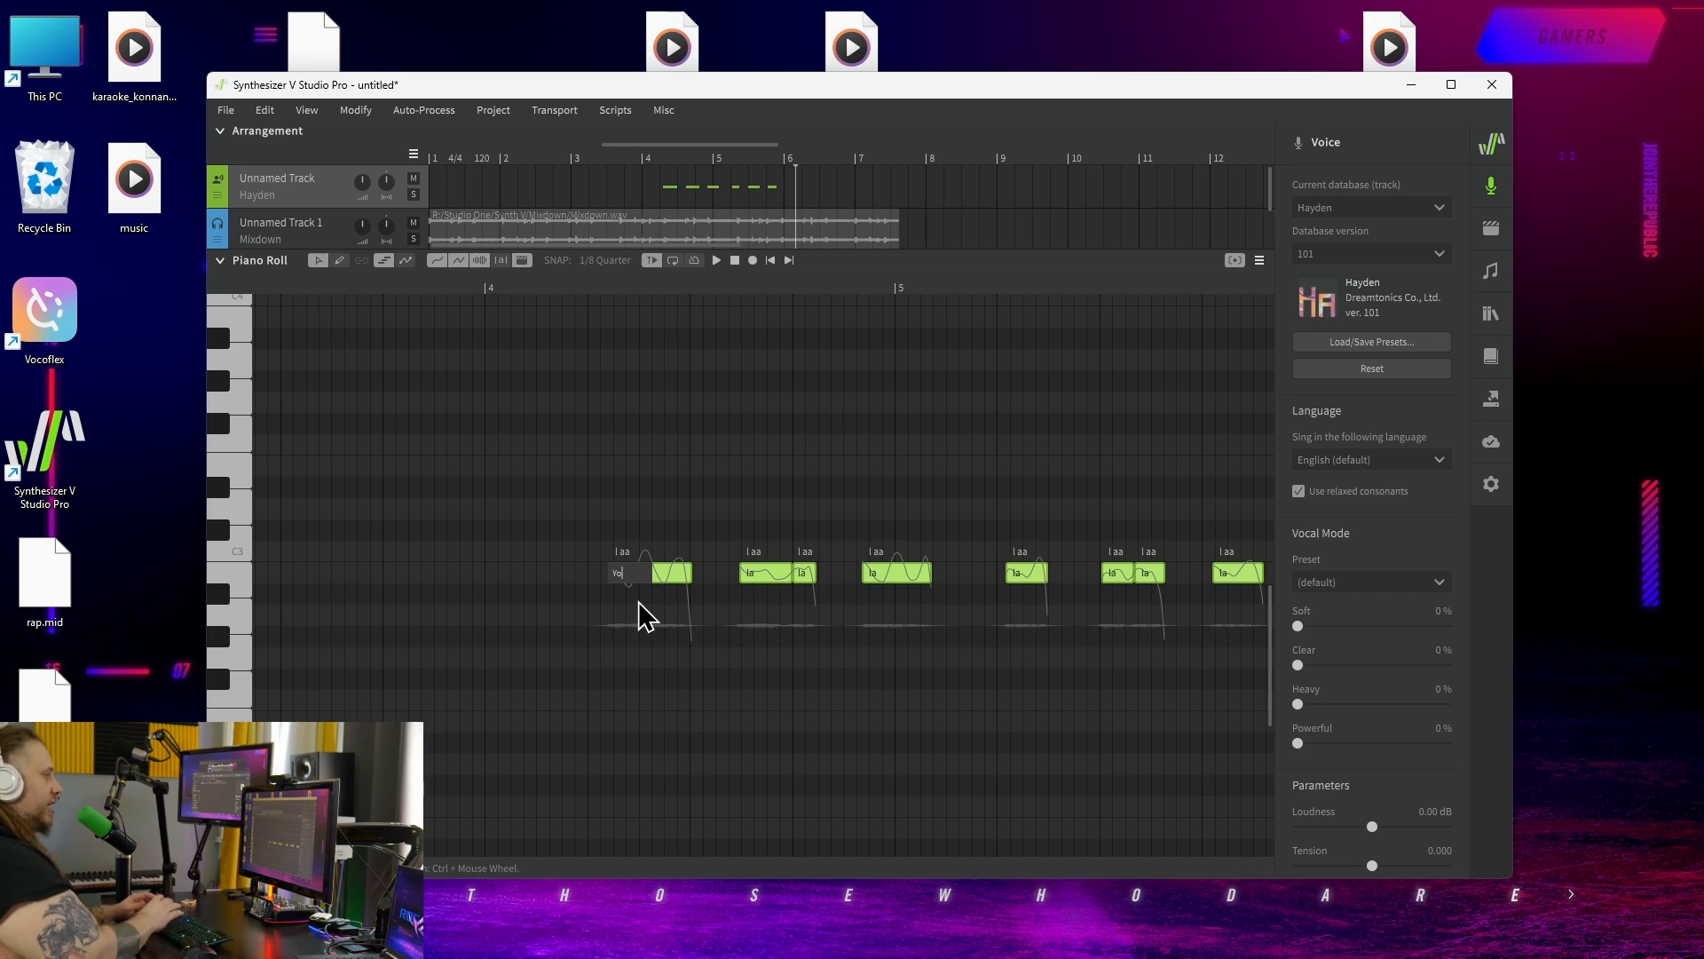
pyautogui.press('Tab')
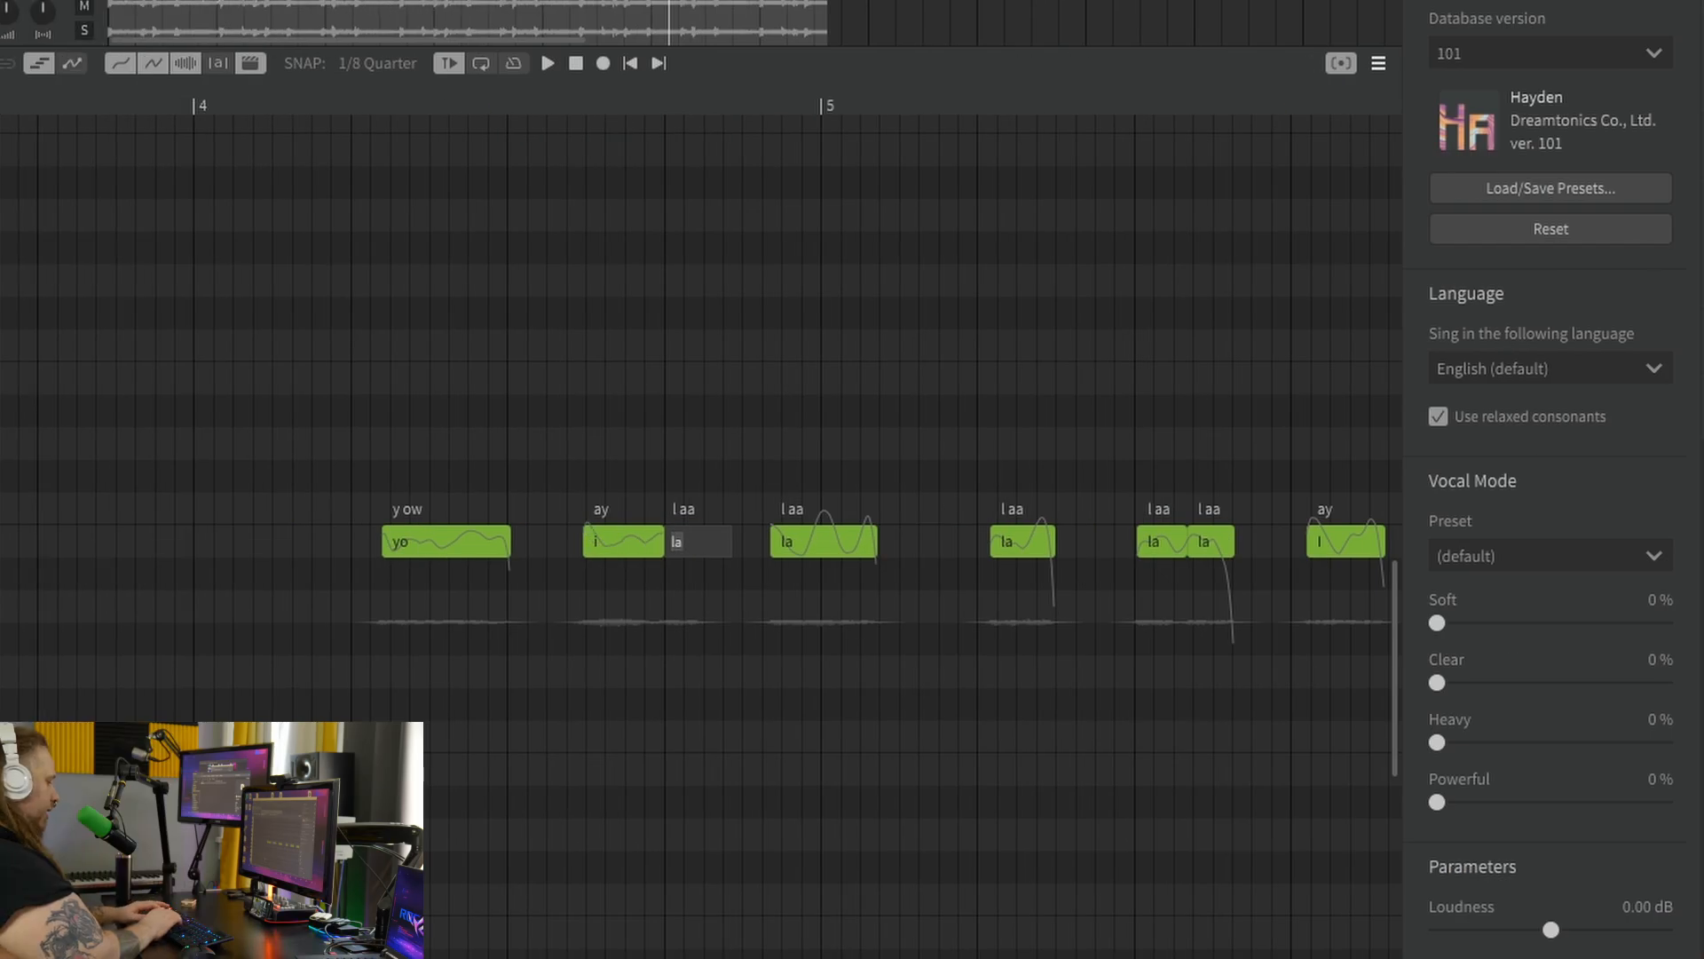
pyautogui.press('Tab')
pyautogui.write('t')
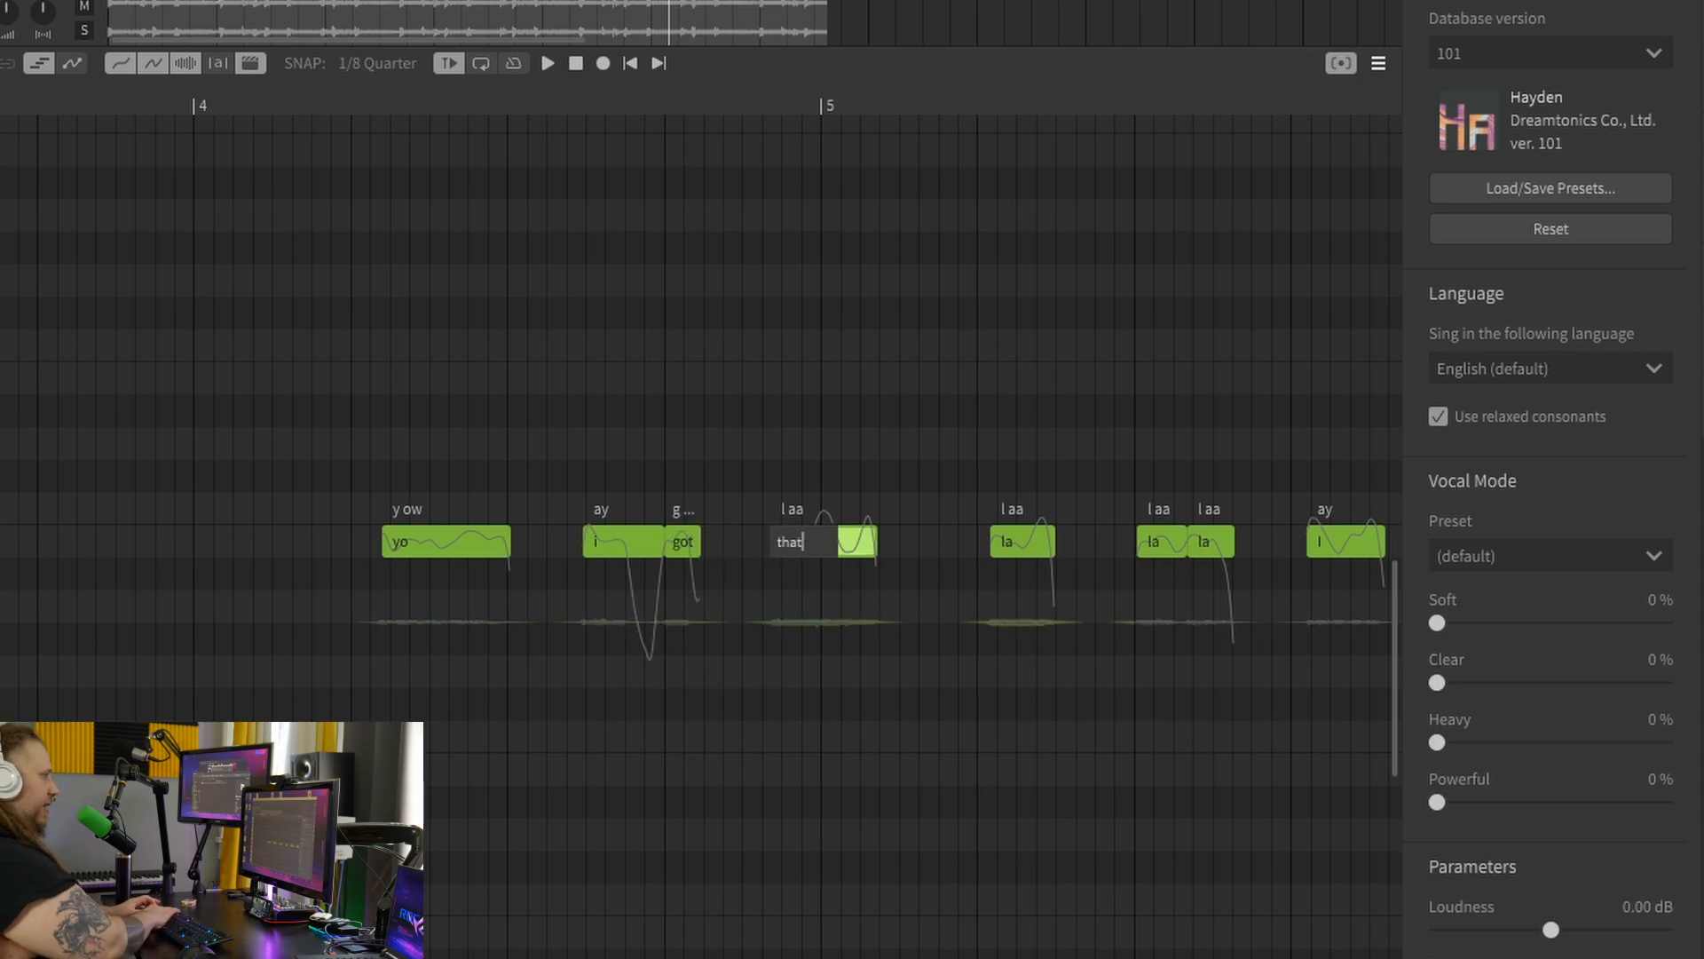
pyautogui.press('Tab')
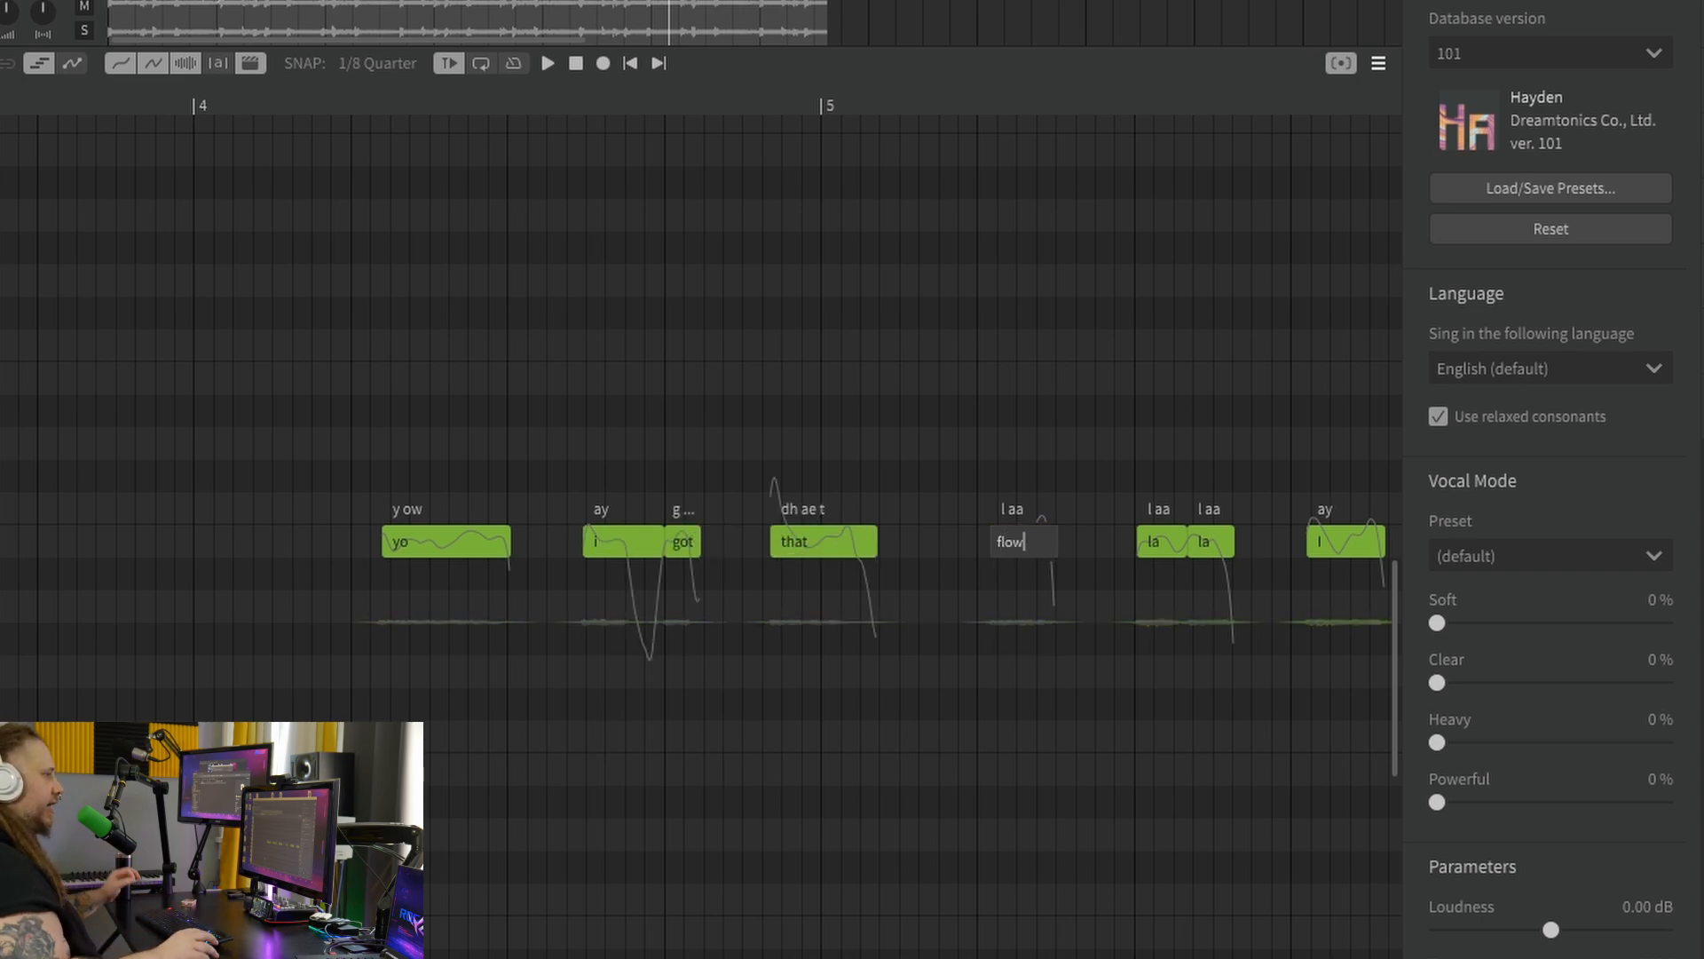
pyautogui.write('flow')
pyautogui.press('Return')
# Play the lyric line over the drums from bar 4.
pyautogui.click(361, 102)
pyautogui.press('space')
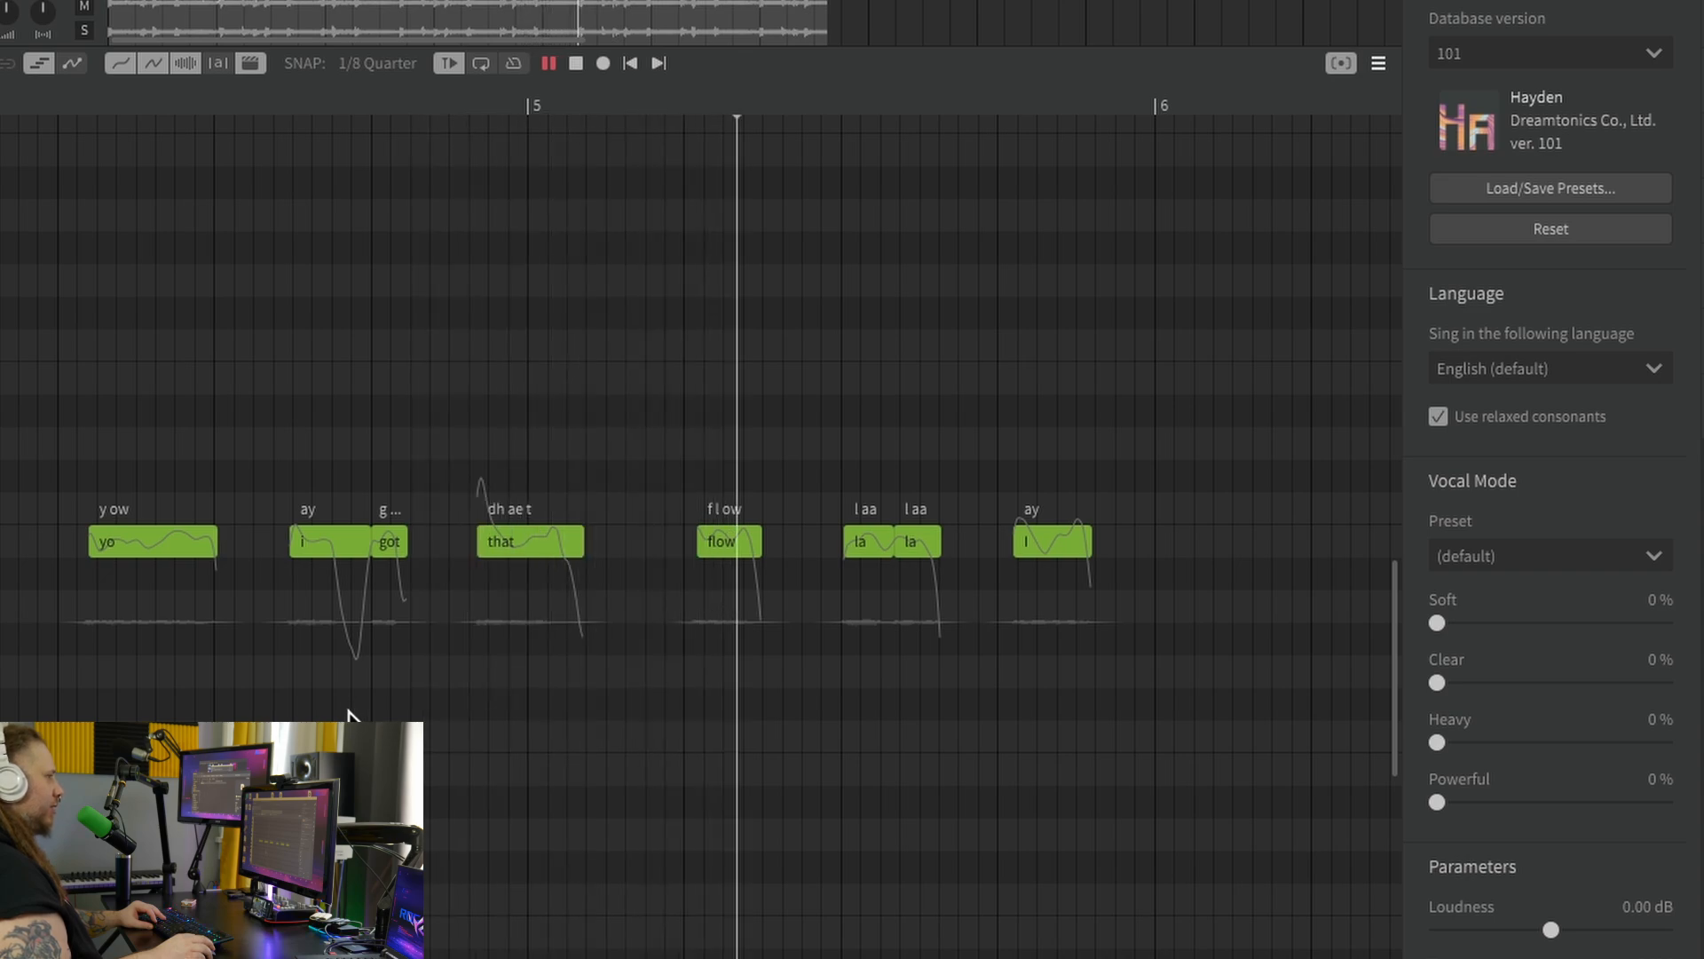
pyautogui.press('space')
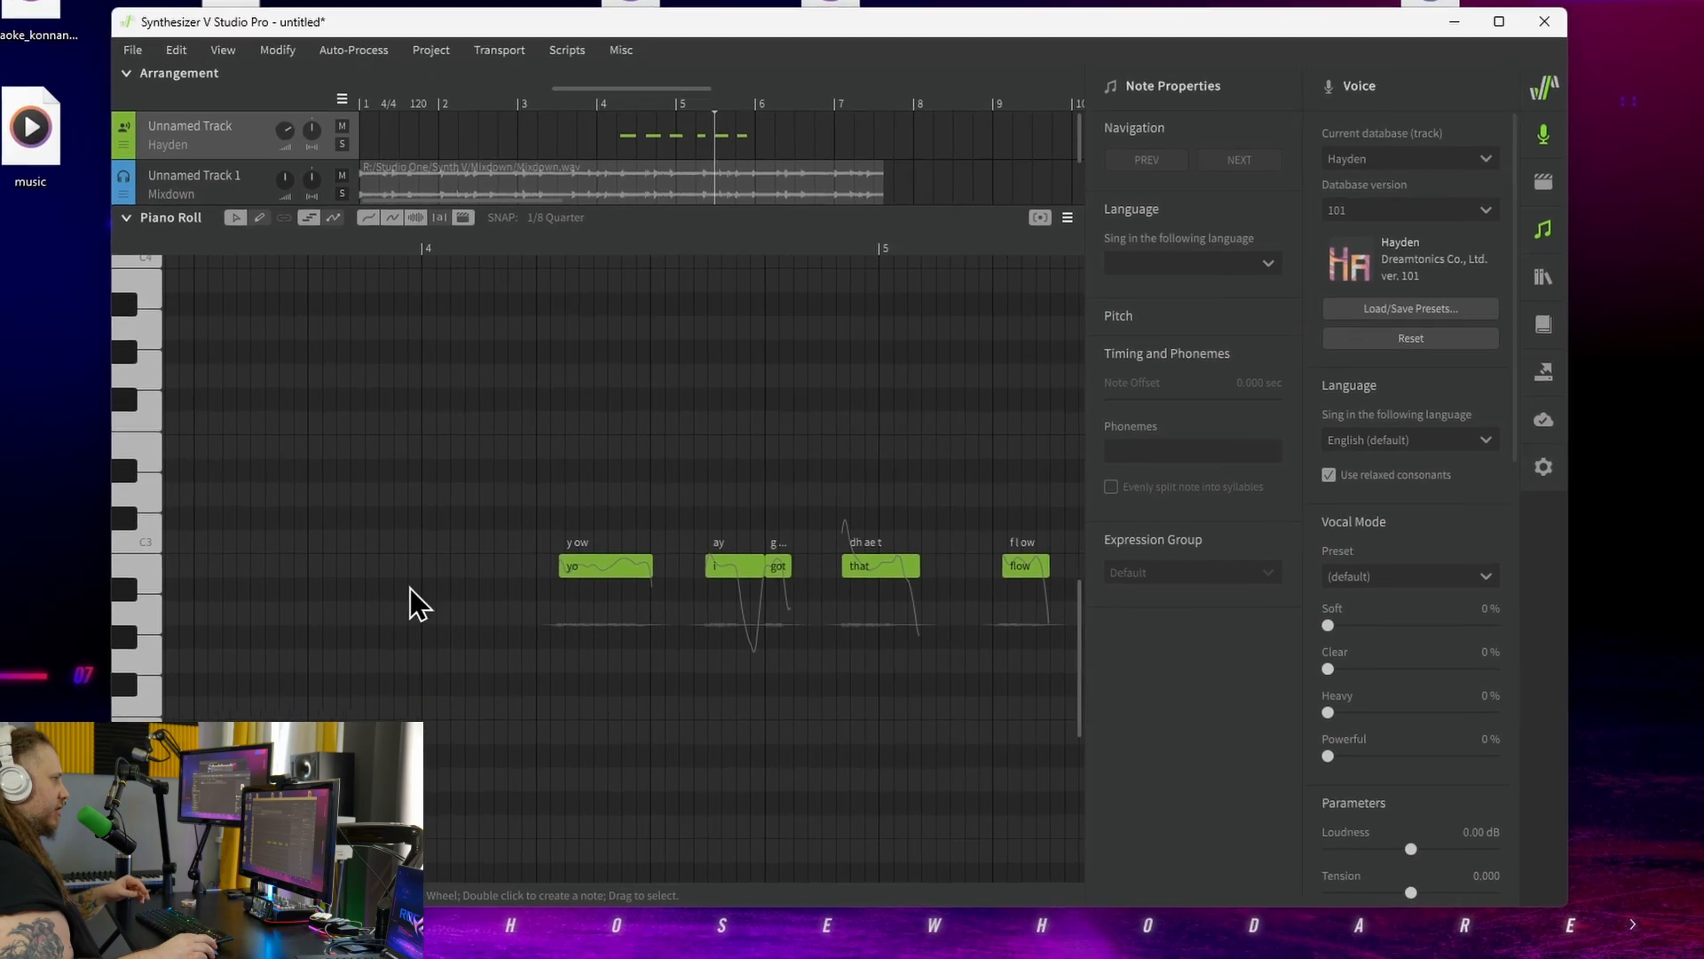
# Show the AI Retakes, Library, Dictionary and Render panels alongside Voice and Note Properties to examine their options.
pyautogui.moveTo(433, 448); pyautogui.dragTo(952, 649)
pyautogui.click(1492, 185)
pyautogui.click(1491, 185)
pyautogui.scroll(-1, 1142, 275)
pyautogui.scroll(1, 1219, 365)
pyautogui.click(1491, 229)
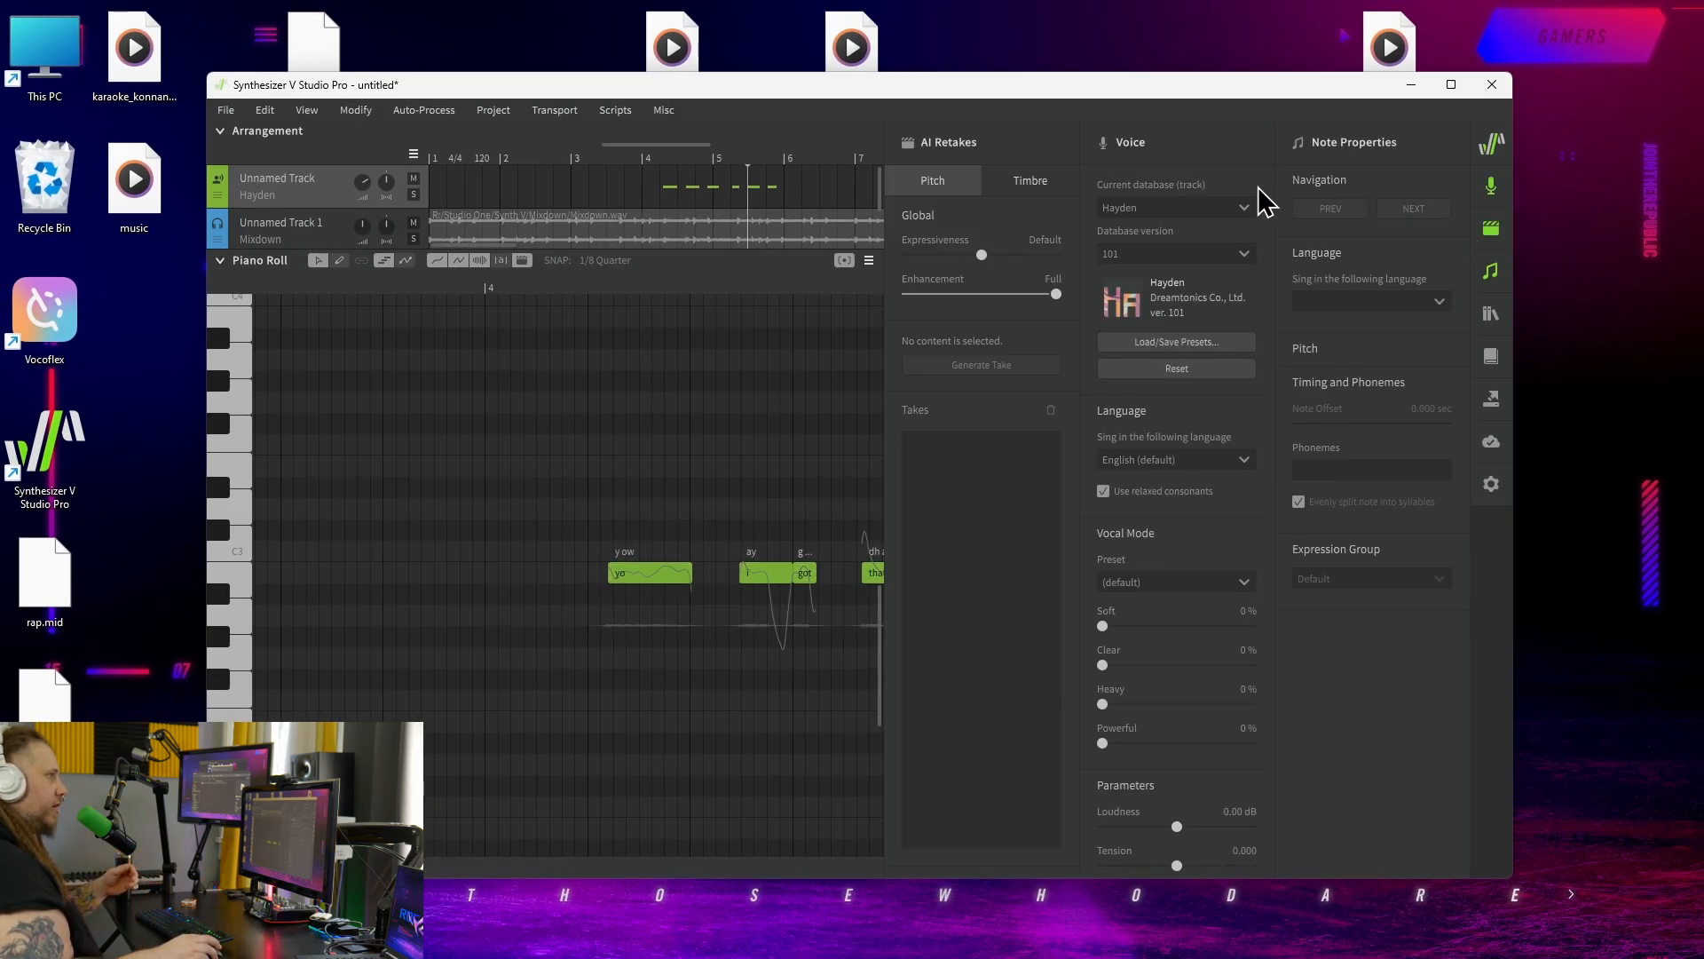
pyautogui.click(1492, 315)
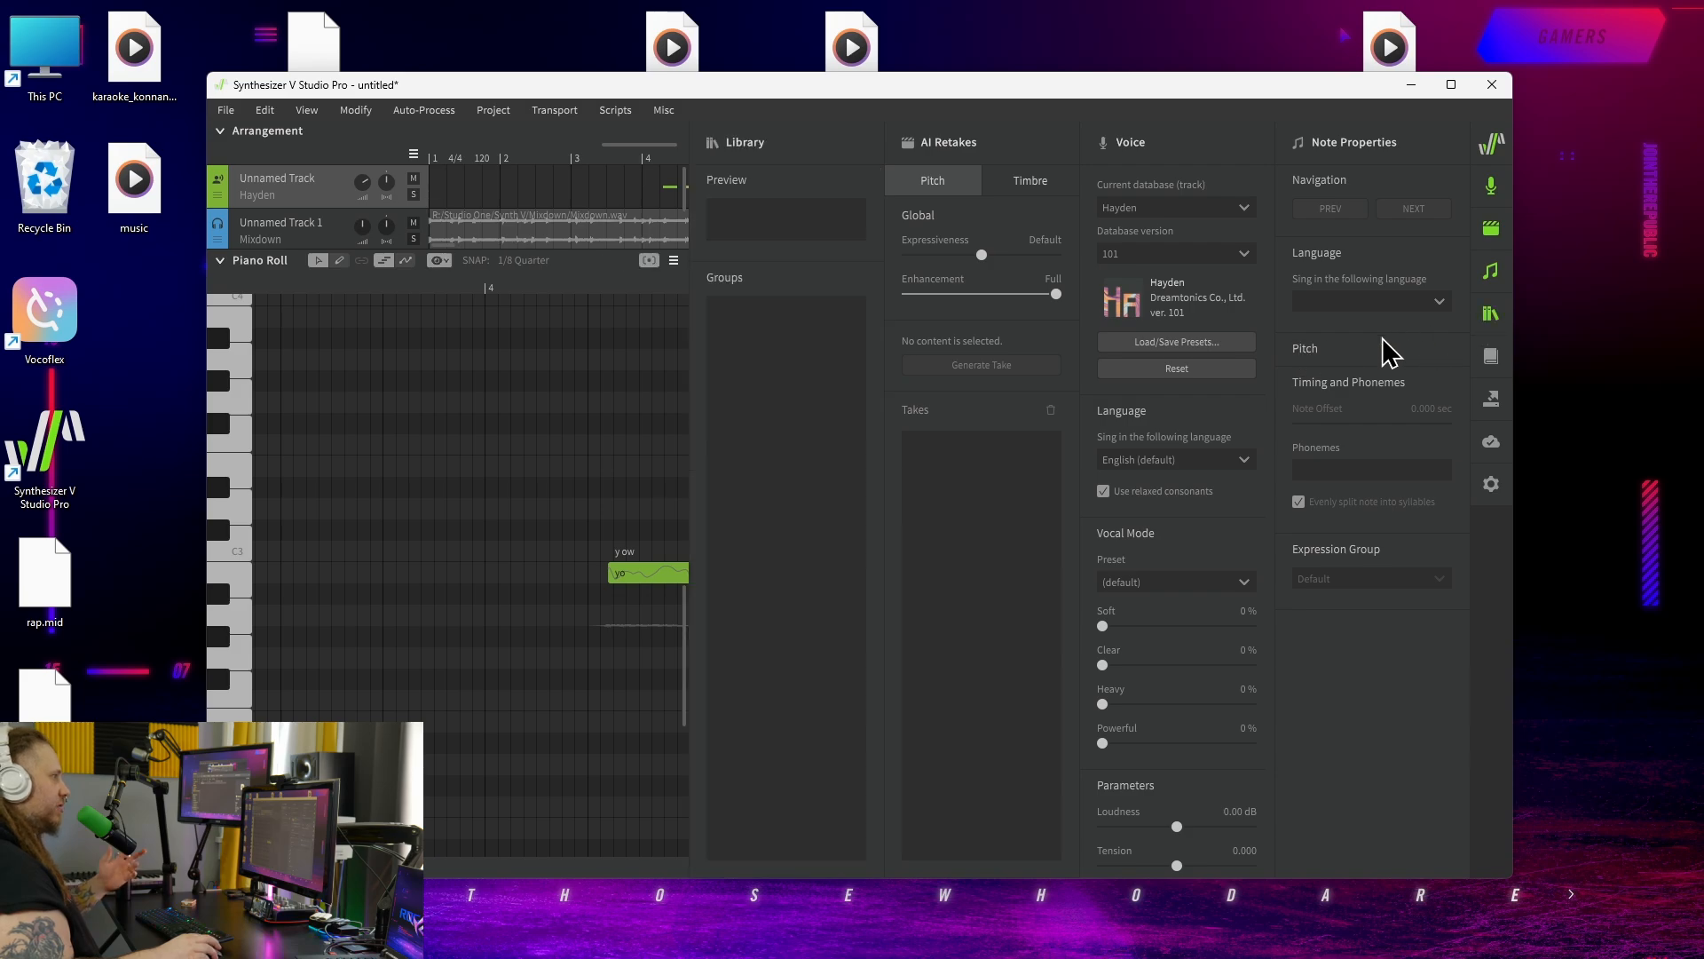
pyautogui.click(1491, 356)
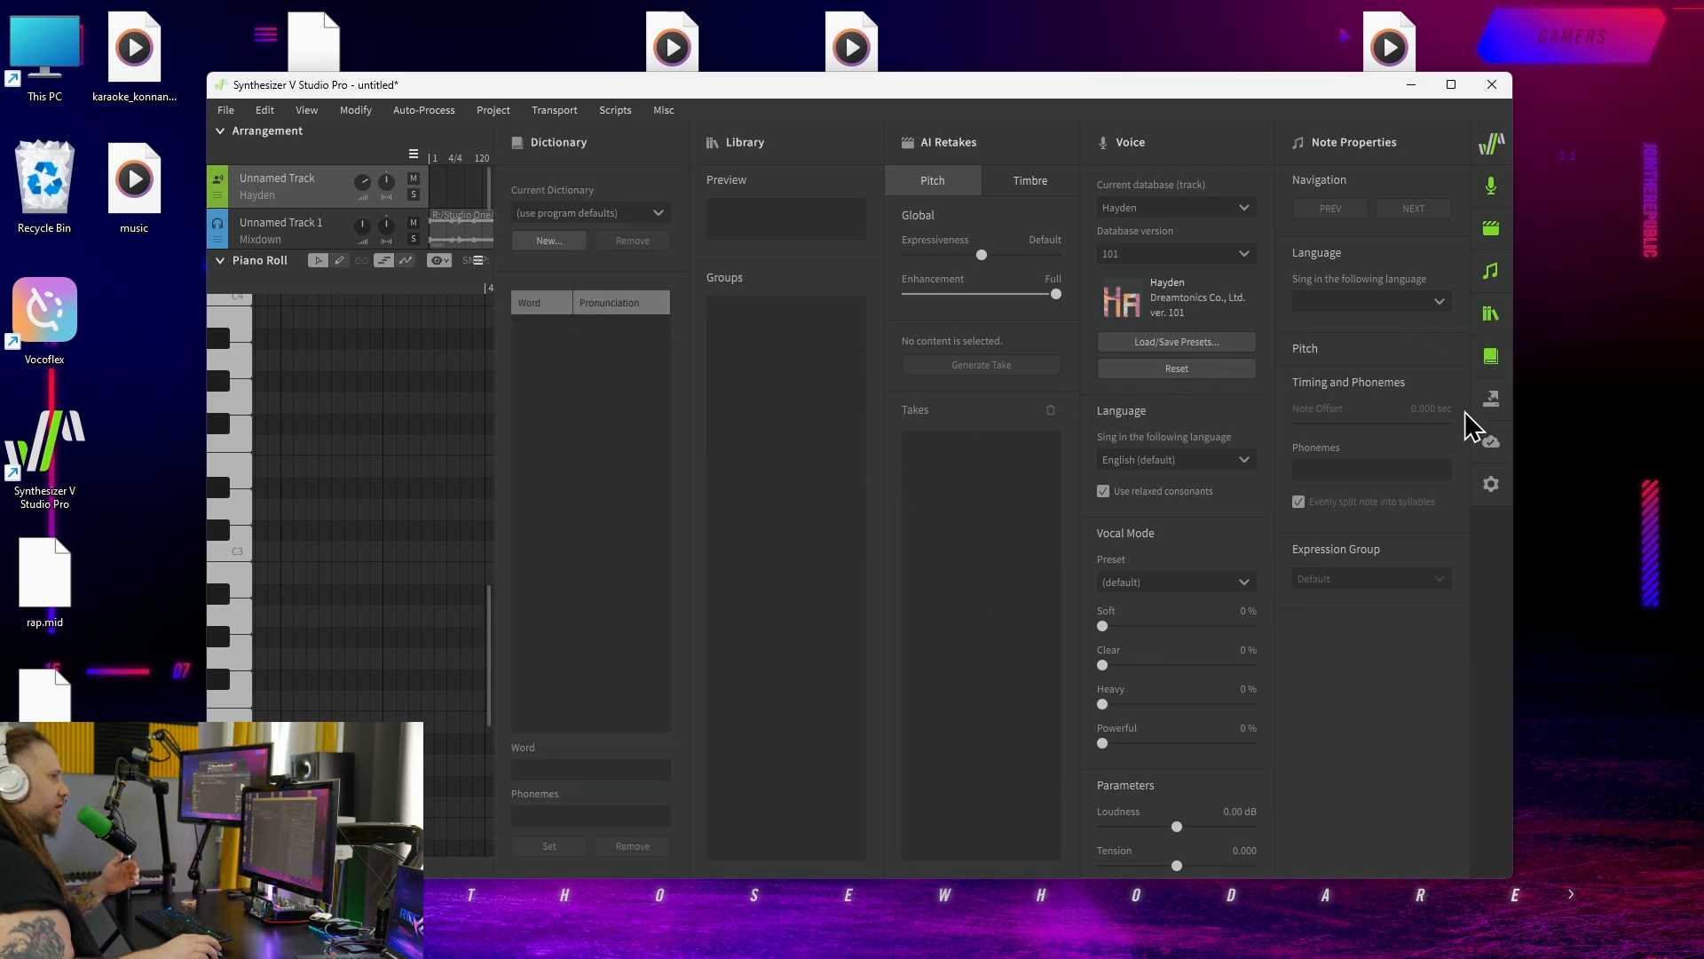
pyautogui.click(1492, 399)
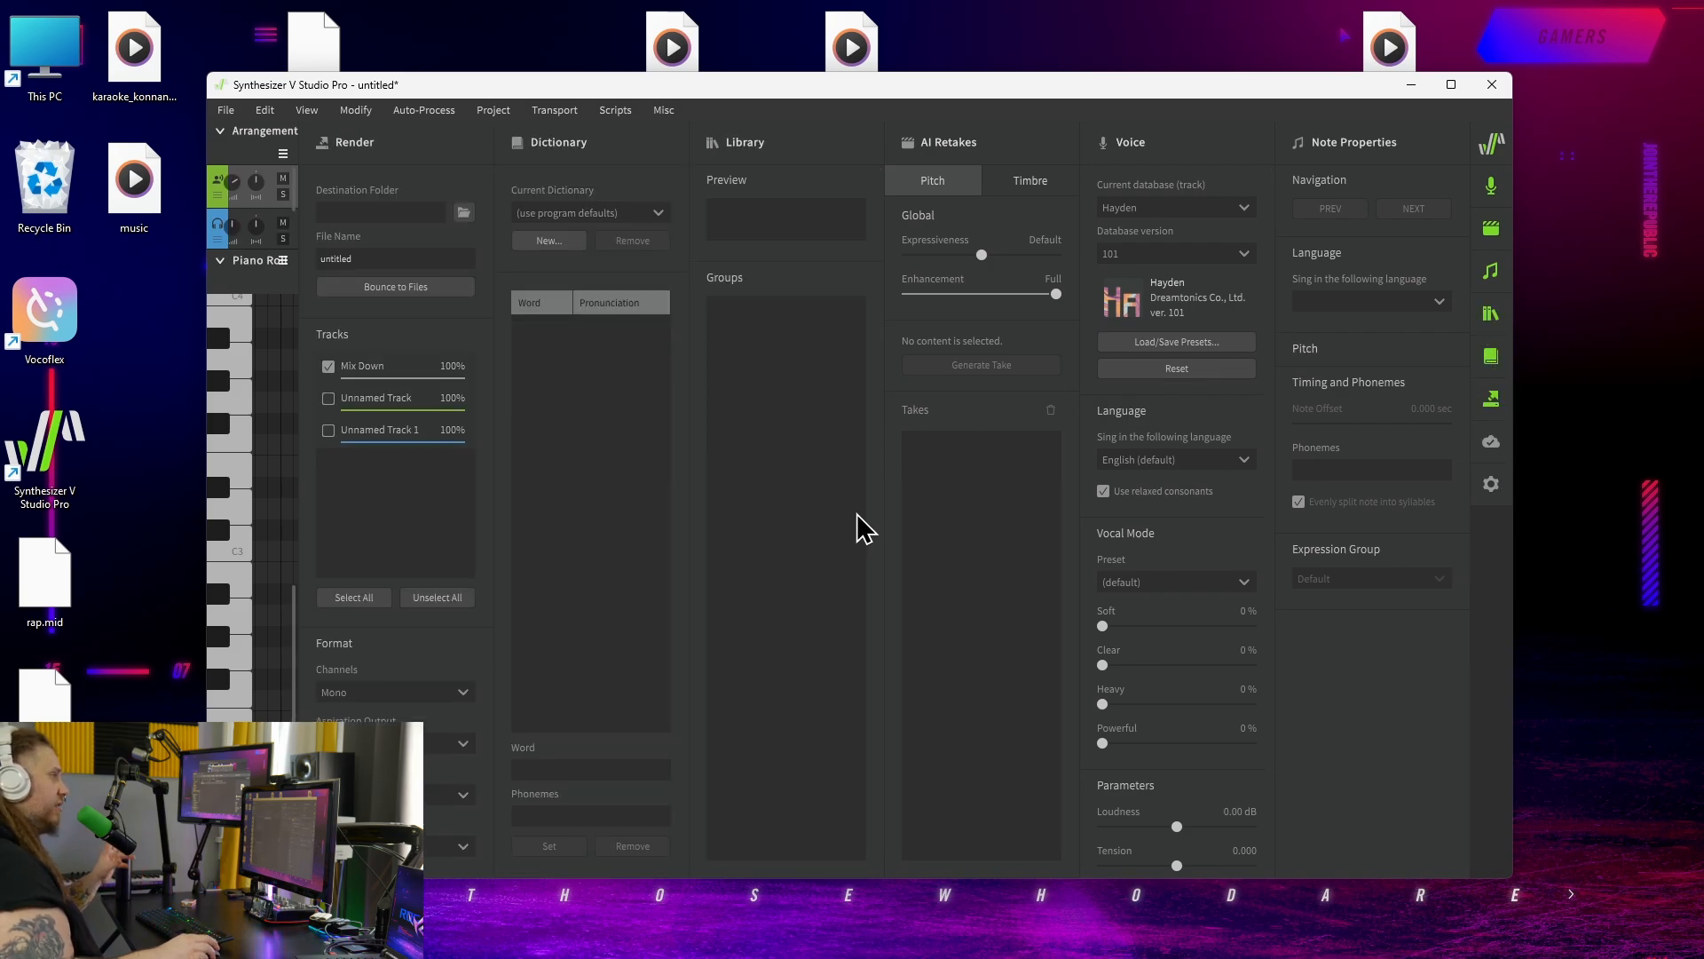
# Close all the open side panels, including Voice, Note Properties and Render, to widen the piano roll.
pyautogui.click(1492, 186)
pyautogui.click(1491, 229)
pyautogui.click(1491, 271)
pyautogui.click(1491, 313)
pyautogui.click(1492, 356)
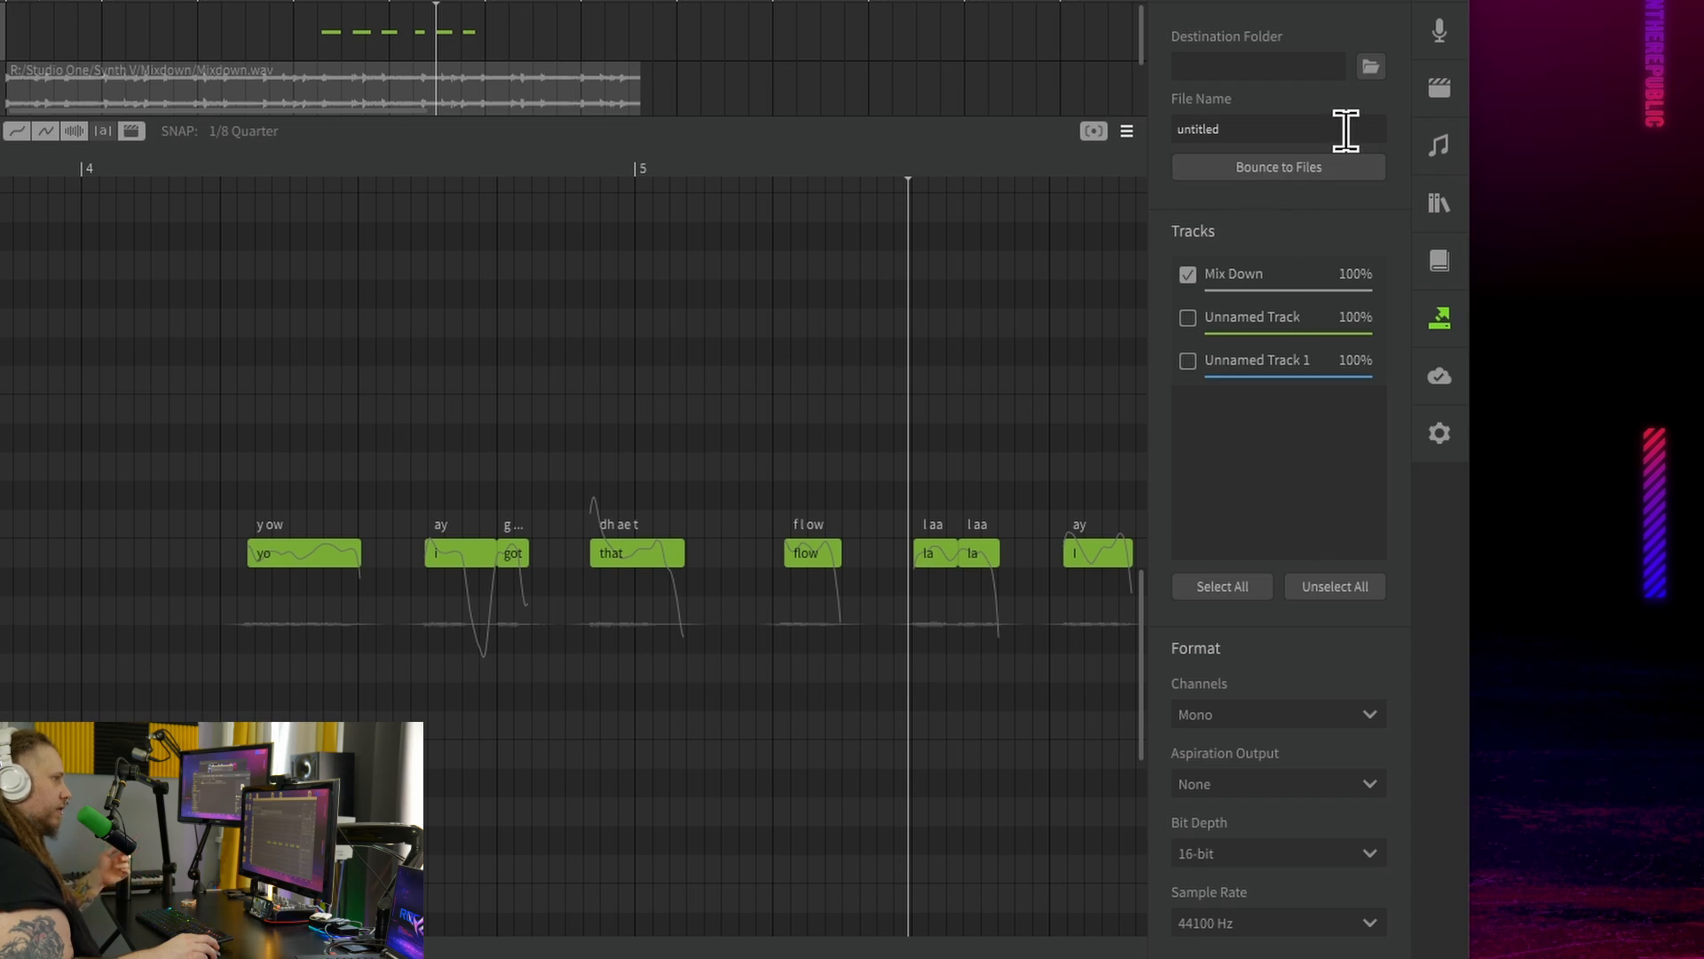
pyautogui.click(1439, 26)
pyautogui.click(1438, 26)
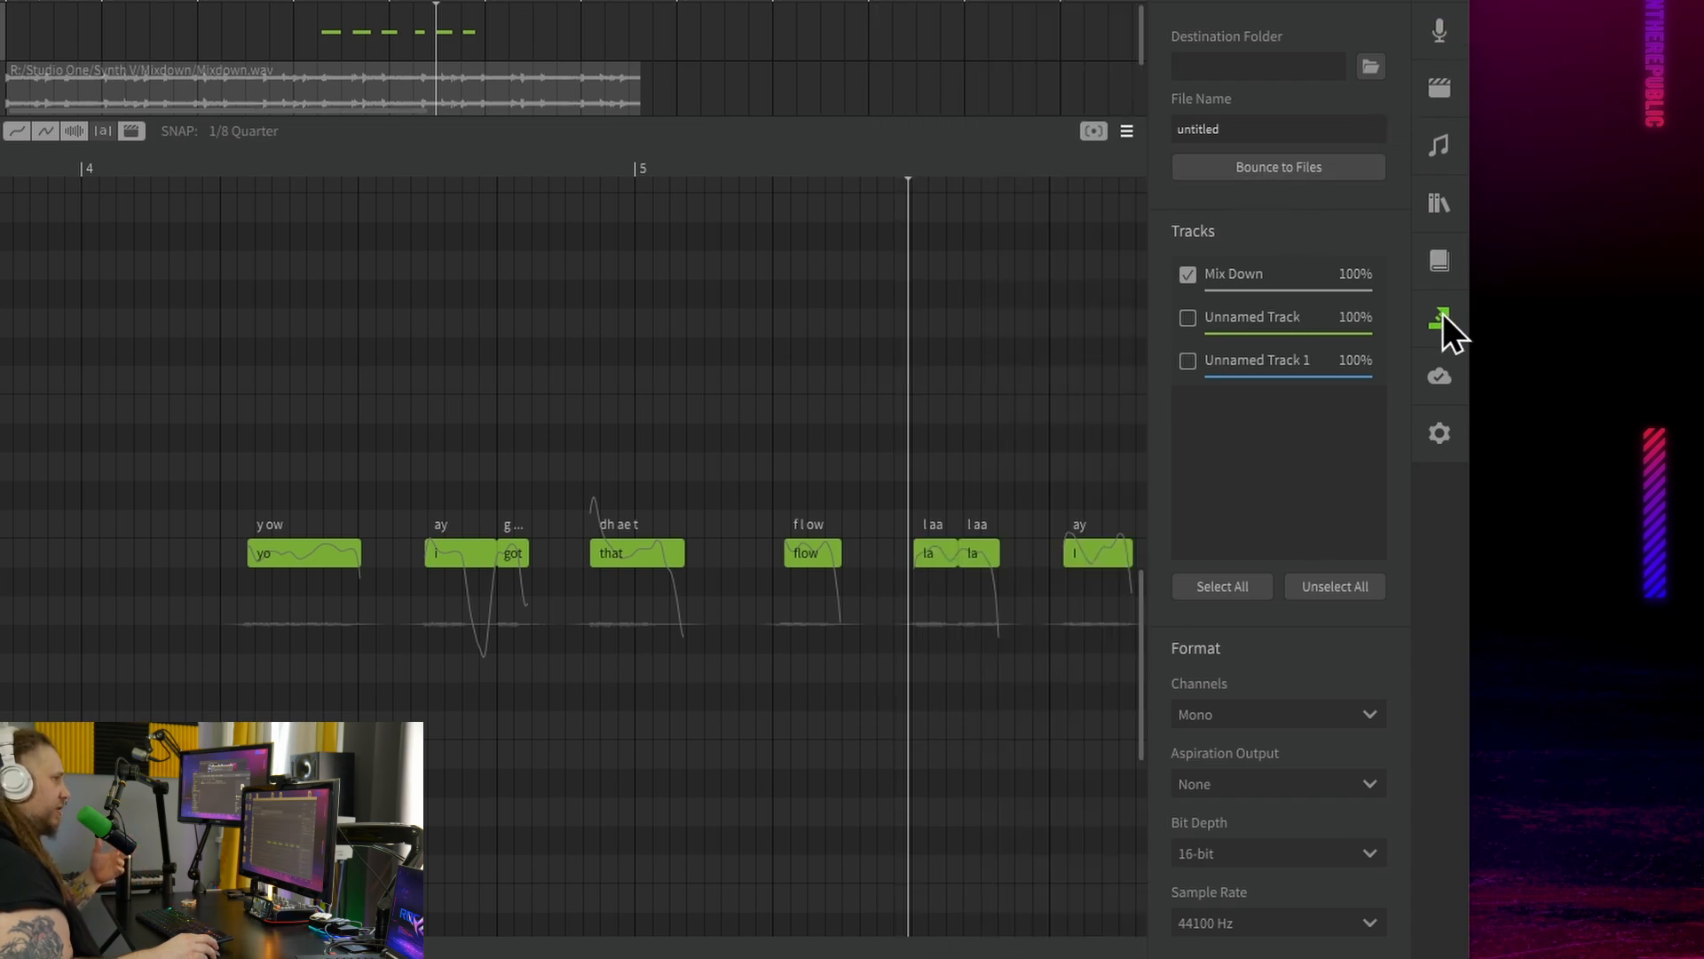
pyautogui.click(1440, 315)
# Replay the line from bar 4 and lengthen the "got" note towards the "that" note.
pyautogui.click(213, 163)
pyautogui.press('space')
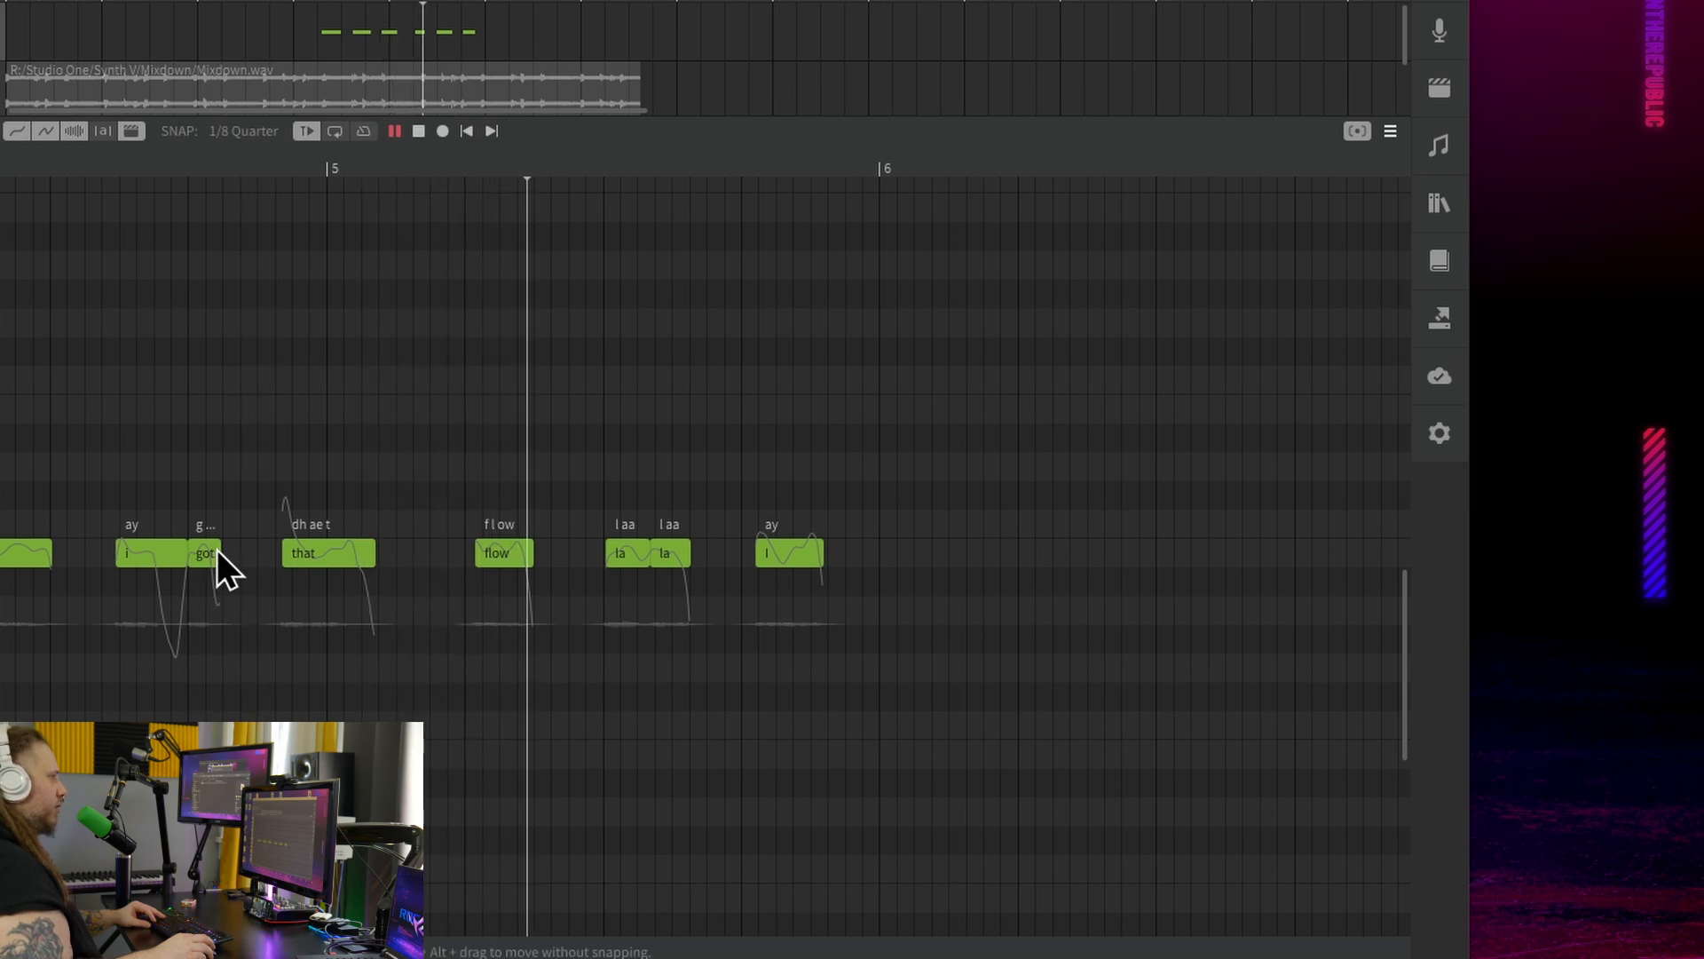
pyautogui.press('space')
pyautogui.moveTo(221, 554); pyautogui.dragTo(248, 555)
# Set the pitch mode of the five notes from "yo" to "flow" to Rap and play the line twice.
pyautogui.moveTo(345, 441); pyautogui.dragTo(812, 721)
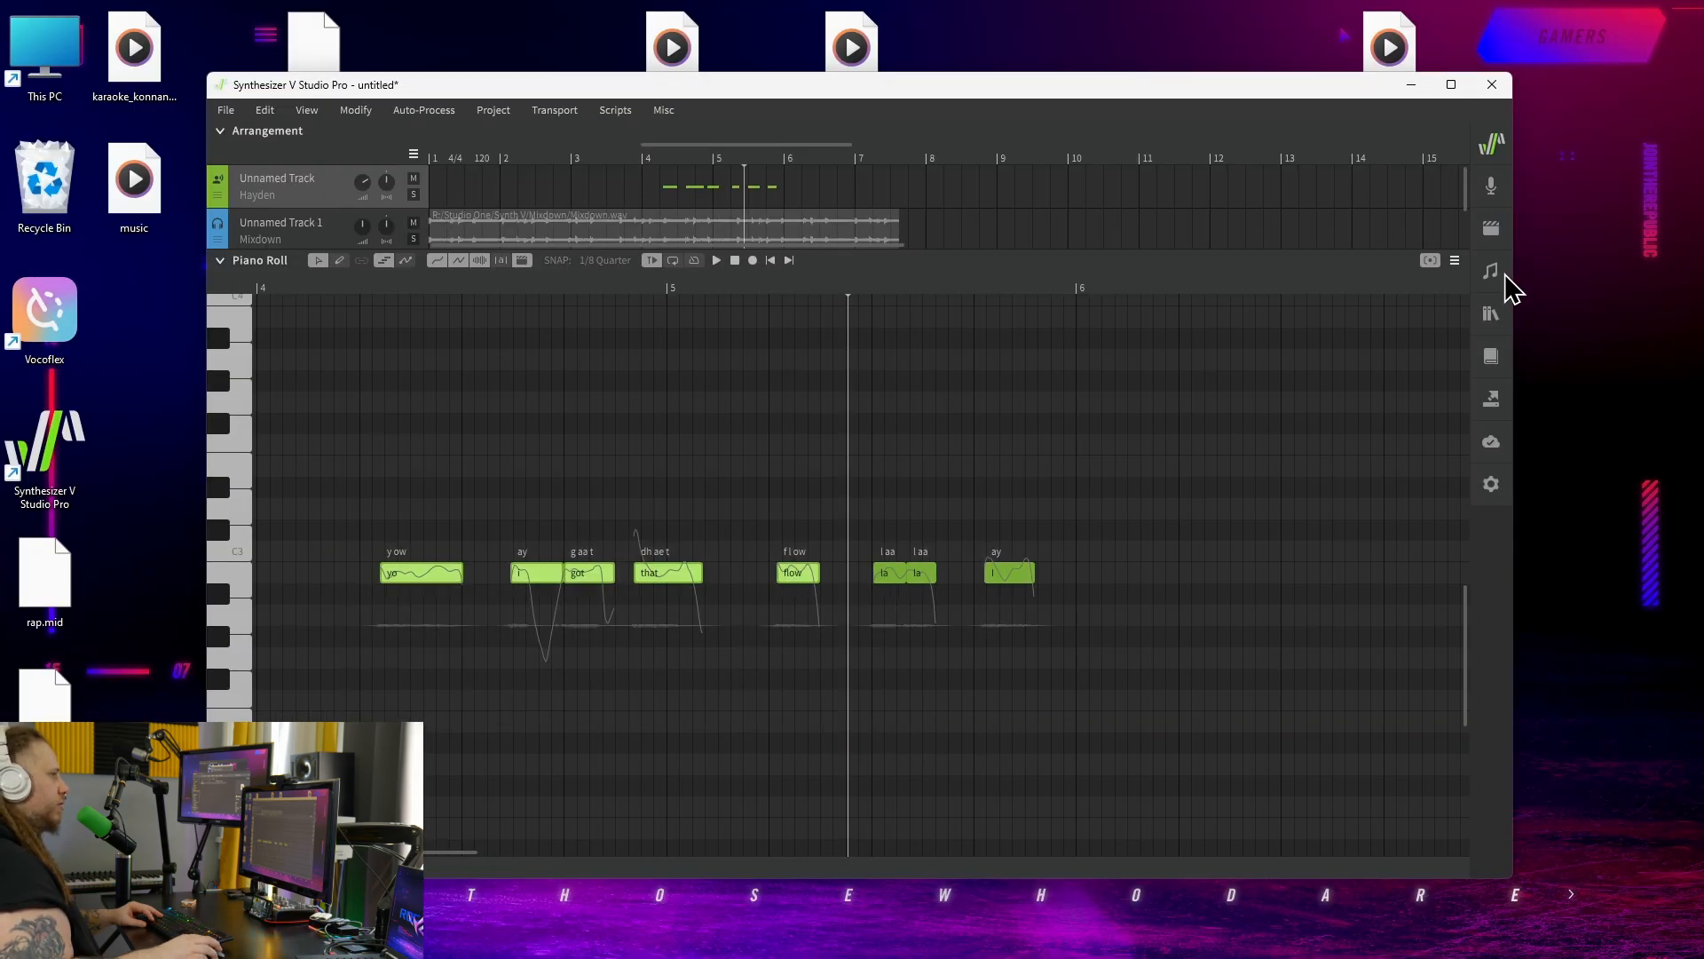
pyautogui.click(1492, 272)
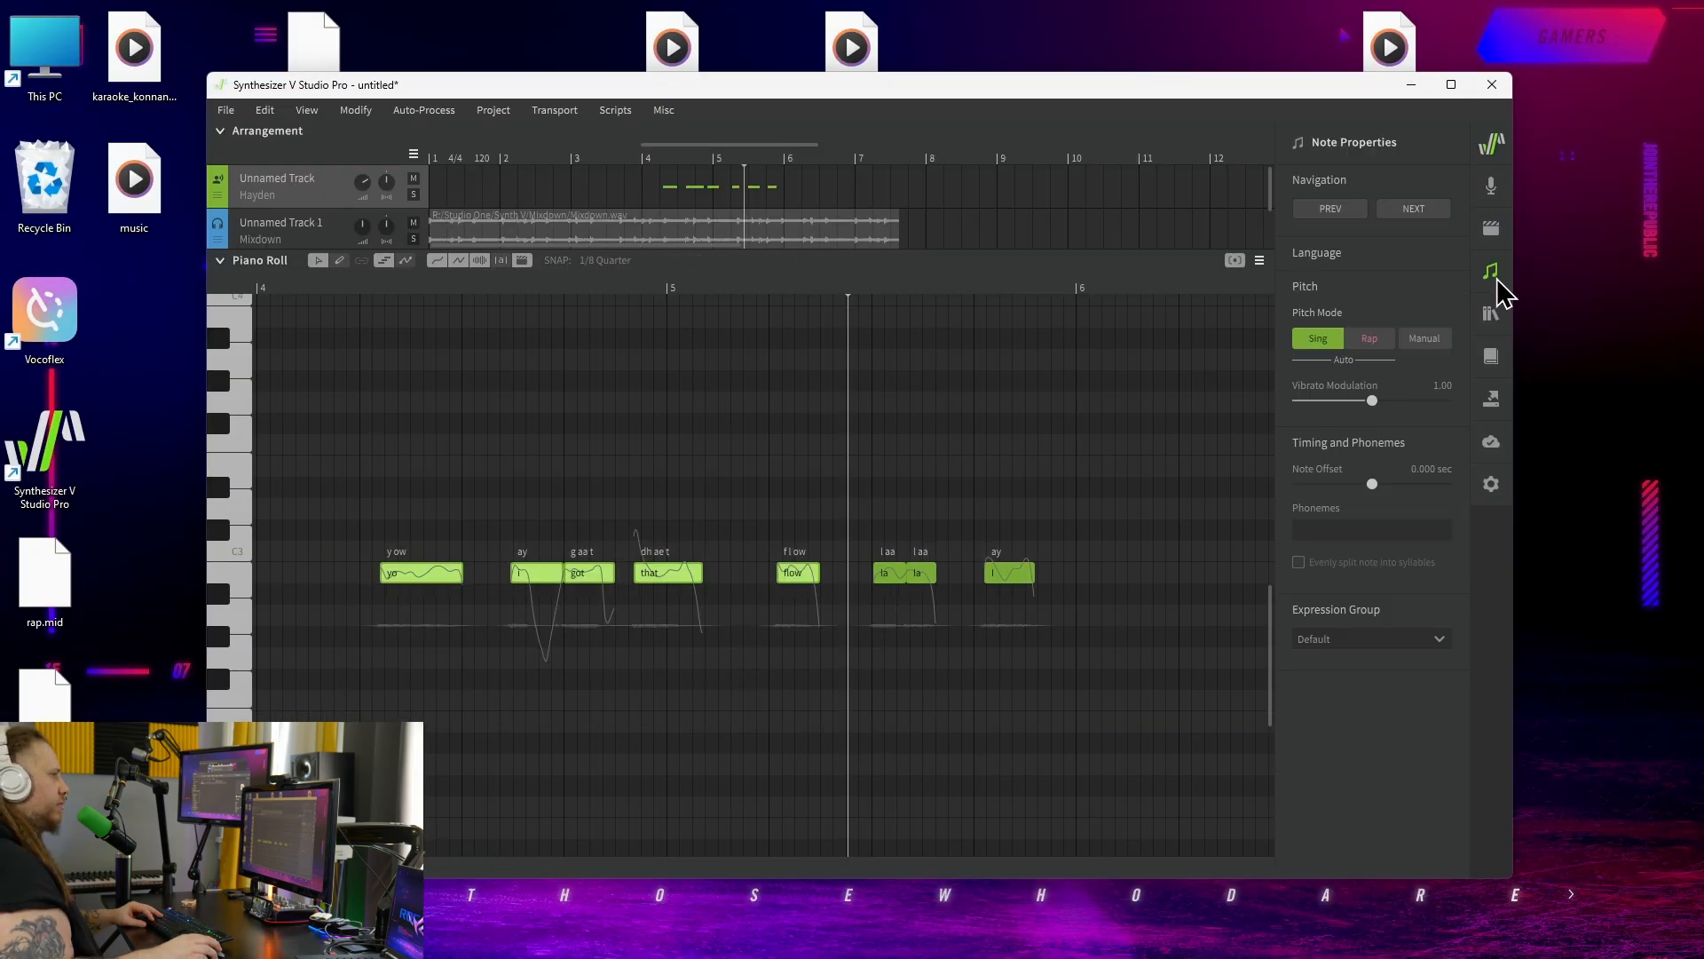
pyautogui.click(1370, 340)
pyautogui.click(338, 293)
pyautogui.press('space')
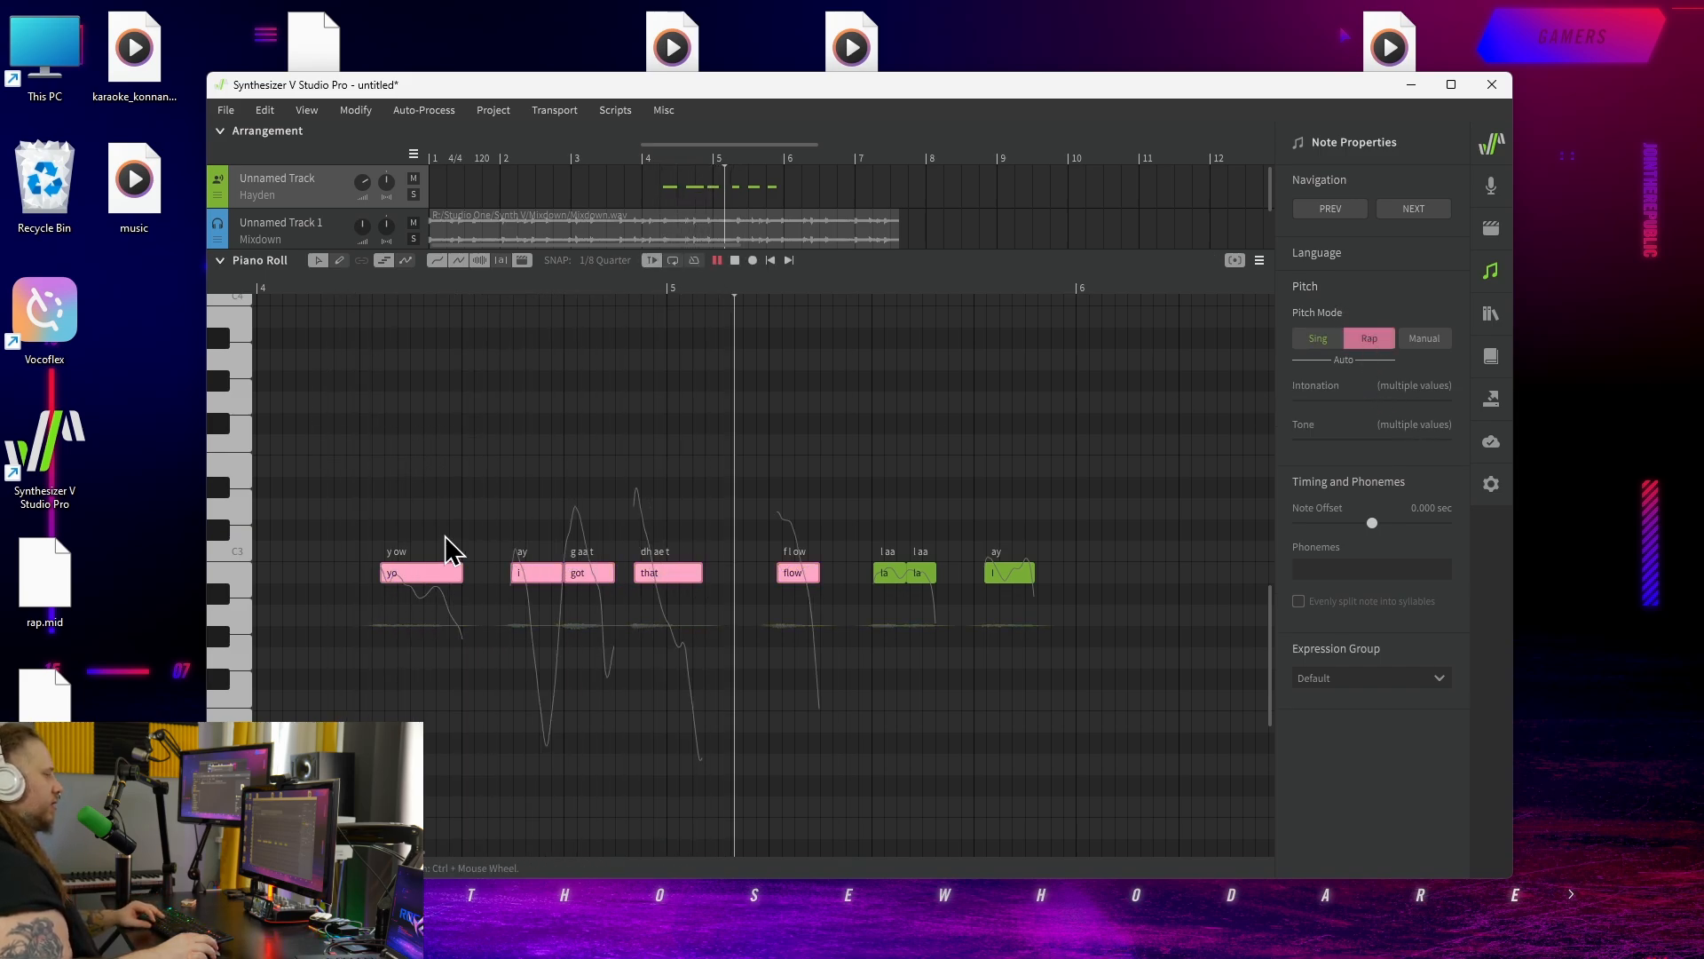
pyautogui.click(365, 289)
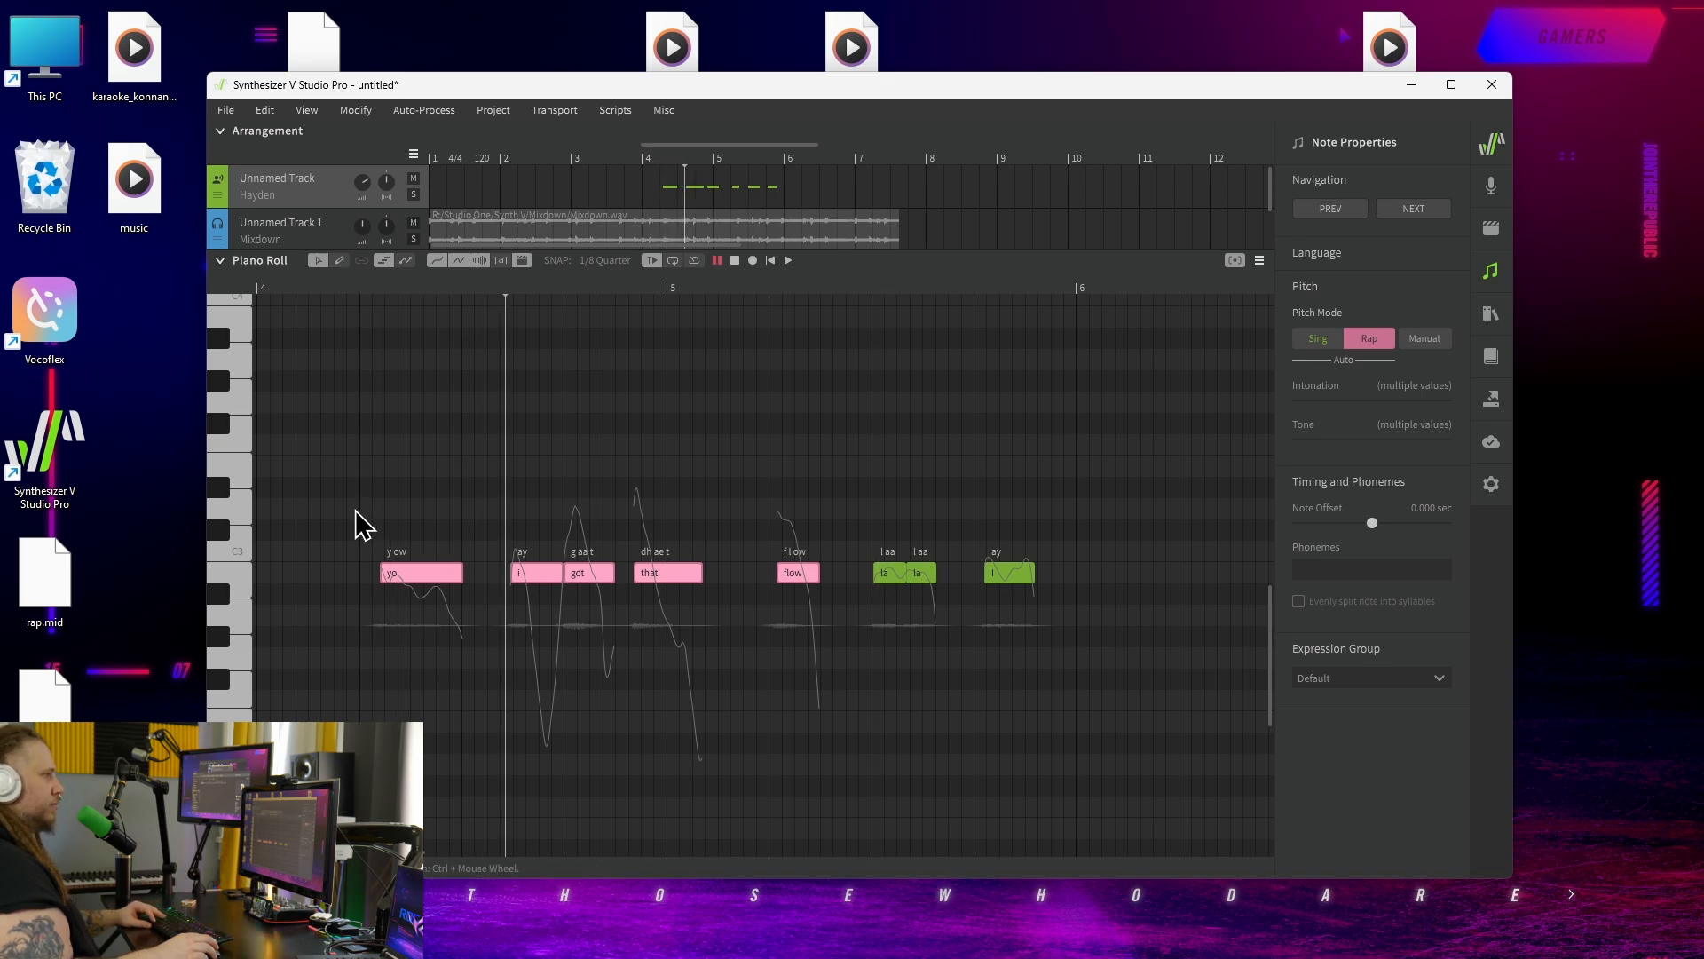
pyautogui.press('space')
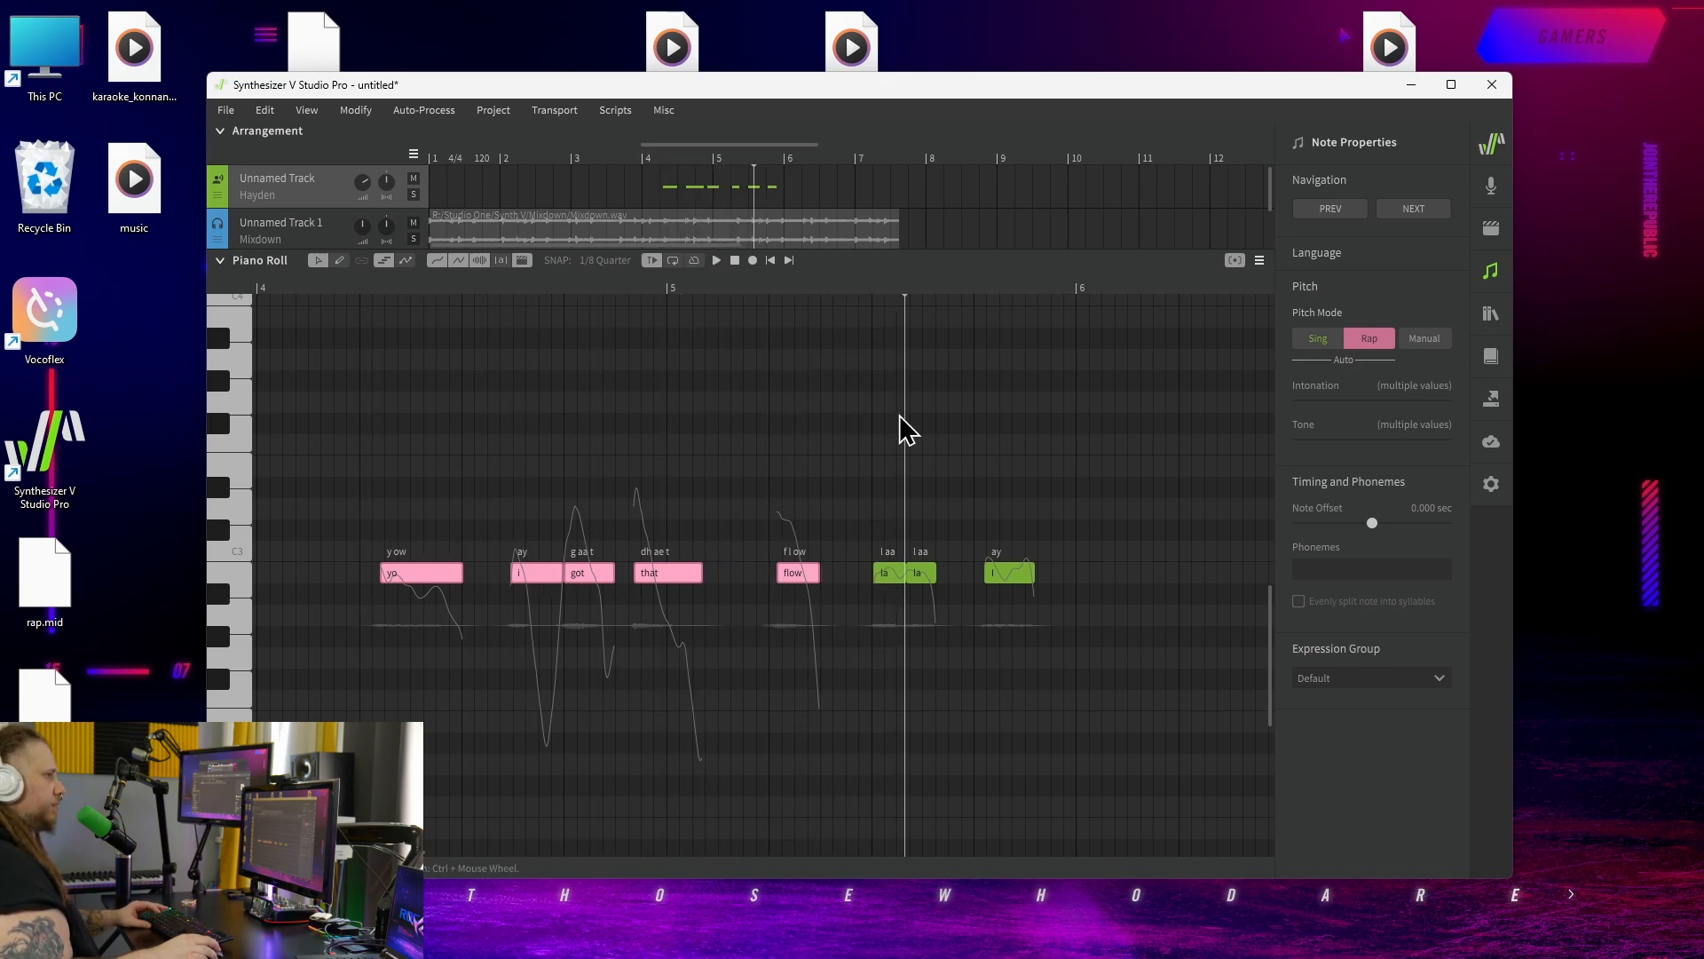
# Switch the five selected notes from "yo" to "flow" back to Sing pitch mode and play the line from bar 4.
pyautogui.click(1319, 338)
pyautogui.click(351, 290)
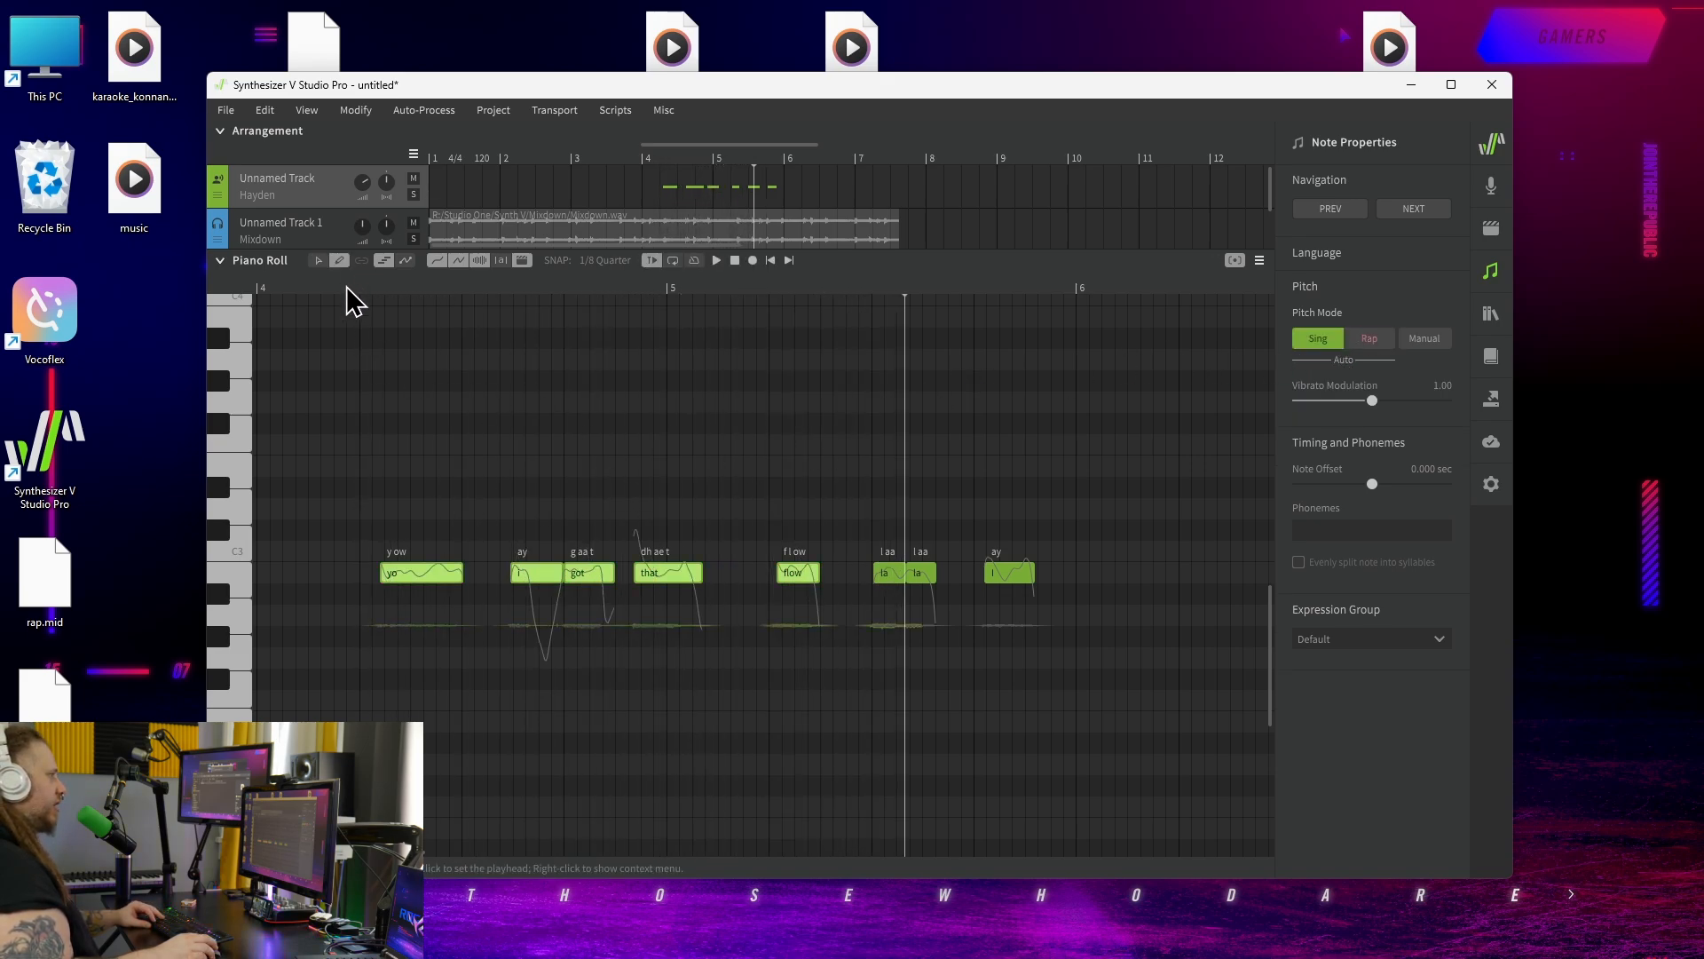
pyautogui.click(318, 261)
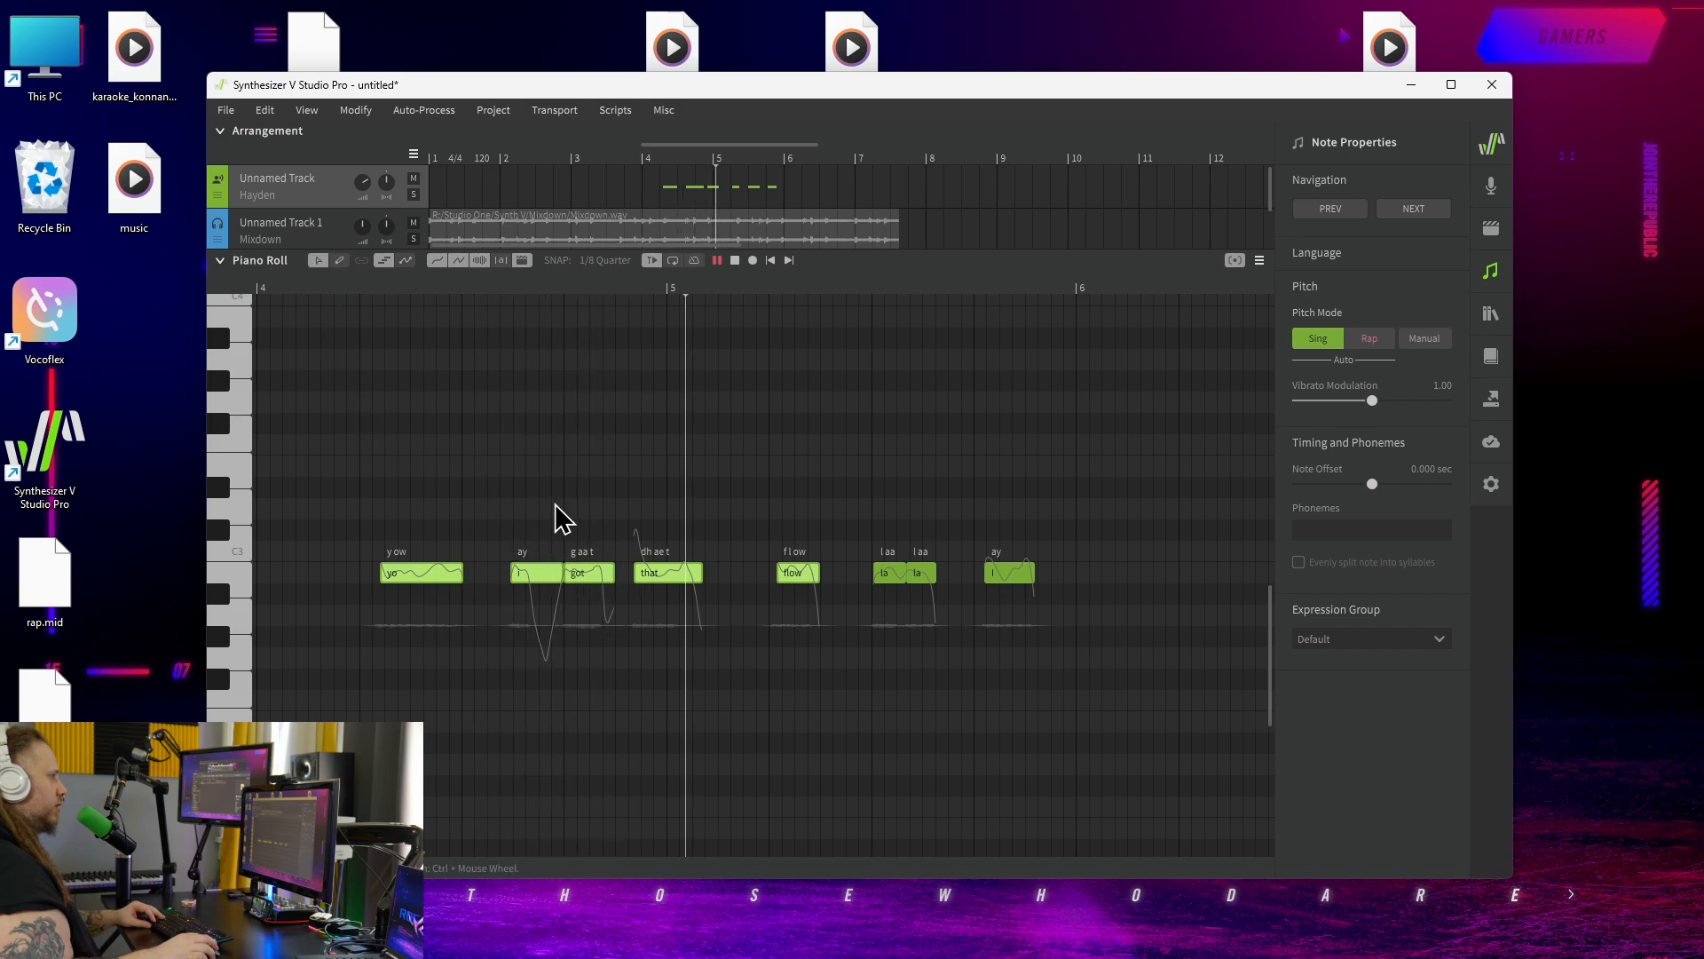
# Delete all the recorded notes of the vocal track and mute the Mixdown track.
pyautogui.moveTo(1124, 539); pyautogui.dragTo(384, 667)
pyautogui.press('Delete')
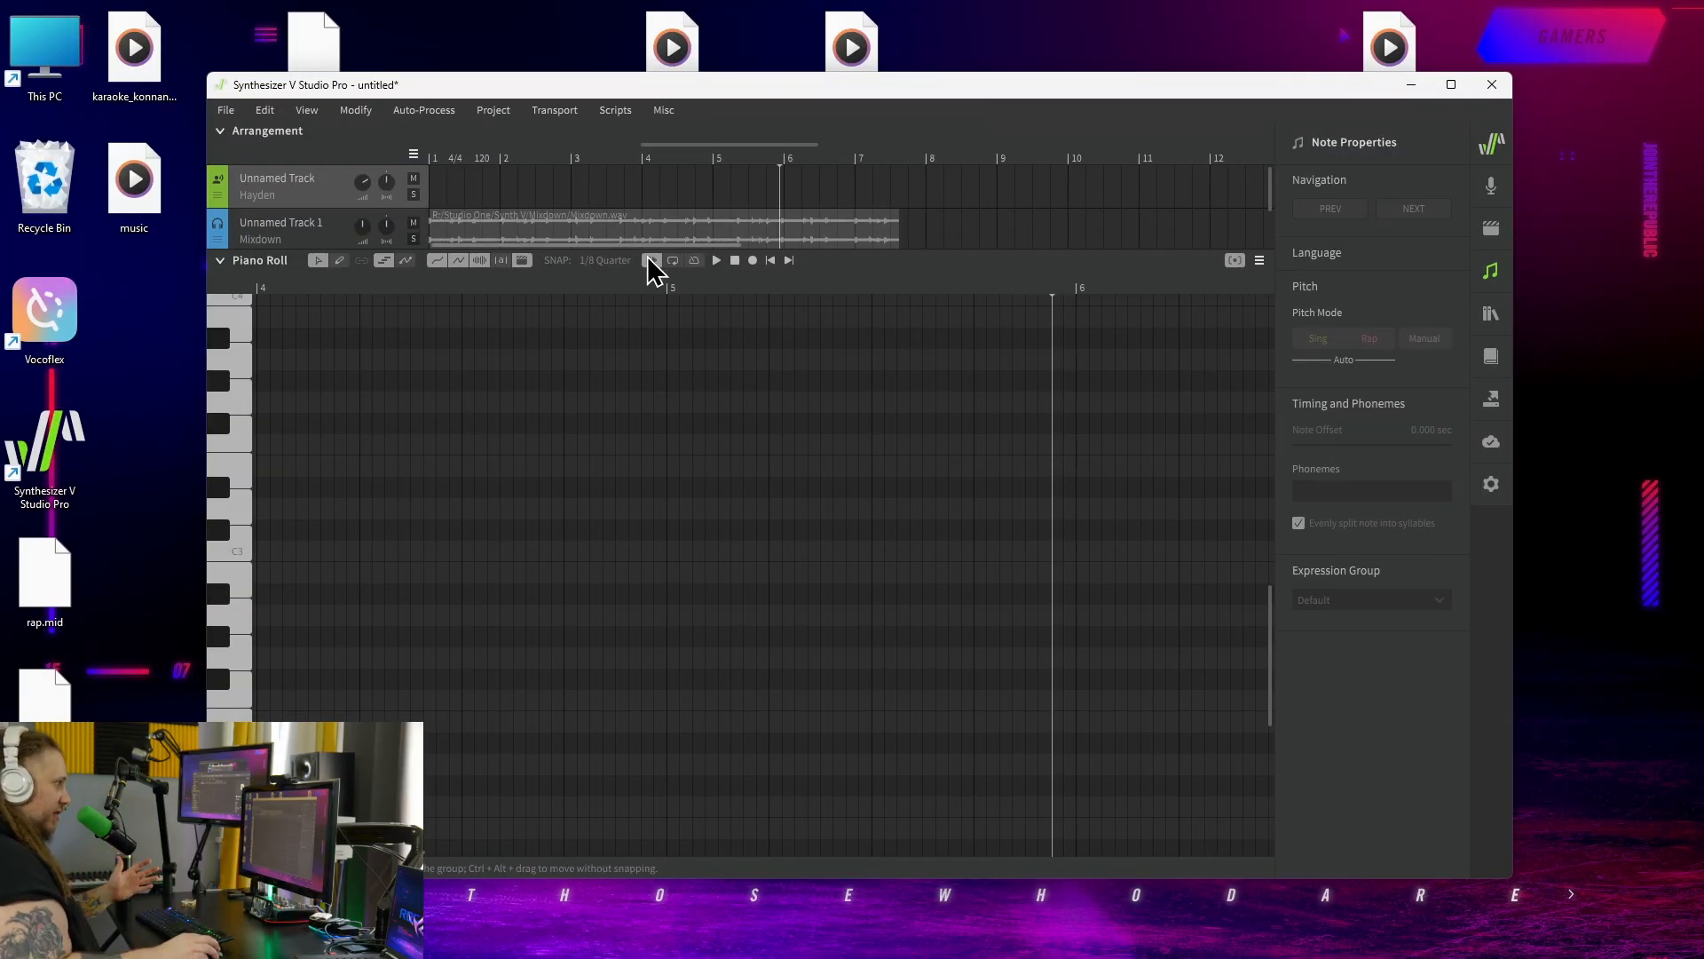
pyautogui.click(413, 224)
# Add three ascending quarter notes from the start of bar 1 and set the first note's lyric to "i".
pyautogui.hscroll(-5, 355, 569)
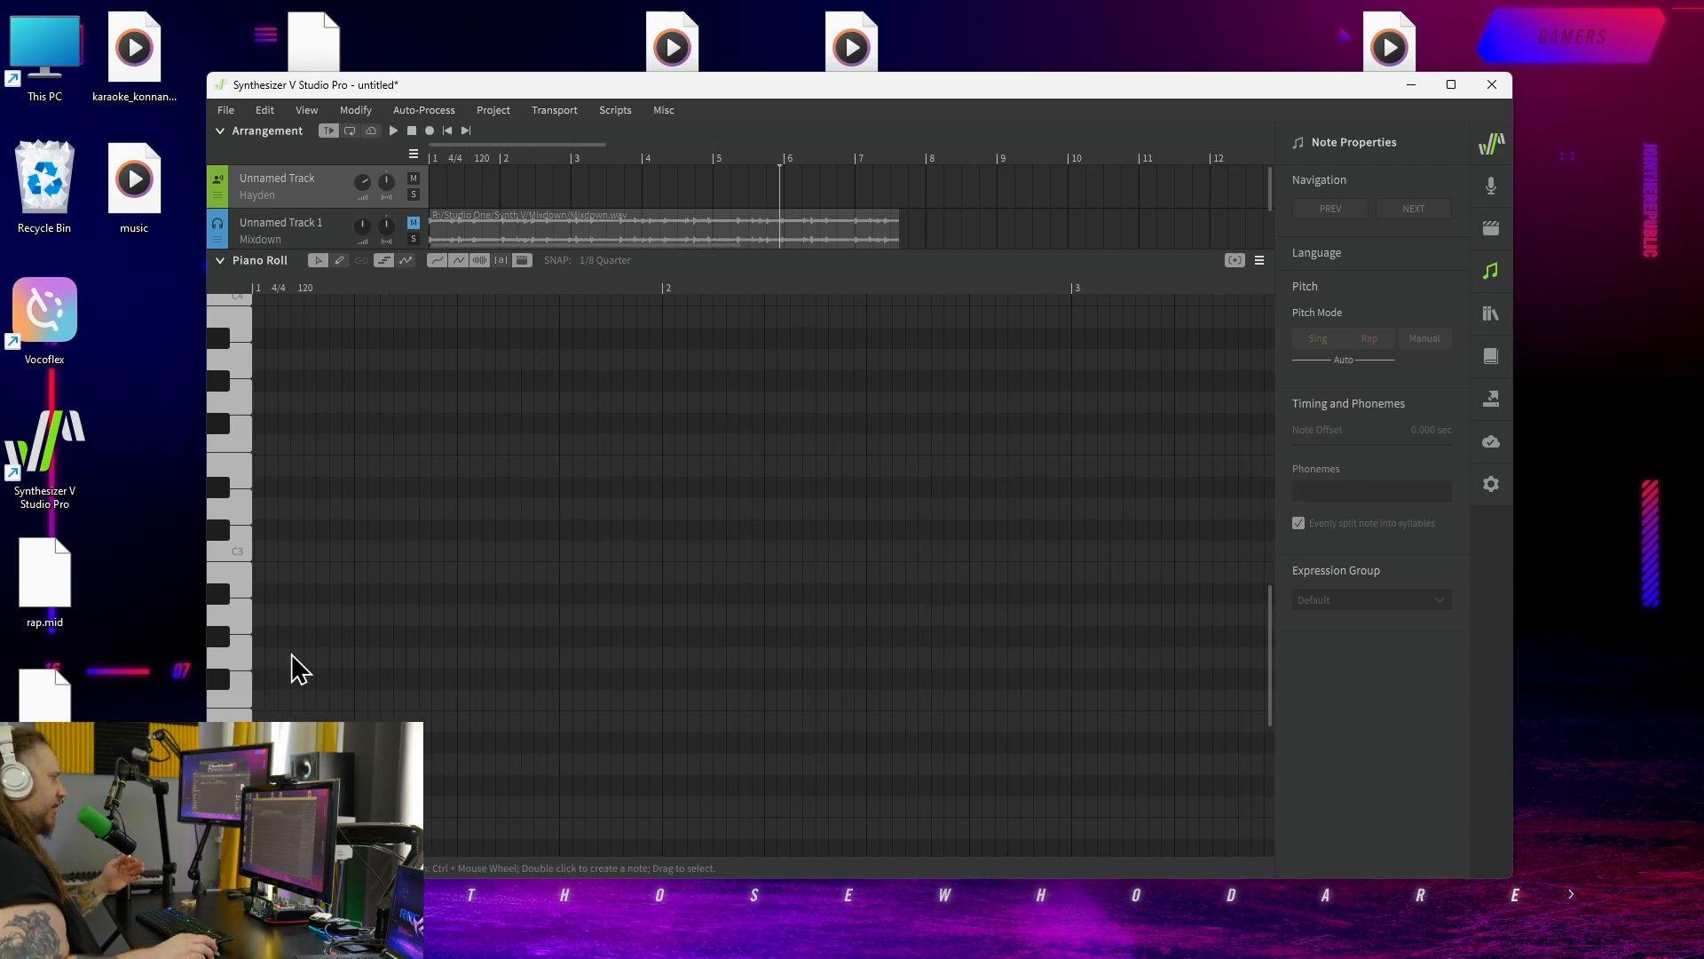
pyautogui.doubleClick(270, 576)
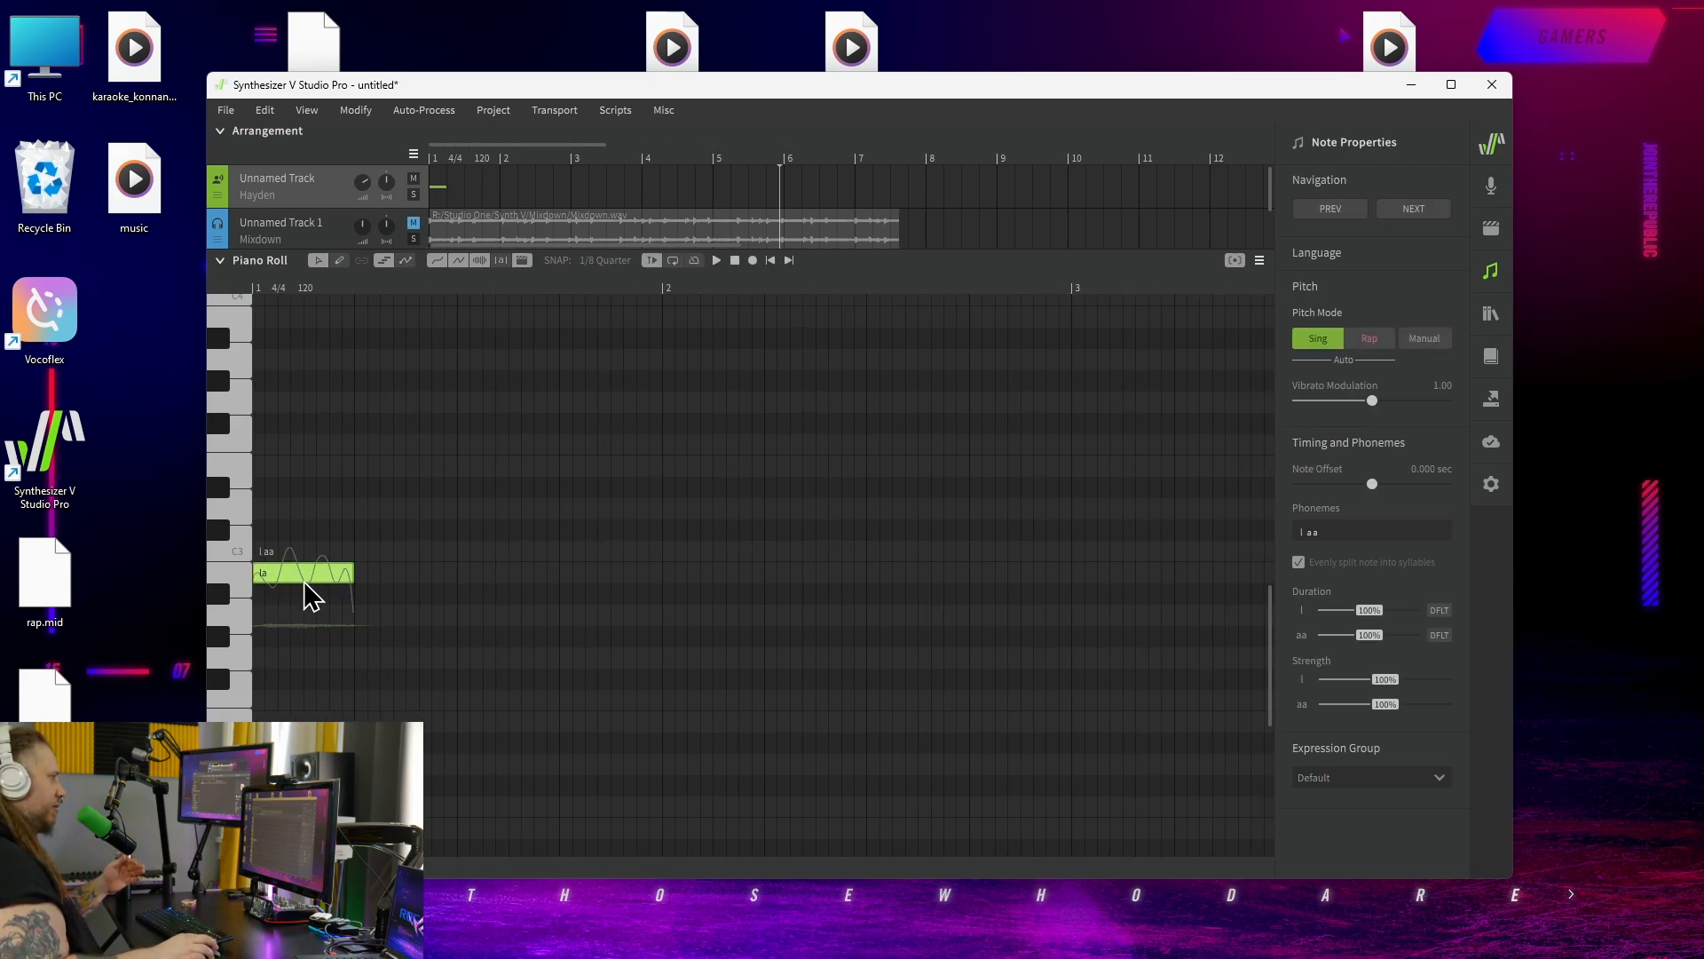
pyautogui.doubleClick(381, 551)
pyautogui.moveTo(397, 567); pyautogui.dragTo(383, 567)
pyautogui.doubleClick(475, 512)
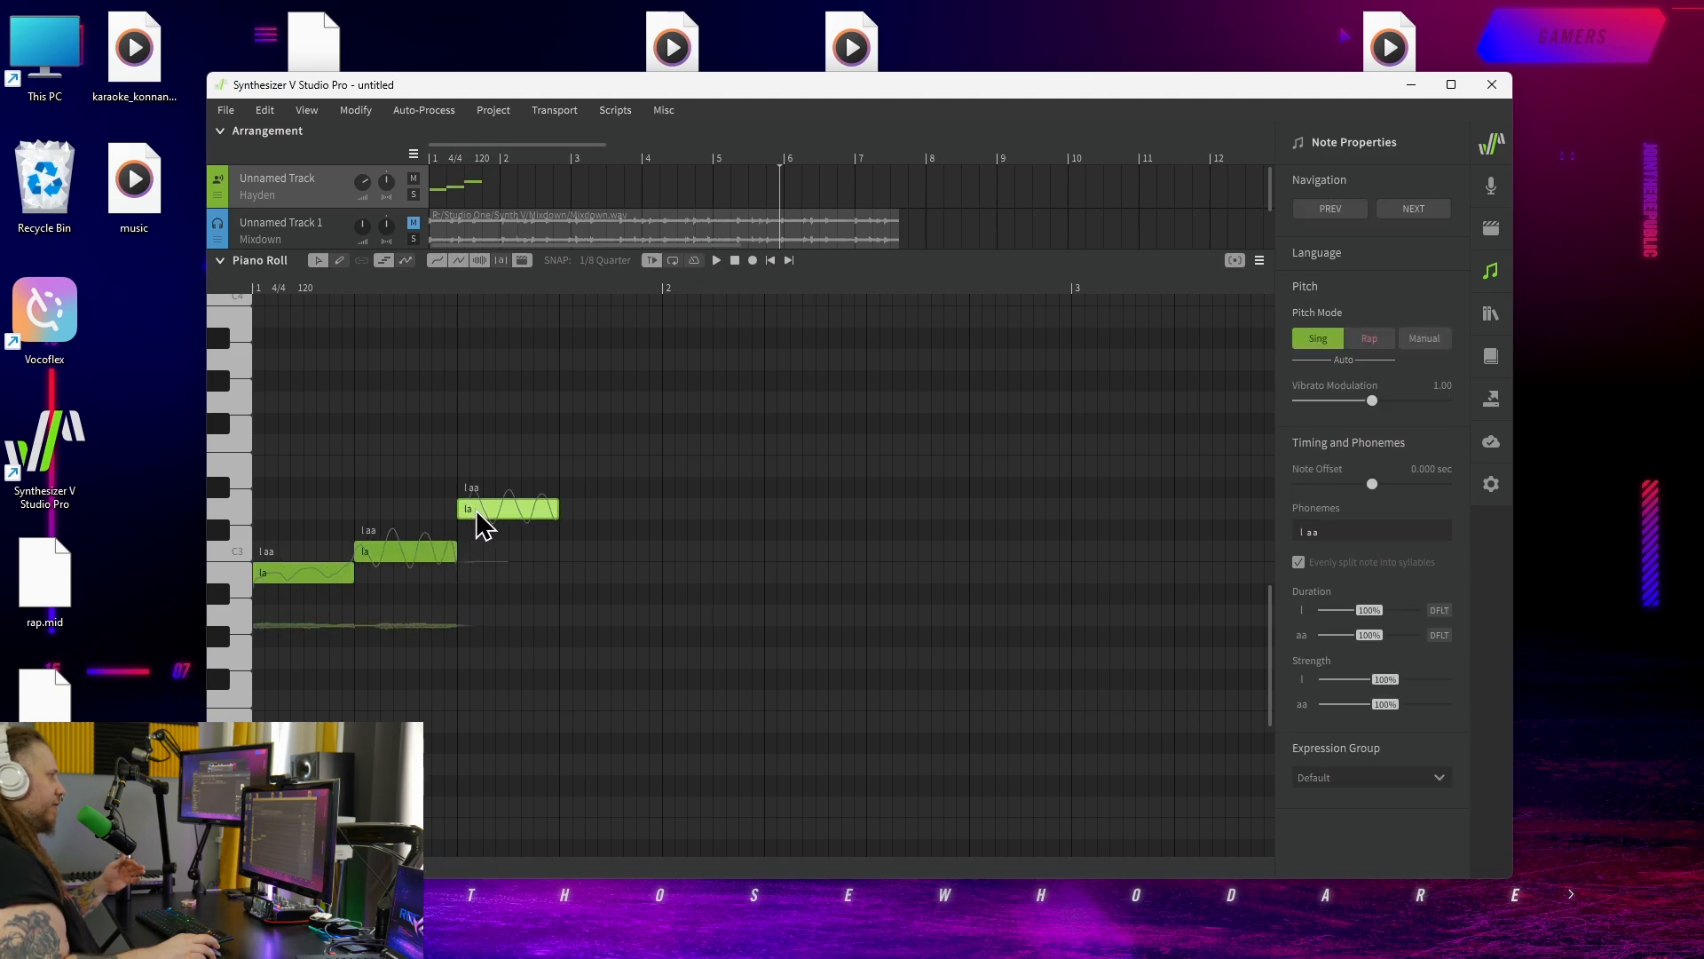
pyautogui.doubleClick(287, 573)
pyautogui.write('i')
# Delete the middle note and set the highest note's lyric to "want".
pyautogui.click(399, 556)
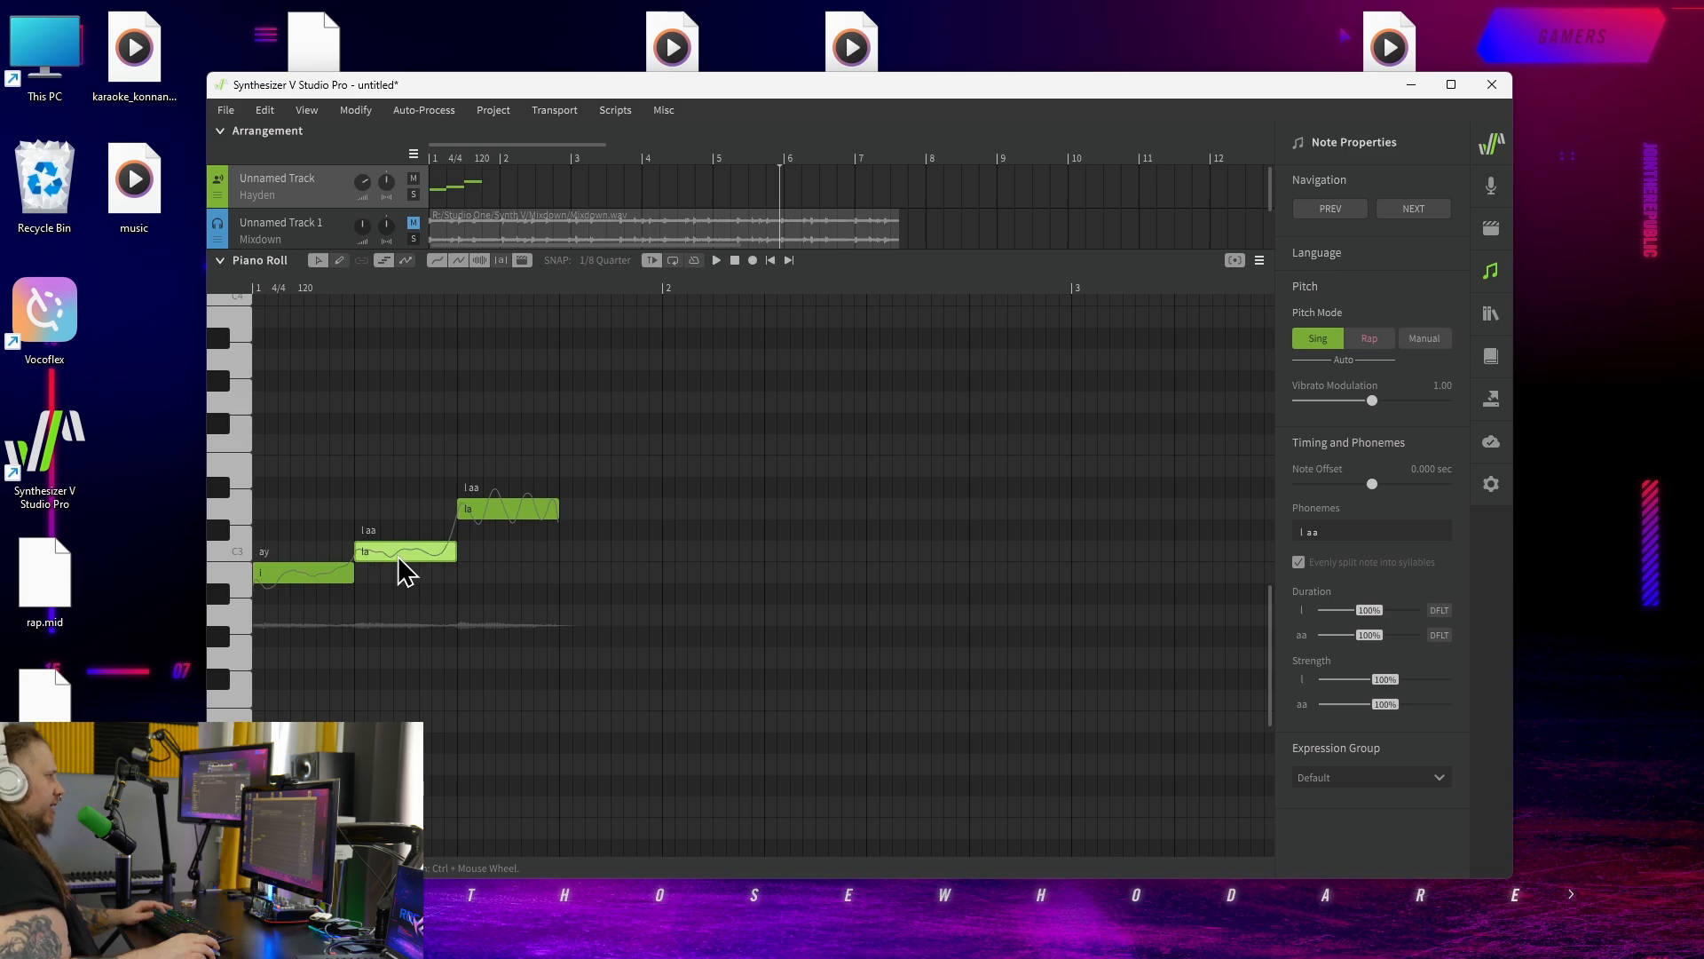
pyautogui.press('Delete')
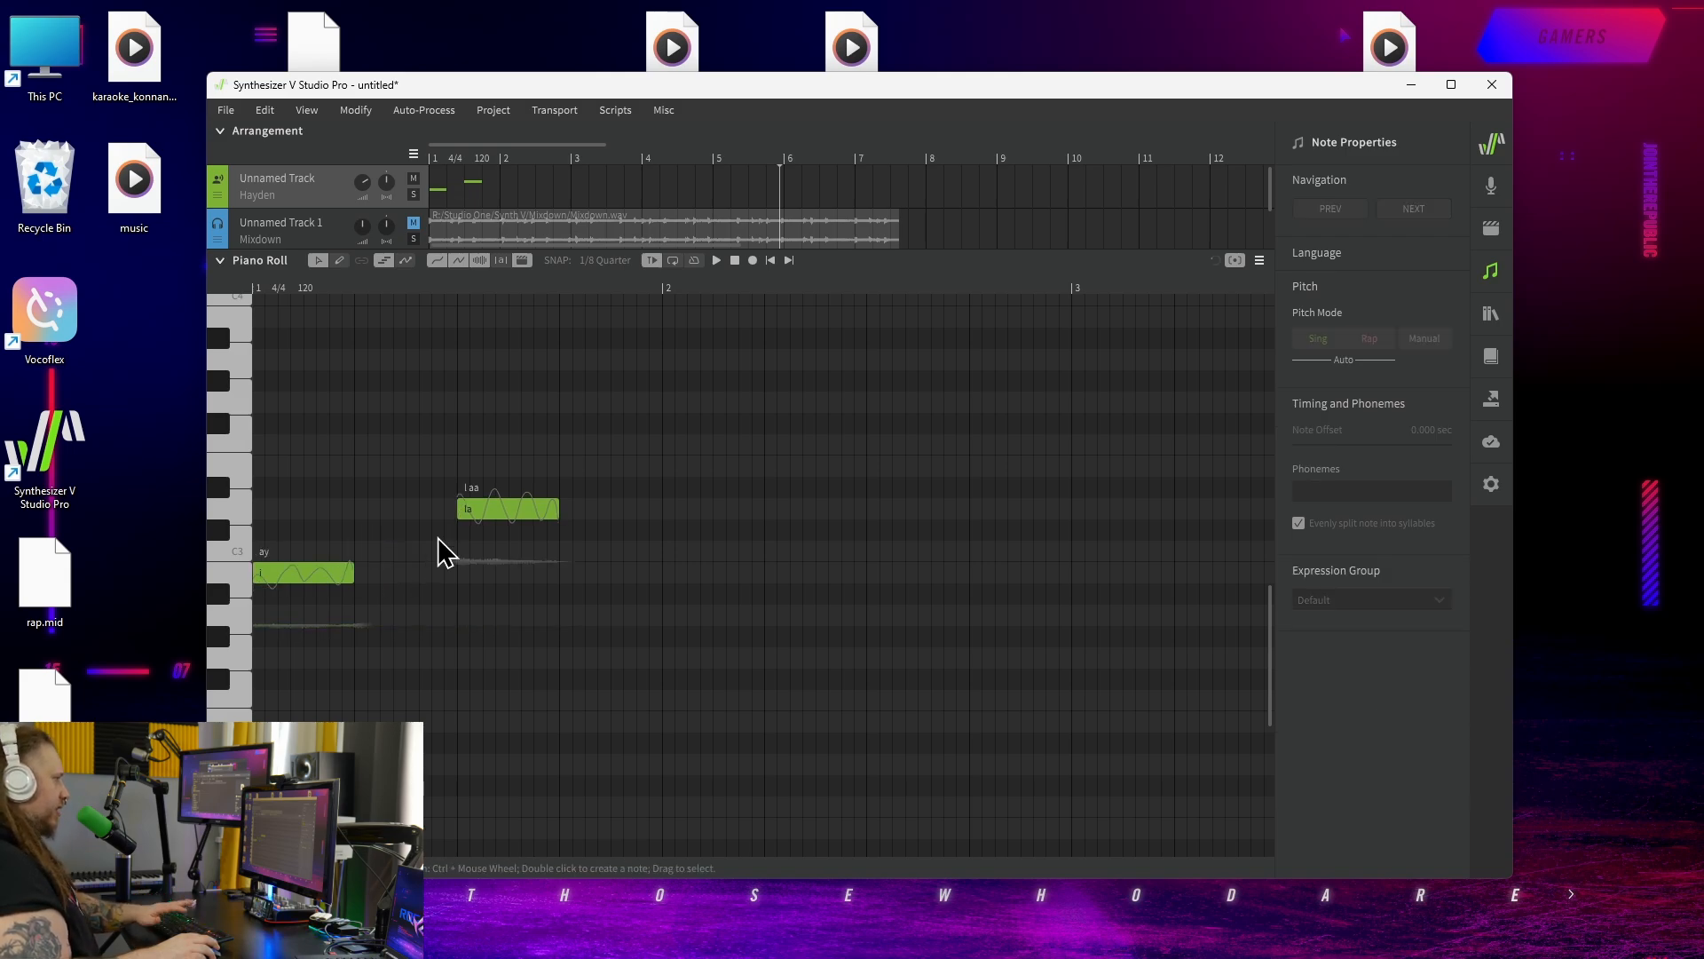
pyautogui.click(501, 519)
pyautogui.doubleClick(495, 508)
pyautogui.write('wa')
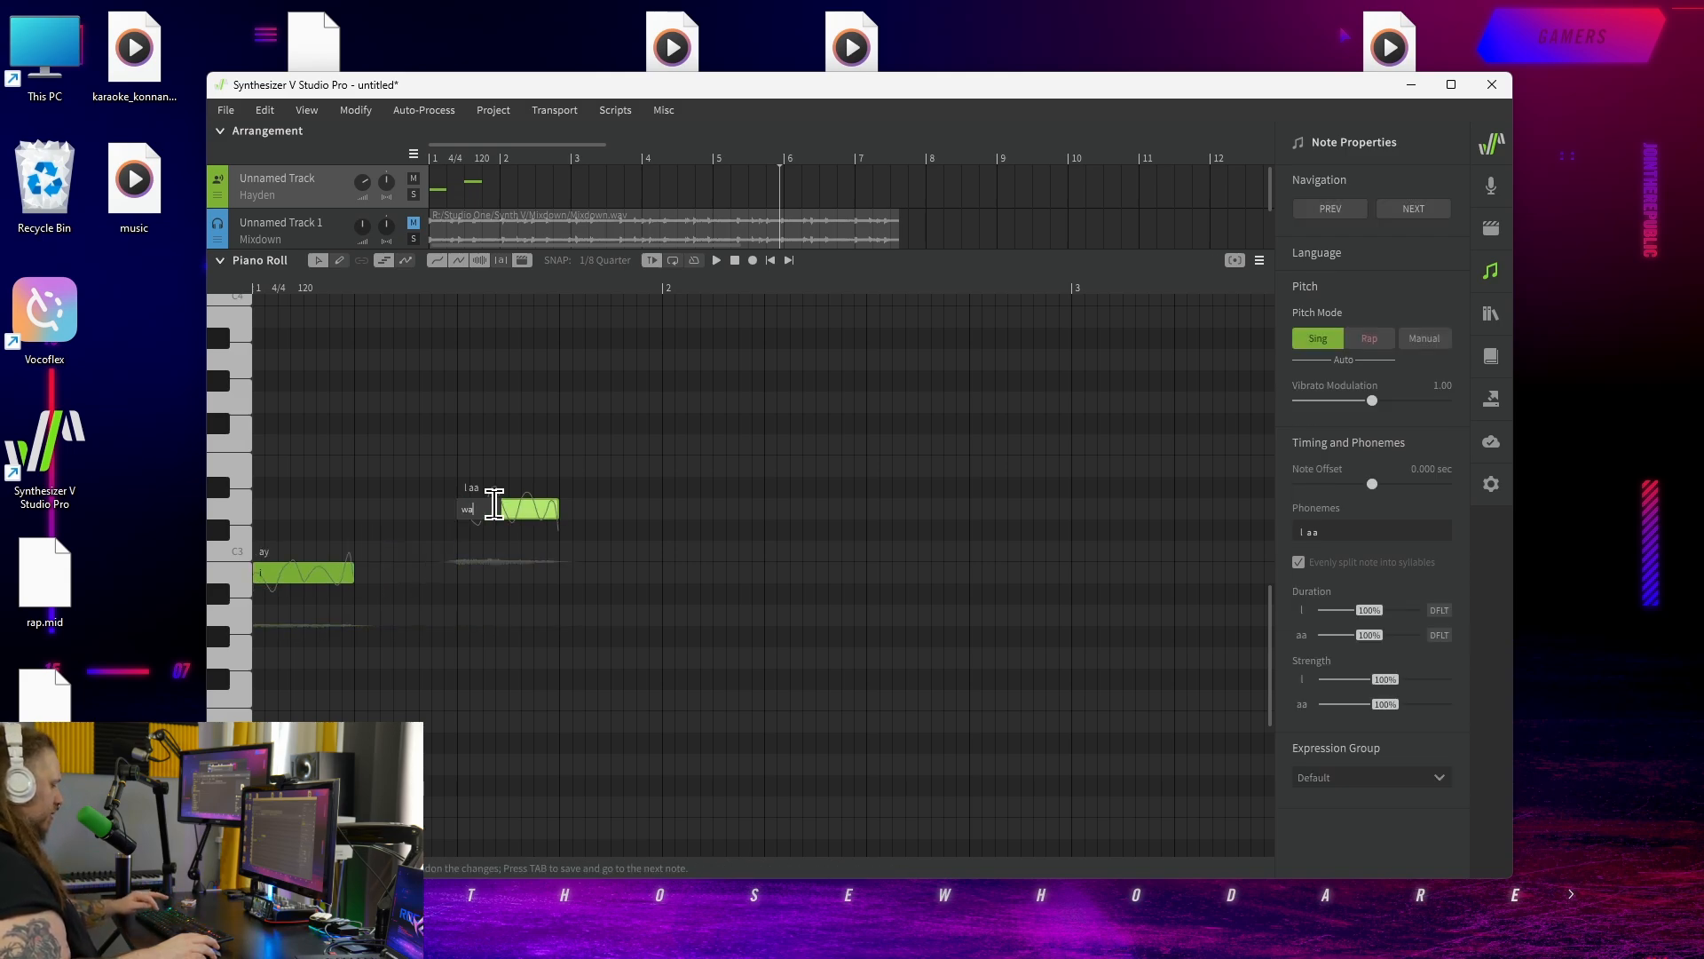
pyautogui.write('nt')
pyautogui.click(624, 723)
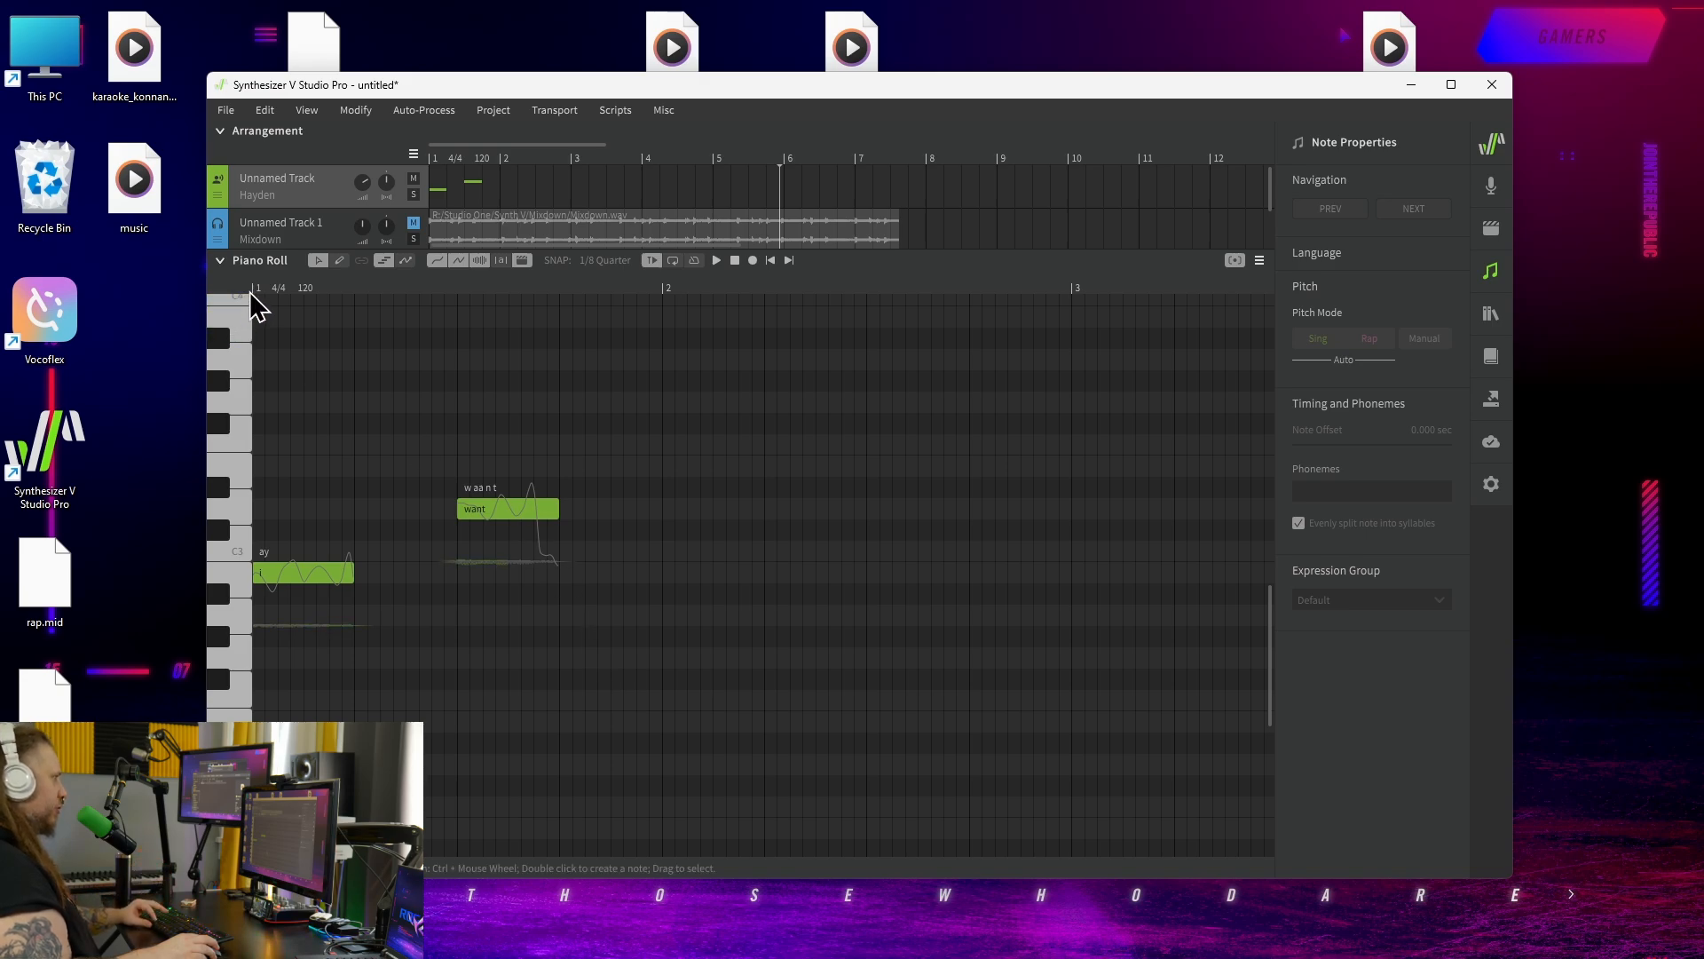
# Play the phrase, shift the "want" note to the last beat of bar 1, and play it again.
pyautogui.press('space')
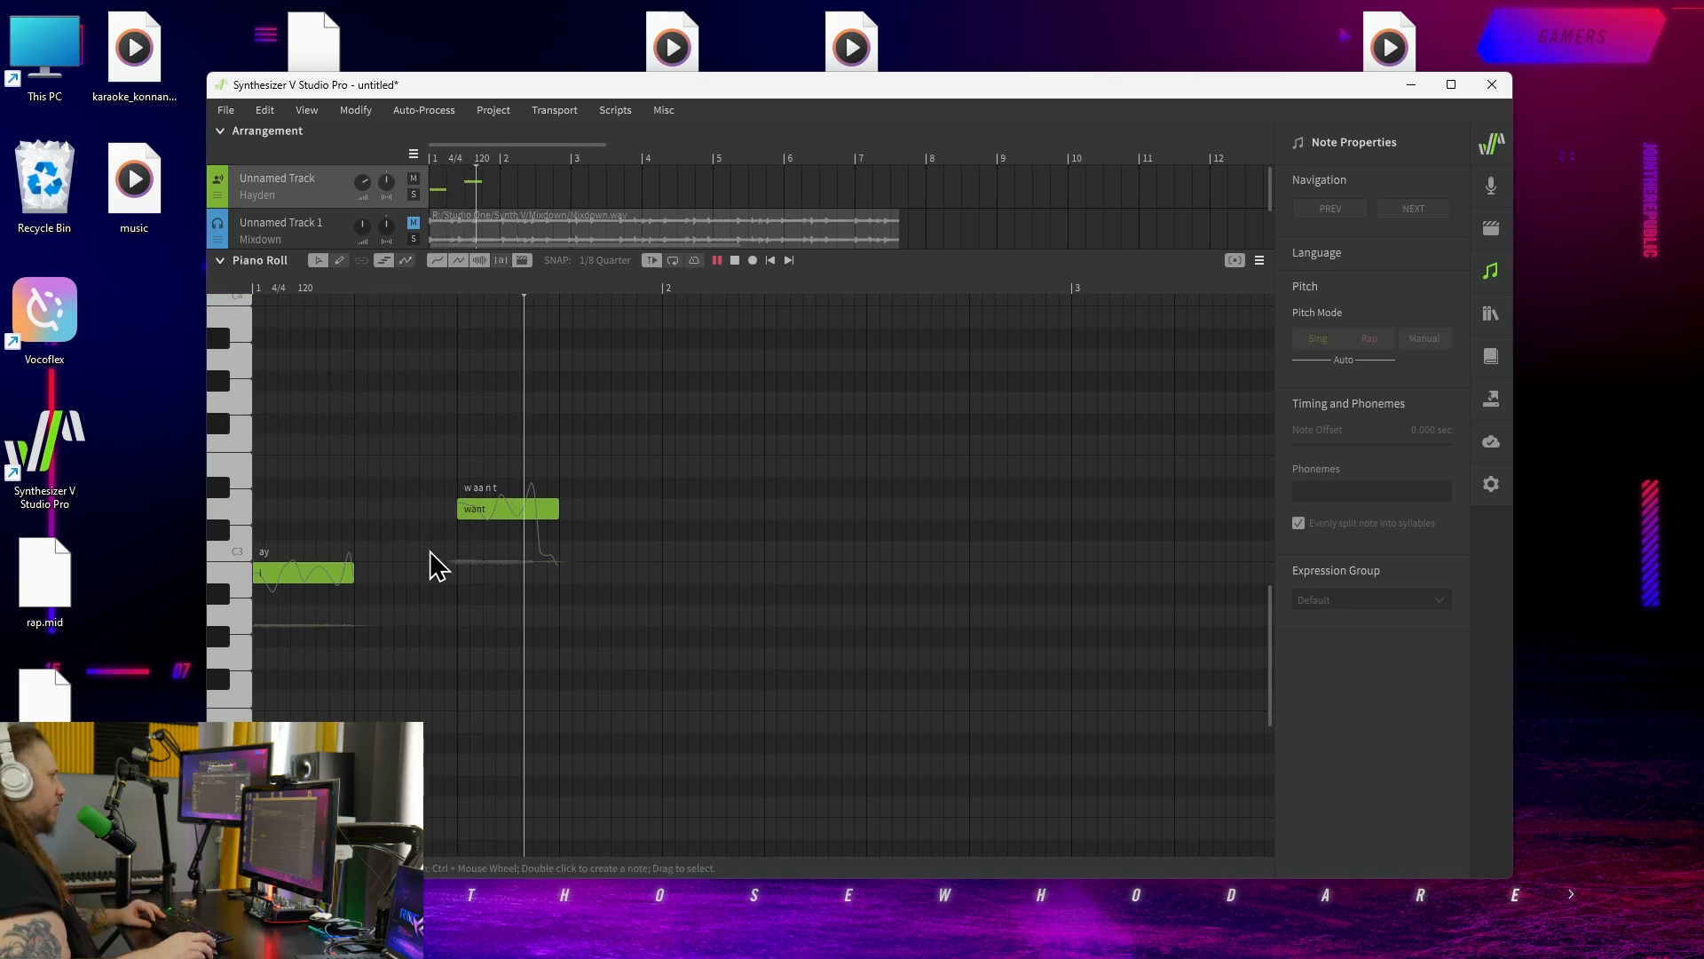
pyautogui.moveTo(533, 514); pyautogui.dragTo(592, 520)
pyautogui.click(259, 290)
pyautogui.press('space')
pyautogui.press('space')
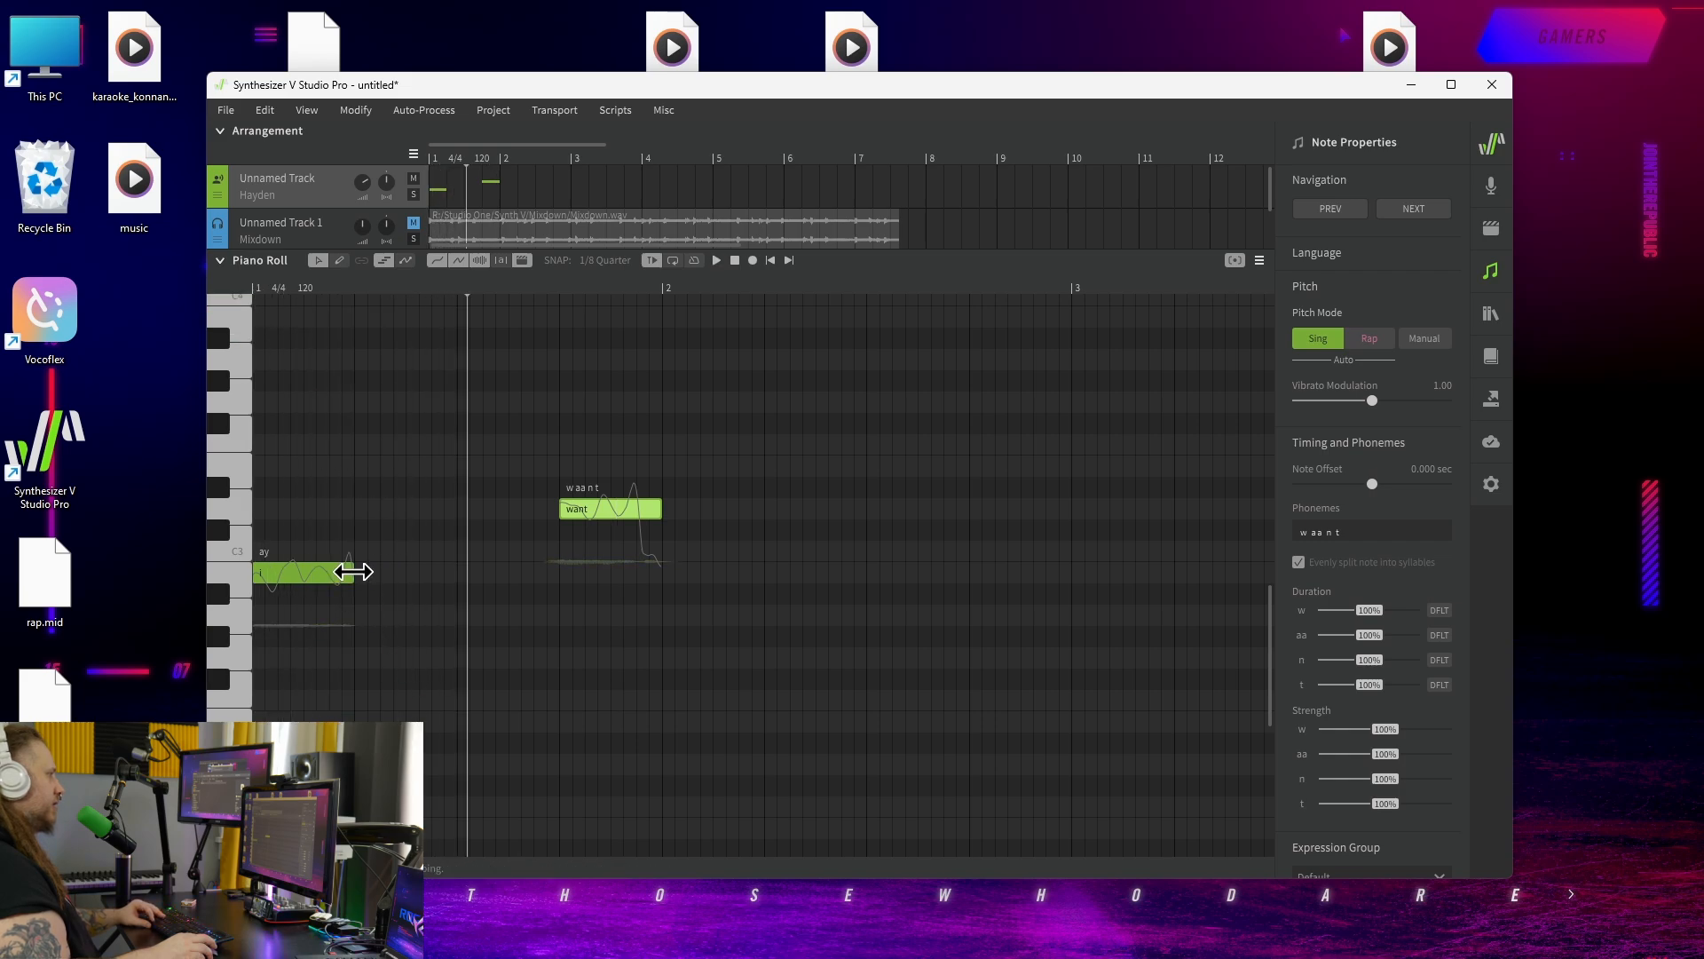
# Lengthen the "i" note towards the "want" note and replay the phrase from bar 1.
pyautogui.moveTo(354, 571); pyautogui.dragTo(423, 574)
pyautogui.click(257, 291)
pyautogui.press('space')
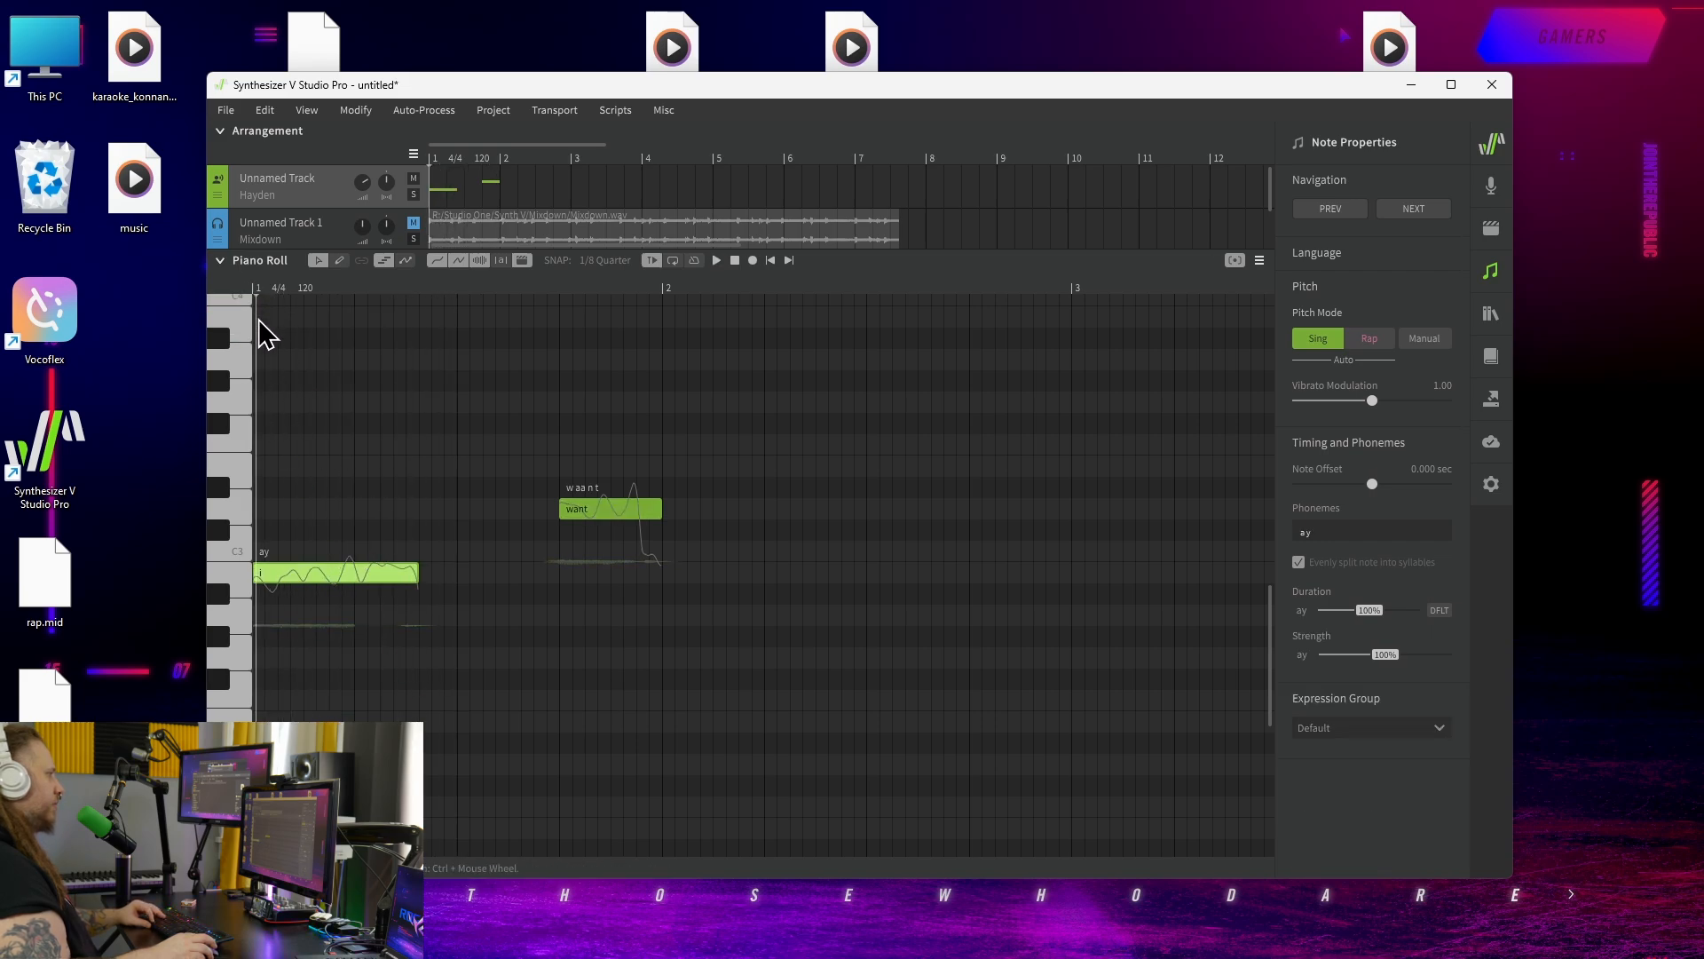
pyautogui.press('space')
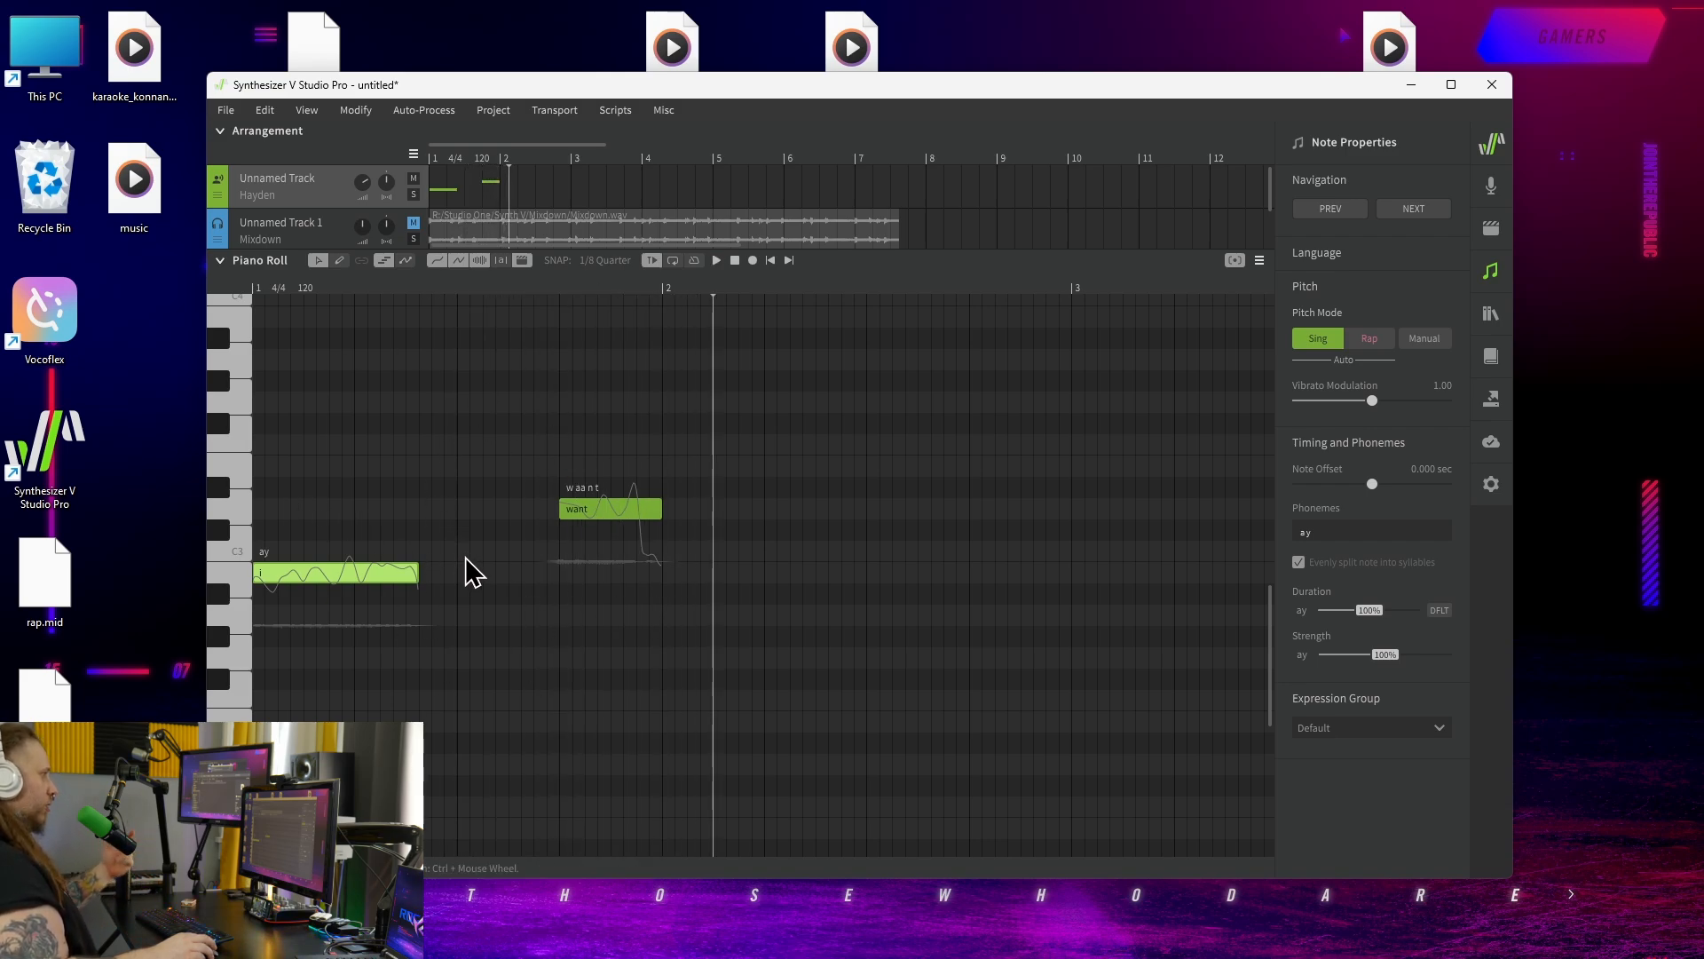
# Insert a note with the lyric "br" in the gap between "i" and "want", reaching up to "want", and play the phrase.
pyautogui.moveTo(442, 560); pyautogui.dragTo(537, 560)
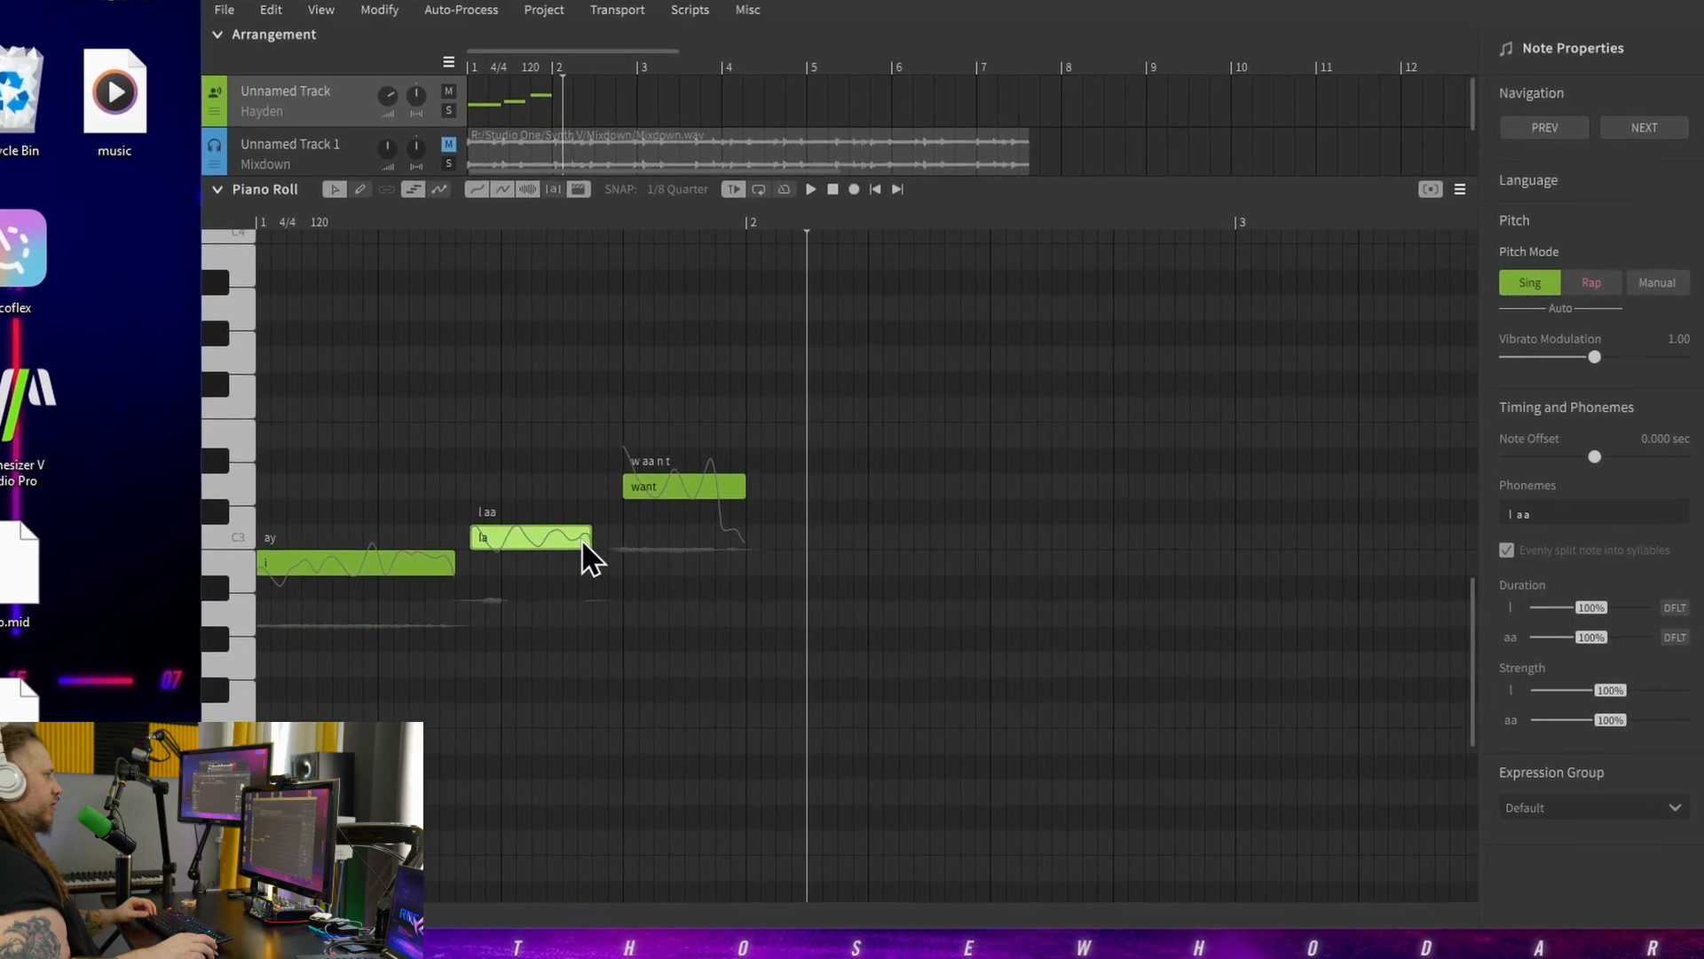
pyautogui.moveTo(643, 525); pyautogui.dragTo(679, 525)
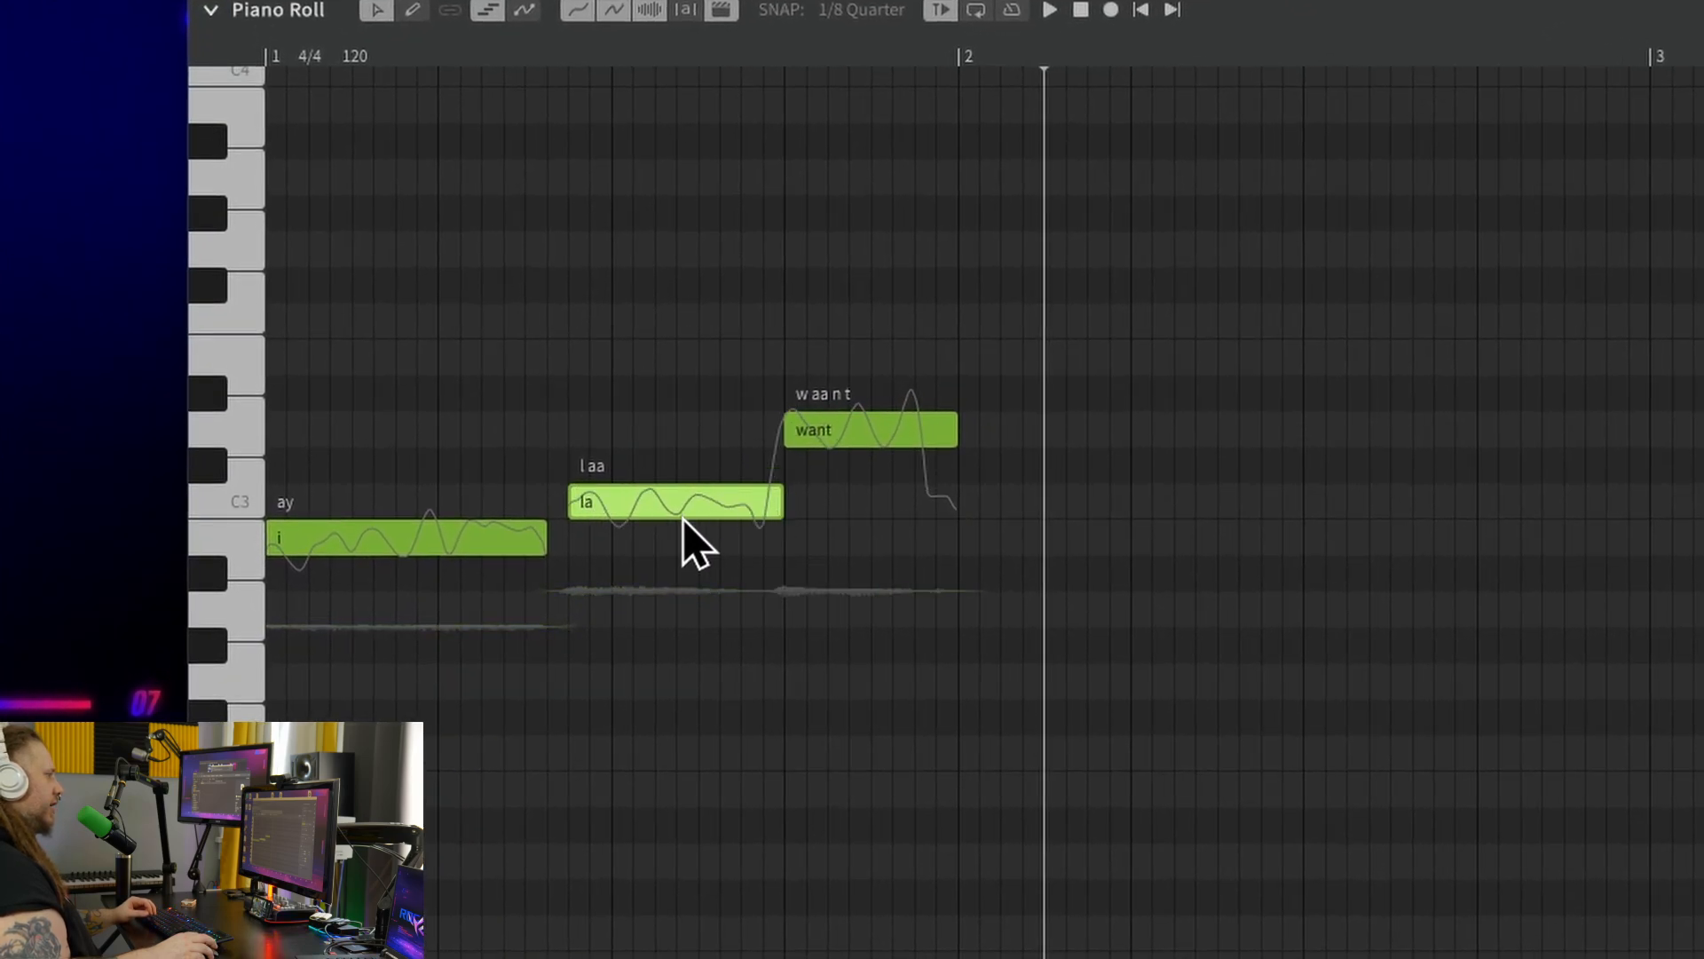
pyautogui.doubleClick(588, 517)
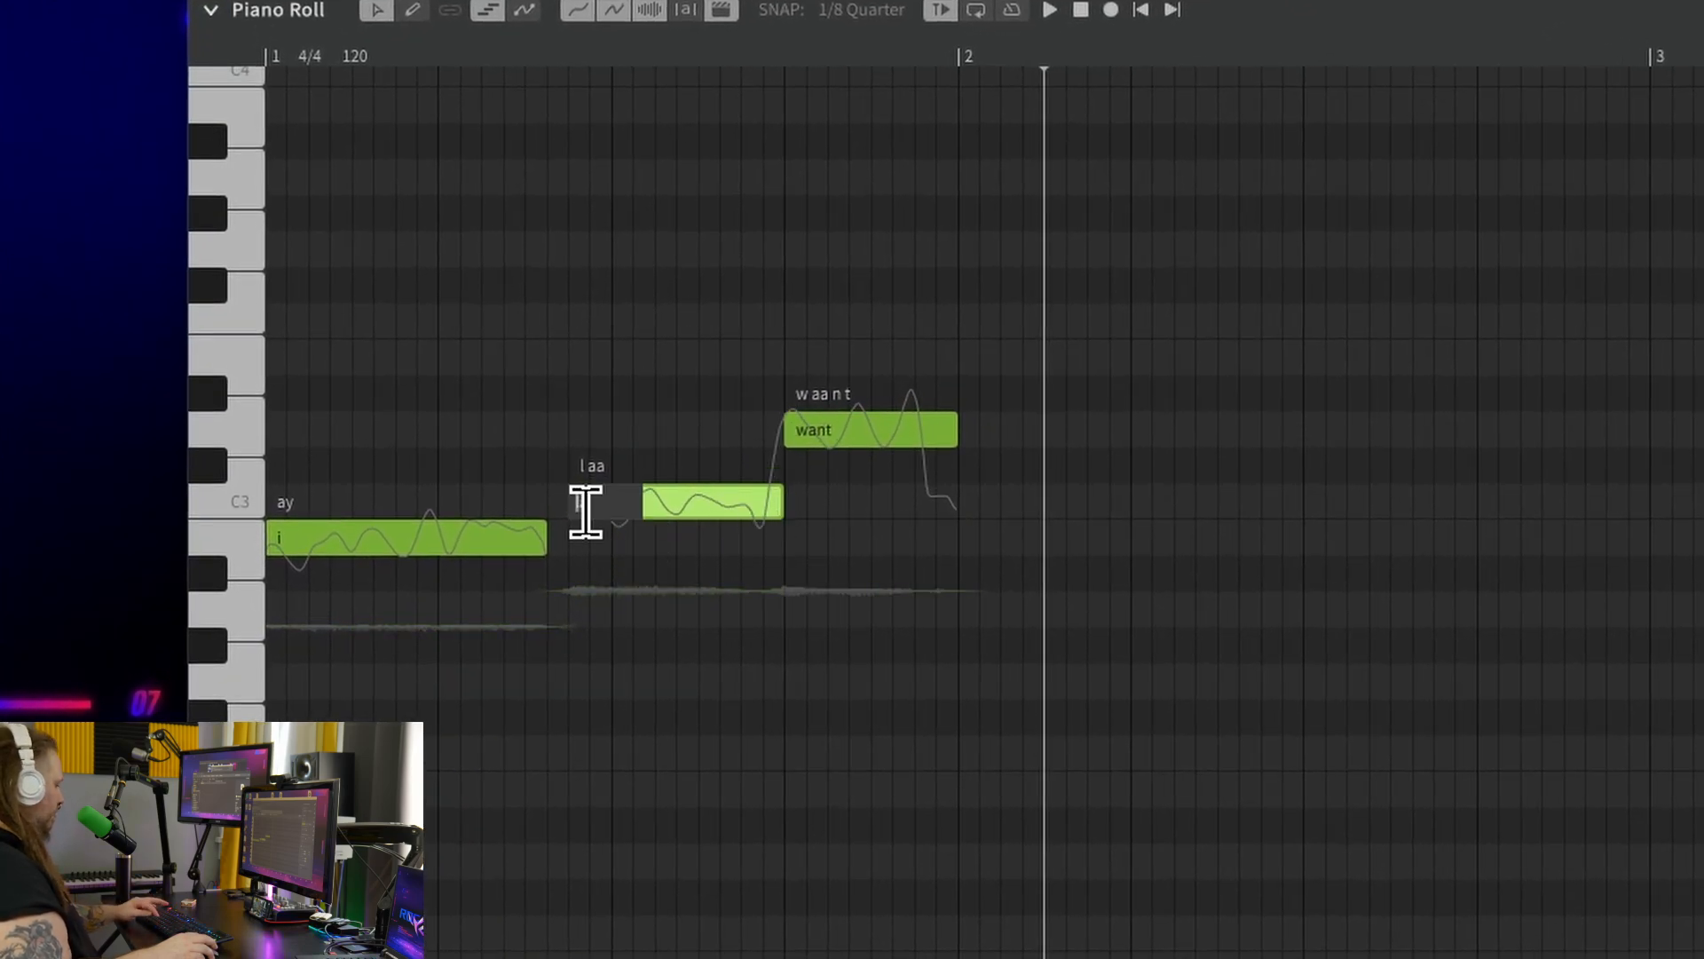
pyautogui.write('br')
pyautogui.press('Return')
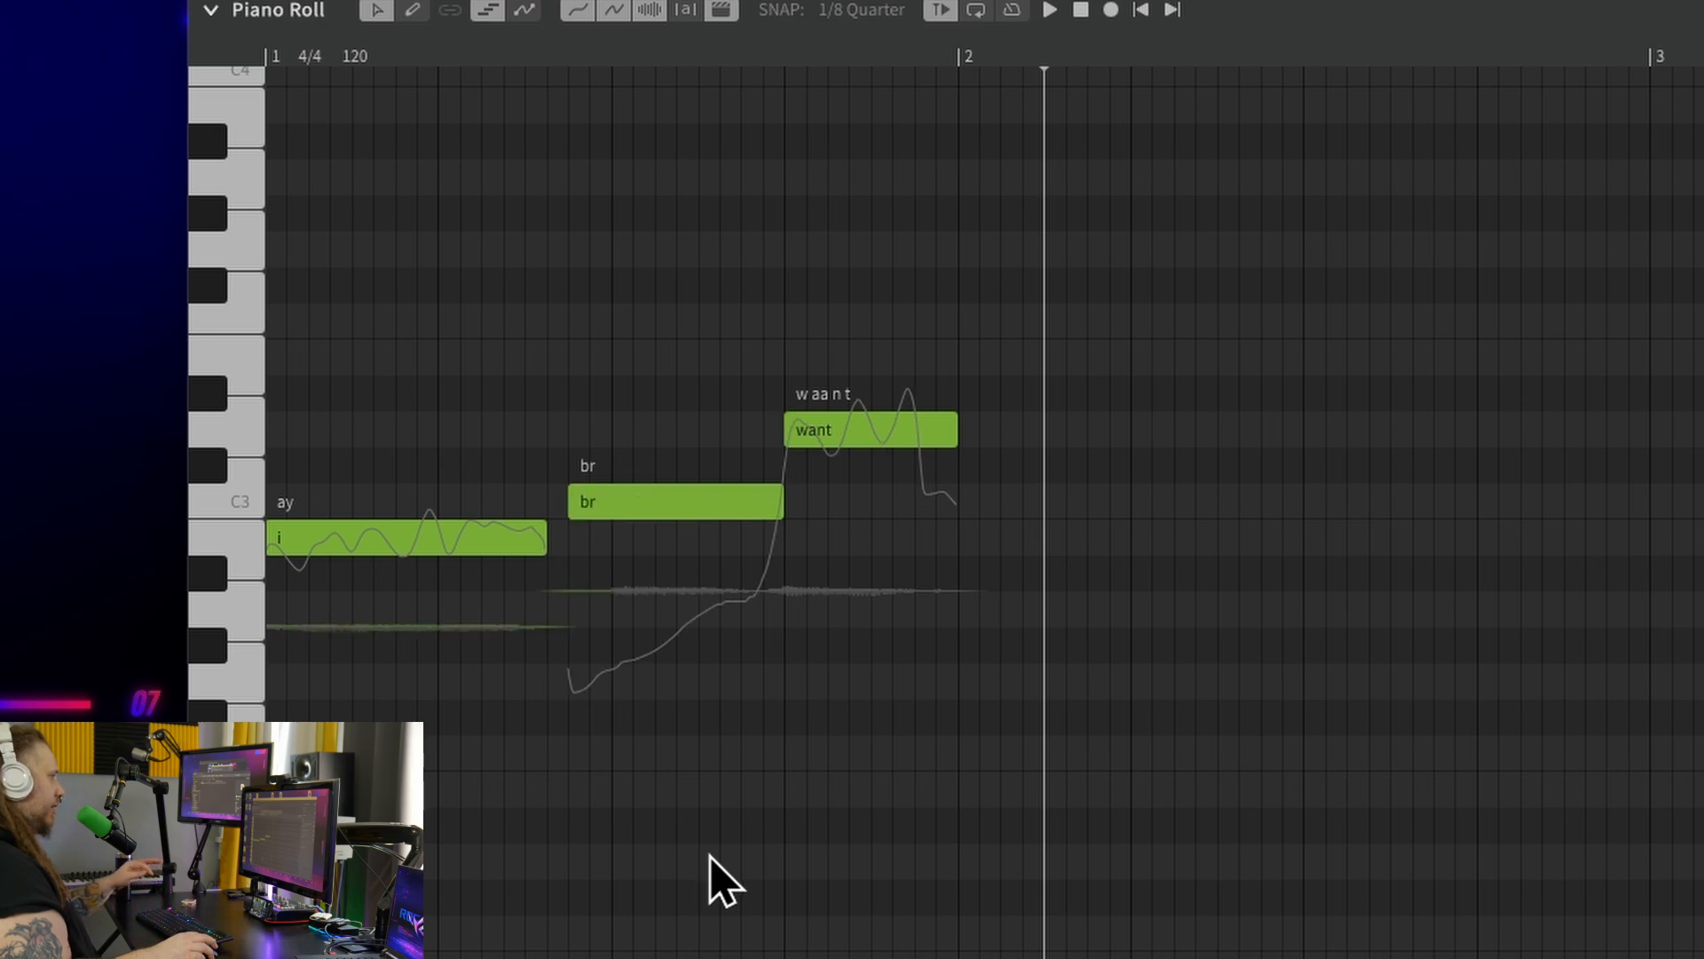
pyautogui.press('space')
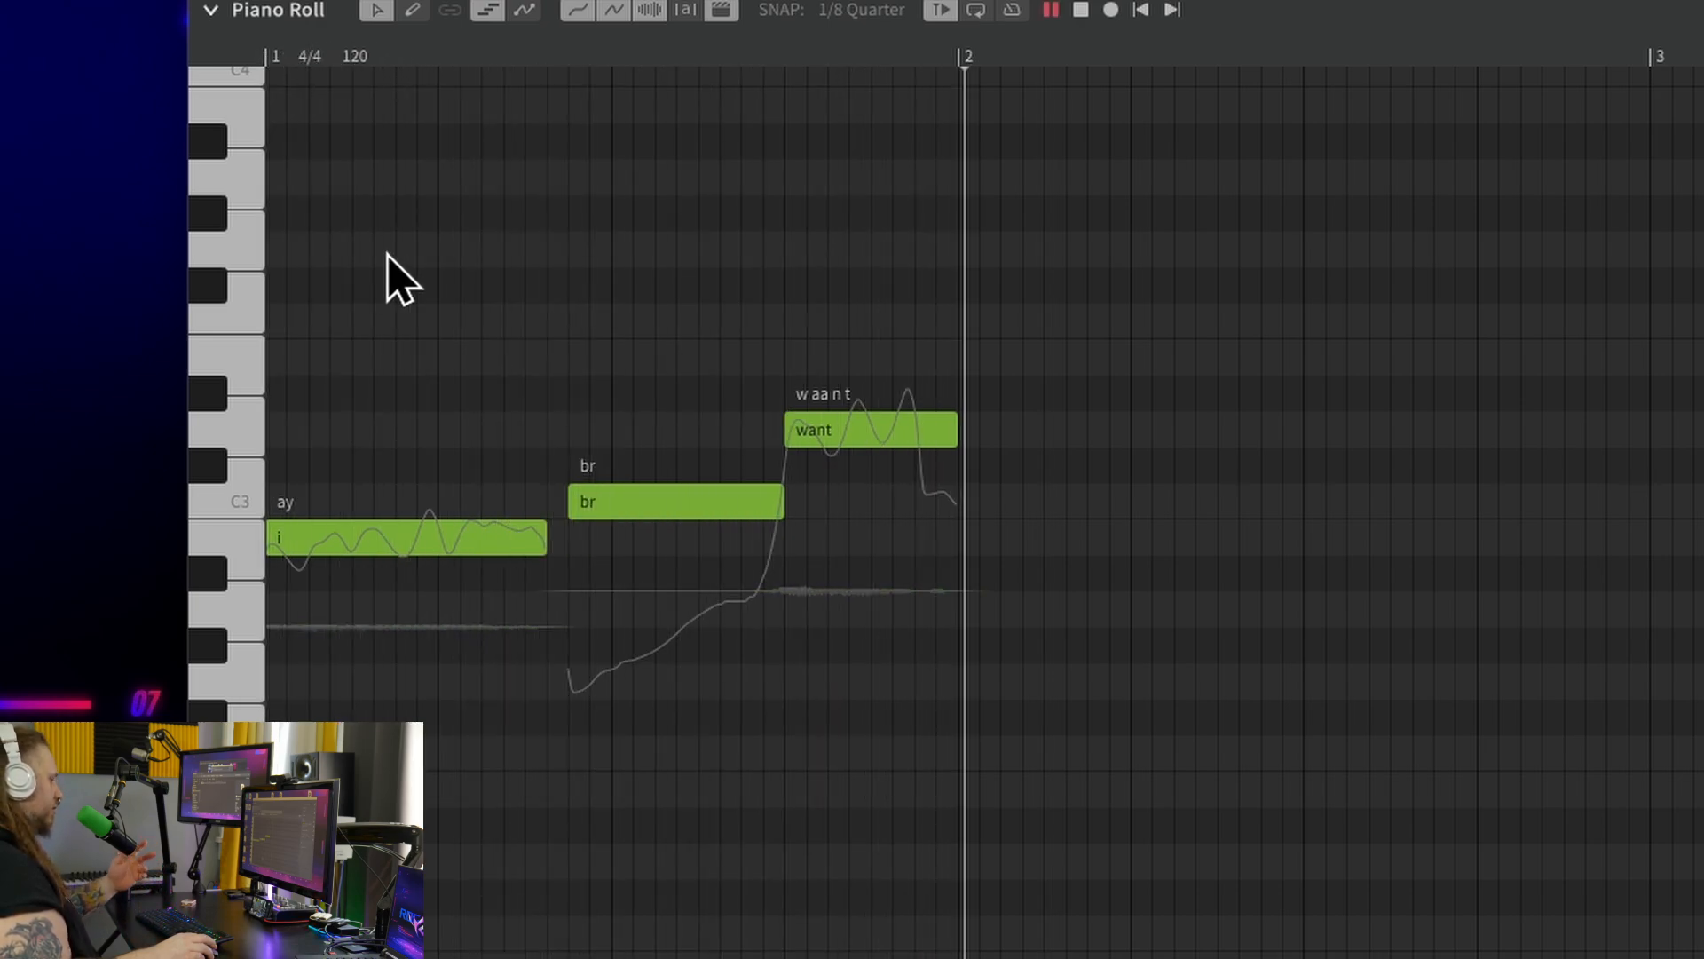
pyautogui.press('space')
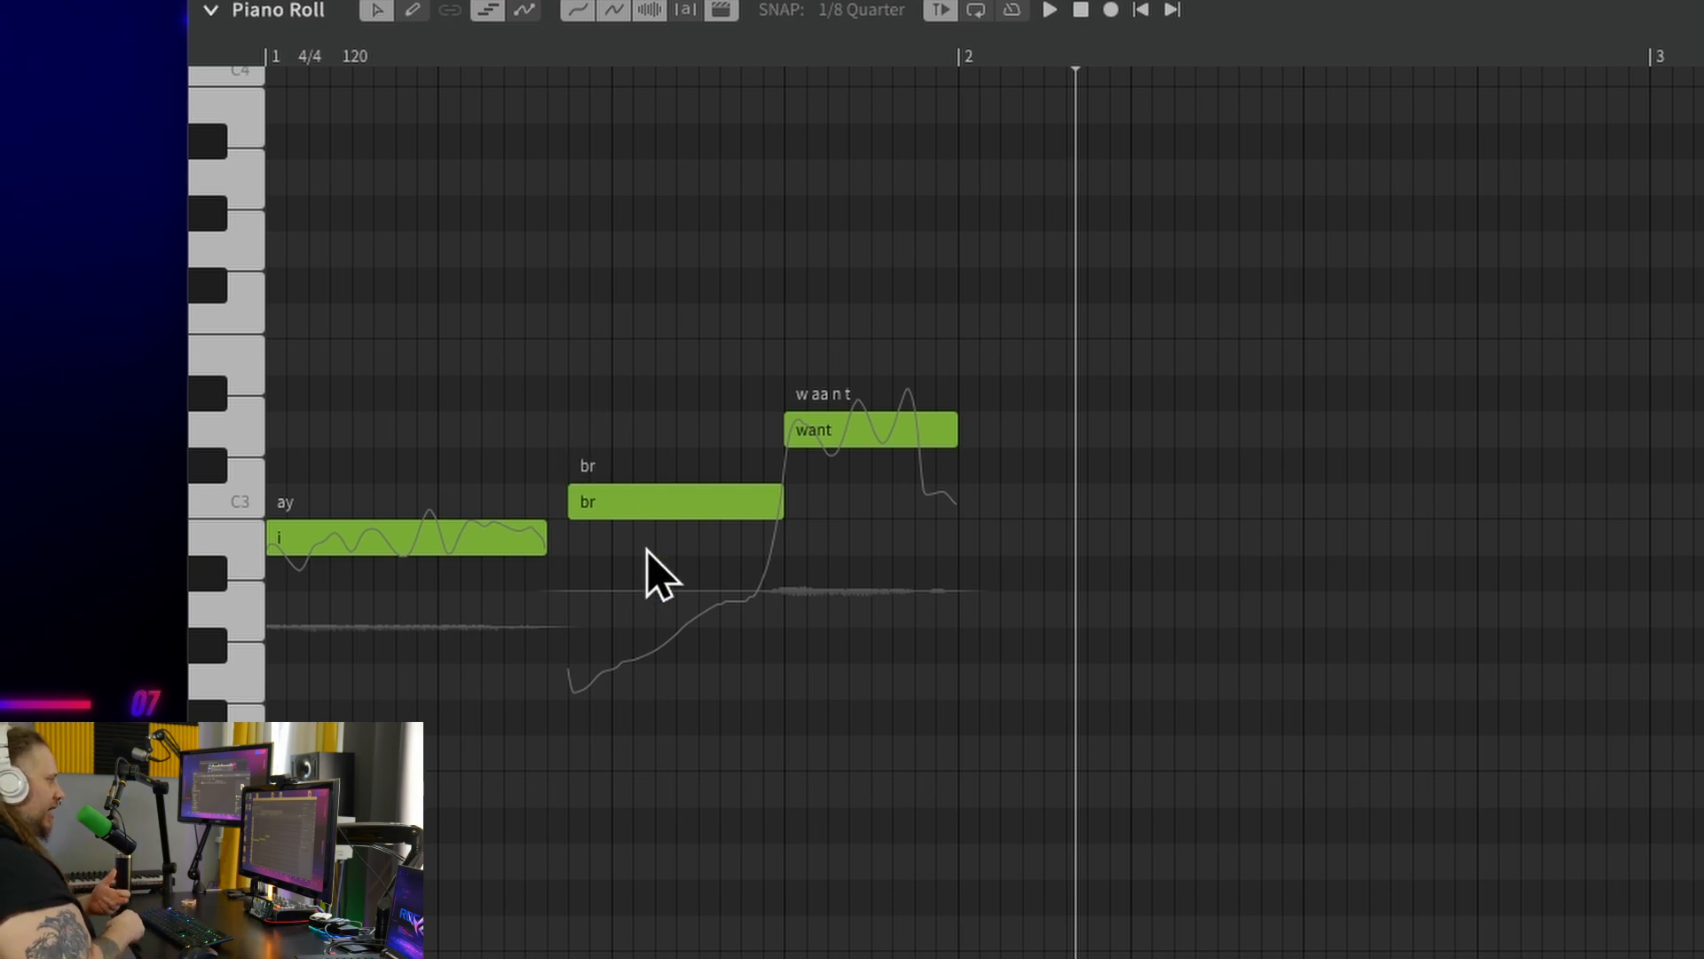
# Put an apostrophe before the "want" lyric and play the phrase from bar 1.
pyautogui.doubleClick(812, 432)
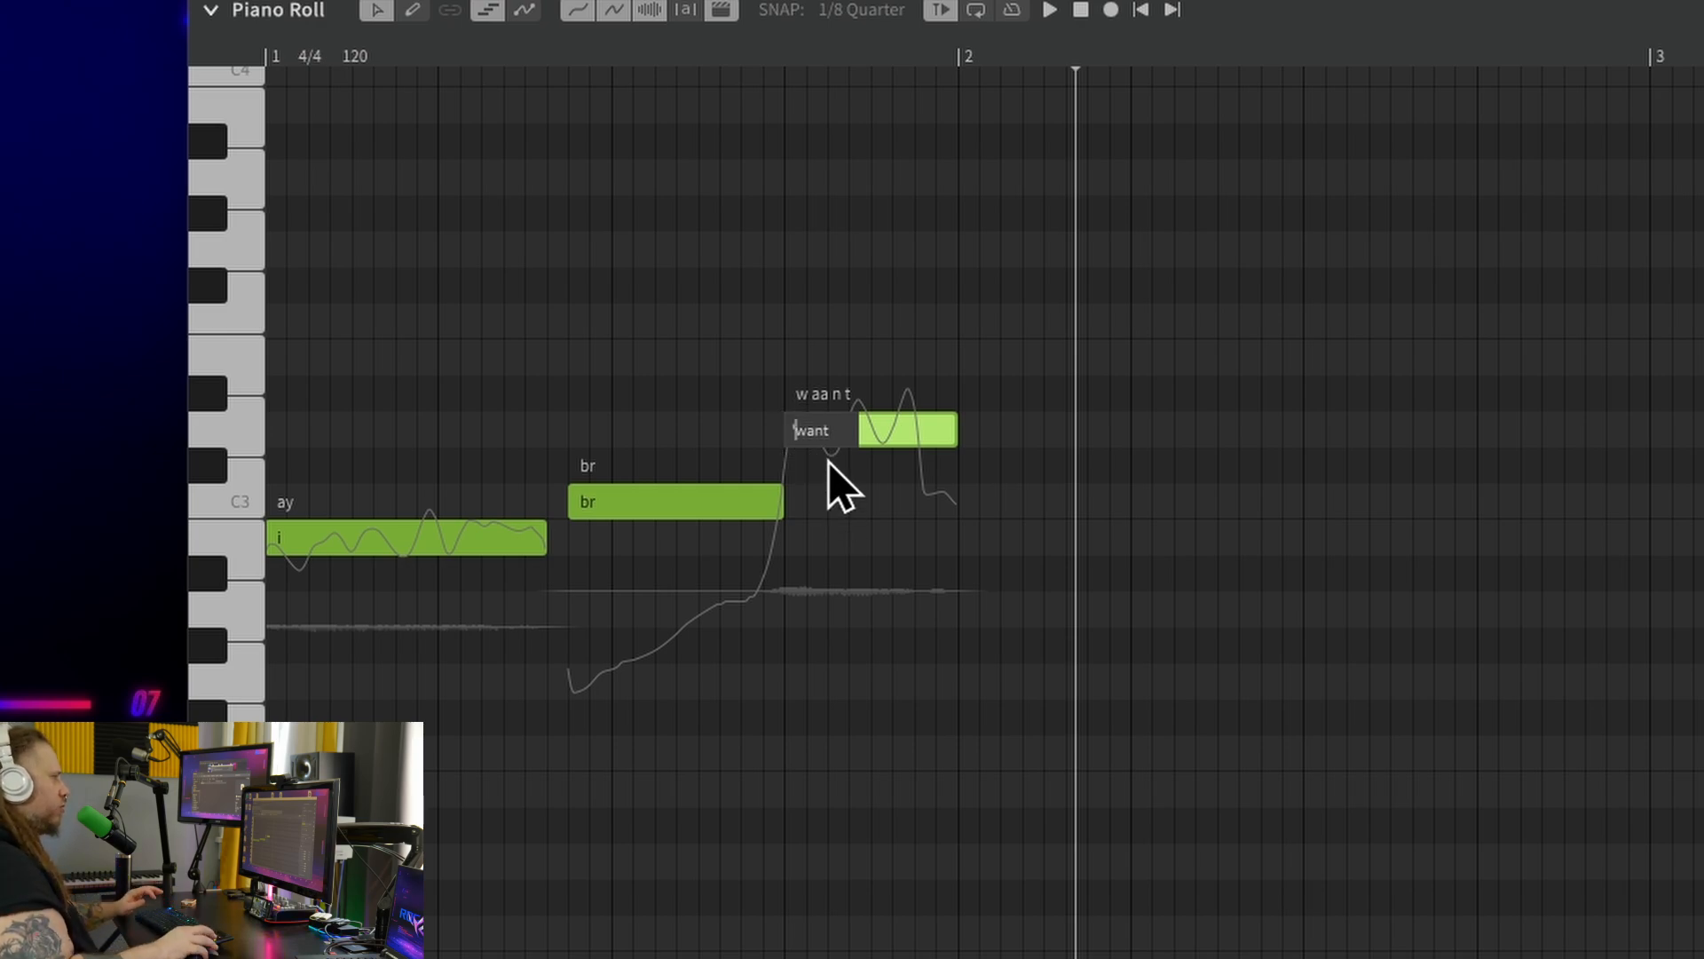
pyautogui.write("'")
pyautogui.press('Return')
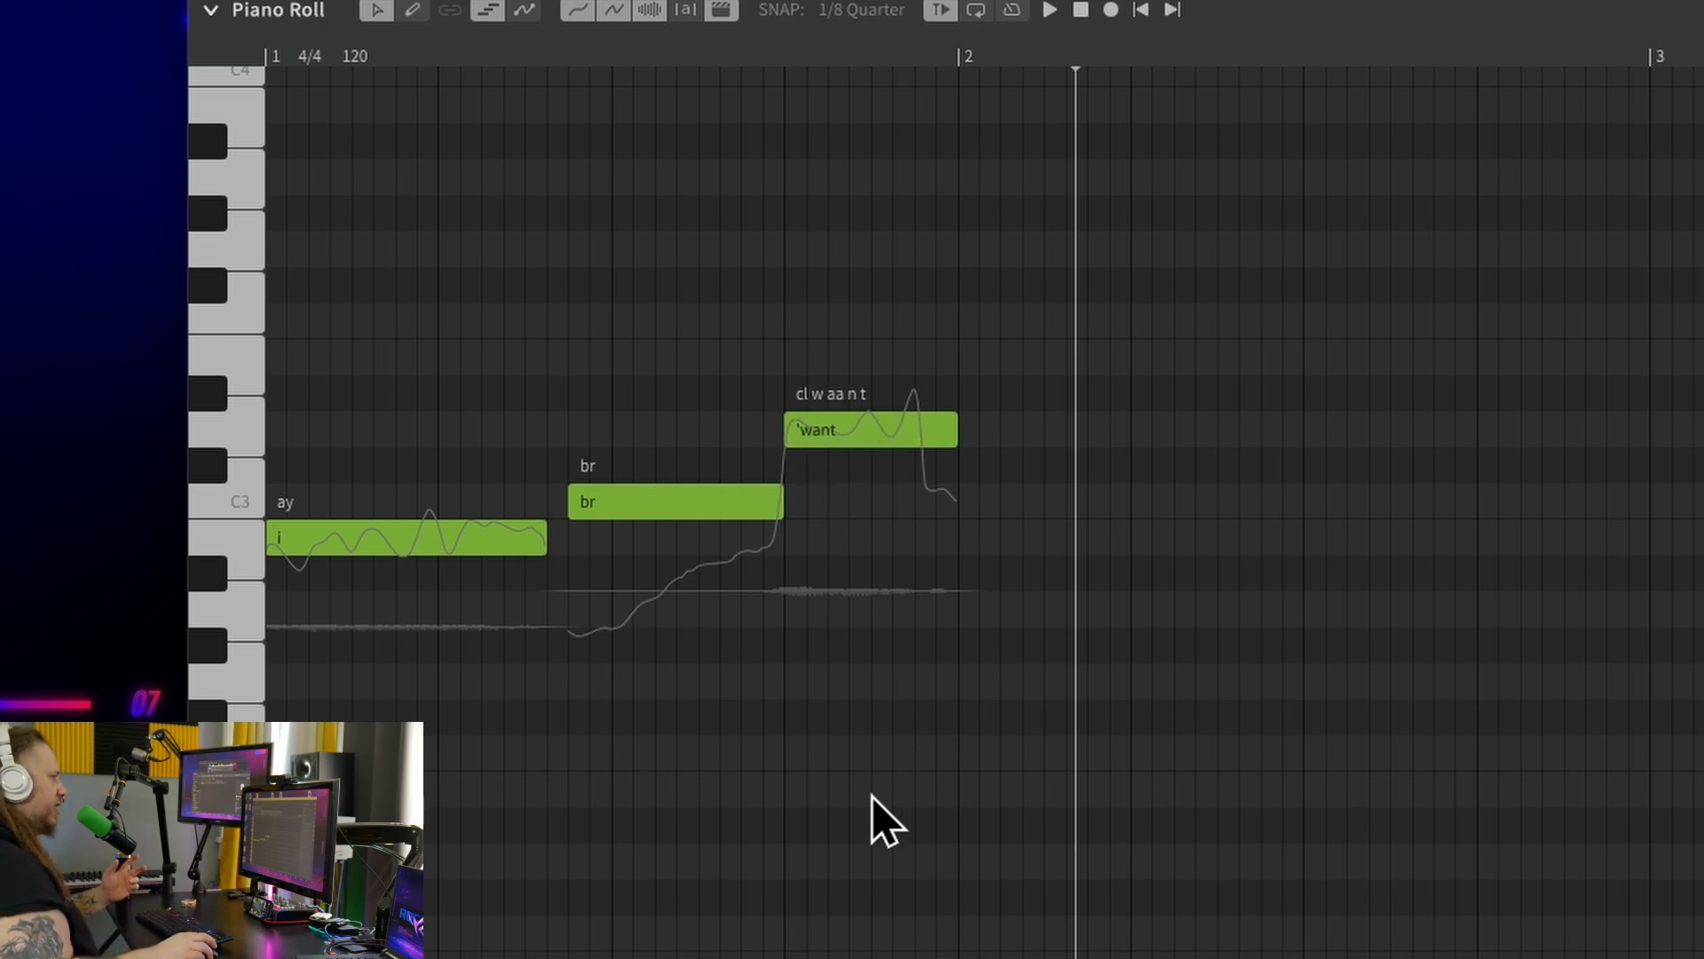
pyautogui.doubleClick(266, 64)
pyautogui.click(1401, 484)
pyautogui.press('space')
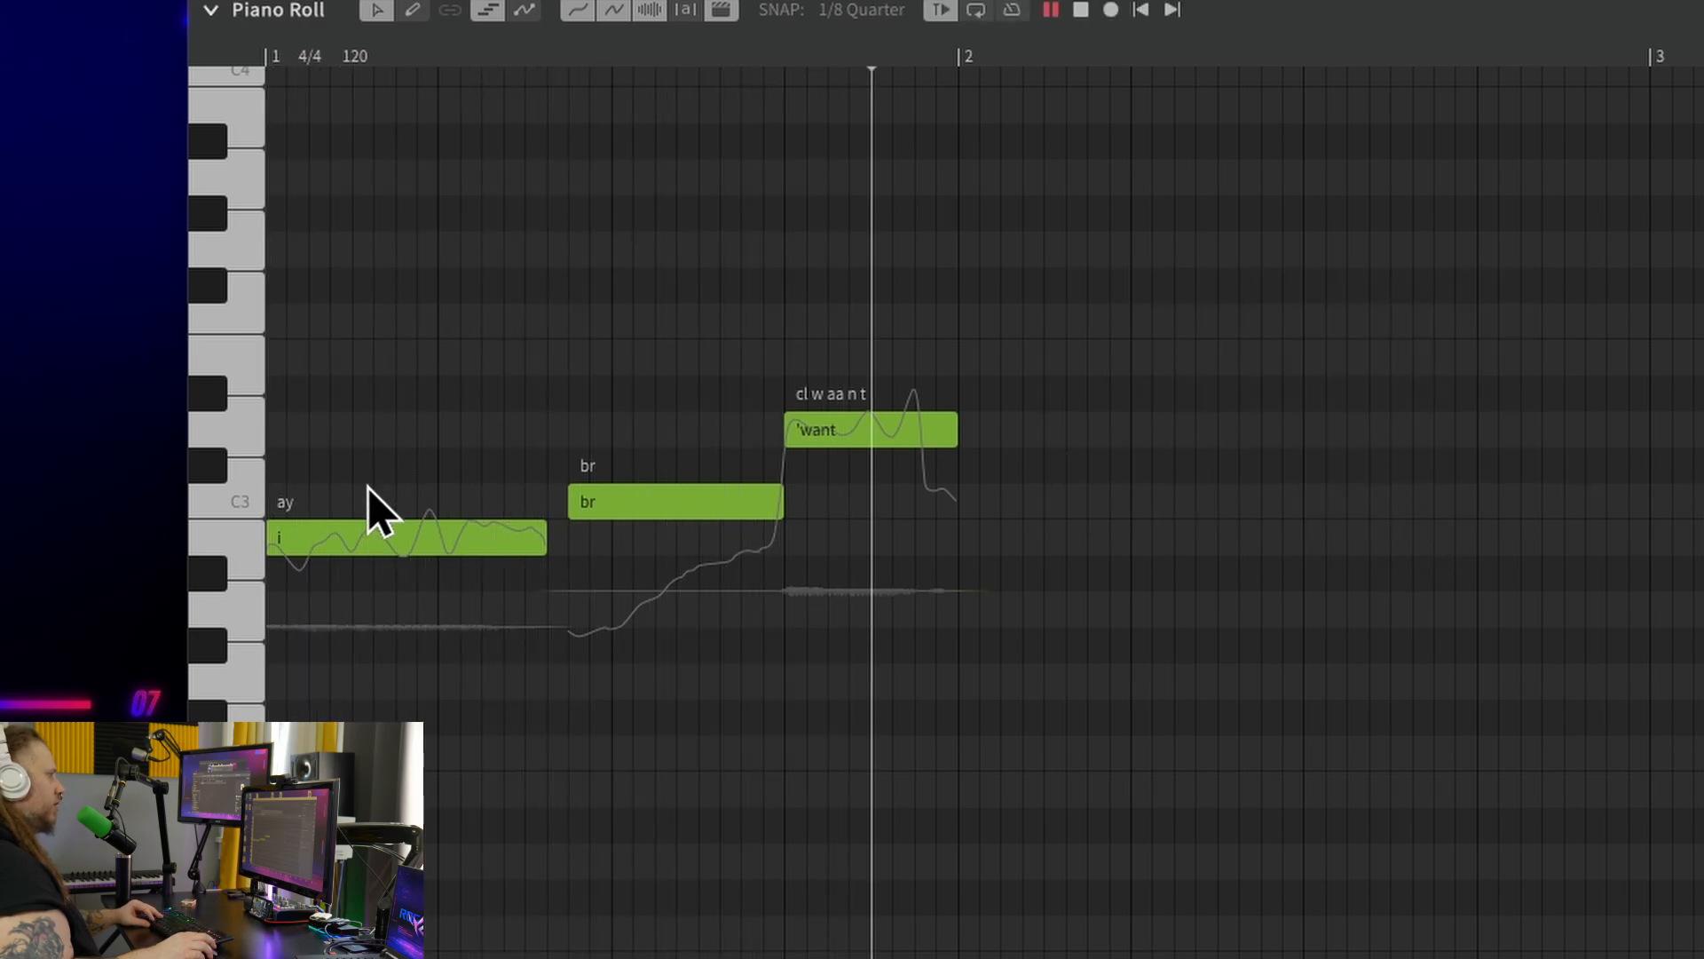
pyautogui.press('space')
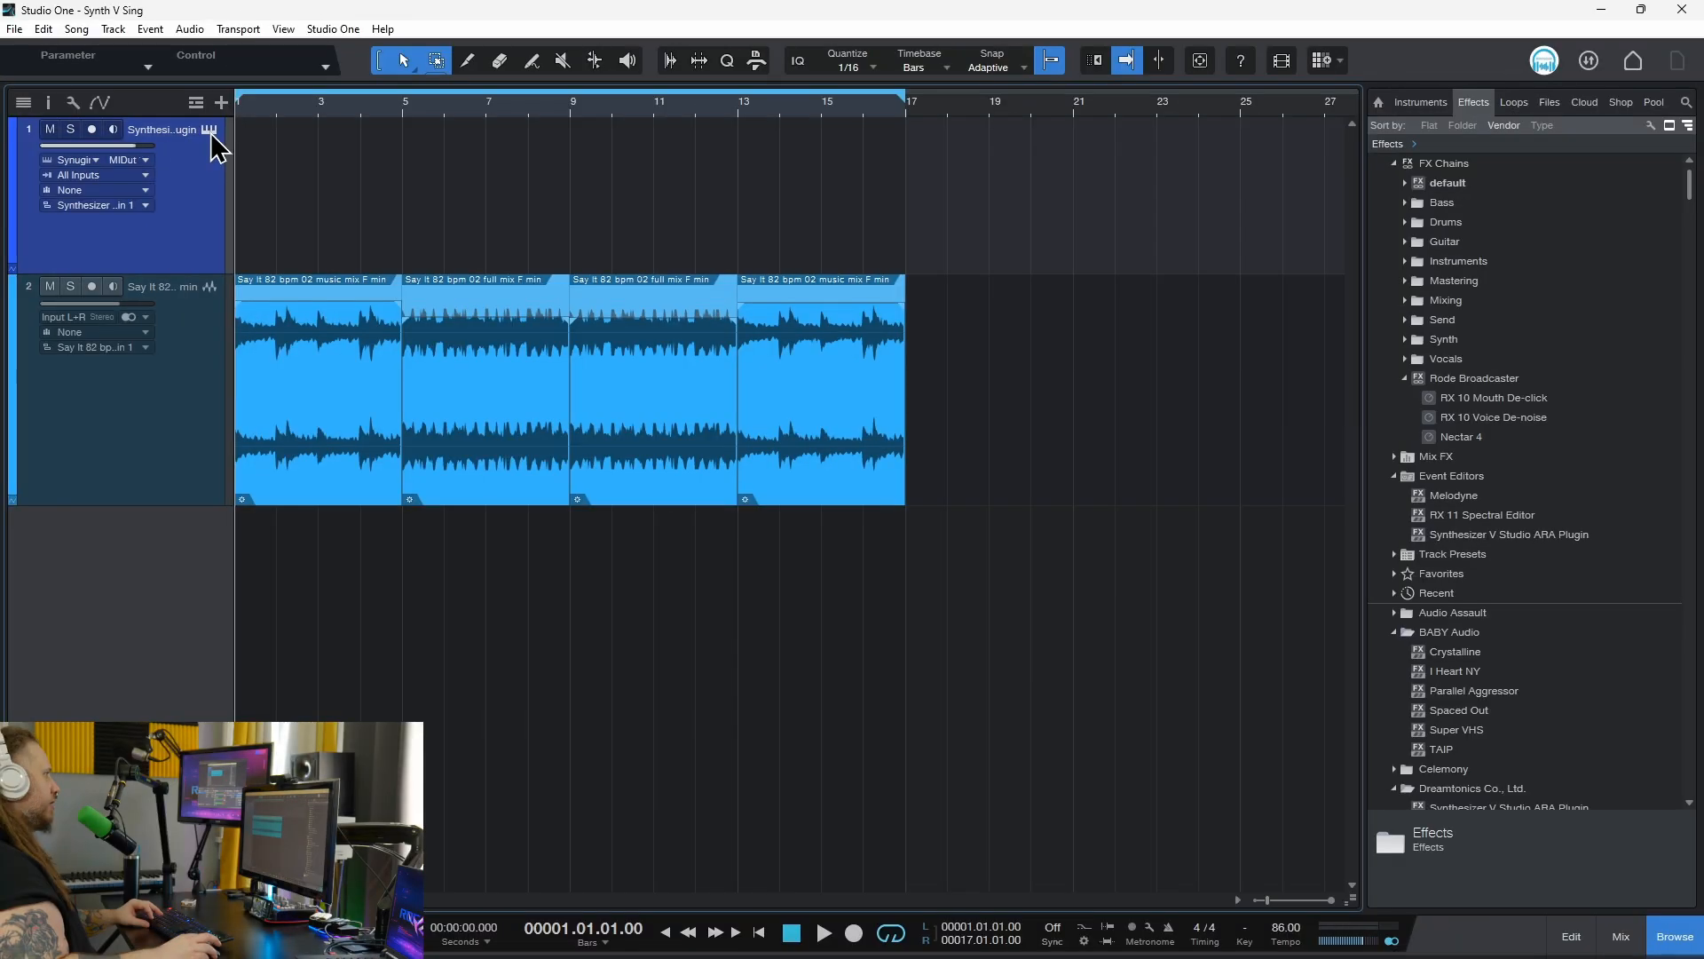
# In Studio One, open the Synthesizer V plugin on track 1 and shift all its notes up by an octave.
pyautogui.click(217, 143)
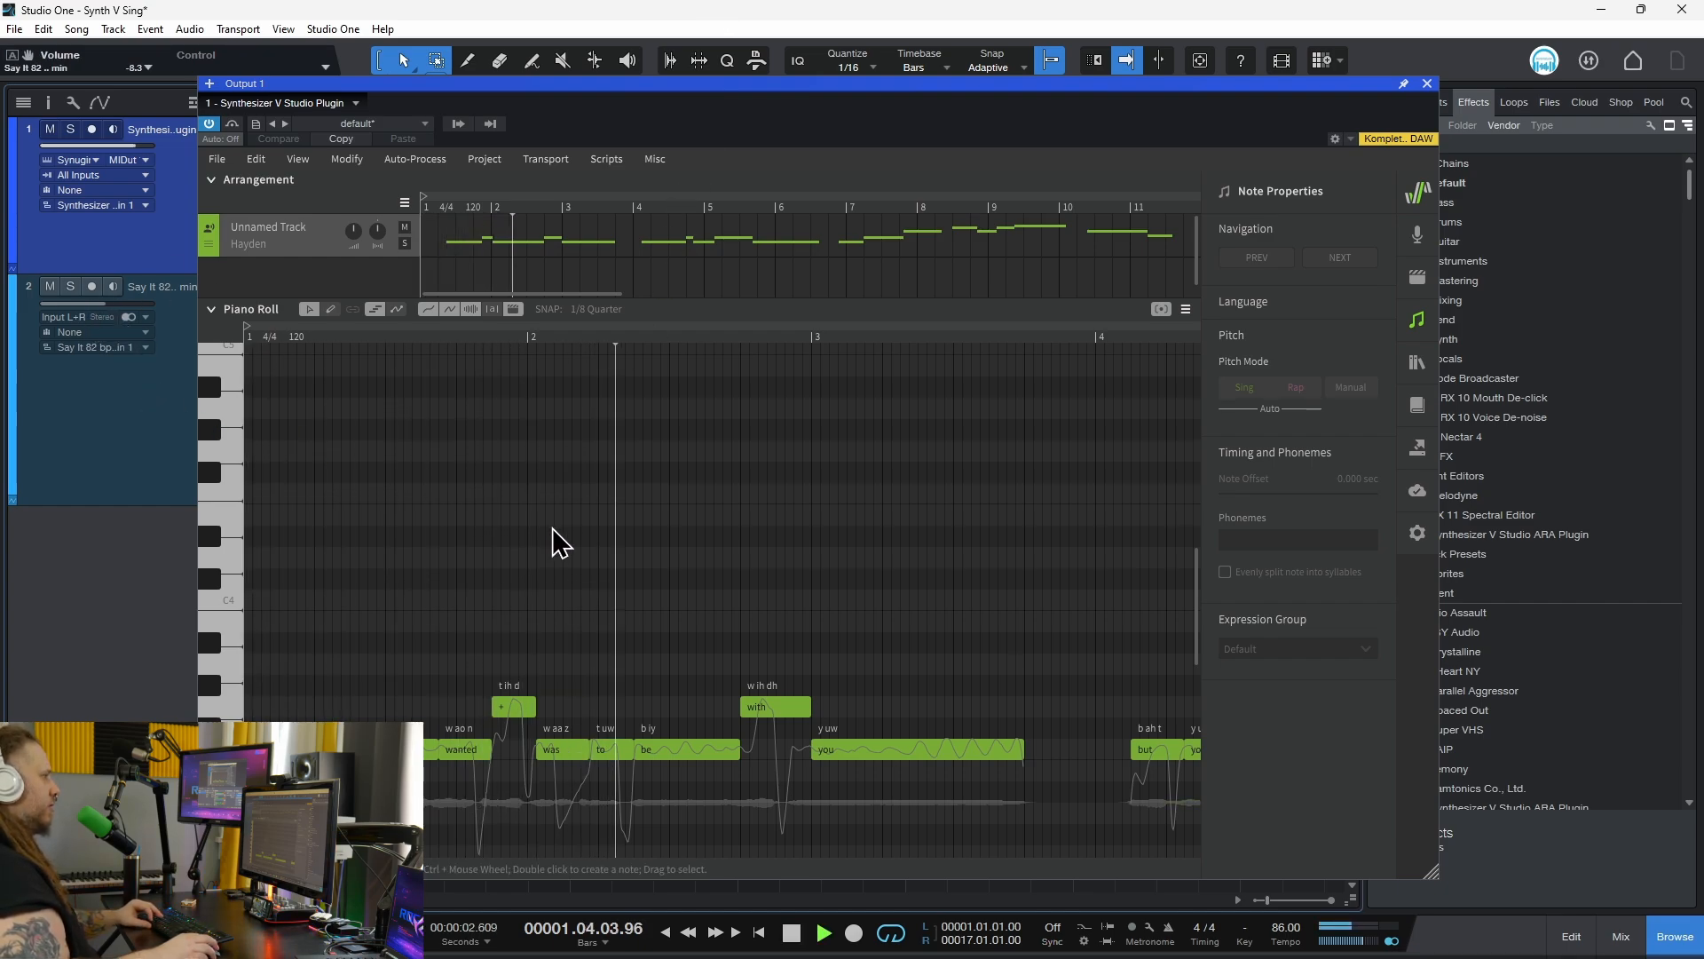
pyautogui.press('space')
pyautogui.hotkey('ctrl', 'a')
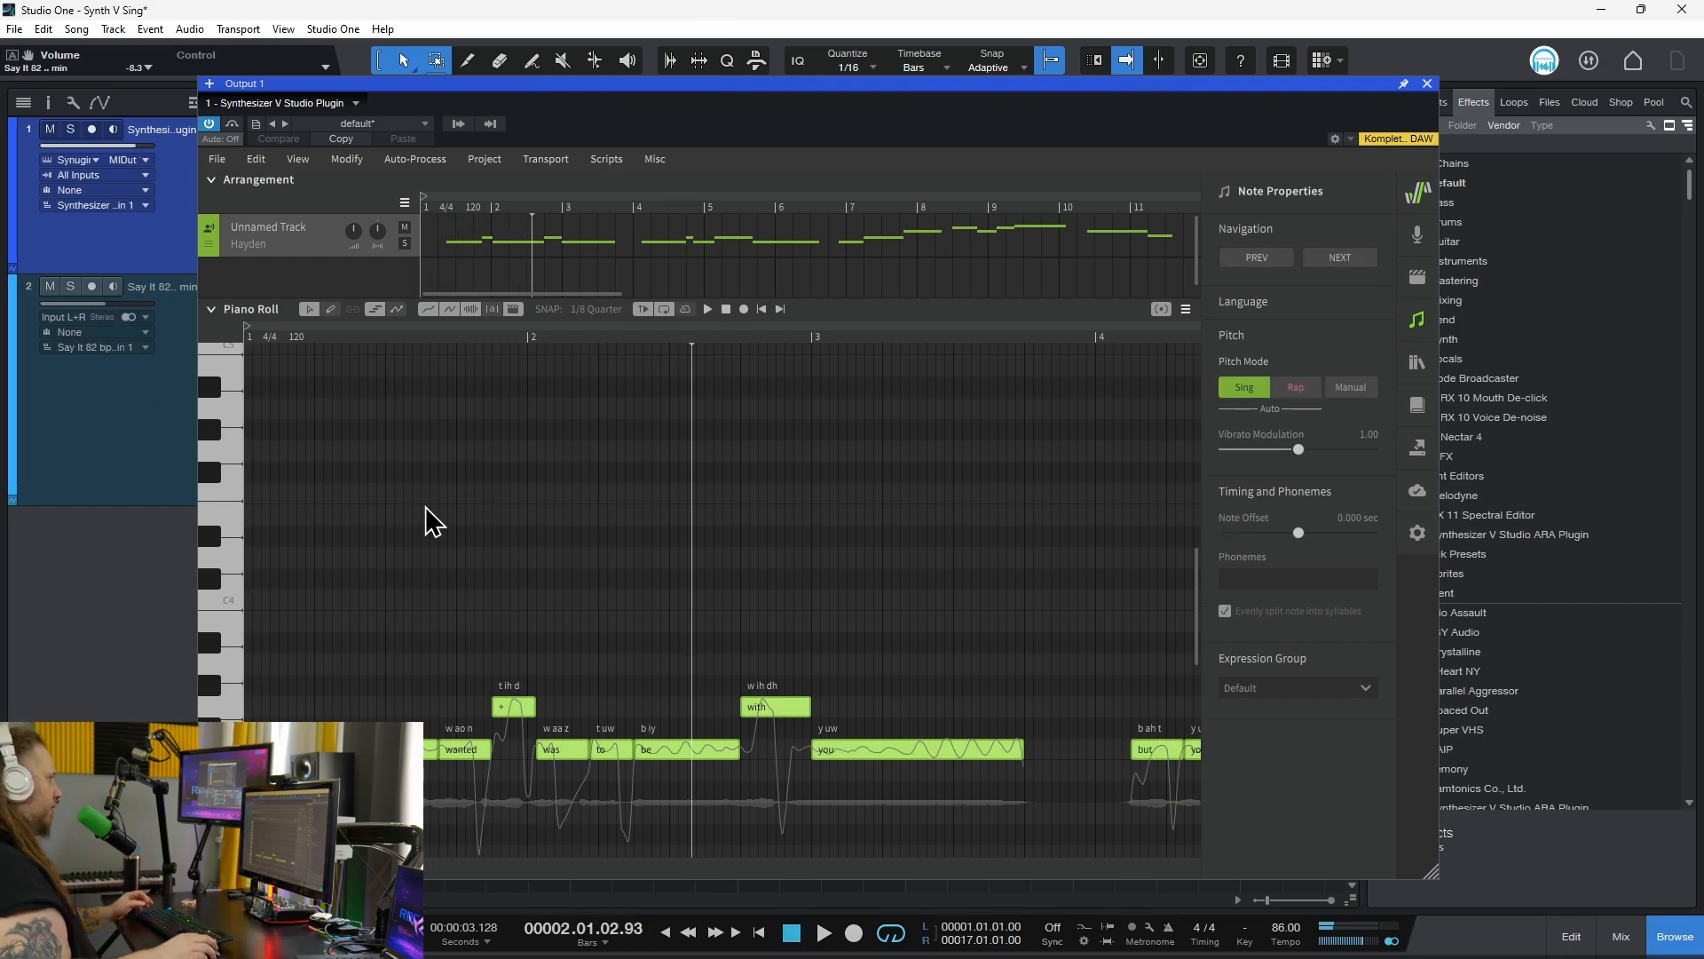
pyautogui.click(338, 160)
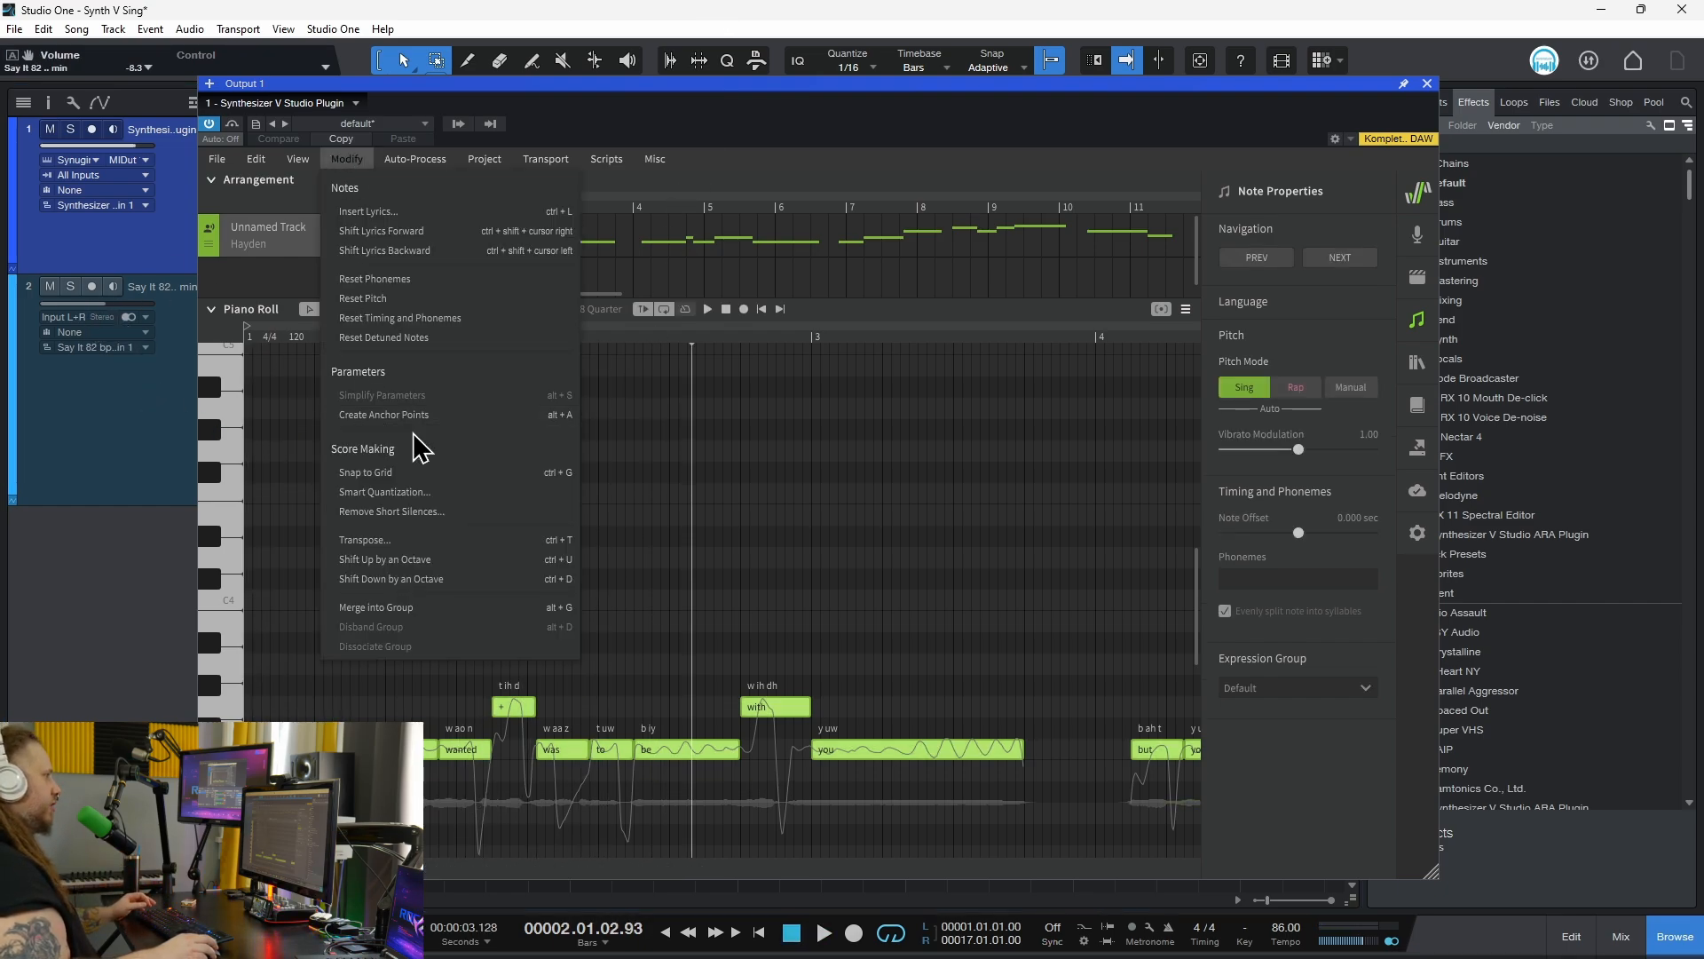
pyautogui.click(464, 575)
# Change the track's singer to Natalie and play the vocal from bar 1.
pyautogui.click(253, 245)
pyautogui.click(253, 287)
pyautogui.click(327, 337)
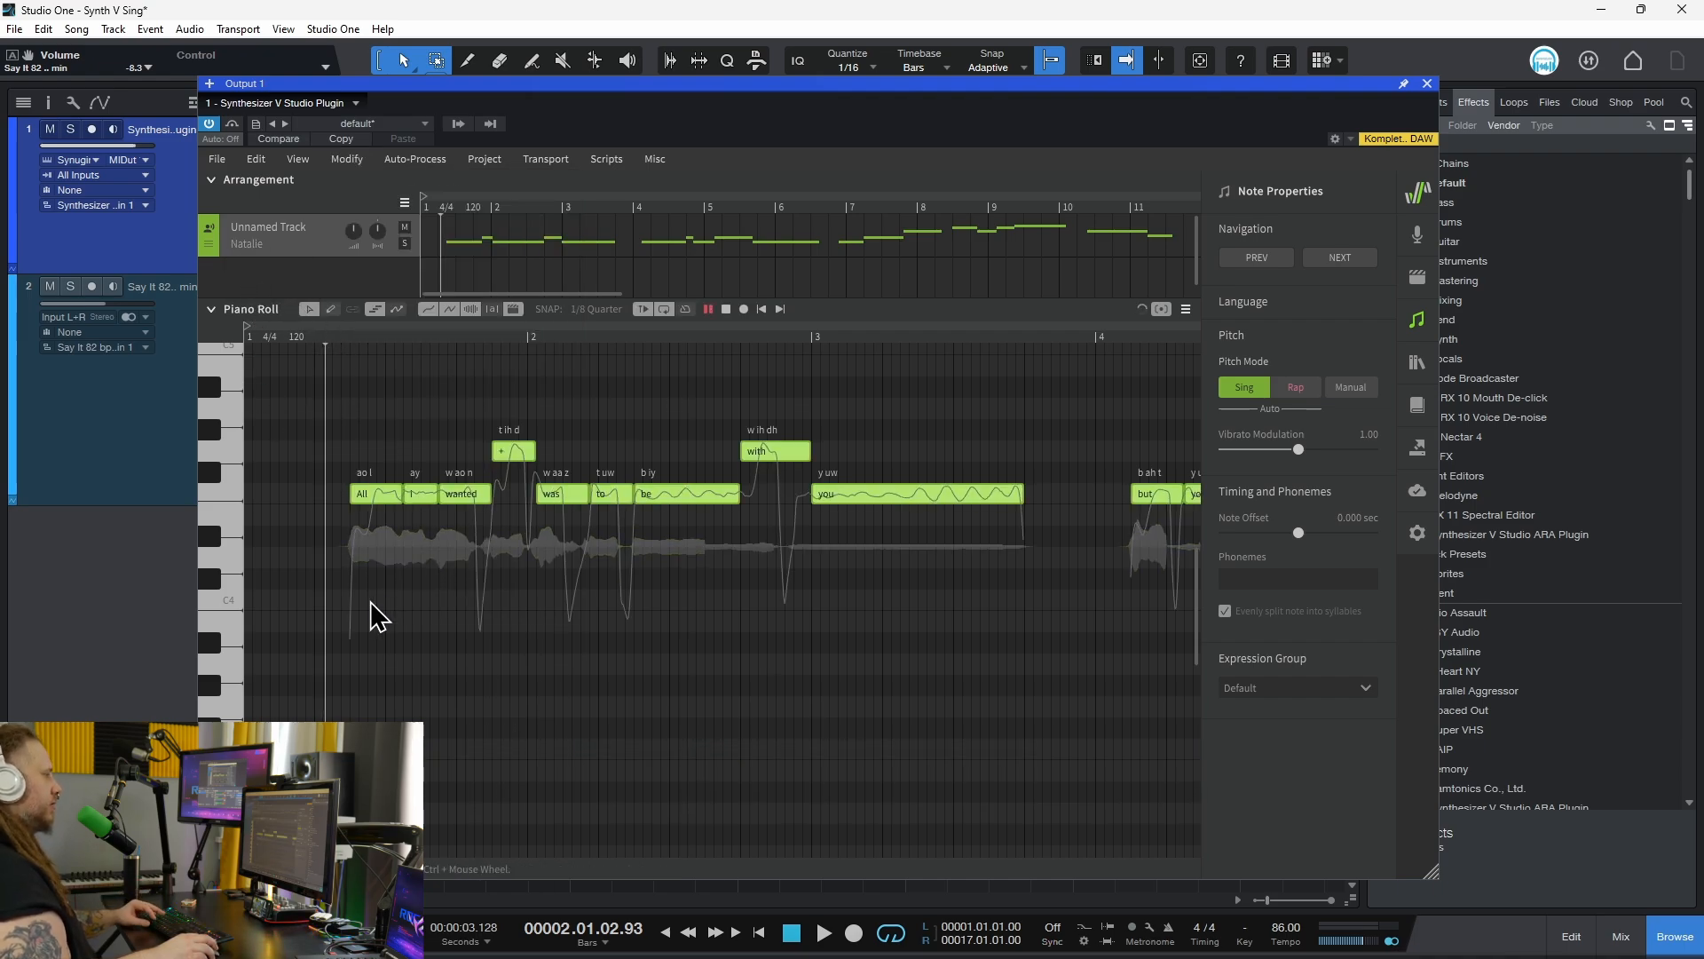
pyautogui.press('space')
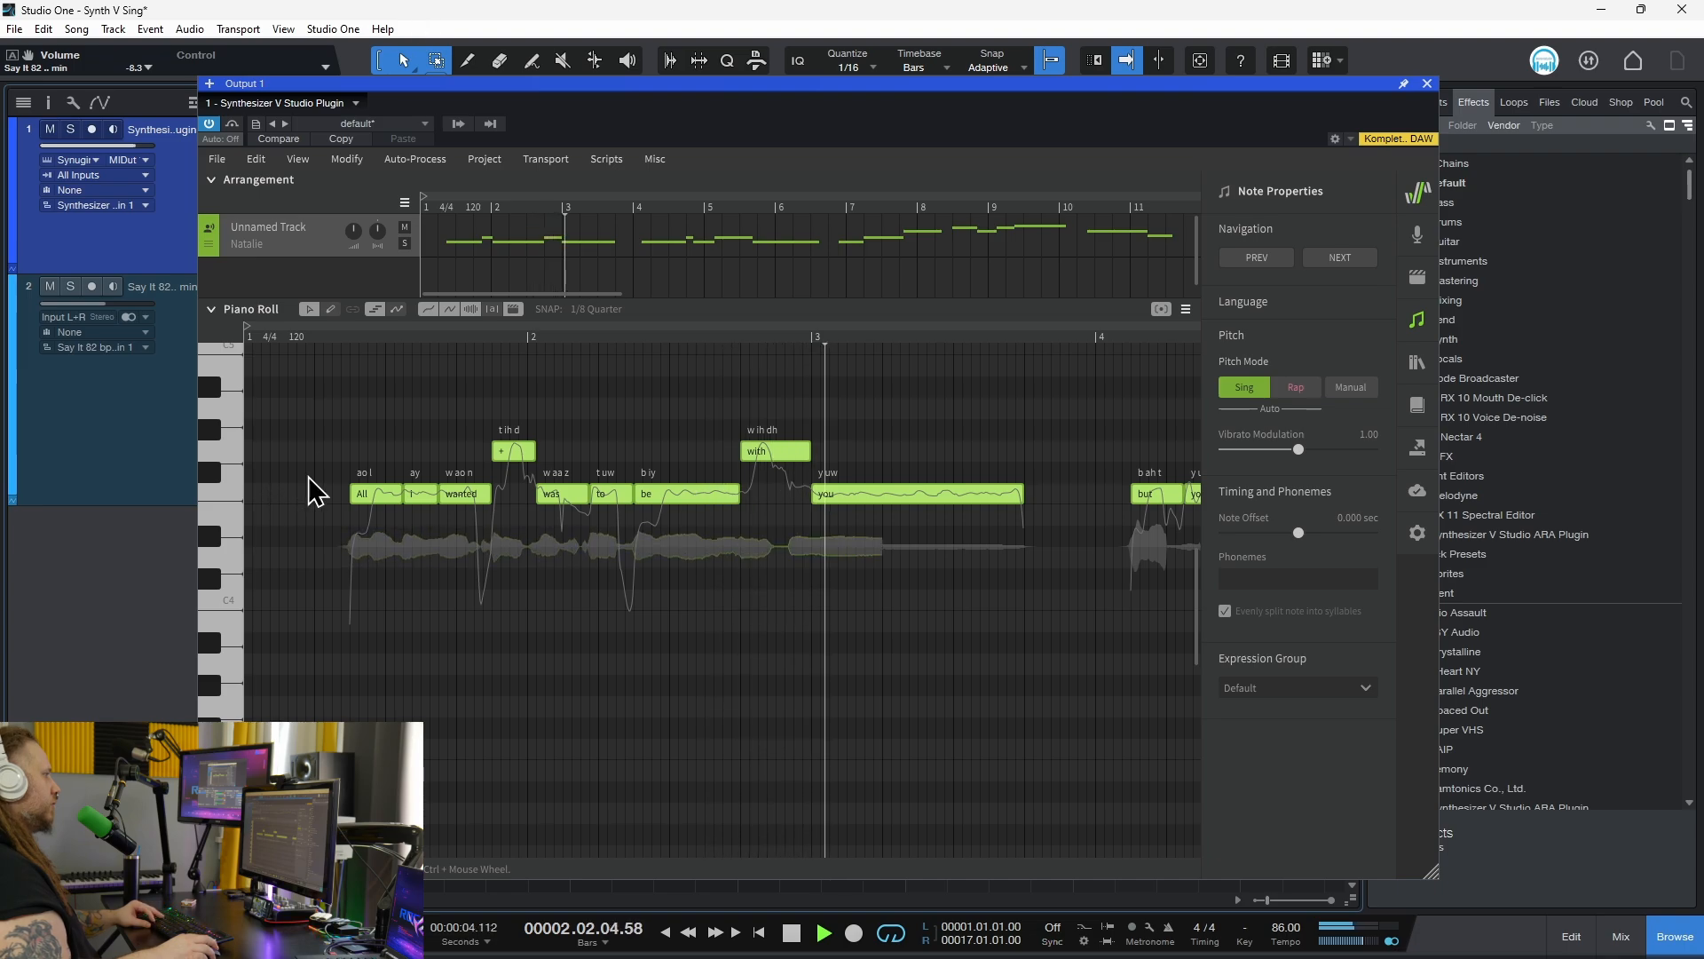
pyautogui.press('space')
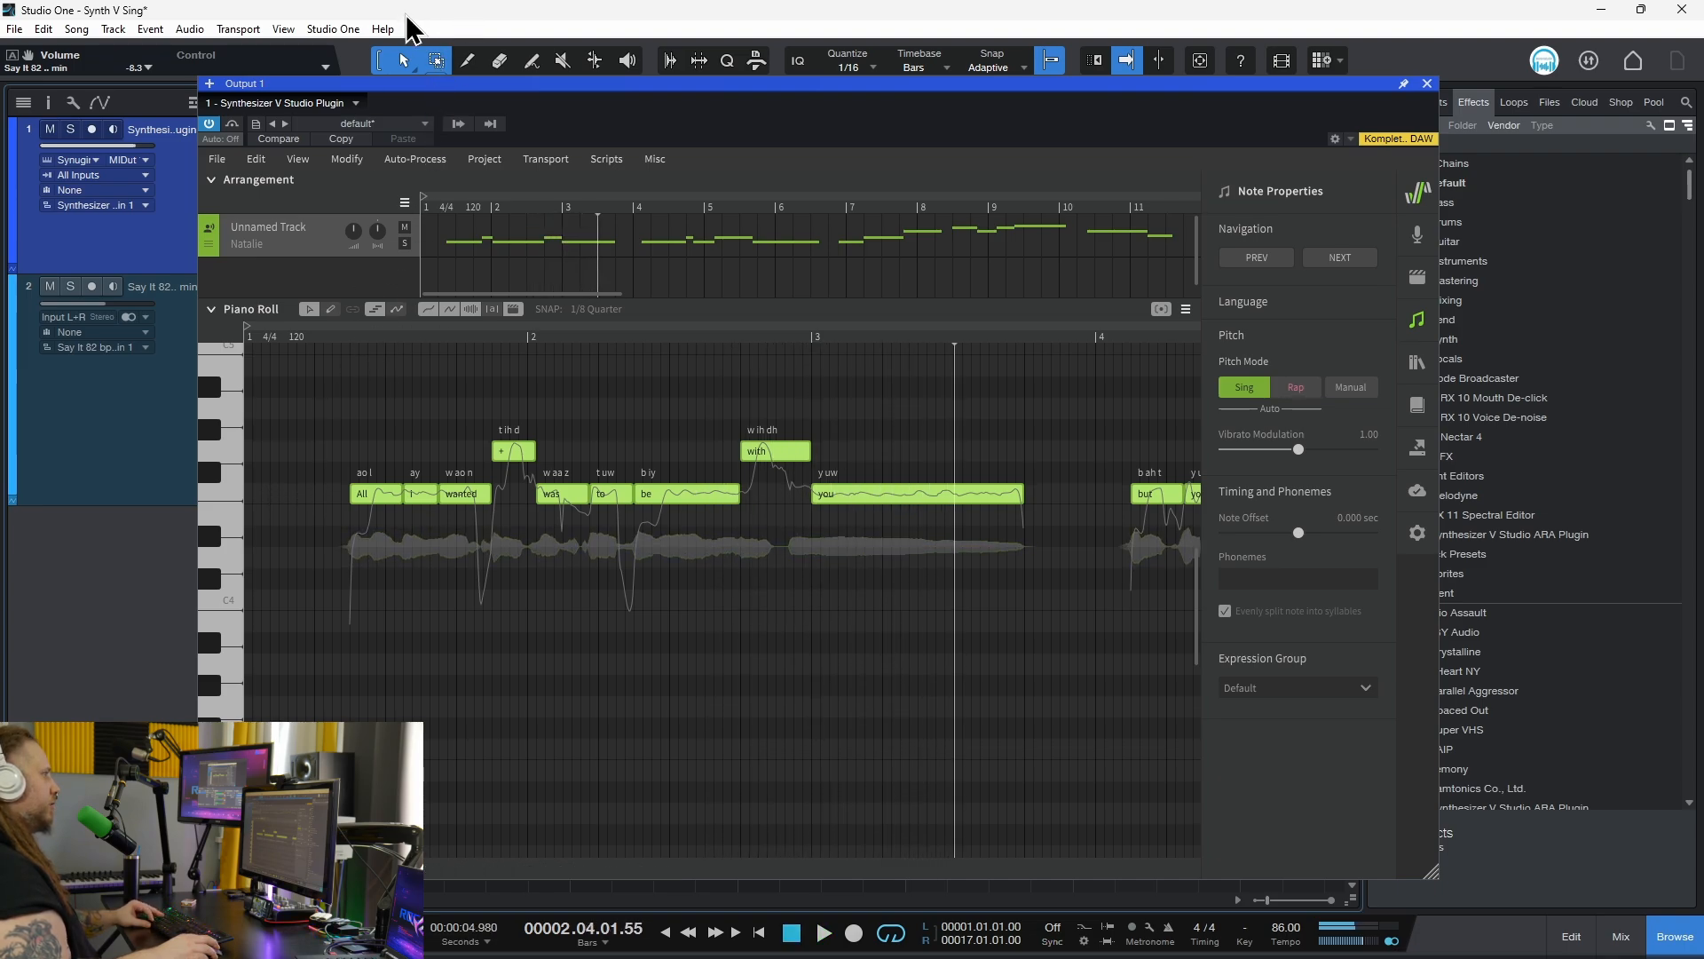
# Move the plugin window down to uncover the song's timeline and play the vocal up to bar 5.
pyautogui.moveTo(494, 89); pyautogui.dragTo(558, 122)
pyautogui.press('space')
pyautogui.press('space')
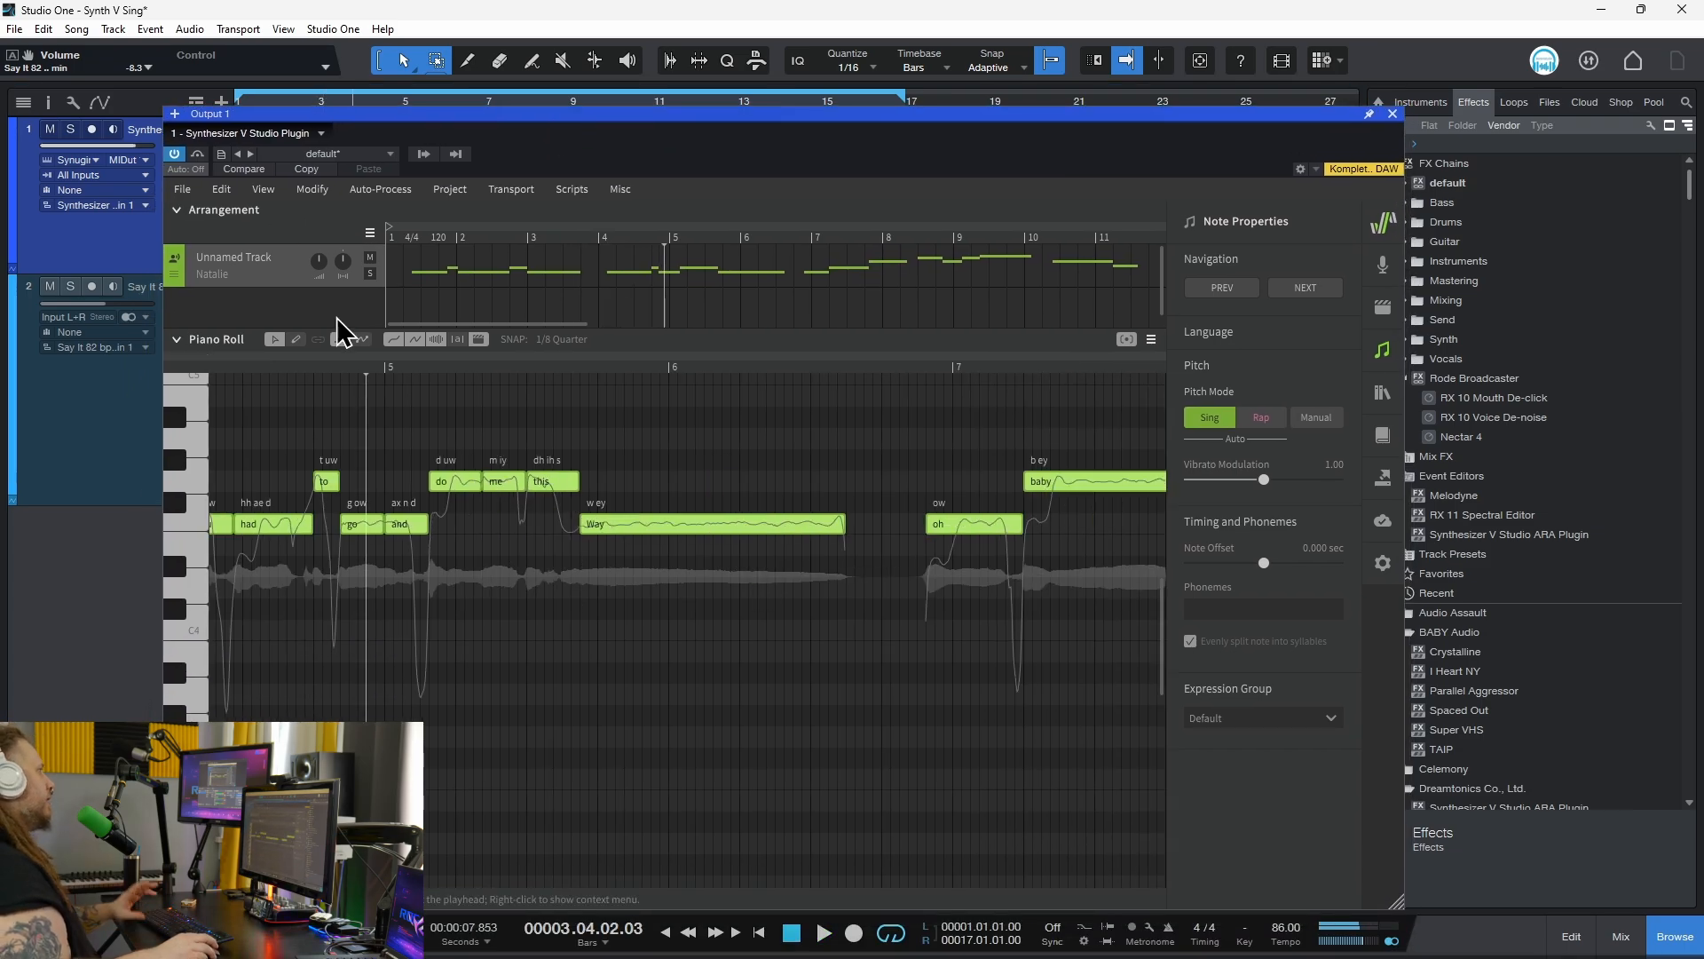
# Show the Spaced Out effect, close it, and move the Synthesizer V window clear of the track list.
pyautogui.doubleClick(34, 131)
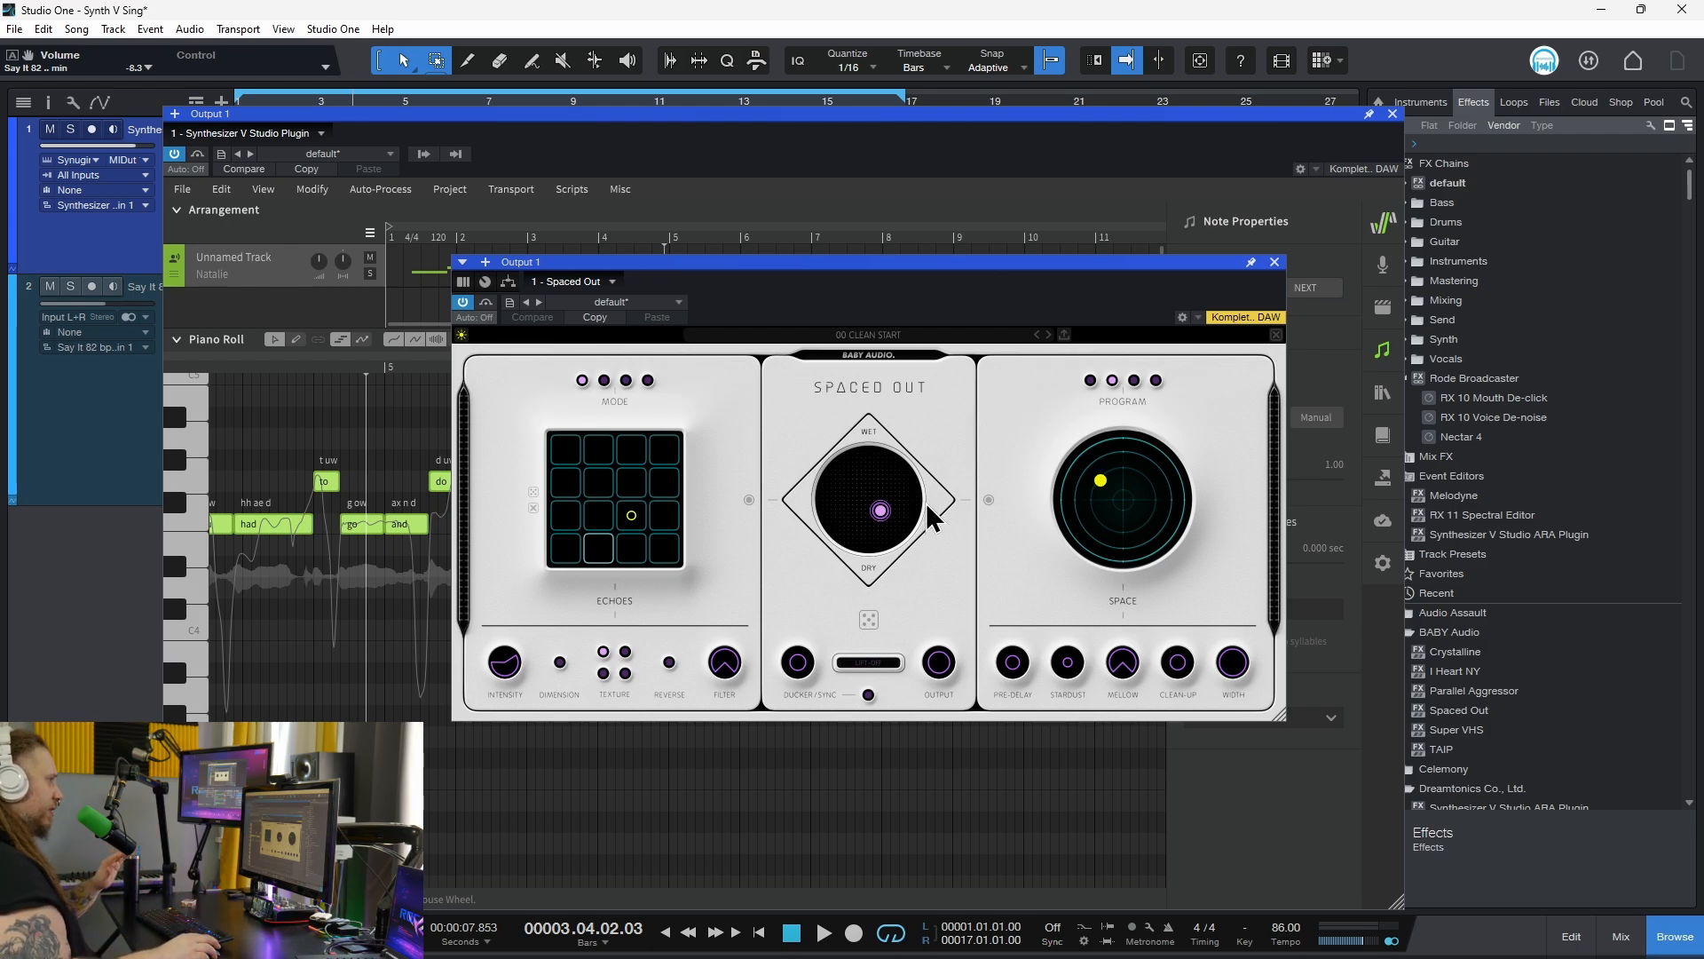
pyautogui.click(1275, 263)
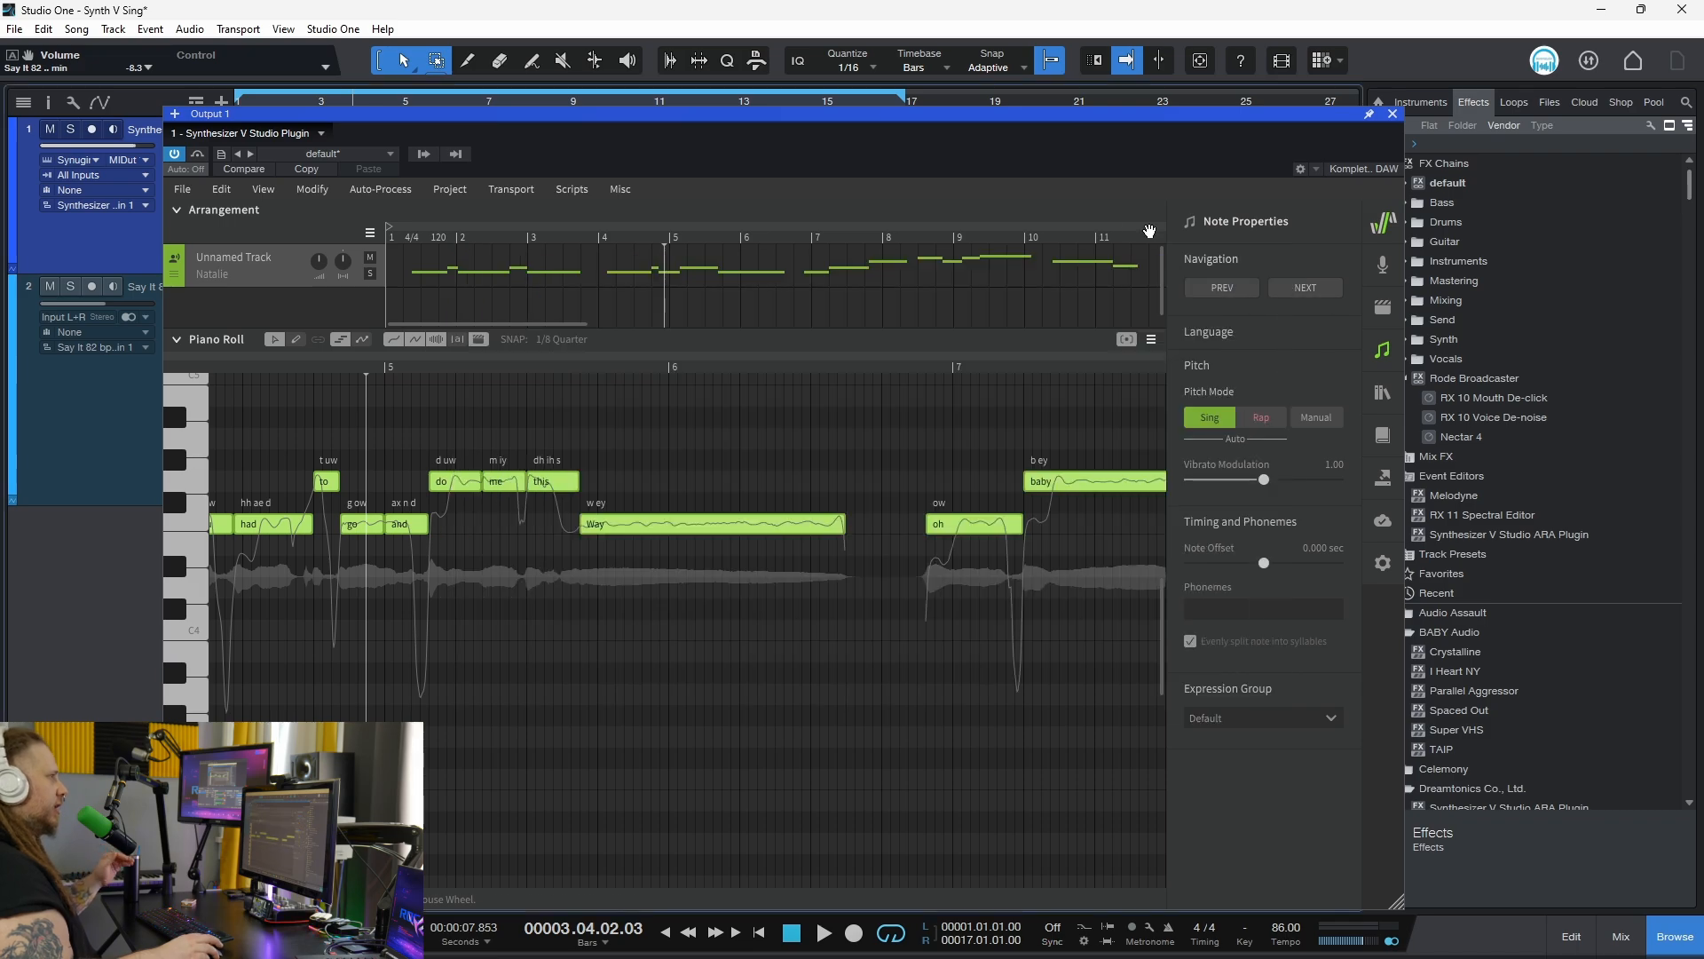
pyautogui.moveTo(901, 104); pyautogui.dragTo(1080, 111)
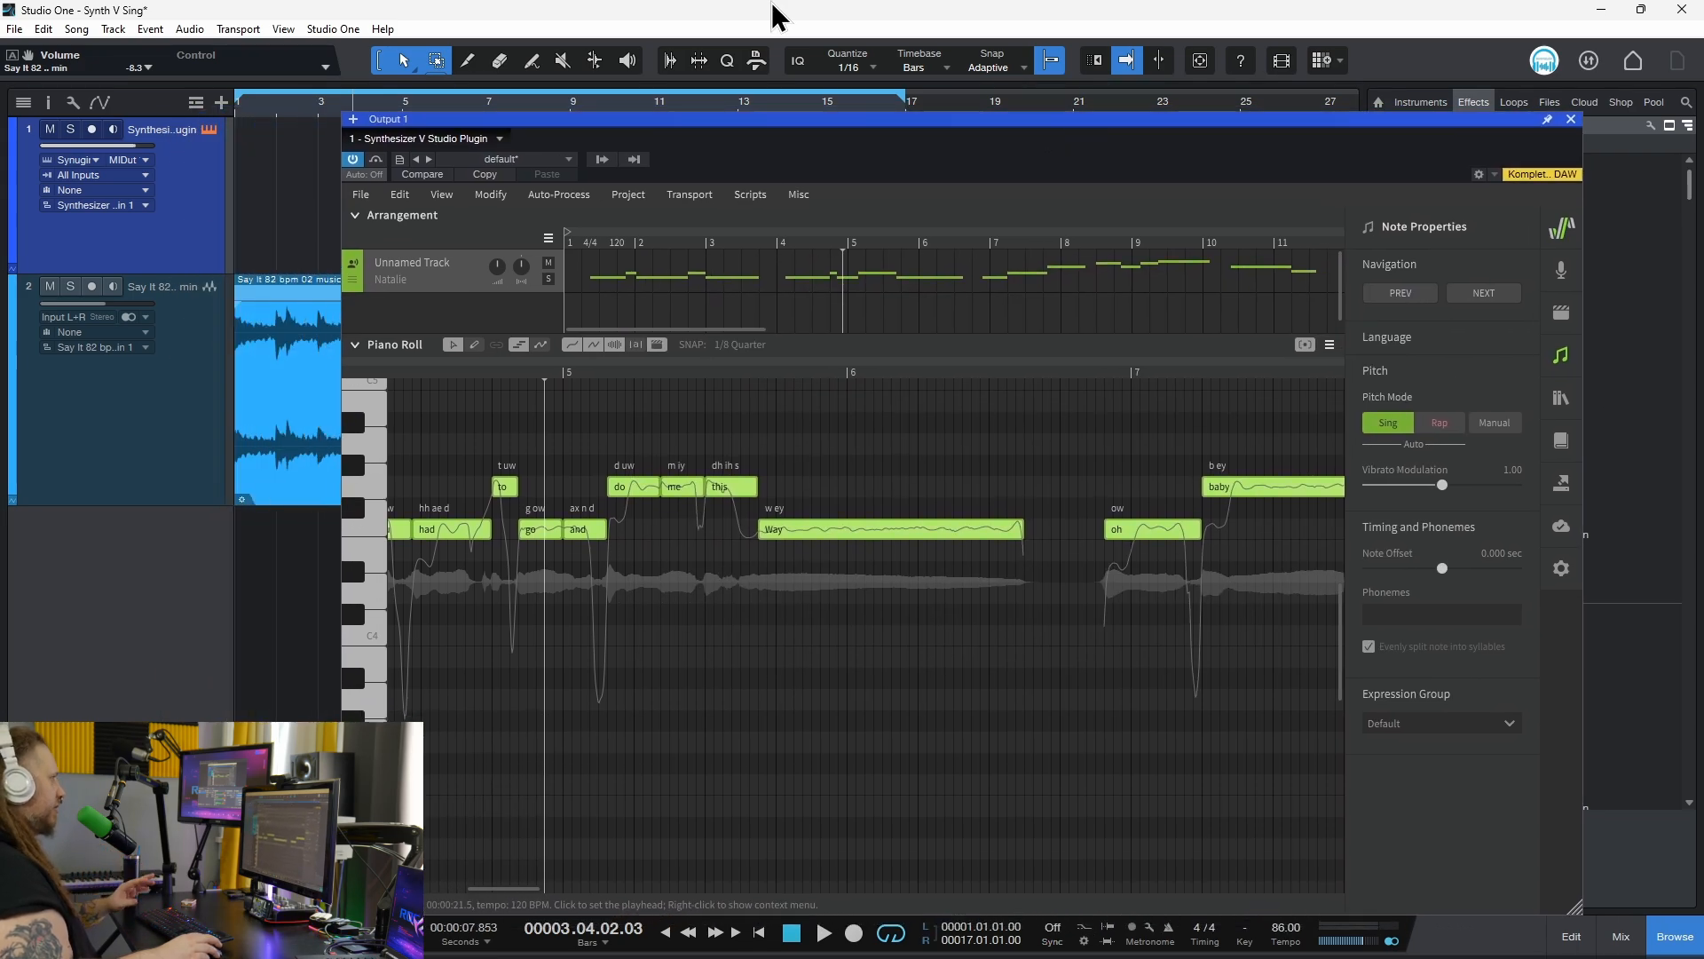
# Start playback, mute the music track and solo the Synthesizer V track to hear the vocal alone.
pyautogui.press('space')
pyautogui.click(49, 286)
pyautogui.click(70, 129)
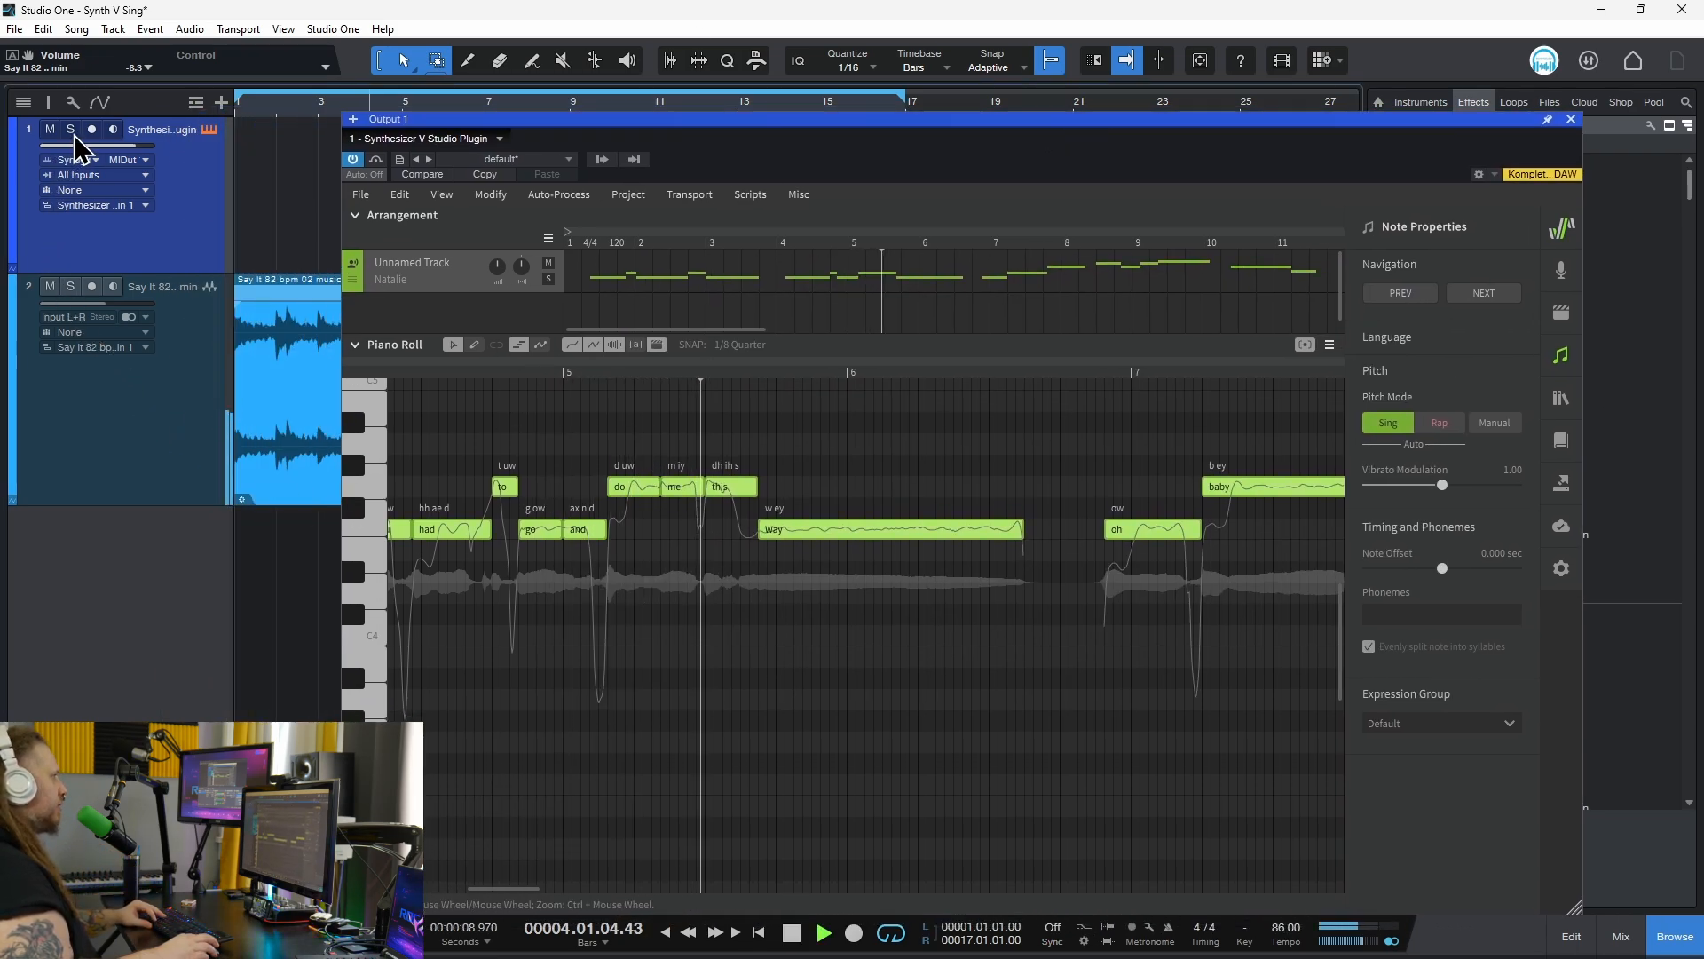
pyautogui.moveTo(1158, 124); pyautogui.dragTo(1043, 113)
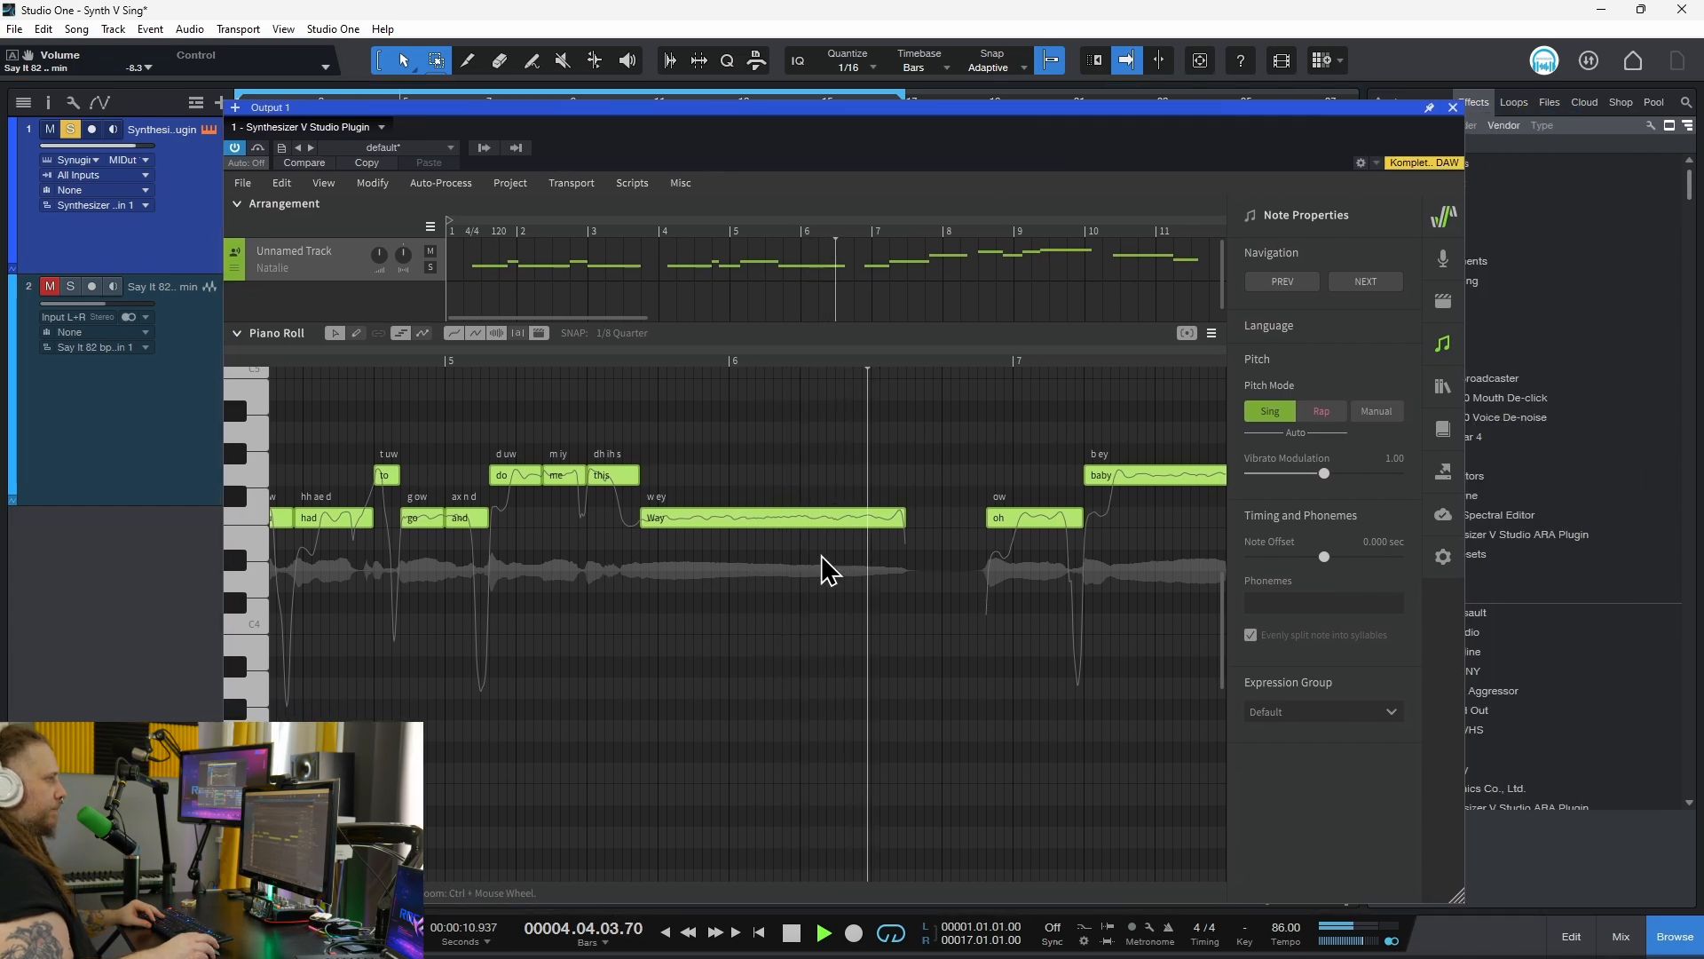
pyautogui.hscroll(-3, 777, 568)
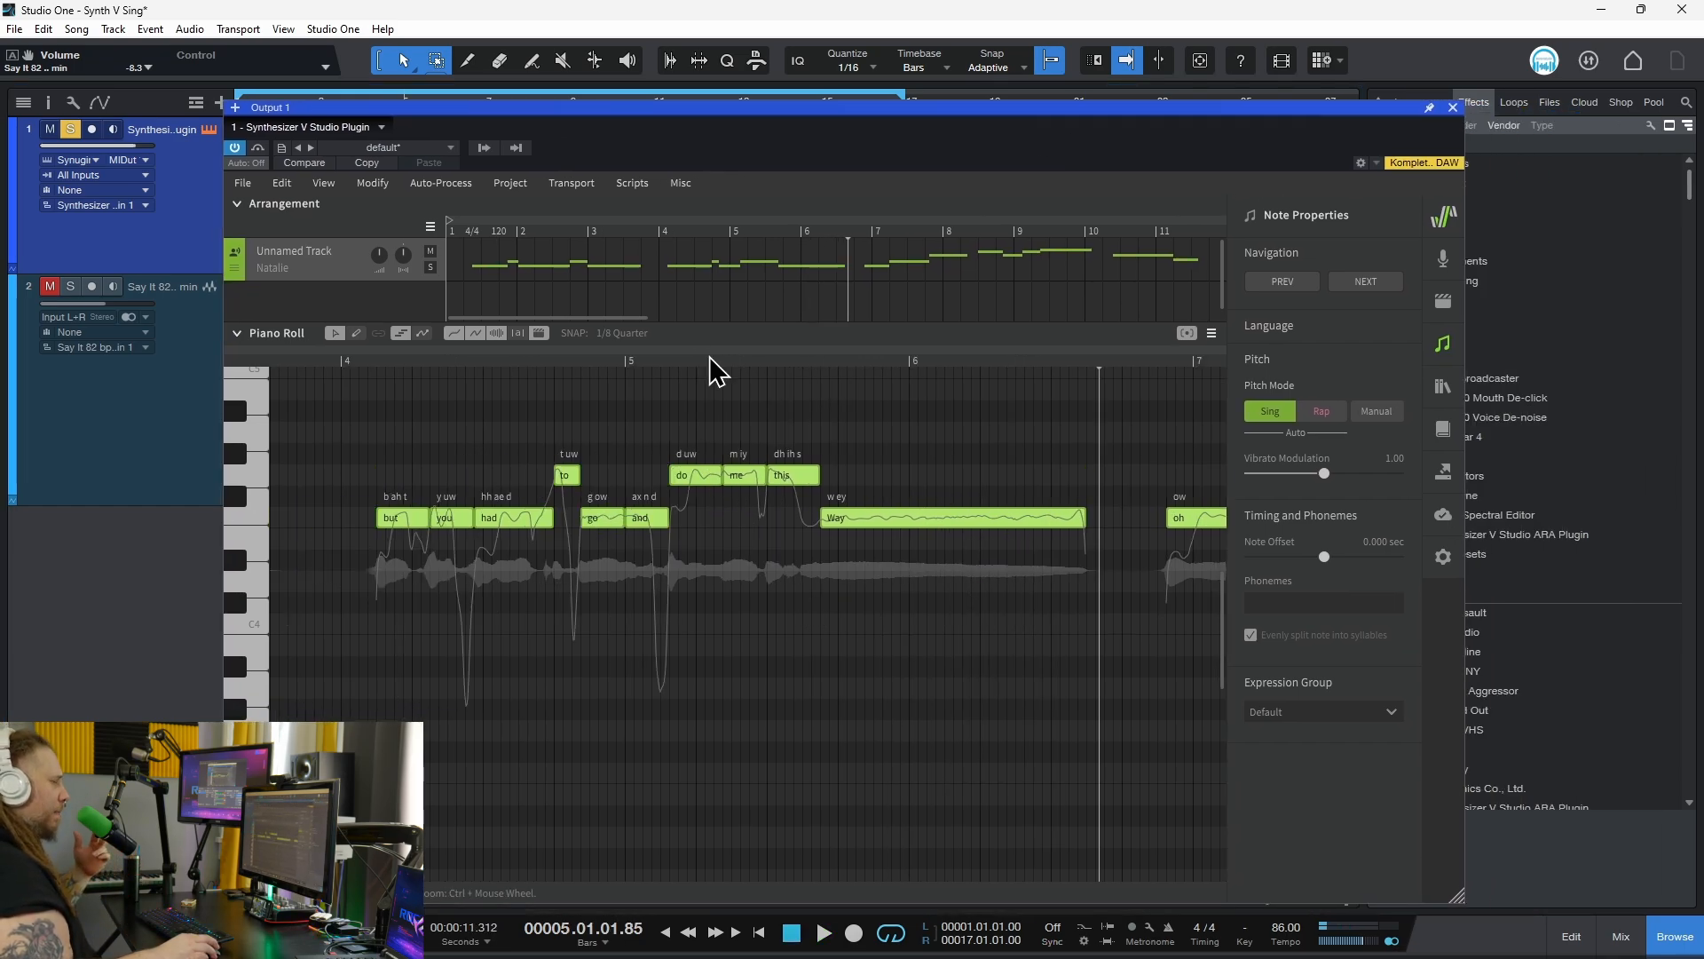
# Draw a freehand pitch curve across the notes from "go" to "Way" and play the phrase from bar 4.
pyautogui.click(356, 333)
pyautogui.click(422, 334)
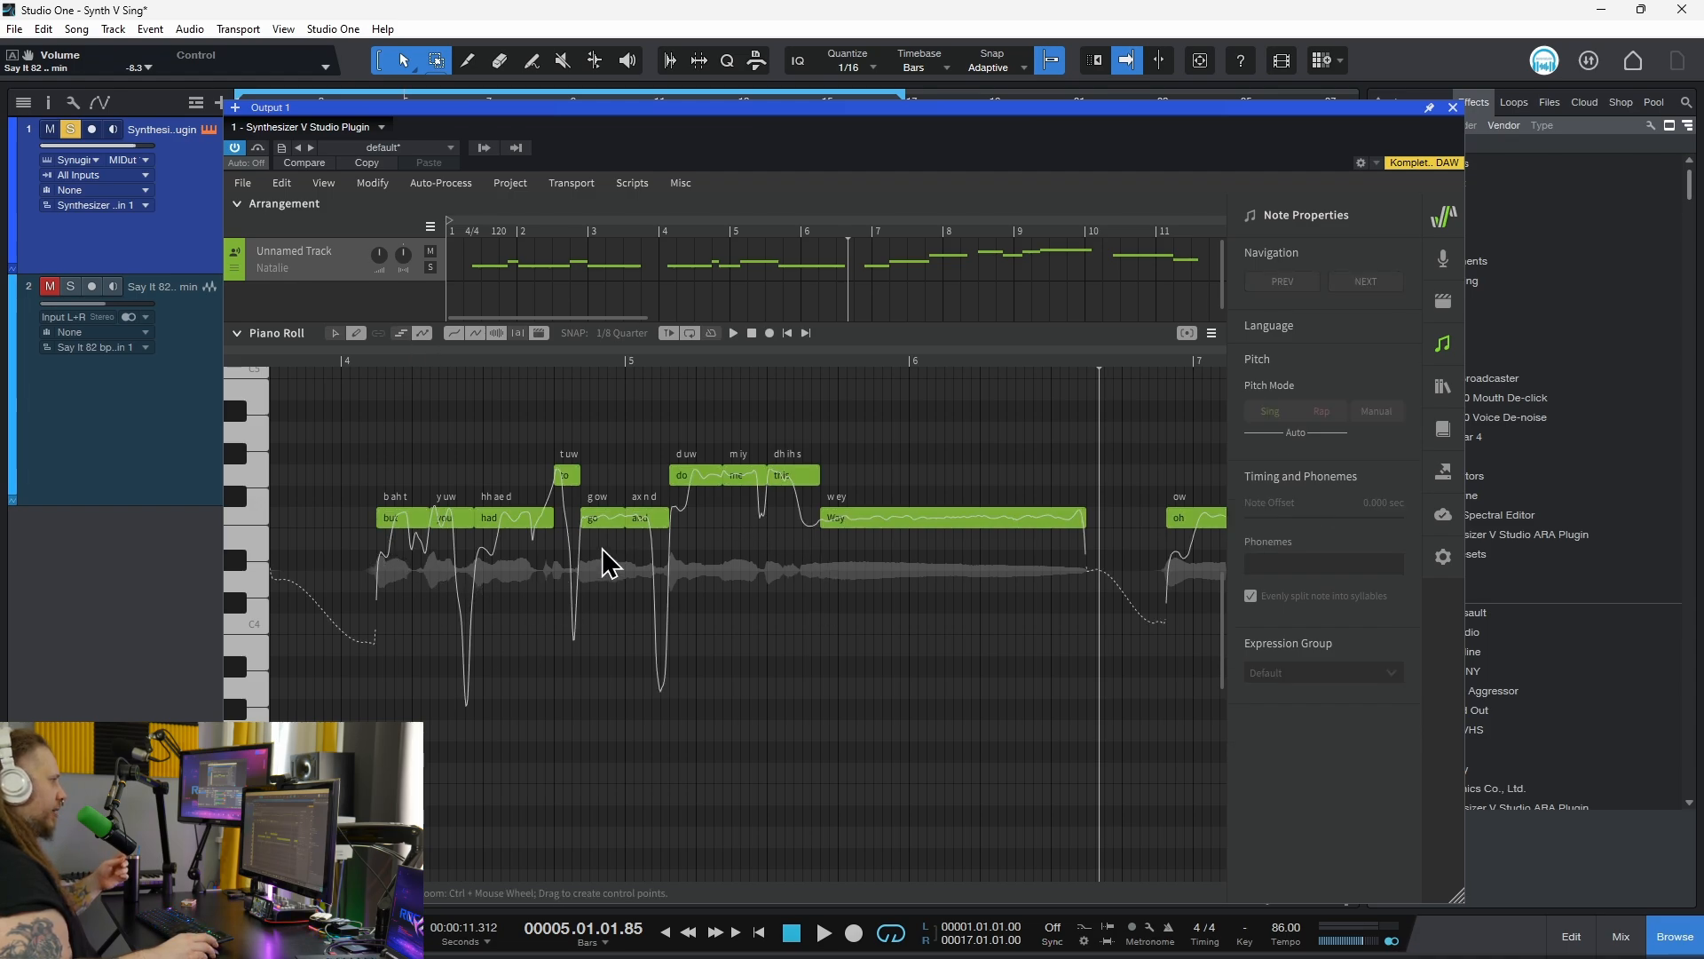
pyautogui.moveTo(626, 532); pyautogui.dragTo(691, 524)
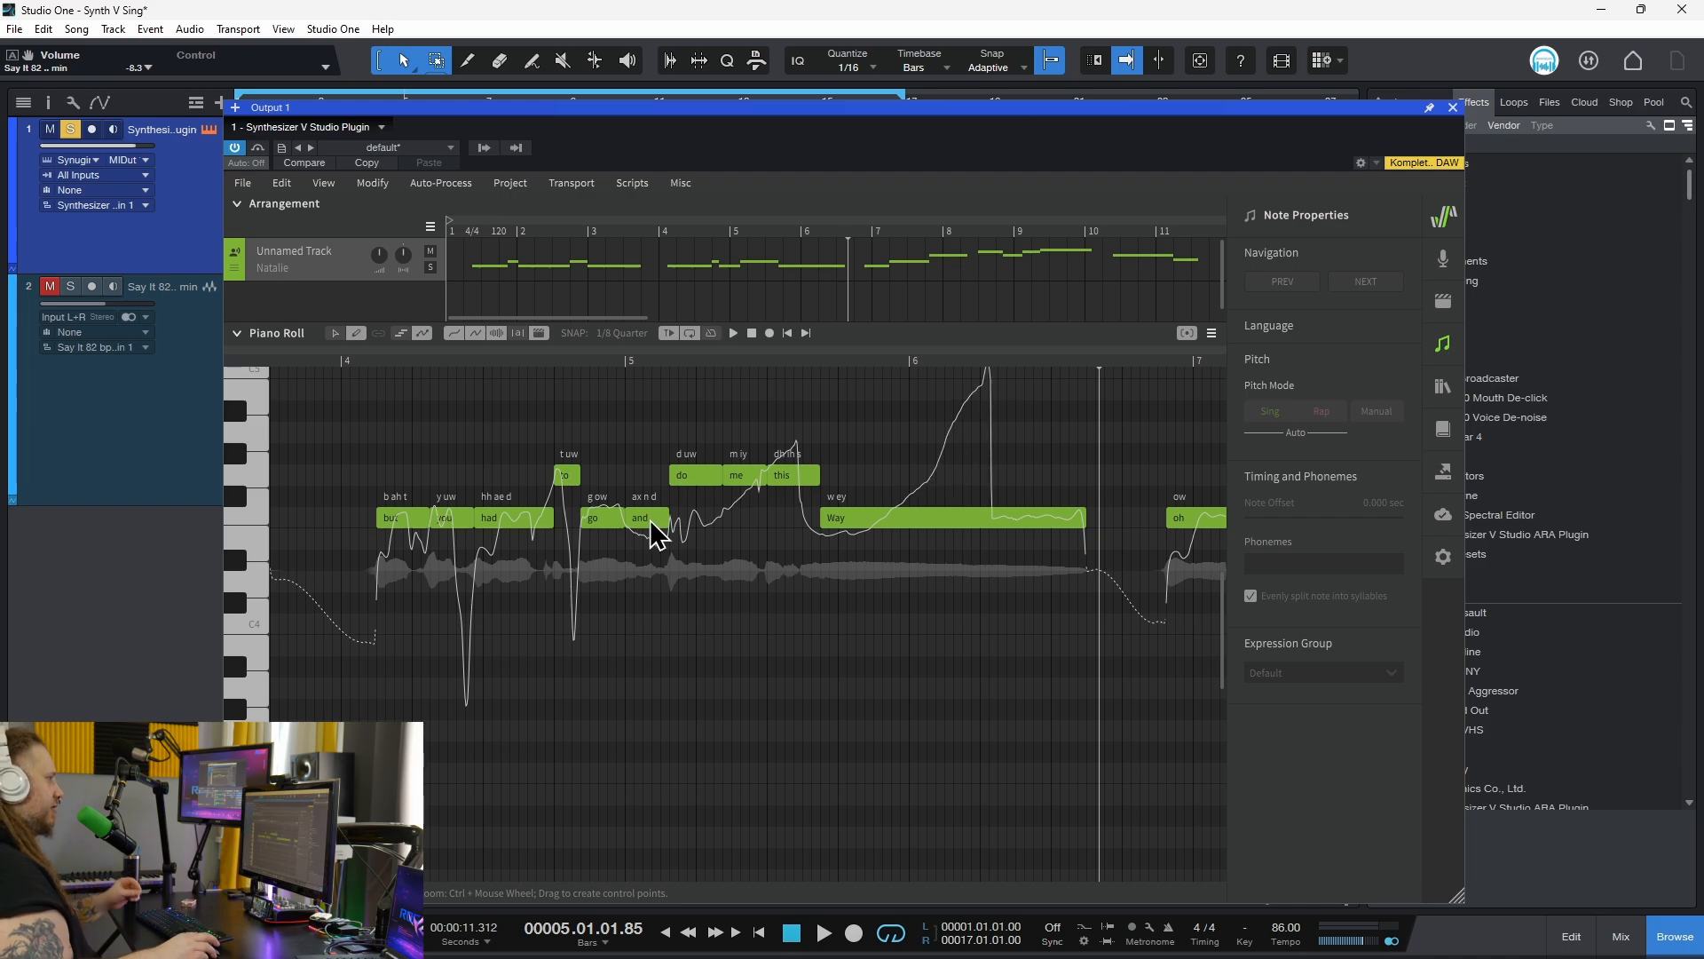
pyautogui.click(369, 358)
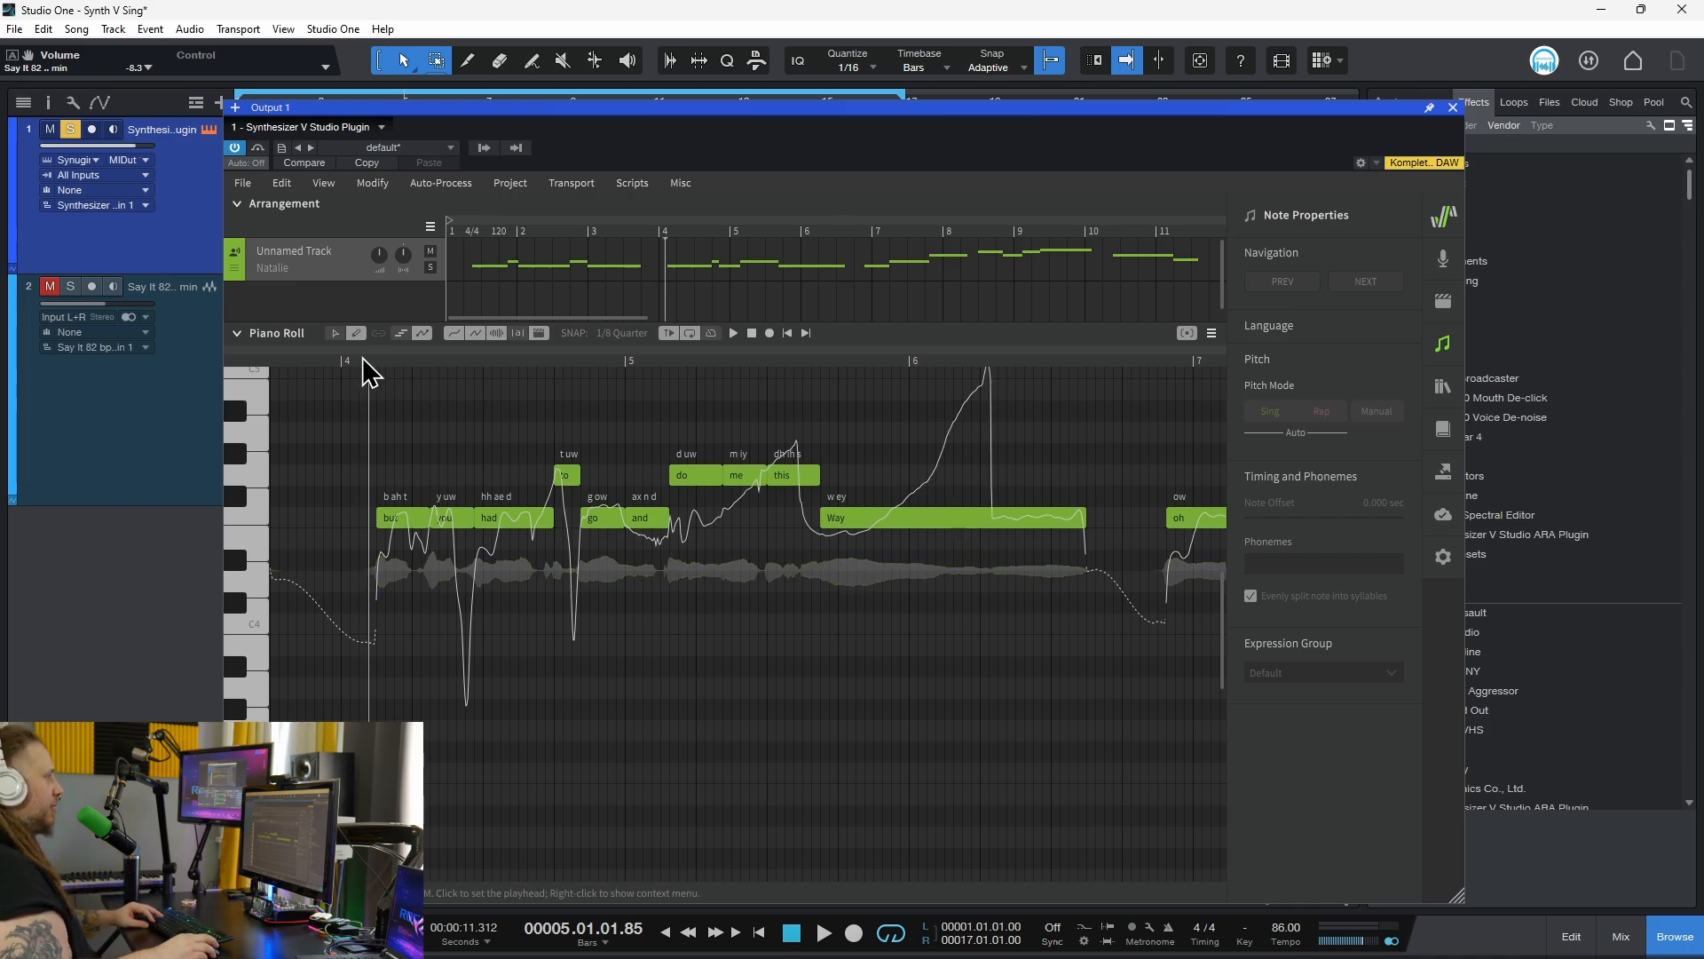
pyautogui.press('space')
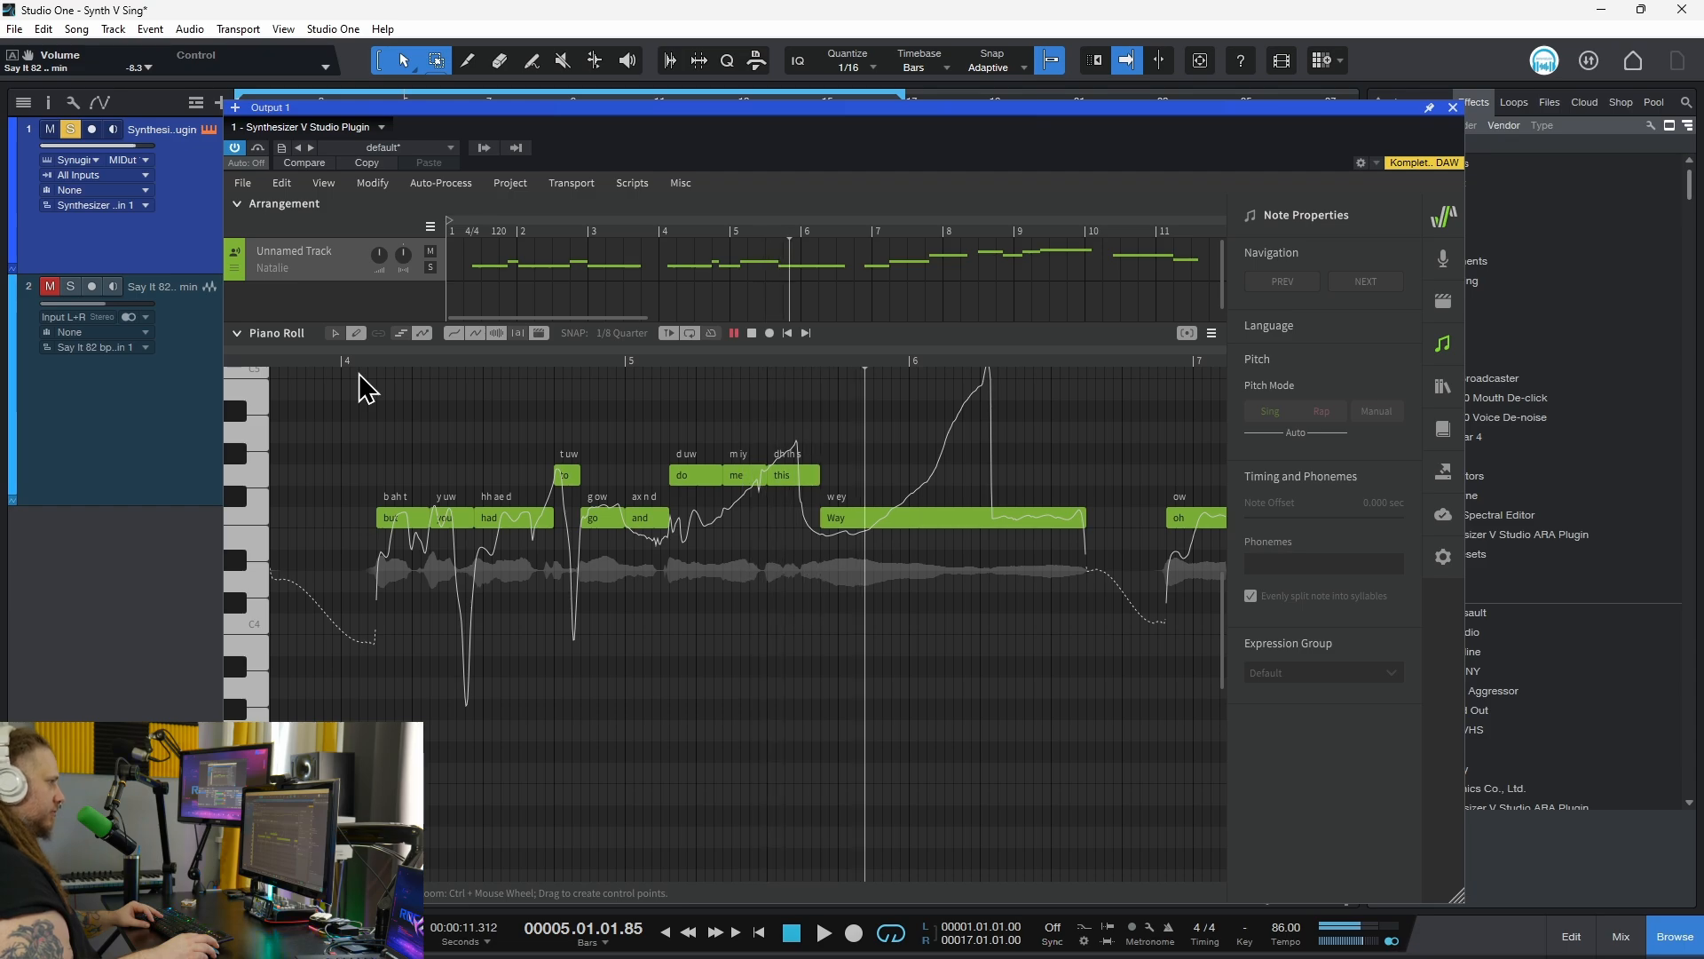
pyautogui.press('space')
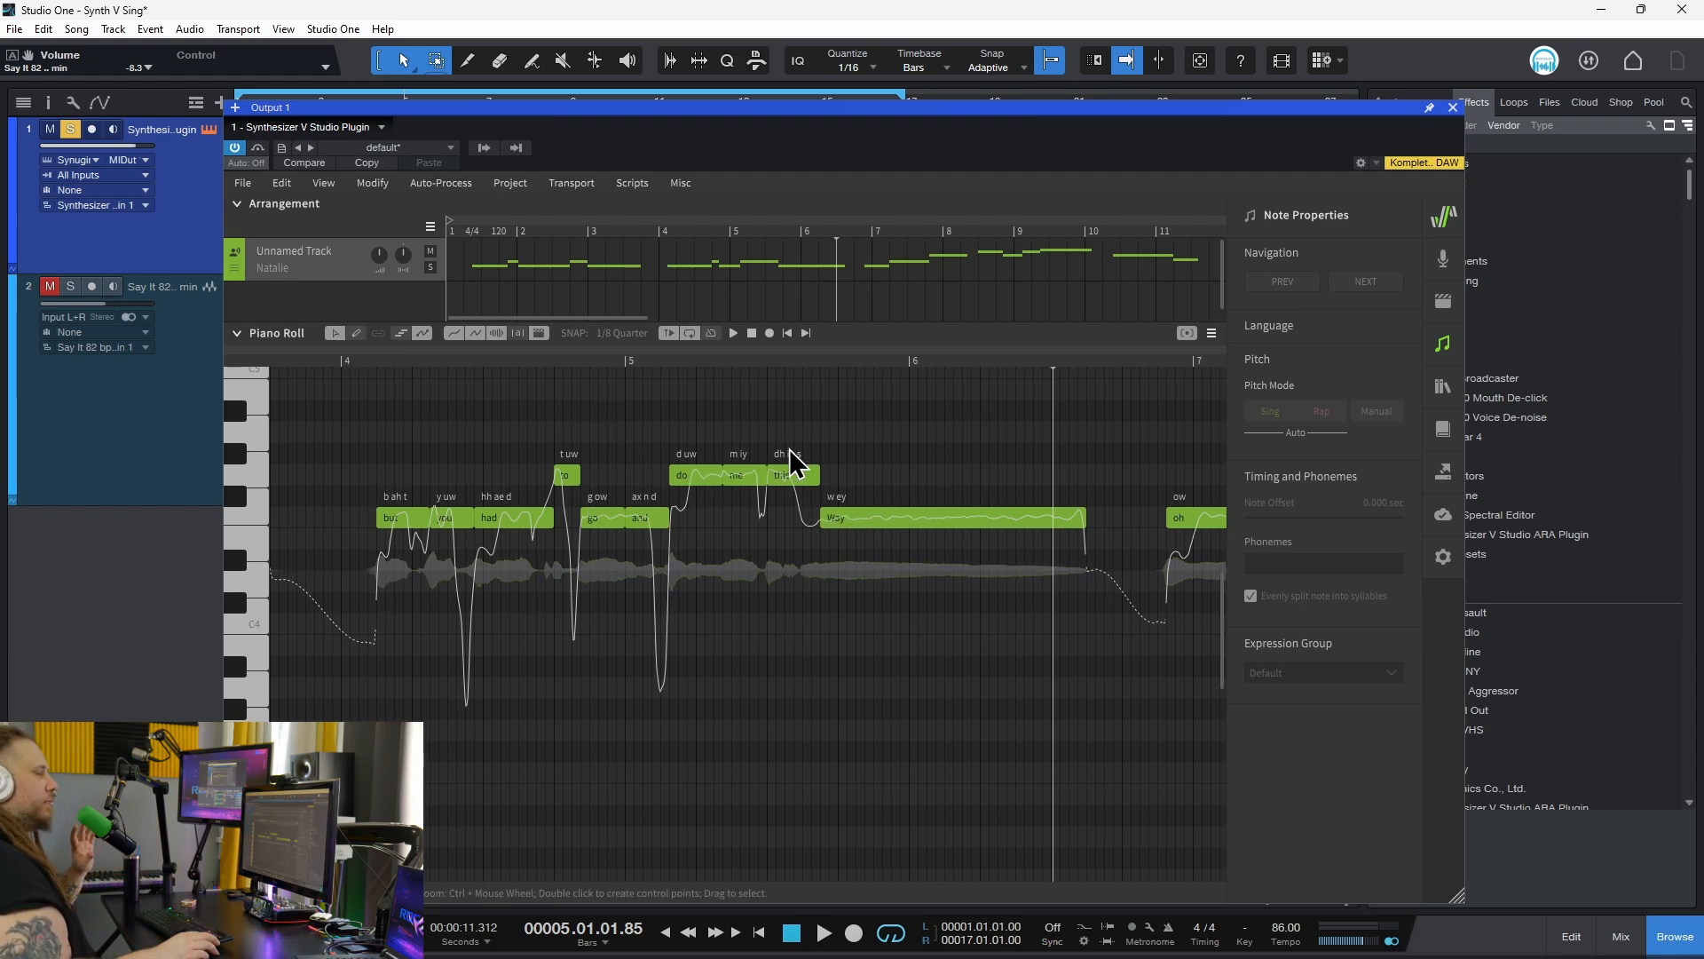
# Open the vocal track's Spaced Out effect to check it and close its window.
pyautogui.moveTo(1177, 133); pyautogui.dragTo(1111, 133)
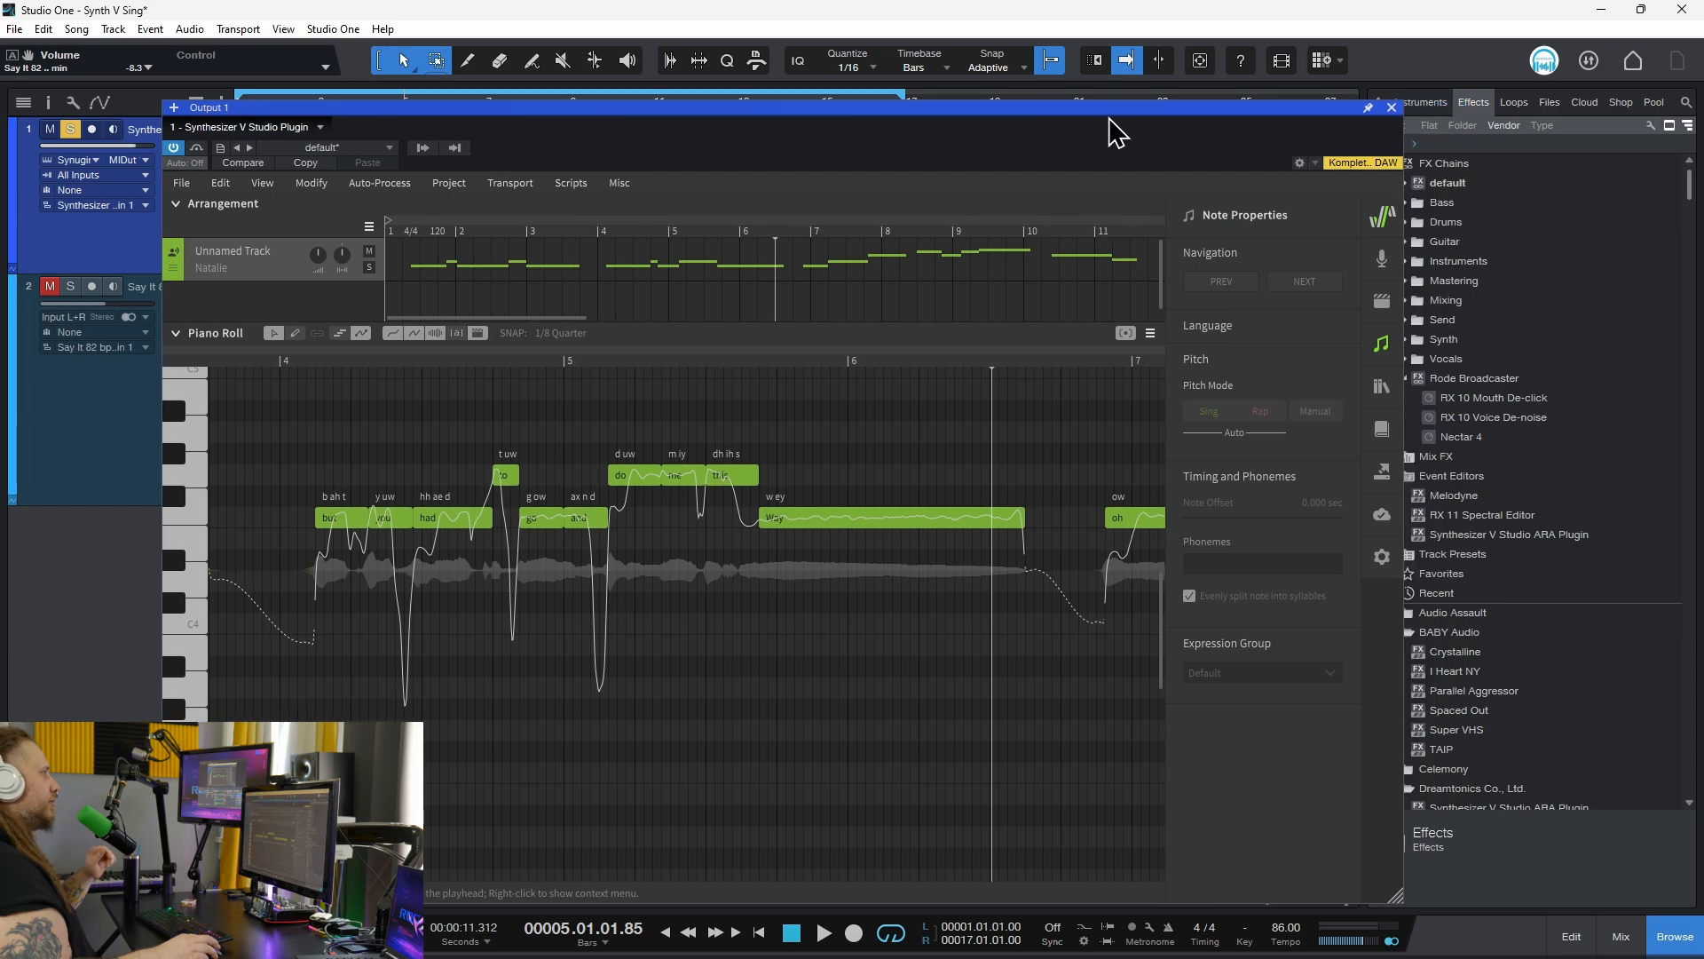
pyautogui.doubleClick(31, 130)
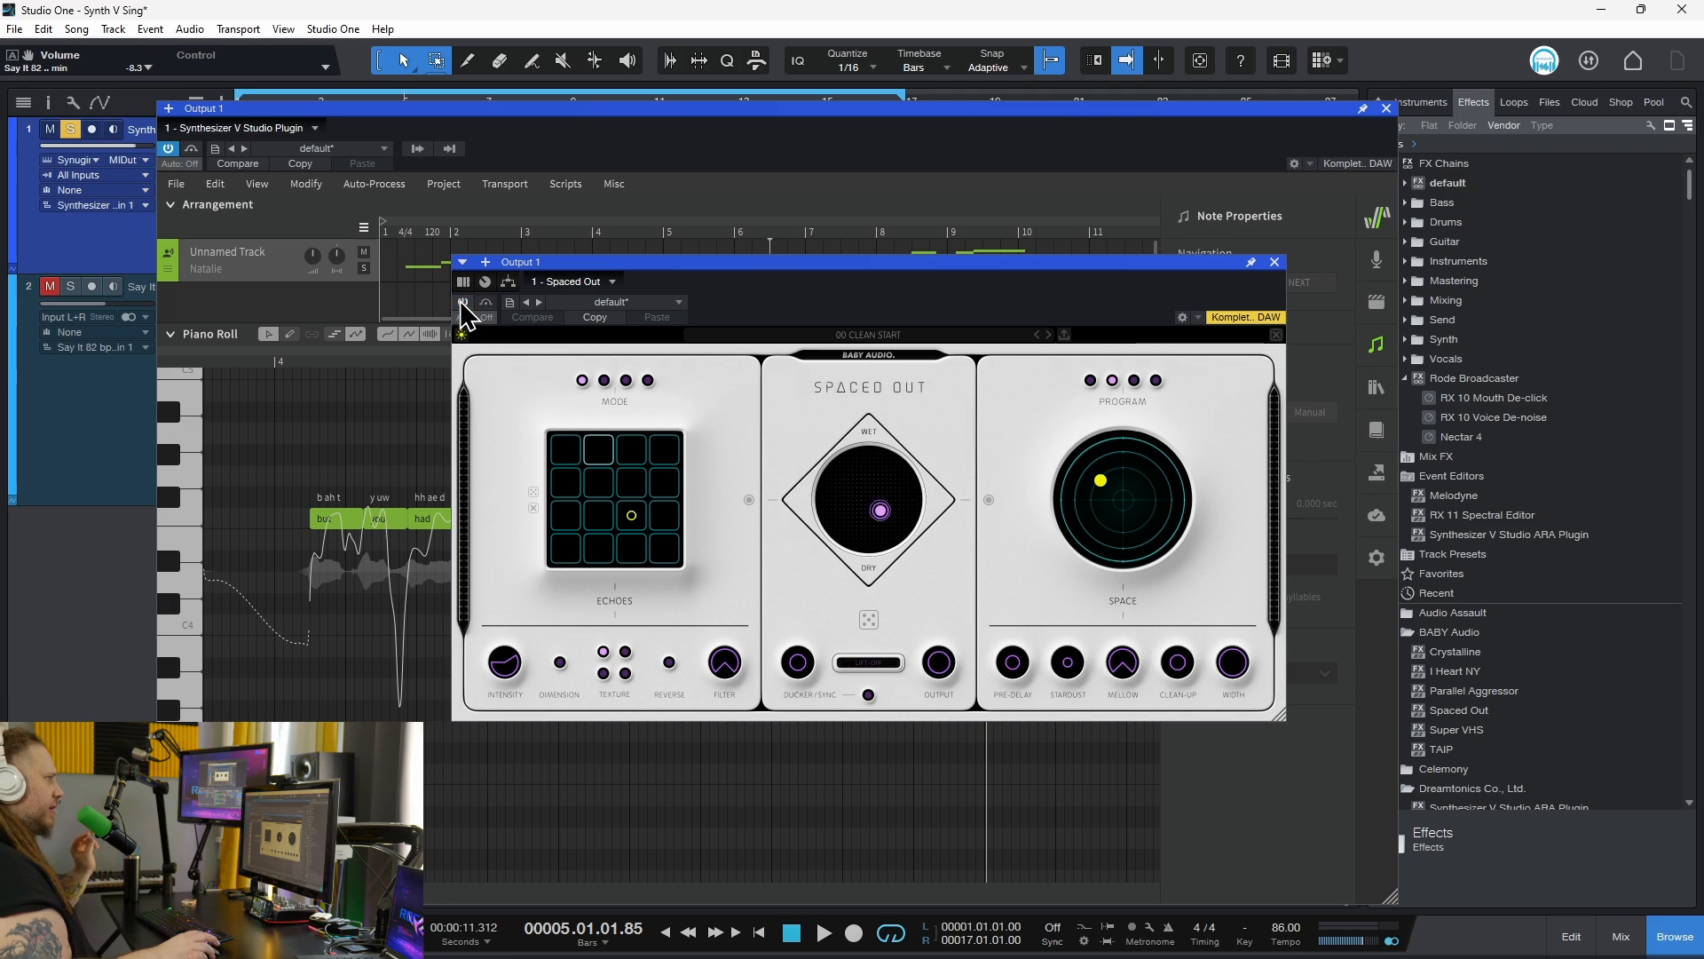
pyautogui.click(1275, 262)
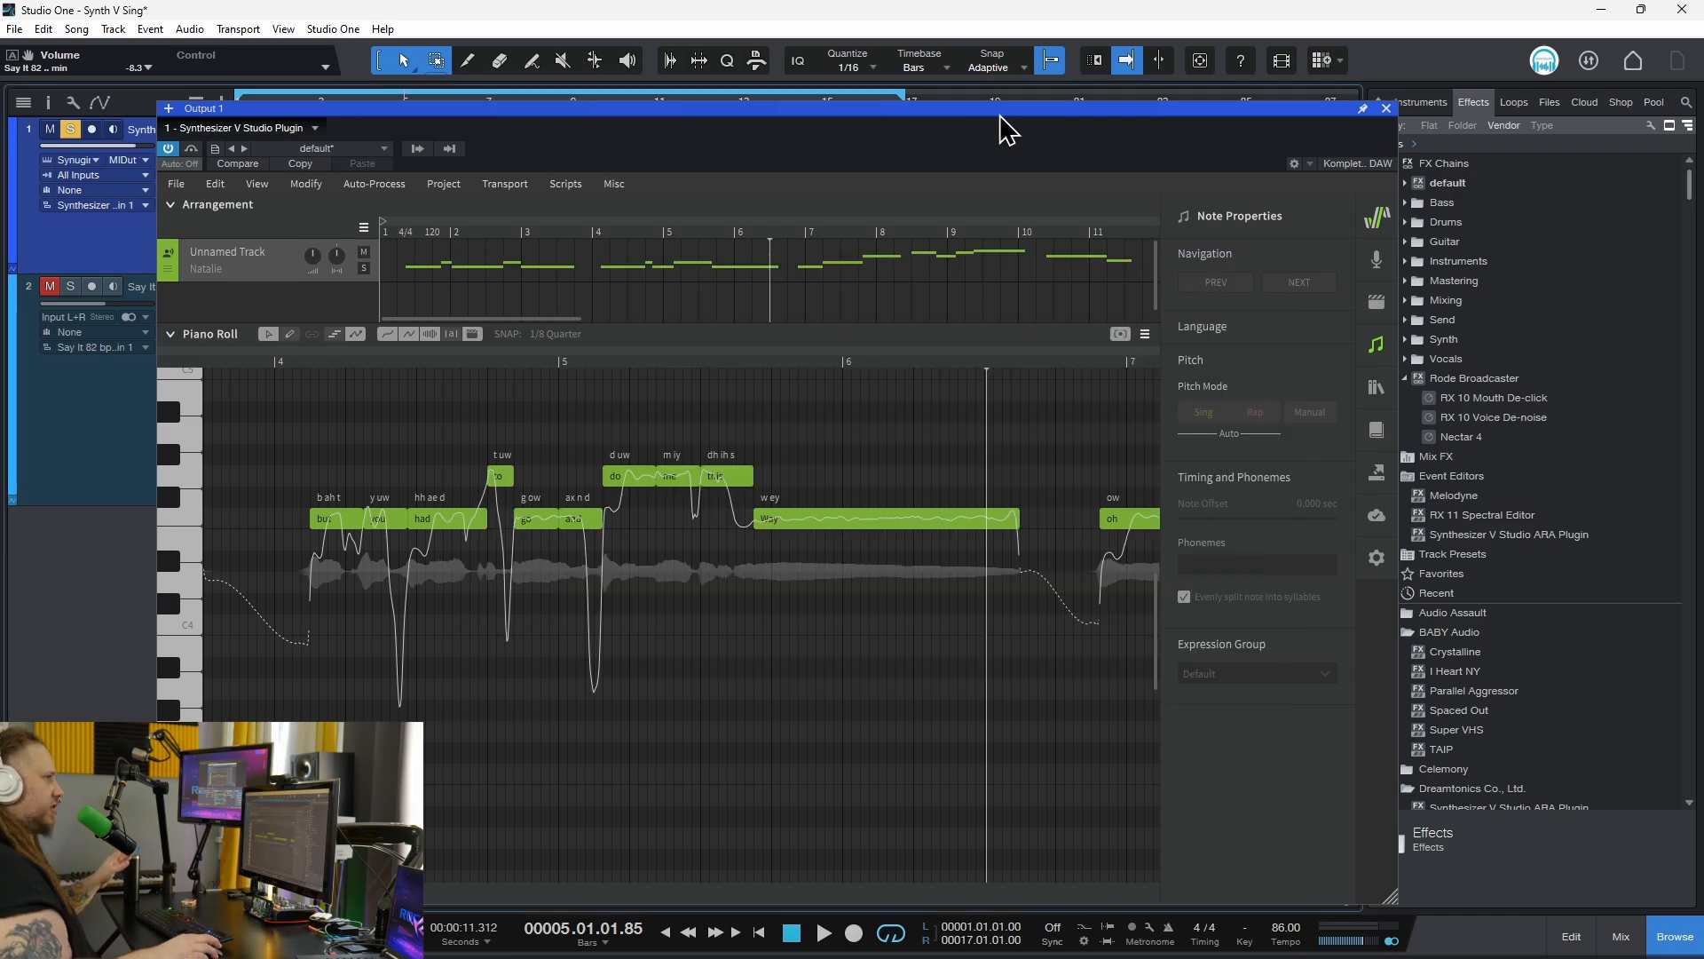
# Insert the Dreamtonics Vocoflex effect on the Synthesizer V track.
pyautogui.moveTo(1285, 118); pyautogui.dragTo(1183, 145)
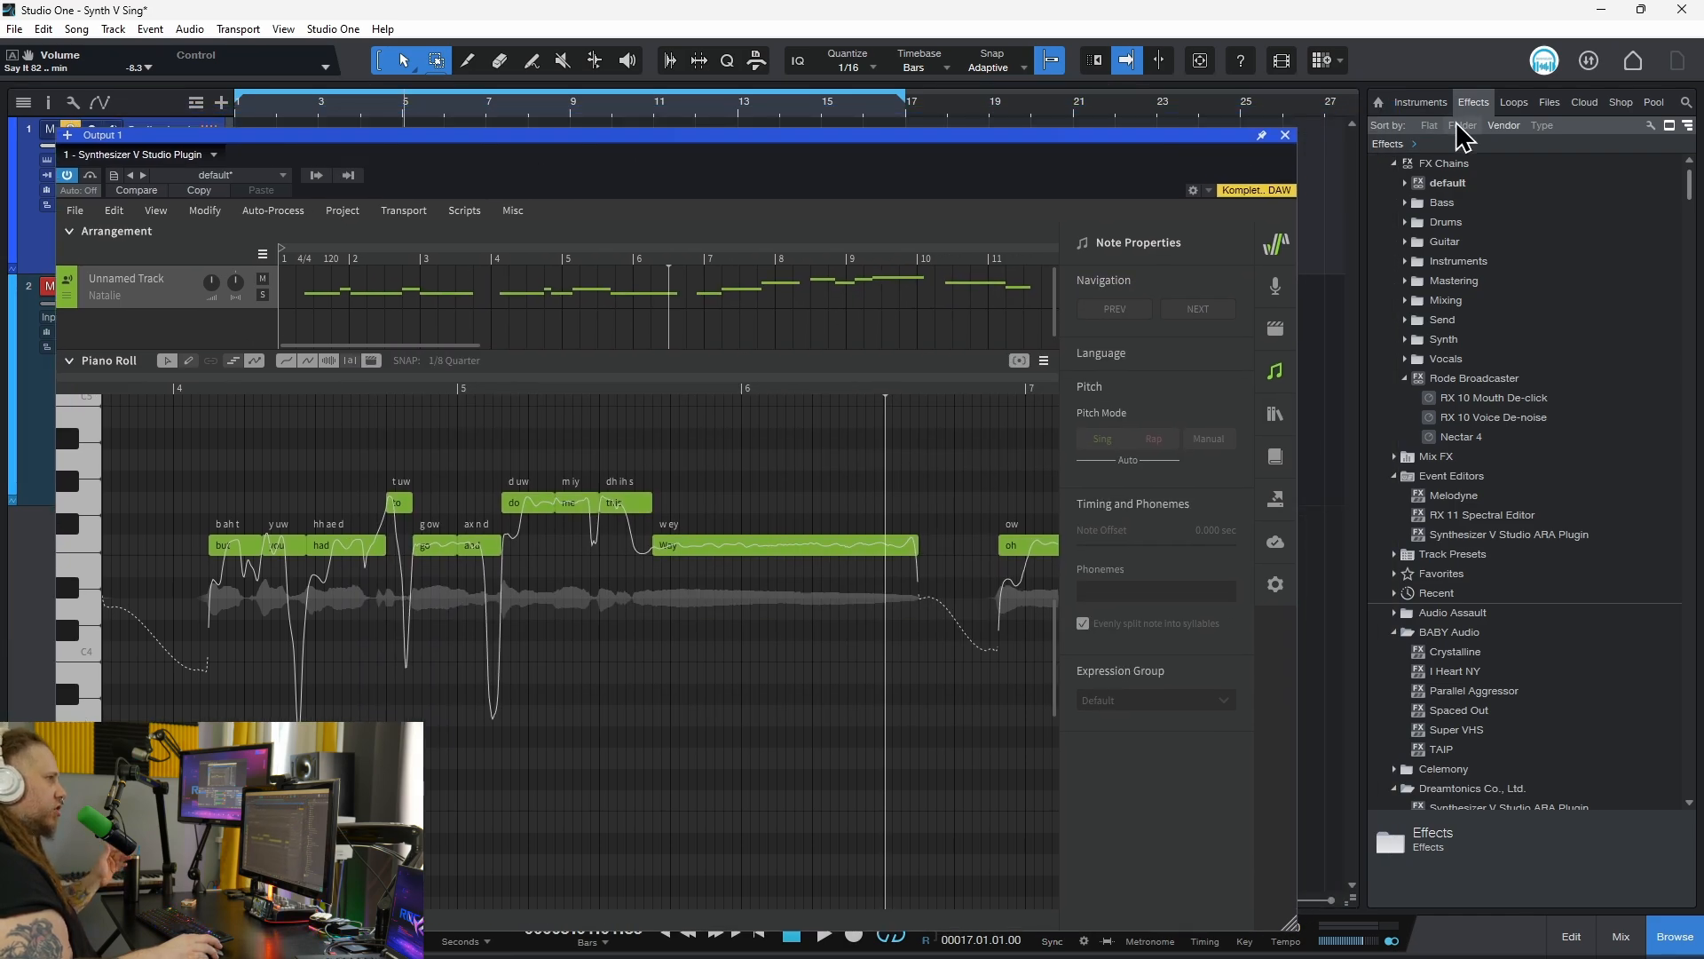
pyautogui.scroll(-8, 1569, 449)
pyautogui.click(1501, 438)
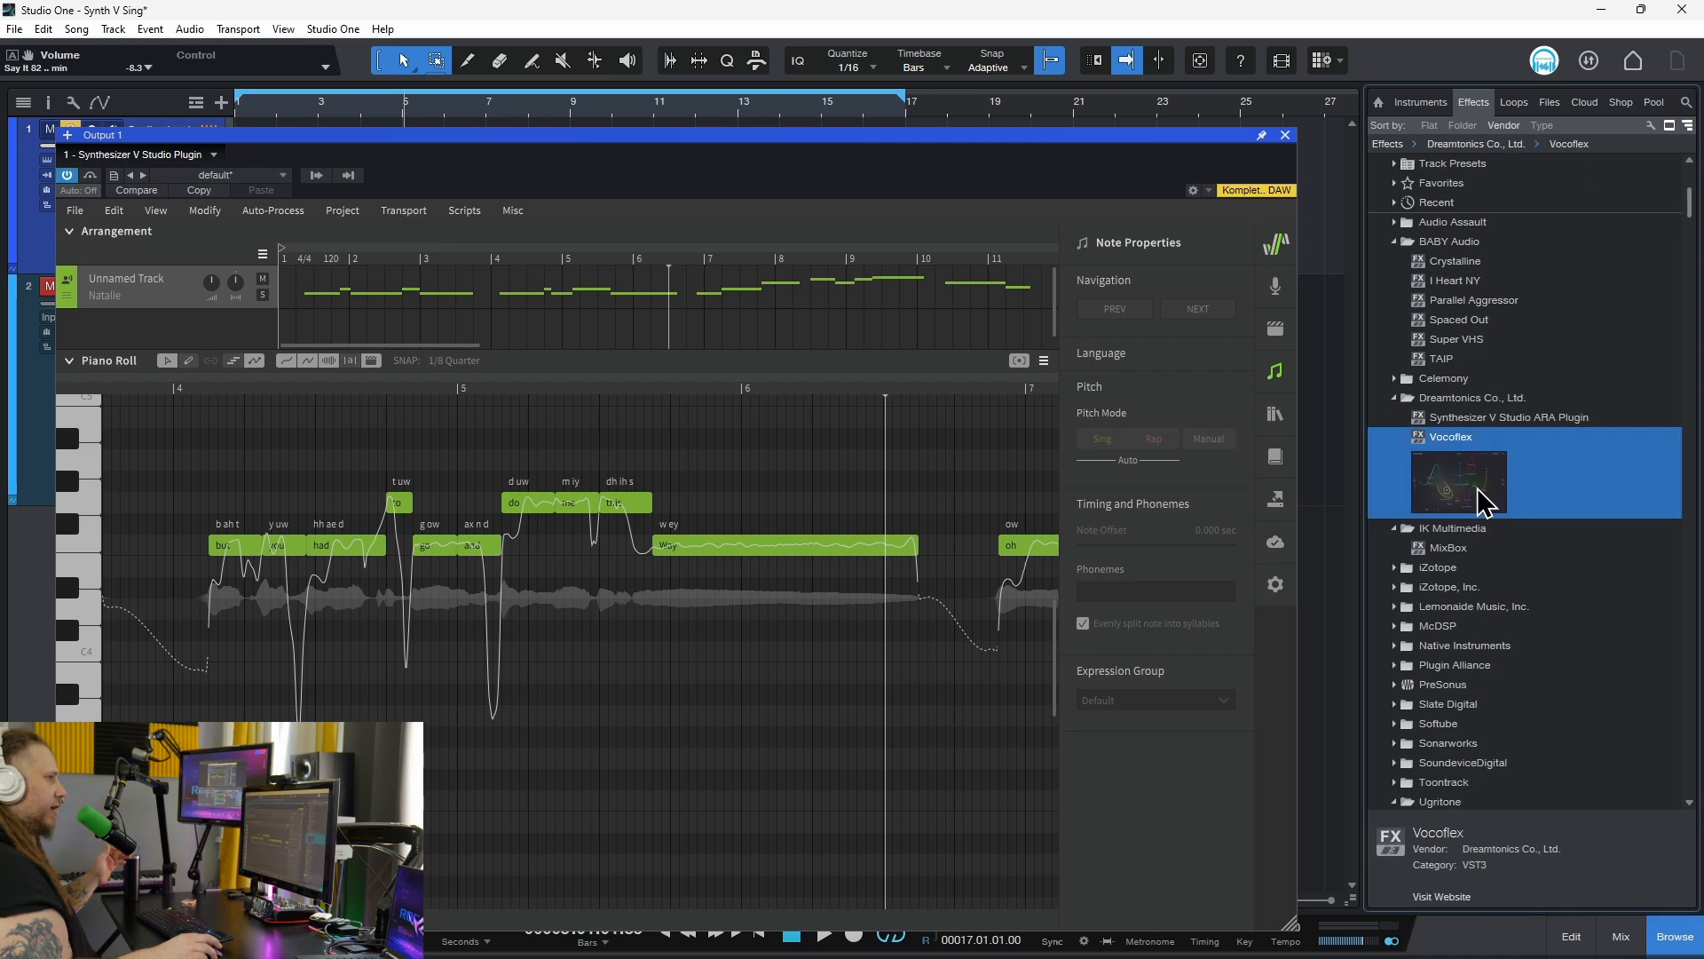
pyautogui.moveTo(165, 257); pyautogui.dragTo(50, 276)
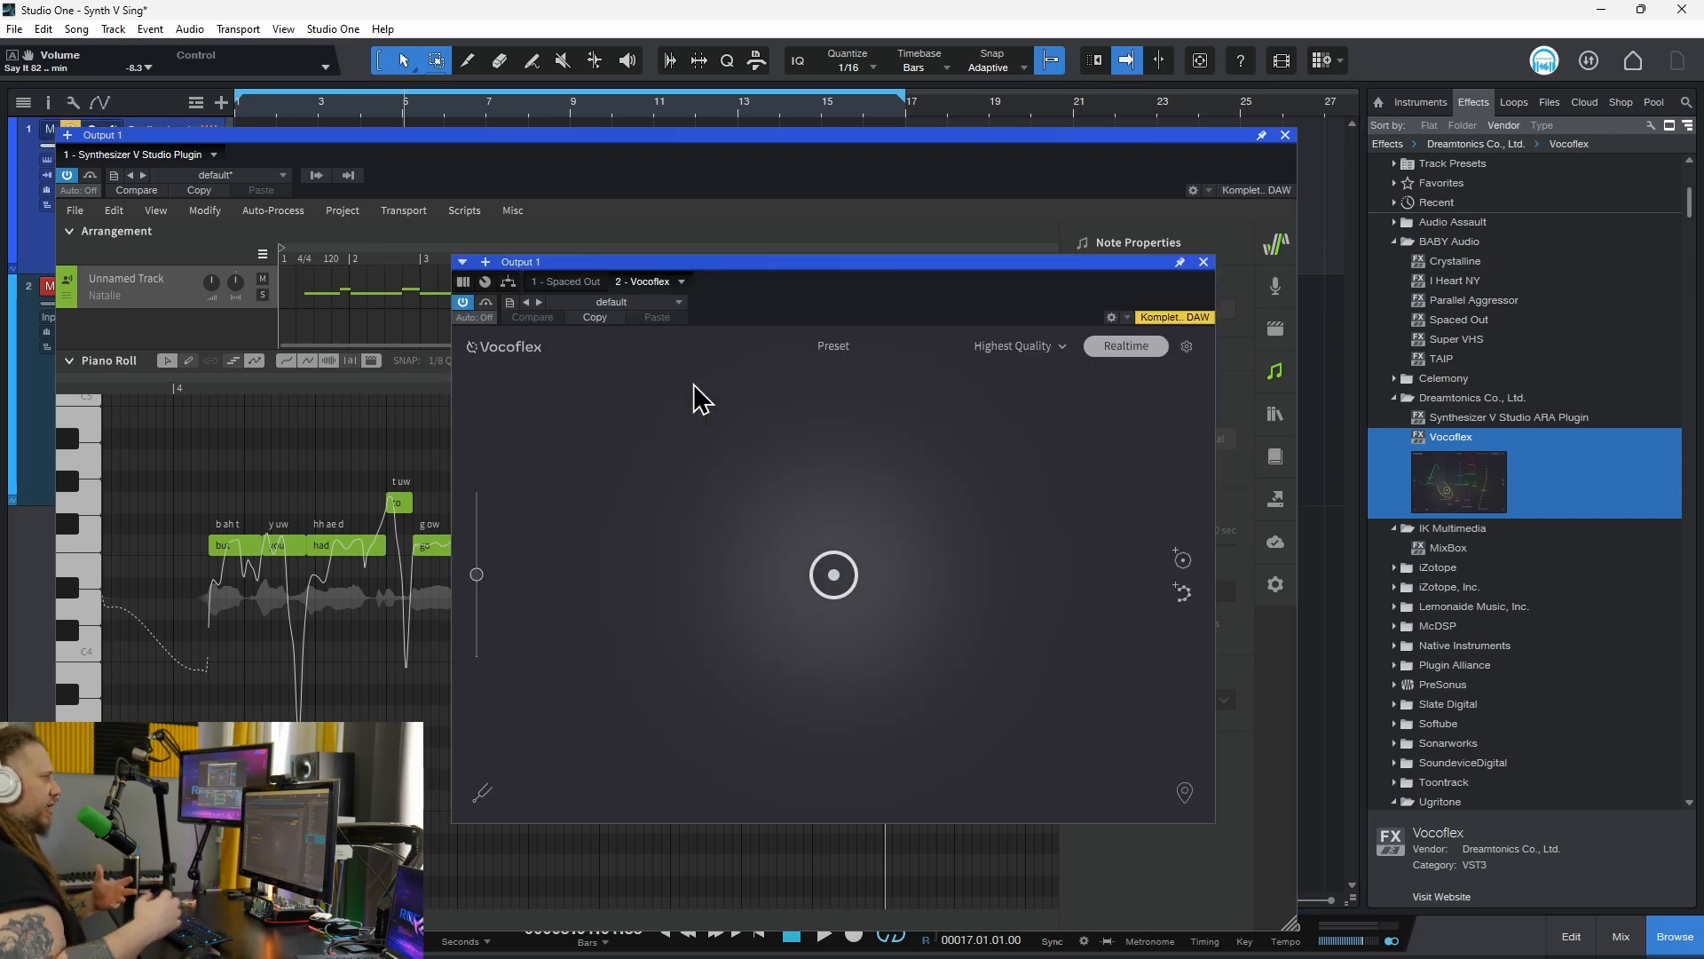
# Restore the Studio One window to a smaller size and rearrange the plugin windows to uncover the desktop's audio files.
pyautogui.moveTo(913, 264); pyautogui.dragTo(1035, 209)
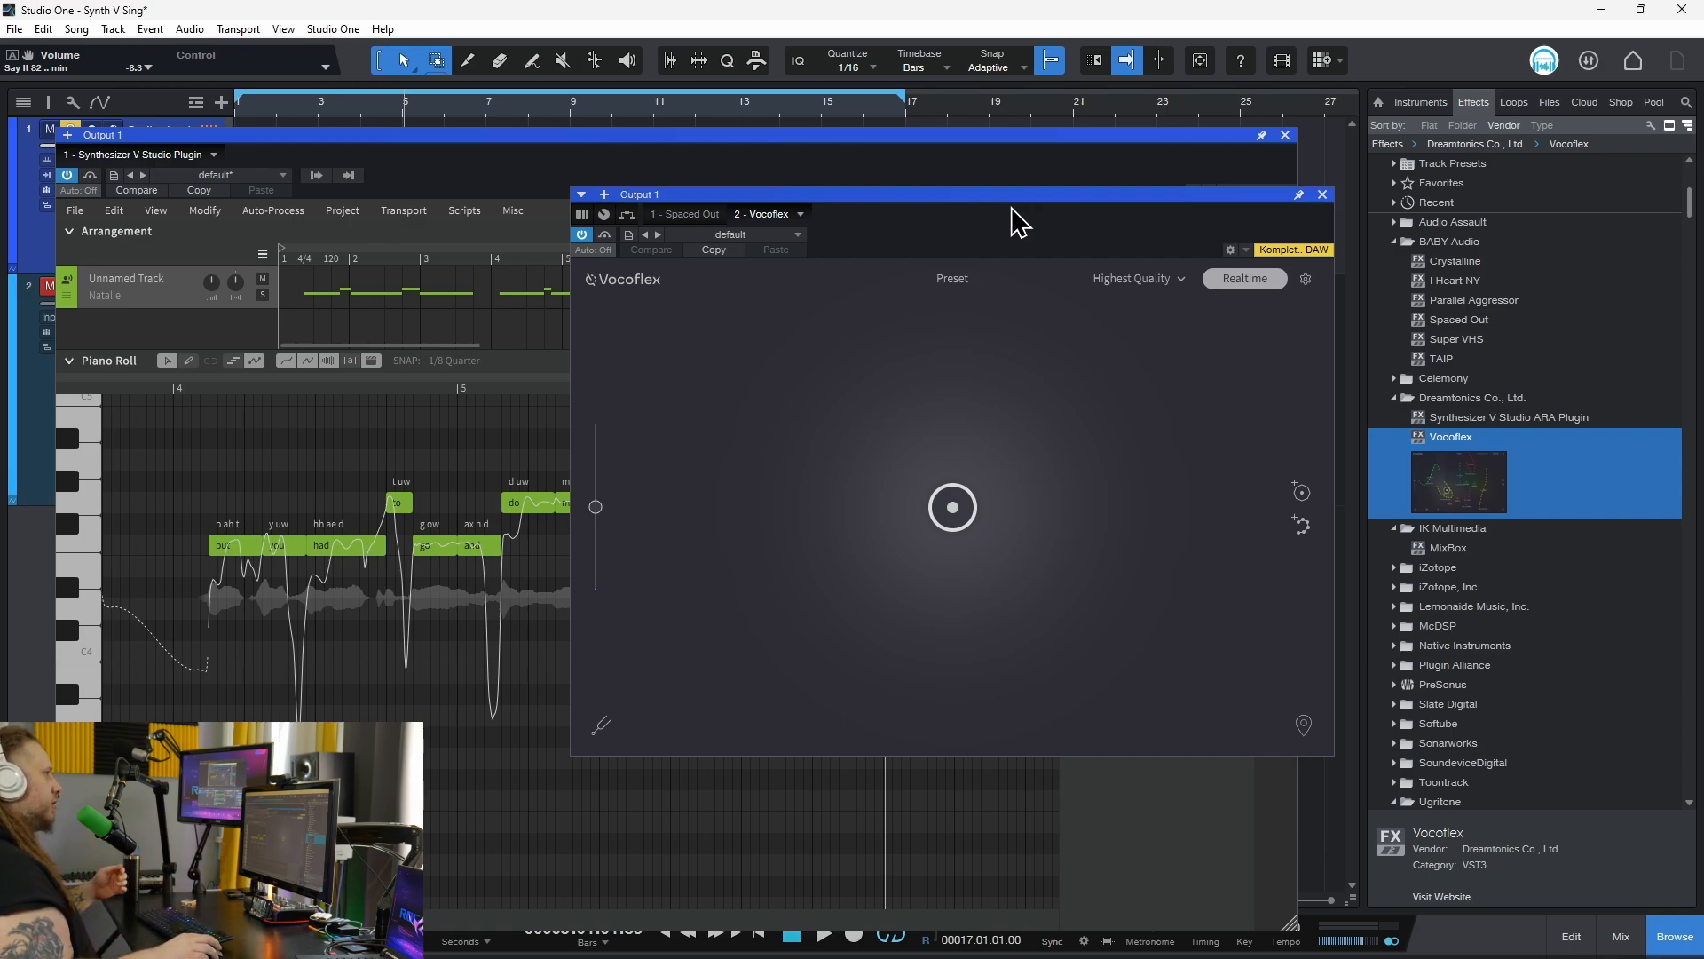
pyautogui.moveTo(969, 195); pyautogui.dragTo(998, 195)
pyautogui.moveTo(431, 7); pyautogui.dragTo(909, 164)
pyautogui.moveTo(762, 160); pyautogui.dragTo(645, 364)
pyautogui.moveTo(957, 192); pyautogui.dragTo(1090, 184)
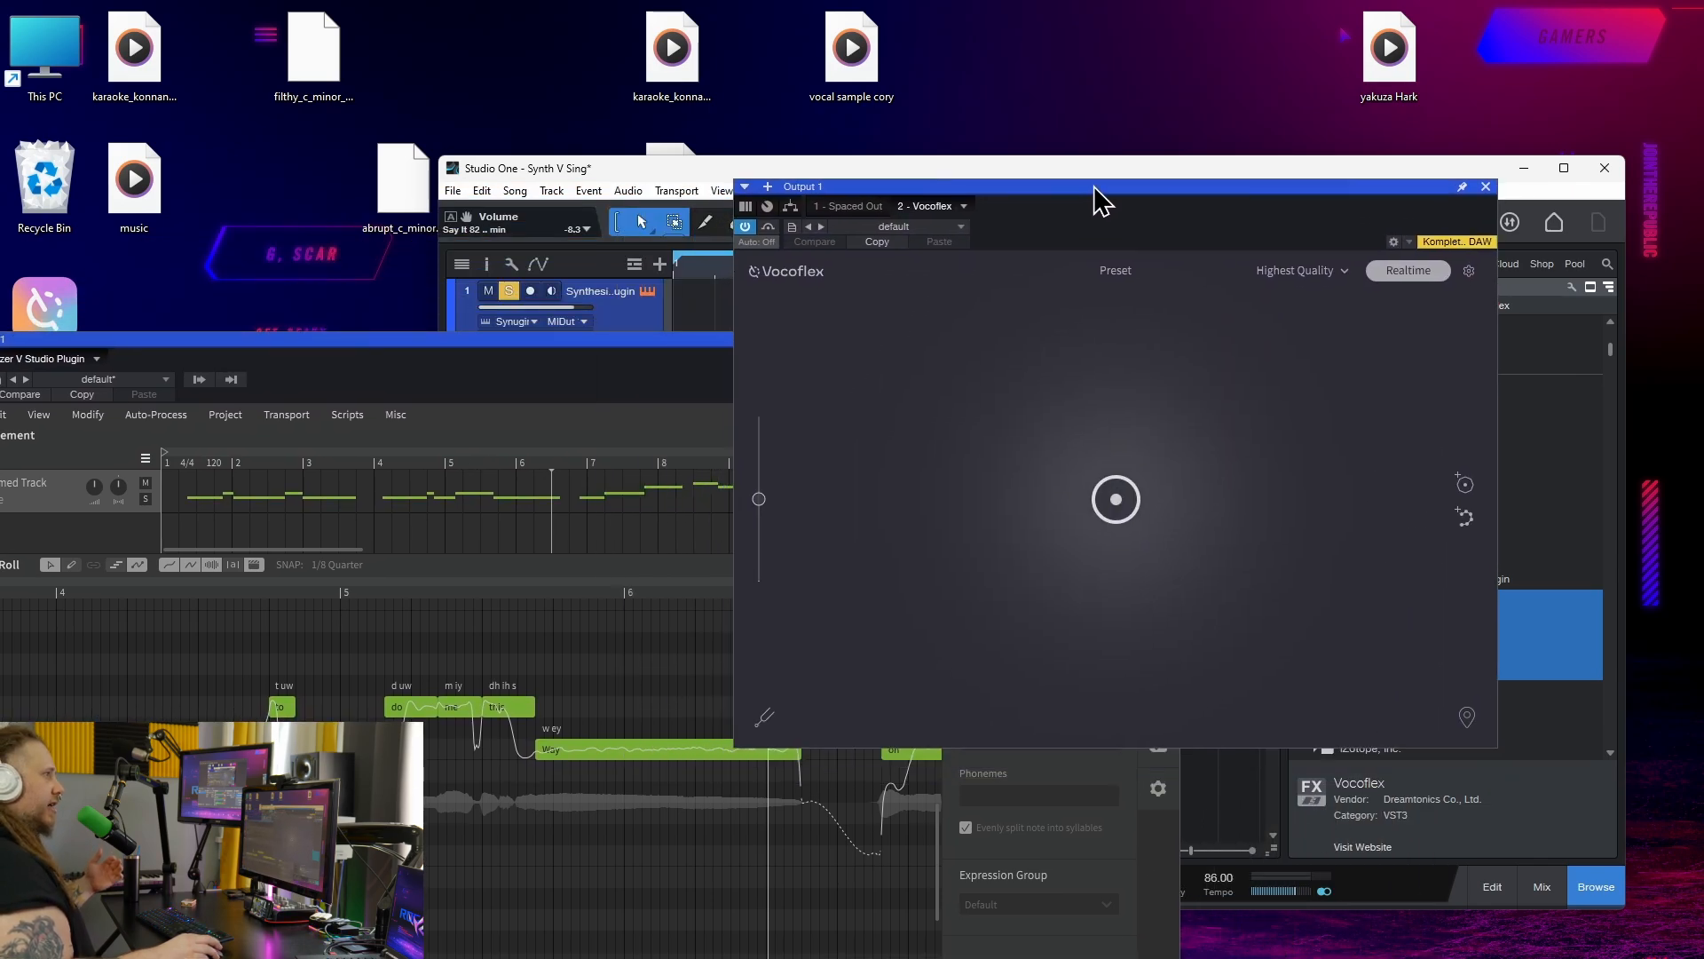
# Preview the vocal sample file from the desktop in Media Player and load it into Vocoflex.
pyautogui.doubleClick(845, 61)
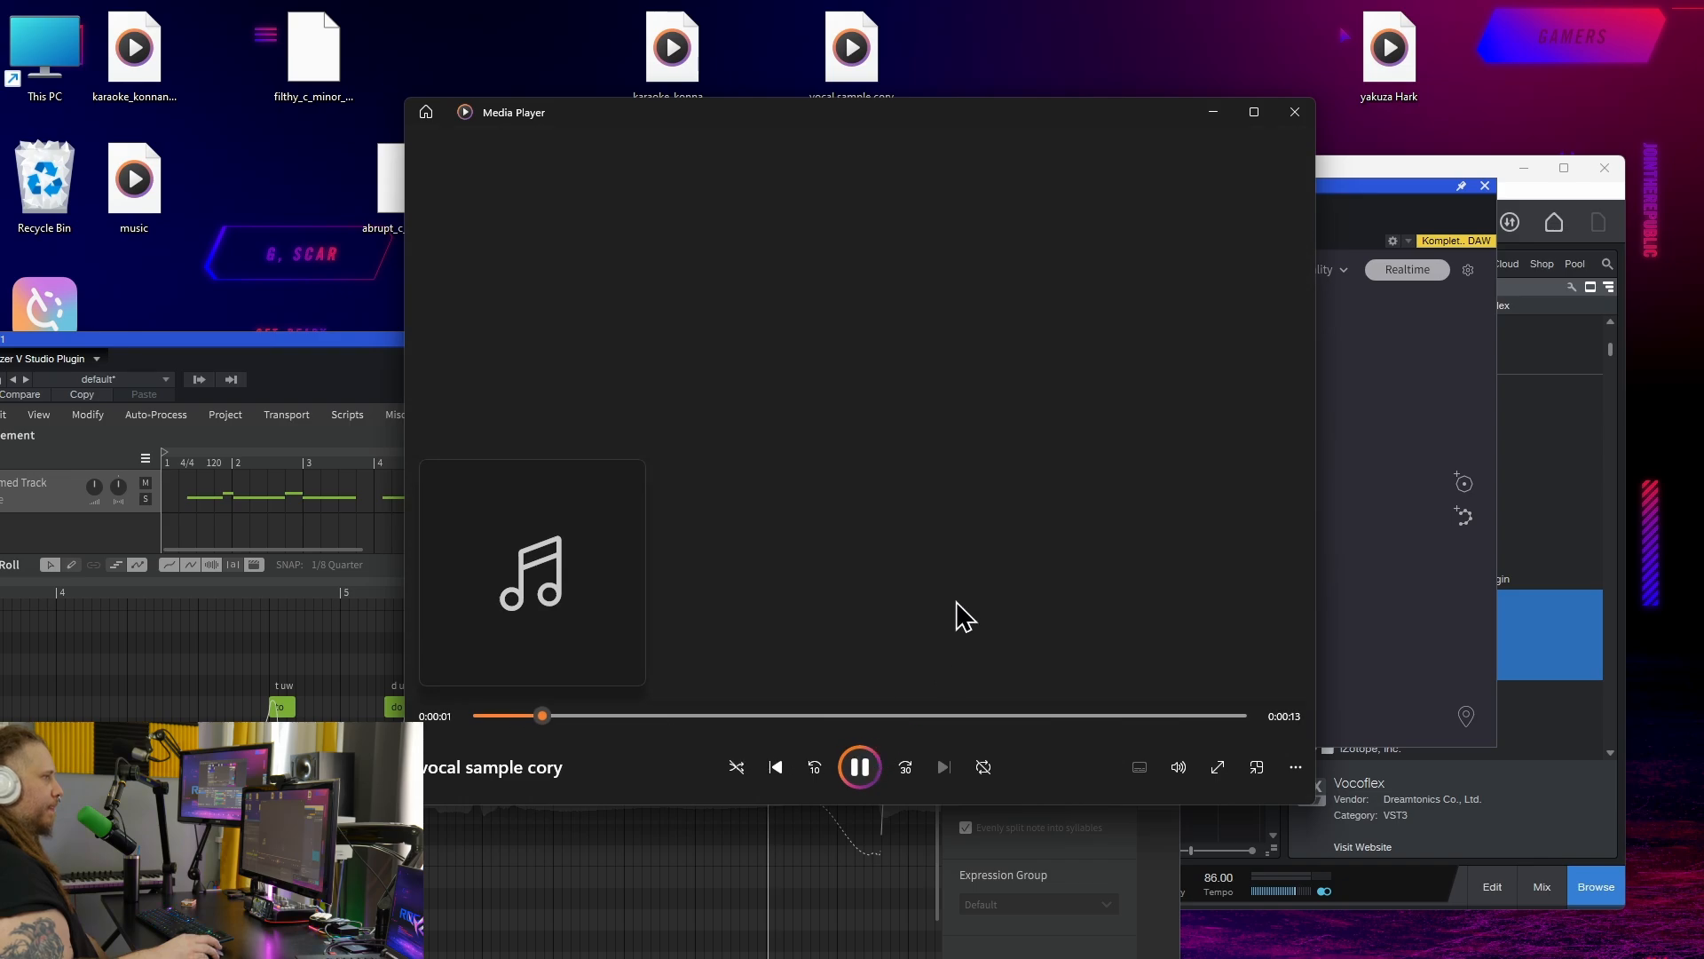
pyautogui.click(1296, 113)
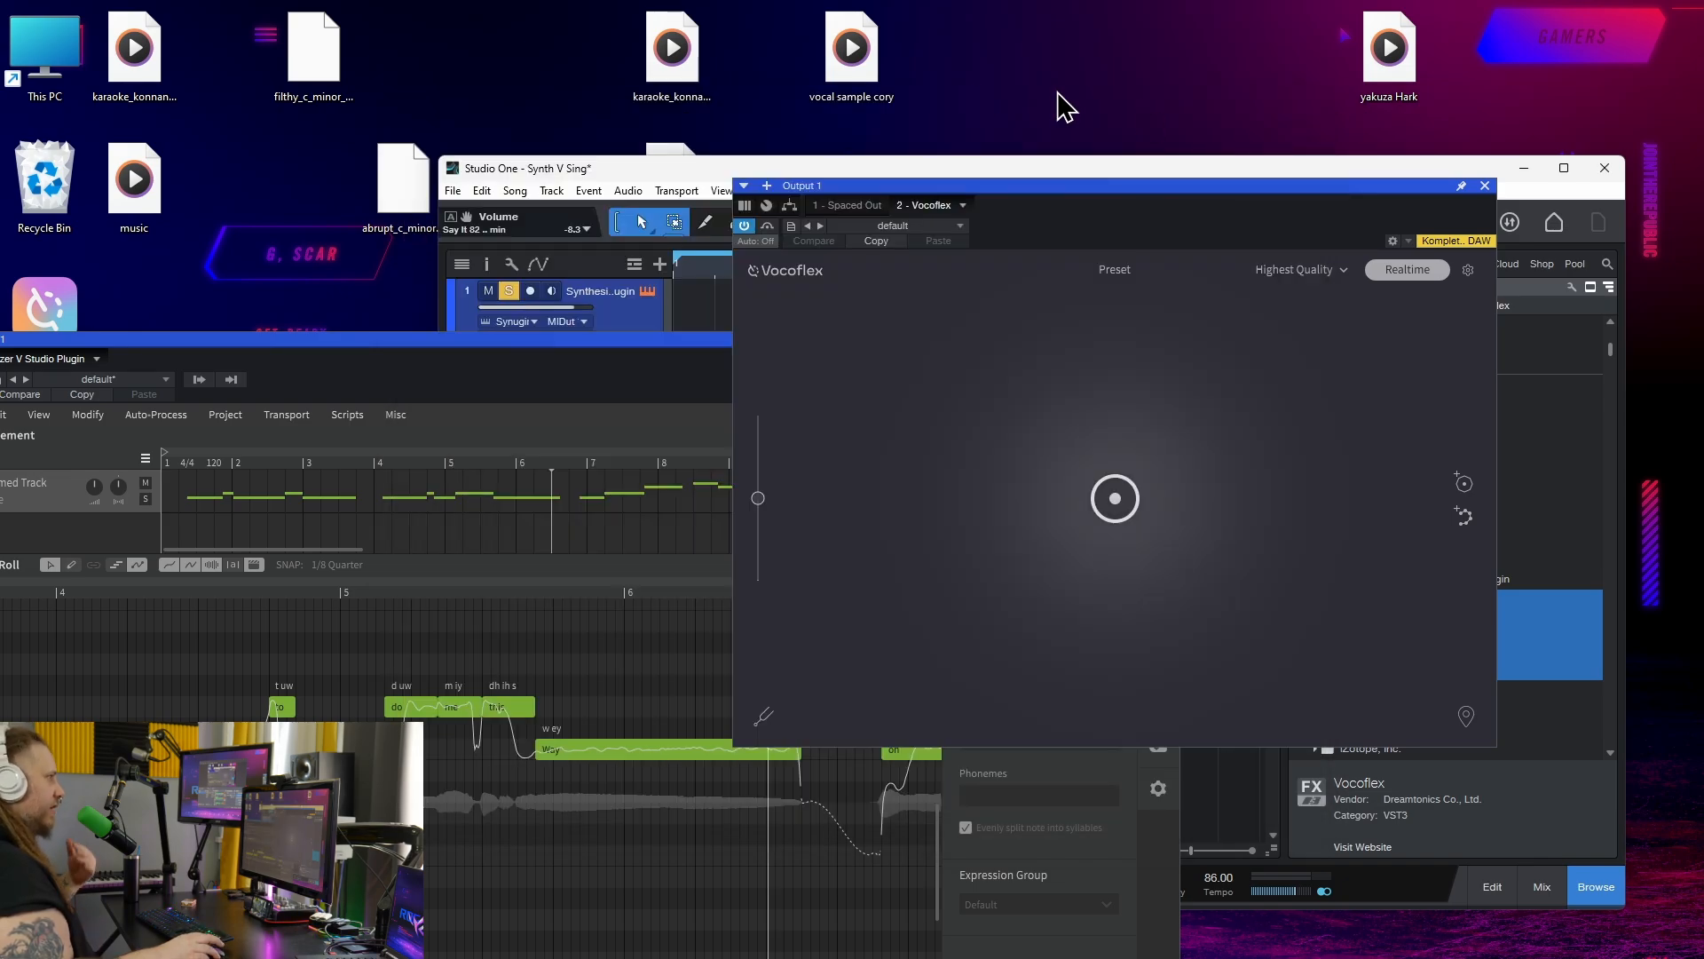
pyautogui.moveTo(852, 52); pyautogui.dragTo(1063, 488)
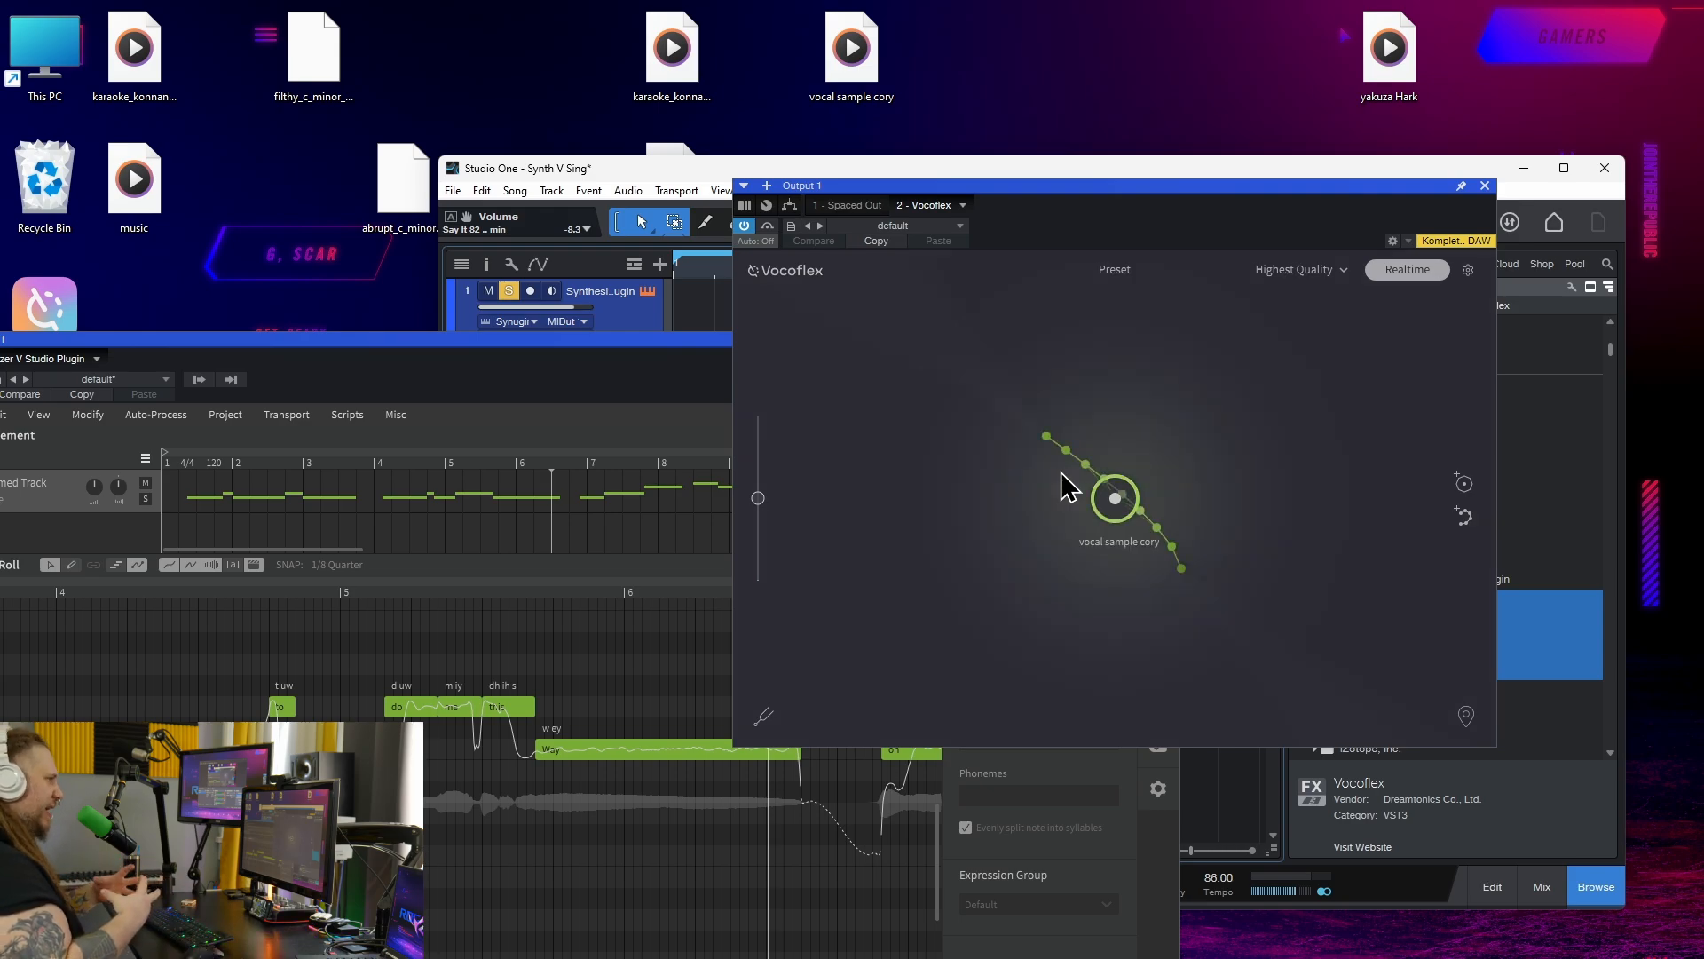
# Maximize Studio One again and arrange the Synthesizer V and Vocoflex windows over the song.
pyautogui.doubleClick(742, 170)
pyautogui.click(439, 339)
pyautogui.moveTo(440, 339); pyautogui.dragTo(688, 133)
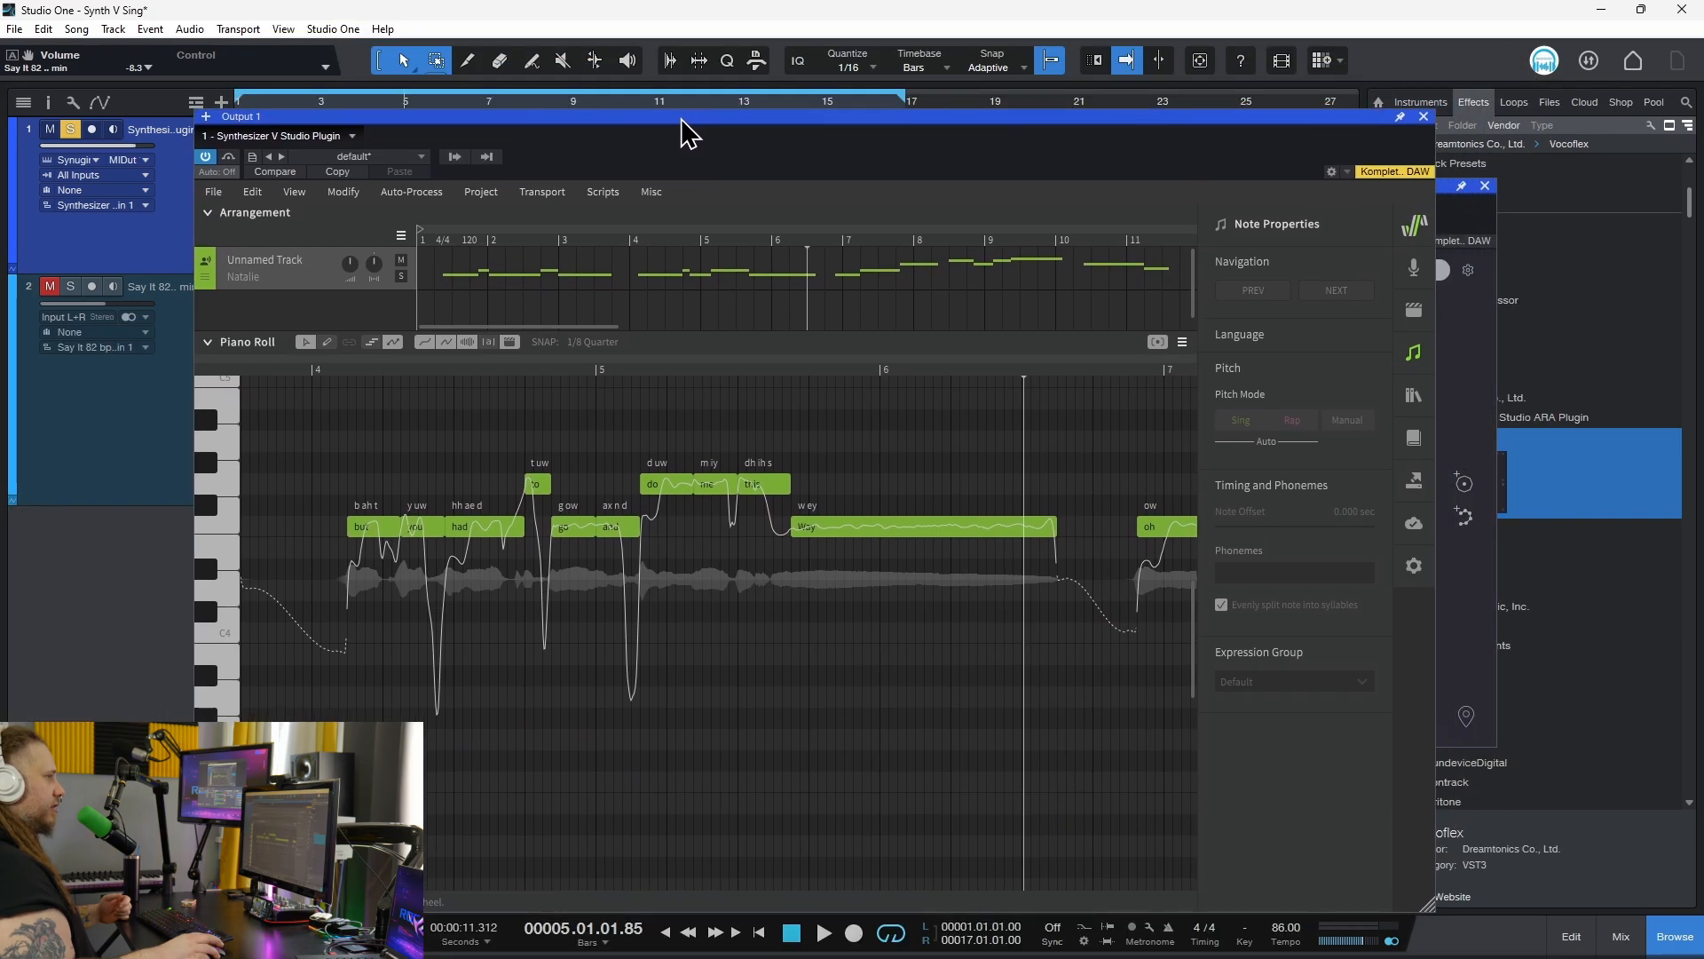
pyautogui.click(1476, 373)
pyautogui.moveTo(1065, 190); pyautogui.dragTo(1081, 182)
# Move the Vocoflex probe off the sample's curve and adjust it while playing the vocal from bar 2.
pyautogui.moveTo(1486, 347); pyautogui.dragTo(1196, 411)
pyautogui.click(281, 106)
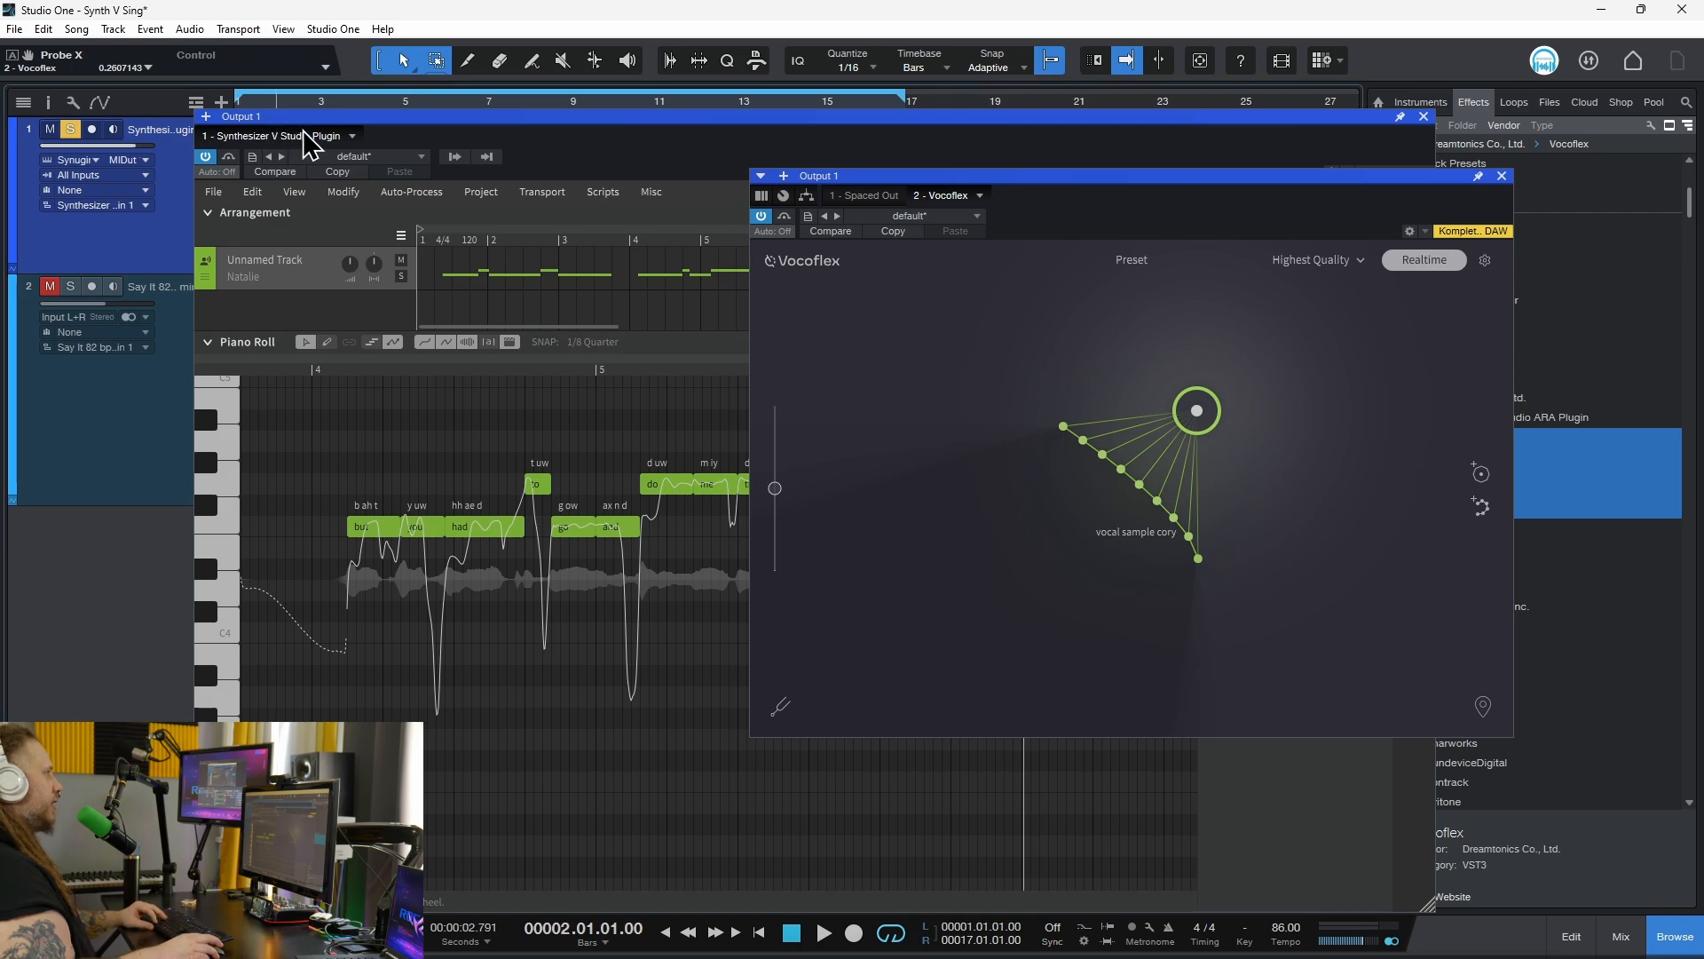
pyautogui.press('space')
pyautogui.moveTo(1197, 413); pyautogui.dragTo(1196, 413)
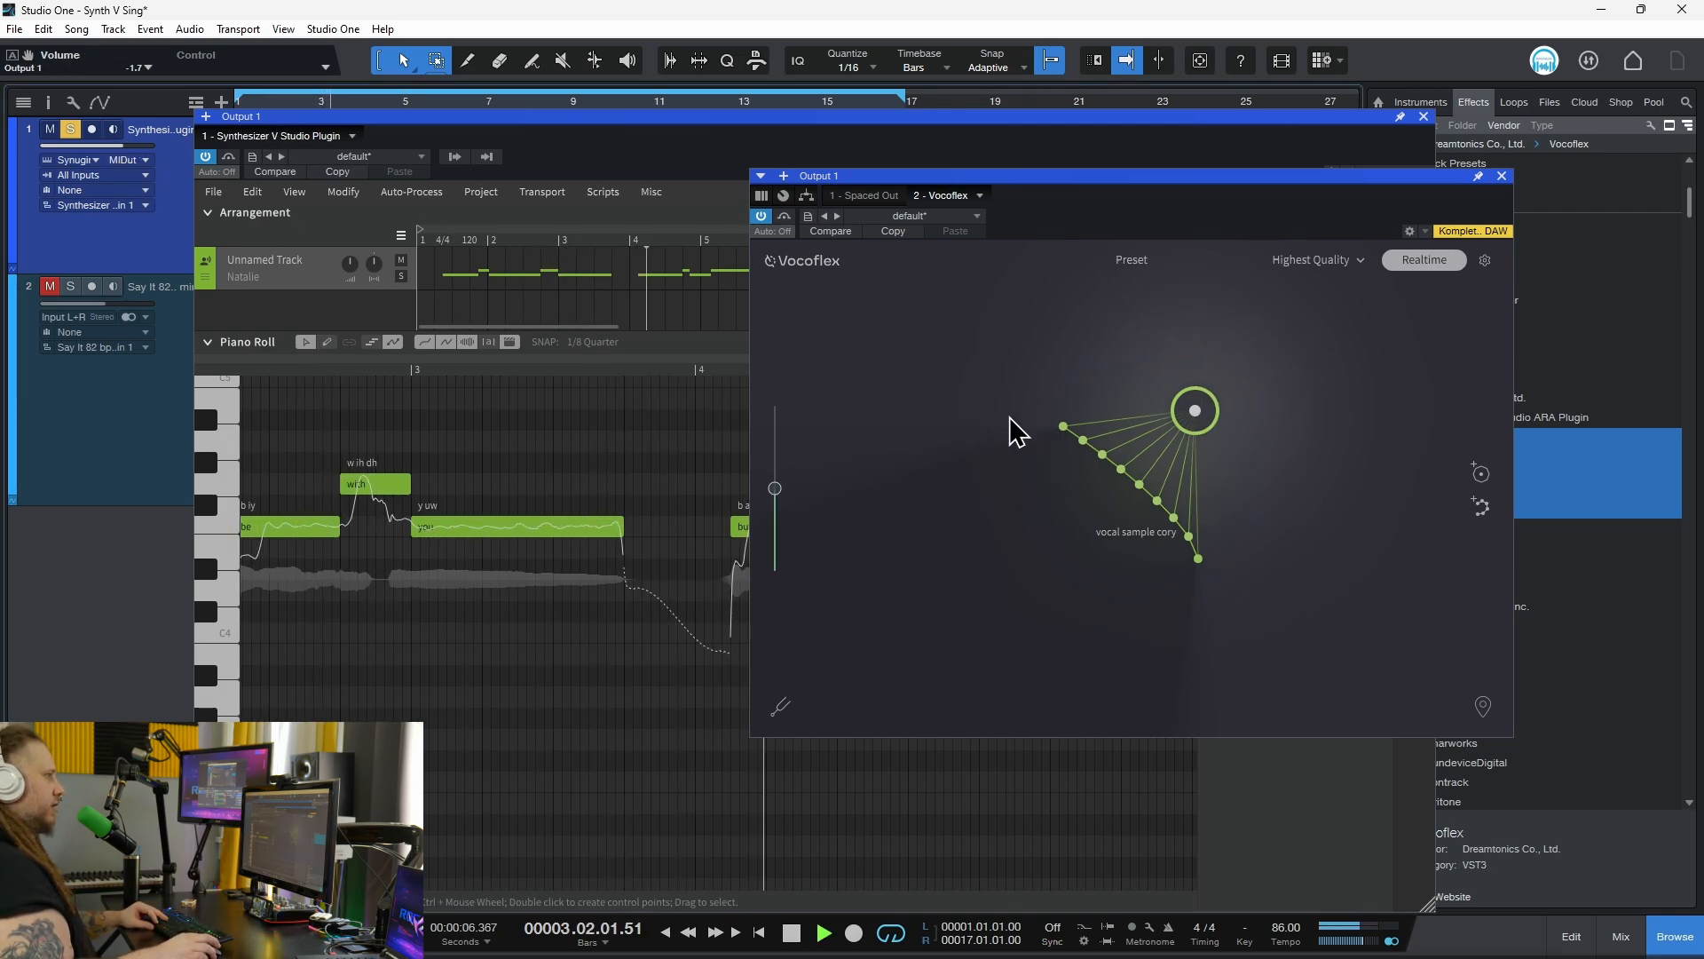
pyautogui.moveTo(1195, 430); pyautogui.dragTo(1198, 467)
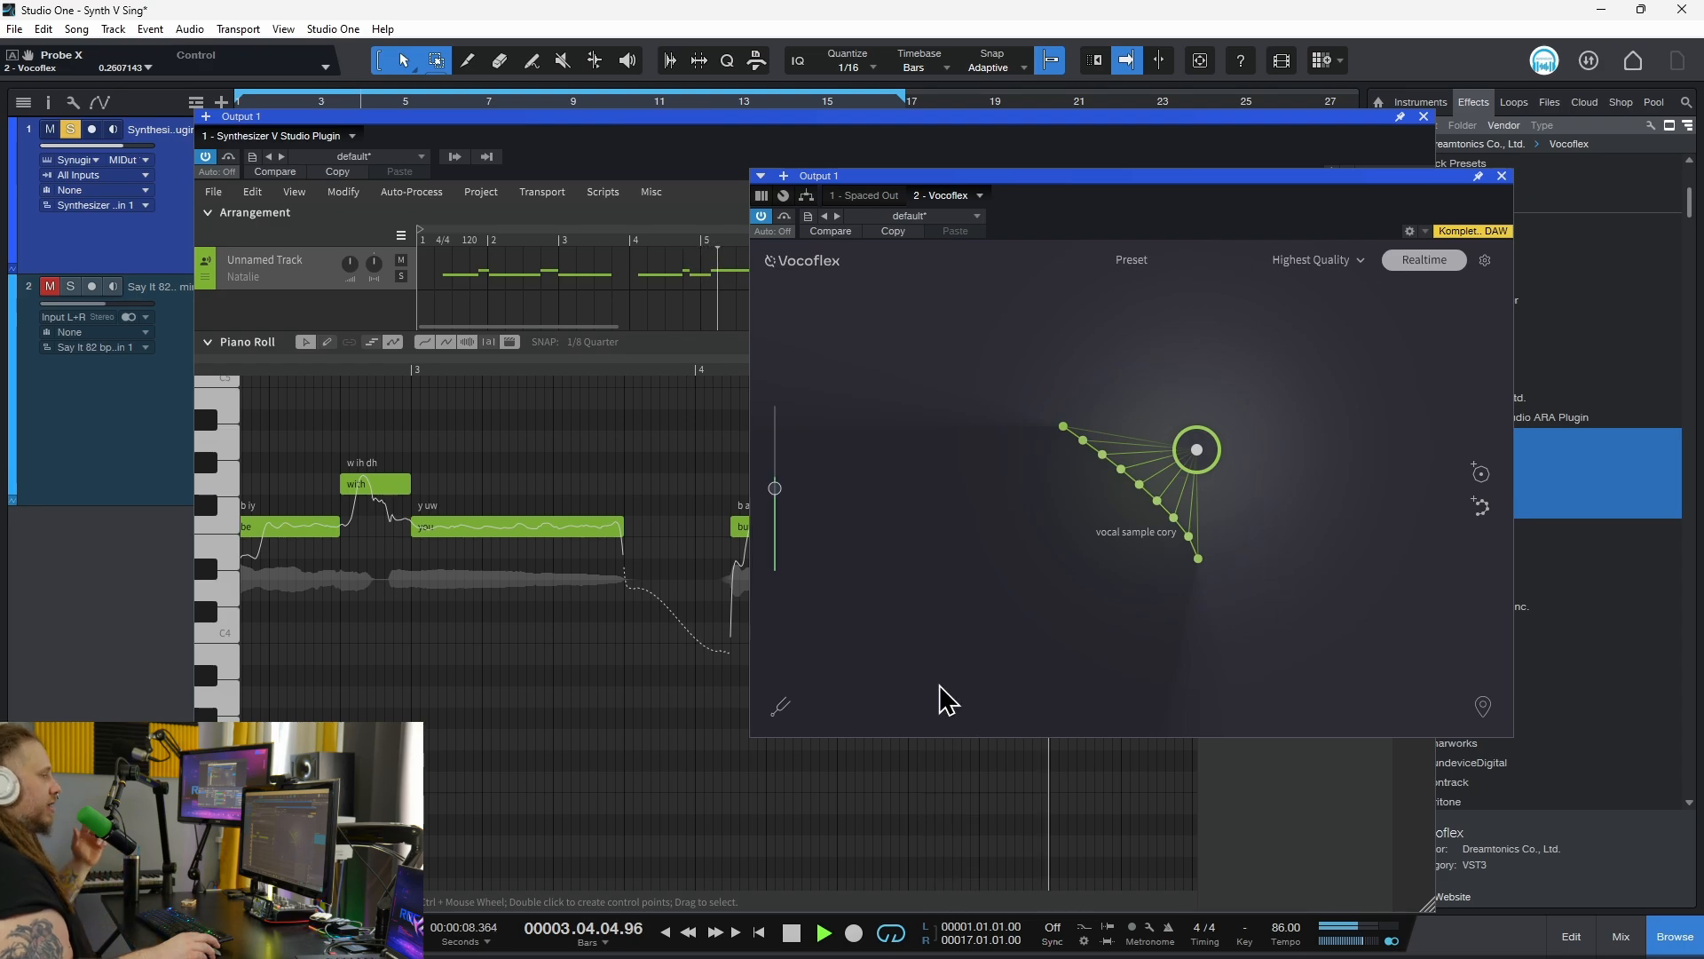
pyautogui.press('space')
# Set Vocoflex's pitch shift to -5 and play the vocal from bar 5 while moving the probe around the sample.
pyautogui.moveTo(1195, 450); pyautogui.dragTo(1143, 413)
pyautogui.moveTo(783, 710)
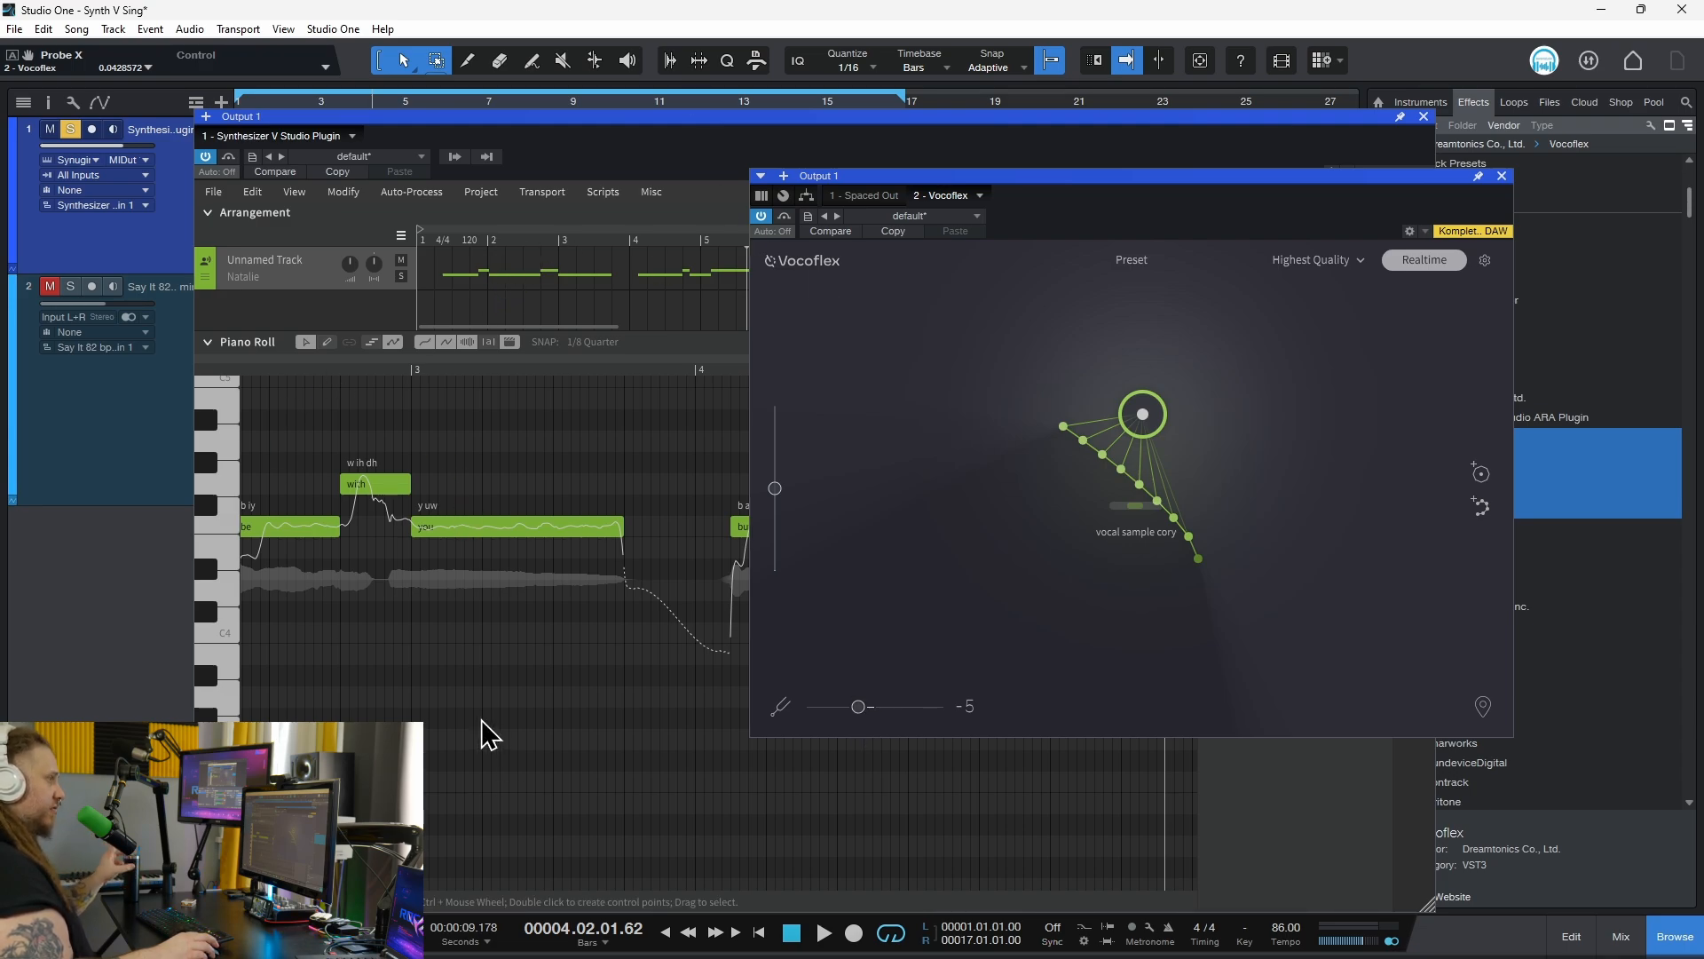
pyautogui.click(408, 103)
pyautogui.press('space')
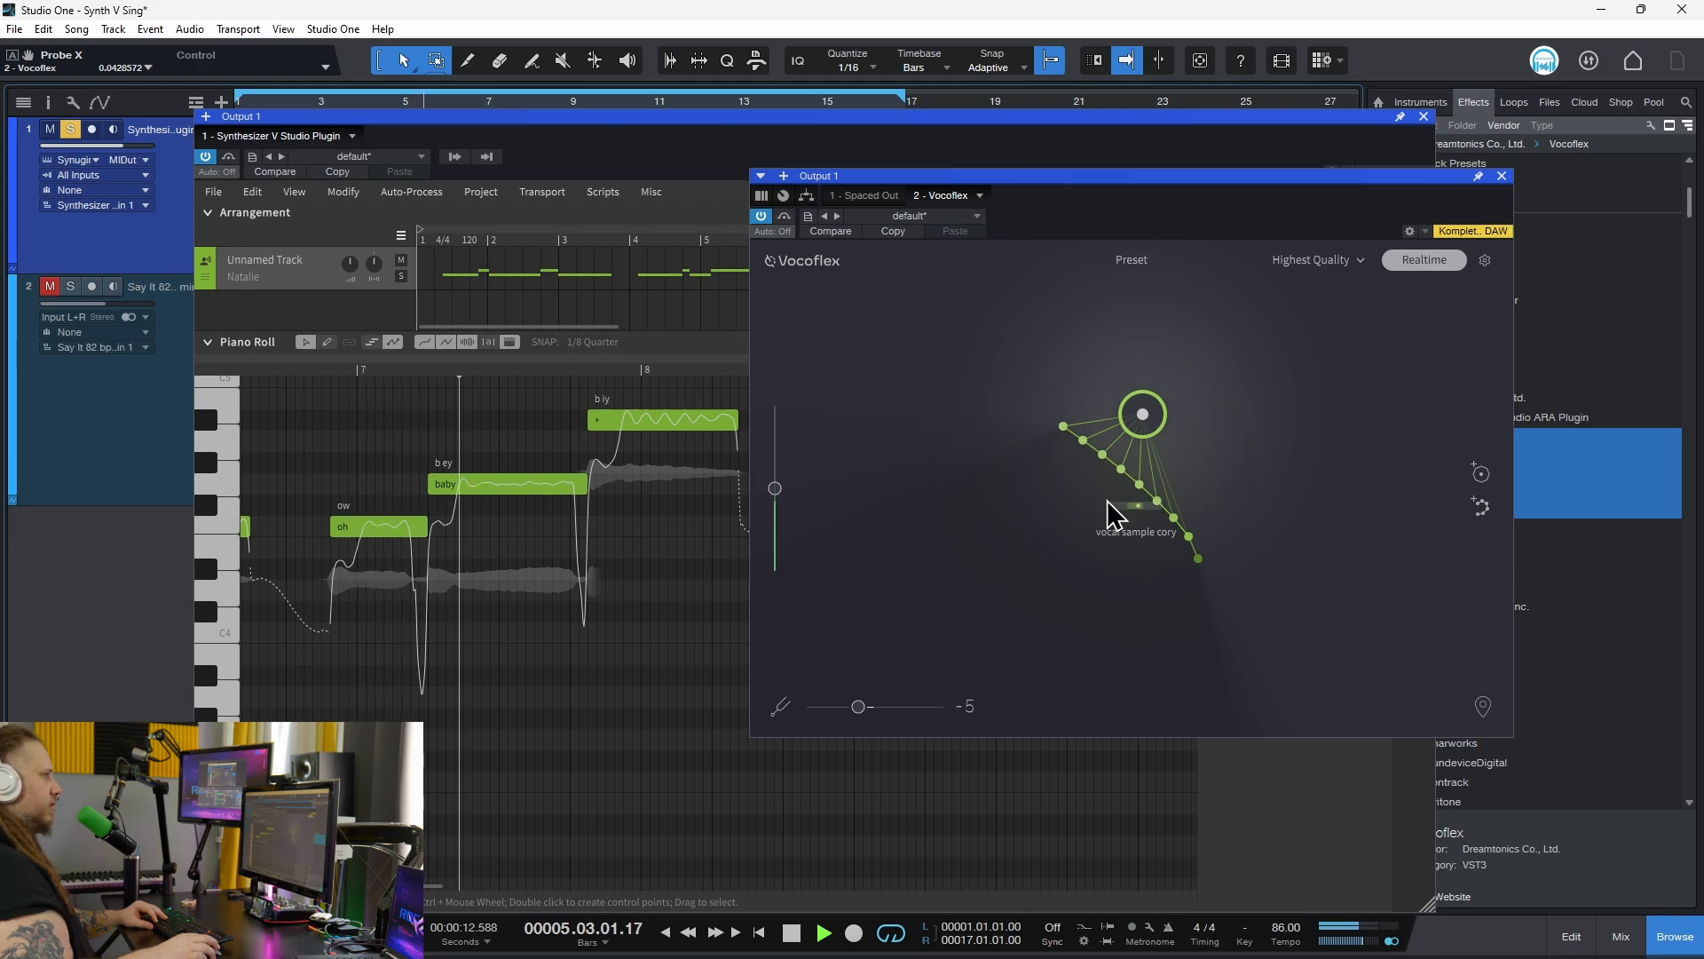
pyautogui.moveTo(1142, 413); pyautogui.dragTo(1246, 495)
pyautogui.click(1154, 7)
pyautogui.press('space')
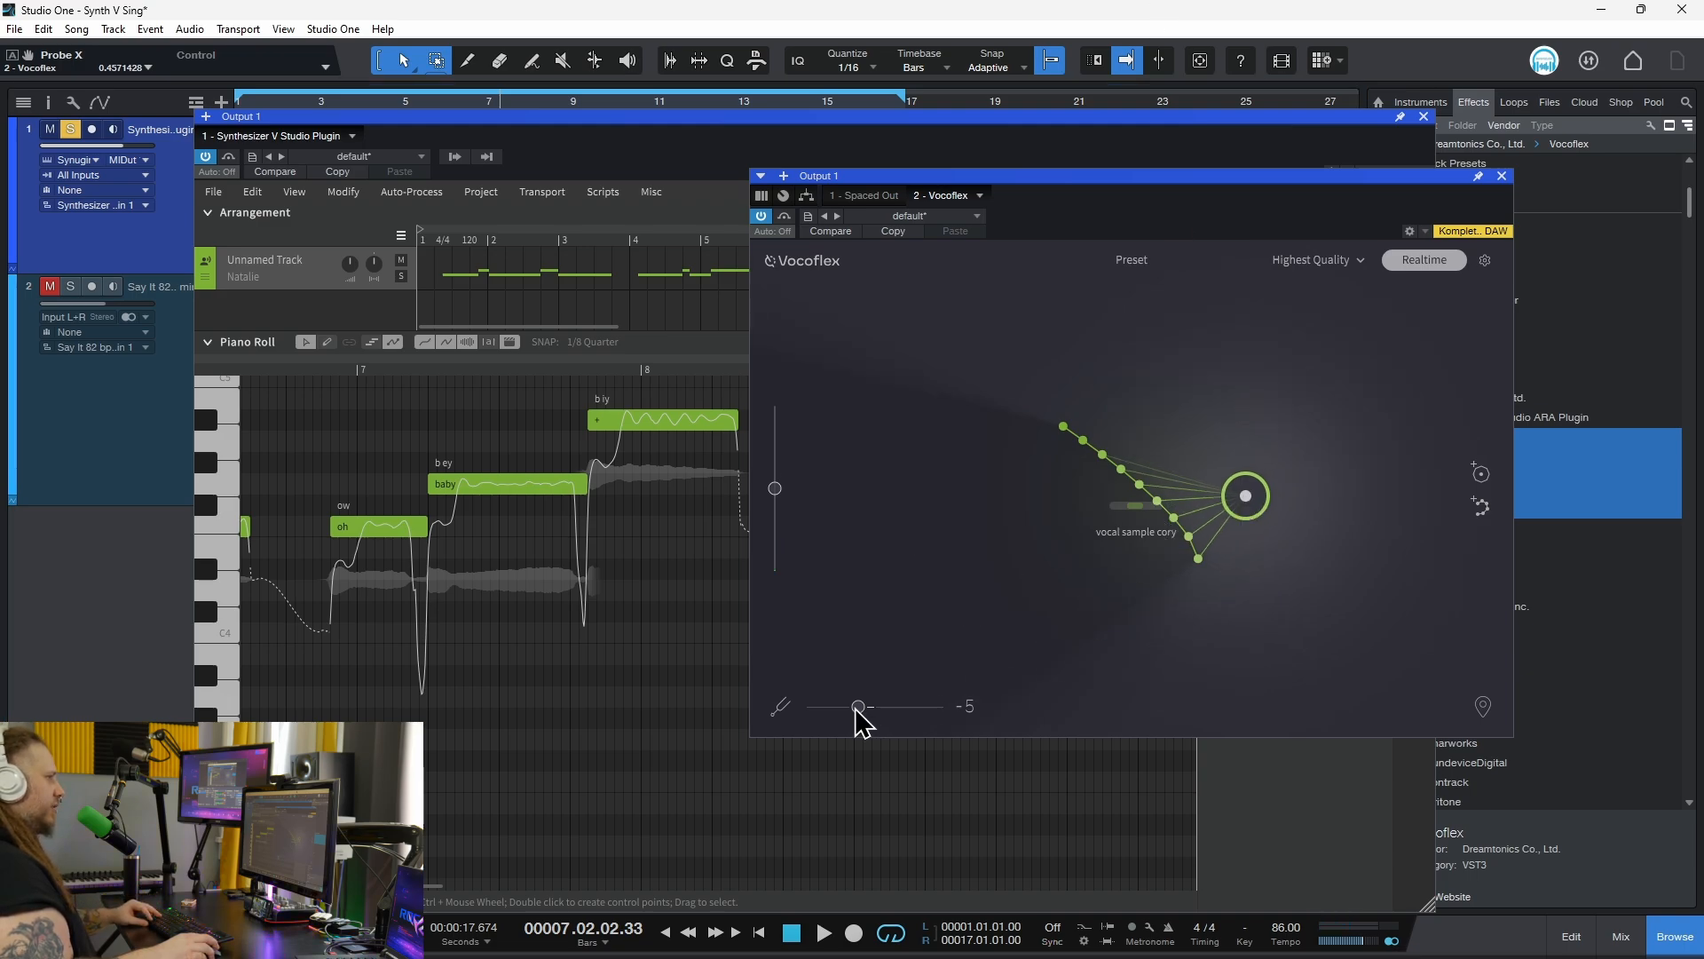
# Load Vocoflex's Demo preset and place the probe on the OA_Victorious voice sample.
pyautogui.click(1131, 260)
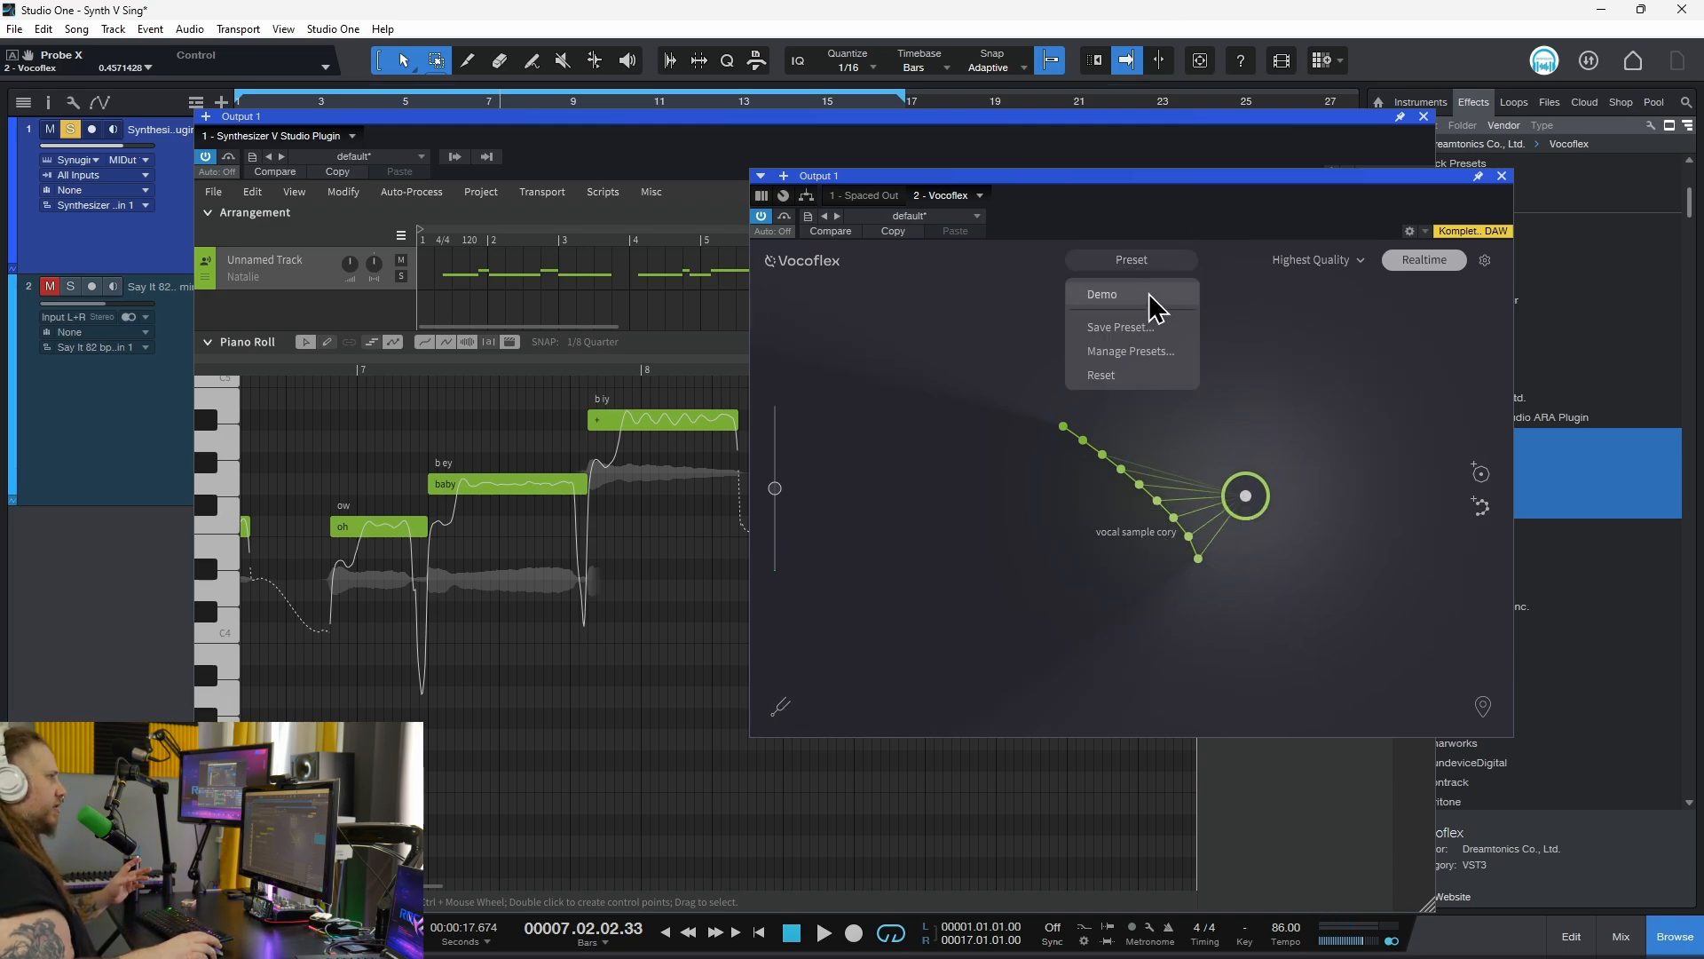
pyautogui.click(1154, 306)
pyautogui.moveTo(1008, 551); pyautogui.dragTo(1002, 525)
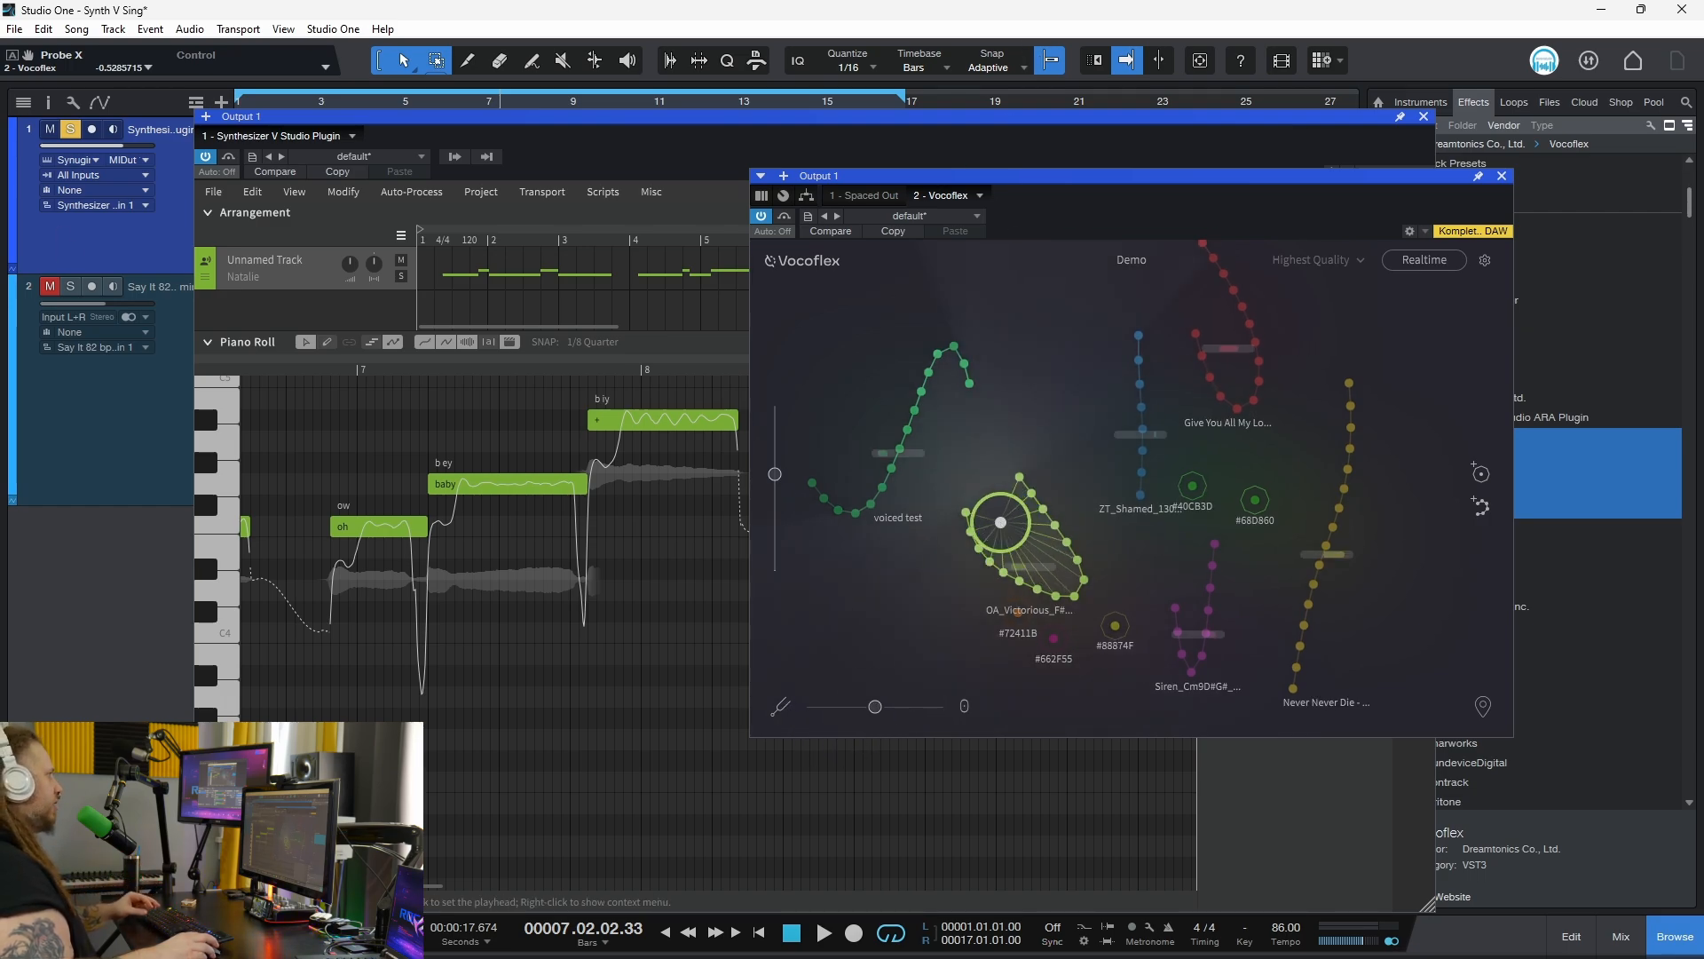
# Play the vocal from bar 1 with Vocoflex bypassed for comparison.
pyautogui.press('Home')
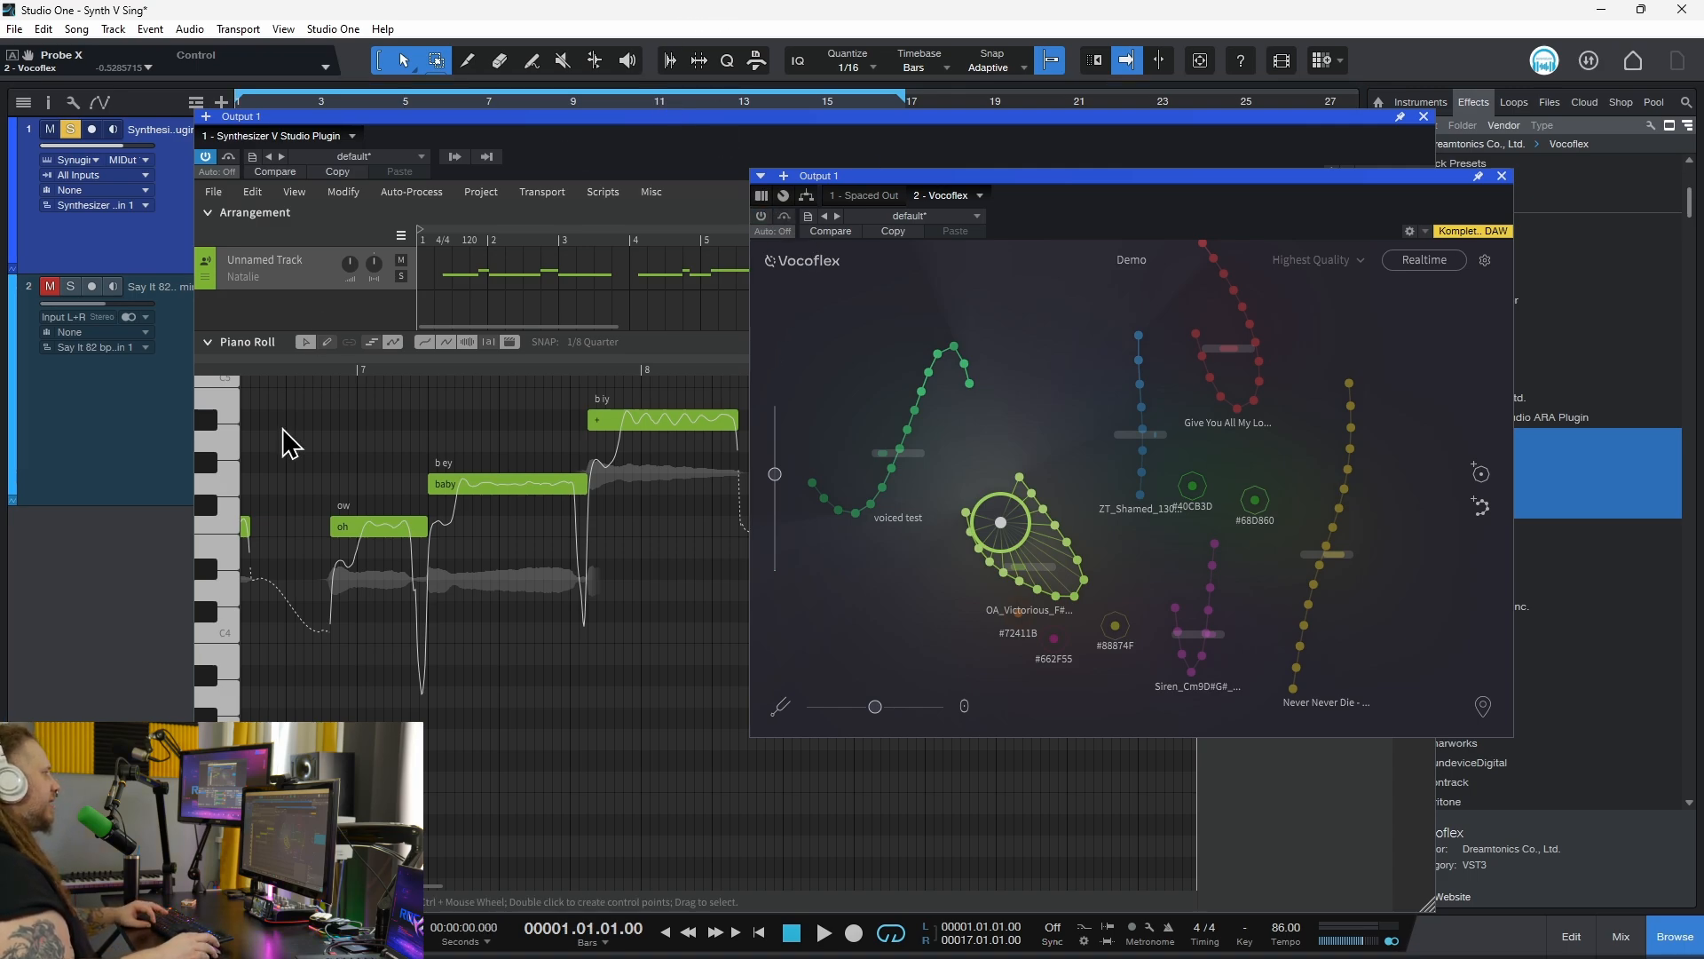
pyautogui.press('space')
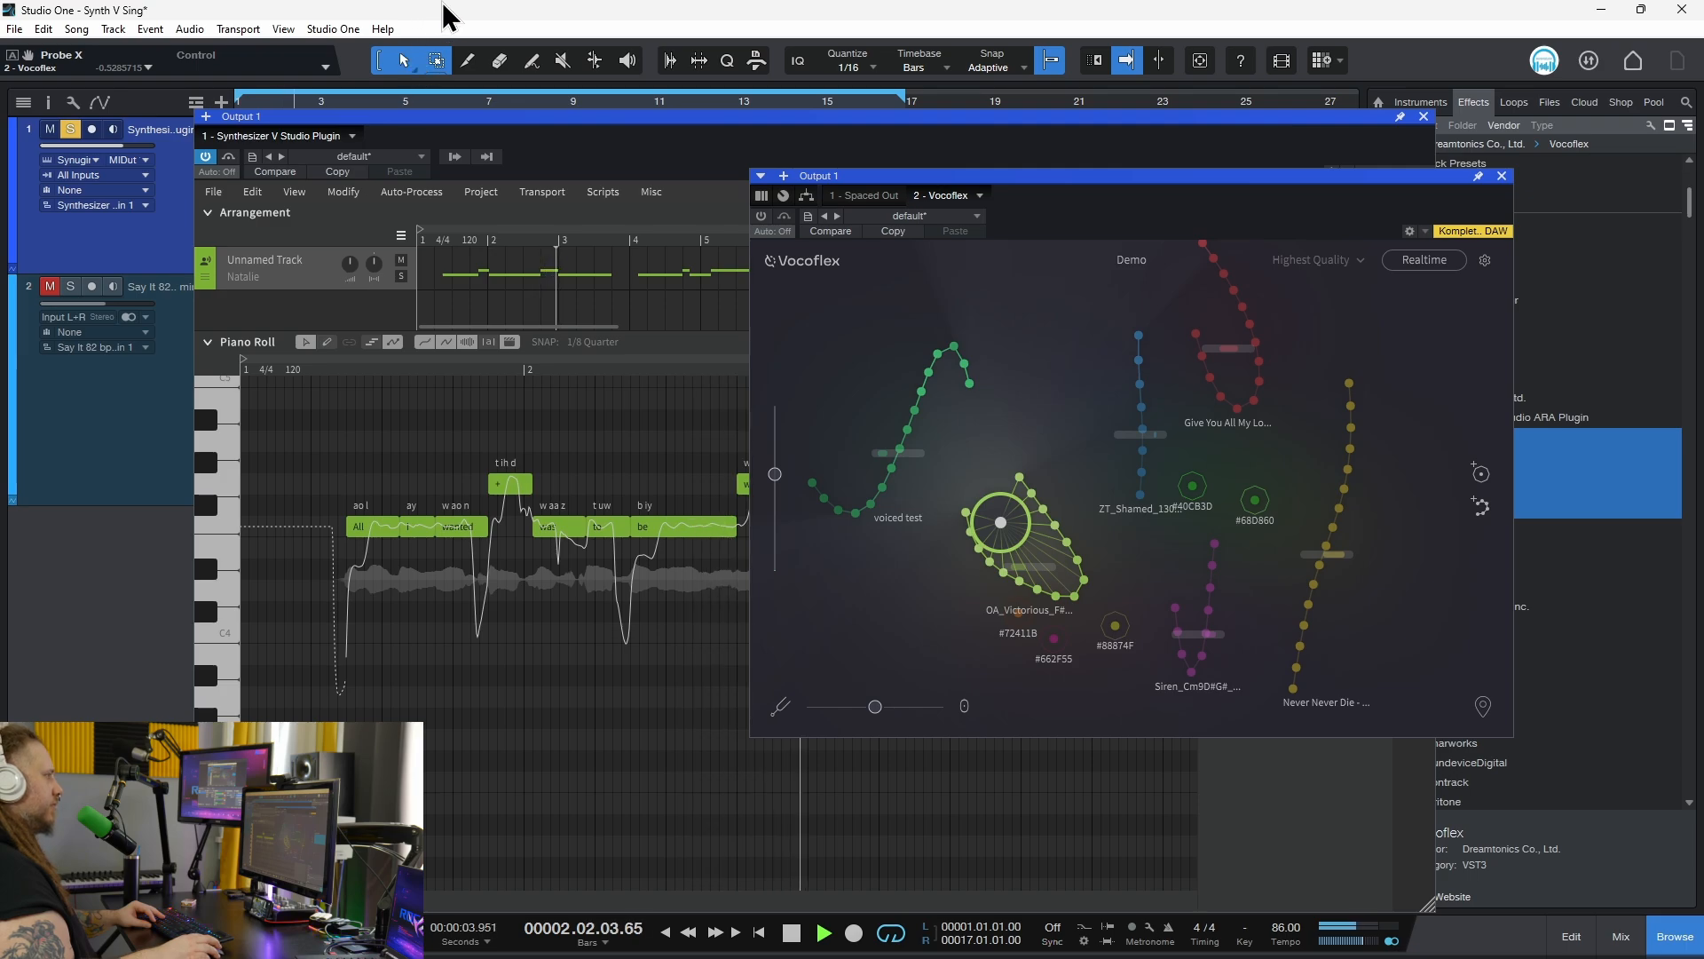
pyautogui.press('space')
# Resume playback with Vocoflex active and move the probe over to the "Never Never Die" sample.
pyautogui.press('space')
pyautogui.moveTo(997, 524); pyautogui.dragTo(1418, 581)
pyautogui.press('space')
pyautogui.moveTo(1380, 576); pyautogui.dragTo(1365, 602)
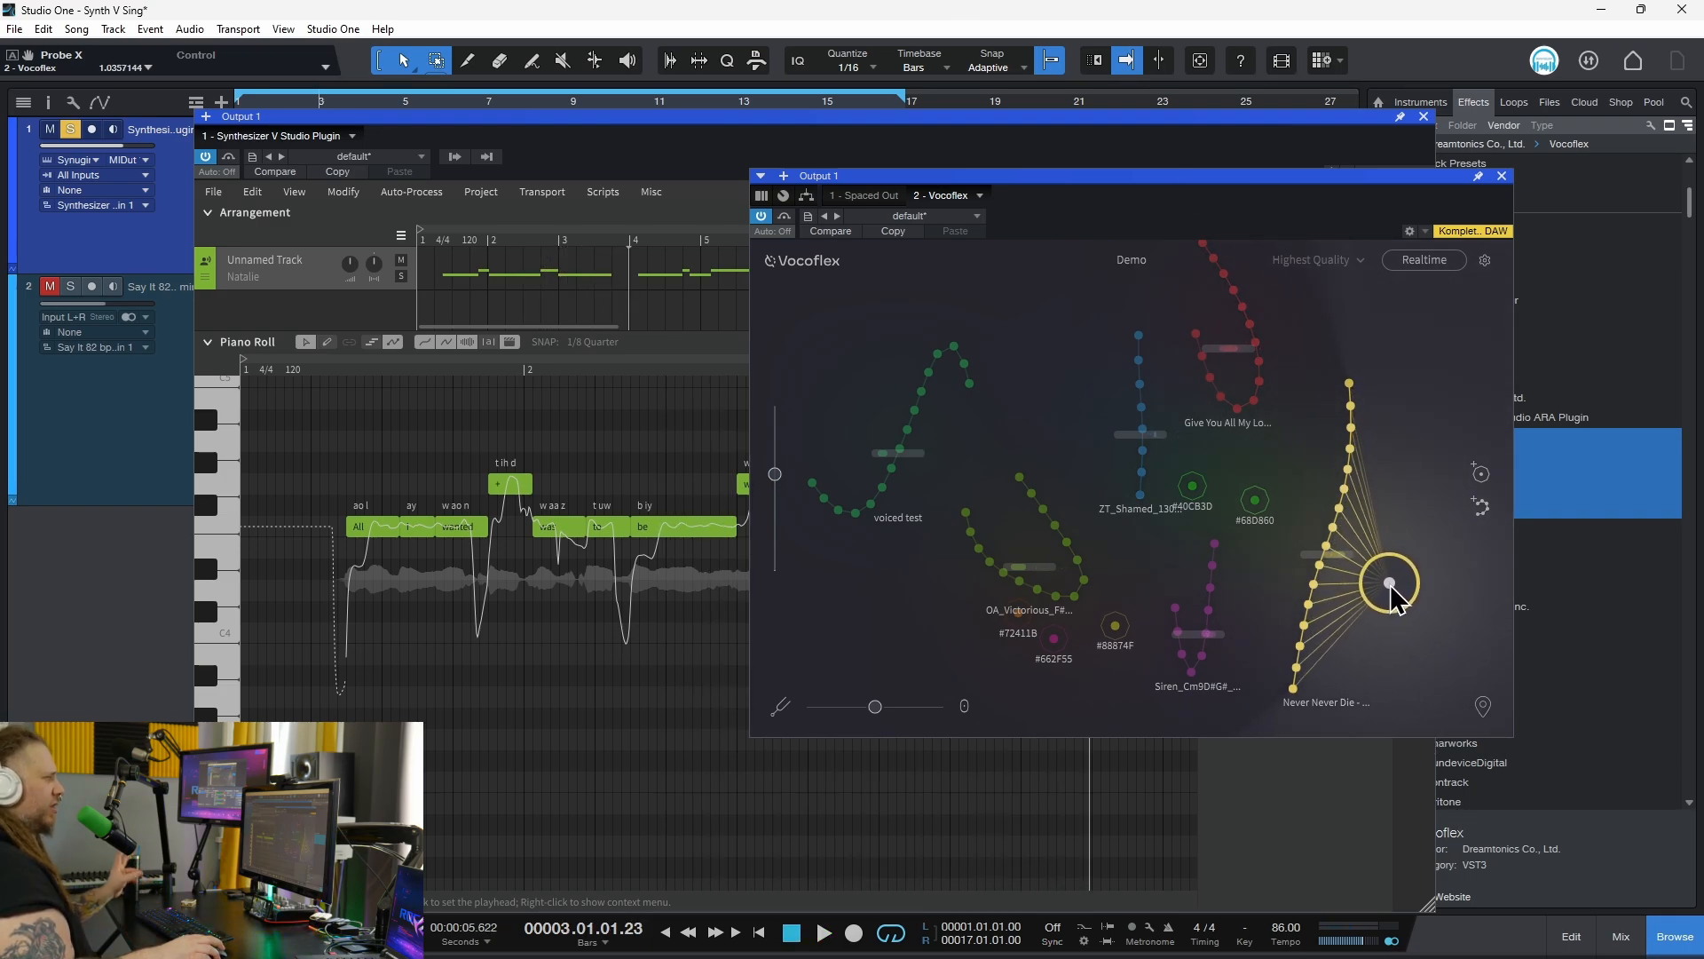
# Play from bar 4 with Vocoflex's pitch shift at +2 while moving the probe across the samples to "voiced test".
pyautogui.click(363, 103)
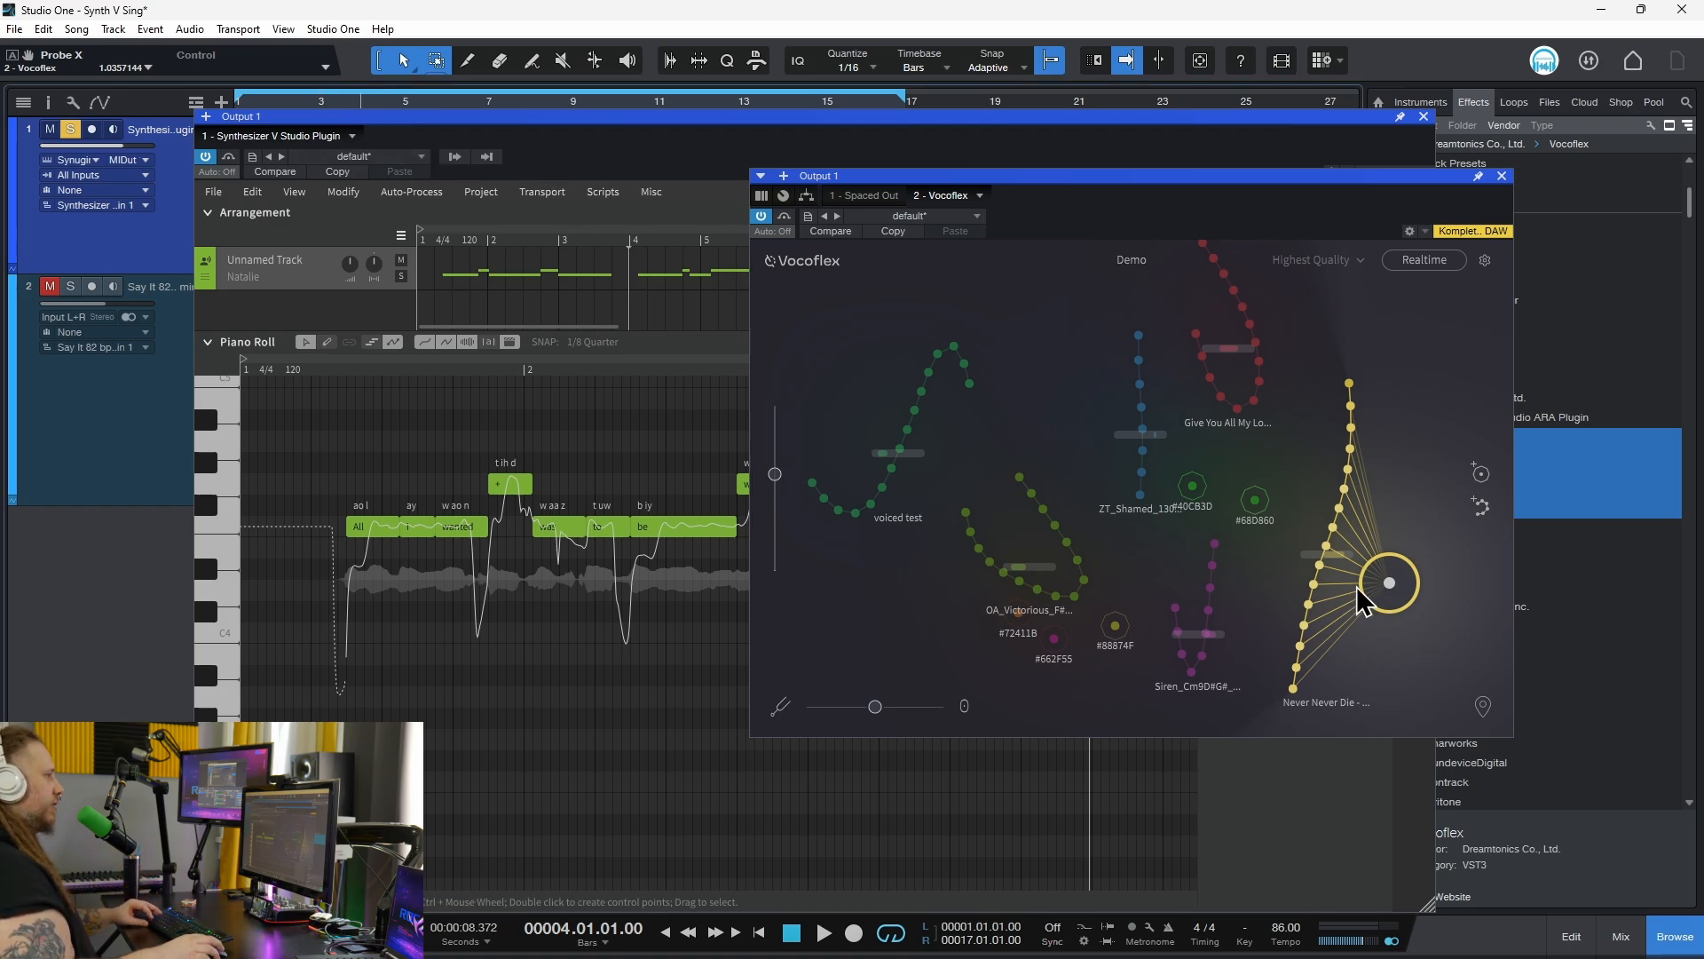
pyautogui.moveTo(1390, 583)
pyautogui.mouseDown()
pyautogui.moveTo(1427, 567)
pyautogui.moveTo(1406, 563)
pyautogui.mouseUp()
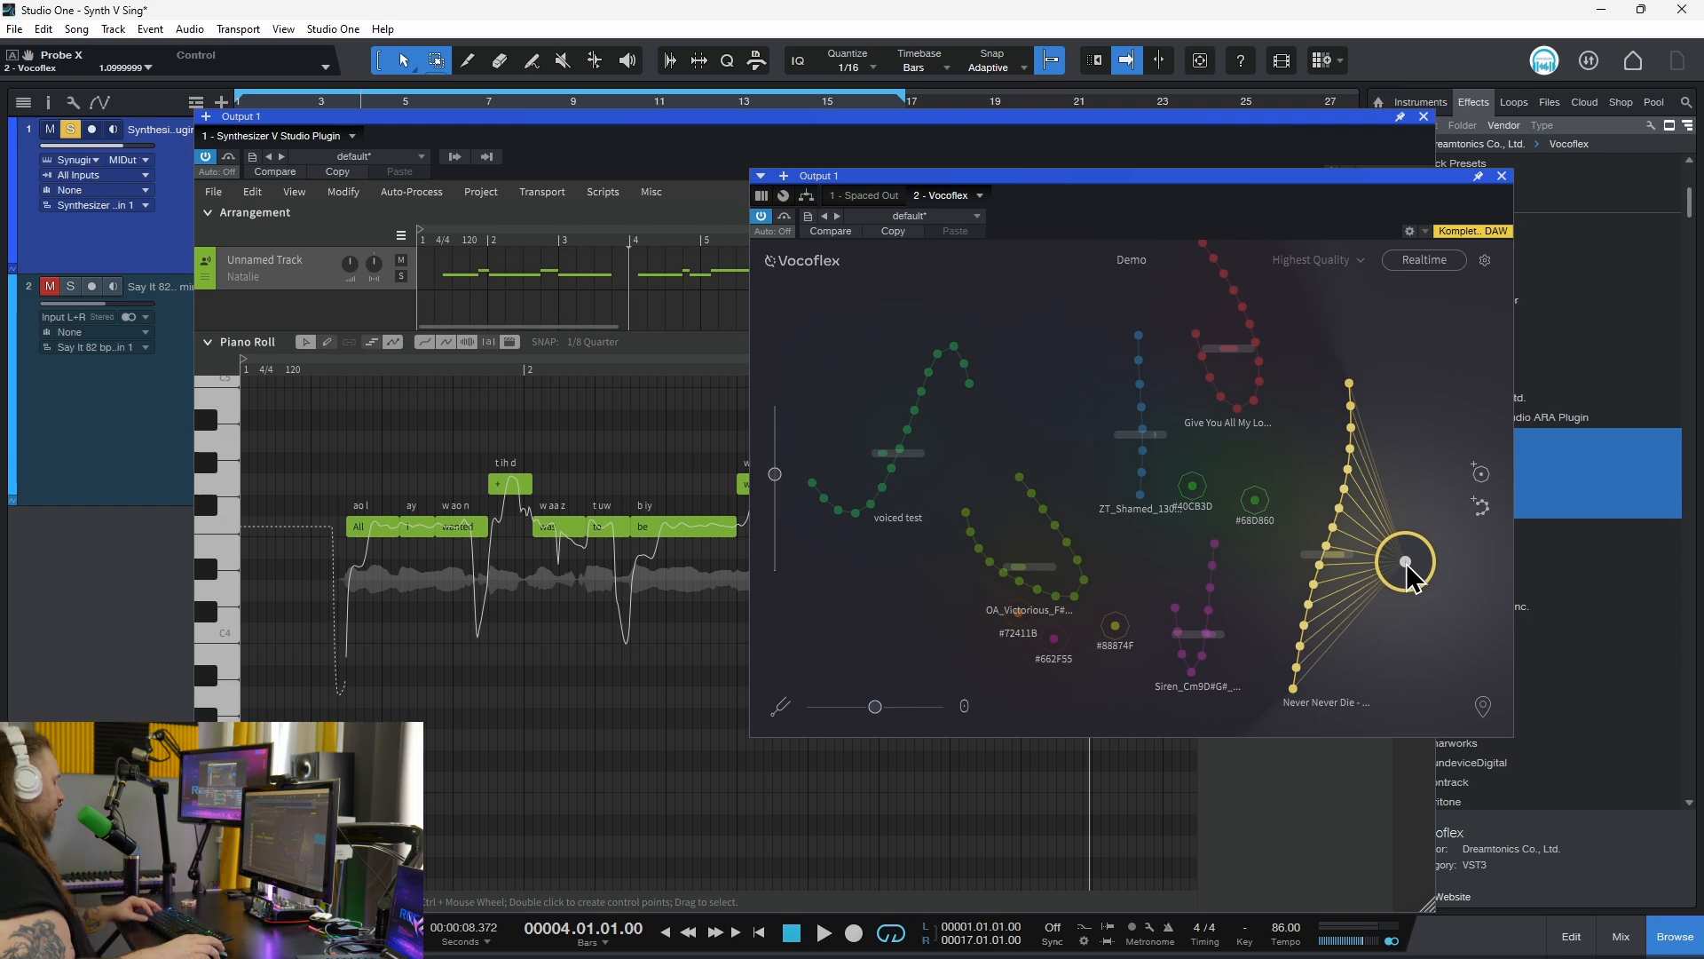
pyautogui.press('space')
pyautogui.moveTo(1427, 571)
pyautogui.mouseDown()
pyautogui.moveTo(1413, 590)
pyautogui.moveTo(1431, 554)
pyautogui.mouseUp()
pyautogui.moveTo(872, 711); pyautogui.dragTo(881, 713)
pyautogui.moveTo(1426, 563); pyautogui.dragTo(1313, 295)
pyautogui.moveTo(1307, 355); pyautogui.dragTo(805, 364)
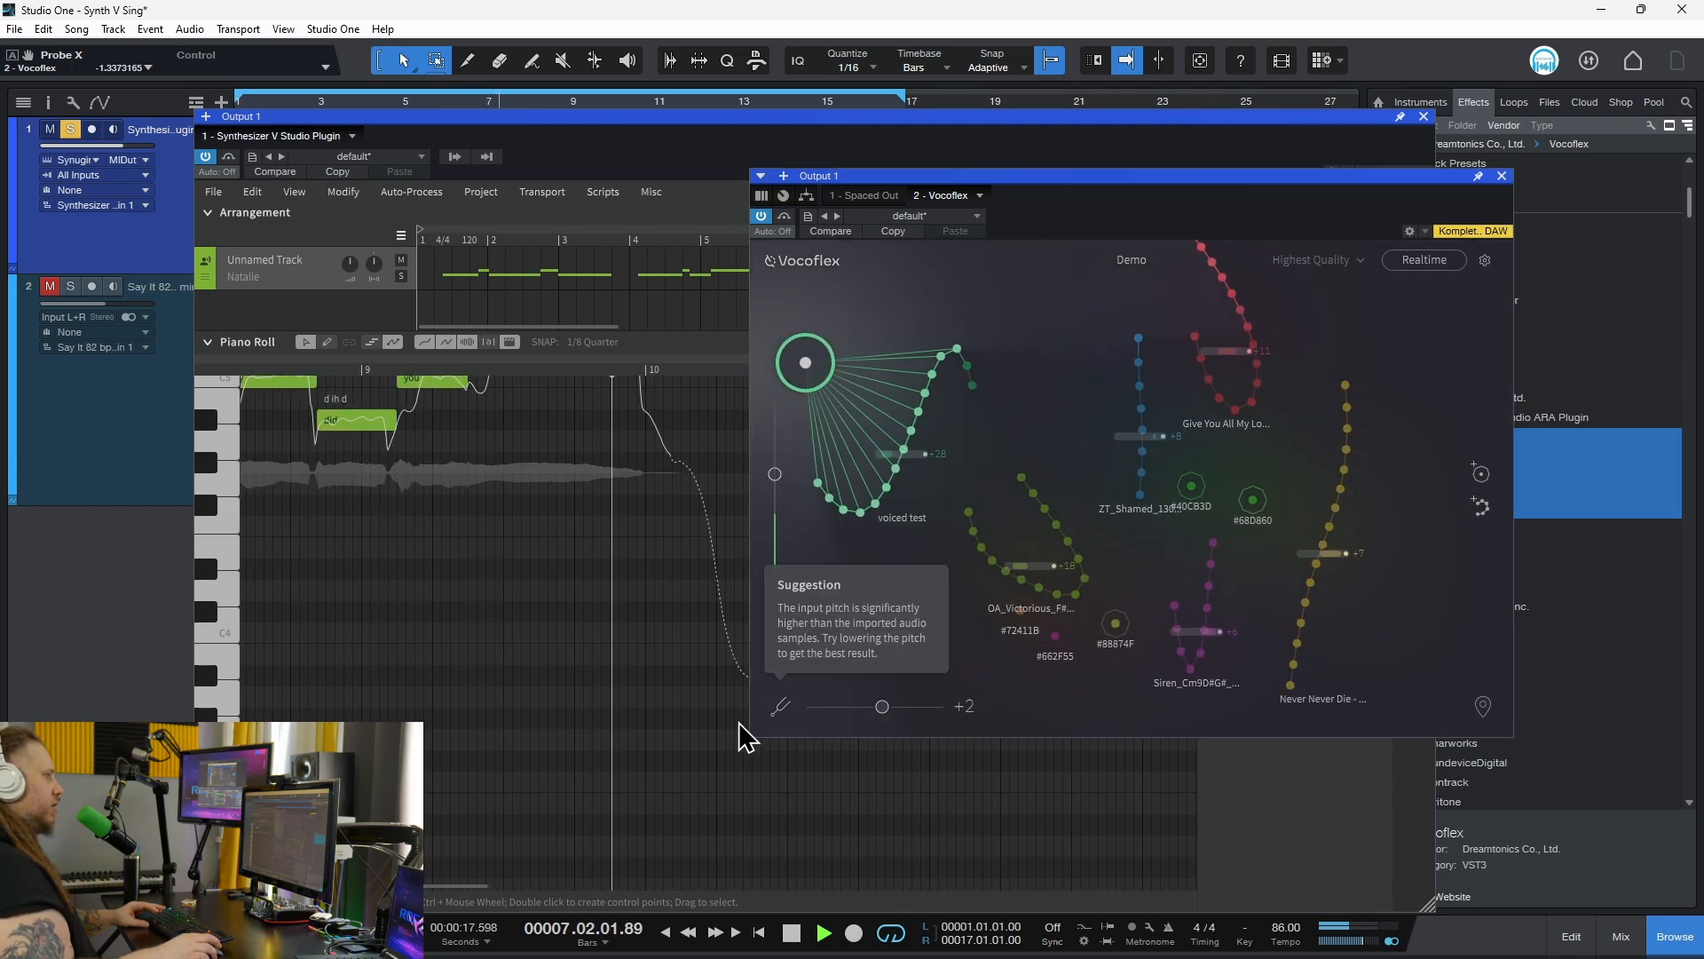
pyautogui.press('space')
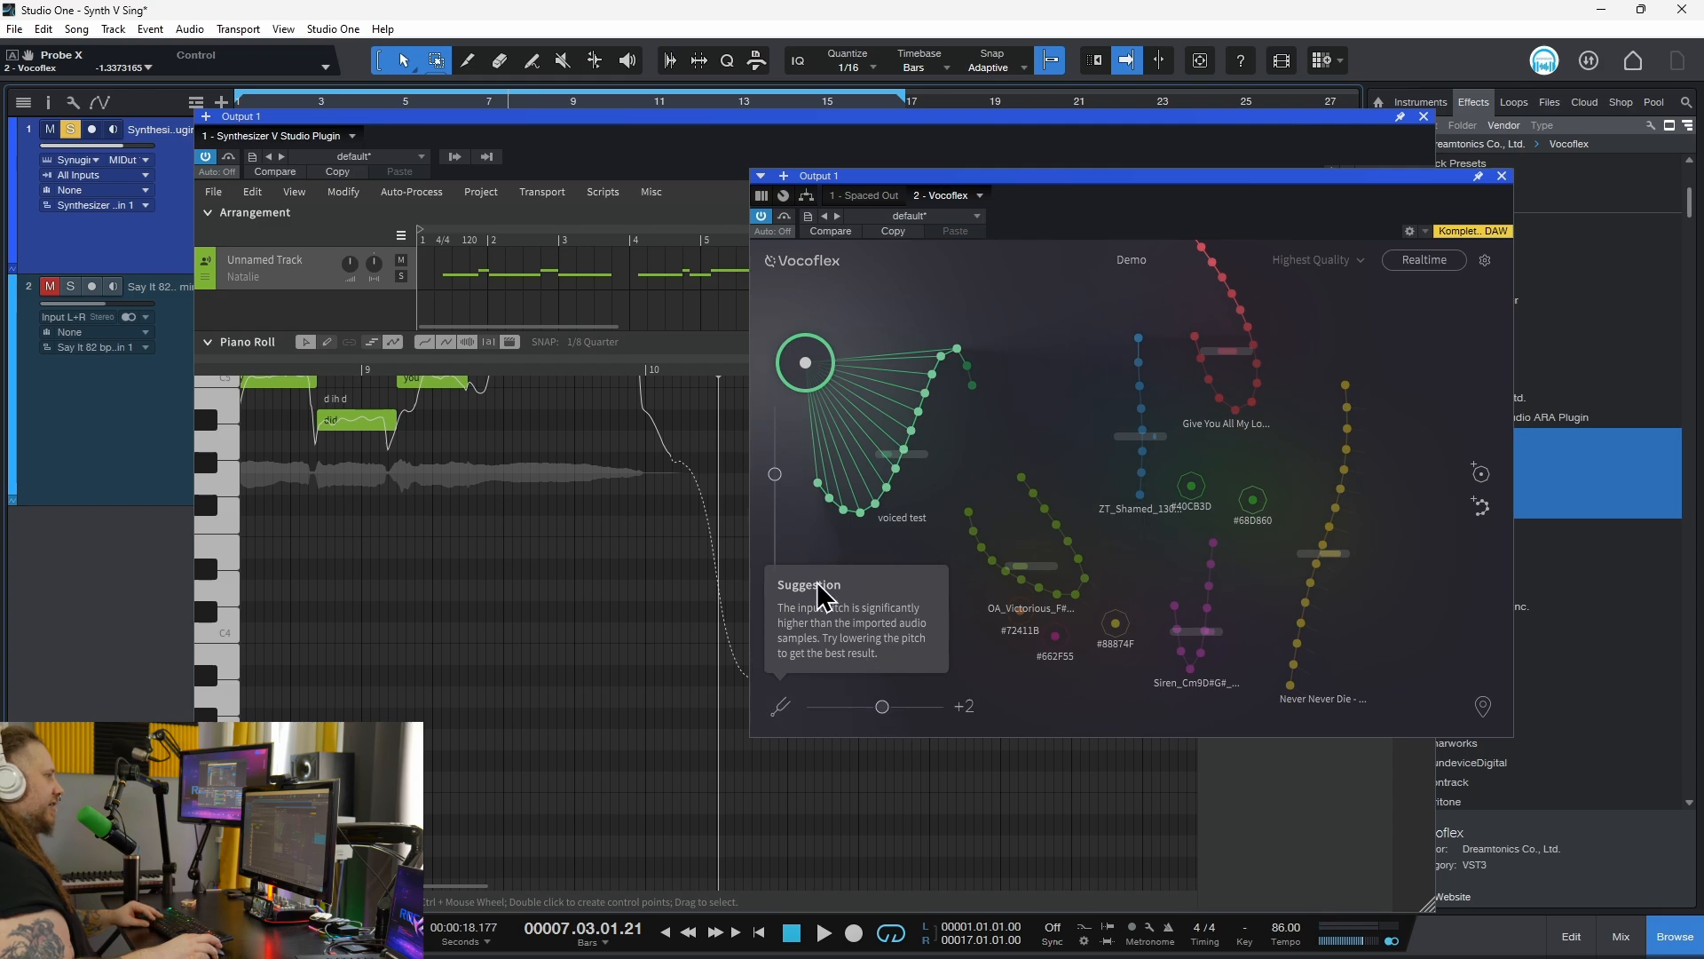
# Set Vocoflex's pitch shift to -5 and play the vocal while moving the probe between "voiced test" and the OA_Victorious sample.
pyautogui.moveTo(883, 707); pyautogui.dragTo(866, 710)
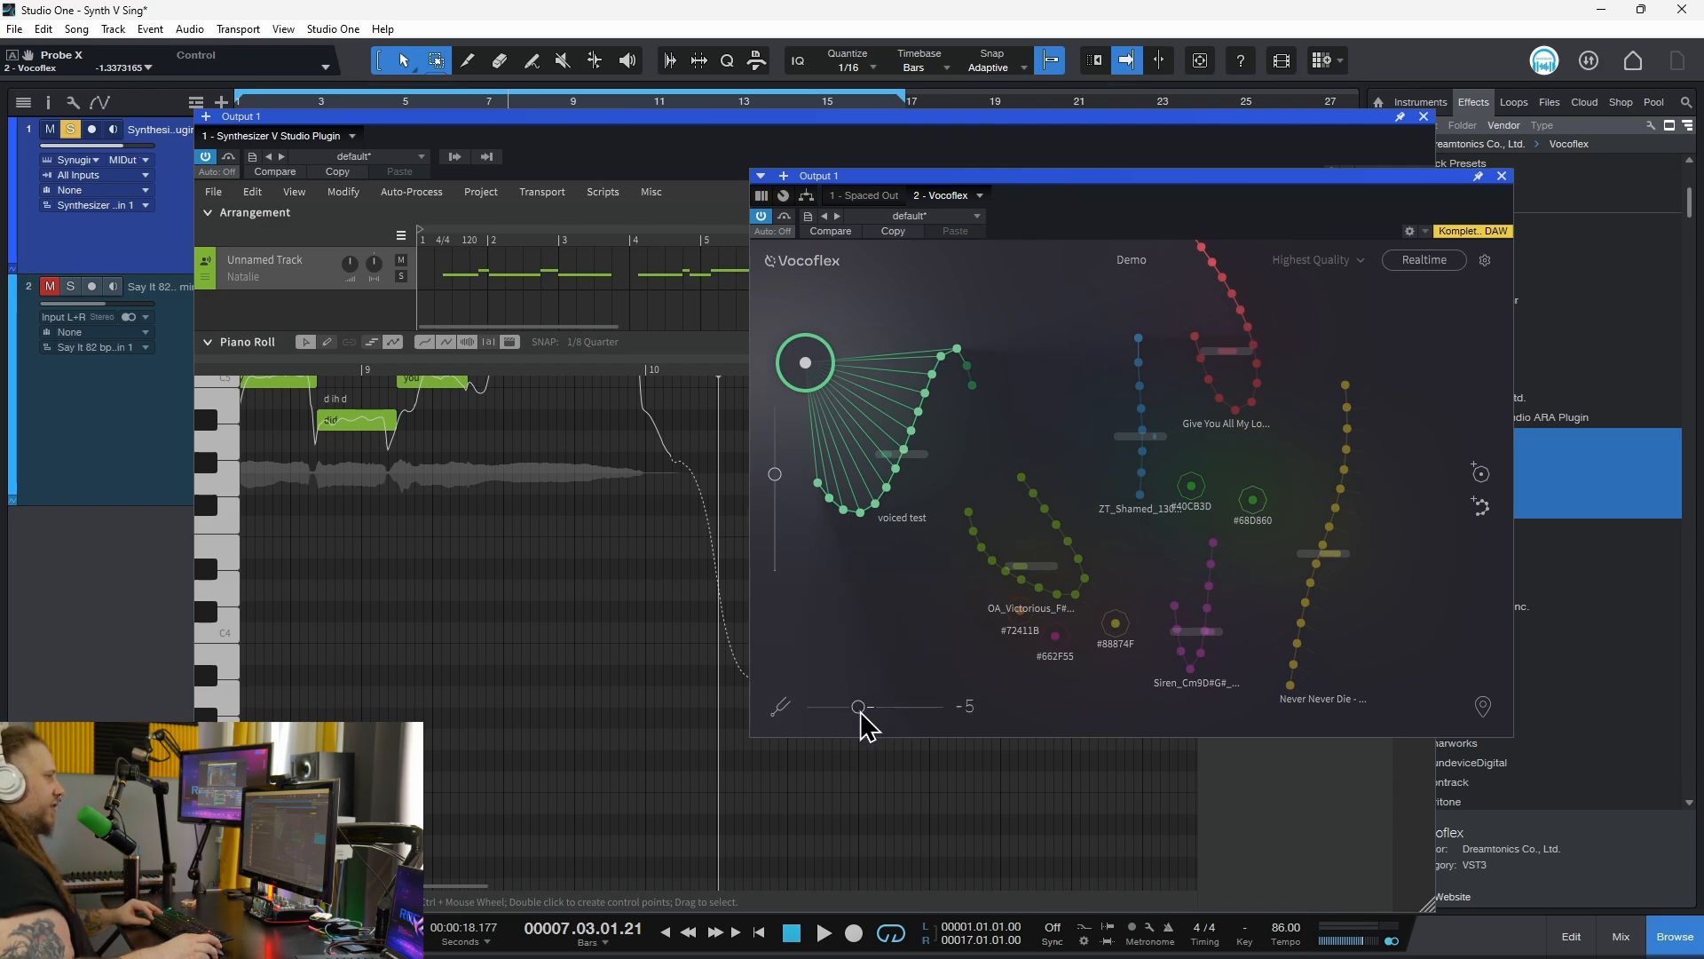
pyautogui.moveTo(826, 375)
pyautogui.mouseDown()
pyautogui.moveTo(894, 577)
pyautogui.moveTo(814, 352)
pyautogui.mouseUp()
pyautogui.click(468, 5)
pyautogui.press('space')
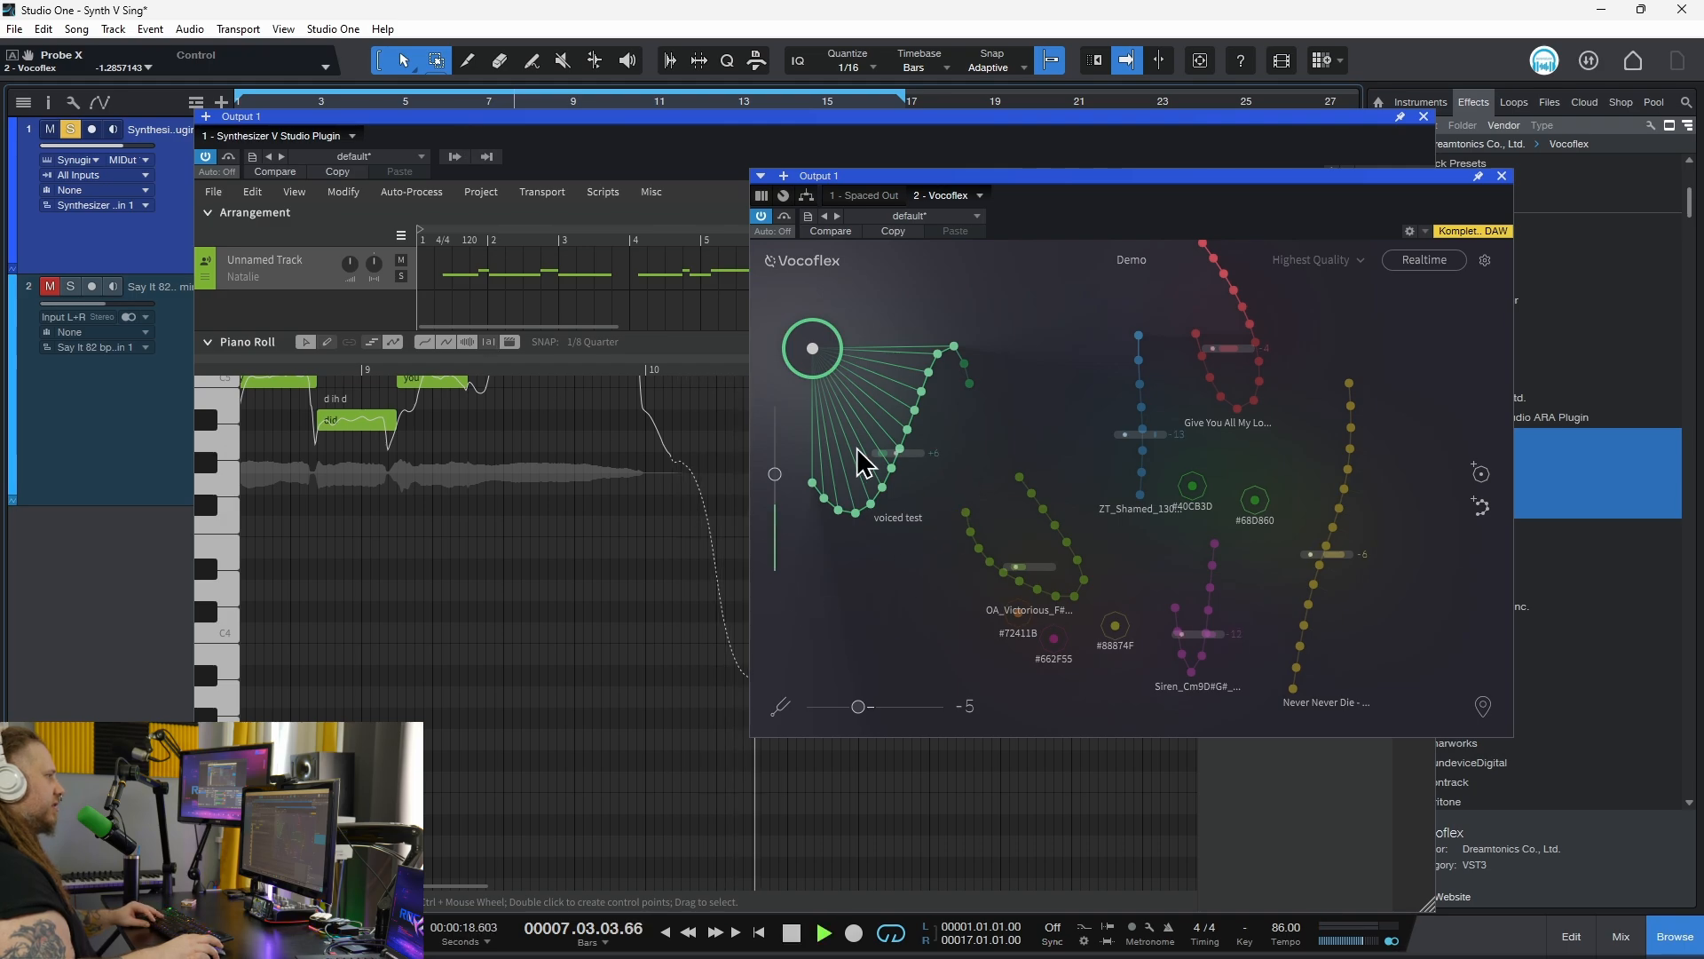
pyautogui.moveTo(831, 453); pyautogui.dragTo(863, 649)
pyautogui.press('space')
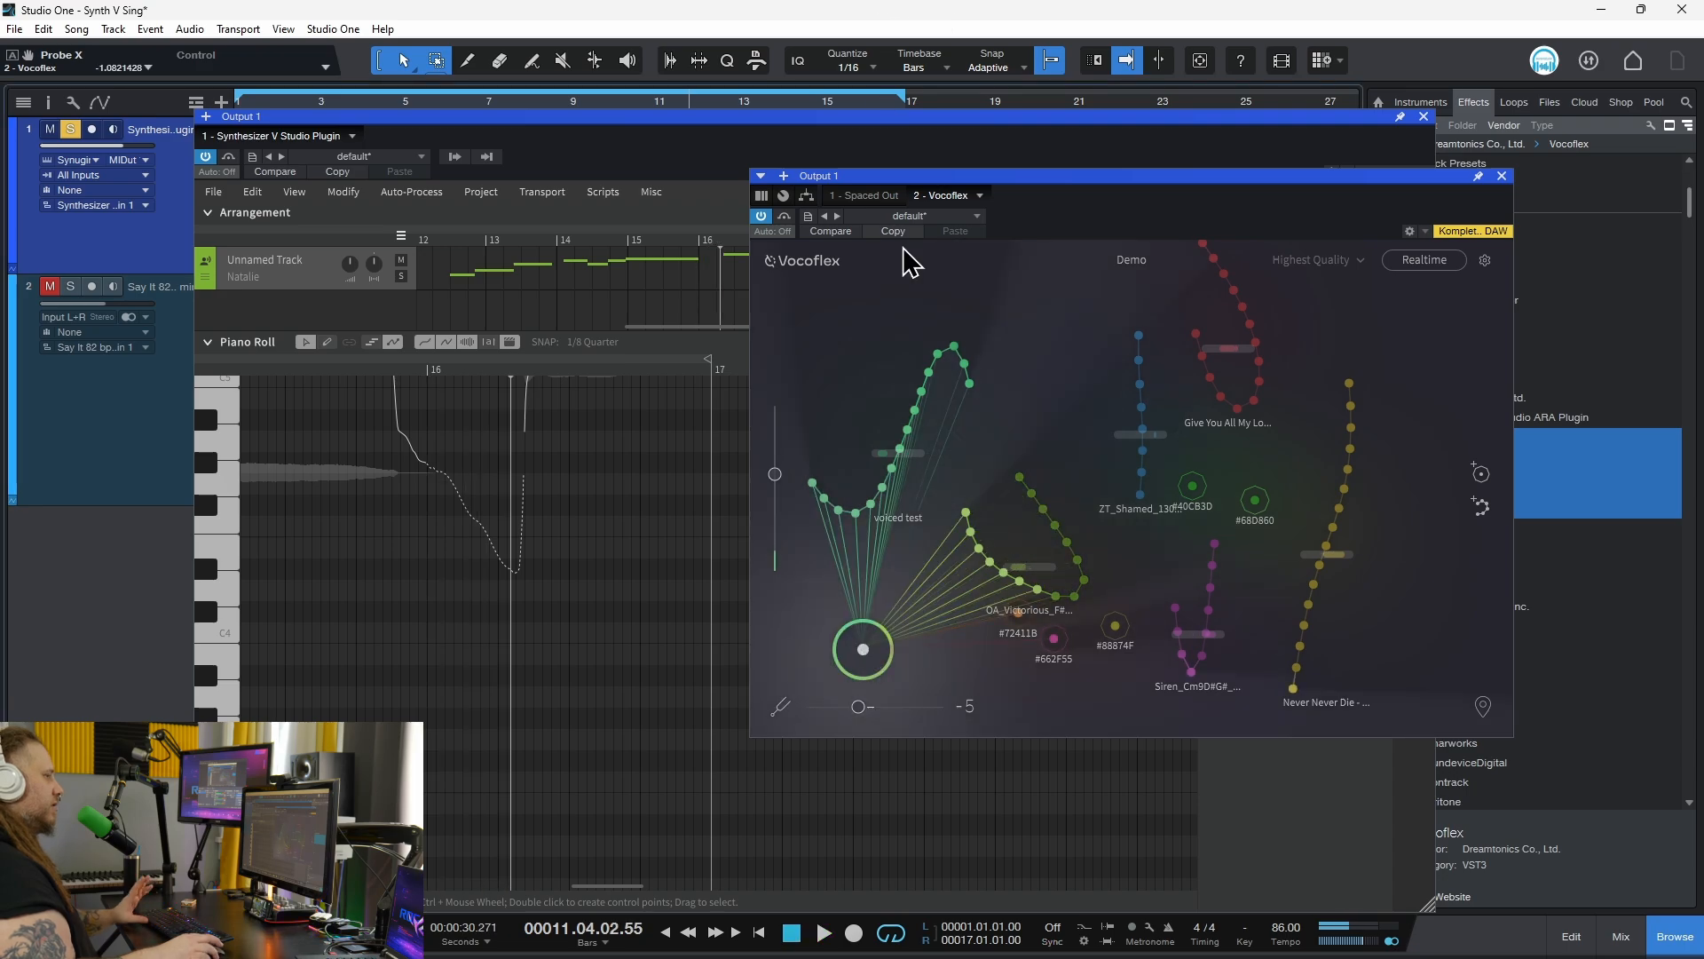
# Bypass Vocoflex, bring up the Spaced Out effect, and close the effects window.
pyautogui.click(762, 216)
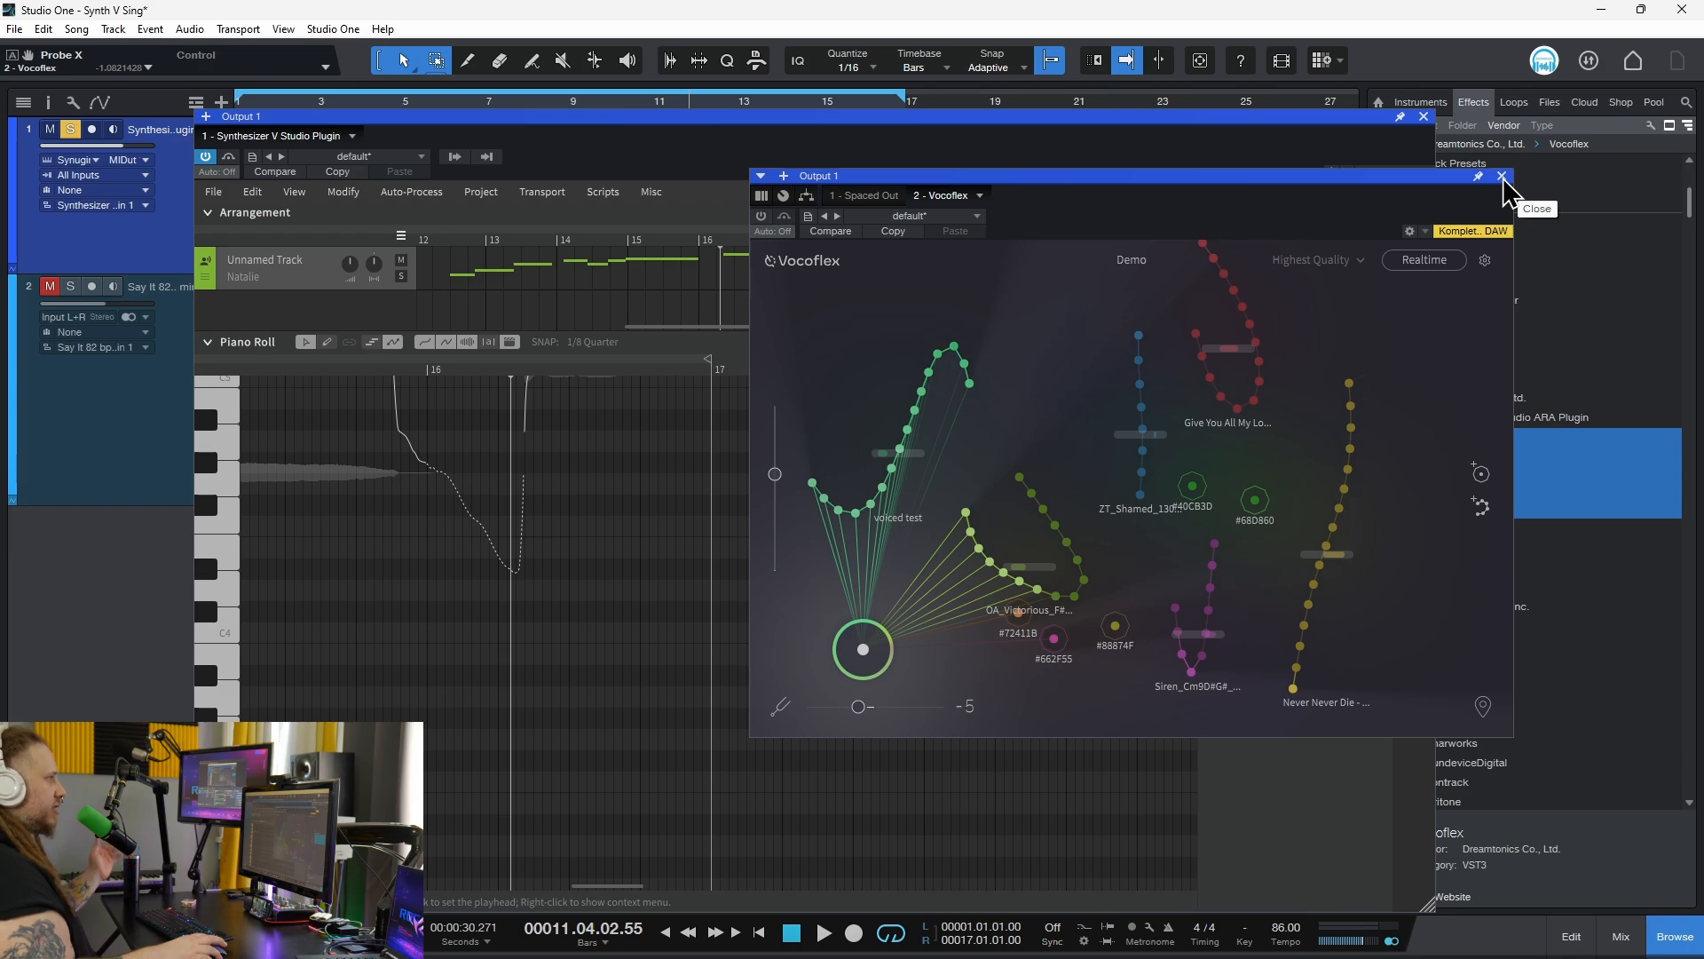
pyautogui.click(867, 196)
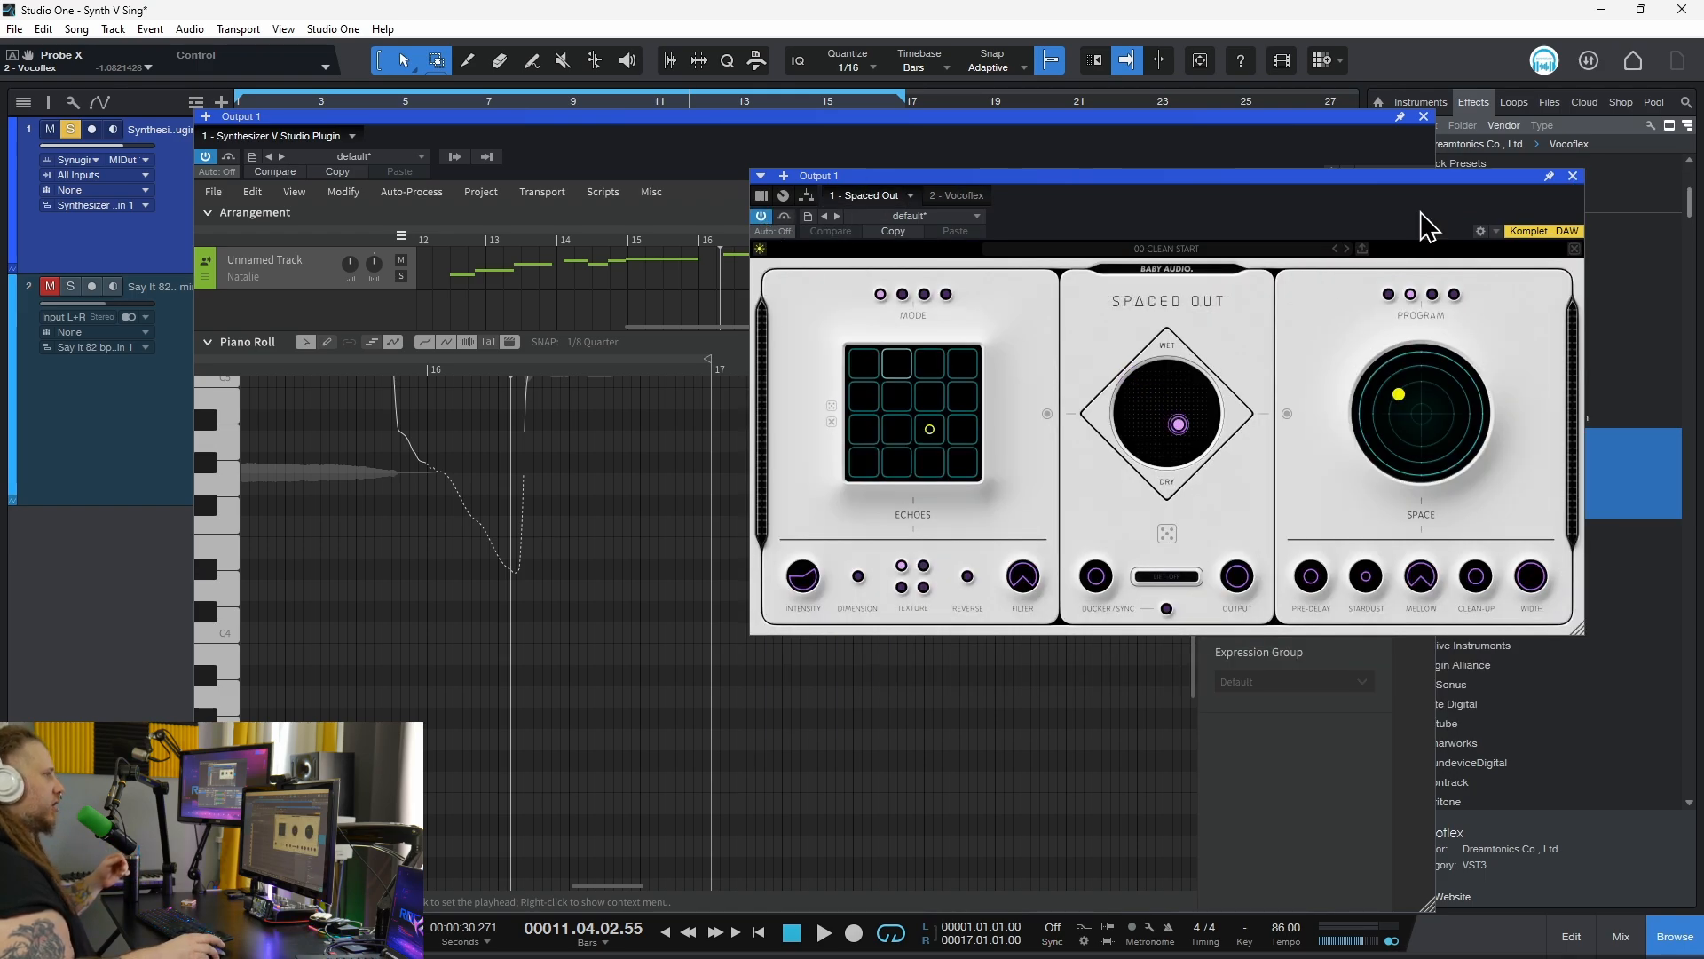
pyautogui.click(1574, 177)
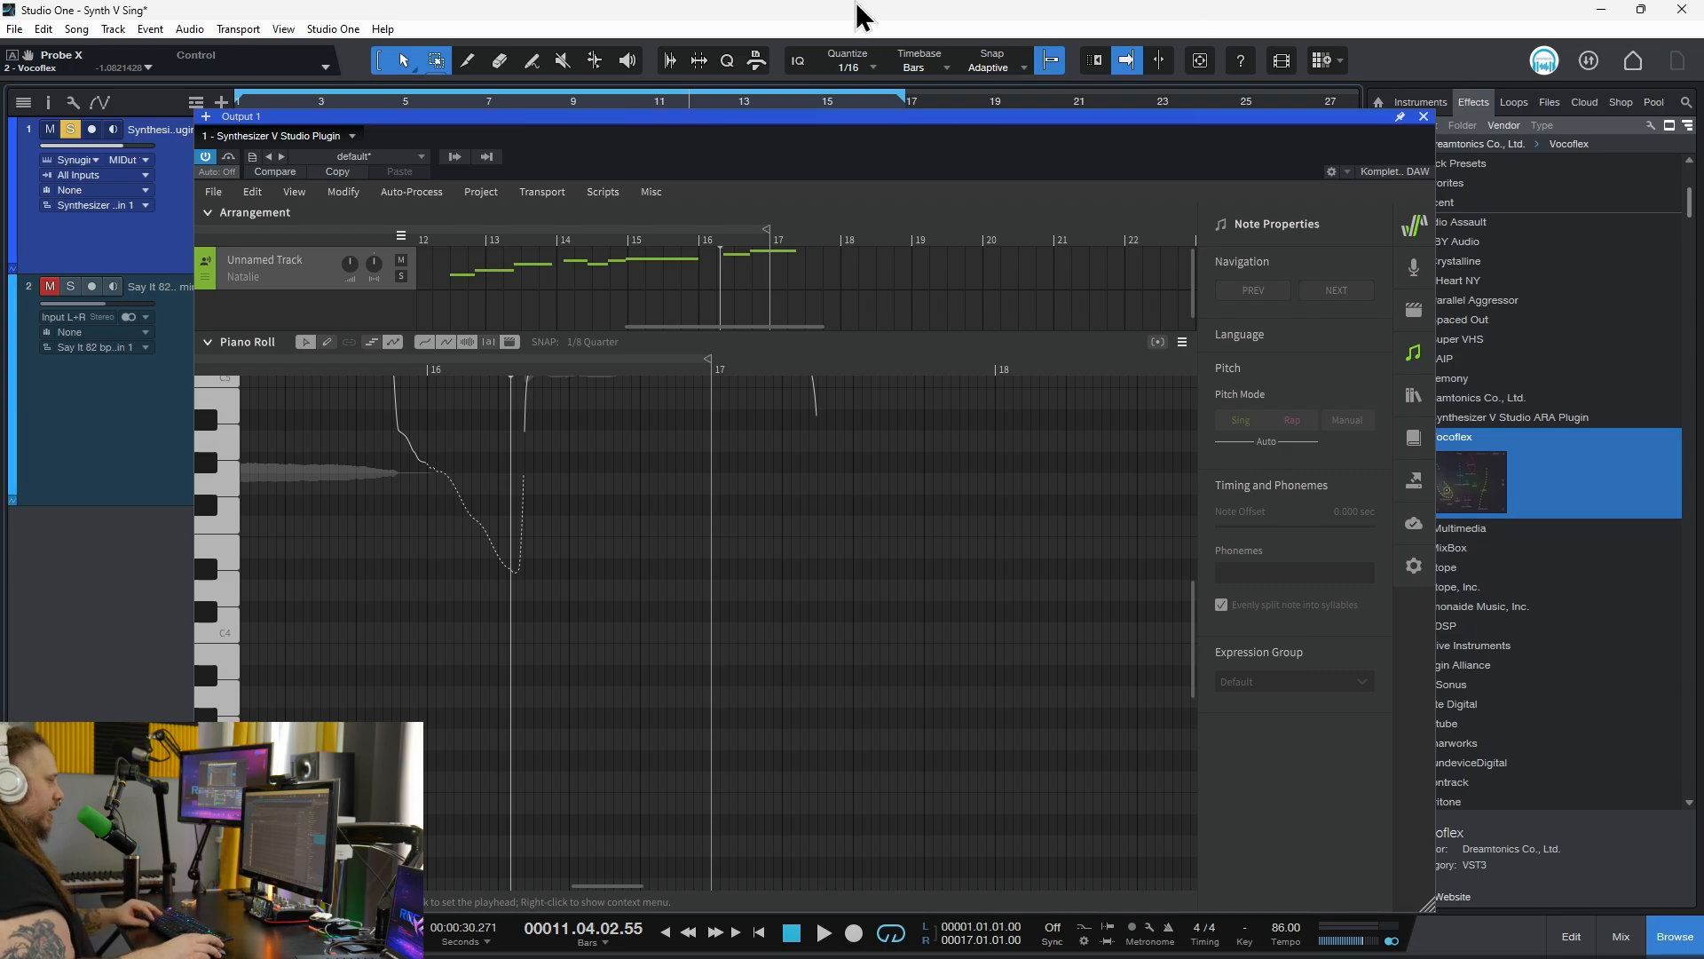
# Play the song from the start with the Synthesizer V track unsoloed, moving its plug-in window higher over the arrangement.
pyautogui.press(',')
pyautogui.press('space')
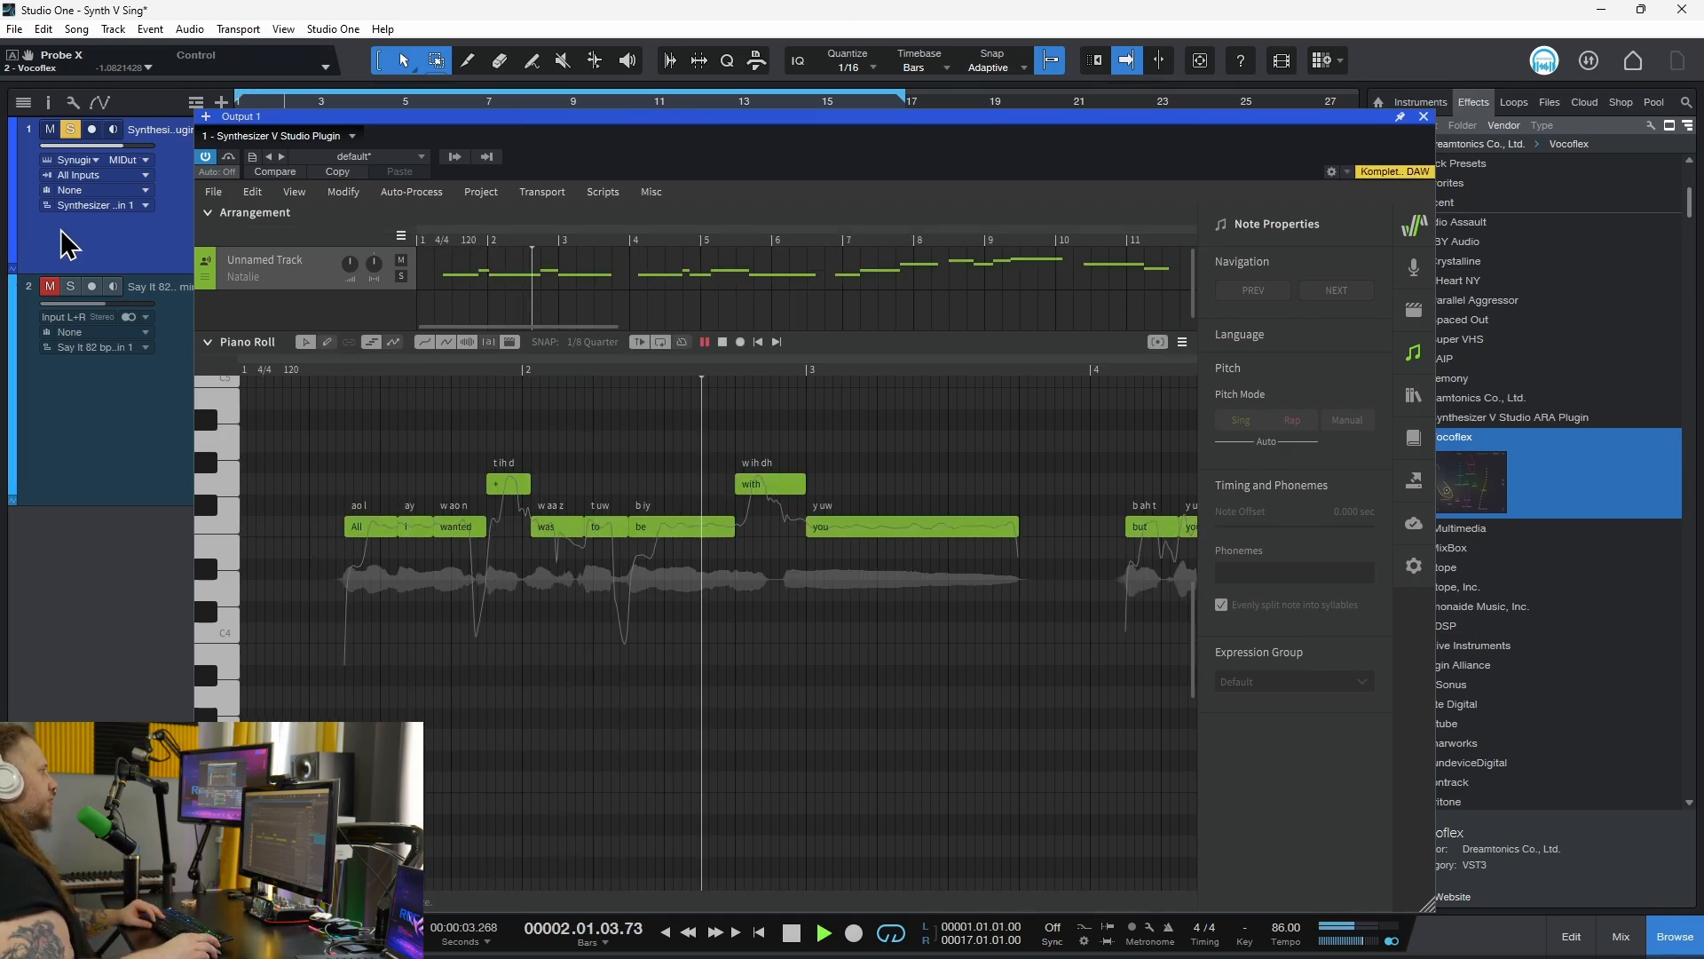
pyautogui.click(71, 130)
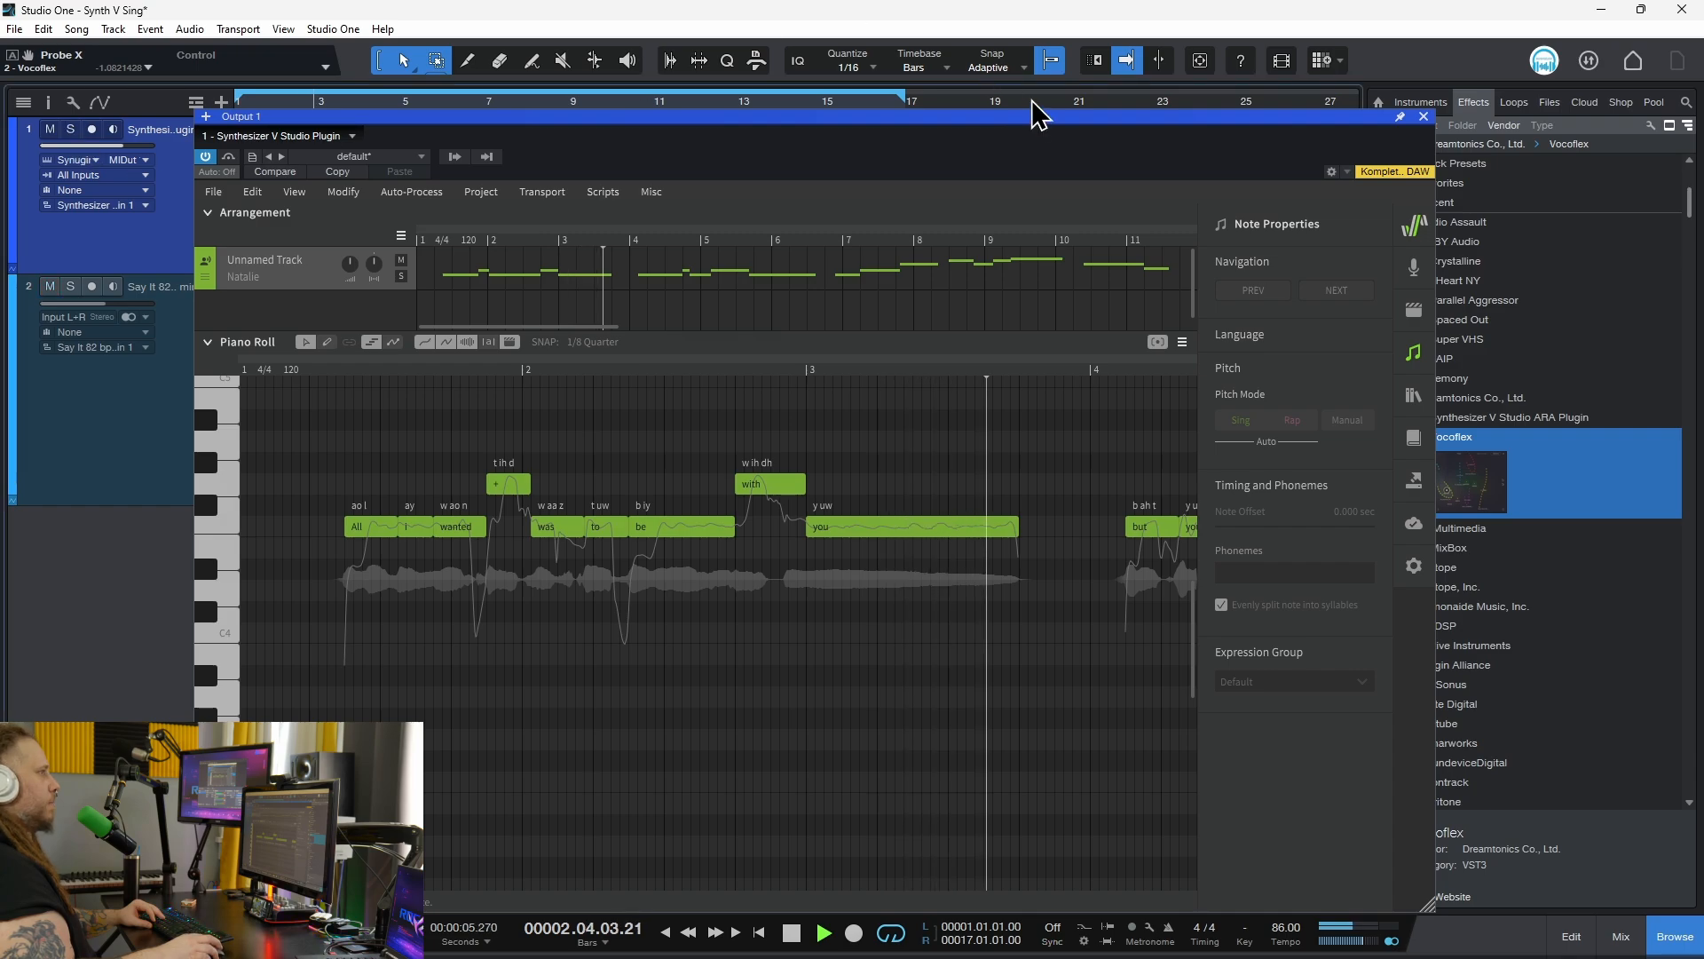
pyautogui.moveTo(1048, 119); pyautogui.dragTo(983, 129)
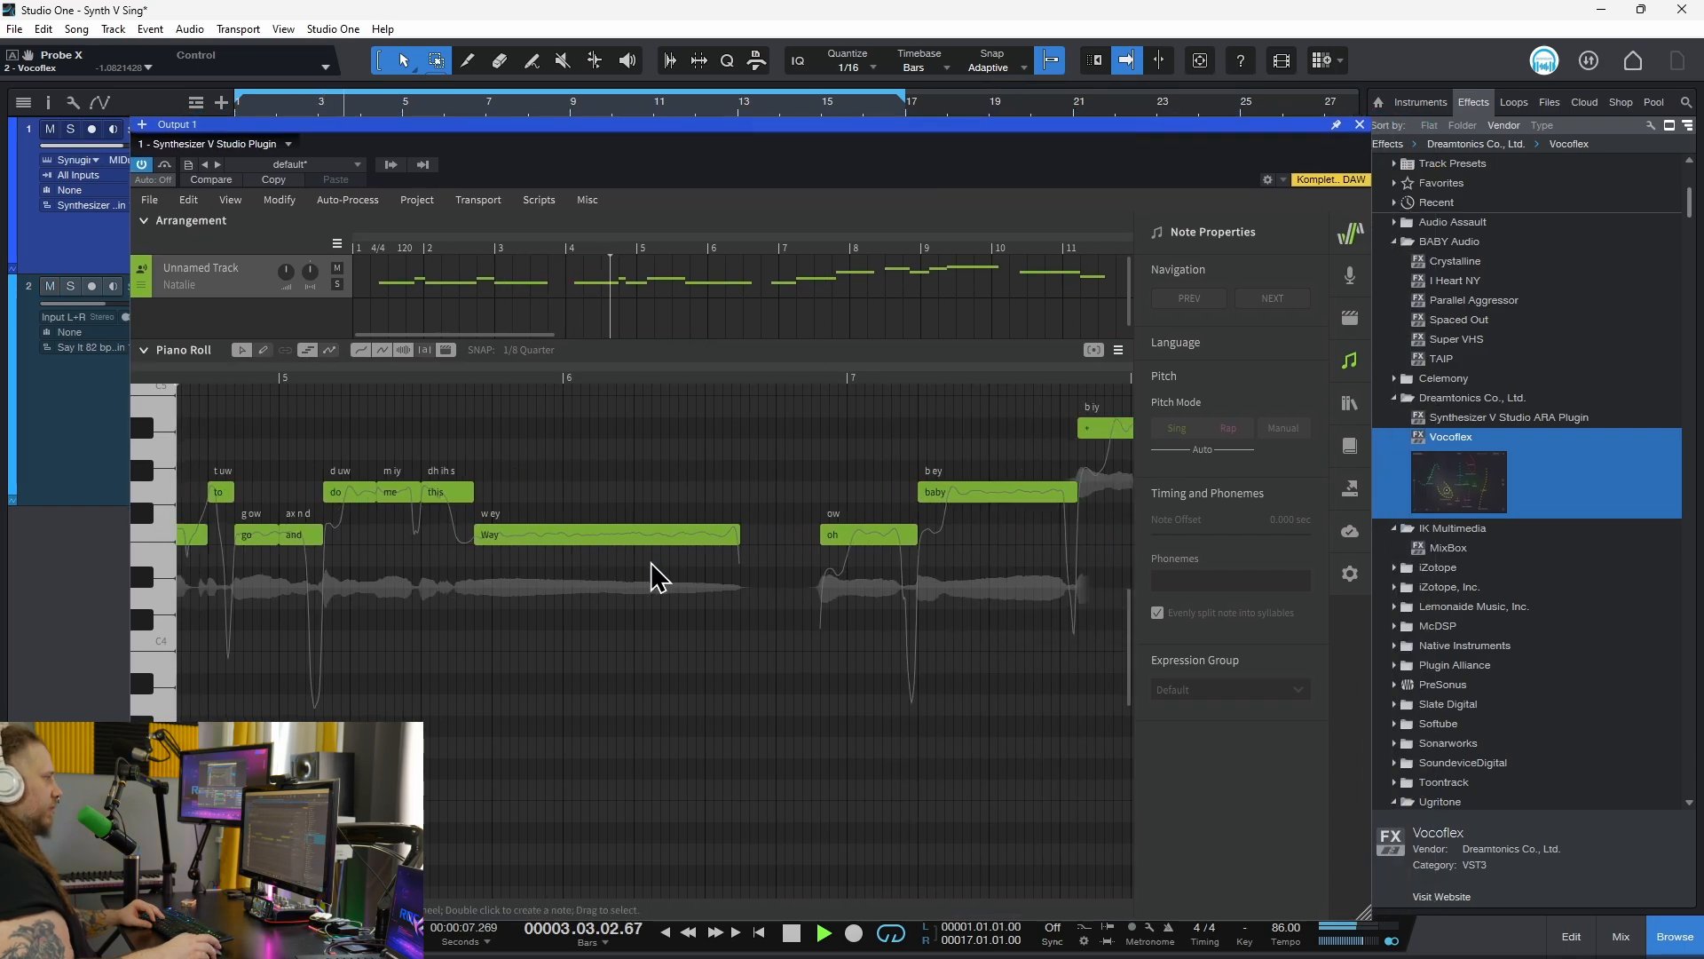
pyautogui.scroll(3, 593, 504)
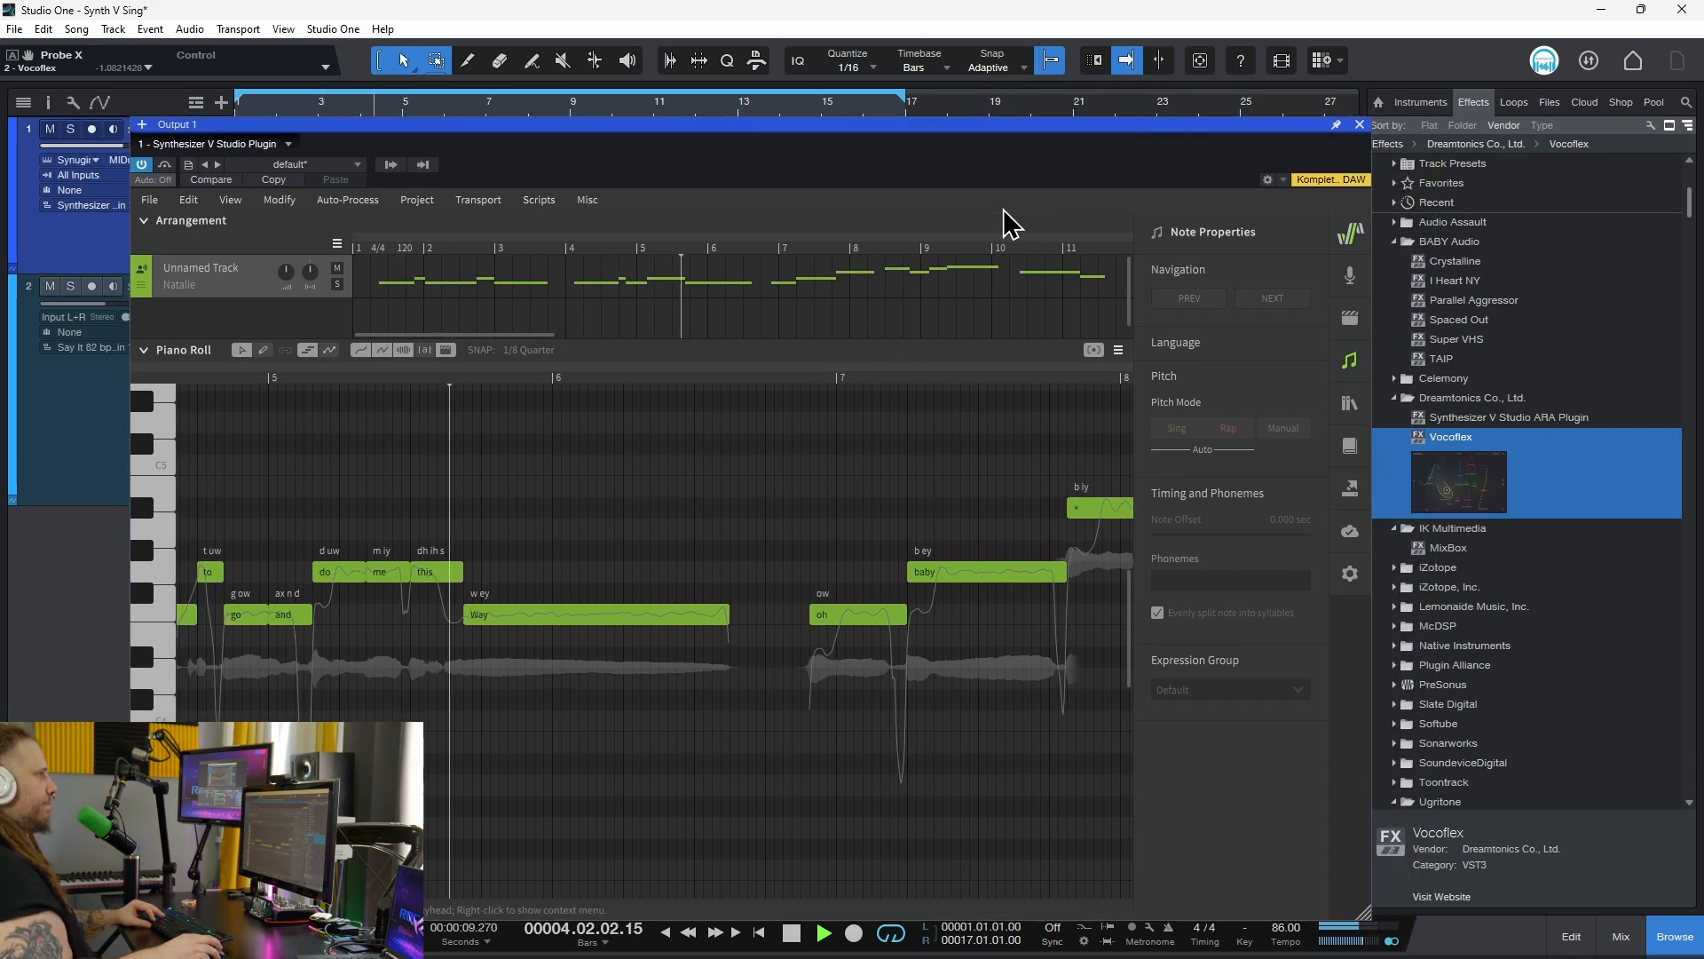
pyautogui.moveTo(1086, 130); pyautogui.dragTo(1109, 71)
pyautogui.scroll(2, 515, 552)
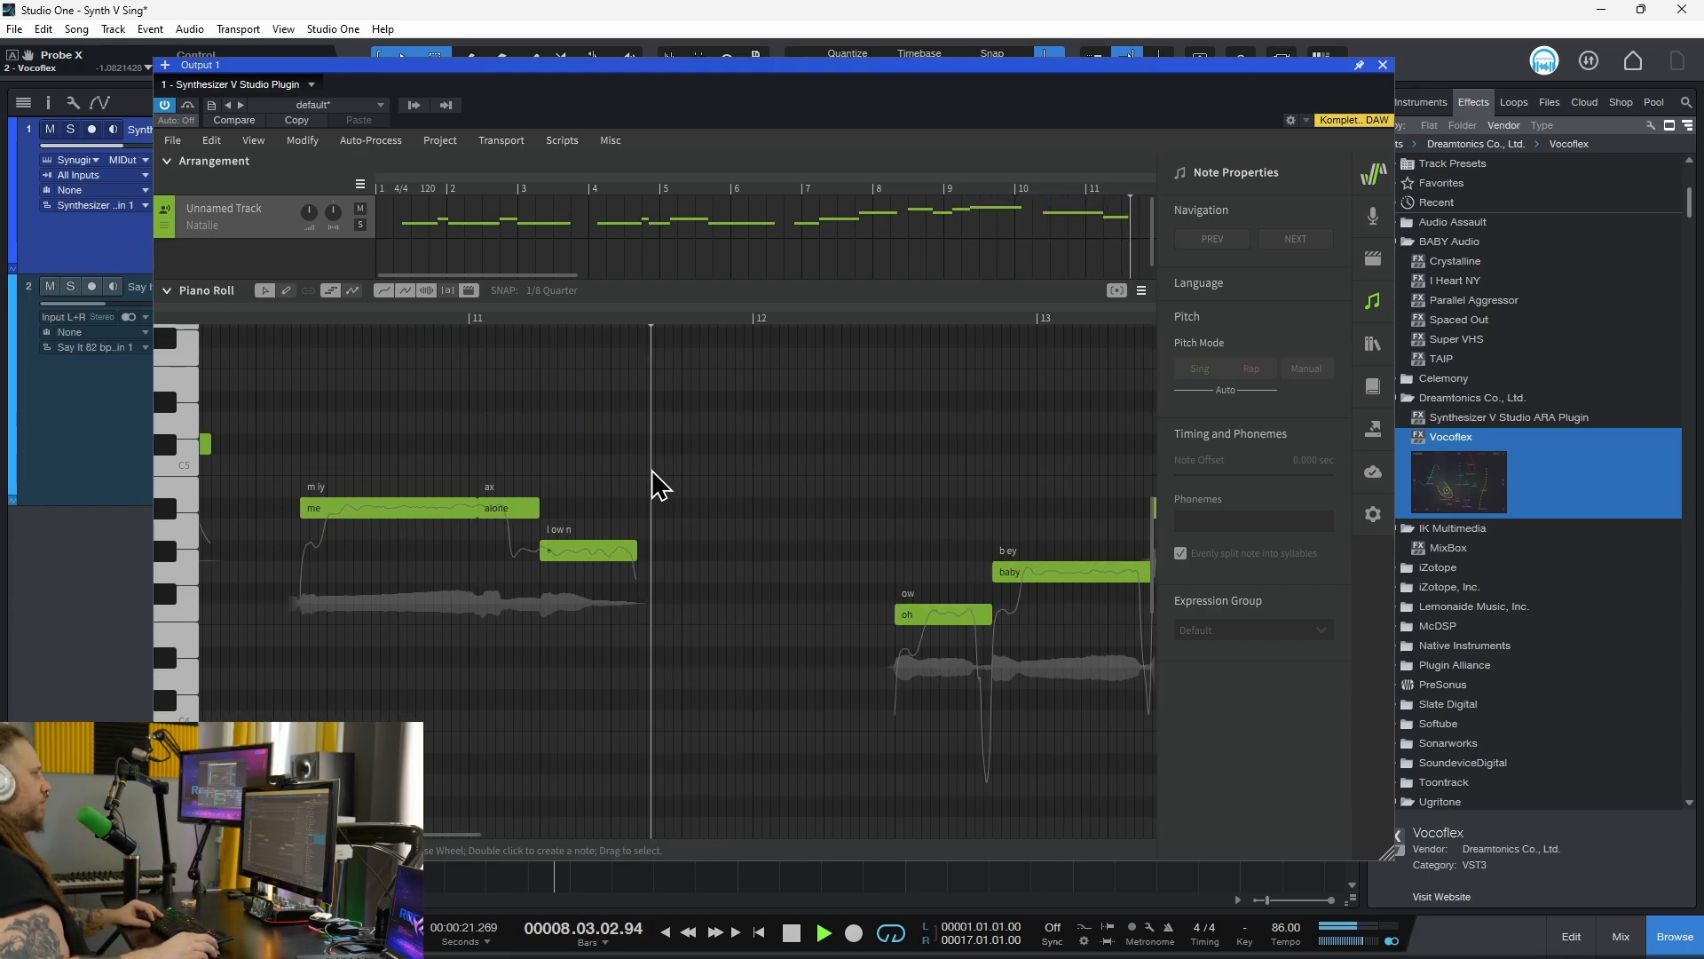
# Mute the "Say It 82 bp" audio track and play the vocal without it.
pyautogui.click(49, 286)
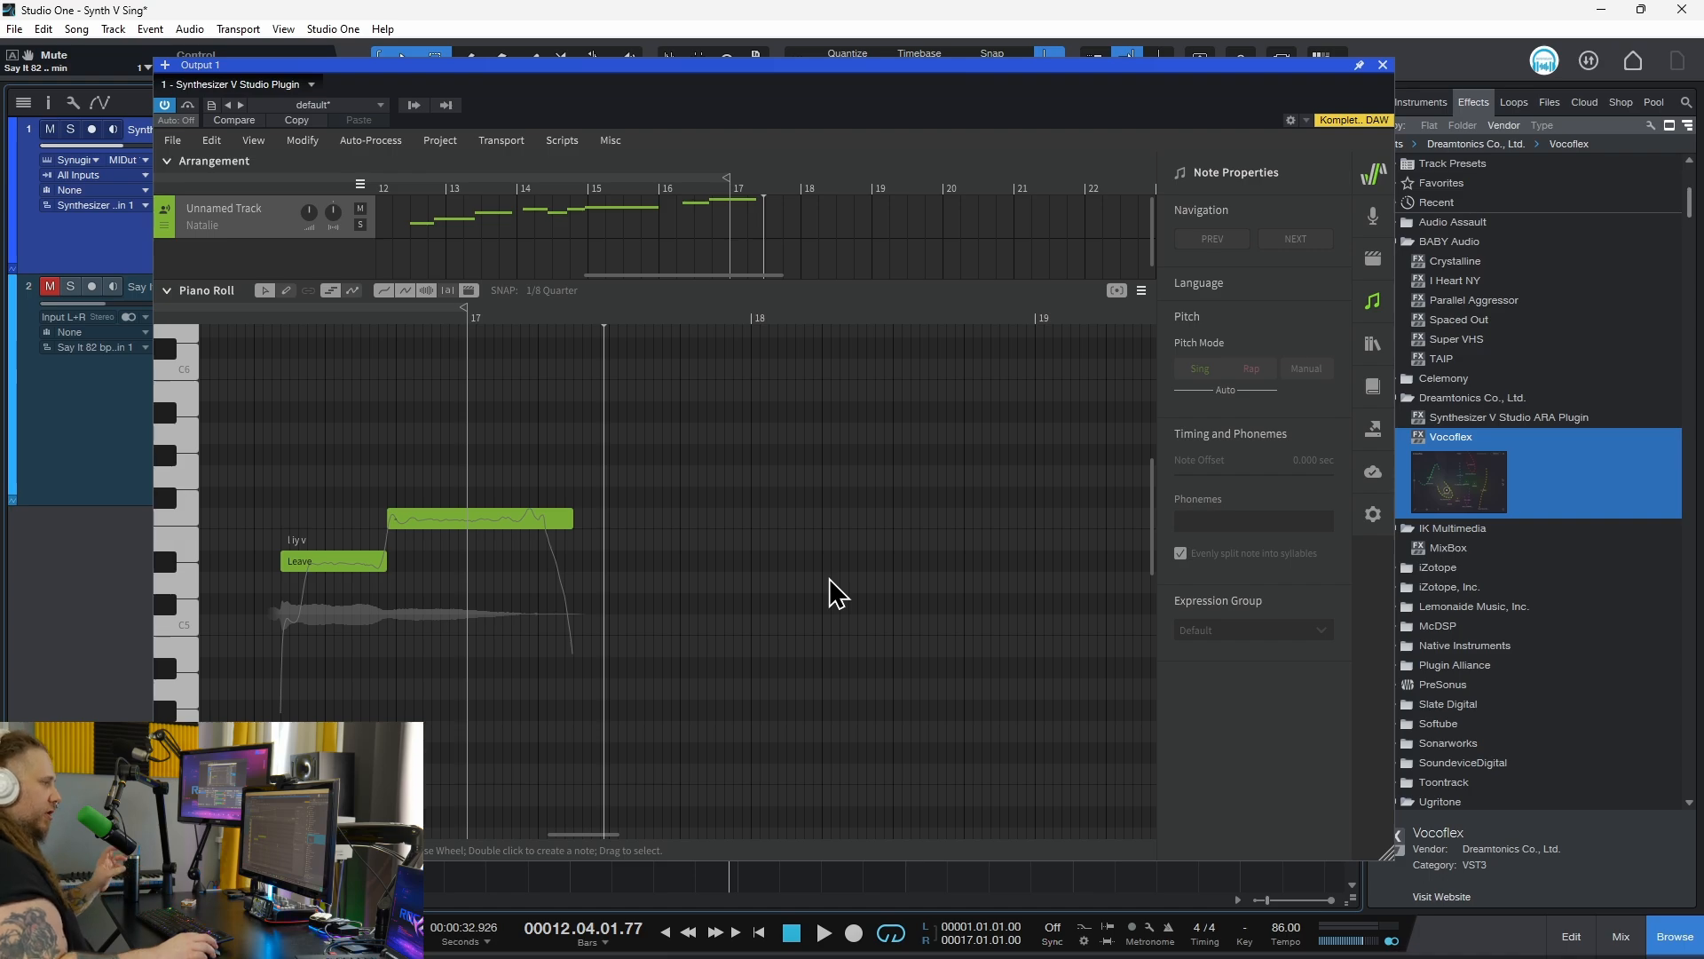
pyautogui.moveTo(886, 934)
pyautogui.click(815, 937)
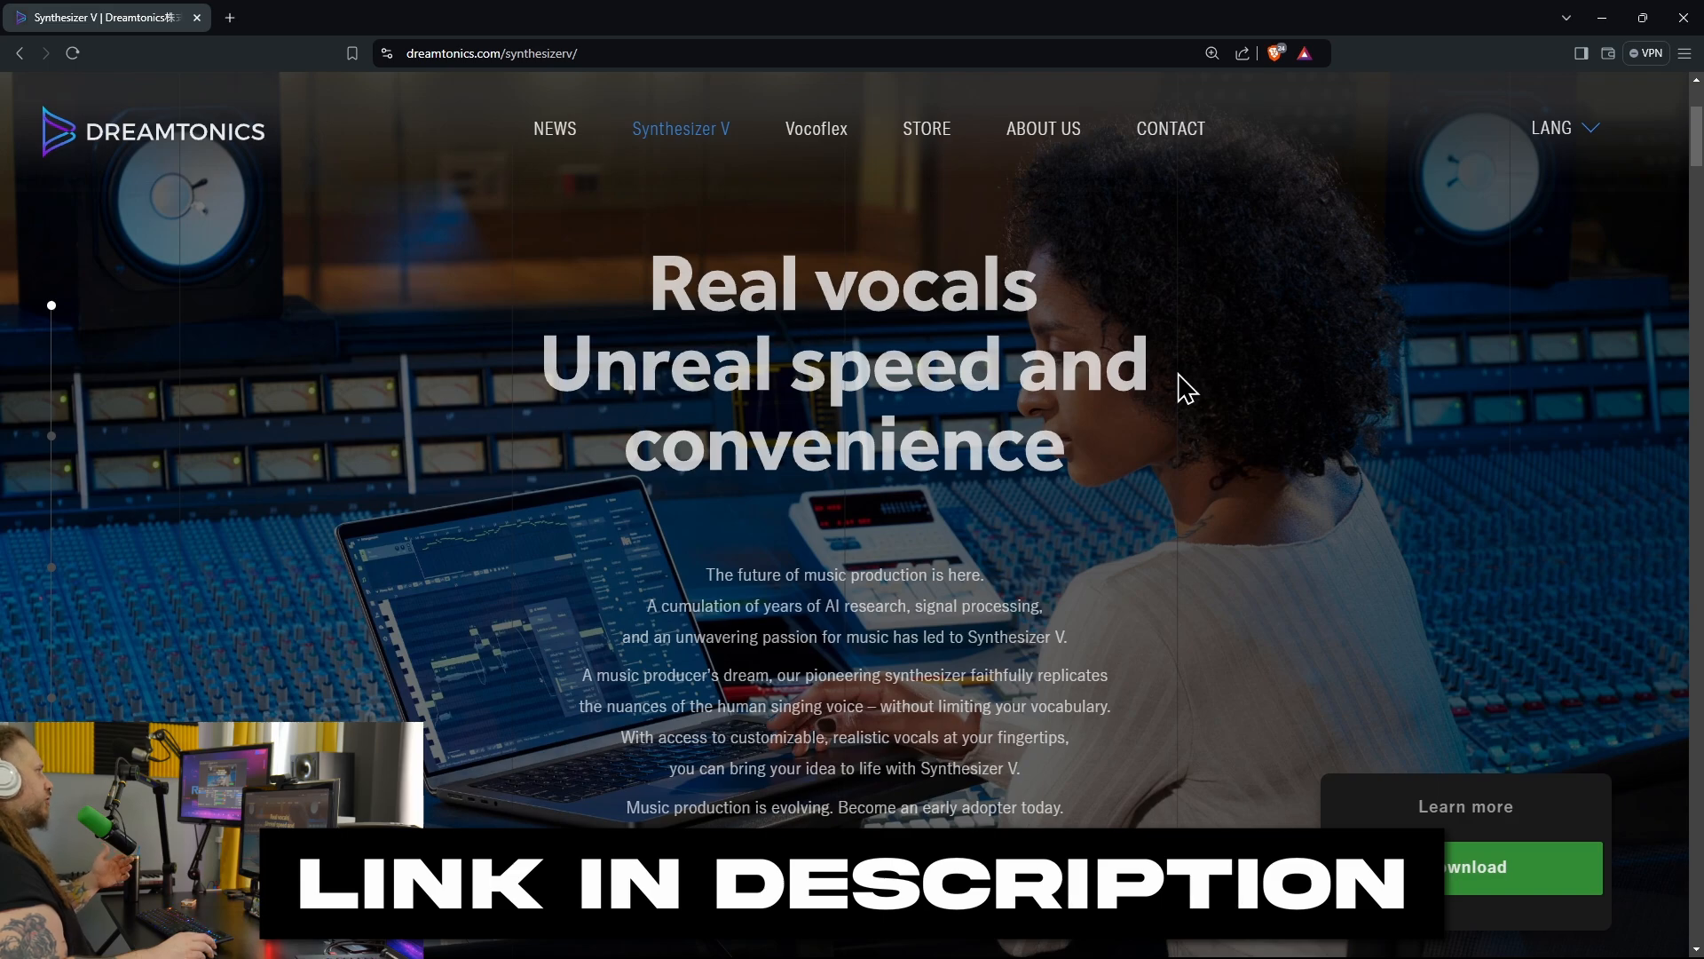
# Review the Dreamtonics Synthesizer V web page in the browser, from its feature sections through the full voice list to Synthesizer V Studio Series.
pyautogui.scroll(-5, 1030, 434)
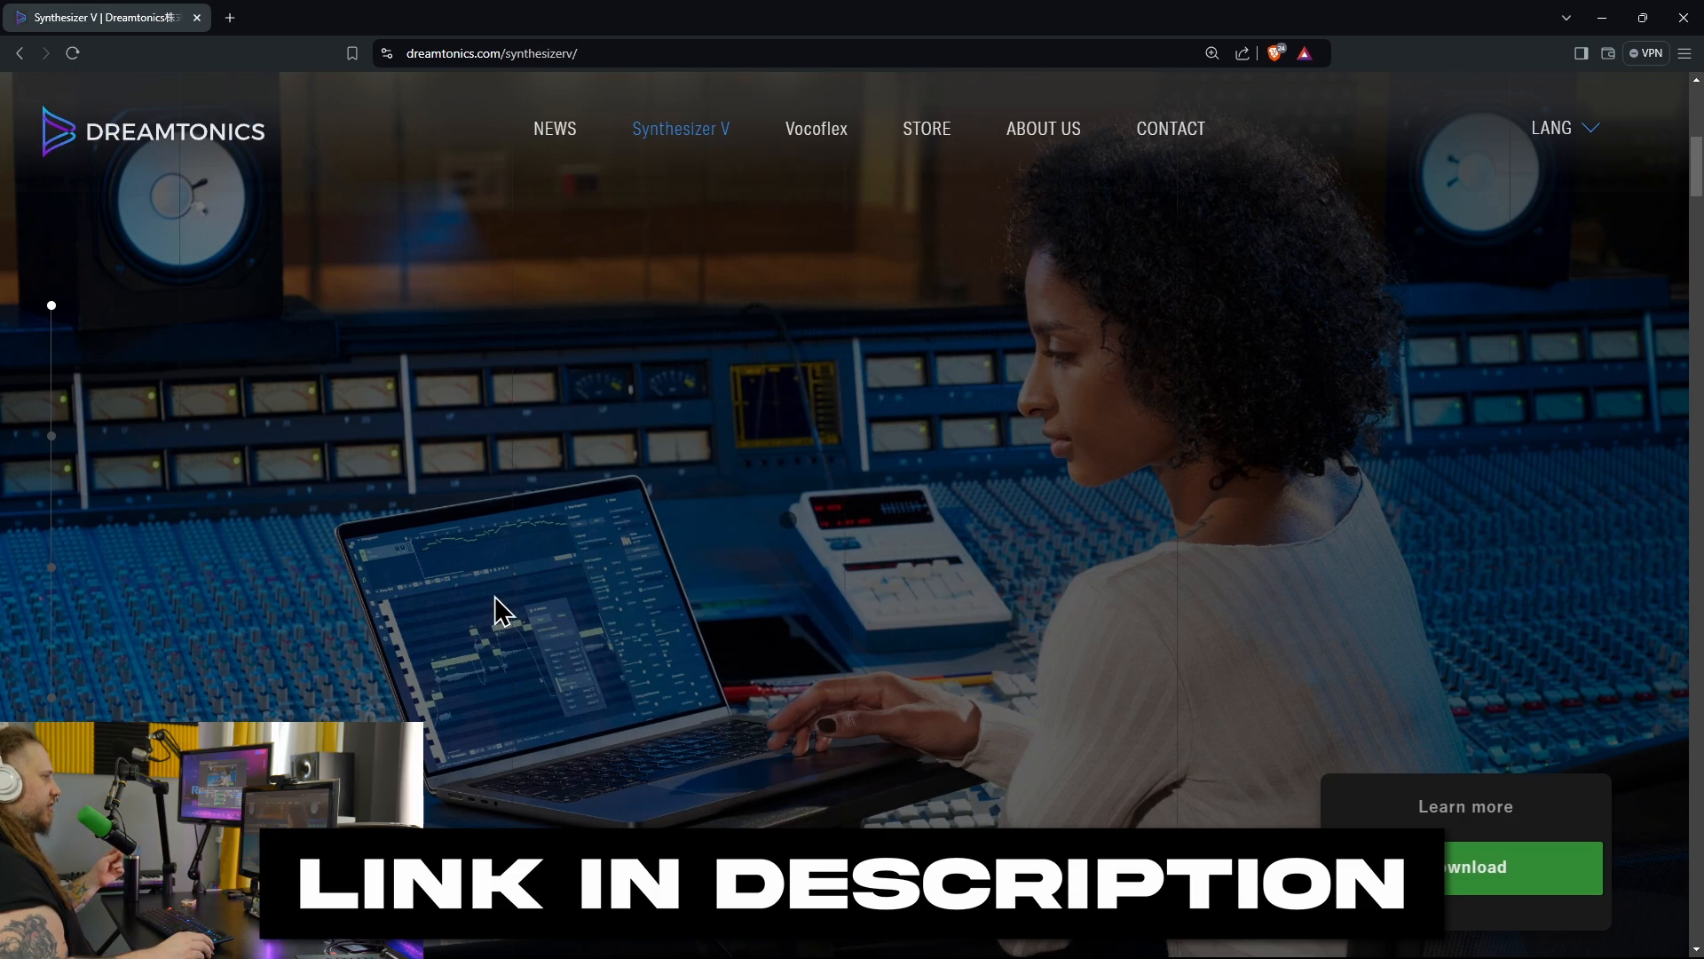
pyautogui.scroll(-4, 450, 572)
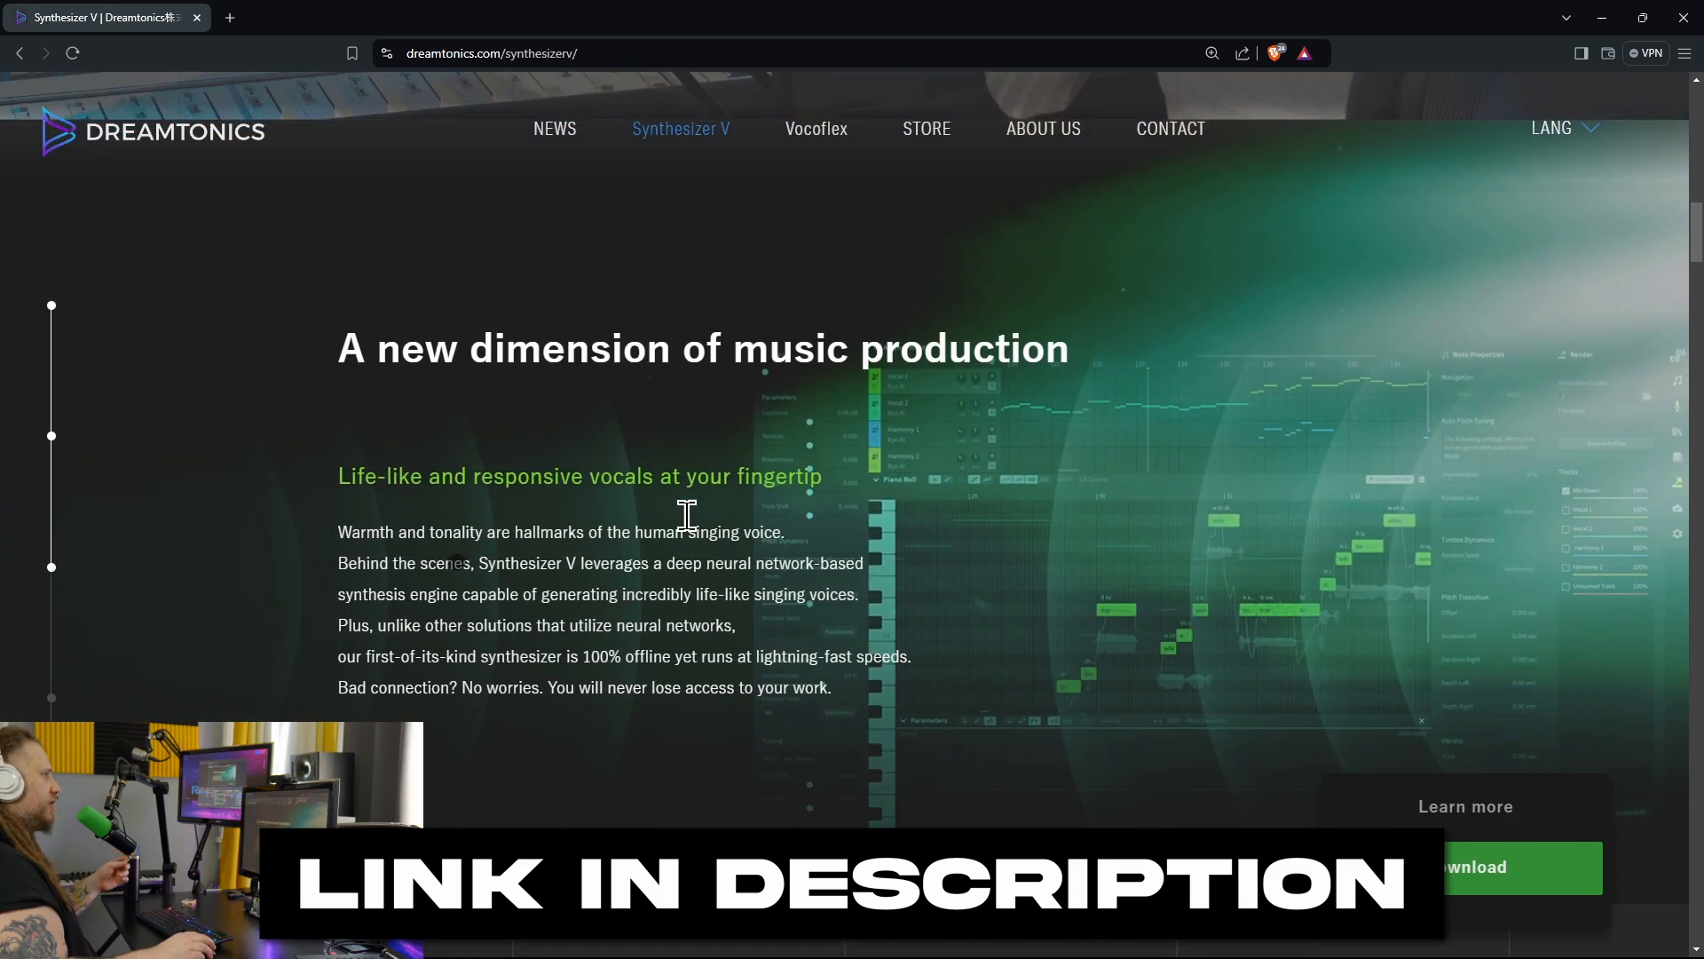
pyautogui.scroll(-5, 775, 391)
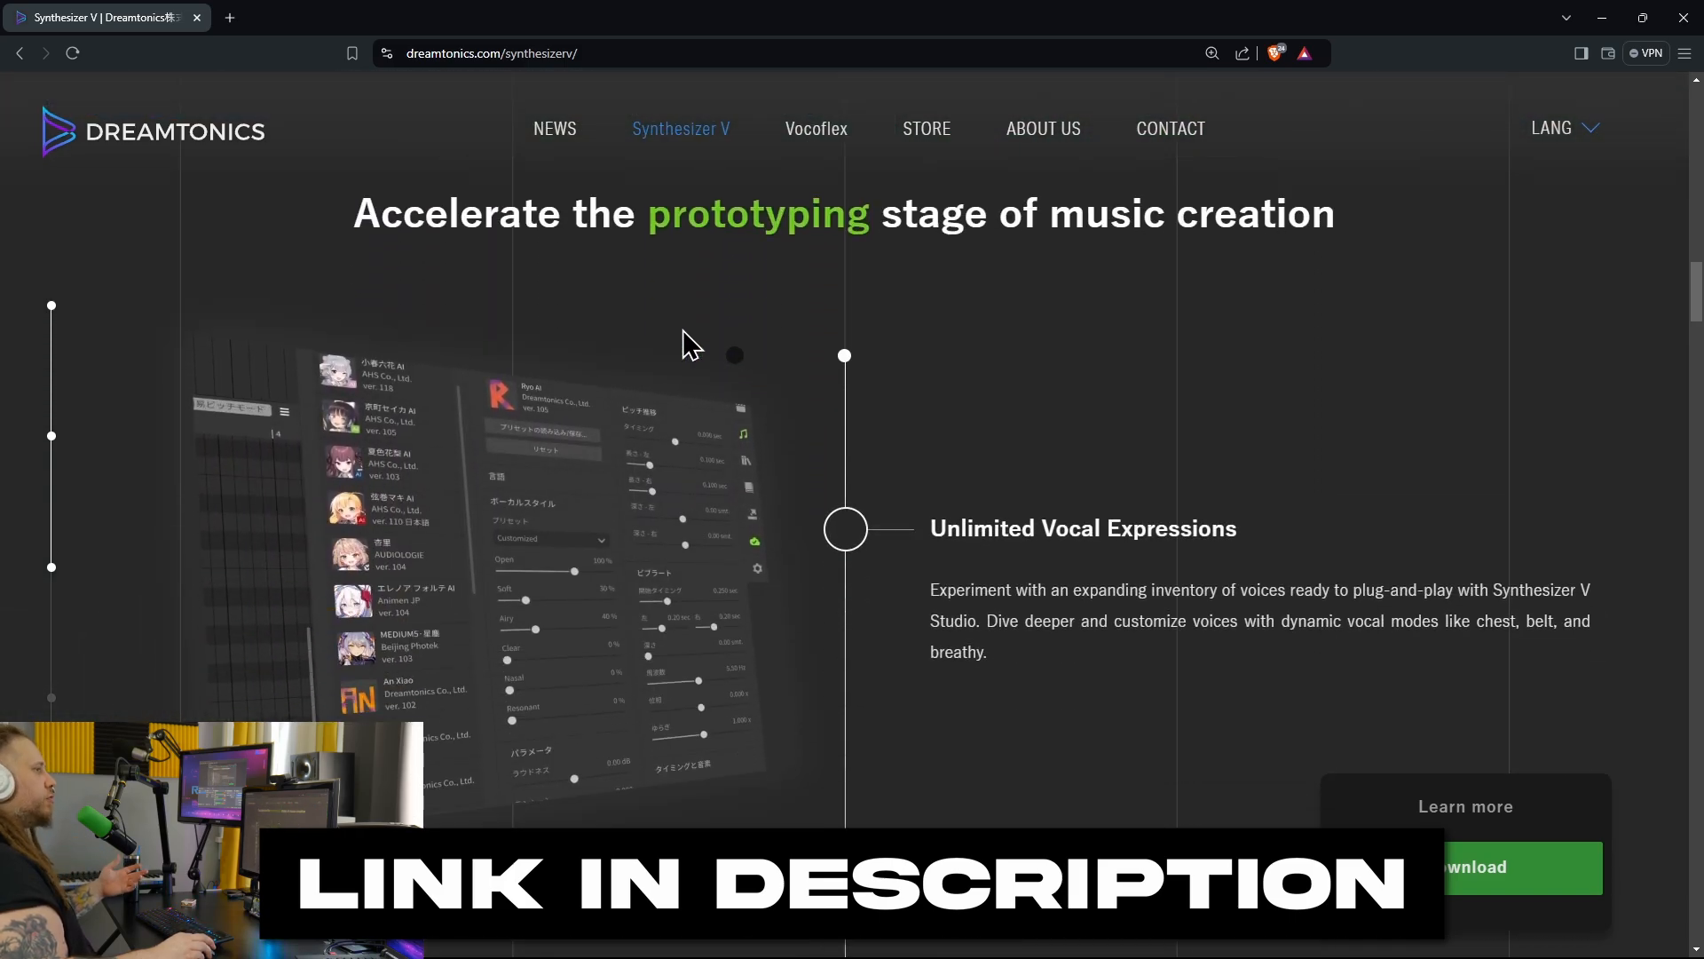
pyautogui.scroll(-4, 692, 344)
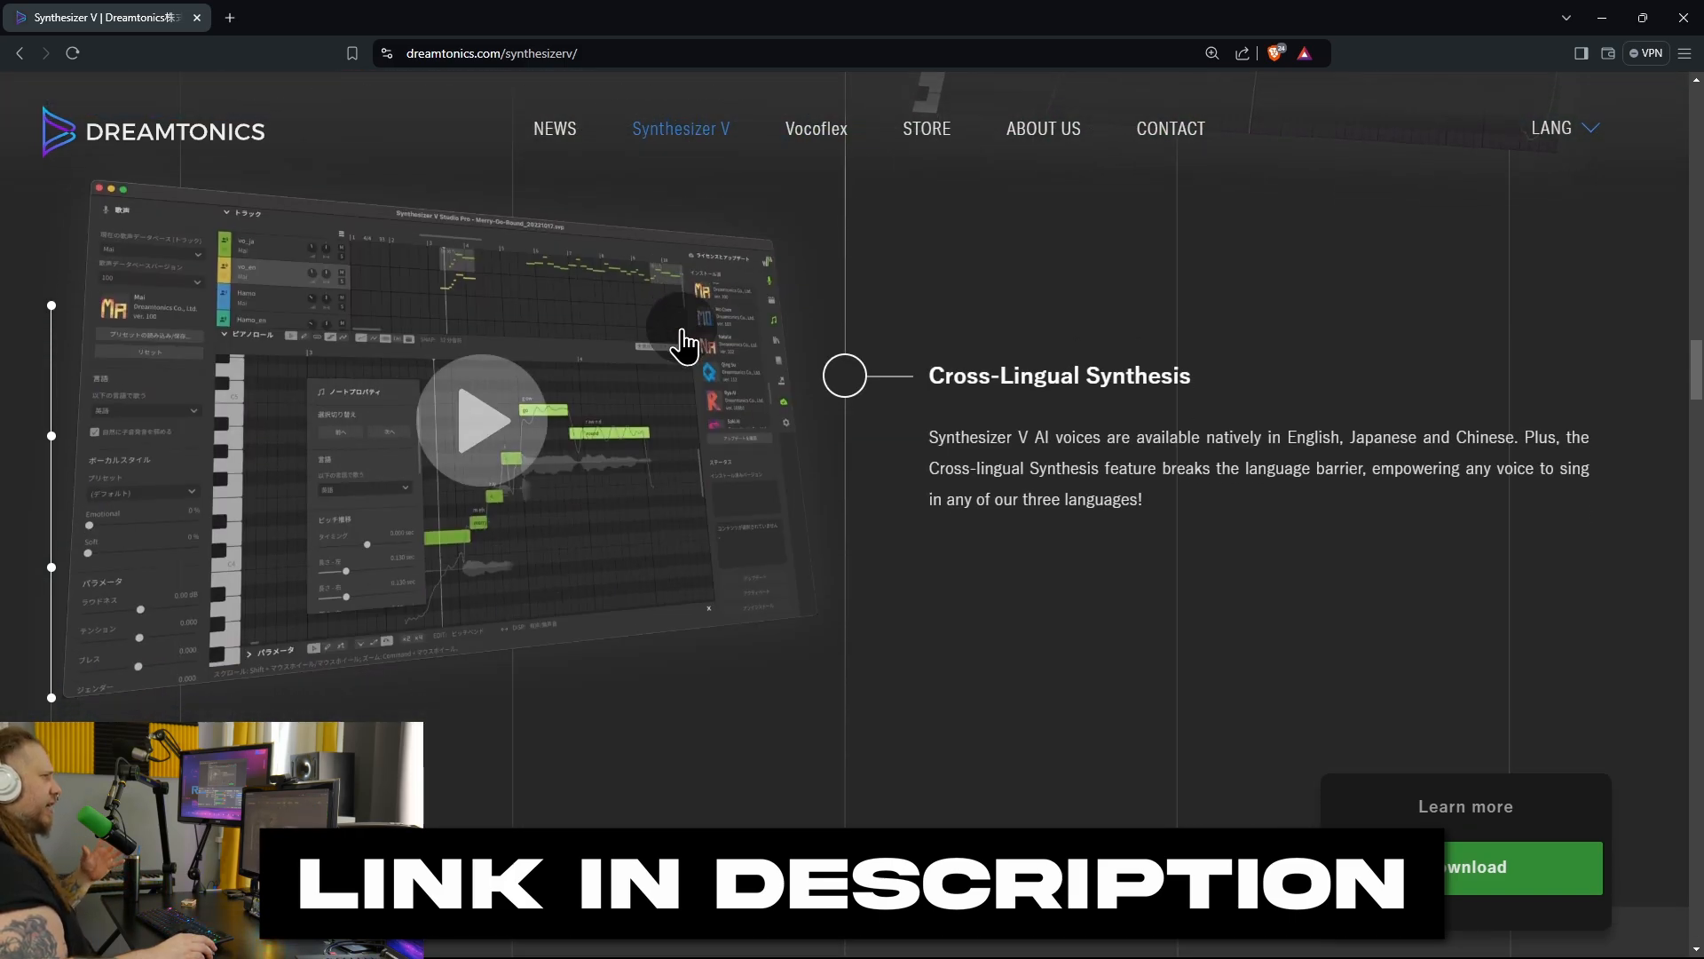
pyautogui.scroll(-3, 684, 342)
pyautogui.scroll(-3, 684, 336)
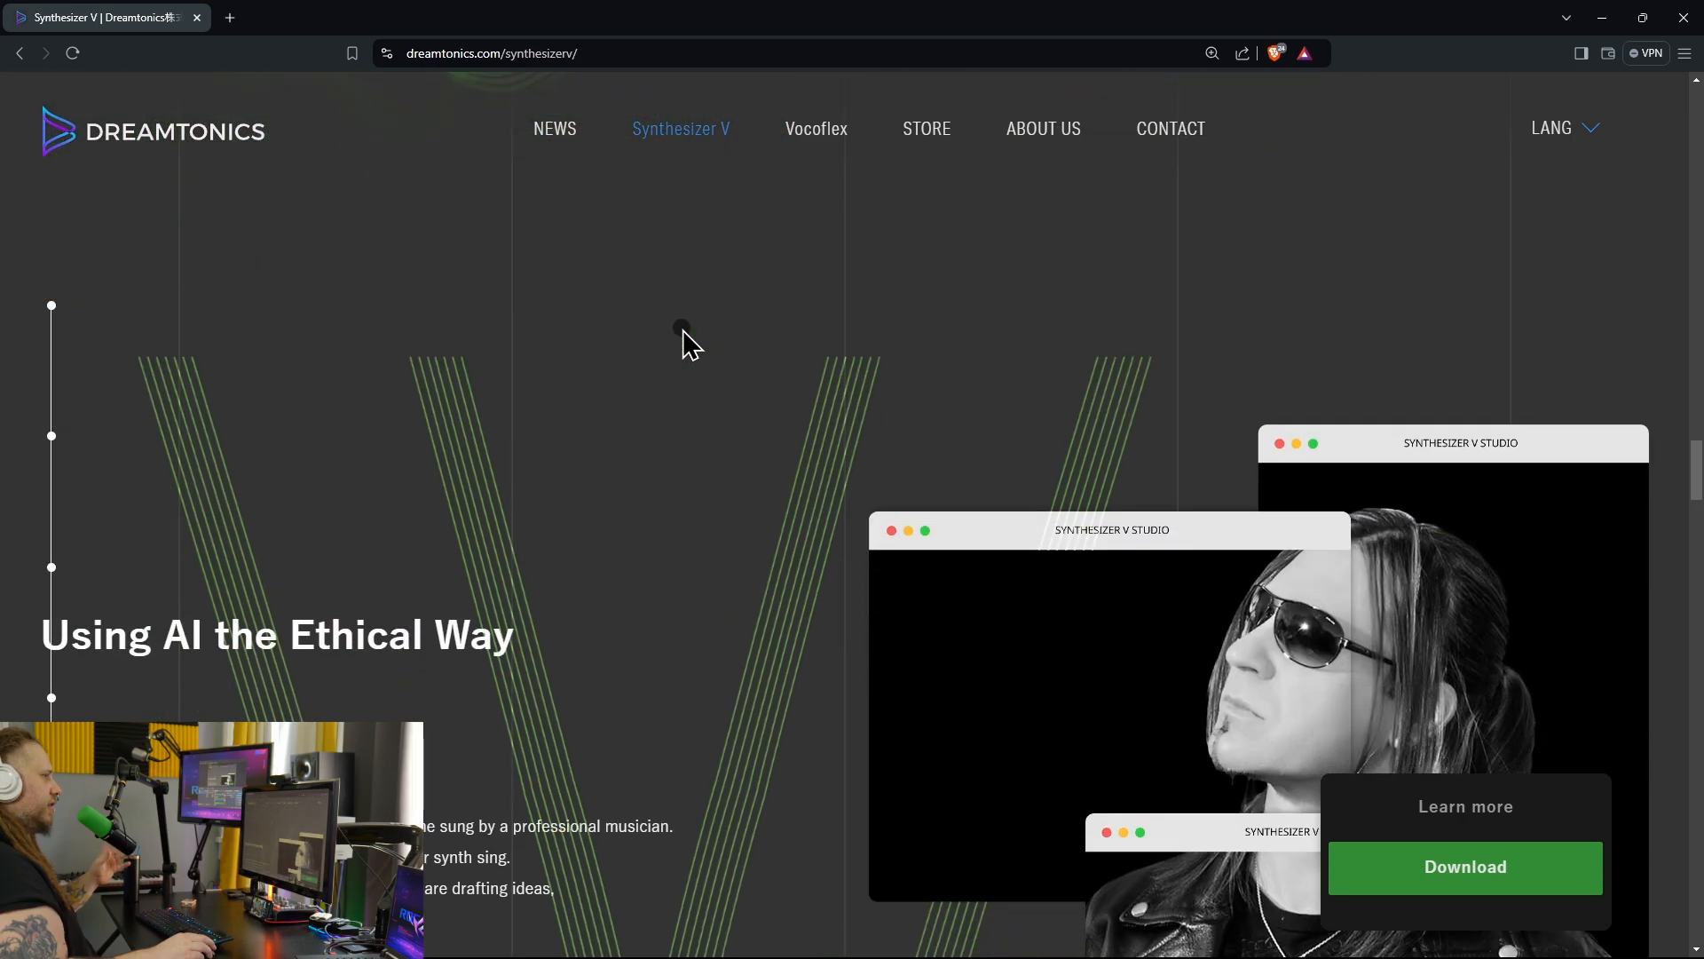
pyautogui.scroll(-5, 692, 344)
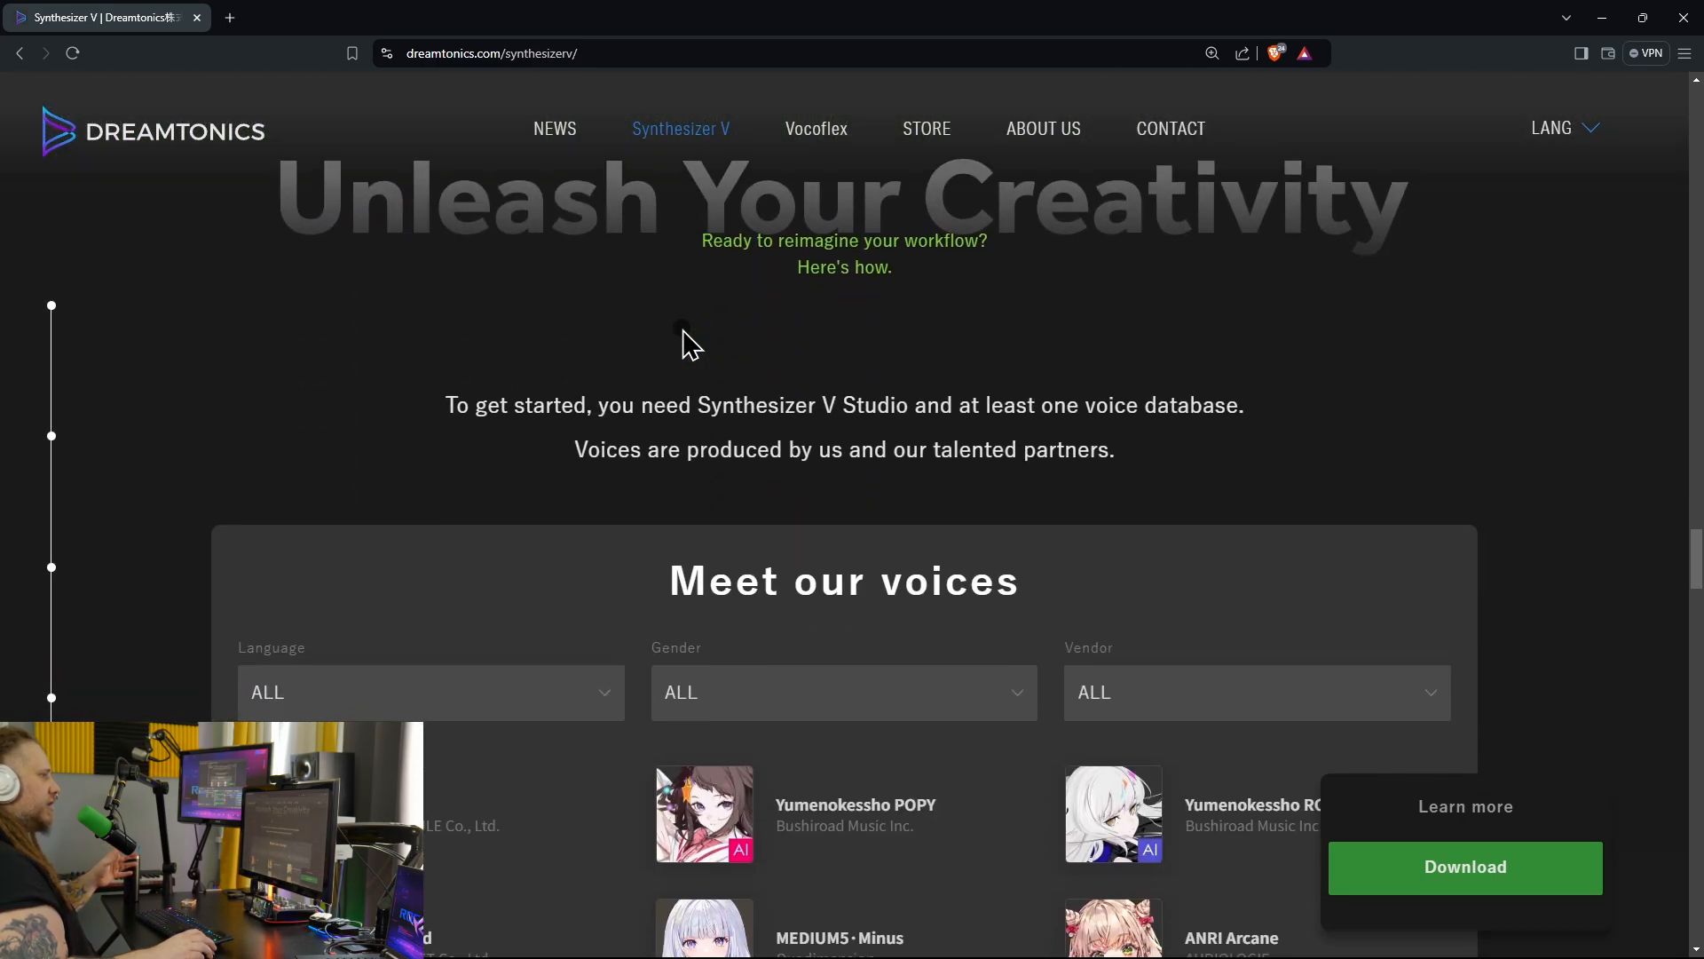
pyautogui.scroll(-4, 692, 344)
pyautogui.scroll(-4, 450, 536)
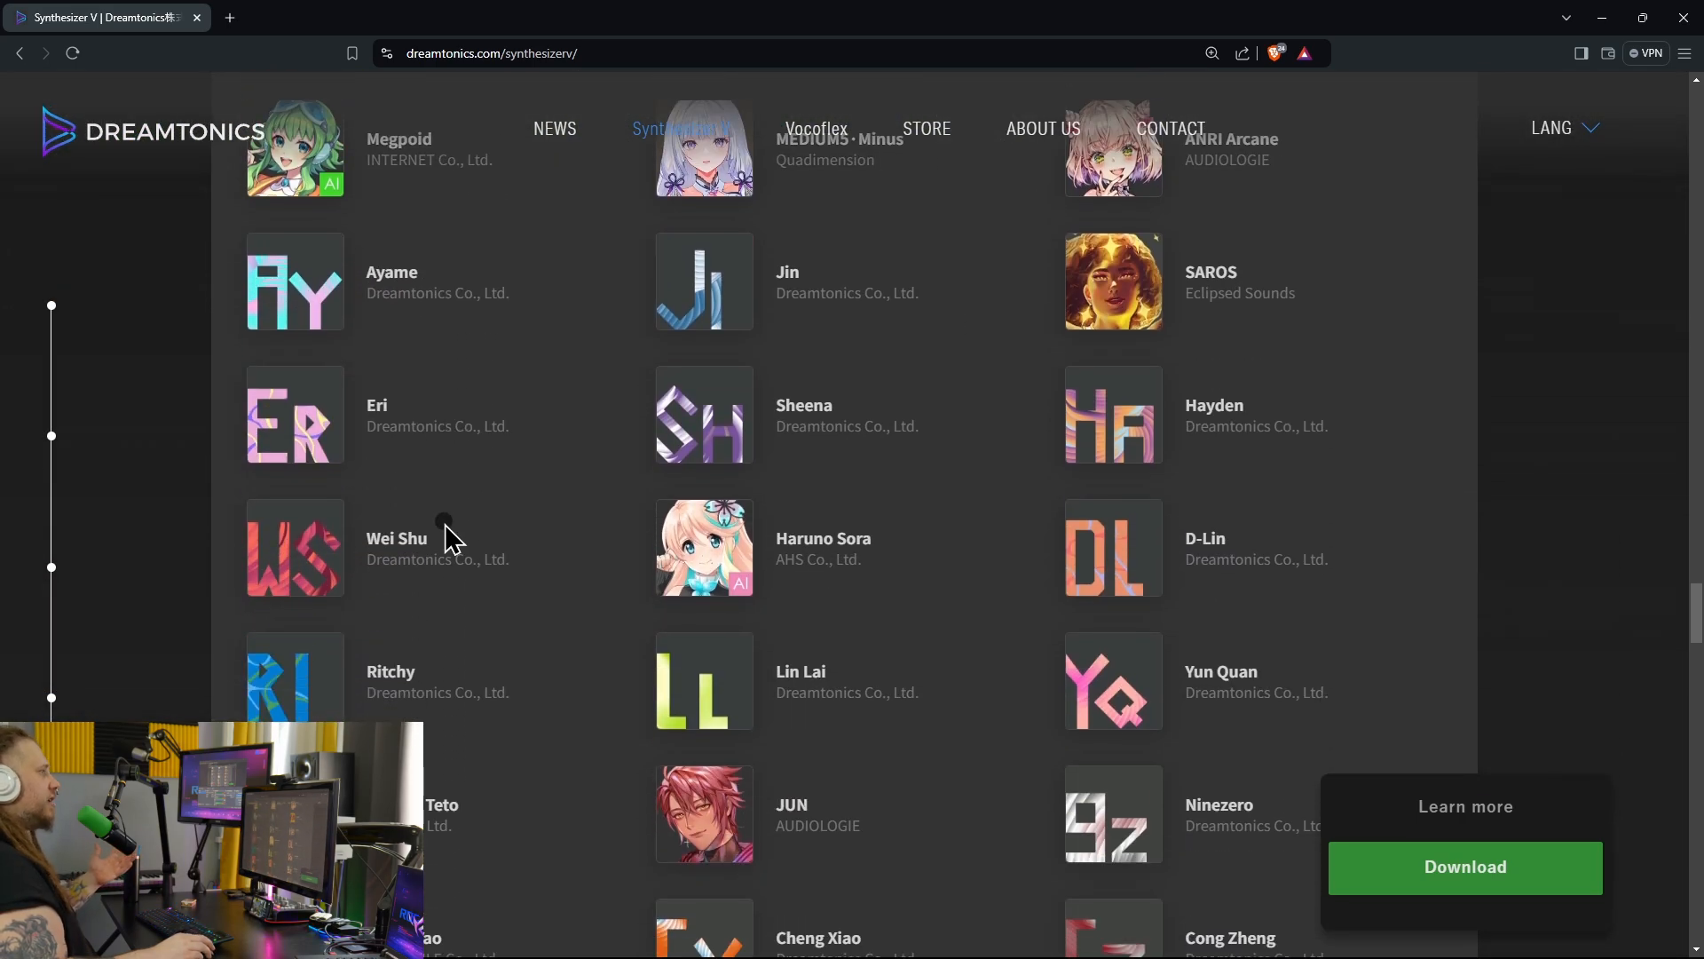
pyautogui.scroll(-6, 450, 537)
pyautogui.scroll(-2, 449, 536)
pyautogui.scroll(-12, 449, 536)
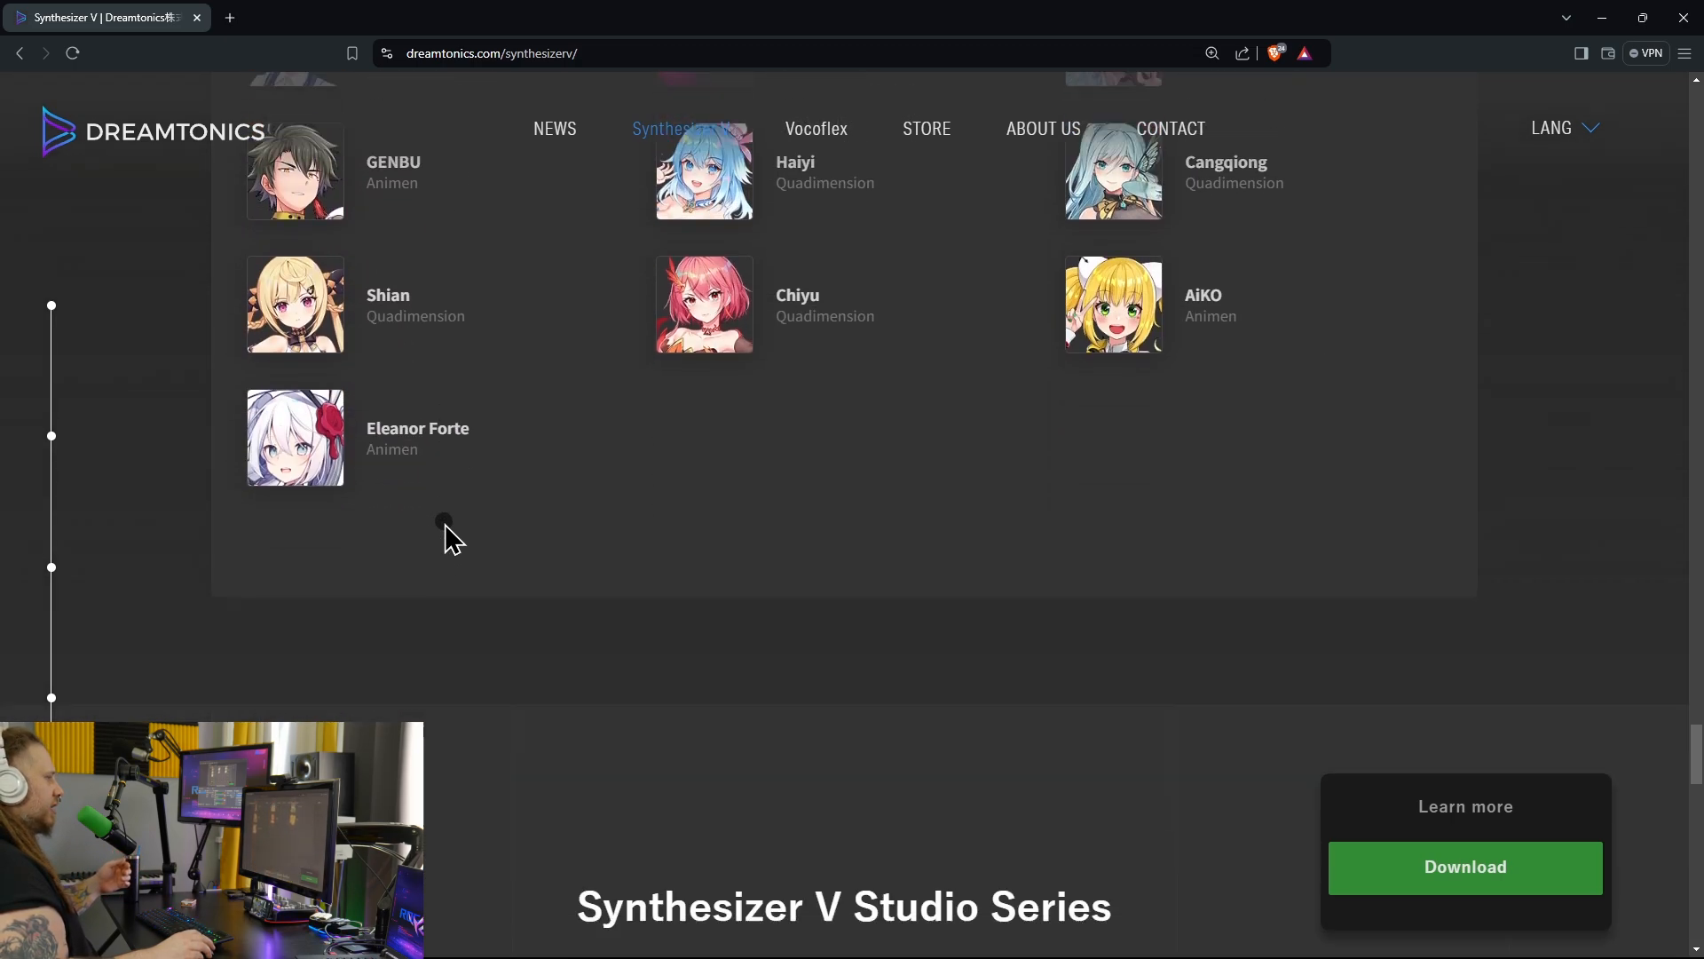
pyautogui.scroll(-10, 449, 536)
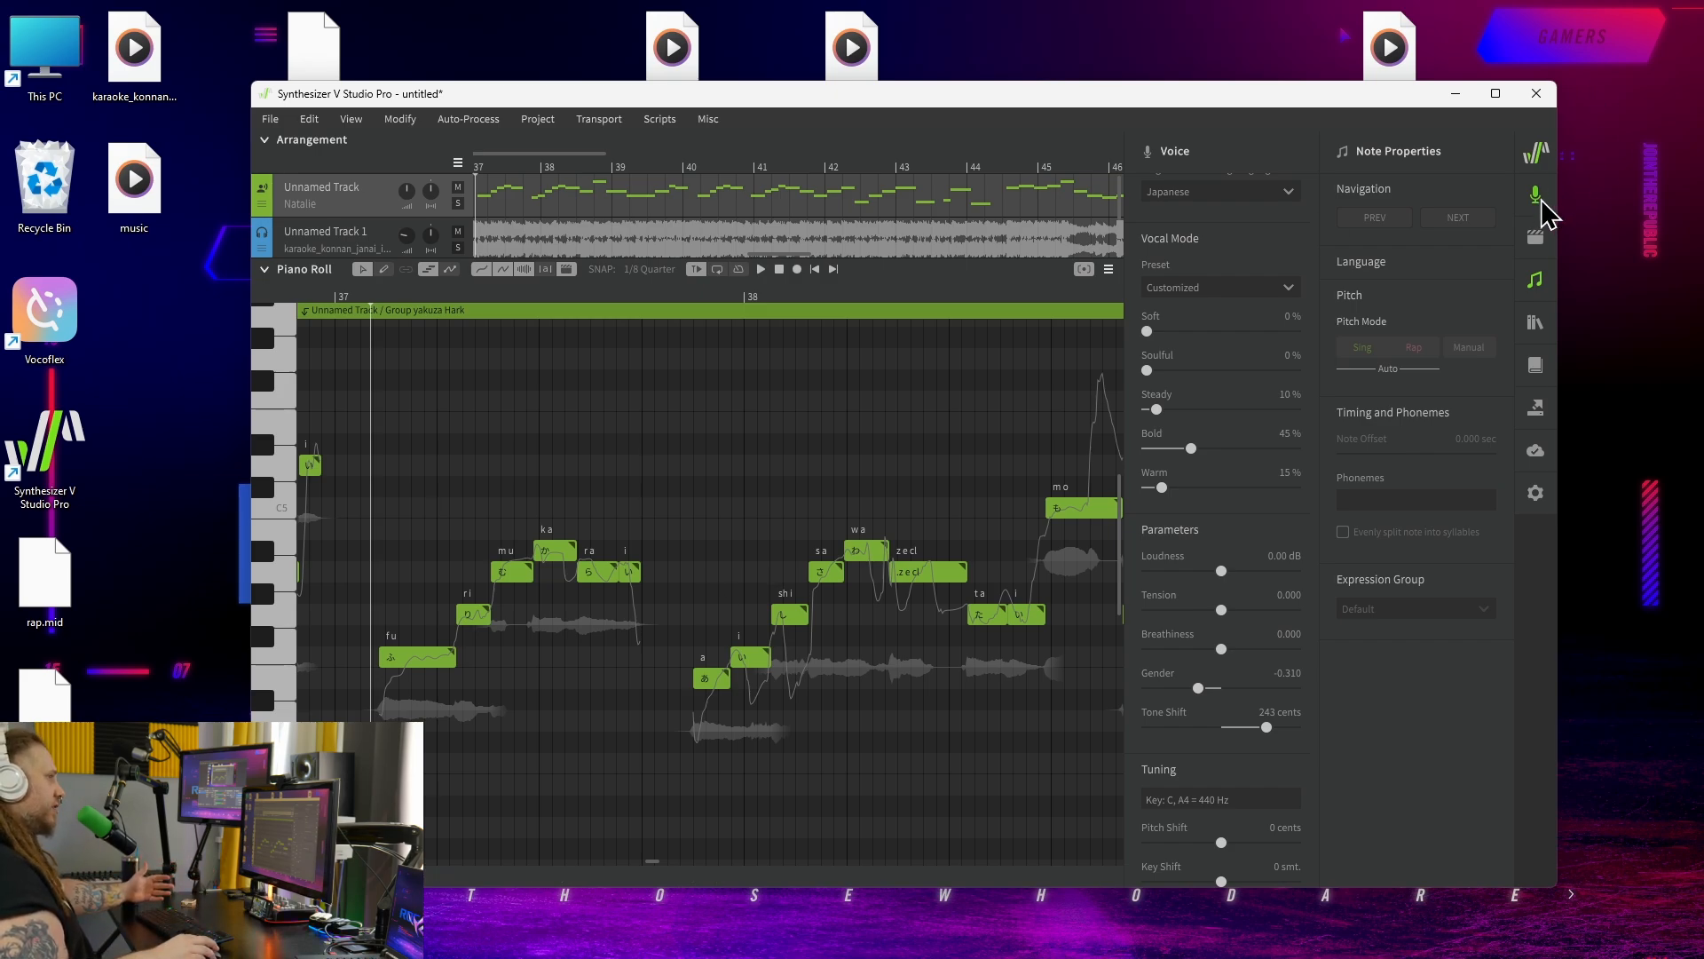
# Check the installed products and voices under License and Updates in the standalone Synthesizer V Studio Pro.
pyautogui.click(1535, 452)
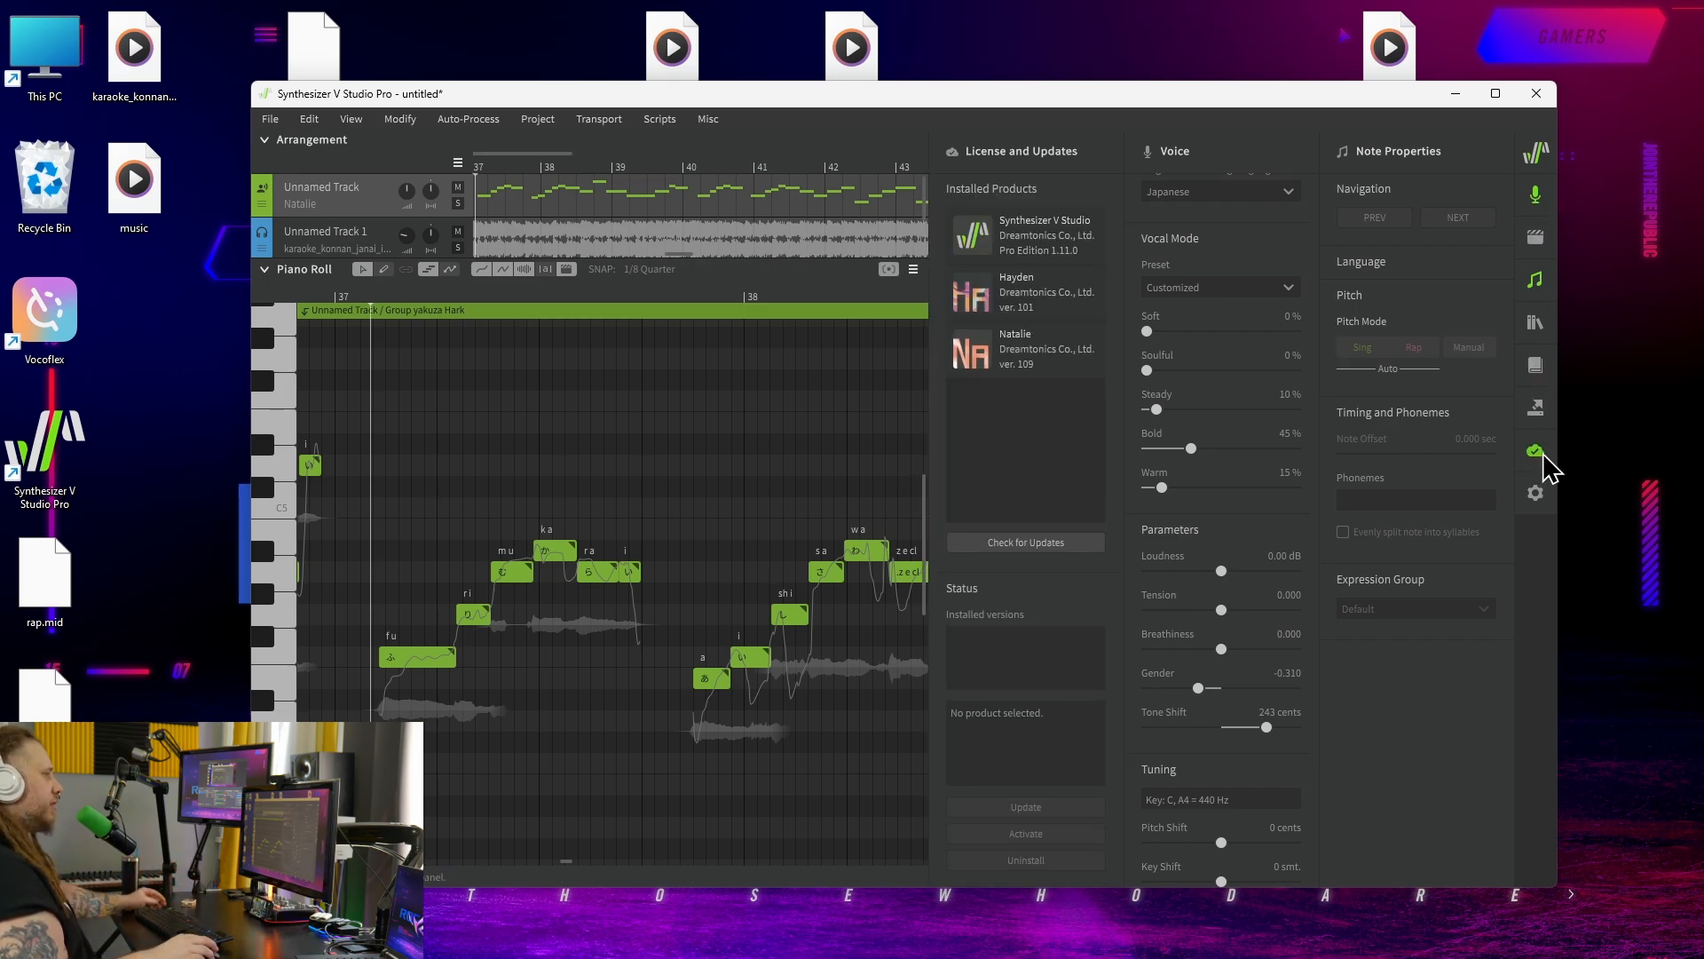
pyautogui.click(1542, 454)
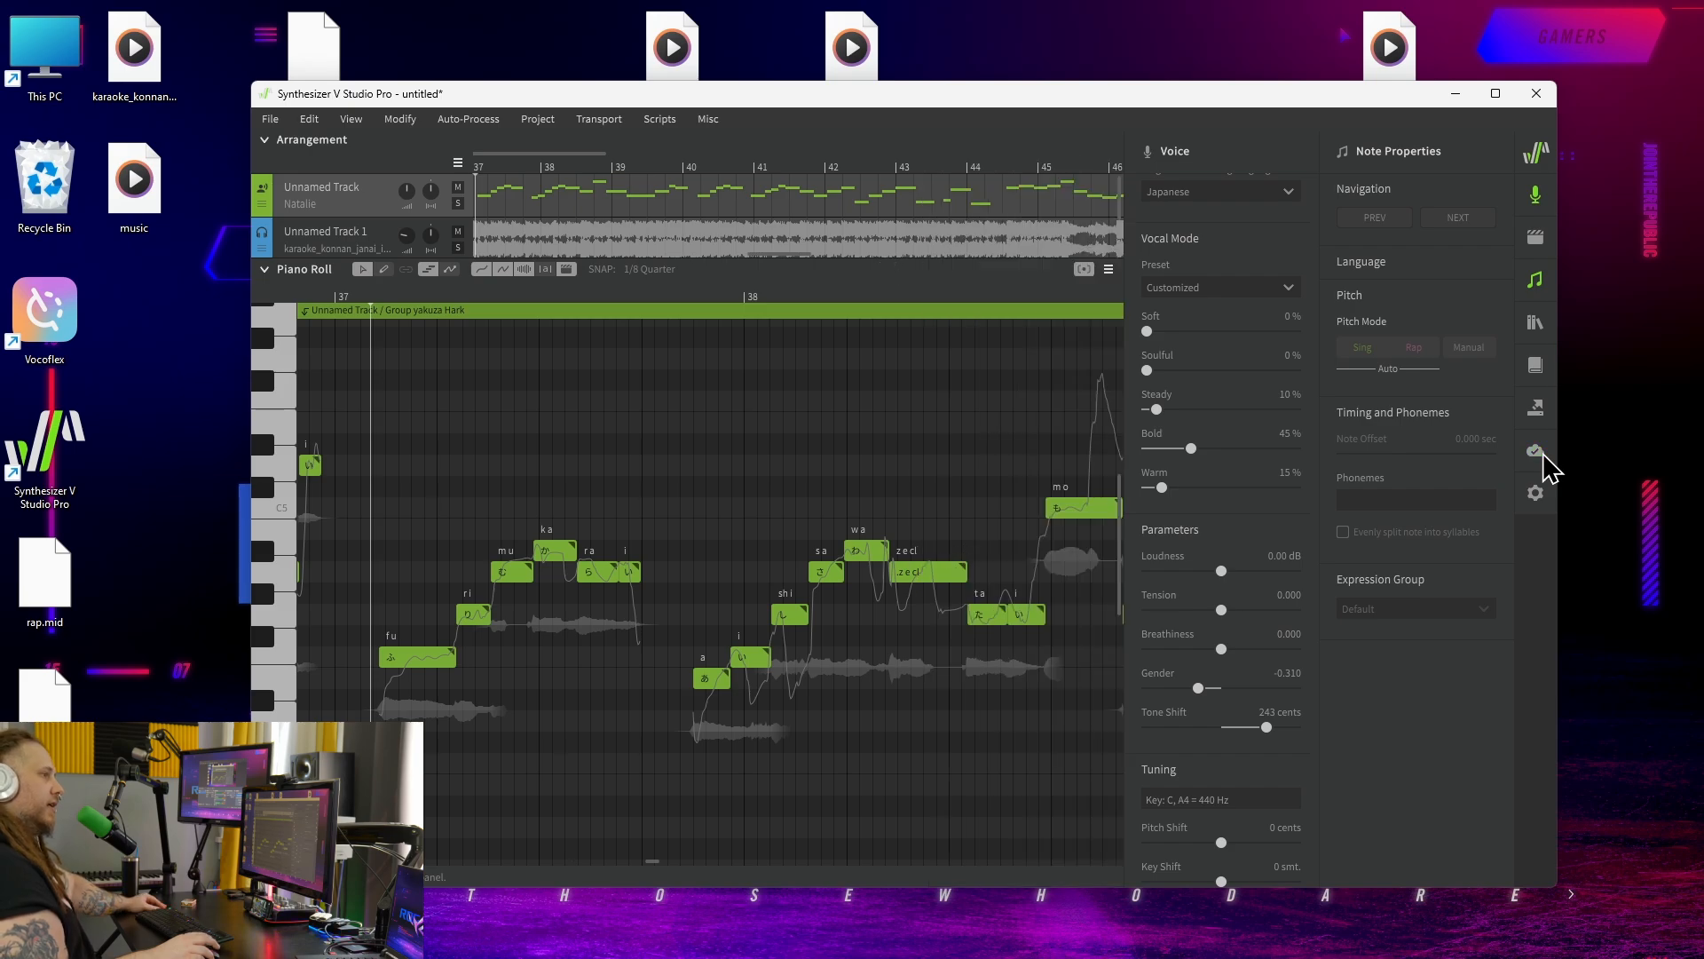
# Enter the "Group yakuza Hark" note group near bar 37 and play the Japanese vocal from there.
pyautogui.hscroll(-5, 799, 692)
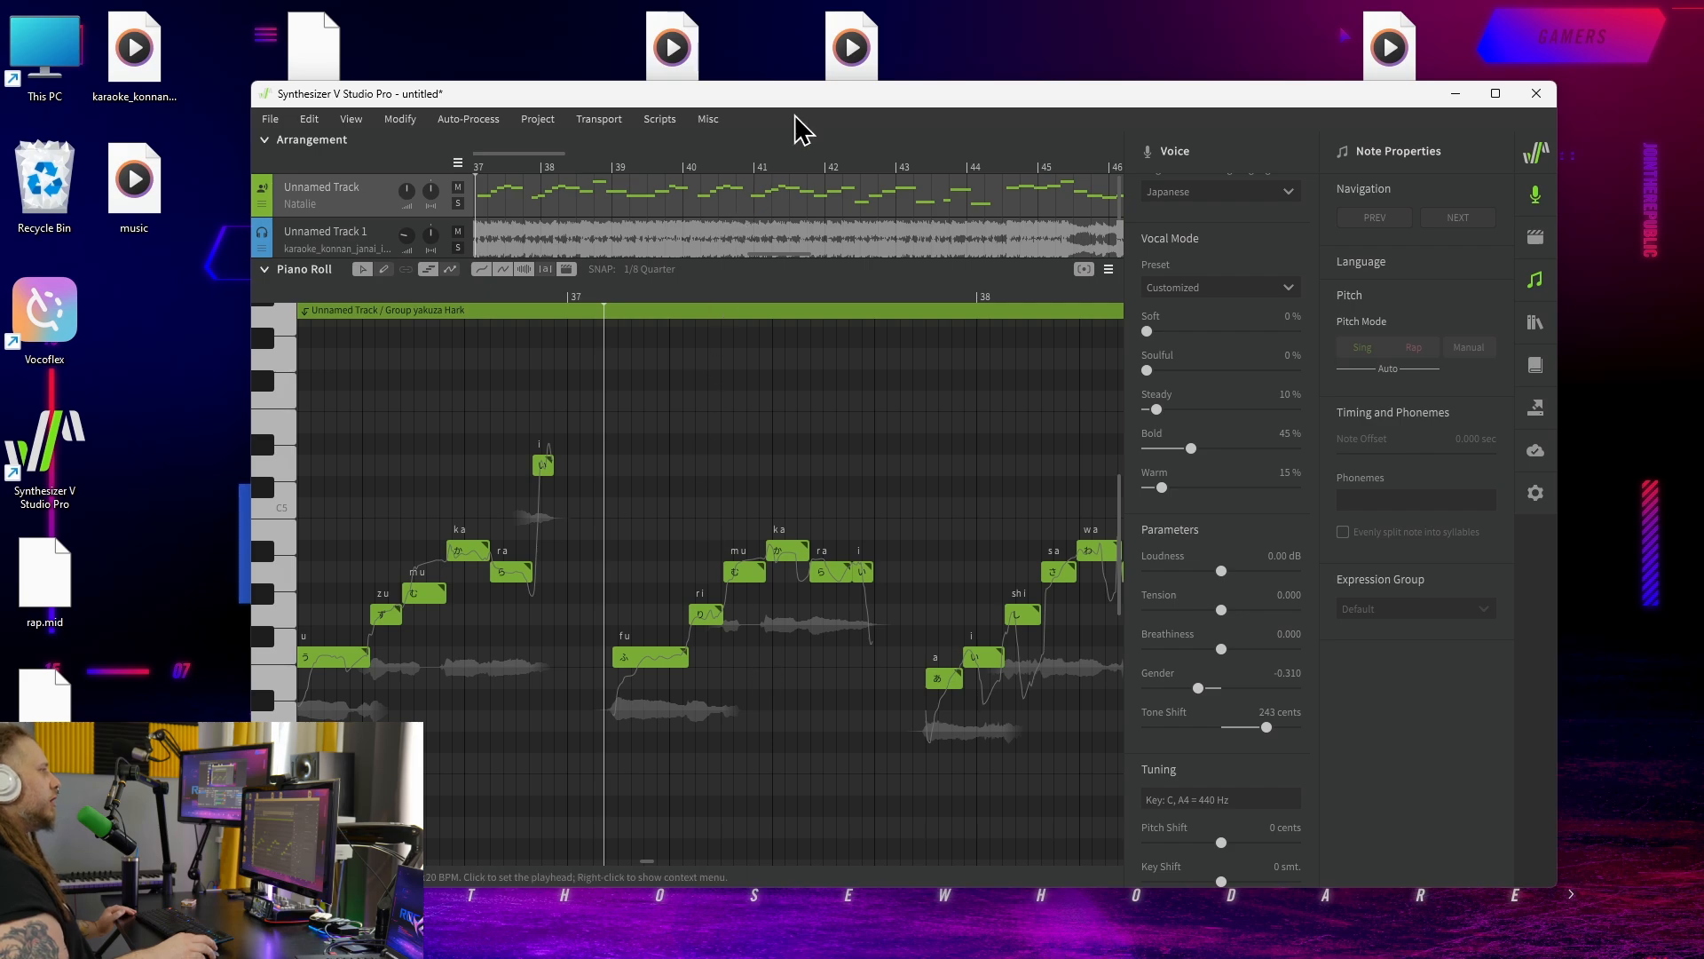
pyautogui.moveTo(826, 104); pyautogui.dragTo(815, 117)
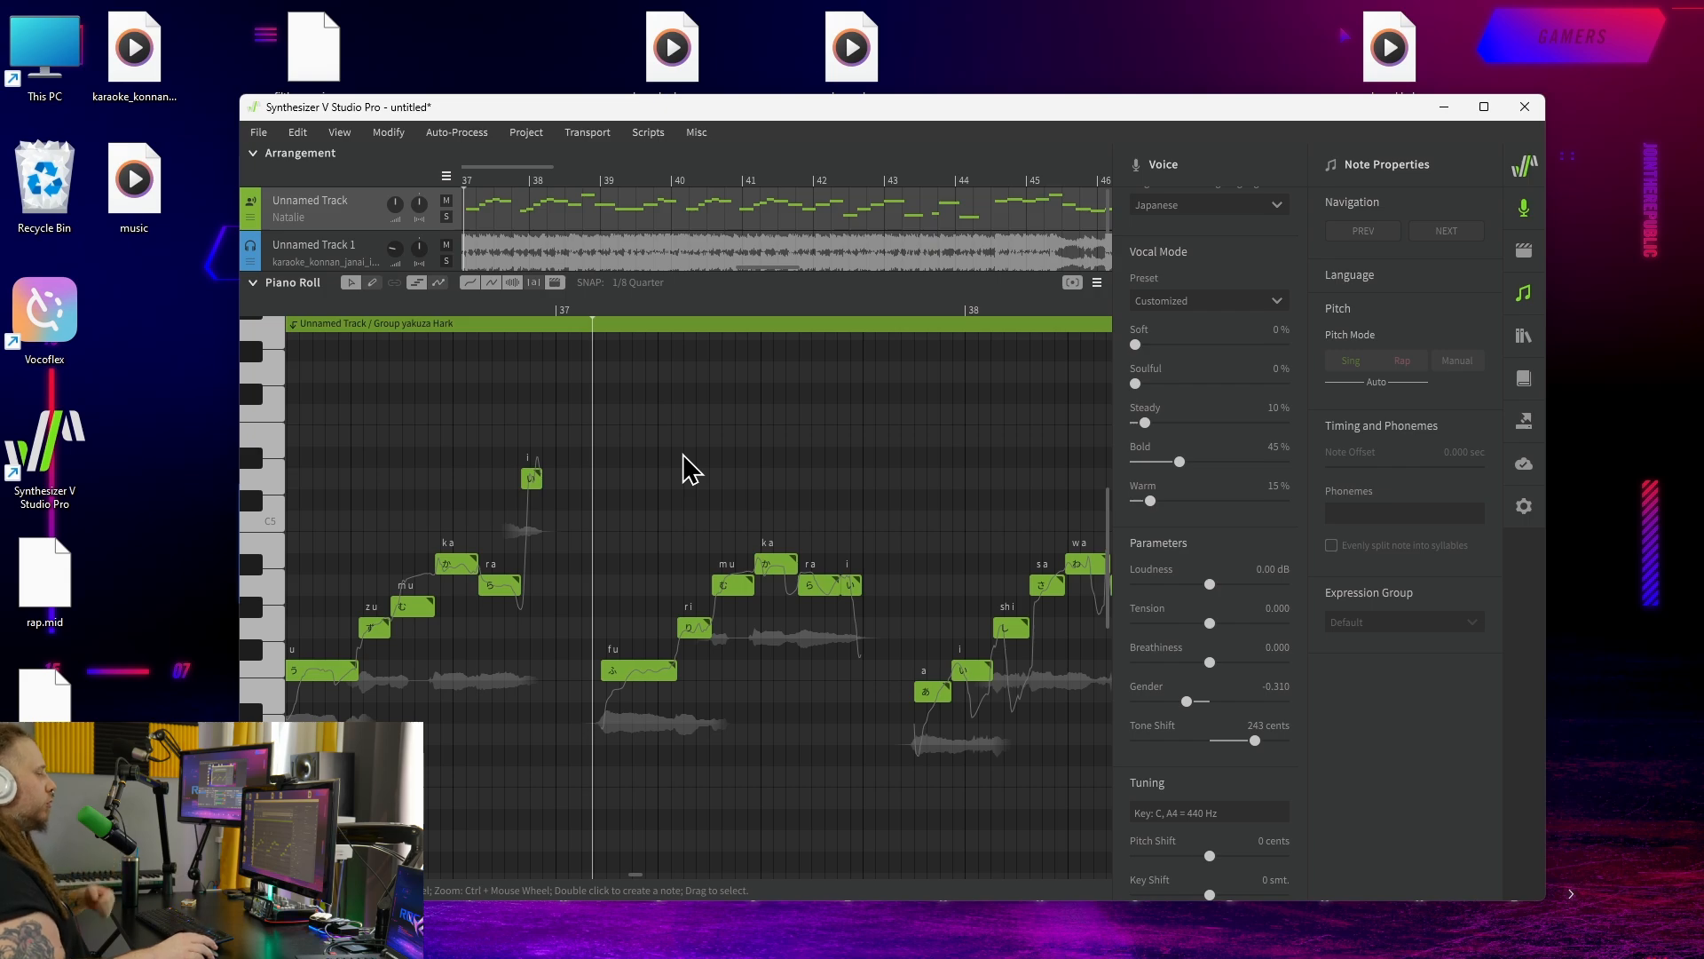
pyautogui.click(589, 326)
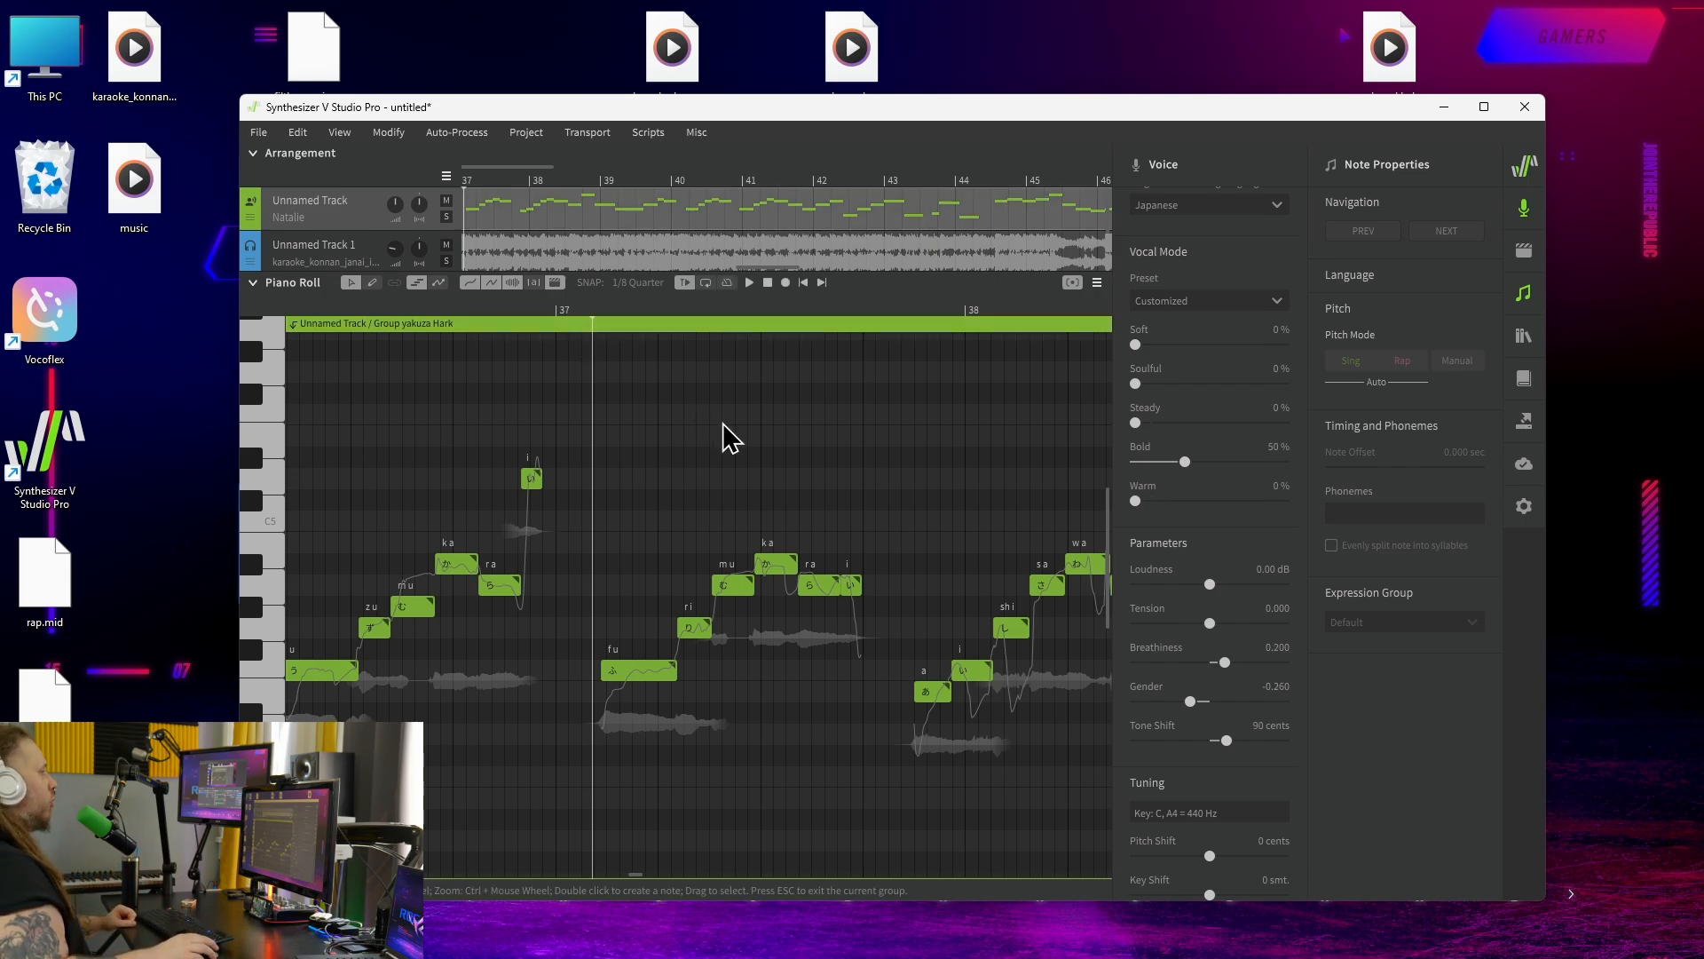
pyautogui.press('space')
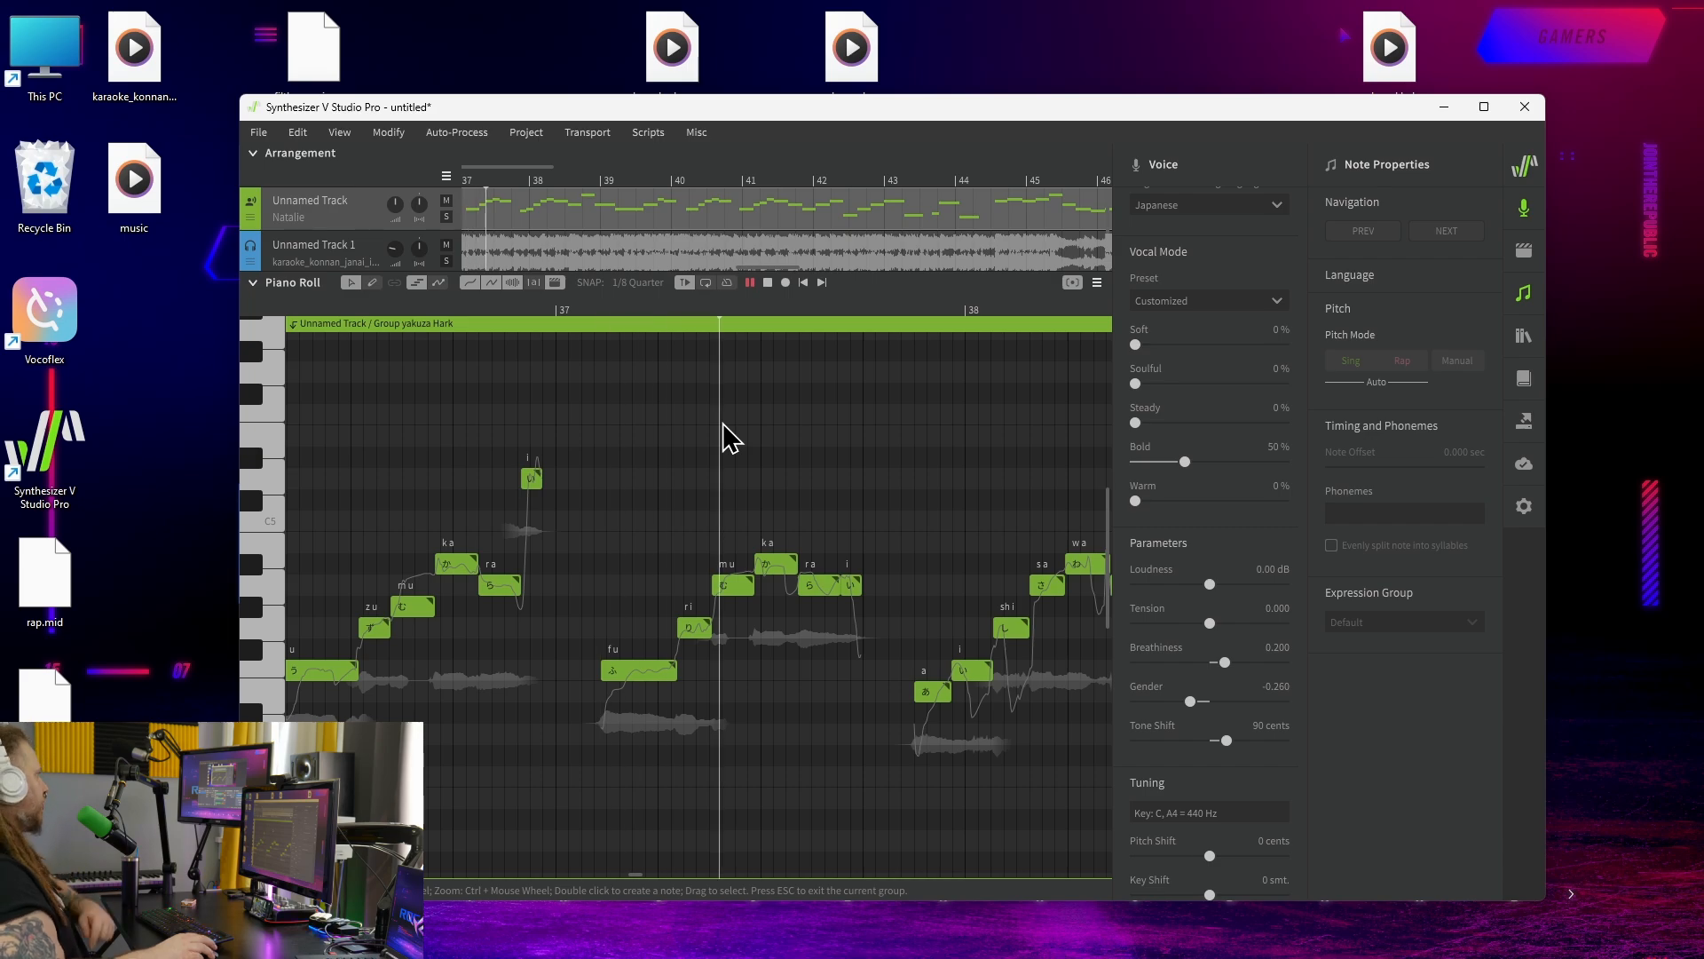